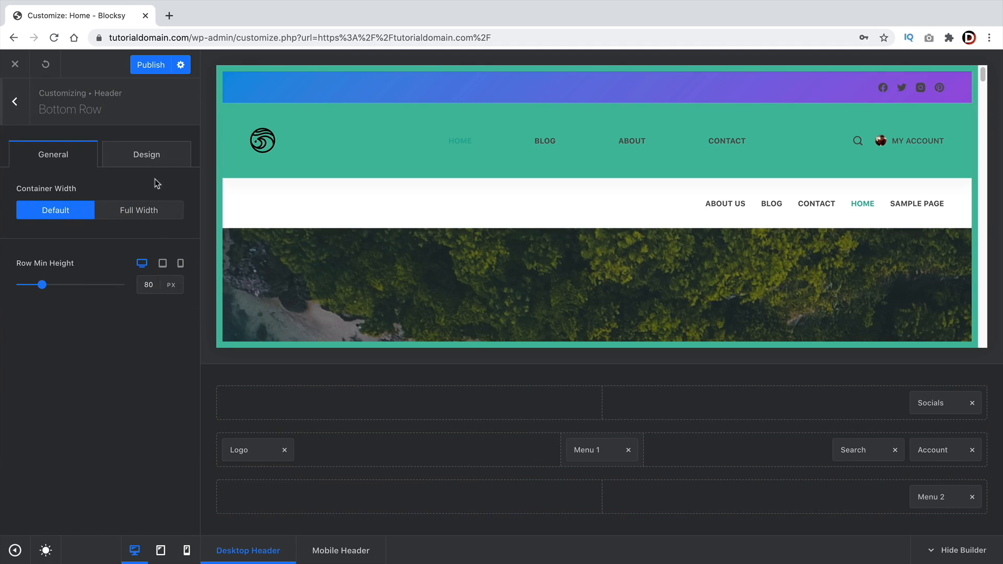
Open the design settings of the header's bottom row
click(153, 156)
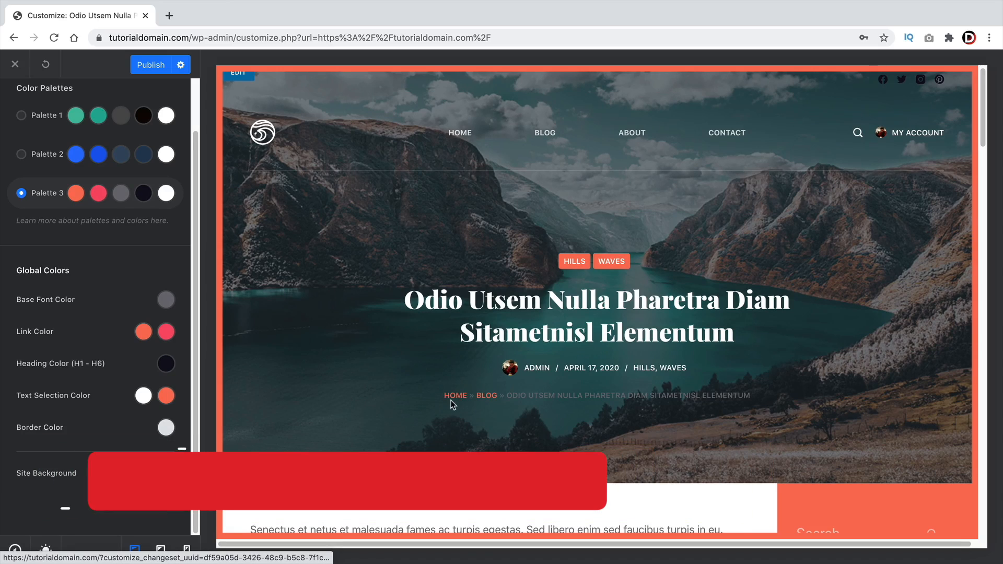
Set the global link color to black and its hover color to light grey #e7e2e2
click(146, 335)
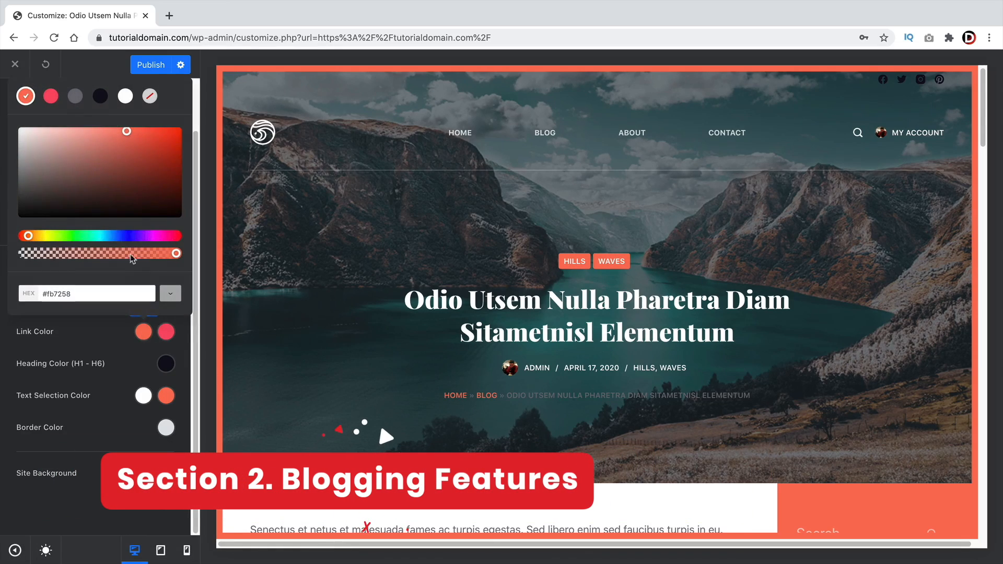
drag(62, 216, 68, 212)
click(94, 344)
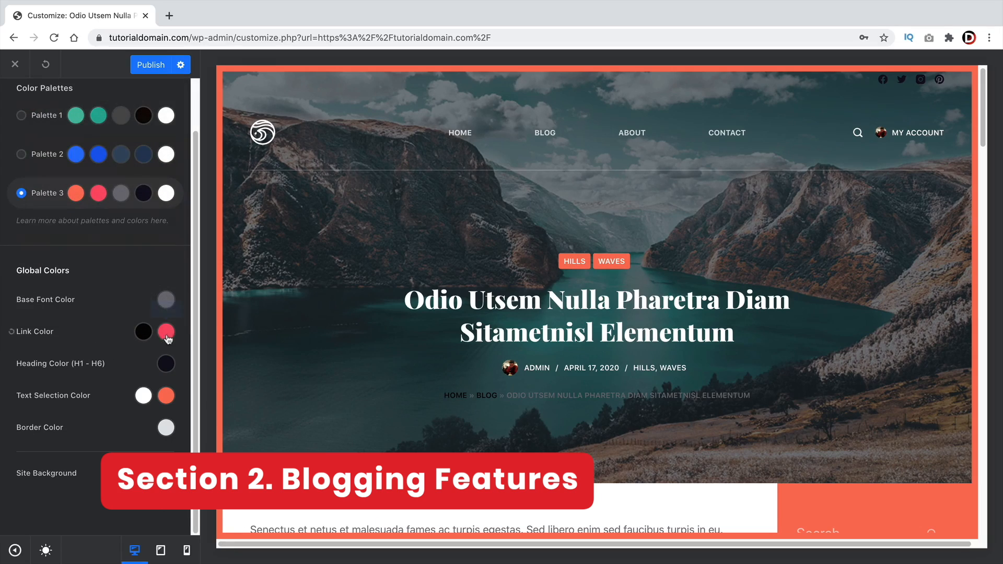
click(166, 332)
click(22, 137)
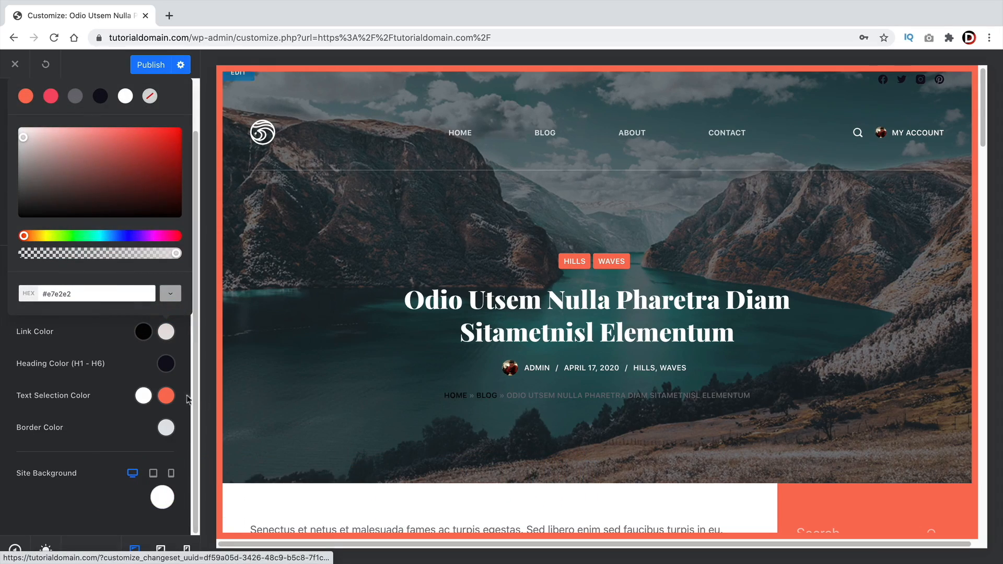
click(102, 371)
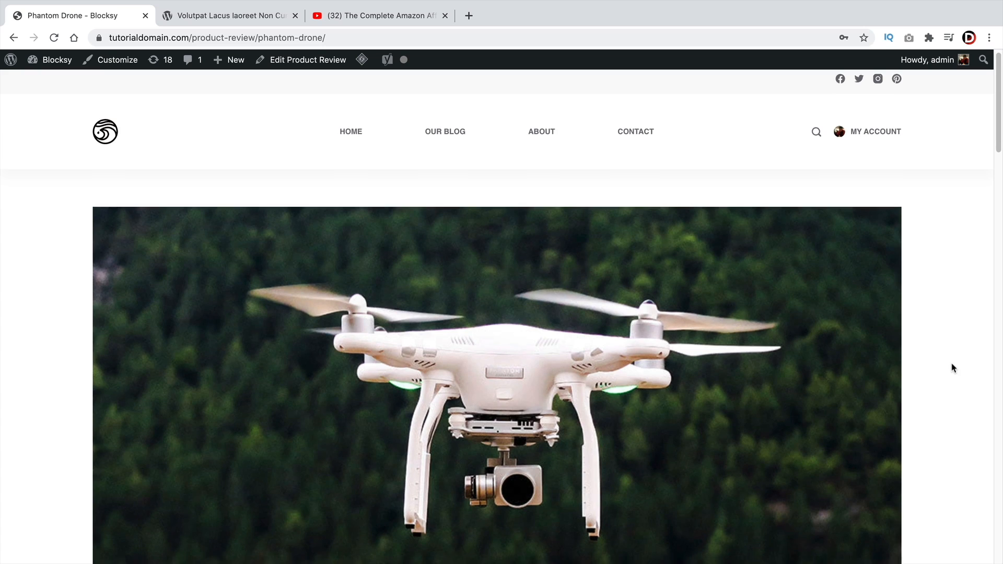
Look through the Phantom Drone review page, including its image gallery and the star ratings
scroll(945, 362, down, 4)
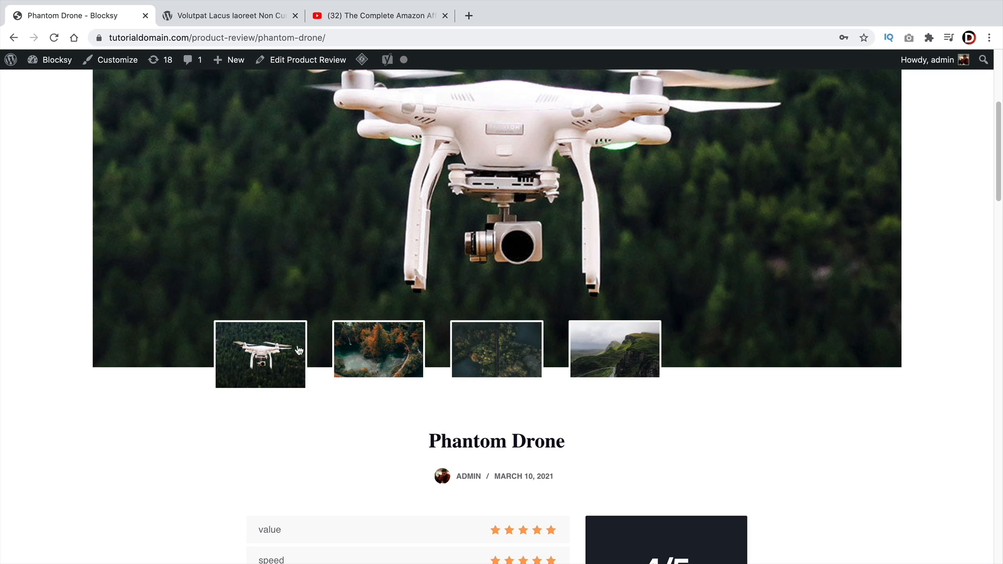
scroll(674, 367, down, 5)
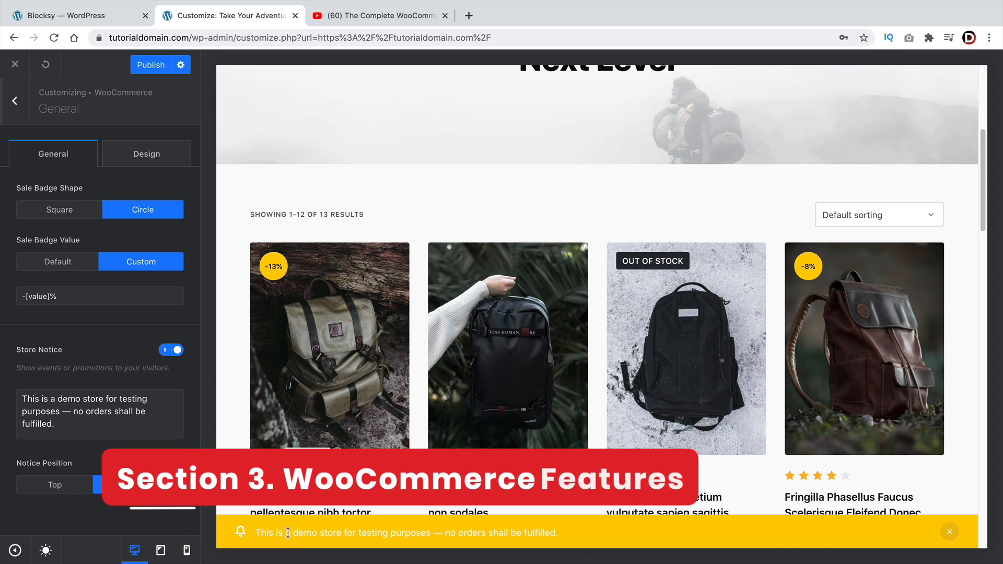
Place the store notice at the top and set the quantity arrows' hover color to the palette's yellow
click(92, 484)
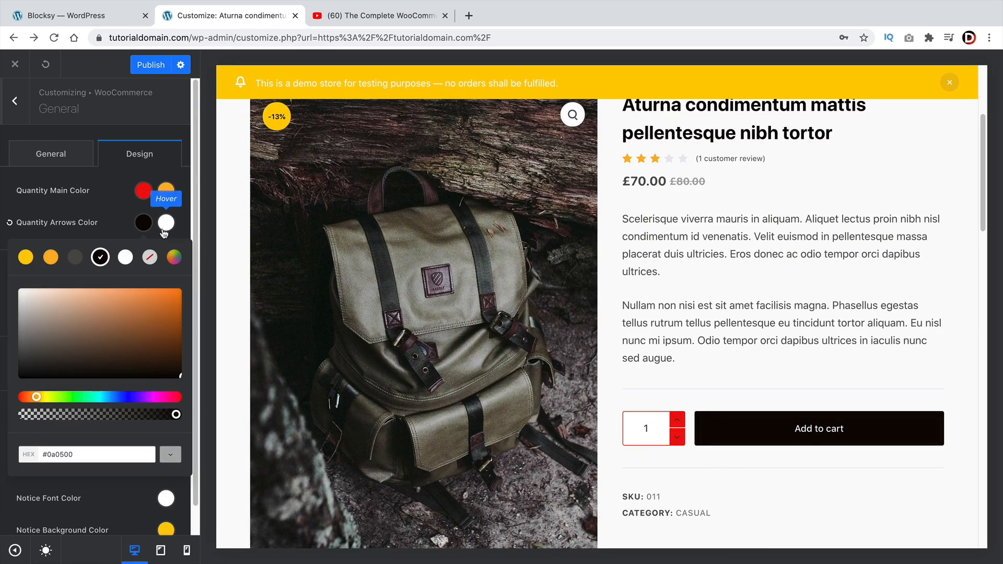
click(166, 224)
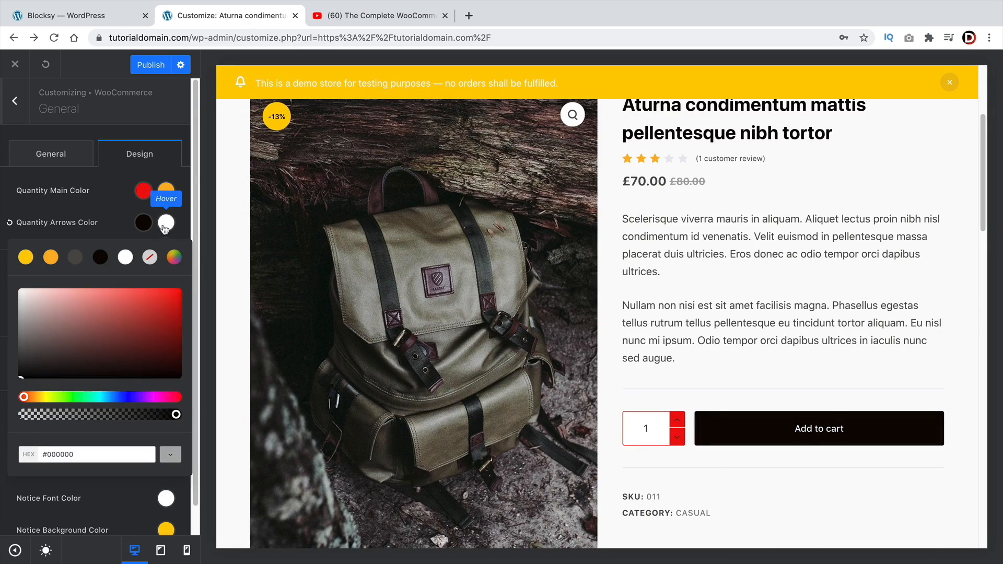
click(25, 257)
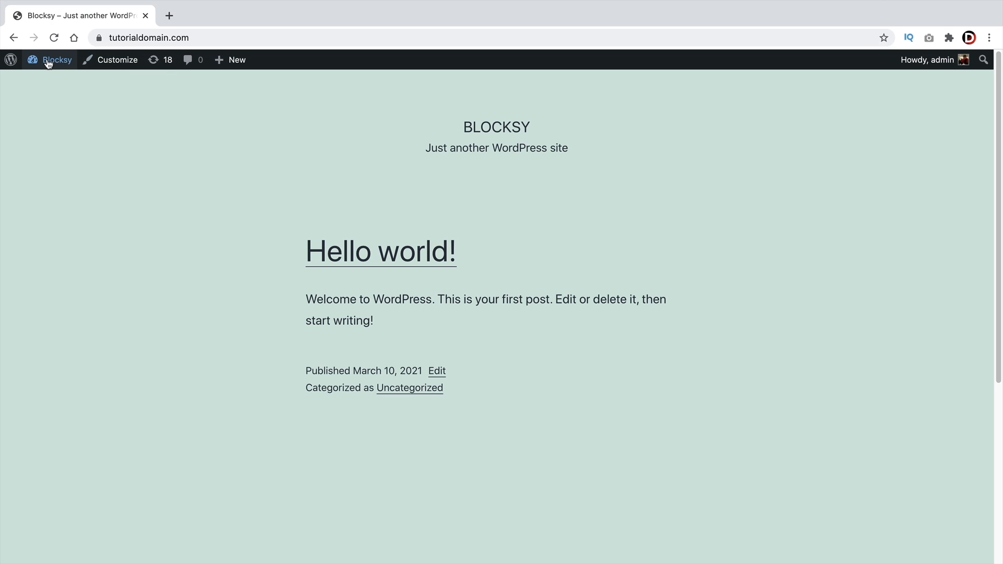
Go from the live site to the WordPress dashboard and look through the installed themes
click(48, 83)
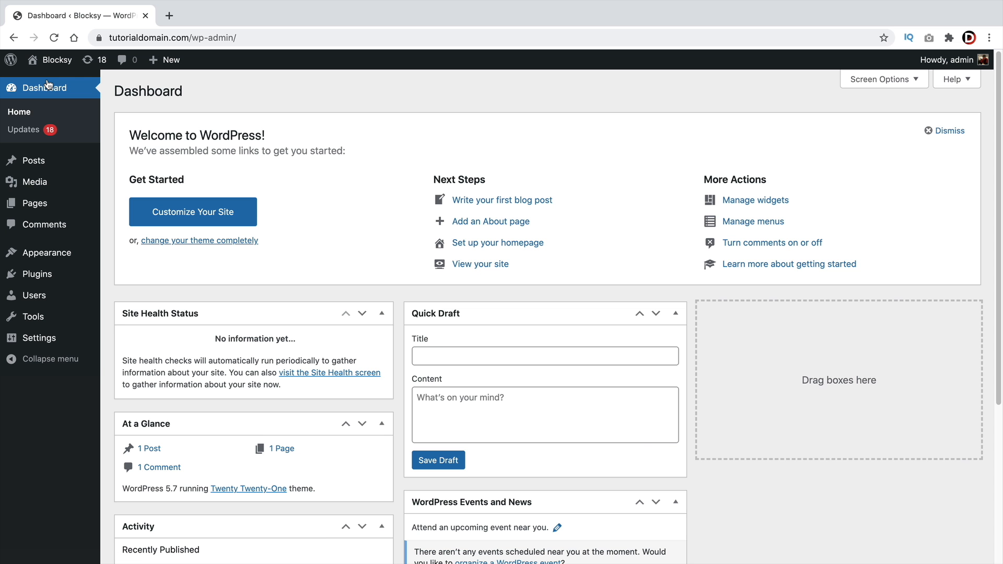
mouse_move(48, 249)
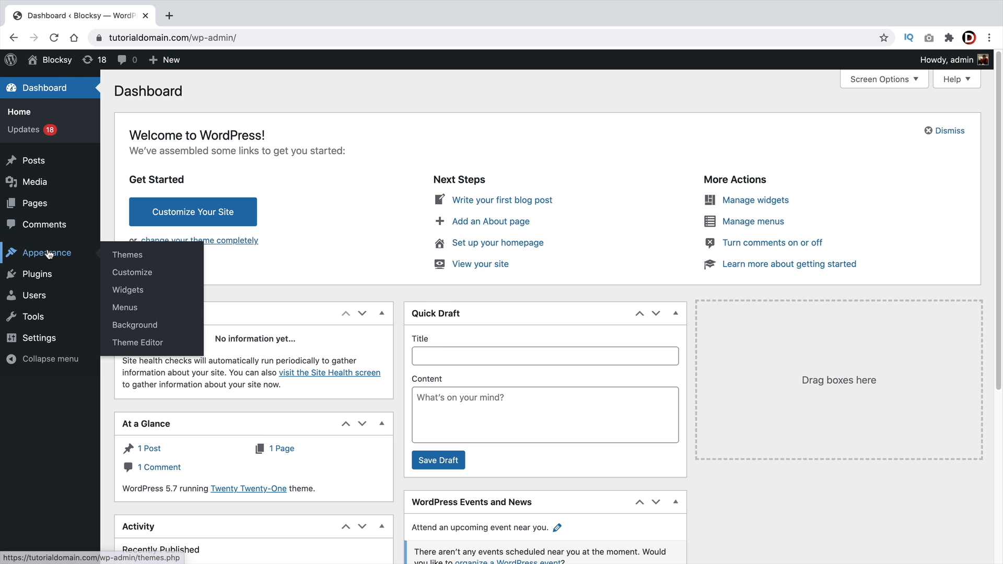
click(163, 259)
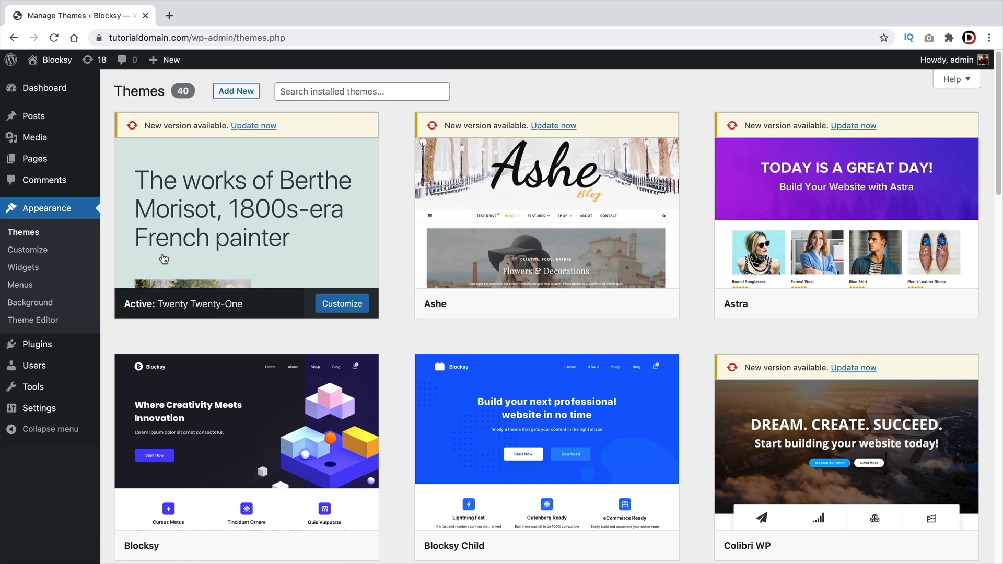
scroll(241, 277, down, 2)
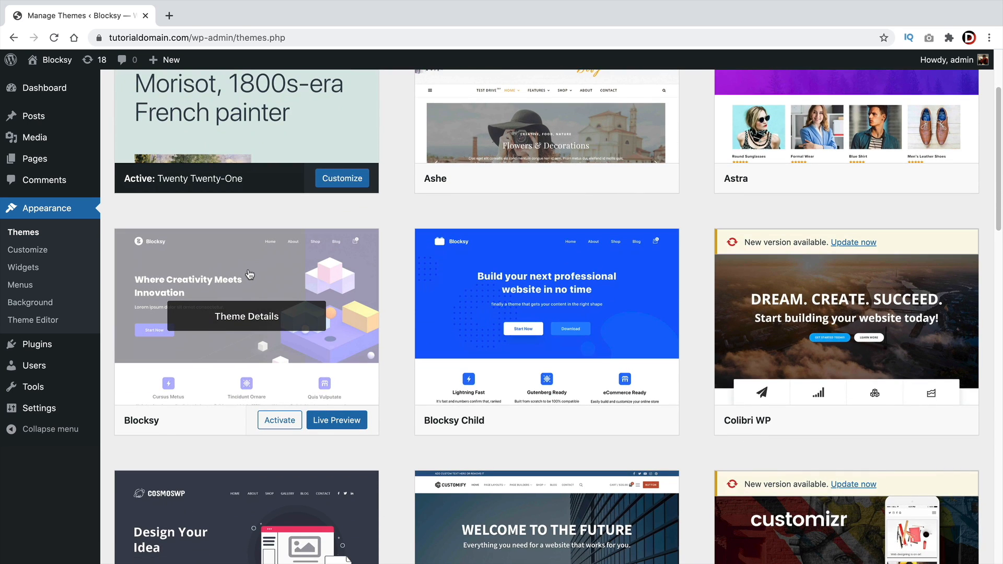
scroll(250, 274, down, 2)
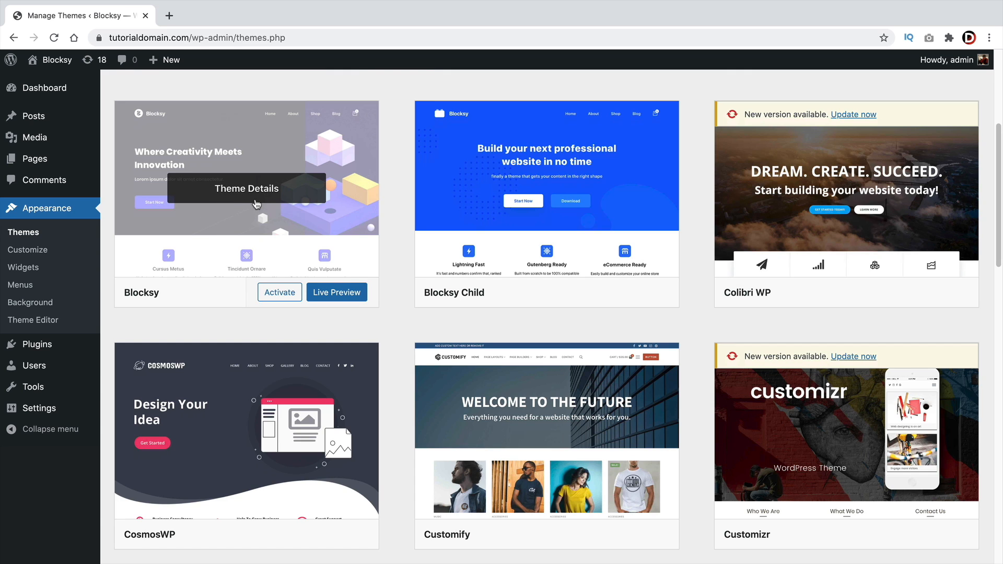
scroll(115, 242, up, 4)
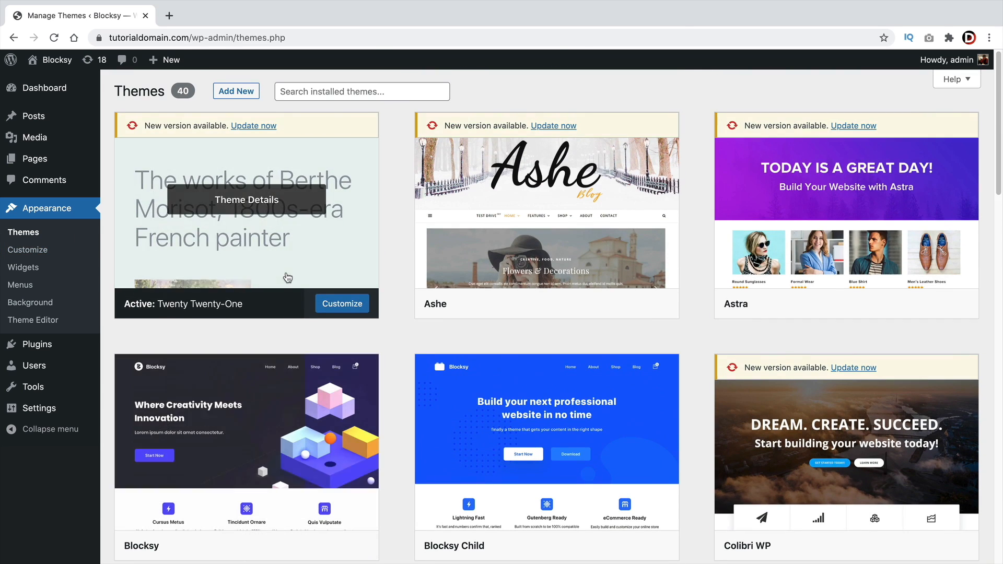
Search the new themes for "blocksy", then activate the Blocksy theme and its recommended Blocksy Companion plugin
click(242, 93)
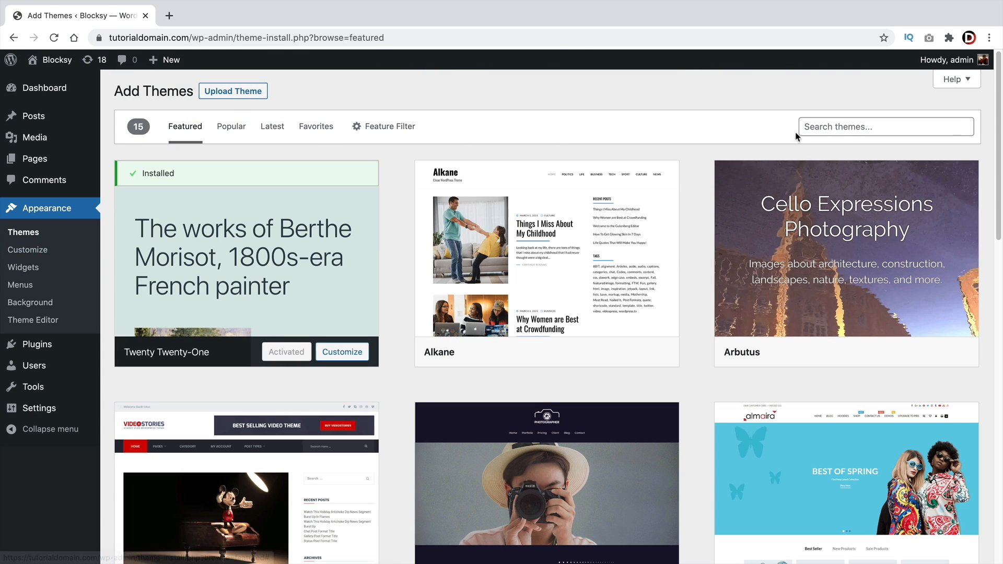
click(841, 127)
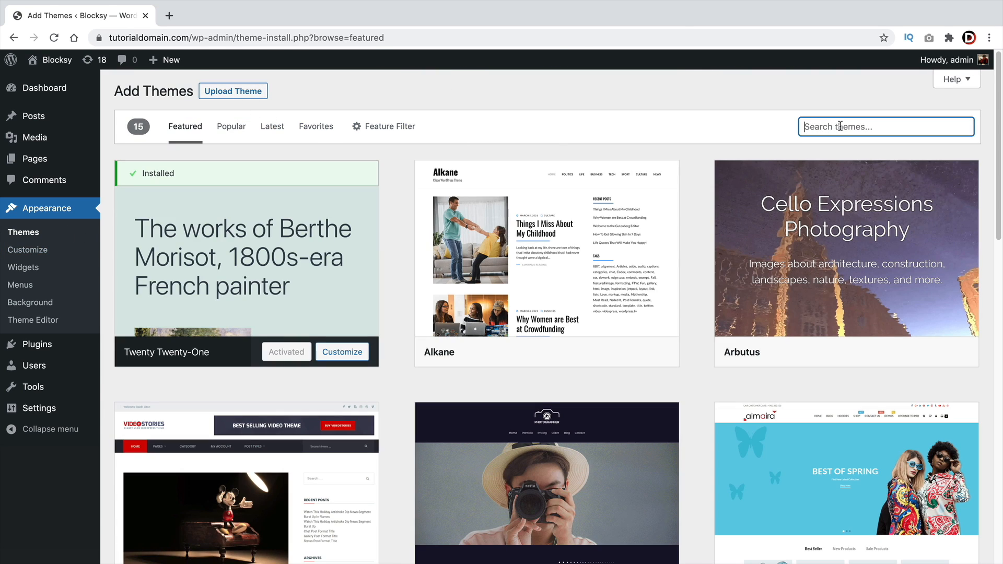
text(blocksy)
mouse_move(229, 288)
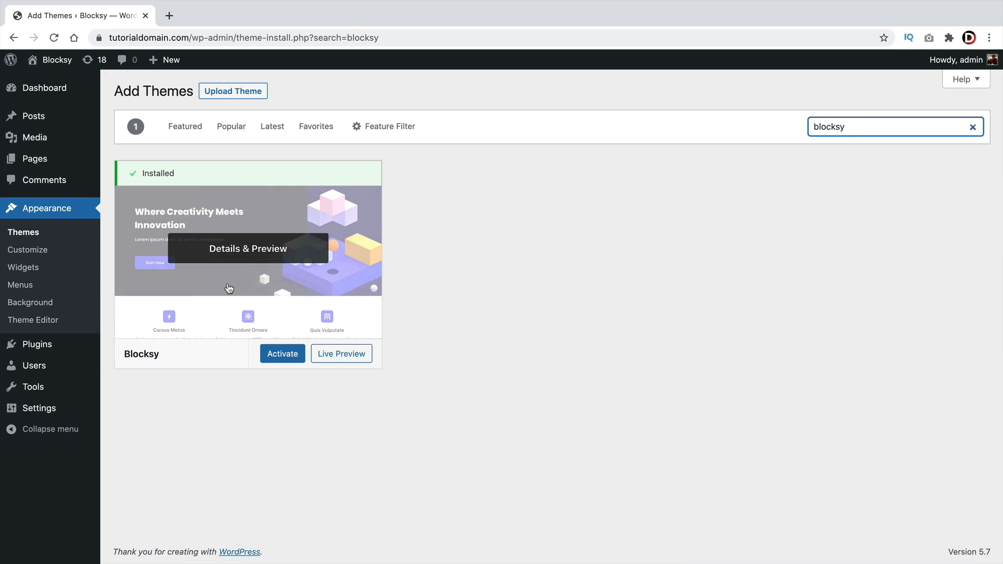
click(278, 356)
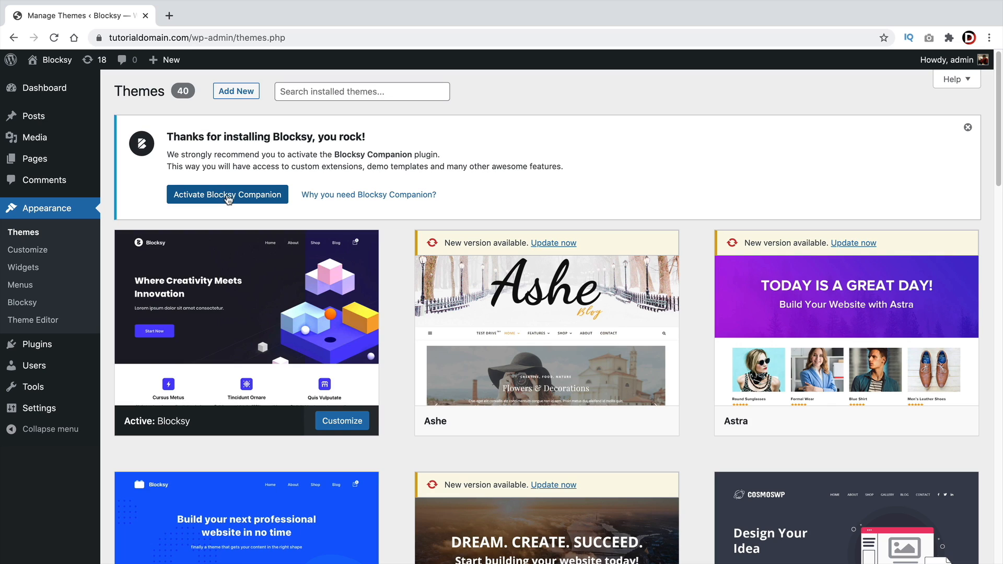
click(238, 200)
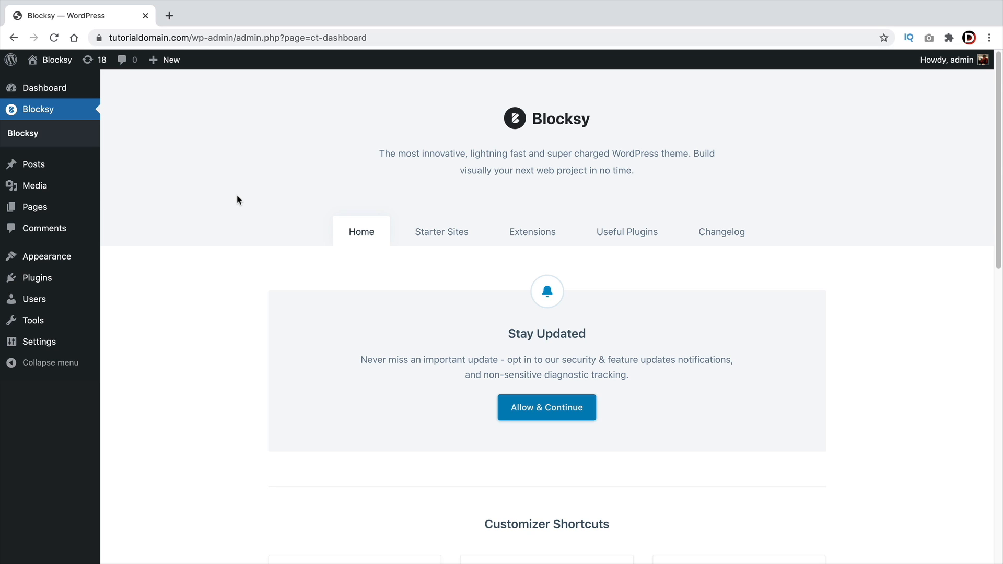
Browse Blocksy's starter sites and check which page builders each template is available for
click(427, 233)
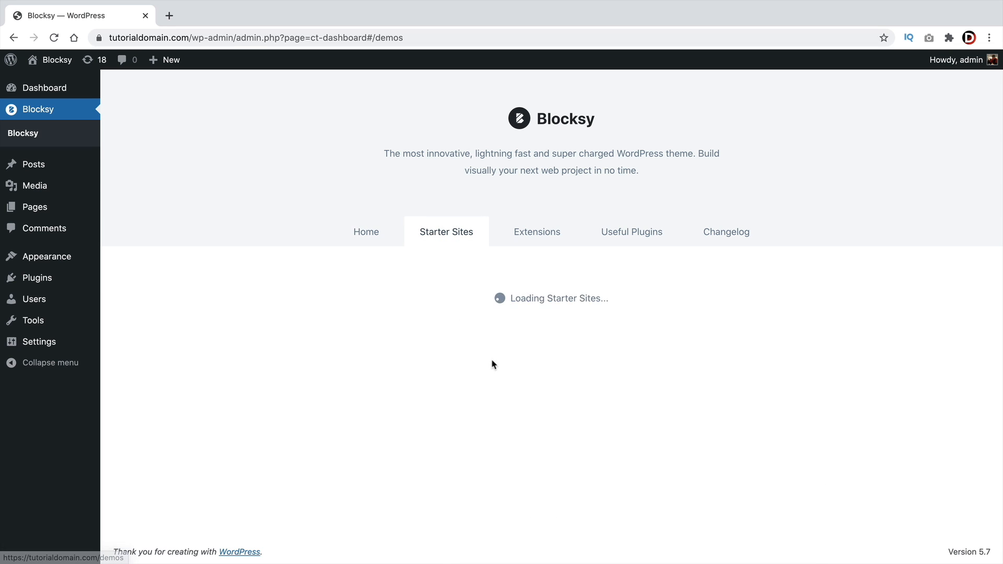
scroll(448, 251, down, 6)
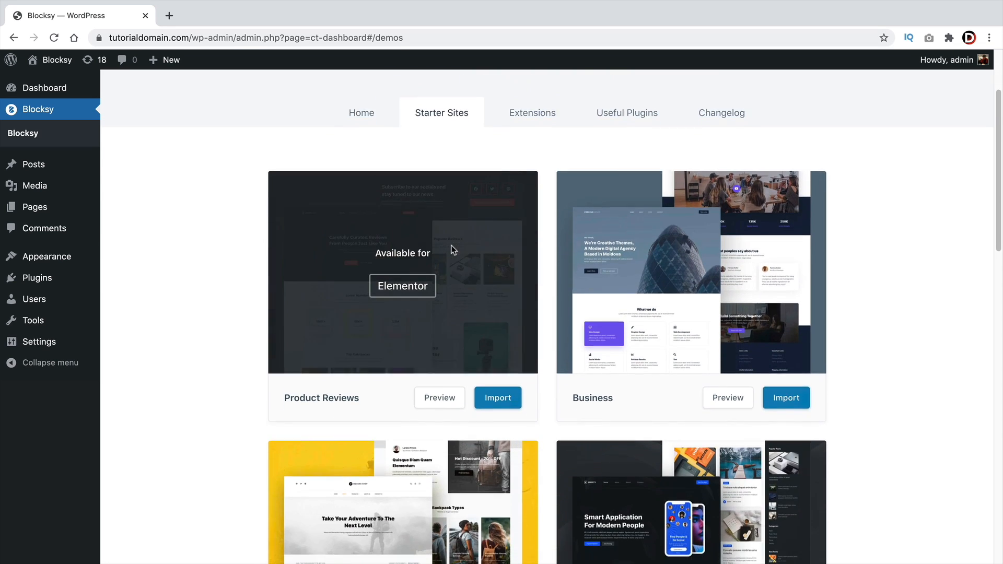
scroll(449, 249, up, 3)
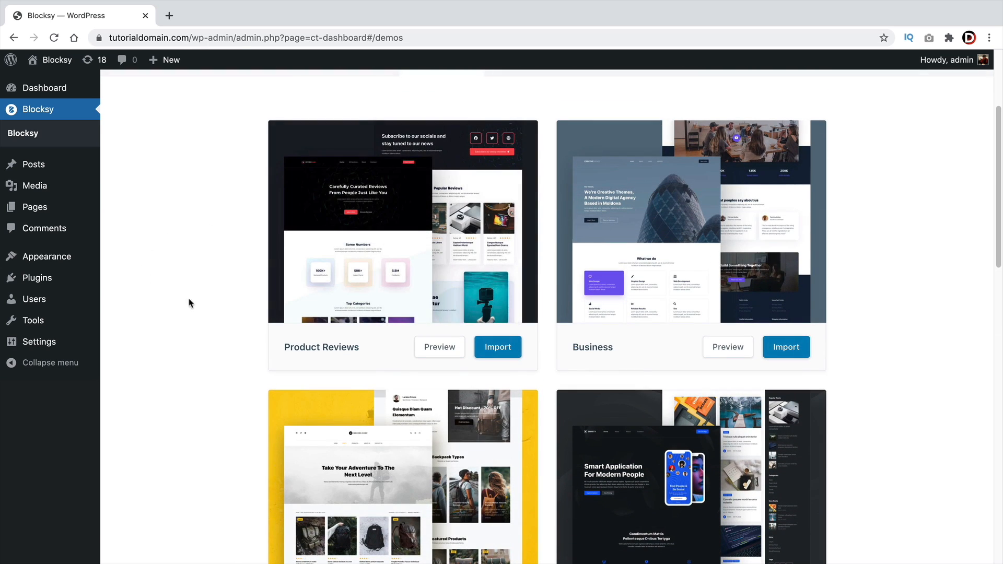
drag(355, 345, 287, 347)
click(246, 336)
scroll(247, 327, down, 4)
scroll(246, 326, down, 3)
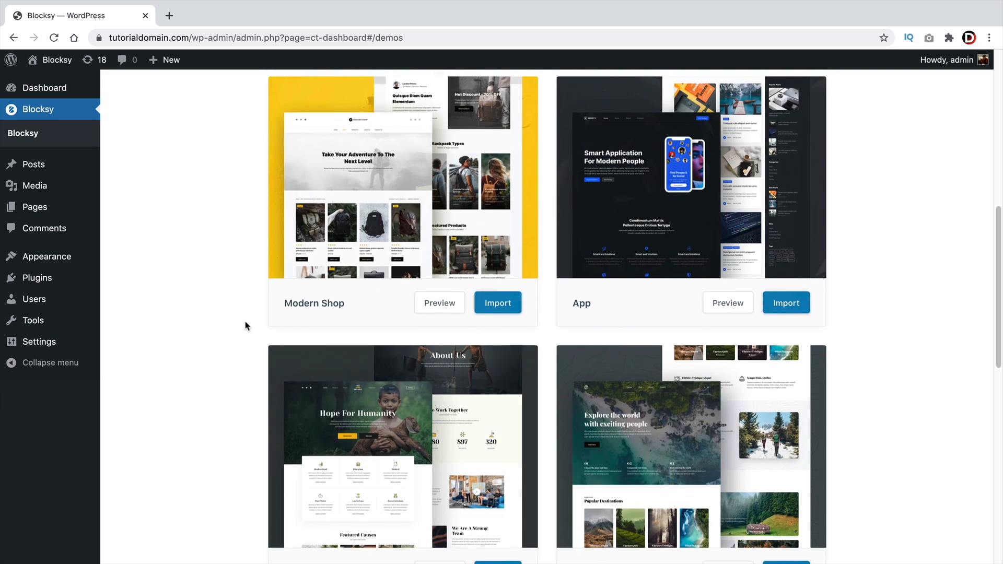
scroll(246, 324, up, 2)
drag(345, 401, 287, 396)
click(225, 378)
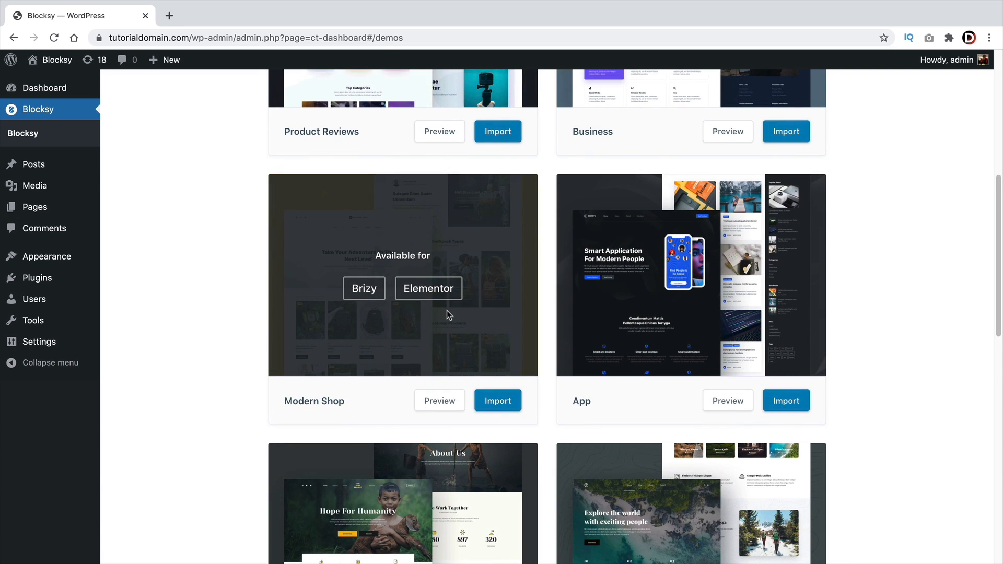
scroll(448, 312, down, 6)
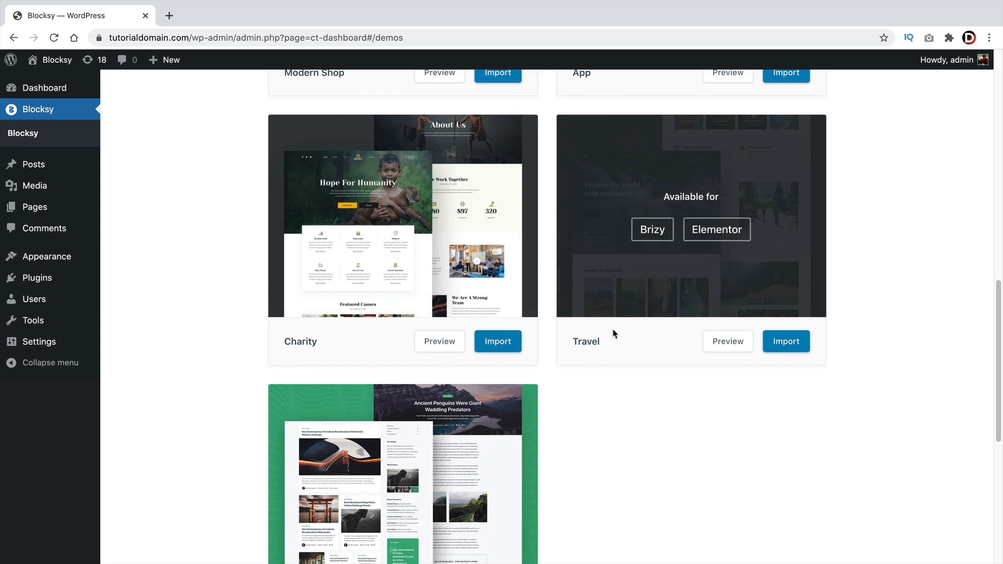
Import the Travel starter site with the child theme, Elementor as page builder, the required plugins, all content and a clean install
click(787, 343)
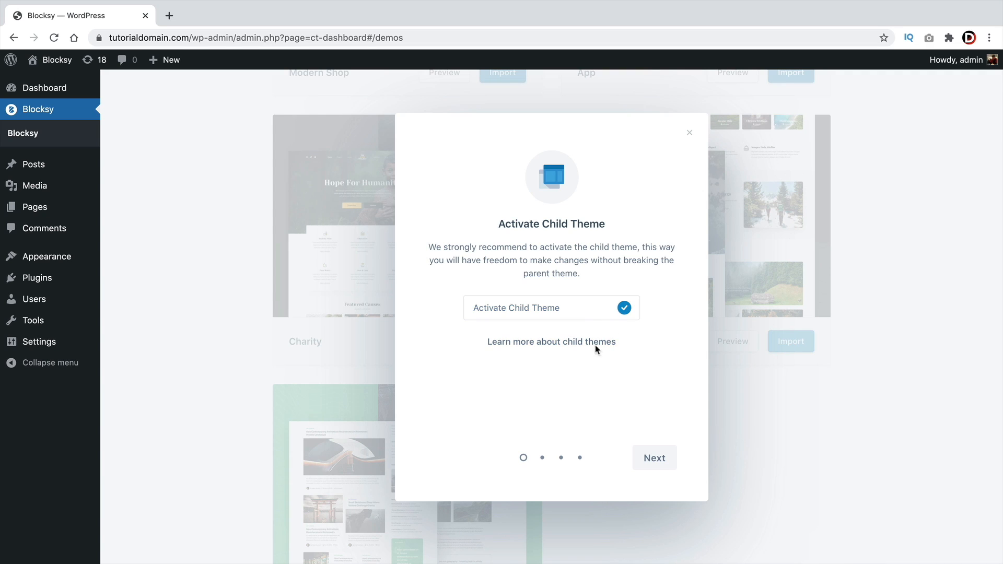
click(662, 459)
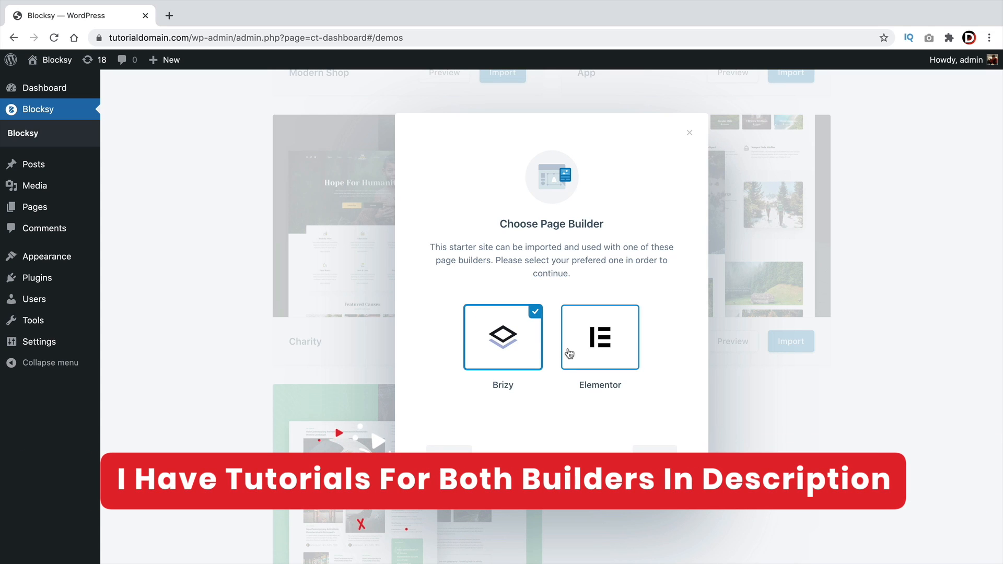
click(568, 333)
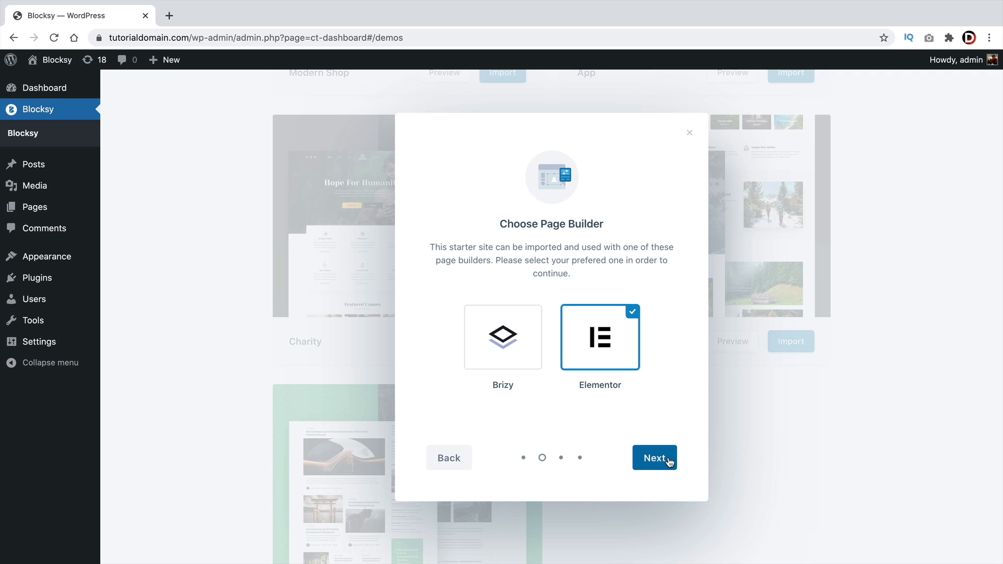
click(669, 462)
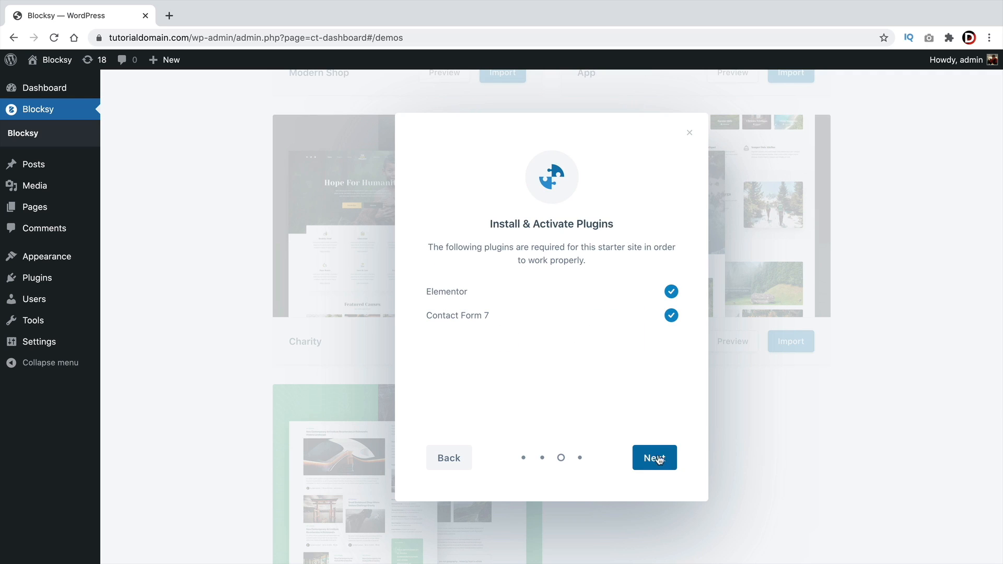
click(663, 459)
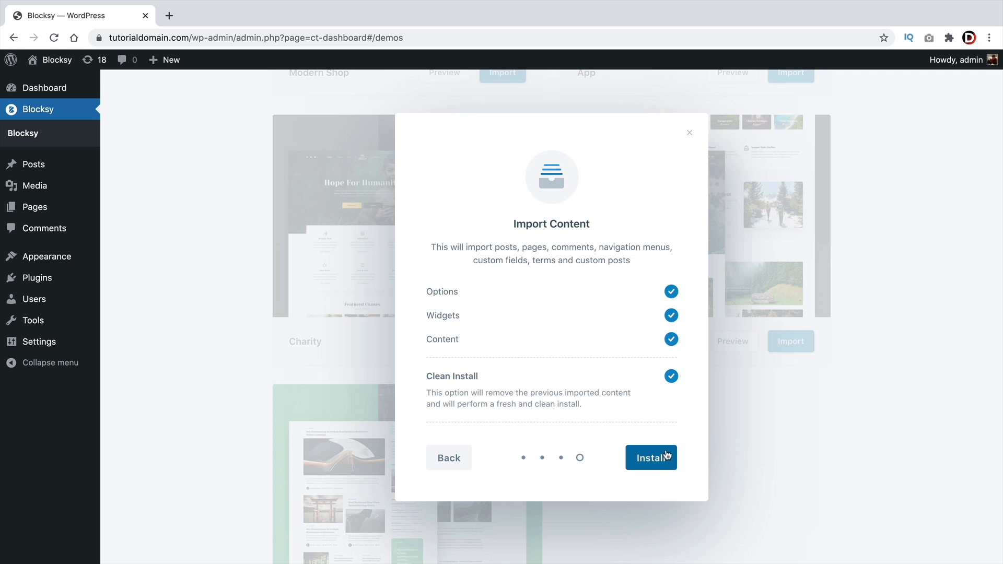
click(655, 465)
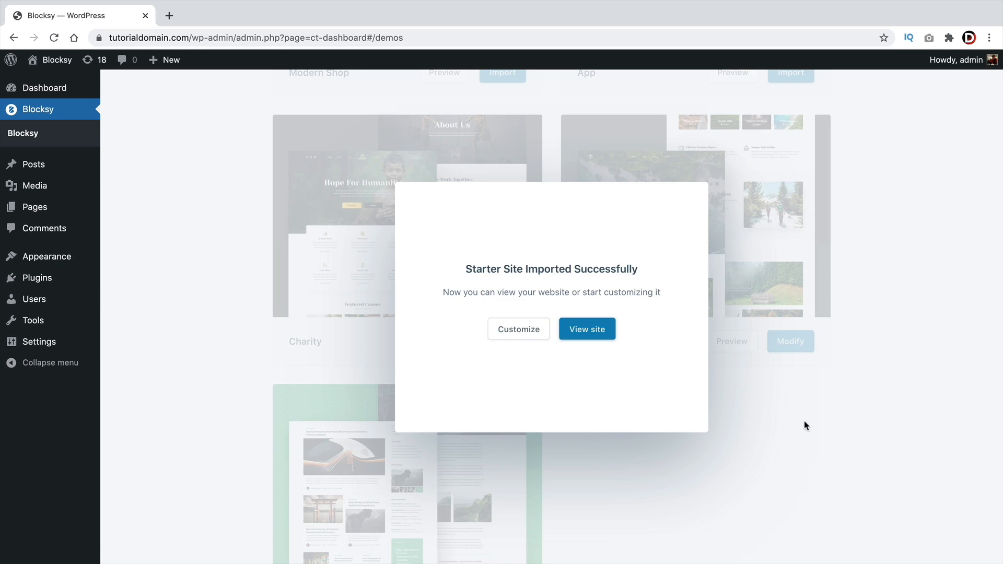
View the imported Travel site, then return to the starter sites and dismiss the import dialog
click(589, 333)
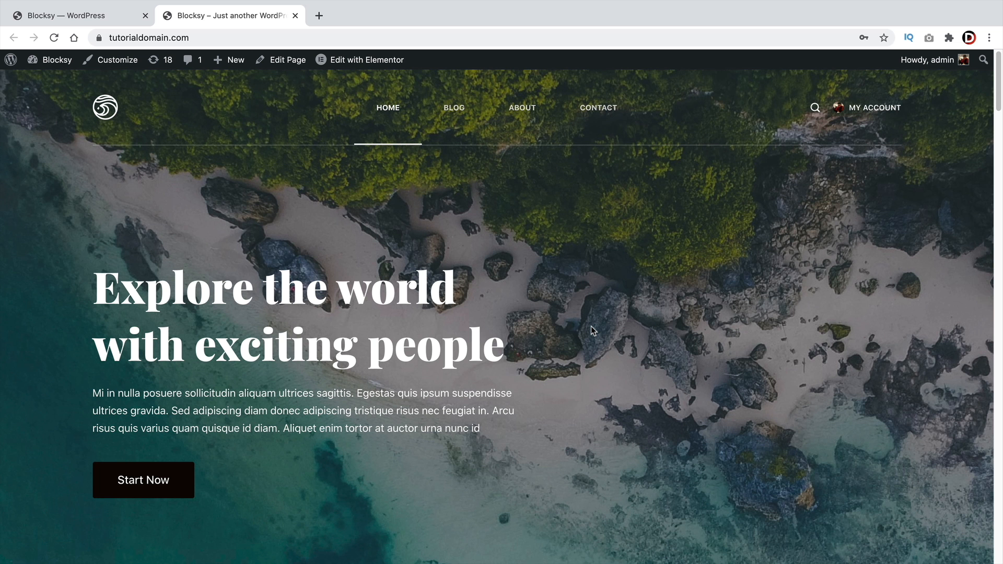
click(101, 17)
click(849, 429)
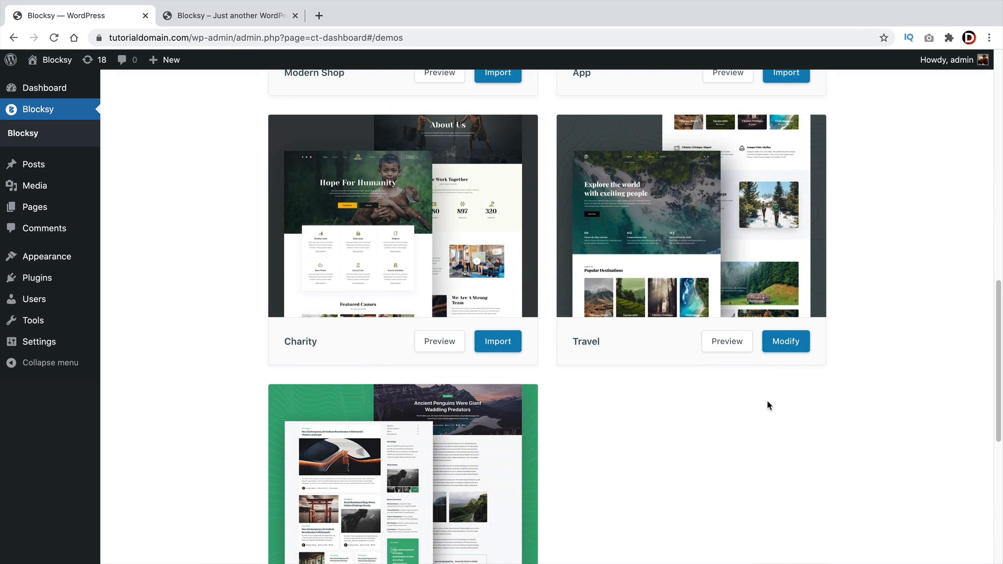
Review the extensions offered by Blocksy, including Cookies Consent, Mailchimp Subscribe, Product Reviews, Trending and Widgets
scroll(605, 431, up, 10)
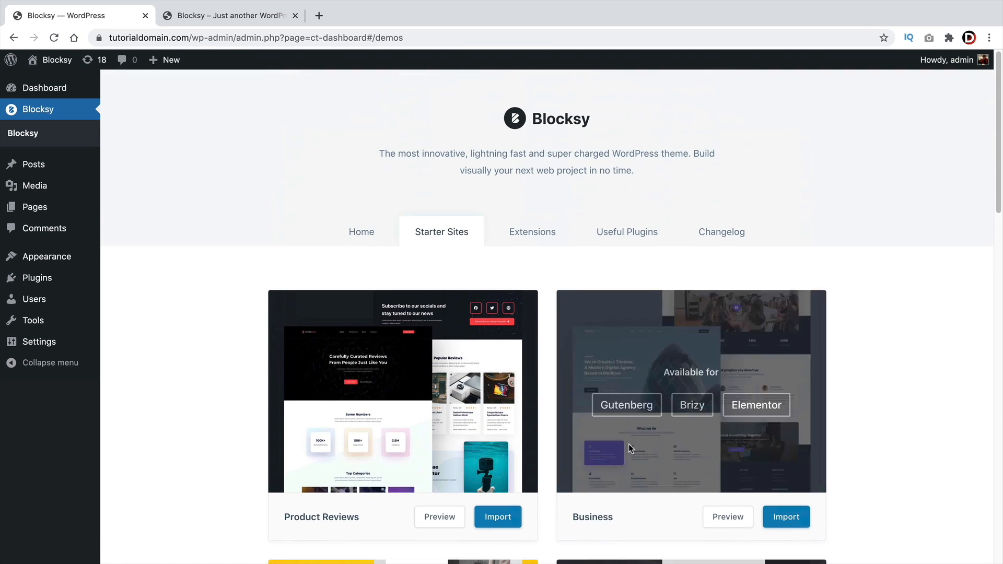
click(531, 238)
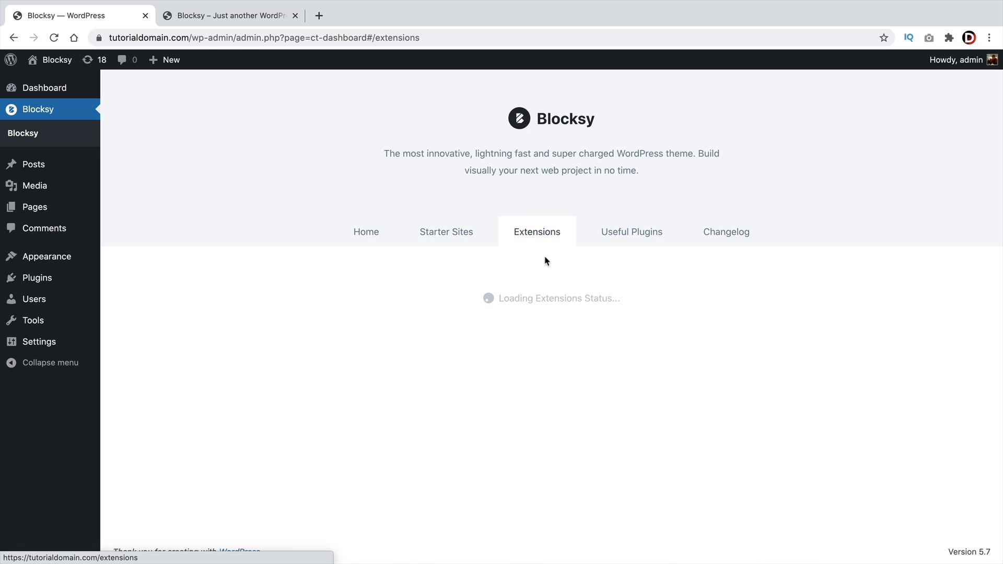
scroll(579, 314, down, 2)
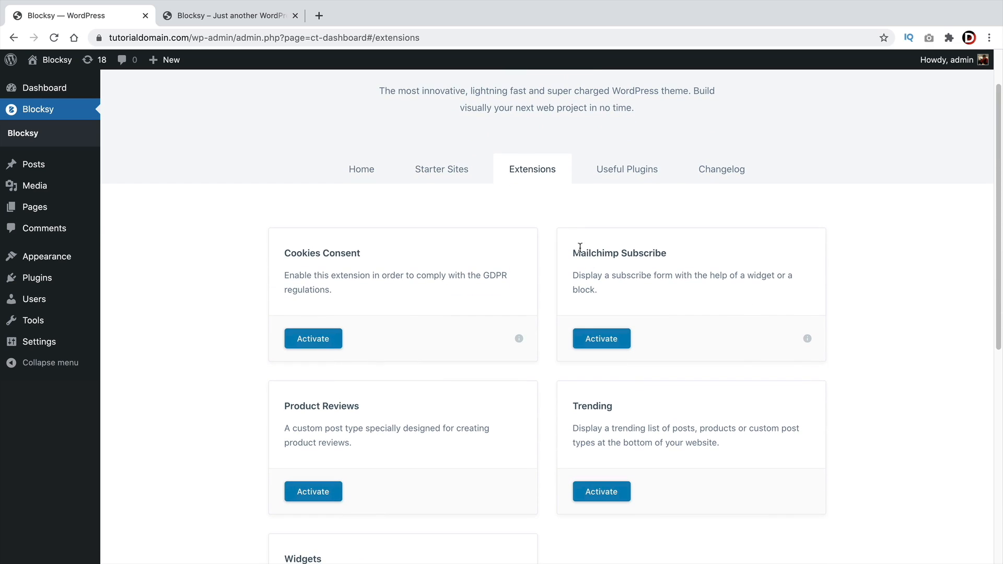
drag(575, 254, 664, 254)
drag(303, 254, 346, 254)
scroll(403, 359, down, 4)
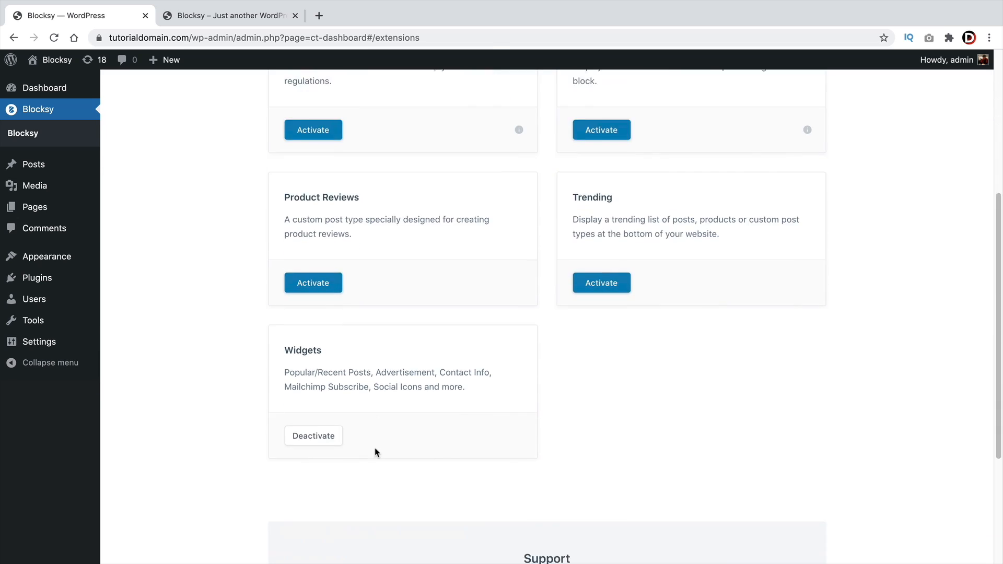
scroll(376, 452, up, 5)
View Blocksy's useful plugins and changelog, and return to the home page of the Blocksy dashboard
click(627, 231)
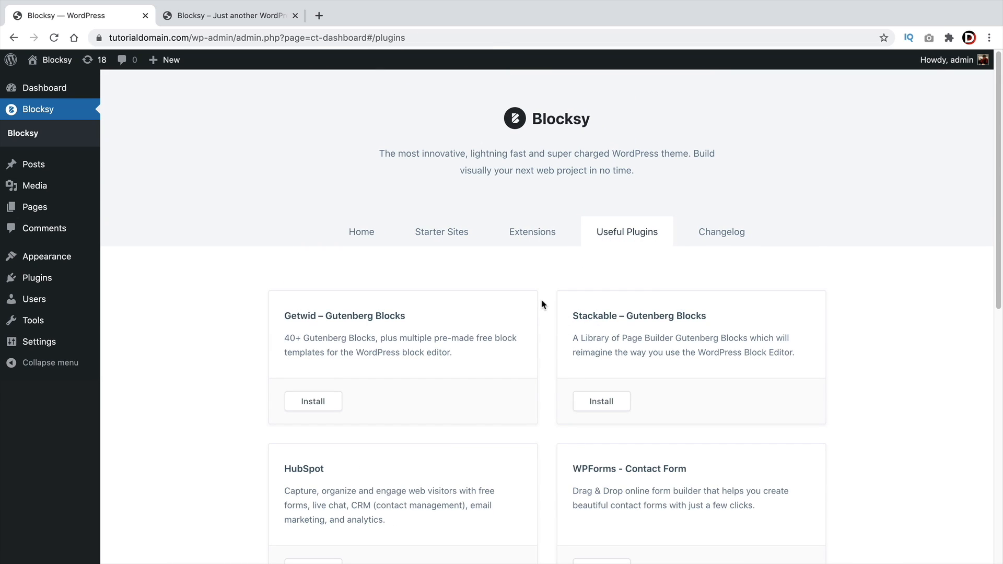
click(708, 233)
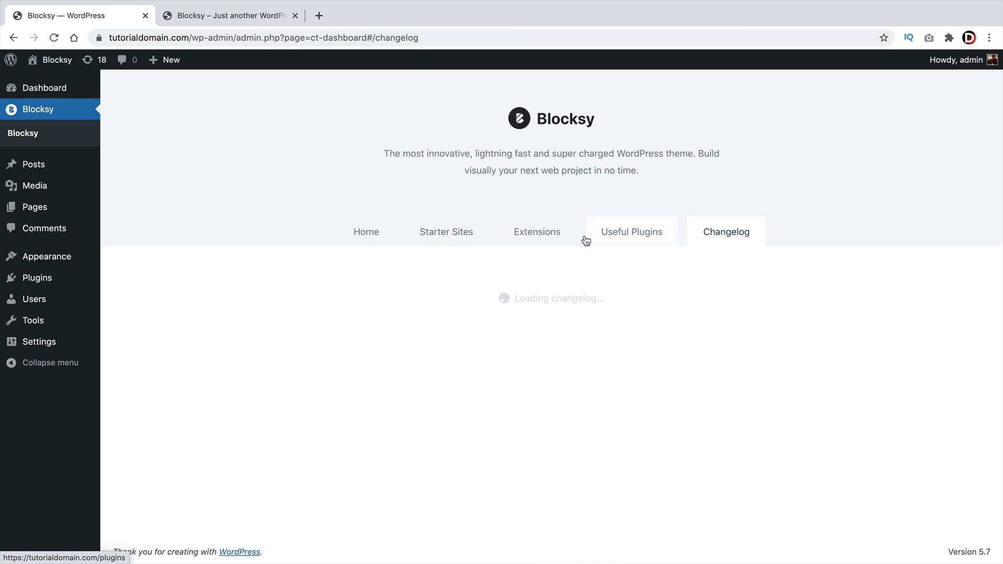
click(371, 228)
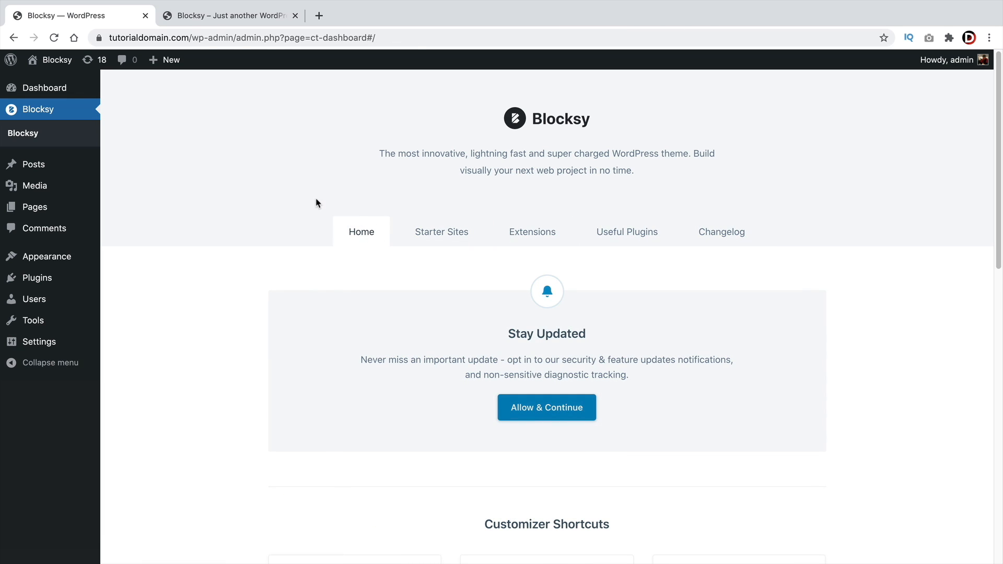
Open the Travel site in the customizer and examine its General Options, Post Types, Visitor Engagement and Core sections
click(251, 17)
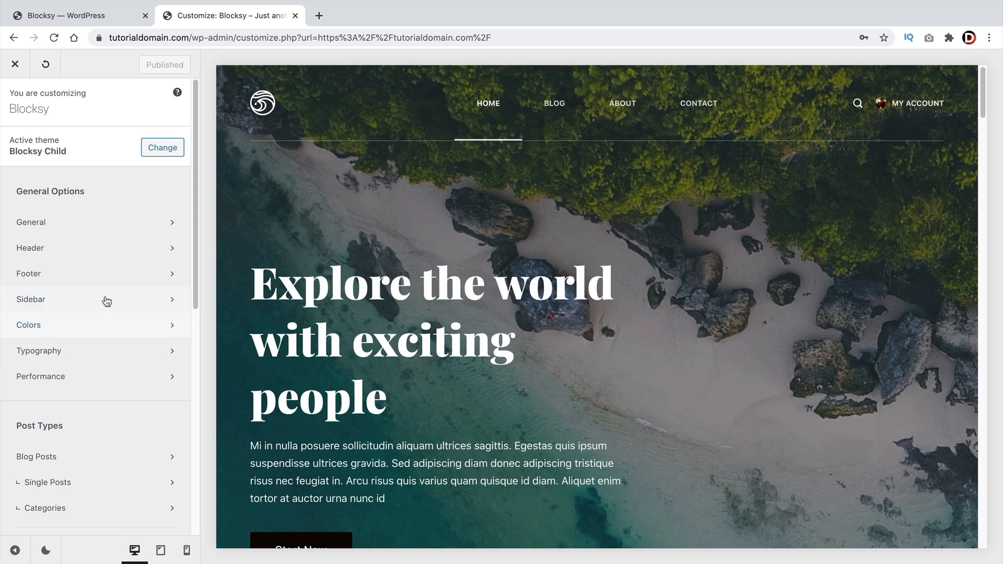
scroll(107, 295, down, 4)
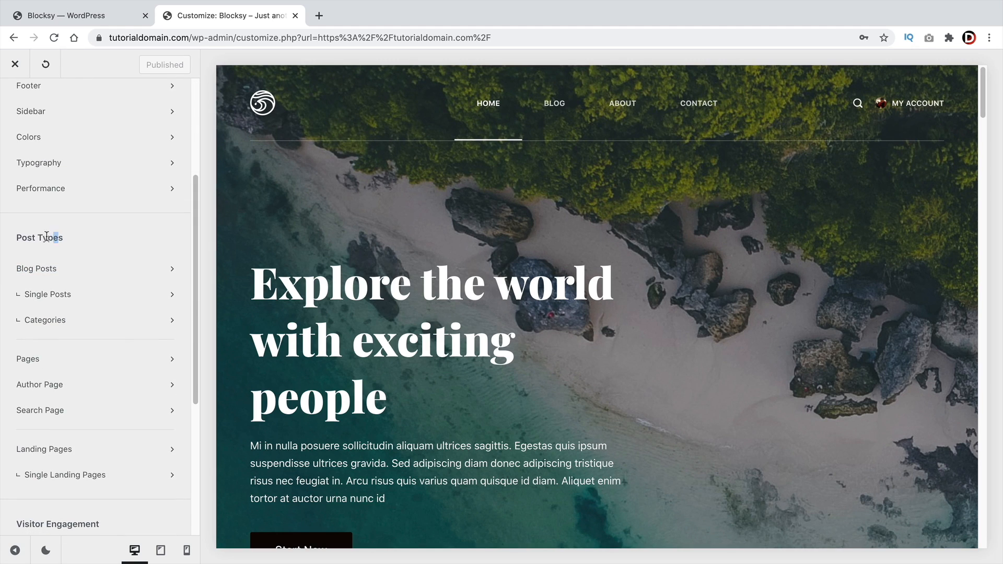
drag(46, 237, 22, 236)
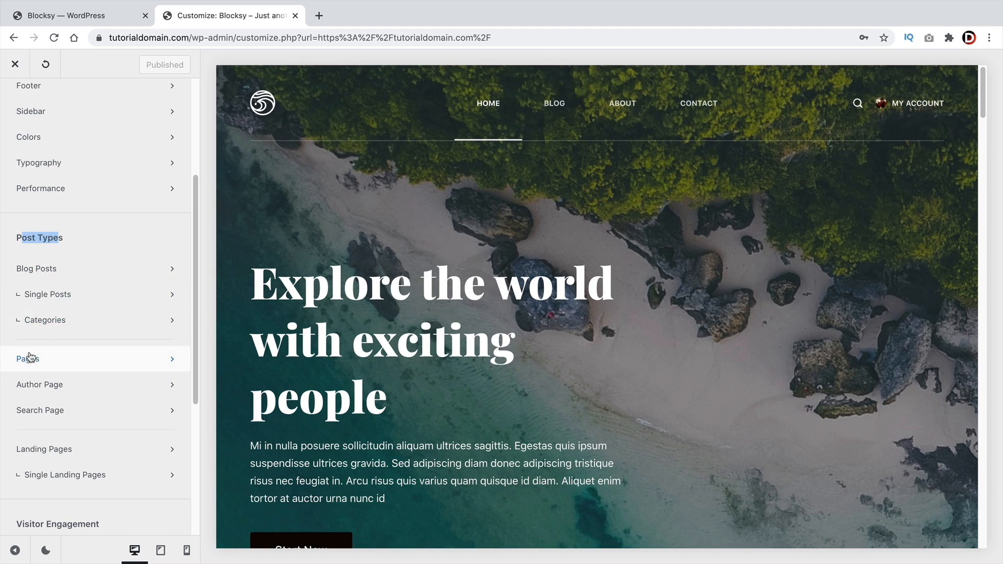
scroll(32, 366, down, 1)
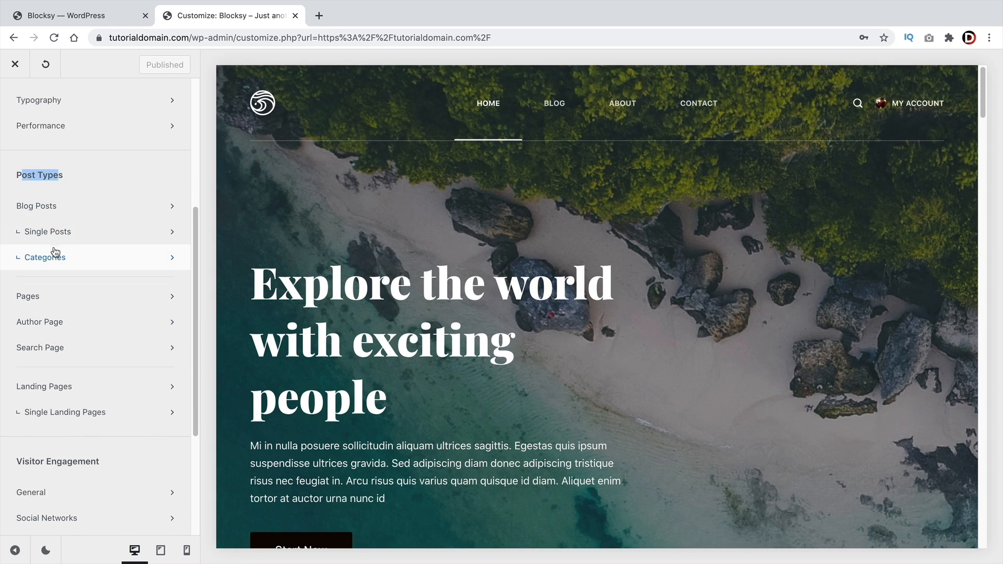
scroll(55, 251, down, 3)
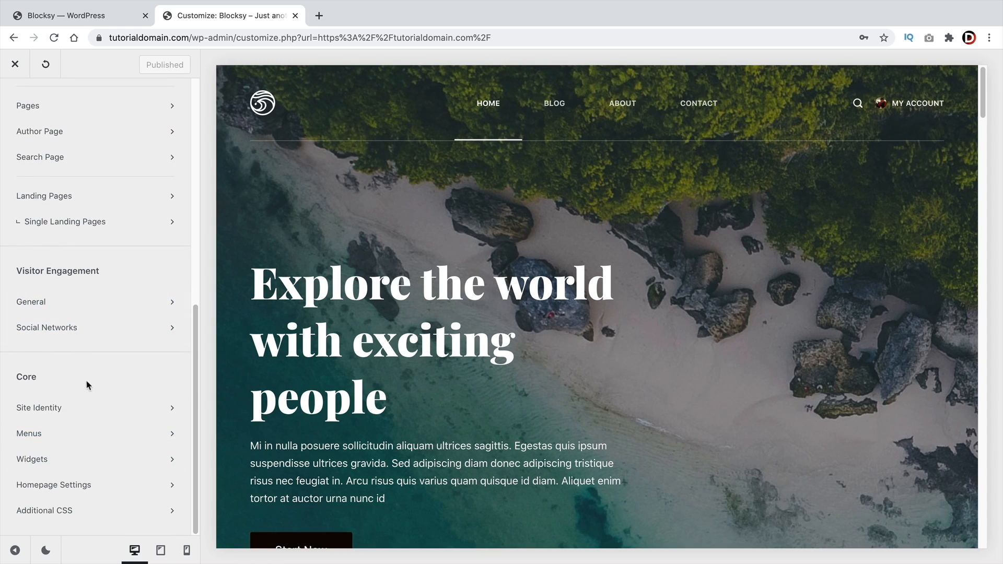
scroll(87, 385, up, 10)
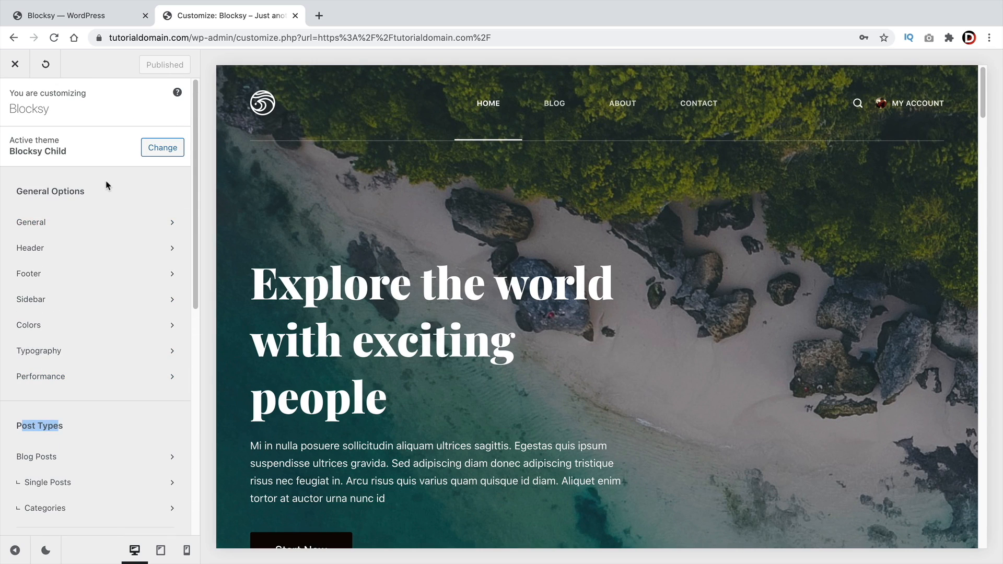
Switch the customizer interface to dark mode and publish the change
click(106, 182)
click(47, 552)
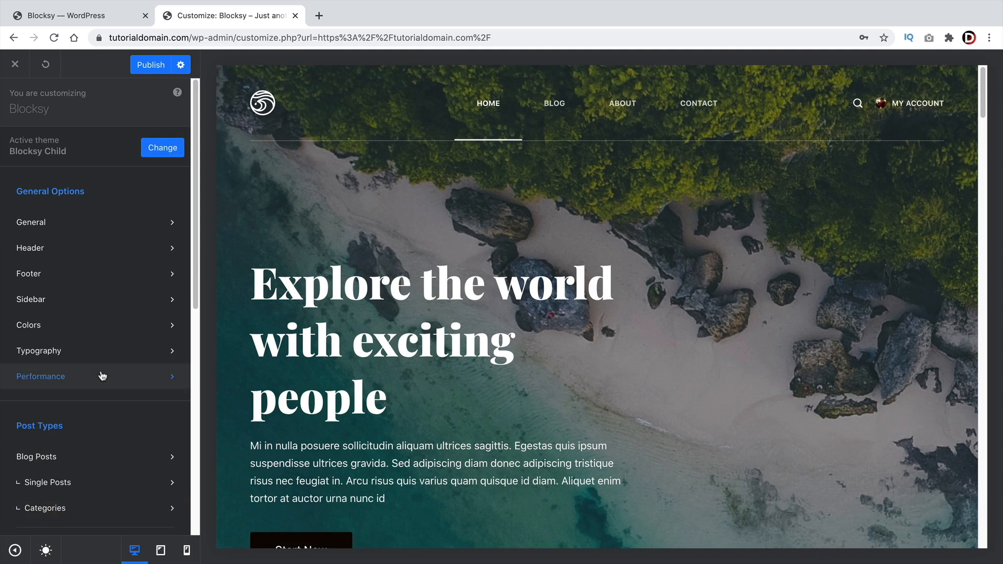
click(155, 65)
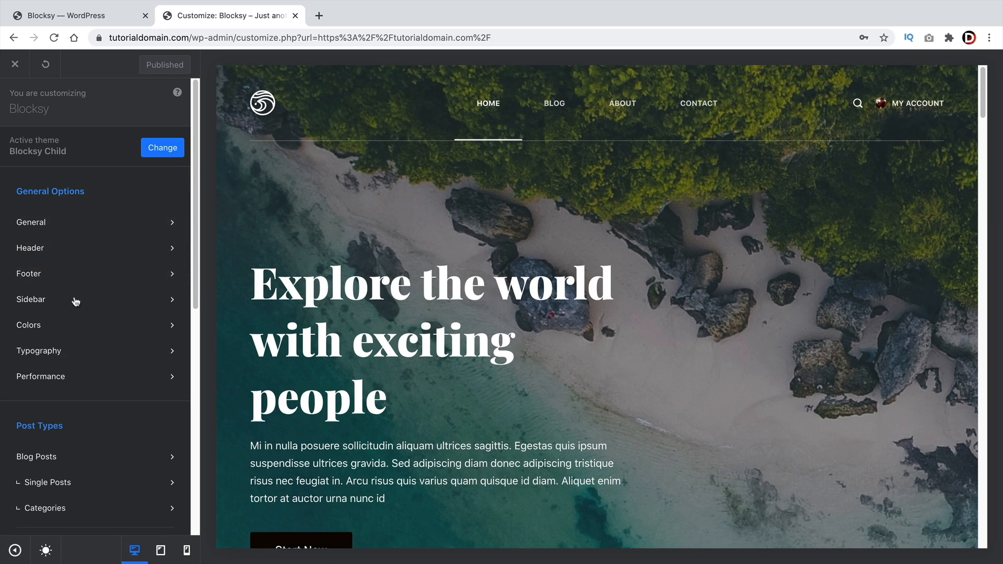
Try a Maximum Site Width of 1114 px in the general layout options and reset it to 1290 px
click(88, 223)
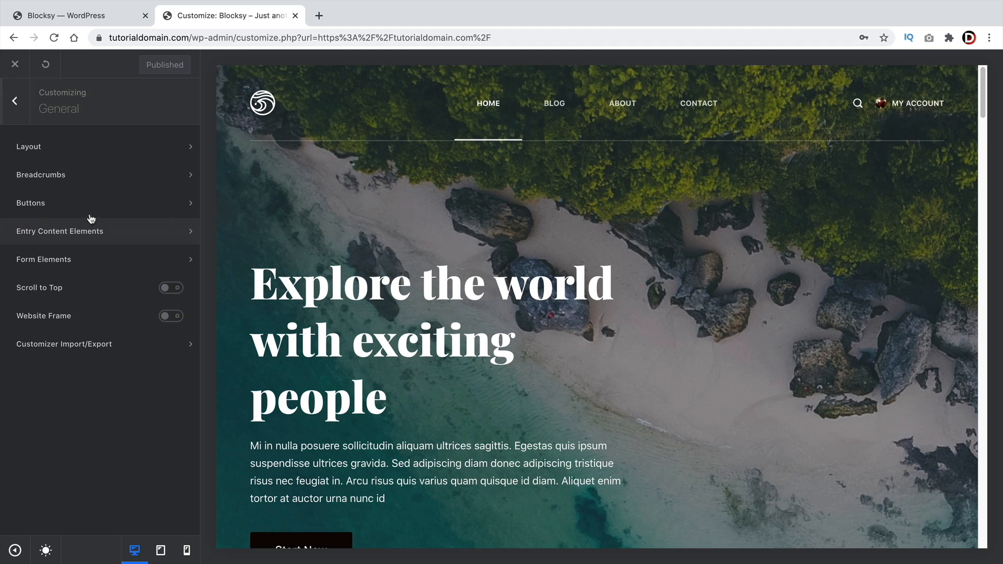
click(176, 156)
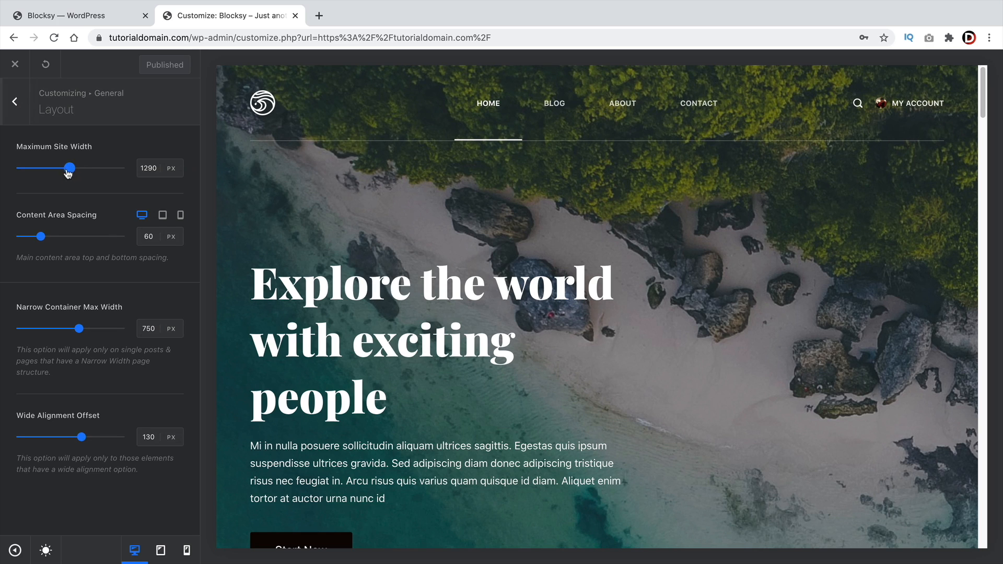
mouse_move(69, 168)
mouse_down()
mouse_move(19, 174)
mouse_move(53, 179)
mouse_up()
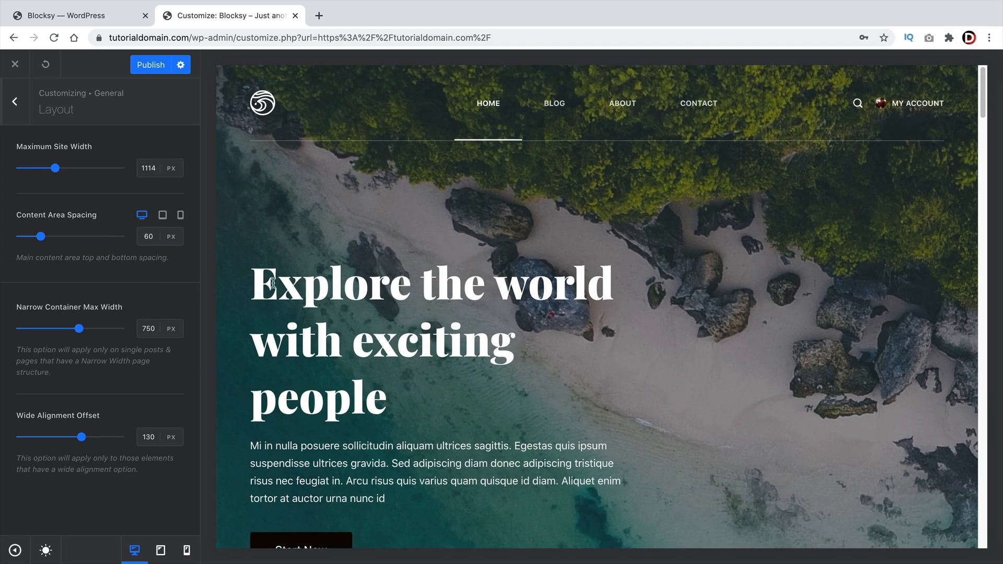
scroll(273, 283, down, 2)
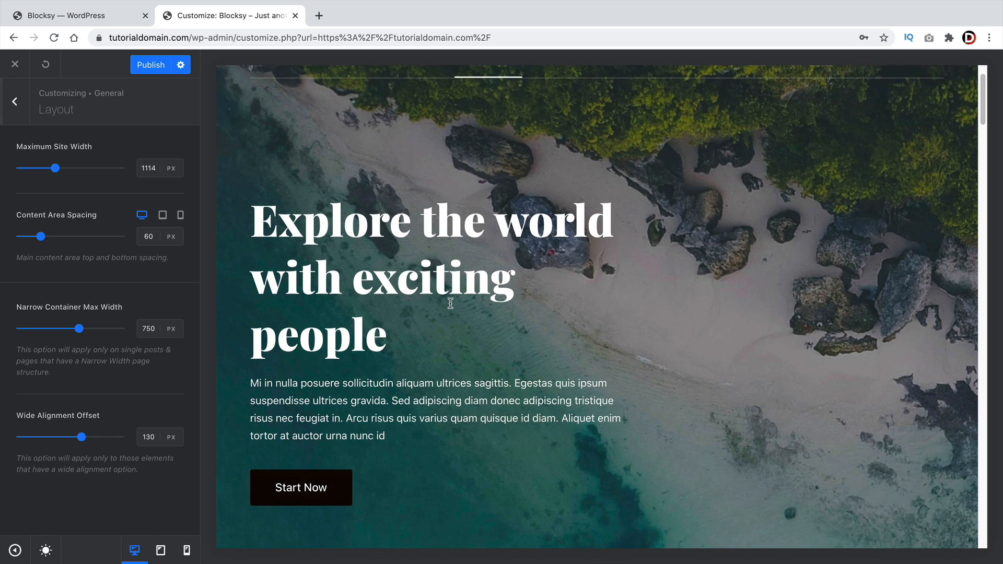
click(12, 147)
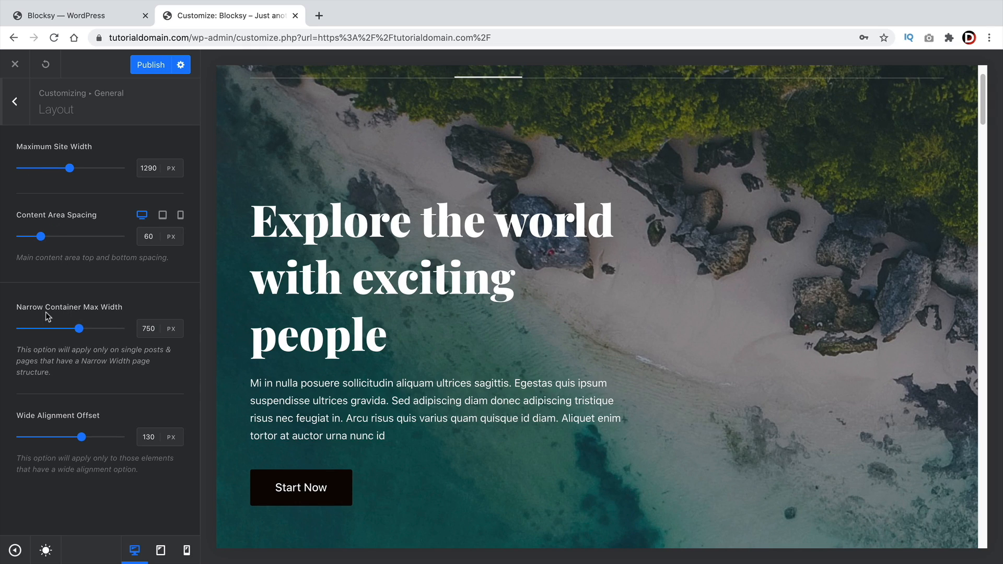
Review the Narrow Container Max Width and Wide Alignment Offset options and publish the layout settings
drag(21, 308, 119, 308)
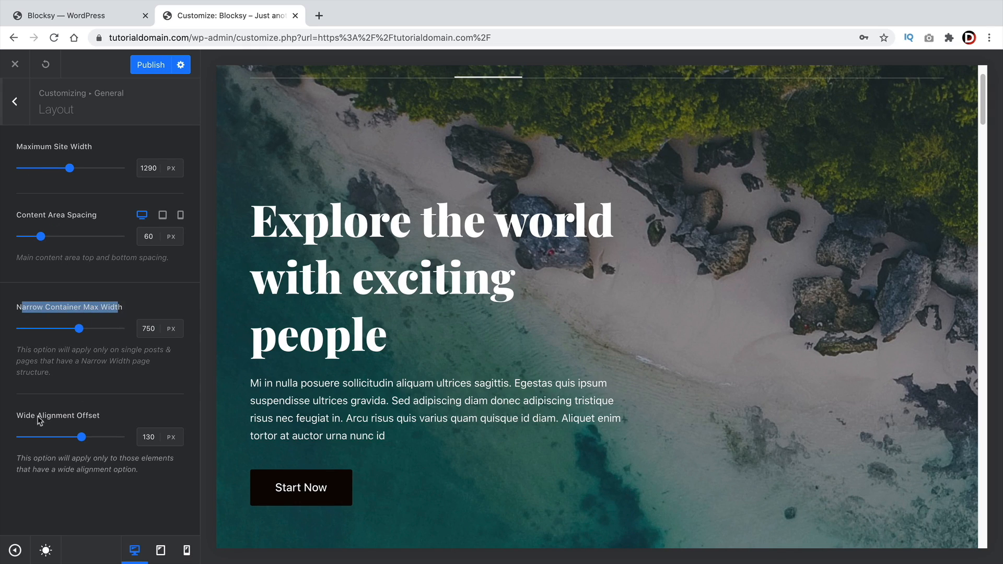
drag(24, 415, 101, 404)
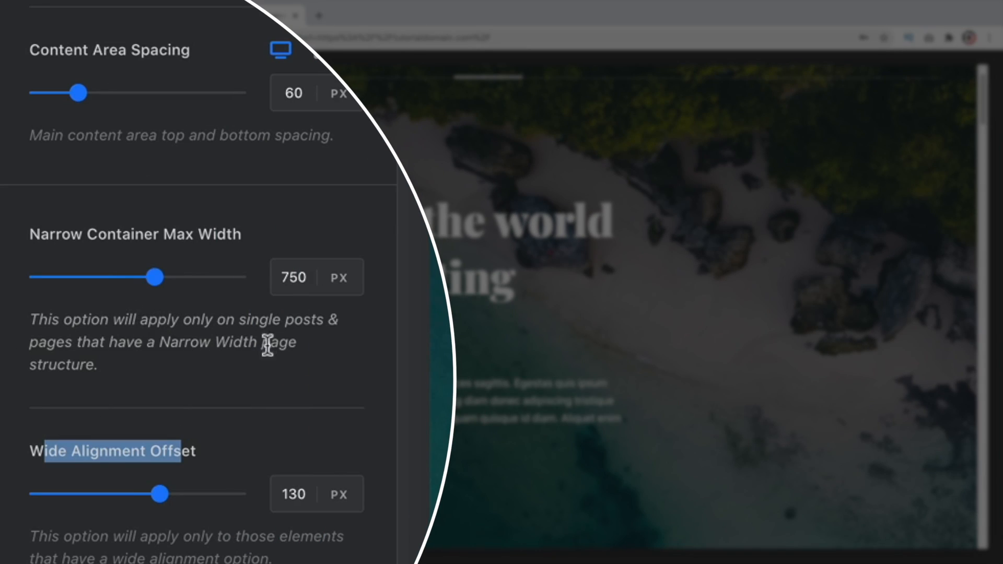
drag(296, 343, 161, 337)
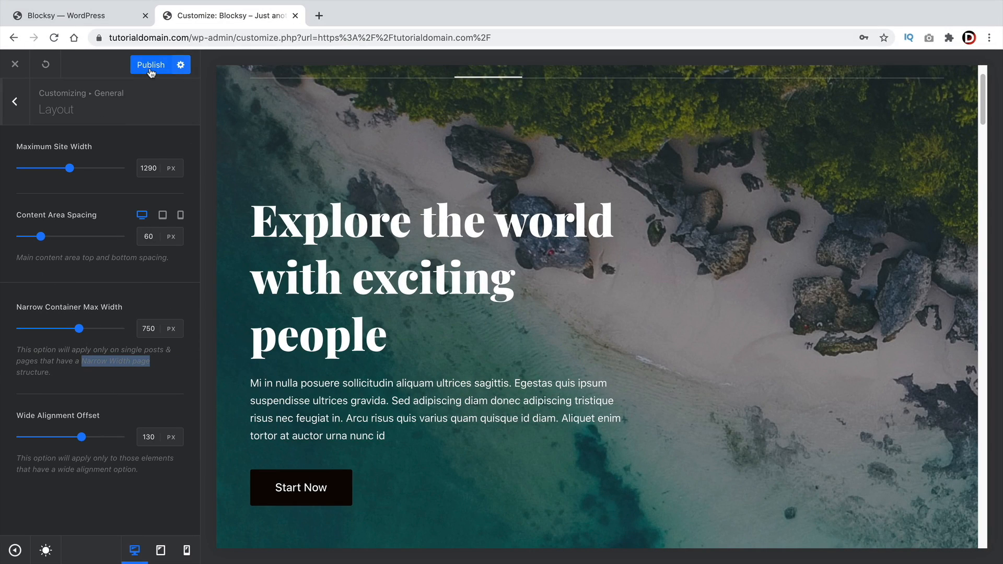
click(149, 73)
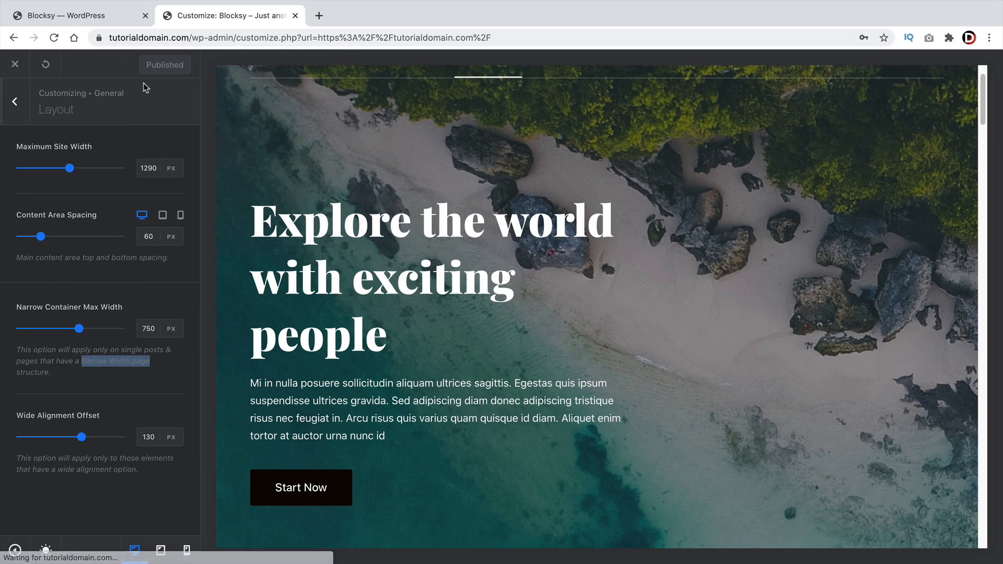
Close the customizer and open the Home page for editing with its Blocksy page settings shown
click(14, 65)
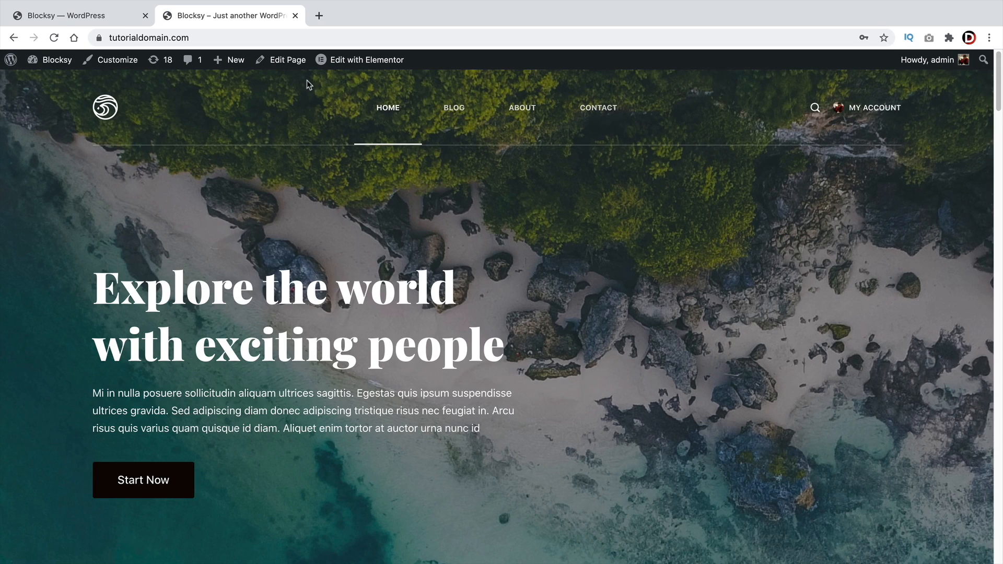
click(288, 60)
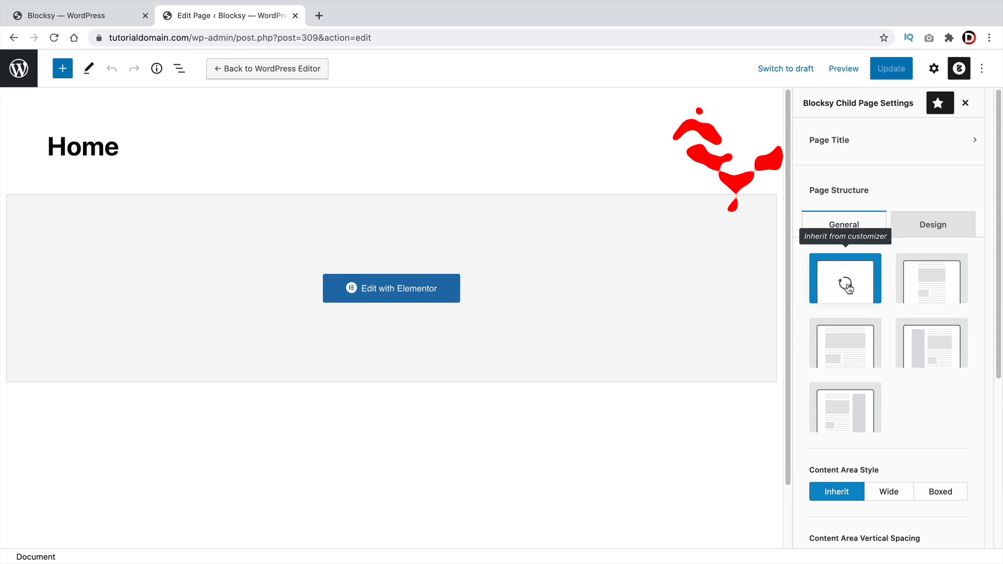
Try Narrow Width, Left Sidebar and the other page structures for the Home page, ending on Inherit from customizer
click(926, 288)
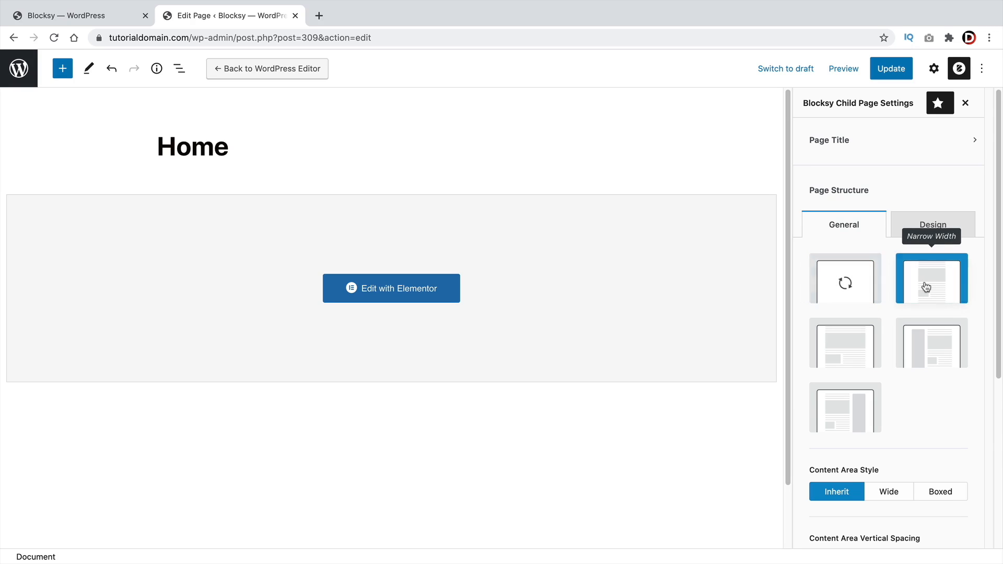
click(922, 349)
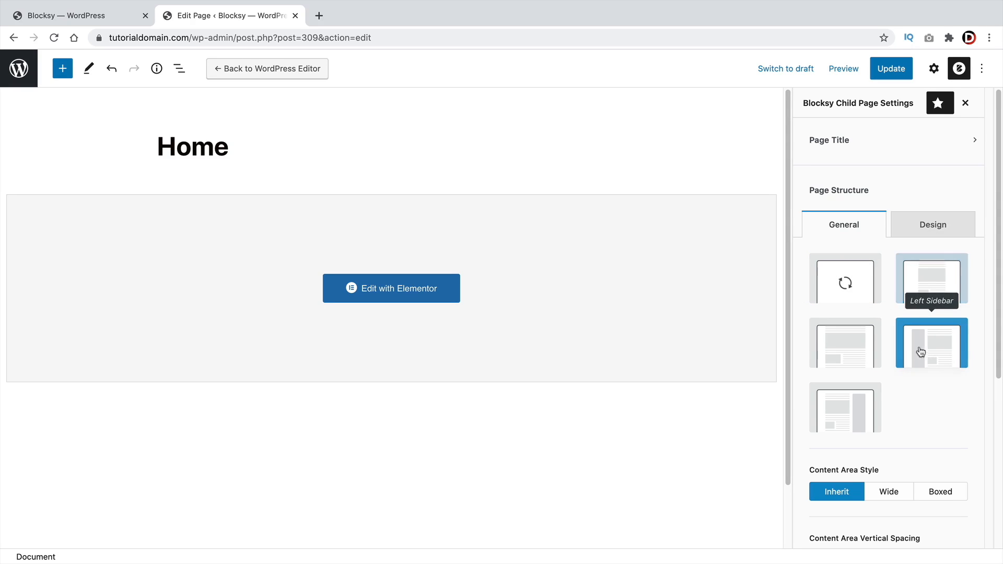
click(844, 346)
click(840, 407)
click(842, 341)
click(842, 280)
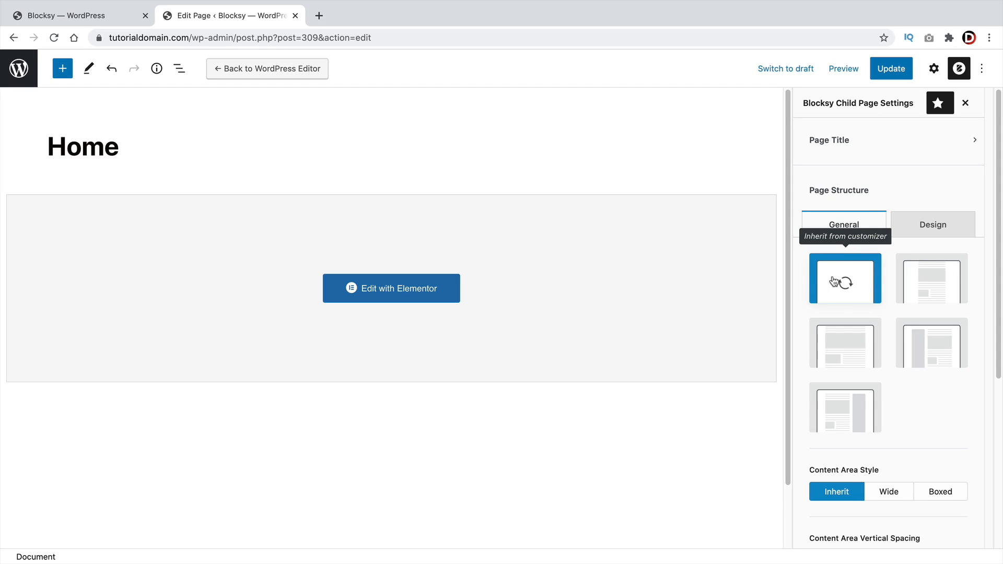
Set the Home page's structure to Narrow Width, update the page and view it on the site
click(929, 283)
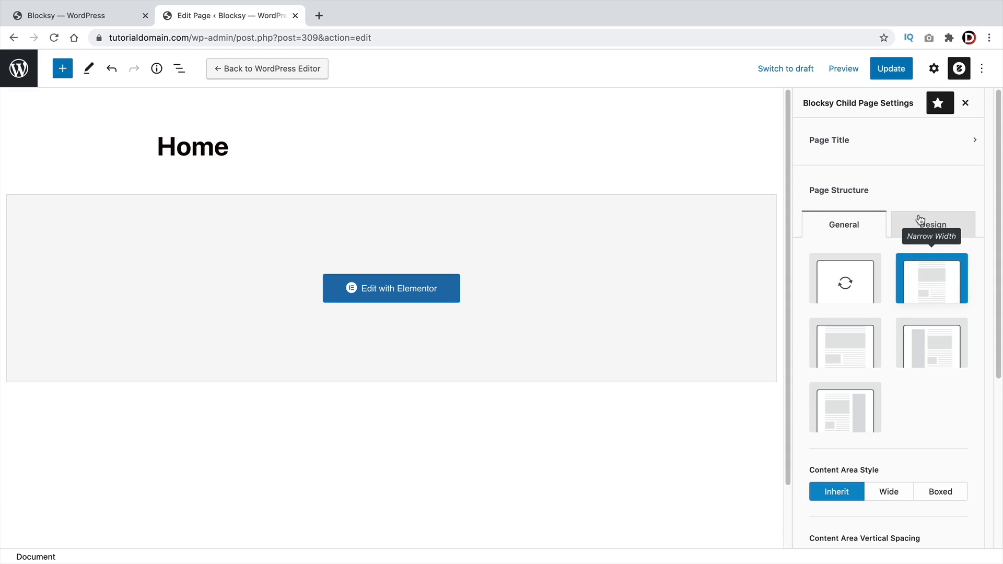
click(896, 72)
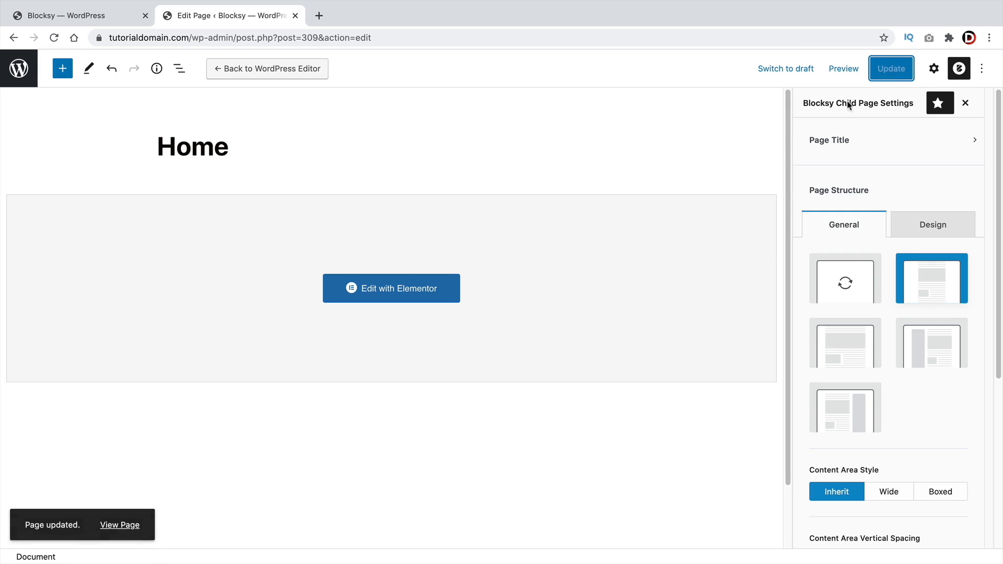
click(128, 526)
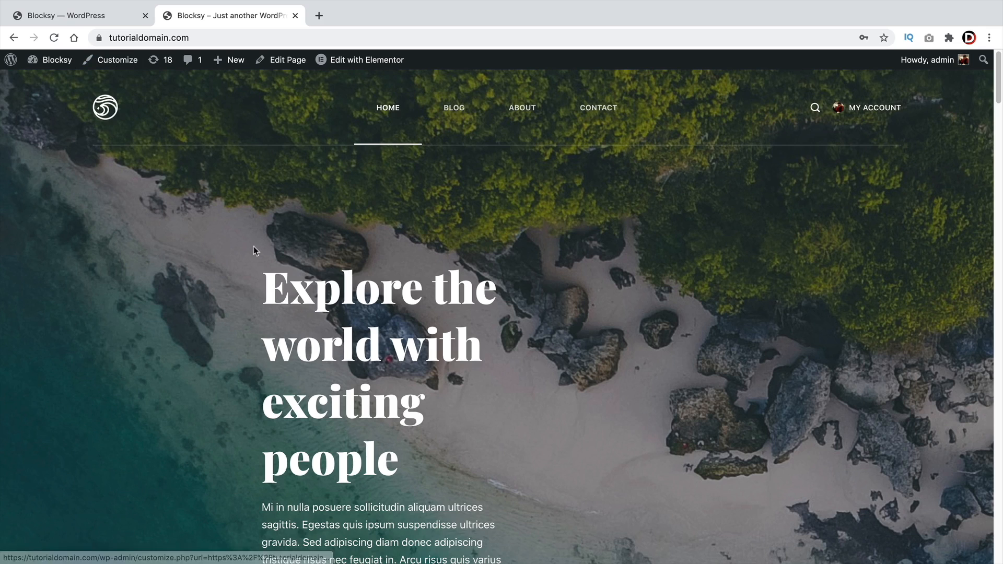
Reopen the site customizer's general Layout settings and examine the Narrow Container Max Width and Wide Alignment Offset descriptions
click(125, 62)
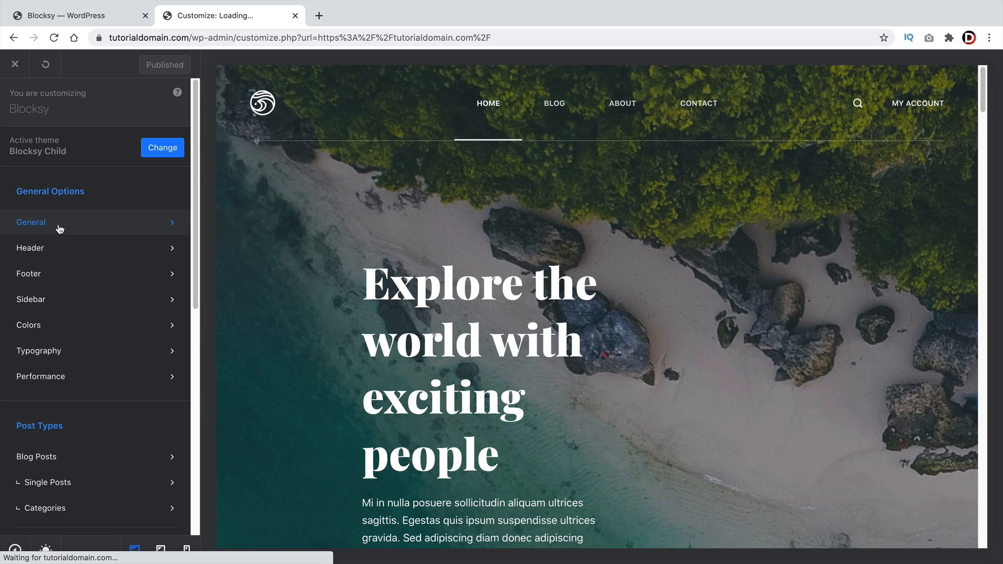
click(59, 228)
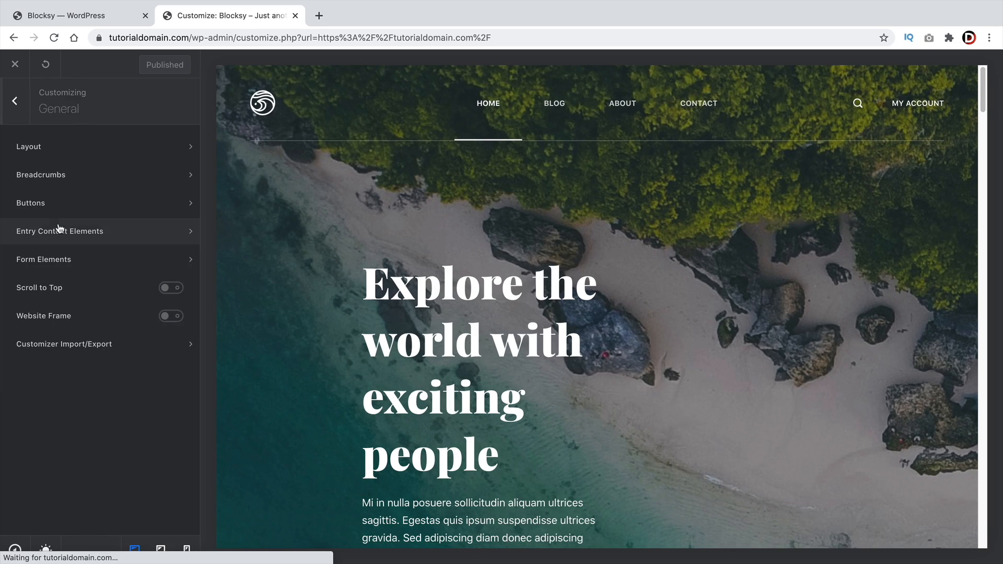
click(62, 144)
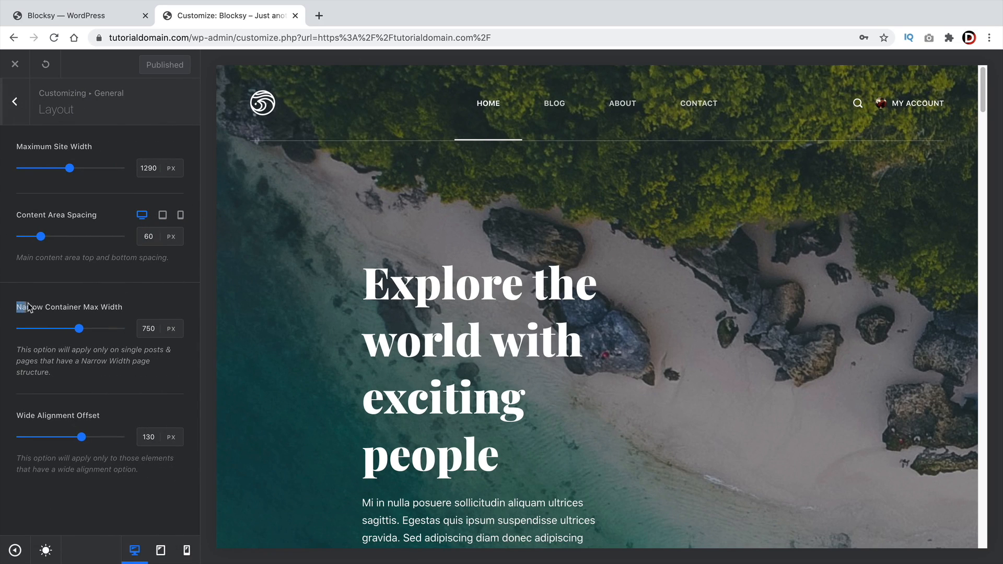
drag(105, 303, 83, 331)
click(93, 359)
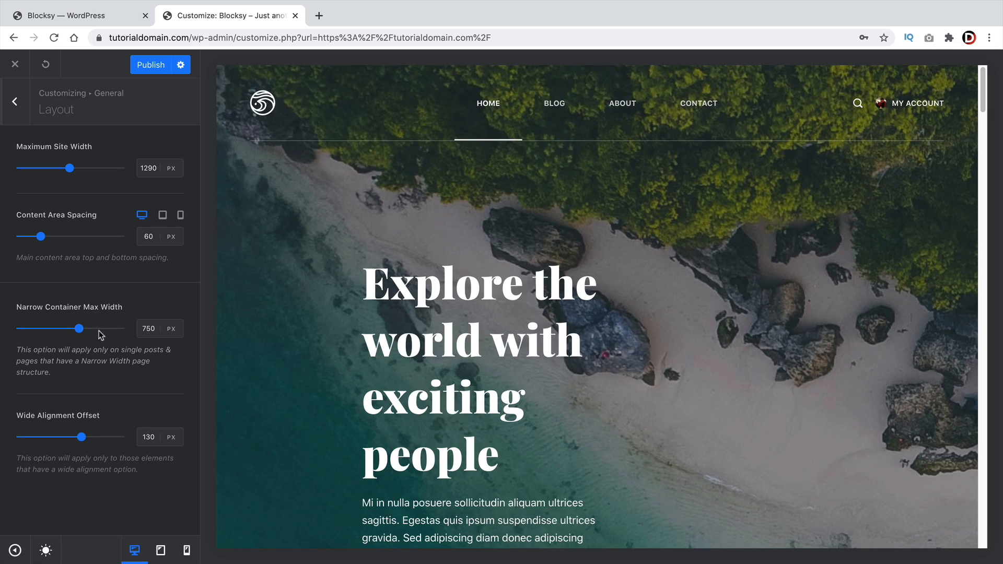
drag(82, 361, 127, 361)
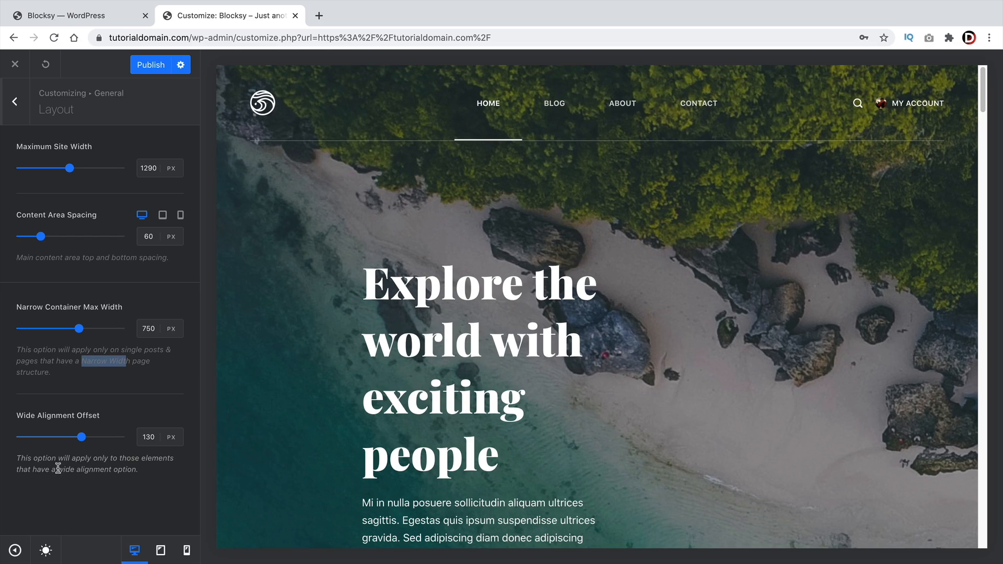
drag(58, 468, 140, 473)
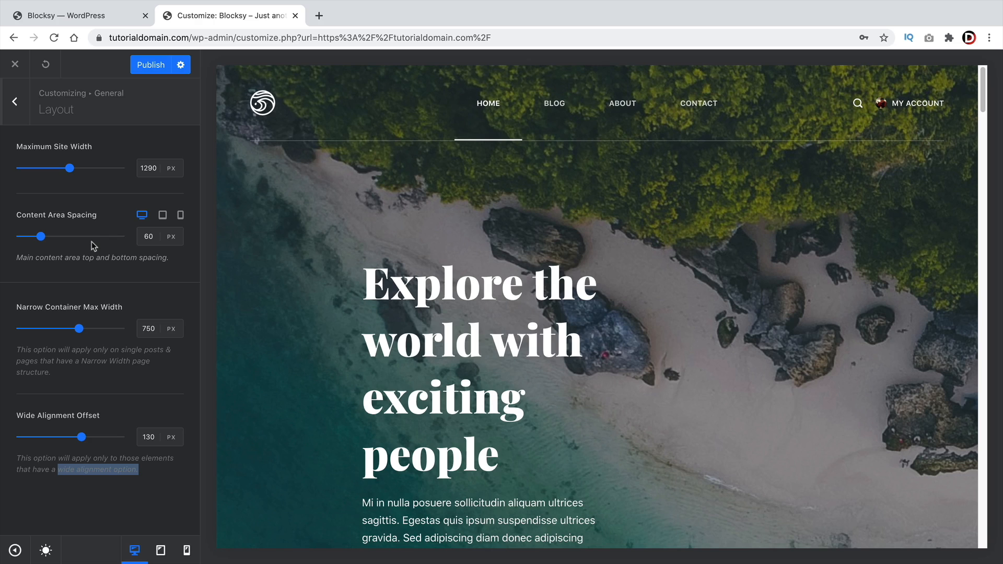
click(46, 64)
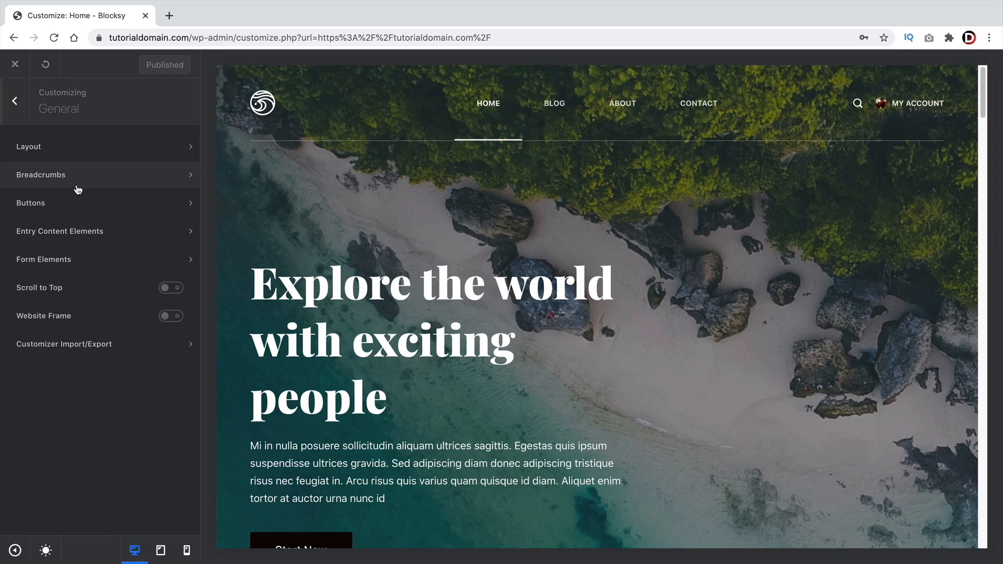
Open the general Breadcrumbs settings and examine the breadcrumb trail on the Blog page in the preview
click(149, 181)
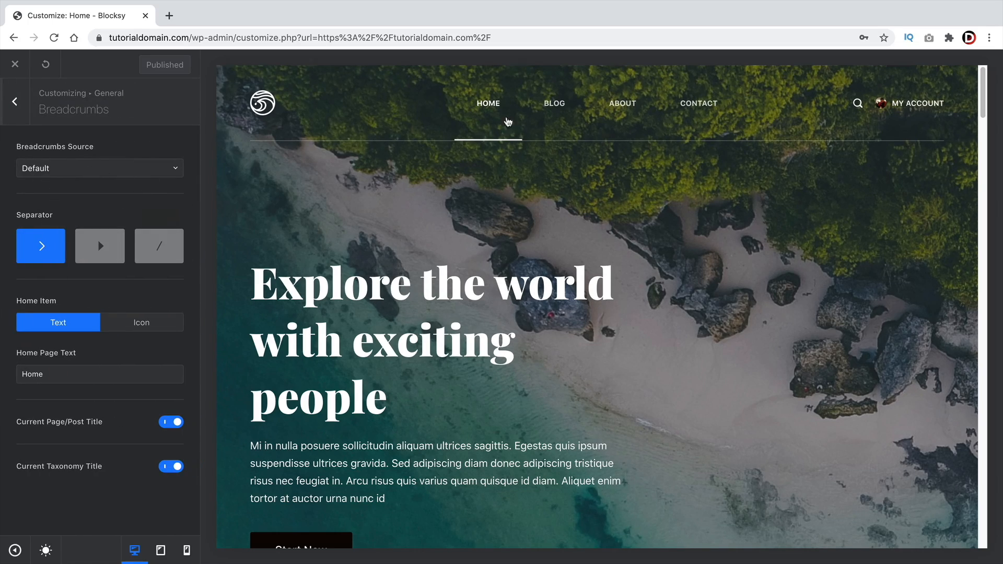
click(561, 106)
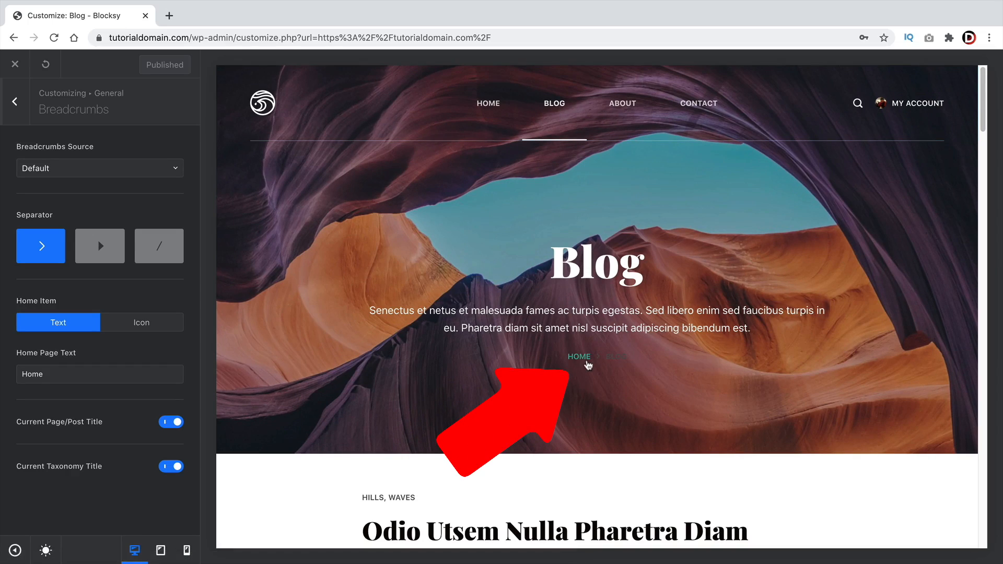
drag(627, 355, 579, 359)
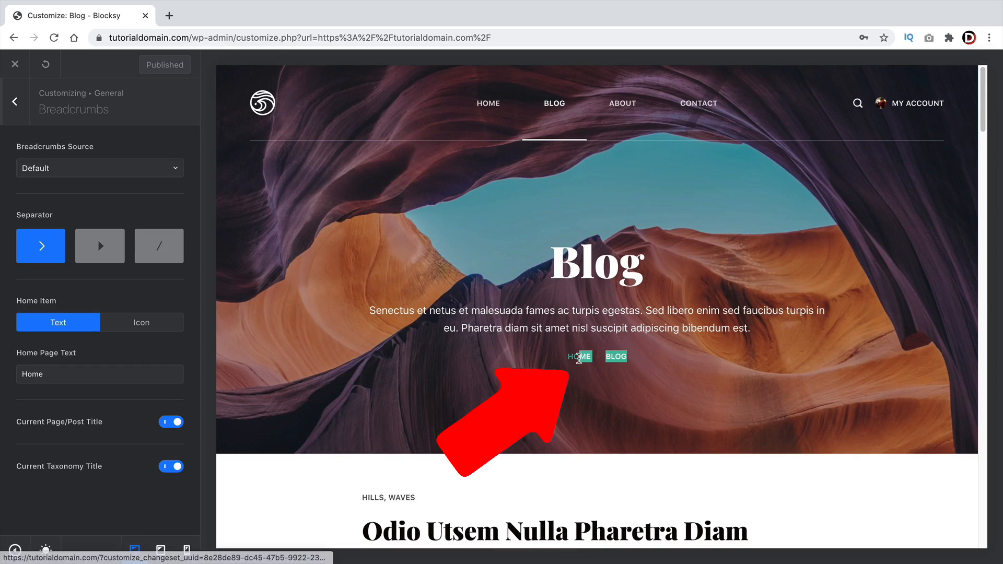
Try the Type 2 and Type 3 breadcrumb separators, ending on the Type 3 slash, and check the trail on the Blog page
click(102, 249)
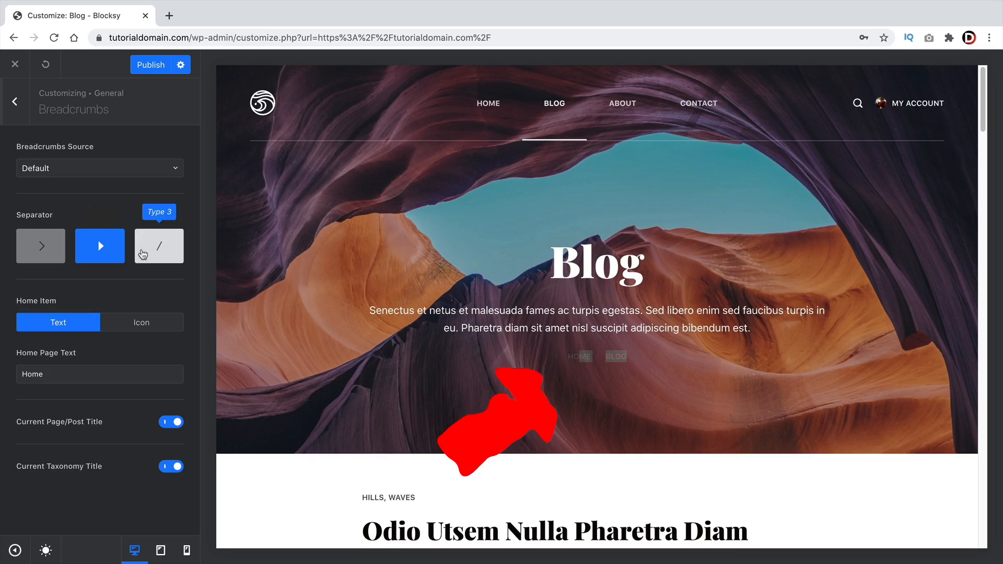
click(143, 254)
mouse_move(604, 372)
mouse_down()
mouse_move(573, 345)
mouse_move(622, 367)
mouse_up()
click(631, 368)
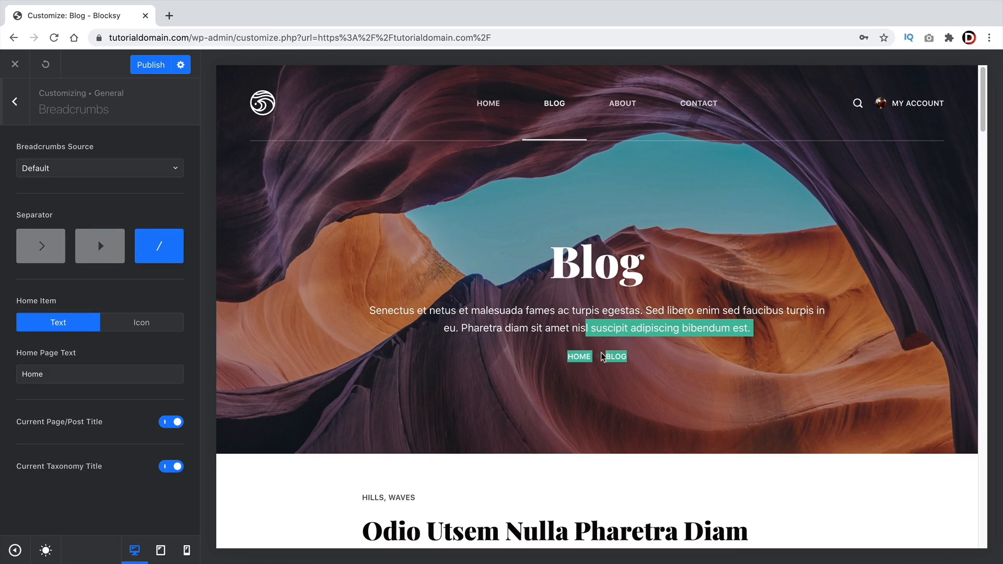
click(102, 248)
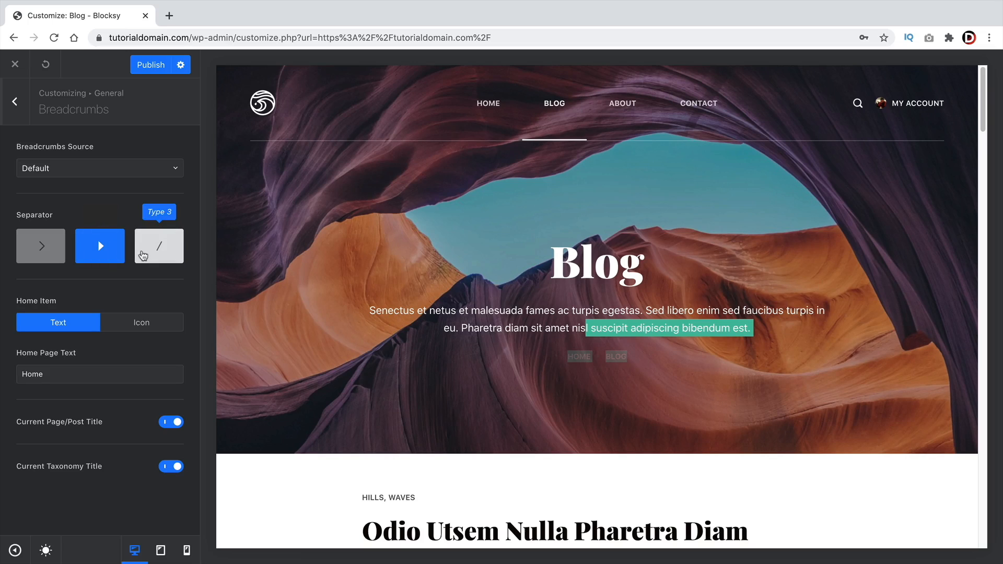
click(152, 250)
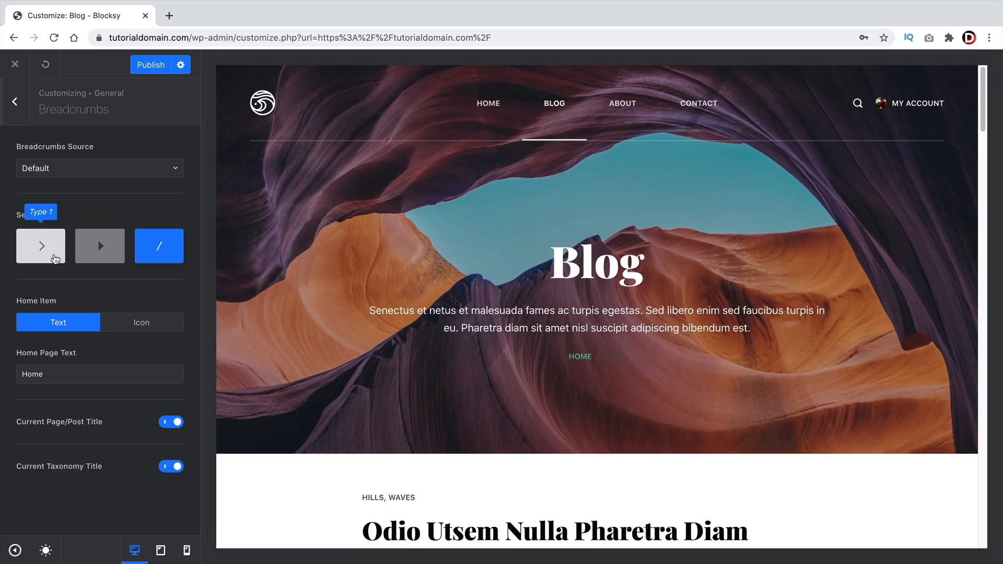
drag(545, 328, 627, 385)
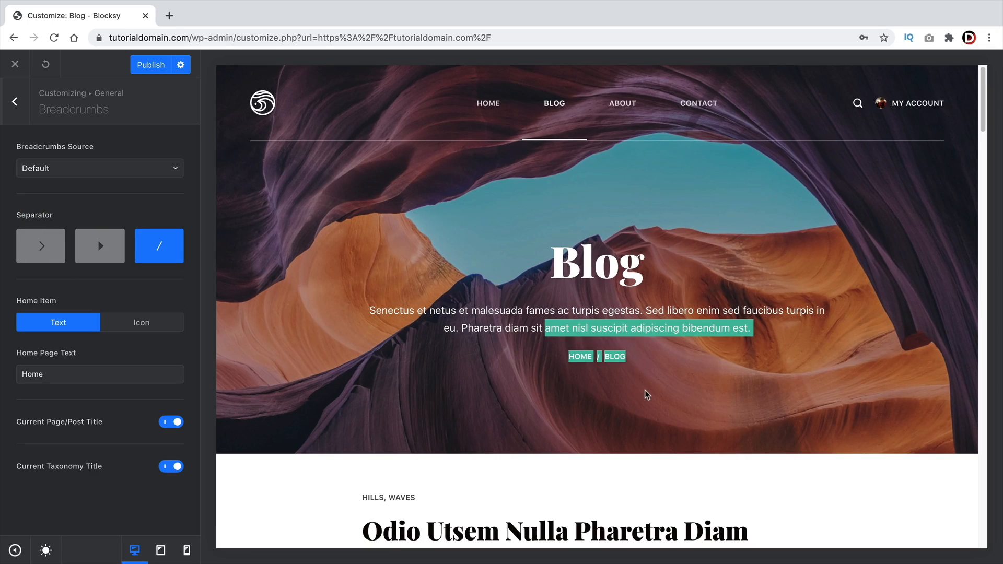
click(549, 370)
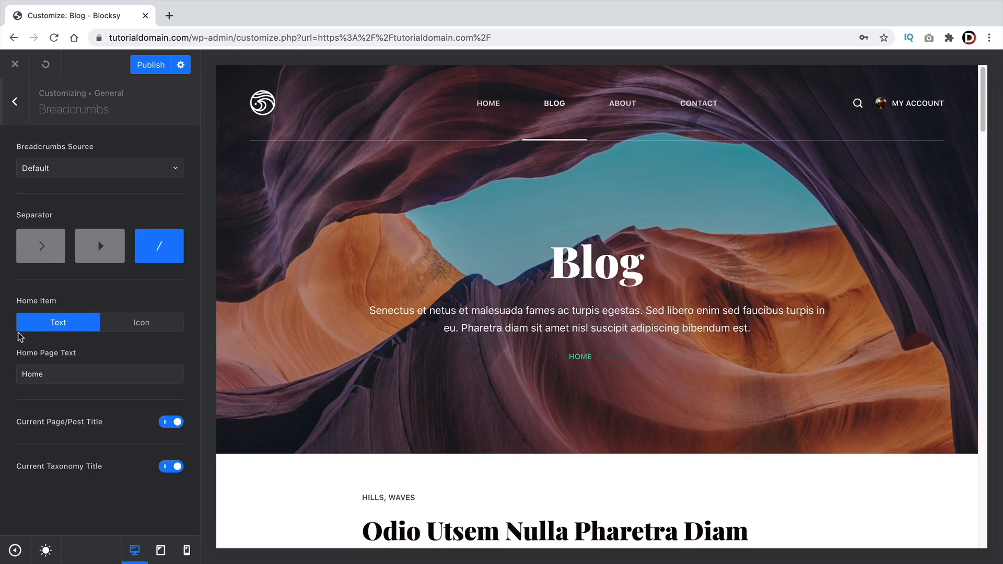
Publish the breadcrumb separator change and close the customizer
click(12, 112)
click(20, 104)
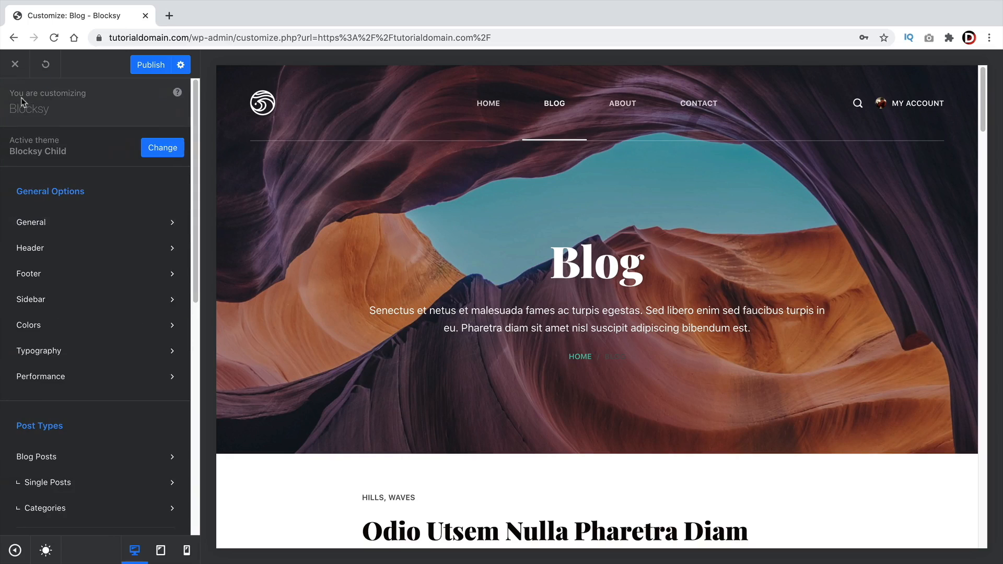
click(144, 65)
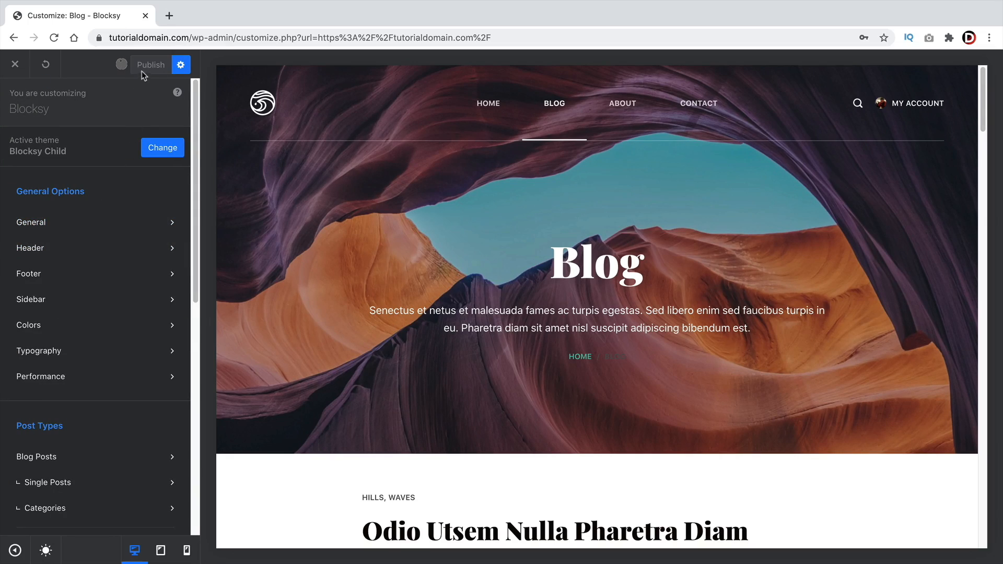
click(15, 65)
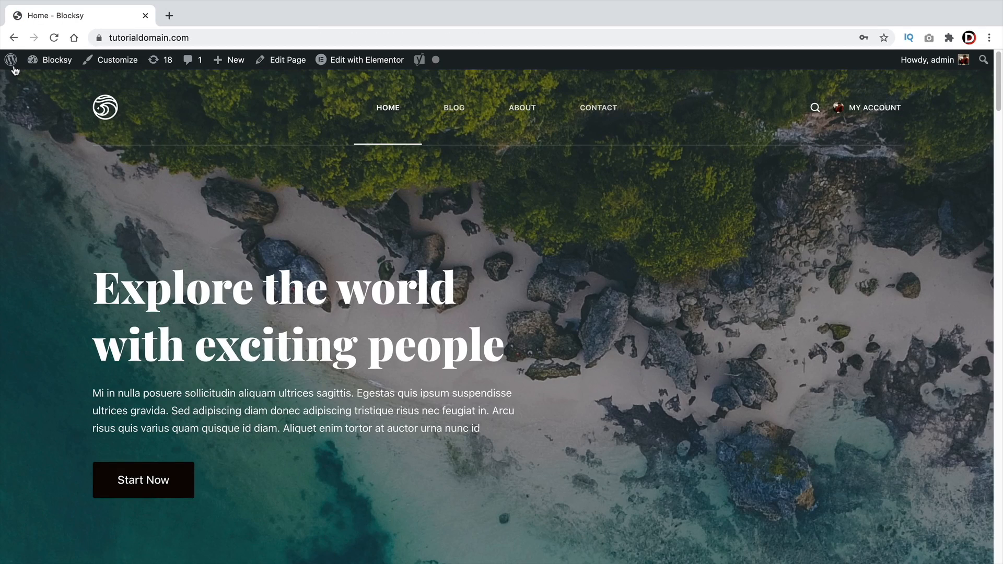
Go to the WordPress dashboard and open the Breadcrumbs settings in Yoast SEO's Search Appearance
mouse_move(50, 60)
click(57, 82)
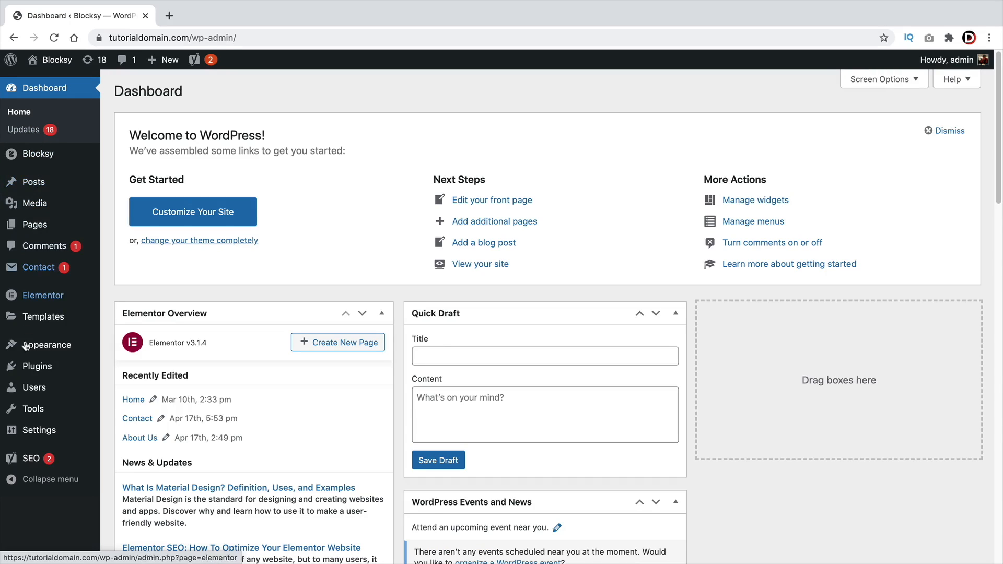
mouse_move(38, 462)
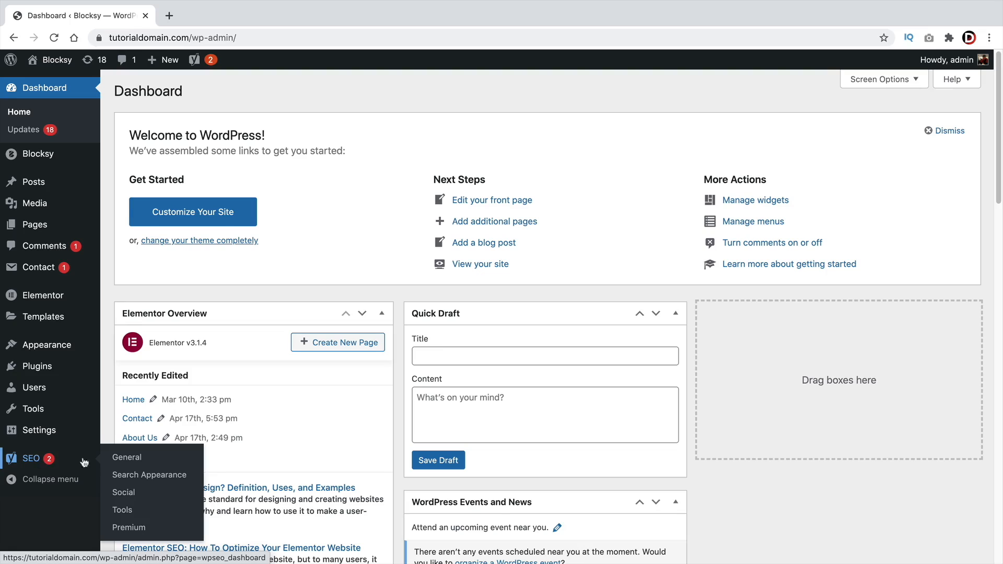
click(137, 476)
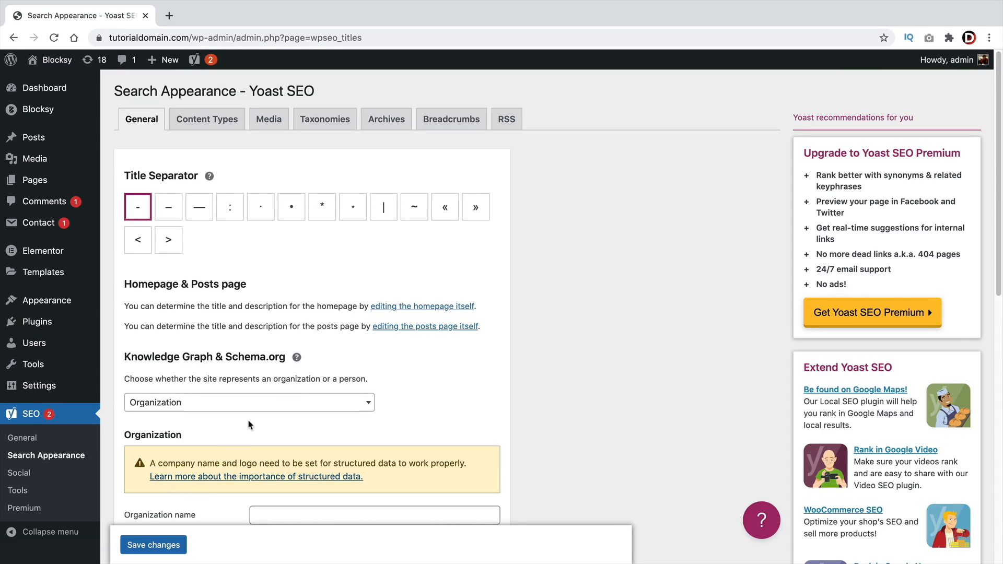
scroll(249, 424, down, 10)
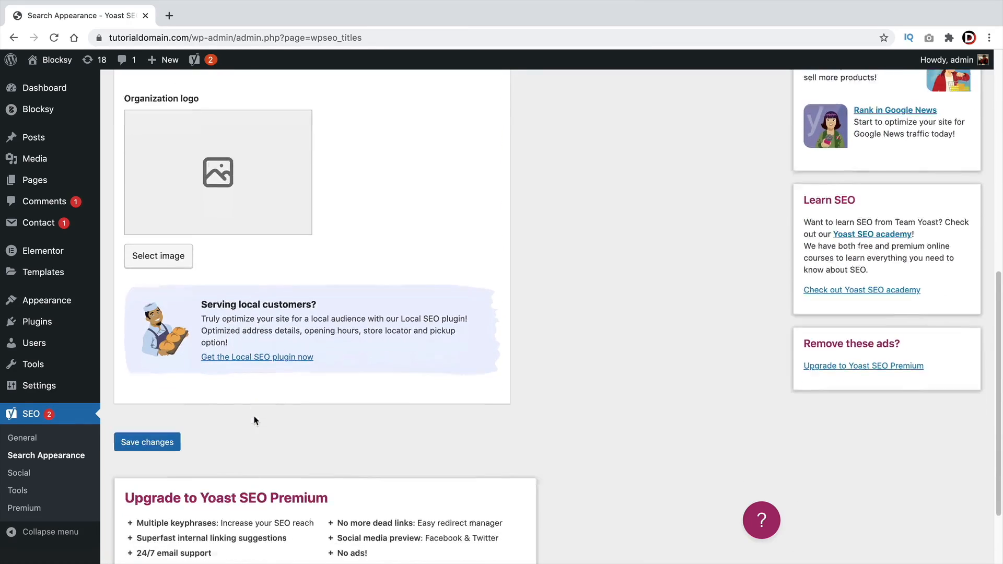
scroll(253, 416, up, 10)
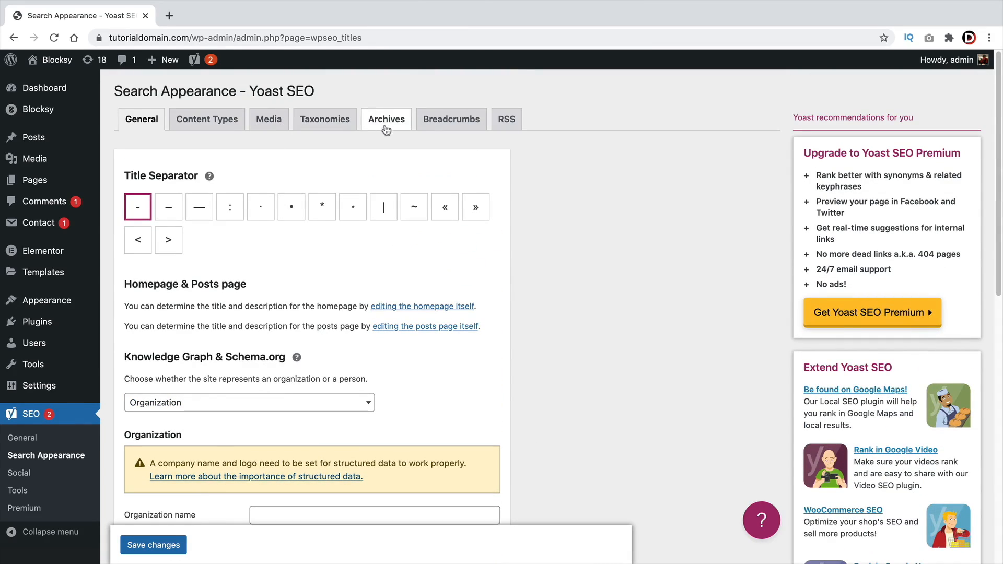
click(430, 122)
Check that Enable Breadcrumbs for your theme is set to Enabled and save the Yoast breadcrumbs settings
scroll(183, 269, down, 10)
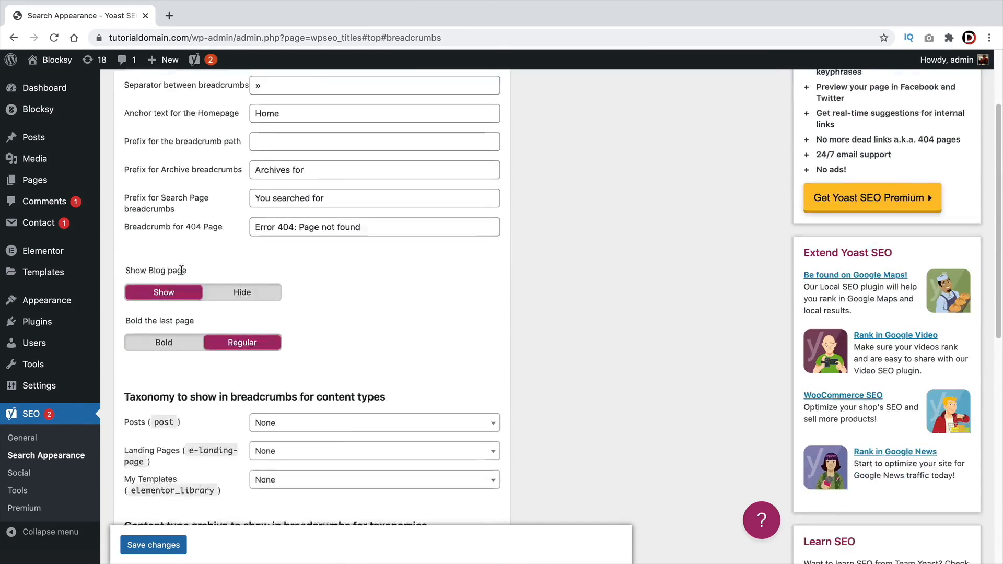
scroll(183, 271, down, 1)
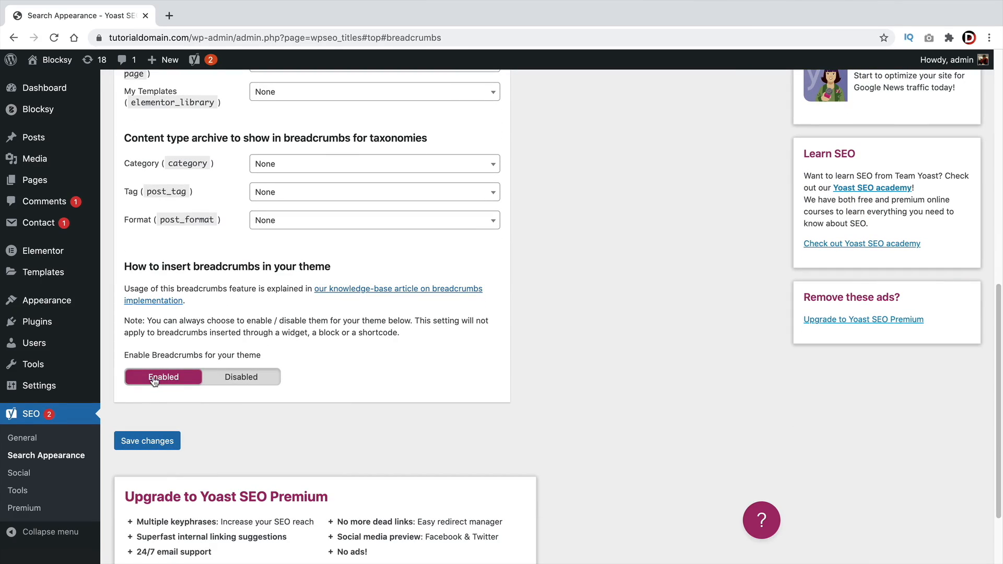
drag(131, 358, 231, 357)
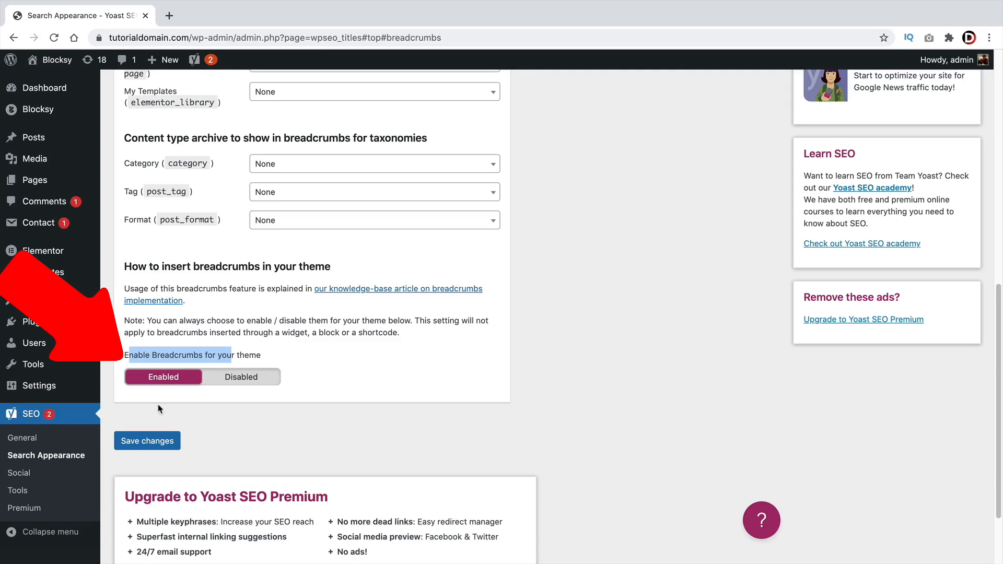
click(157, 442)
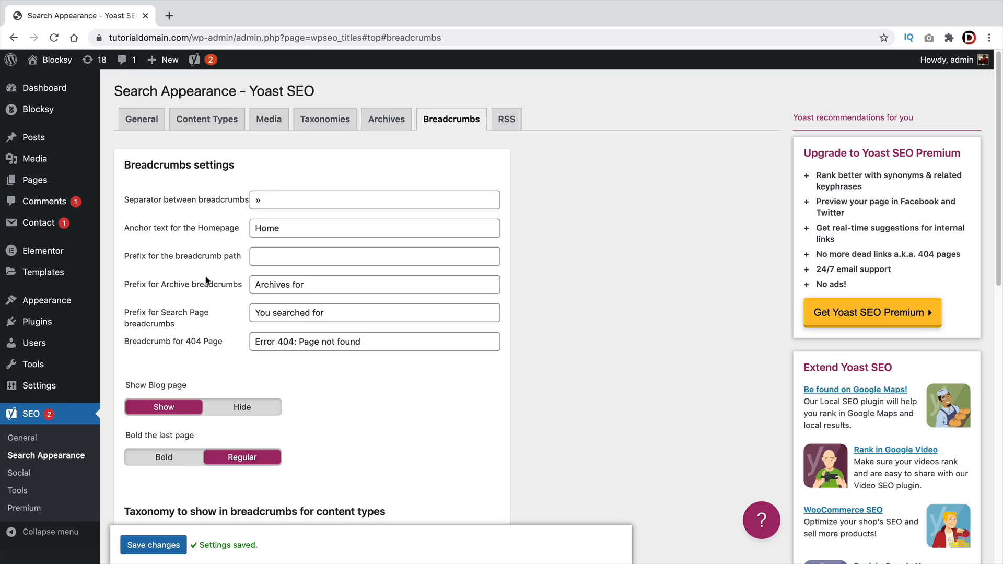
Return to the site's customizer and set the Breadcrumbs Source to Yoast in the general Breadcrumbs settings
mouse_move(57, 62)
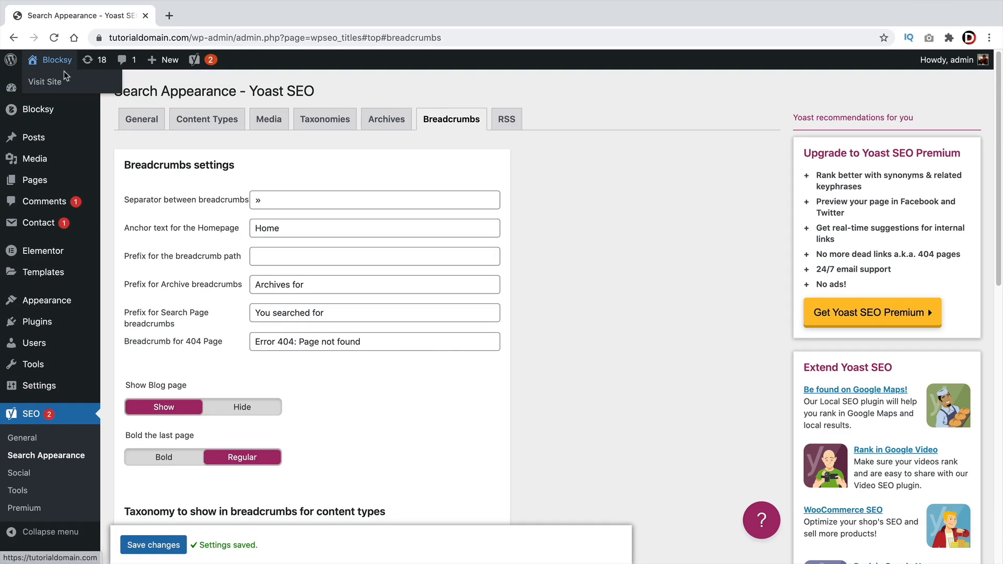
click(64, 82)
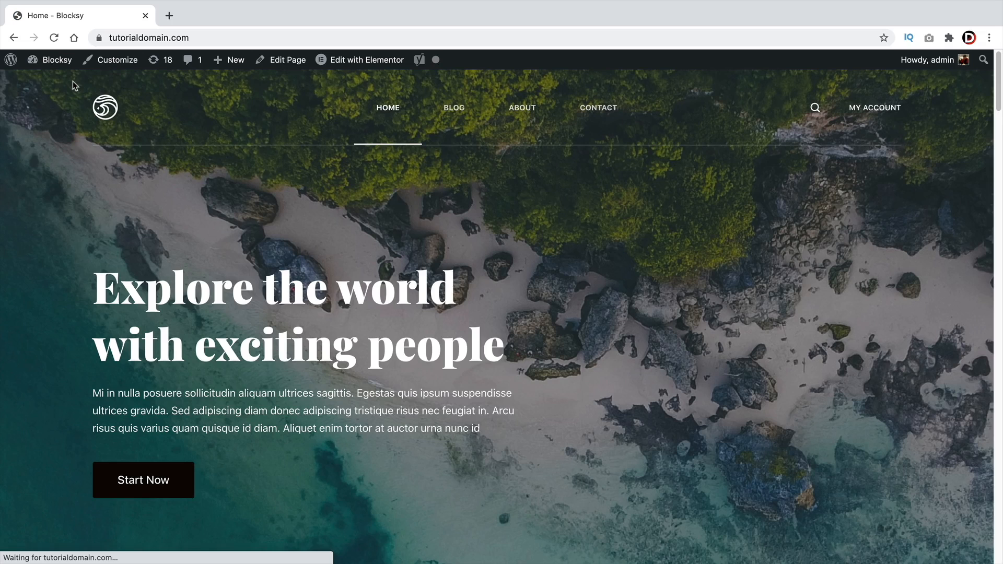
click(106, 68)
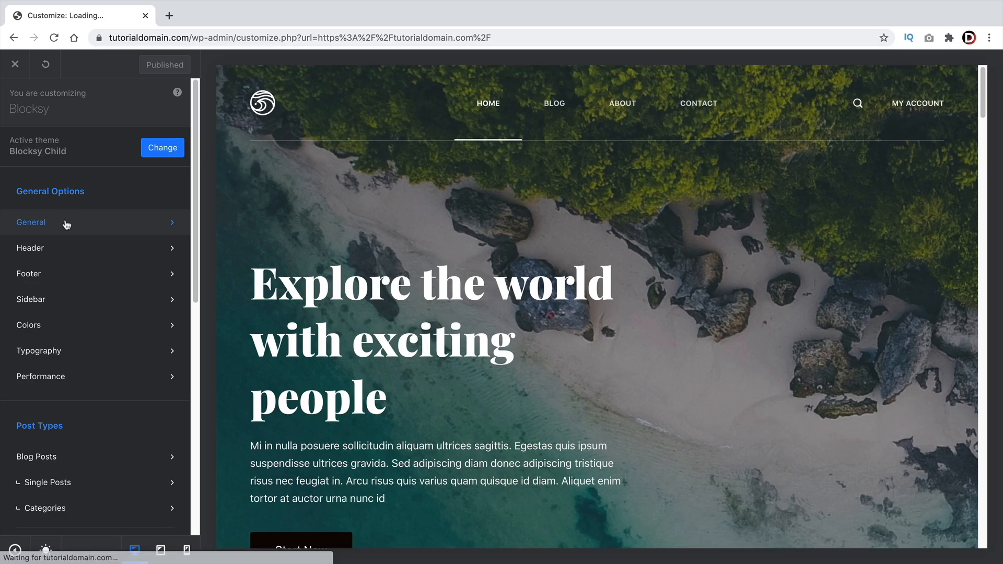
click(66, 224)
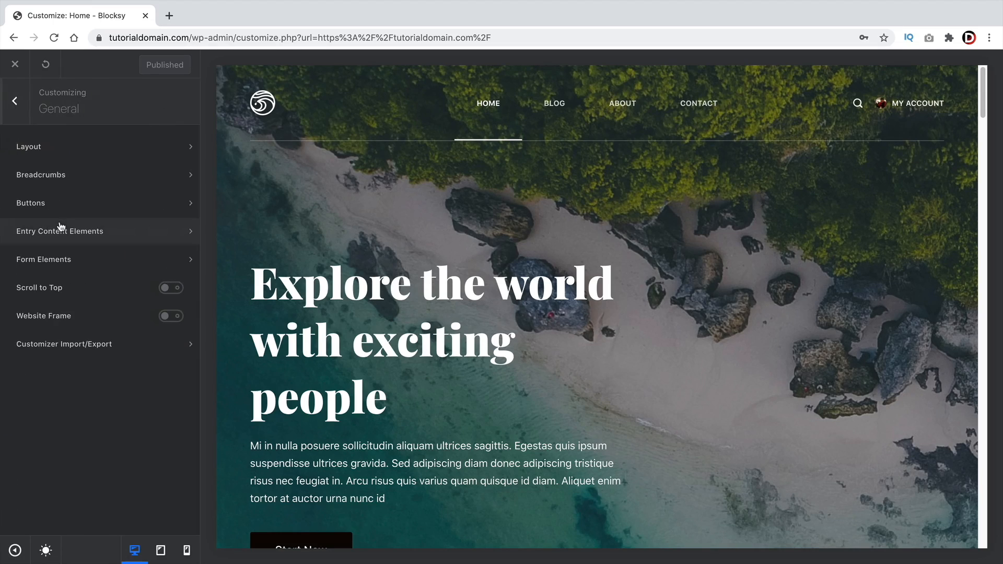
click(65, 176)
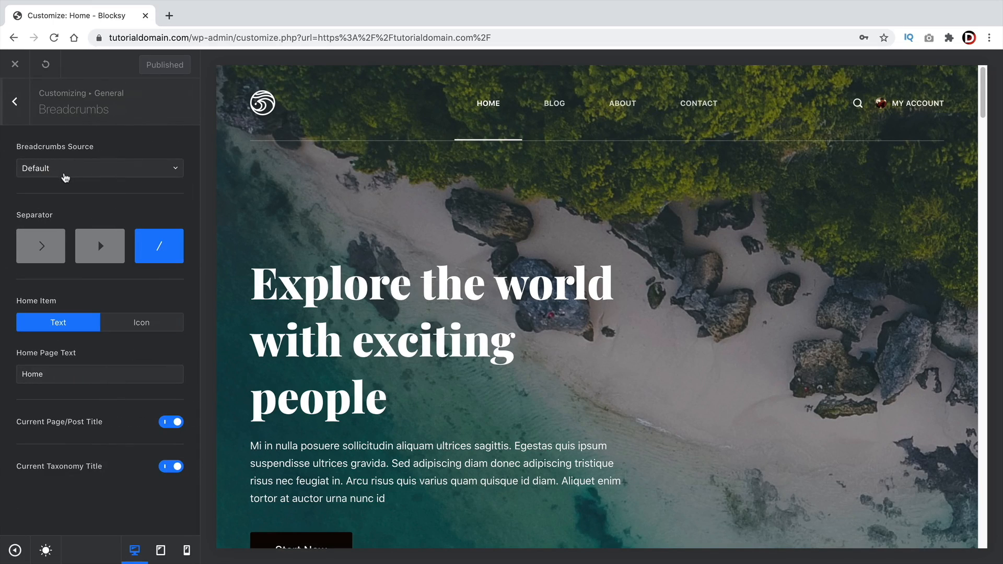
click(109, 172)
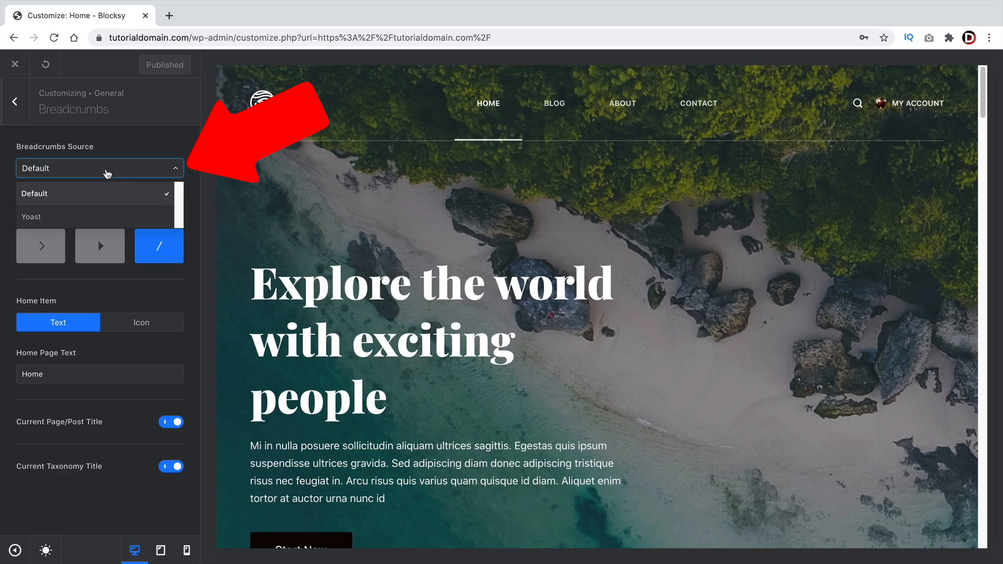
click(80, 218)
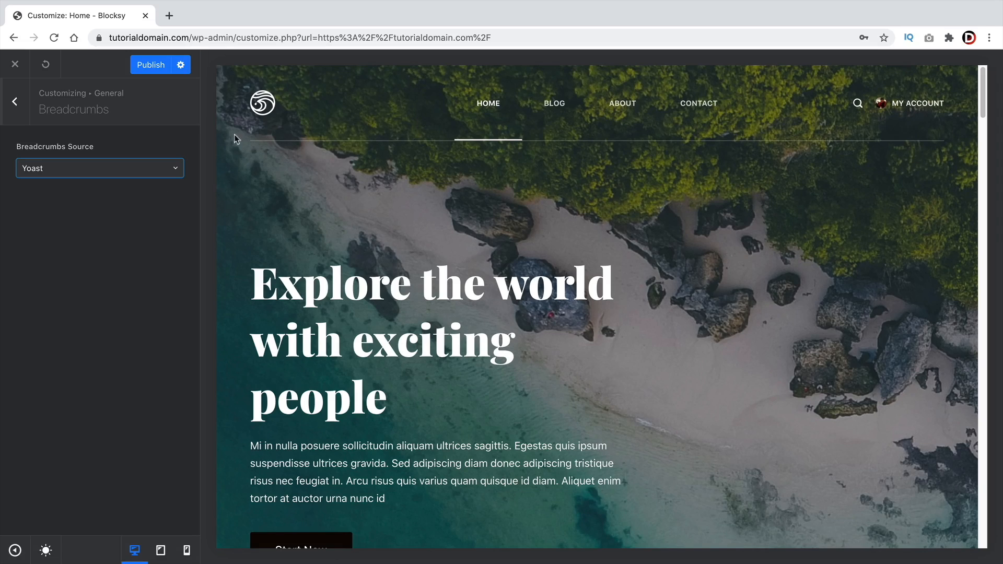
Publish the breadcrumbs source change and check the breadcrumbs on the Blog page
click(152, 66)
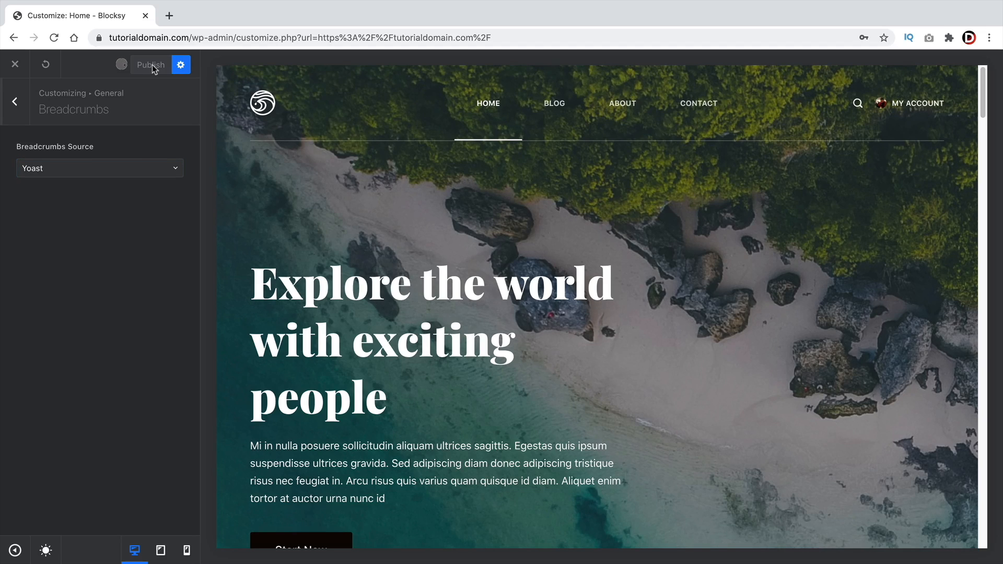
click(557, 104)
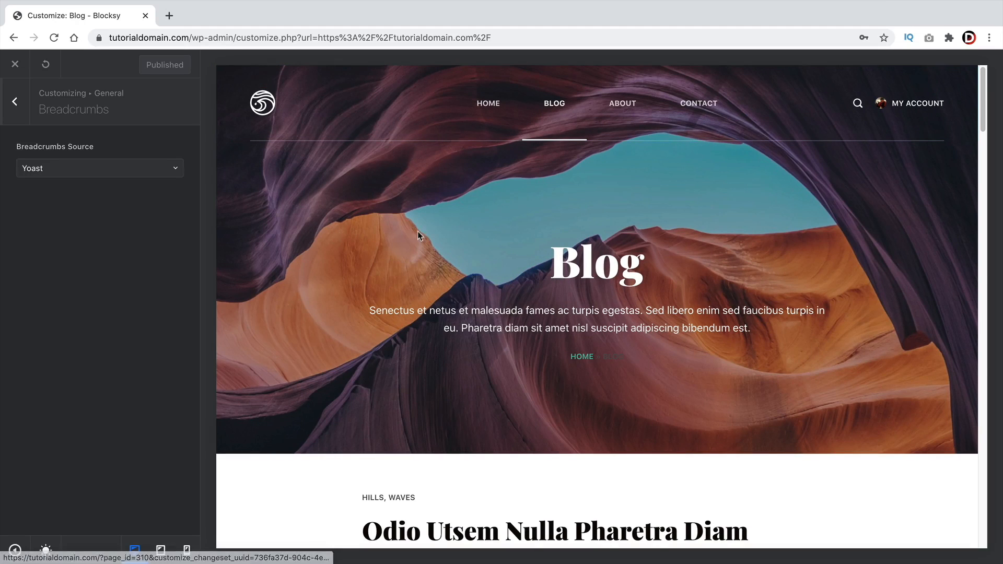
drag(641, 359, 566, 347)
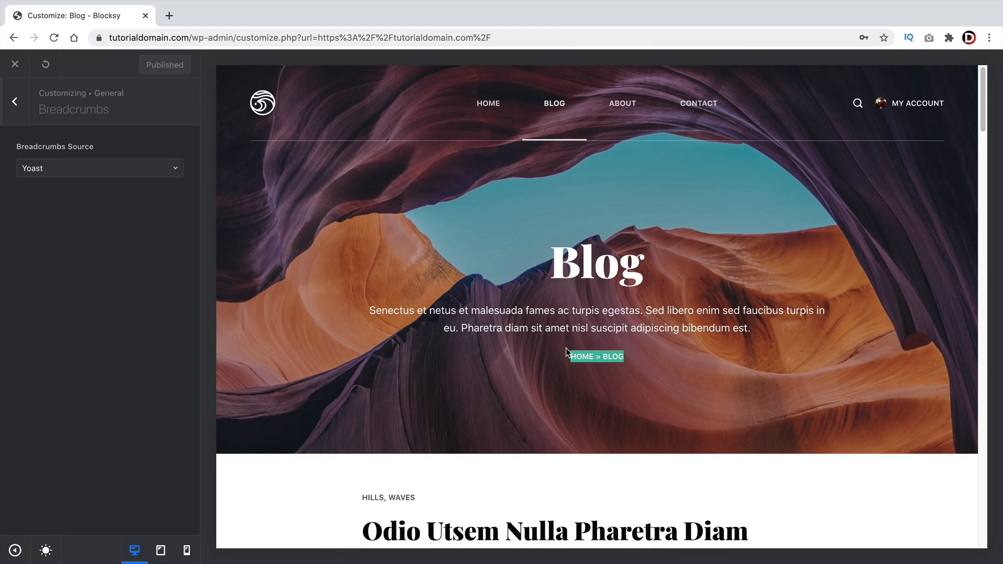
Hide the Breadcrumbs element in the Blog Posts' Blog Title settings and show it again
click(11, 107)
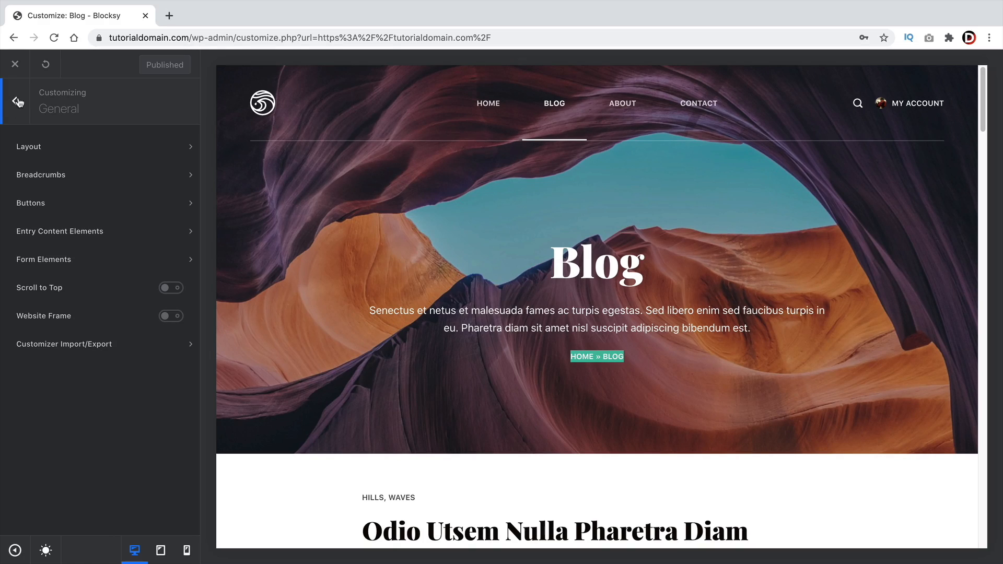
click(15, 103)
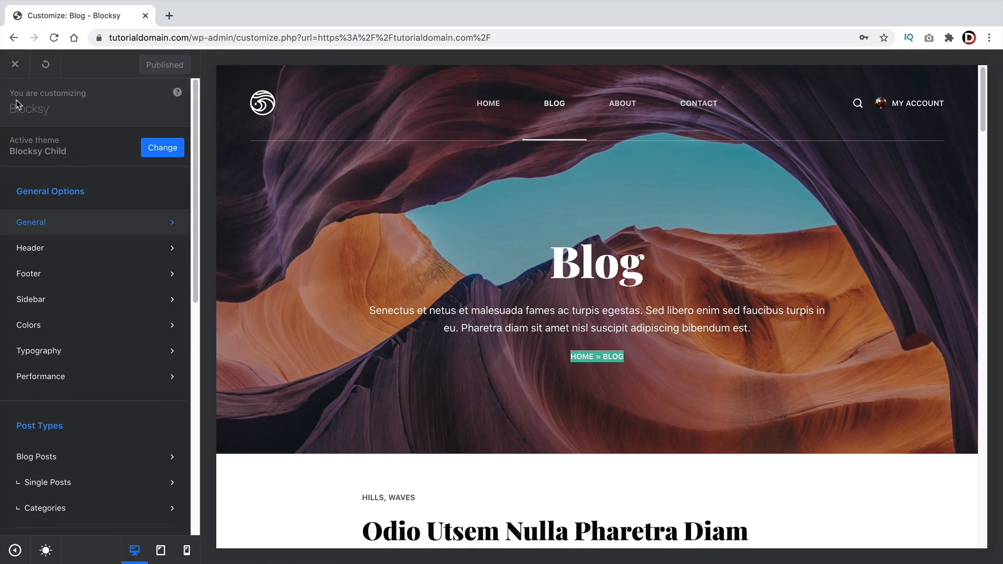
scroll(101, 242, down, 1)
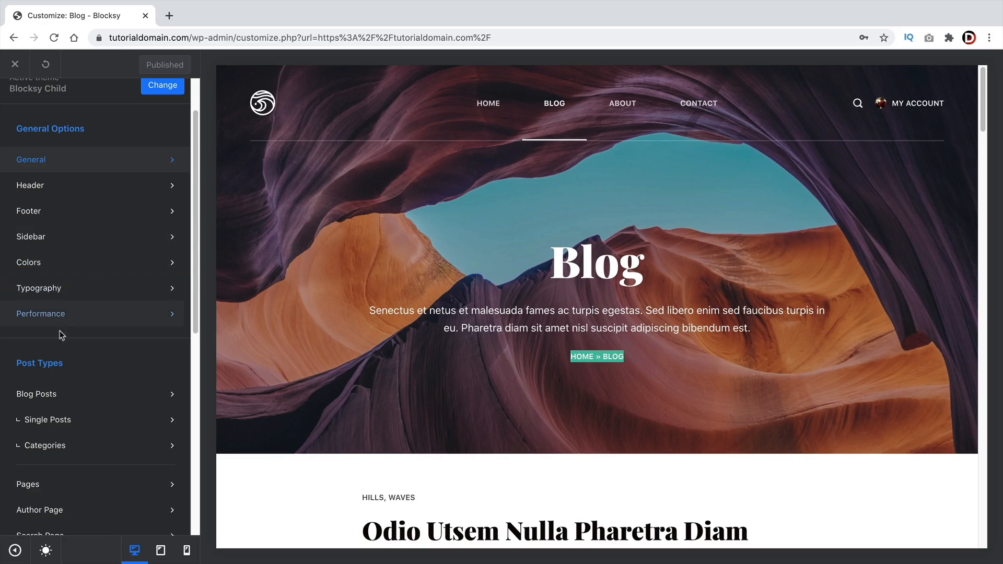
click(56, 400)
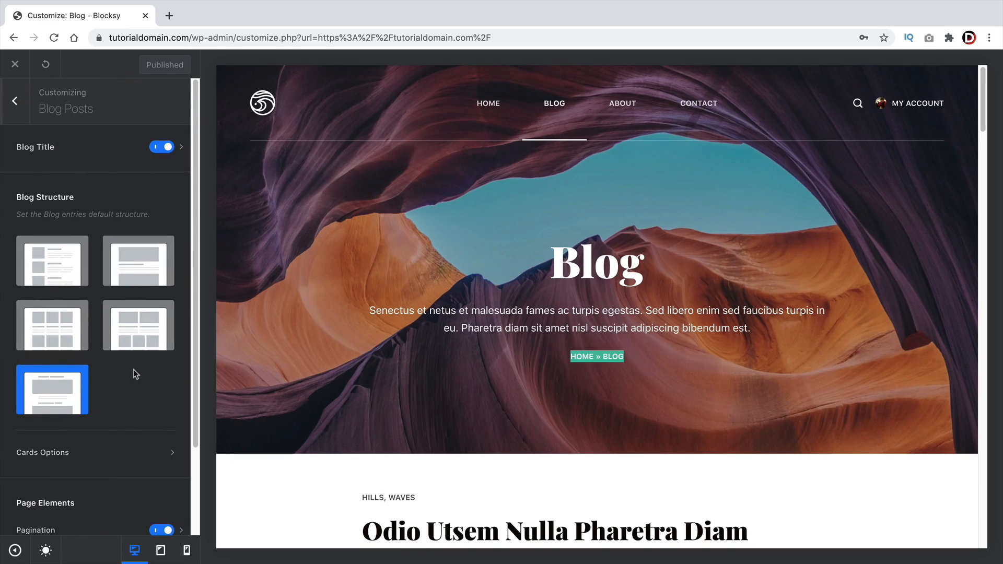
click(184, 150)
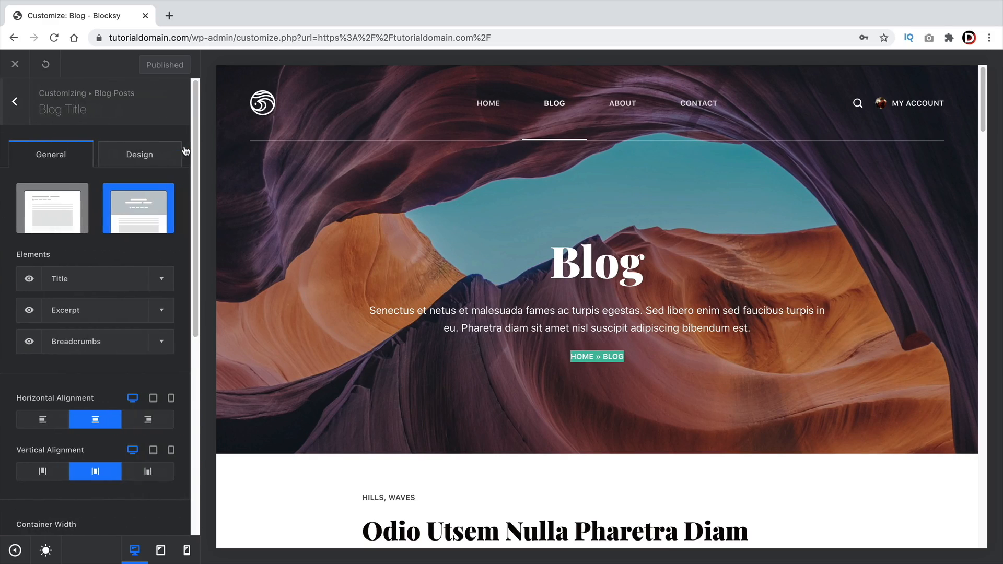
click(28, 342)
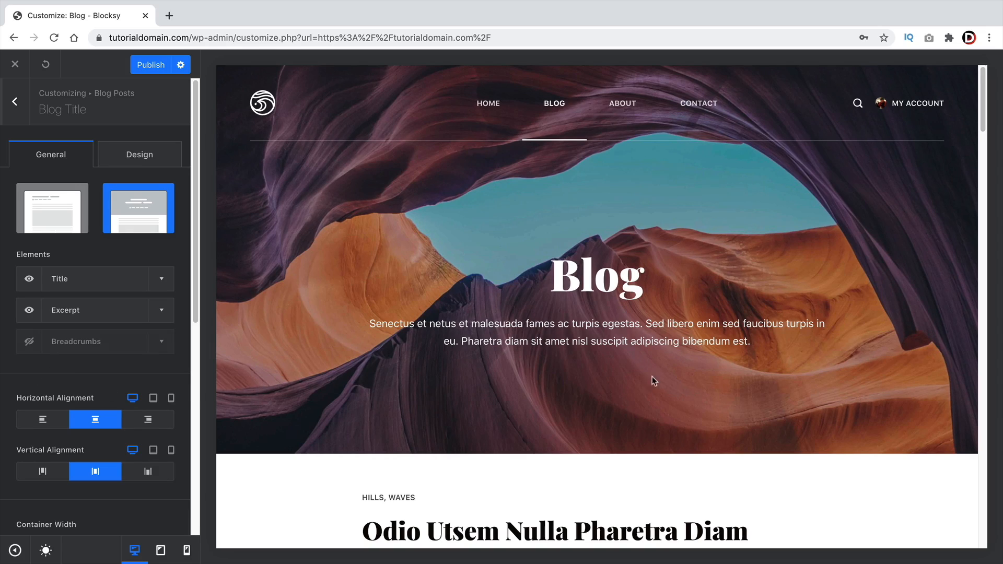
click(29, 345)
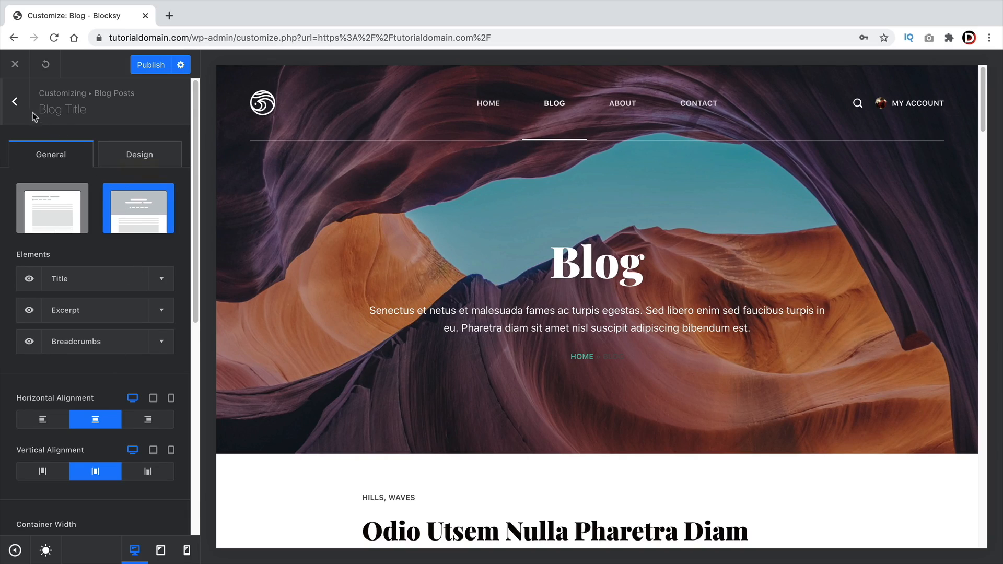
Show the Breadcrumbs element in the Single Posts' Post Title settings and publish the change
click(16, 101)
click(16, 101)
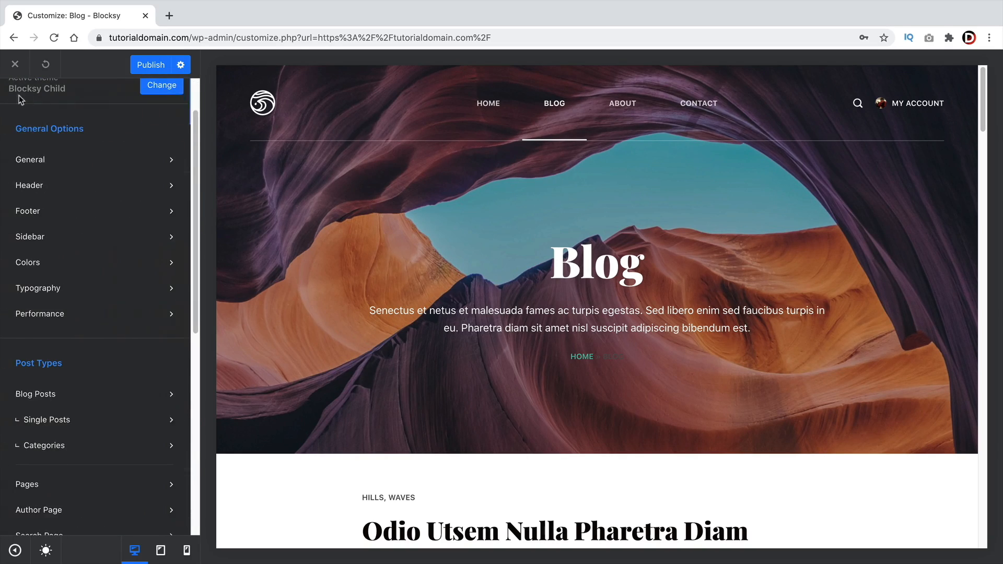
click(70, 417)
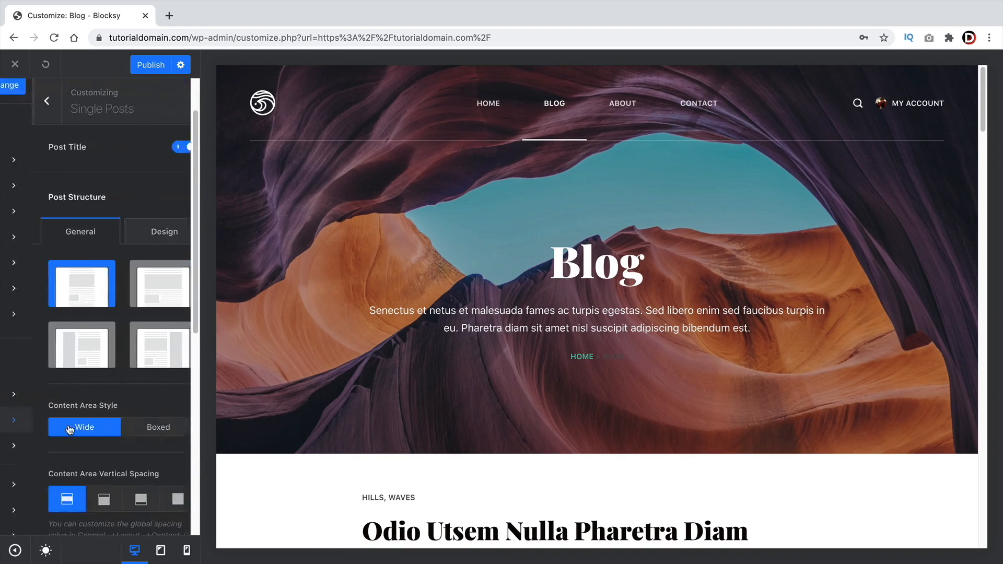
click(177, 157)
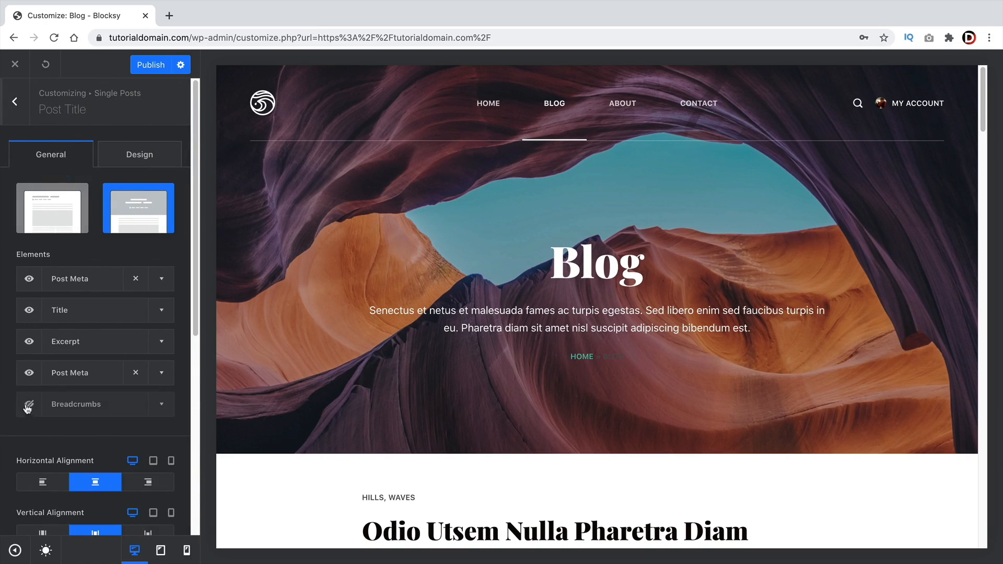
click(30, 406)
click(153, 65)
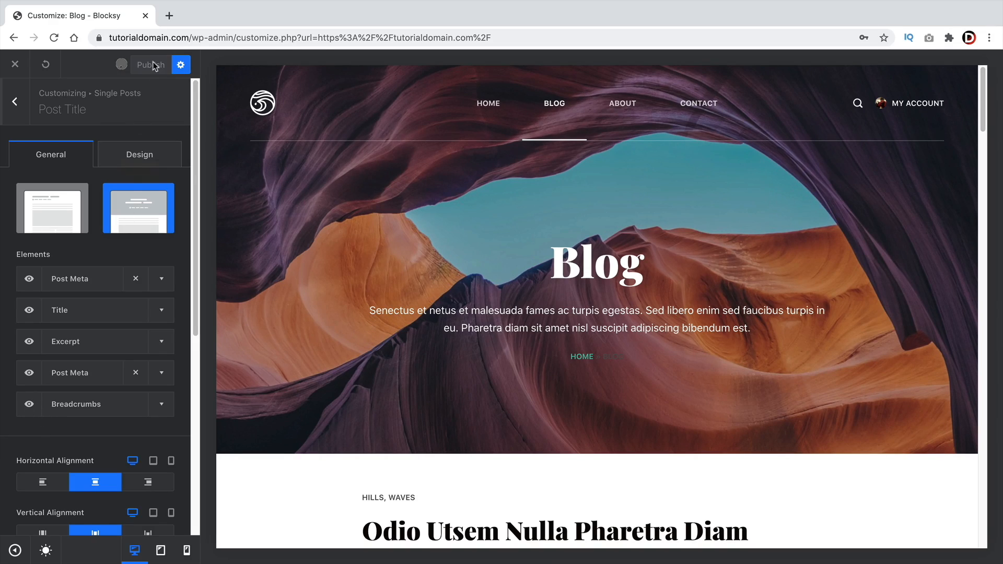
Preview the Contact page's form with its Send Message button and open the general Buttons settings
click(13, 103)
click(13, 103)
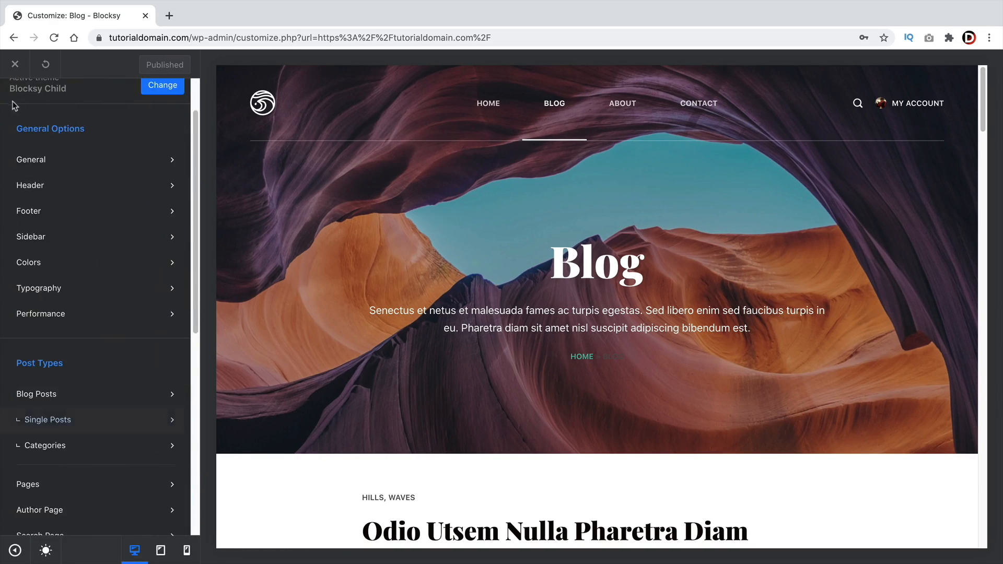
click(84, 231)
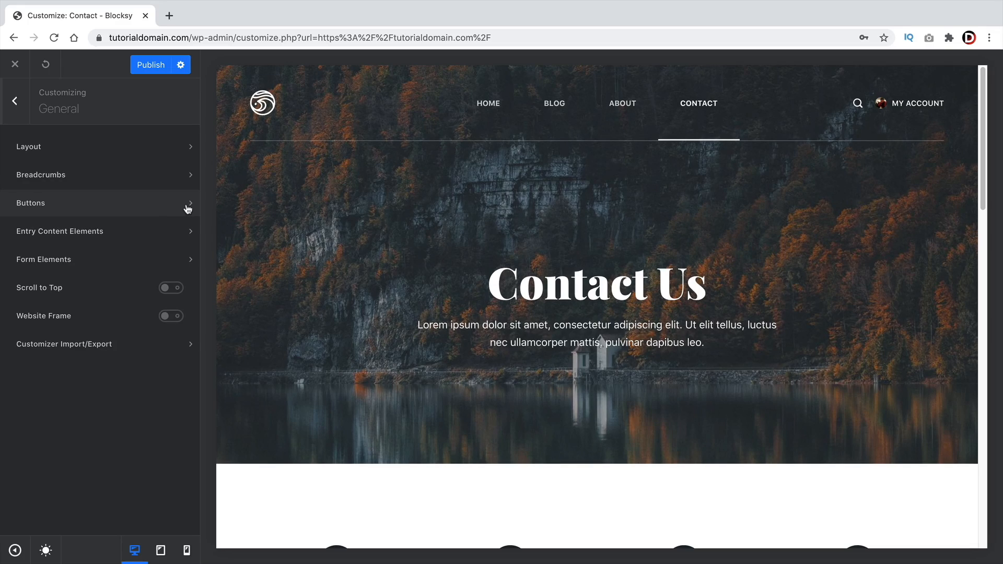
scroll(449, 364, down, 2)
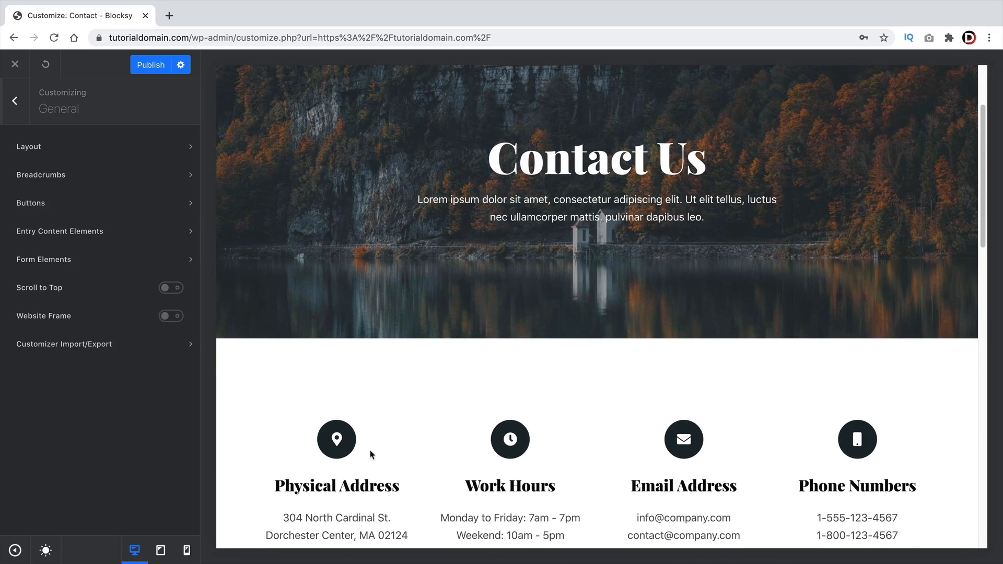
scroll(333, 320, down, 2)
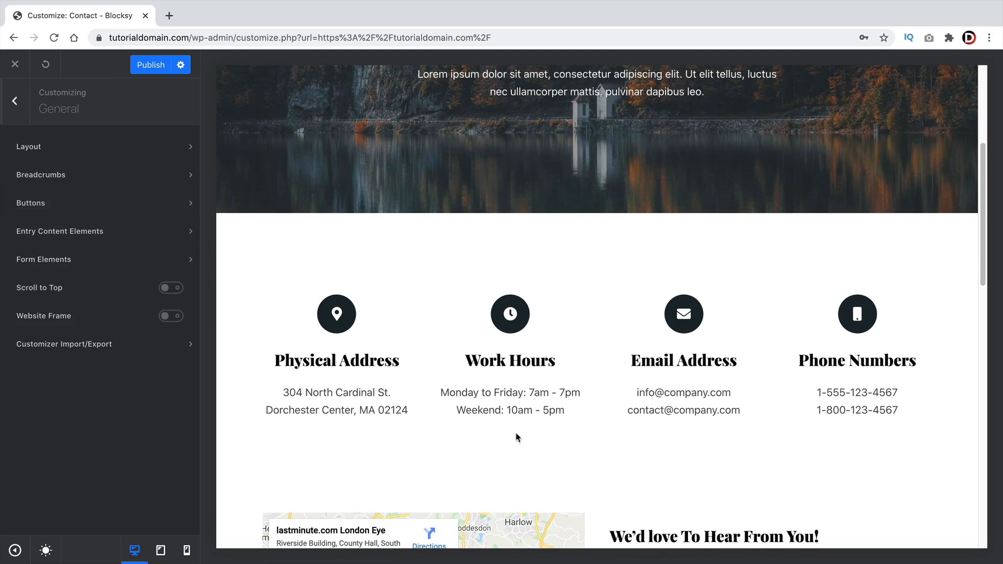
scroll(505, 435, down, 2)
scroll(757, 399, down, 4)
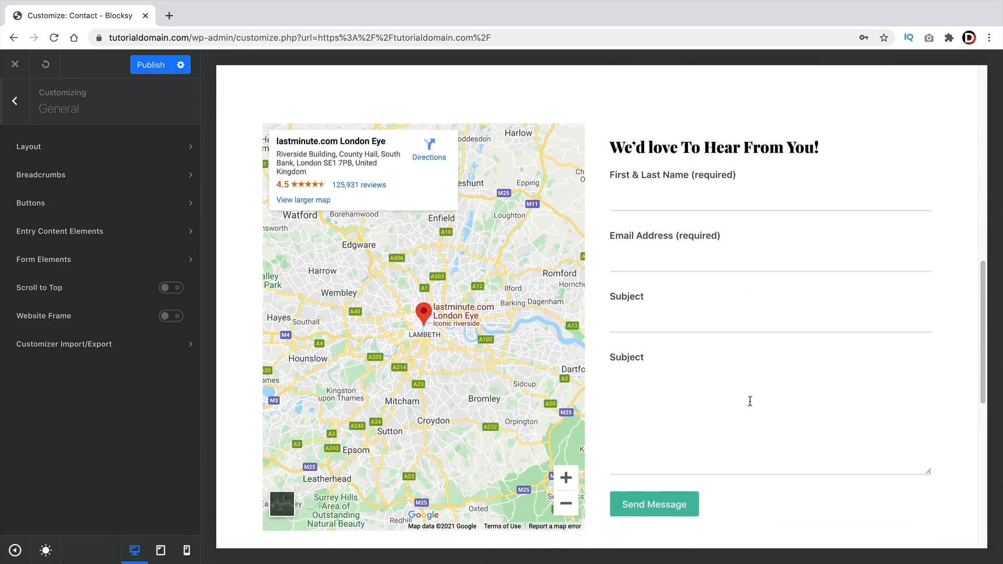
scroll(724, 370, up, 1)
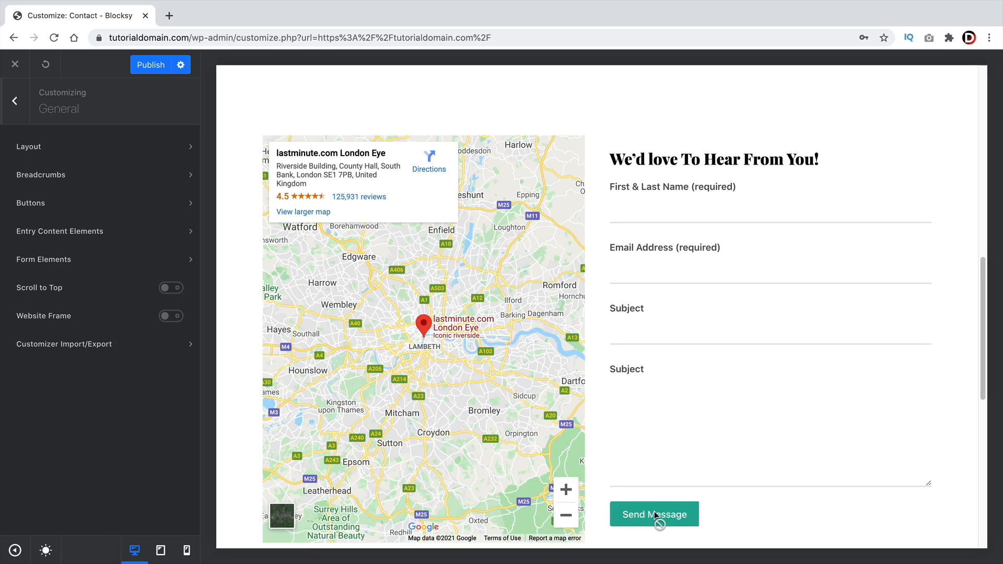
click(78, 207)
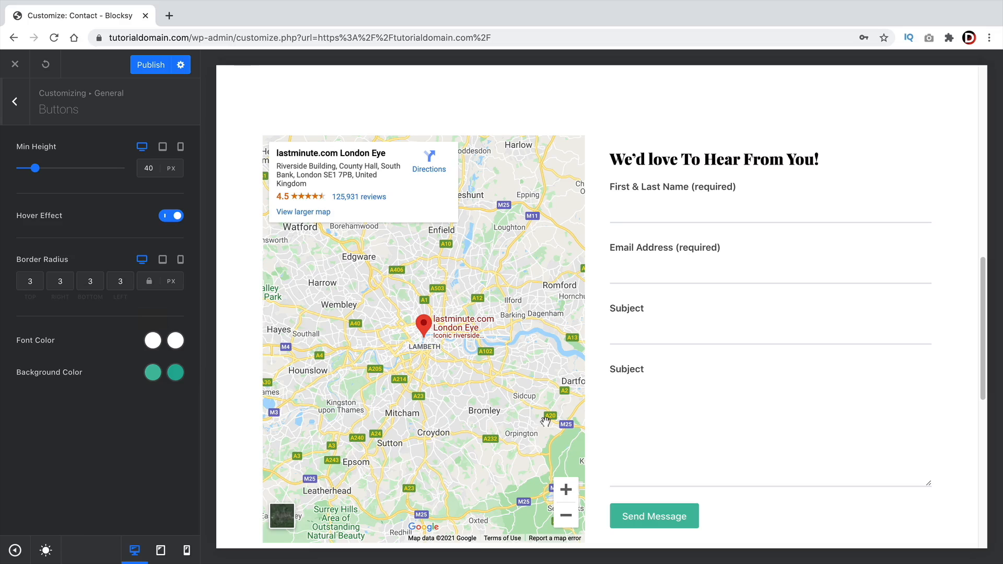
Set the buttons' initial background color to the red #bc494b and check the Send Message button
scroll(732, 423, down, 2)
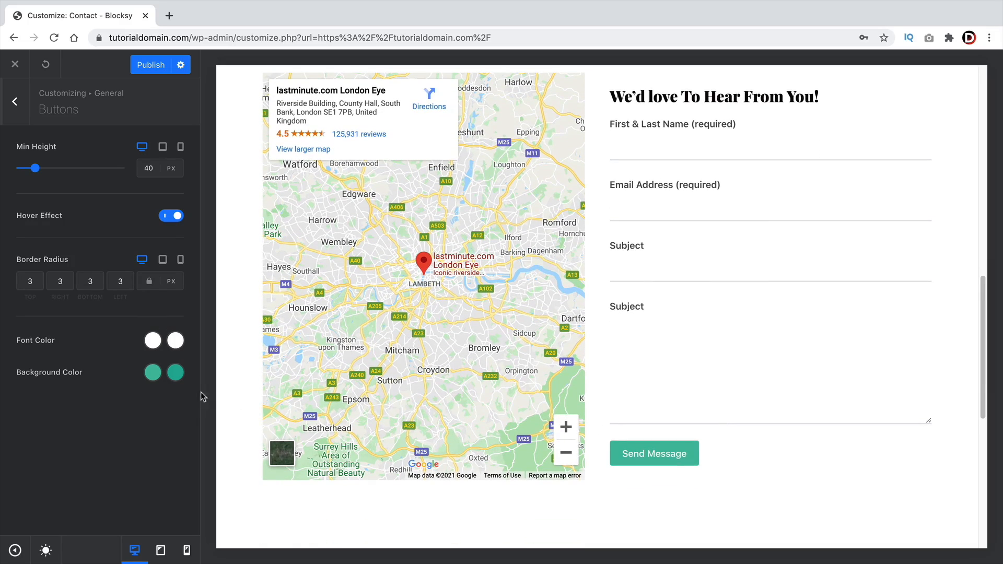
click(151, 374)
click(133, 276)
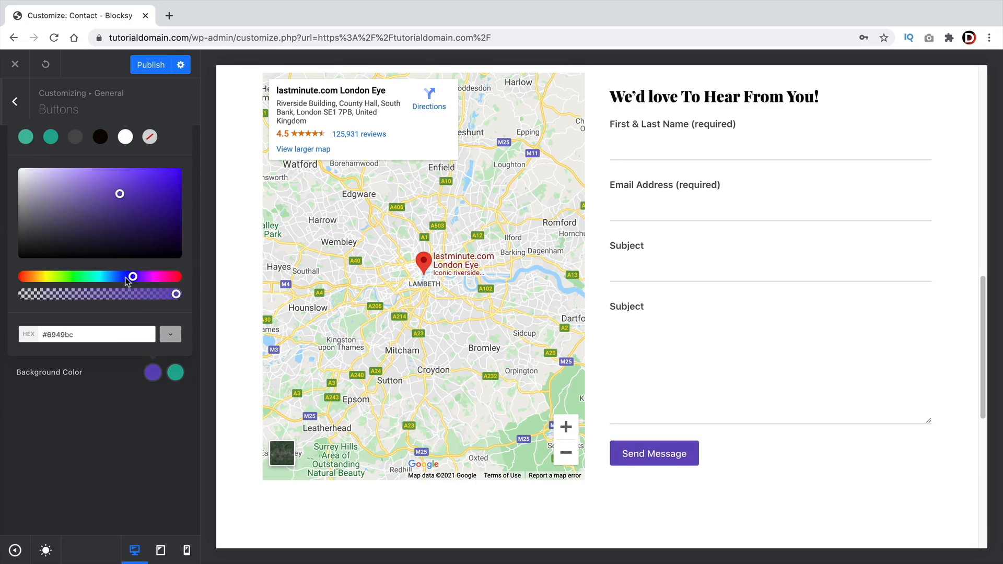
click(177, 276)
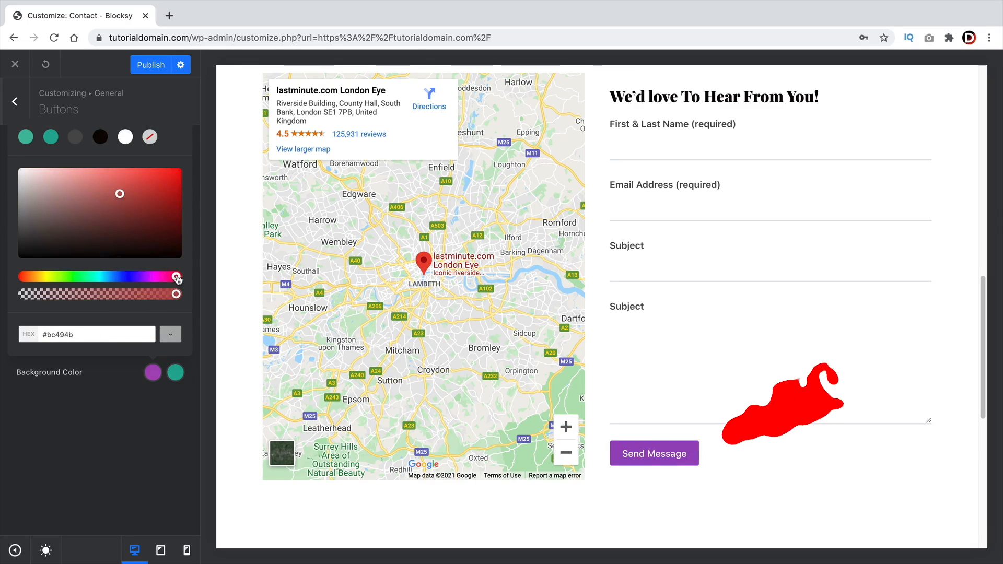
click(371, 424)
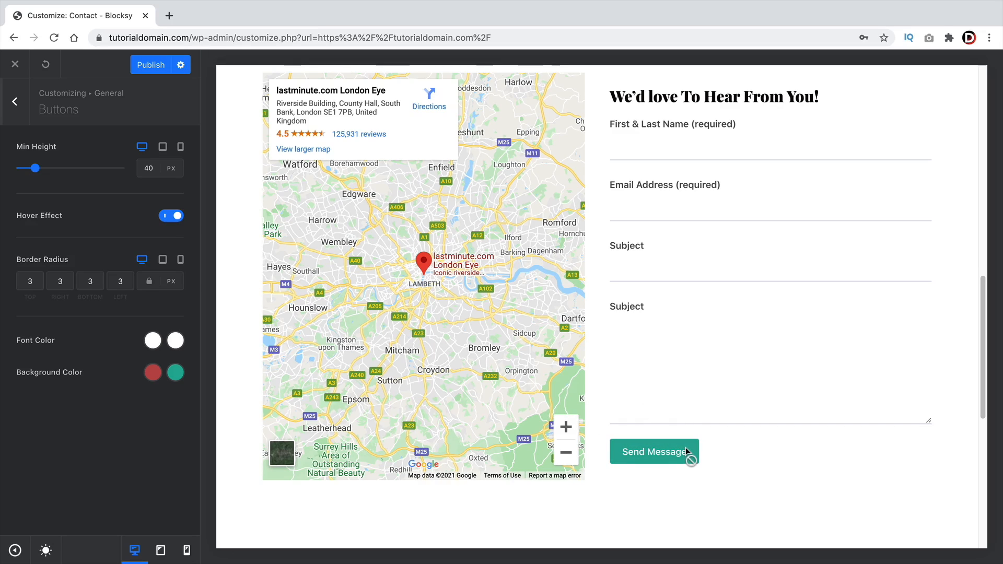
Reset the buttons' Background Color to its default
click(28, 279)
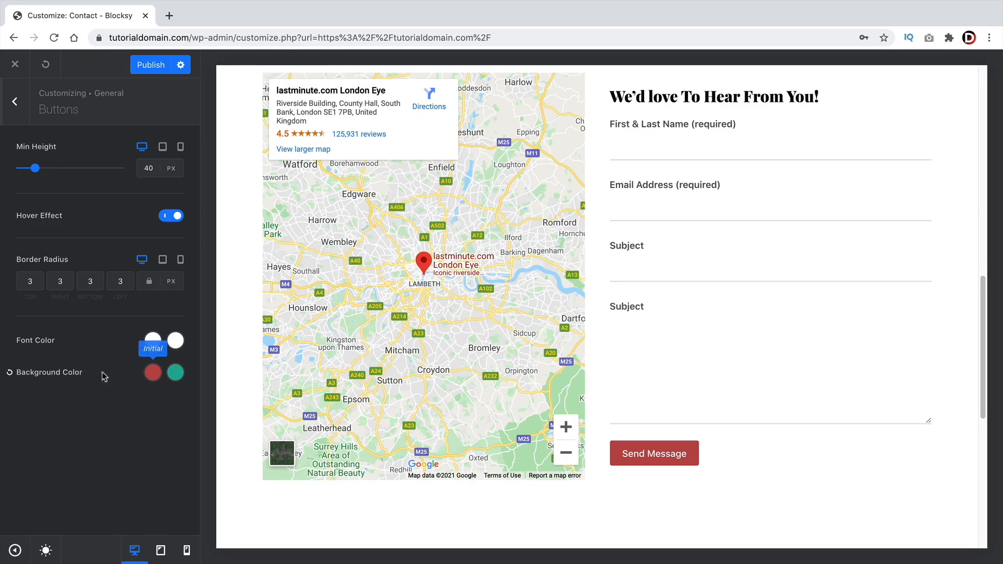
click(10, 374)
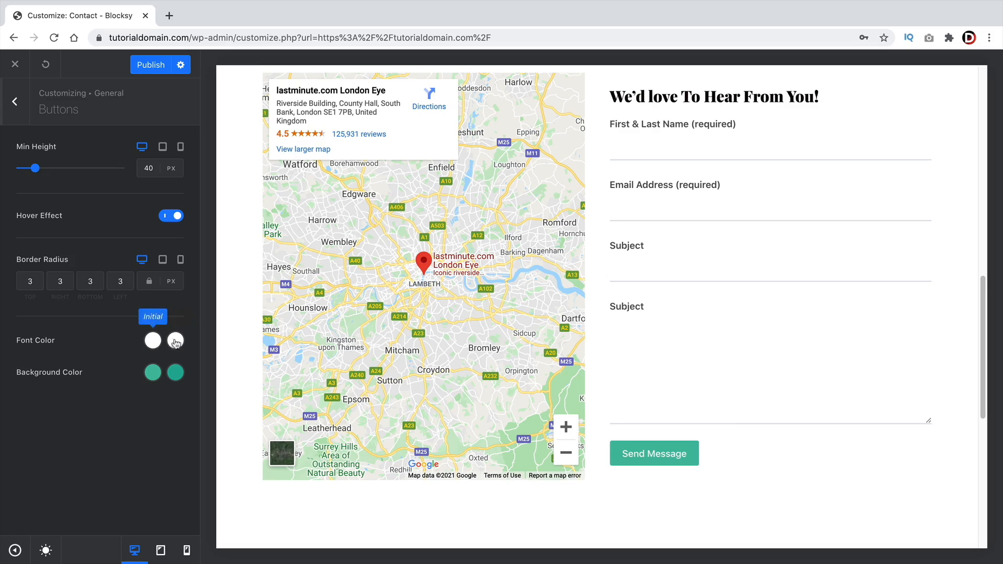
scroll(711, 405, up, 13)
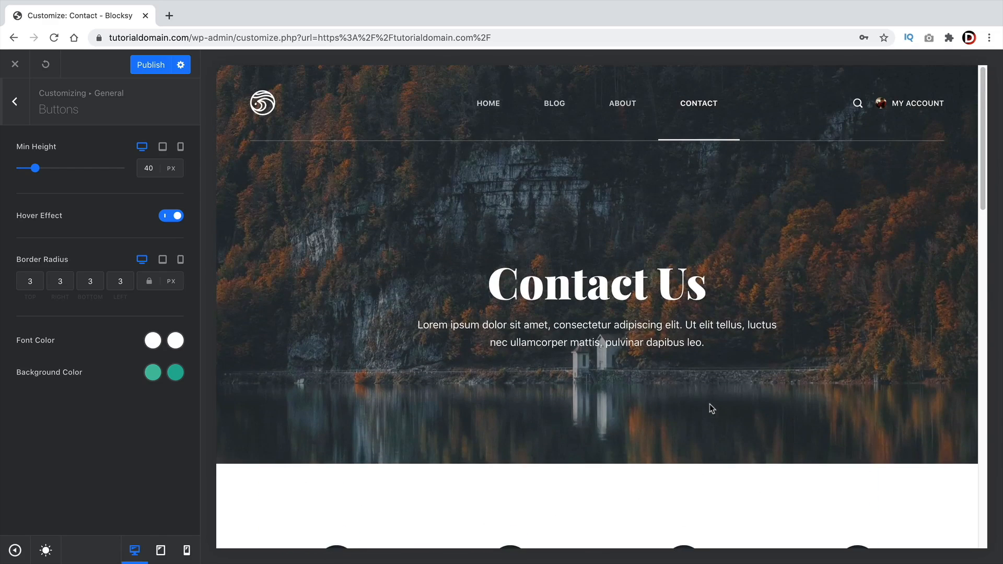
Set the Content Spacing in the Entry Content Elements settings to None and preview it on the blog post's text and images
click(12, 115)
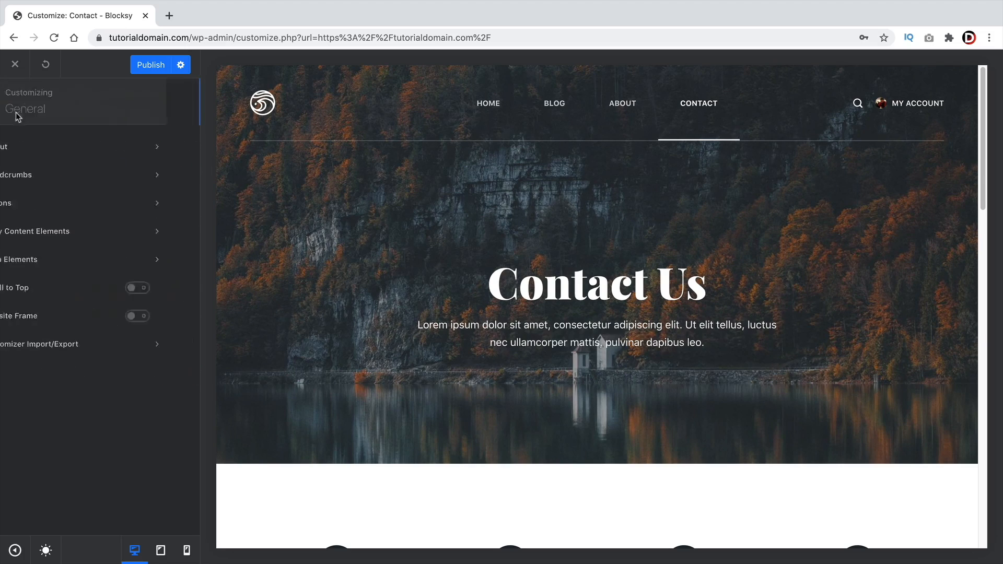
click(44, 239)
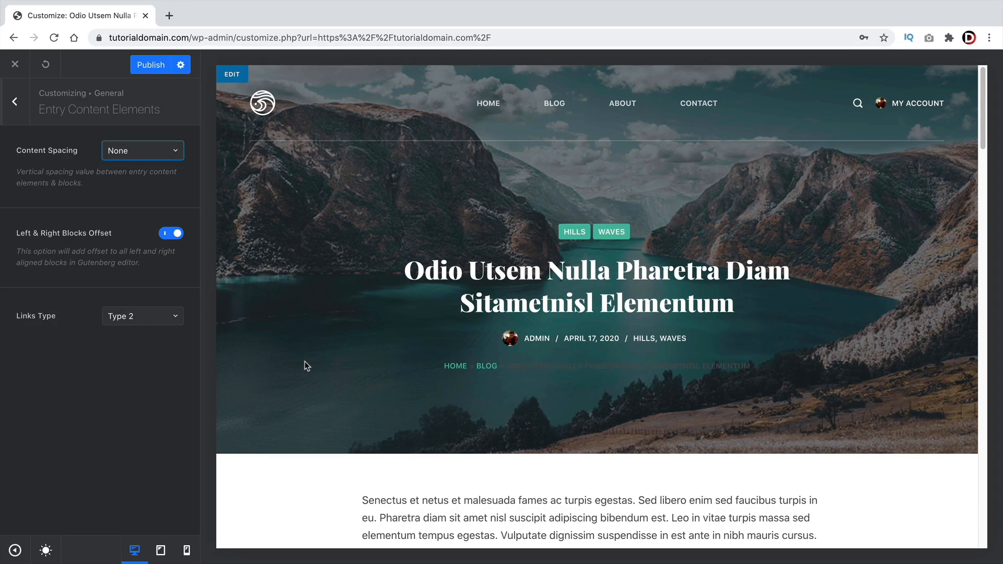
scroll(307, 366, down, 5)
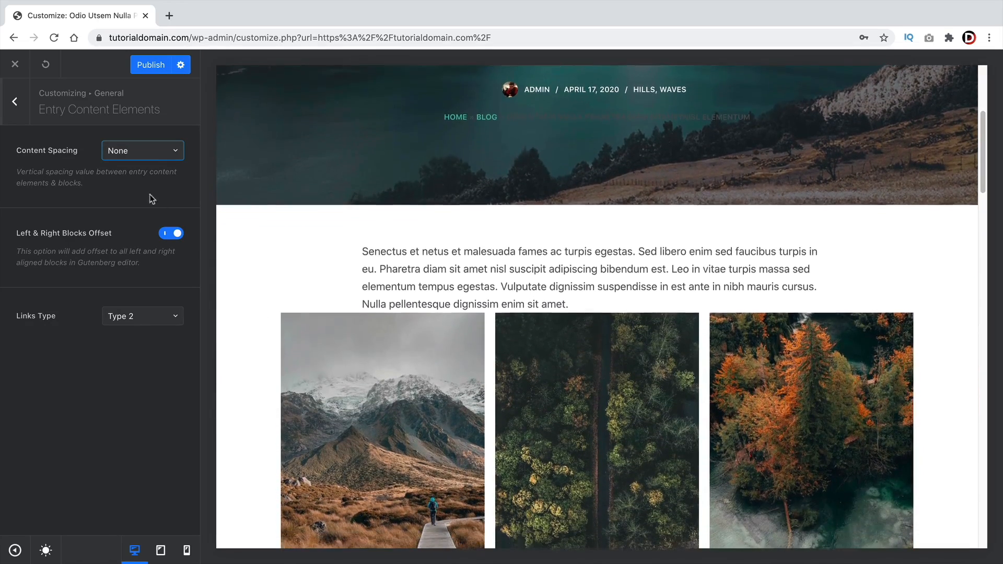
scroll(291, 271, down, 3)
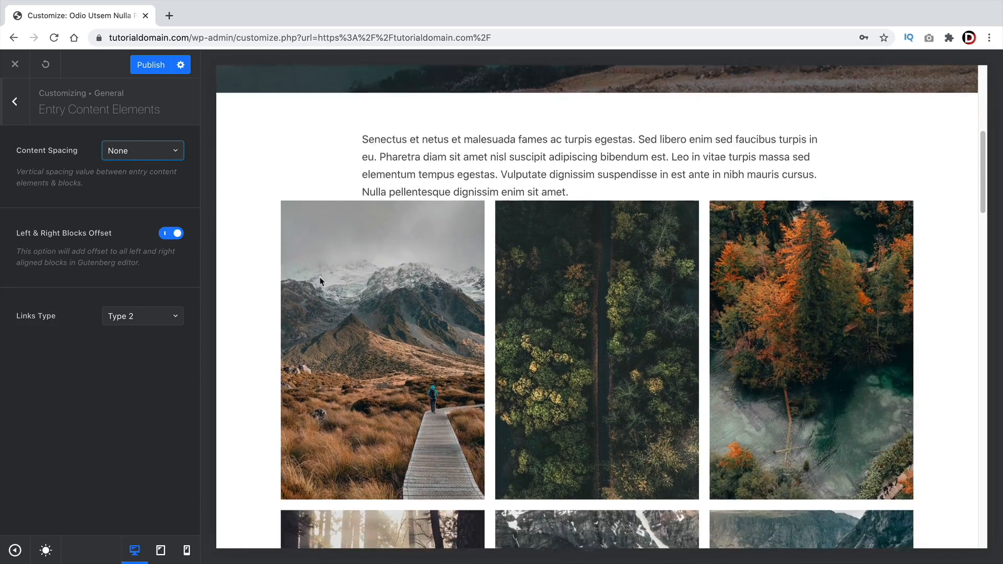
Try the Compact and Comfortable content spacings on the blog post and set Content Spacing to Spacious
click(164, 155)
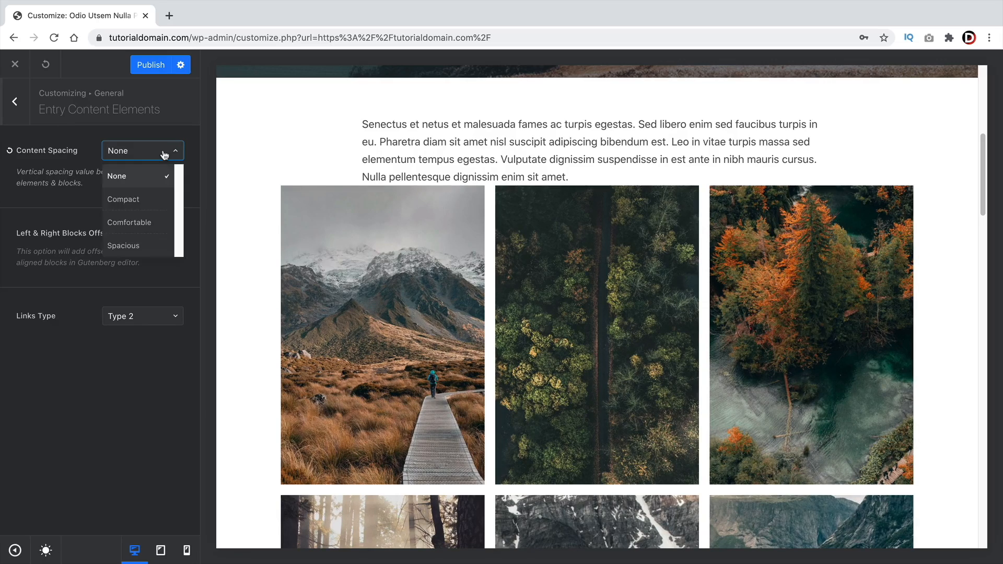
click(124, 201)
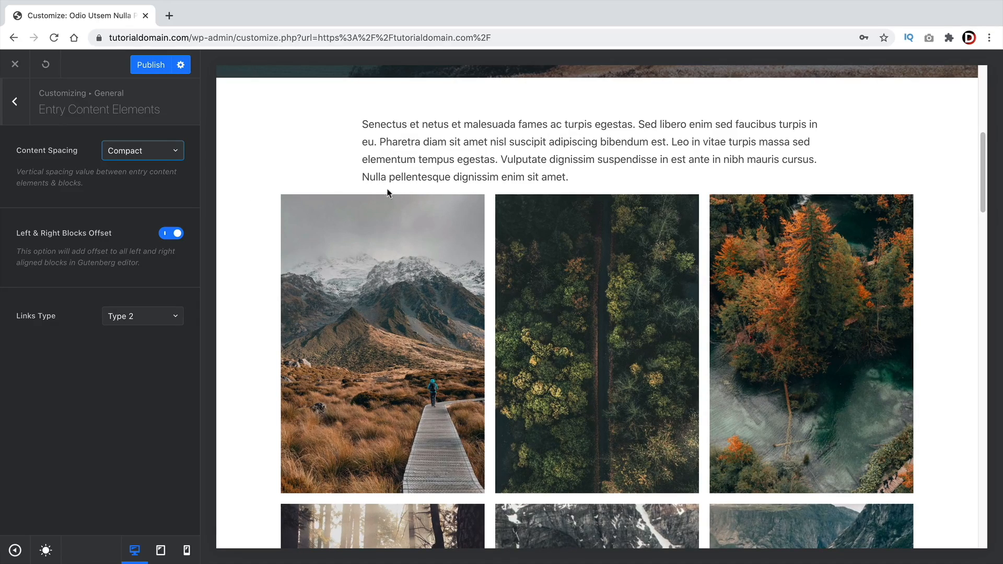
click(147, 157)
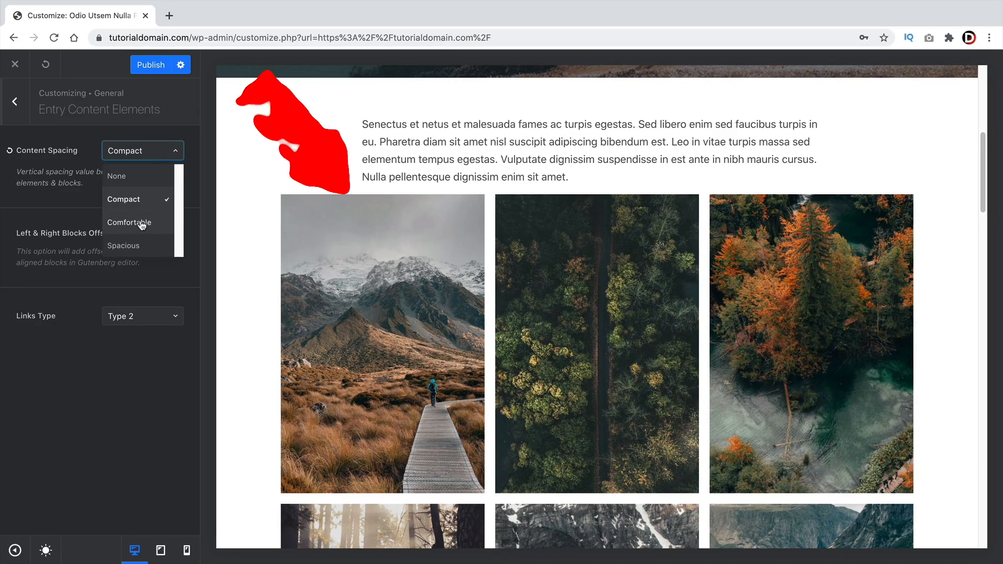
click(142, 221)
click(146, 151)
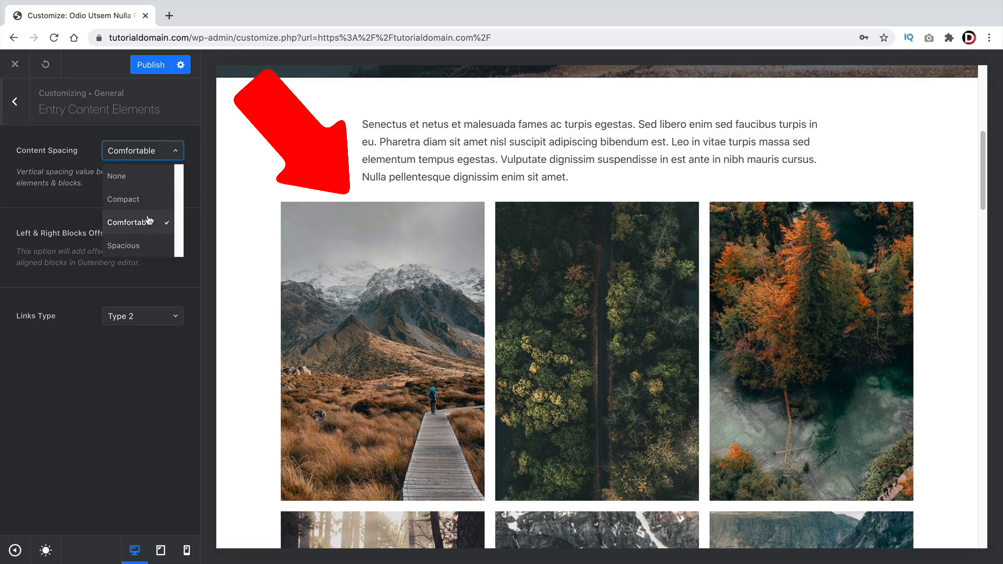
click(148, 247)
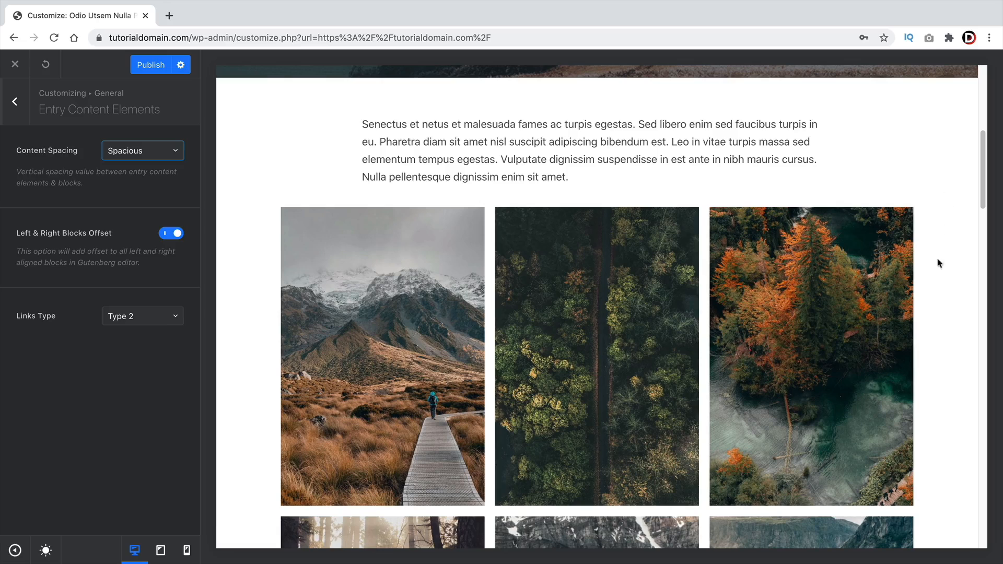
Try Links Type 1, Type 2 and Type 3 and compare them on the footer's links
scroll(942, 386, down, 3)
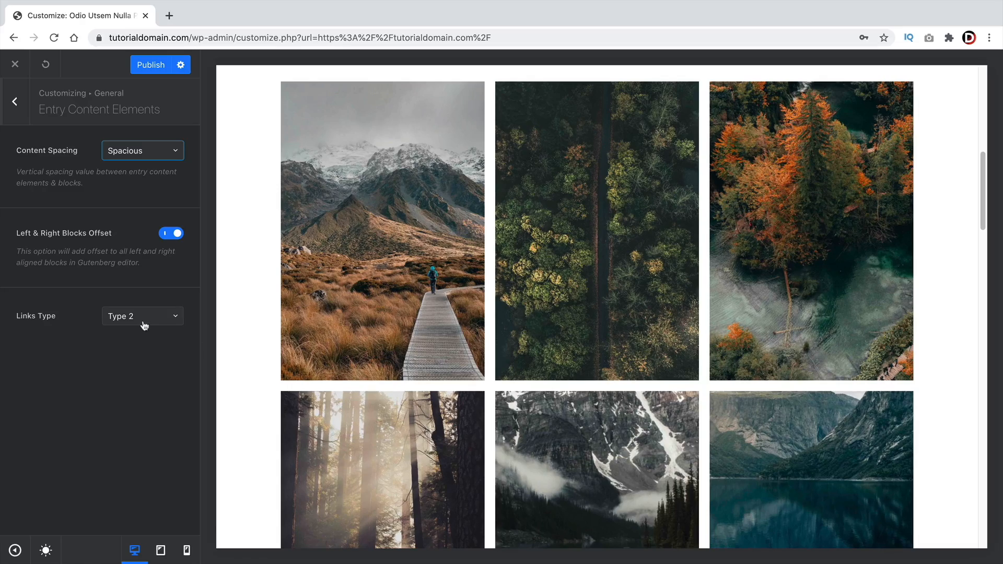
scroll(288, 379, down, 20)
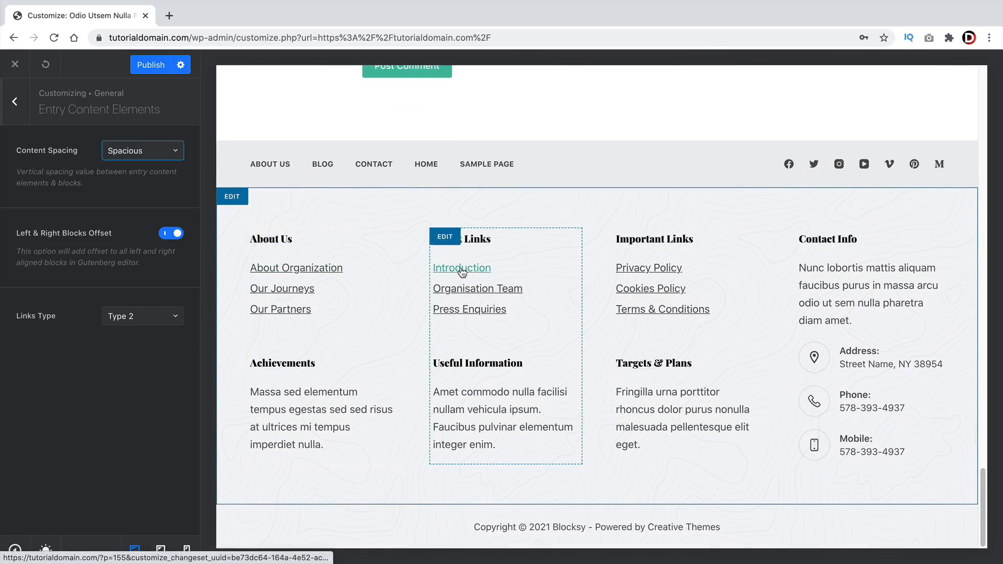
click(164, 327)
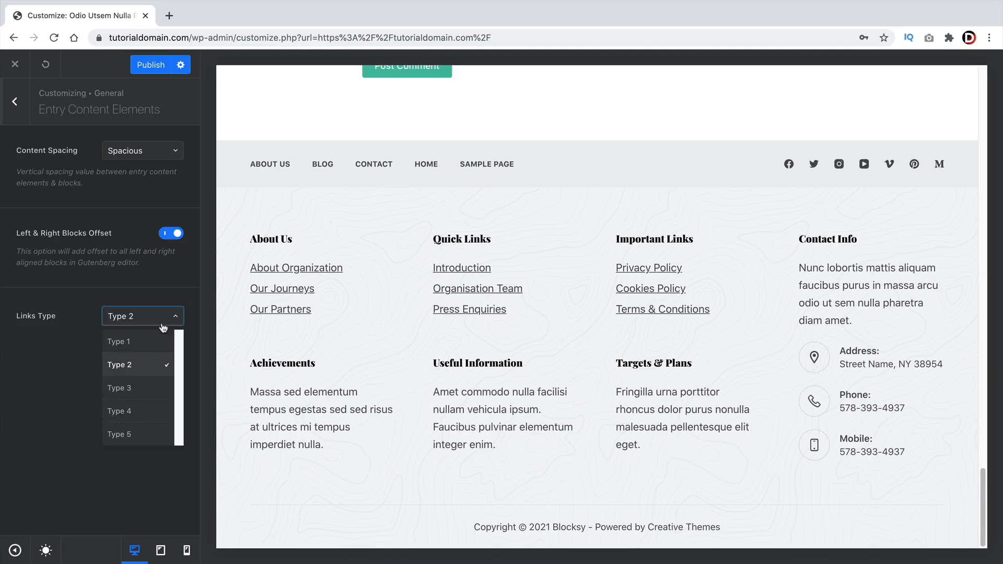
click(143, 346)
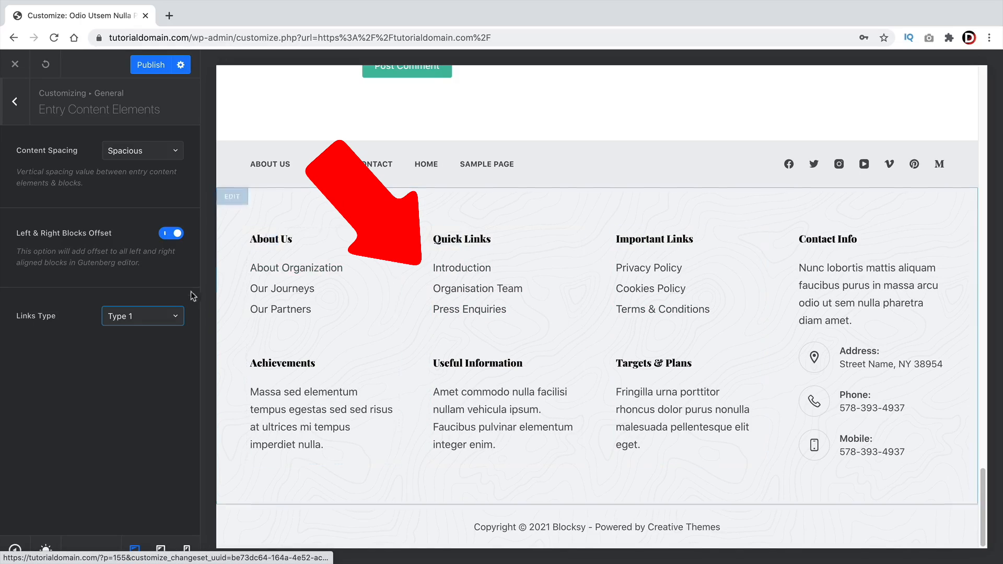
click(148, 316)
click(150, 365)
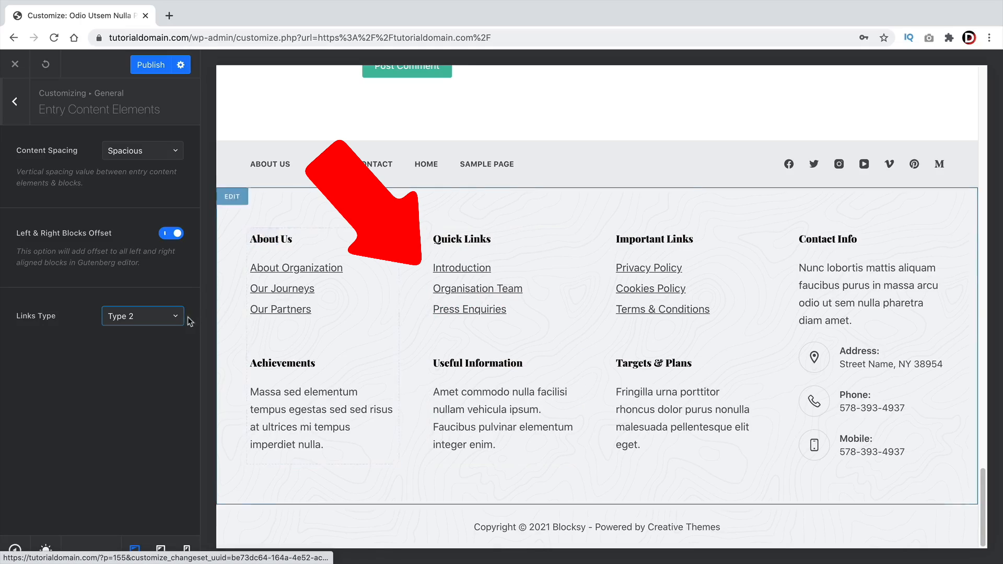
click(155, 320)
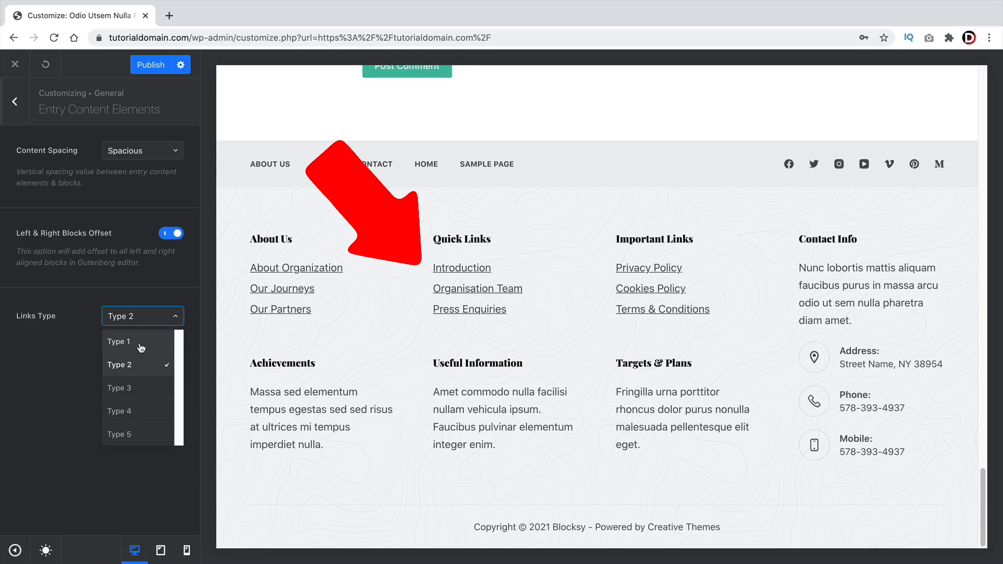
click(131, 388)
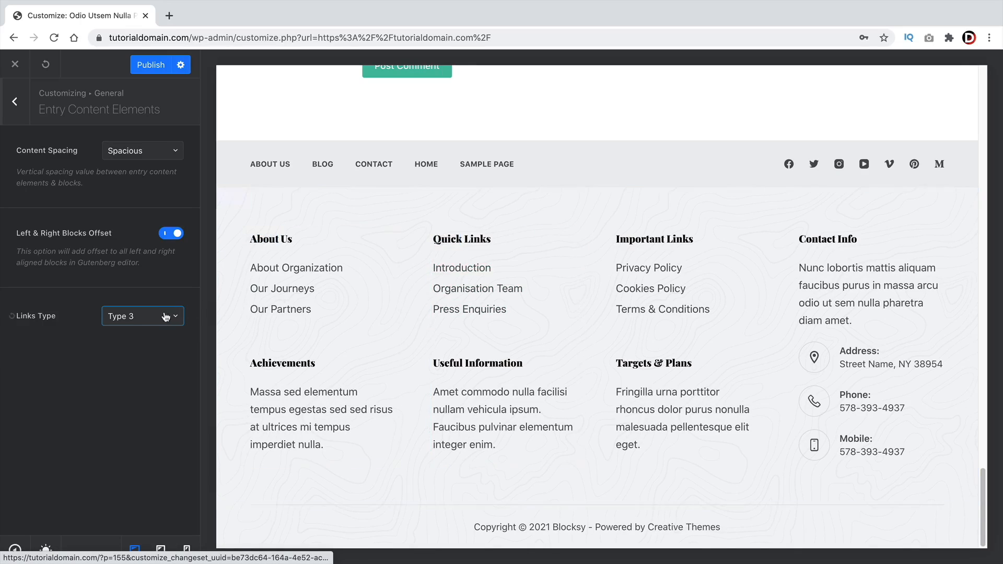
Compare Links Type 4 and Type 5 on the footer's links and settle on Type 4
click(141, 315)
click(141, 411)
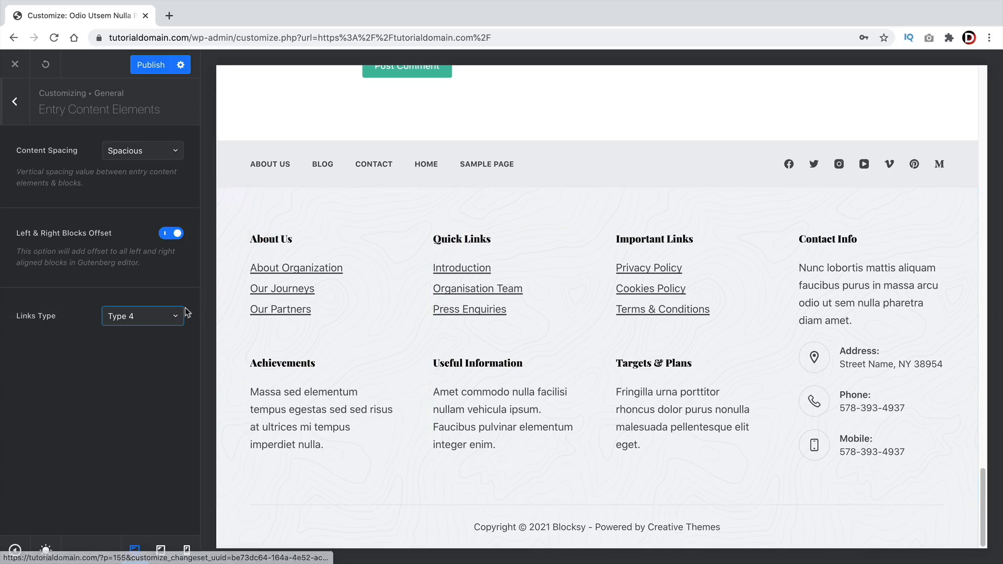
click(176, 324)
click(139, 431)
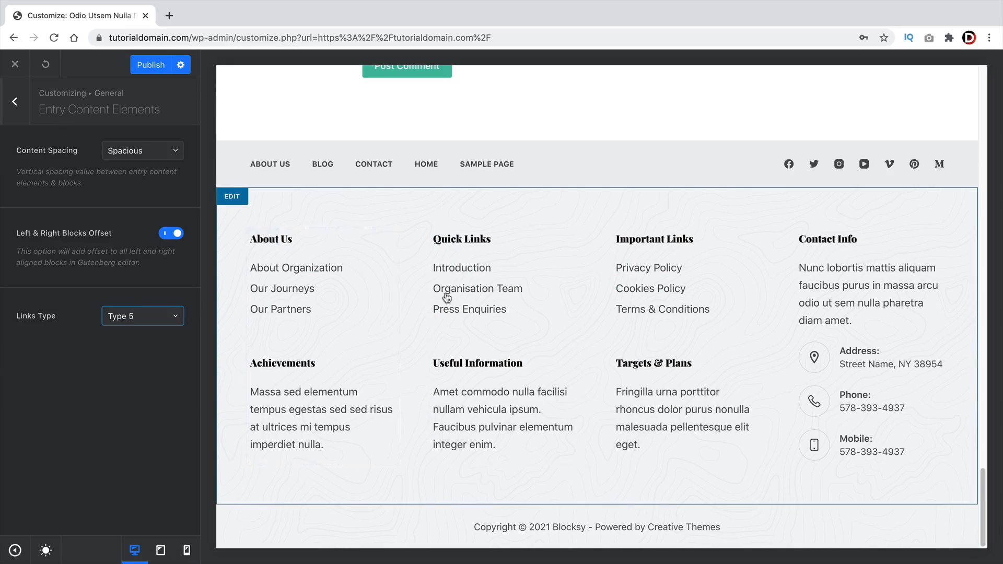
click(115, 315)
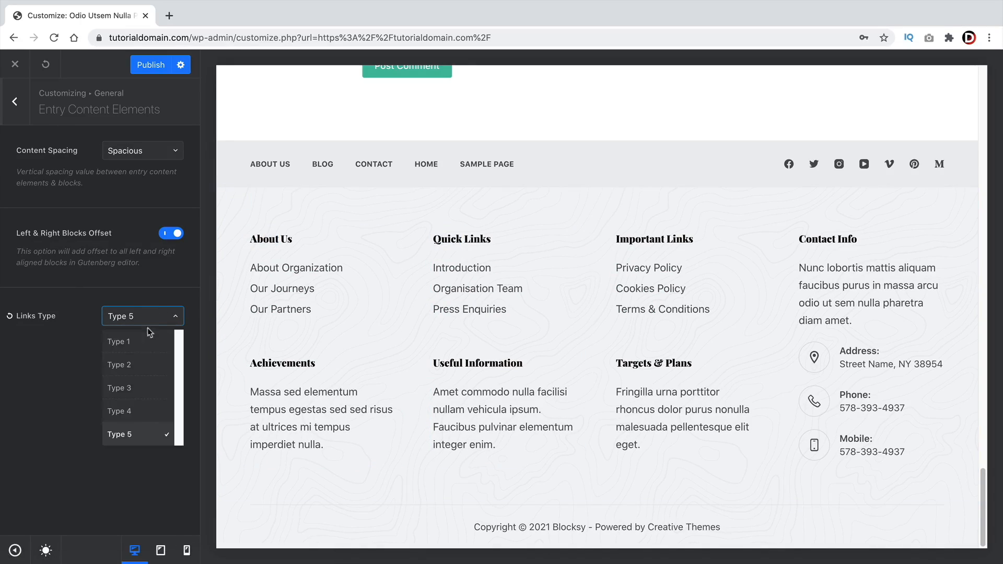
click(137, 412)
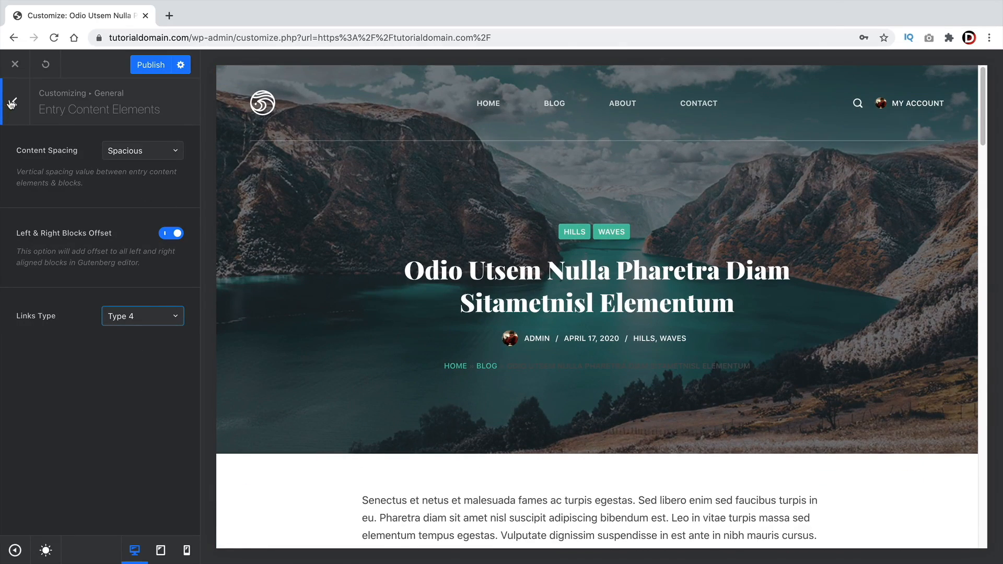
Preview the boxed style from the Form Elements settings on the Contact page's form and restore the Modern style
click(15, 104)
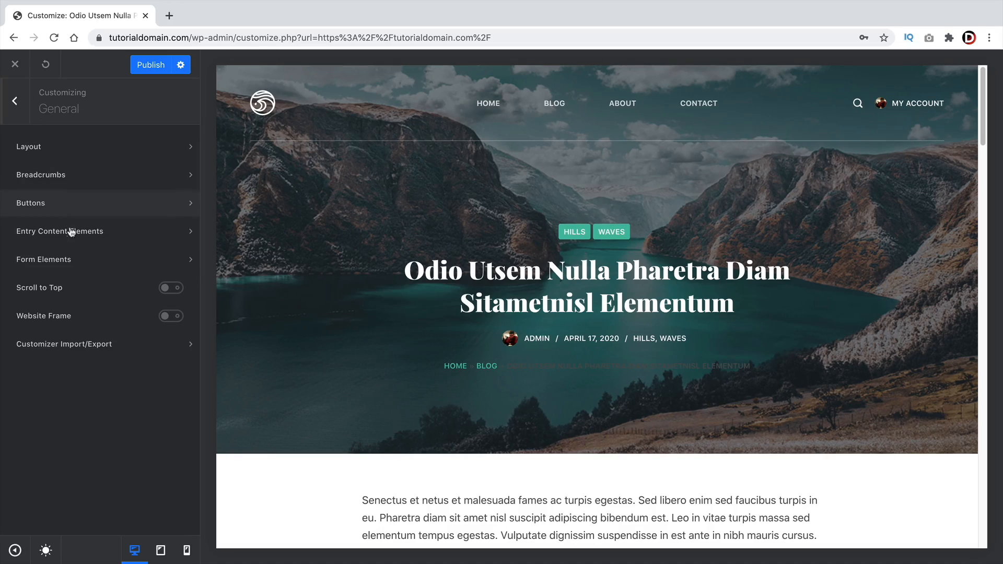
click(73, 259)
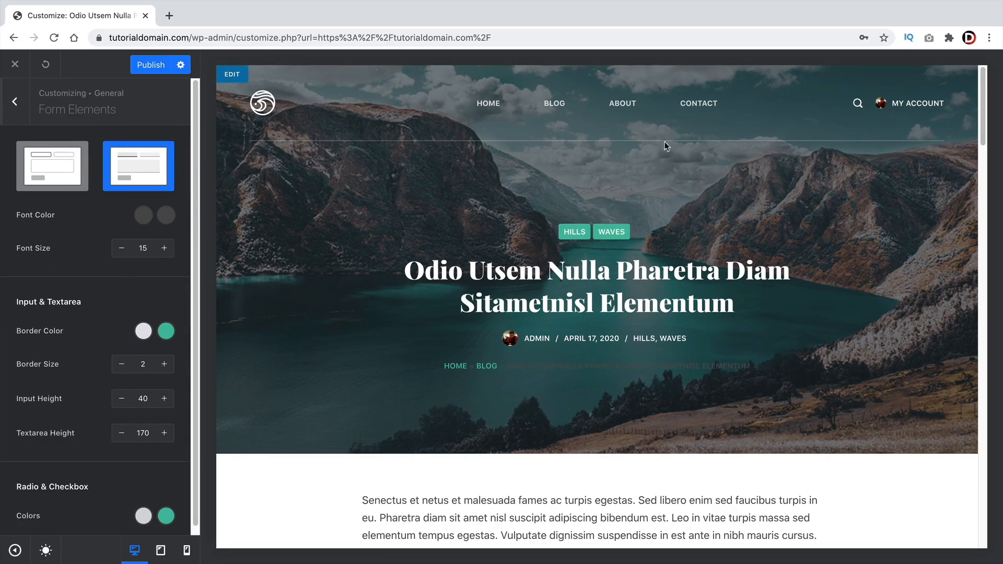
click(698, 108)
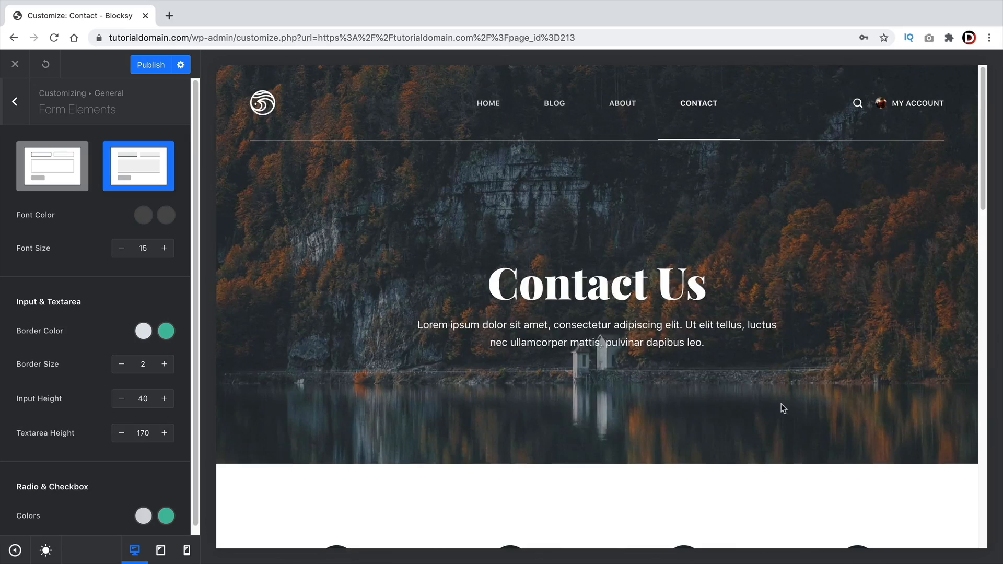
scroll(782, 403, down, 5)
scroll(782, 415, down, 7)
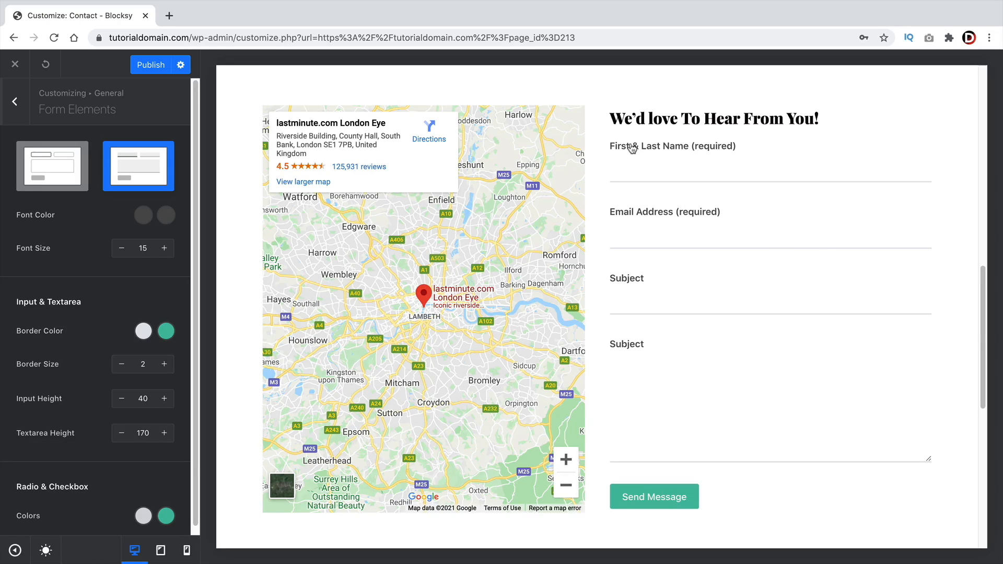
click(50, 177)
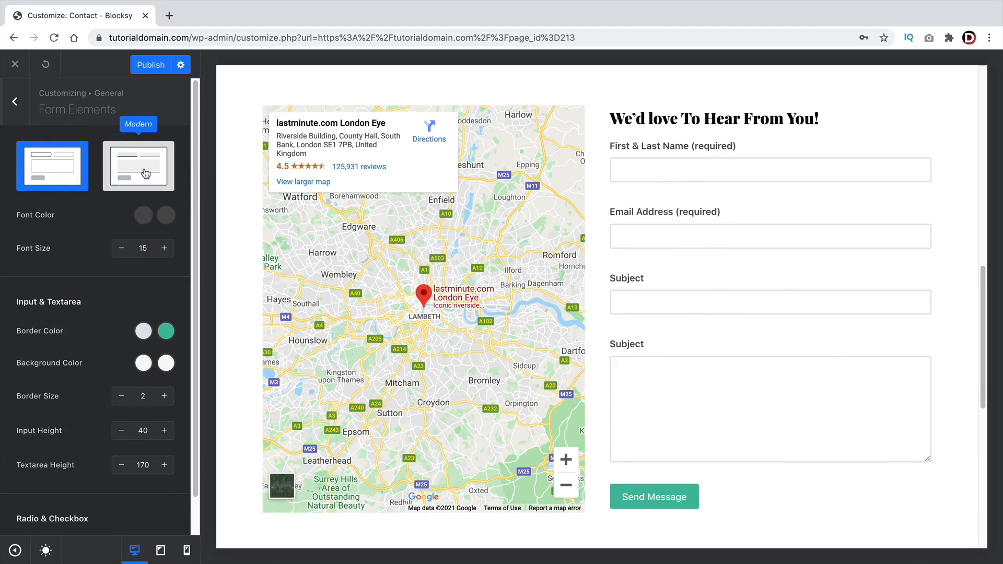
click(147, 176)
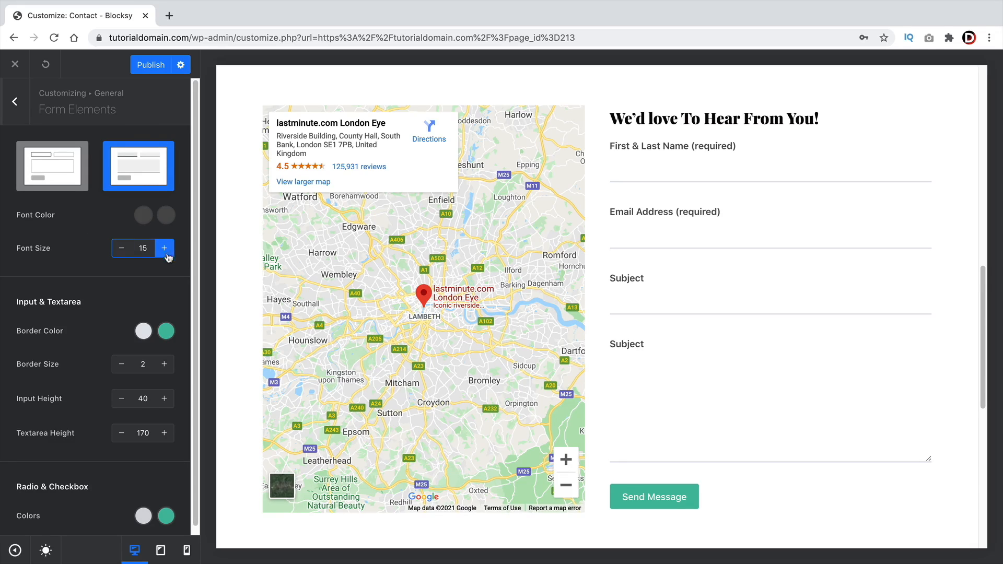
Enter sssss as sample text in the contact form's First & Last Name field, enlarge the form Font Size and step it back down
click(671, 180)
text(sss)
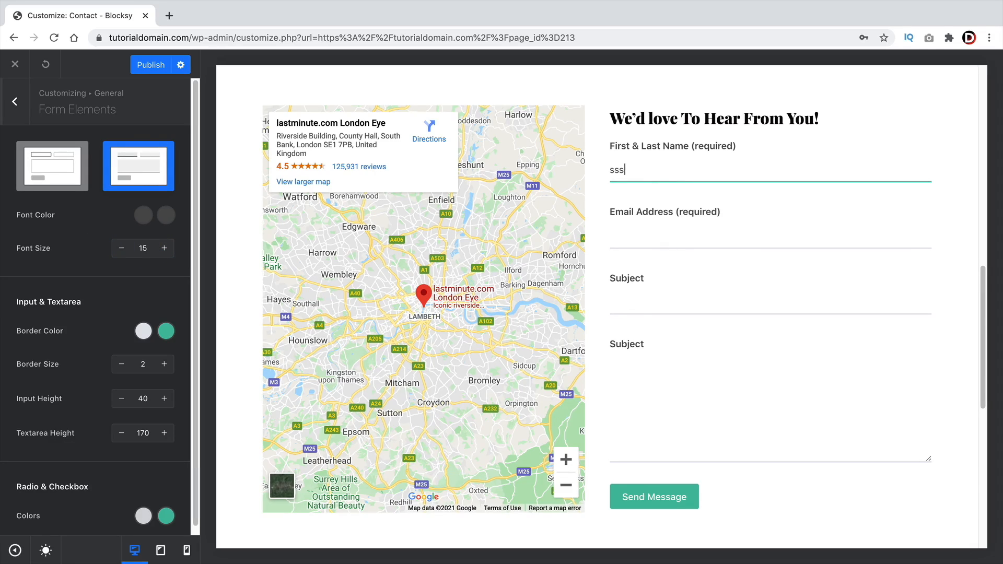
text(ss)
click(165, 249)
click(165, 250)
click(164, 250)
click(164, 250)
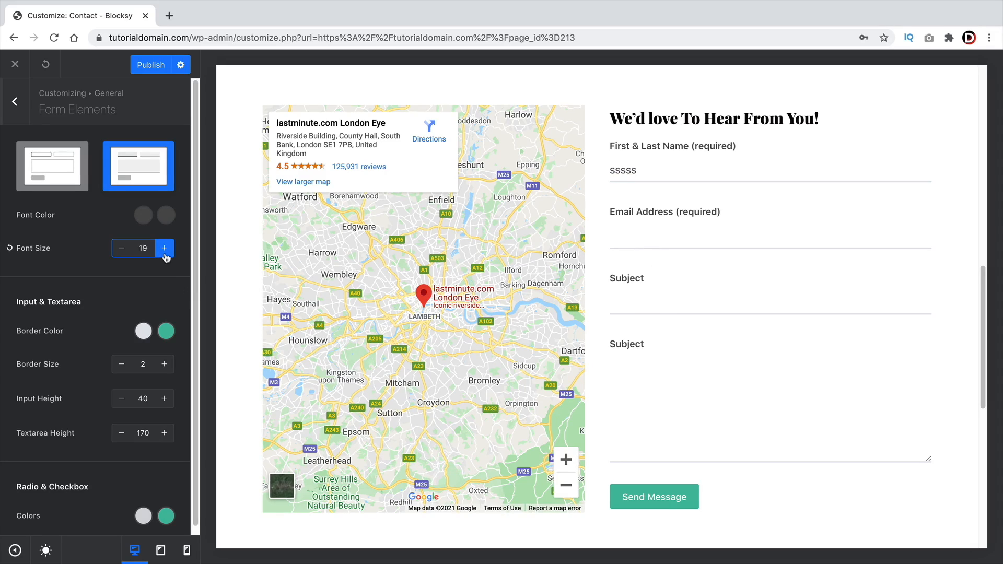
click(164, 249)
triple_click(164, 249)
triple_click(164, 248)
triple_click(165, 249)
double_click(122, 248)
double_click(122, 248)
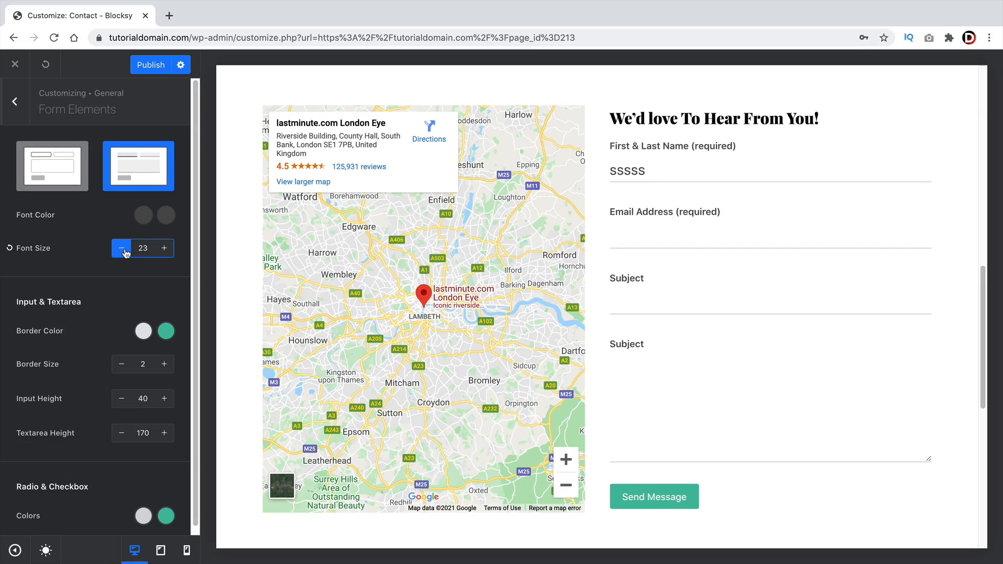
double_click(121, 249)
Enable the Scroll to Top option in the General settings and check for its button on the Home page
scroll(121, 269, down, 1)
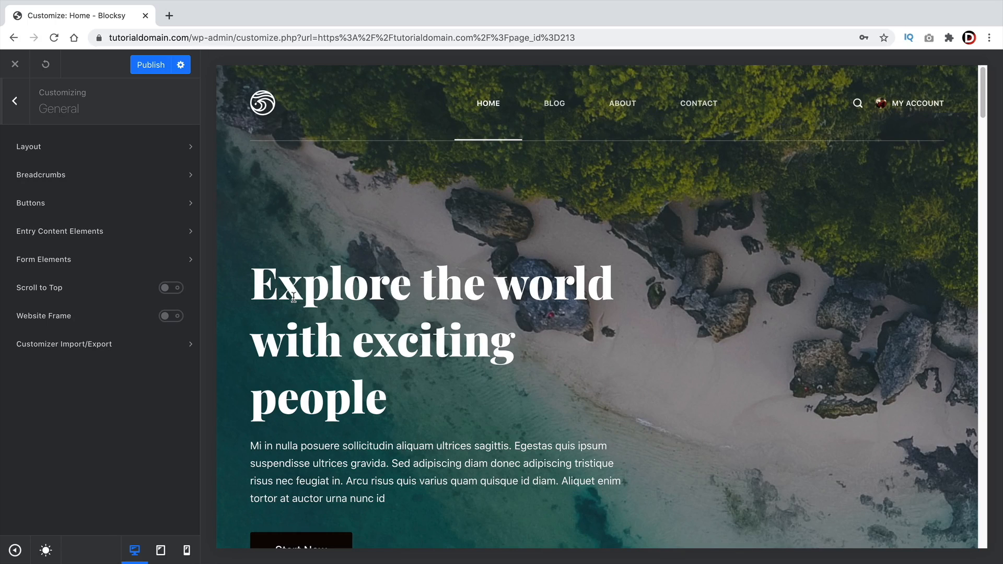
click(172, 288)
scroll(627, 448, down, 15)
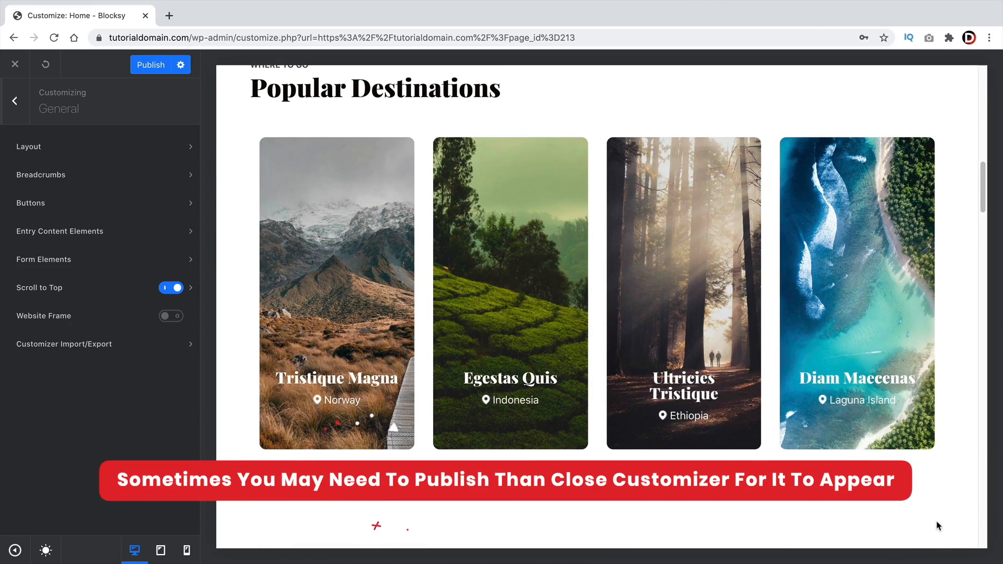
Choose the rocket icon for the Scroll to Top button and look through its shape, size, offset and alignment options
click(193, 291)
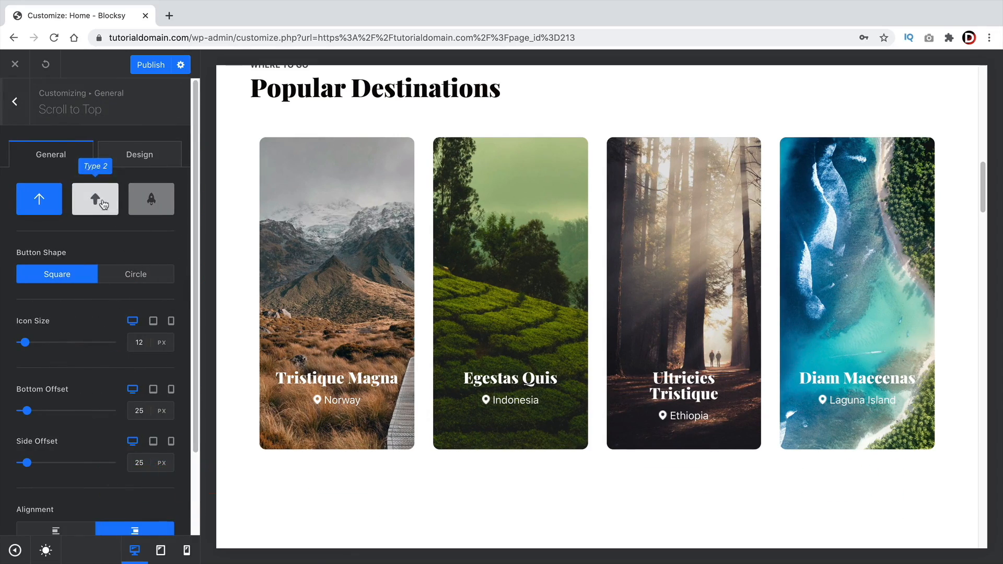
click(150, 200)
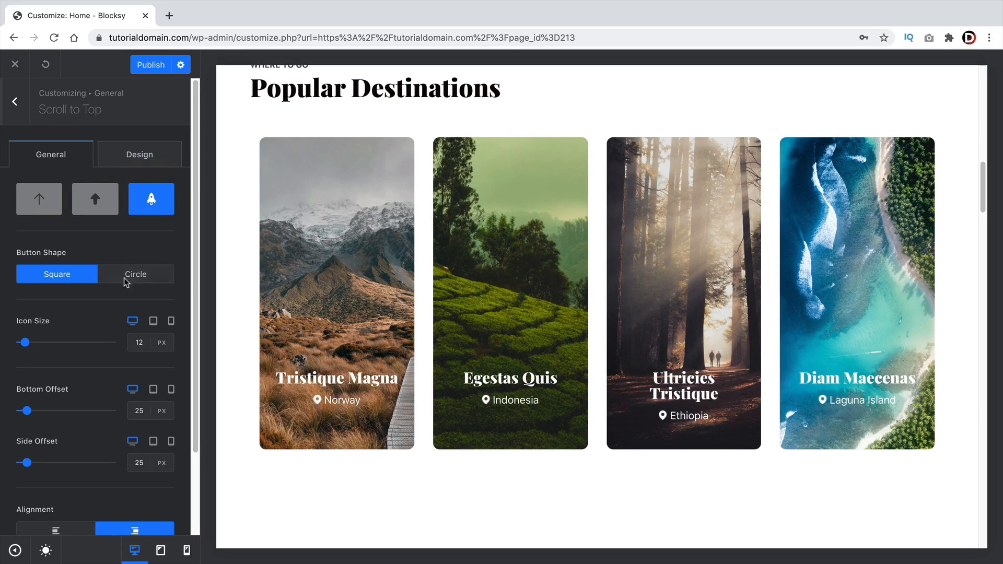
scroll(104, 356, down, 2)
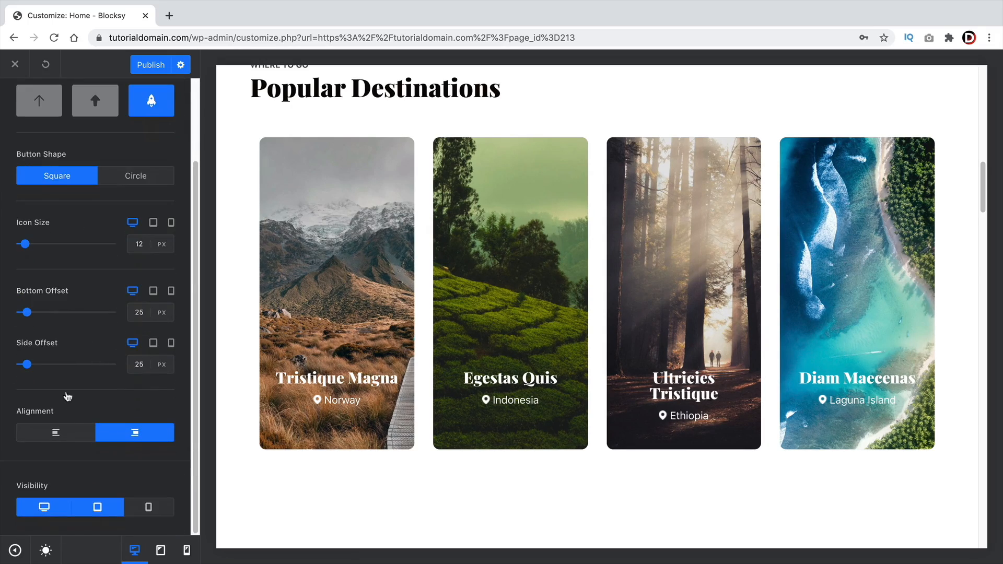
scroll(94, 366, up, 3)
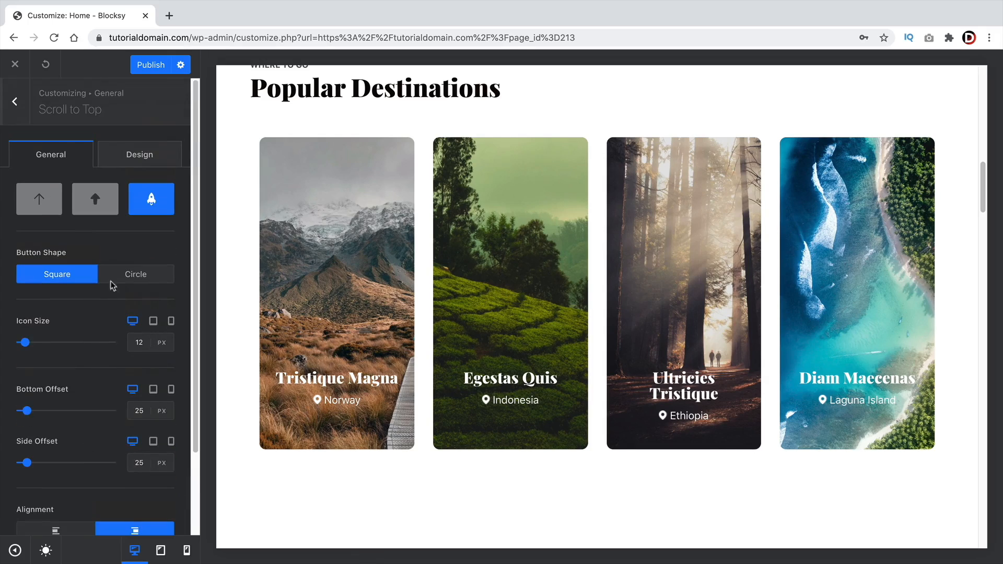
Review the Scroll to Top button's color and shadow design options and publish the customizations
click(139, 153)
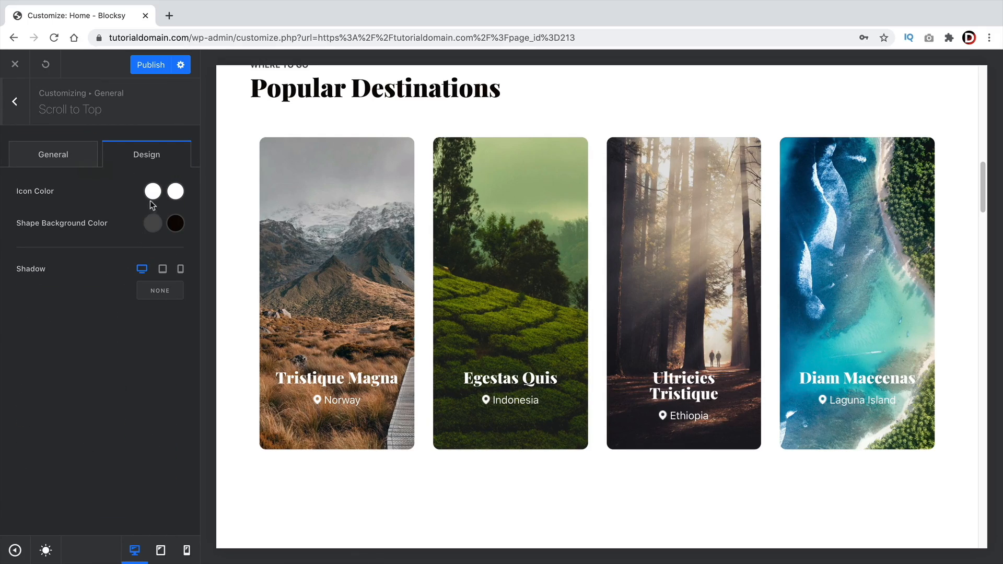
click(160, 291)
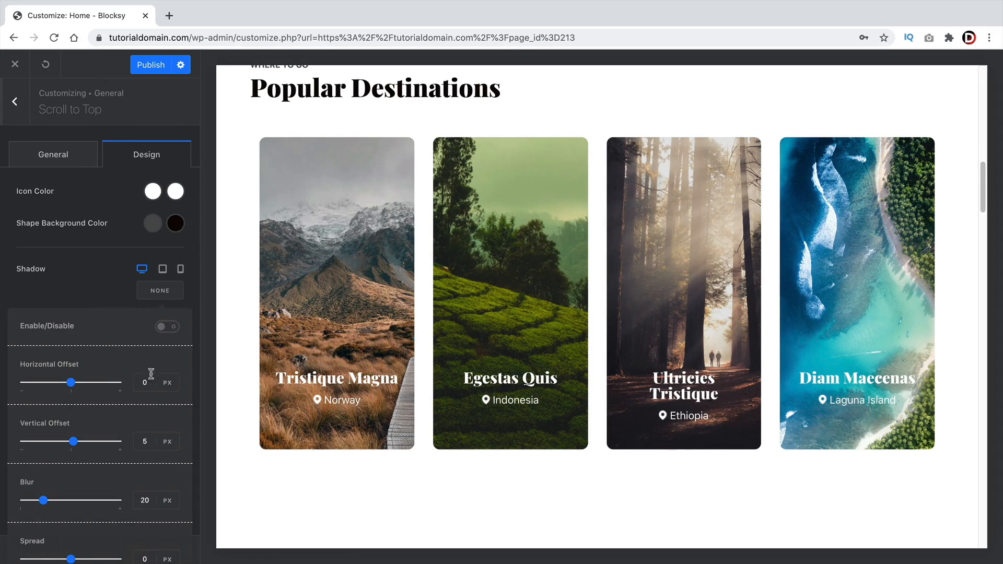
click(101, 294)
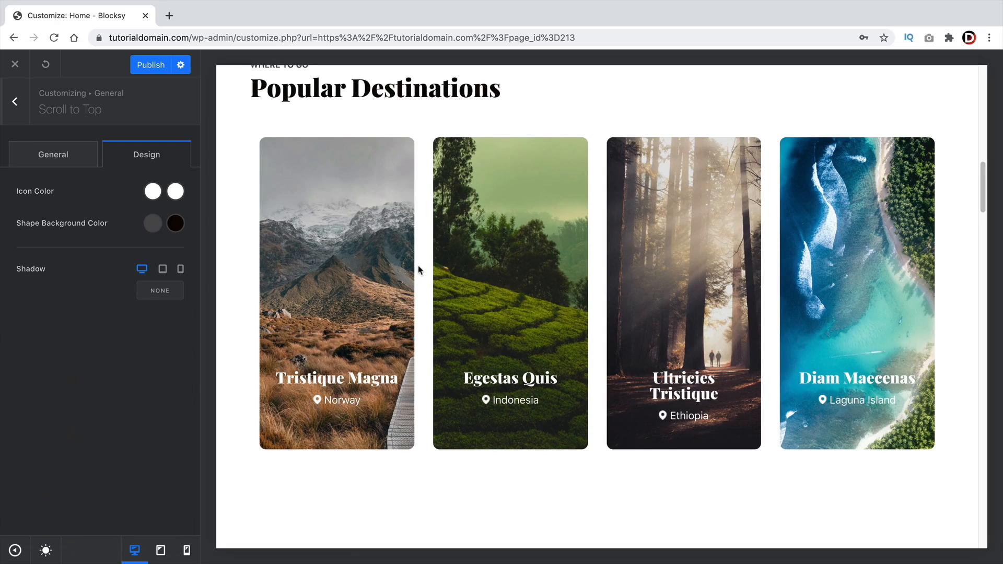
click(142, 66)
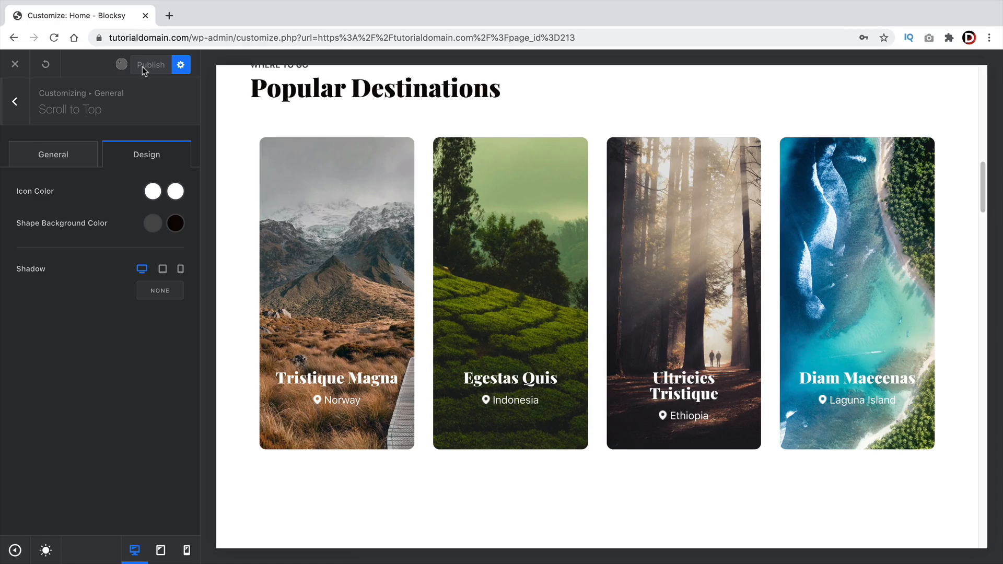
Close the customizer, check the Scroll to Top button on the live Home page and reopen the customizer
click(15, 66)
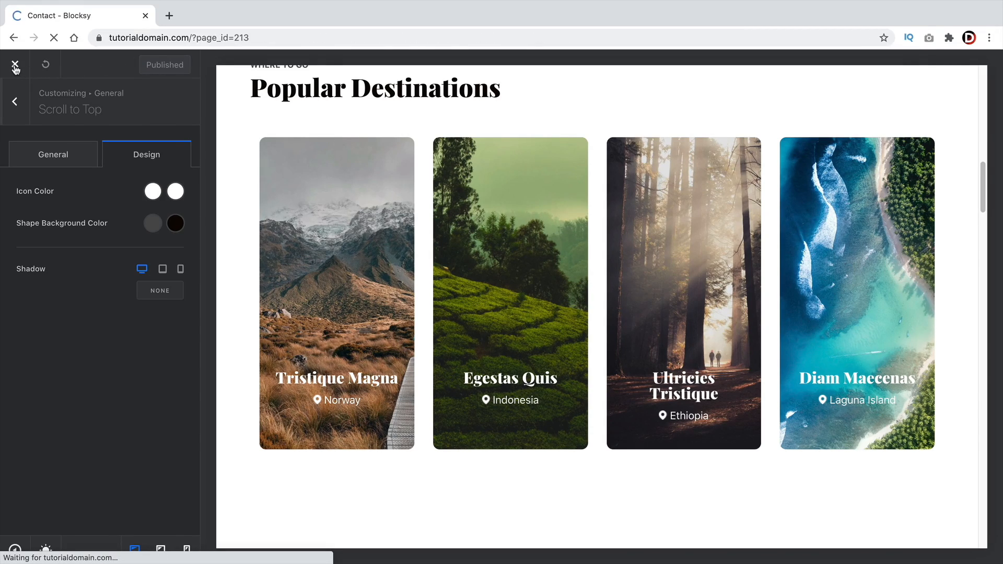
scroll(713, 287, down, 6)
scroll(714, 291, down, 3)
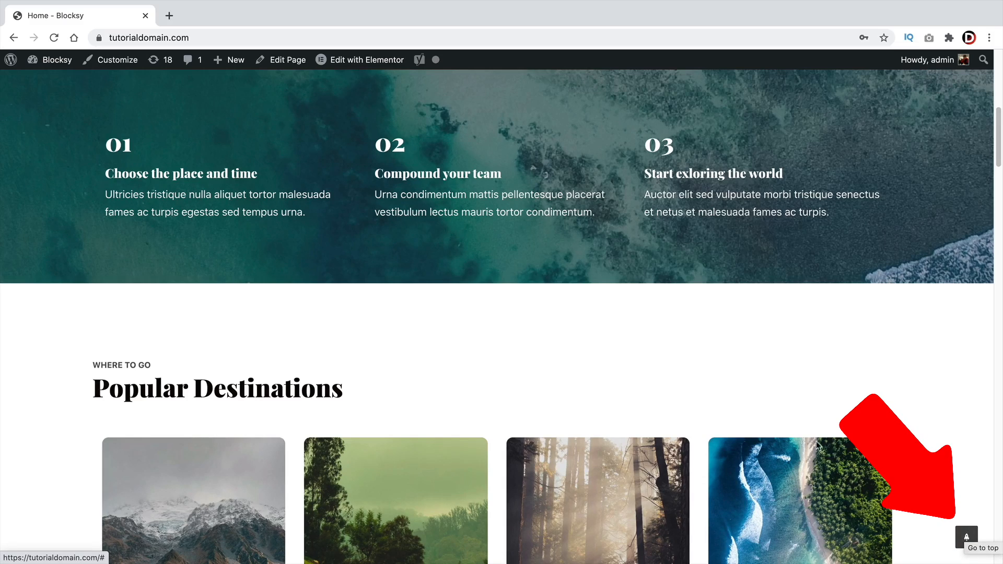
click(112, 61)
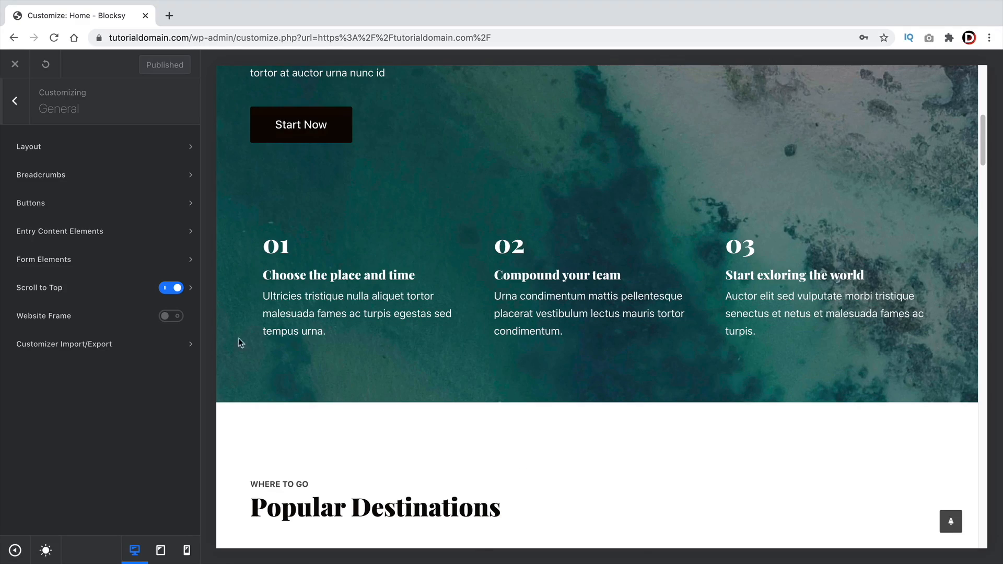
Try enabling the shadow in the Scroll to Top button's design options and disable it again
click(190, 288)
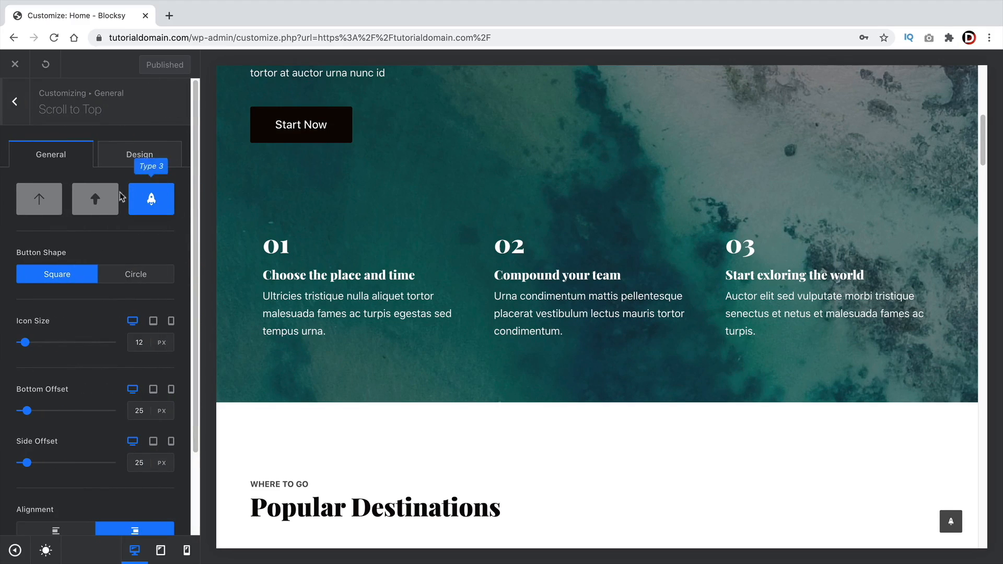
click(134, 158)
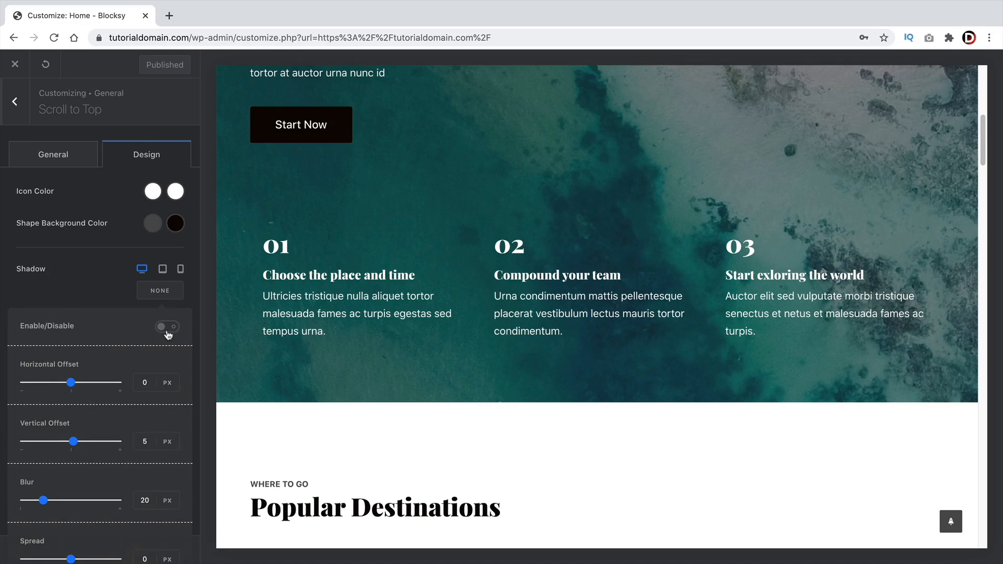
click(167, 327)
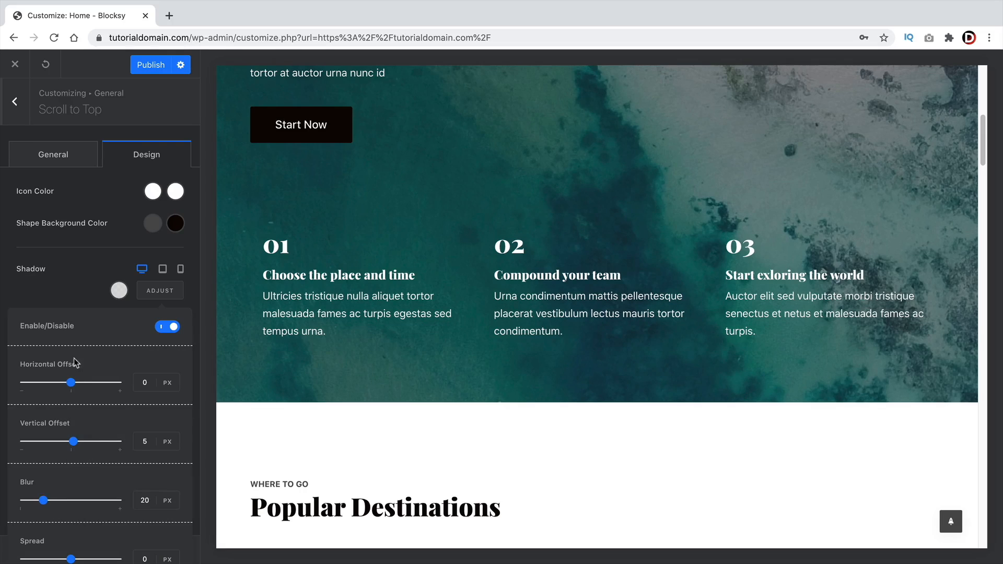
click(177, 327)
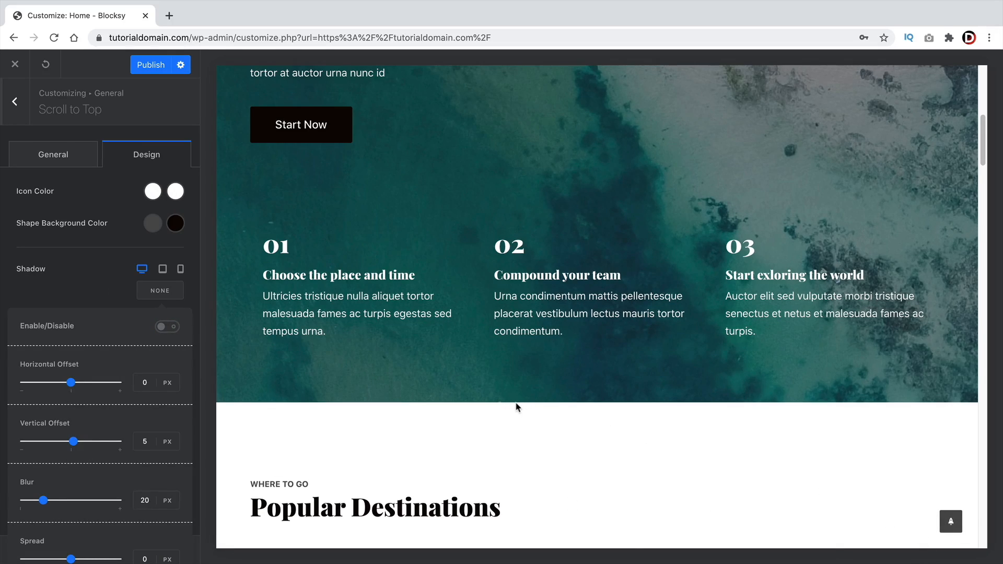
Review the Scroll to Top button's general options and check the button in the Home page preview
scroll(632, 486, up, 3)
click(61, 153)
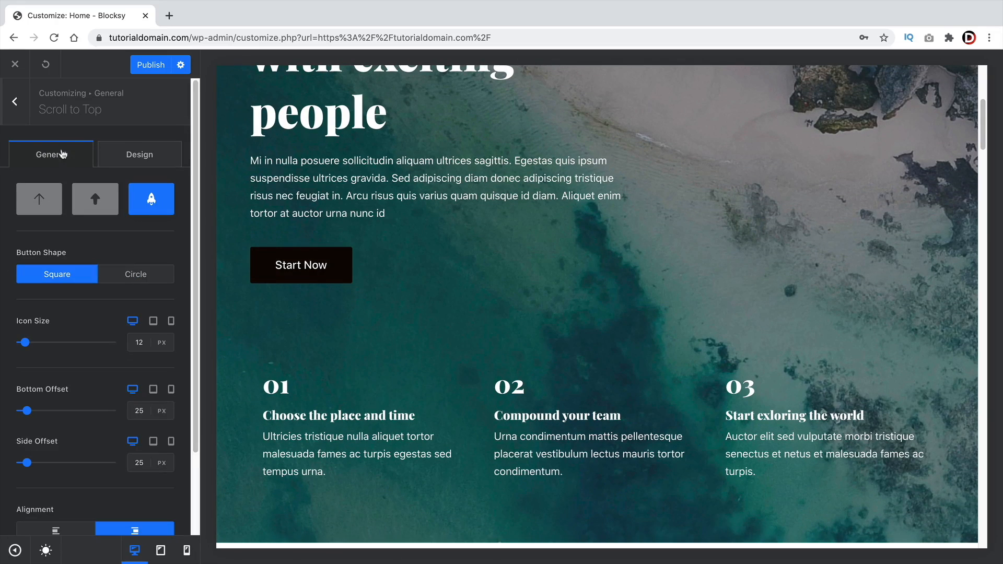
scroll(603, 434, down, 4)
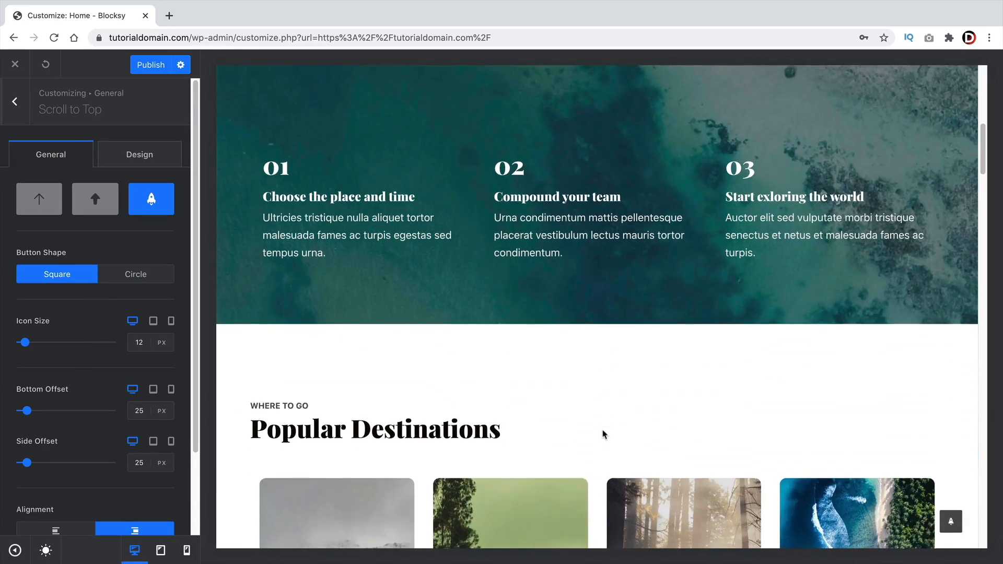
scroll(603, 434, down, 1)
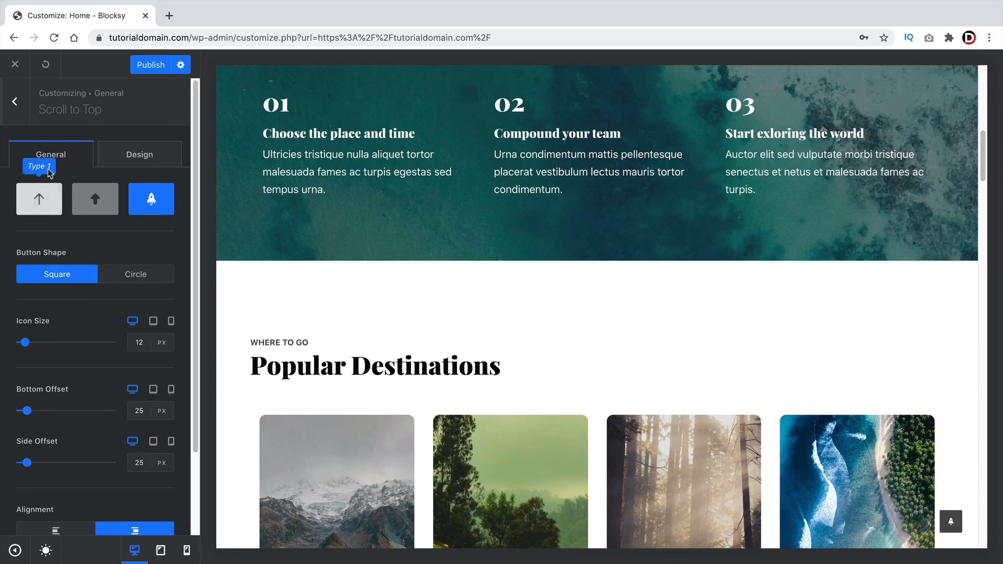
click(15, 101)
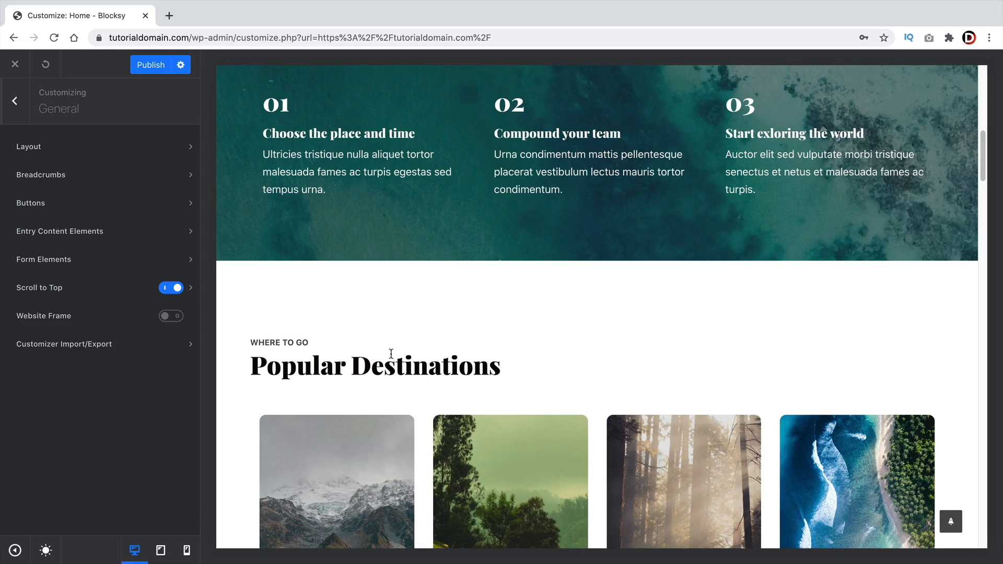
Enable the Website Frame option in the General settings and check the frame around the Home page
scroll(397, 362, up, 10)
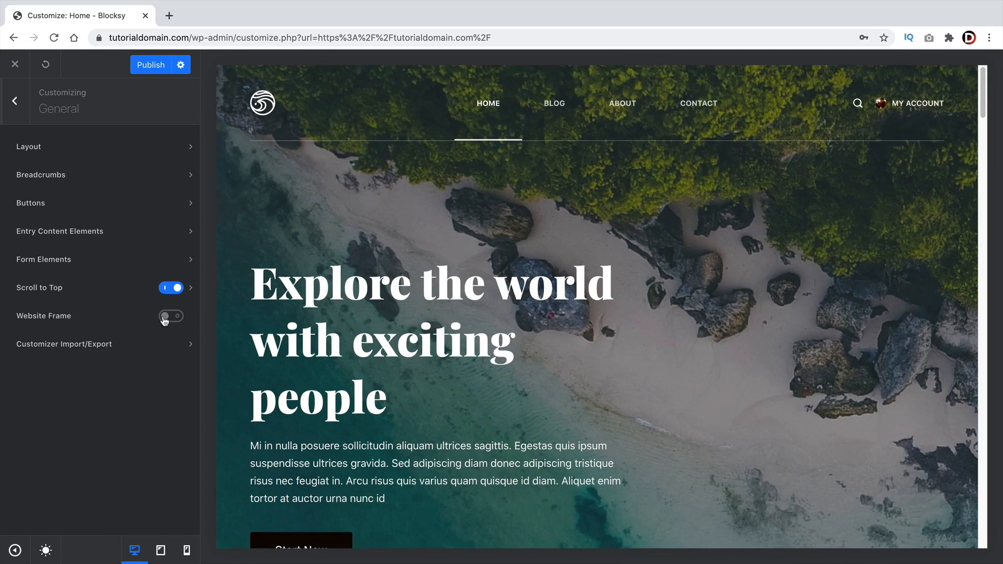
click(167, 321)
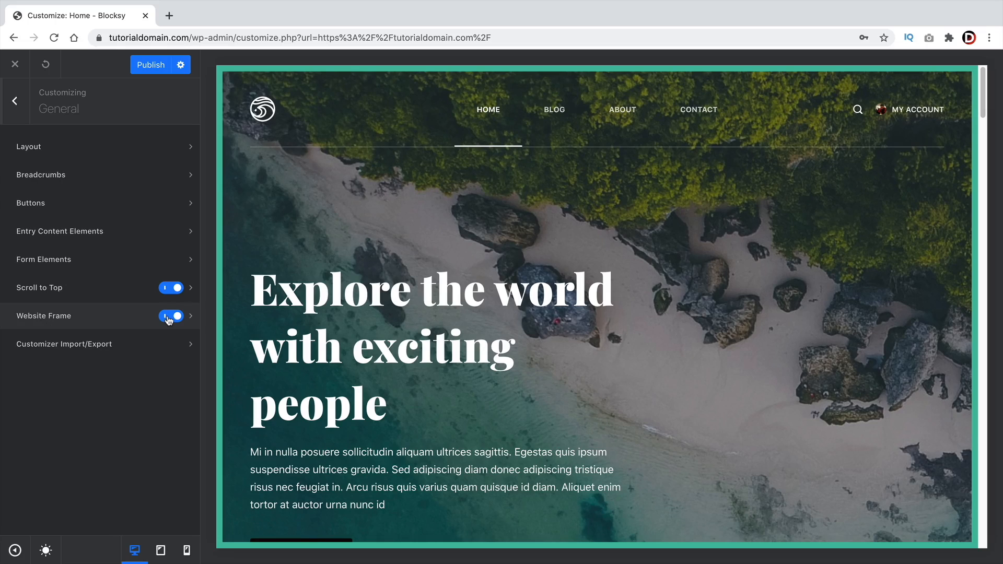
scroll(400, 353, down, 10)
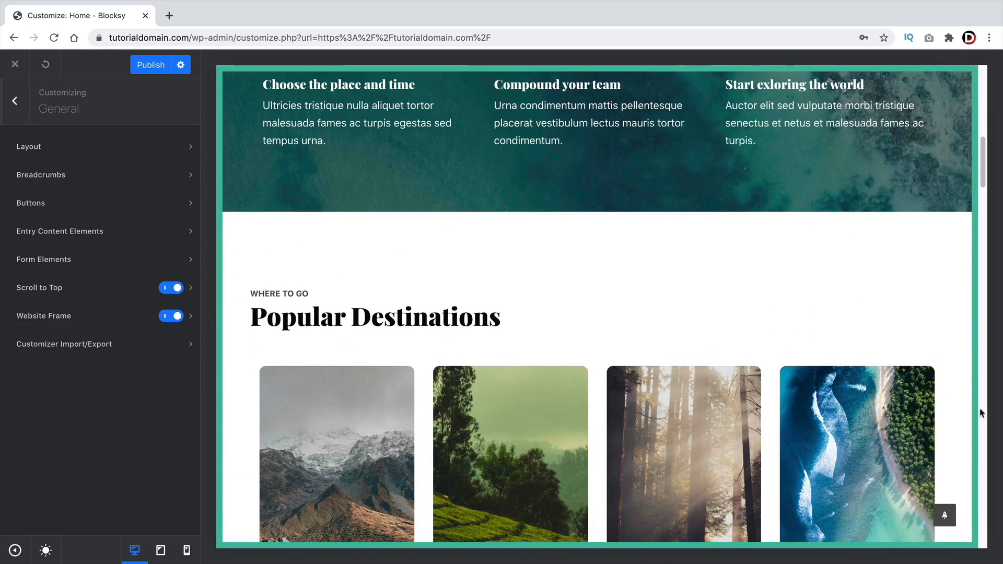
Try the black palette color #0a0500 as the website frame's color and check it in the preview
click(191, 317)
click(175, 201)
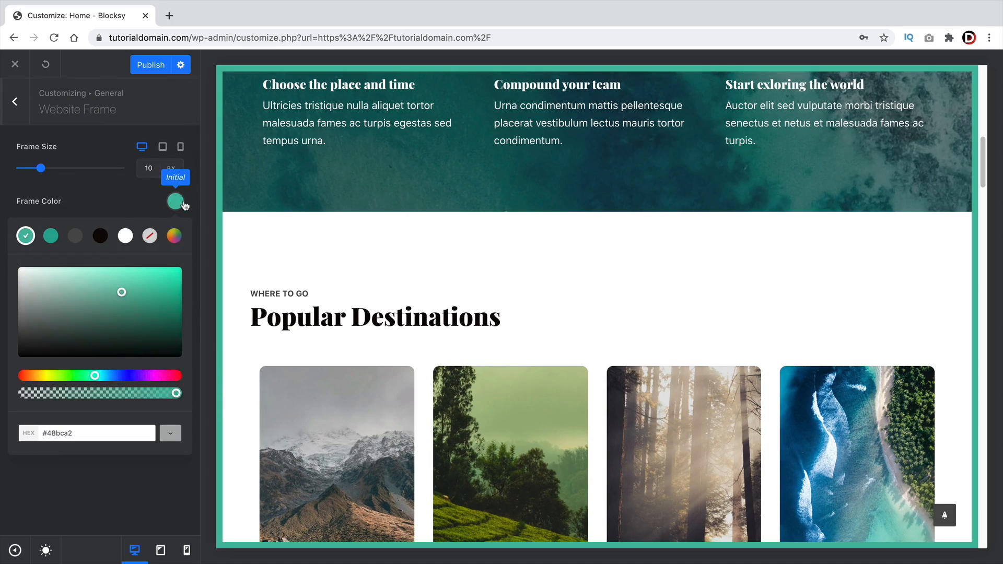
click(101, 237)
scroll(342, 324, down, 6)
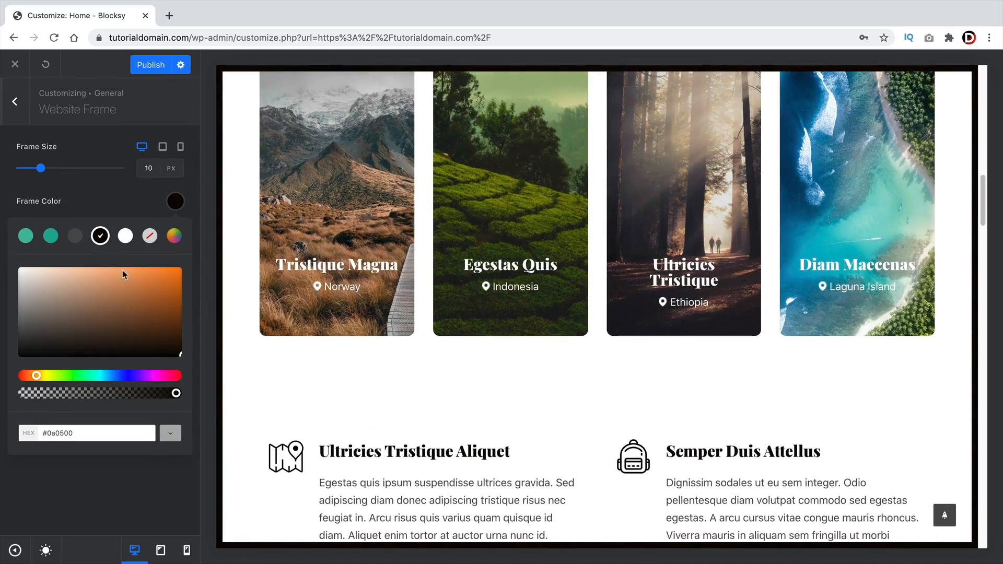
Try a custom pinkish-red frame color, #f3035b, and check it along the Home page
click(80, 376)
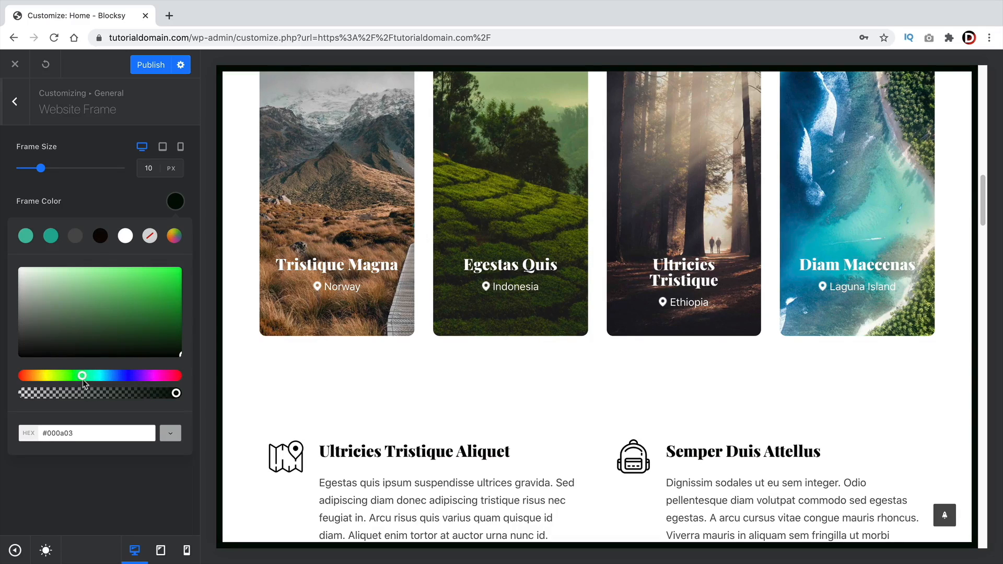
drag(83, 380, 166, 377)
drag(136, 278, 180, 275)
scroll(378, 448, up, 10)
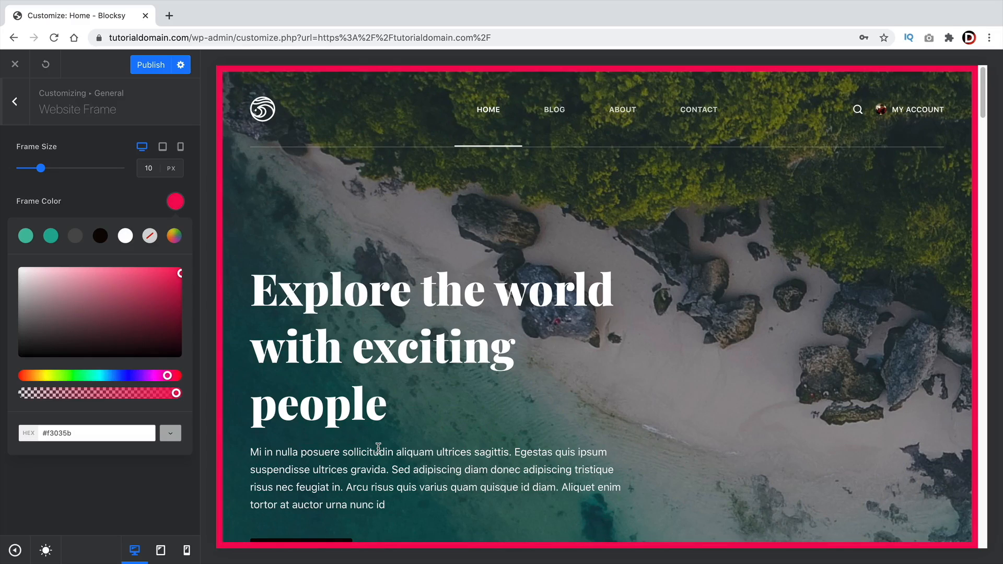
scroll(379, 448, down, 5)
scroll(378, 447, up, 5)
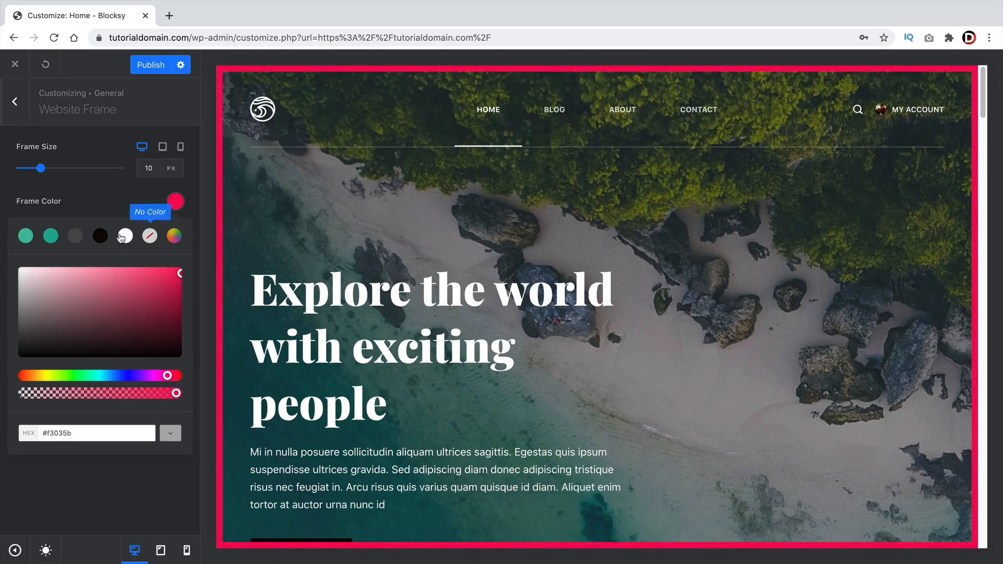
Set the frame color to the green palette color #48bca2 and publish the customizations
click(26, 236)
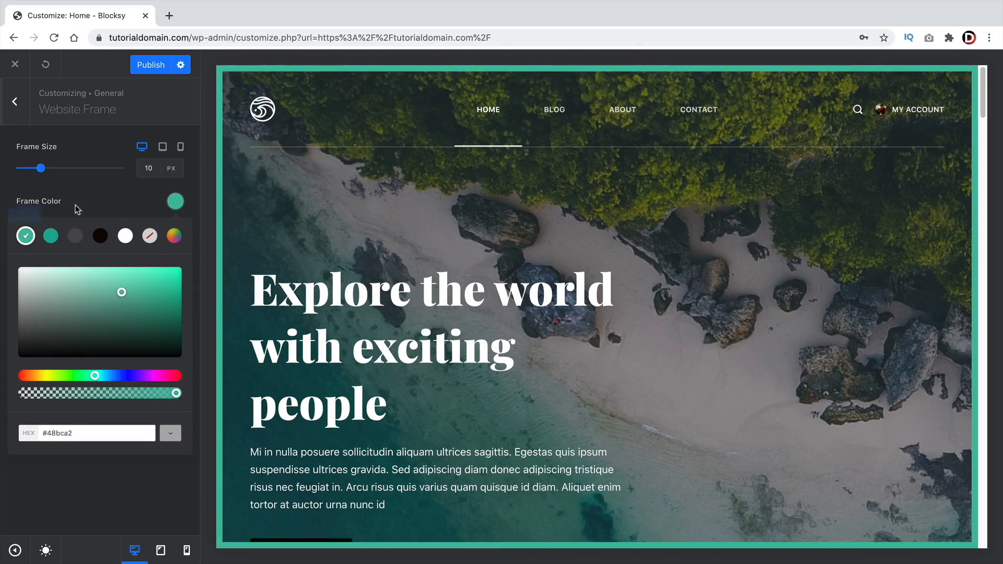
click(99, 192)
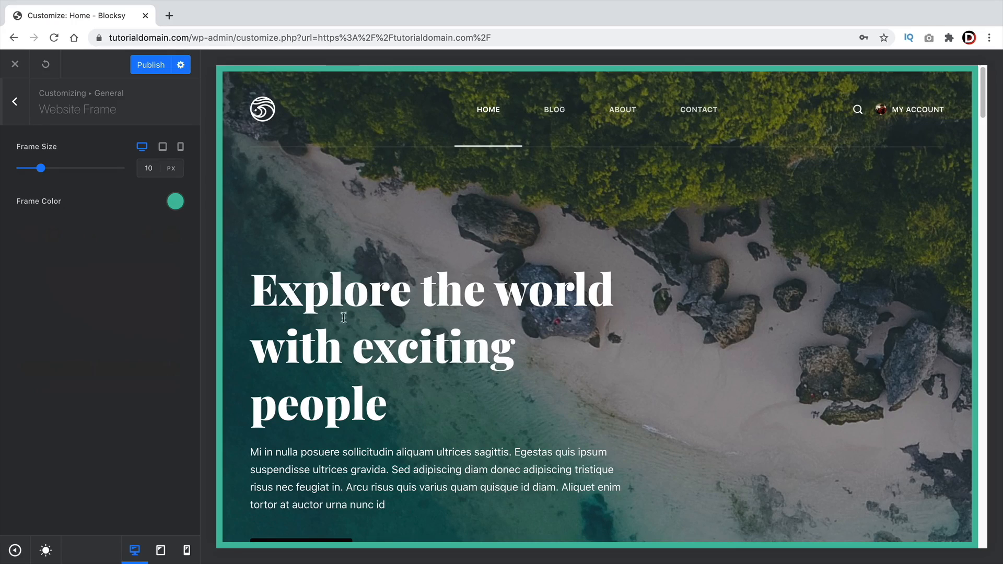
click(17, 101)
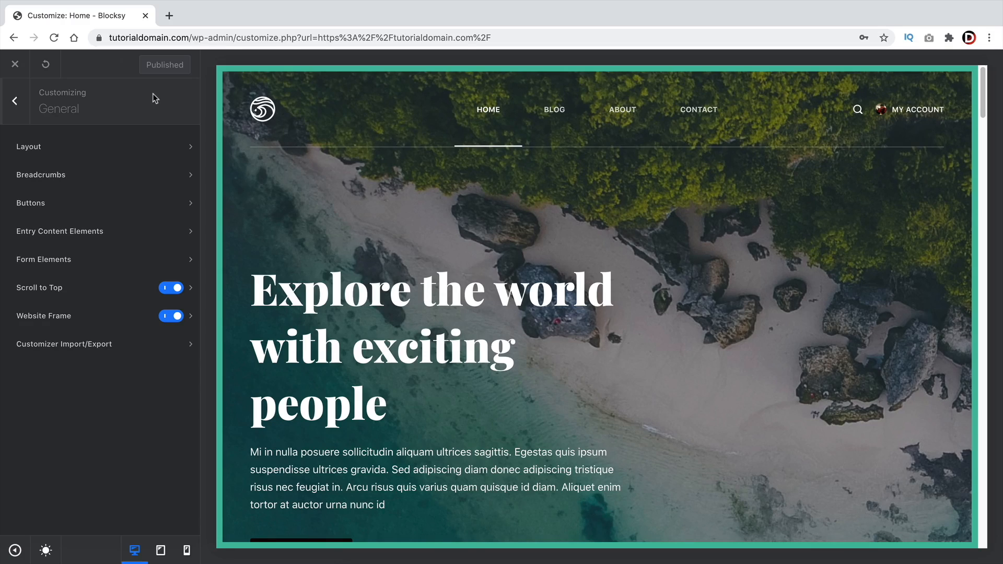
Export both the customizer settings and the widgets settings of the theme to a file
click(190, 349)
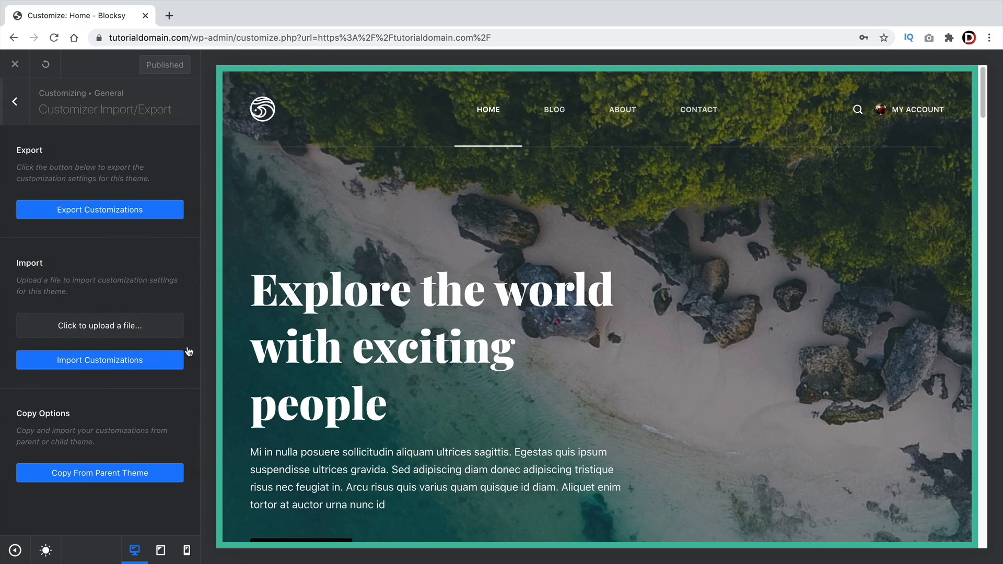
click(121, 212)
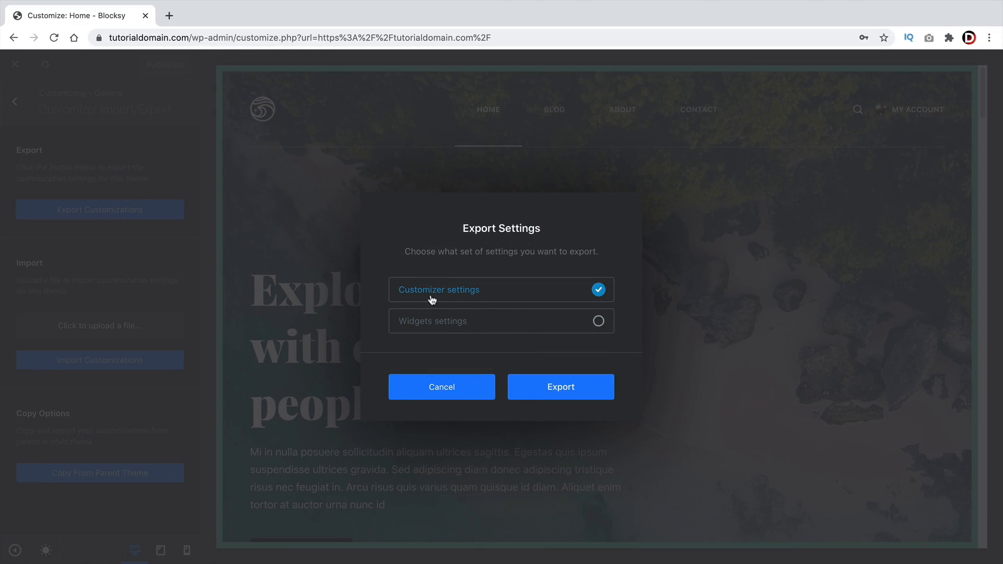
click(458, 323)
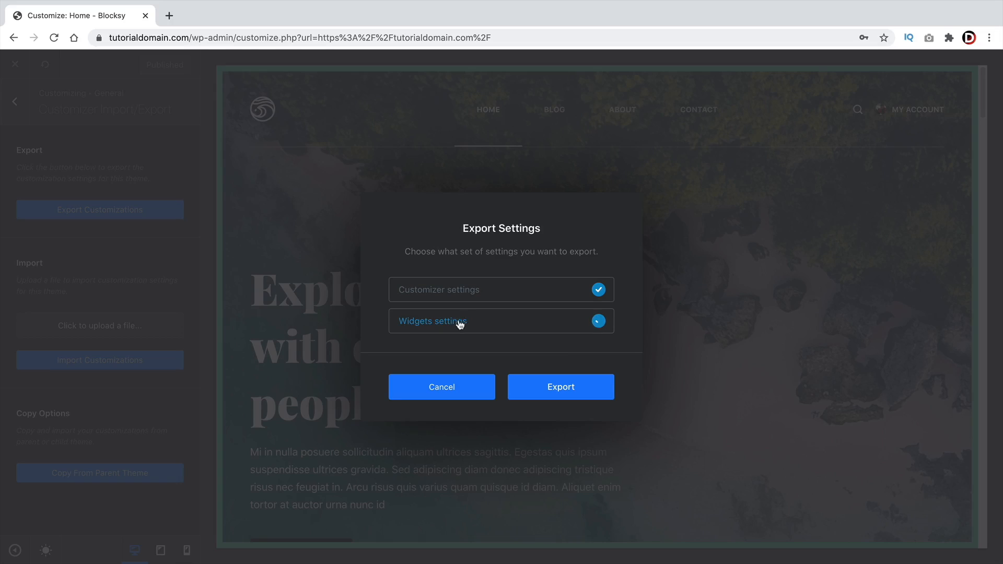
click(573, 392)
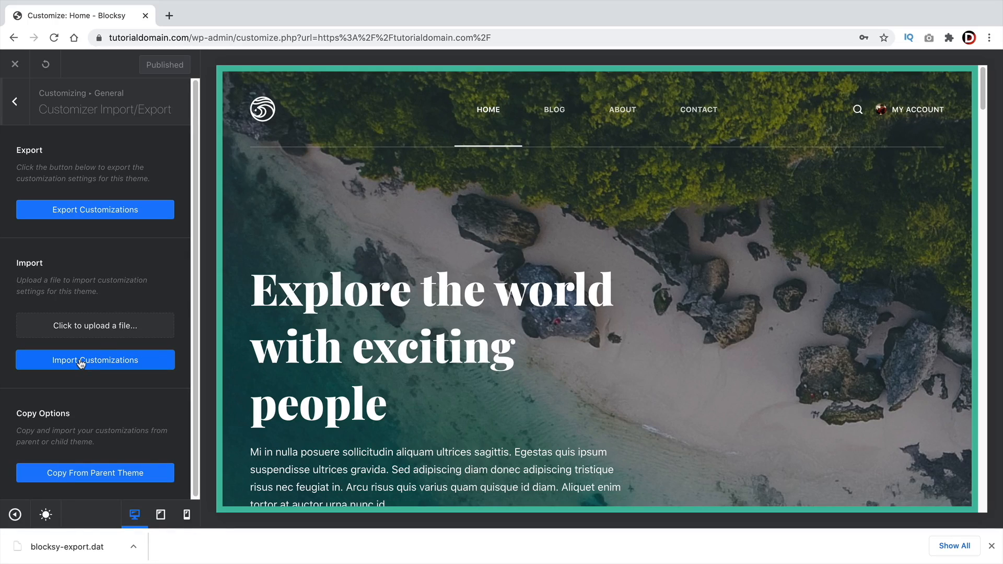
Browse the Desktop for a customizations file to import, cancel the selection and leave the Import/Export settings
click(102, 327)
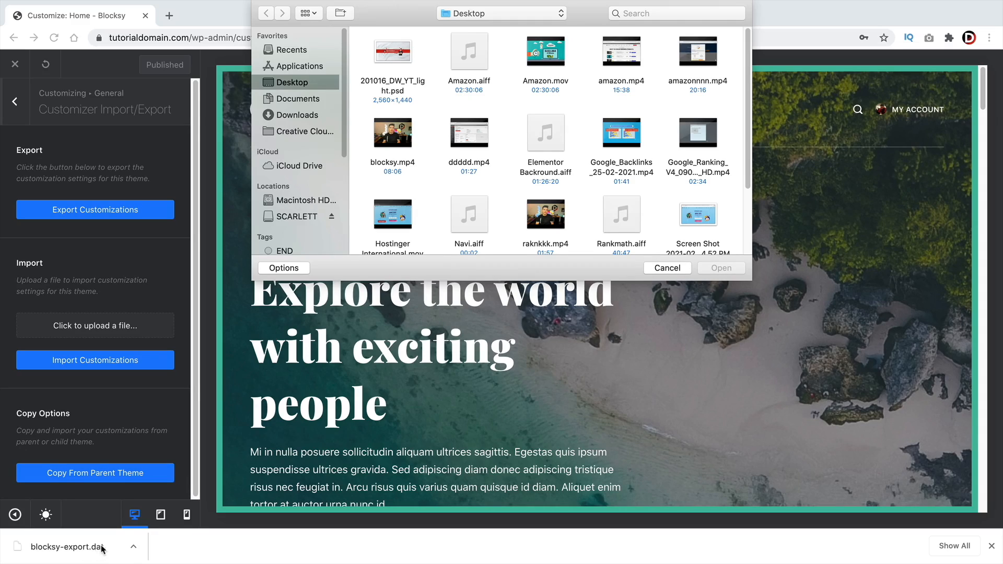
click(667, 268)
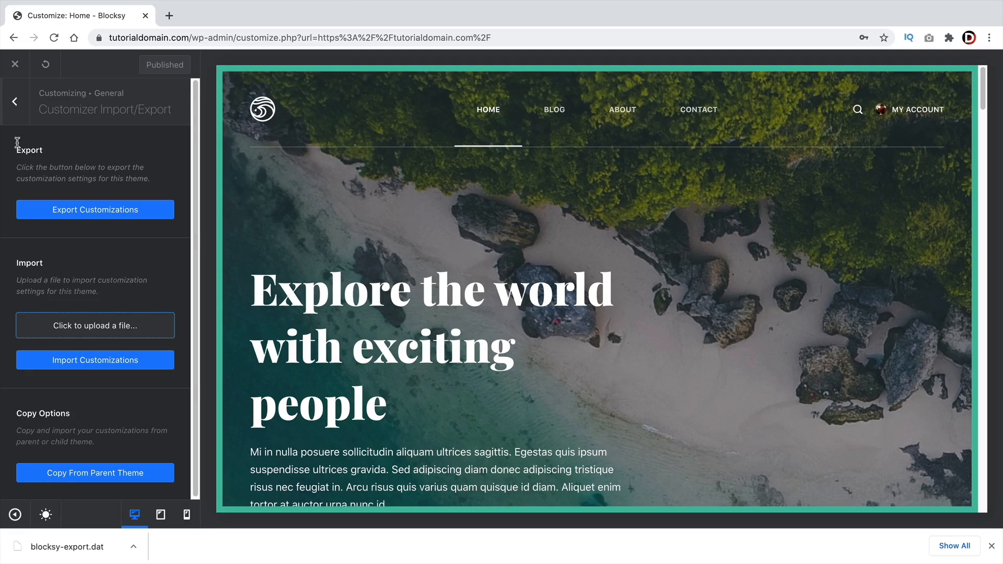
click(14, 102)
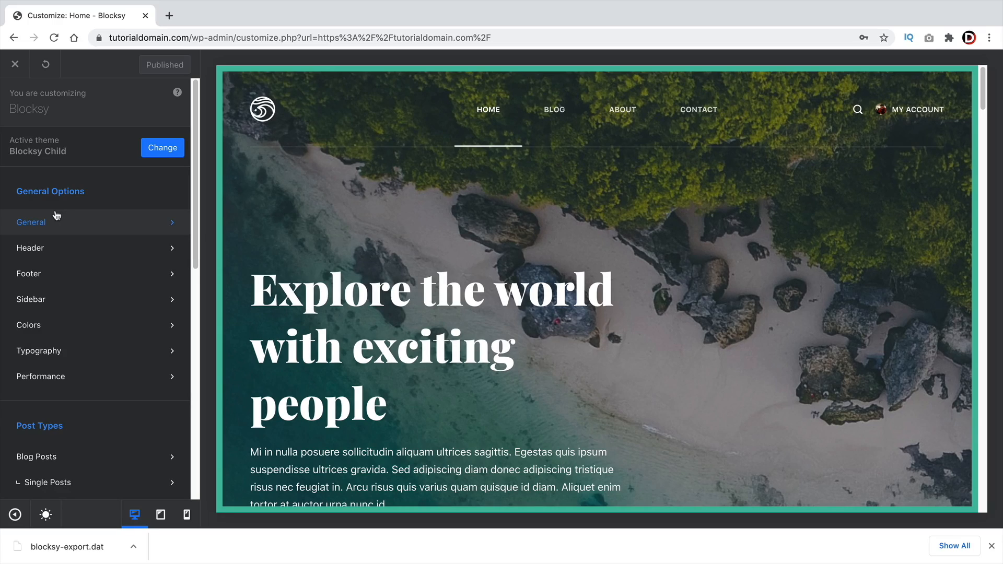
Open the Header builder and place Socials at the right end of the top row and Menu 2 at the right end of the bottom row
click(38, 252)
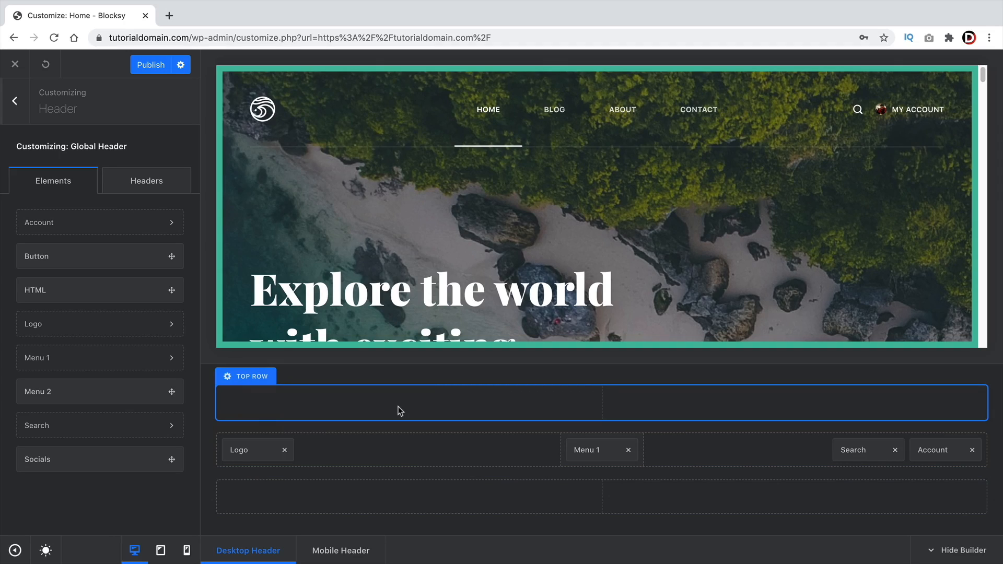
drag(114, 466, 944, 409)
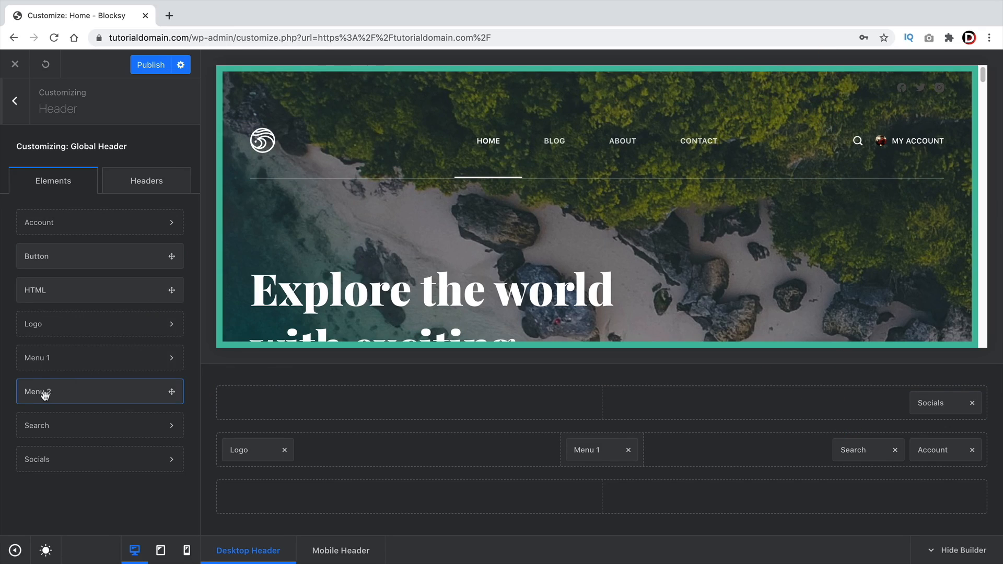
drag(43, 396, 914, 499)
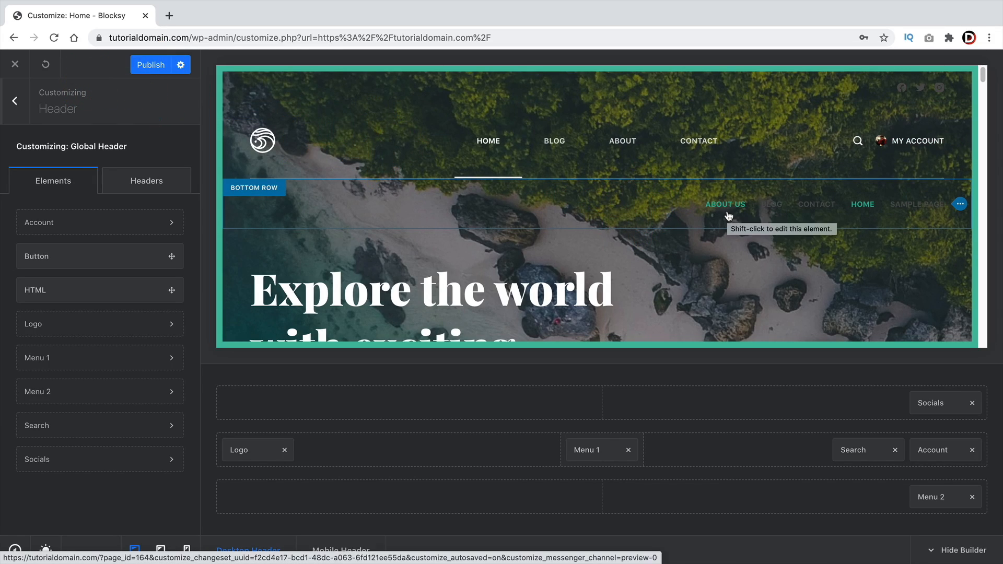
Open the top row's Socials element and add Pinterest to its social networks
double_click(929, 405)
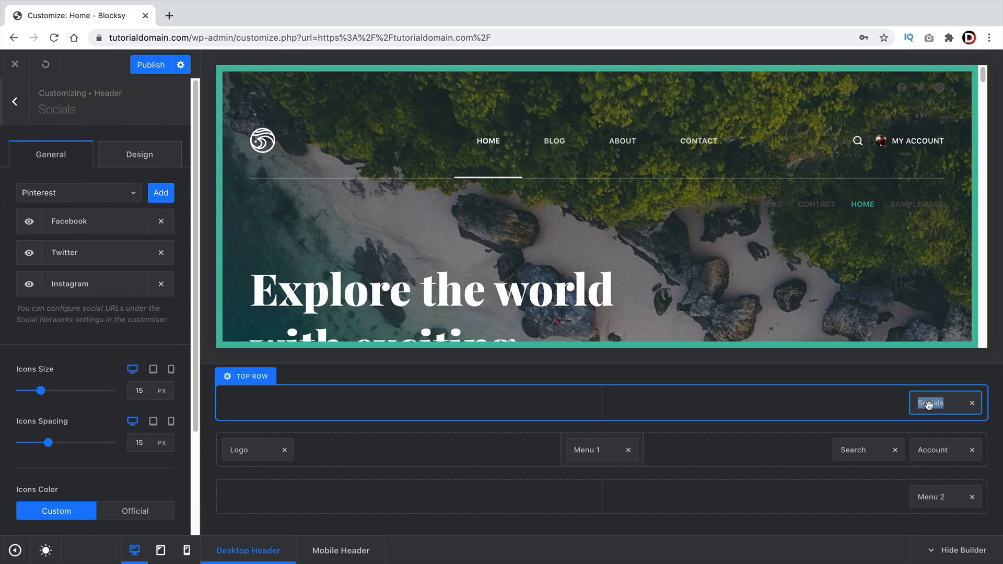
click(929, 405)
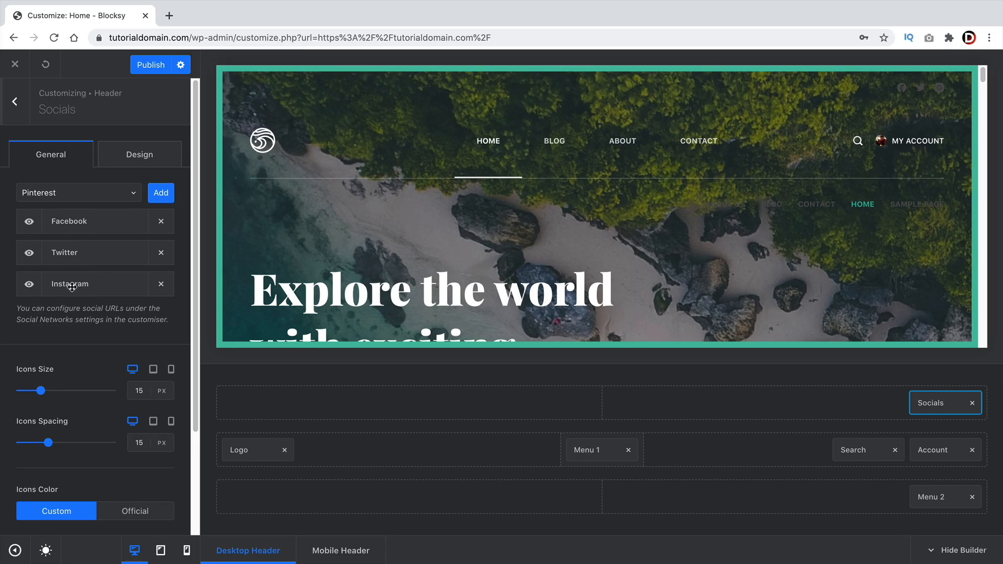
click(160, 194)
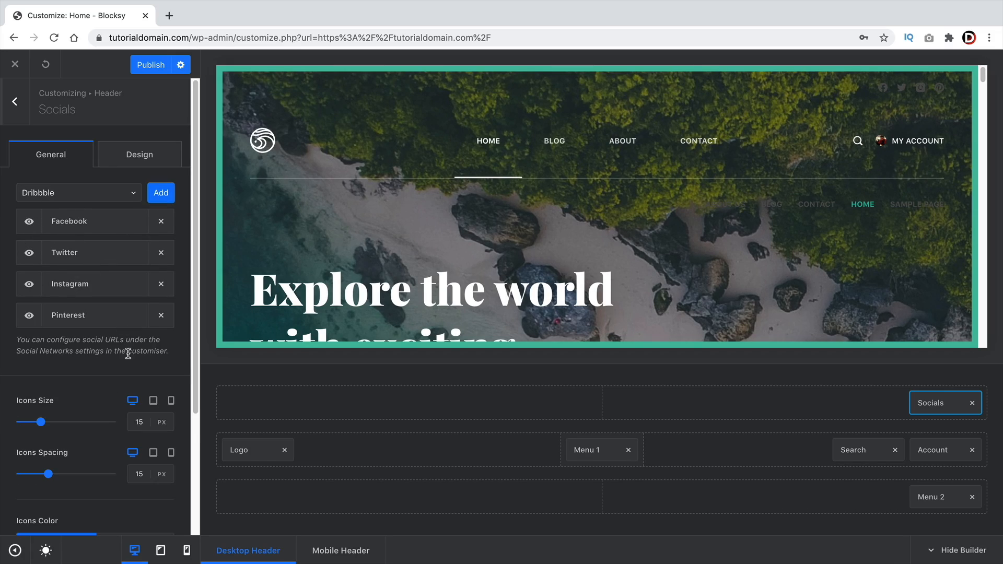
Review the social networks available to add and the Socials element's icon size, spacing, color, shape and label visibility options
click(90, 191)
scroll(87, 284, down, 5)
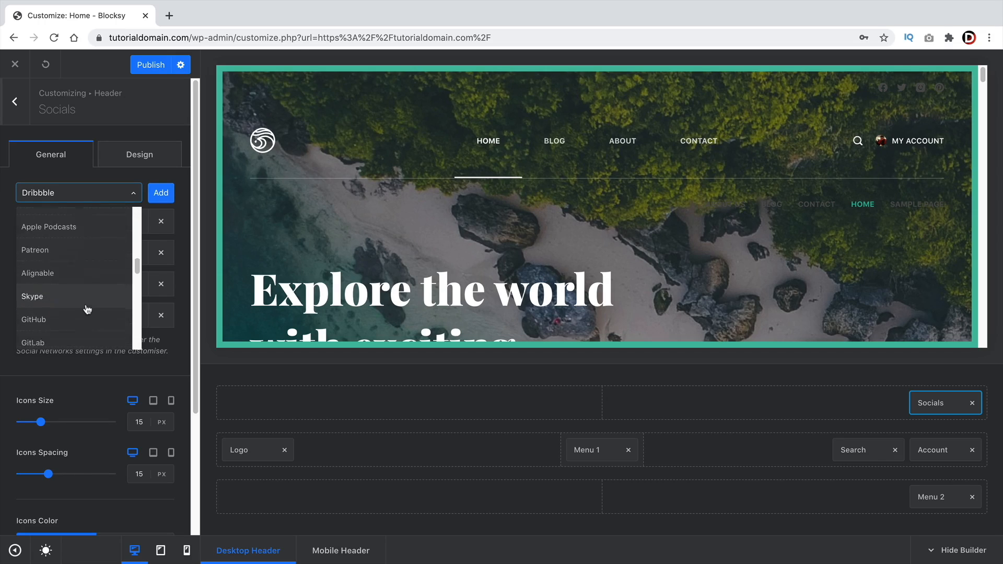
click(162, 360)
scroll(93, 360, down, 3)
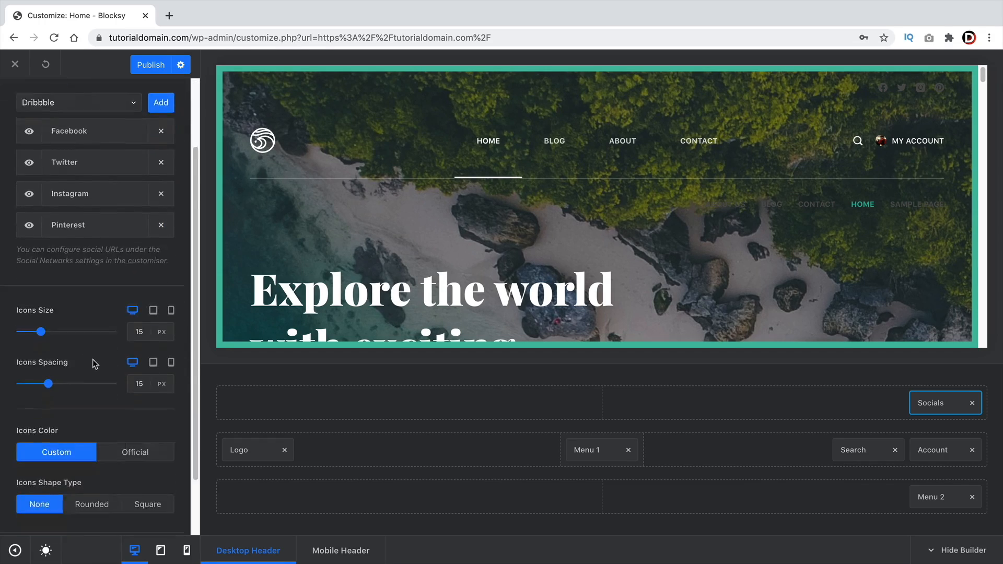
scroll(93, 360, down, 2)
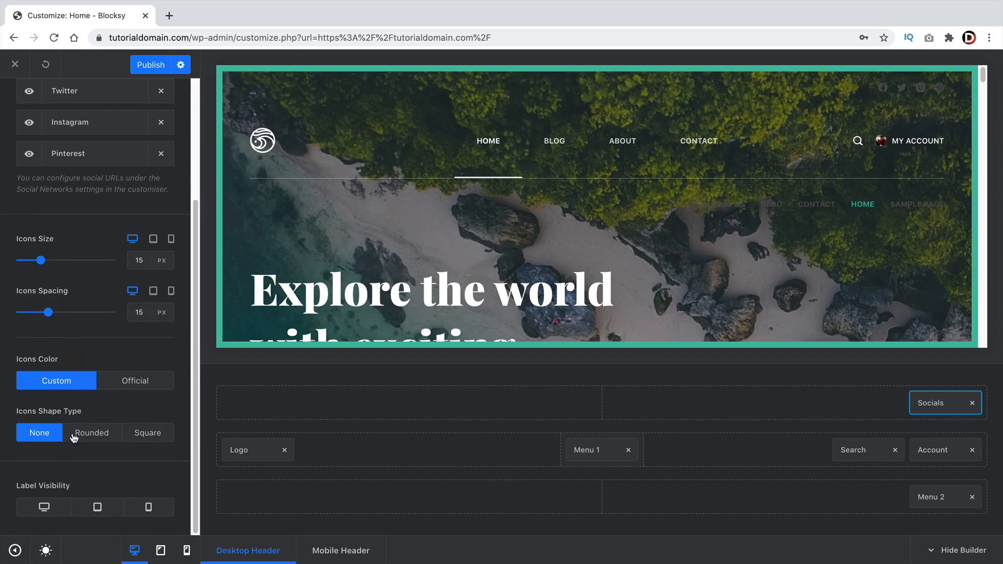
scroll(86, 377, up, 5)
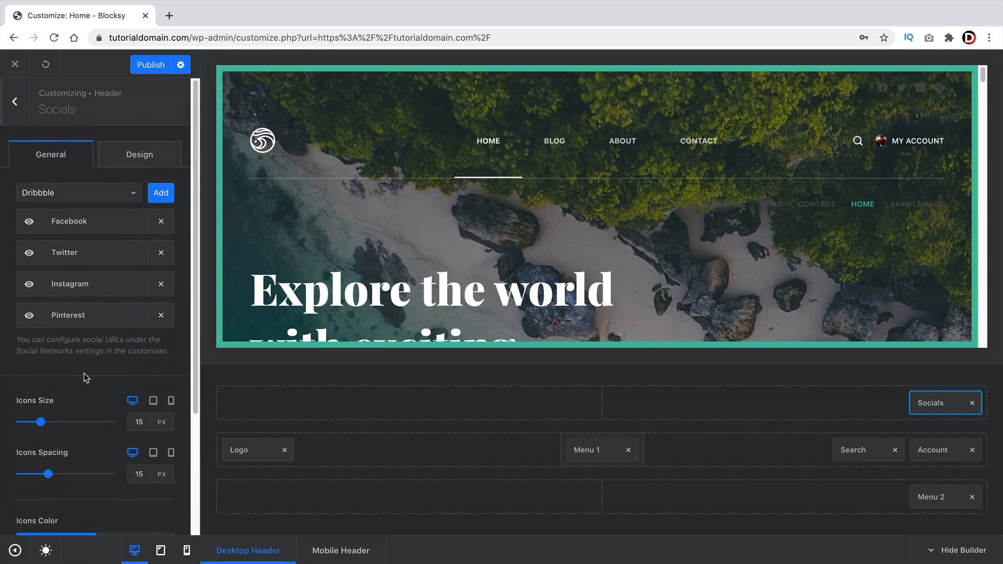
In the Socials design options, set the initial icon color of the transparent state to the black palette color, Color 4
click(136, 160)
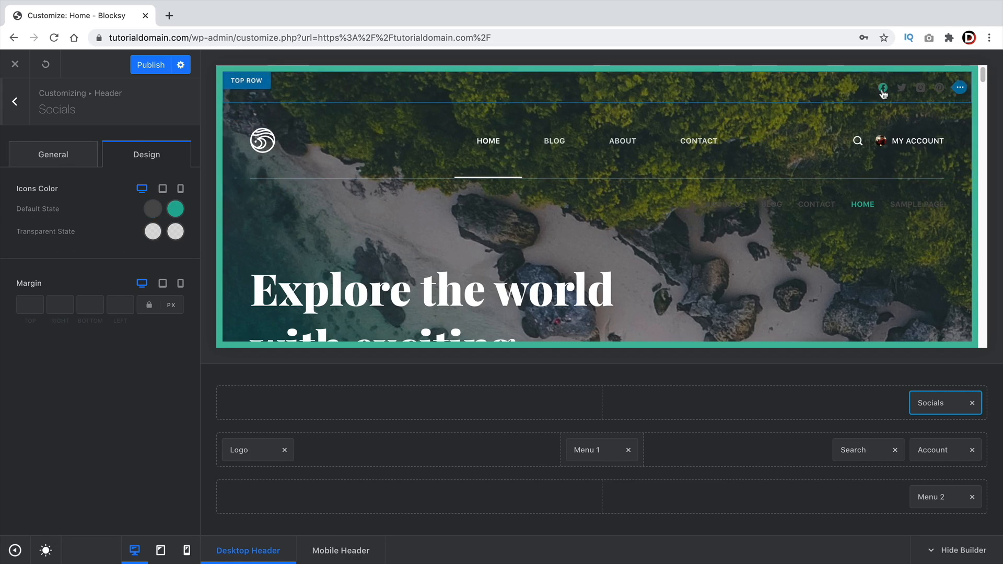
click(153, 232)
click(100, 267)
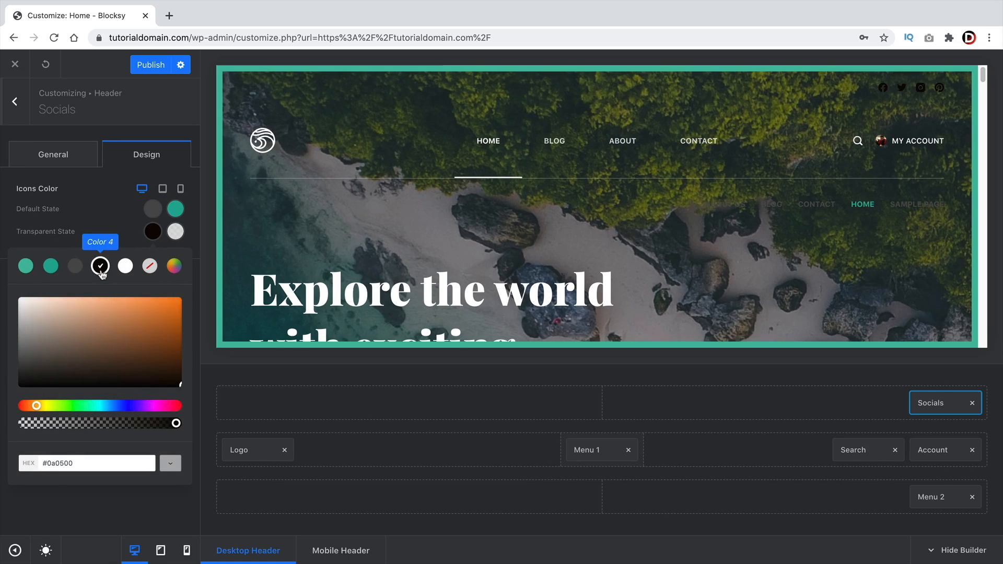
click(127, 218)
scroll(403, 257, down, 1)
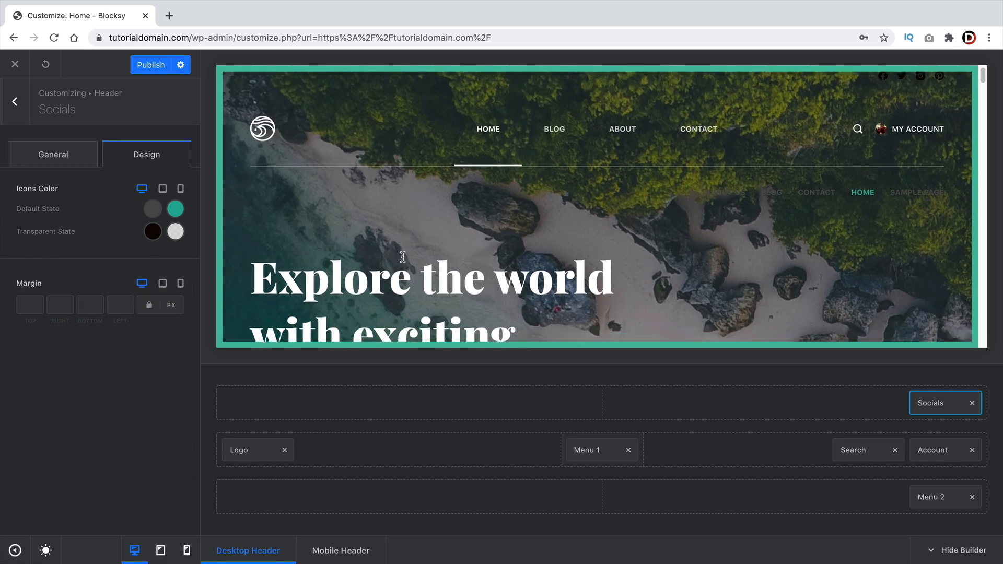
scroll(403, 258, down, 3)
scroll(656, 224, up, 4)
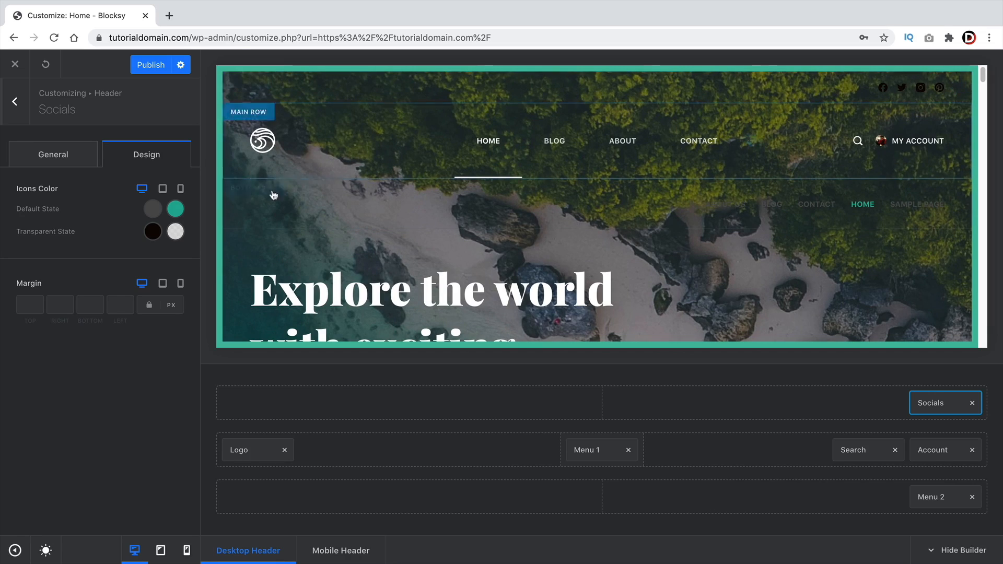
Set the Socials icons' hover color in the transparent state to white and return to the element's general options
click(175, 232)
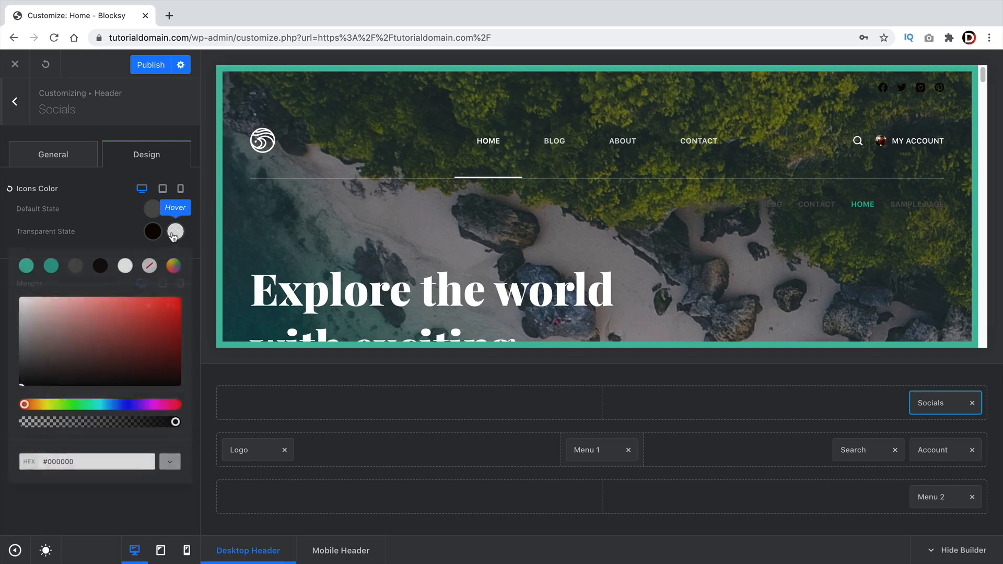
click(124, 266)
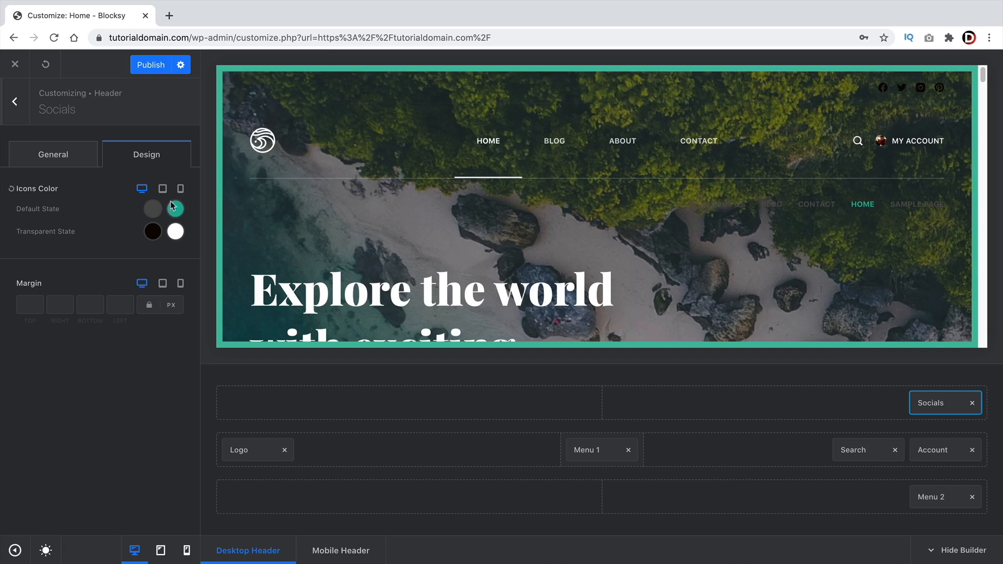
click(64, 155)
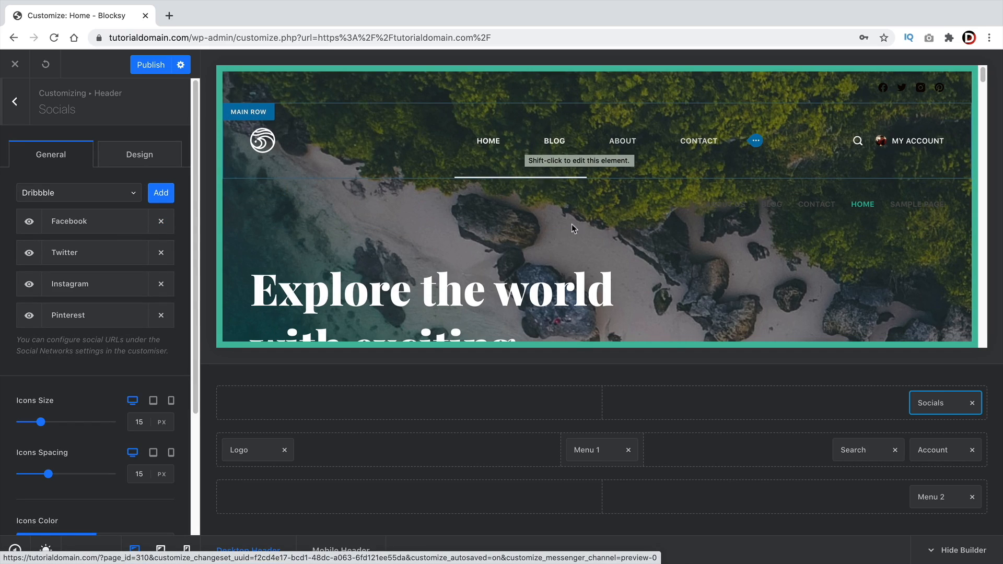
Open the Menu 1 element, try the Type 3 top-level style and choose Type 4
click(603, 456)
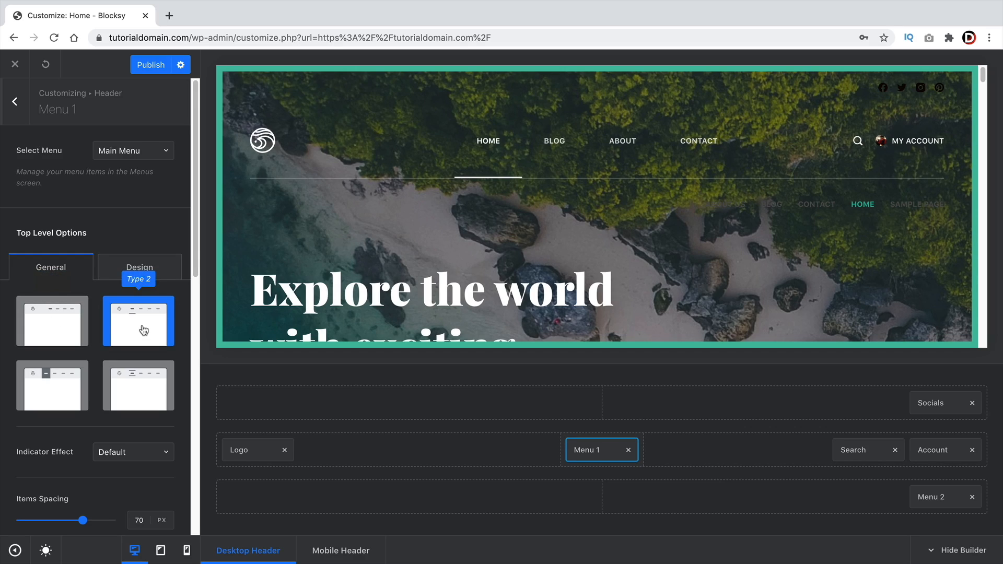
click(55, 384)
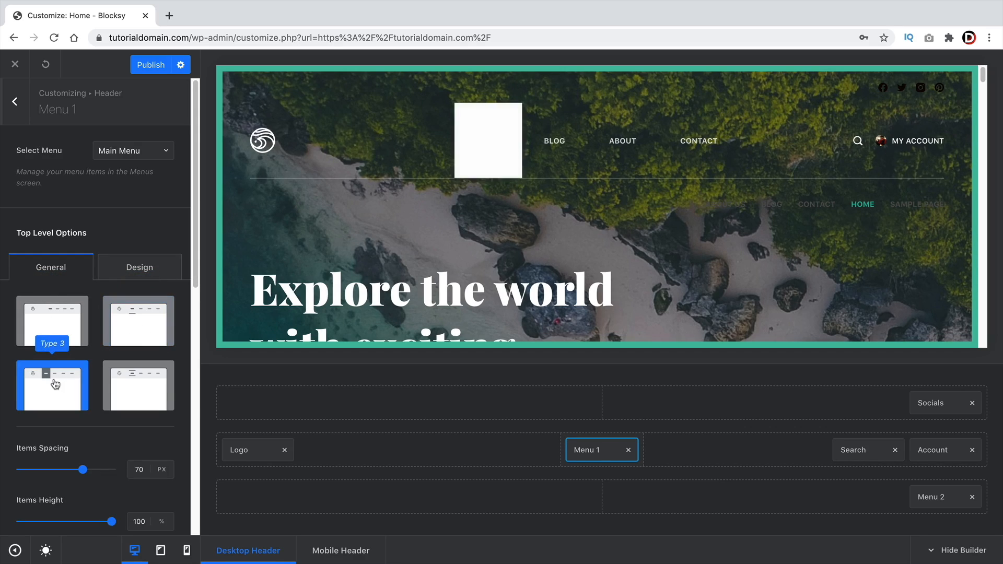
click(143, 386)
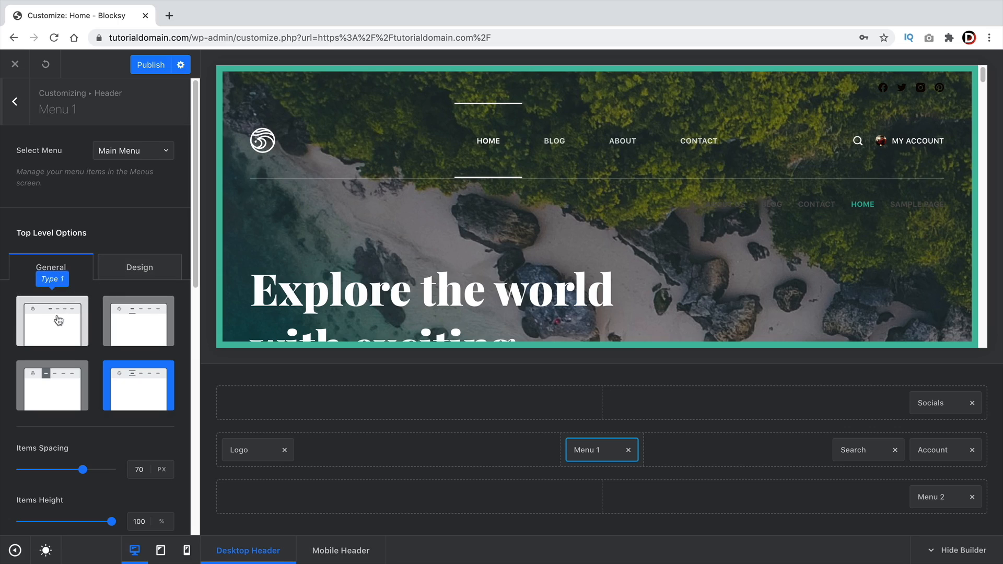
Set Menu 1's top-level items spacing to 100 px and items height to 91%, and enable Stretch Menu
scroll(78, 397, down, 3)
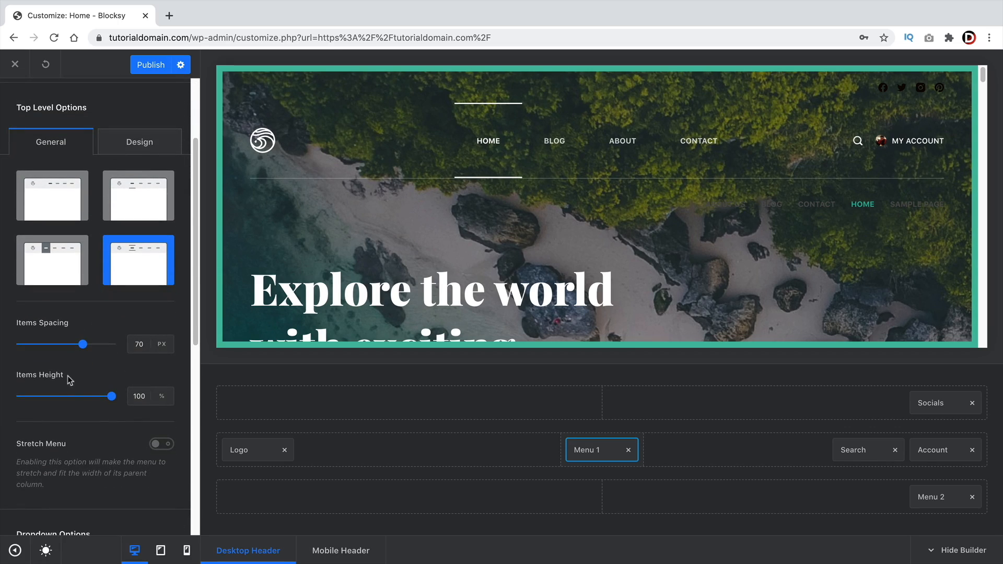
drag(78, 345, 96, 345)
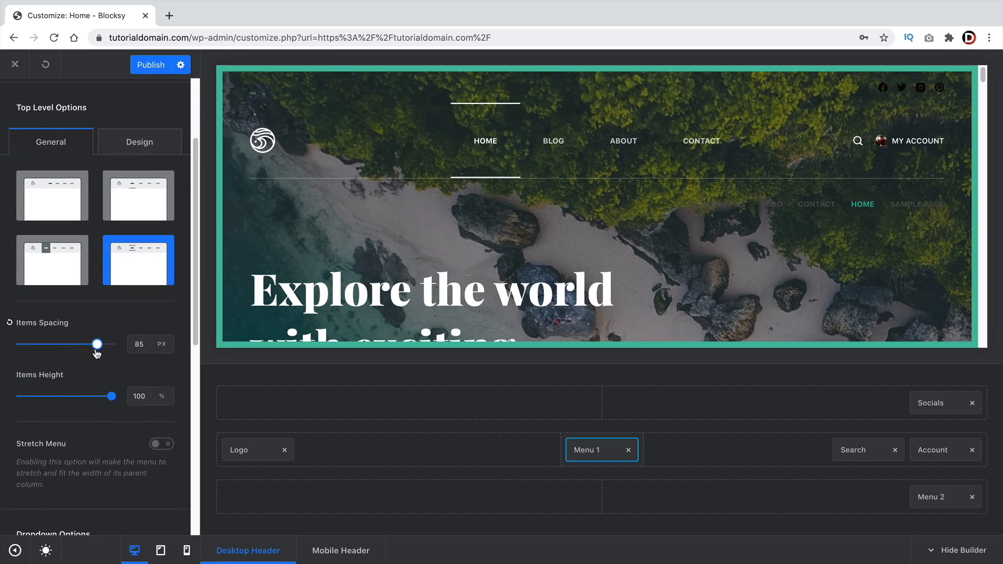
mouse_move(109, 396)
mouse_down()
mouse_move(79, 397)
mouse_move(101, 397)
mouse_up()
scroll(141, 262, up, 3)
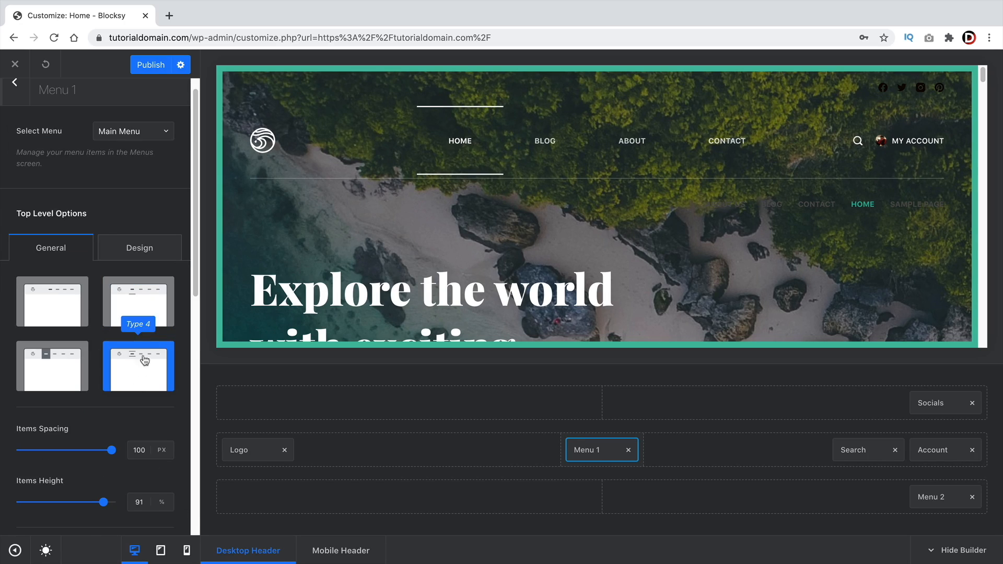
Check which menus can be assigned to Menu 1, keeping Main Menu, and review its general dropdown options
click(132, 134)
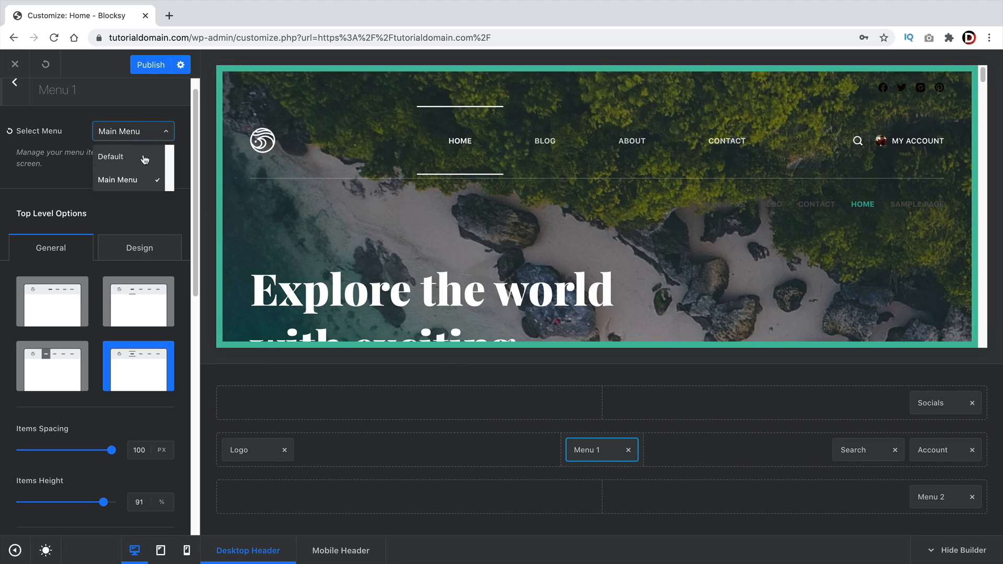
click(87, 178)
scroll(108, 313, down, 1)
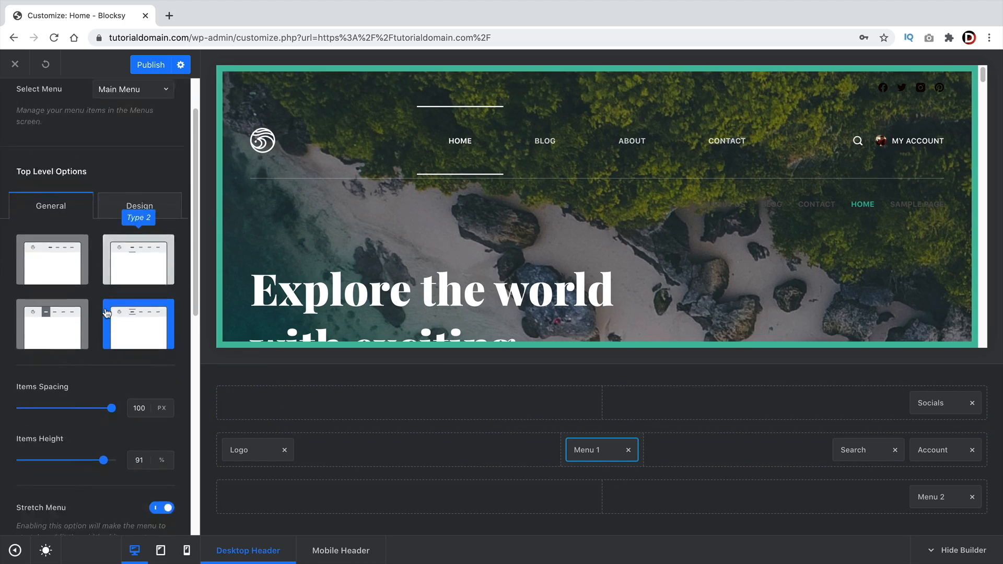
scroll(107, 312, down, 7)
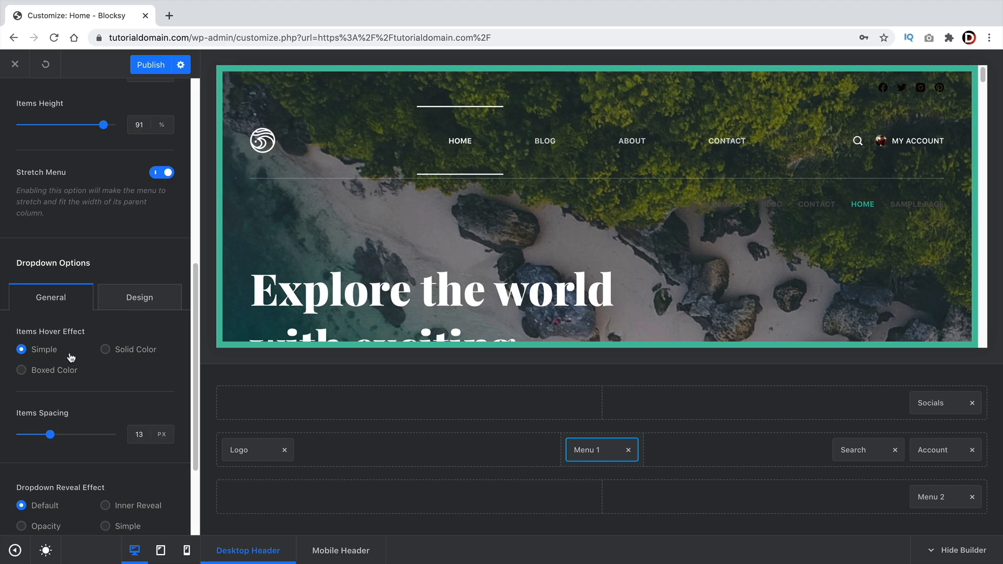
scroll(71, 358, down, 3)
scroll(114, 429, up, 10)
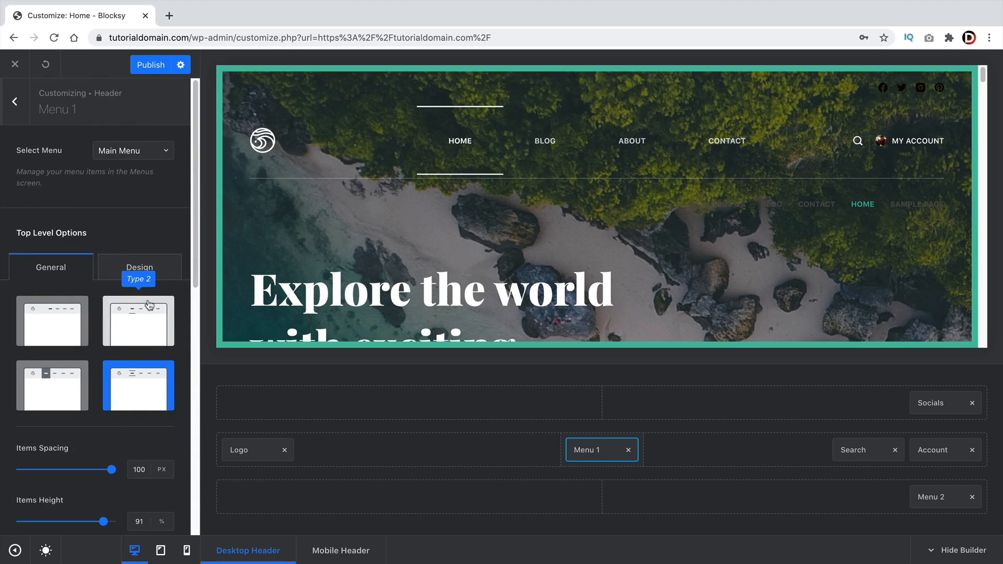
In Menu 1's top-level design options, try #140101 as the transparent-state hover font color, and settle on #f3e9e9
click(145, 269)
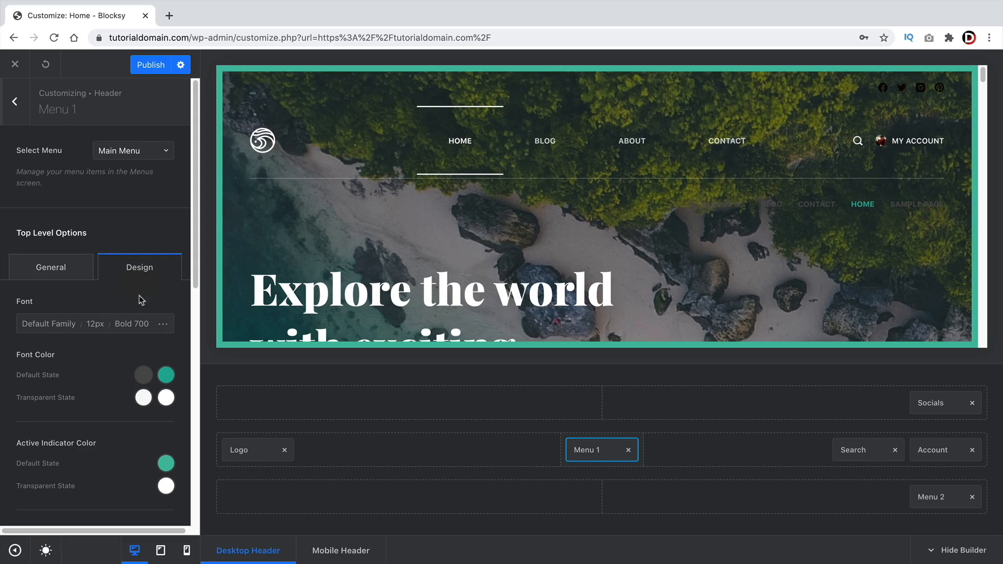
scroll(125, 313, down, 2)
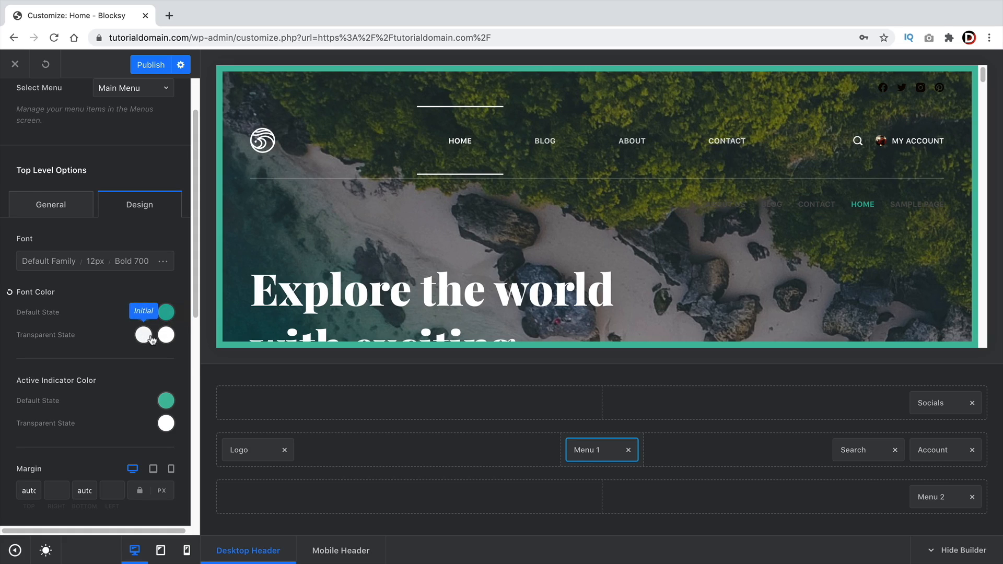
click(166, 339)
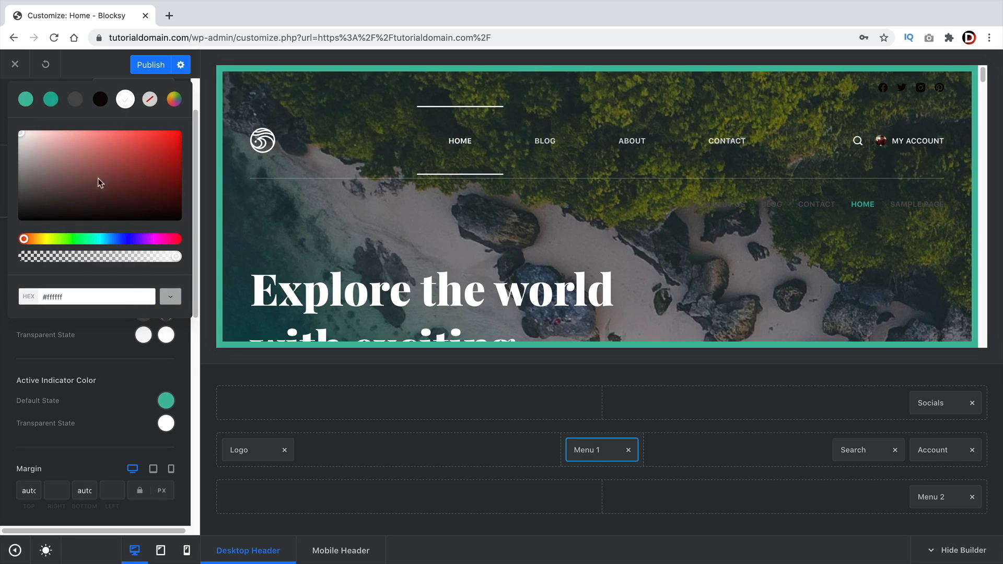
click(100, 180)
click(175, 215)
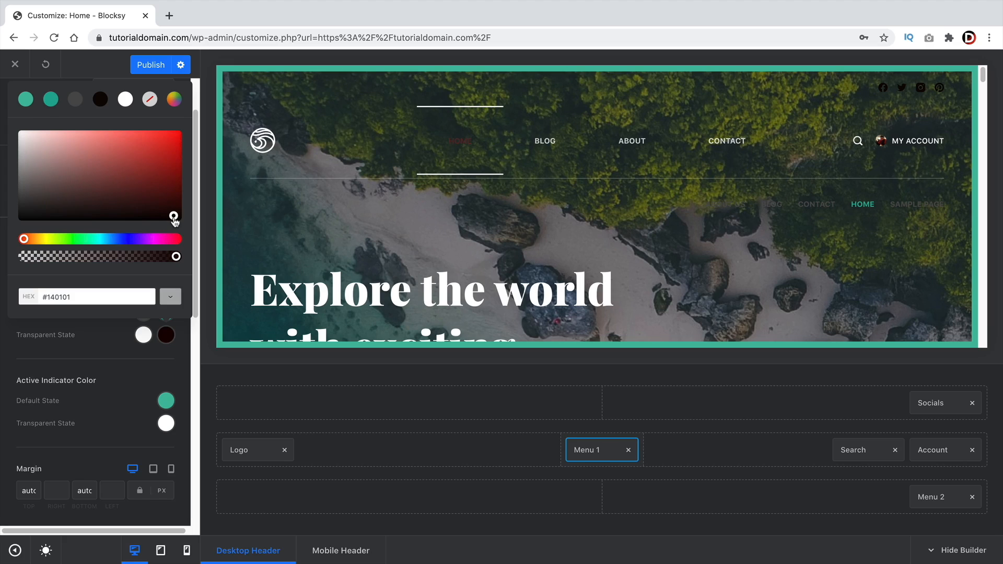
click(163, 362)
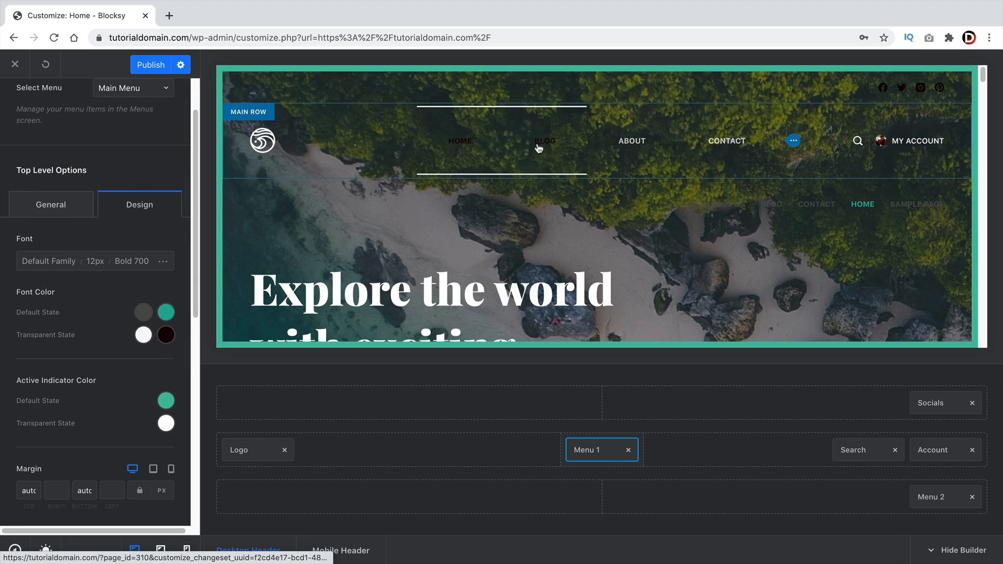
click(166, 335)
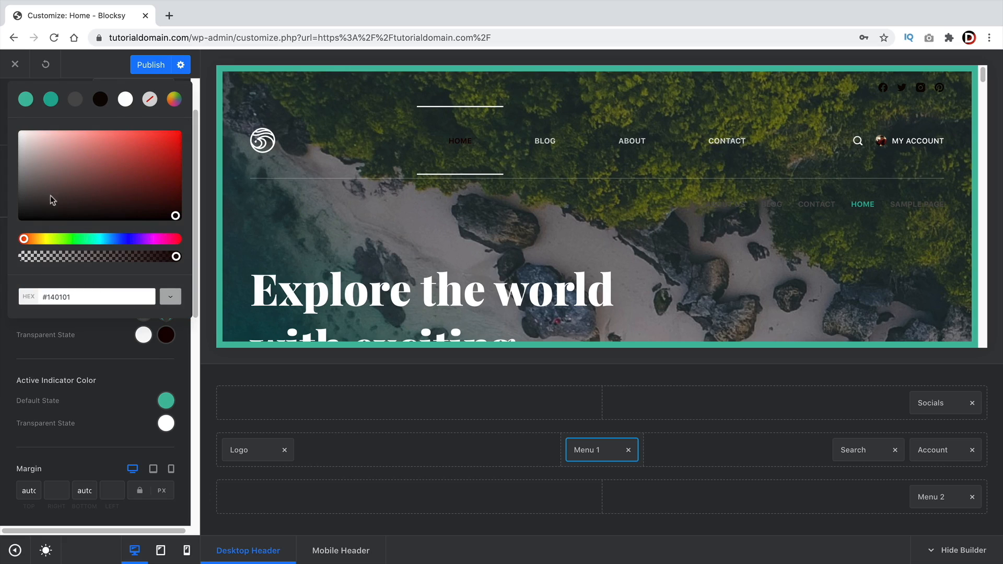
click(27, 138)
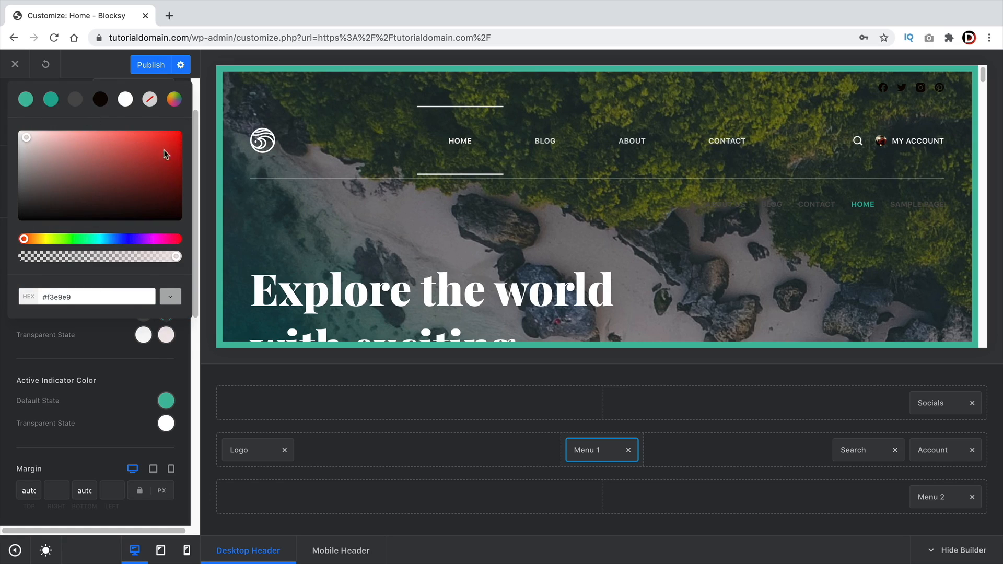
click(112, 343)
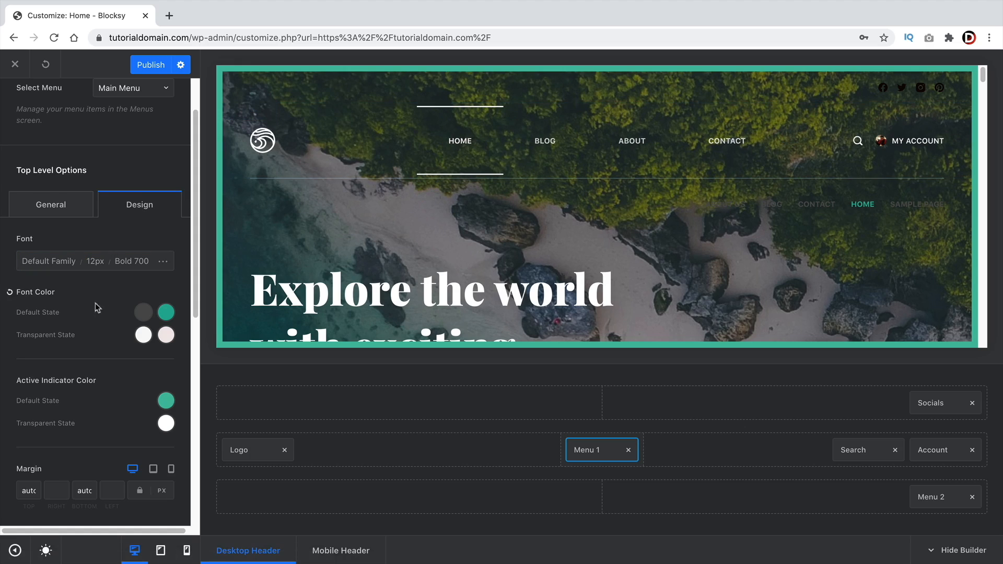
Examine Menu 1's indicator color, margin and dropdown settings, and return to the Header elements list
scroll(96, 317, down, 5)
scroll(95, 314, down, 1)
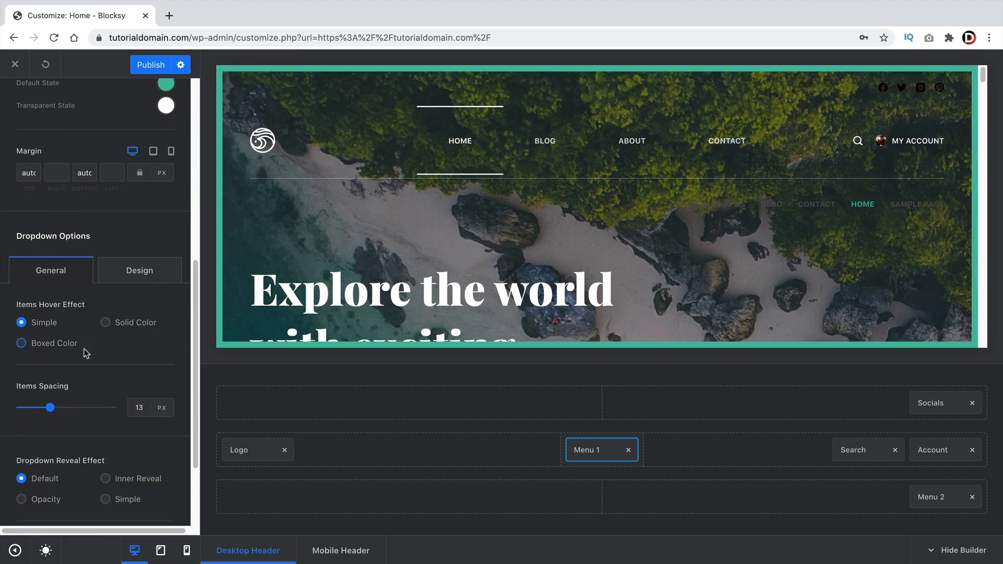
scroll(98, 327, up, 6)
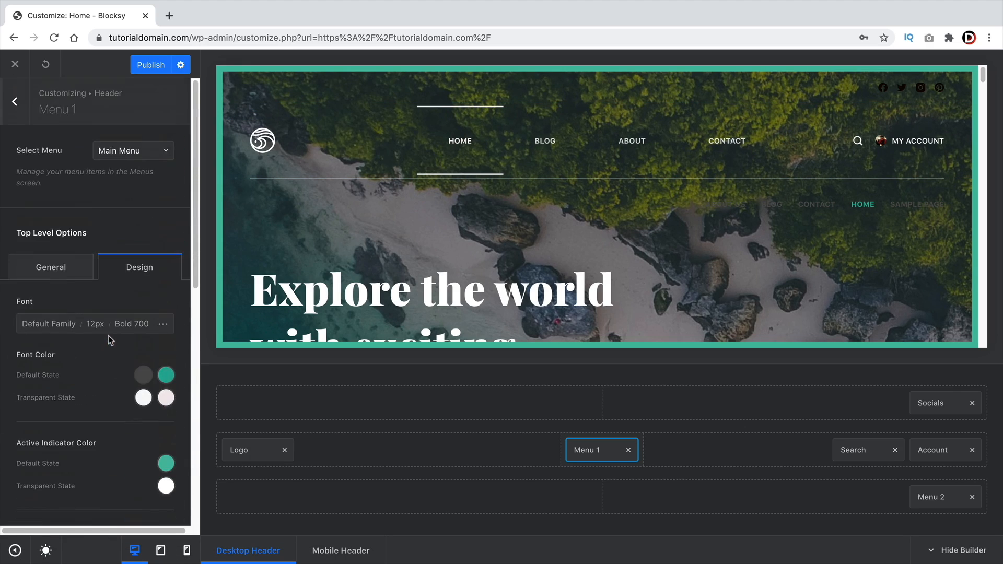
scroll(112, 360, down, 1)
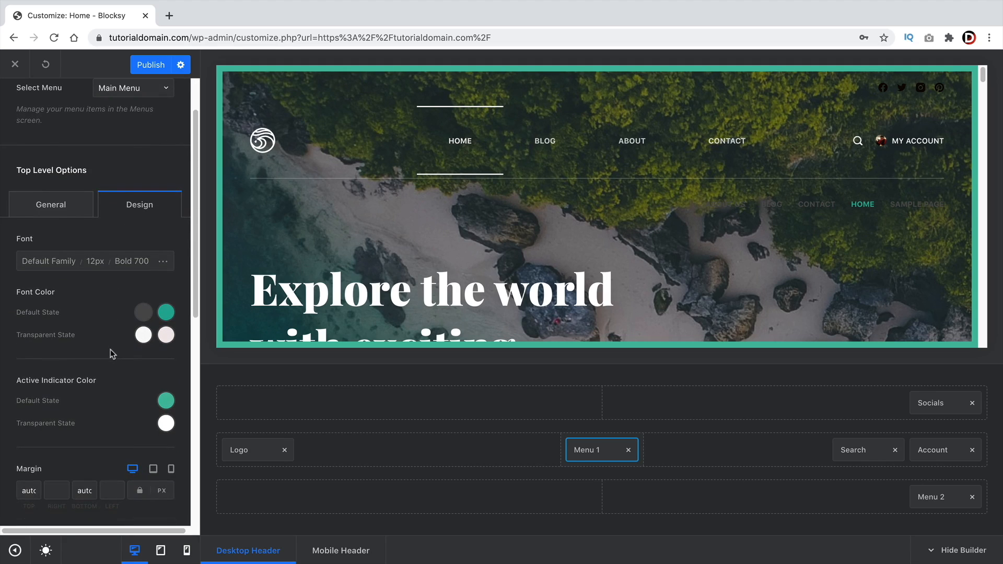
scroll(110, 350, down, 5)
scroll(91, 343, down, 1)
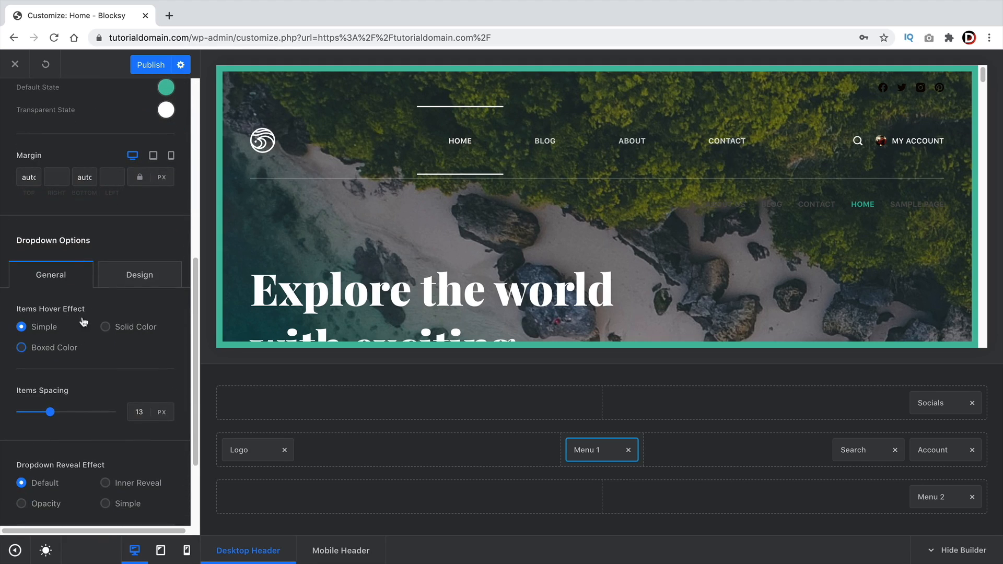
drag(102, 241, 15, 242)
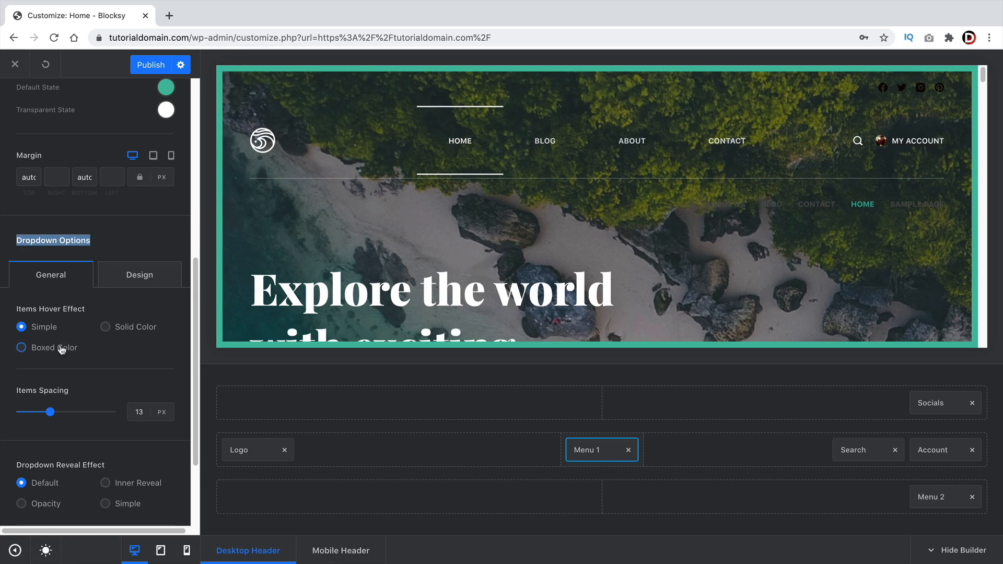
scroll(71, 339, down, 3)
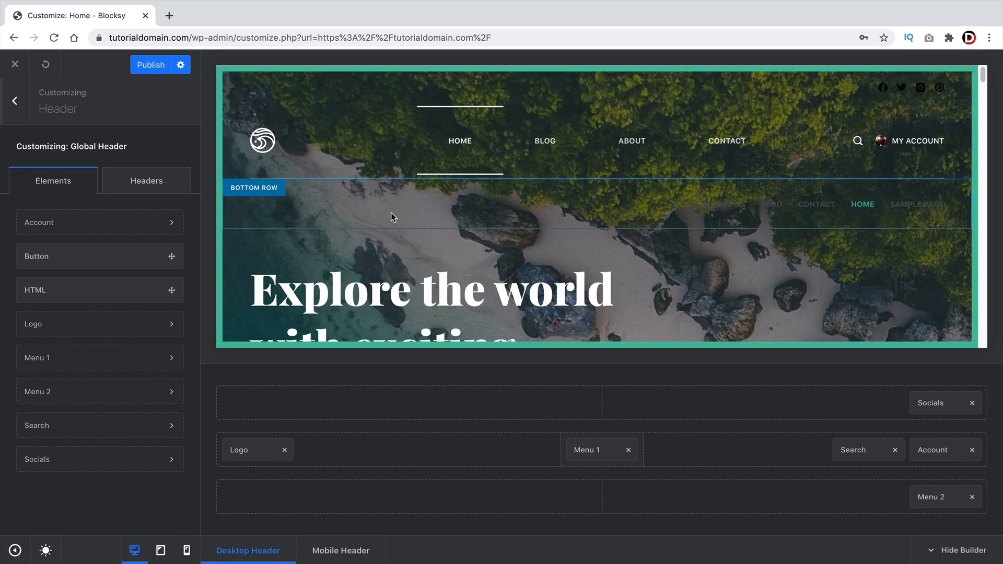
Disable Transparent Functionality for the Global Header and return to the main customizer options
click(149, 183)
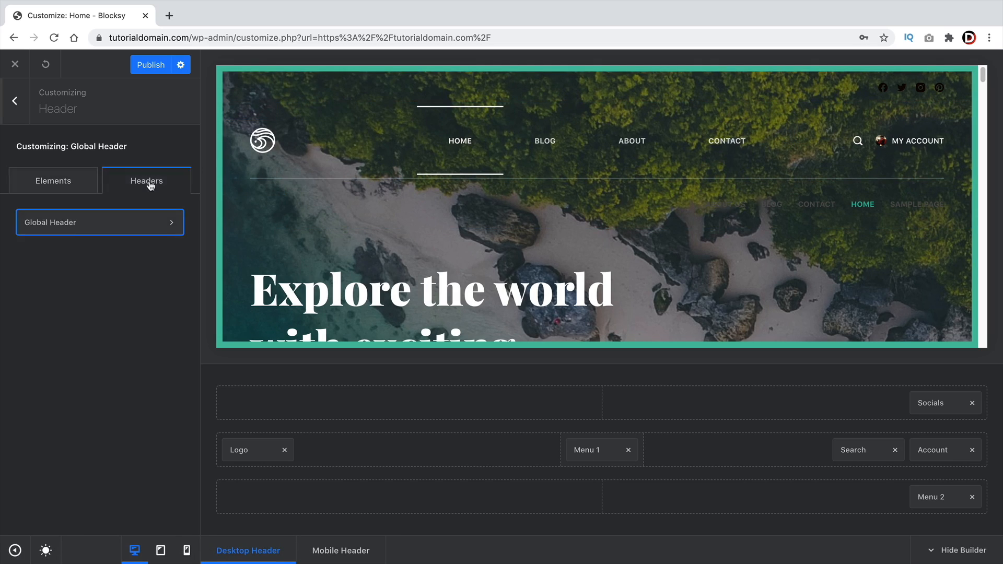
click(169, 225)
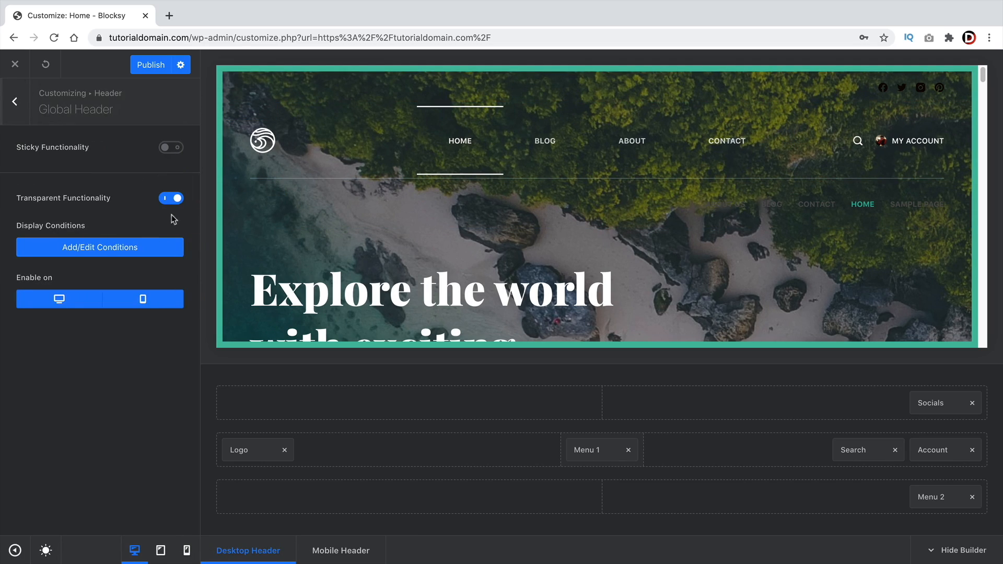
click(171, 198)
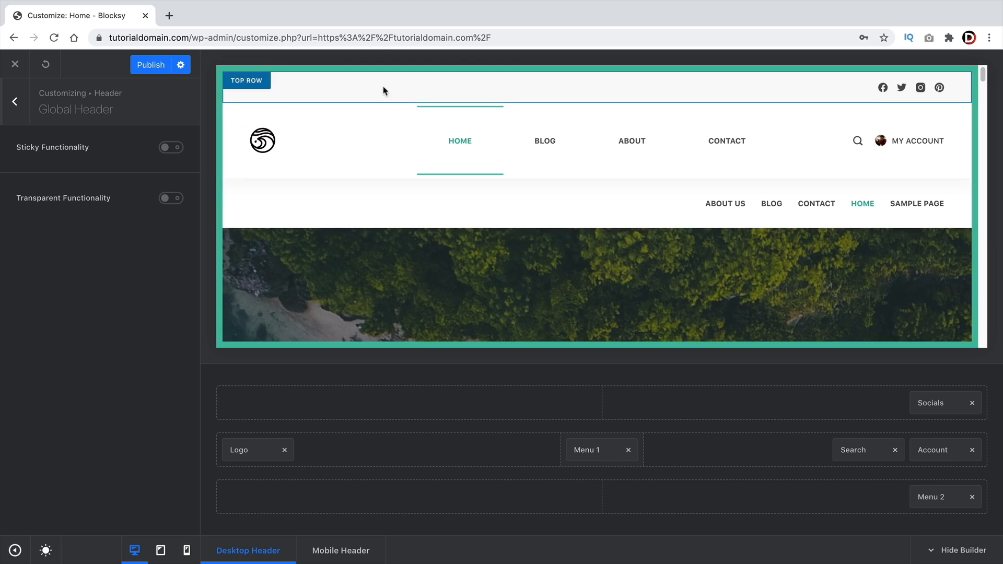
click(15, 111)
click(15, 111)
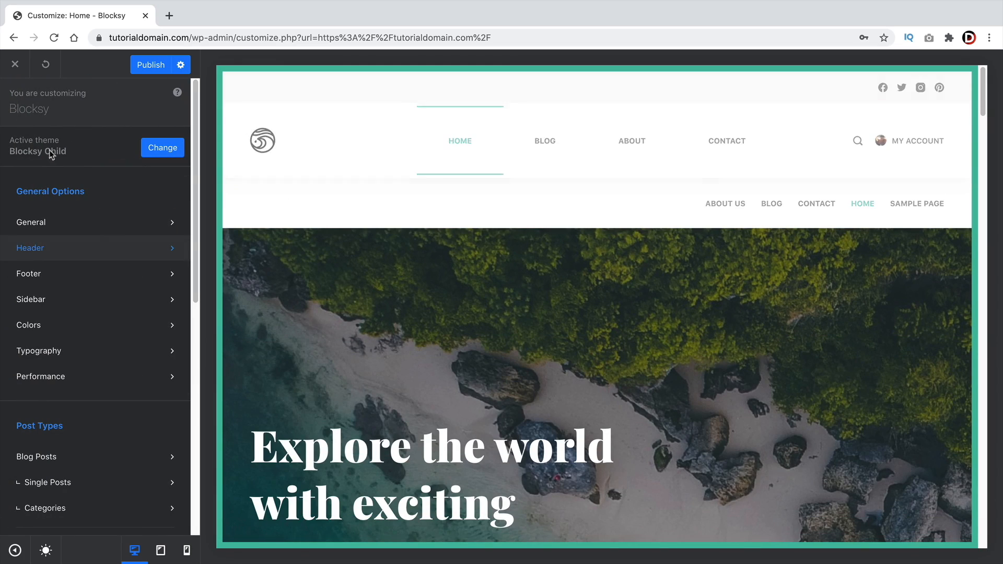
In the Header's Top Row settings, try the Full Width container and switch it back to Default
click(97, 248)
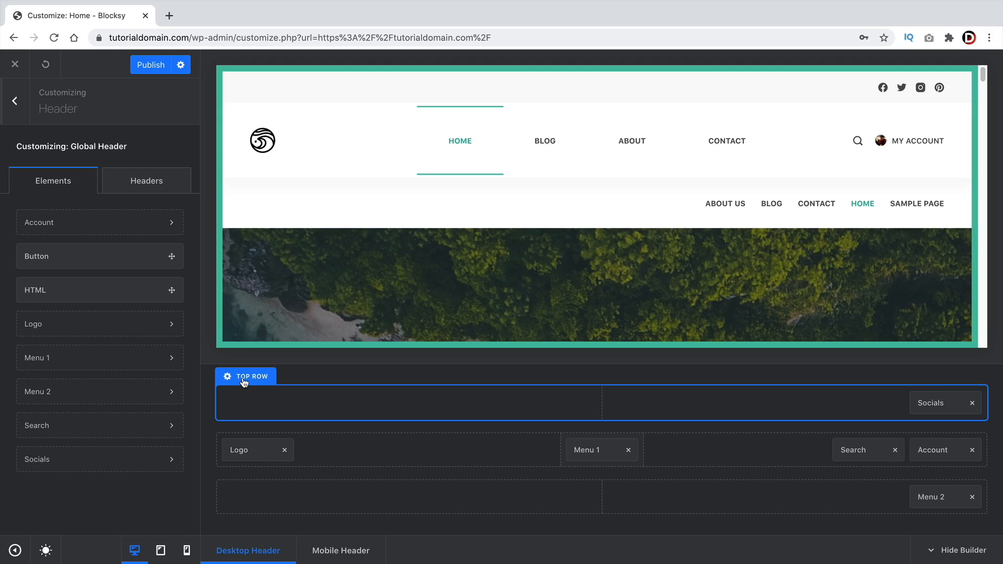
click(243, 381)
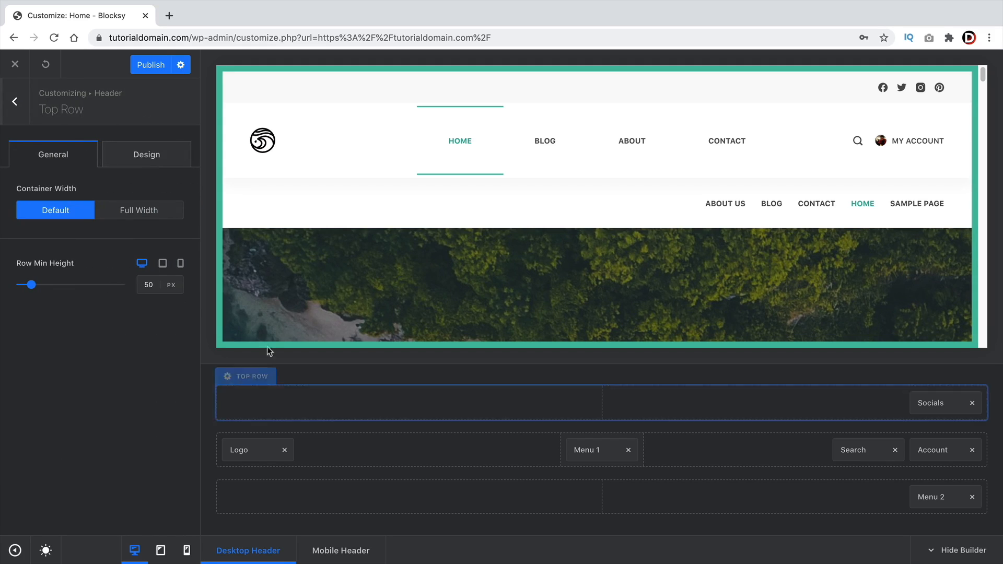
click(153, 213)
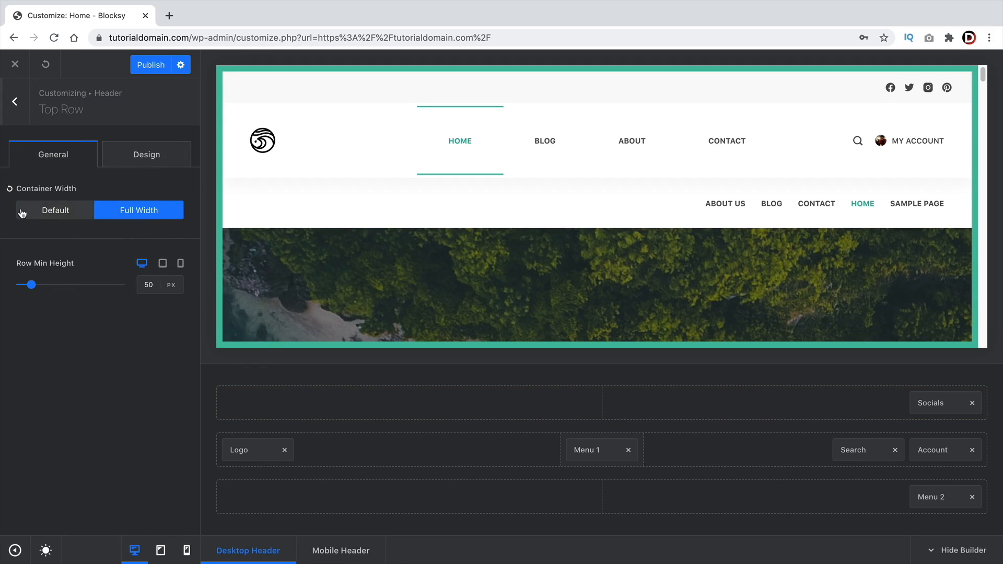
click(47, 212)
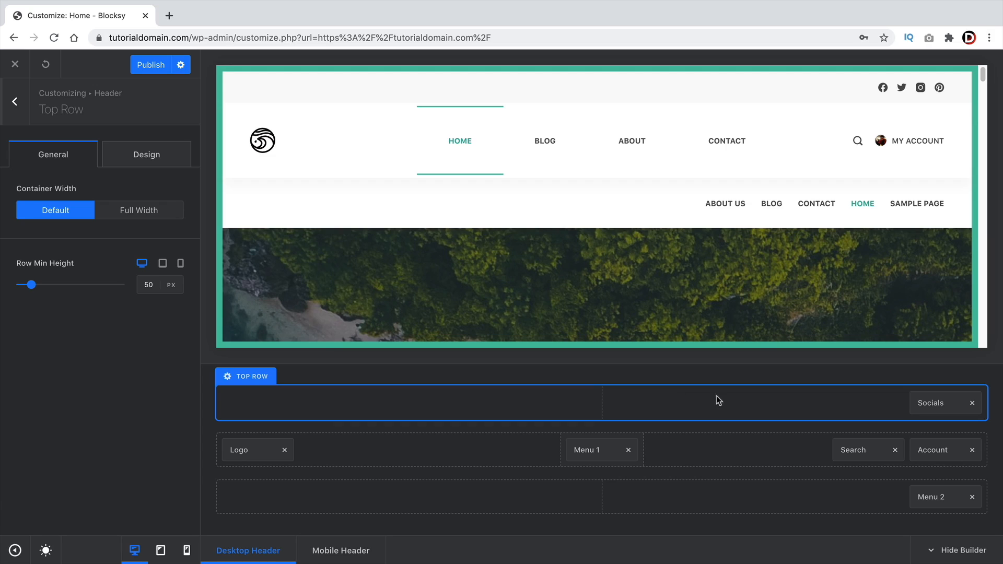
Give the header's Top Row a blue-to-purple linear gradient background at 135 degrees
click(148, 157)
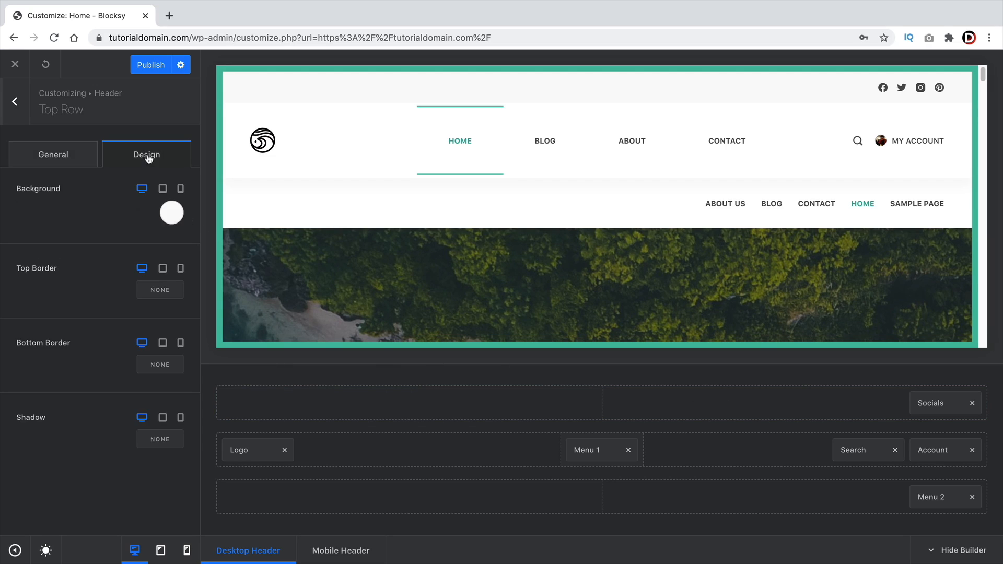
click(170, 212)
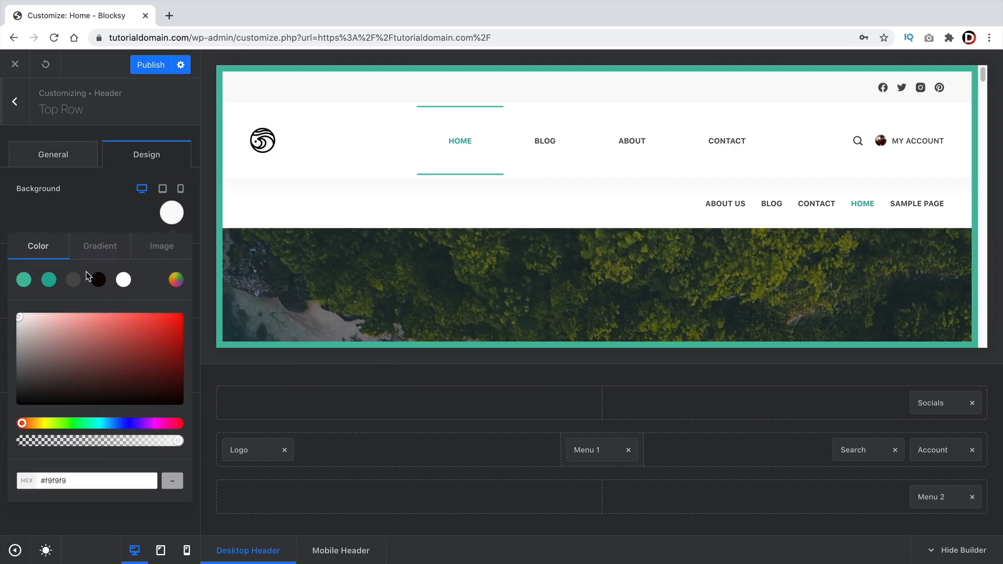
click(100, 249)
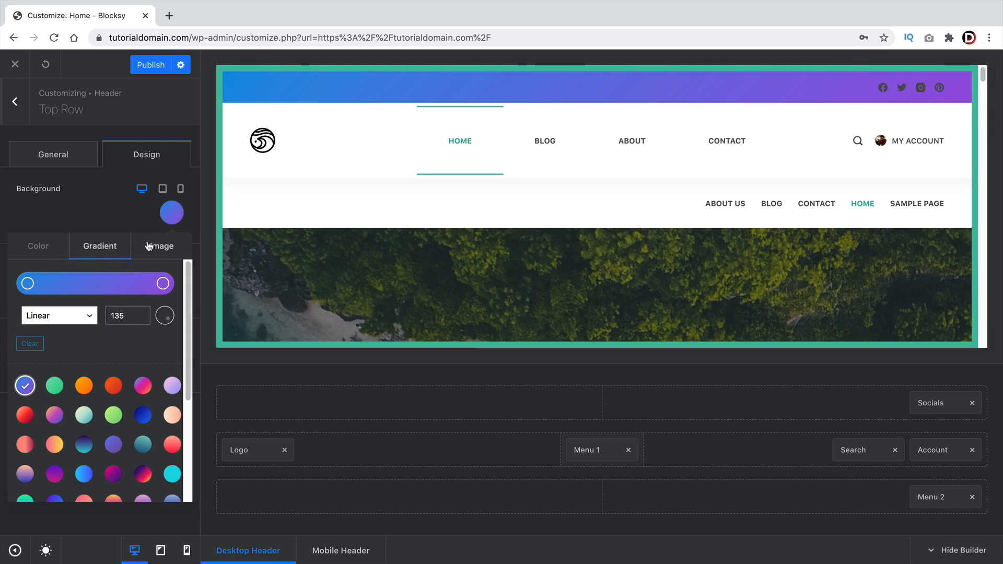
click(53, 154)
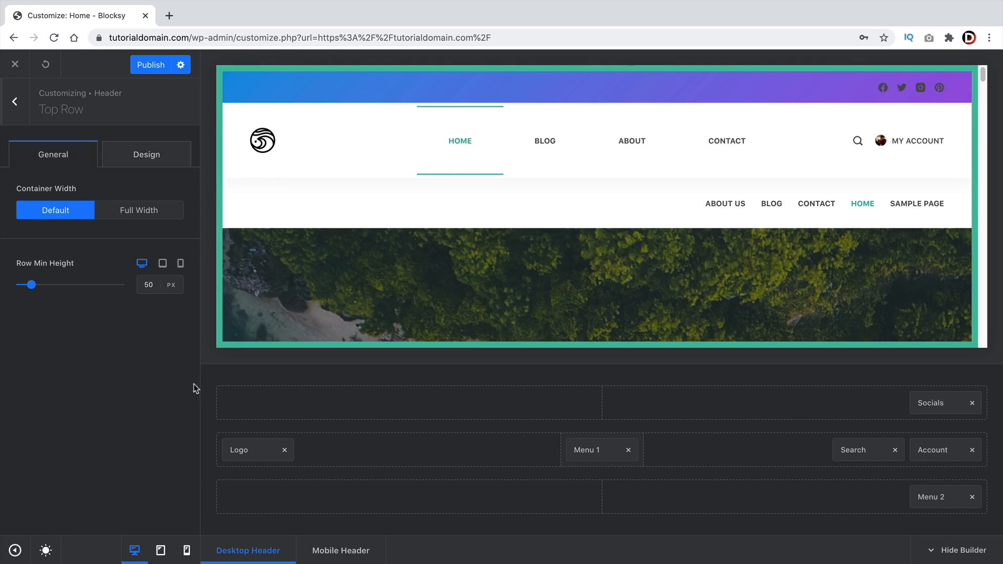
Try palette Color 2 (#25ad99) as the Main Row's background and settle on the lighter green #48bca2
click(228, 424)
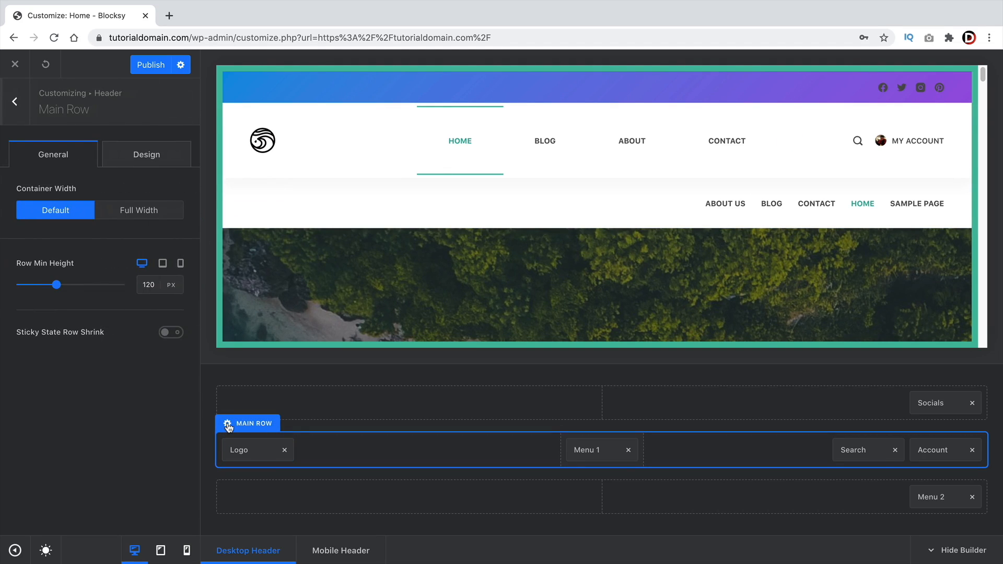
click(142, 164)
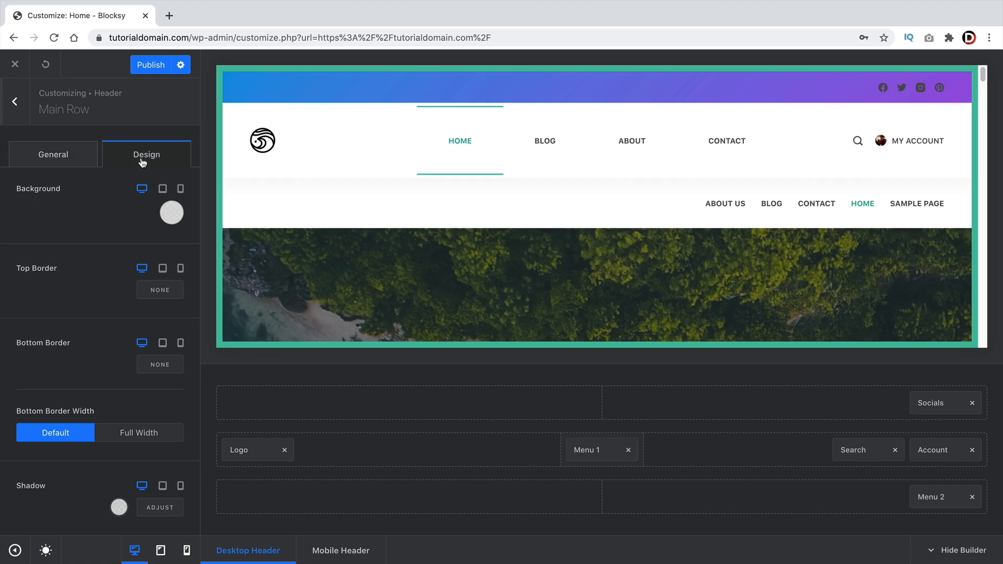
click(172, 214)
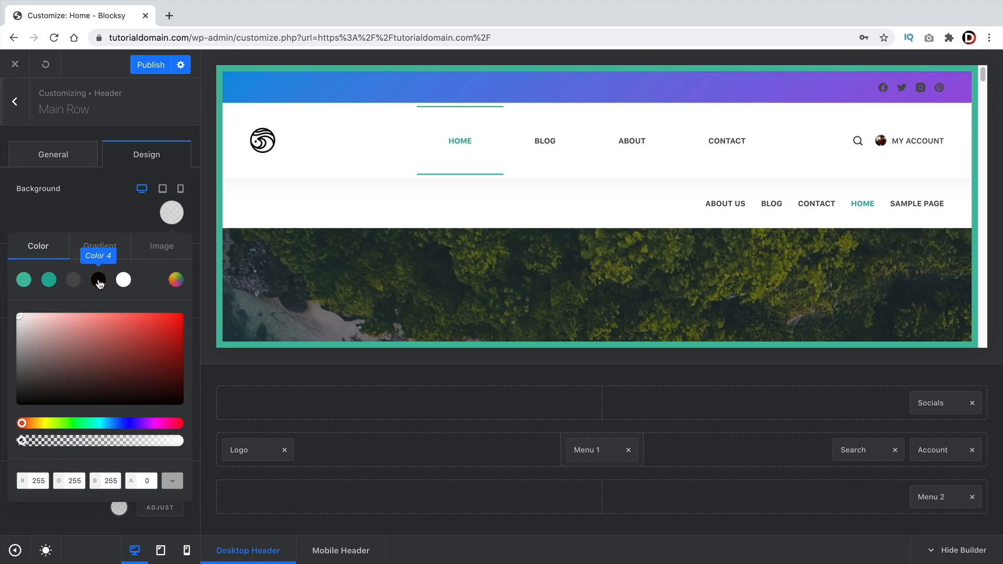
click(49, 280)
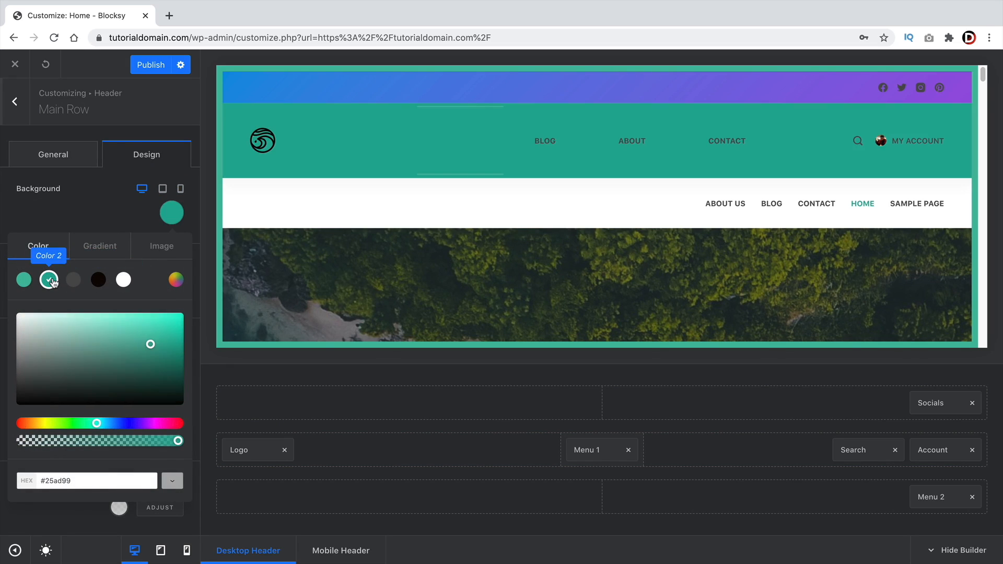
click(24, 280)
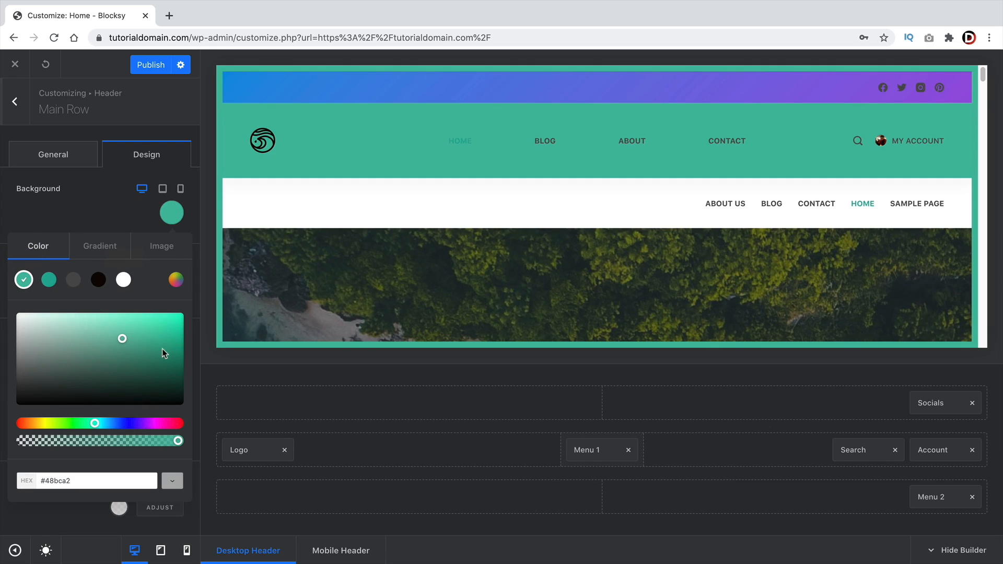
click(106, 211)
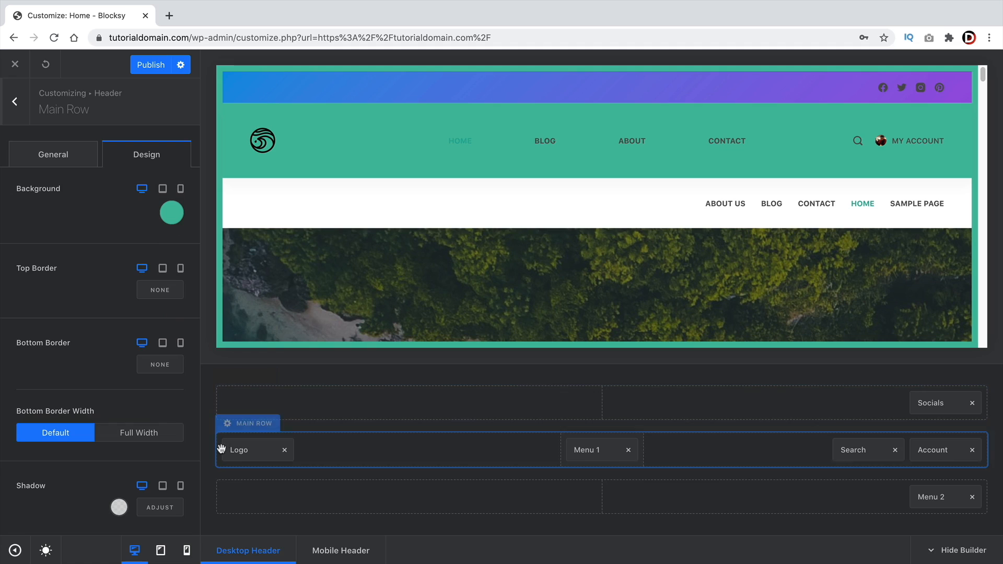
Give the header's Bottom Row a dashed top border with a thickness of 5, keeping its background color
click(239, 475)
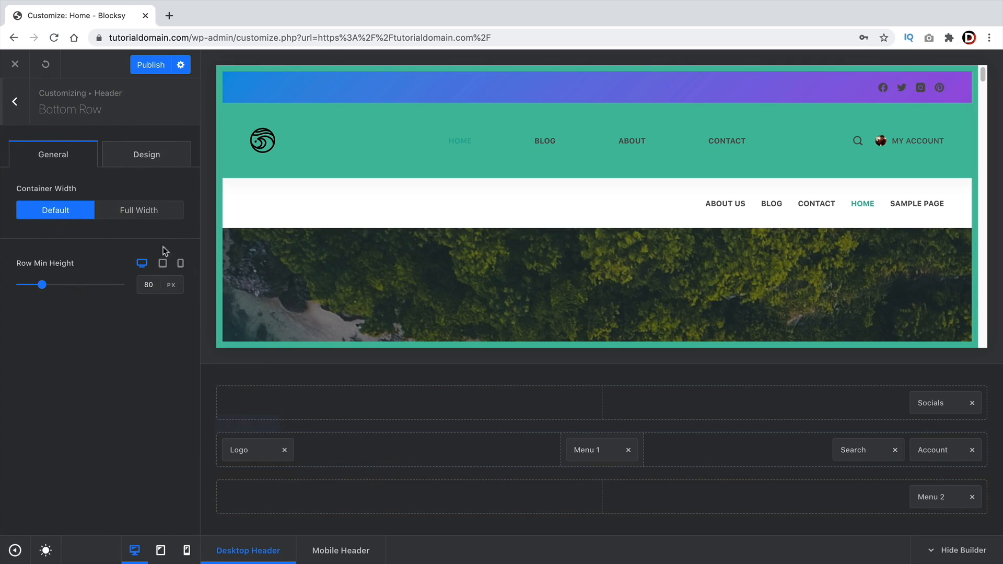
click(156, 158)
click(173, 215)
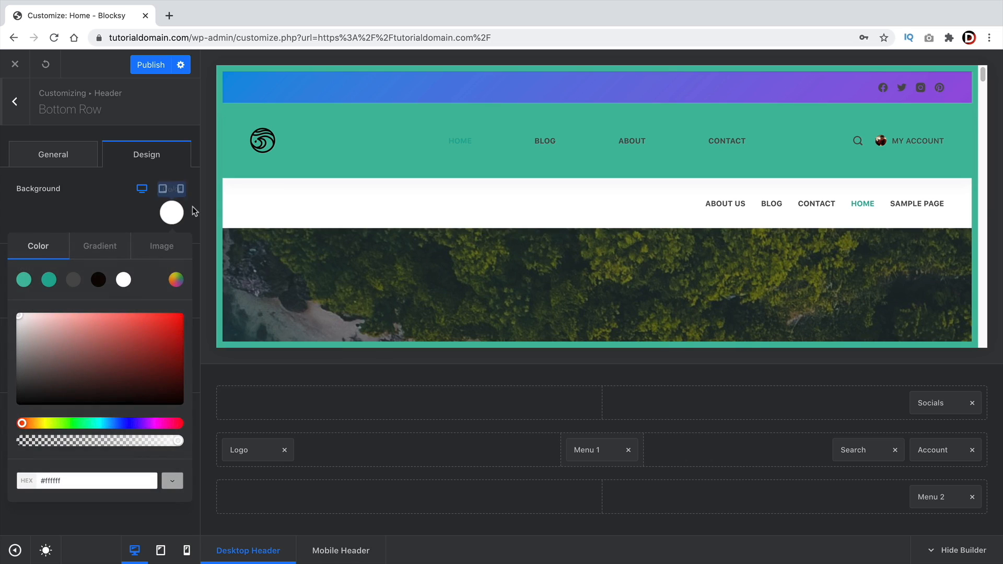
click(103, 210)
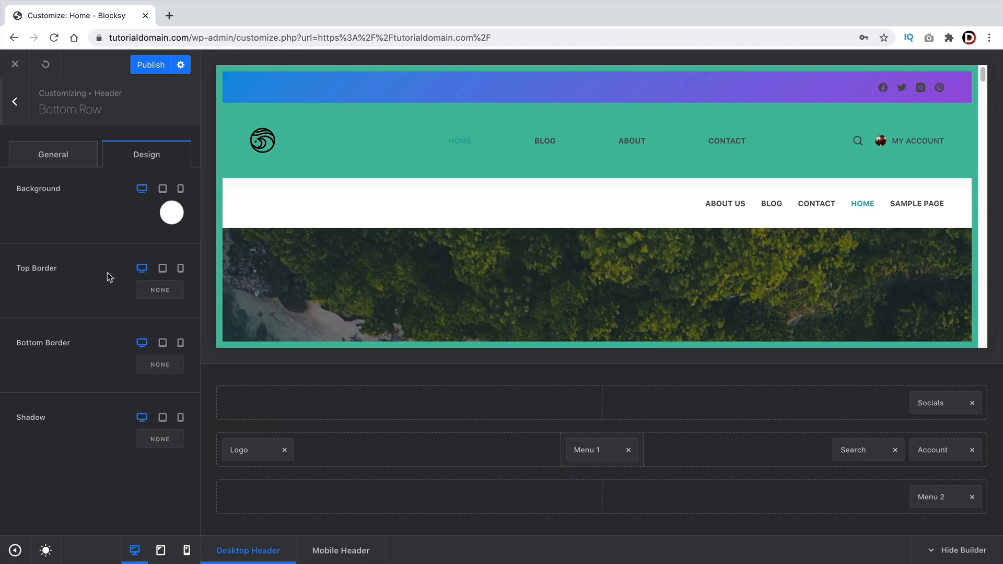
click(154, 293)
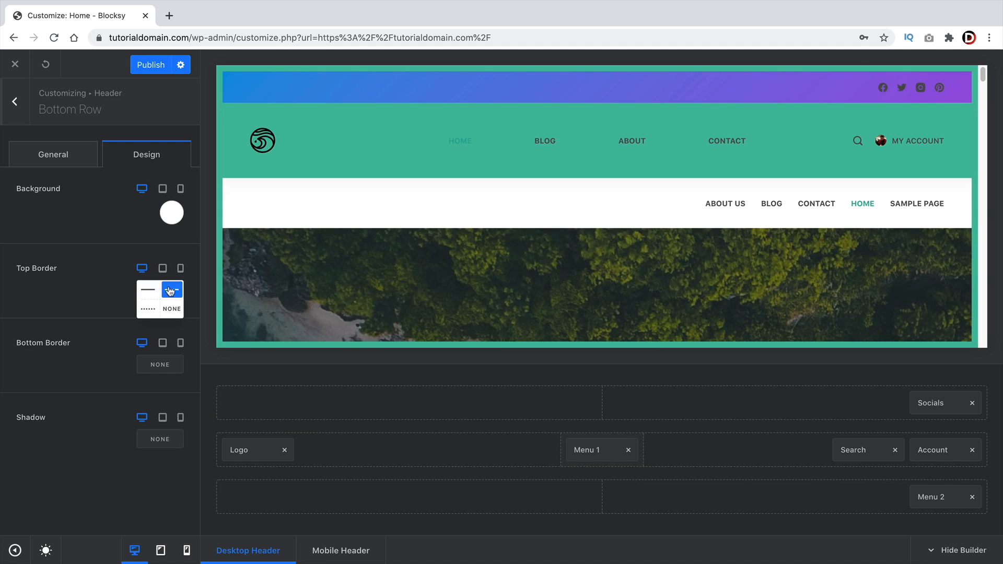
click(168, 292)
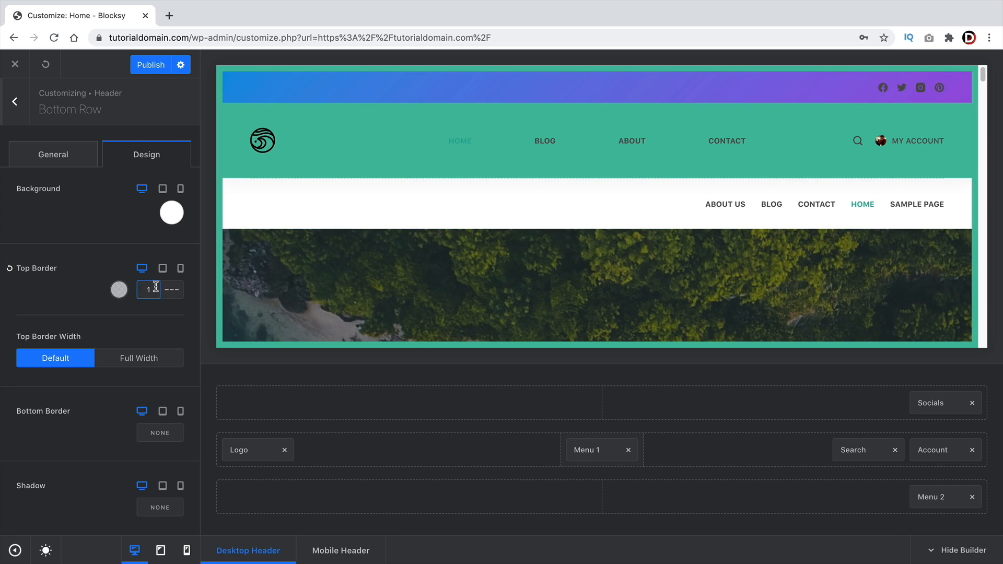
drag(153, 288, 144, 288)
text(5)
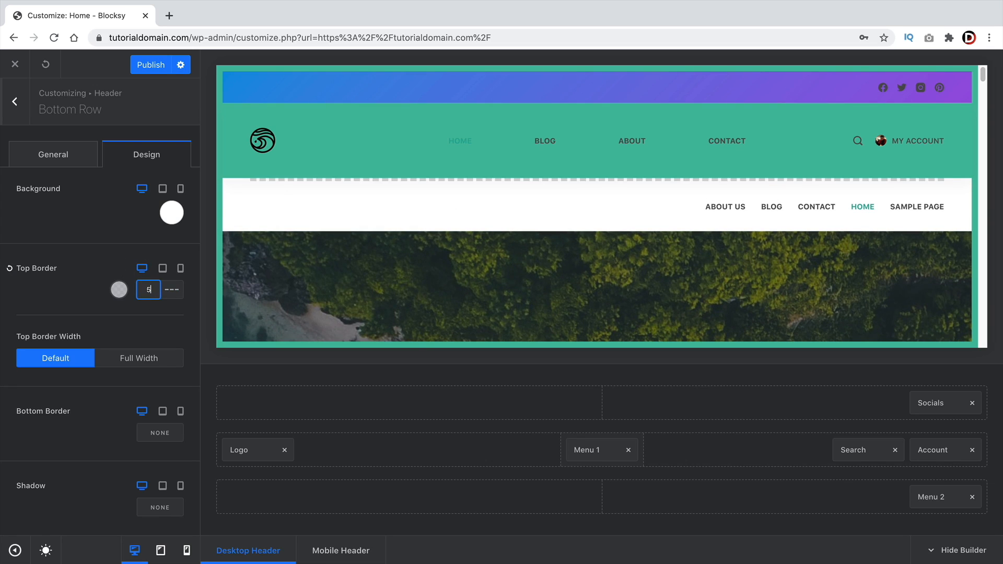
click(254, 275)
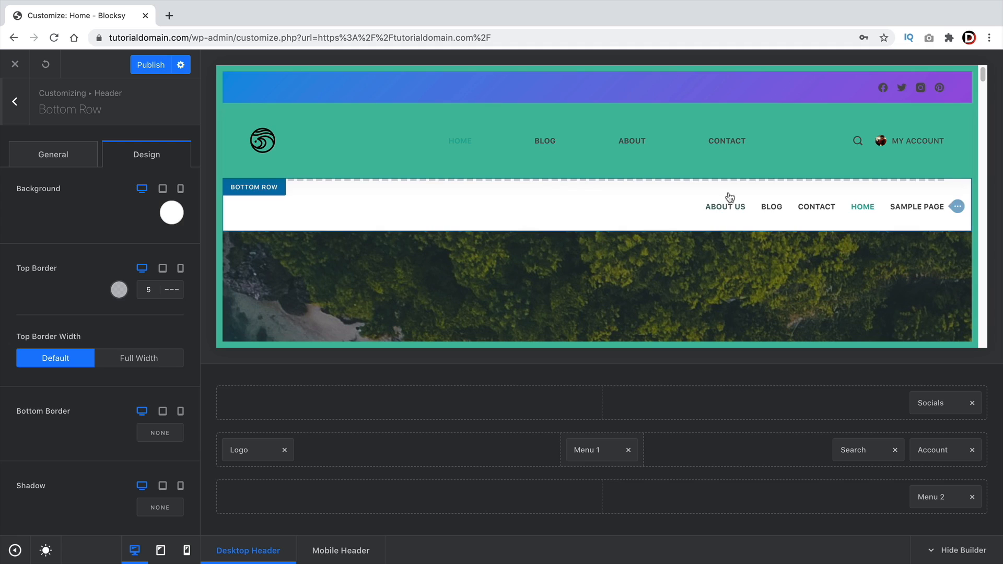
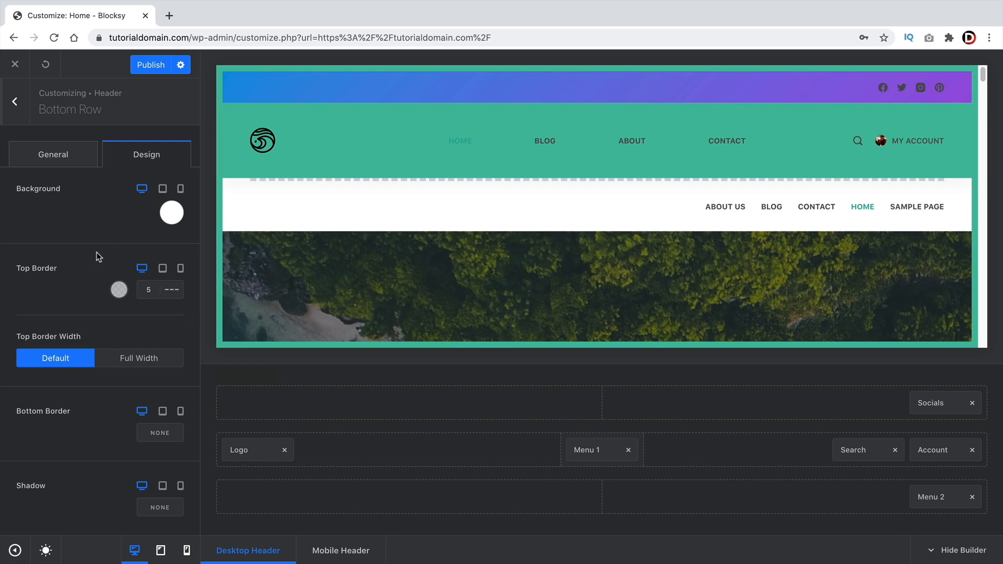
Reset the Top Row's background to its default in the row's design settings
click(17, 110)
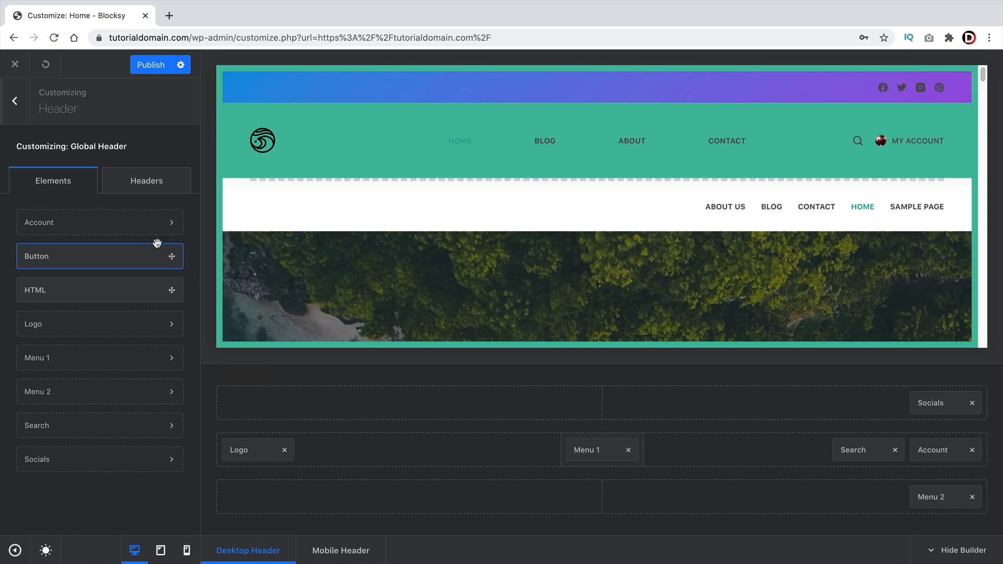
click(145, 187)
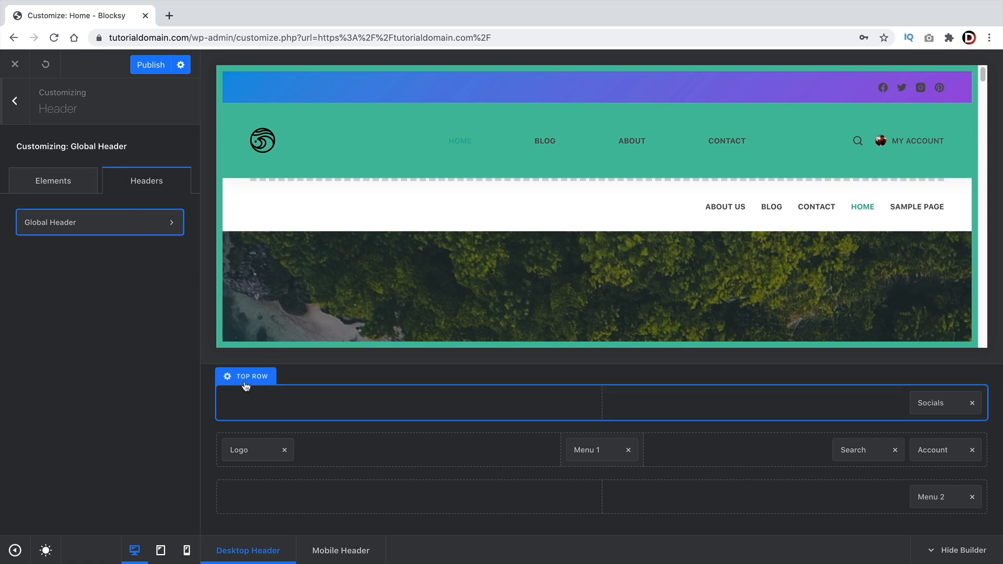
click(243, 386)
click(134, 163)
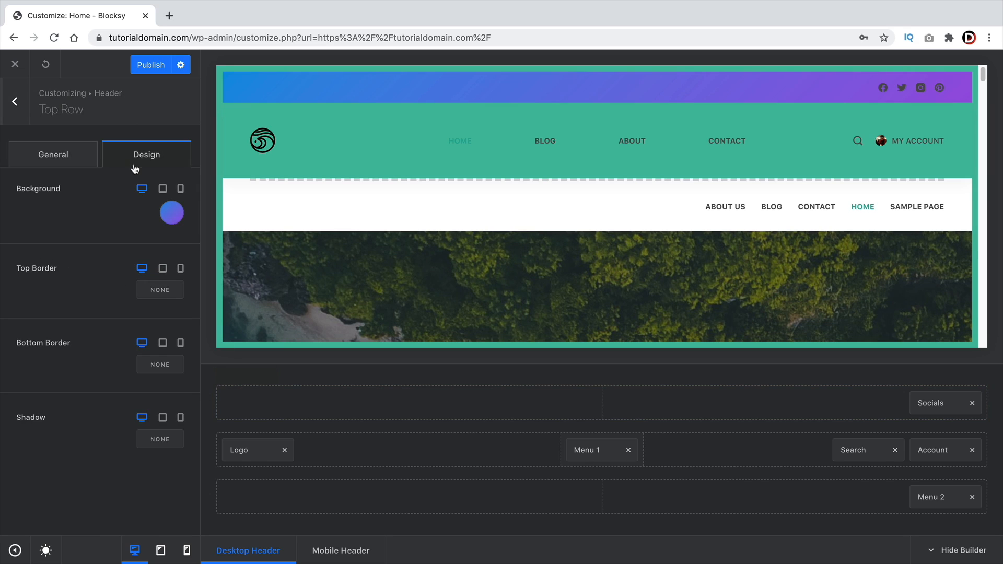
click(9, 189)
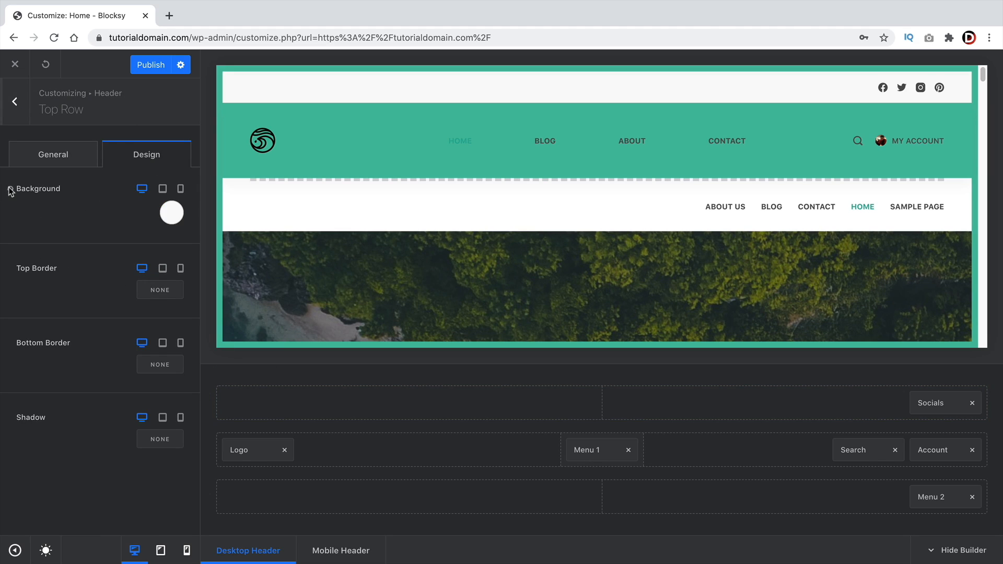
Reset the Main Row's background to its default in the row's design settings
click(243, 439)
click(146, 155)
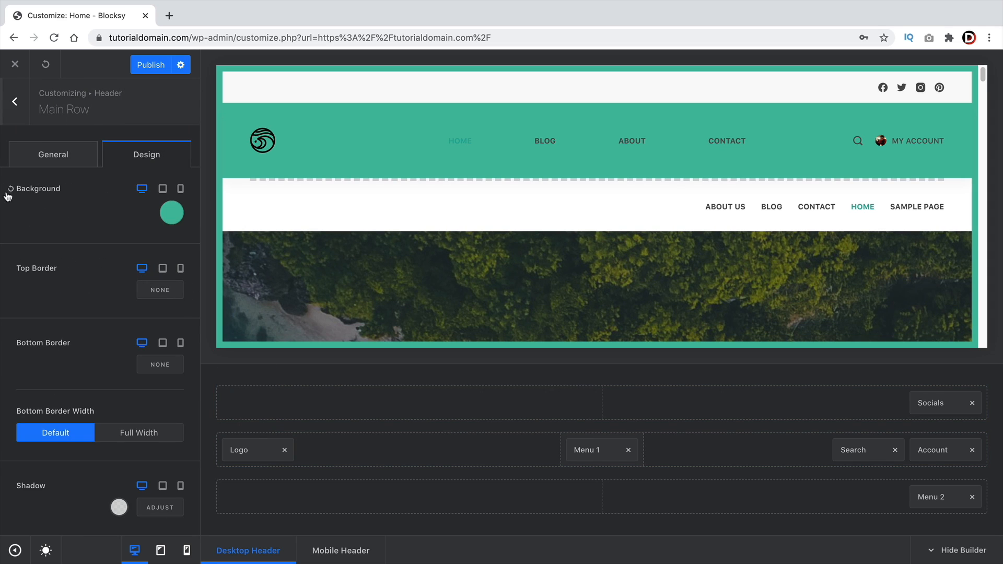
click(9, 190)
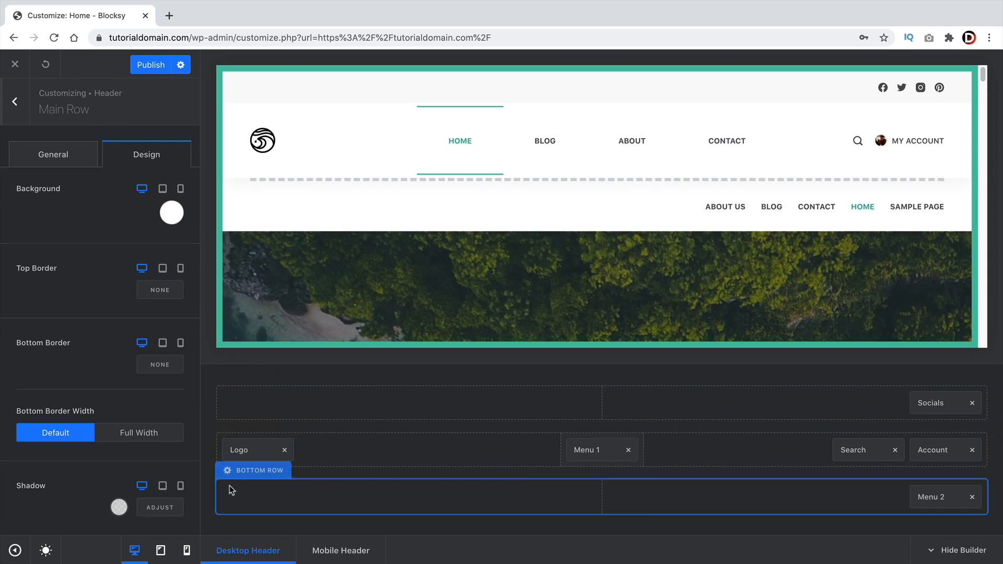
Reset the header Bottom Row's top border to its default in the row's design settings
click(242, 478)
click(140, 152)
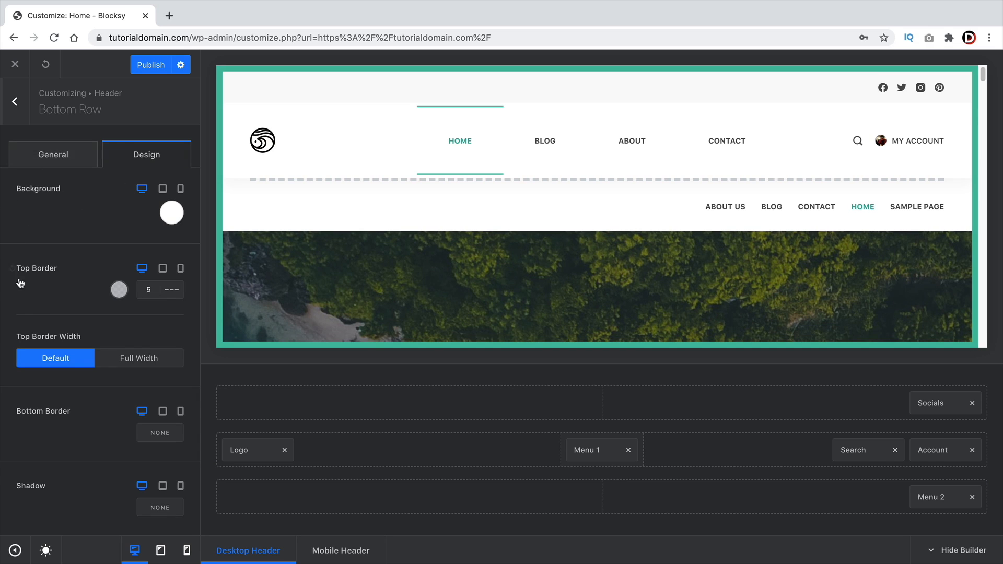
click(54, 159)
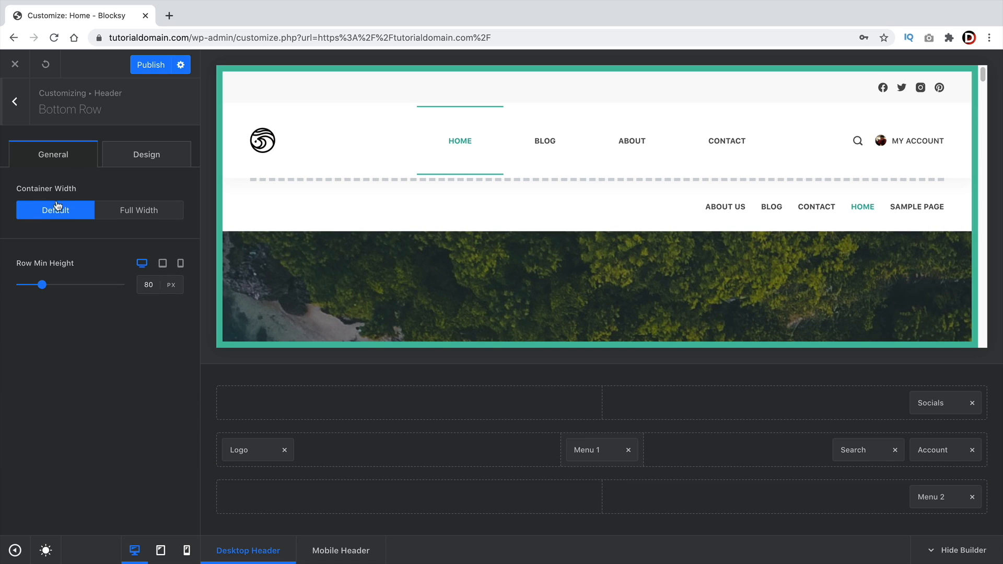
click(146, 155)
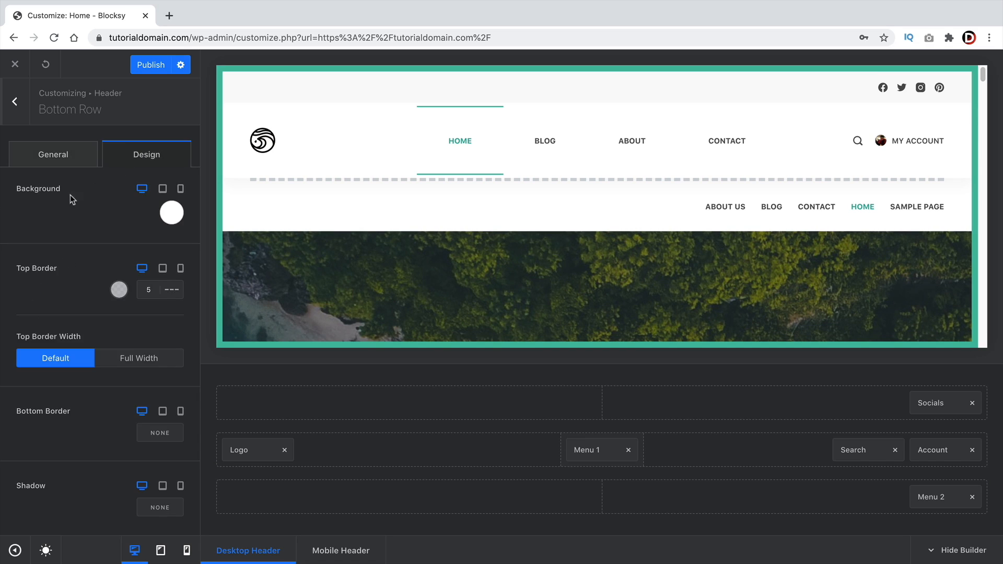
click(12, 268)
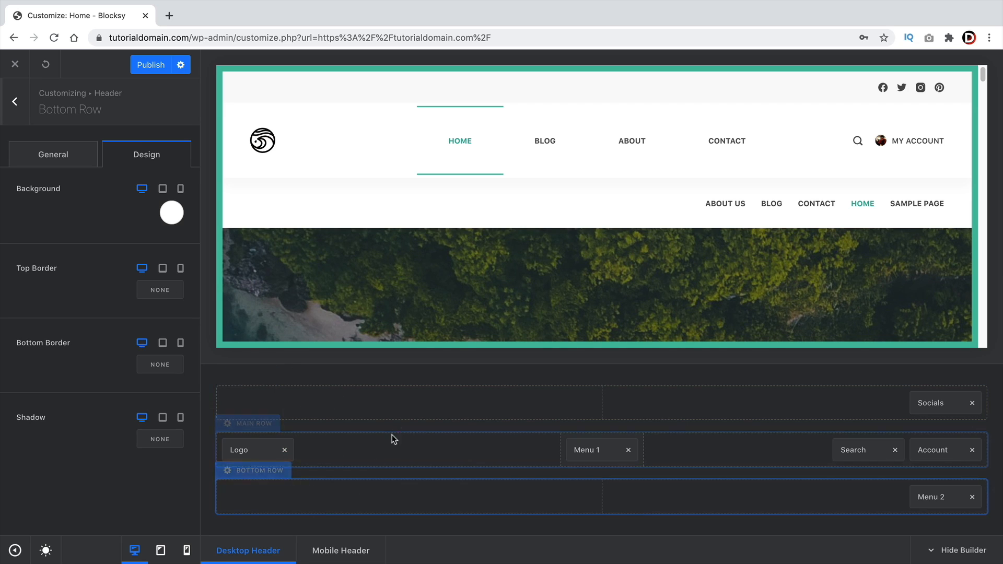
Turn on Sticky Functionality in the Global Header's settings
scroll(417, 251, down, 2)
scroll(417, 247, down, 3)
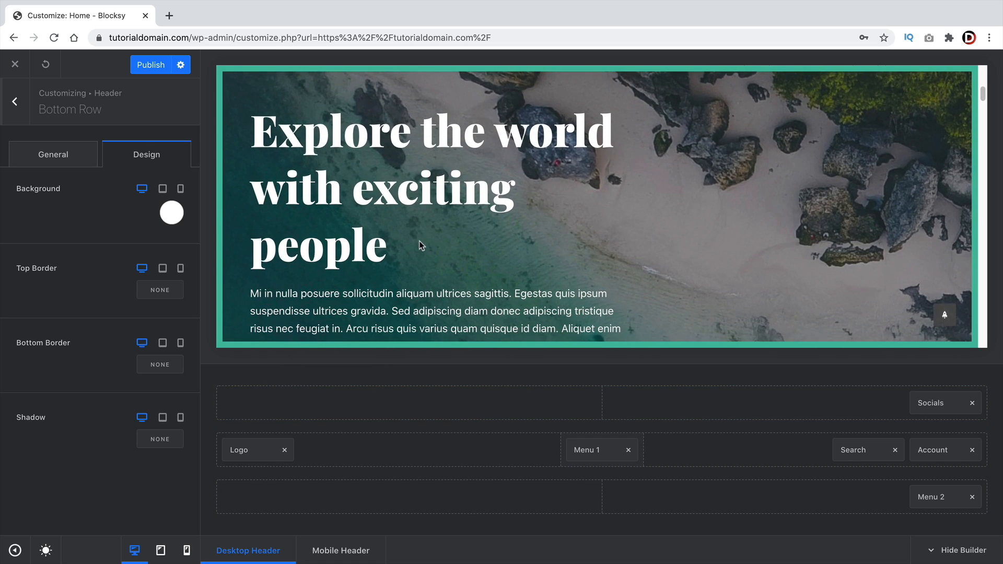
scroll(416, 231, down, 2)
scroll(415, 233, up, 2)
click(77, 165)
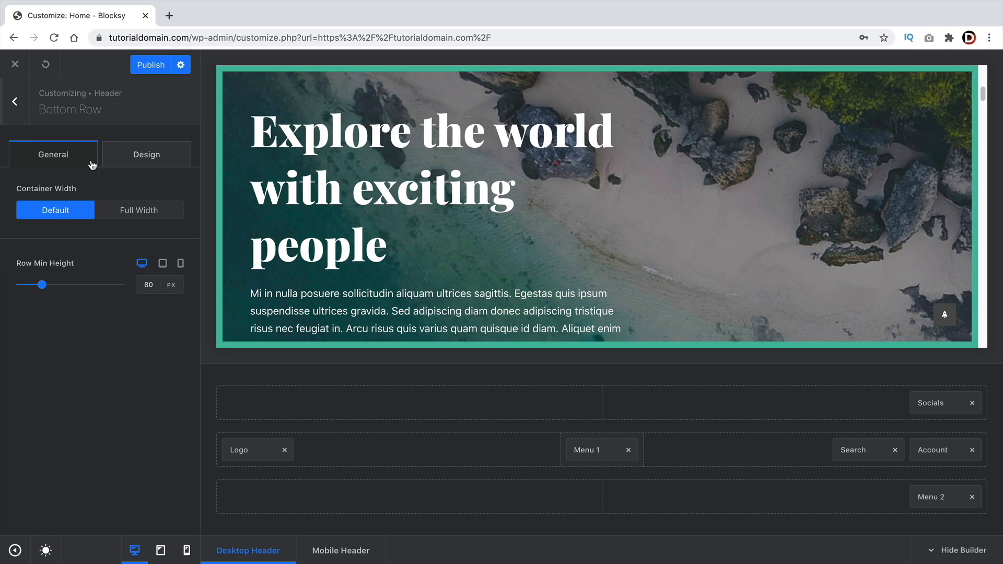
click(14, 104)
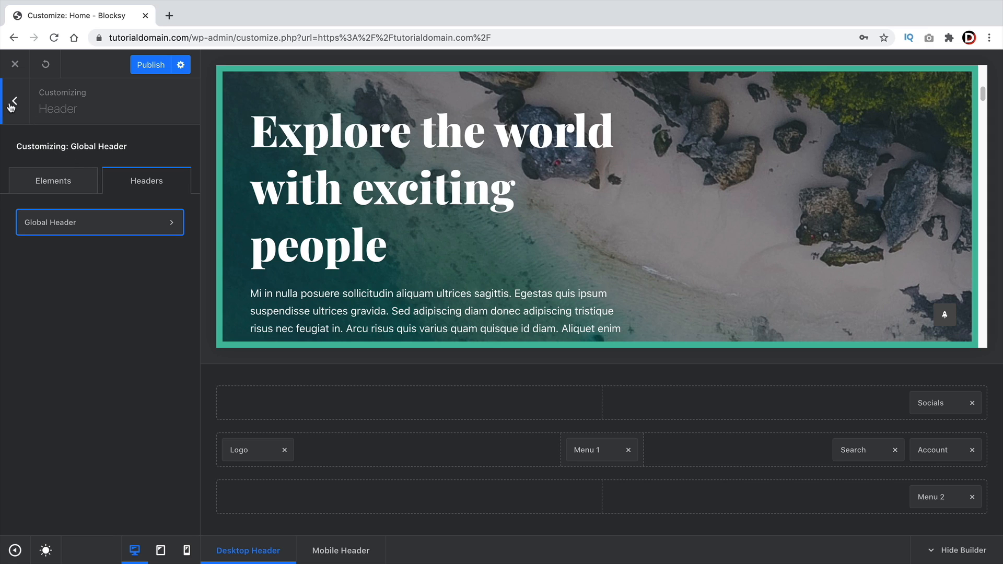
click(76, 187)
click(121, 187)
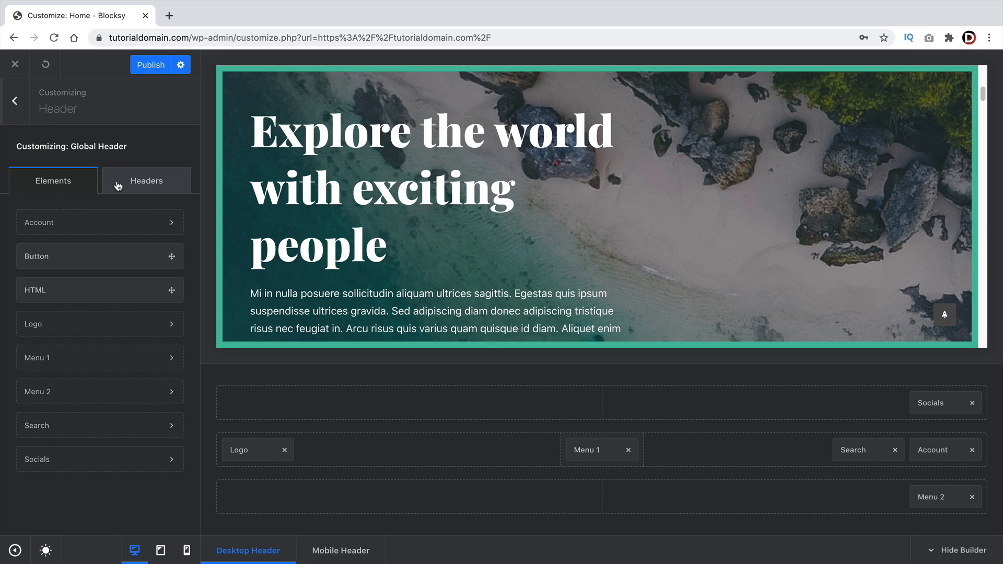
click(162, 228)
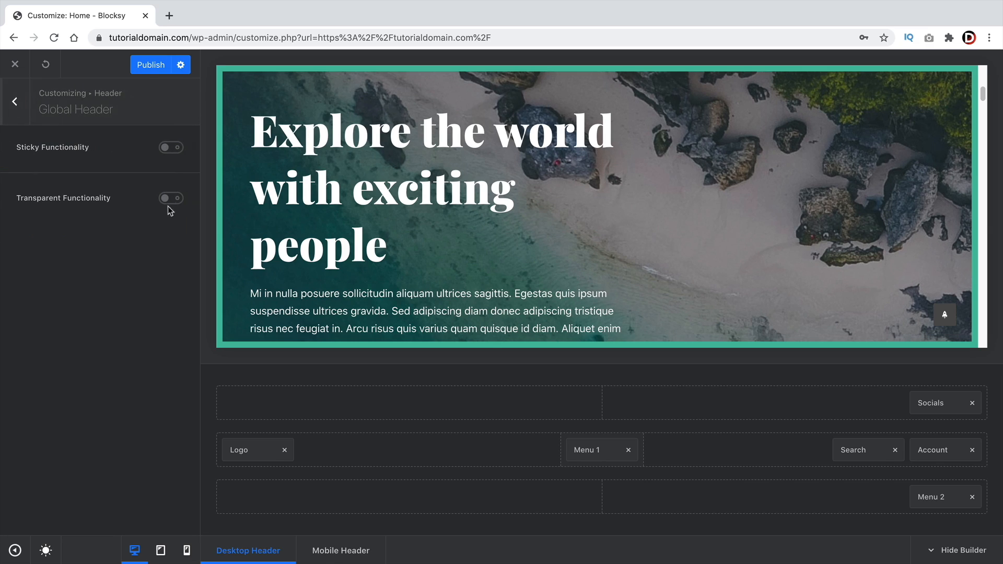
click(169, 148)
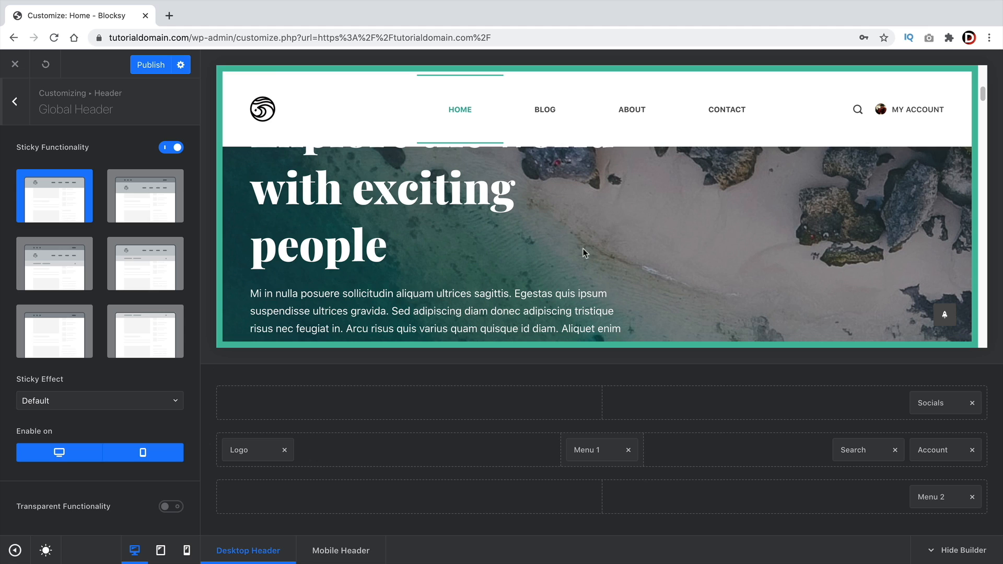
Try the other sticky row layouts on the scrolled page, settle on Only Top Row, and set the Sticky Effect to Slide Down
scroll(560, 256, down, 5)
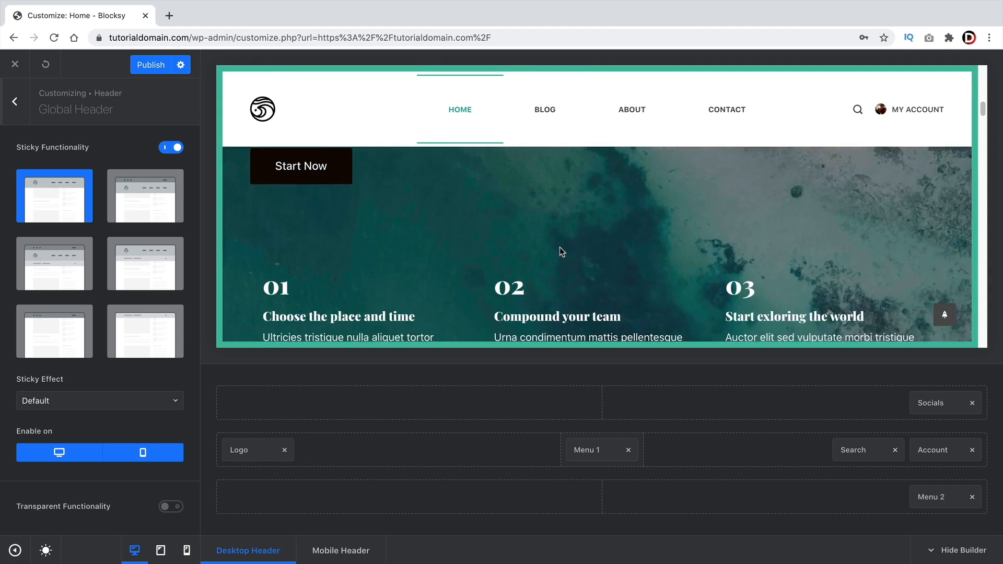
scroll(559, 247, down, 8)
scroll(559, 254, up, 9)
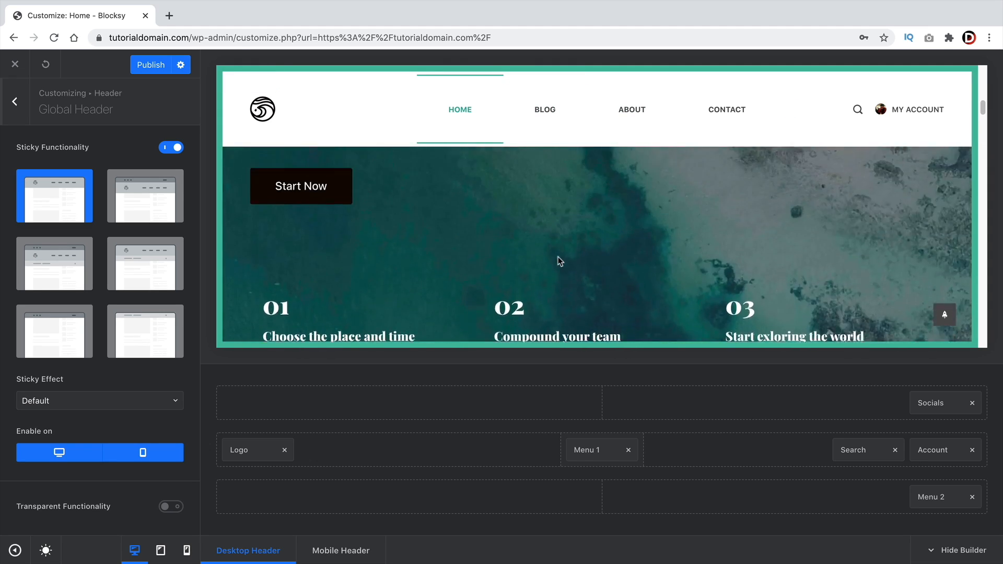
scroll(558, 256, up, 5)
scroll(557, 258, down, 2)
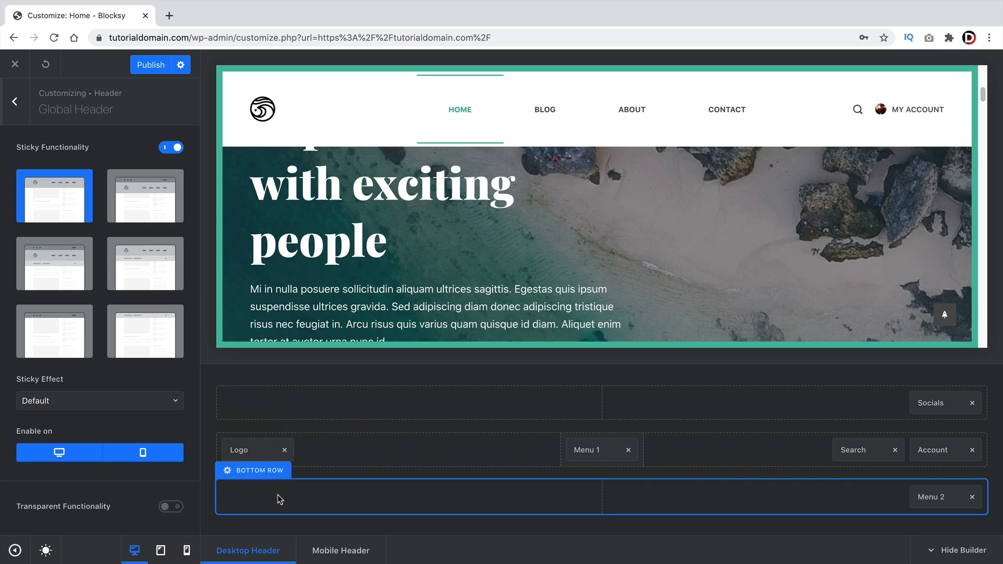
click(122, 201)
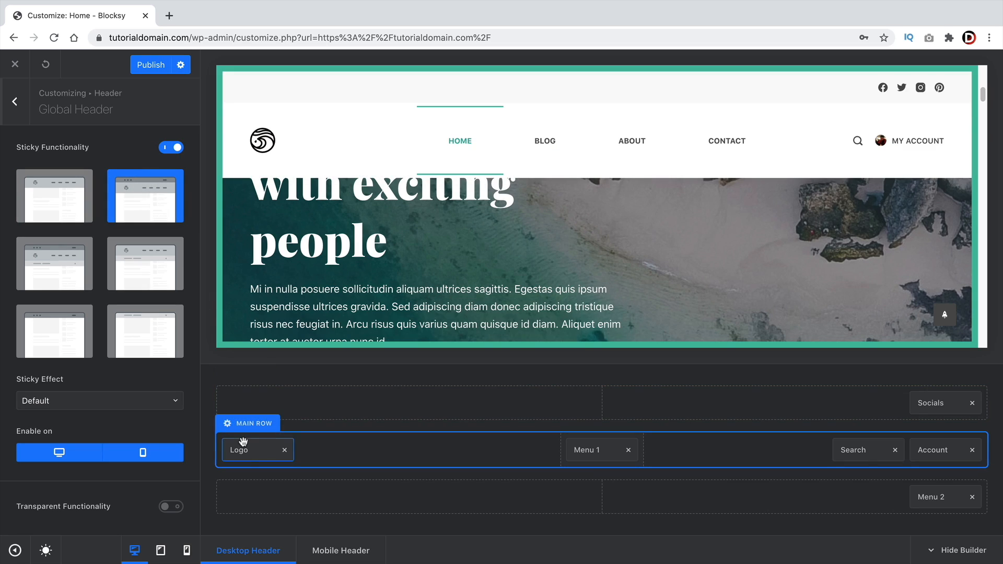
click(58, 253)
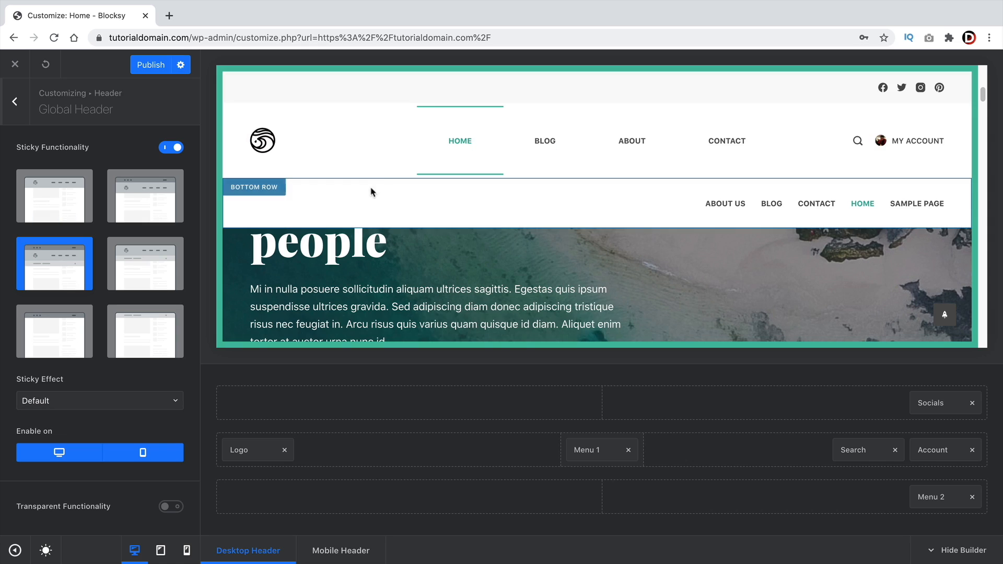
click(140, 267)
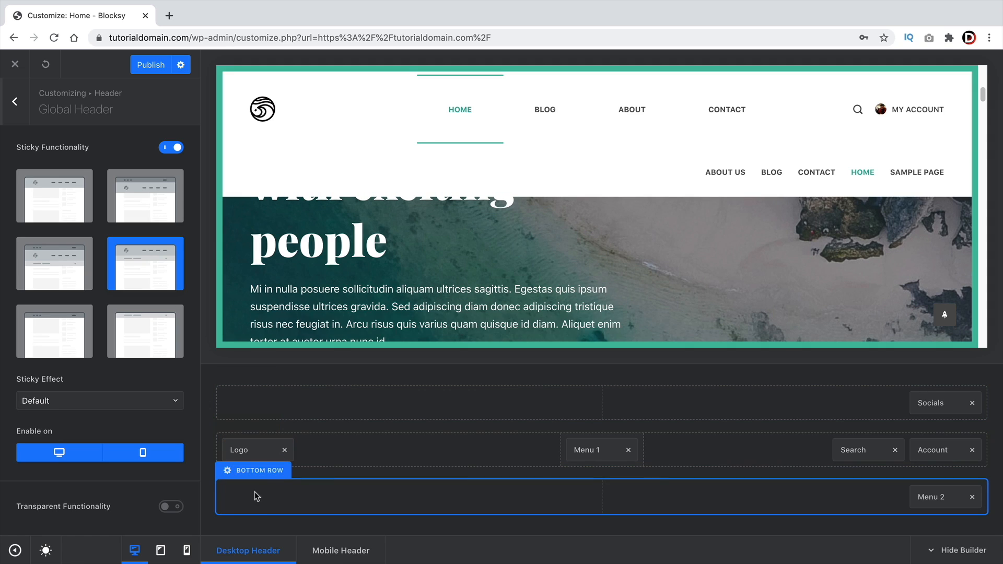
click(44, 320)
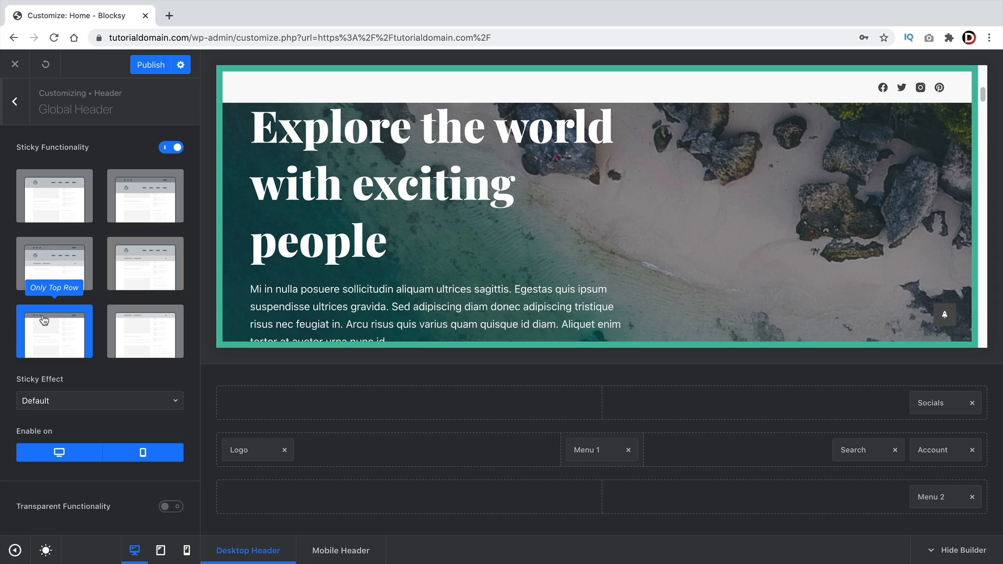
click(69, 403)
click(108, 449)
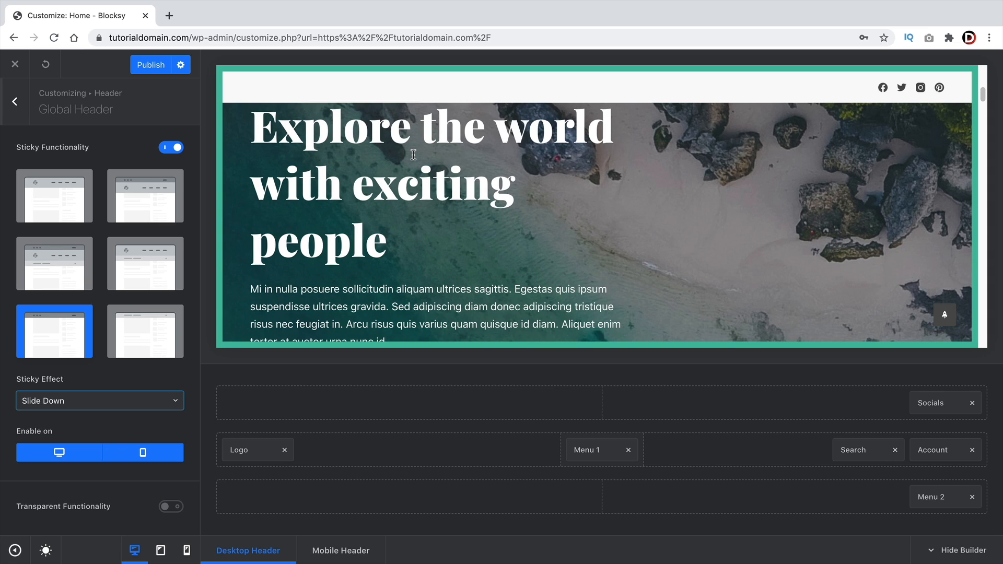
Turn on Transparent Functionality for the Global Header and check the header in the page preview
click(170, 507)
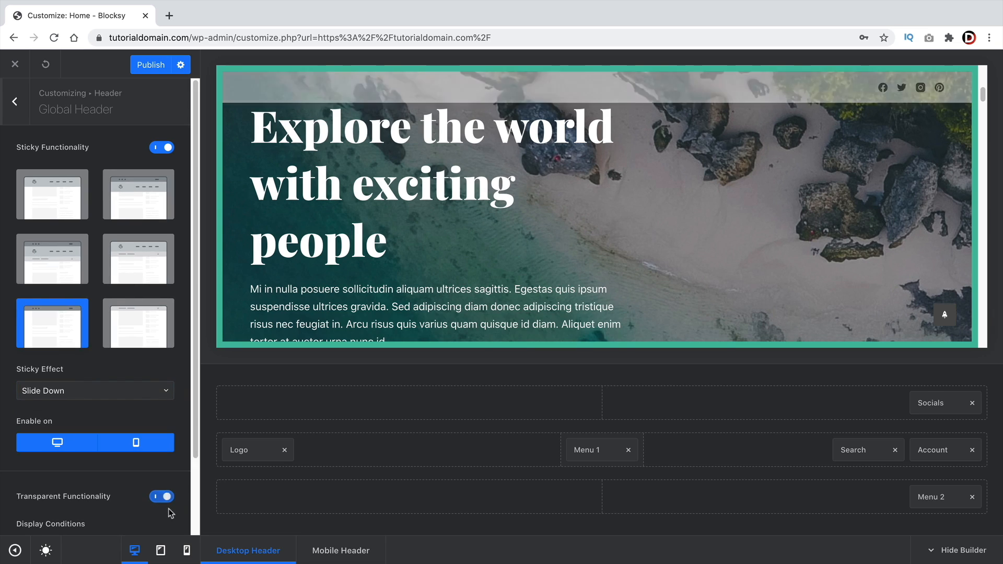
scroll(134, 483, down, 3)
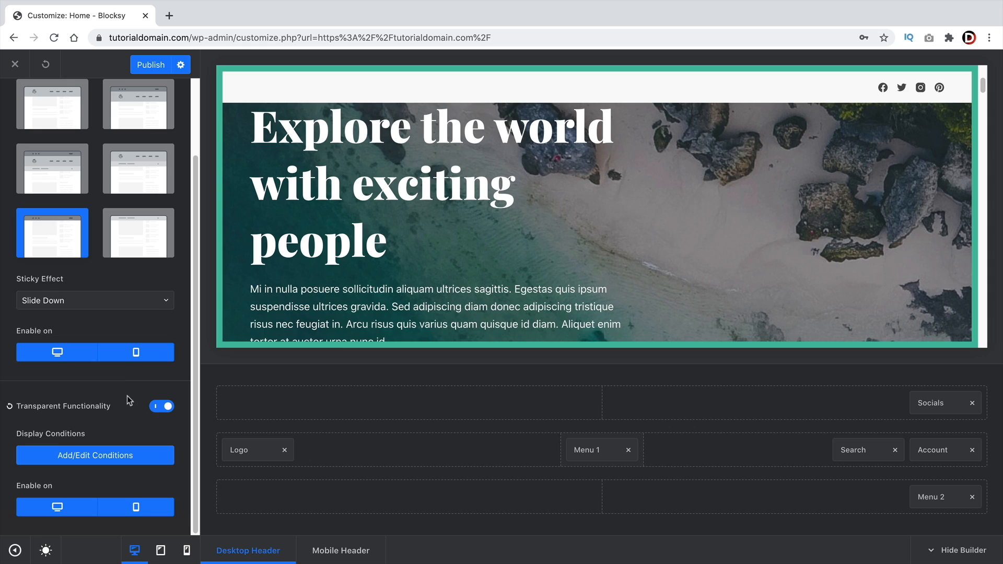
scroll(127, 396, up, 2)
scroll(387, 234, up, 5)
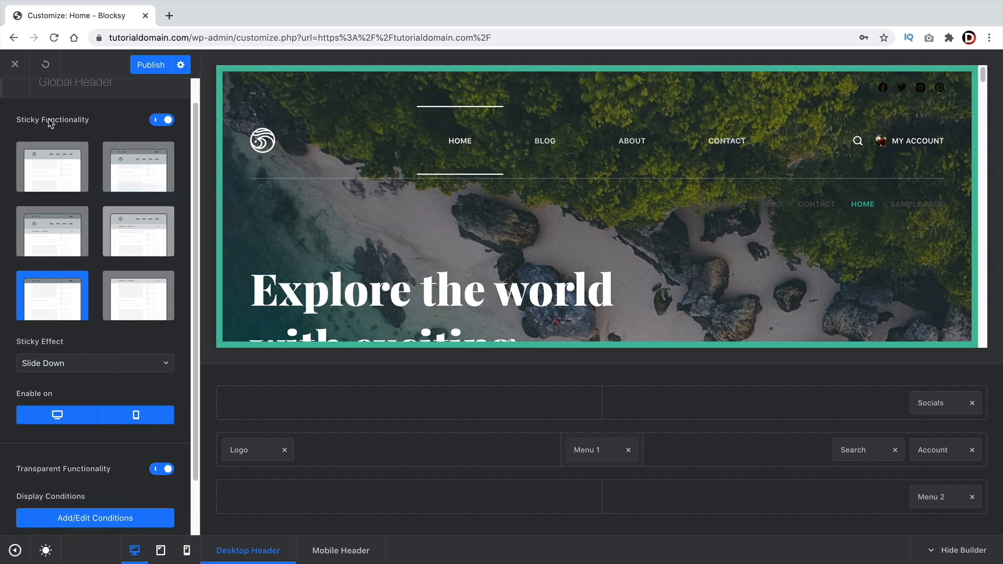
scroll(21, 115, up, 1)
Reopen the Global Header's settings and switch Transparent Functionality off and on again to compare
click(10, 102)
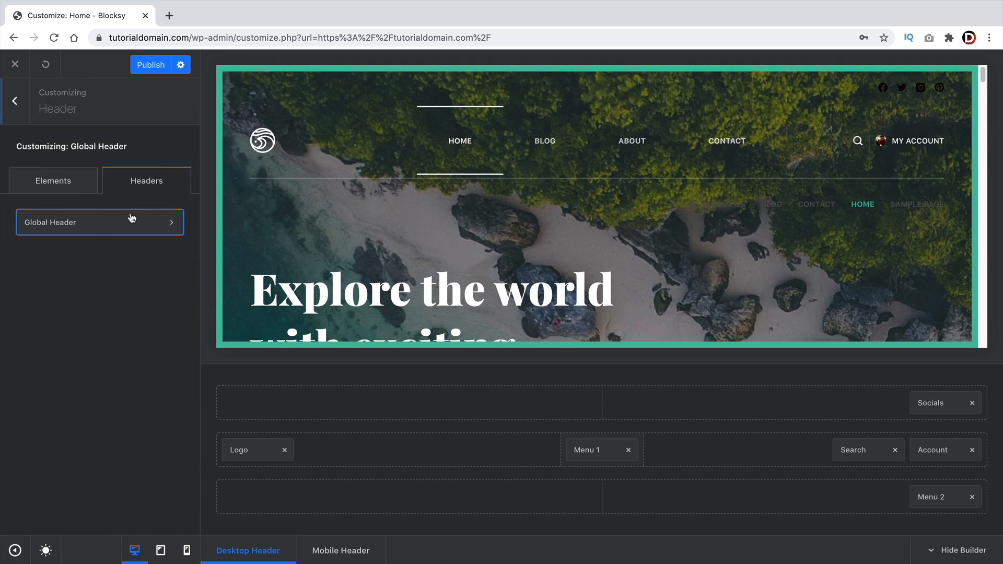
click(77, 186)
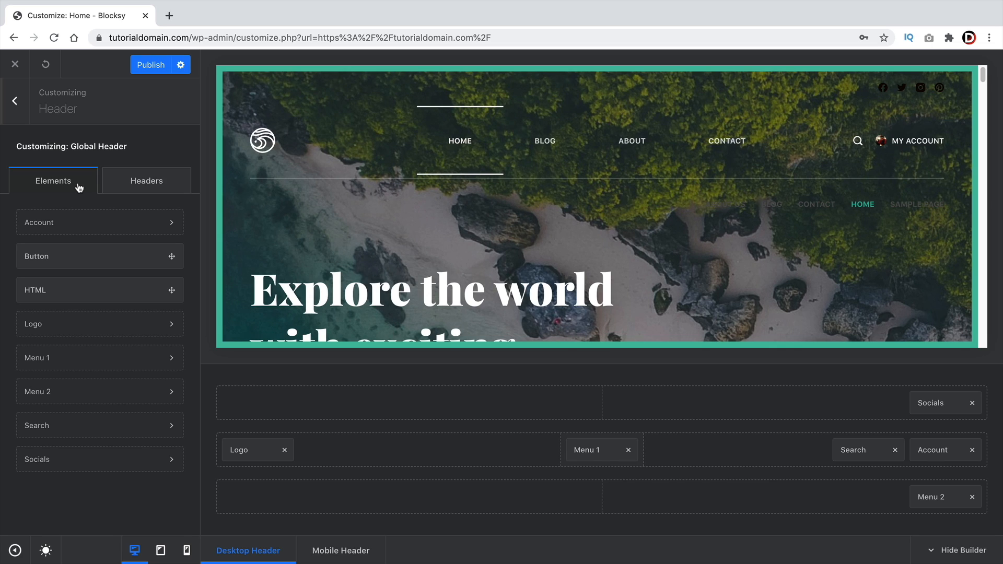
click(138, 183)
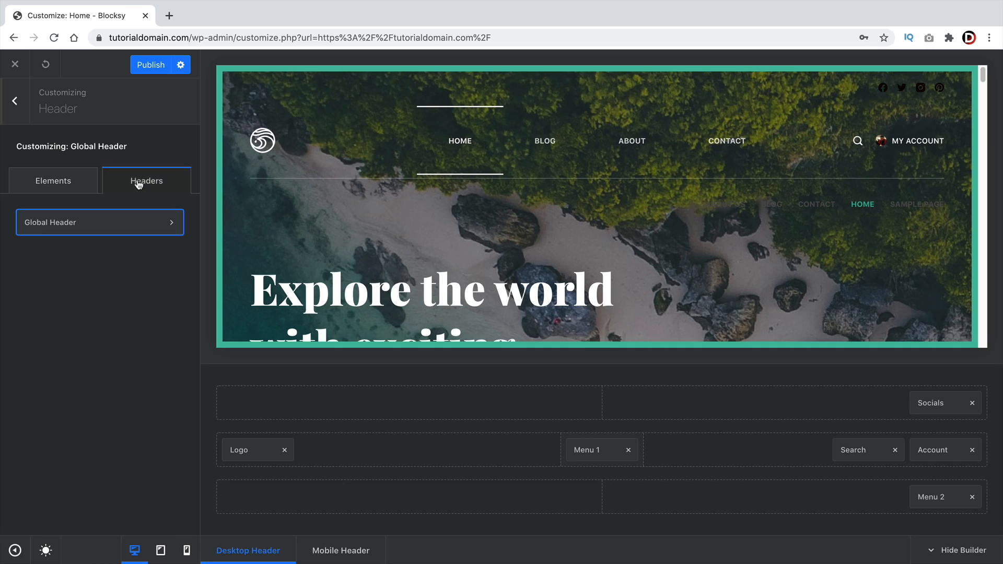
click(166, 225)
scroll(155, 245, down, 3)
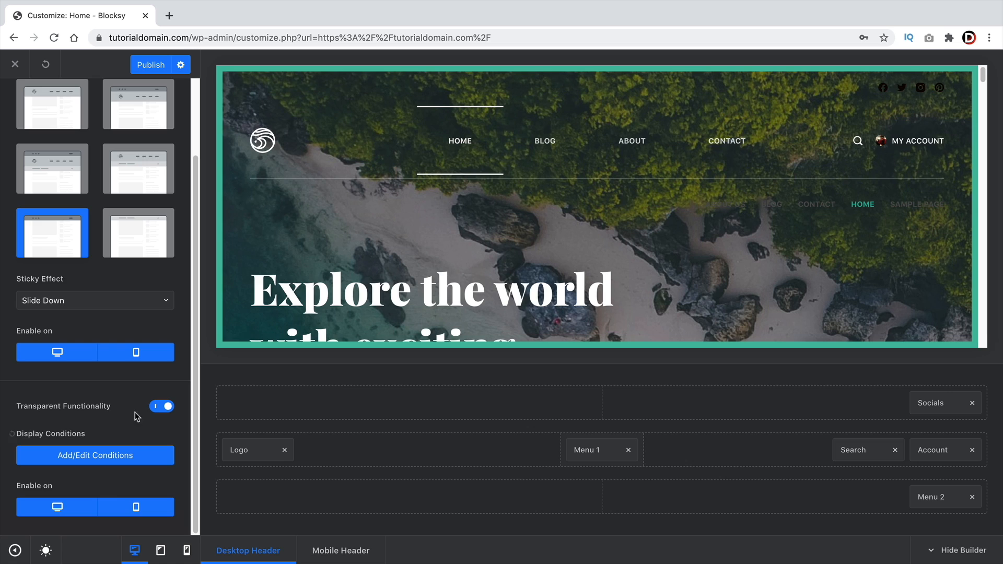
click(162, 406)
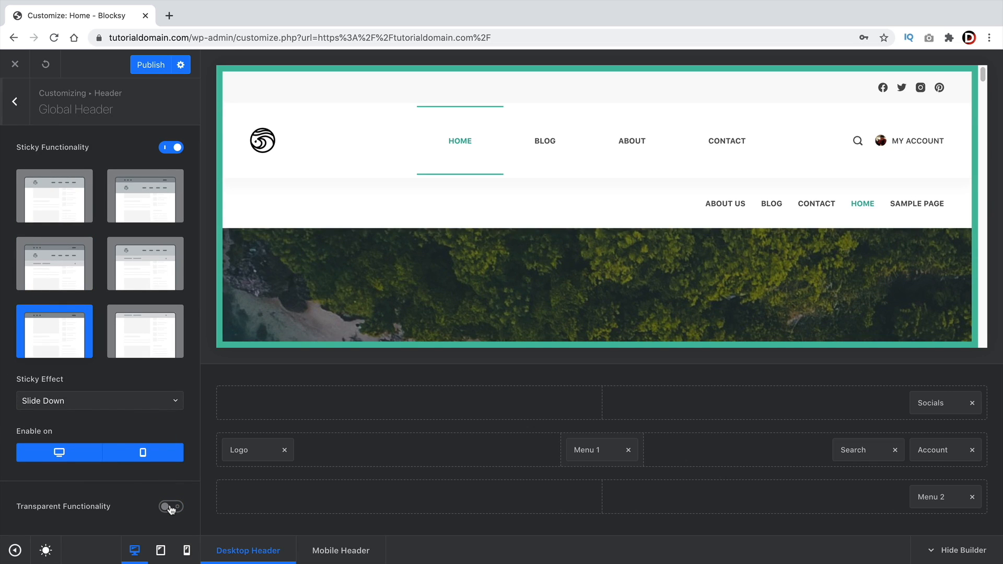
click(171, 507)
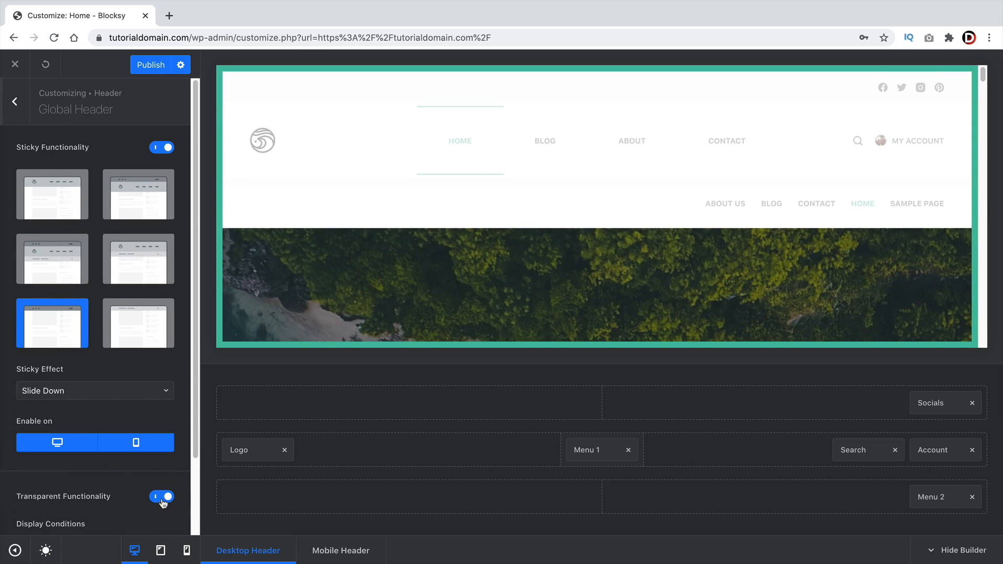
Set the Home page's rule to Exclude in the Transparent Header Display Conditions, browse the other condition types, and save the conditions
scroll(142, 481, down, 2)
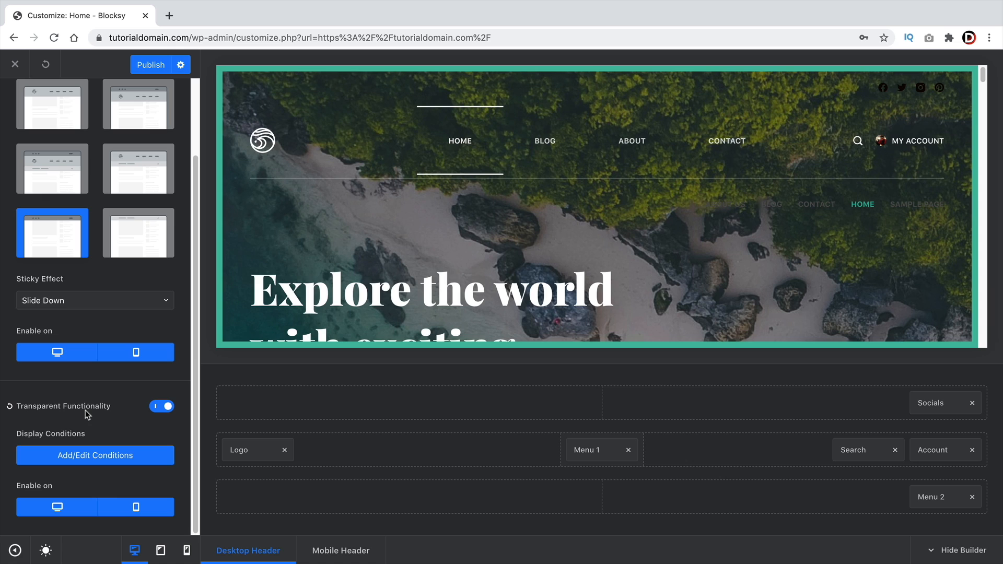
click(91, 460)
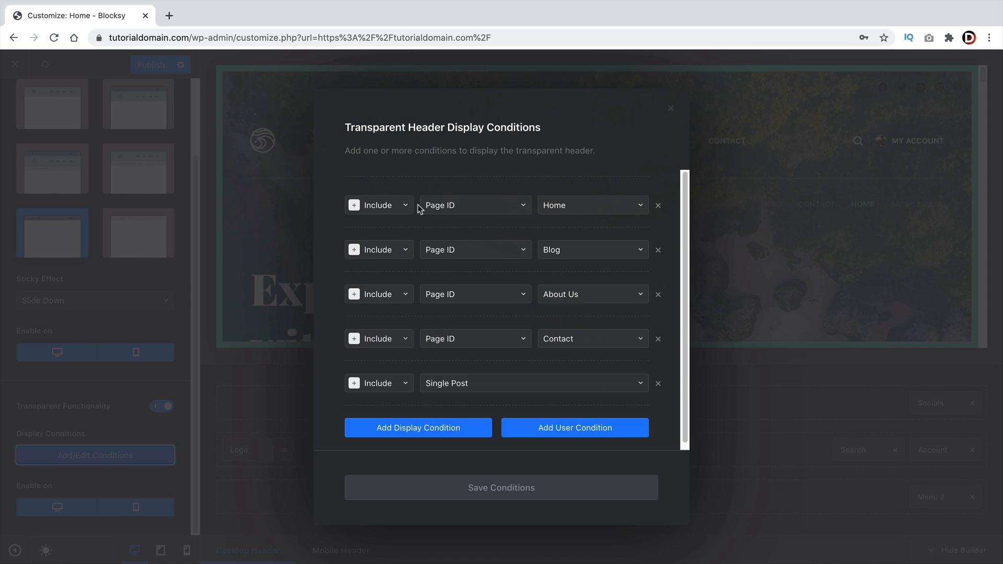
click(381, 254)
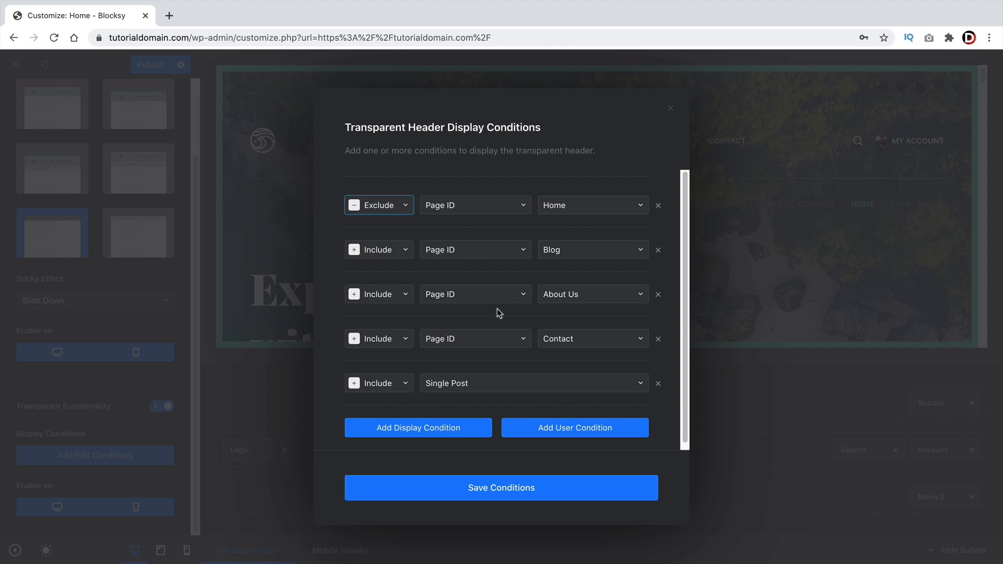
scroll(500, 314, down, 1)
click(449, 384)
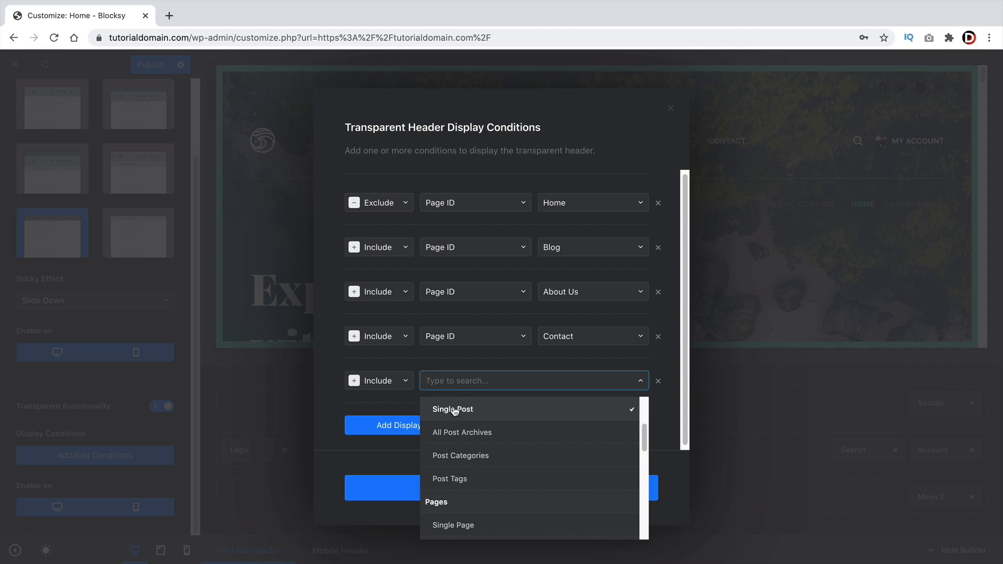
scroll(472, 464, down, 4)
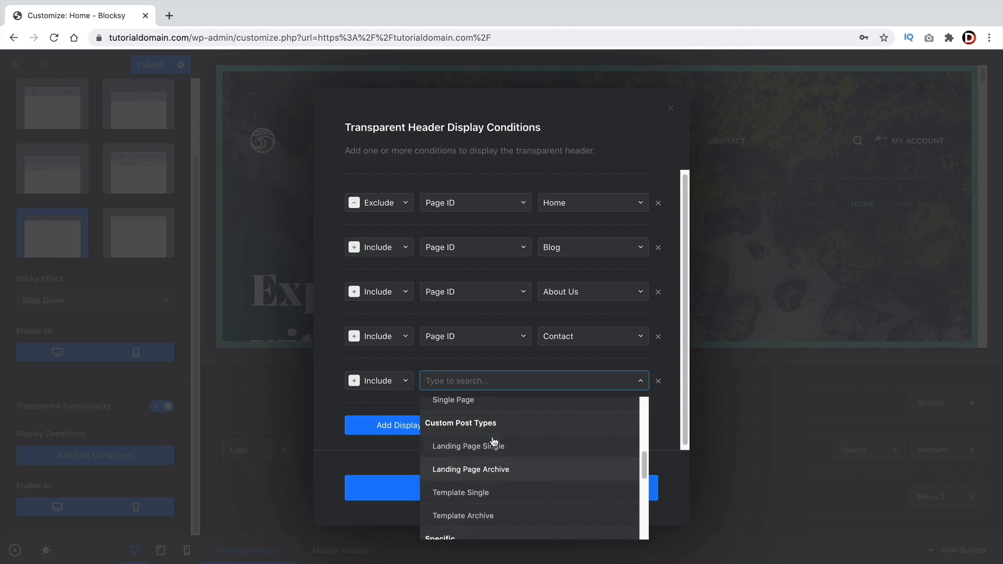
scroll(494, 460, down, 5)
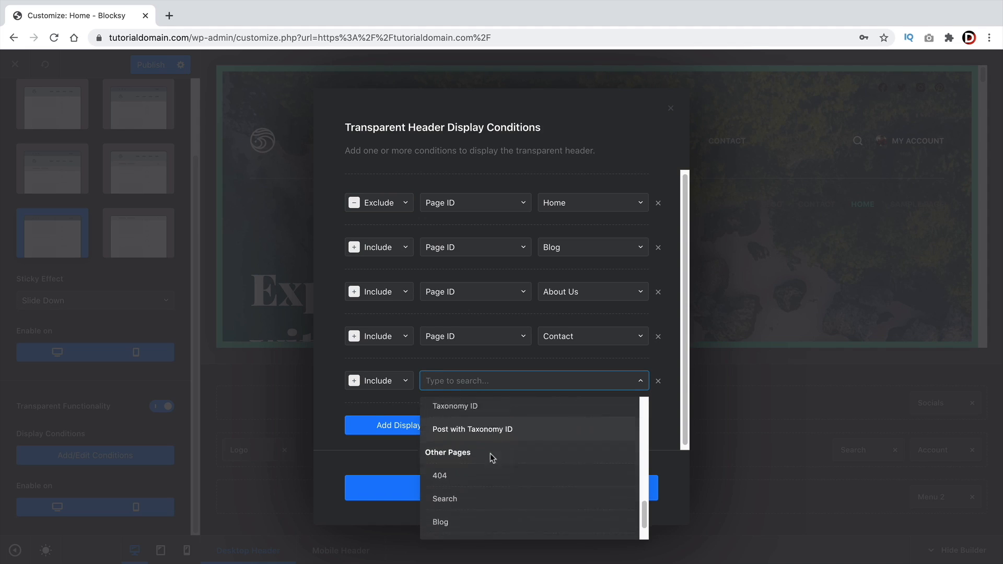
click(672, 437)
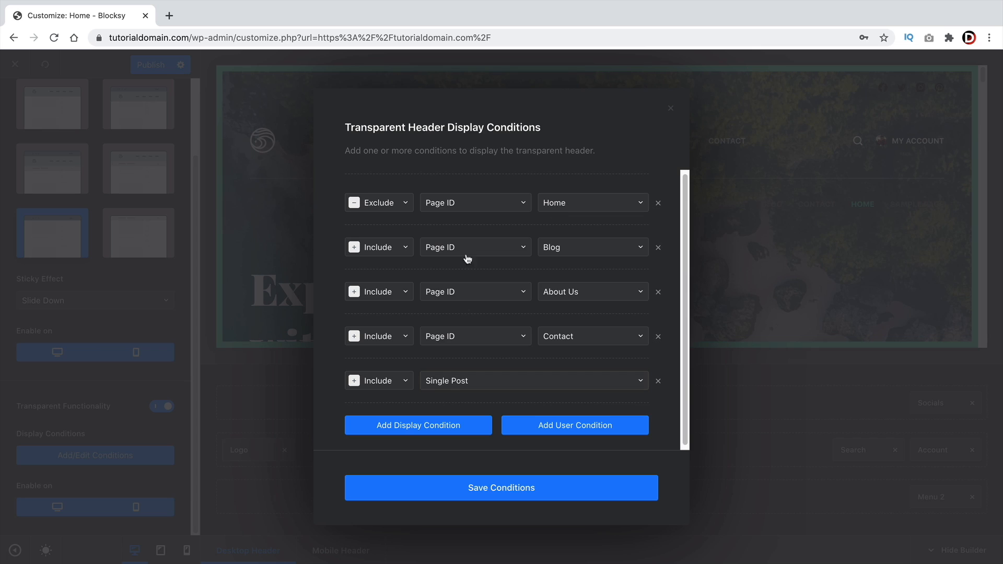
click(518, 489)
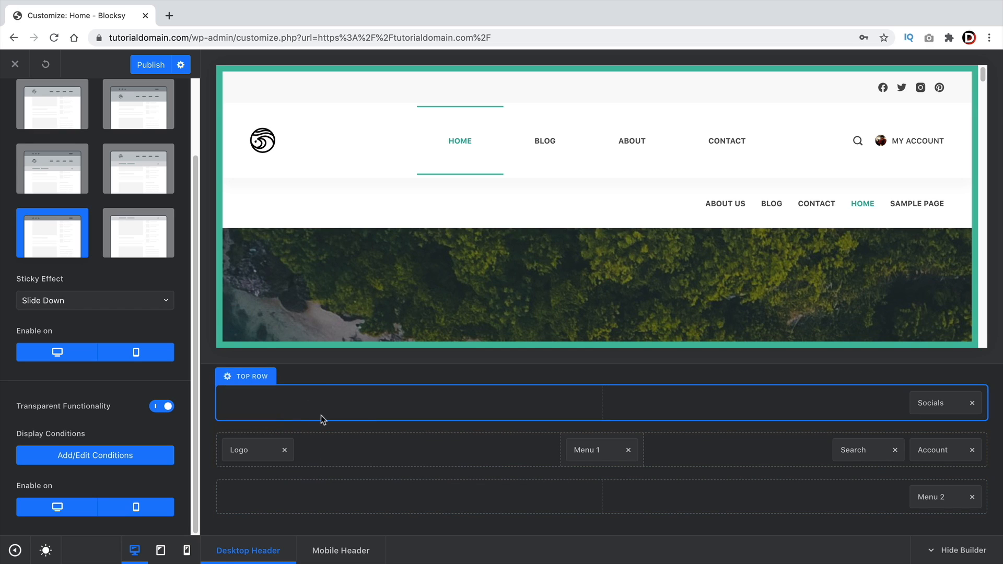
Remove Menu 2 from the header's bottom row, publish the changes, and leave the customizer for the live site
click(972, 497)
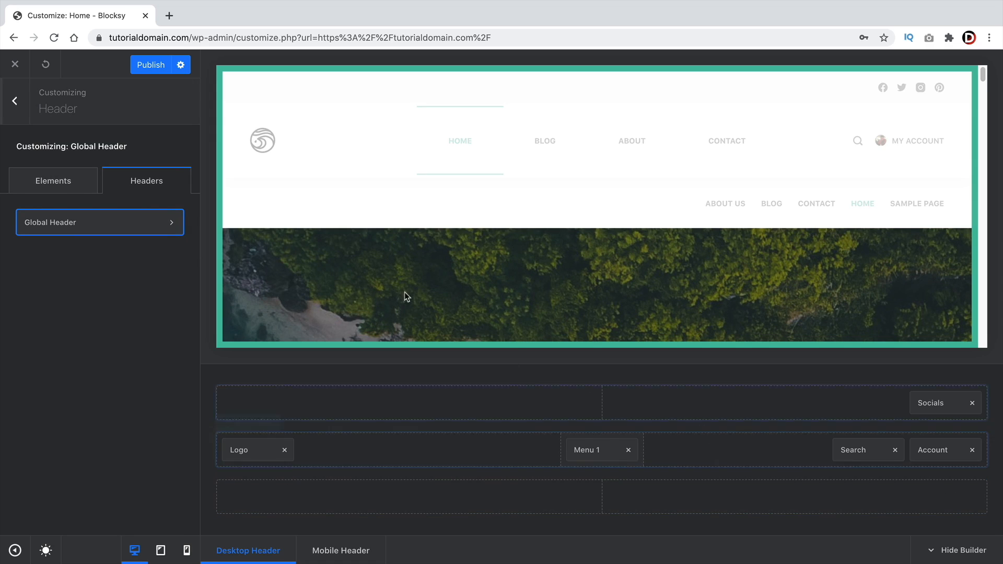
click(155, 66)
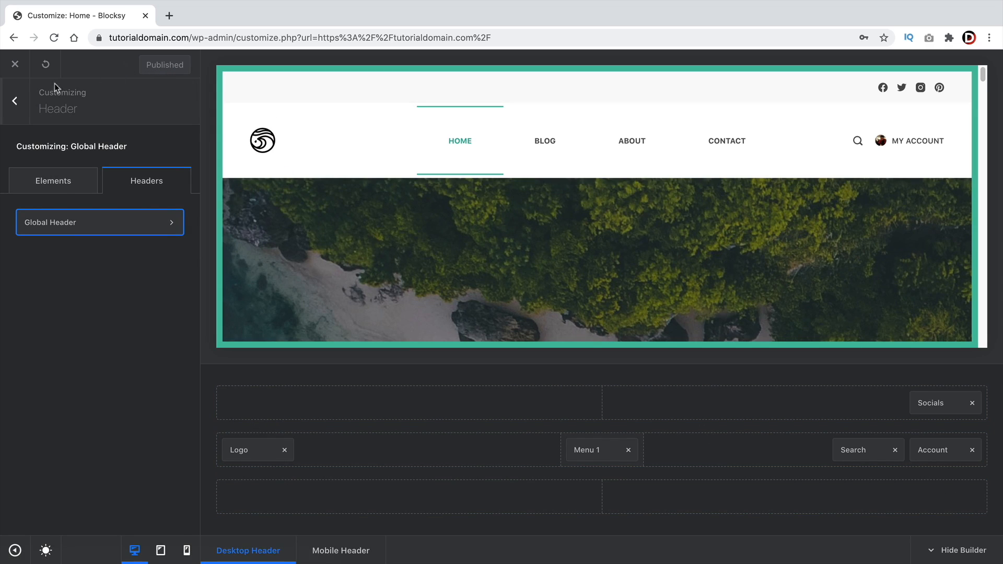
click(8, 67)
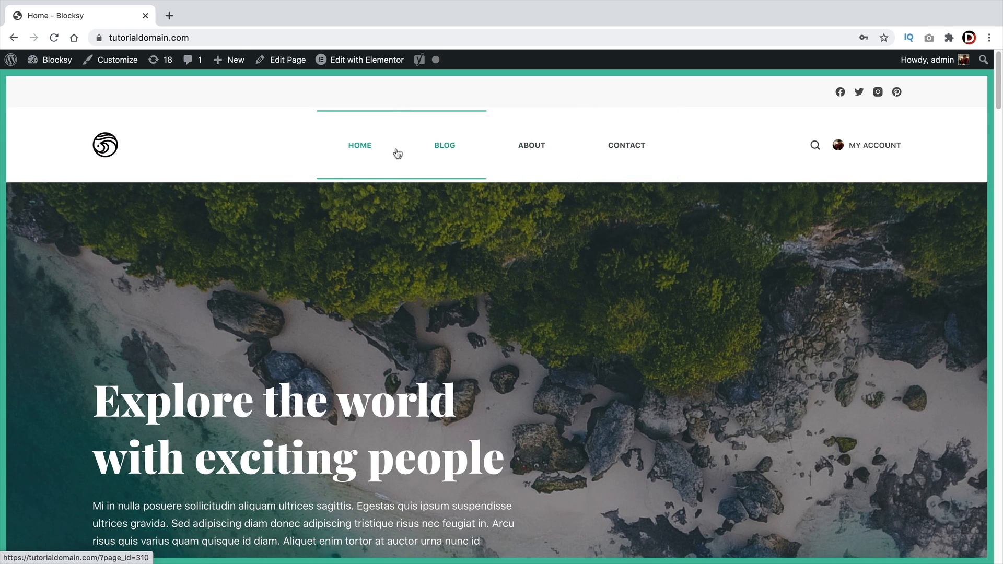
Check the header on the live Contact, Blog and Home pages, including how it behaves on the scrolled Home page
click(530, 157)
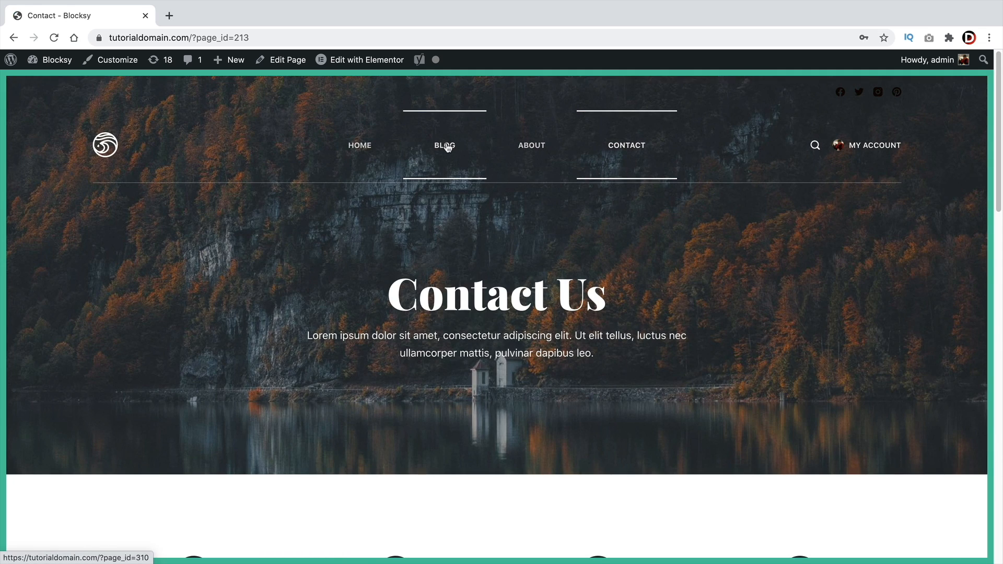
click(448, 148)
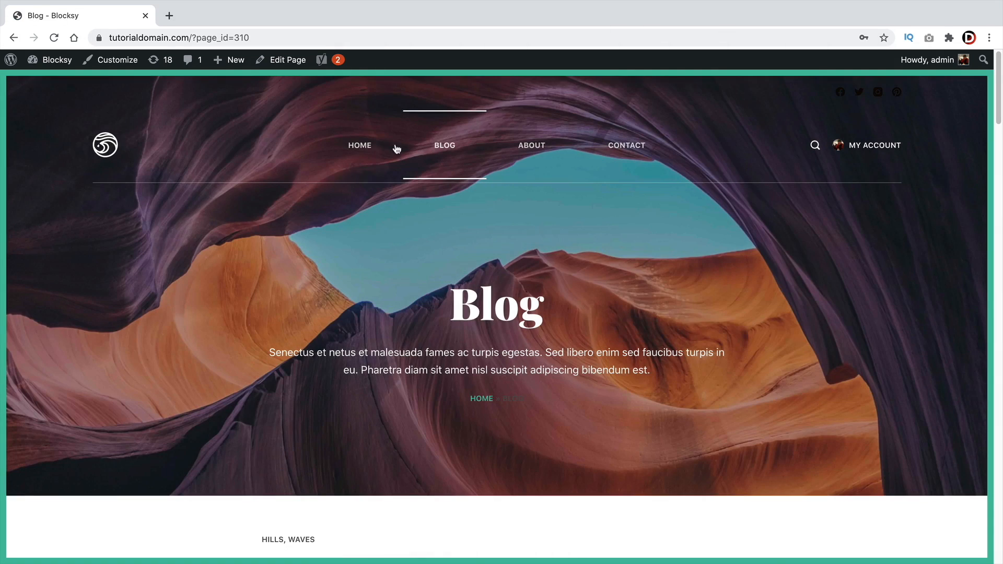
click(353, 152)
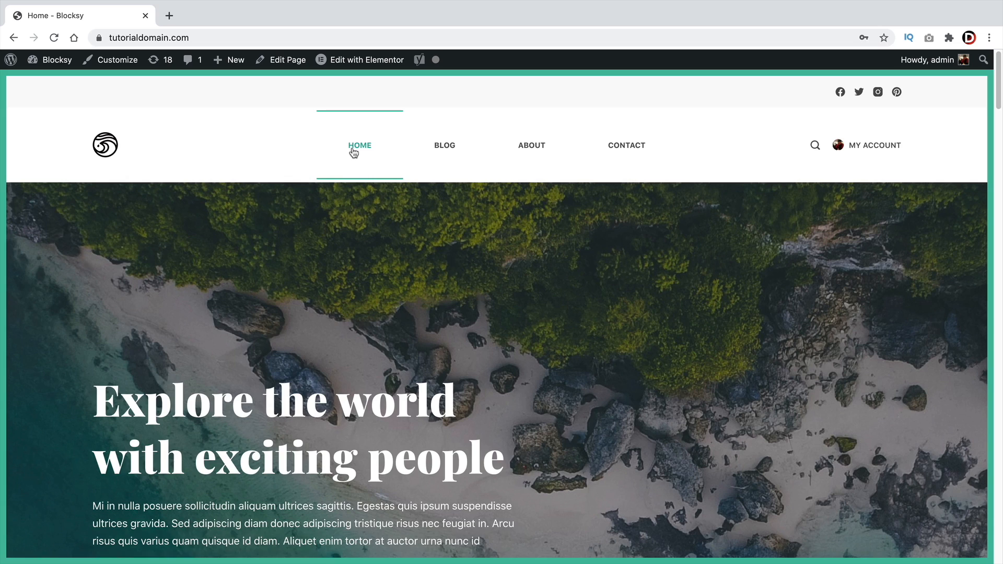
scroll(392, 259, down, 10)
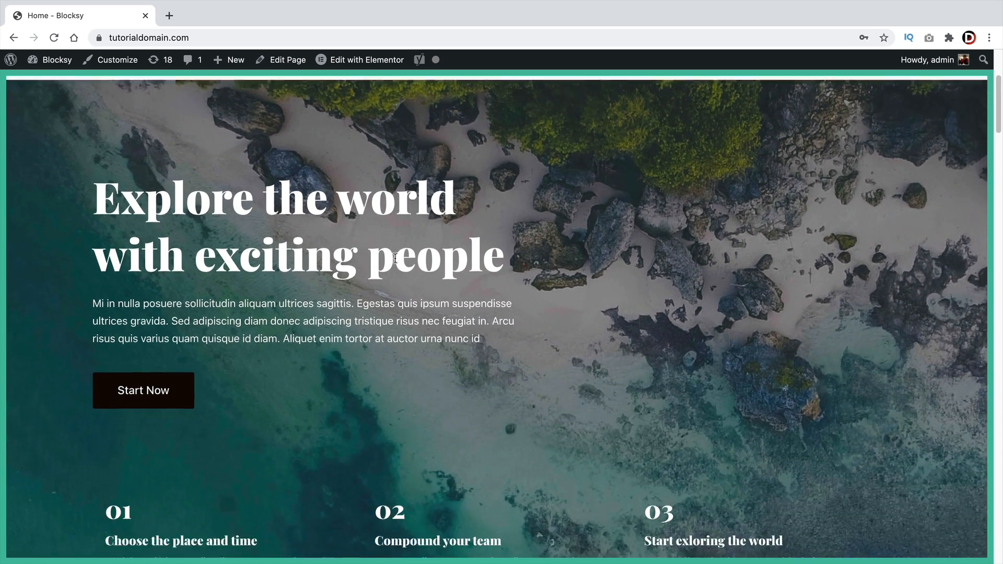
scroll(395, 272, up, 10)
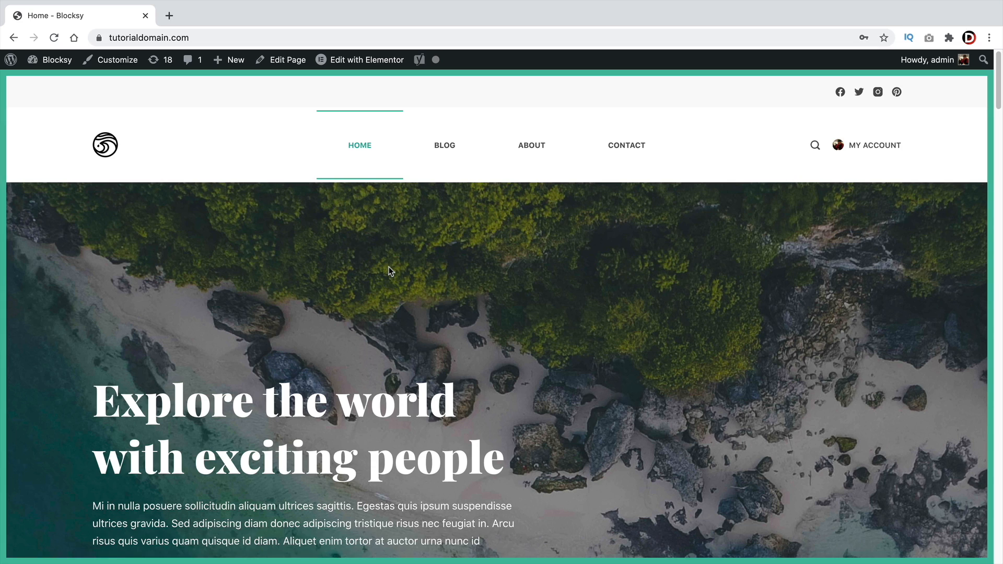
Reopen the header customizer and review the Search element's general settings and Search Through Criteria
click(103, 63)
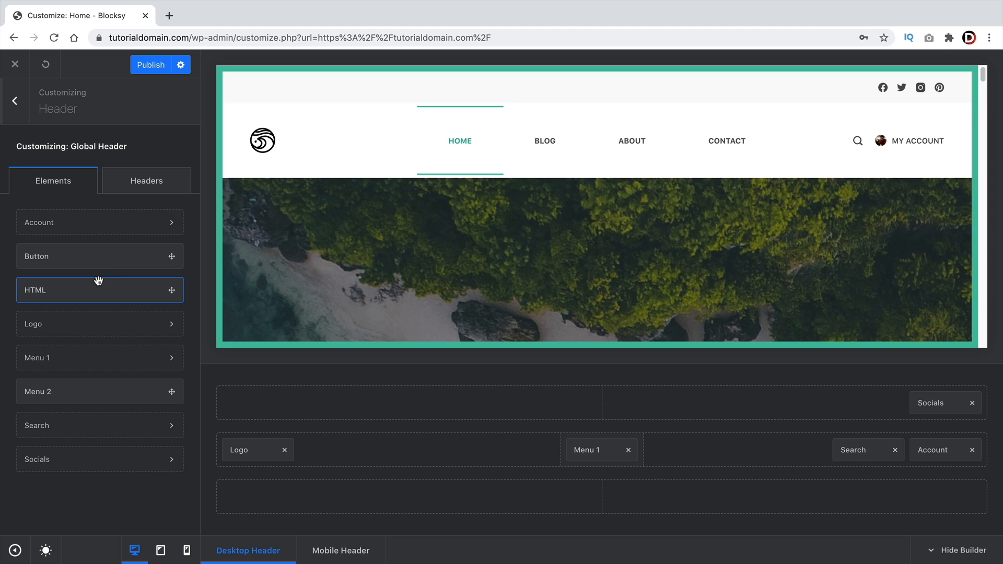
click(848, 450)
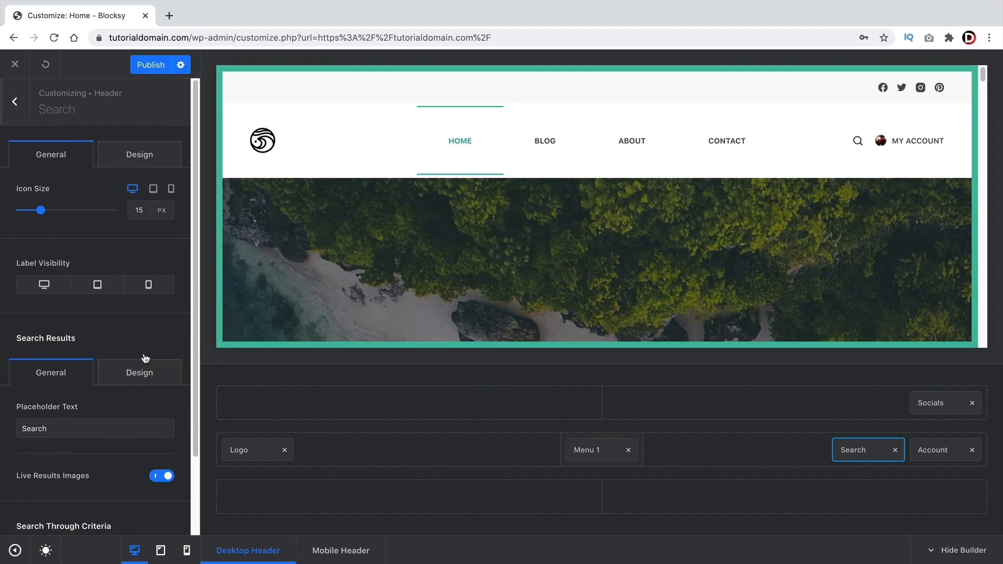
scroll(98, 418, down, 2)
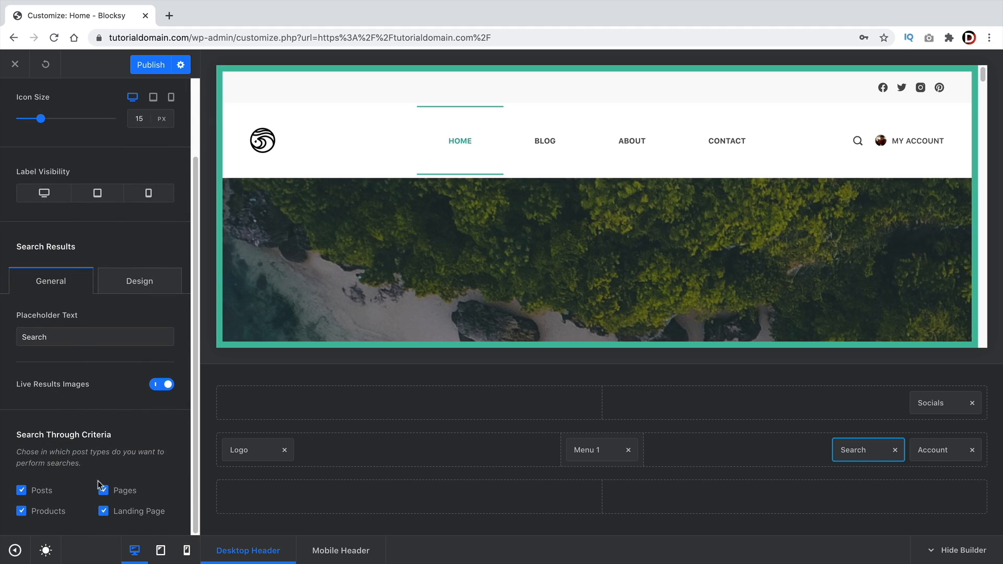
scroll(86, 366, up, 3)
click(15, 100)
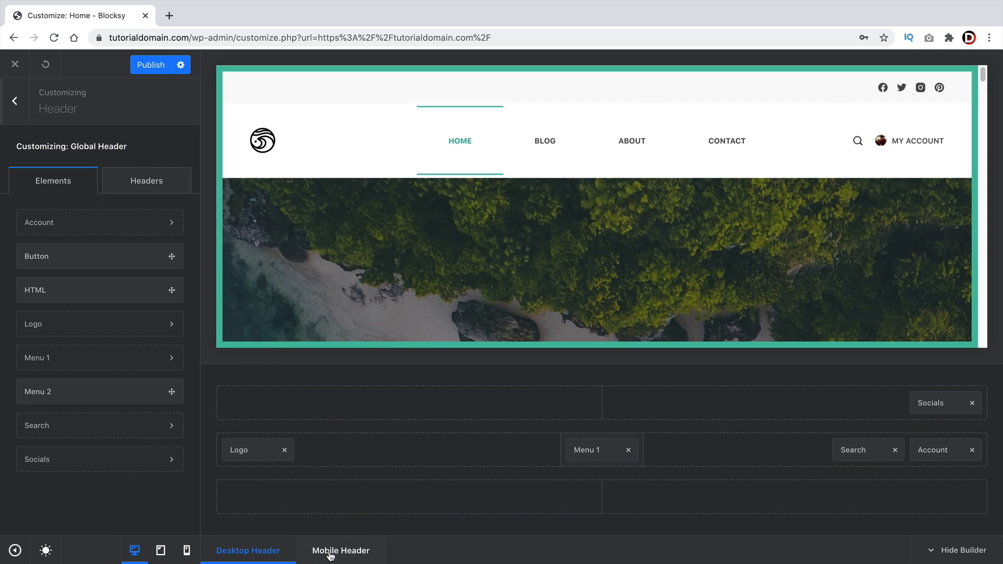
Switch to the Mobile Header layout, then open and close the offcanvas menu in the phone preview
click(346, 555)
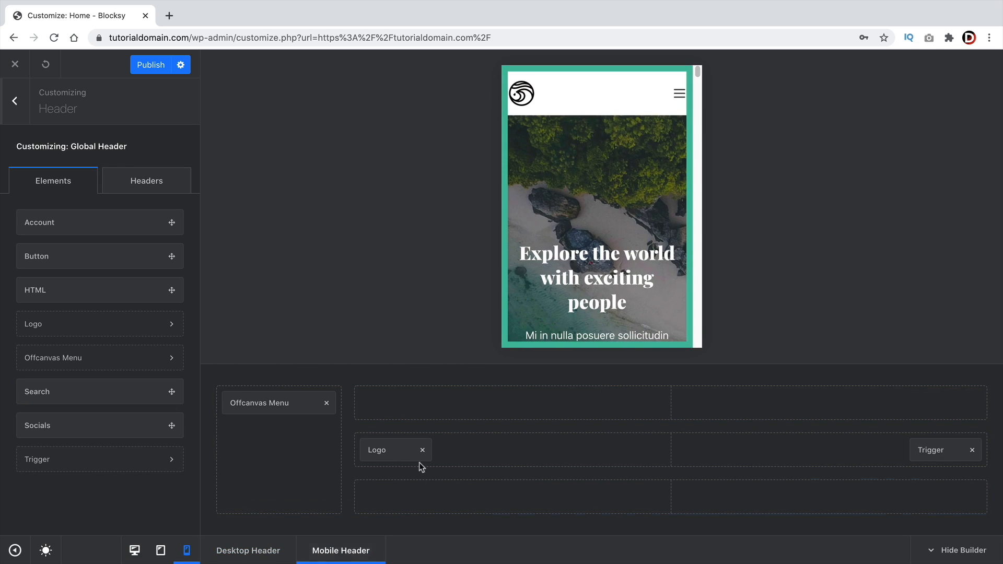
click(679, 94)
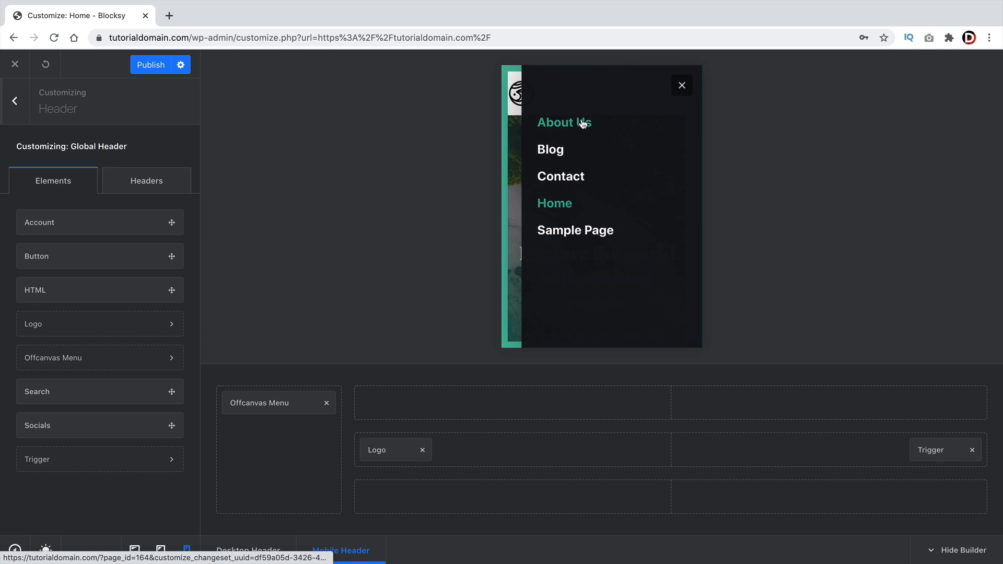
click(680, 86)
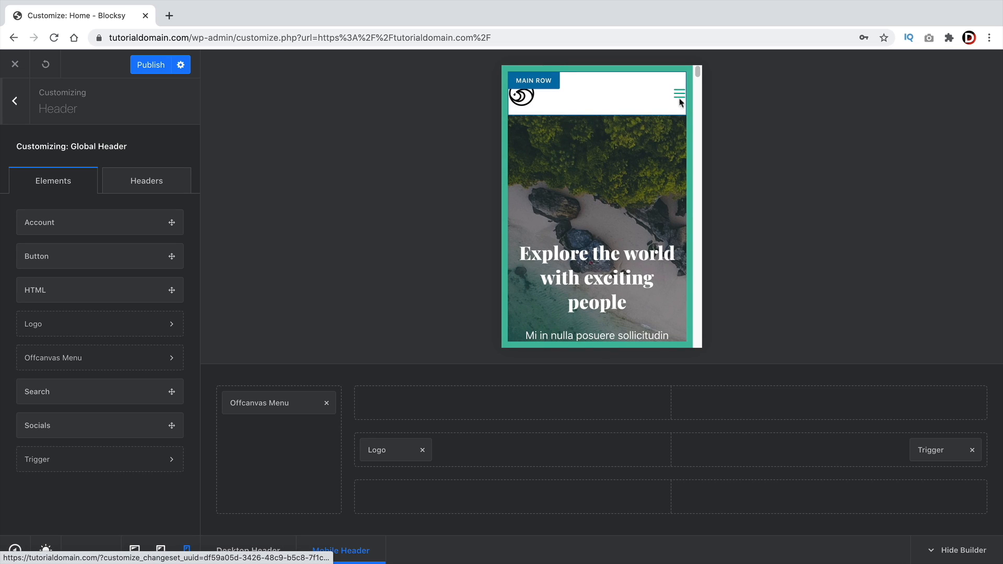
Try the mobile Trigger's label with Left and Right alignment and the text "CLick me", and switch the label off again
click(926, 452)
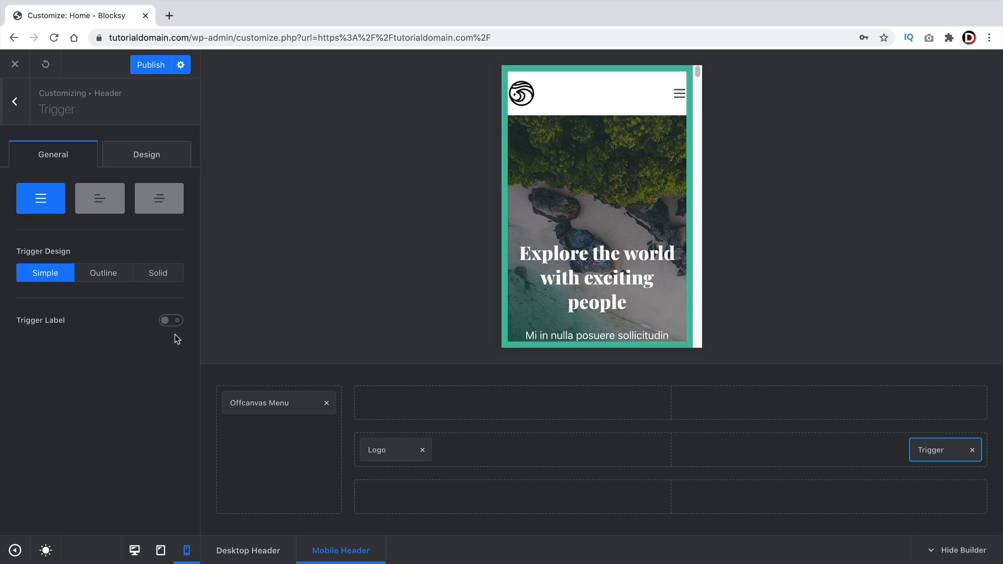
click(172, 322)
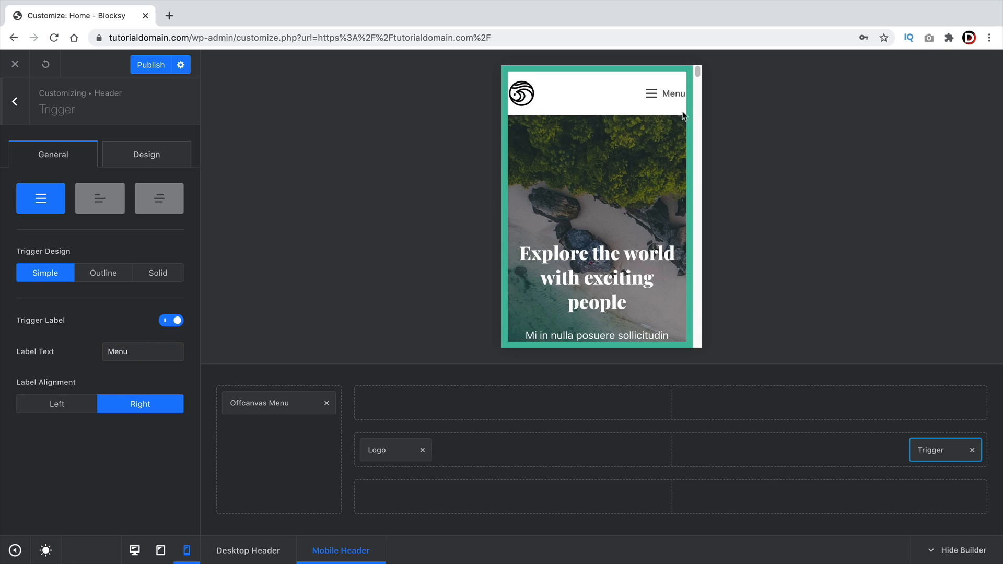
click(64, 405)
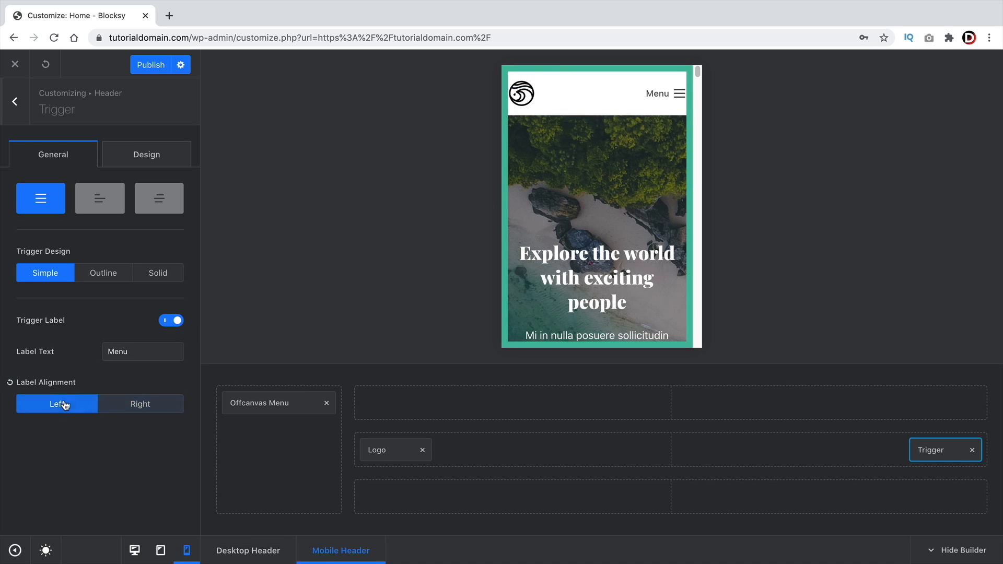
click(125, 411)
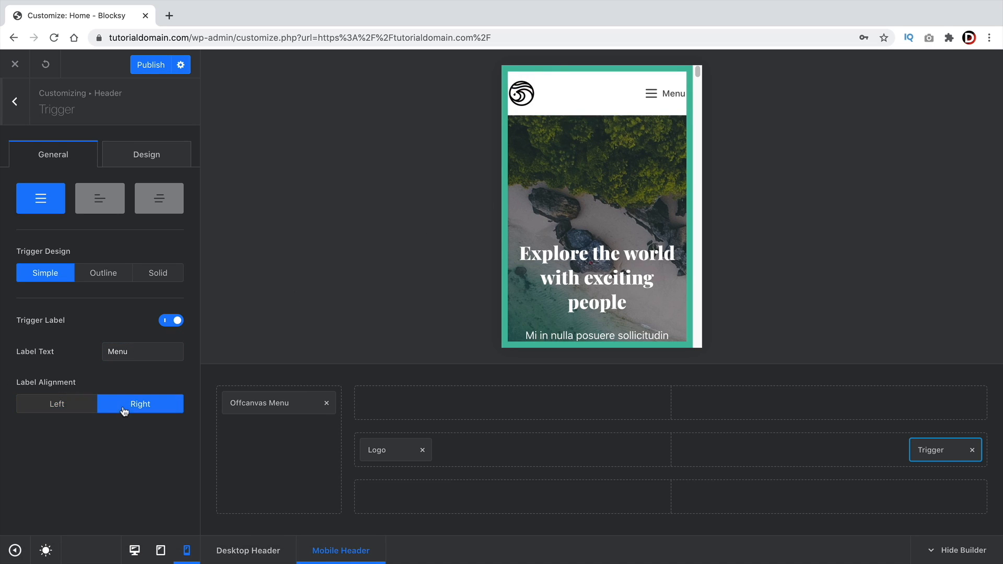
double_click(138, 355)
text(CLick me)
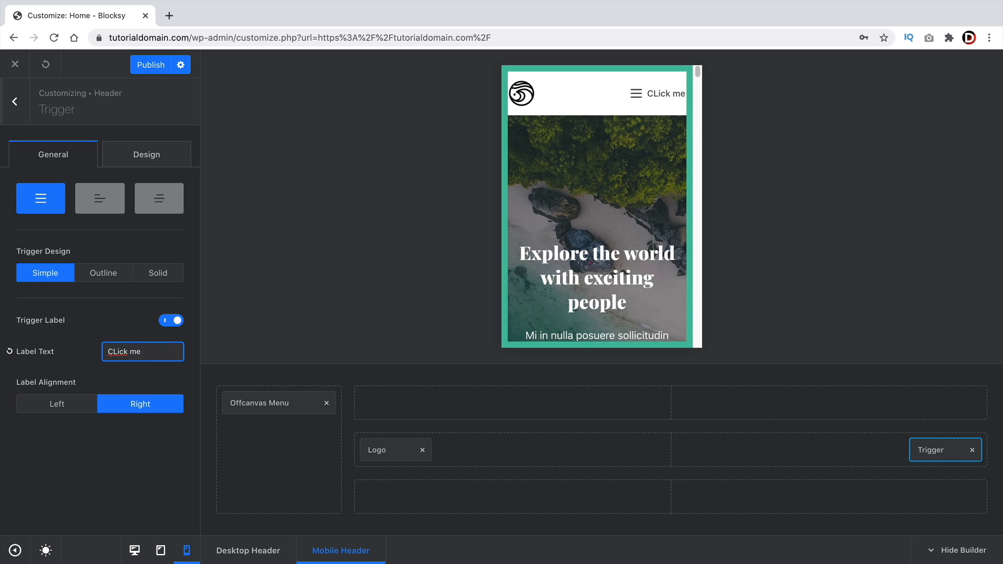
triple_click(128, 351)
click(171, 322)
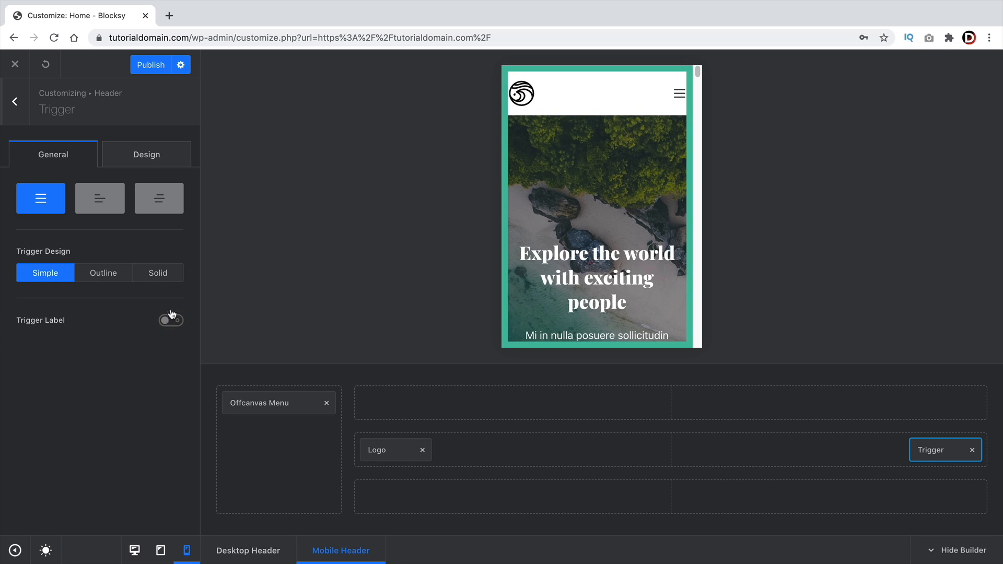
Review the Trigger's color states and margin design options, and return to the header overview
click(146, 159)
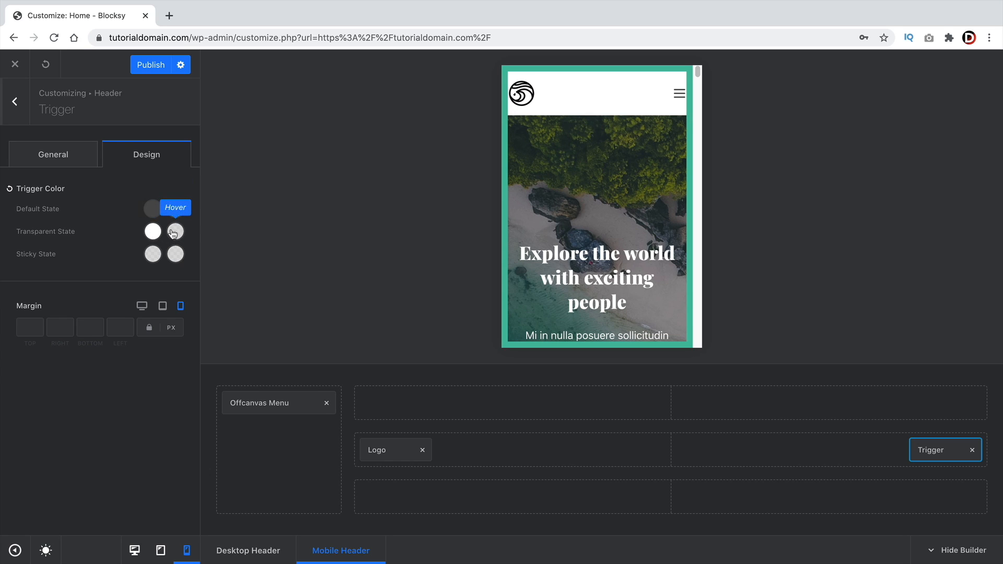
scroll(565, 218, down, 3)
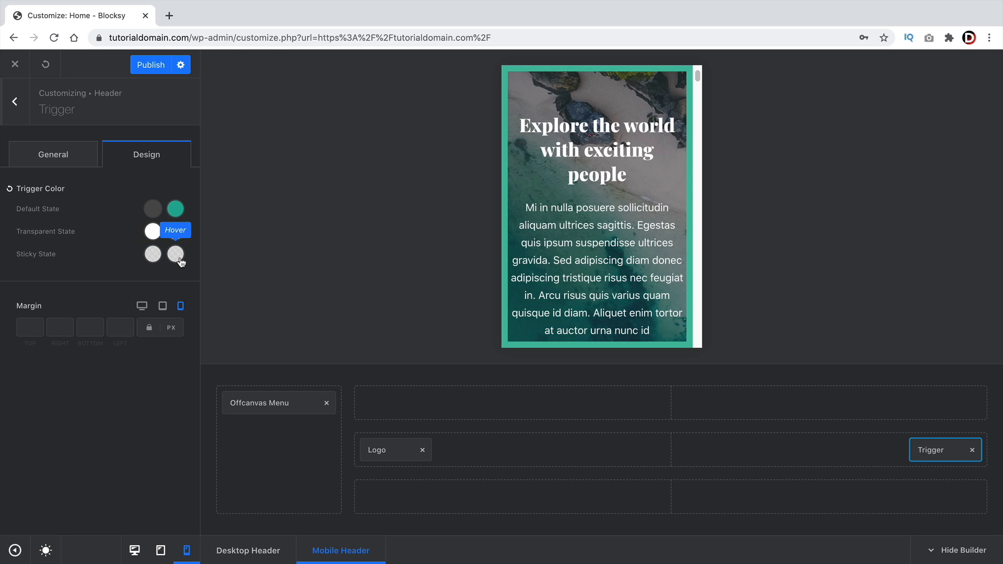
click(44, 160)
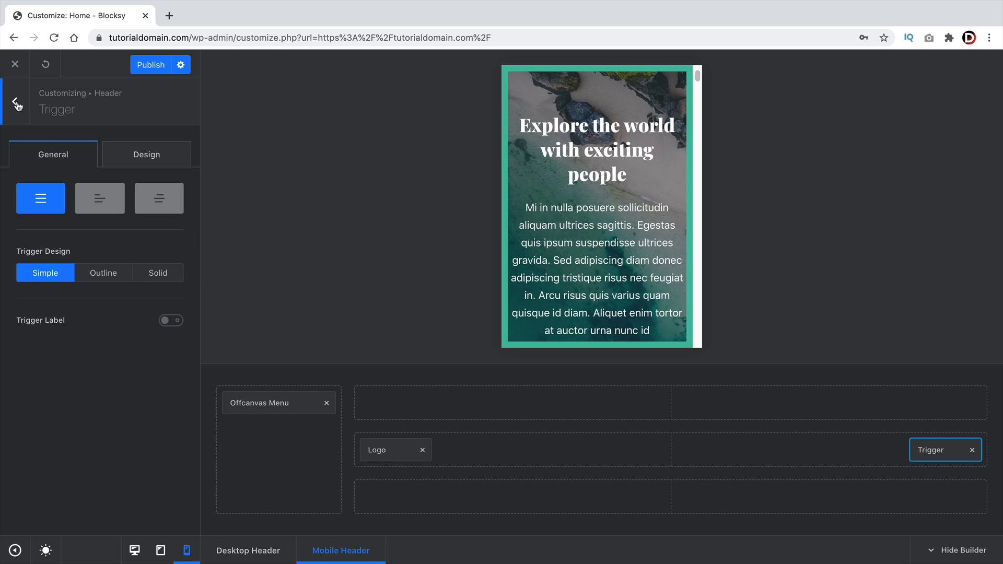
click(16, 102)
Review the Global Header's sticky and transparent settings for mobile and return to the Mobile Header layout
click(158, 189)
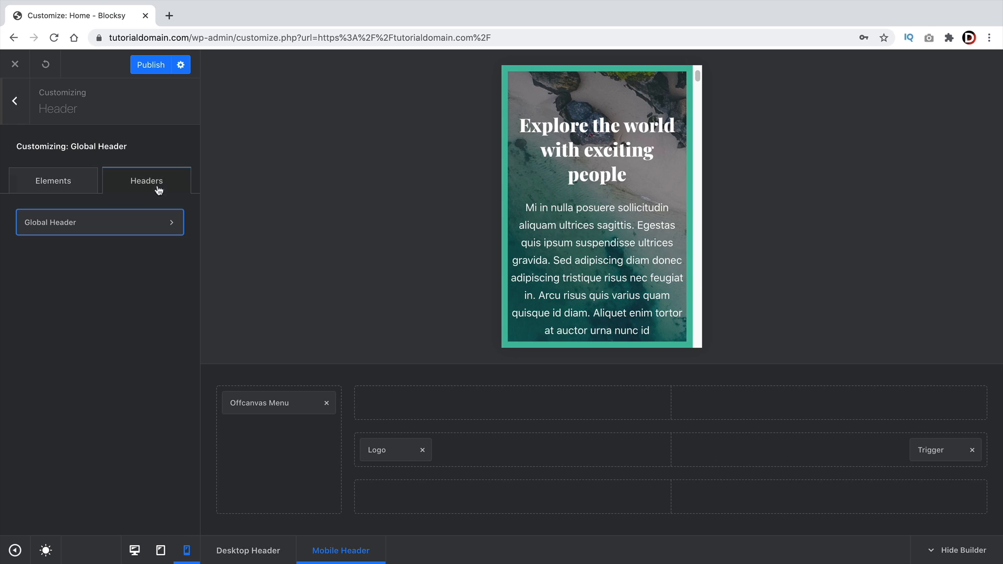
click(136, 228)
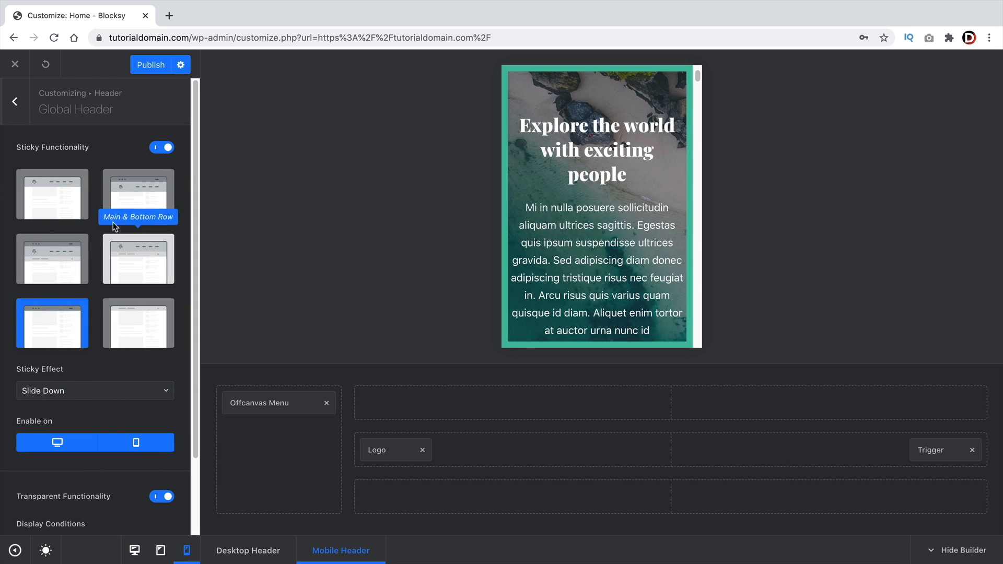
click(16, 102)
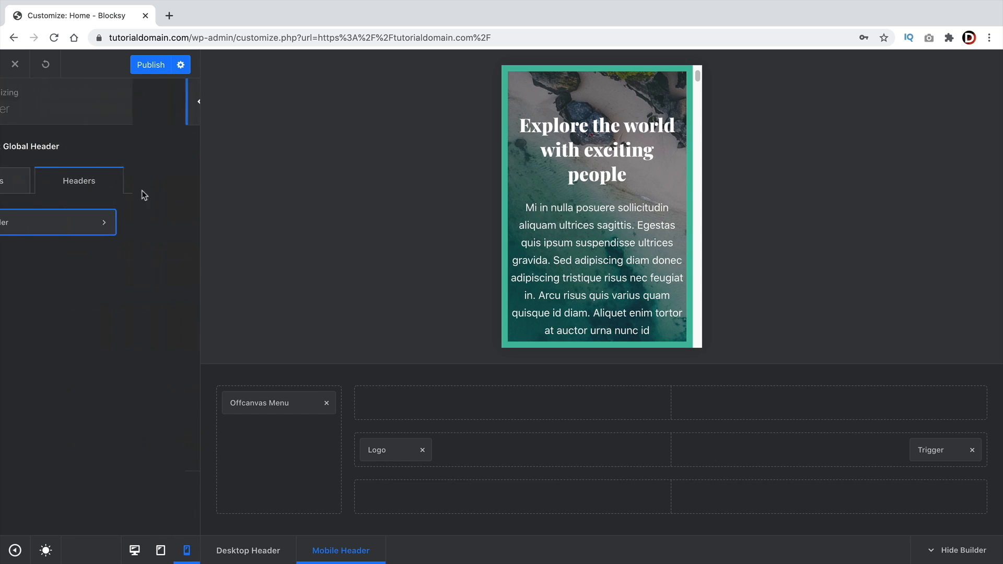
click(360, 549)
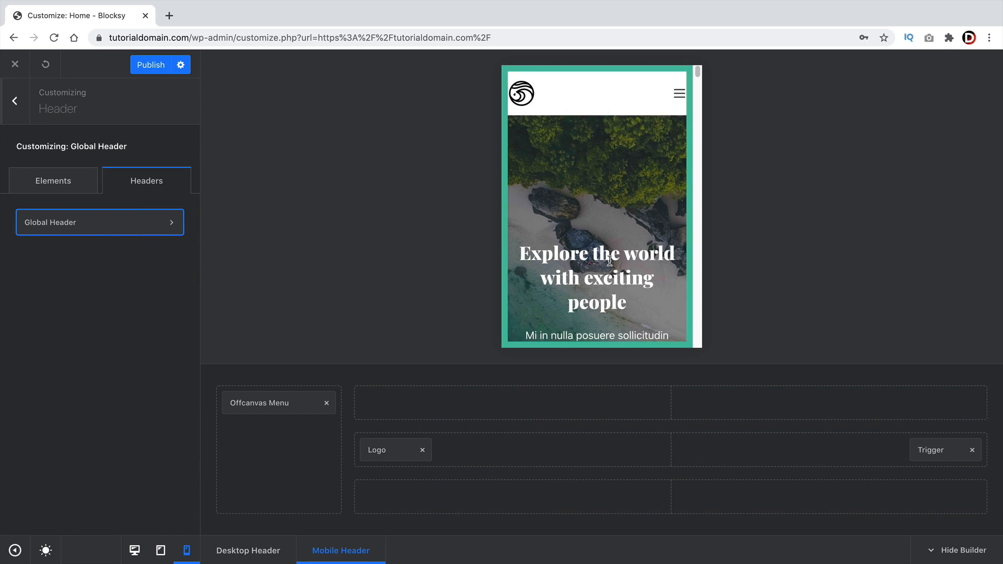
Look through the general and design options of the mobile header's Offcanvas Menu element
click(271, 403)
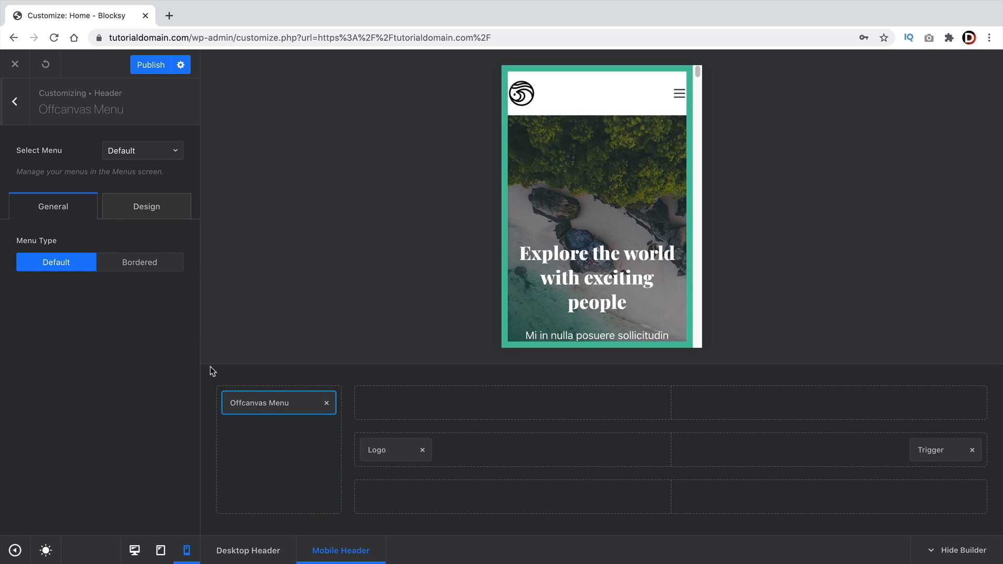
click(155, 210)
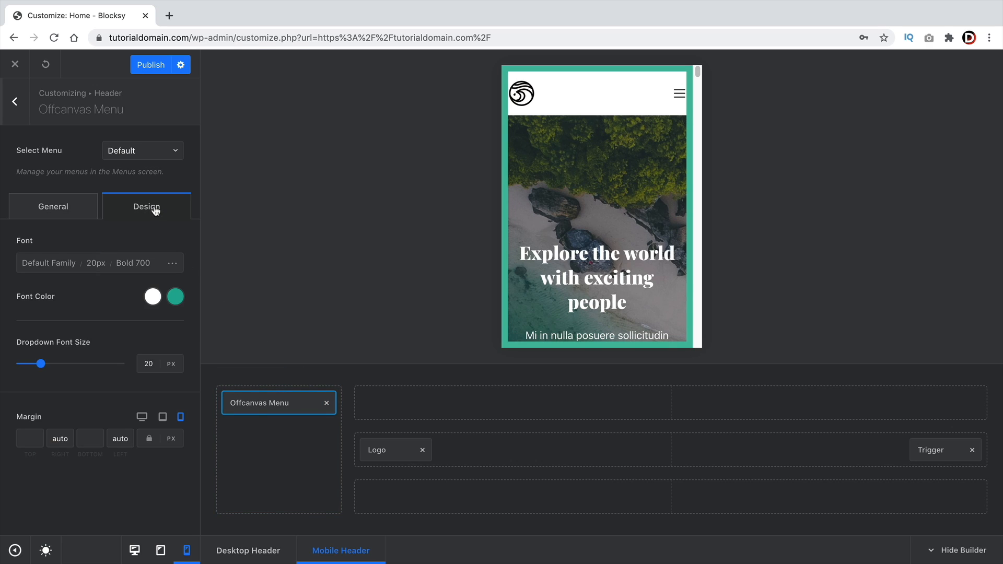
click(72, 213)
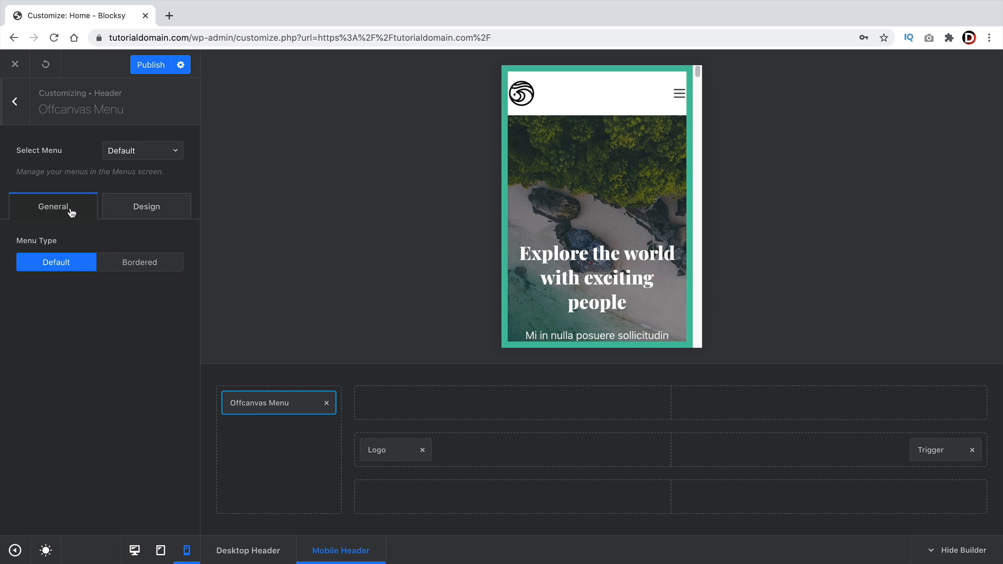
Set the Offcanvas Menu's Menu Type to Bordered, comparing it with Default in the opened menu preview
click(128, 269)
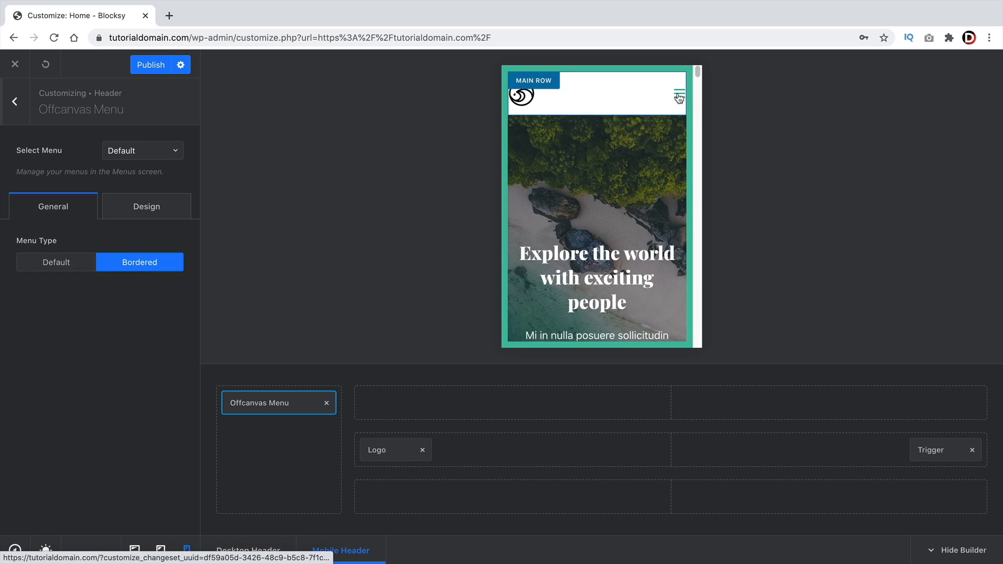
click(679, 97)
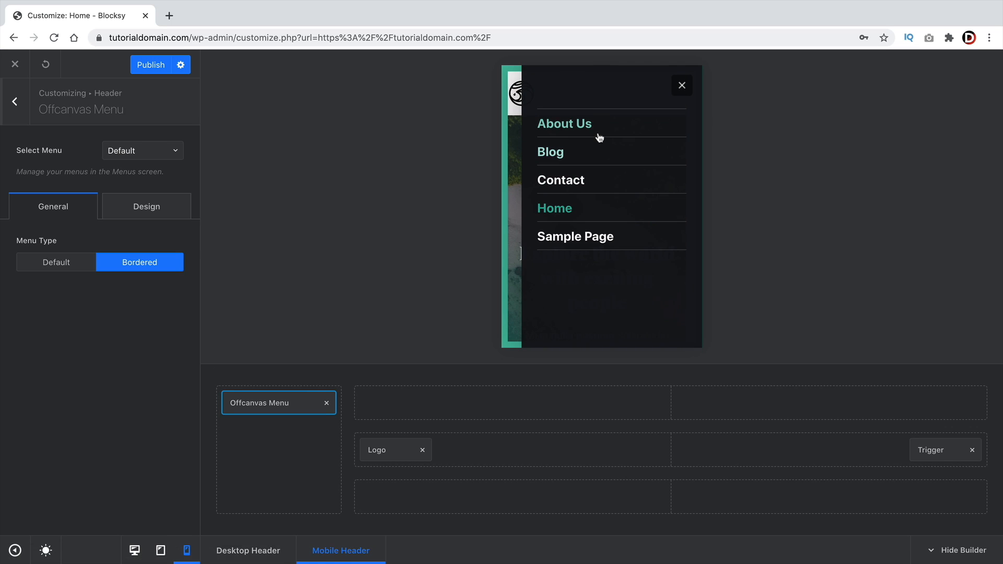
click(56, 268)
click(111, 266)
click(54, 268)
click(127, 266)
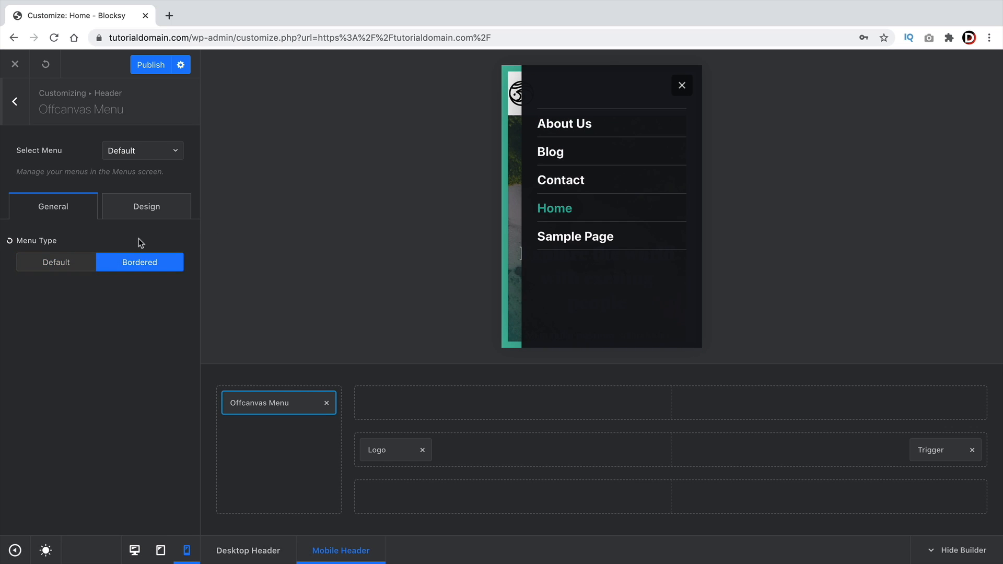
Review the Offcanvas Menu's design options and the menus available for selection, keeping Default, and return to the header overview
click(157, 209)
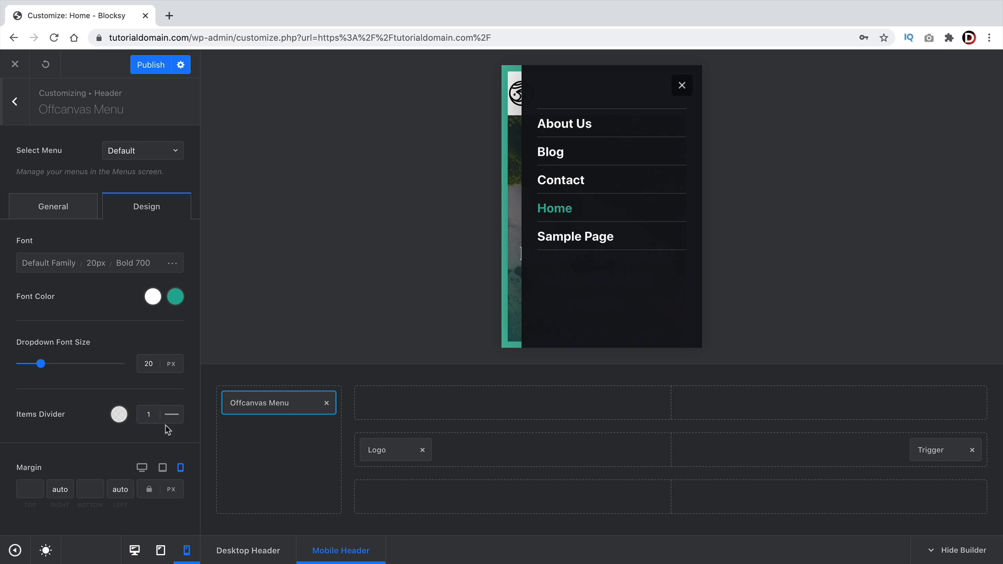
click(161, 154)
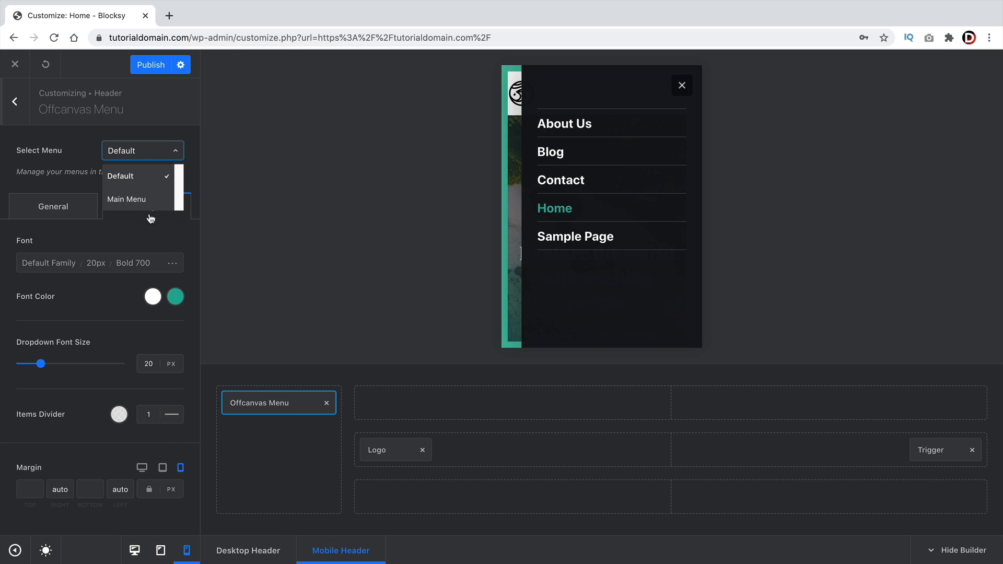
click(79, 141)
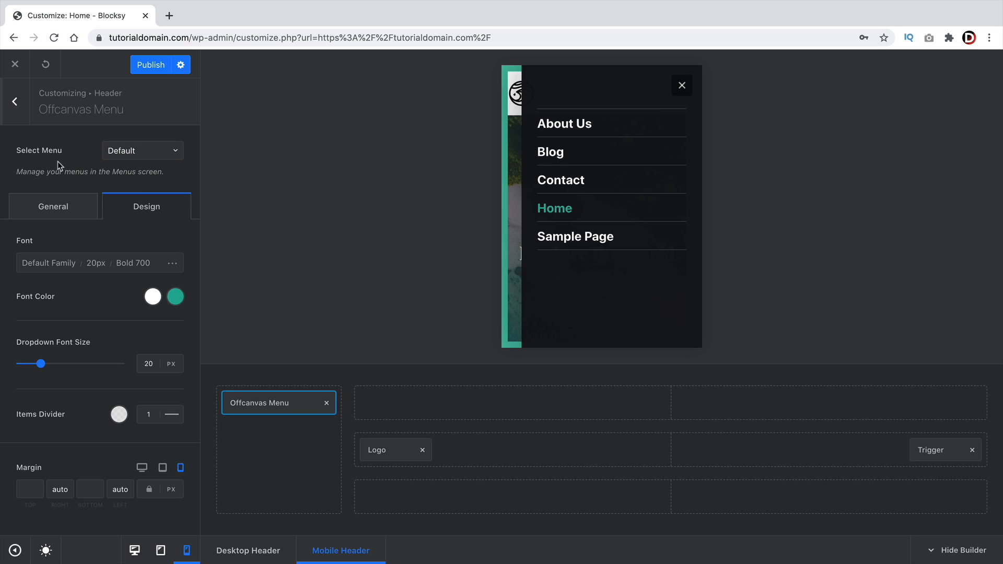
click(14, 111)
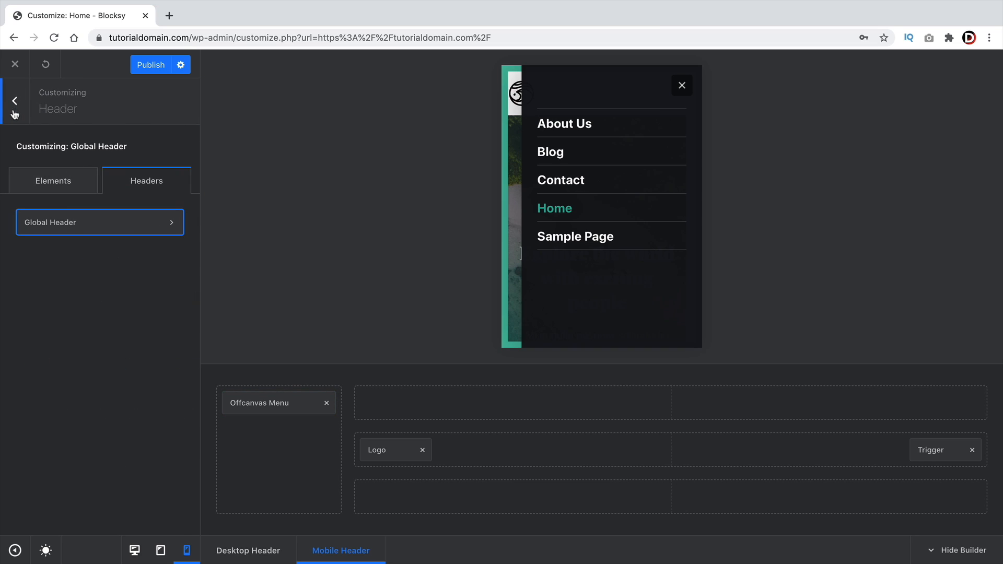
Add a Button element below the Offcanvas Menu in the mobile header's offcanvas area and open its settings
click(59, 183)
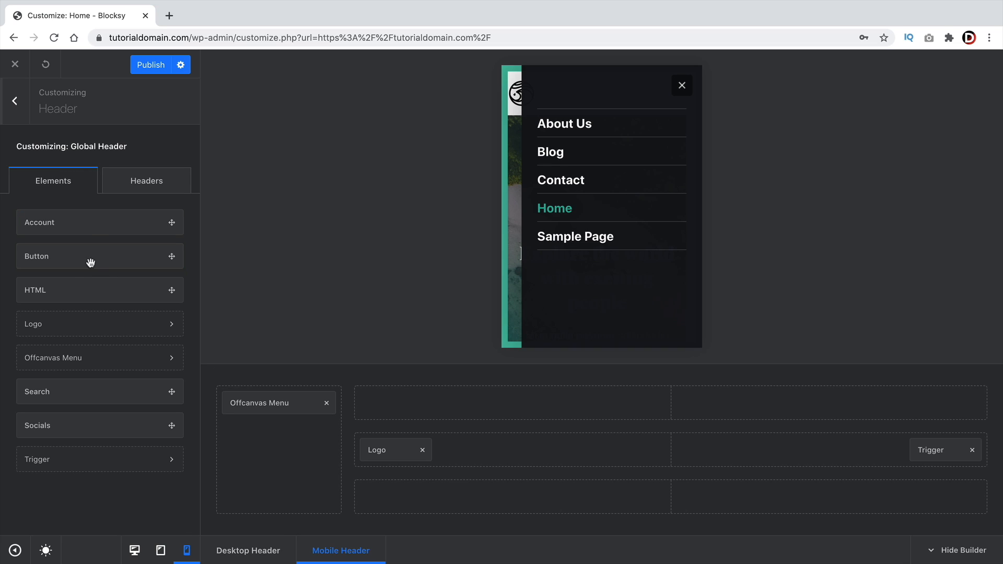
drag(73, 255, 289, 426)
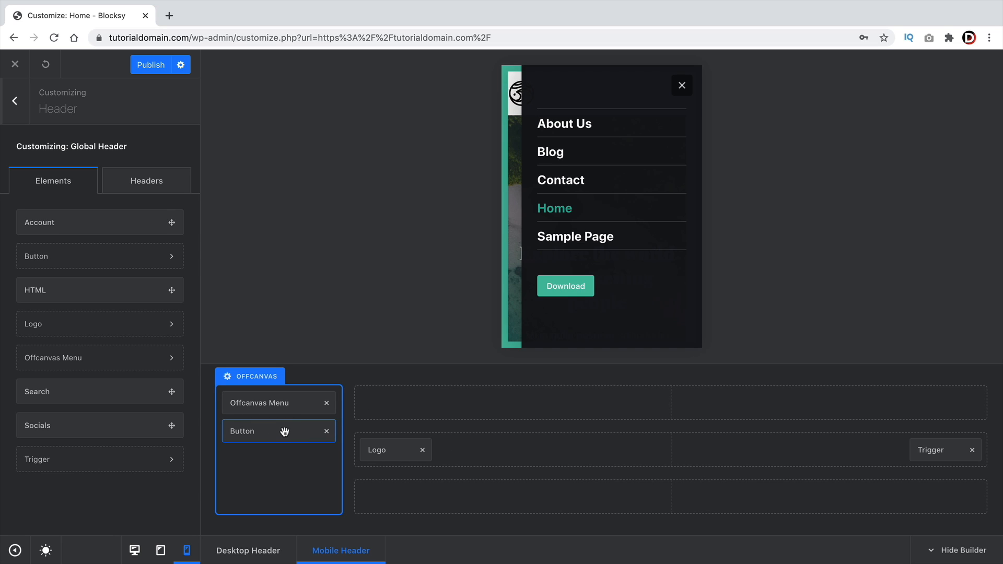
click(287, 429)
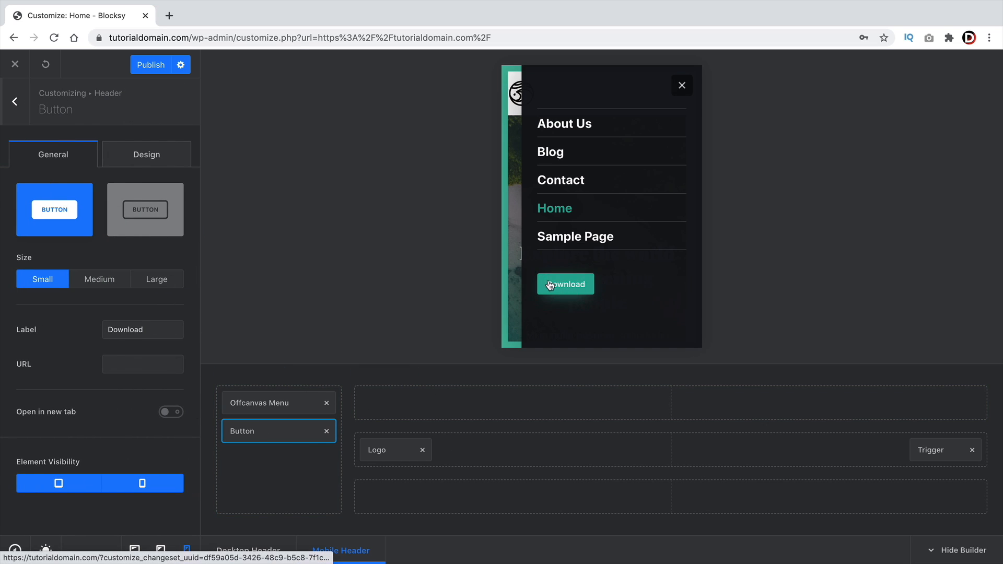
Compare the Button's outlined style with the Default style, keep Default, and return to the header elements list
click(118, 214)
click(74, 215)
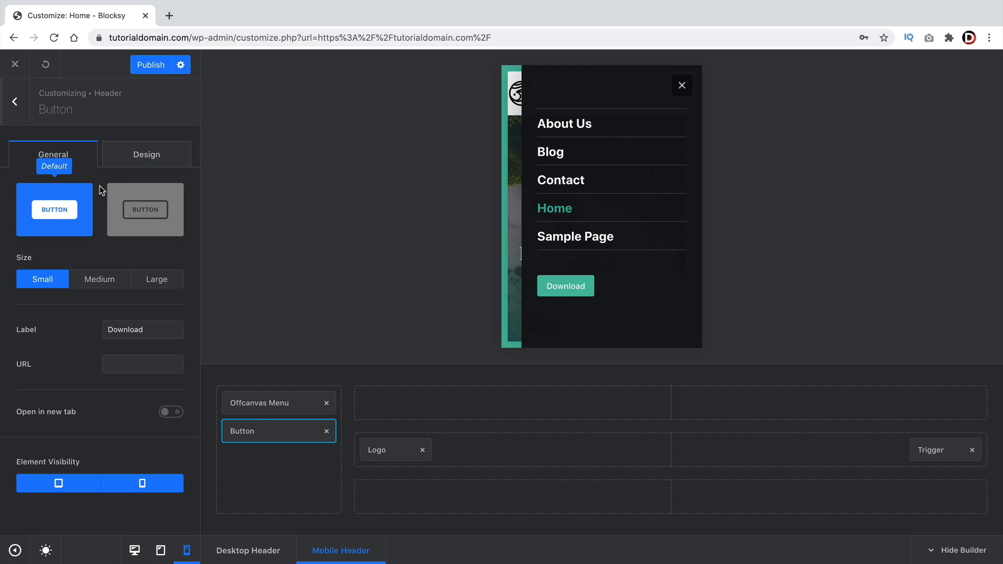
click(15, 102)
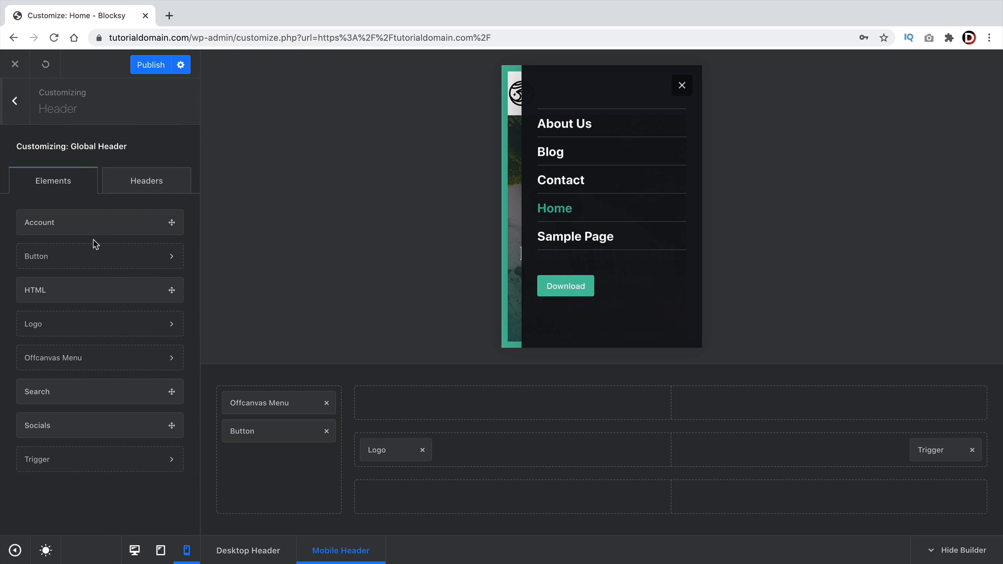
Add an HTML element above the Offcanvas Menu in the mobile offcanvas area with the text "Welcome To Our Website"
drag(88, 290, 261, 395)
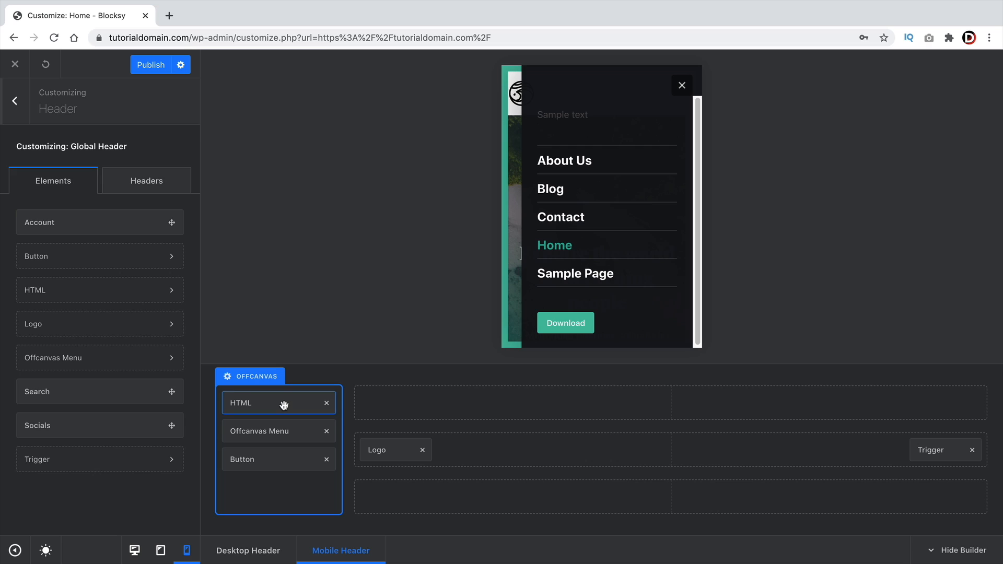
click(283, 403)
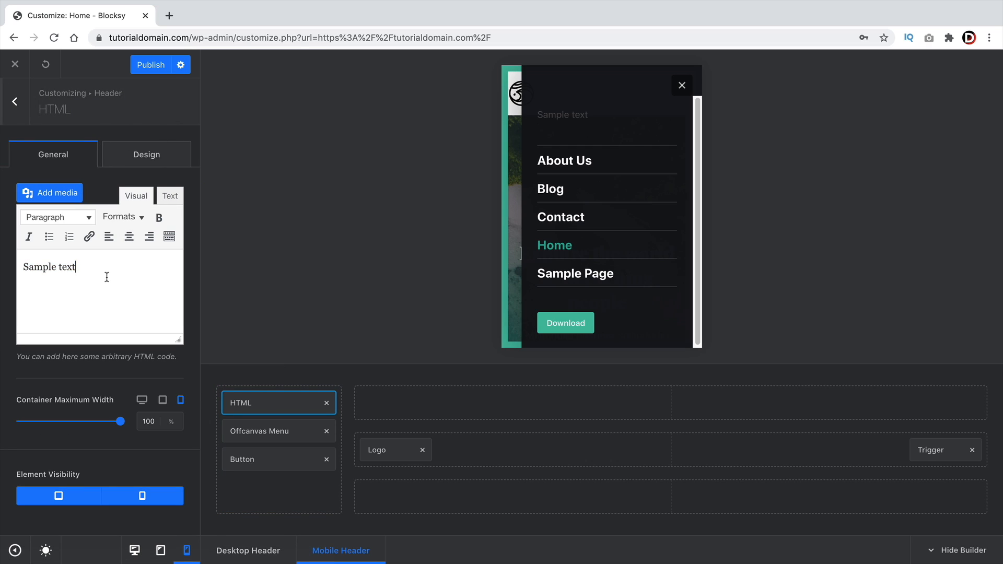
triple_click(107, 277)
text(Welcome To Our Website)
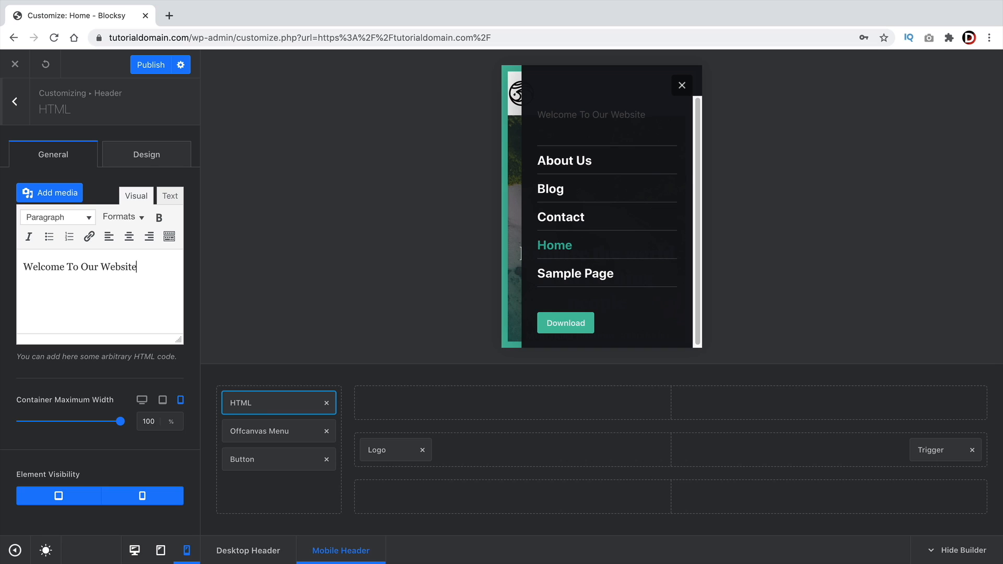
Set the HTML element's initial font color to white and return to the header elements
click(131, 160)
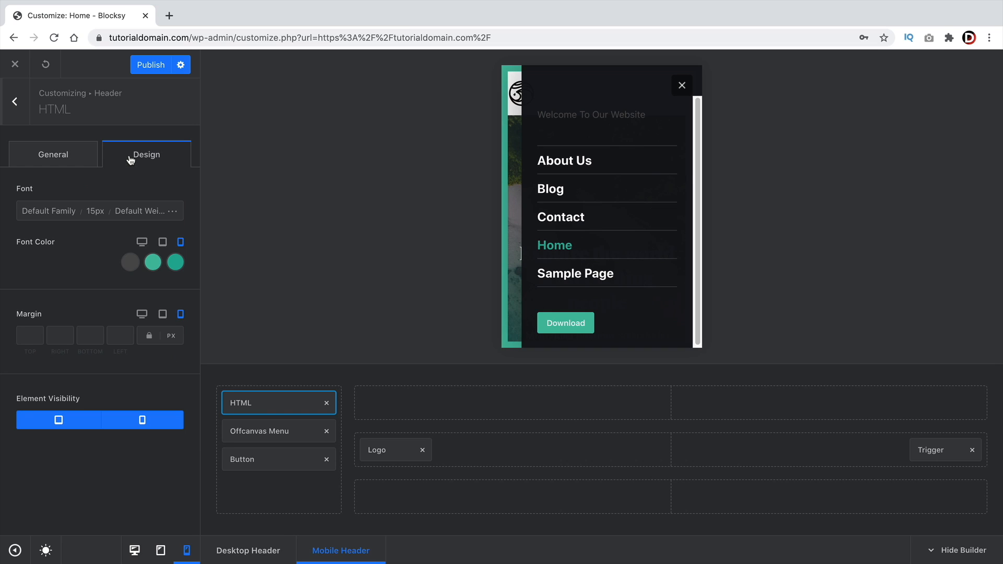
click(129, 263)
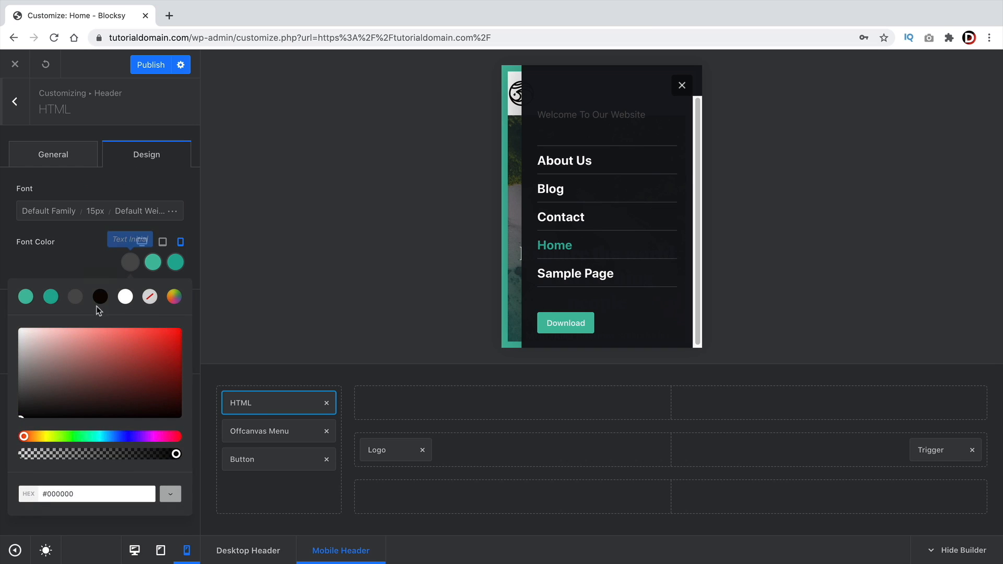
click(126, 296)
click(62, 157)
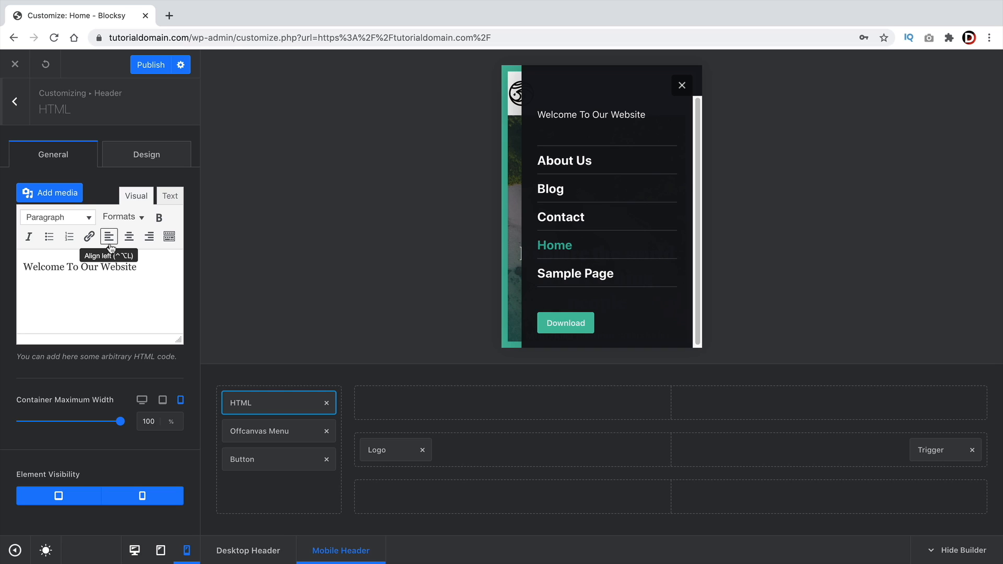
click(17, 102)
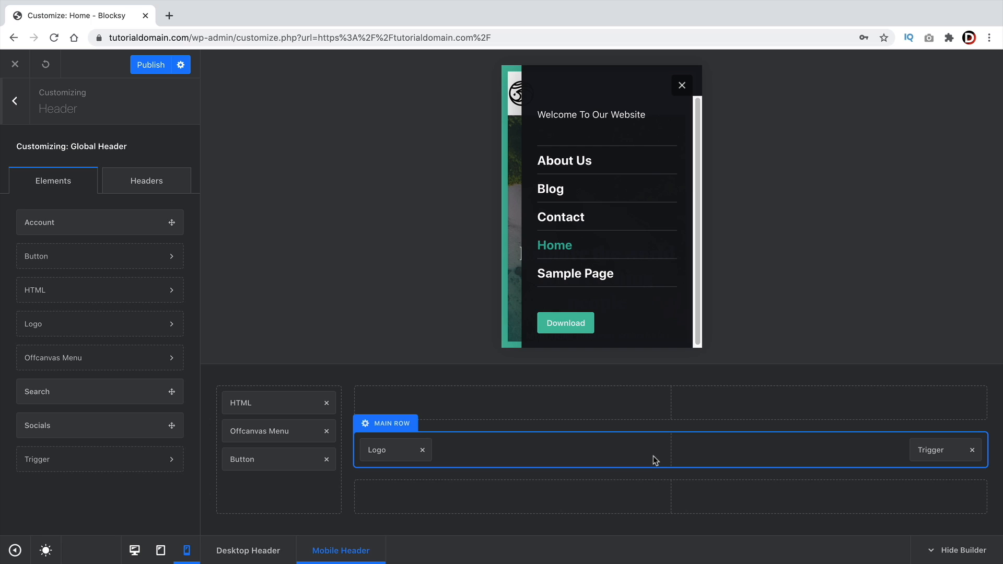
Close the offcanvas menu in the preview and switch the builder to the desktop header
click(681, 86)
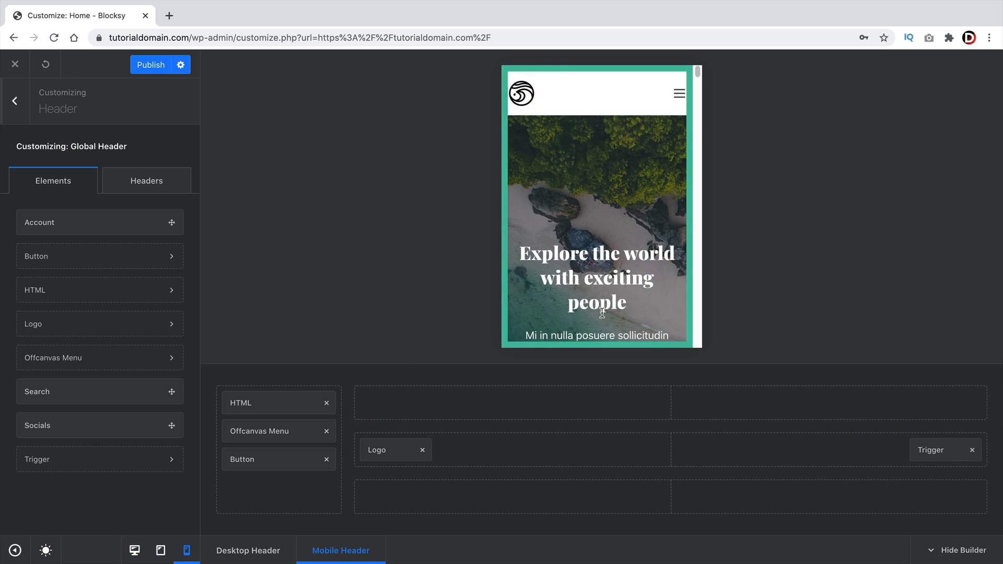
click(142, 182)
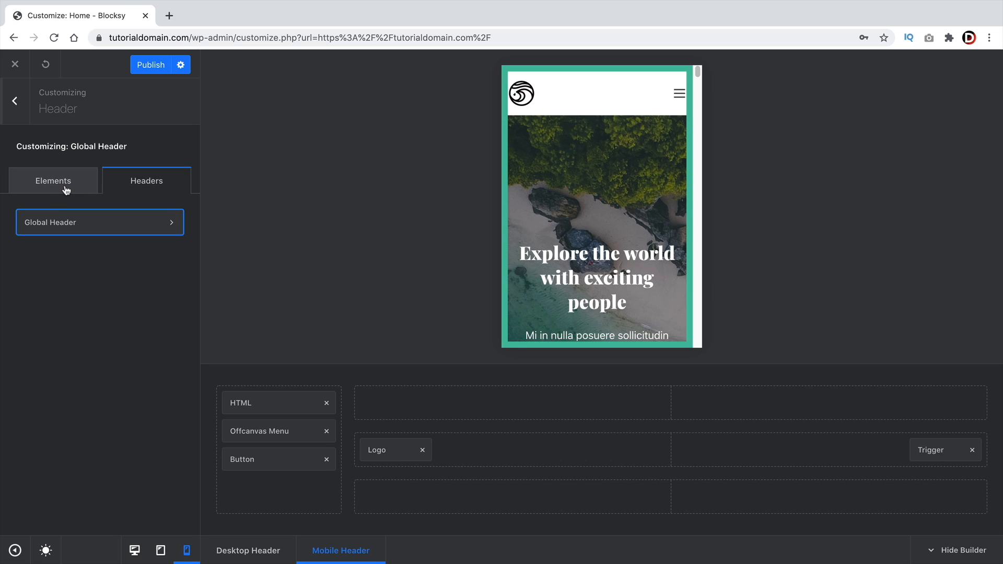
click(58, 188)
click(254, 548)
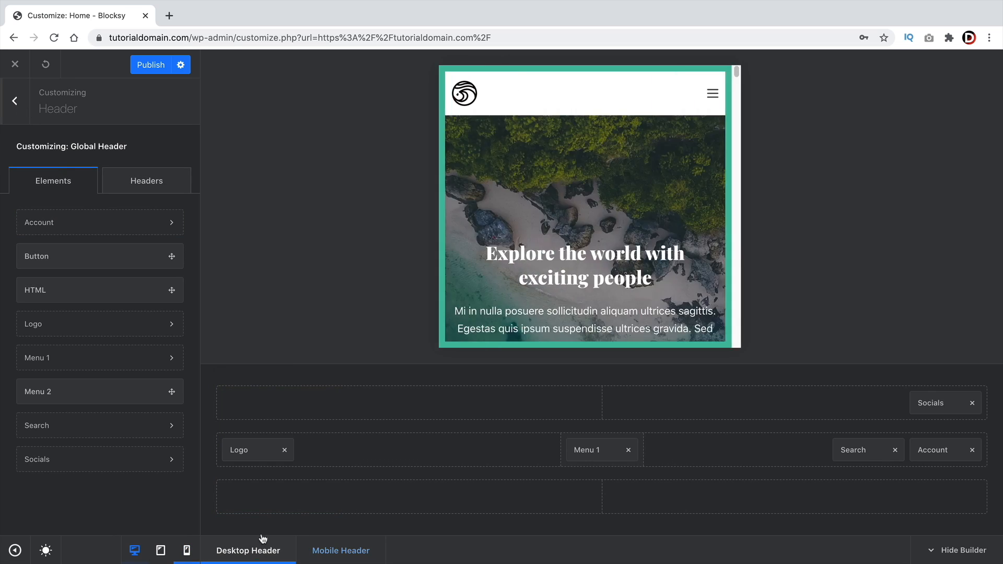
Open the Footer builder and view the general settings of its Socials element
click(14, 101)
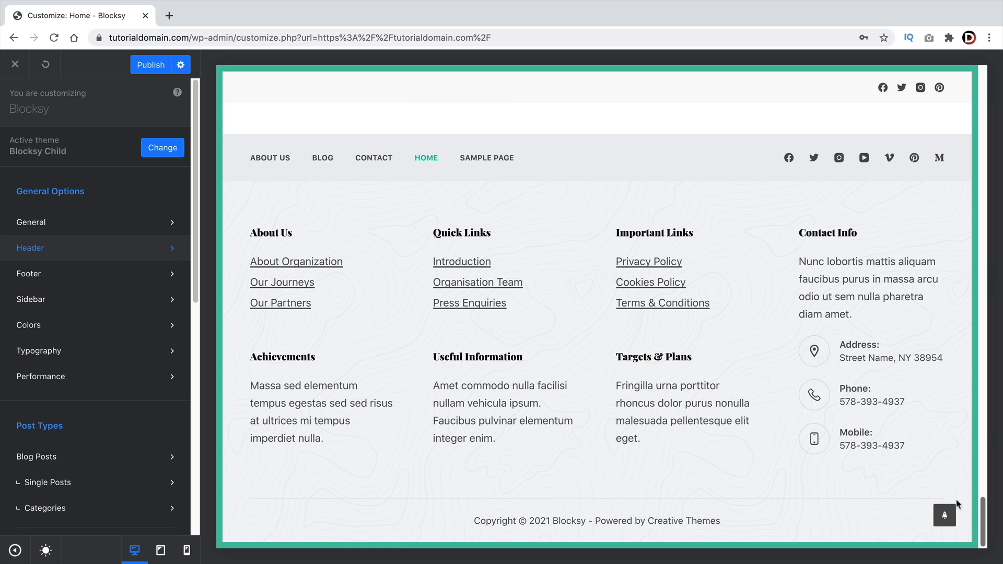
click(162, 275)
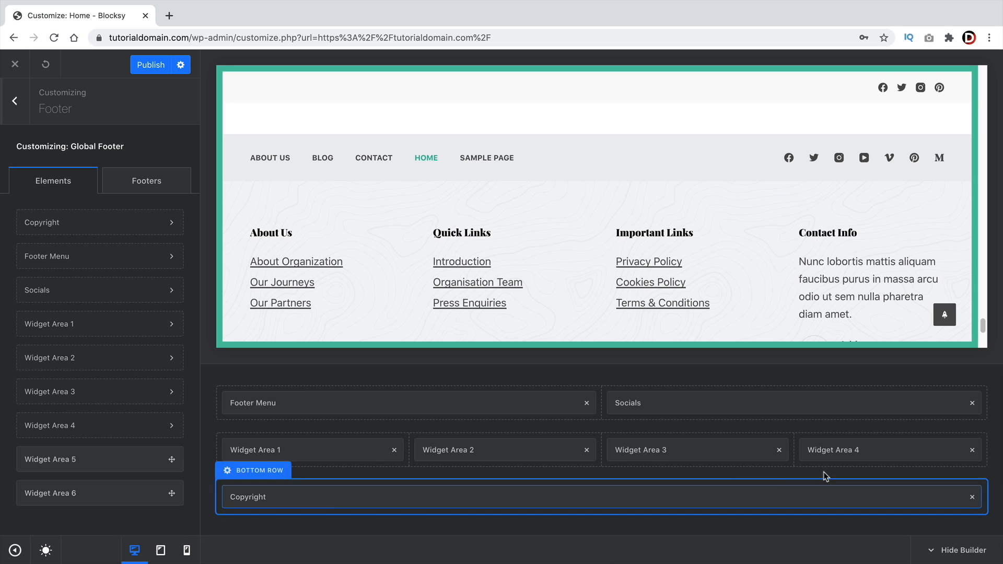
click(786, 402)
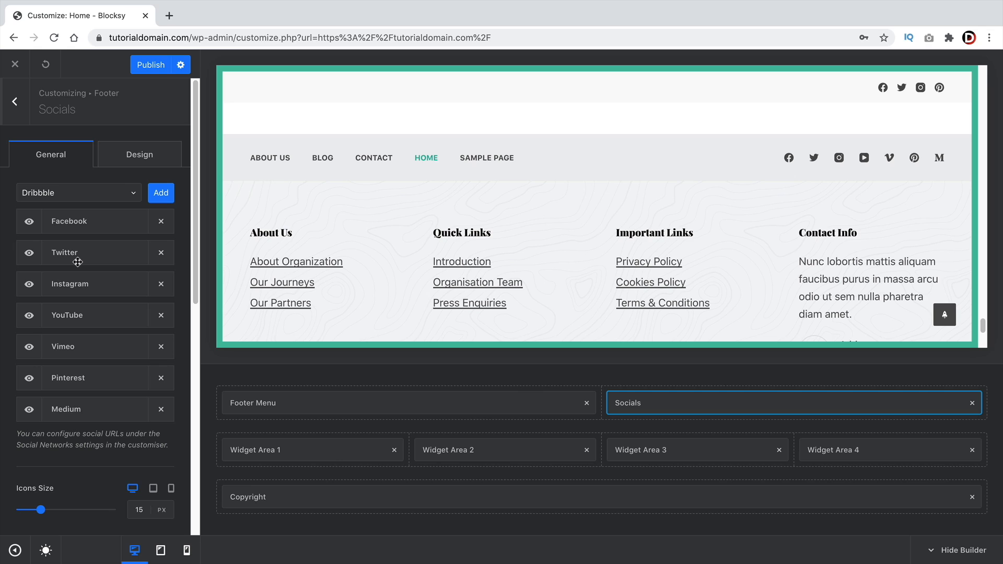
click(9, 116)
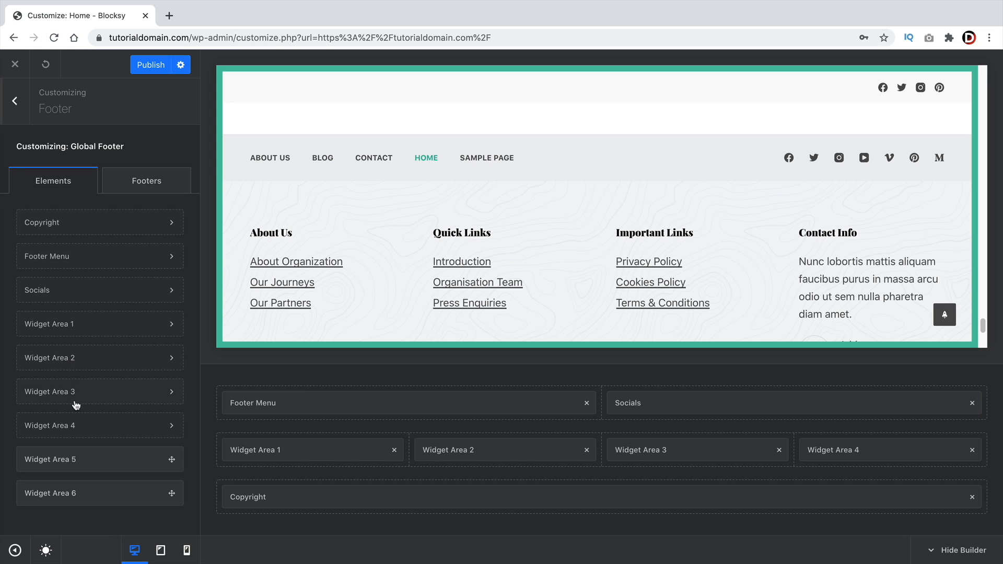
Open the footer's Widget Area 1 and browse the widgets that can be added to it
click(170, 326)
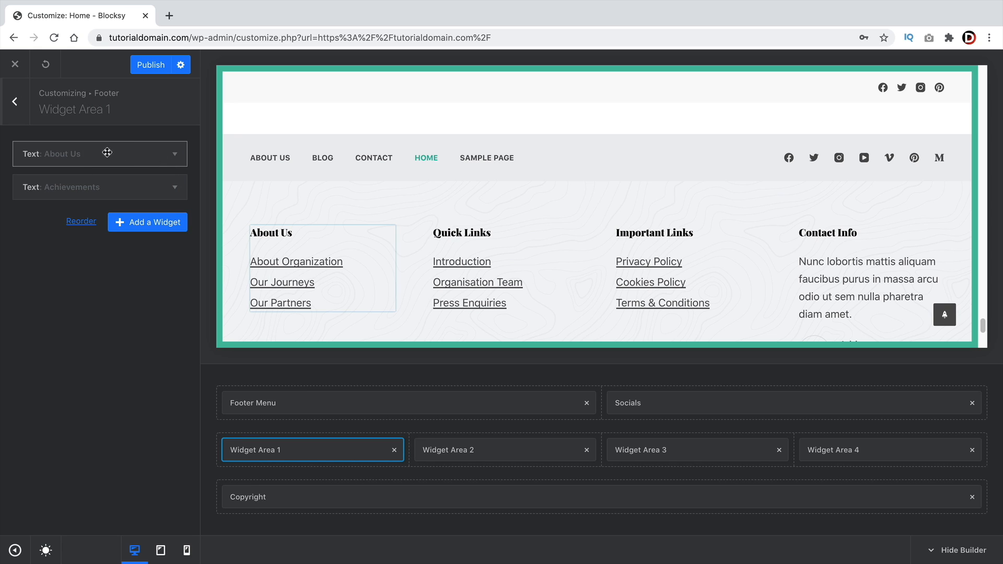
click(168, 219)
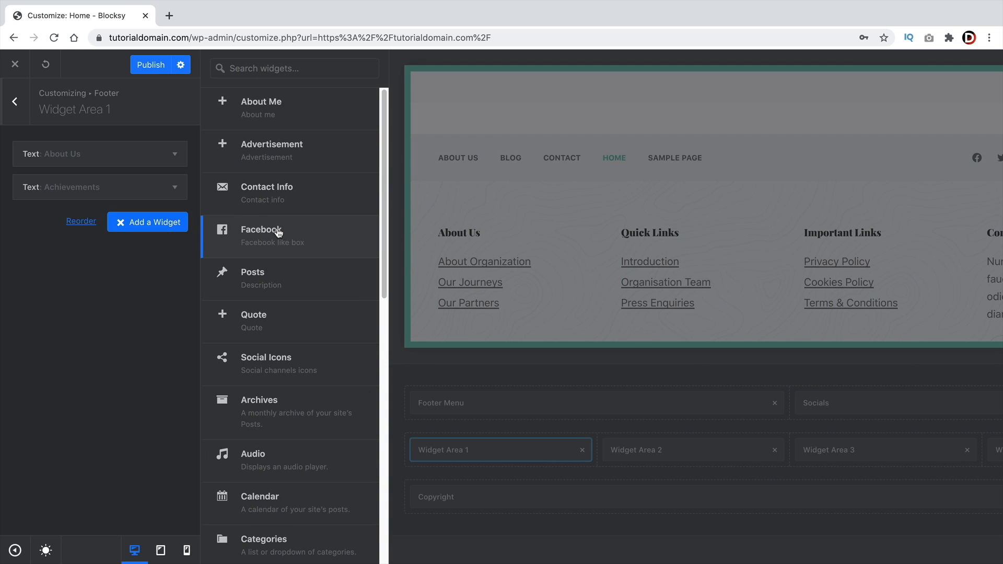
scroll(282, 314, down, 10)
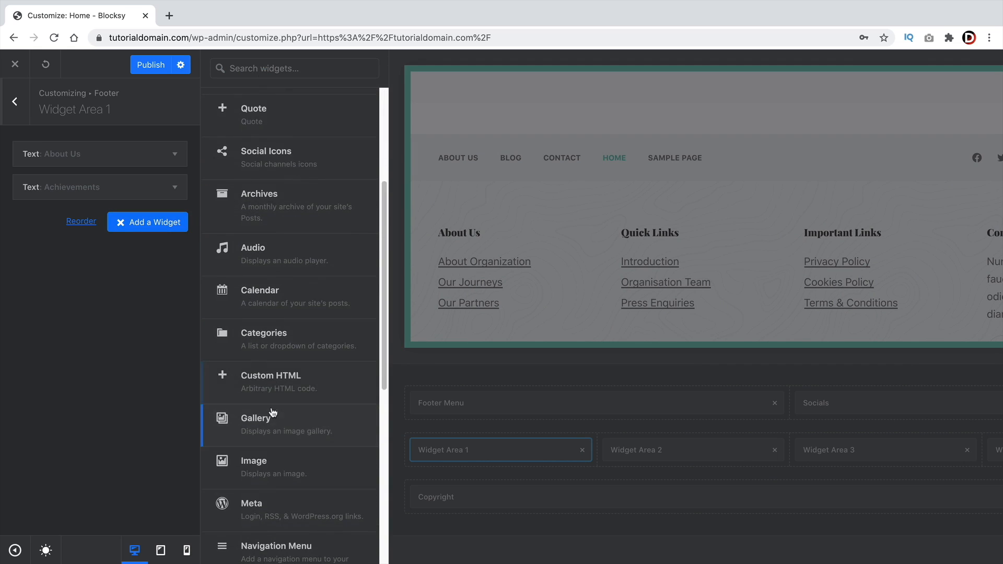
scroll(261, 439, down, 3)
scroll(275, 457, up, 12)
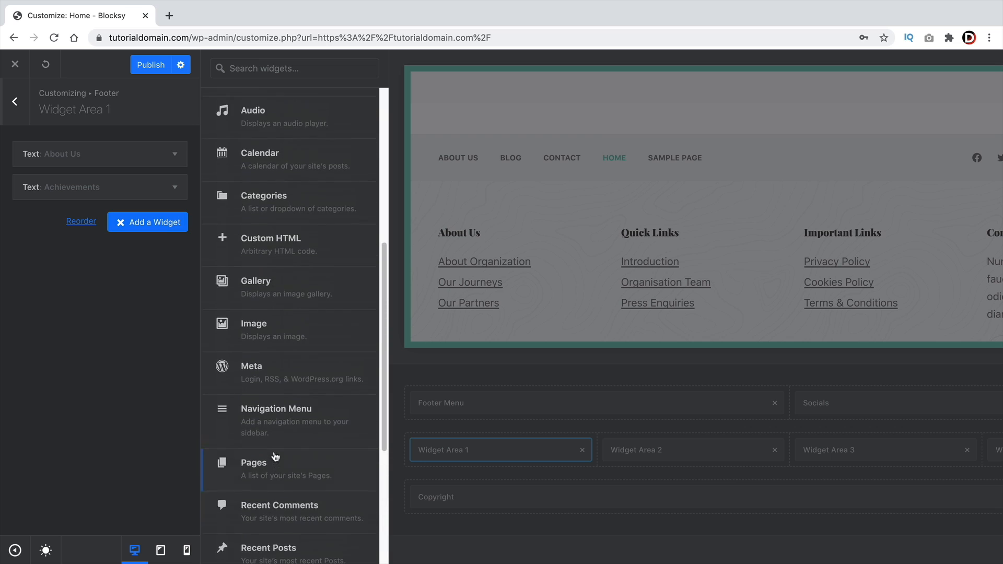
click(78, 347)
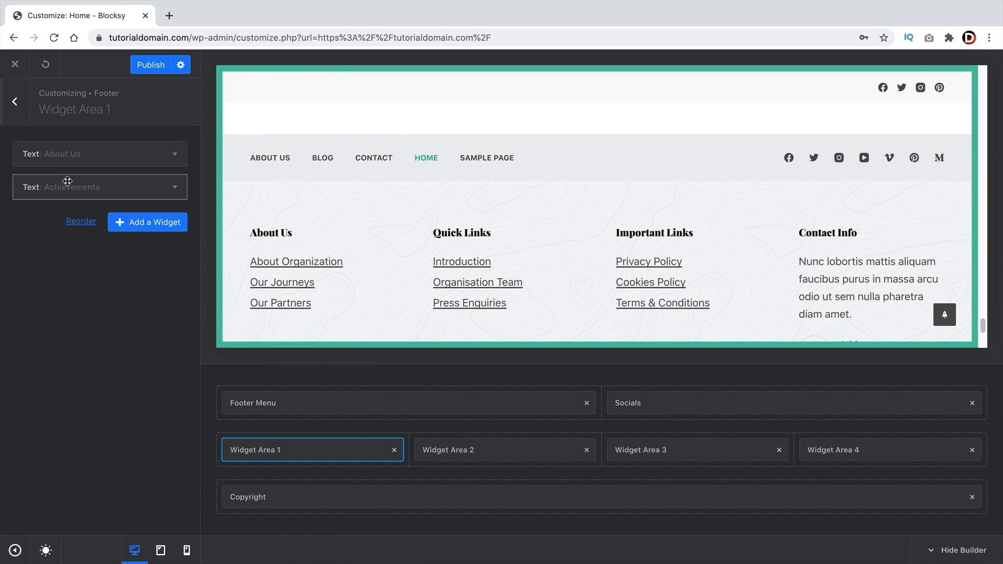
View the contents of Widget Area 2, Widget Area 3 and Widget Area 4 in the footer
click(478, 453)
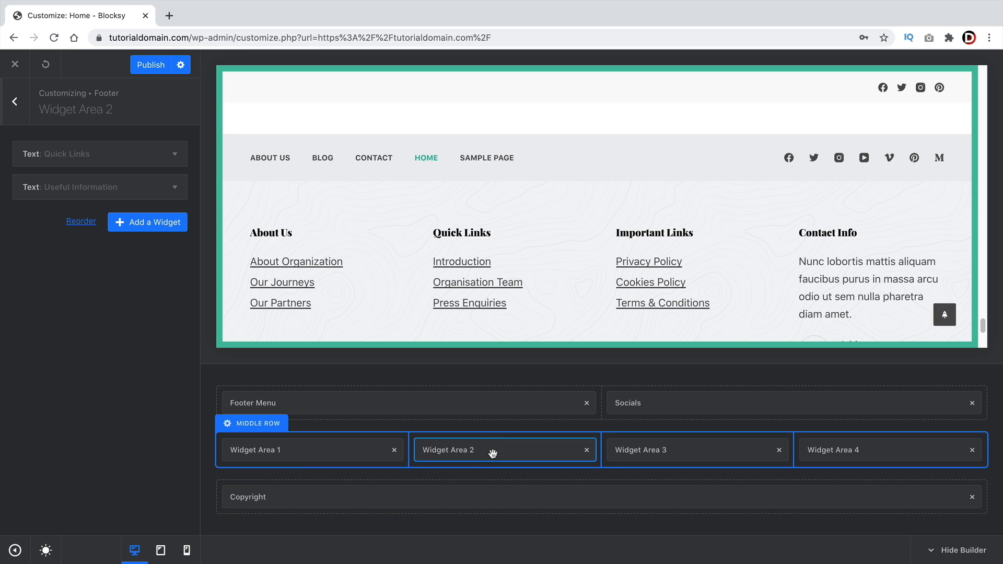
click(637, 453)
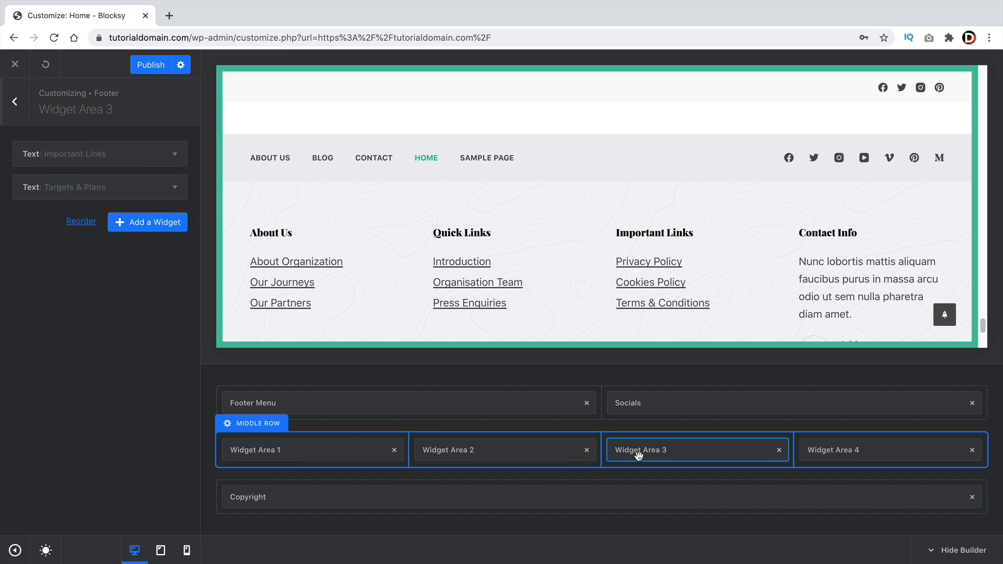
click(817, 453)
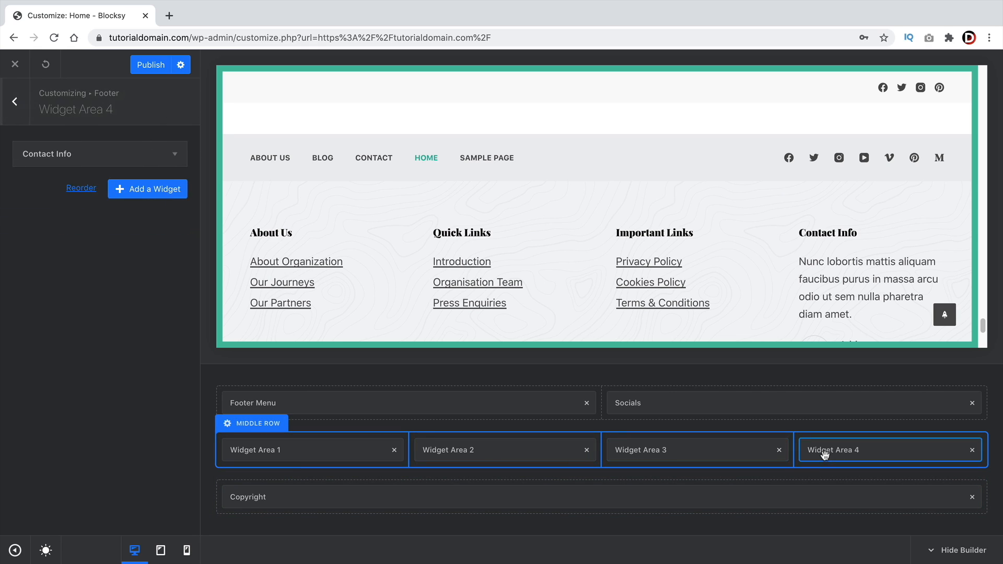
Add a Video widget to the footer's Widget Area 4
click(167, 193)
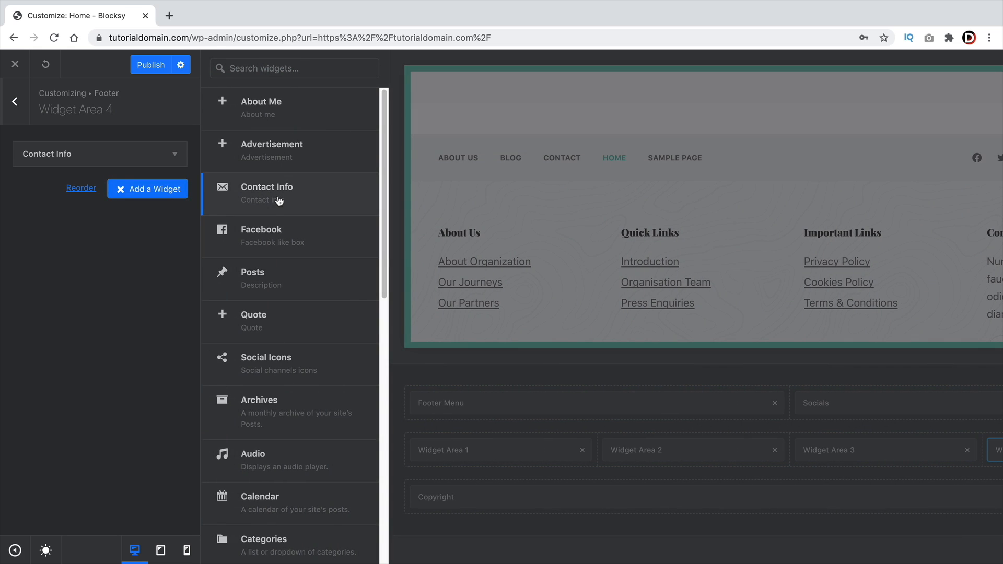
scroll(306, 428, down, 7)
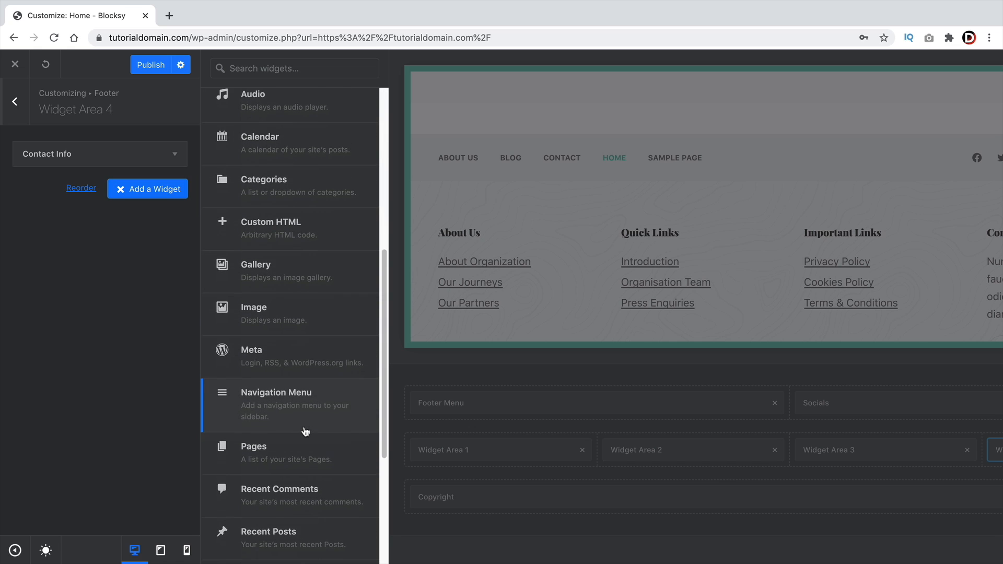
scroll(306, 431, down, 5)
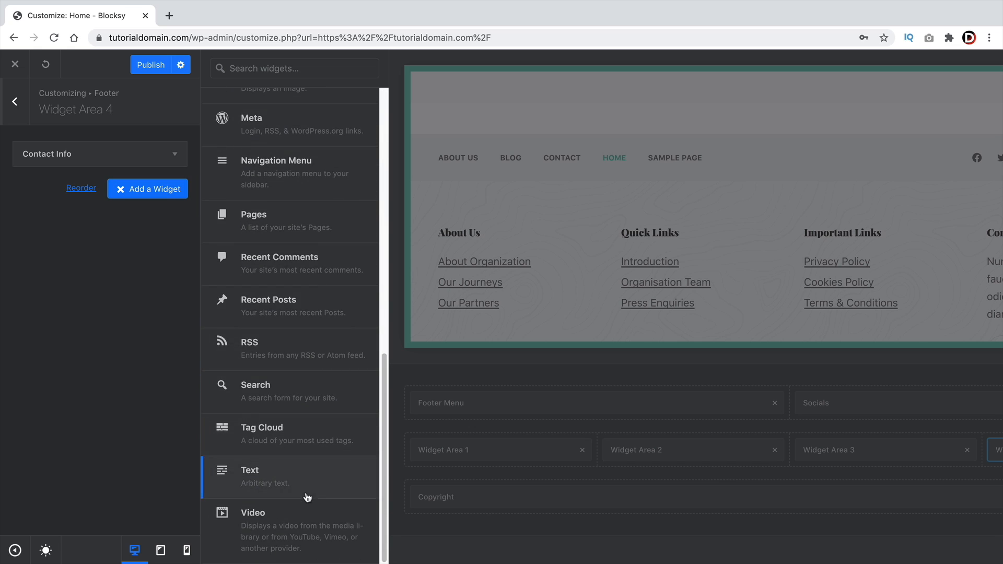
click(271, 531)
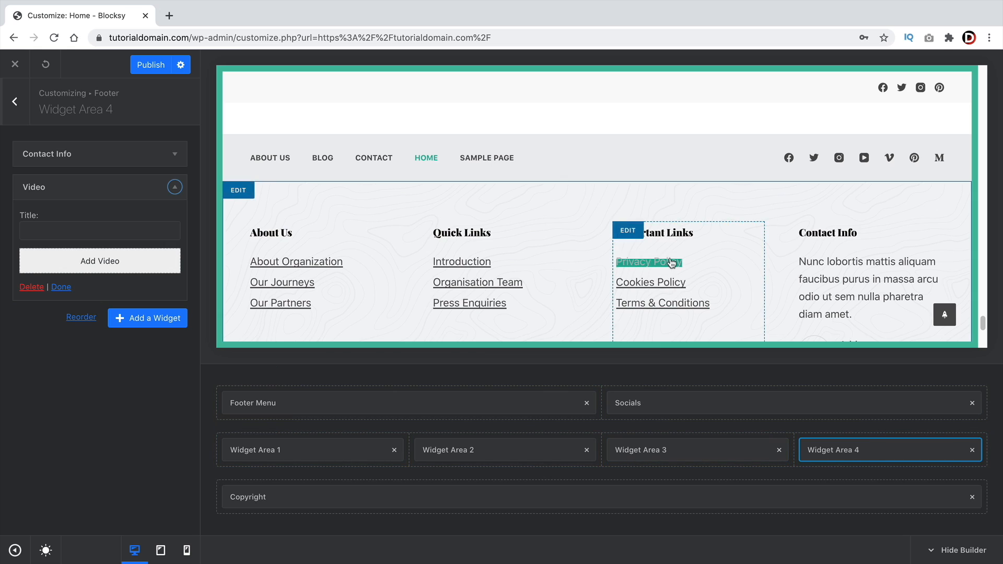
Delete the Video widget from Widget Area 4 and return to the footer elements
scroll(673, 263, down, 4)
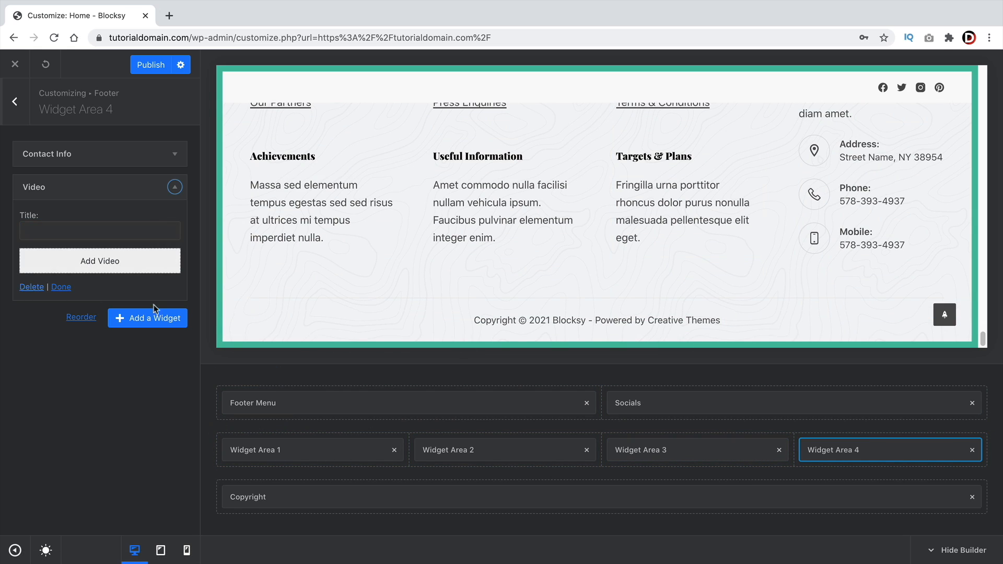
scroll(680, 293, up, 3)
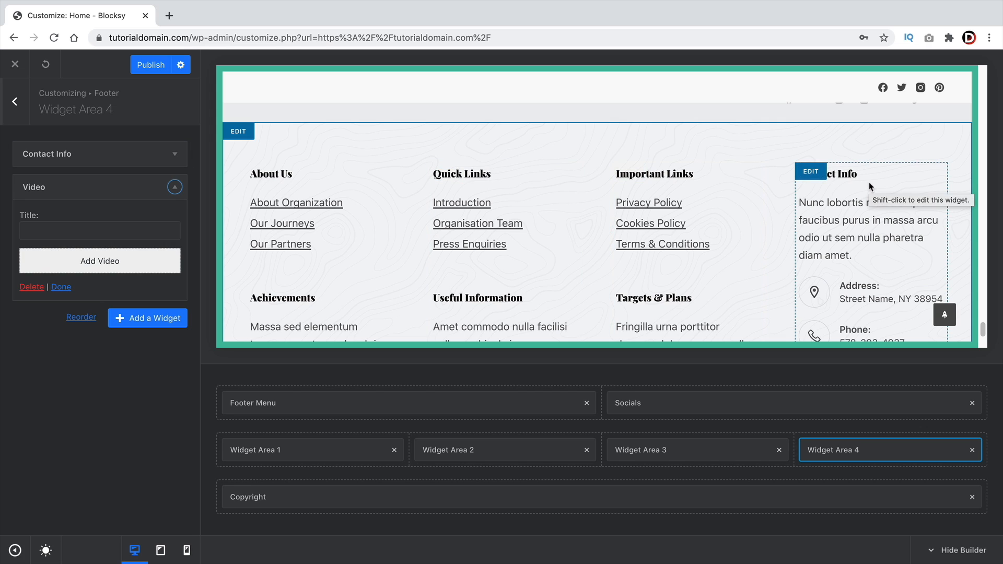
click(32, 287)
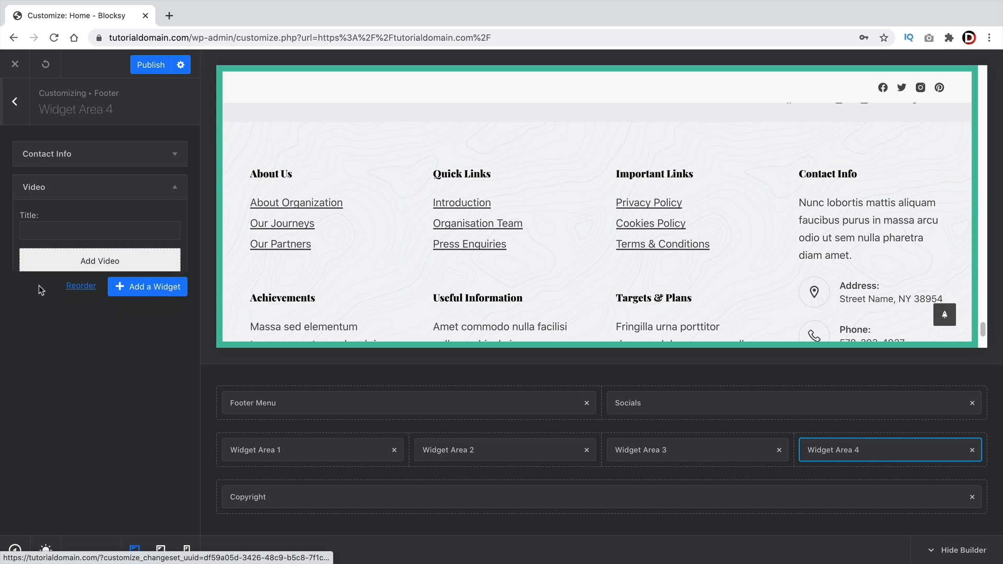
click(10, 116)
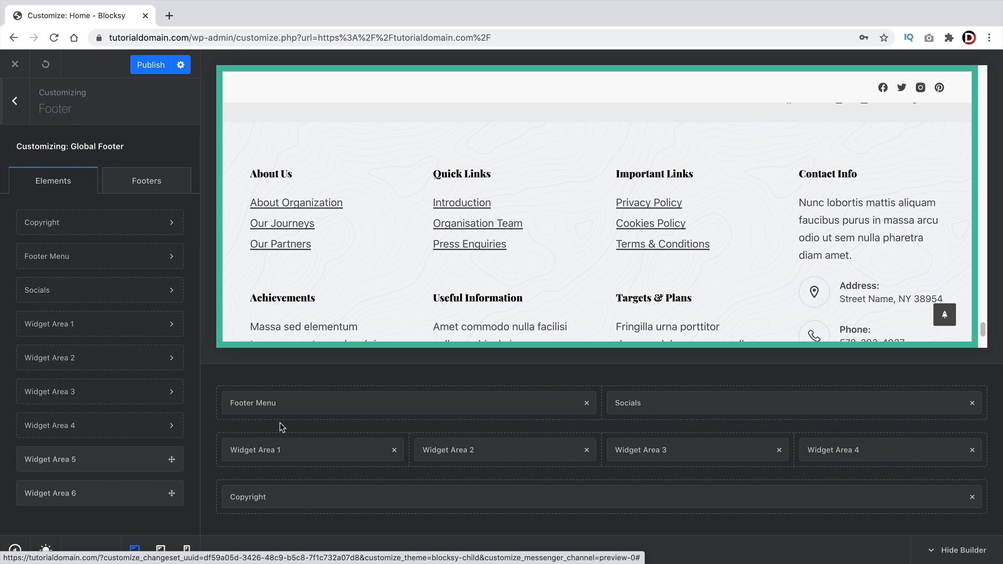
Open the Global Footer settings and review the reveal effect option for each device type
scroll(331, 271, down, 3)
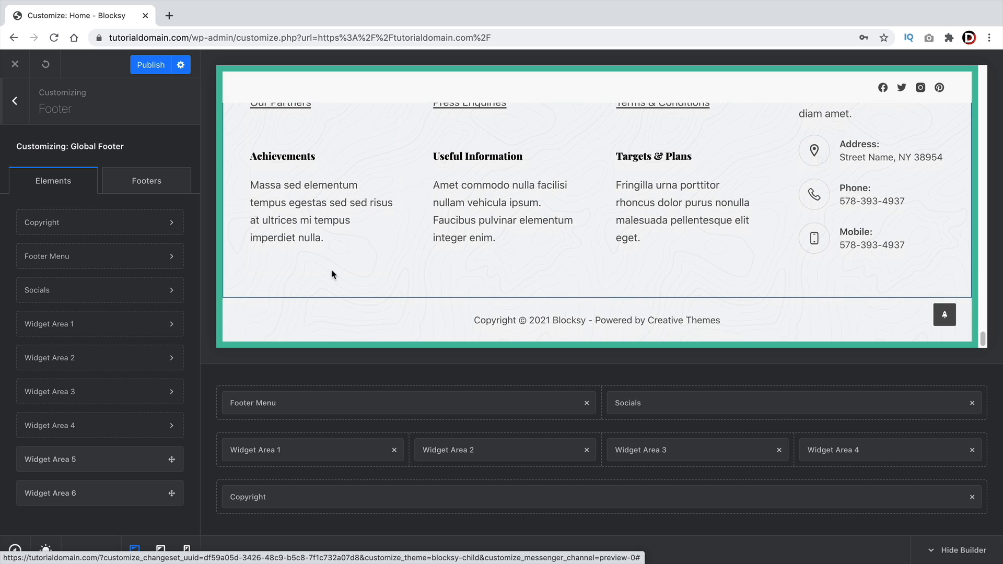
scroll(331, 274, up, 4)
click(139, 182)
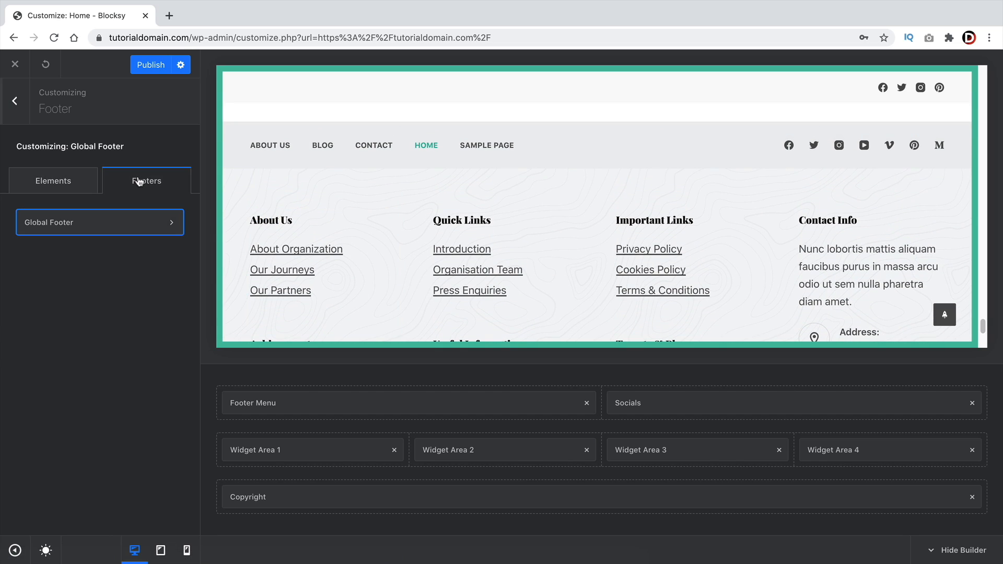
click(172, 225)
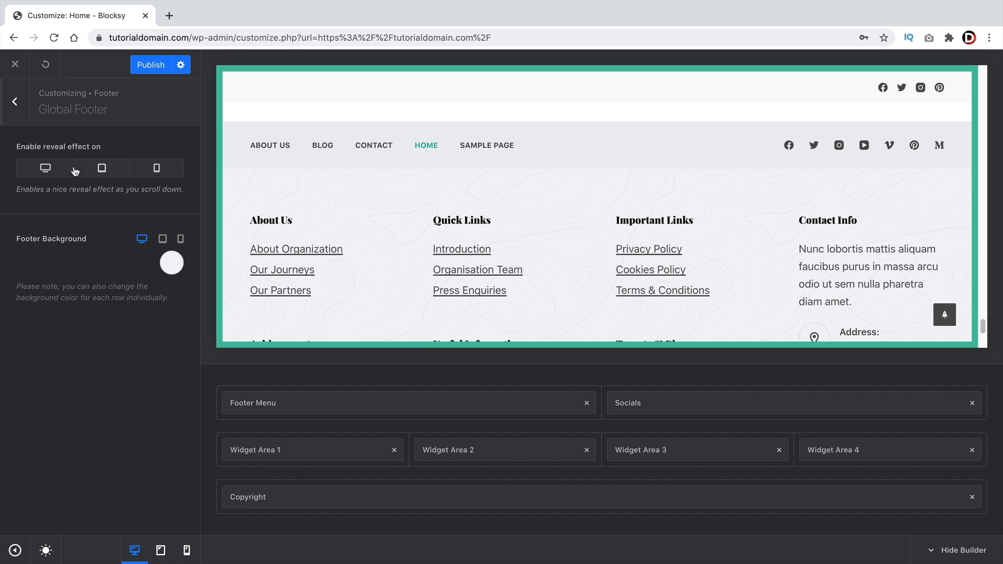
drag(37, 154, 82, 150)
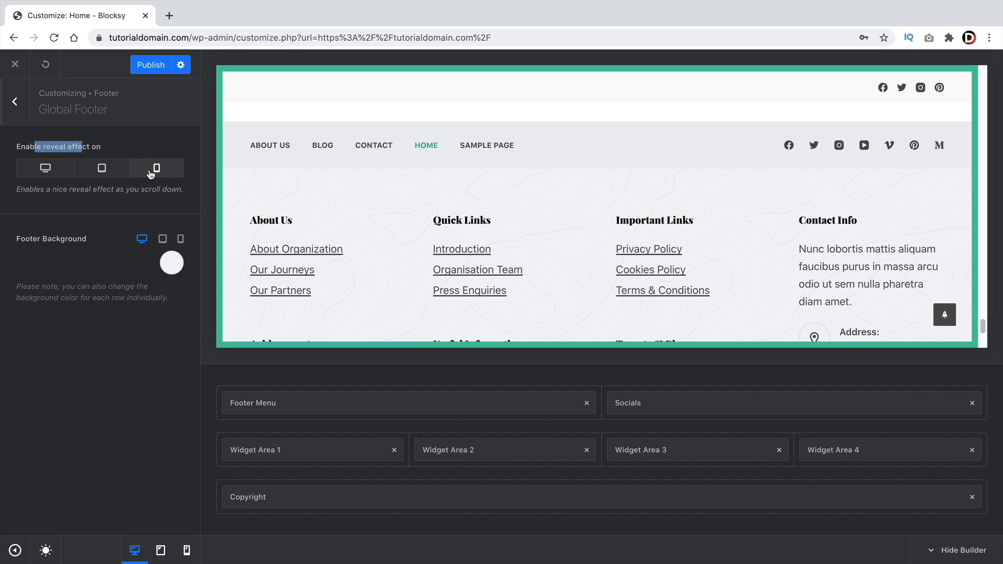
scroll(395, 241, up, 5)
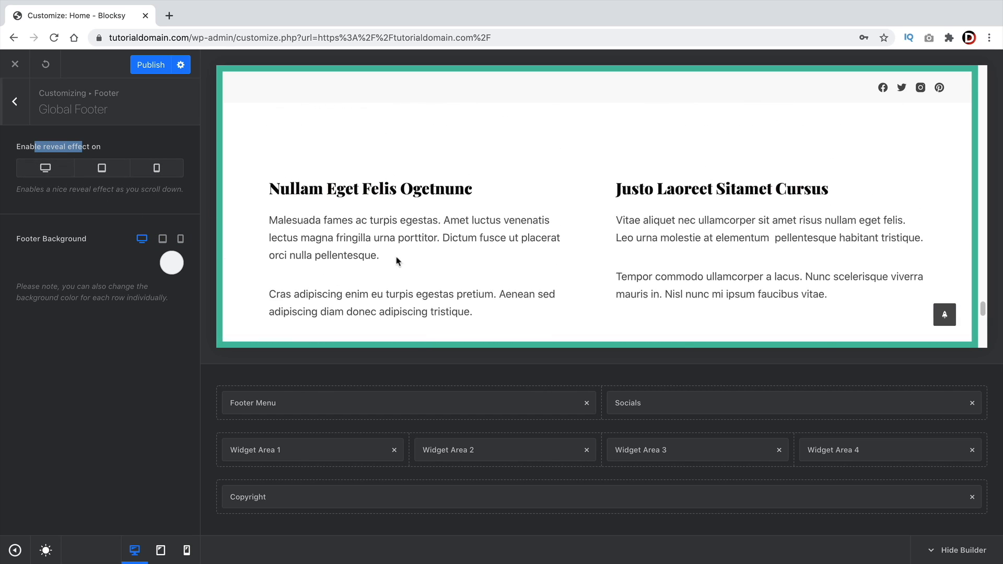
Enable the footer's reveal effect on desktop, tablet and mobile, previewing it on the page
click(46, 174)
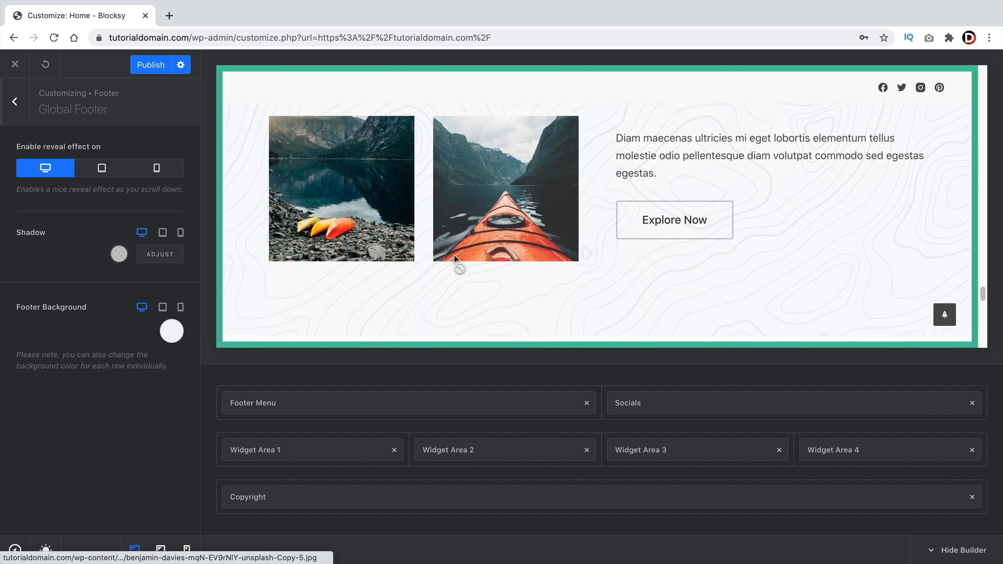
scroll(456, 259, down, 5)
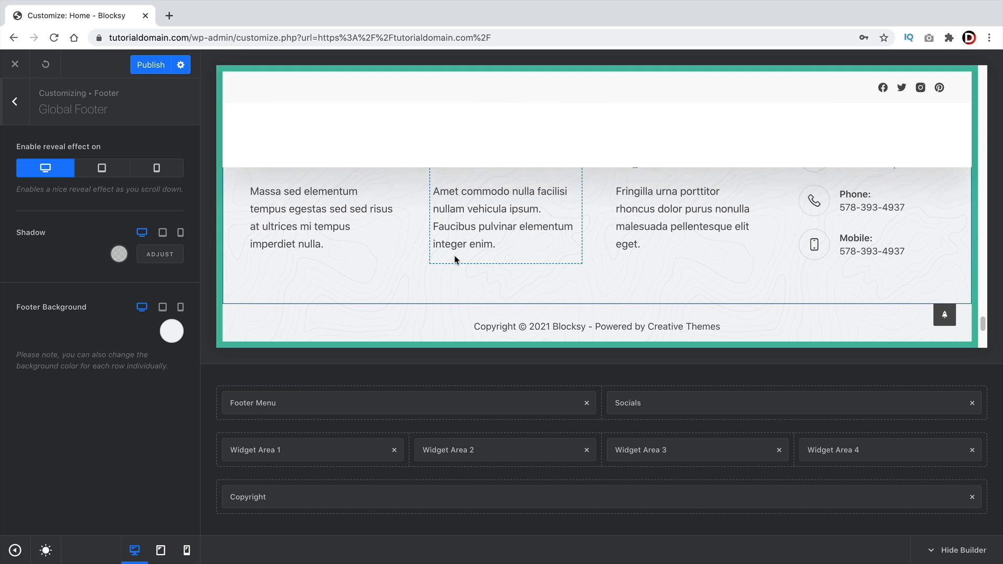
scroll(456, 260, down, 1)
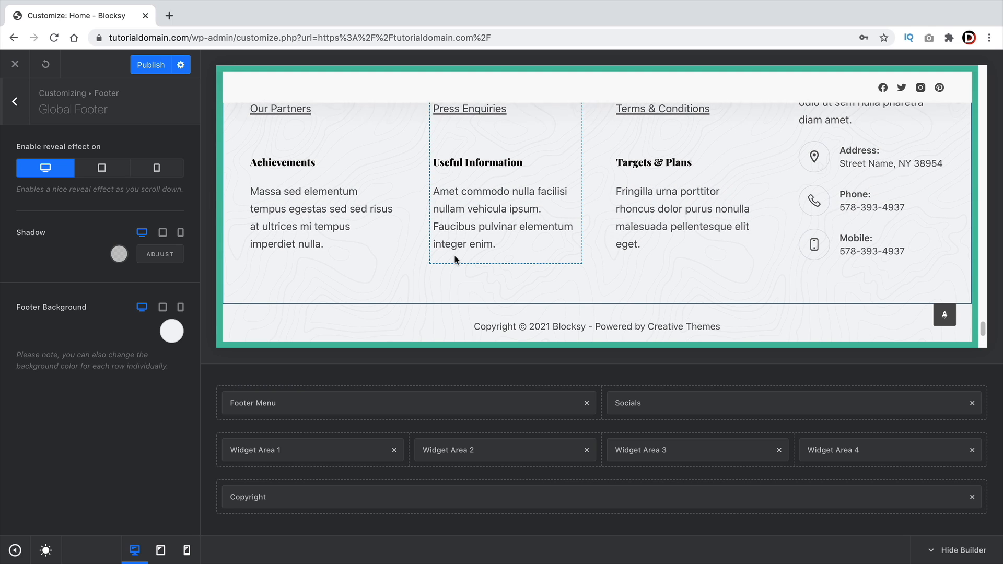
scroll(456, 259, up, 5)
scroll(435, 252, down, 6)
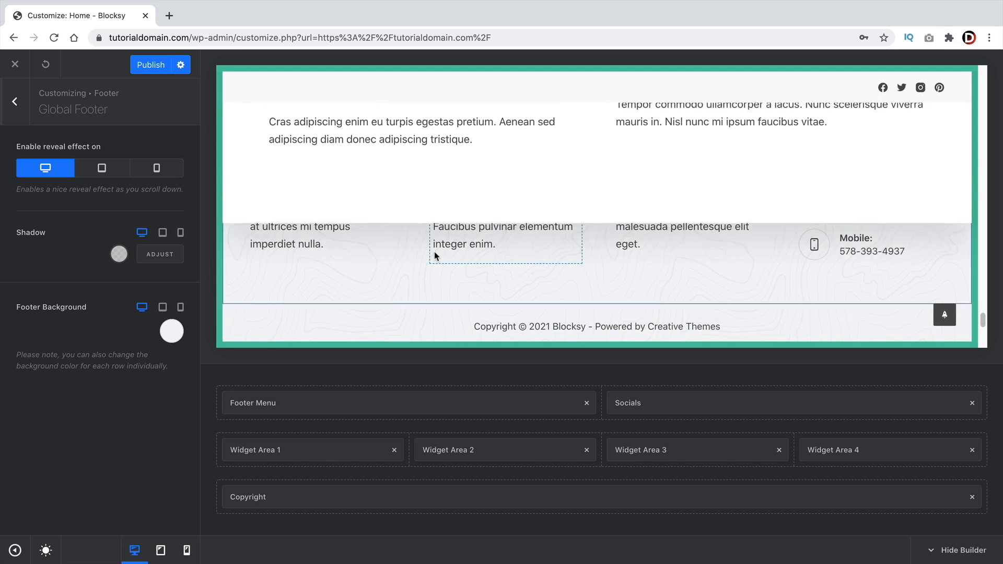
click(102, 168)
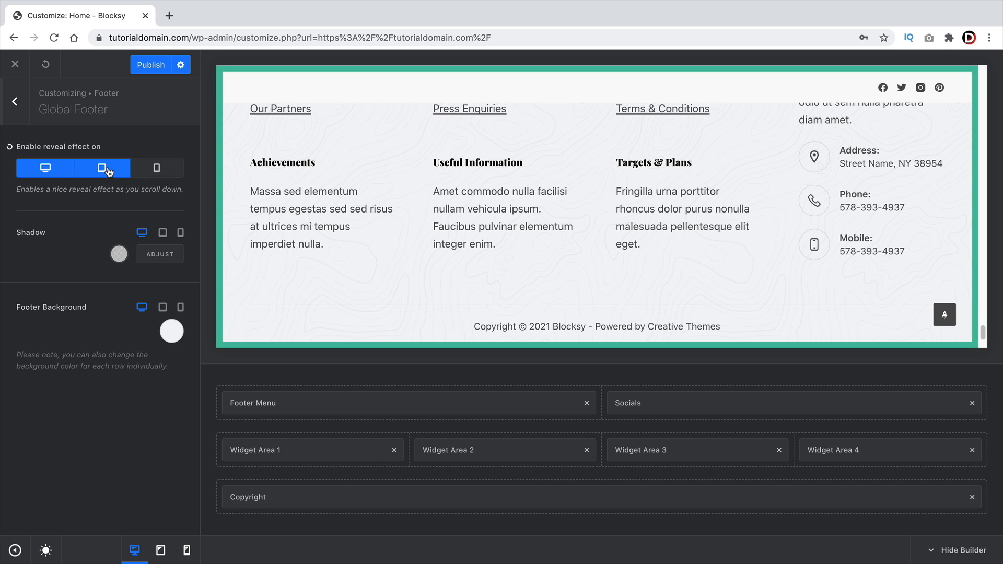
click(163, 175)
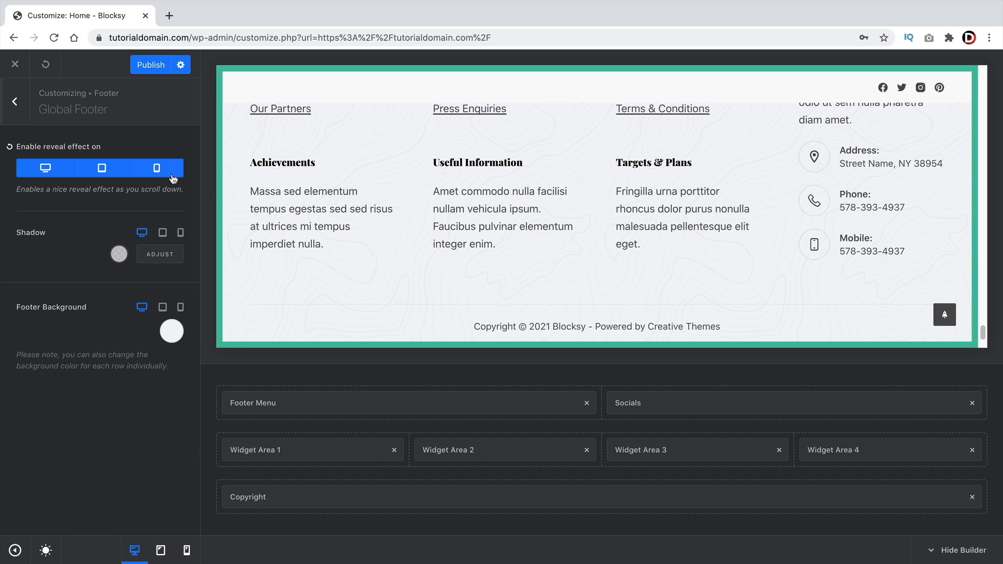
Set the reveal effect's shadow colour to the palette green #25ad99 and preview the whole footer with the builder hidden
click(117, 259)
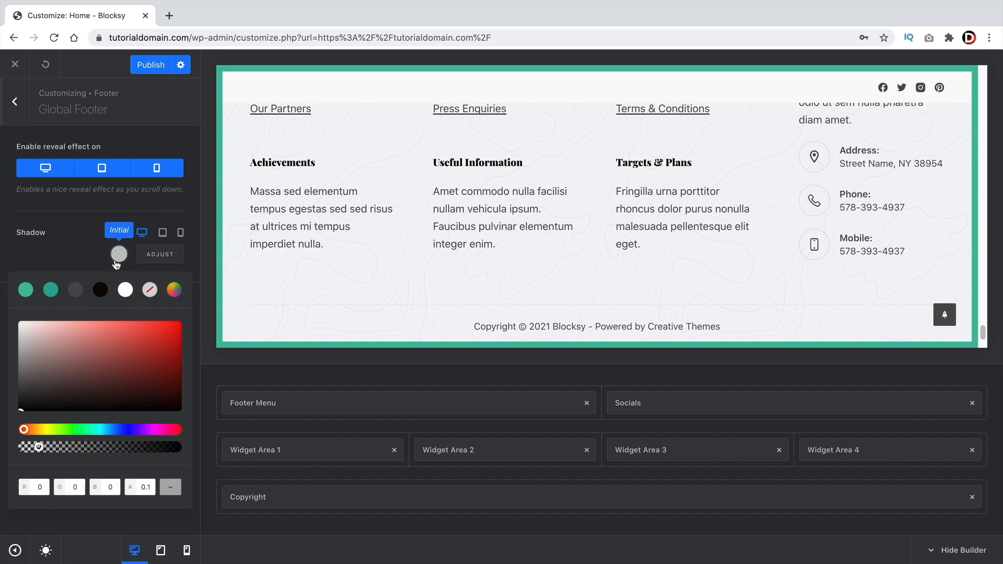
click(51, 290)
scroll(300, 269, up, 3)
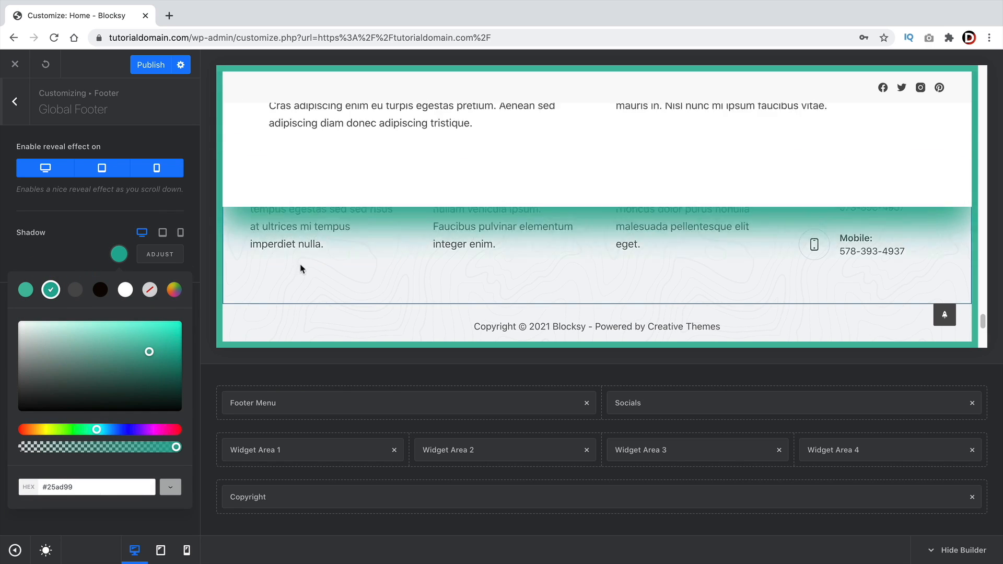
scroll(300, 268, up, 3)
scroll(280, 205, down, 3)
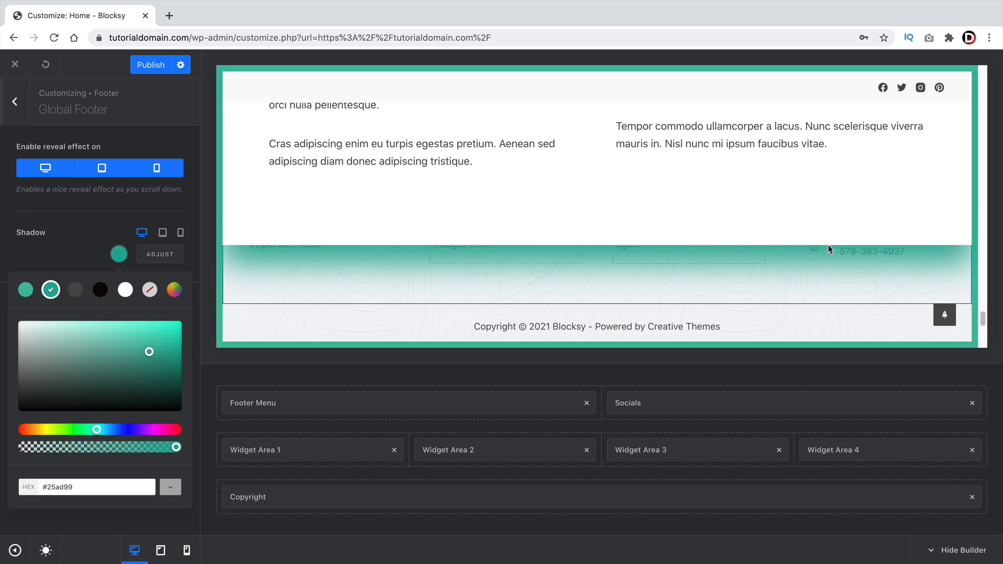
drag(982, 316, 988, 335)
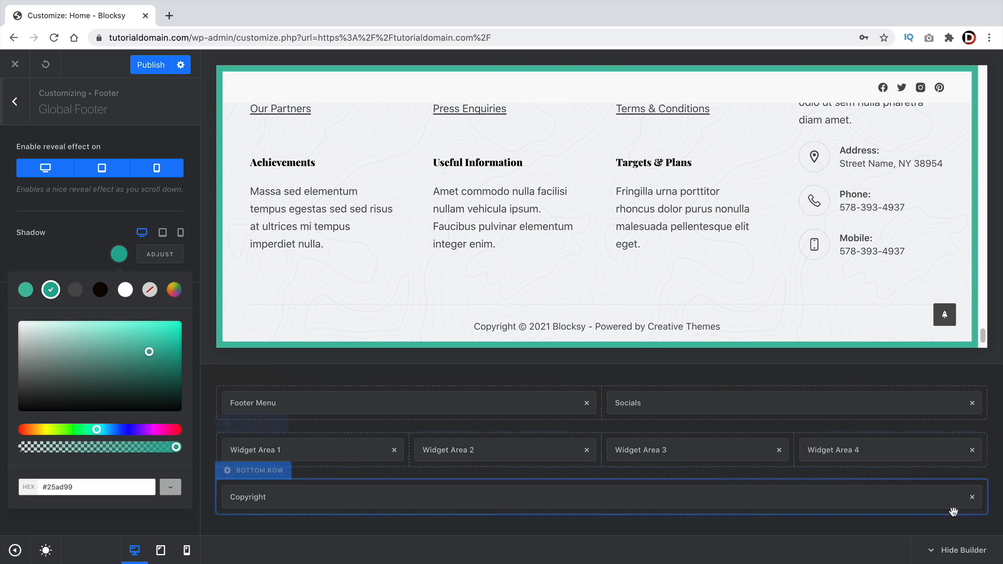
click(958, 550)
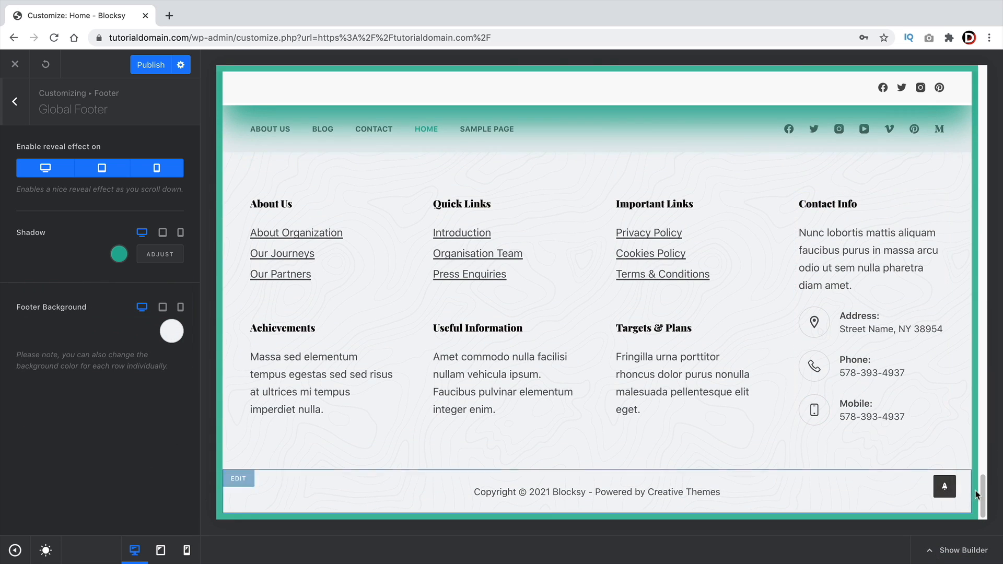
mouse_move(983, 496)
mouse_down()
mouse_move(986, 452)
mouse_move(989, 501)
mouse_up()
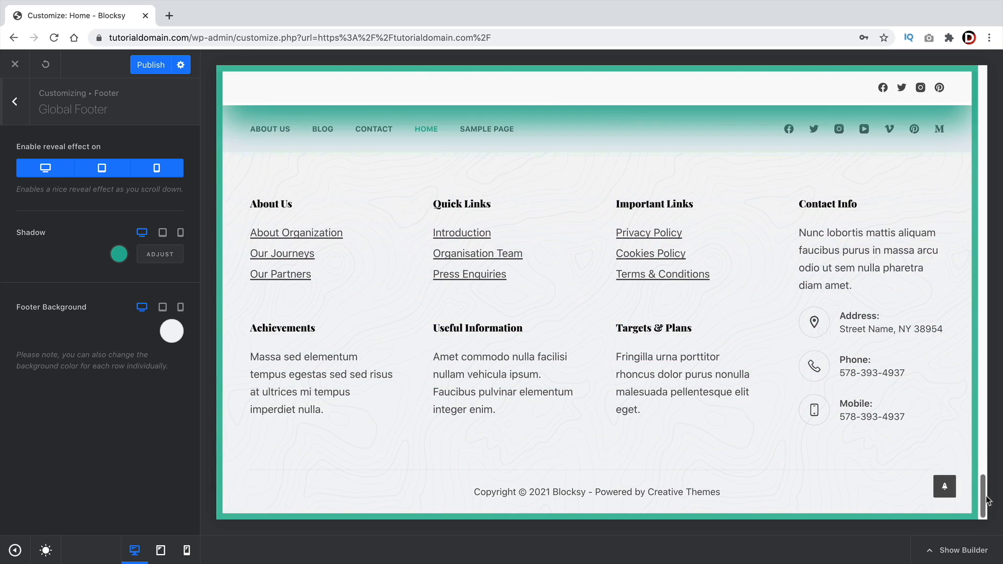
Disable the footer's reveal effect on desktop, tablet and mobile and check the footer preview
click(45, 168)
click(102, 167)
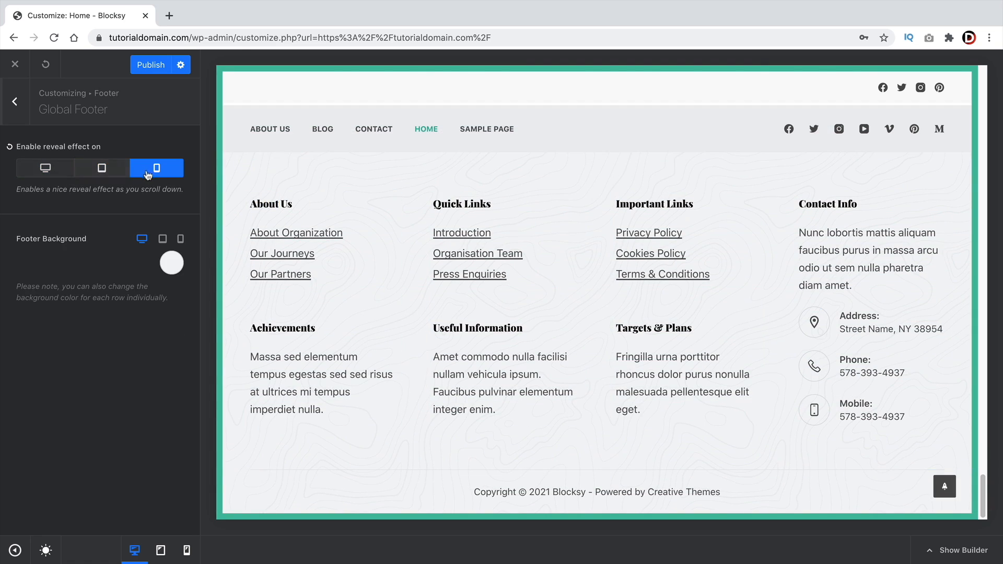
click(156, 167)
mouse_move(983, 494)
mouse_down()
mouse_move(983, 463)
mouse_move(983, 497)
mouse_up()
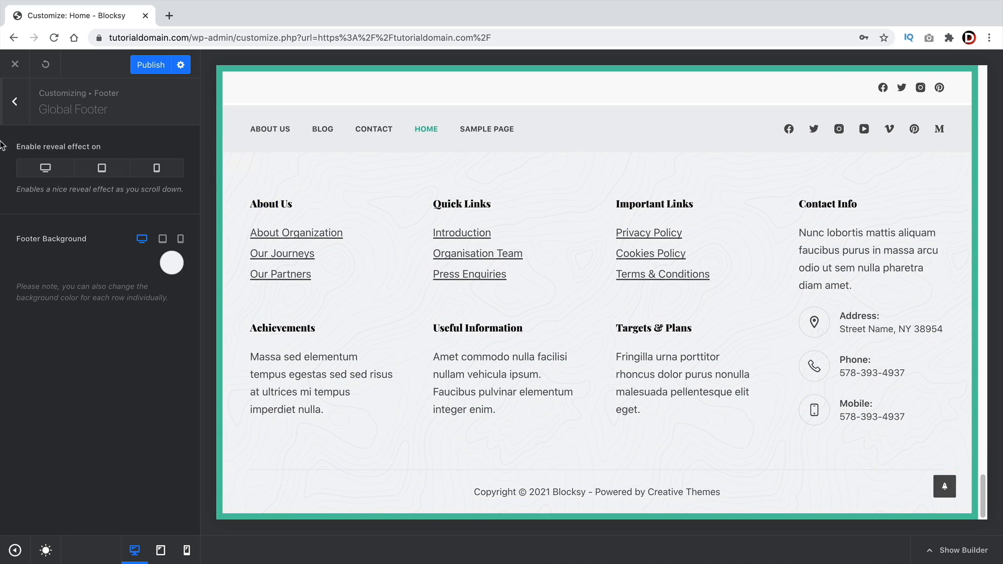
Leave the footer settings, open the Single Posts settings and review the post's layout in the preview
click(16, 104)
click(15, 104)
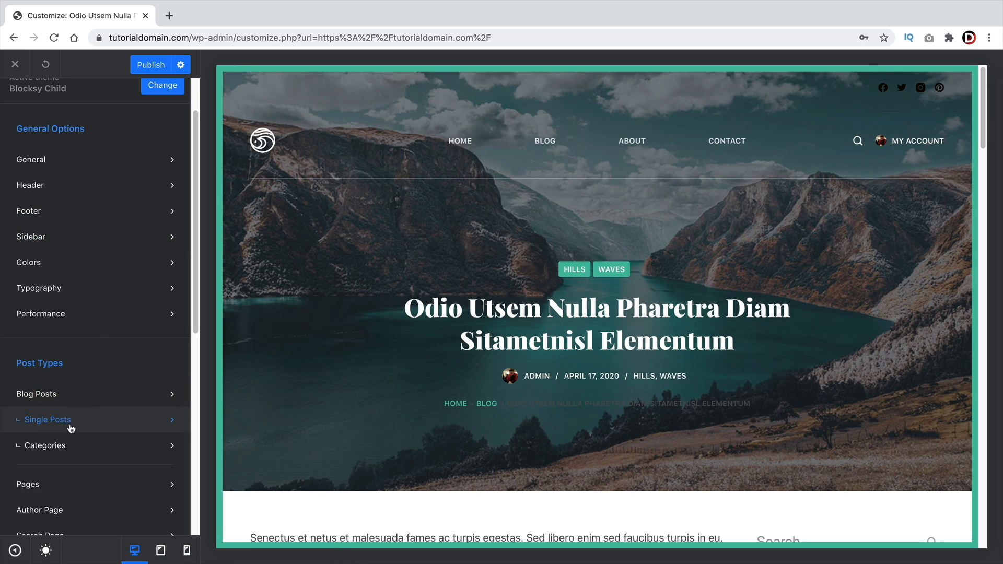
click(42, 421)
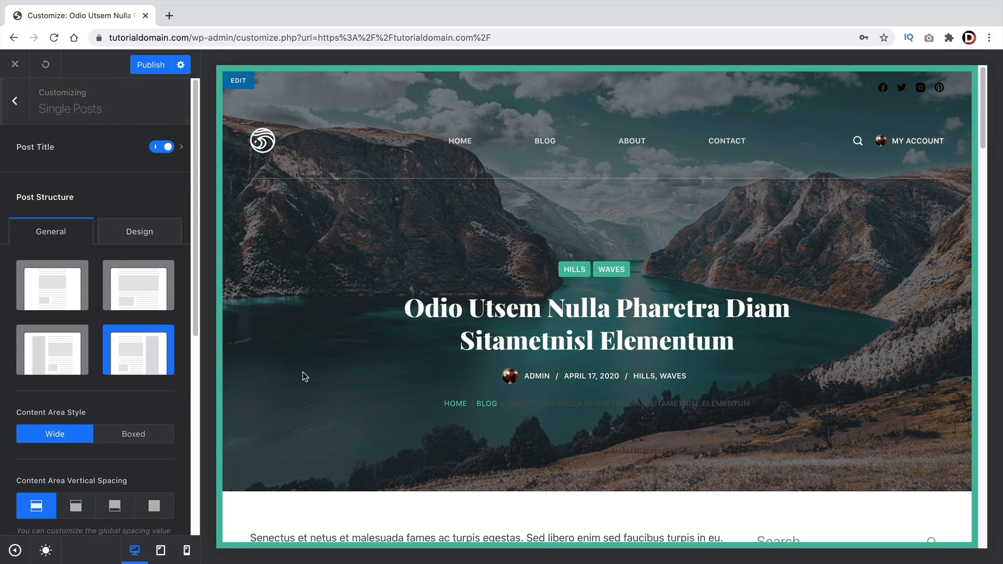
scroll(303, 372, down, 6)
scroll(371, 385, up, 2)
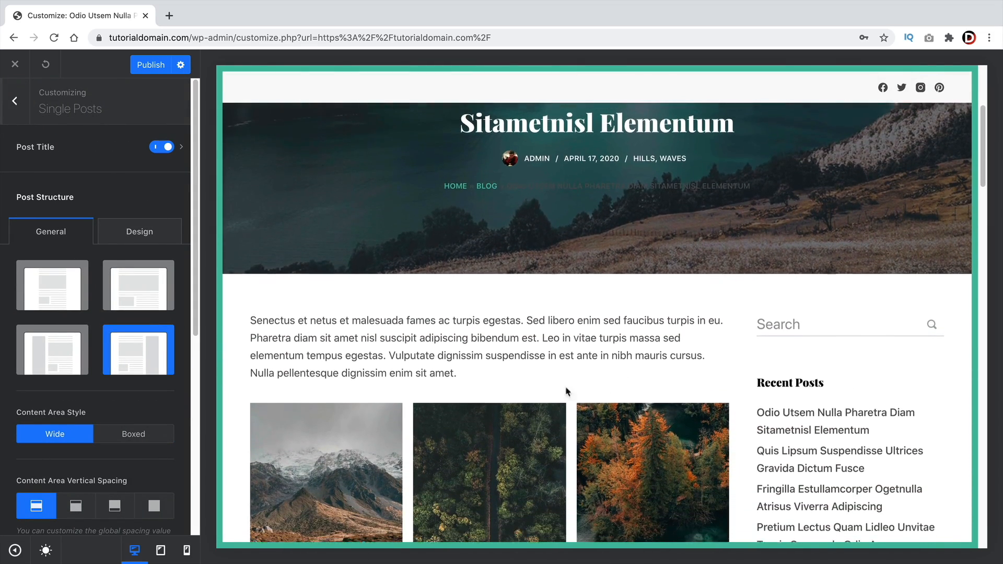
scroll(566, 392, down, 1)
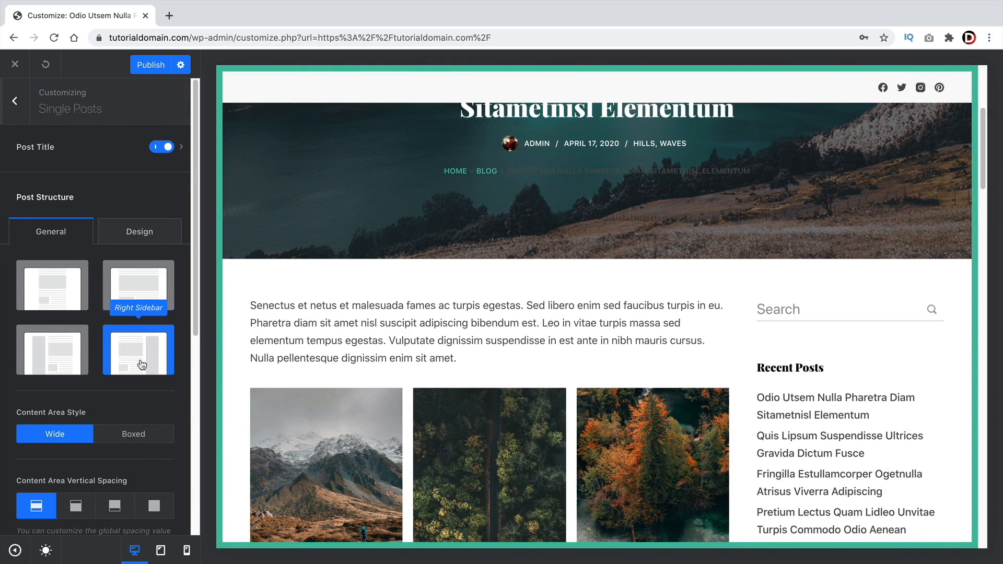
Try the Left Sidebar and Normal Width post structures, then restore Right Sidebar
click(46, 352)
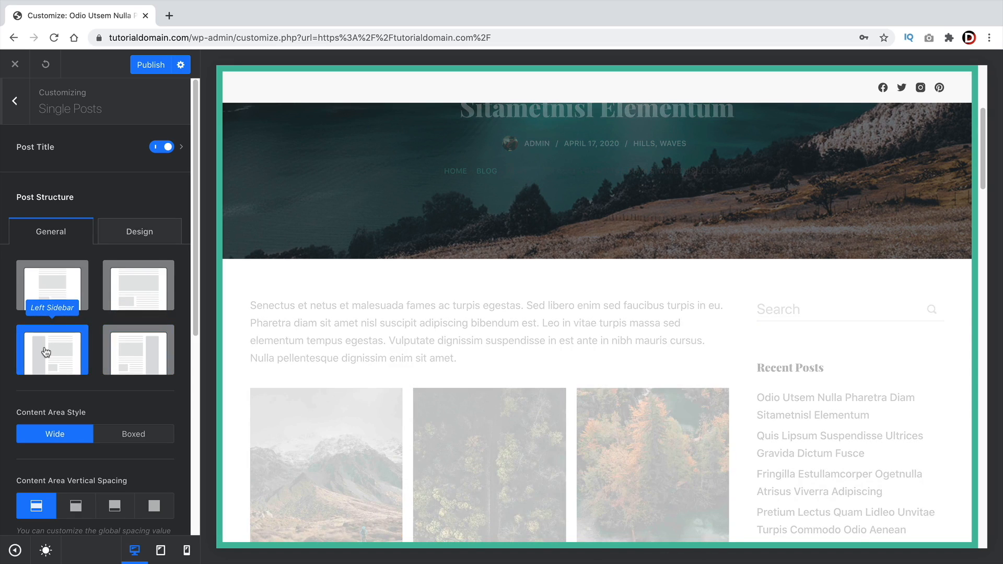
click(132, 354)
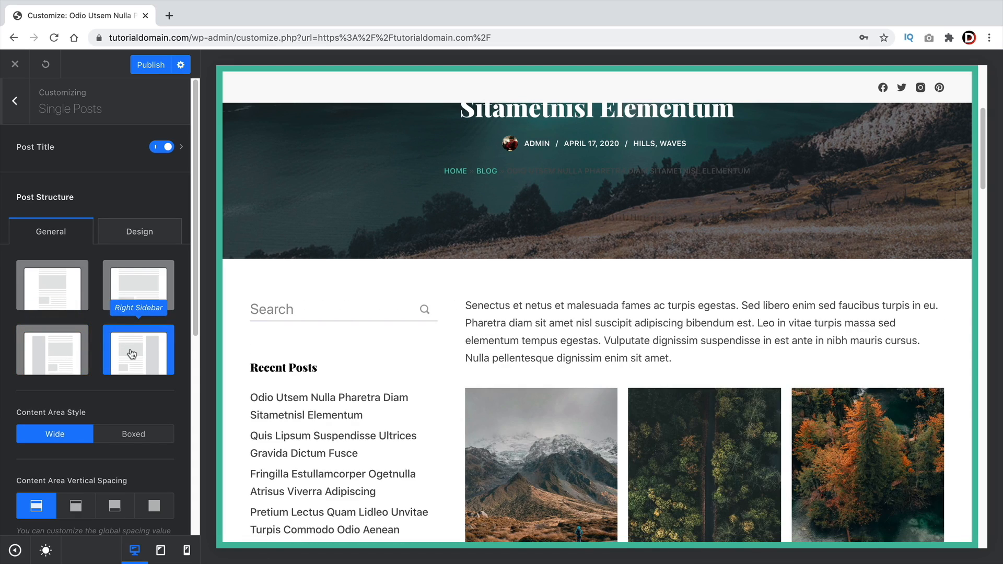
click(146, 291)
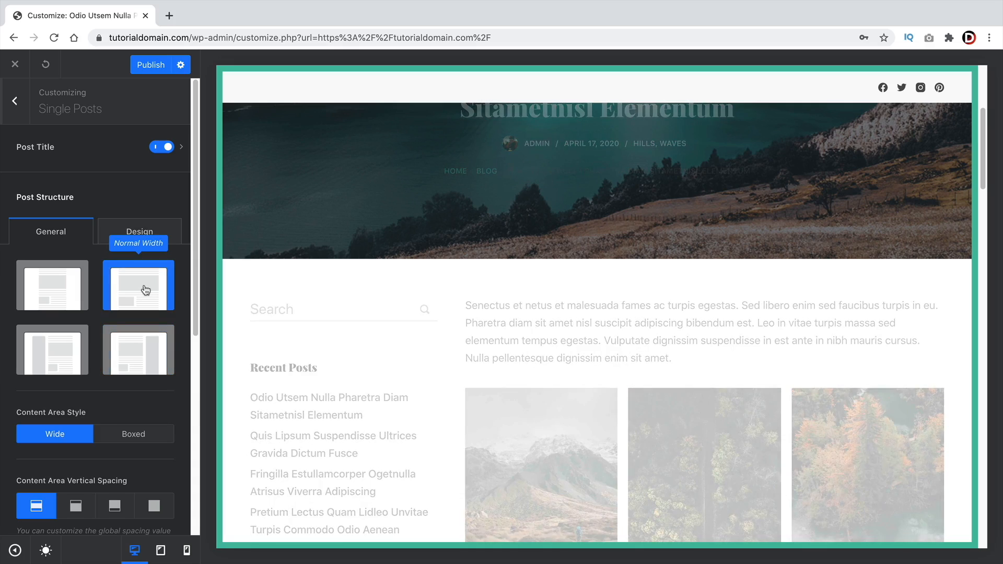
scroll(544, 353, down, 4)
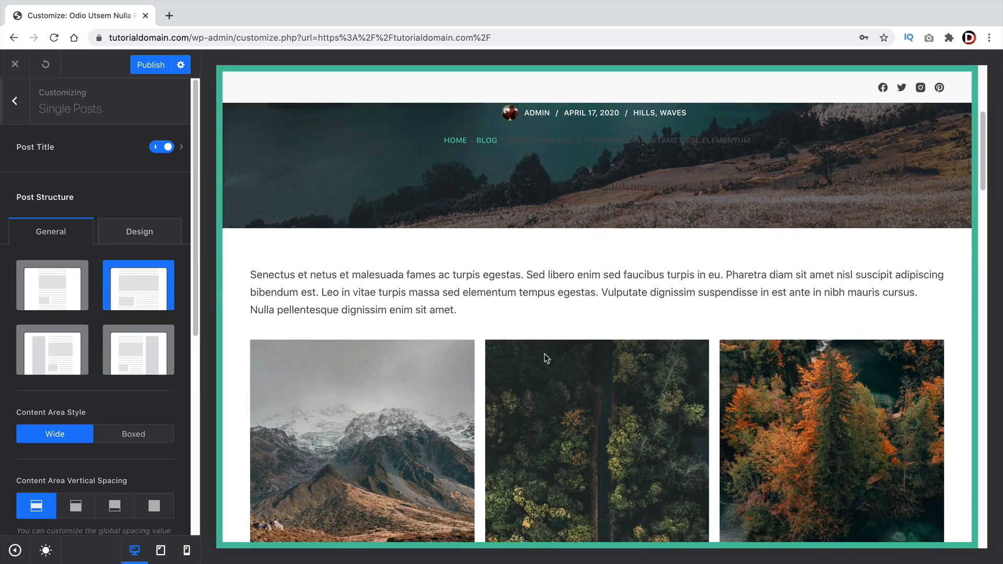
scroll(590, 348, down, 5)
scroll(355, 346, up, 5)
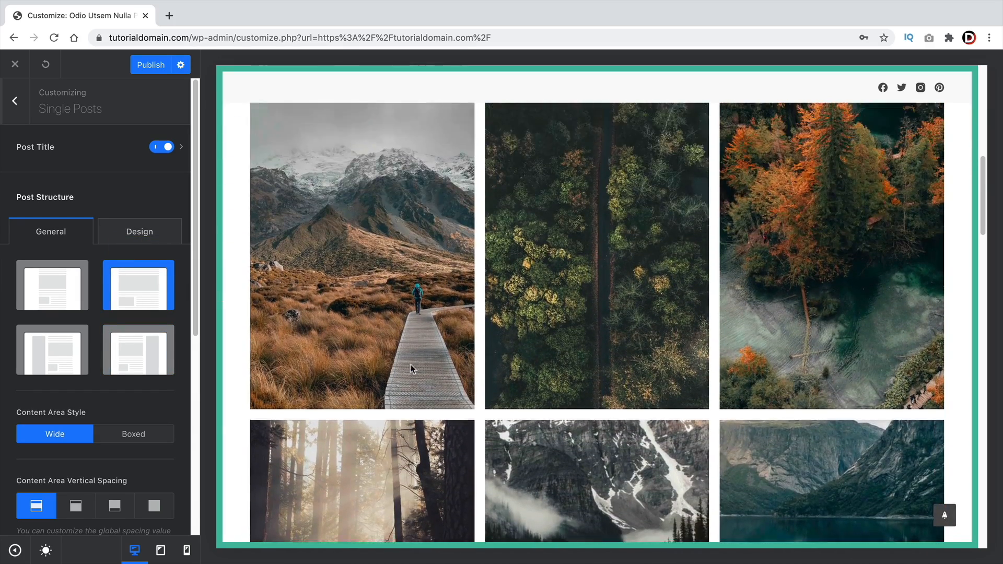
click(127, 354)
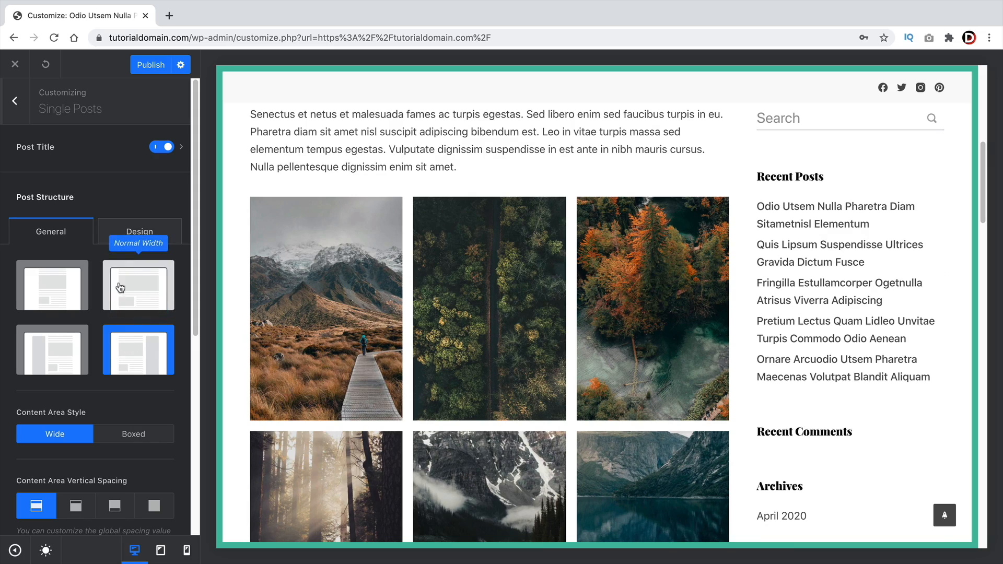
Open the general Sidebar settings and review the sidebar beside the post content
click(14, 107)
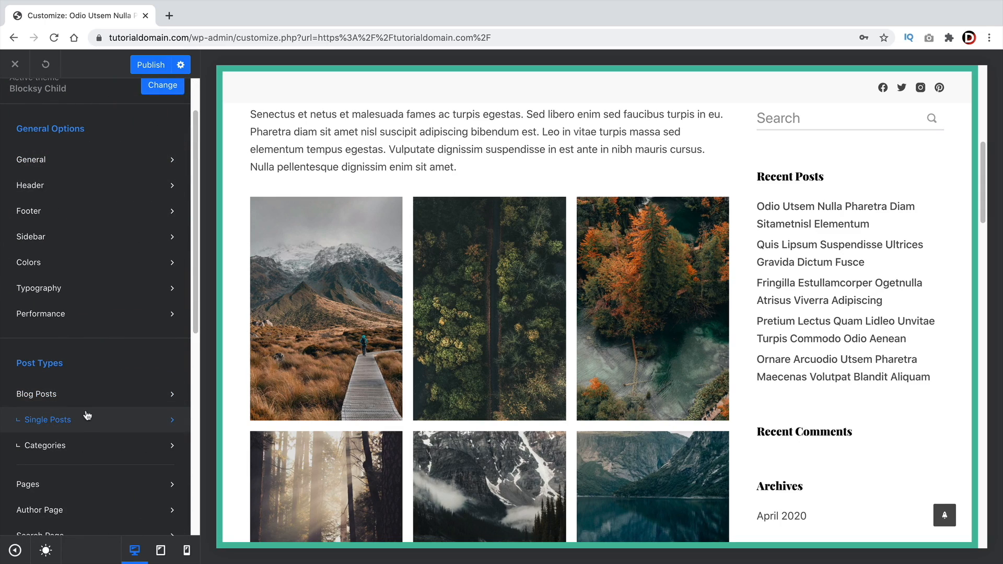
click(41, 244)
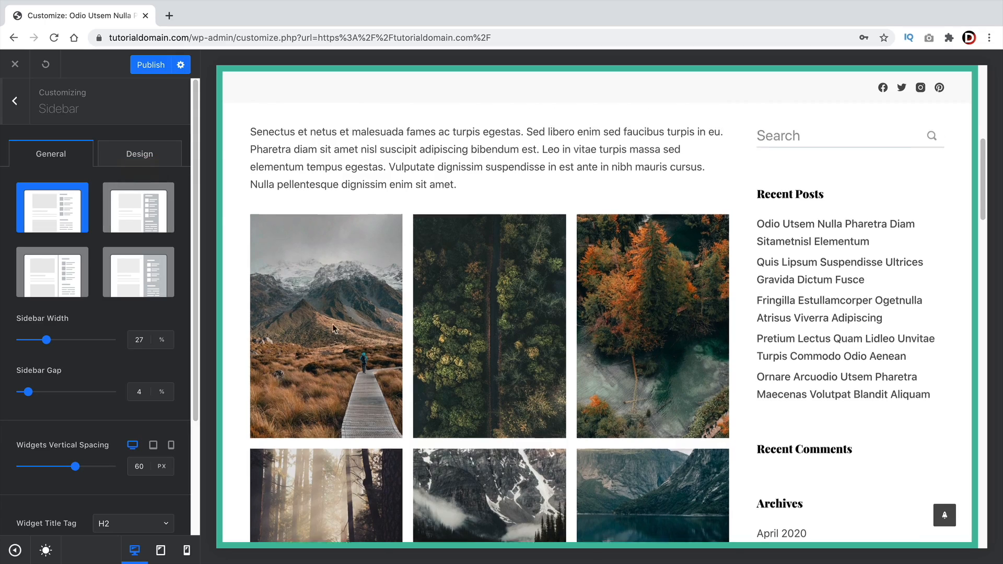
scroll(347, 308, up, 4)
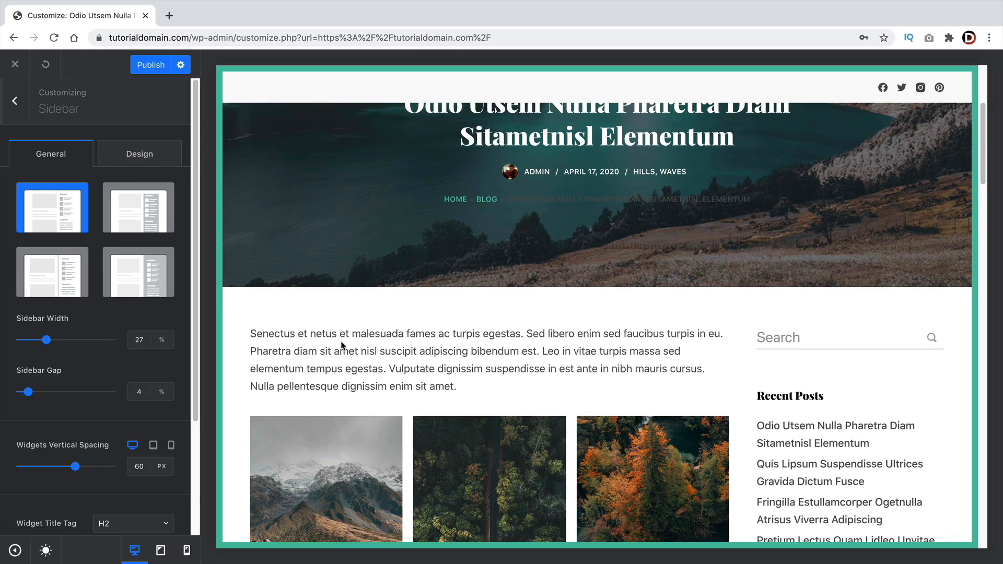
scroll(344, 344, up, 3)
scroll(603, 319, down, 5)
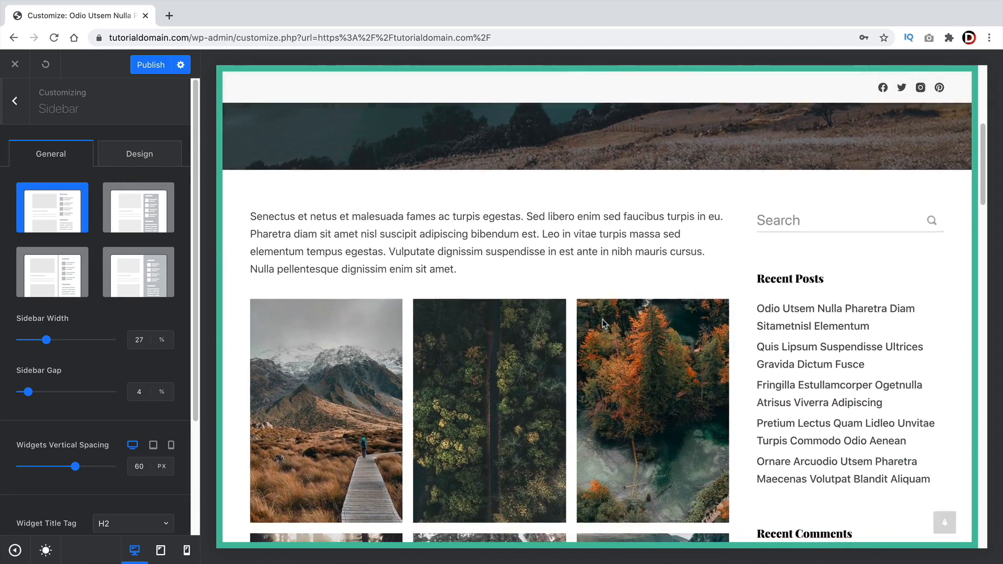
scroll(603, 319, down, 2)
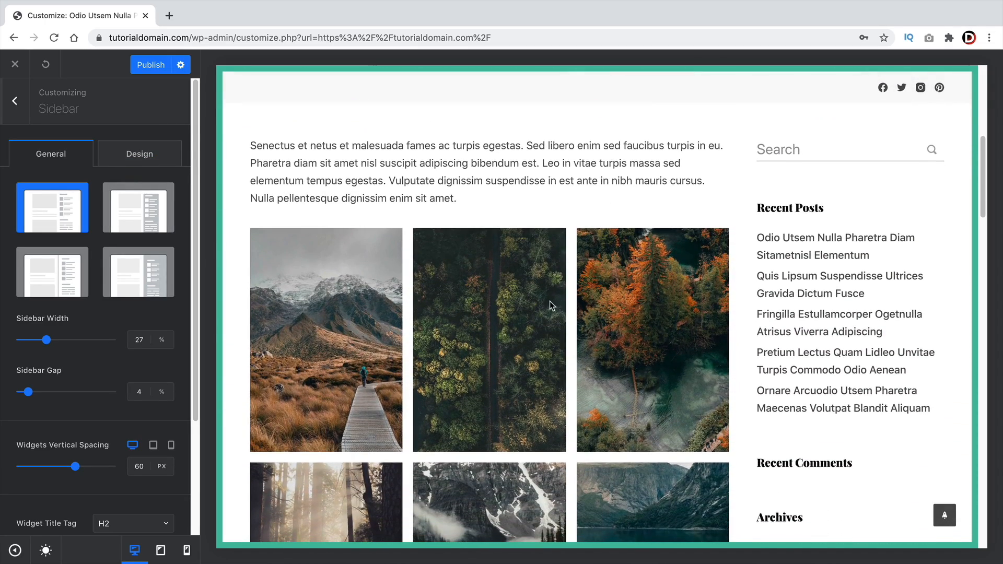
Try the other sidebar types and choose the one with a vertical divider line beside the content
click(121, 218)
click(55, 269)
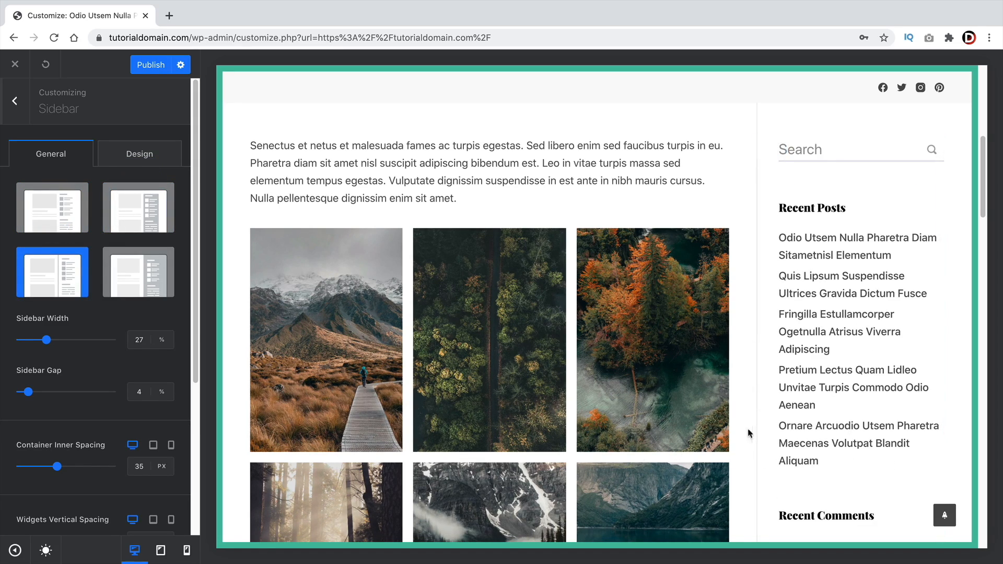
click(145, 275)
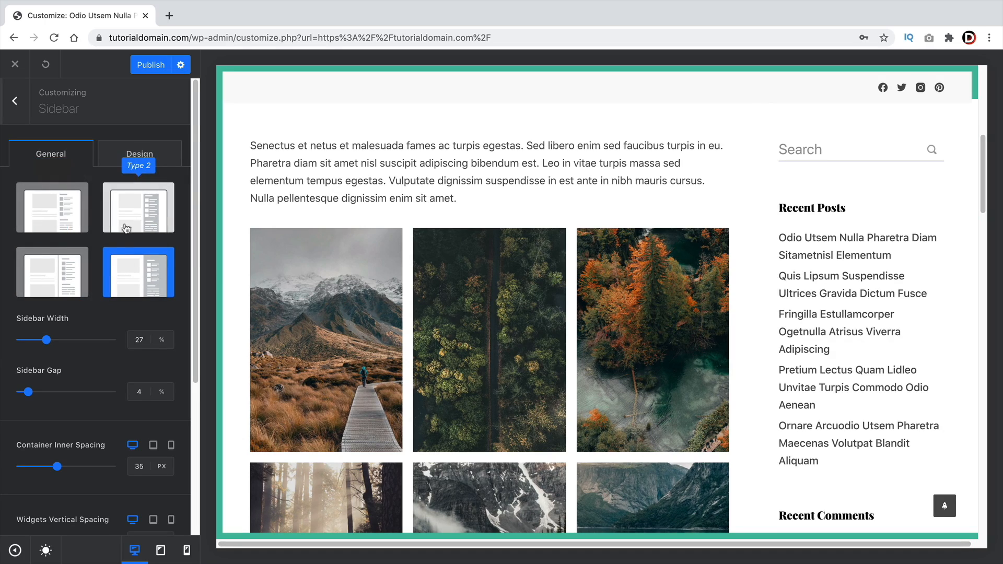
click(51, 276)
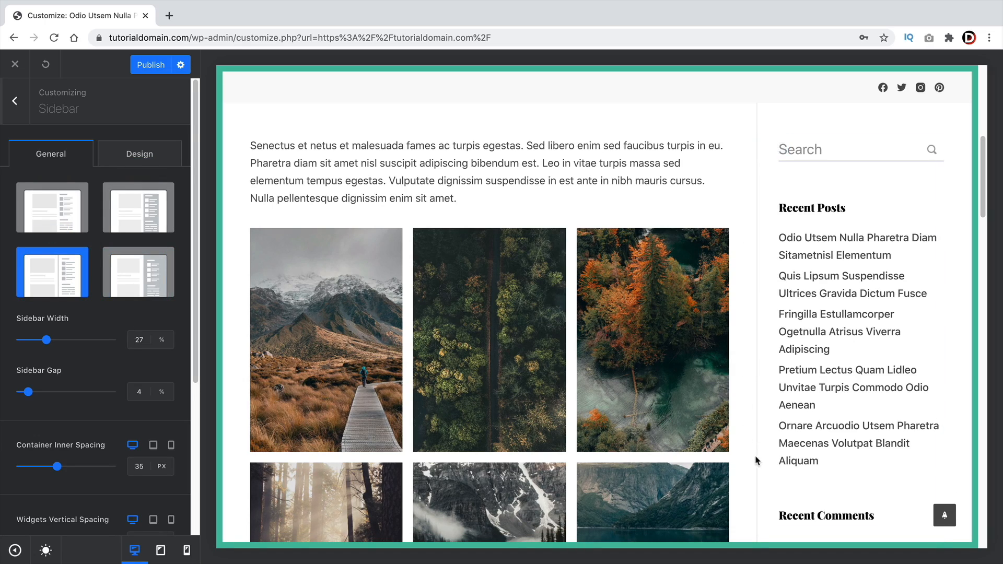
Set the sidebar width to 24% and the container inner spacing to 30 px
scroll(242, 298, down, 1)
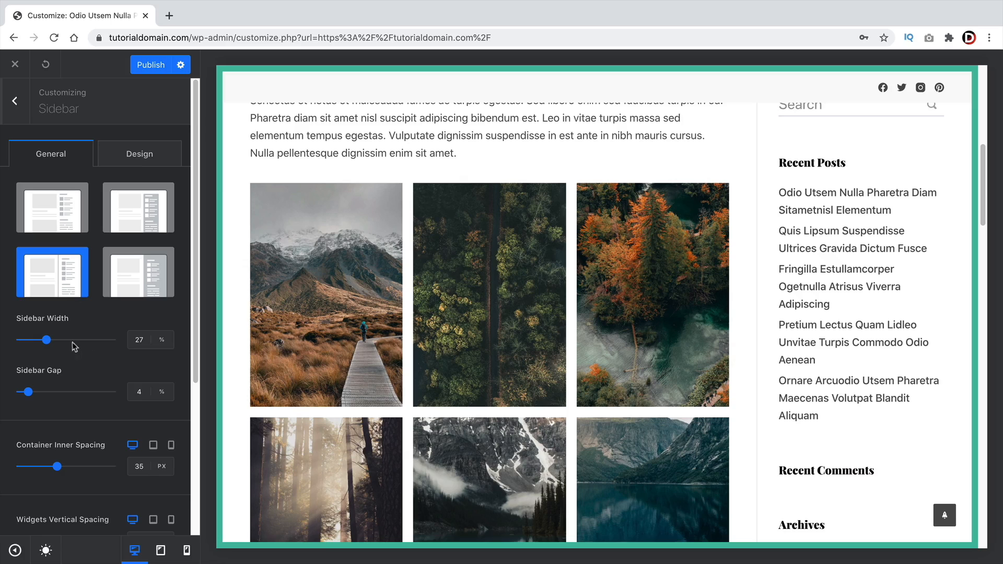
mouse_move(47, 342)
mouse_down()
mouse_move(60, 342)
mouse_move(40, 348)
mouse_move(50, 345)
mouse_up()
Enable the Sticky Sidebar option
scroll(61, 360, down, 3)
scroll(118, 441, down, 2)
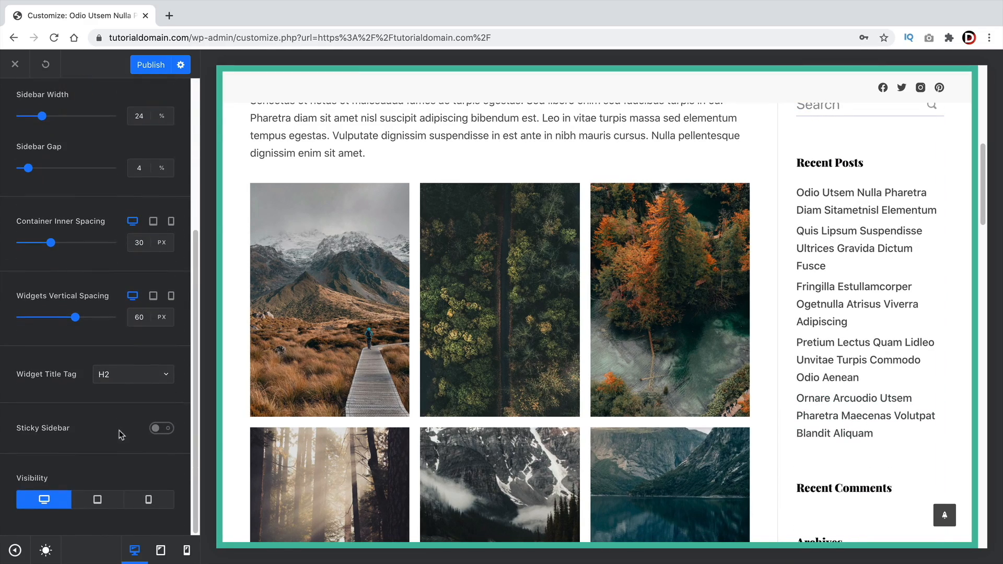
click(162, 430)
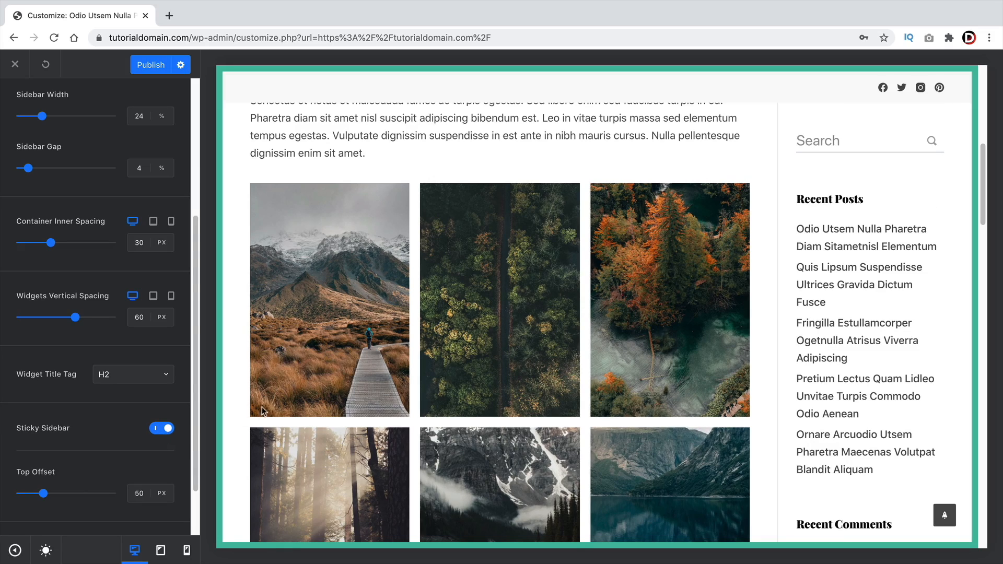
Examine how the sticky sidebar behaves along the full length of the post preview
scroll(312, 396, down, 3)
scroll(402, 392, up, 2)
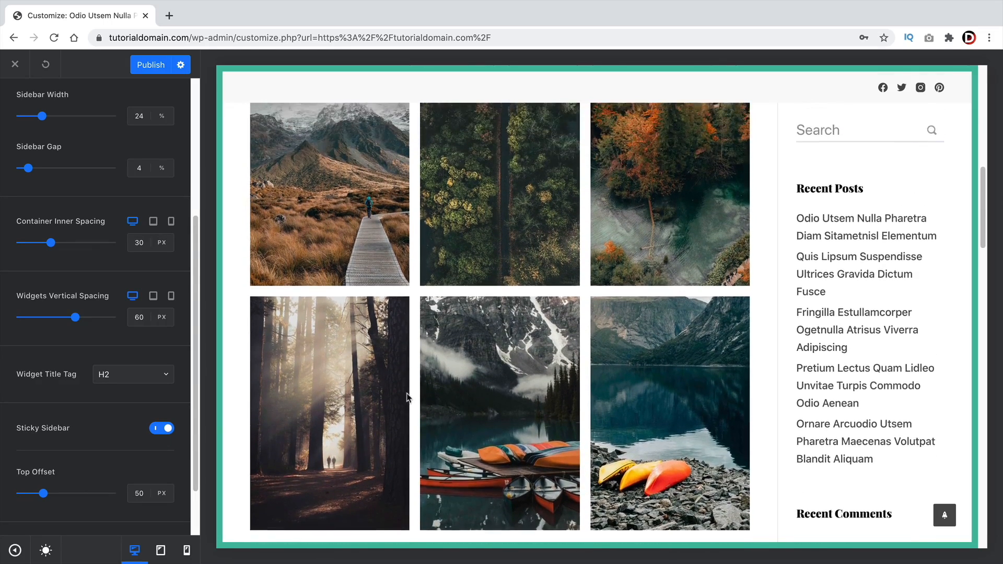
click(839, 246)
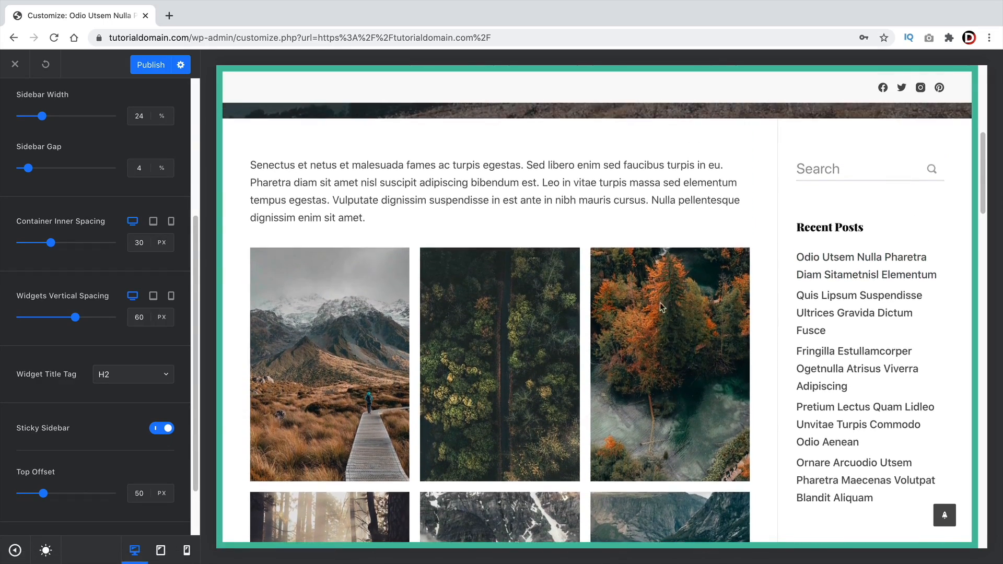
scroll(603, 313, down, 6)
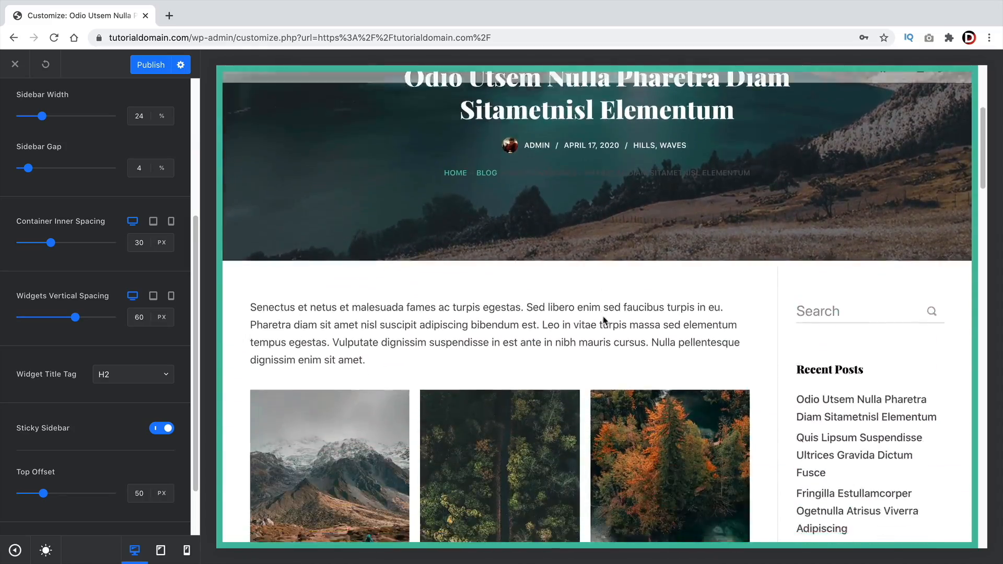
scroll(603, 316, down, 10)
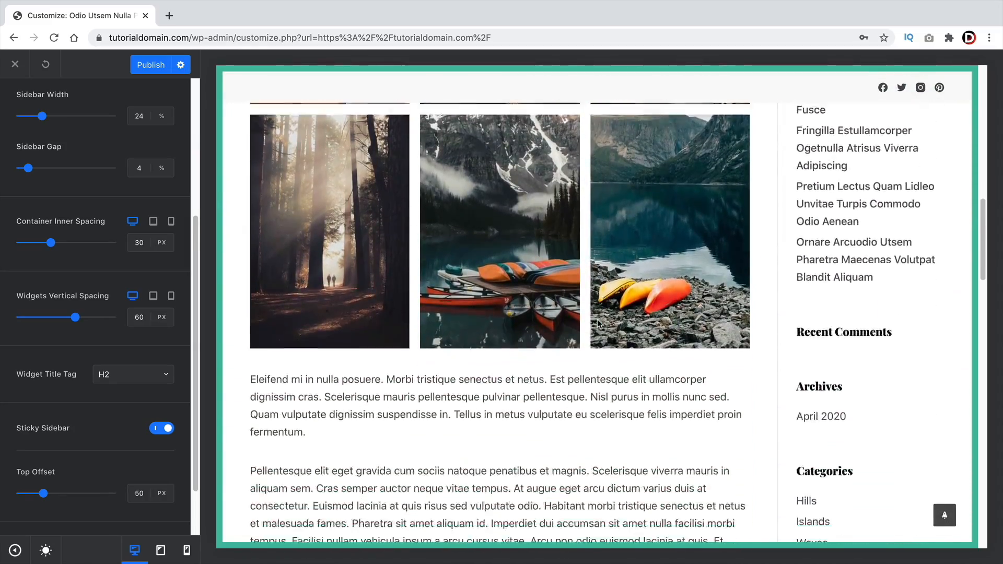
scroll(599, 324, down, 5)
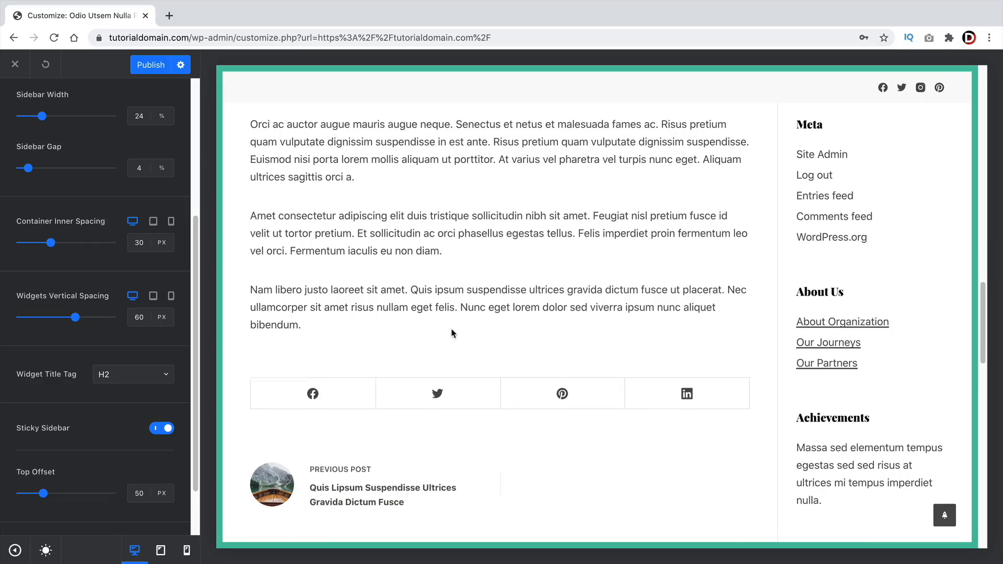
scroll(453, 330, up, 4)
scroll(452, 330, up, 10)
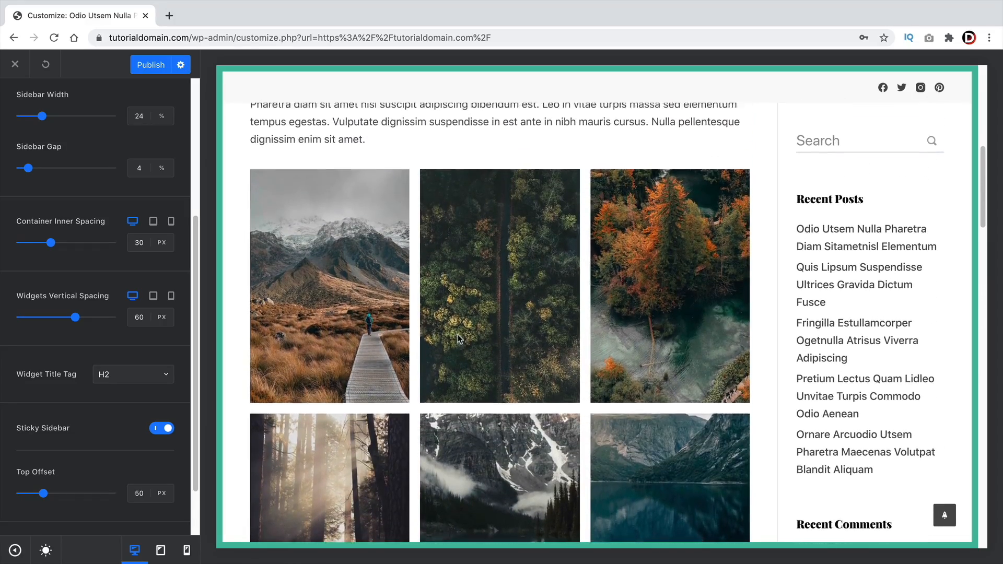
scroll(456, 344, up, 6)
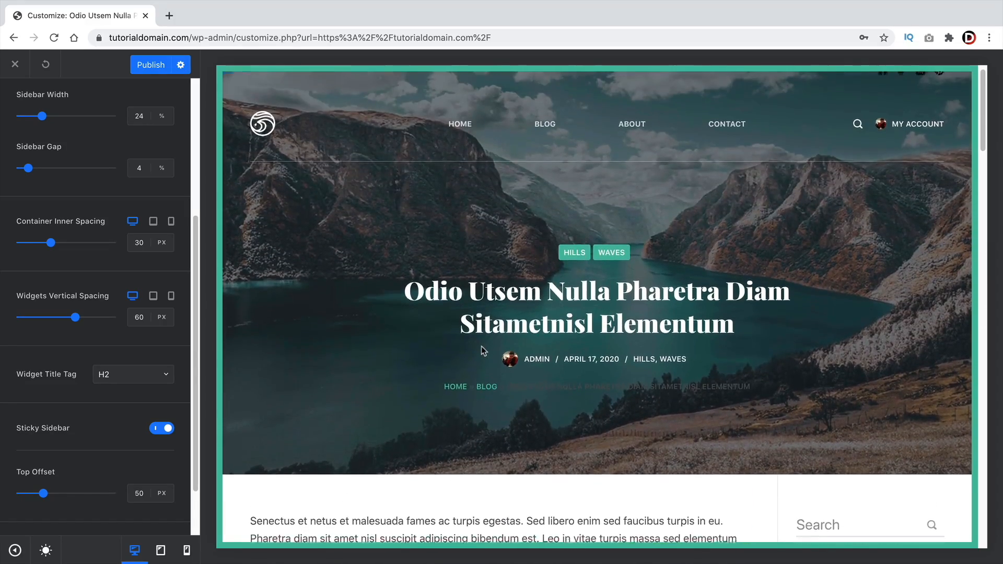
scroll(111, 323, up, 5)
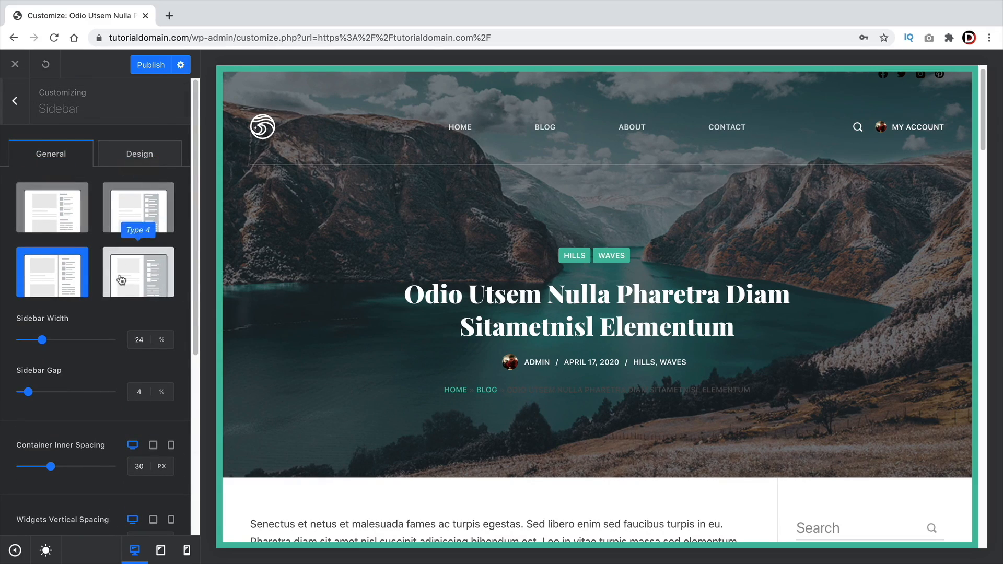
scroll(310, 340, down, 1)
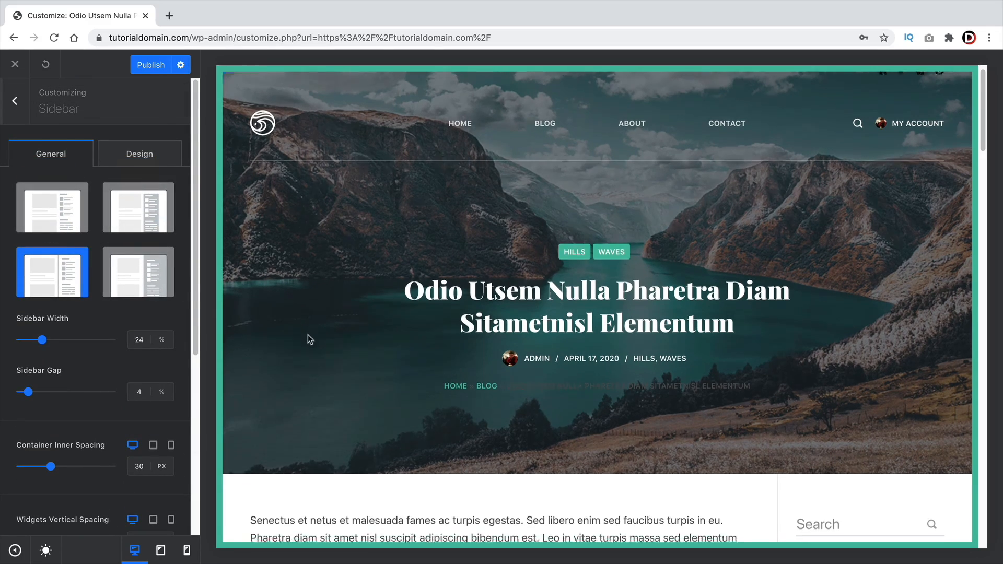
scroll(309, 334, down, 6)
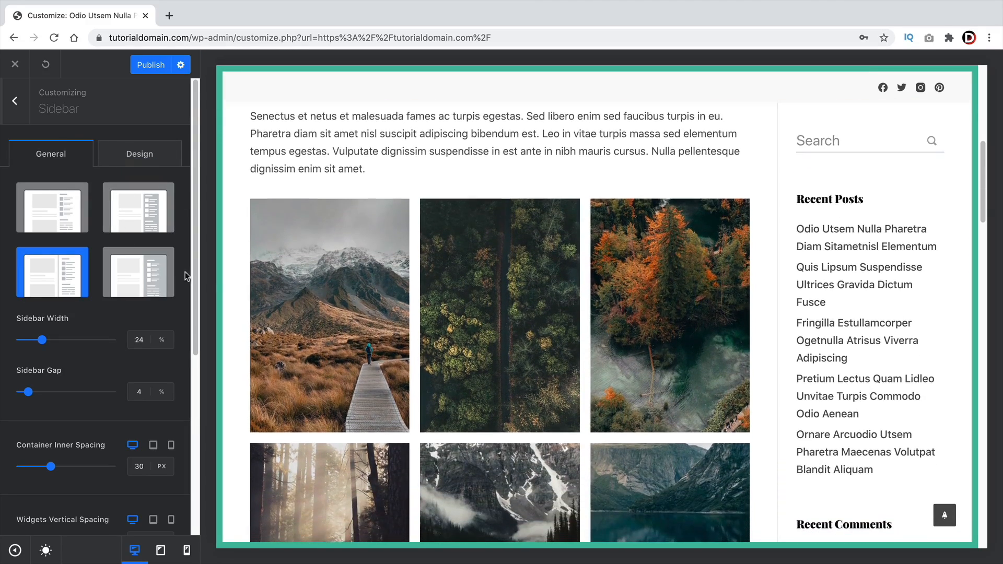
Review the sidebar's design options, then switch the sidebar type to Type 4
click(137, 155)
scroll(112, 292, down, 1)
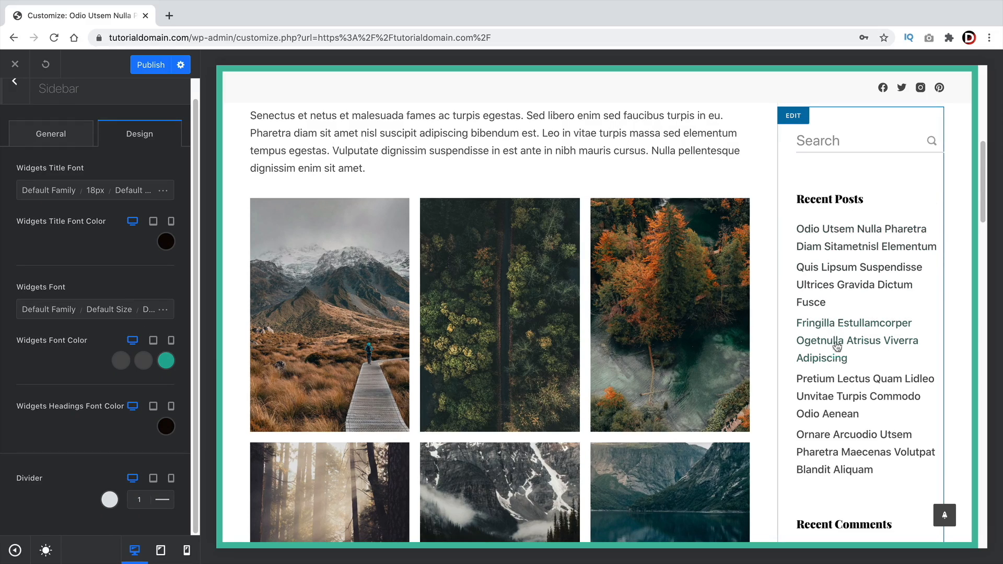
click(61, 141)
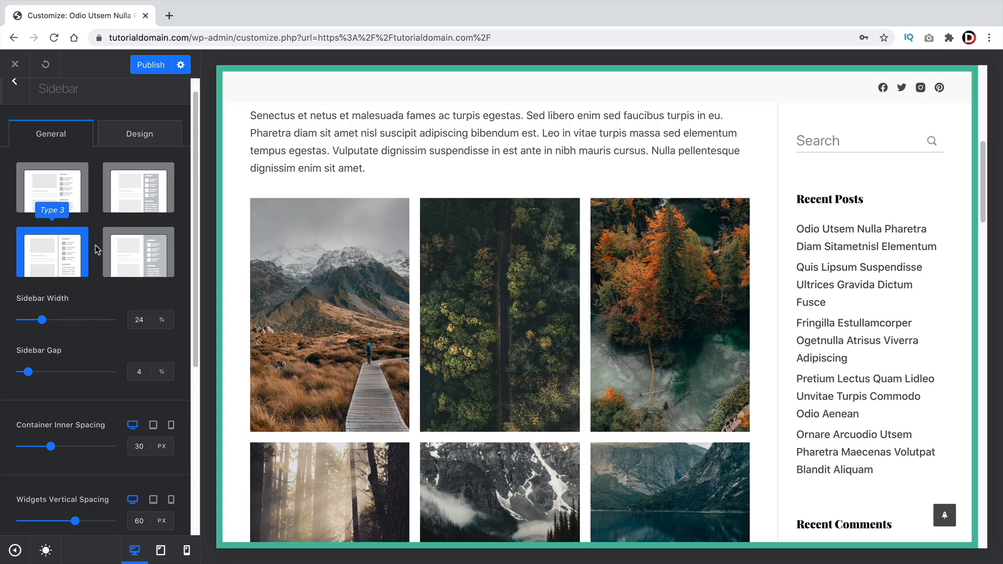
click(153, 254)
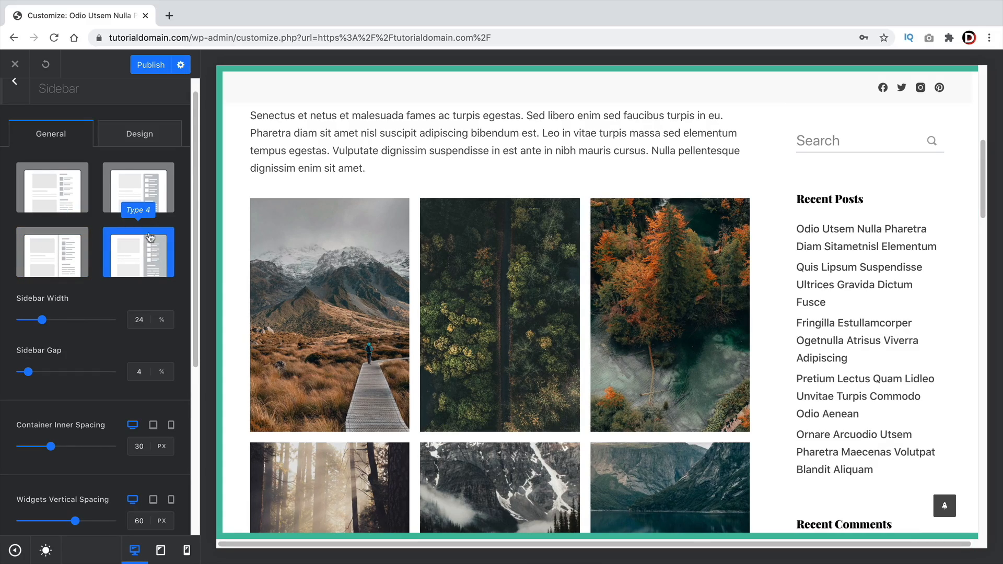
Set the sidebar's background color to the palette's green Color 1 (#48bca2)
click(140, 135)
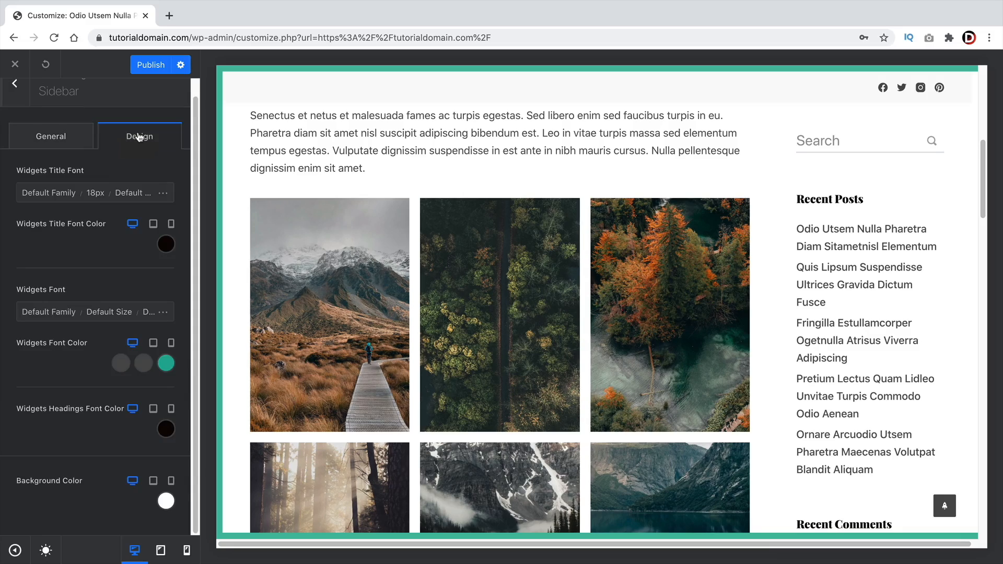
drag(31, 482, 77, 482)
click(166, 505)
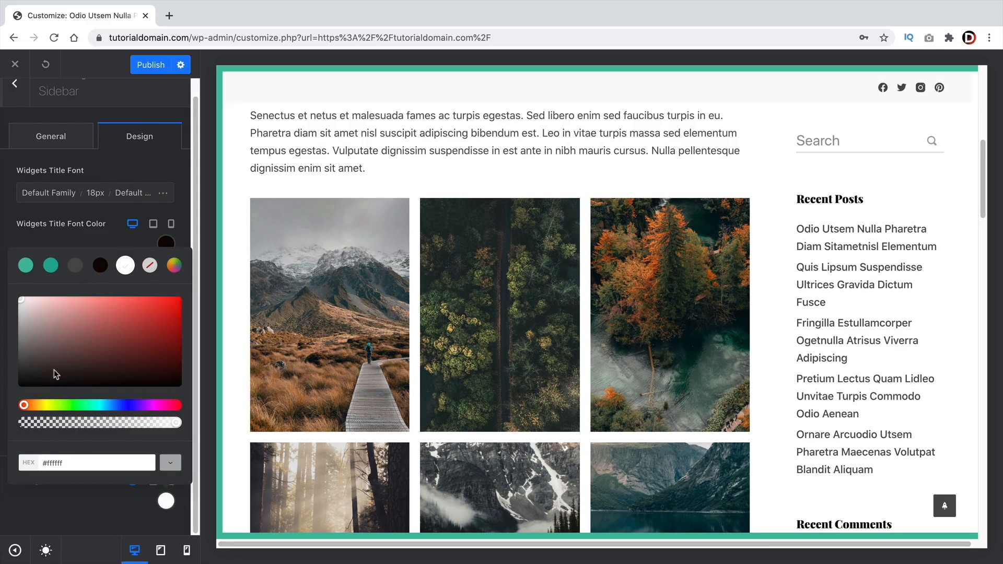
click(56, 374)
scroll(810, 360, down, 2)
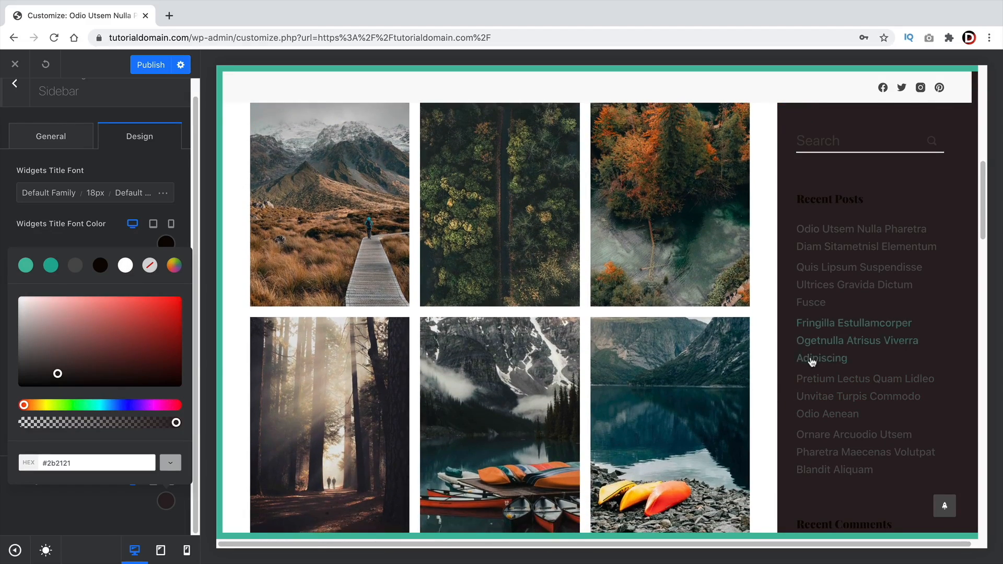
click(54, 356)
click(25, 265)
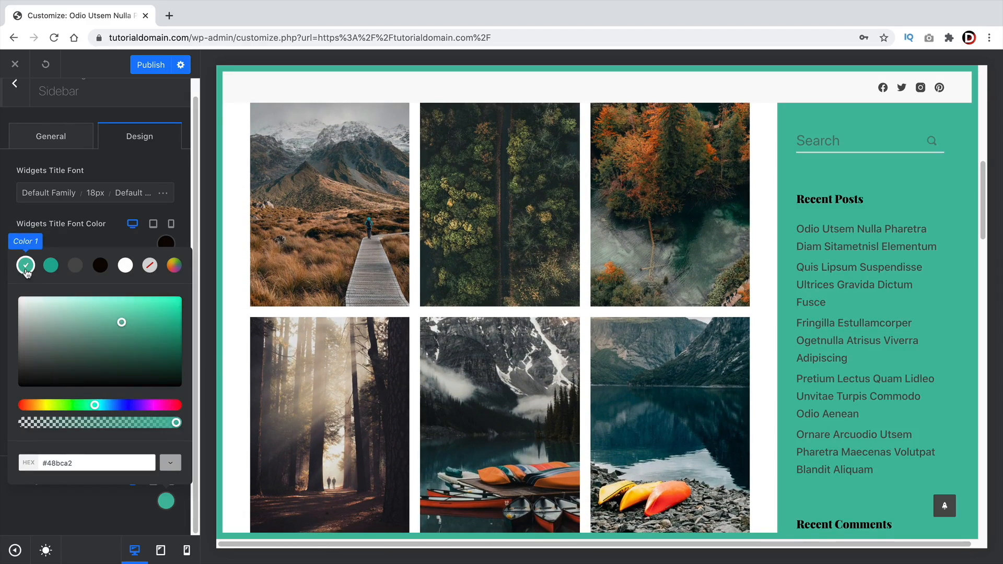
Examine the green sidebar background along the whole post and close the color picker
scroll(660, 424, up, 4)
scroll(660, 424, down, 10)
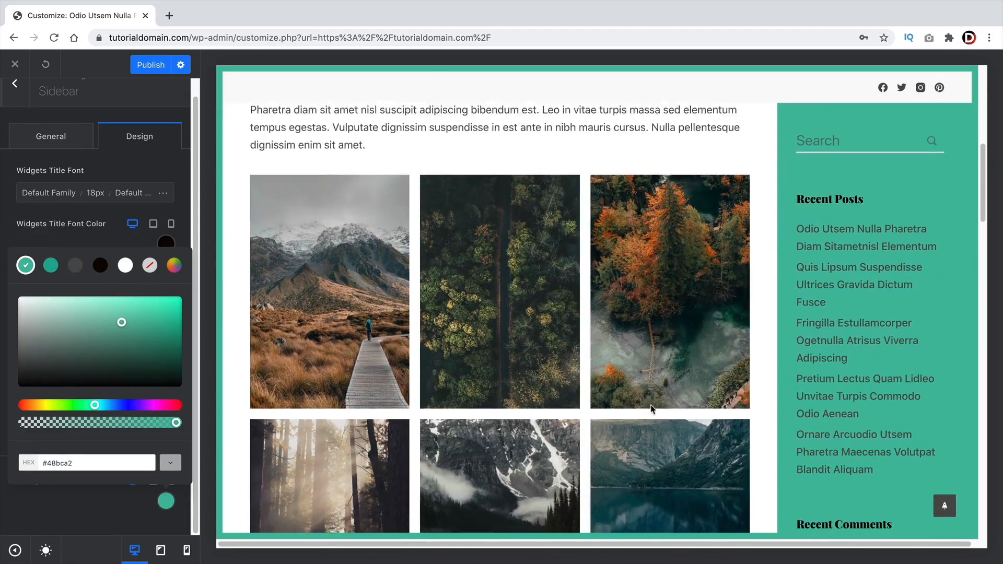
scroll(674, 418, down, 7)
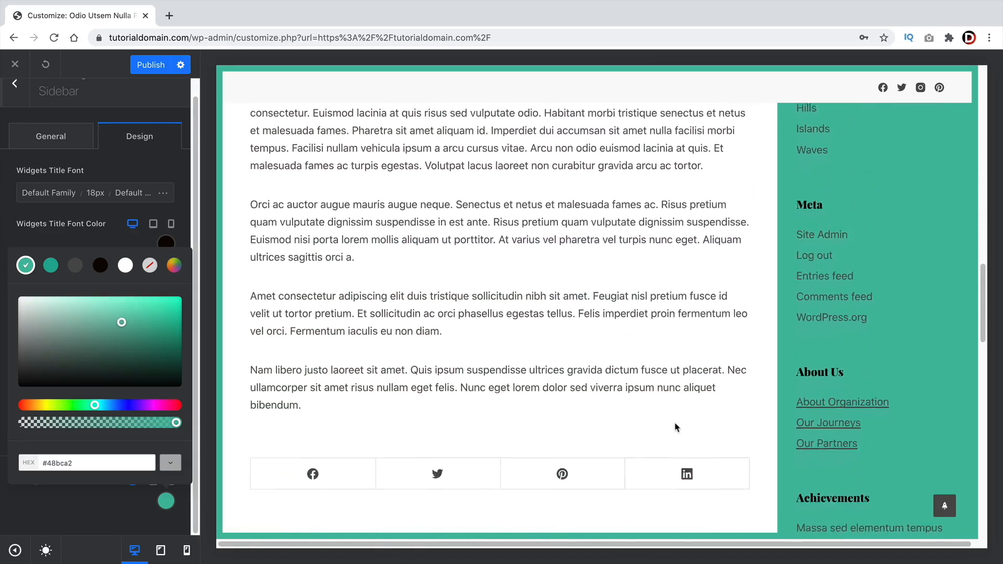
scroll(397, 417, up, 2)
scroll(293, 338, up, 2)
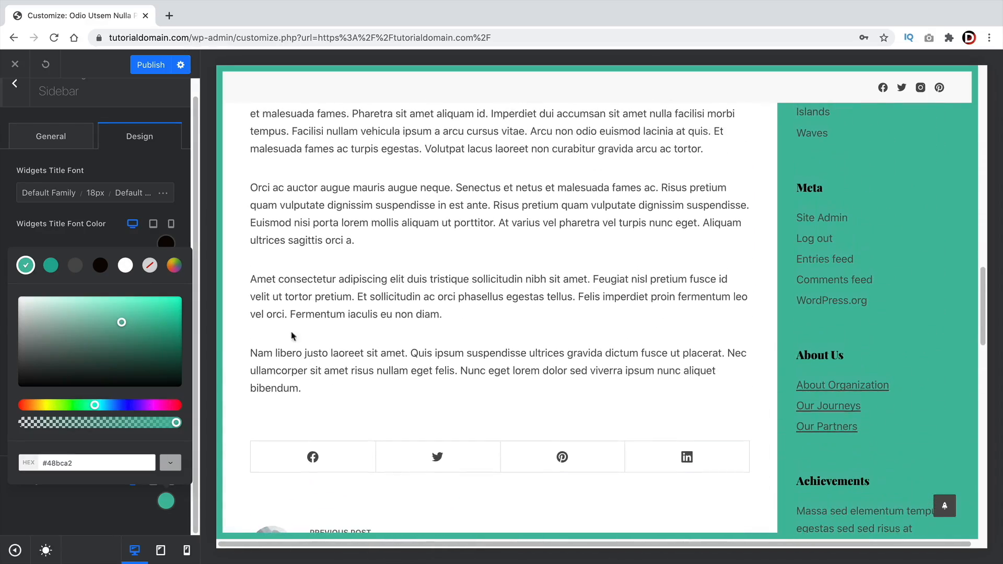
scroll(582, 430, up, 8)
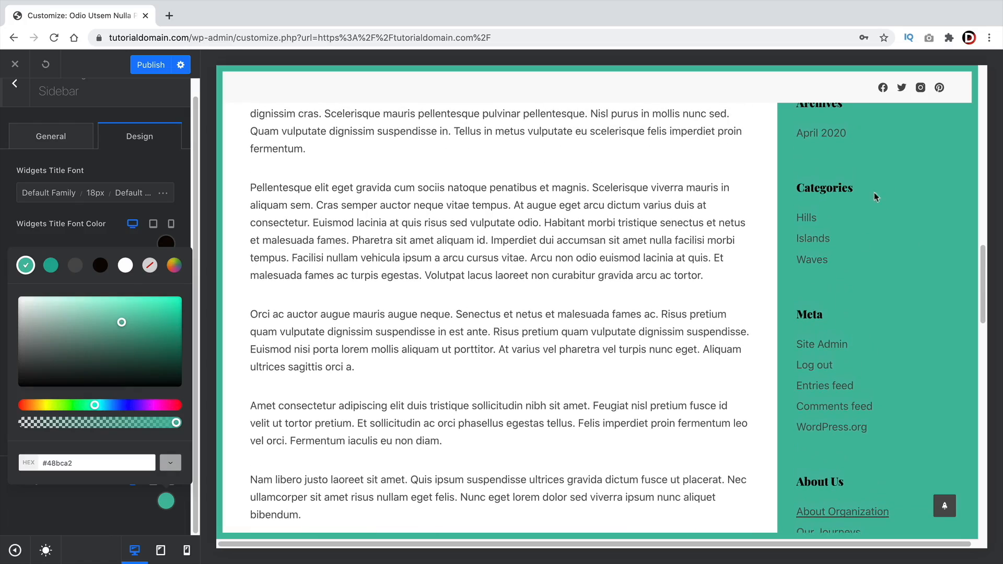
scroll(805, 382, up, 5)
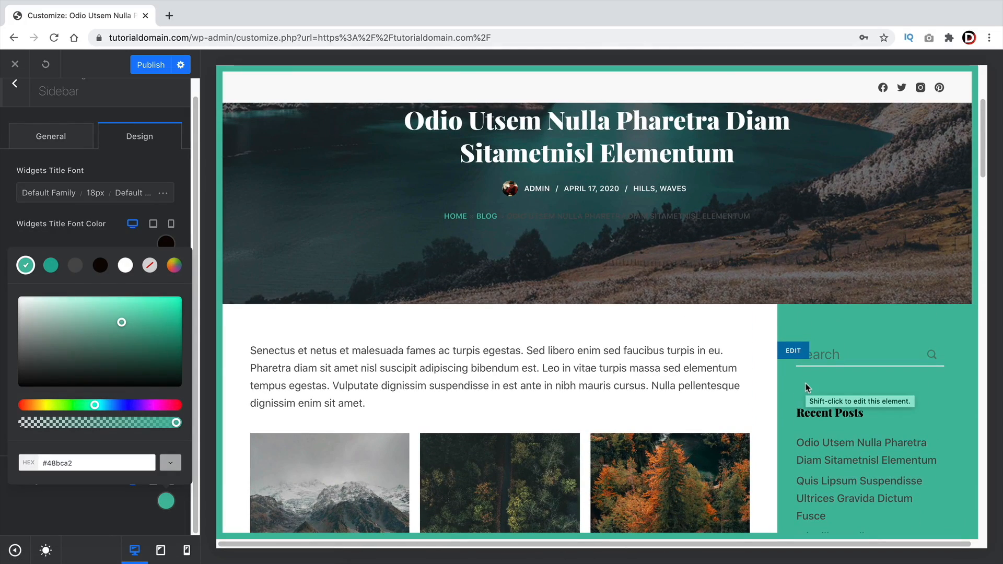
click(92, 238)
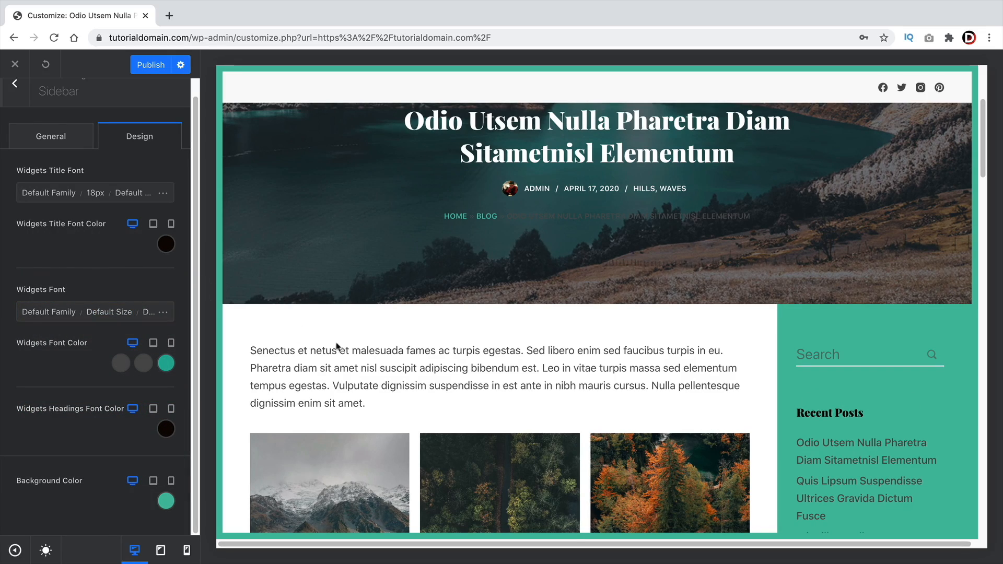
Set the Widgets Title Font Color to the white palette color, Color 5
scroll(337, 346, down, 3)
click(166, 244)
click(125, 278)
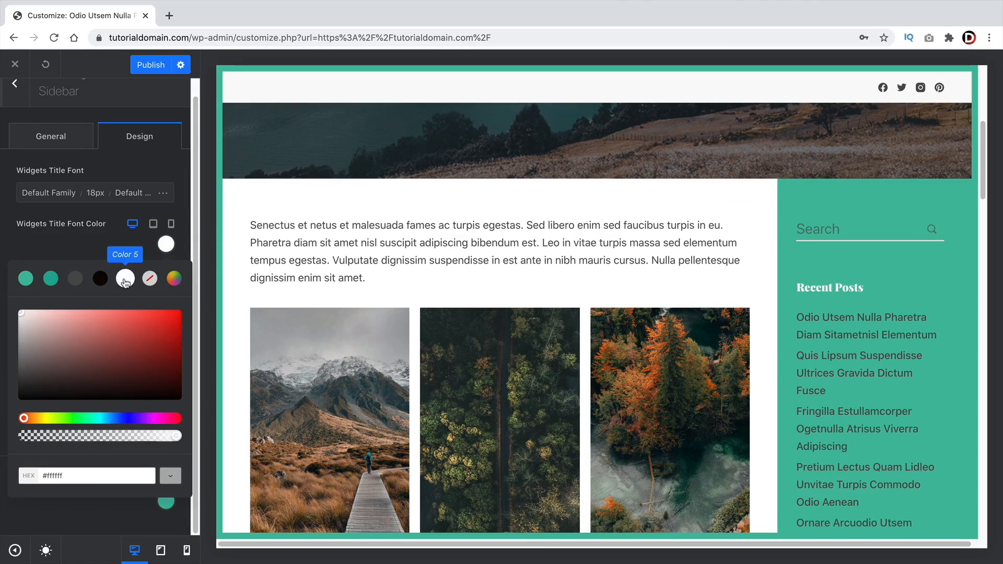
click(102, 243)
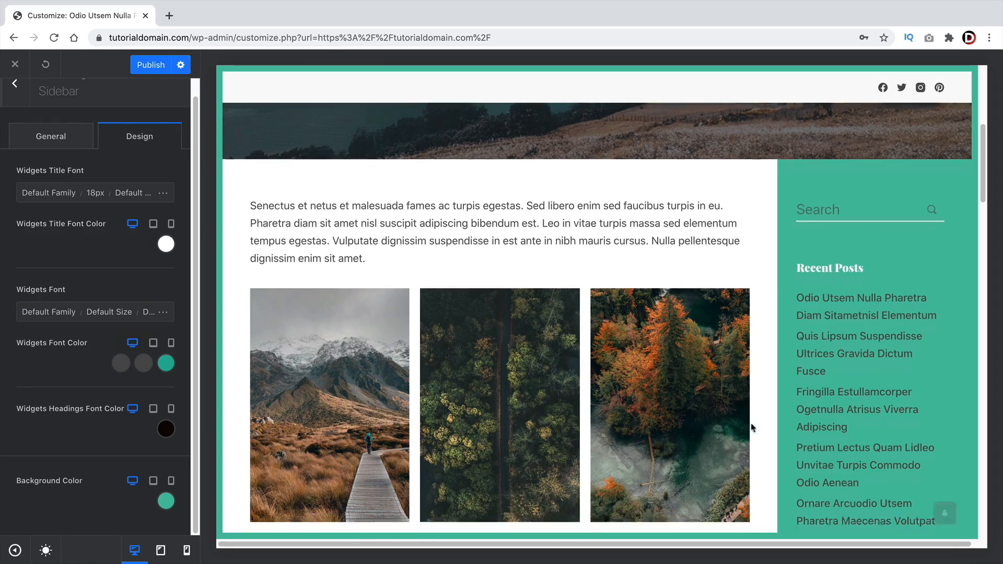
Set the first Widgets Font Color, used for plain widget text, to white Color 5
scroll(749, 426, down, 3)
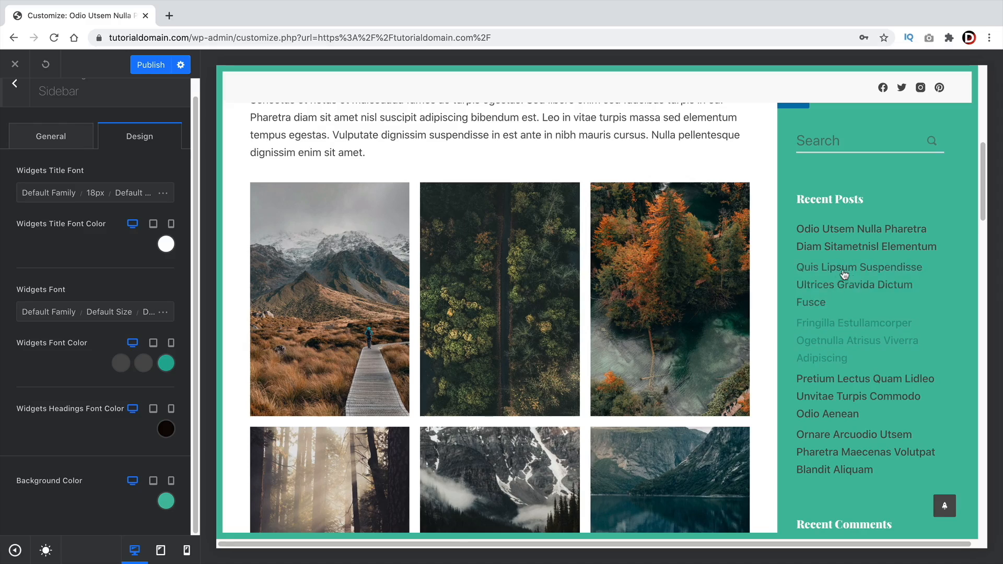
click(121, 363)
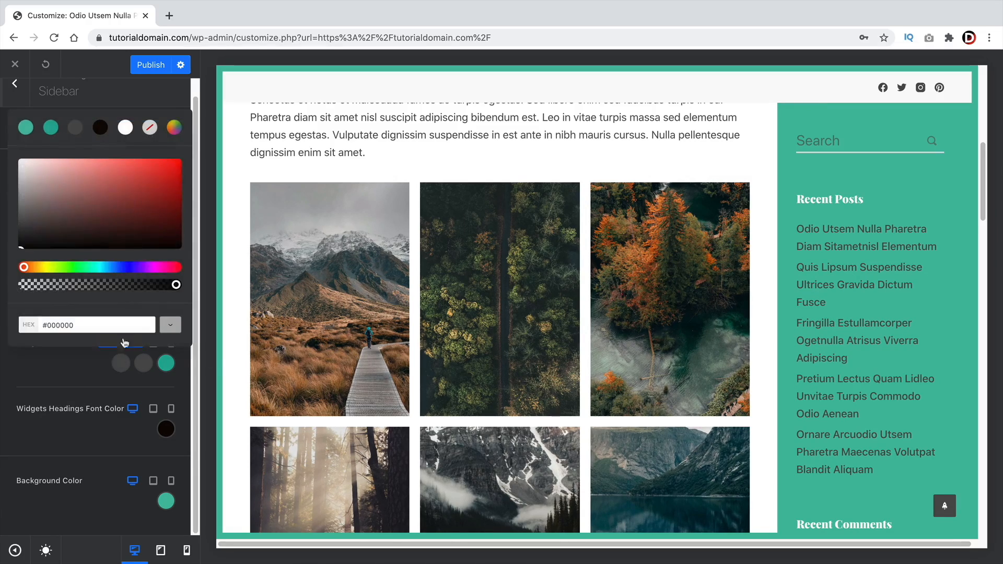
click(126, 127)
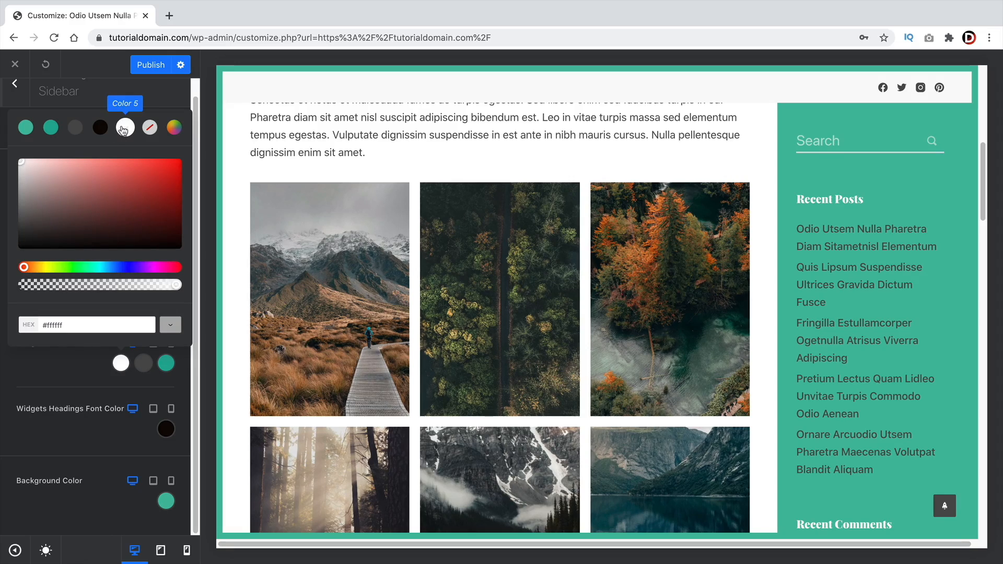
click(502, 201)
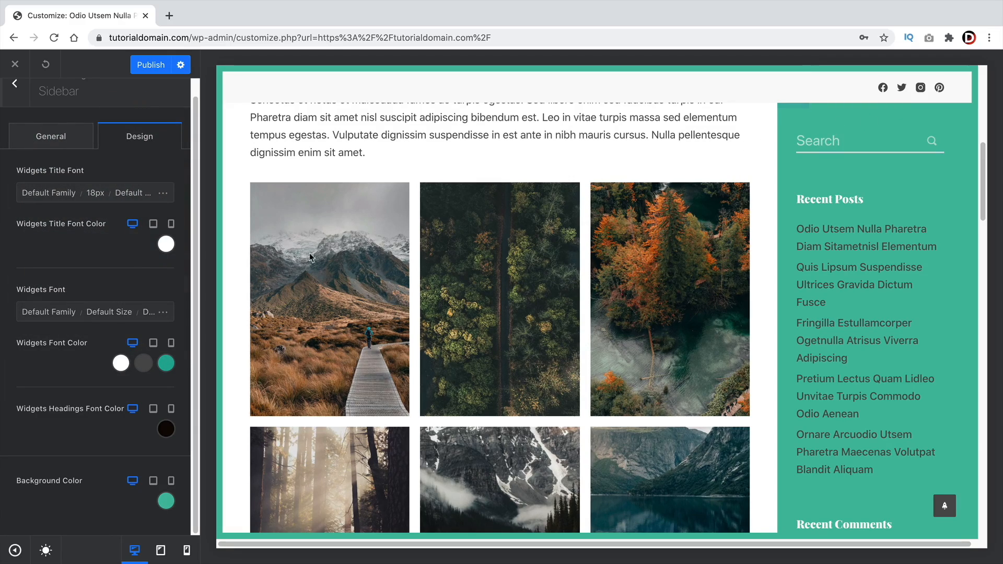
Set the second Widgets Font Color, used for the widget links, to light grey #eaeaea
click(143, 364)
click(21, 167)
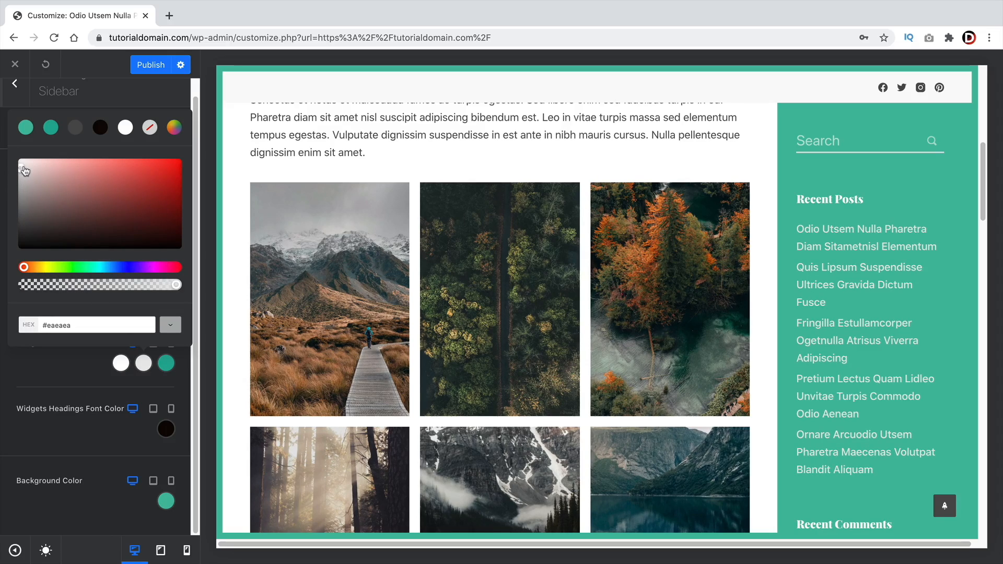
click(3, 166)
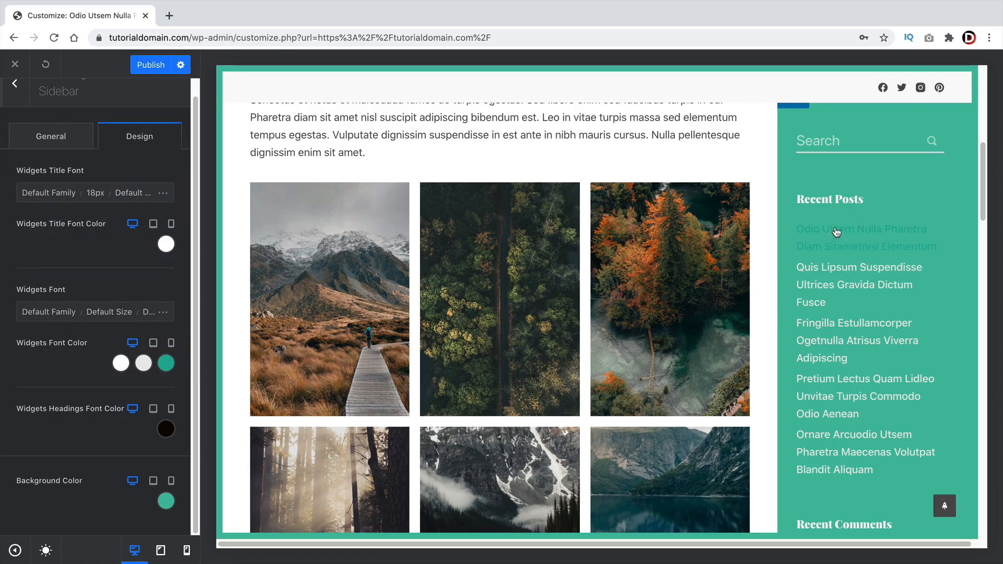
Set the third Widgets Font Color, used for hovered widget links, to near-black #140101
click(165, 369)
click(175, 244)
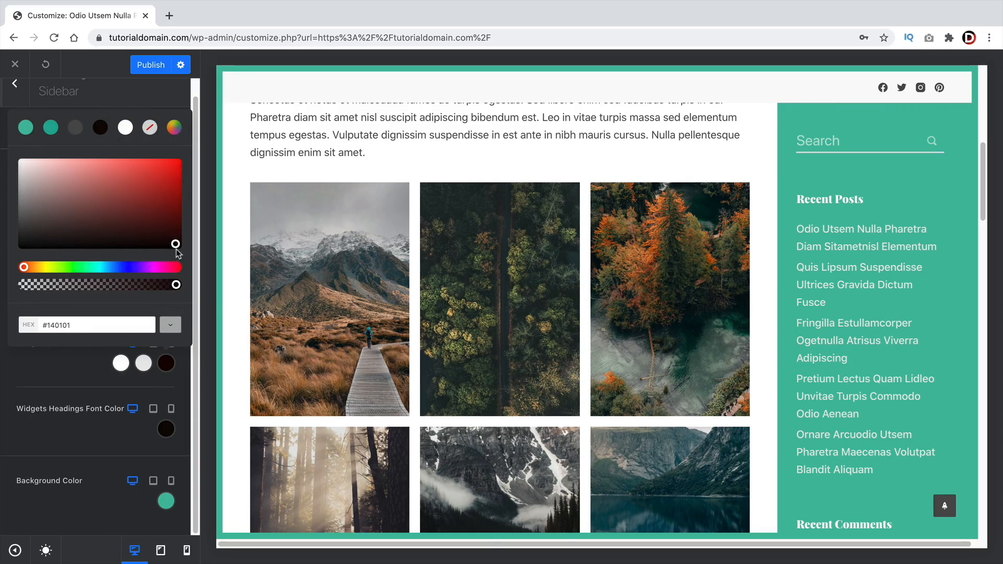
click(2, 291)
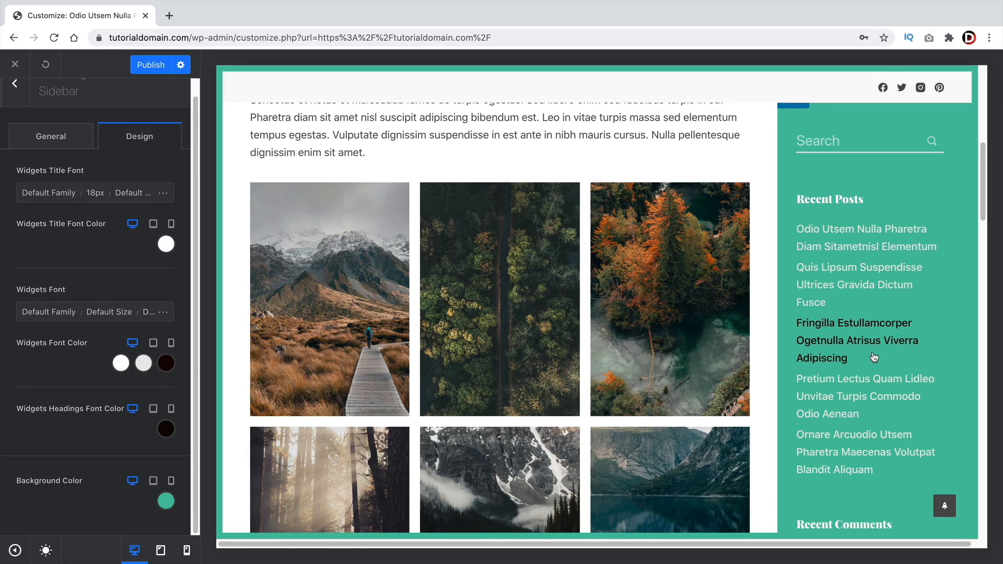
Check the sidebar's new colors in the post preview and return to the main customizer options
scroll(862, 408, down, 2)
scroll(810, 437, up, 3)
scroll(835, 438, up, 3)
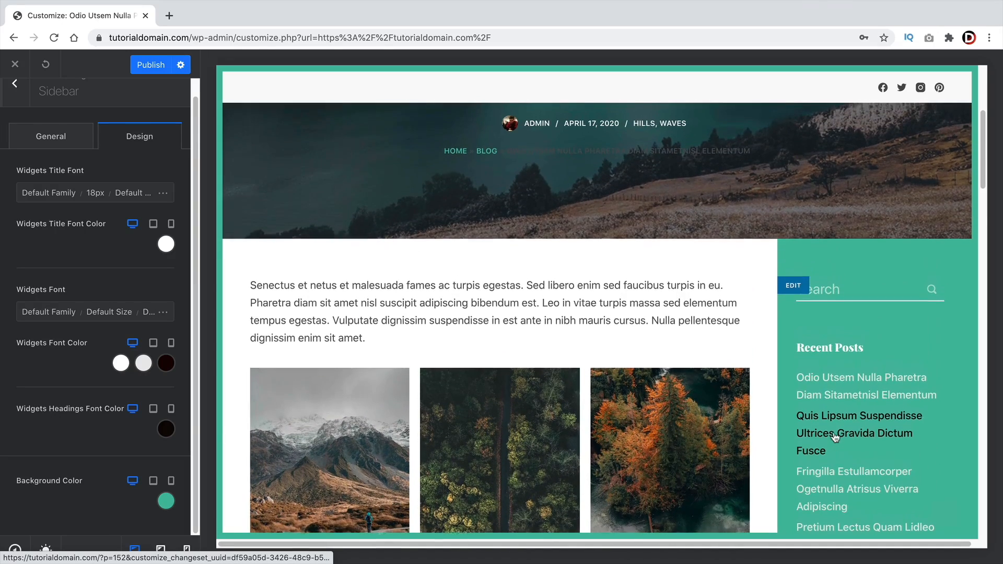
scroll(83, 219, up, 1)
click(5, 110)
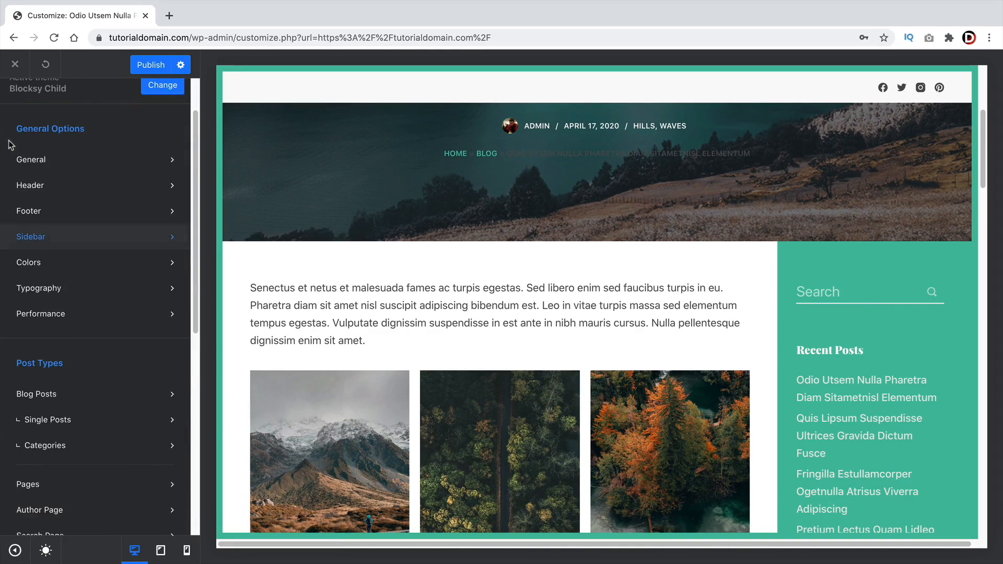
Try sidebar Types 2, 1 and 3 in the post preview and set the sidebar back to Type 4
click(23, 210)
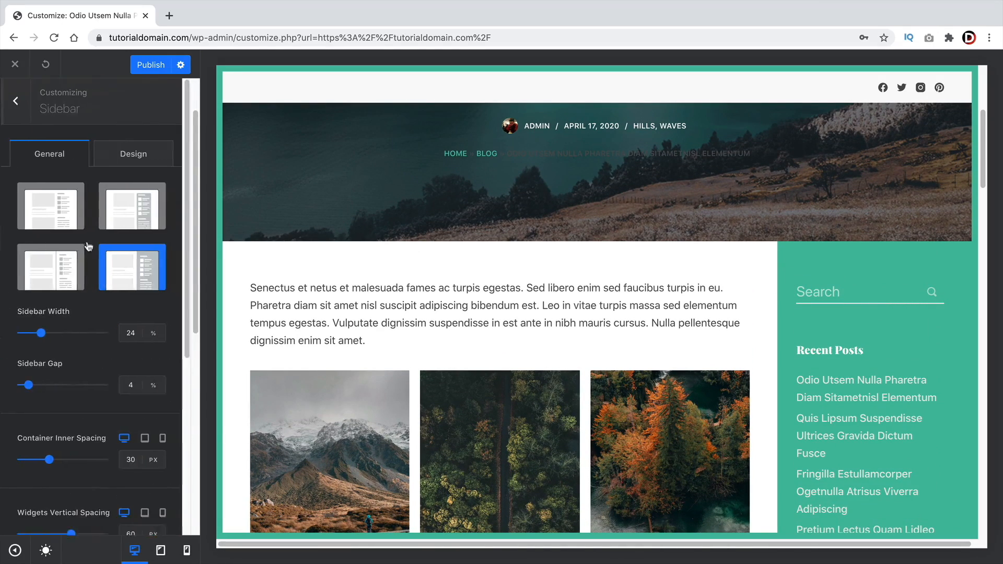
click(135, 208)
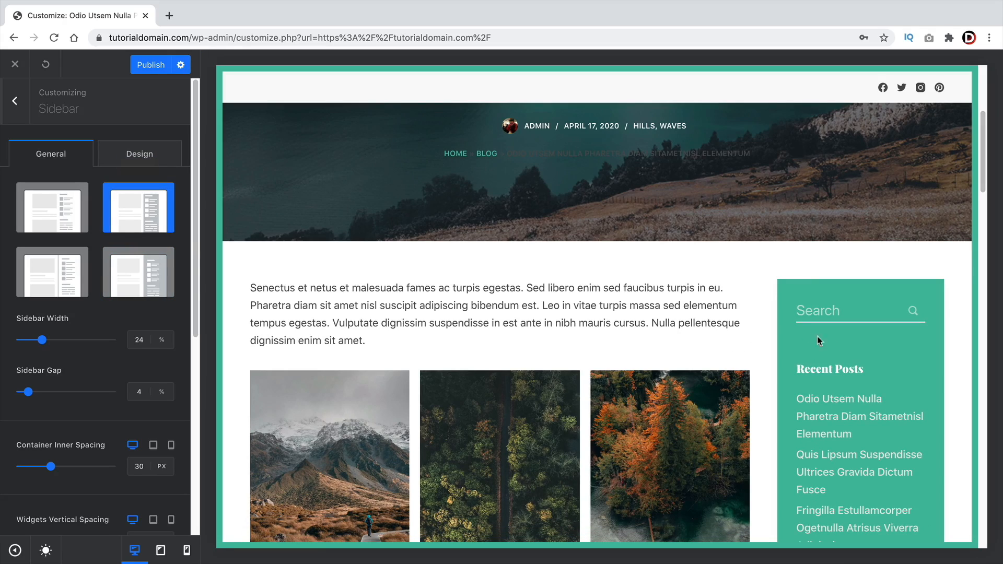
click(53, 268)
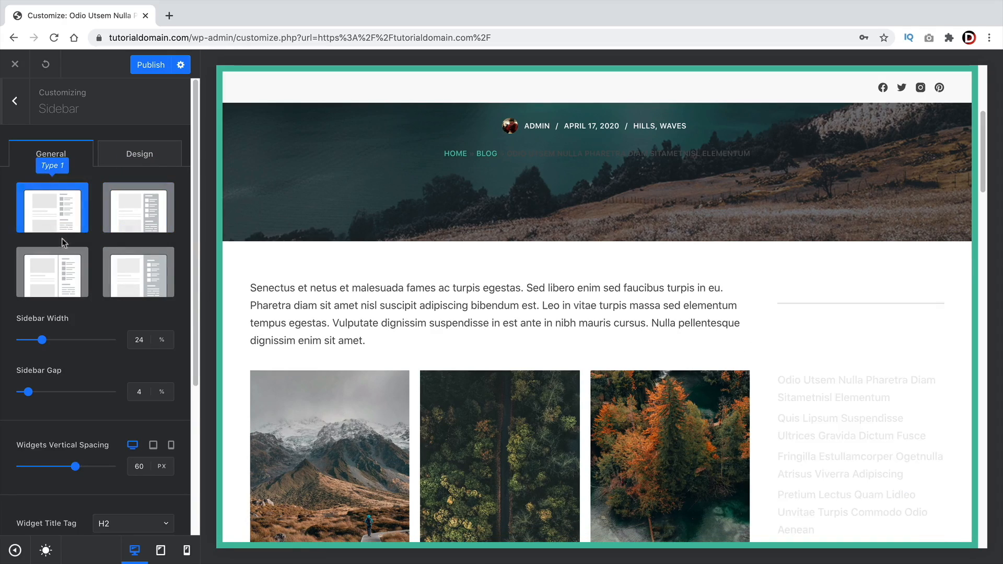
click(139, 233)
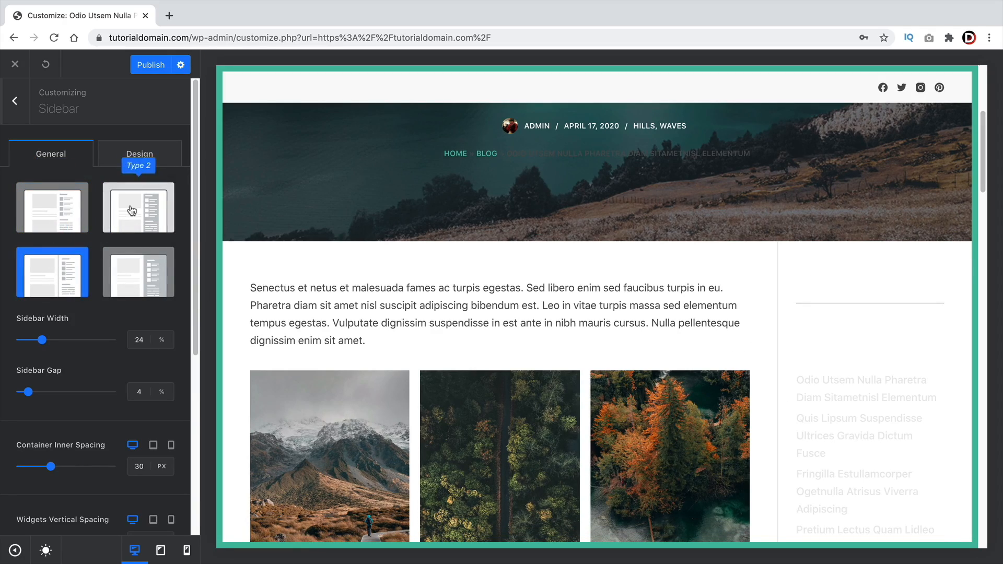
click(136, 275)
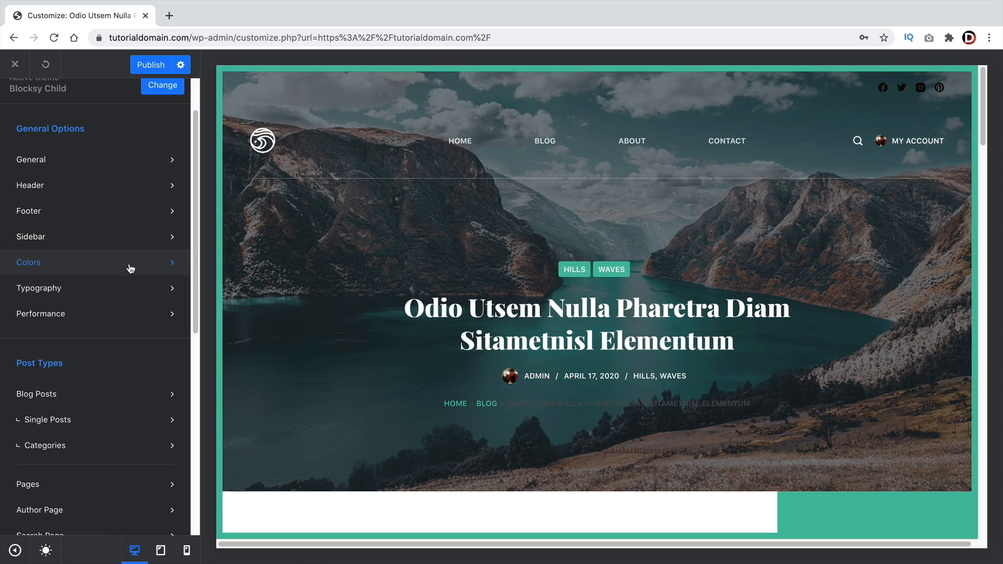
Try color Palette 2 in the Colors settings and check it throughout the post preview
click(131, 268)
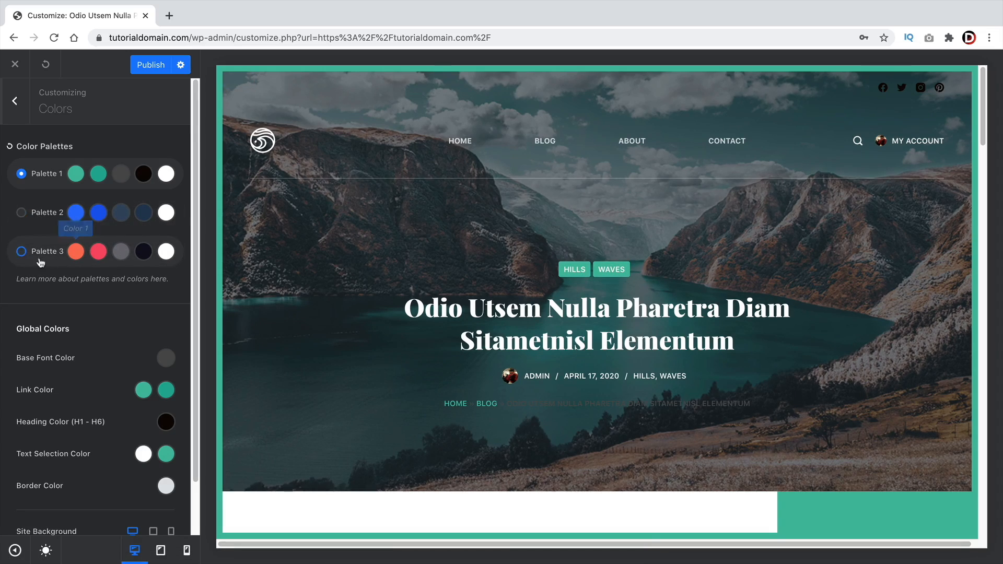
click(31, 215)
scroll(343, 295, down, 10)
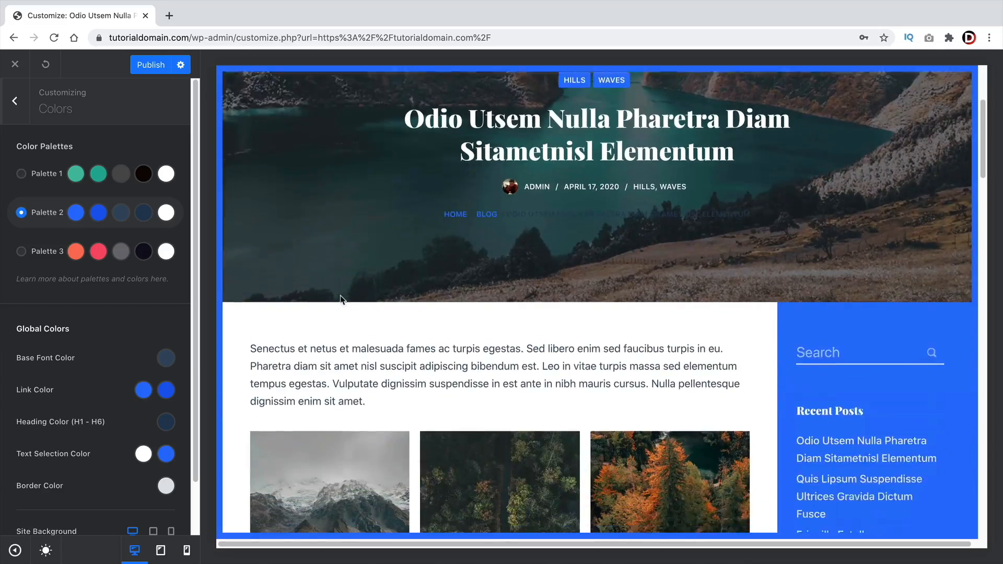
scroll(345, 298, down, 20)
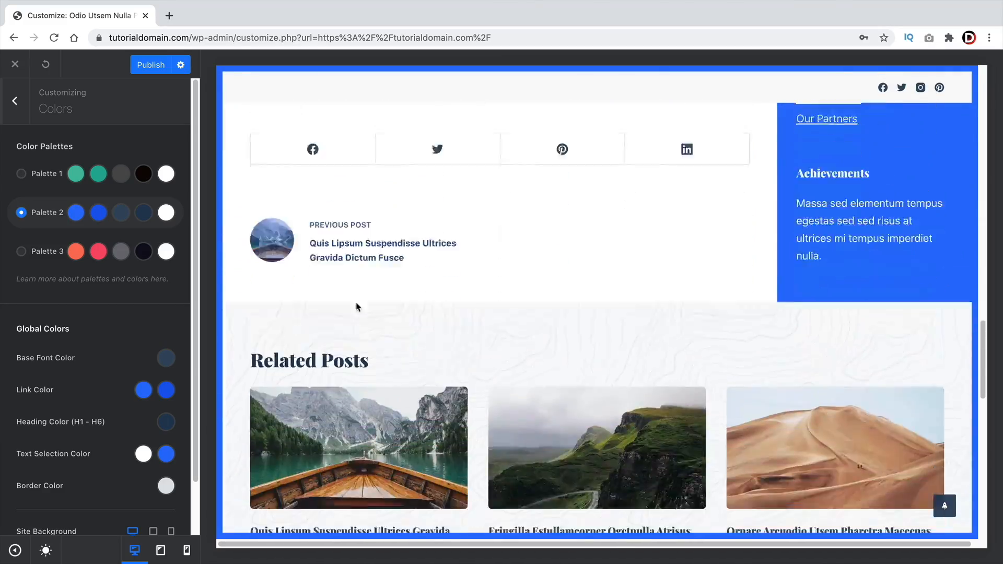
scroll(355, 309, down, 6)
scroll(353, 309, up, 5)
scroll(336, 325, down, 4)
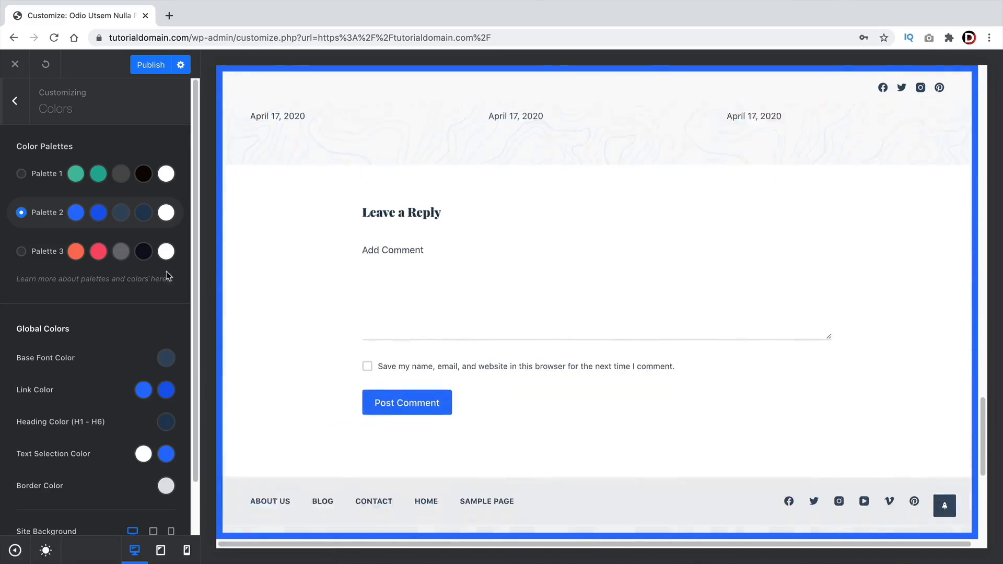
Apply color Palette 3 and check the site's colors from the comment section up to the header
click(35, 253)
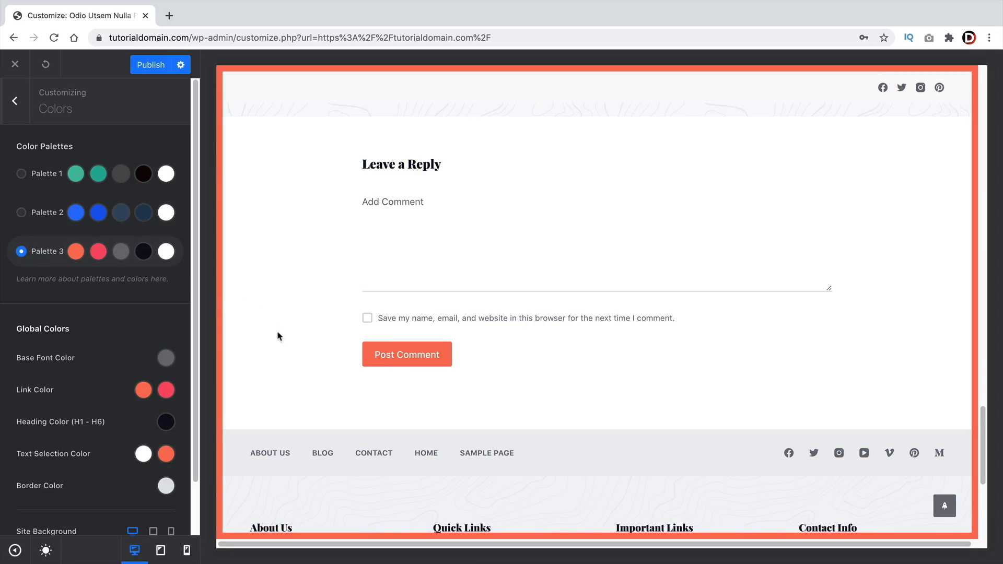
scroll(313, 361, down, 6)
scroll(389, 379, up, 15)
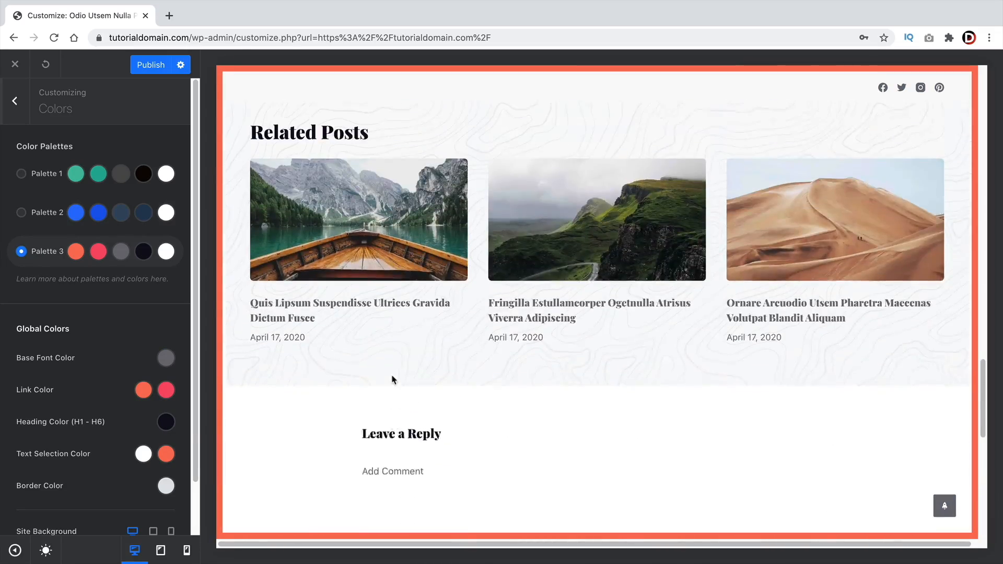
scroll(394, 377, up, 12)
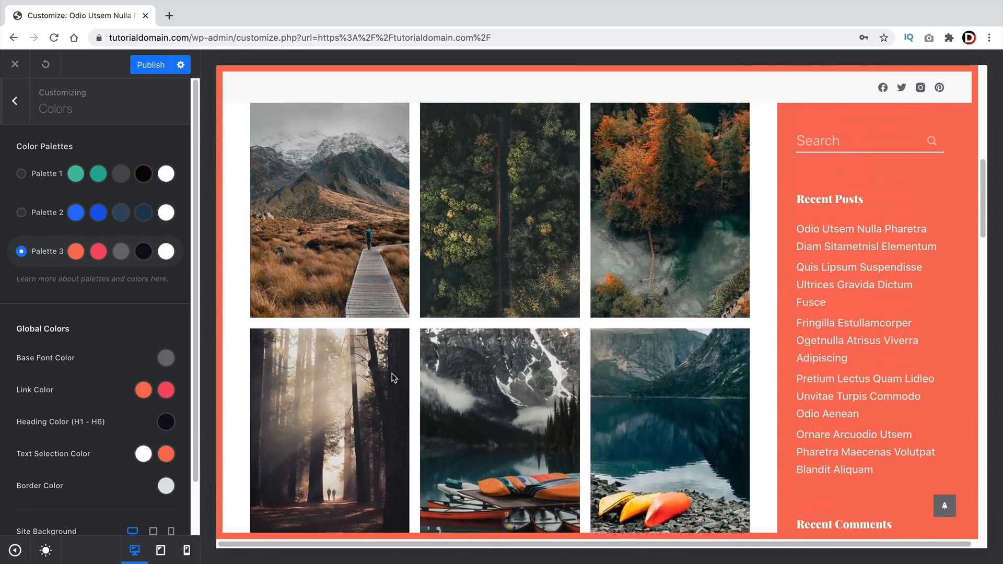
scroll(392, 374, up, 4)
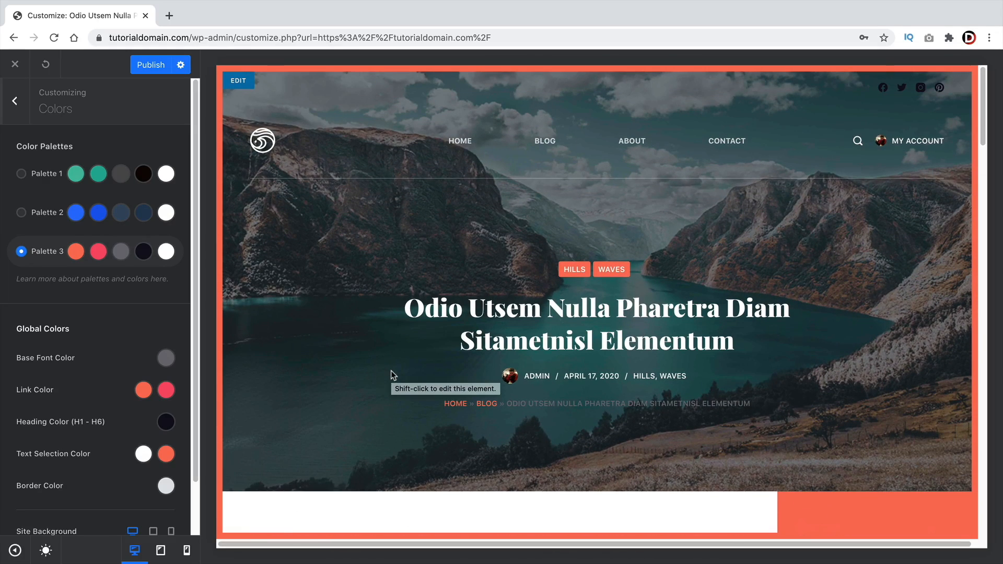
Review the Global Colors options against the text, headings and links in the post preview
scroll(96, 323, down, 1)
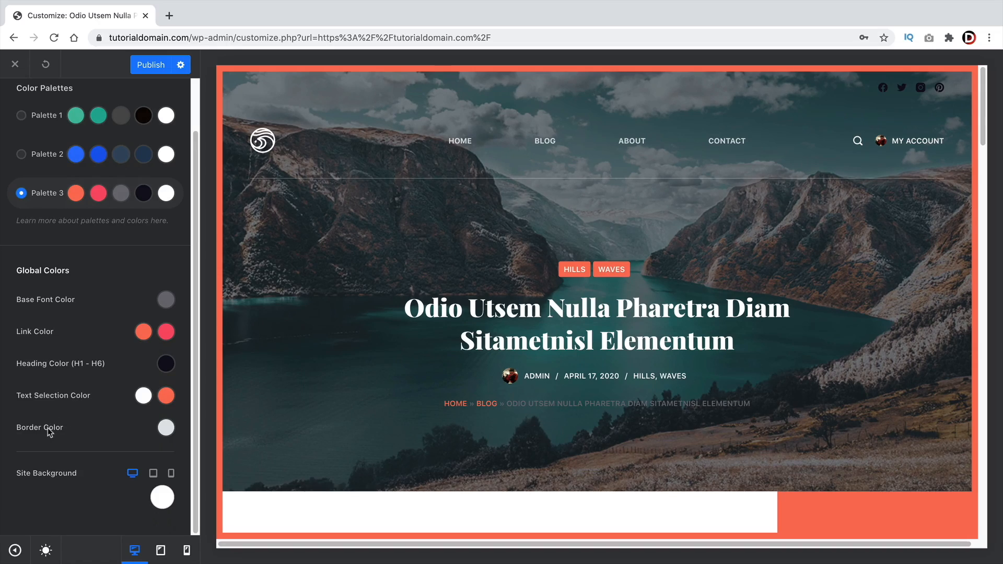
scroll(289, 411, down, 12)
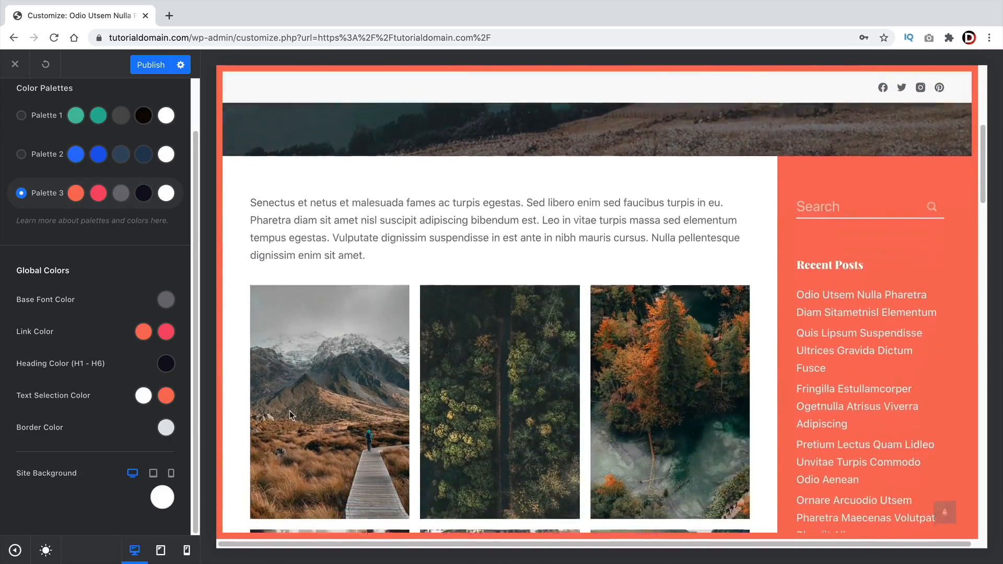
scroll(288, 411, down, 10)
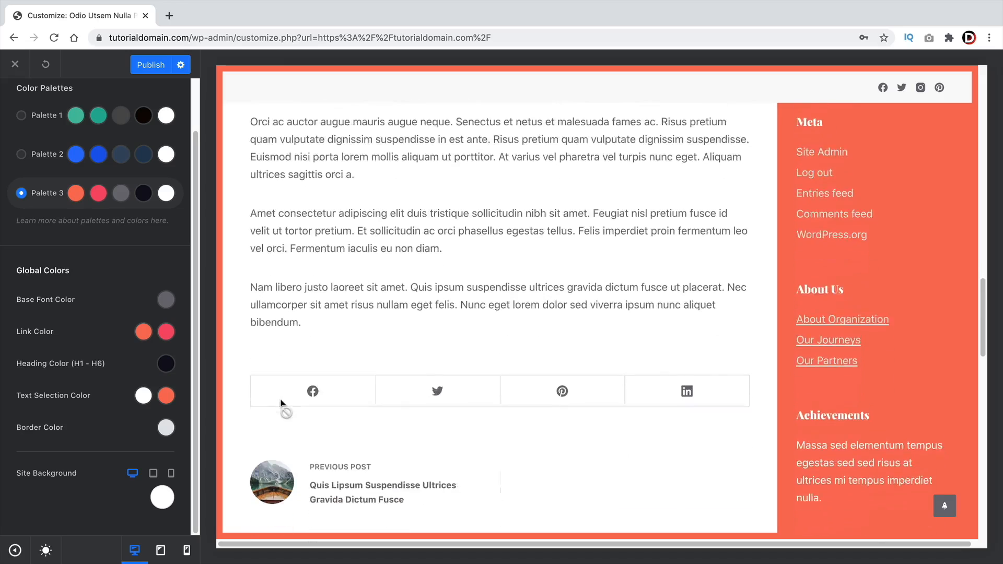
click(165, 364)
click(142, 371)
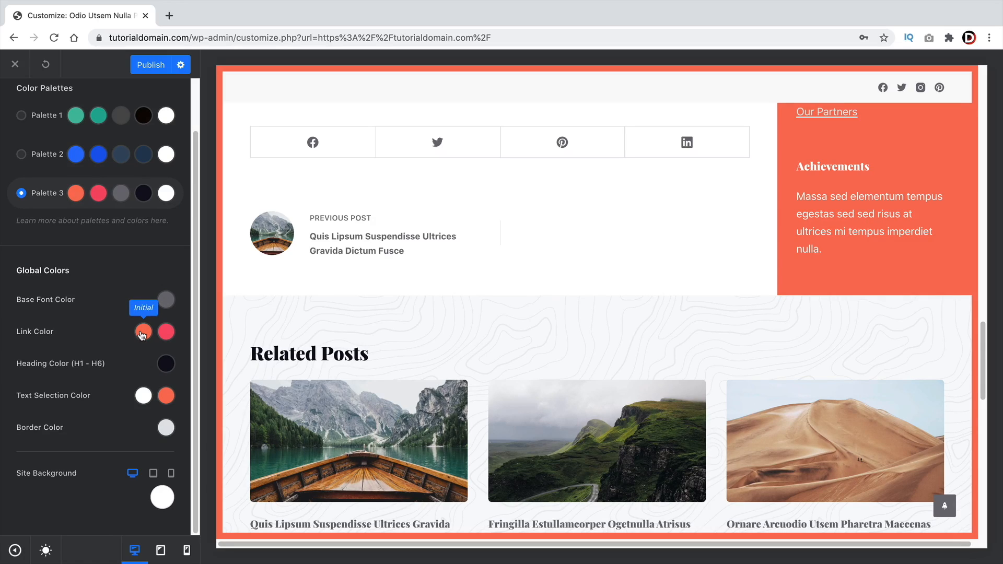
scroll(325, 349, up, 15)
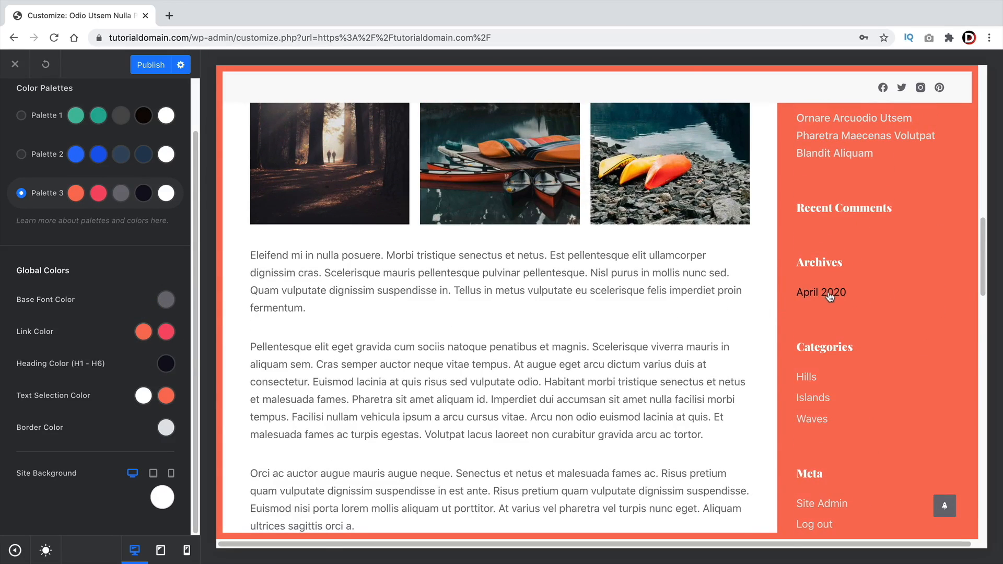
scroll(830, 297, up, 20)
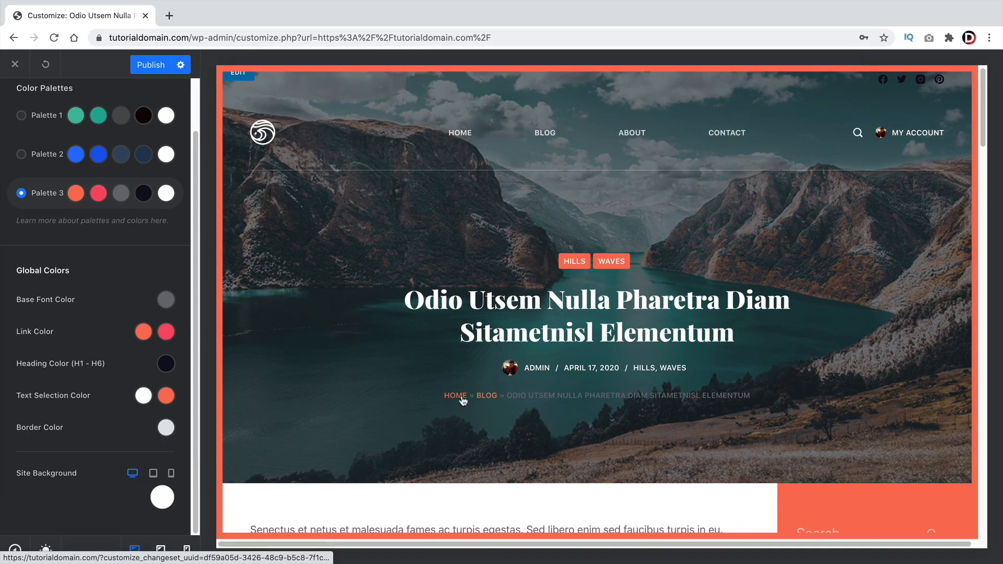
Set the initial global Link Color to black
click(143, 331)
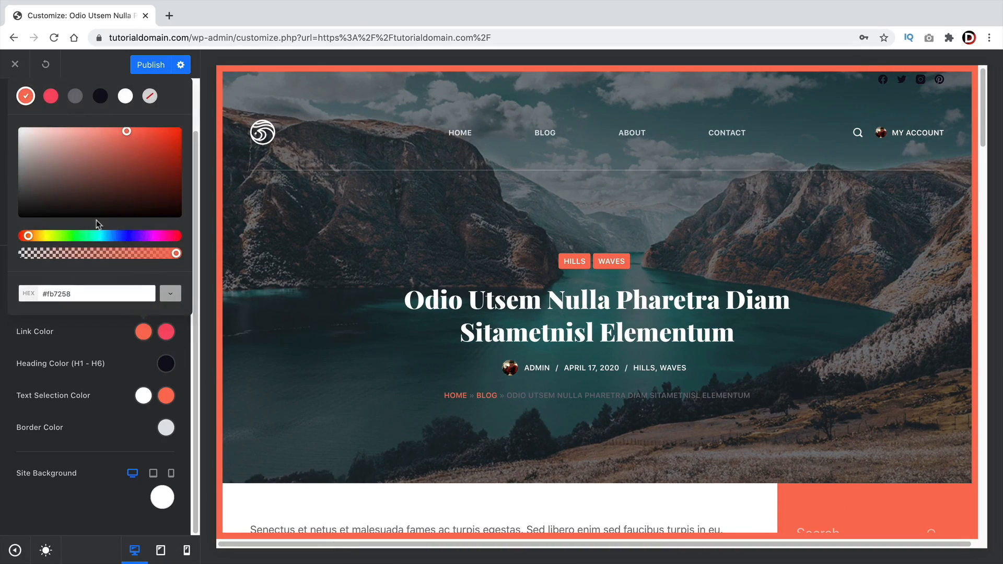
click(68, 212)
click(134, 343)
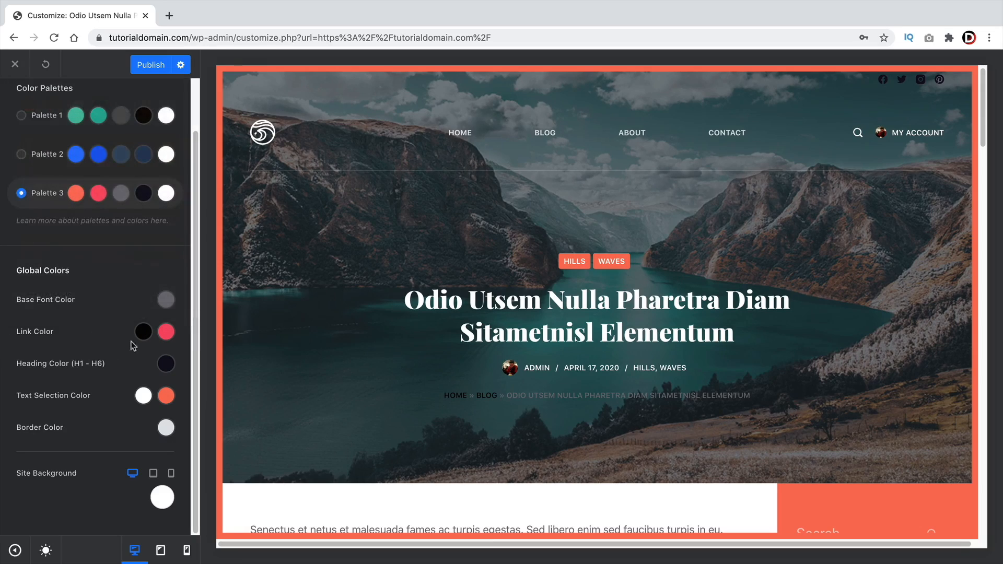
Set the hover state of the global Link Color to light grey #e7e2e2
click(162, 331)
drag(45, 174, 23, 137)
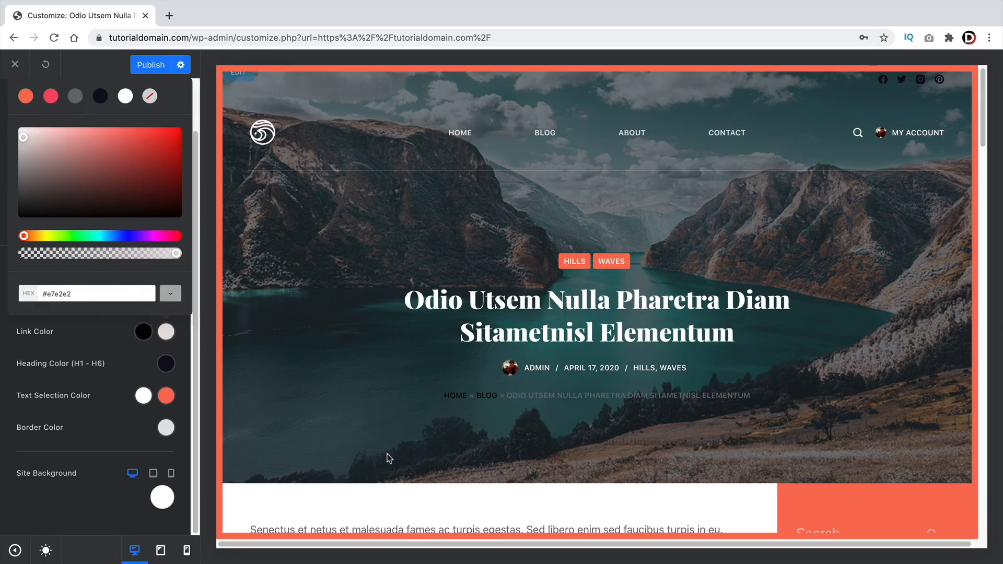
click(108, 375)
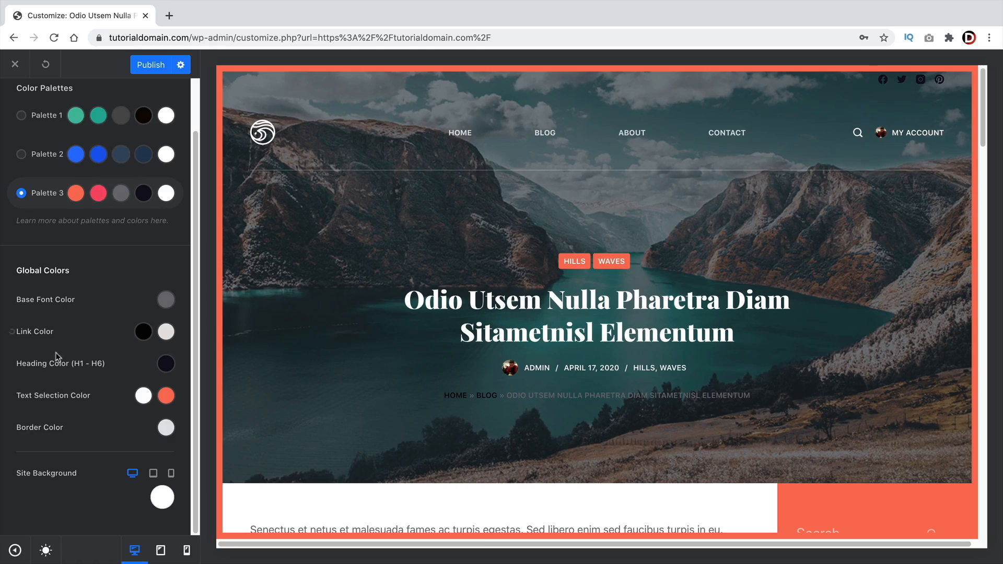
Leave the color options and examine the Typography settings for headings and body text against the post preview
scroll(76, 340, up, 2)
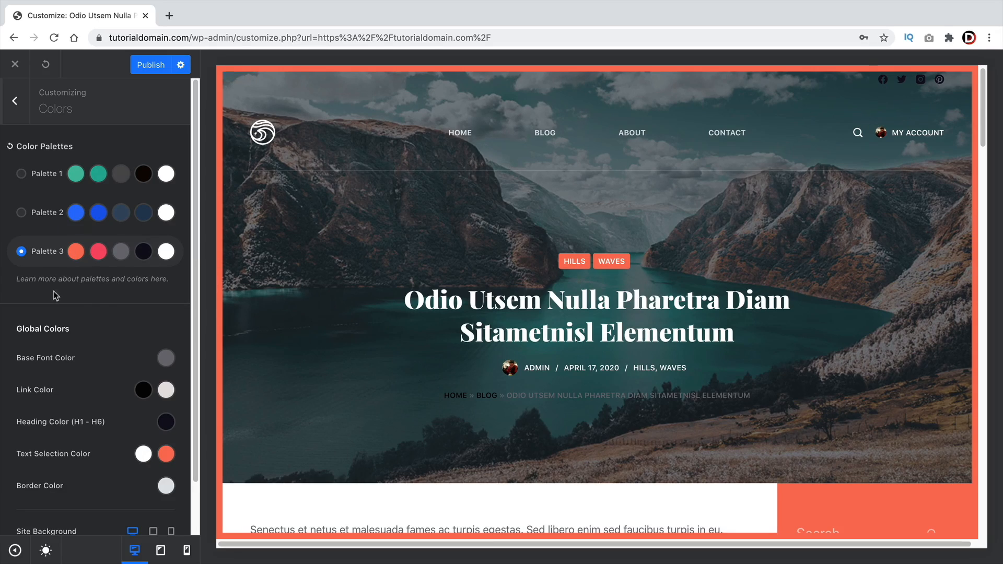
click(11, 100)
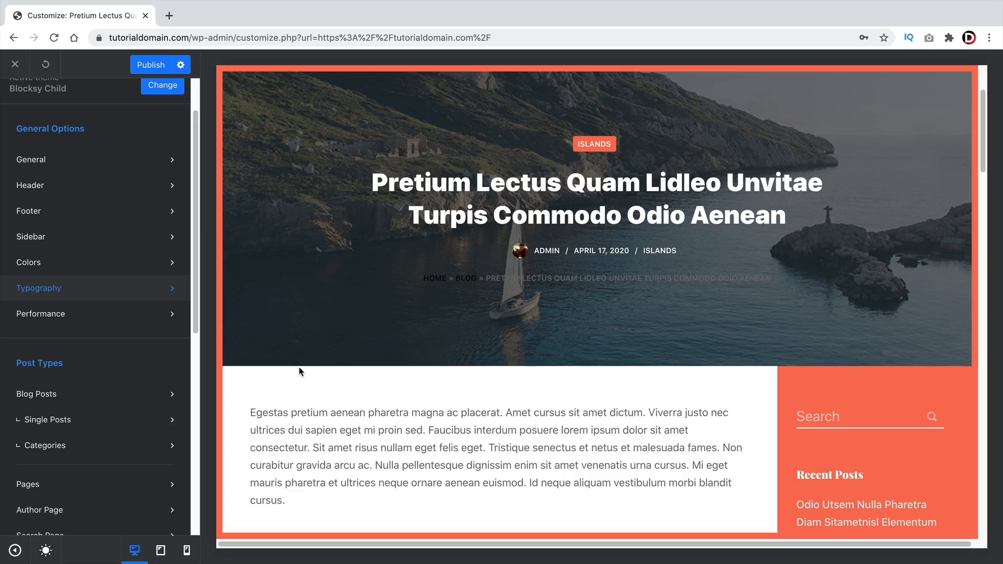
click(126, 293)
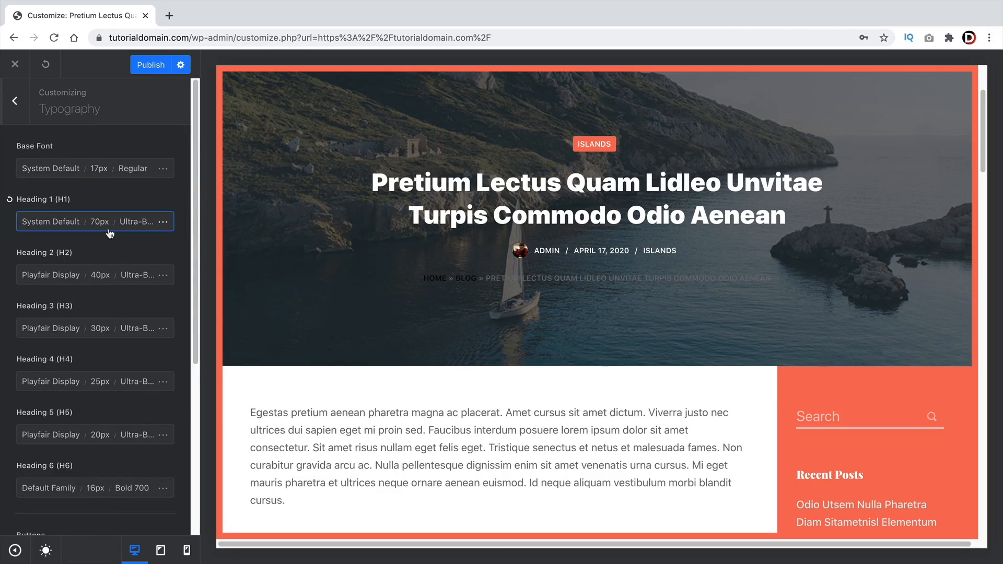
drag(16, 201, 64, 199)
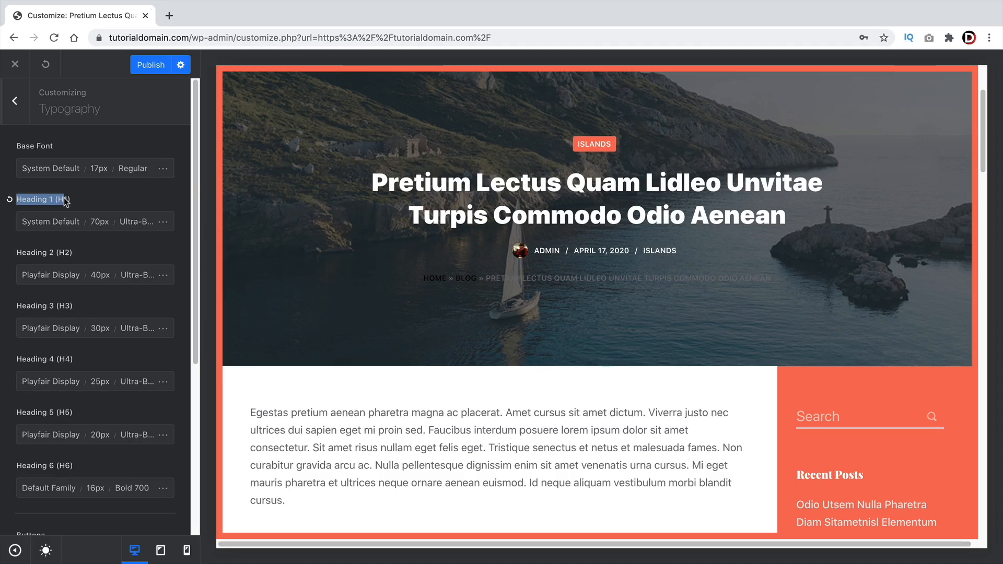
scroll(277, 371, down, 2)
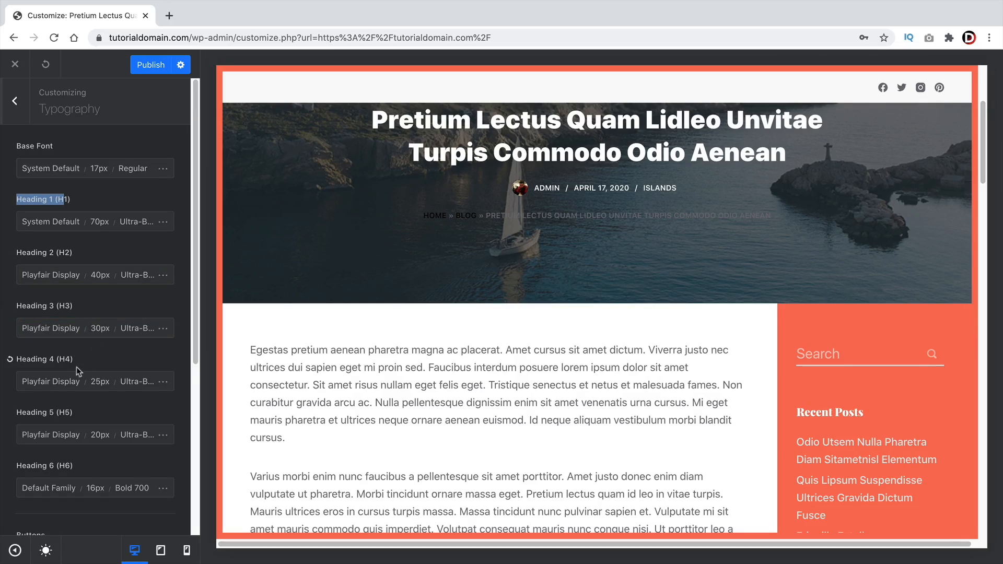
click(281, 349)
drag(256, 348, 416, 347)
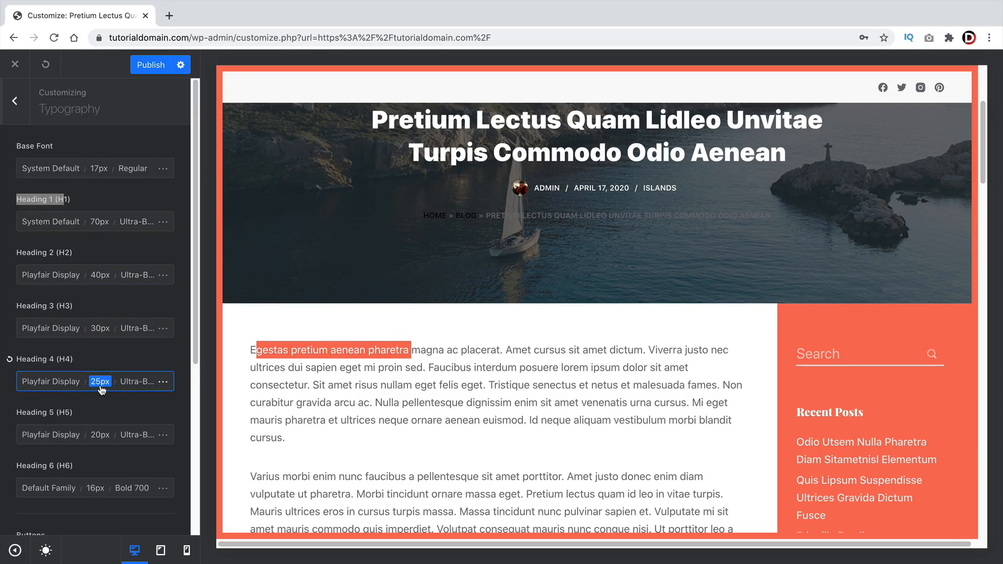
Set the Base Font family to Lucida and check the text in the post preview
scroll(371, 452, up, 5)
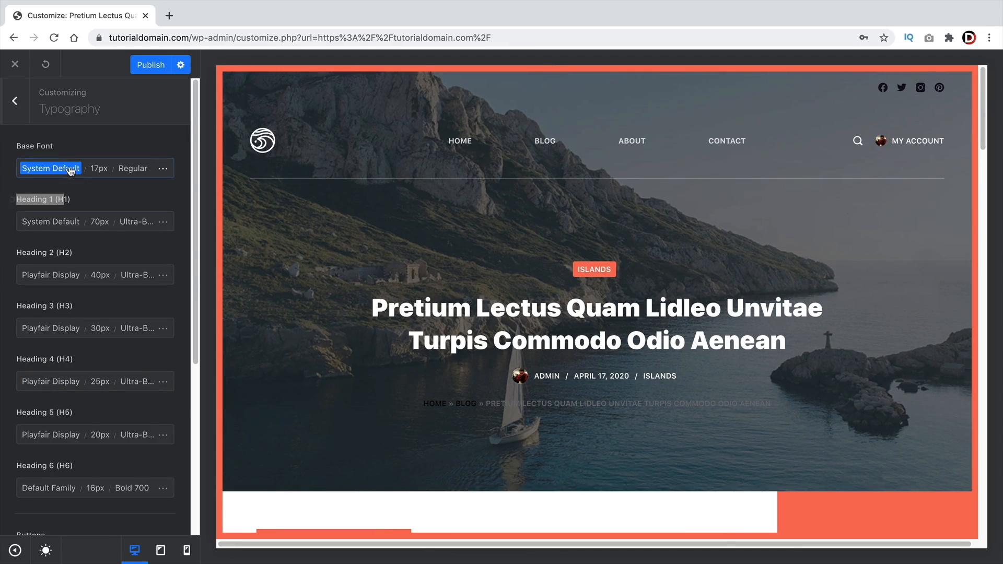
click(67, 169)
scroll(108, 387, down, 2)
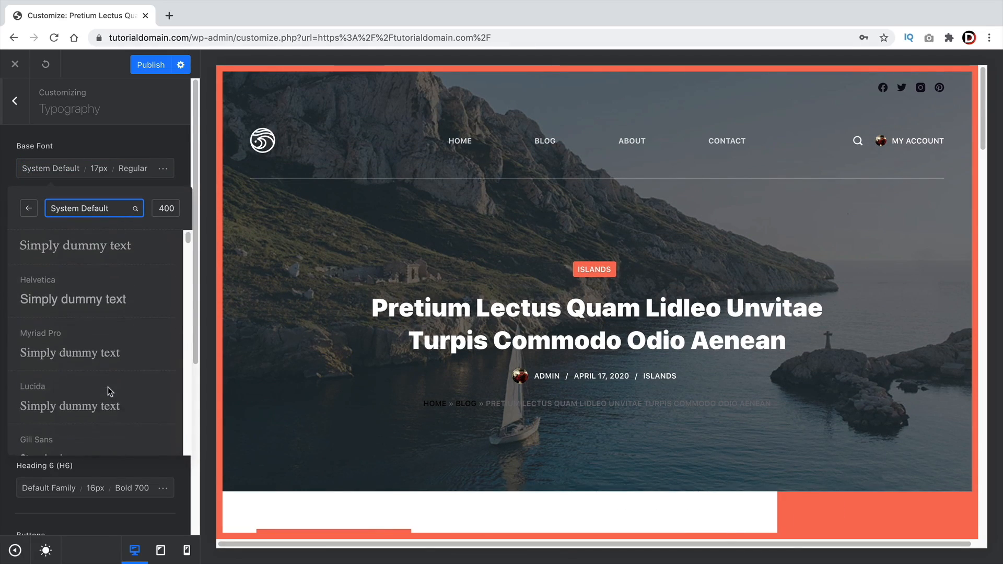
click(105, 401)
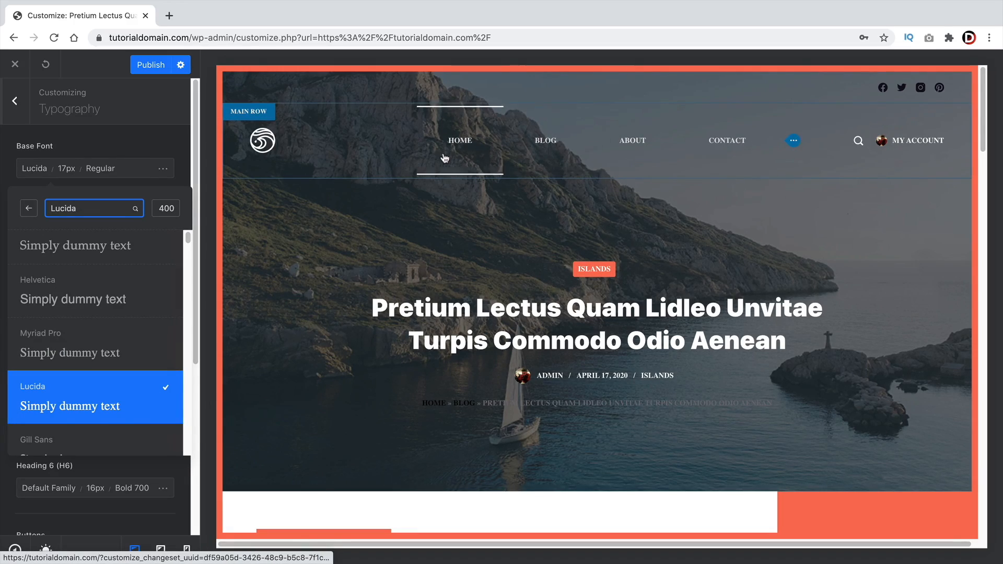
scroll(334, 219, down, 3)
click(221, 233)
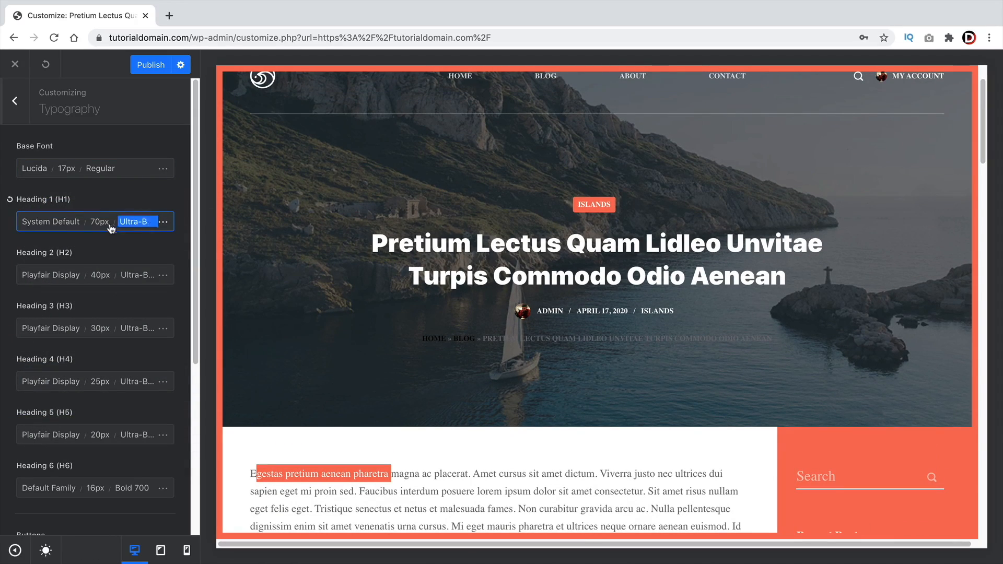
Set the Heading 1 (H1) font family to Serif
click(50, 222)
scroll(105, 386, down, 5)
click(111, 385)
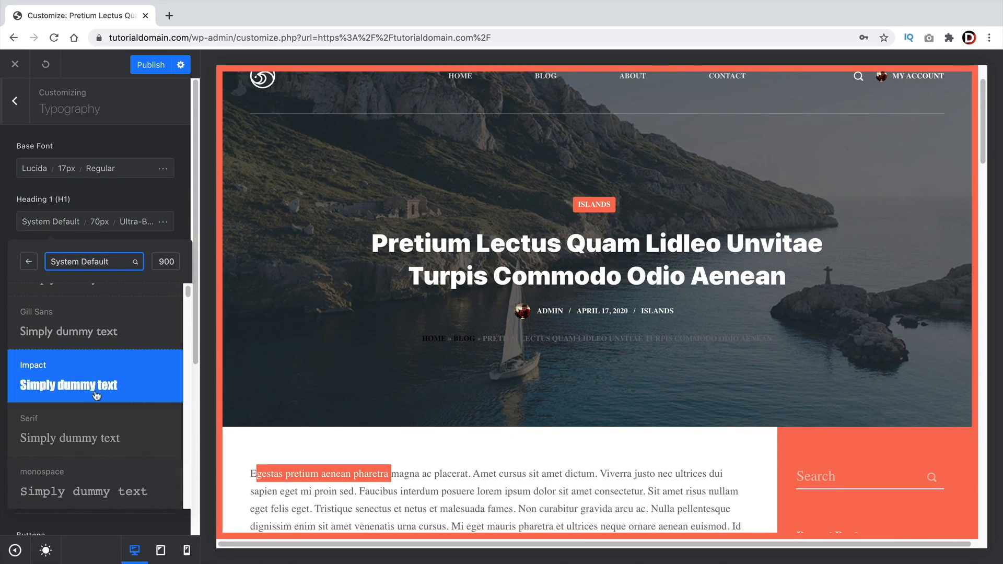
click(105, 437)
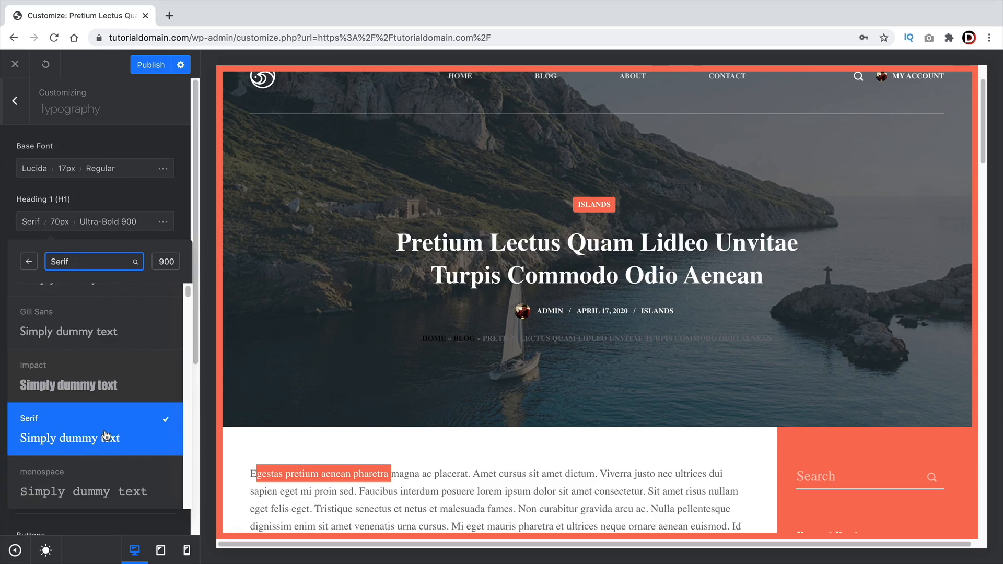
Check the body text in the post preview and close the Heading 1 font list
scroll(104, 436, down, 2)
scroll(340, 410, down, 3)
scroll(340, 410, down, 4)
click(294, 135)
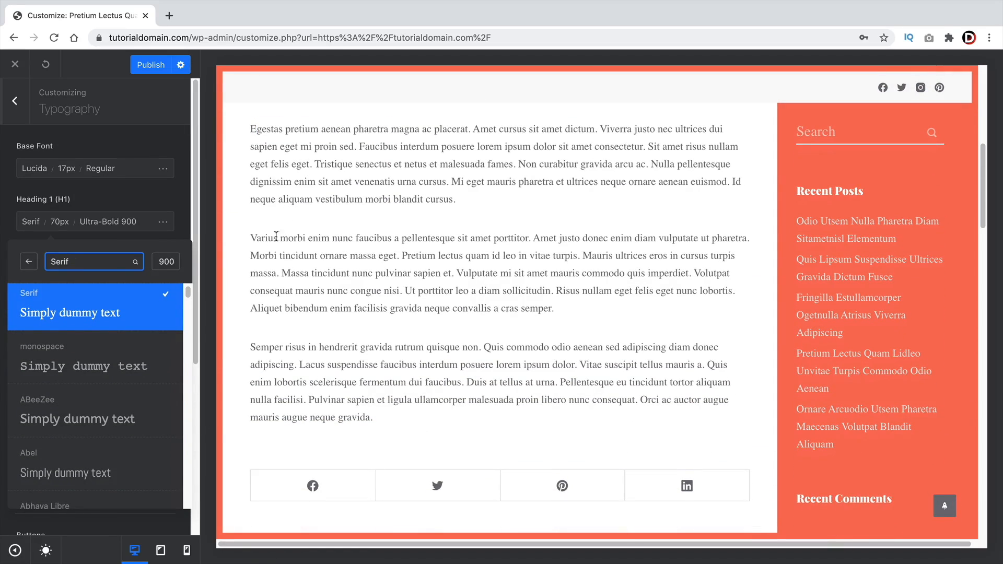
click(174, 204)
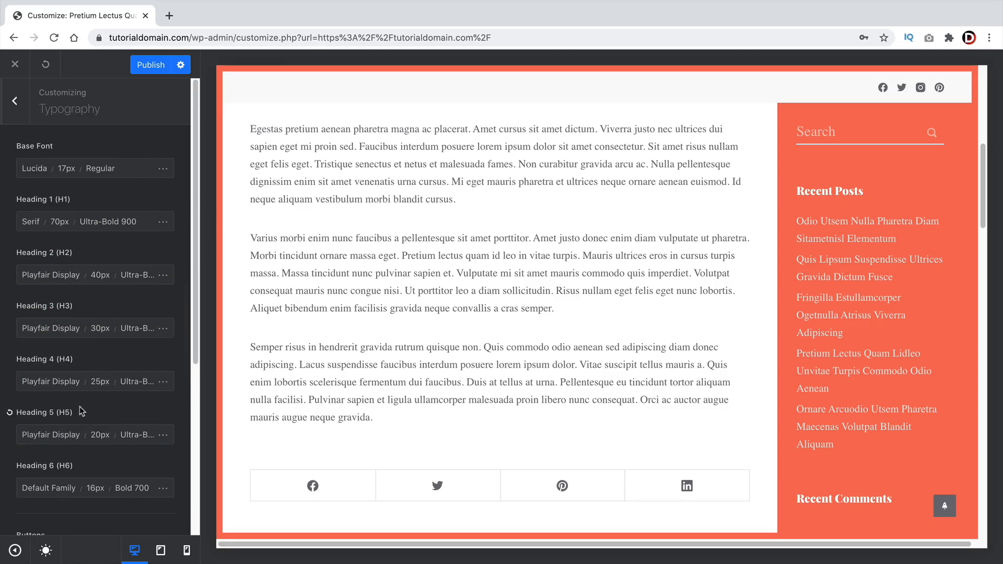
Examine the remaining Typography settings, from the heading levels to Buttons, Blockquote, Preformatted and Fallback Font Family, against the sidebar text in the preview
scroll(79, 407, down, 3)
scroll(77, 402, down, 5)
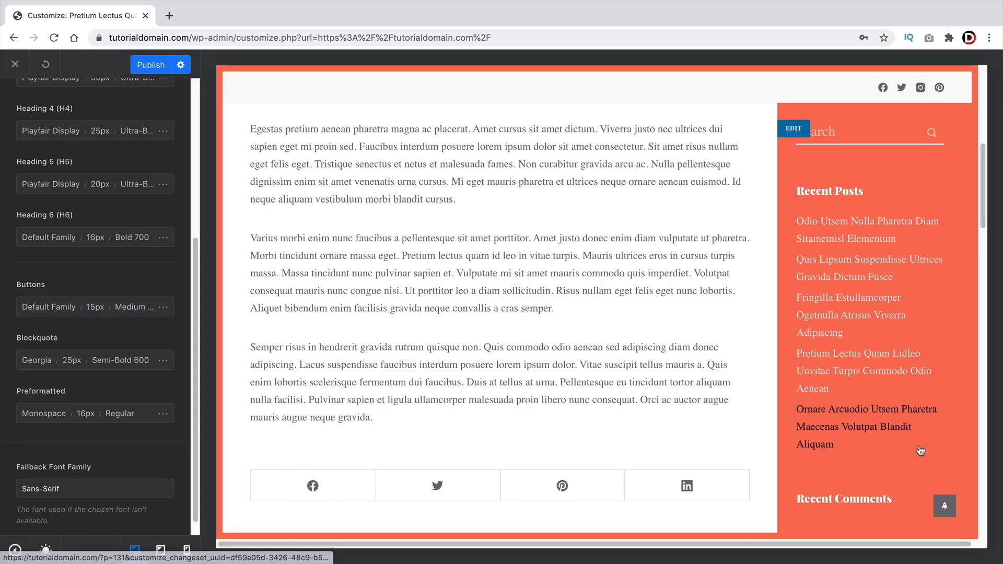
scroll(921, 450, down, 8)
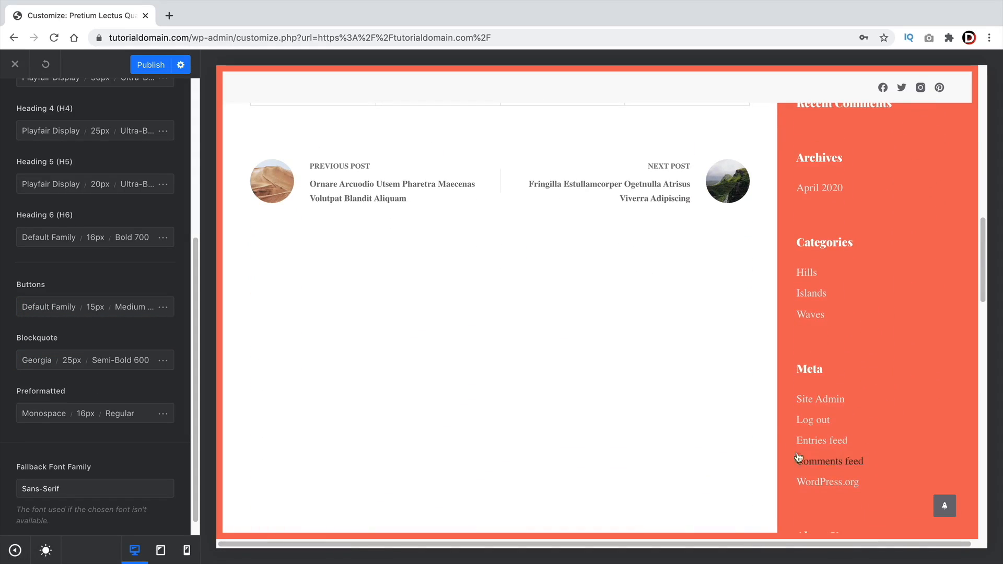
scroll(120, 444, down, 1)
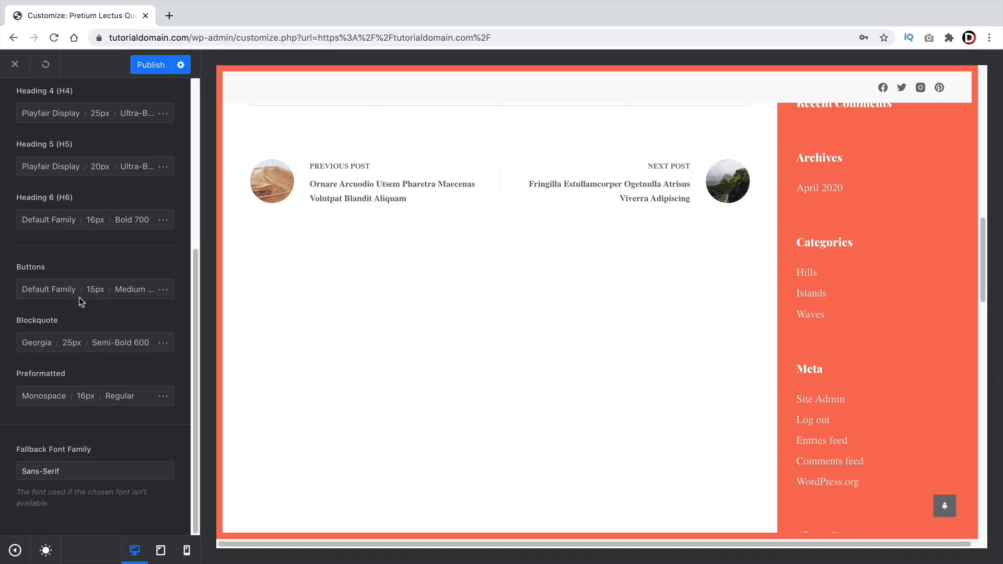
scroll(60, 380, up, 5)
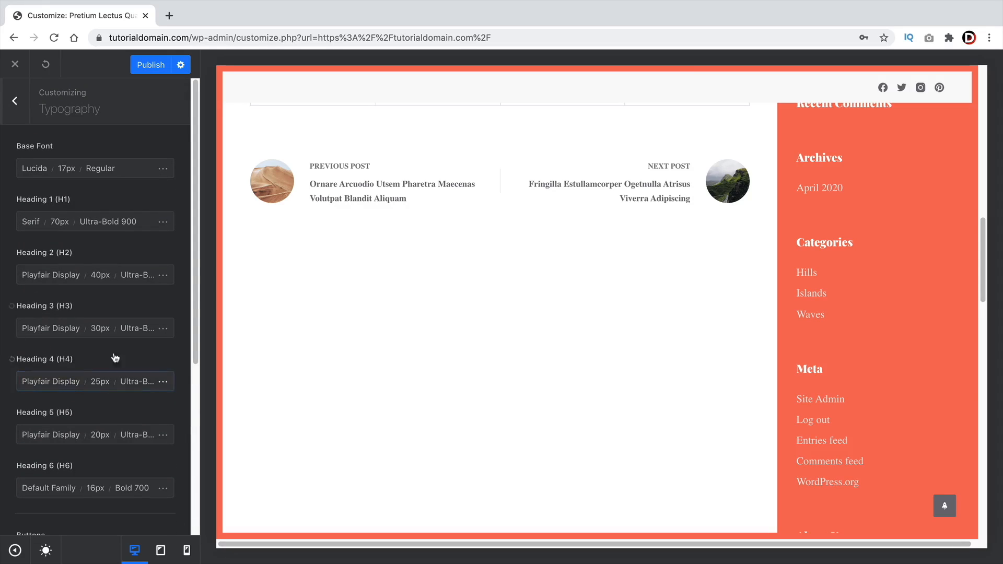
scroll(74, 400, down, 1)
scroll(73, 398, up, 1)
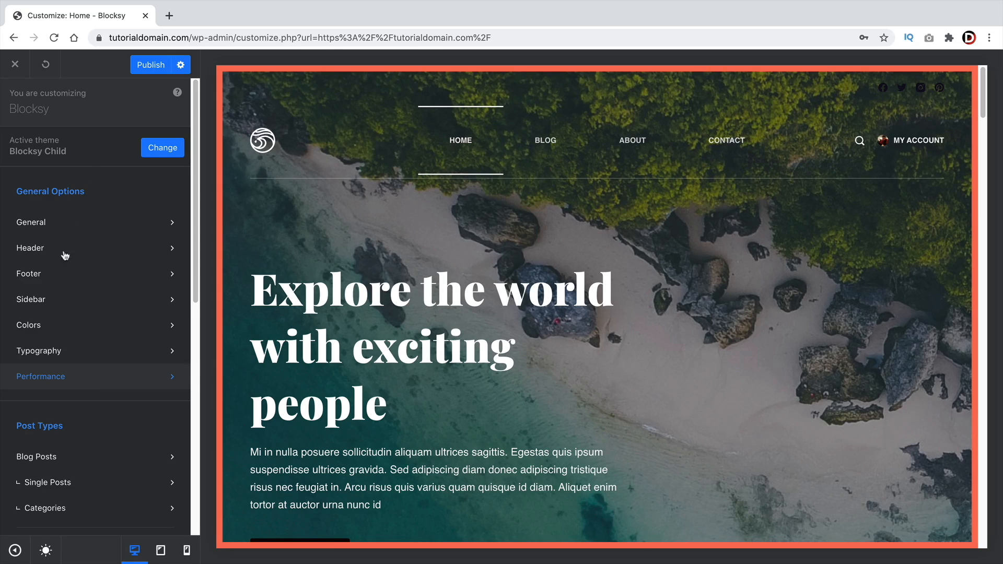
Open the Performance settings, switch on the Emojis Script option and read its description
click(32, 380)
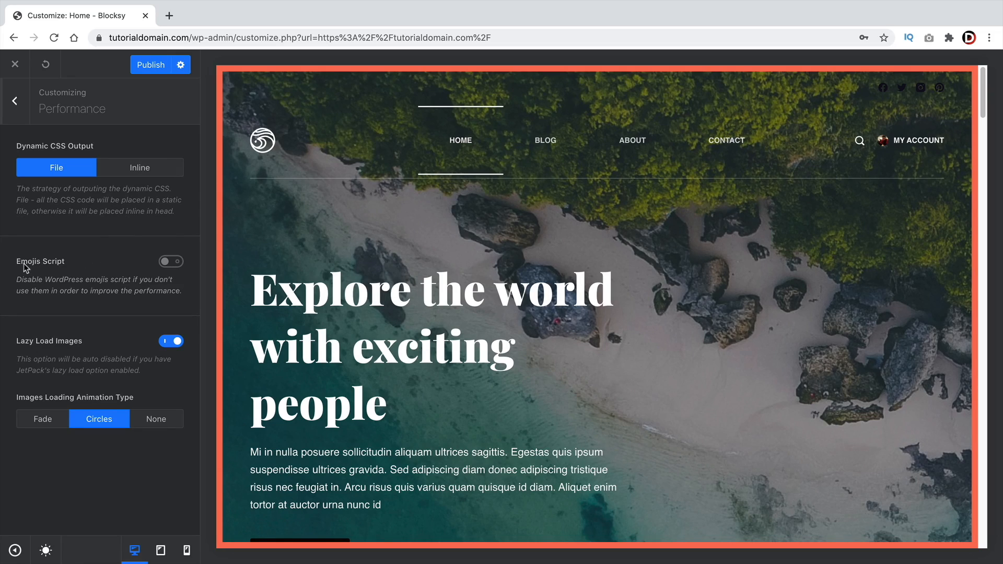
click(173, 264)
triple_click(44, 282)
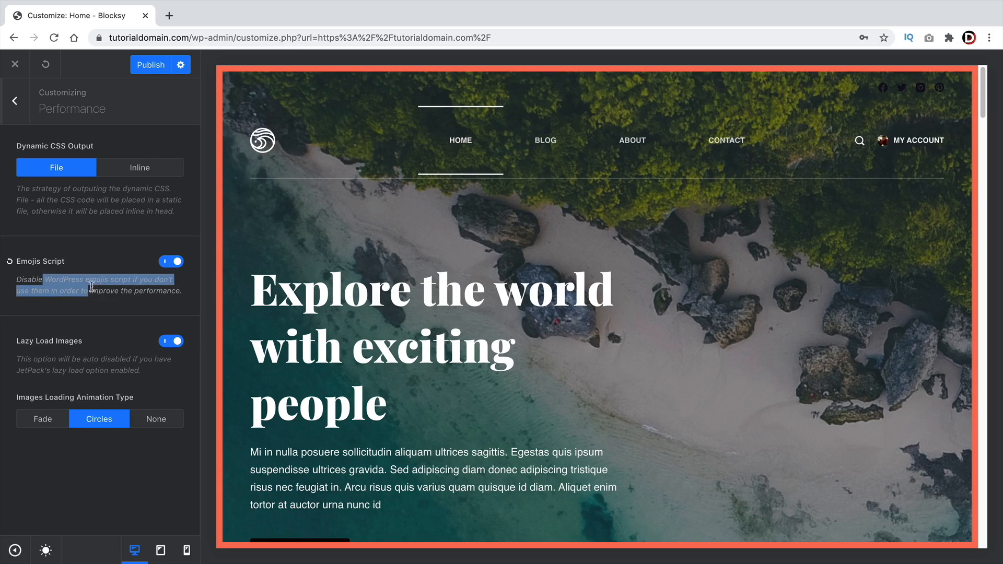
click(119, 281)
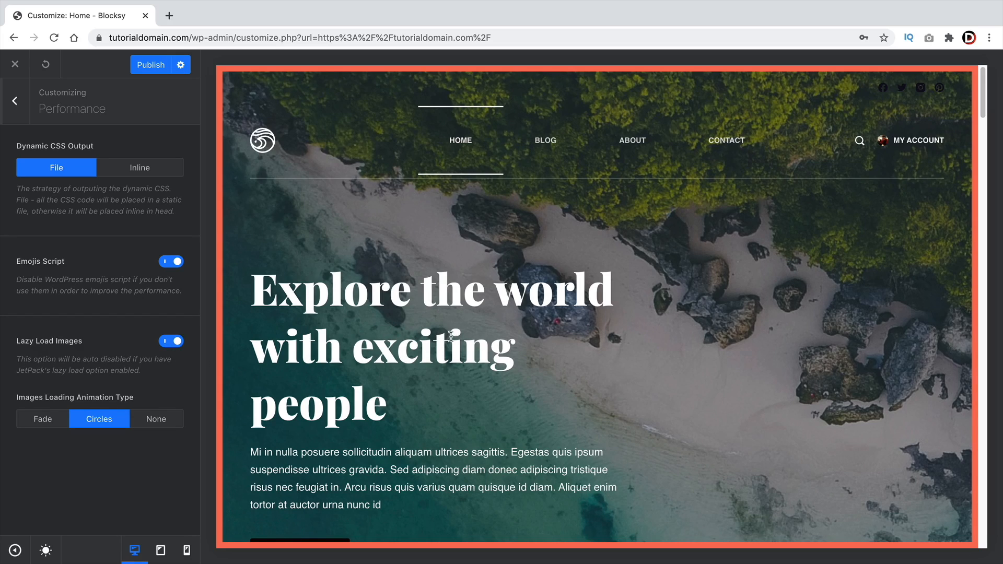
Look through the home page images in the preview with Lazy Load Images on, and return to the main customizer options
scroll(460, 297, down, 15)
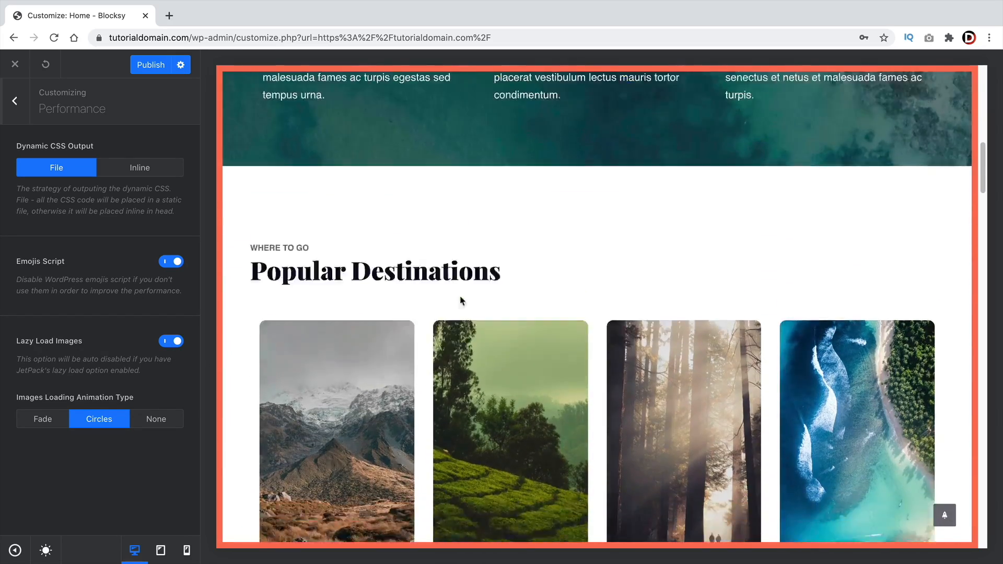
scroll(490, 289, up, 1)
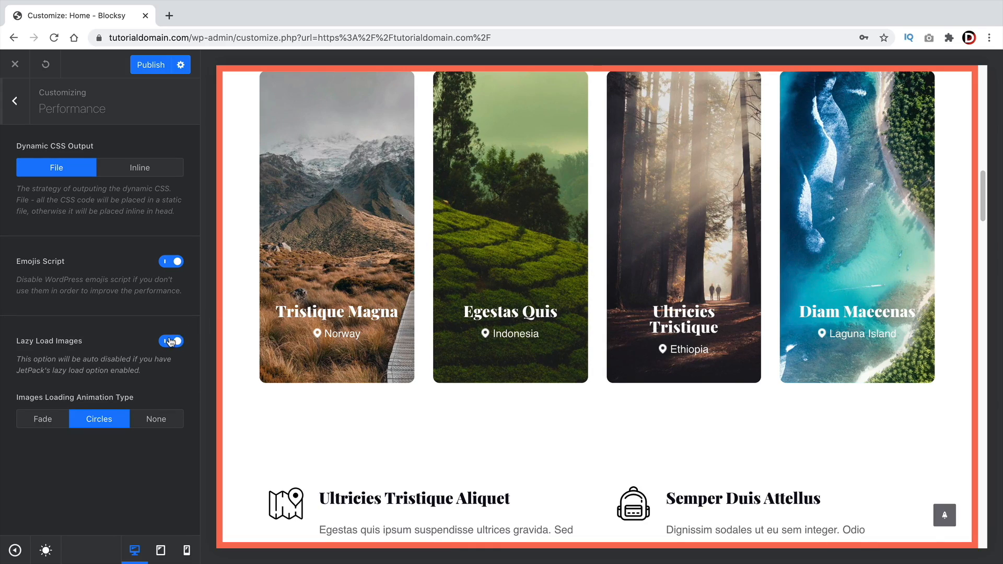
scroll(318, 320, down, 7)
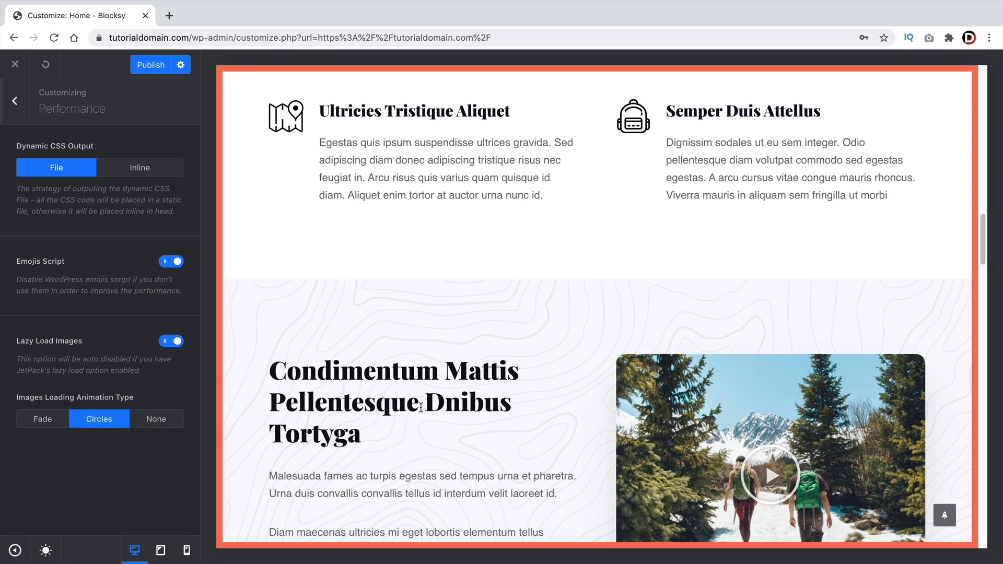
scroll(376, 449, up, 7)
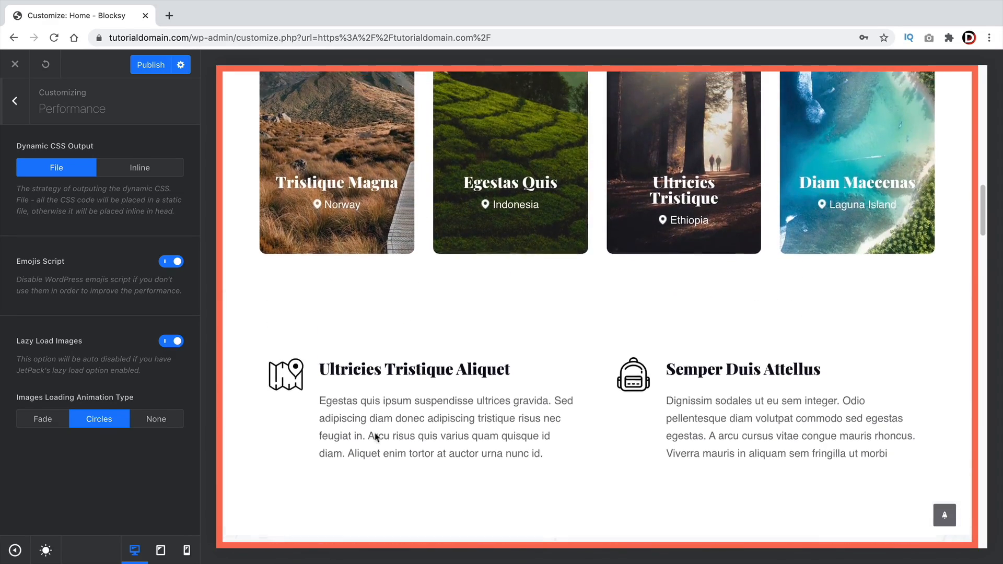
scroll(374, 441, up, 10)
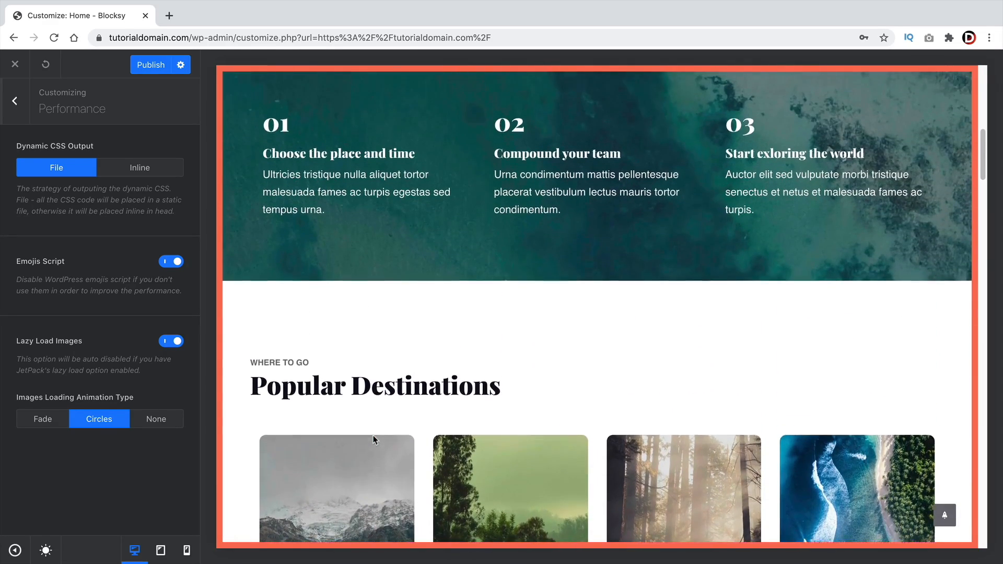
scroll(374, 440, up, 8)
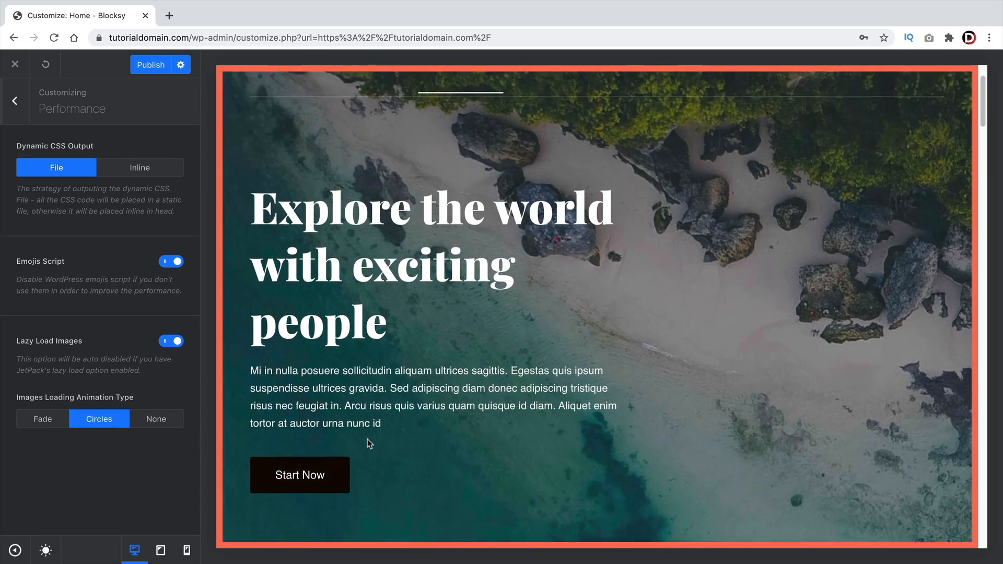
scroll(372, 443, up, 1)
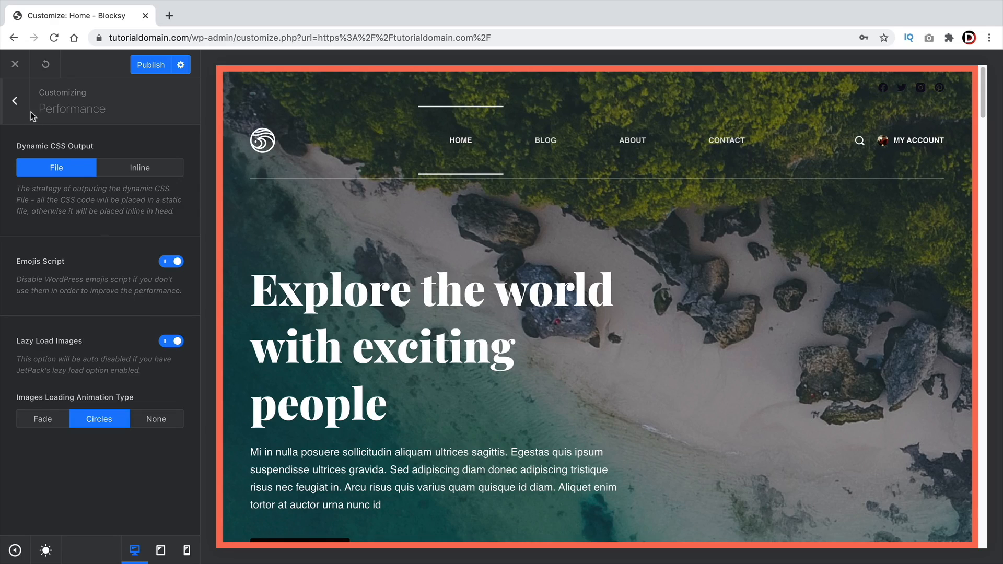
click(10, 104)
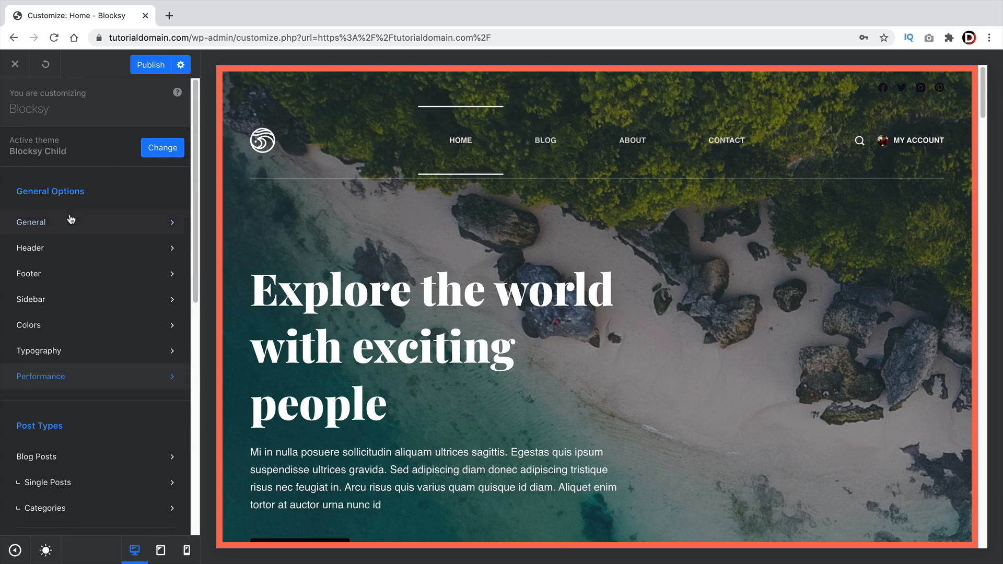
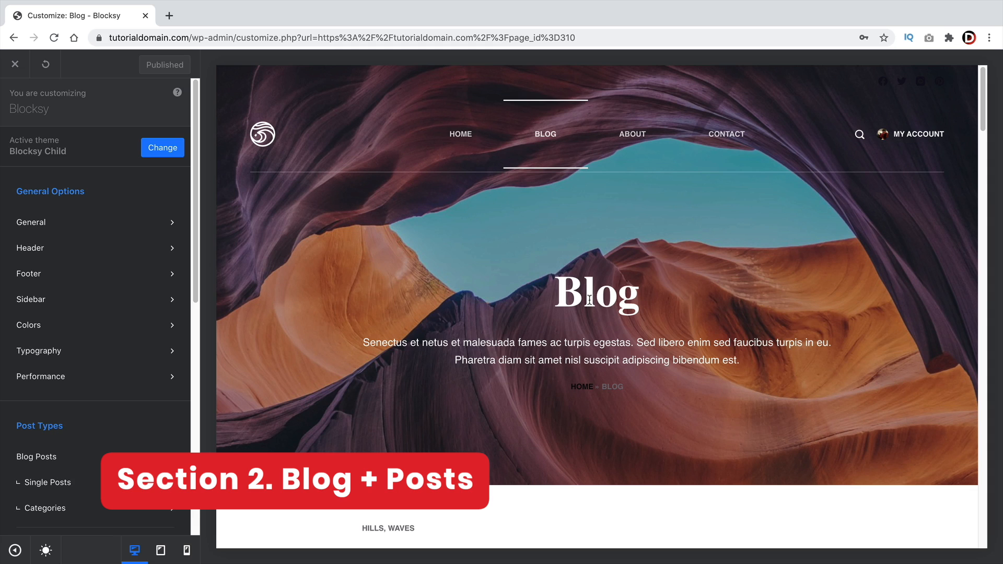
Open the Blog Posts settings, set the Blog Structure to the list layout with images beside the text, and check the post entries
scroll(119, 439, down, 3)
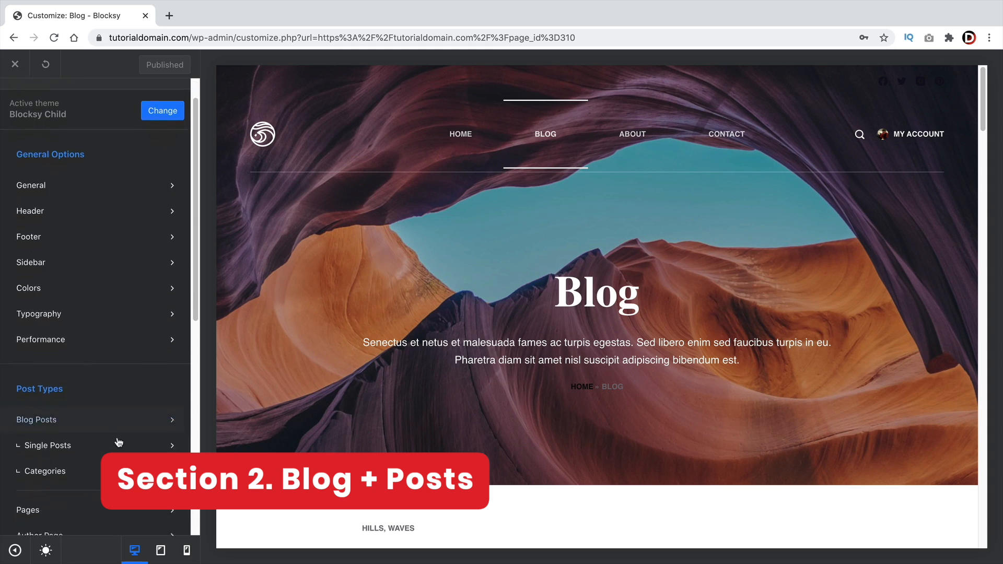
scroll(390, 436, down, 2)
scroll(591, 247, down, 2)
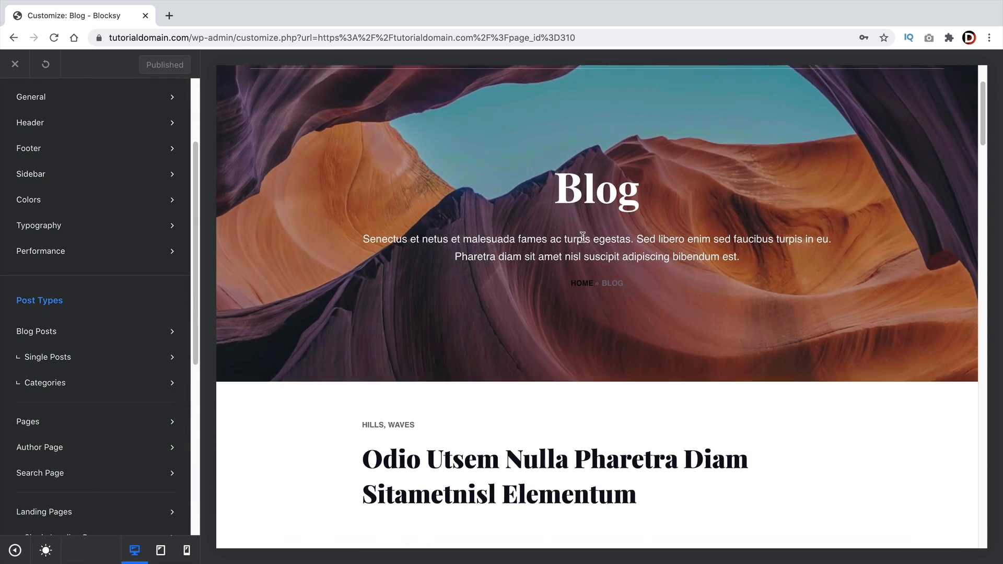
click(44, 335)
click(65, 263)
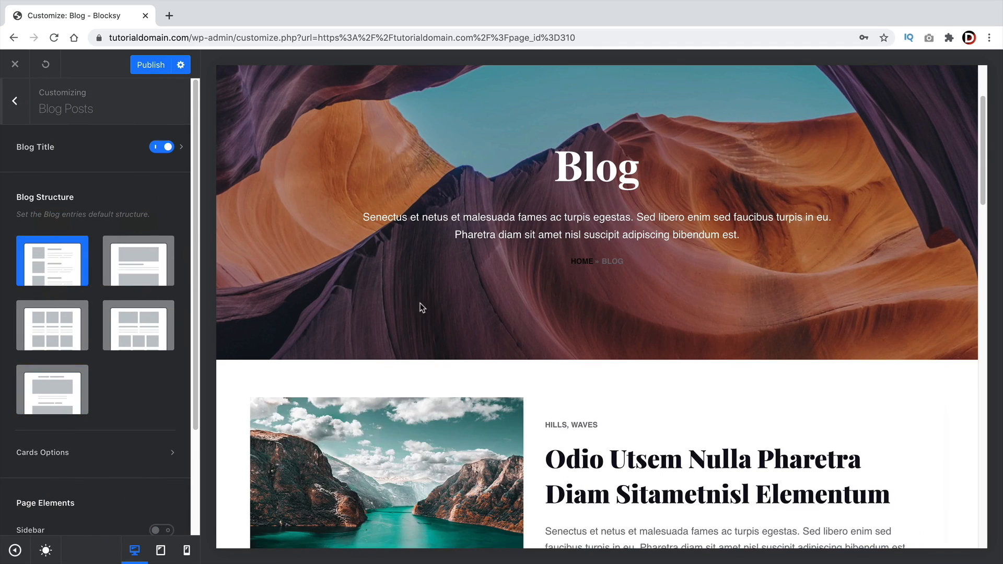
scroll(422, 308, down, 6)
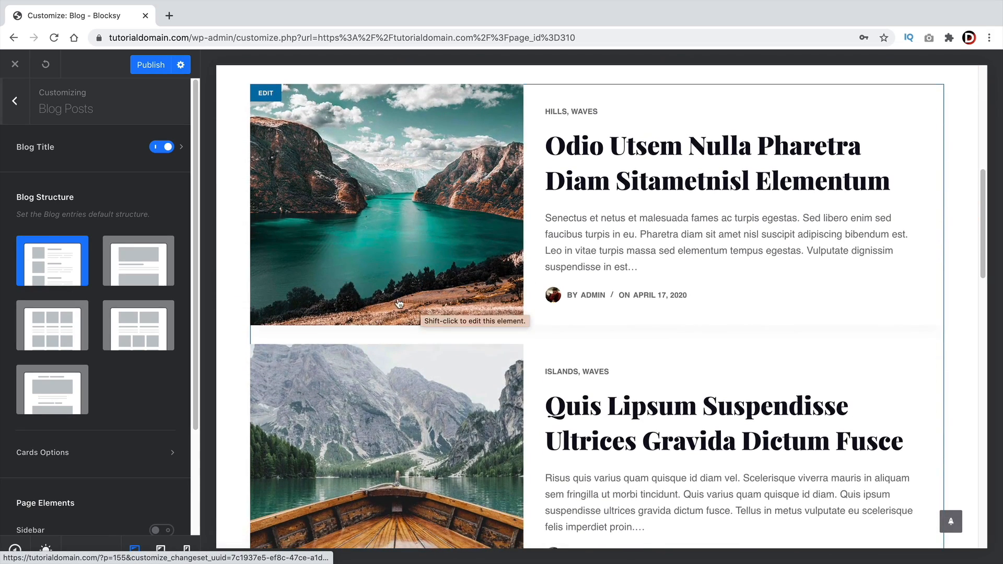
Try the single-column large-image Blog Structure, change it to the three-column grid and check the post cards
click(136, 266)
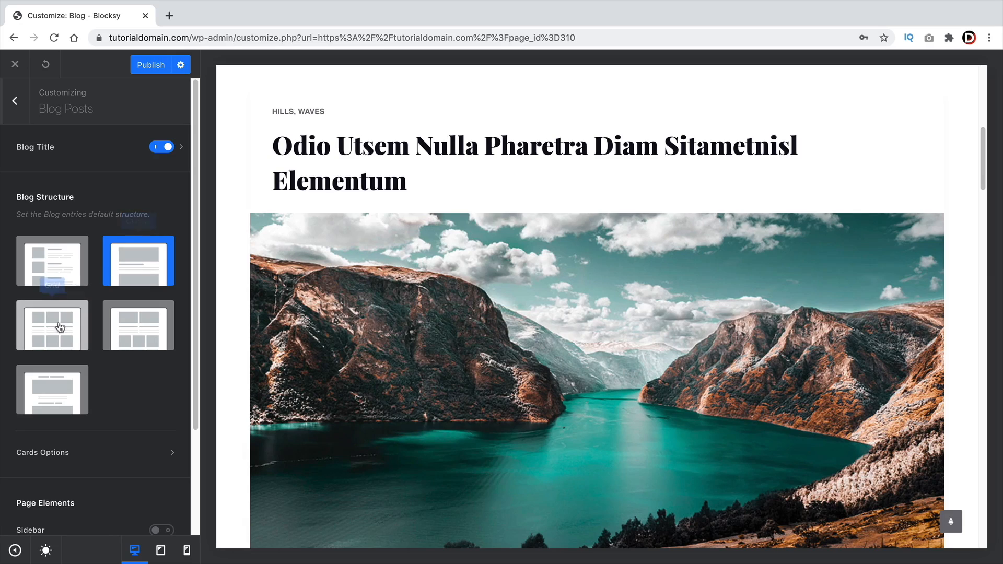
click(58, 320)
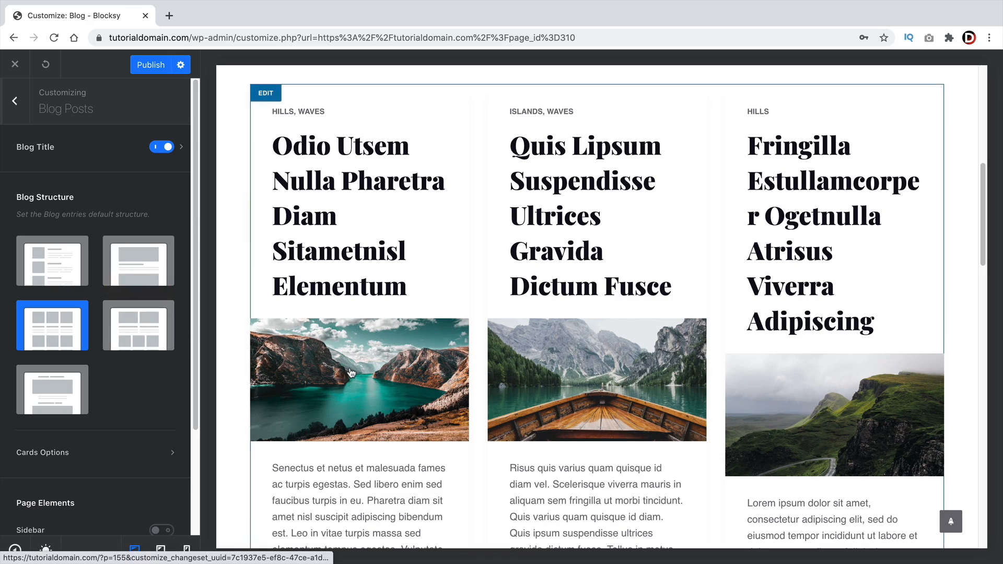
scroll(351, 372, down, 3)
scroll(171, 337, down, 3)
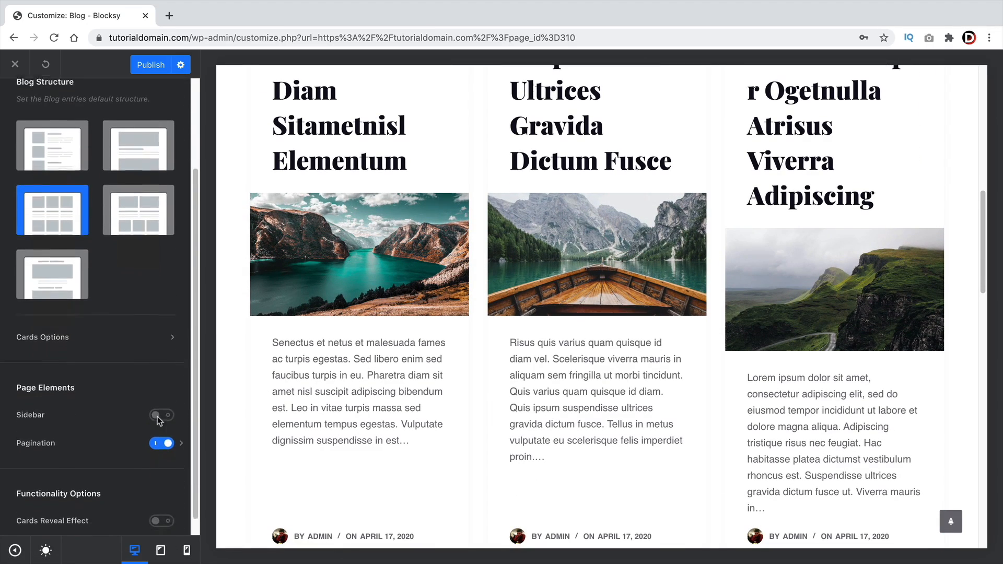
Open the Cards Options for the blog posts and hide the Excerpt and both Post Meta elements
click(171, 337)
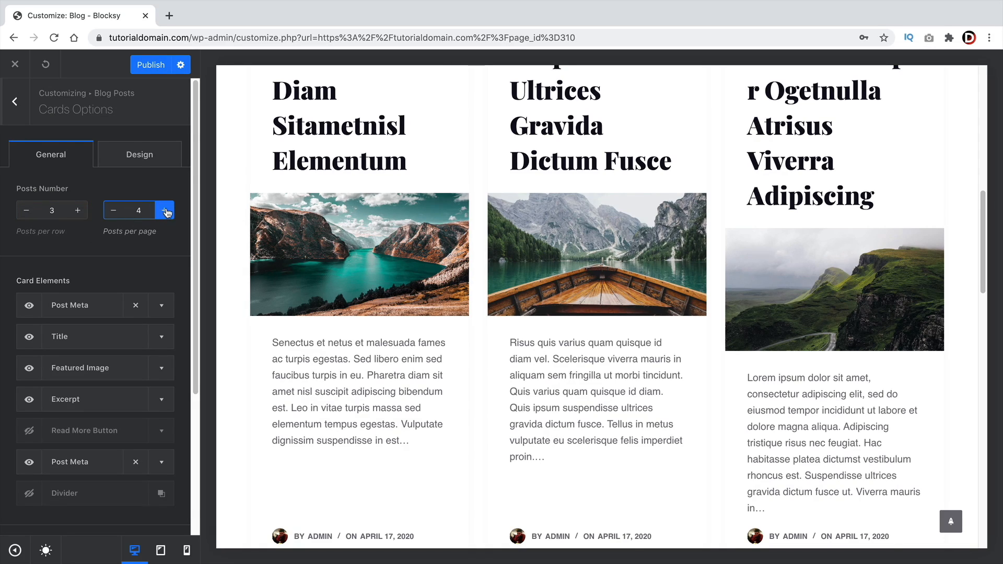
click(29, 307)
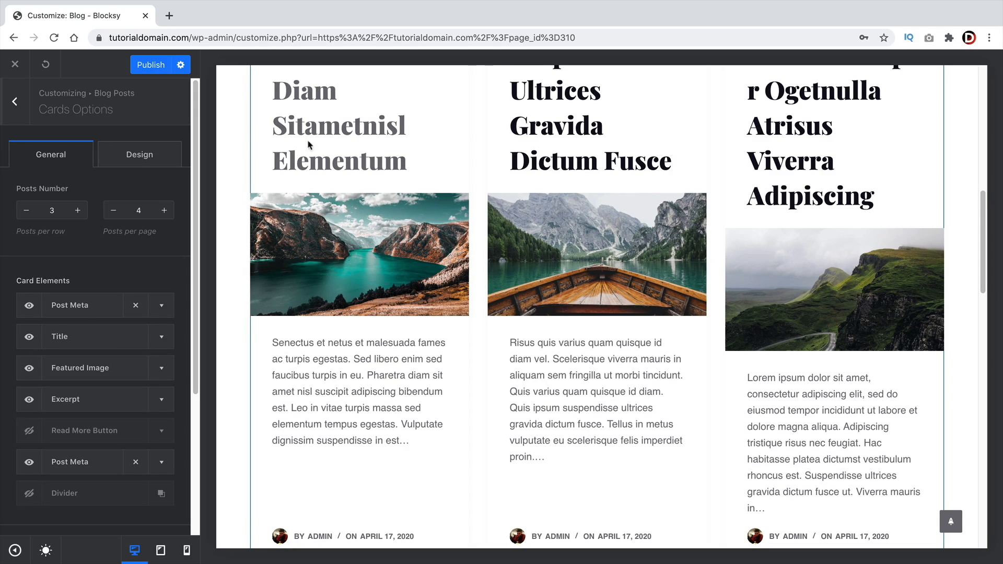
scroll(470, 245, up, 3)
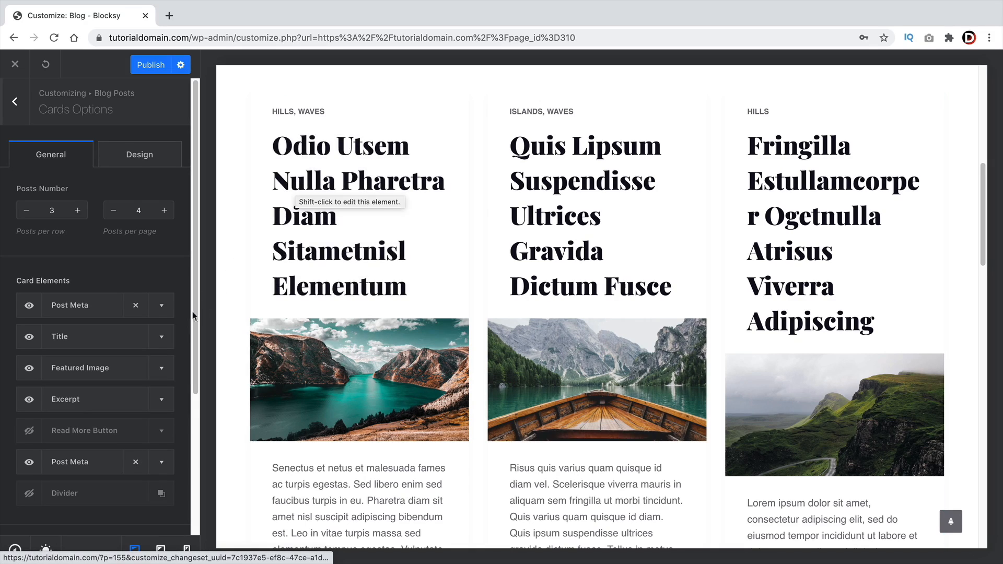
click(29, 399)
click(29, 305)
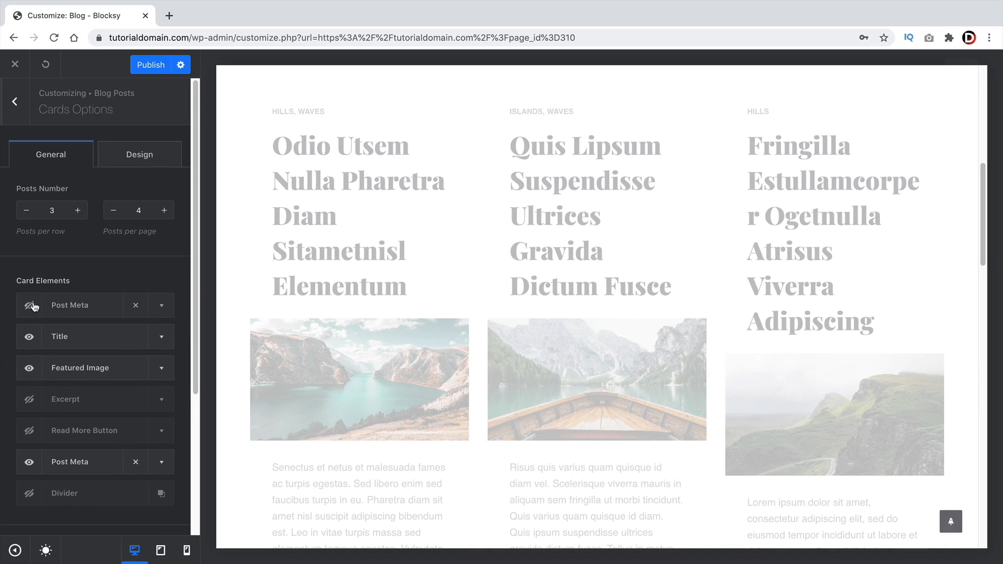
click(28, 464)
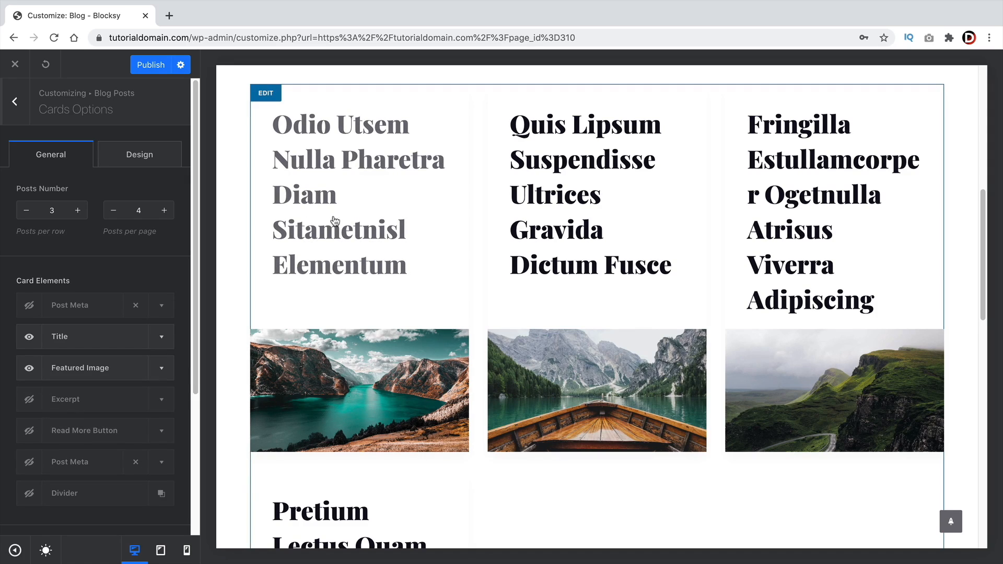
scroll(337, 360, down, 1)
scroll(334, 358, up, 2)
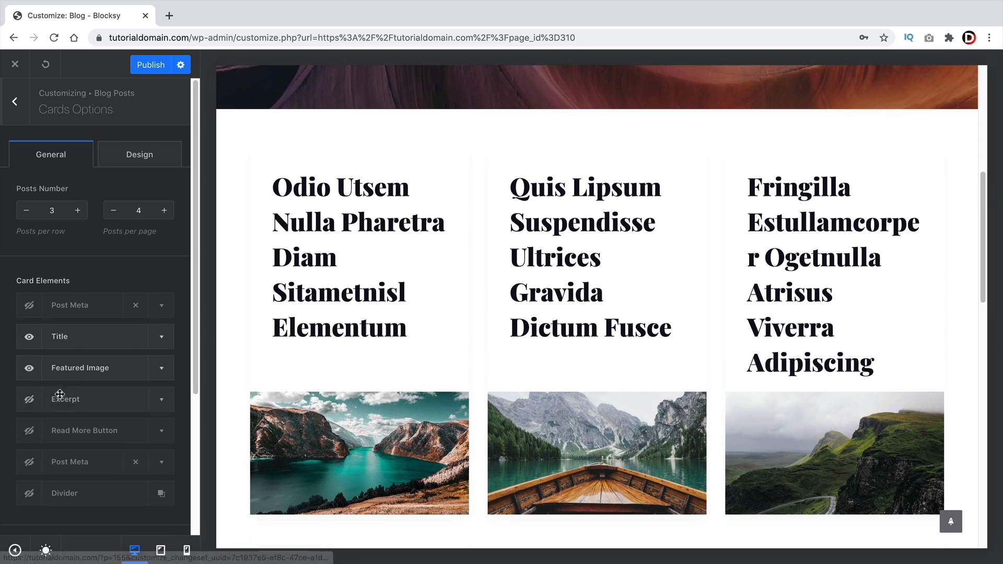
Show the Read More Button and the lower Post Meta element on the blog cards
click(28, 432)
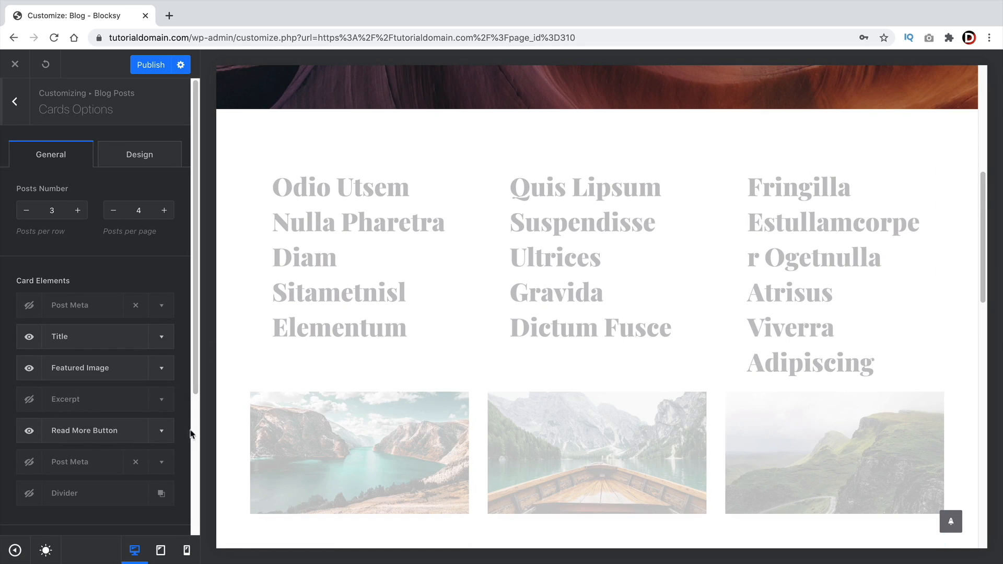
scroll(173, 433, down, 2)
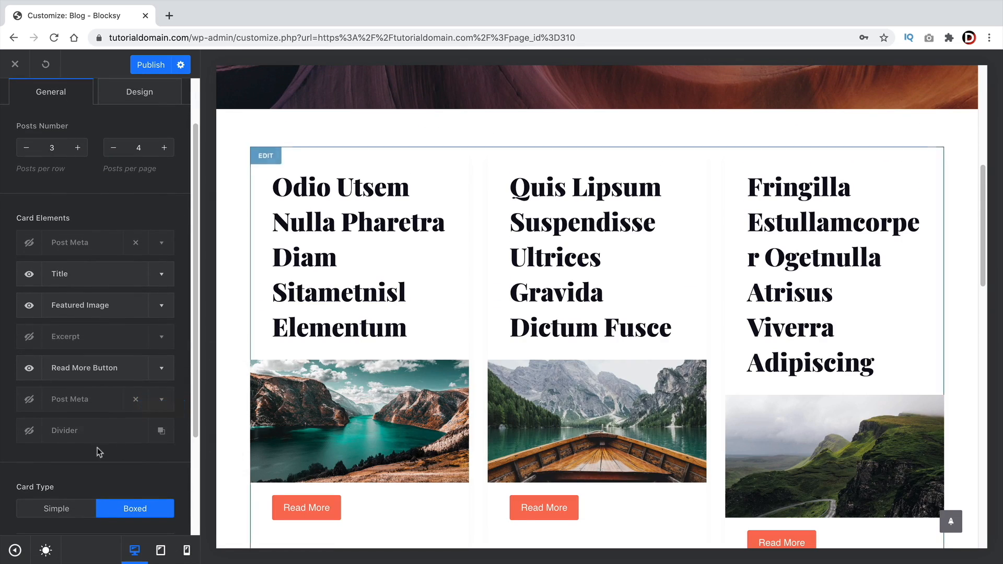
click(30, 400)
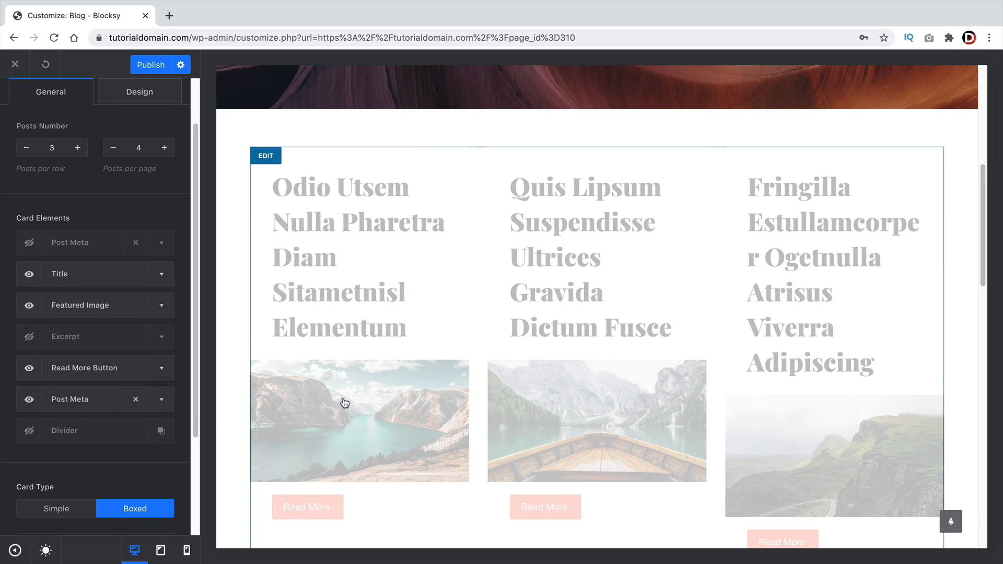
Check the blog cards in the preview, try the Simple Card Type and return it to Boxed
scroll(324, 417, down, 2)
scroll(324, 417, down, 2)
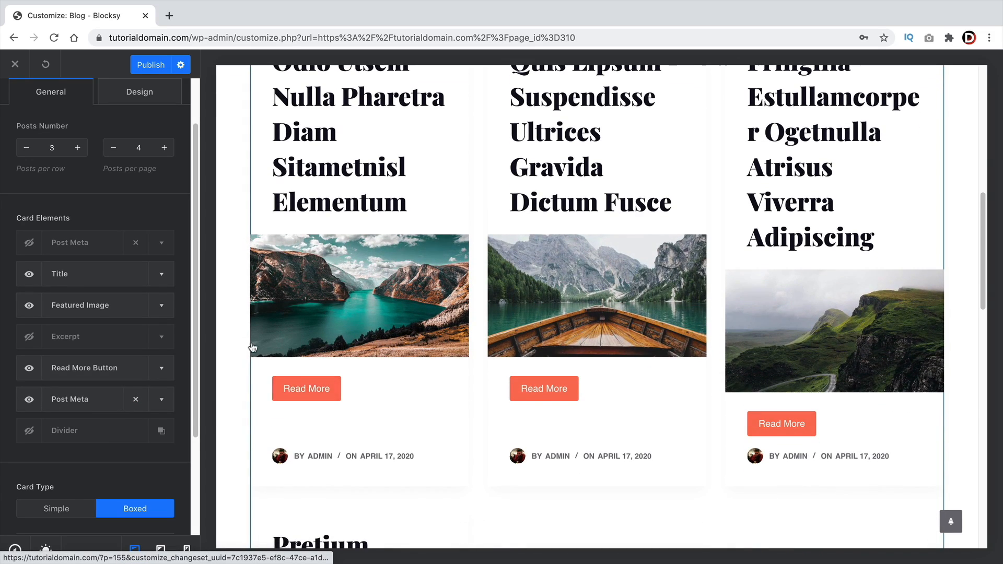
scroll(293, 422, up, 2)
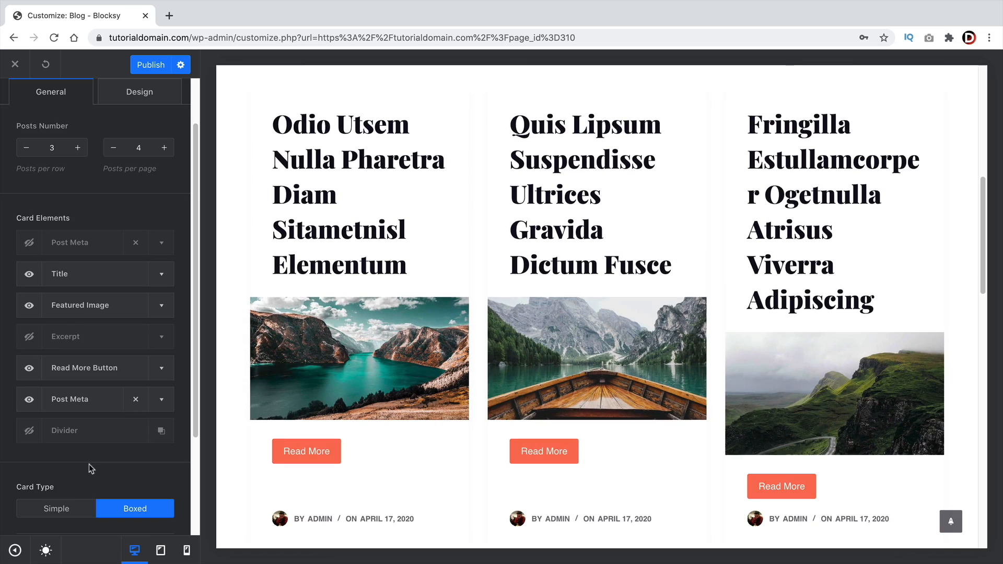
scroll(89, 468, down, 3)
click(62, 373)
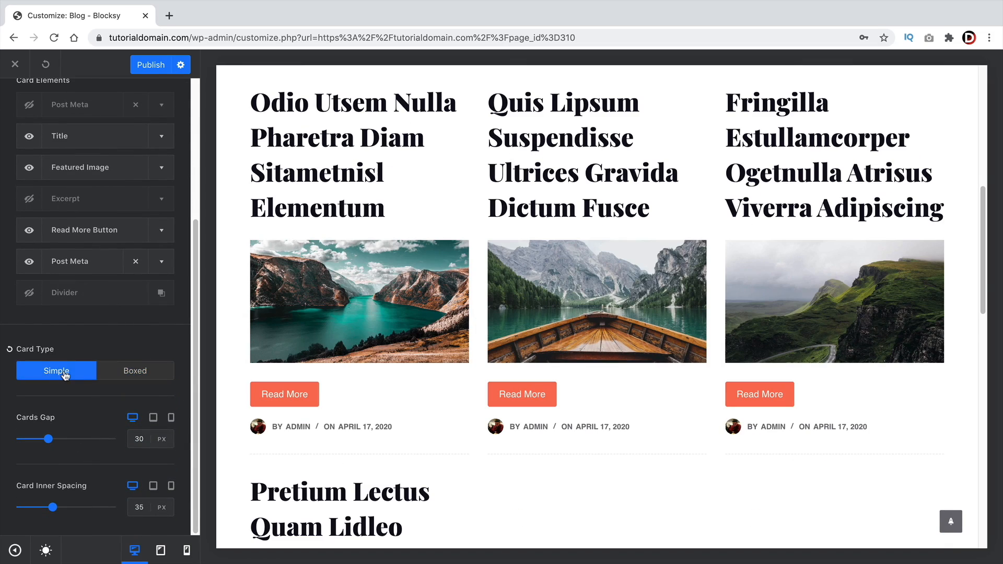
click(135, 374)
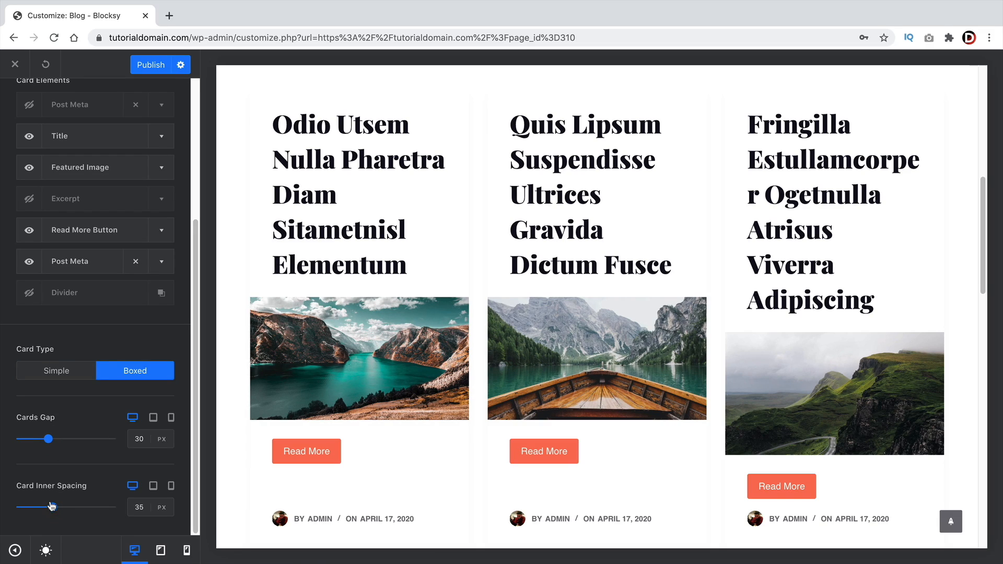
Examine the Design settings of the Cards Options, including fonts, button colors, divider, background, border, shadow and border radius
scroll(52, 506, up, 5)
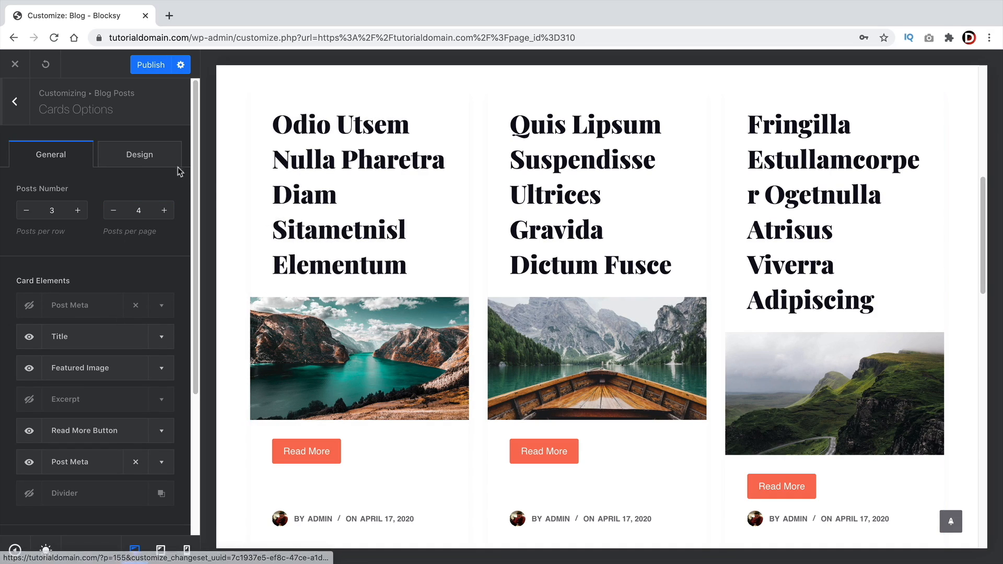
click(151, 161)
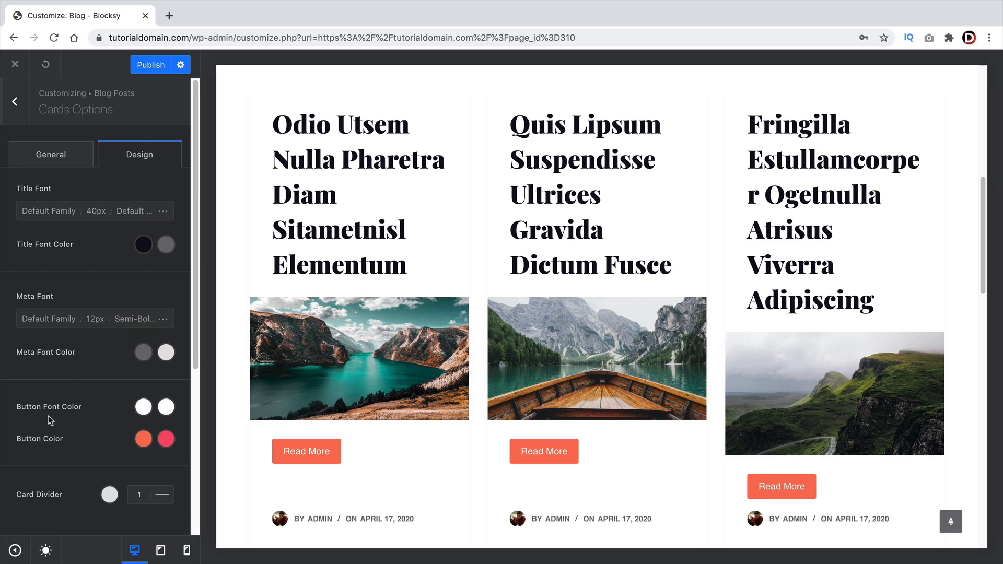
scroll(50, 421, down, 5)
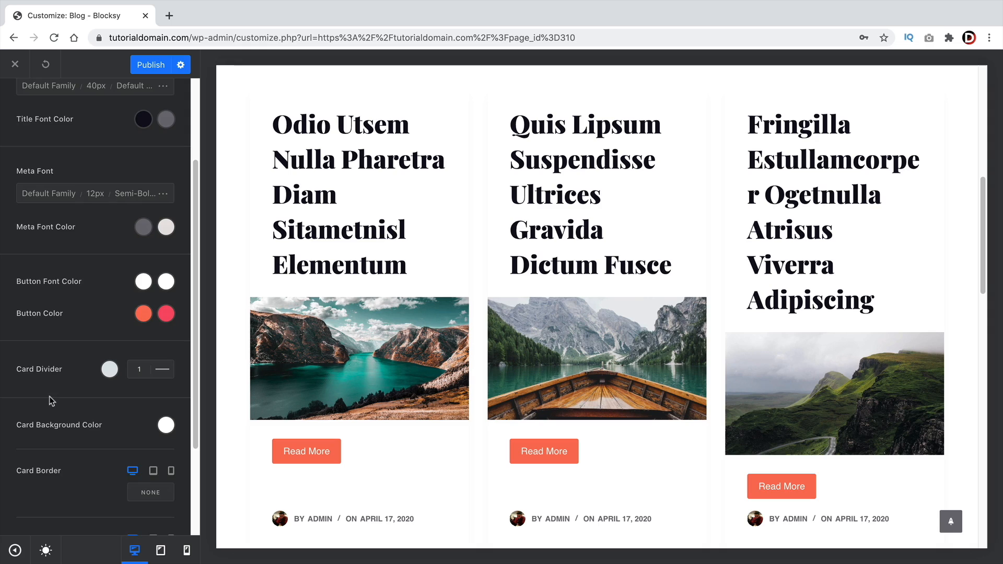
scroll(53, 397, down, 3)
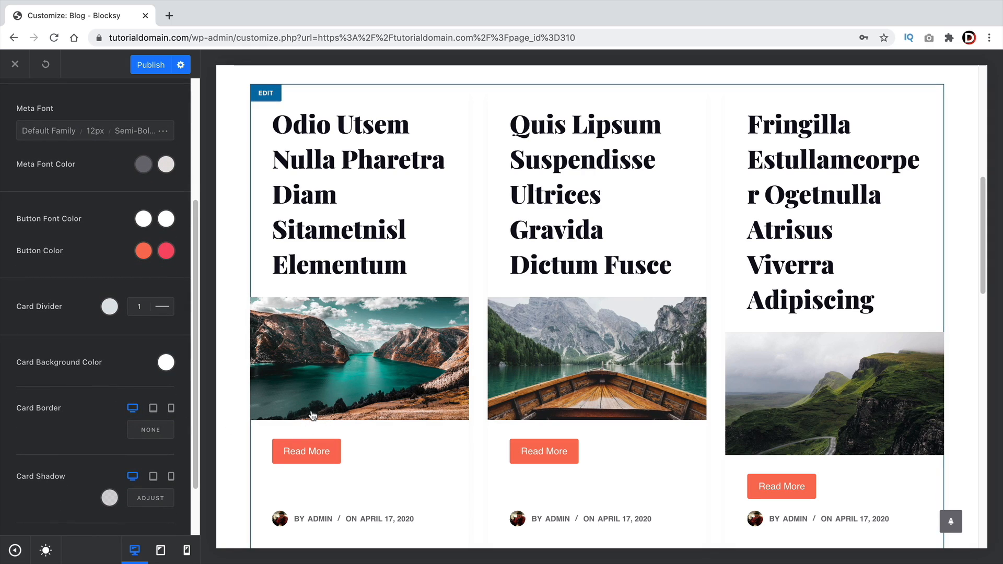
scroll(89, 294, down, 3)
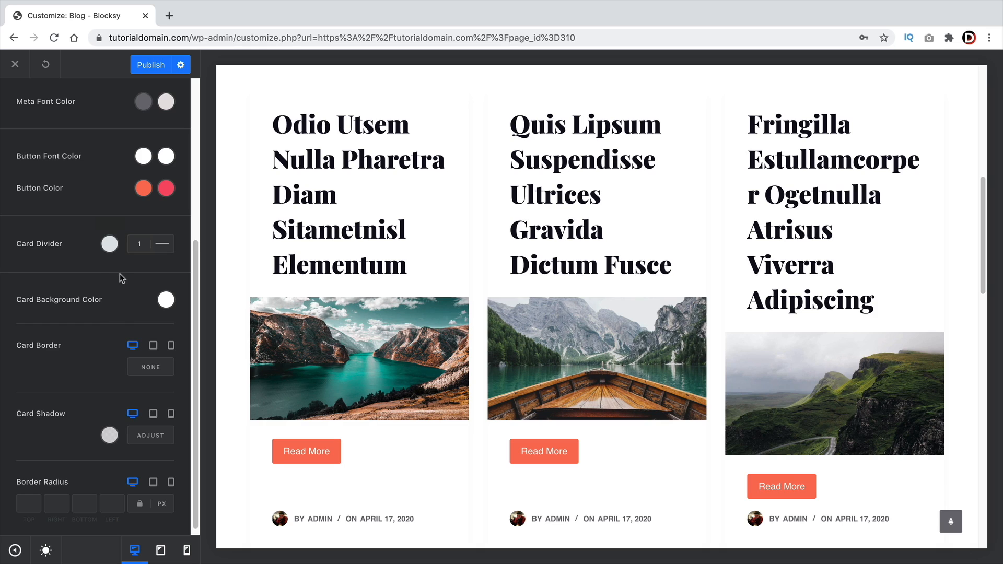
scroll(121, 278, up, 3)
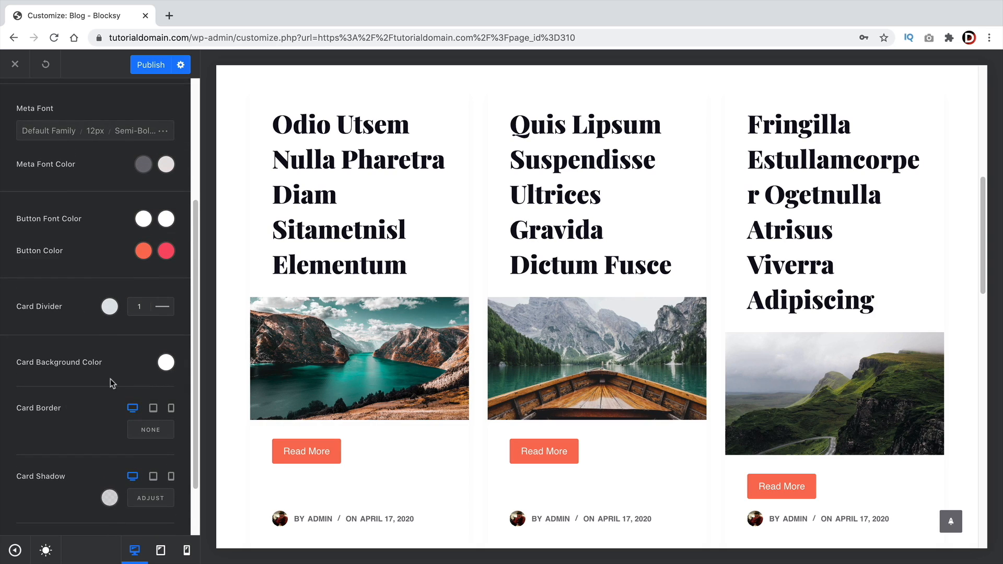
scroll(114, 380, up, 8)
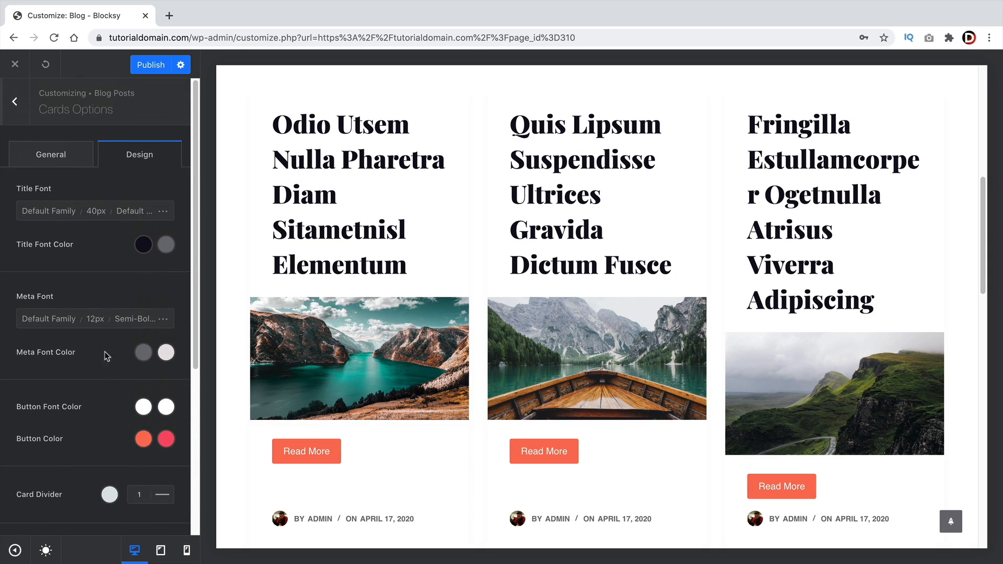
Return to the Blog Posts settings and turn on the Sidebar page element
click(12, 102)
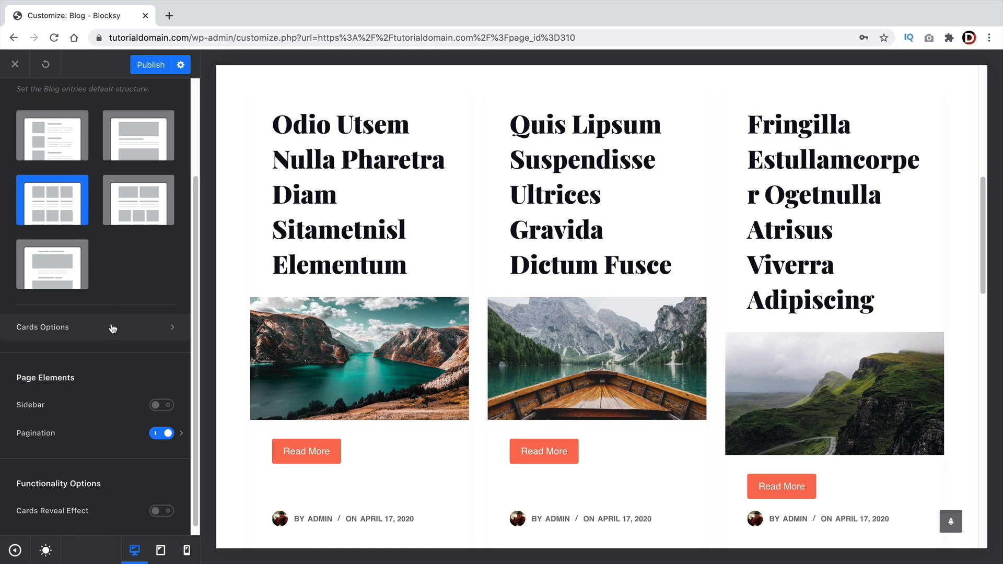
scroll(113, 335, down, 1)
drag(32, 372, 70, 371)
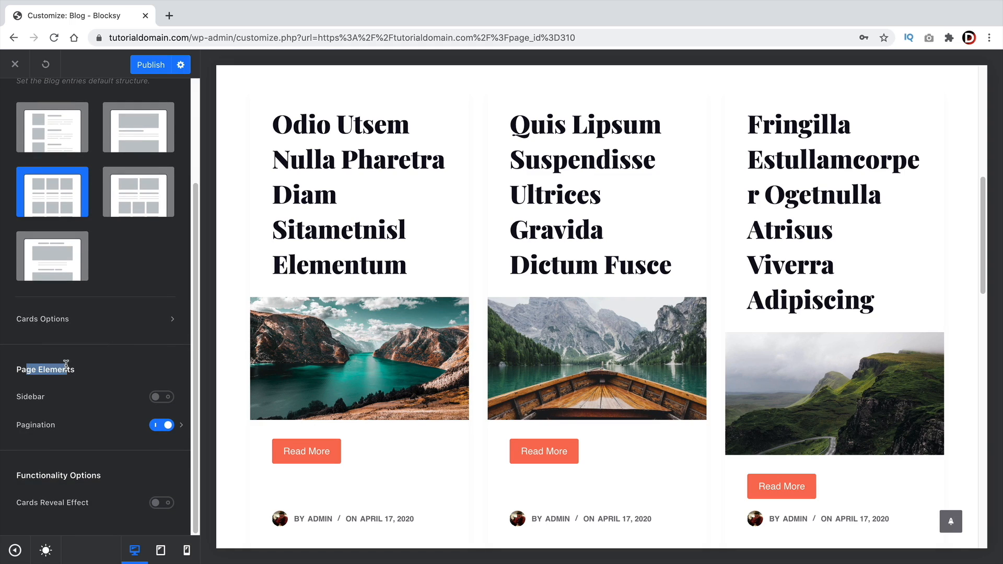
click(156, 398)
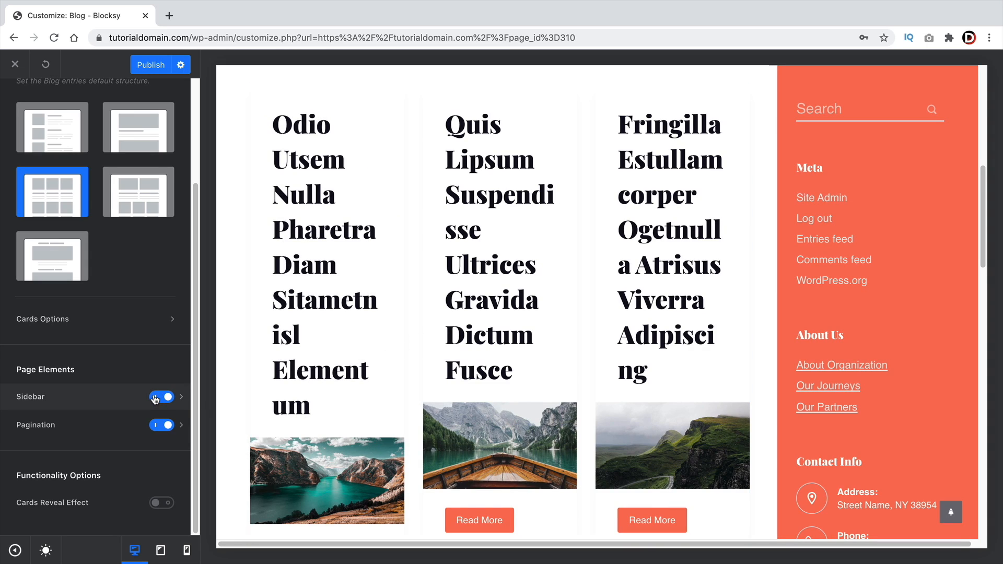
Open the Pagination settings, try the Infinite Scroll Pagination Type and return it to Load More
click(183, 425)
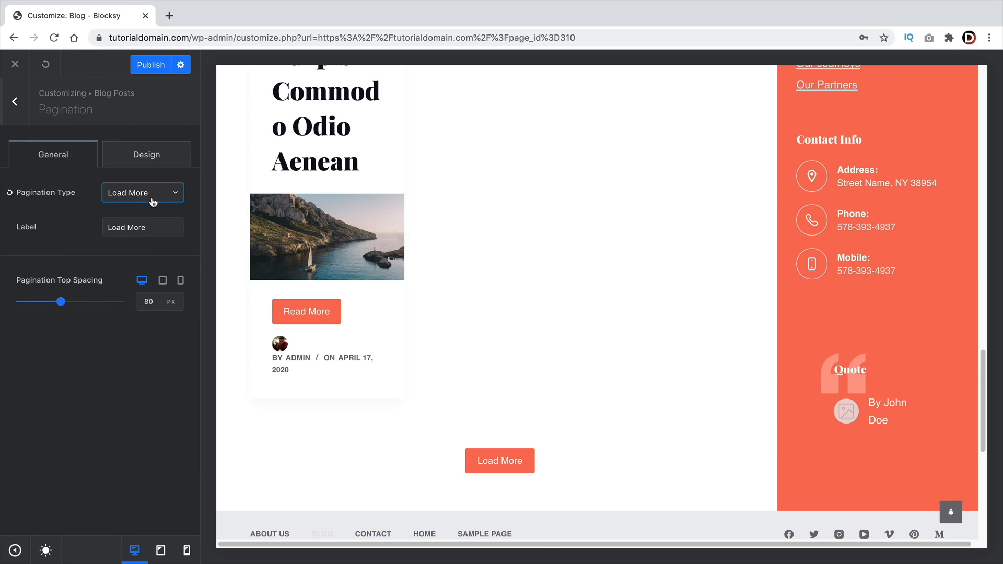
click(160, 197)
click(142, 286)
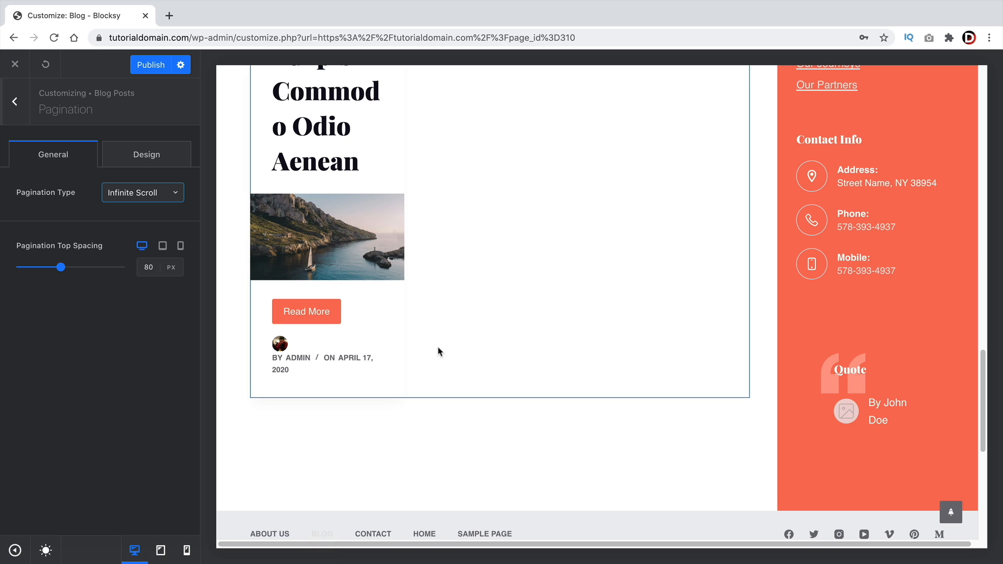
scroll(492, 297, down, 3)
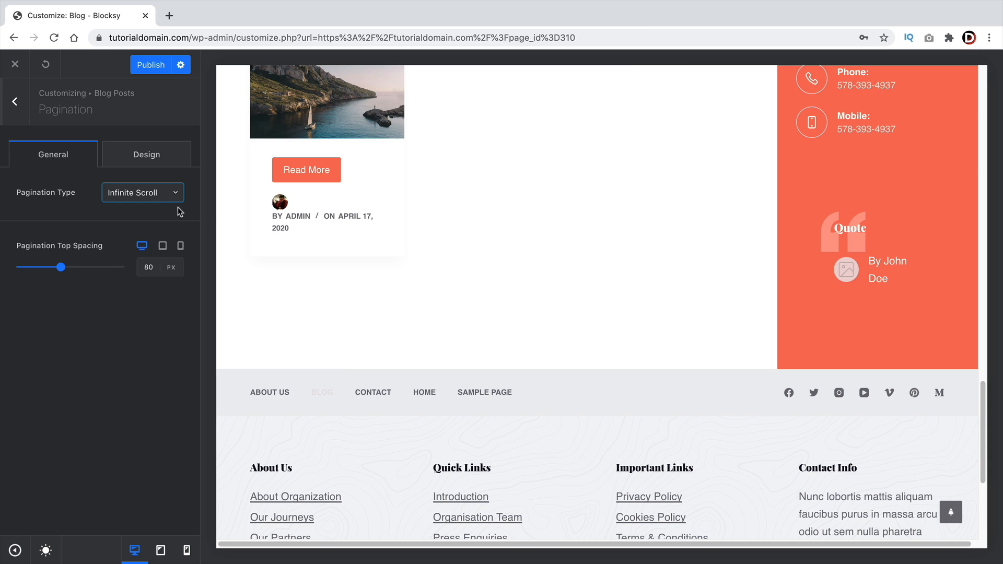
click(149, 162)
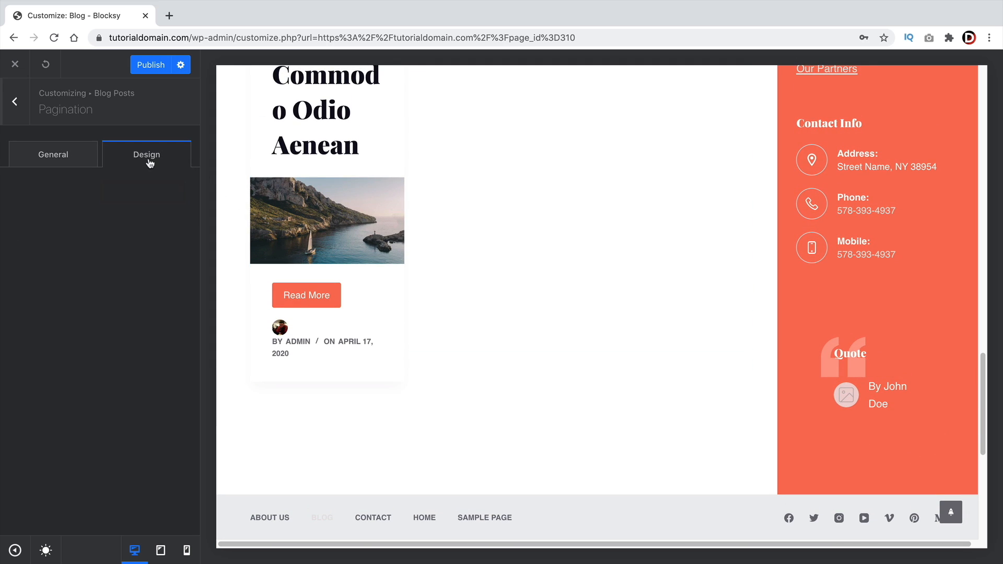
click(64, 163)
click(141, 194)
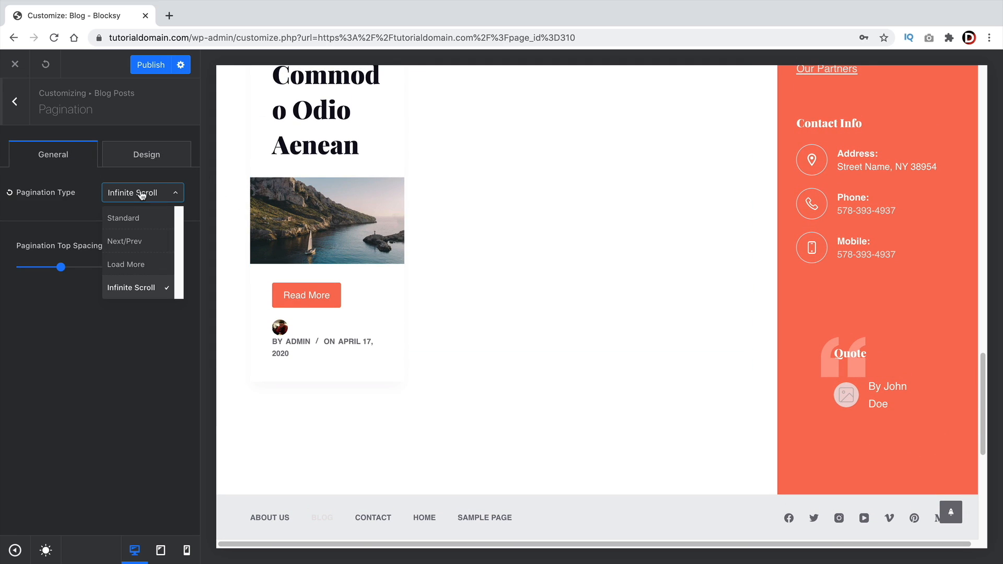
click(142, 266)
Check the Pagination design options, go back to the Blog Posts settings and turn on the Cards Reveal Effect
click(141, 154)
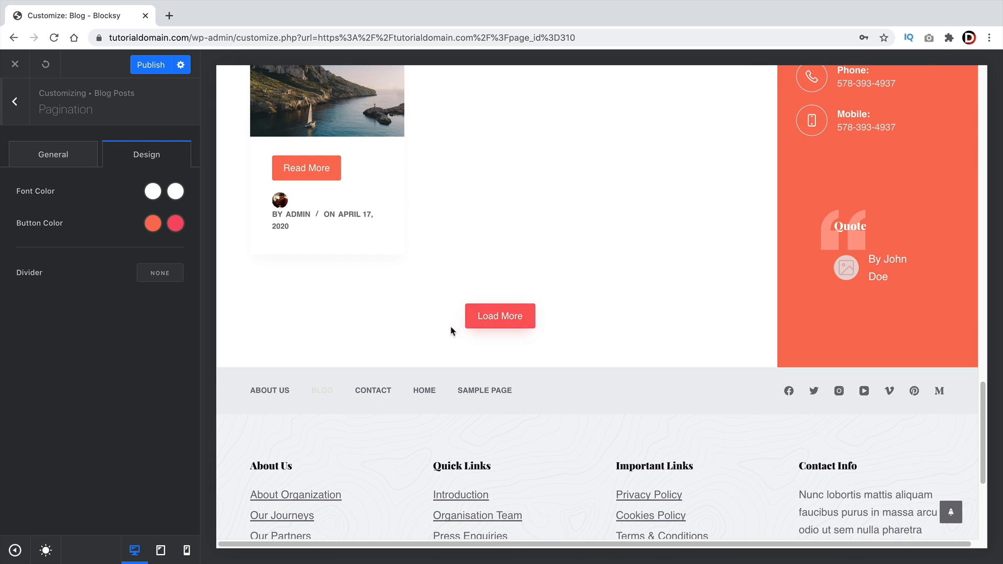
scroll(435, 314, up, 8)
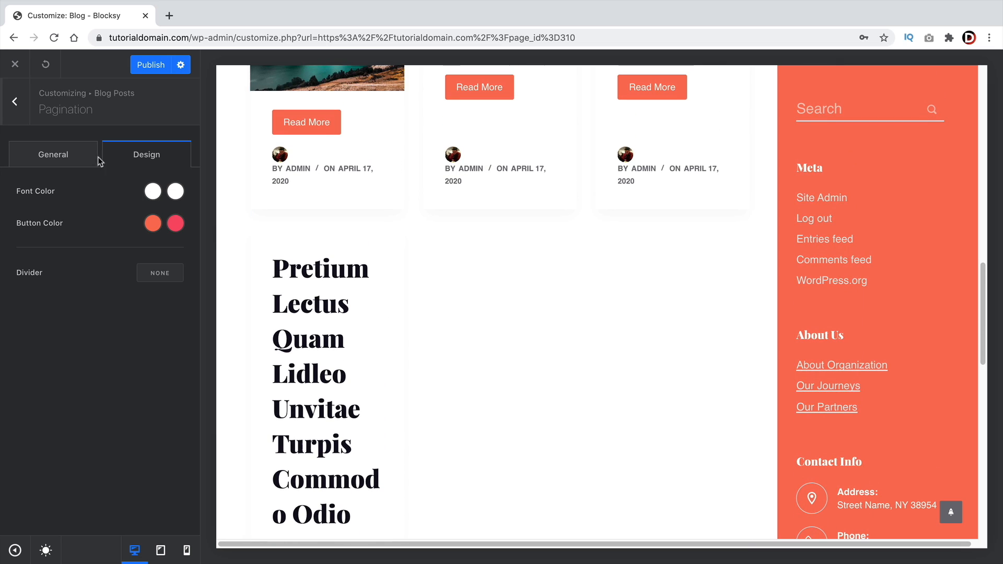
click(94, 157)
click(15, 101)
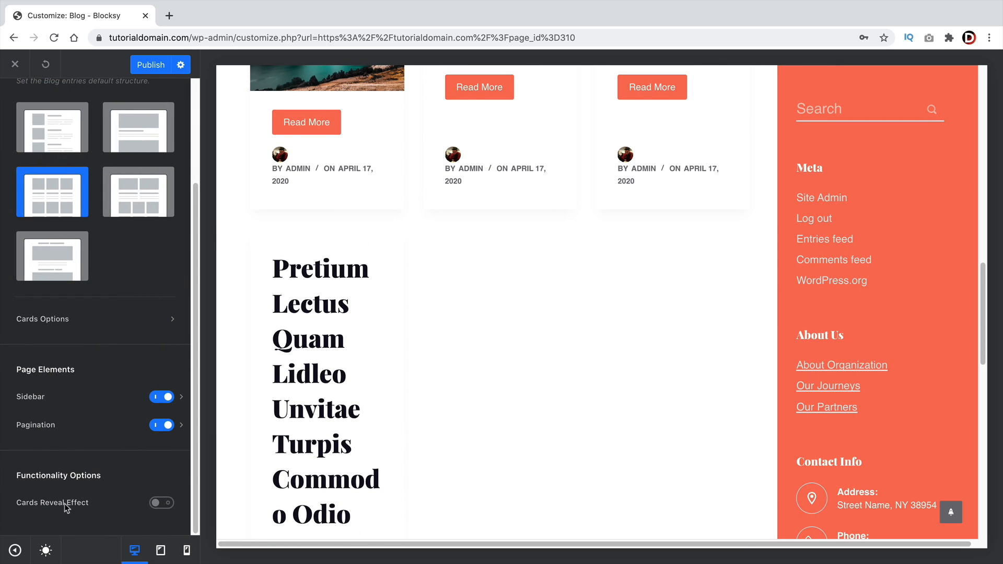
click(163, 503)
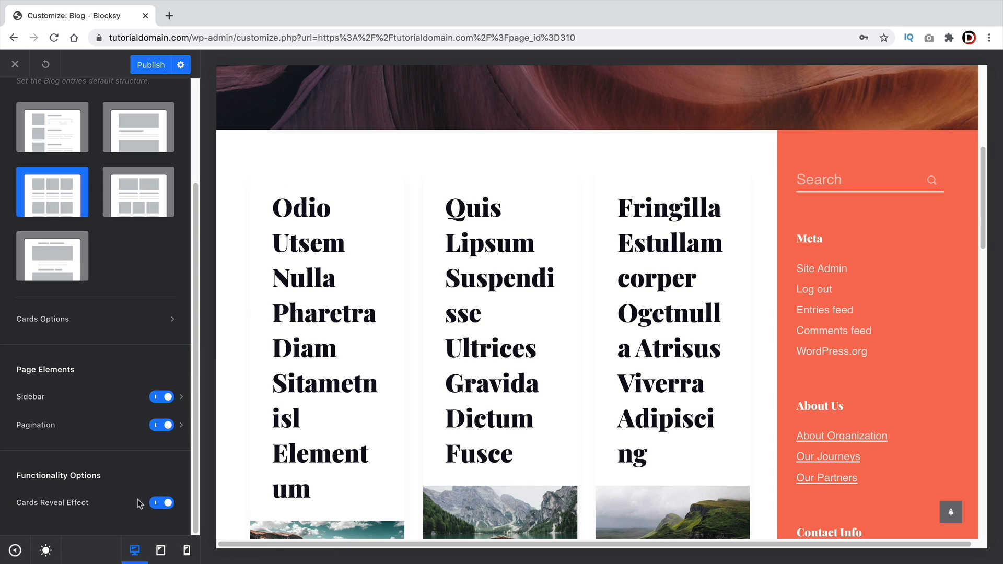
Try the Classic Blog Structure with the sidebar shown and return to the three-column grid structure
scroll(125, 498, up, 3)
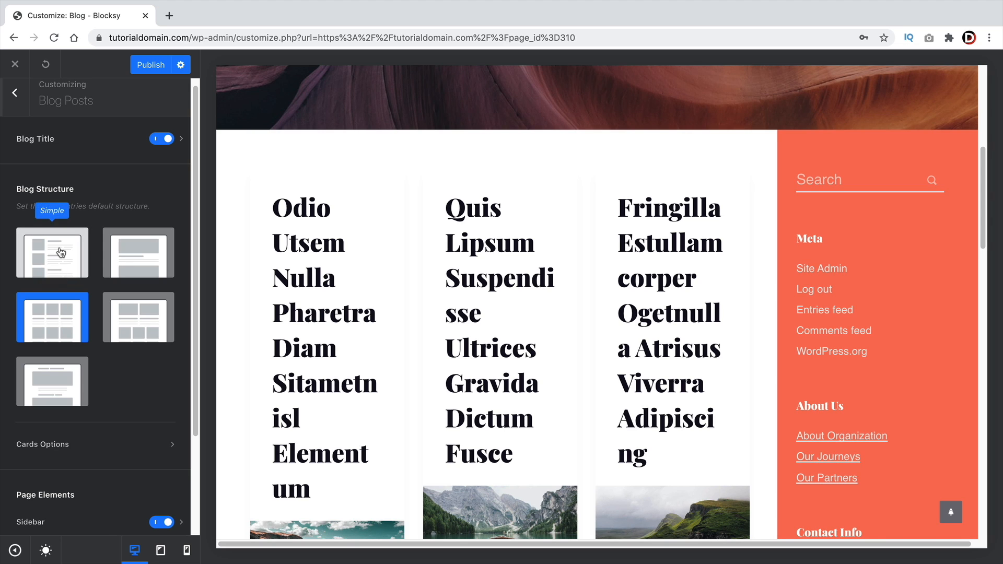
click(140, 261)
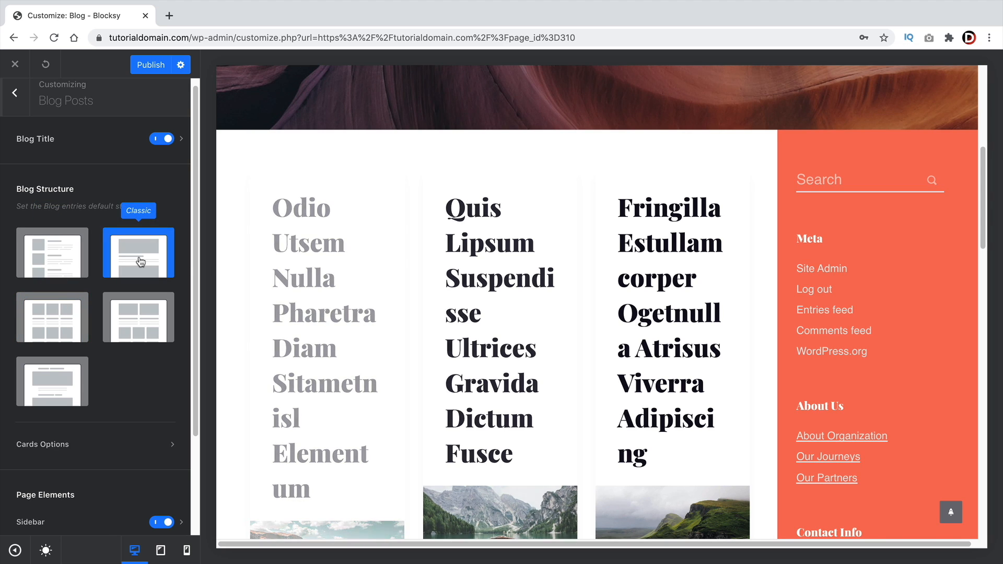
scroll(296, 265, down, 9)
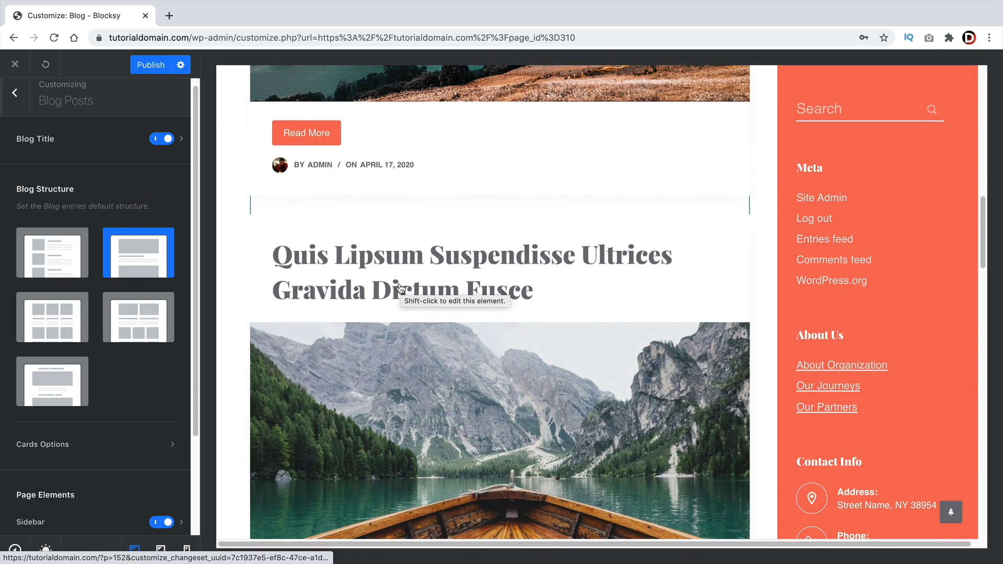
click(52, 317)
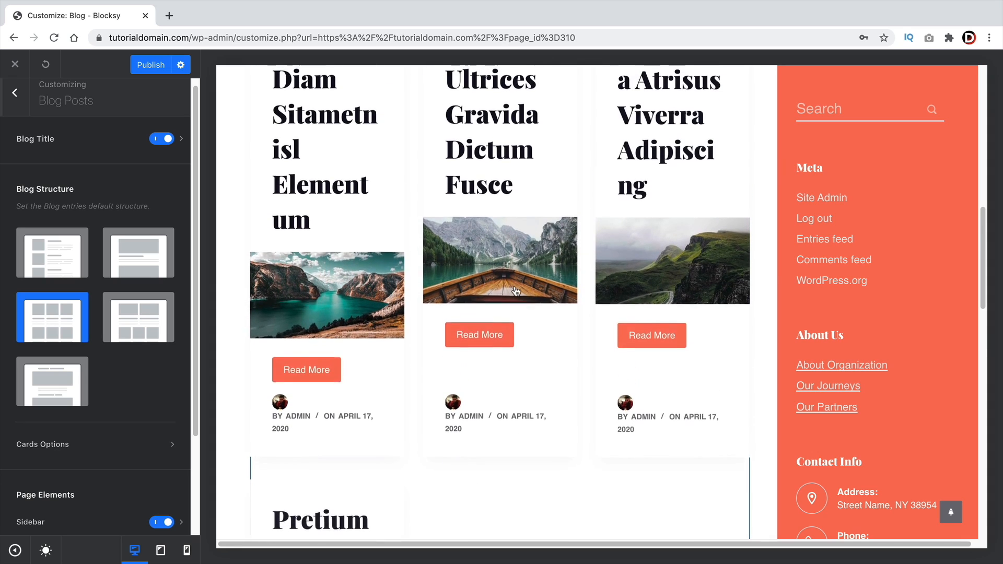
scroll(565, 312, up, 5)
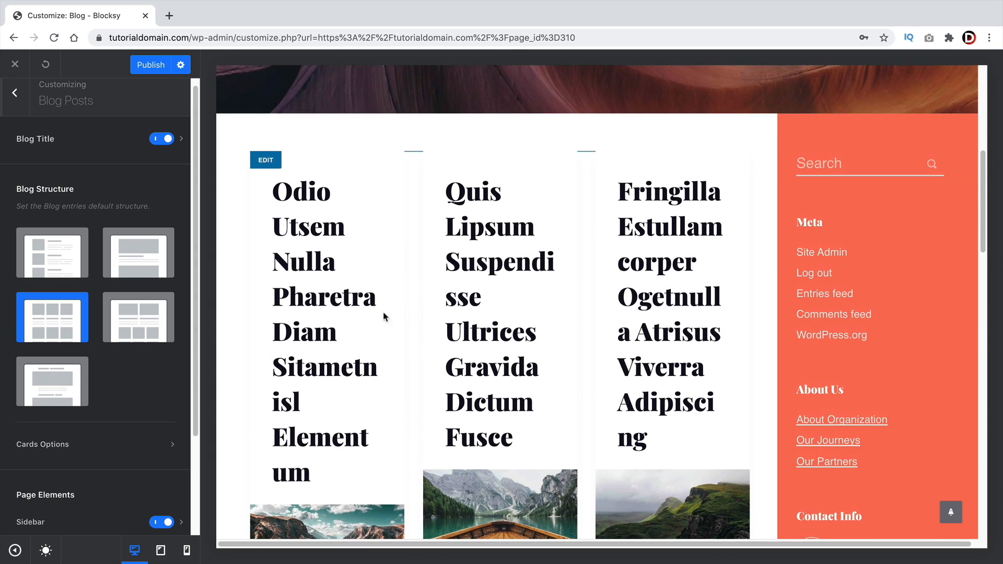
Turn off the Sidebar page element for the blog posts
scroll(105, 435, down, 3)
click(161, 398)
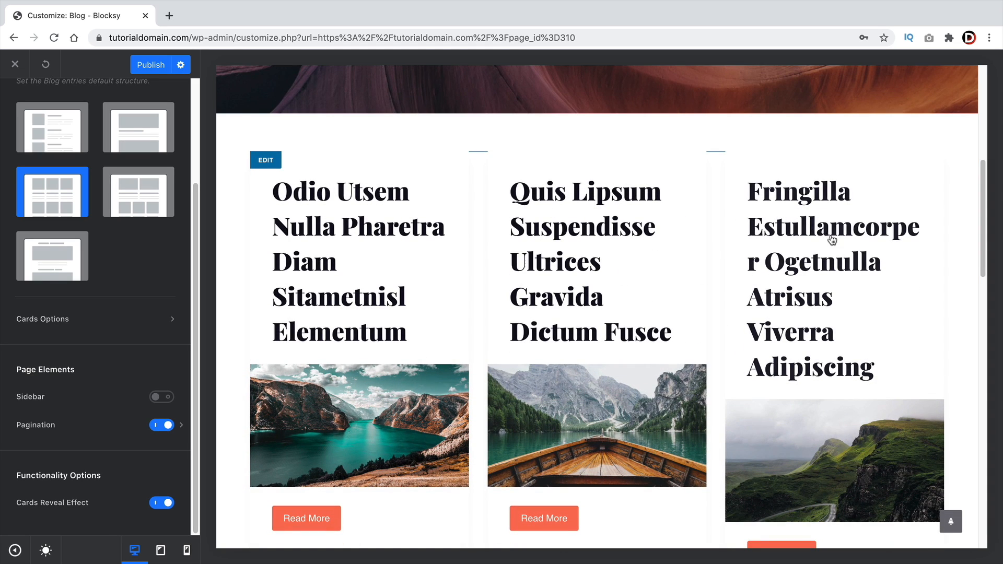
scroll(118, 410, up, 3)
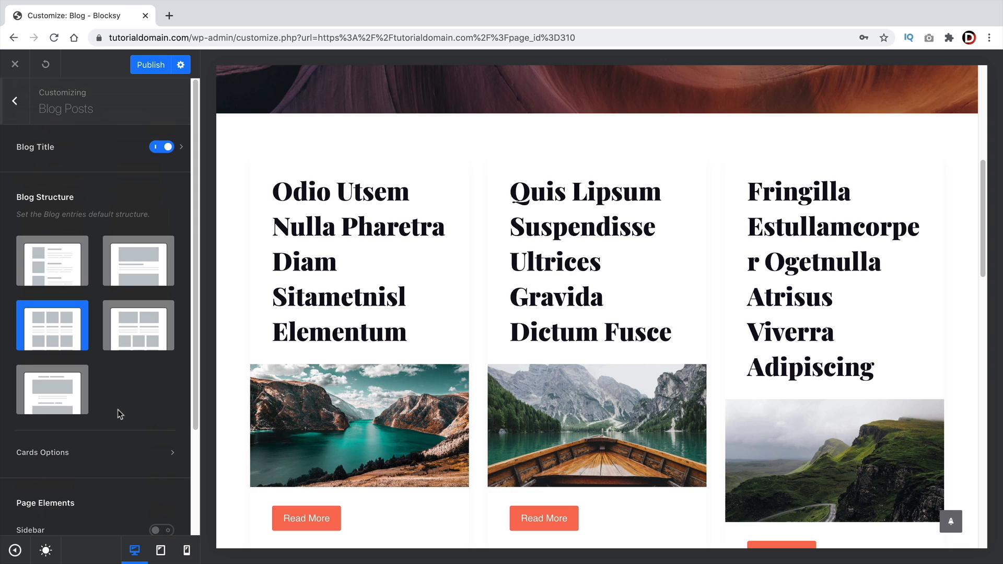
Open the Blog Title settings, try the Type 1 title layout and return to the centered banner layout
scroll(233, 429, up, 6)
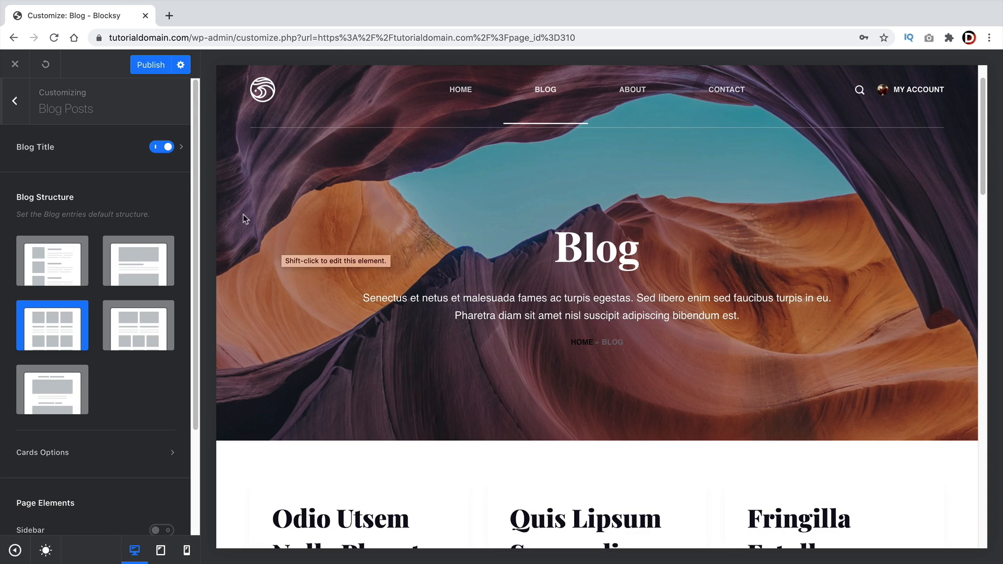
click(183, 150)
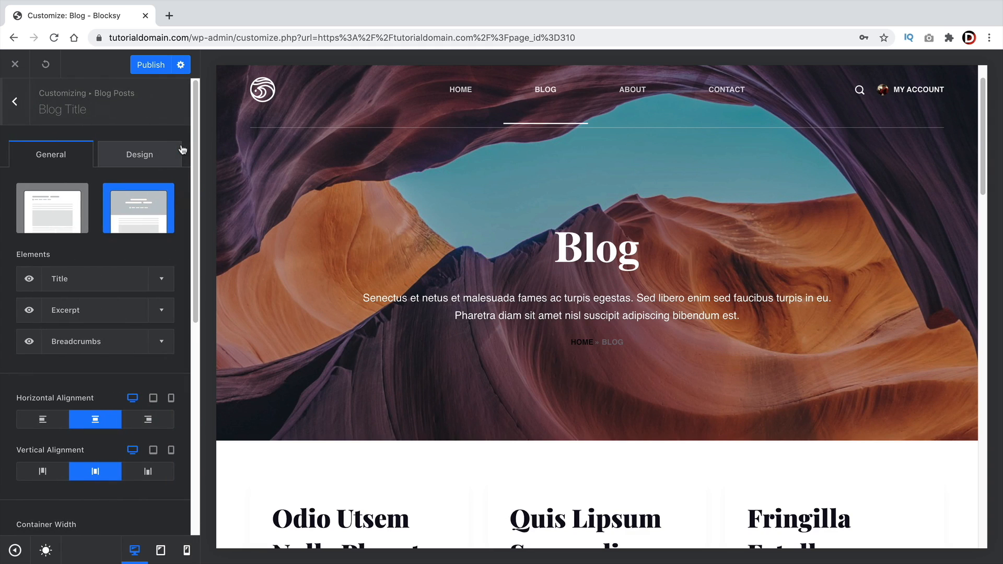
click(66, 204)
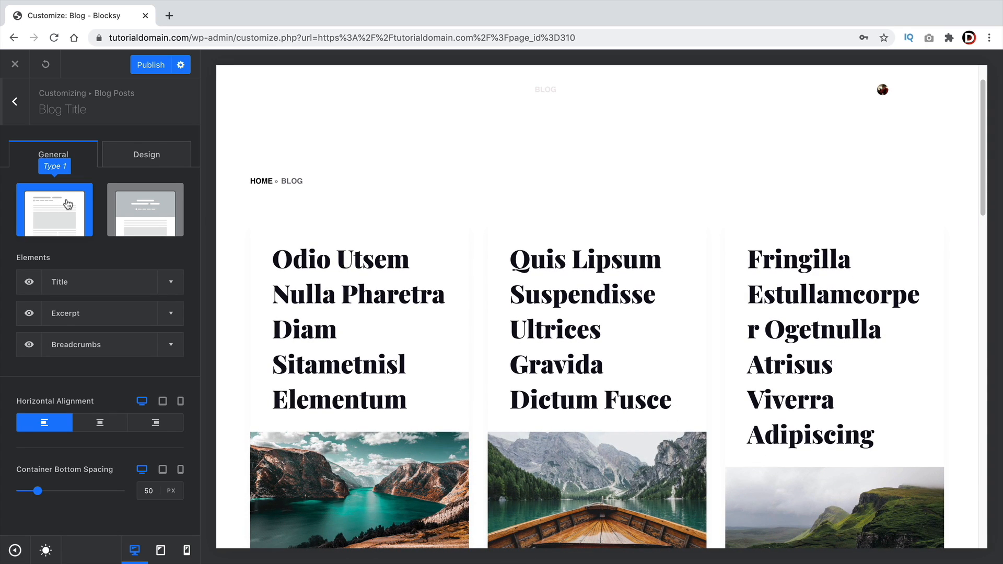
click(124, 216)
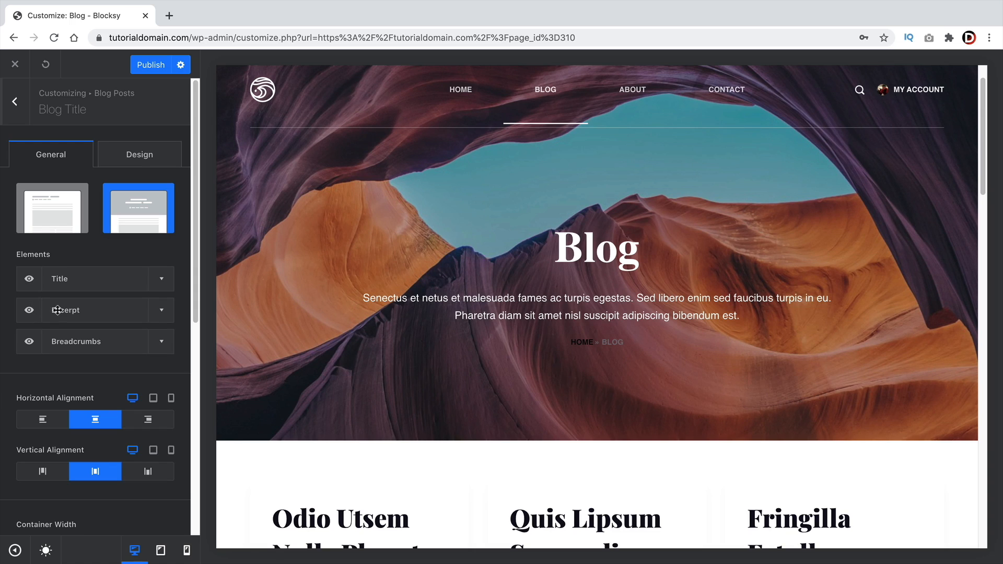
Check the Excerpt element's options and try left horizontal alignment for the blog title before returning it to center
click(163, 316)
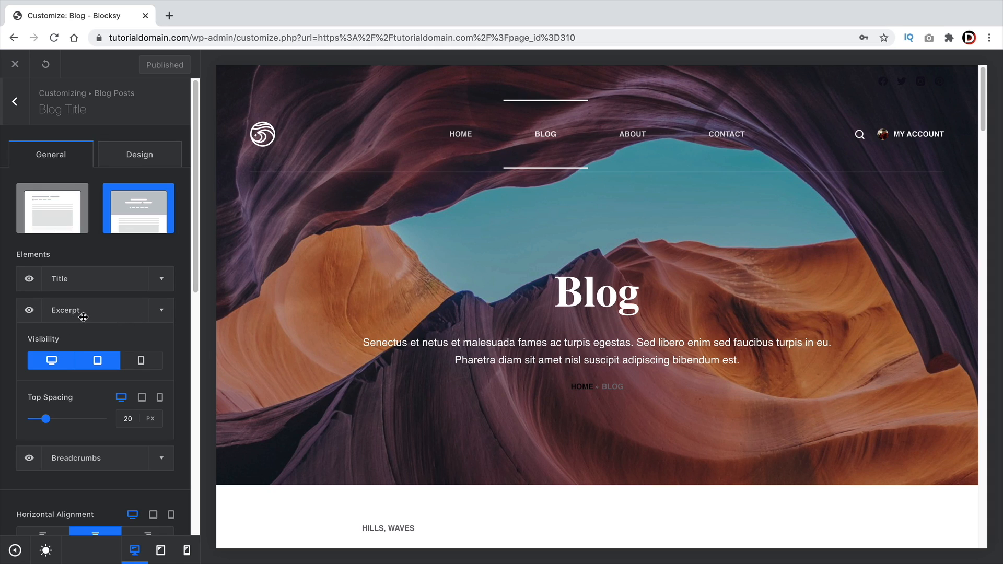
click(163, 311)
scroll(164, 308, down, 2)
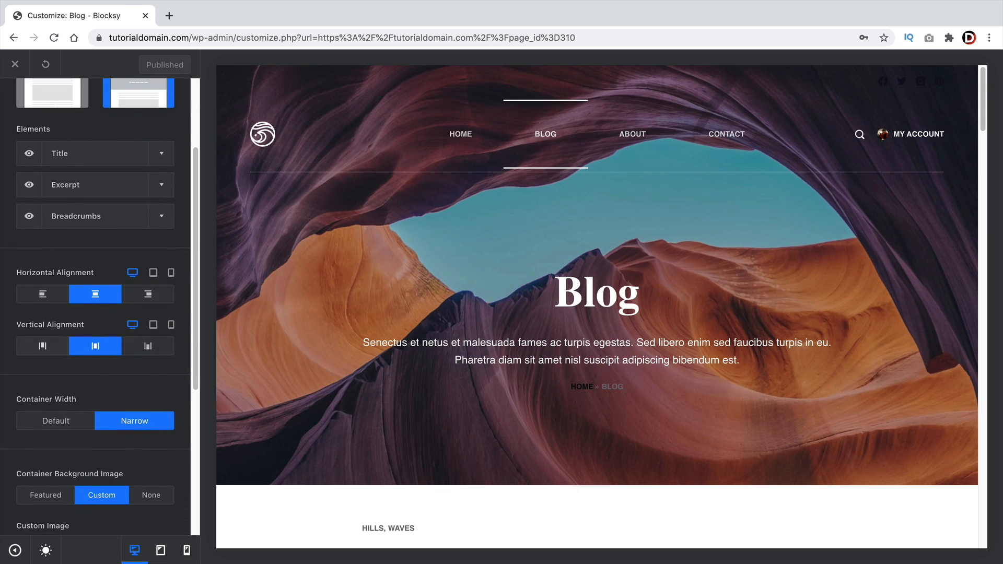
click(41, 297)
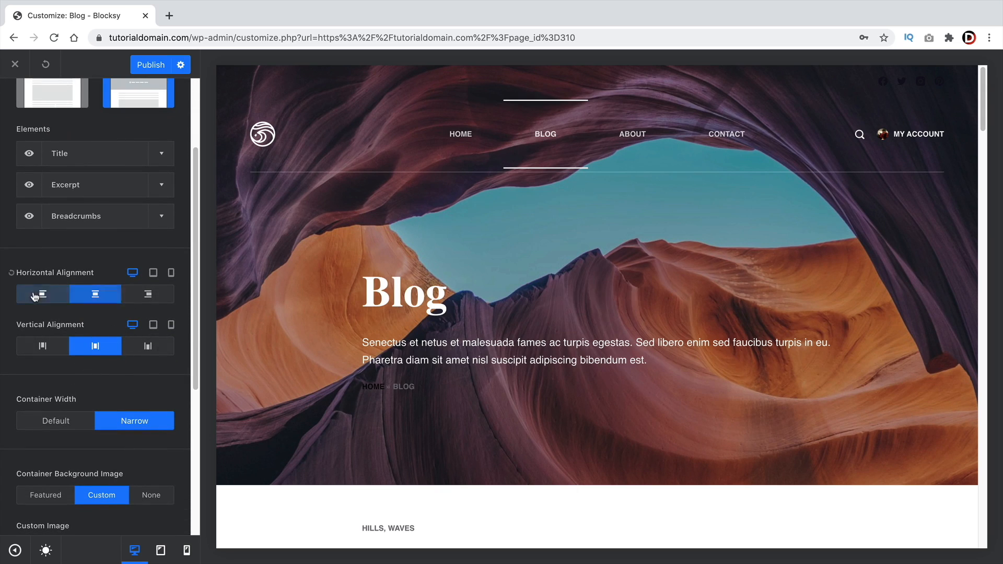
click(93, 297)
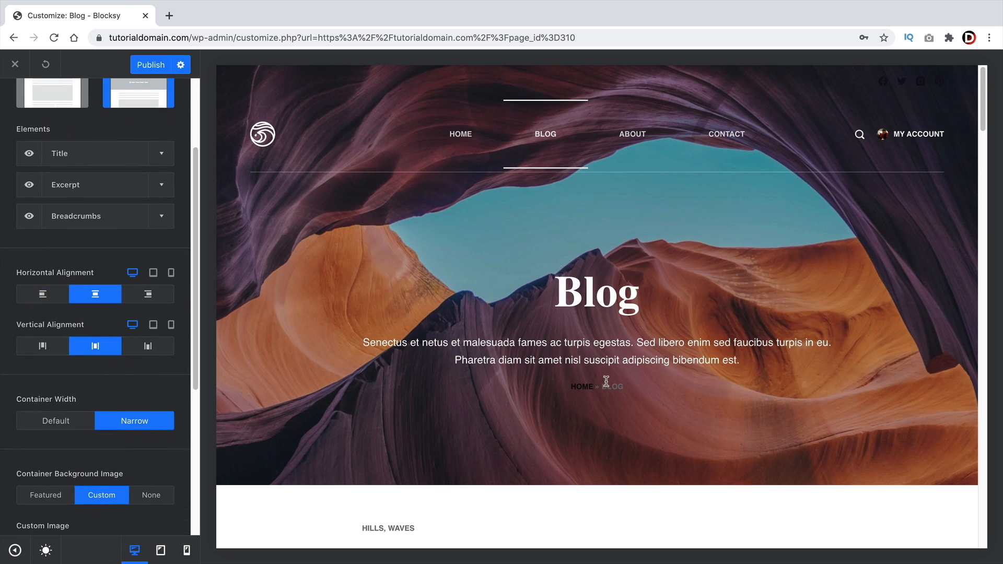
Try the desktop Parallax Effect on the blog title's background image and switch it off again
scroll(157, 385, down, 5)
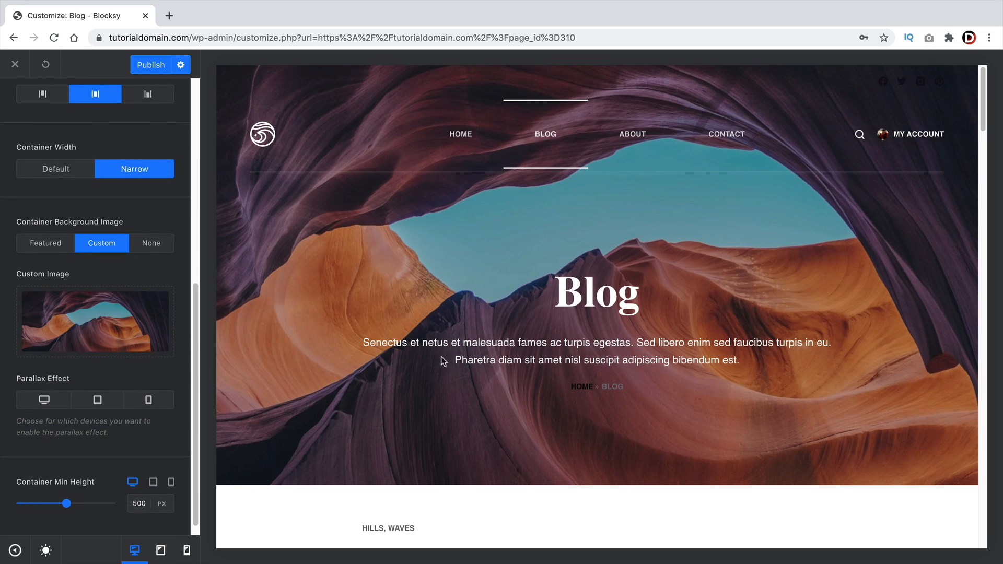
scroll(151, 400, down, 1)
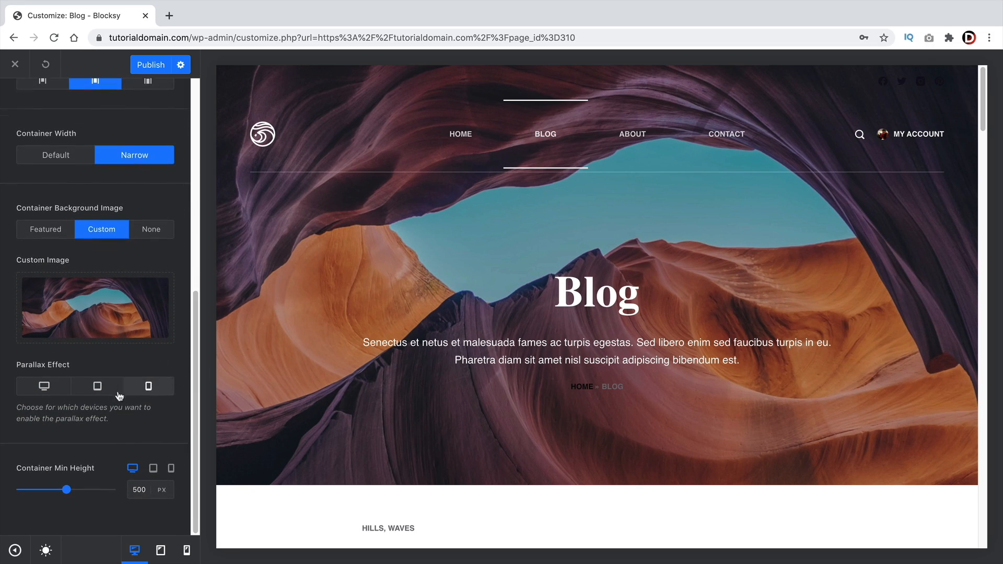
click(46, 386)
scroll(334, 376, down, 3)
scroll(420, 363, down, 3)
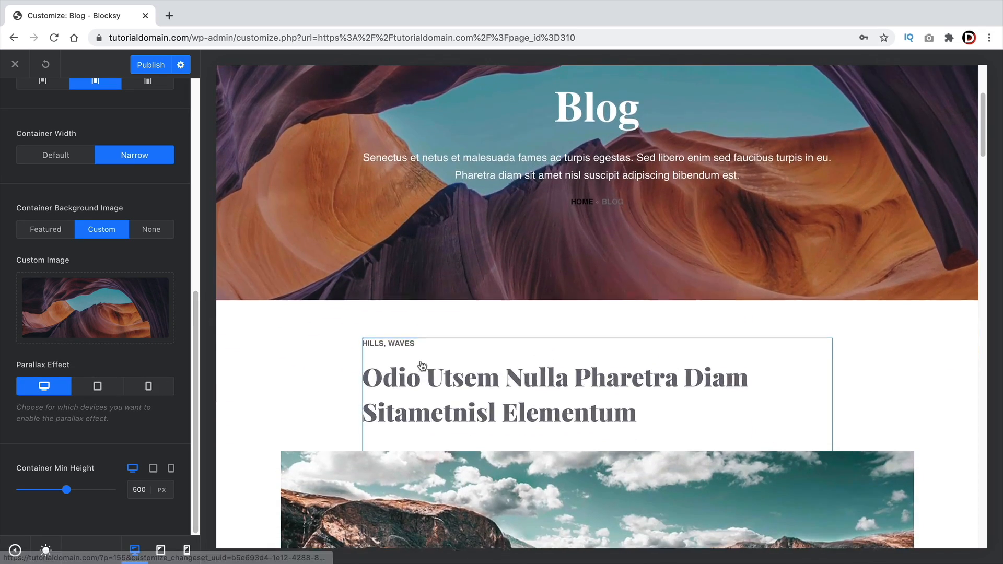
click(53, 387)
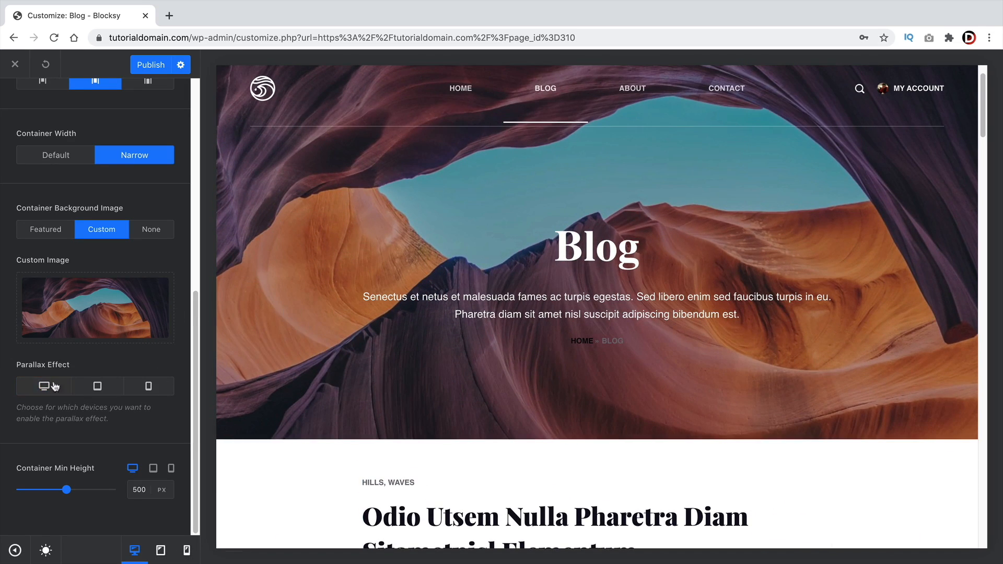
Keep the blog title's horizontal alignment centered and publish the customizer changes
scroll(83, 406, up, 8)
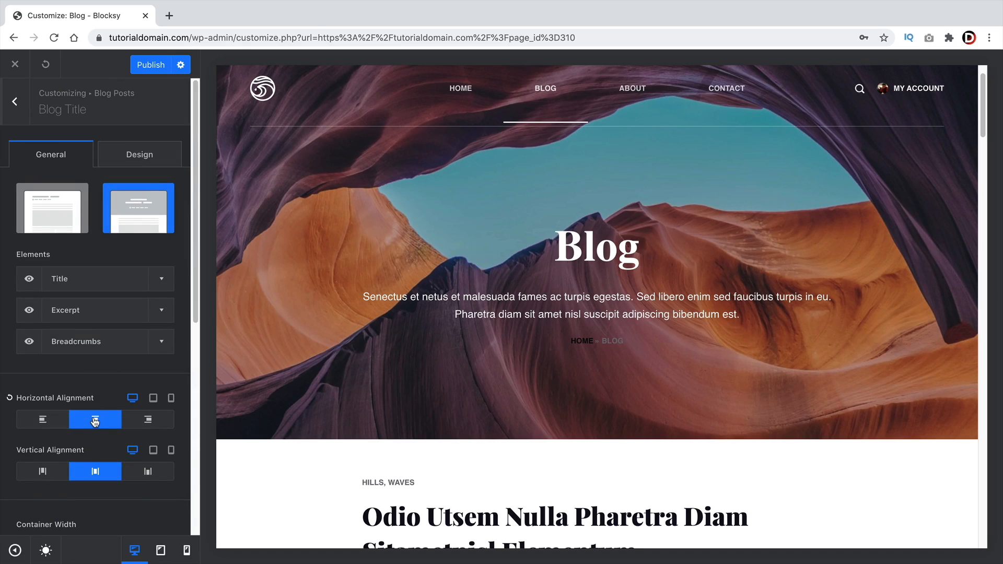
click(94, 420)
drag(371, 291, 729, 315)
drag(653, 243, 556, 240)
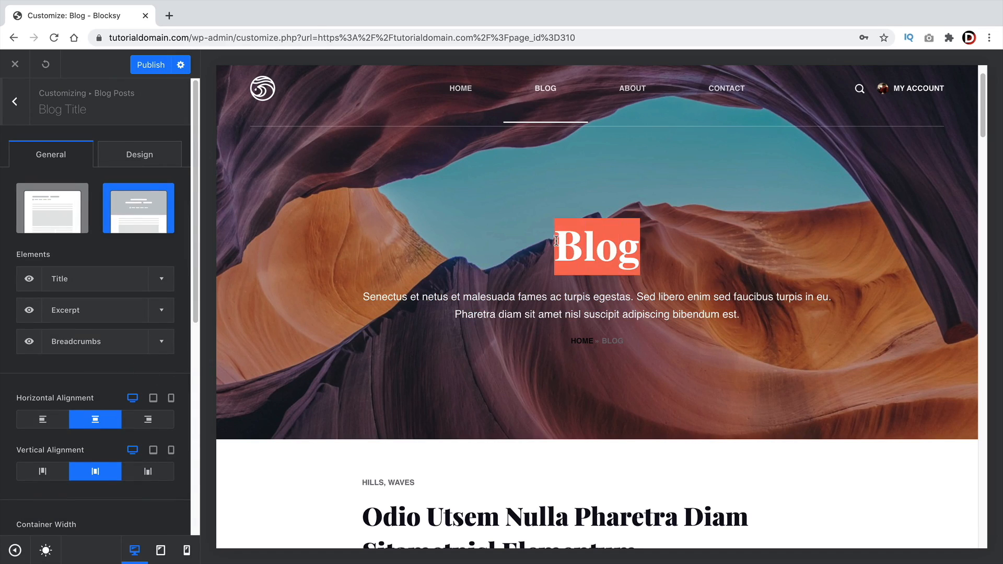
click(138, 64)
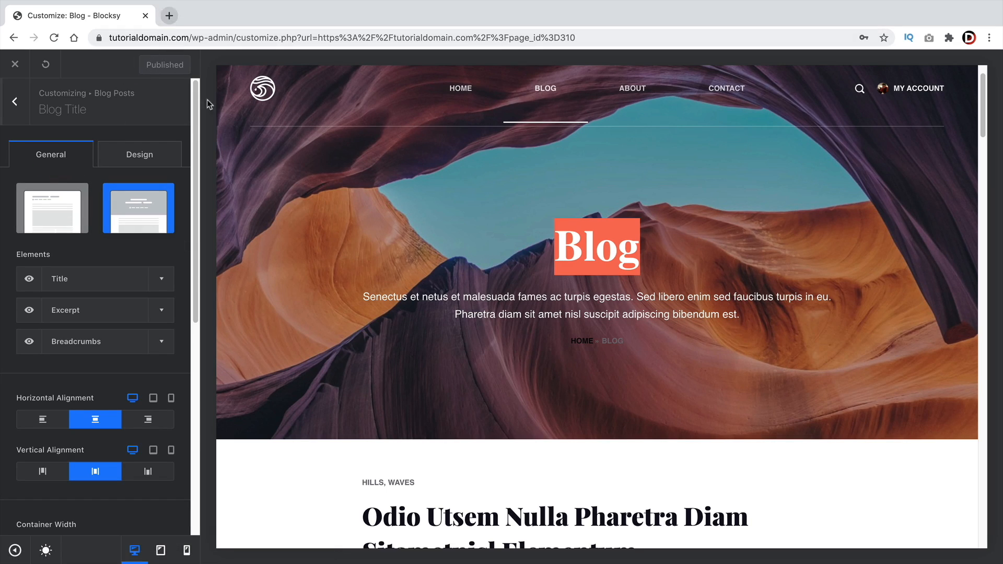
Open the live Blog page in a new browser tab, edit it and enable its Excerpt screen element
click(168, 17)
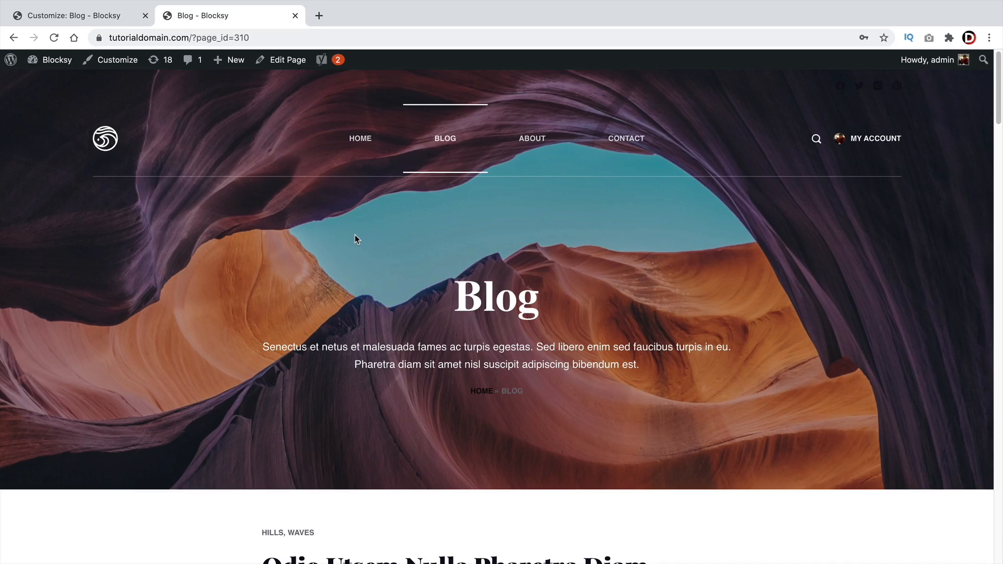
click(288, 61)
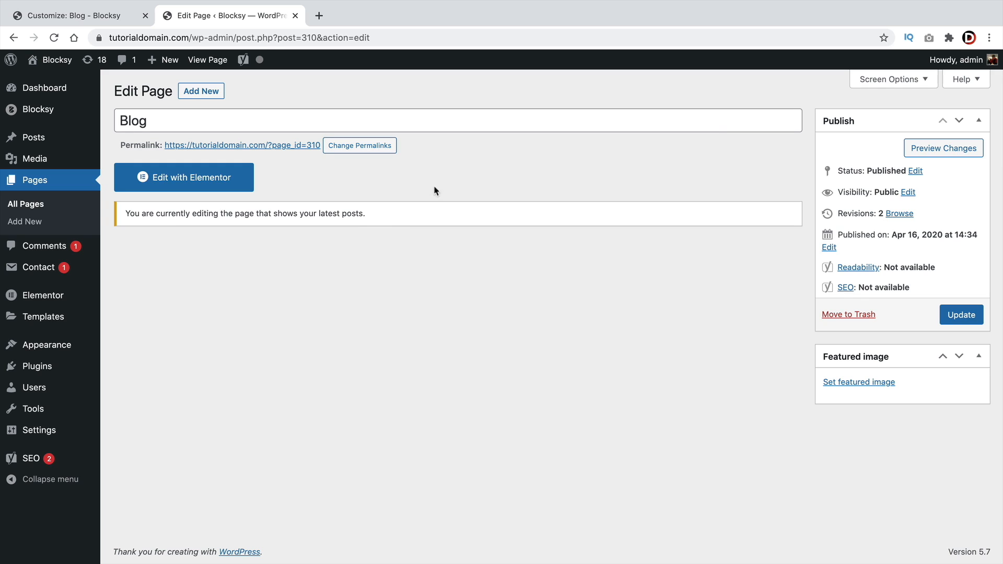
click(914, 84)
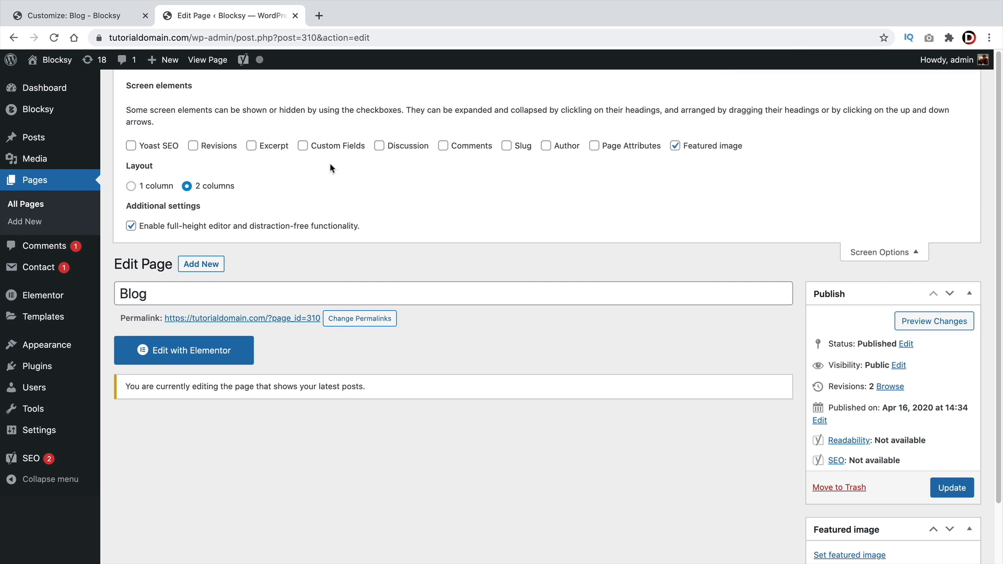
click(251, 146)
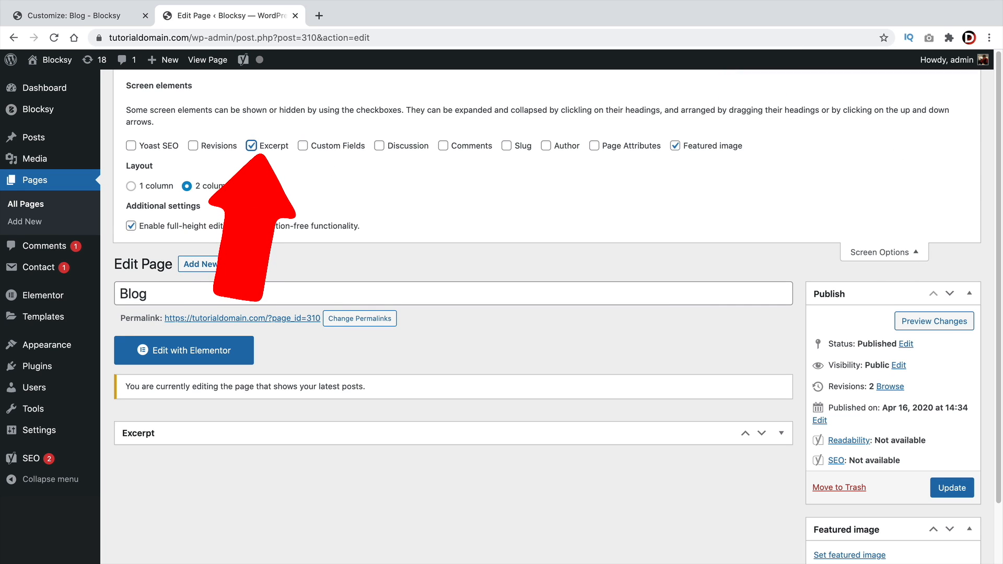
click(884, 252)
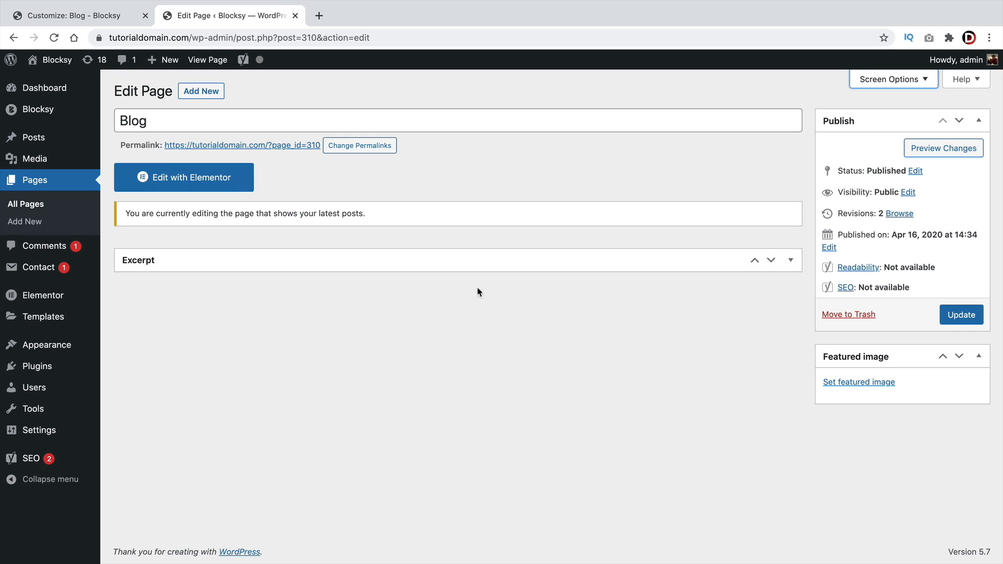
Expand the page's Excerpt section and replace its text with "This is about your blog"
click(791, 260)
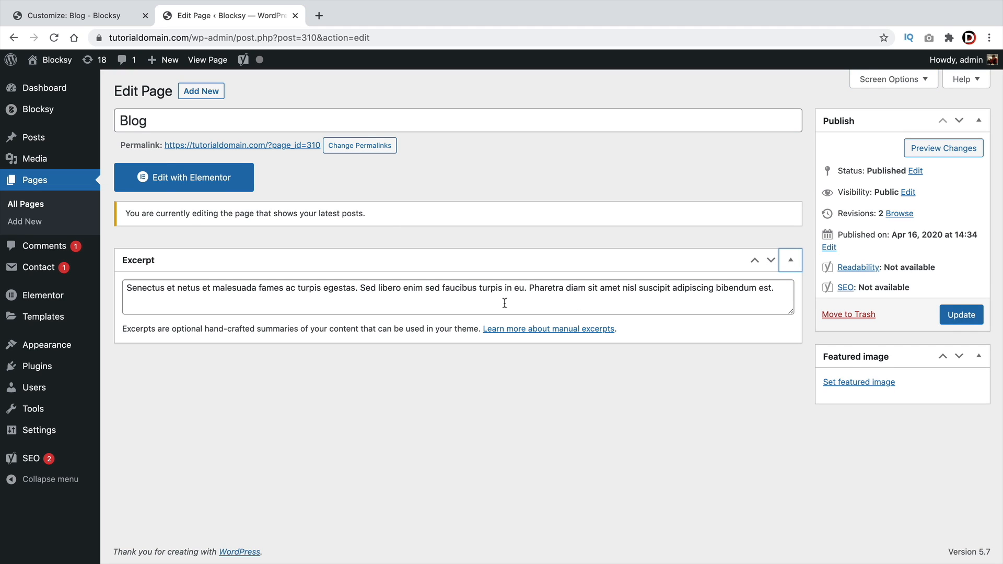
triple_click(486, 288)
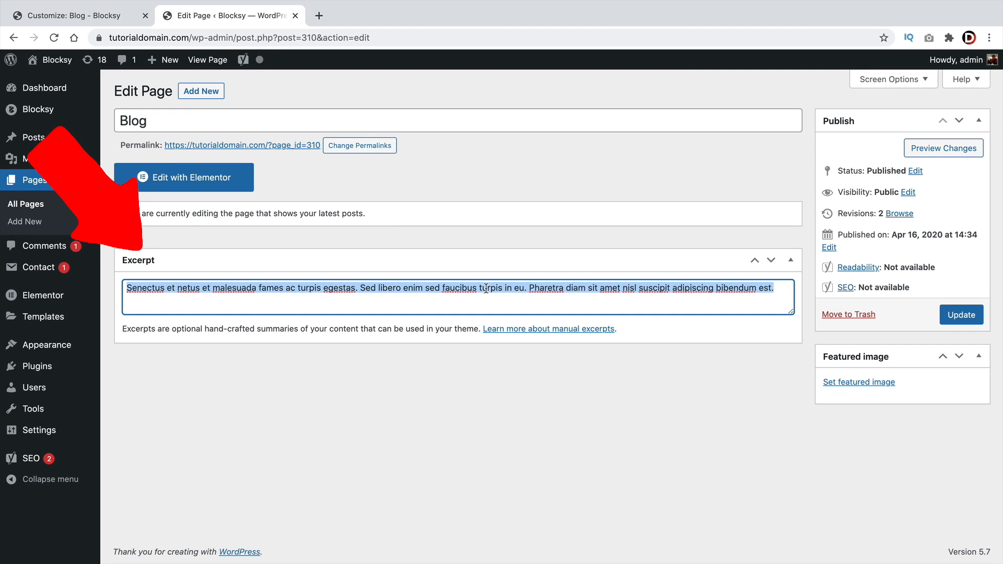
text(This is about your blog)
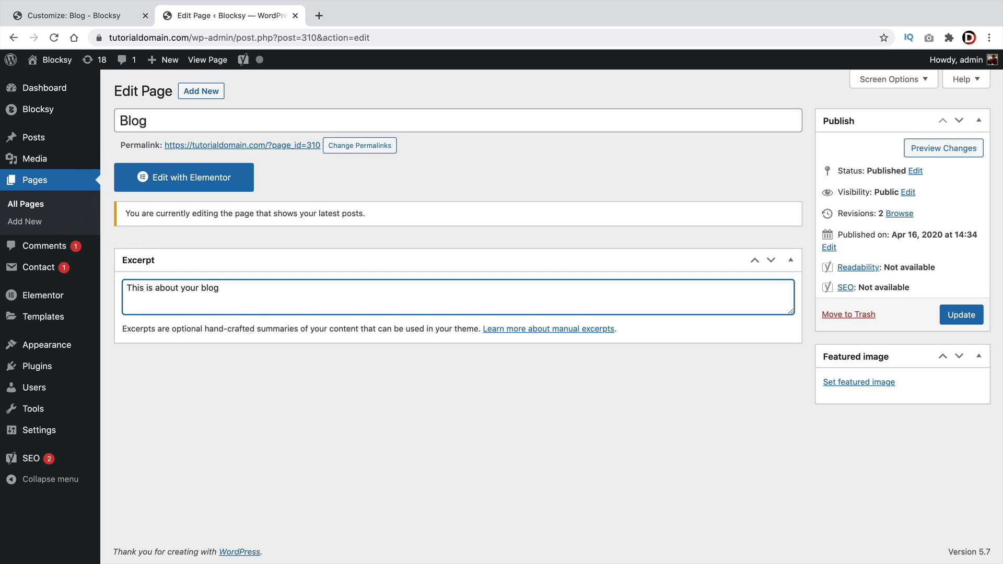
Change the page title to "Our Blog" and update the page
click(116, 16)
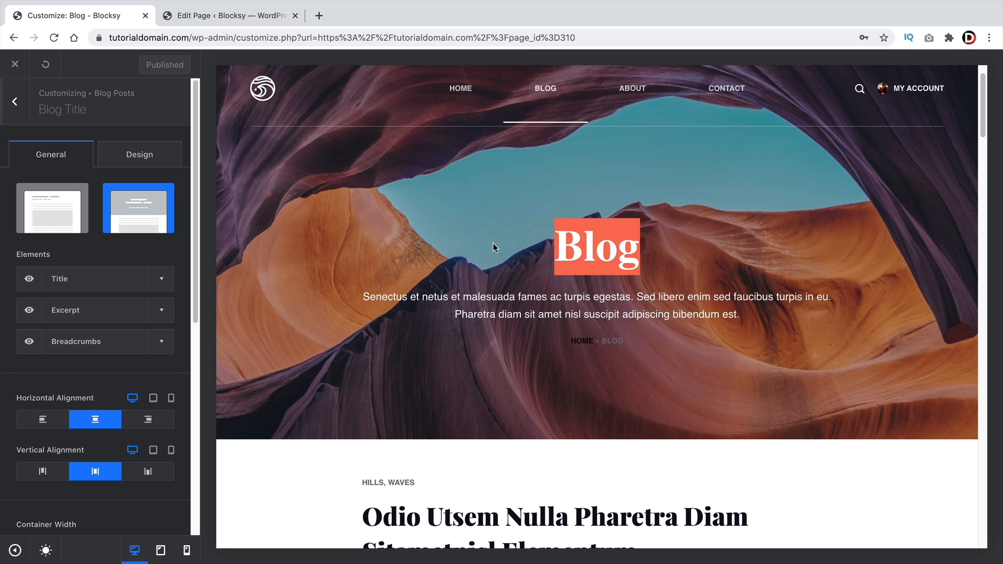
click(226, 20)
click(284, 109)
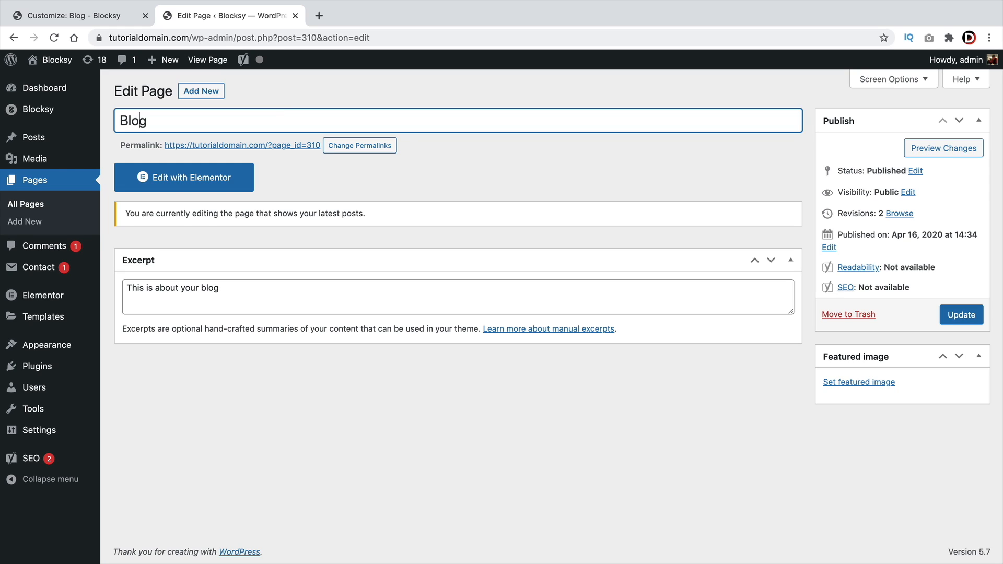
text(Our)
click(962, 315)
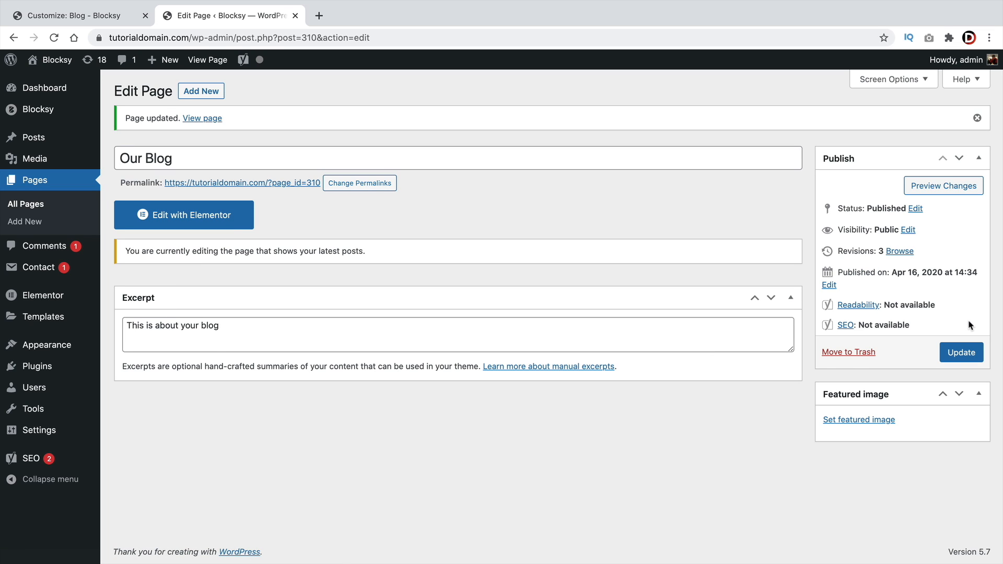
View the updated page and check the title and excerpt in its banner
click(212, 119)
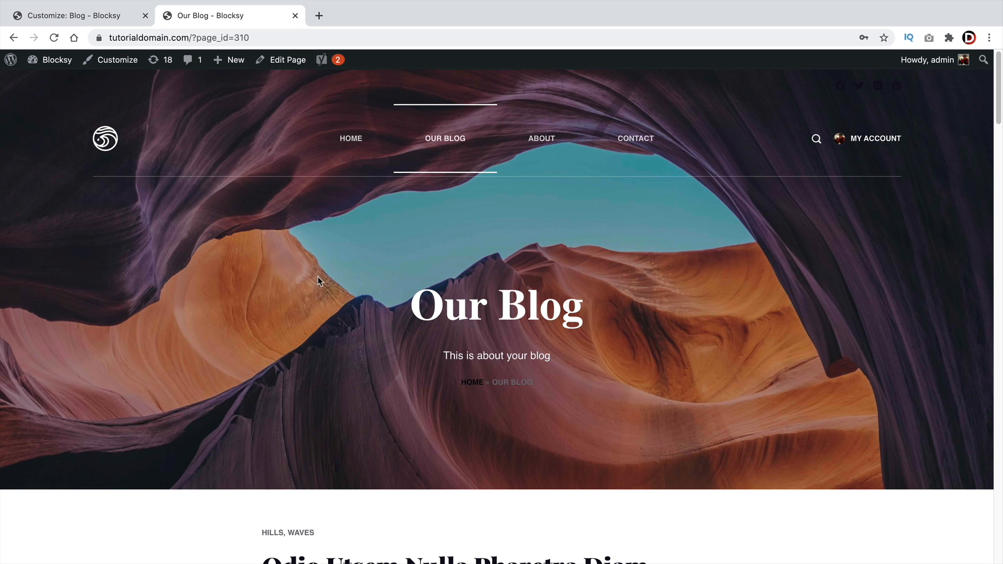
scroll(317, 280, down, 1)
drag(589, 240, 409, 233)
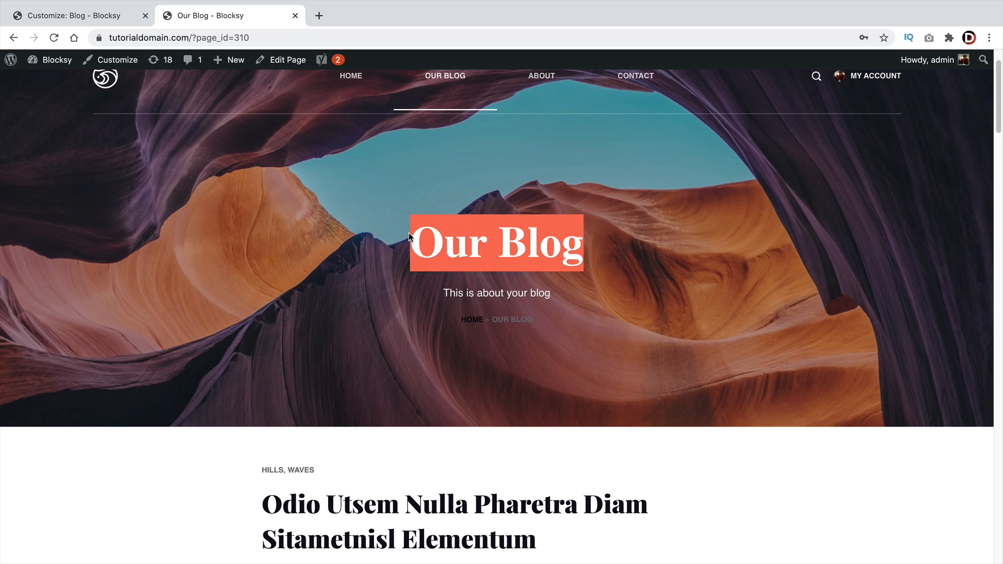
drag(564, 292, 444, 291)
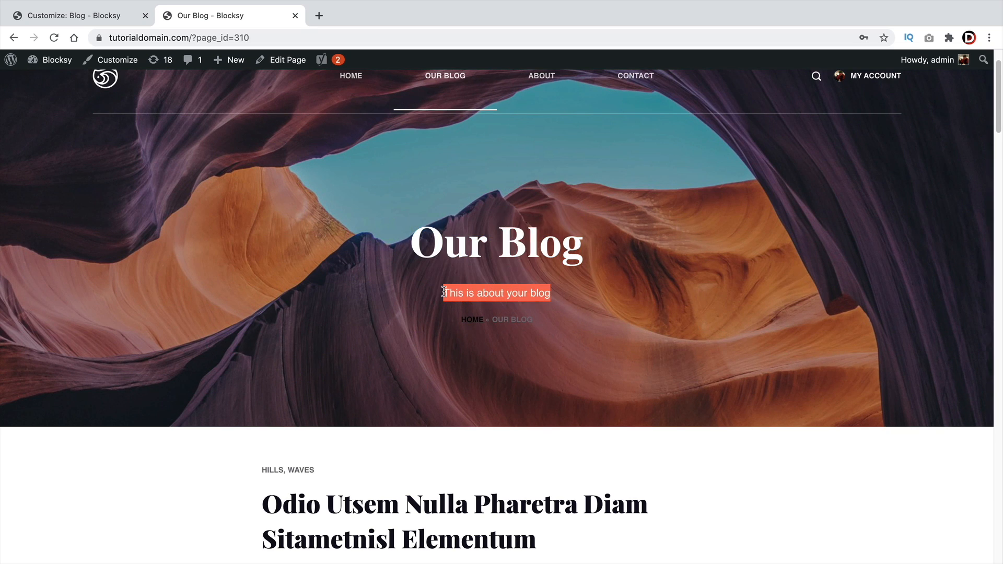
Return to the customizer and review the title and description text in the blog banner preview
click(71, 16)
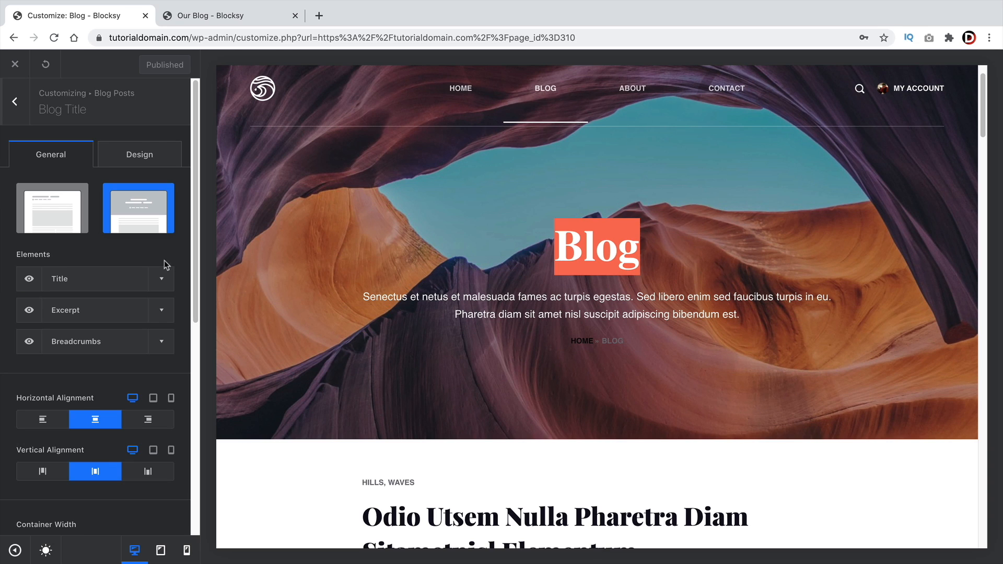
click(580, 269)
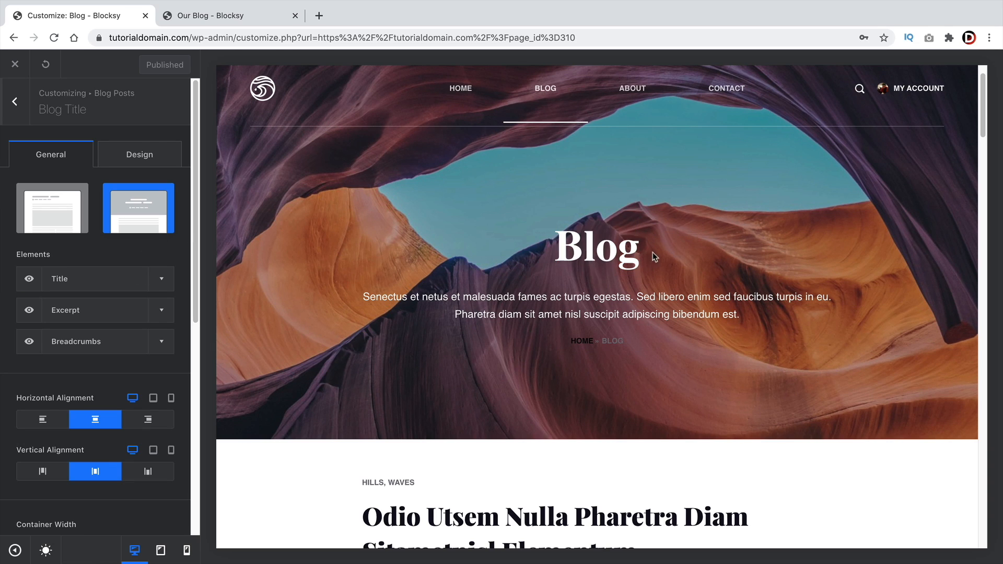
drag(653, 252, 528, 253)
drag(740, 315, 365, 289)
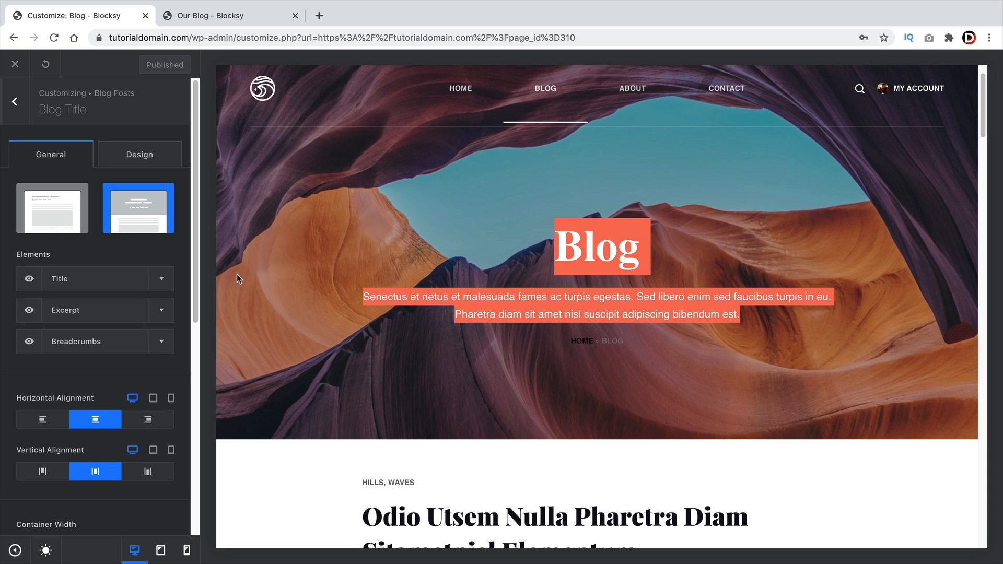
scroll(236, 275, down, 2)
scroll(236, 274, up, 3)
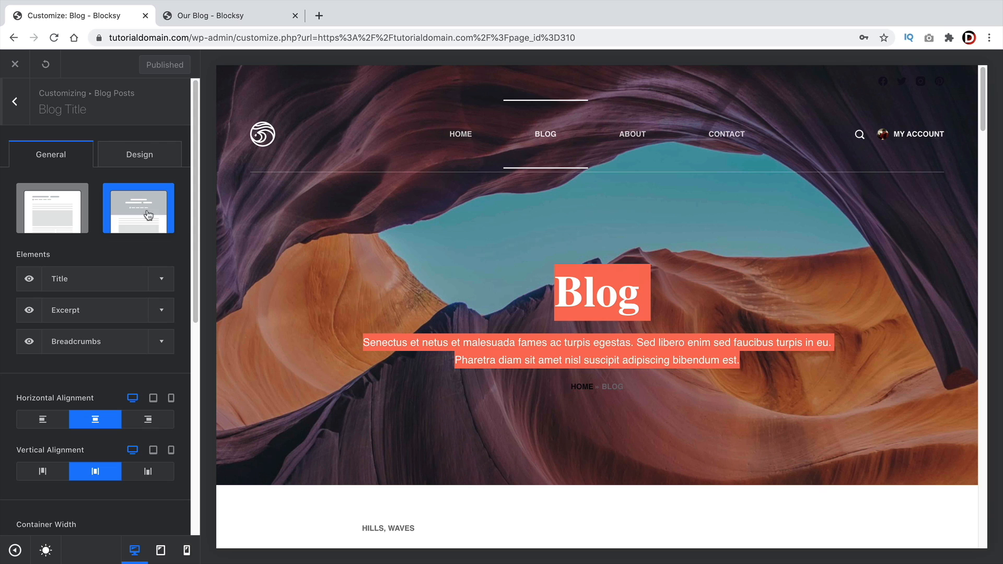
Look through the Blog Title design options and go back to the Blog Posts settings
click(139, 153)
scroll(102, 410, down, 3)
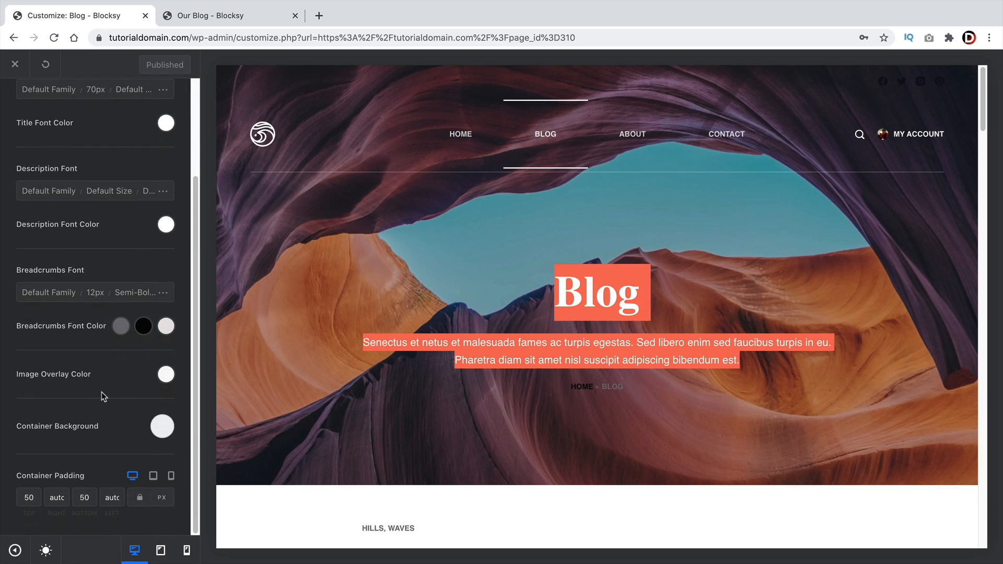
scroll(123, 371, up, 3)
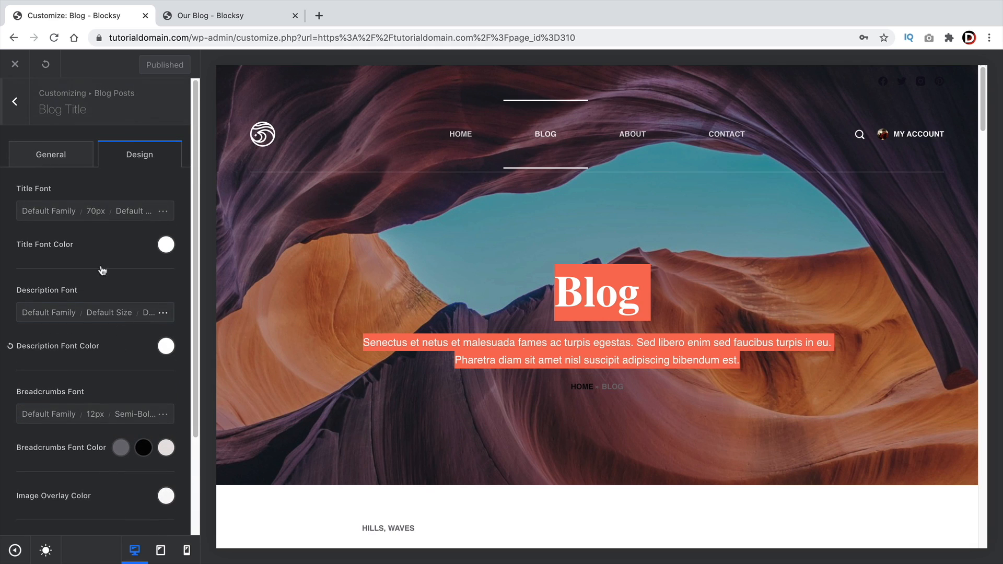
drag(89, 109, 46, 111)
click(4, 114)
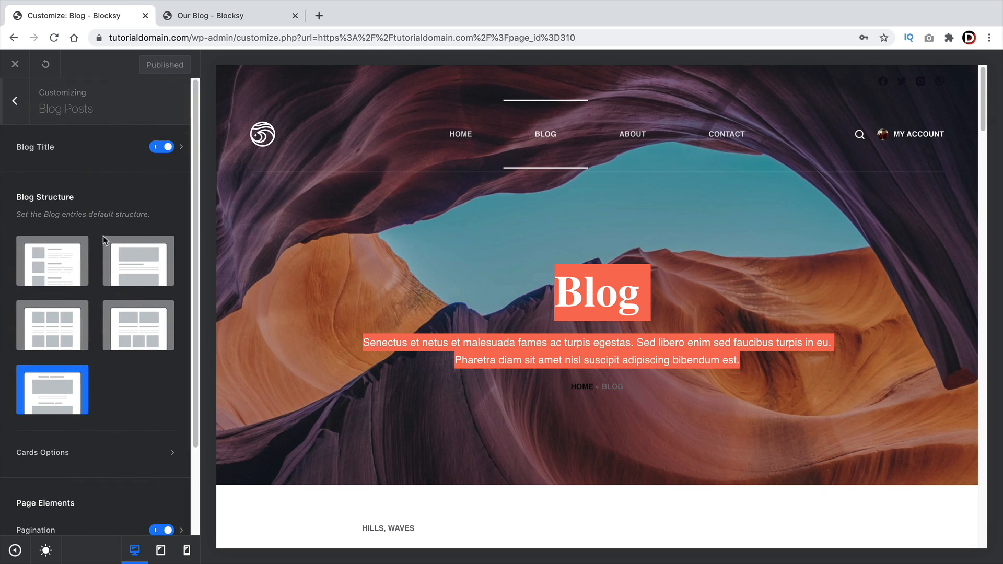
Open the post "Odio Utsem Nulla Pharetra Diam Sitametnisl Elementum" in the preview and reopen the Blog Posts settings
scroll(415, 372, down, 2)
scroll(414, 372, down, 5)
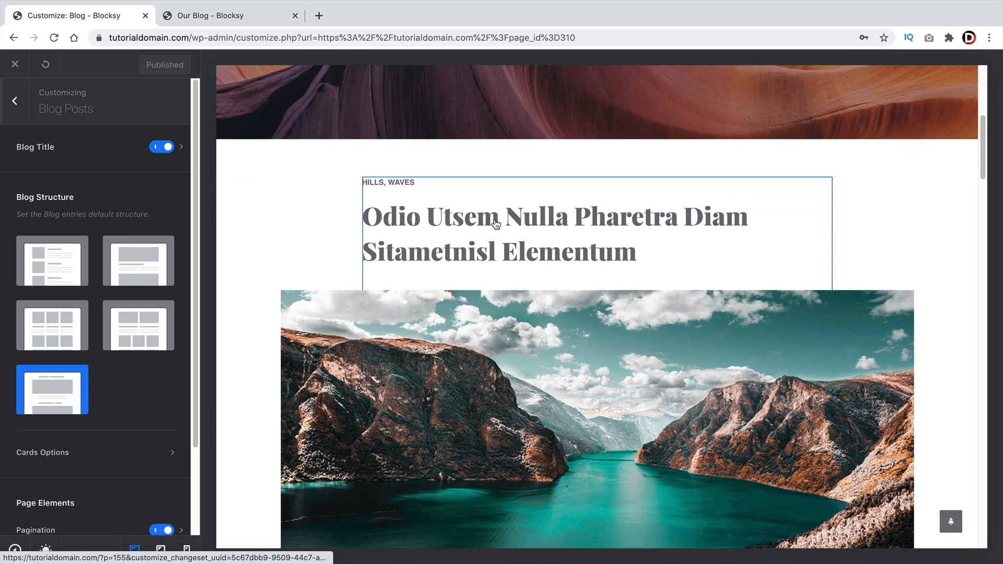
click(496, 223)
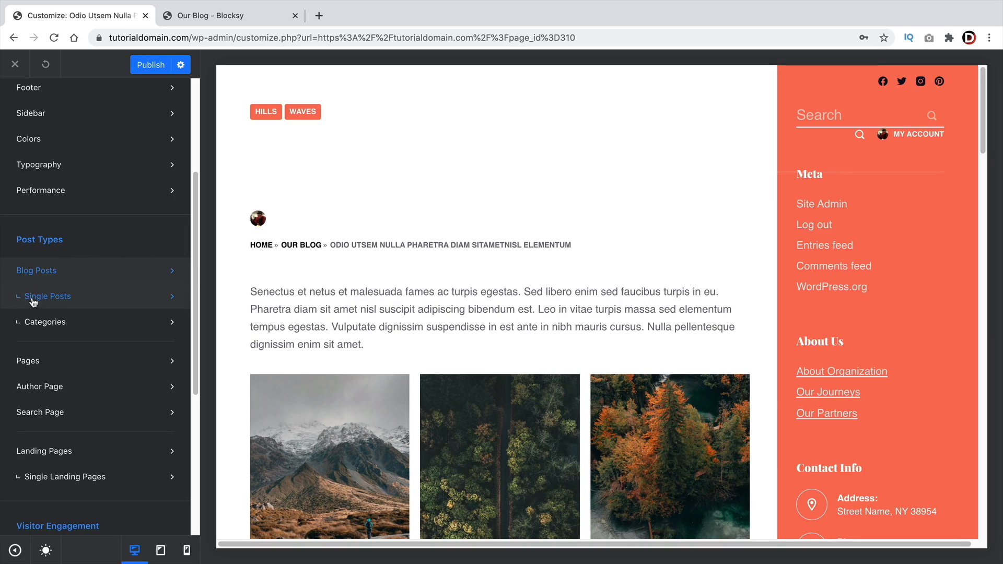
click(45, 270)
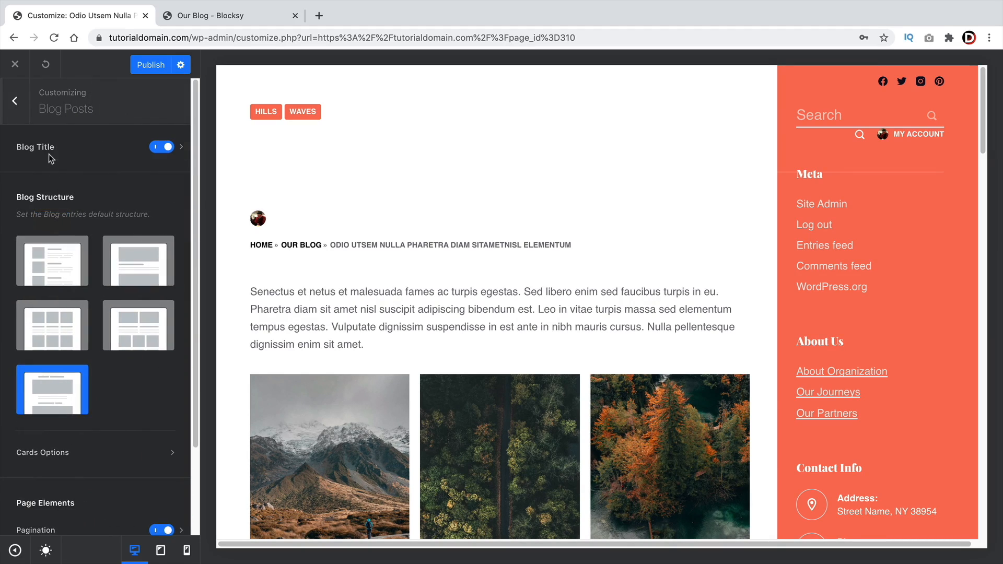
Open the Post Title settings for single posts and choose the Type 2 title layout
click(14, 101)
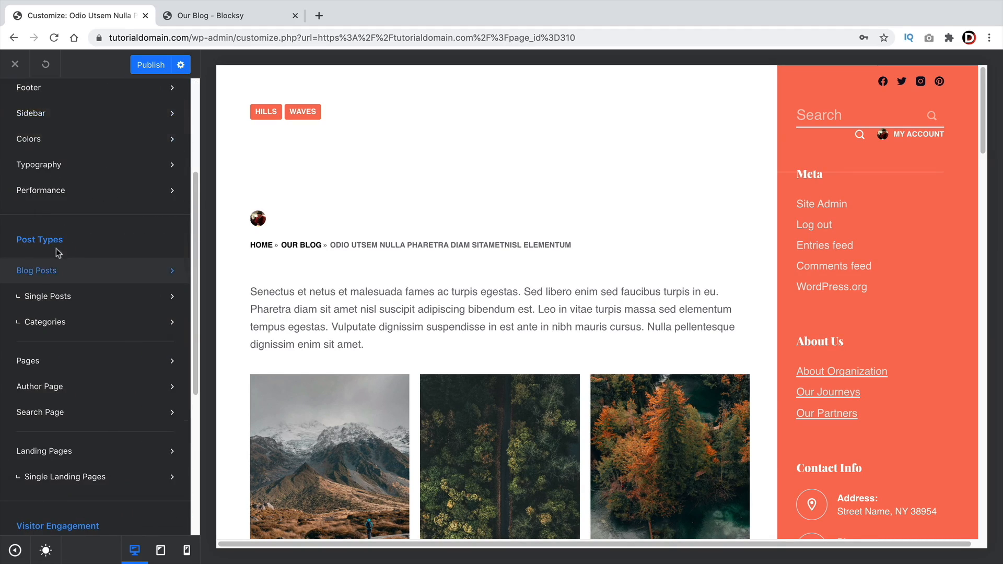
click(65, 297)
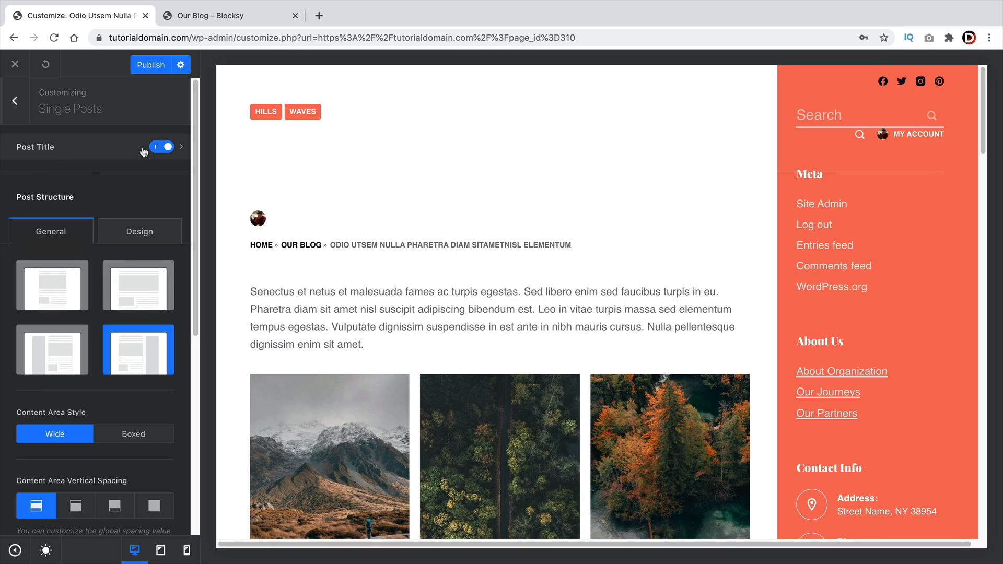
click(183, 149)
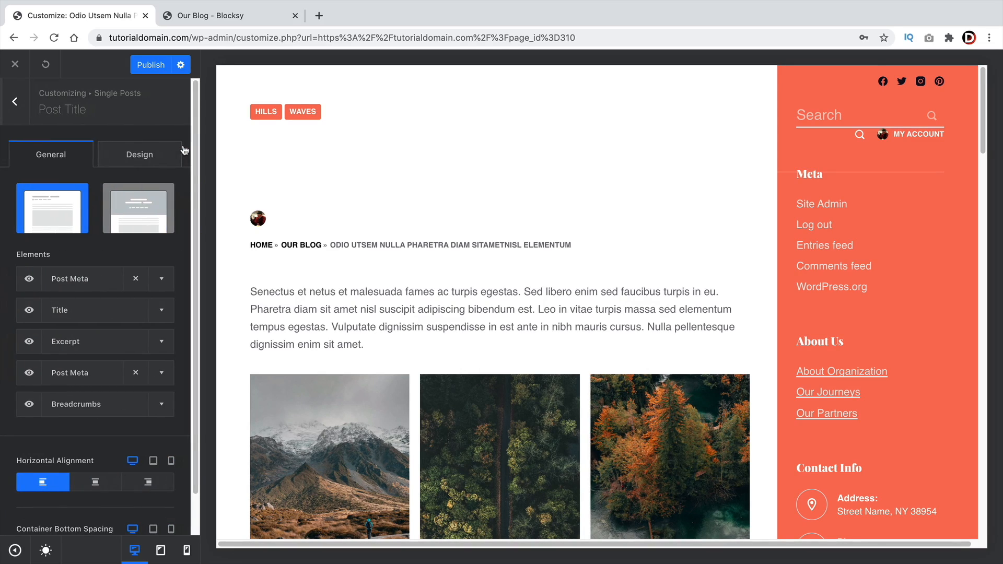
click(135, 216)
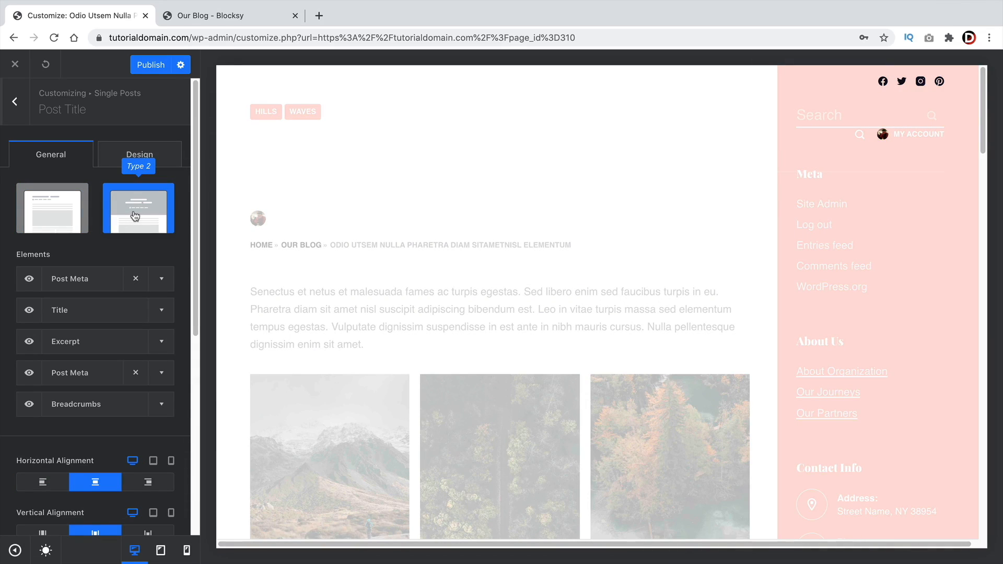
scroll(475, 261, down, 2)
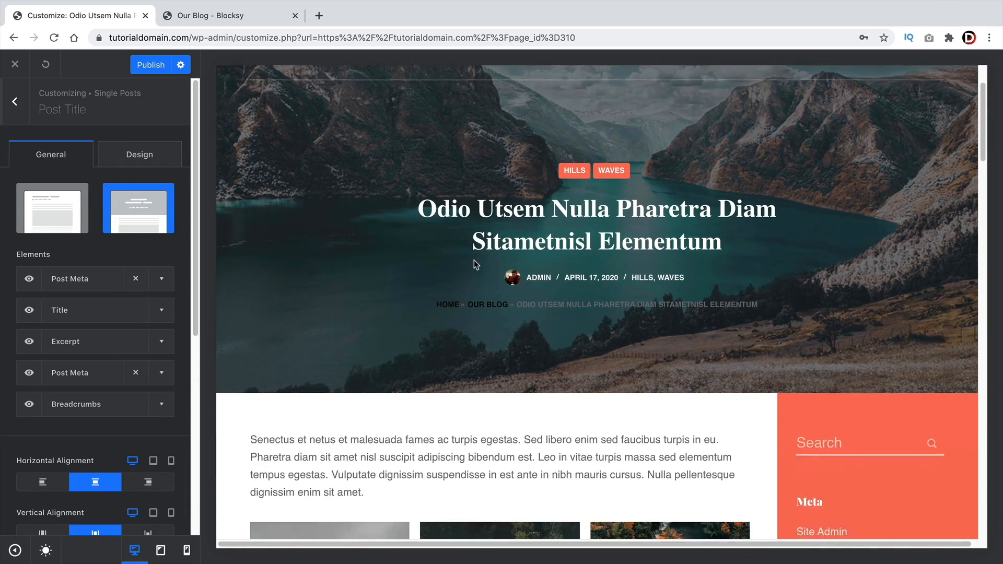
scroll(478, 284, up, 2)
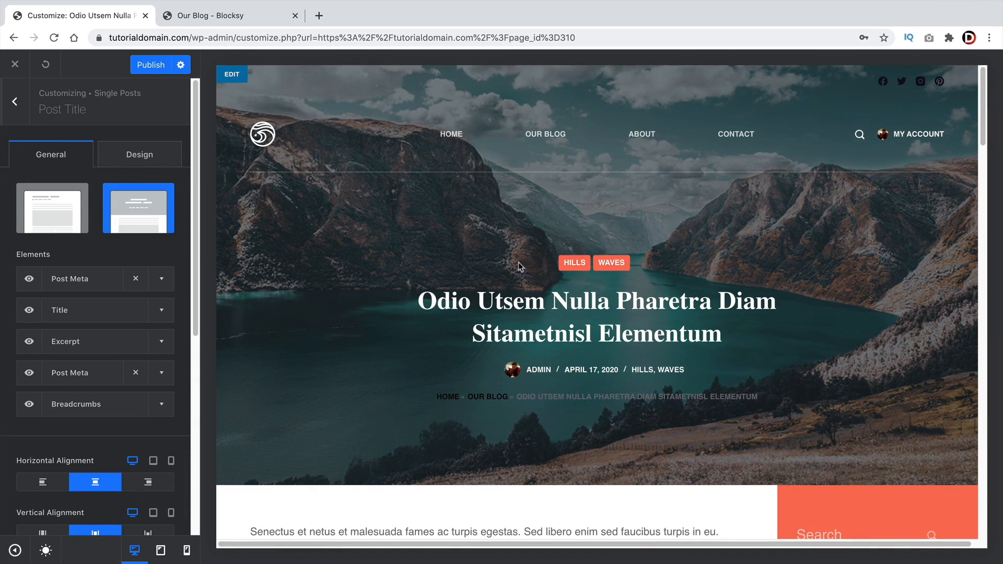
Switch the post title to the first layout and set its title font color to the near-black palette color #0e0c1b
click(73, 226)
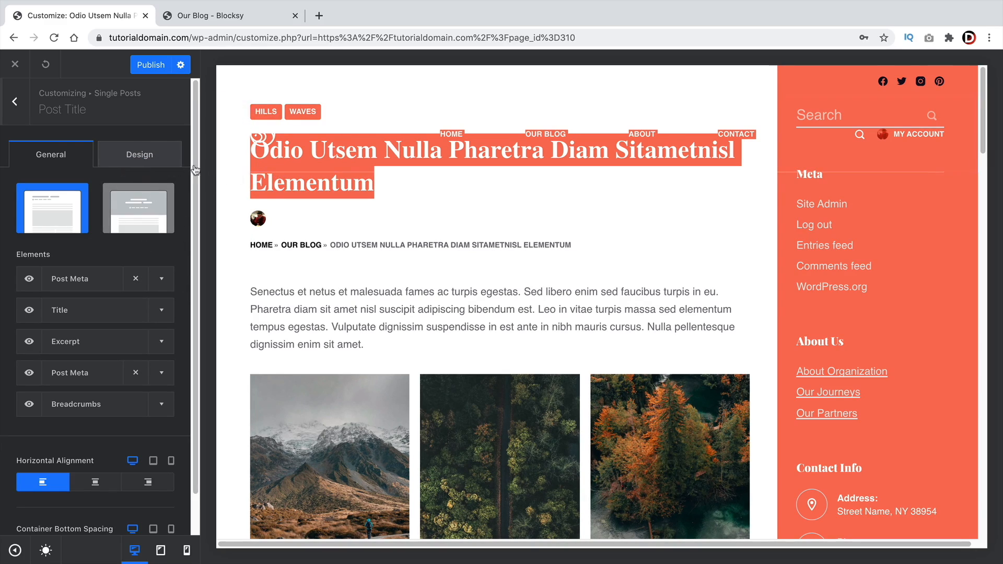
click(151, 161)
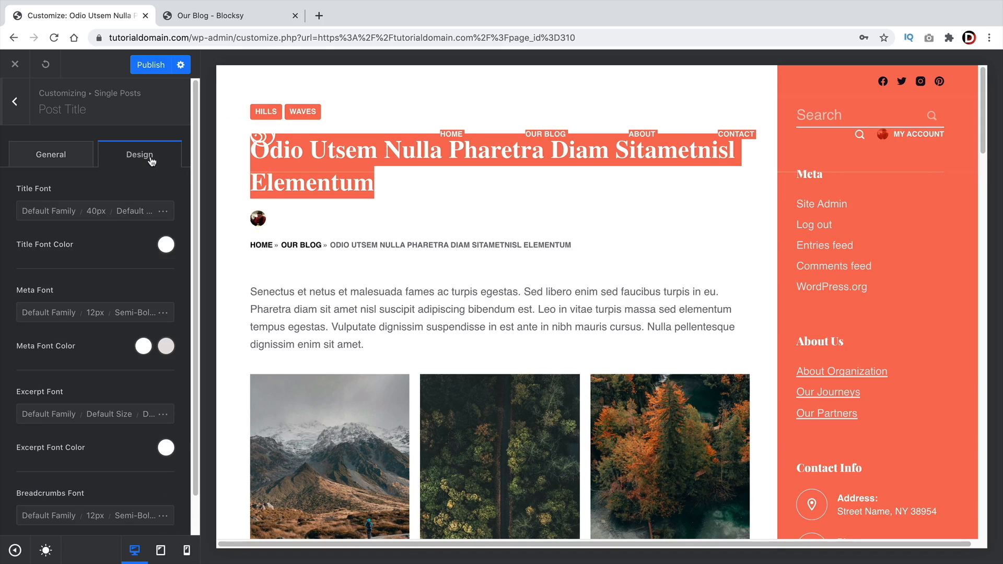
click(165, 244)
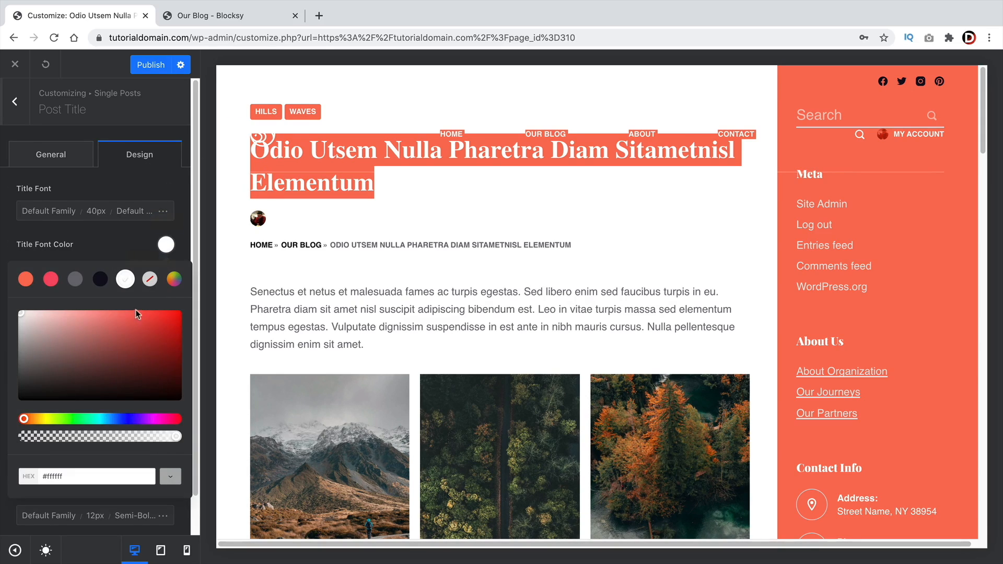
click(101, 279)
click(124, 243)
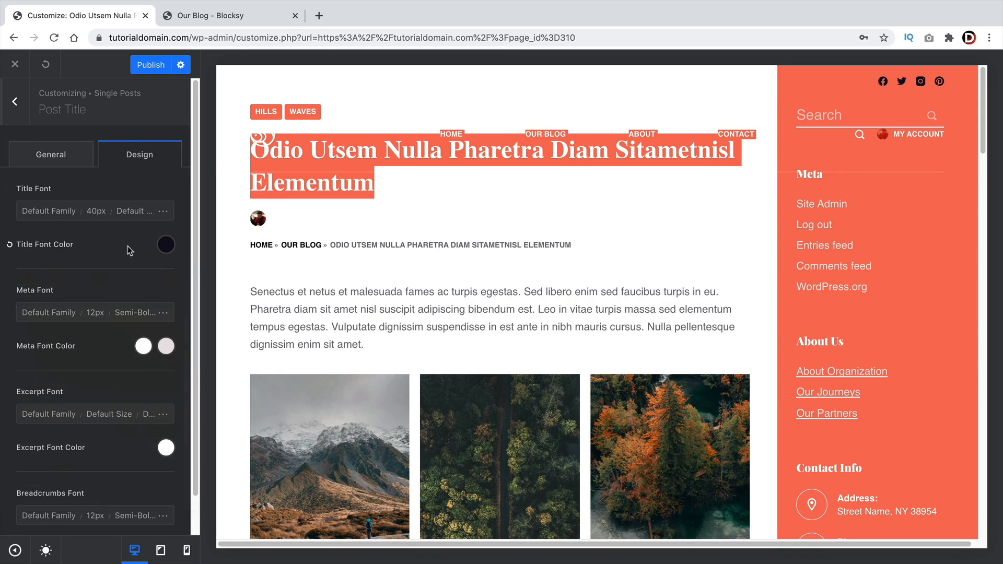
Set the initial meta font color of the post title to #150202
click(143, 346)
click(167, 227)
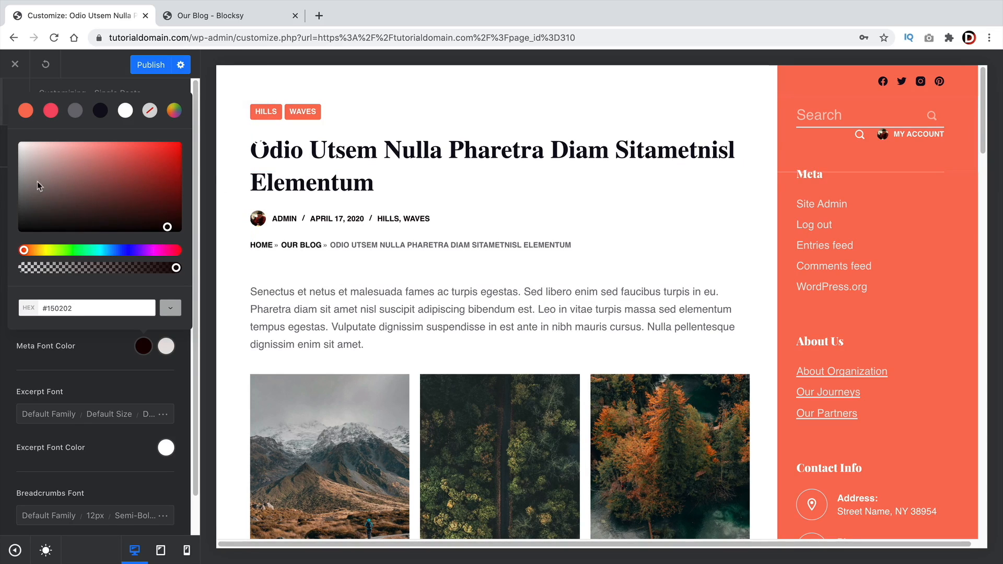
click(5, 177)
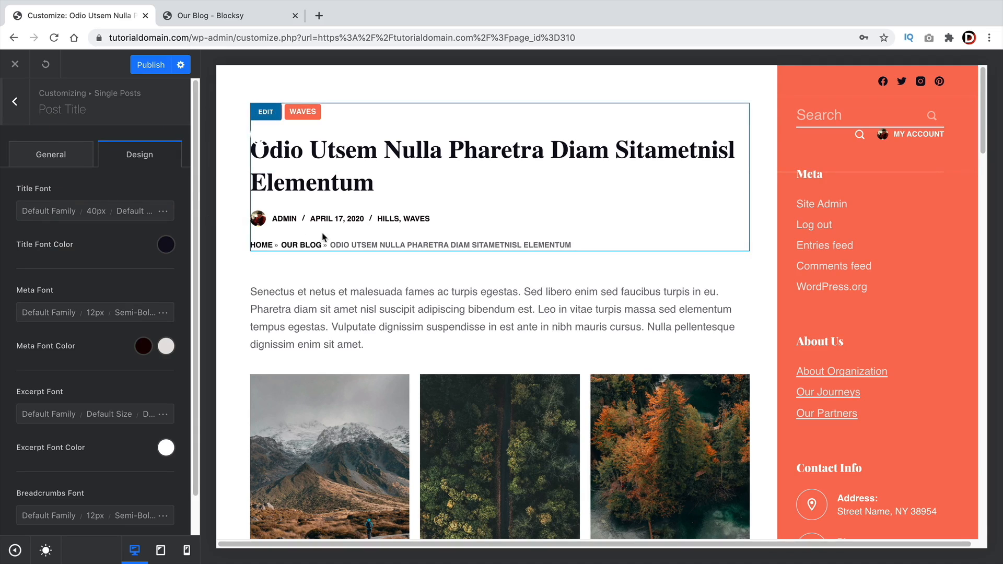
Set the title font color to the white palette color and apply the Type 2 title layout again
click(165, 245)
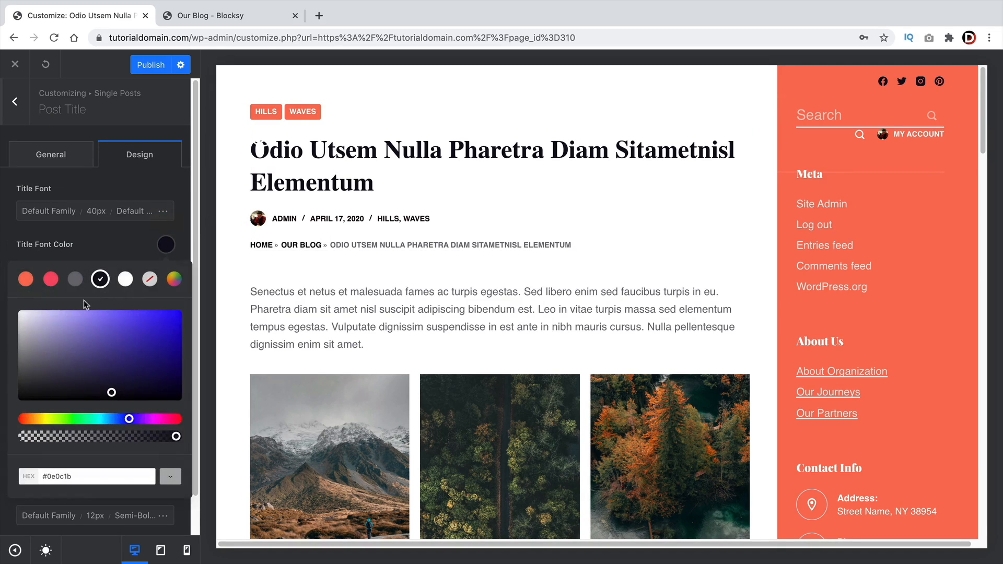
click(125, 289)
click(63, 168)
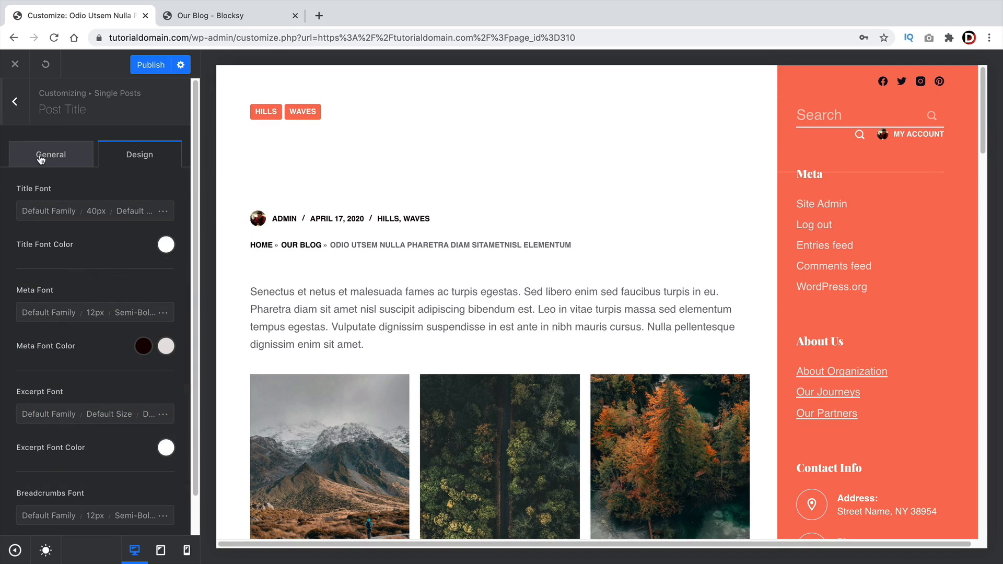
click(51, 155)
click(144, 207)
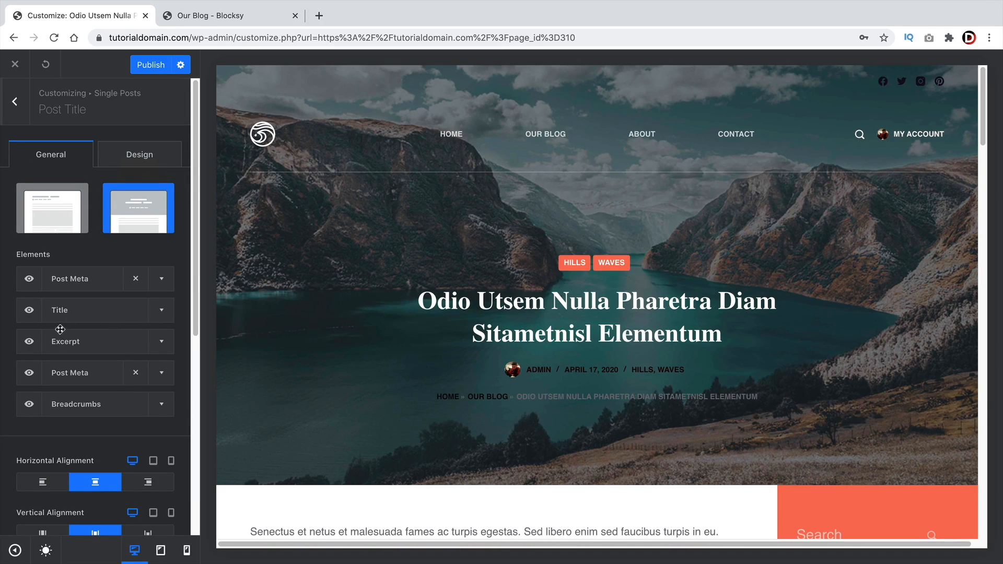
Hide and show again each of the two Post Meta elements of the post title
scroll(60, 329, down, 2)
click(30, 218)
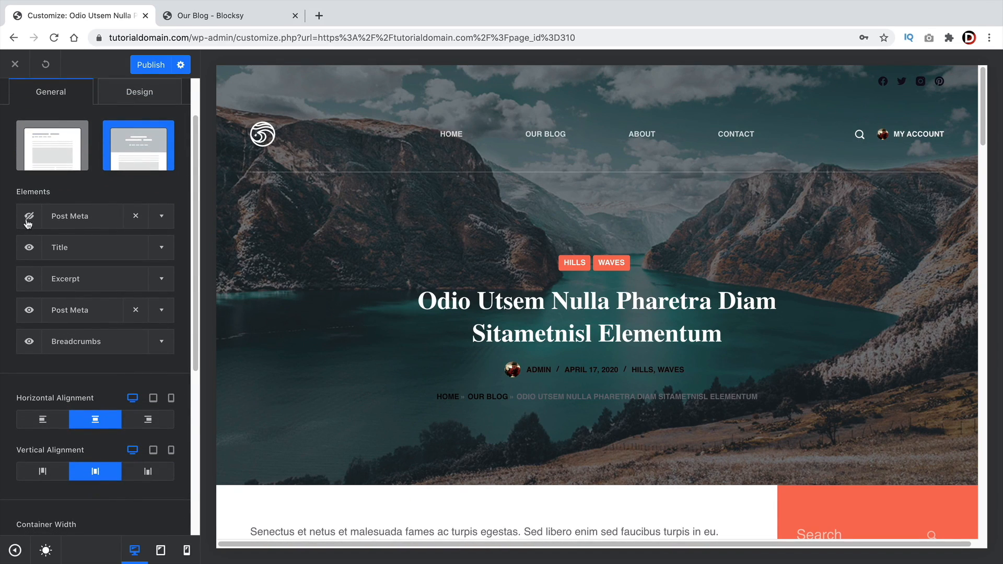
click(29, 222)
click(30, 313)
click(29, 314)
scroll(403, 340, down, 1)
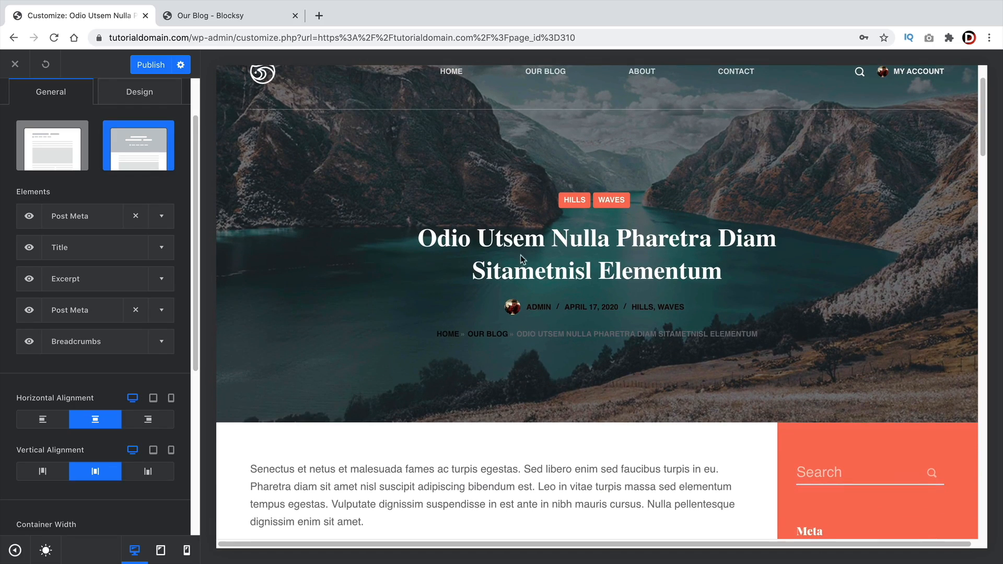
drag(703, 274, 436, 240)
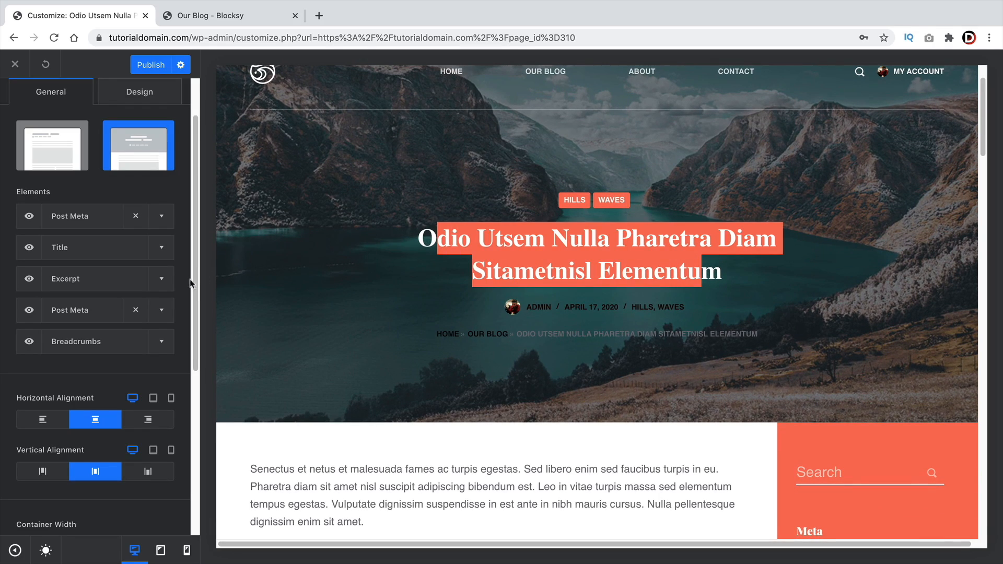
Try left horizontal alignment and the Default container width for the post title, restoring centered alignment and Narrow width
scroll(149, 325, down, 5)
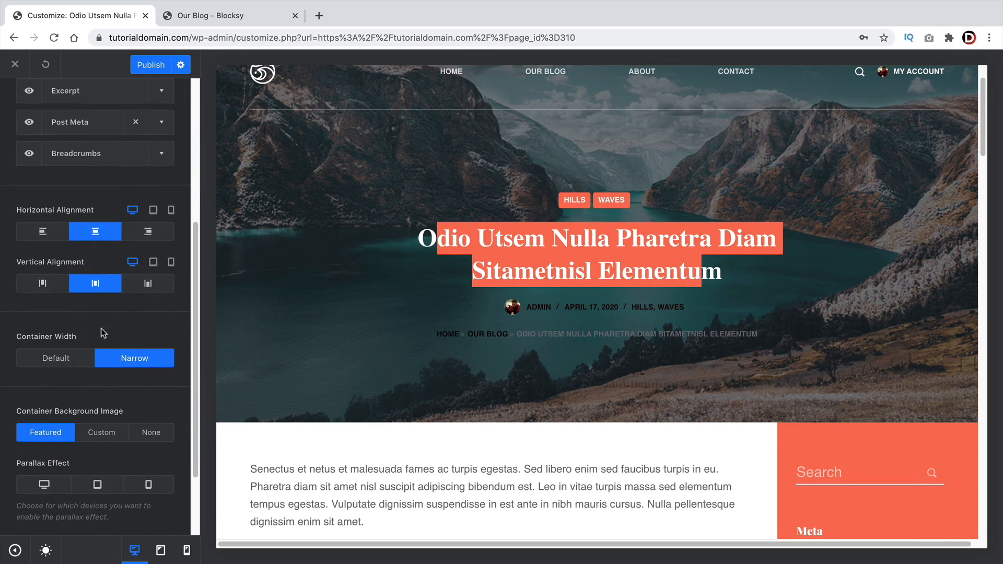
click(43, 231)
click(96, 231)
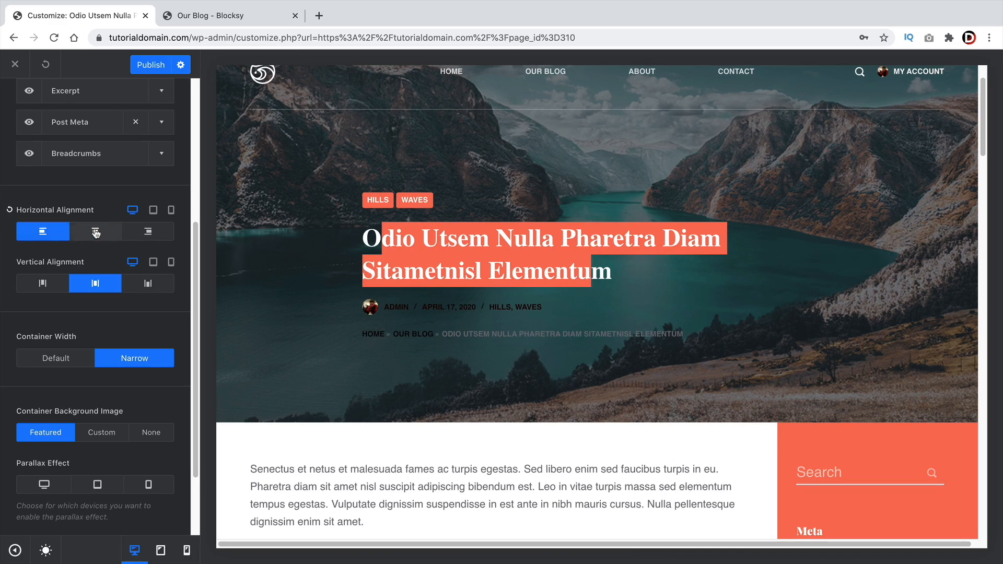
click(70, 360)
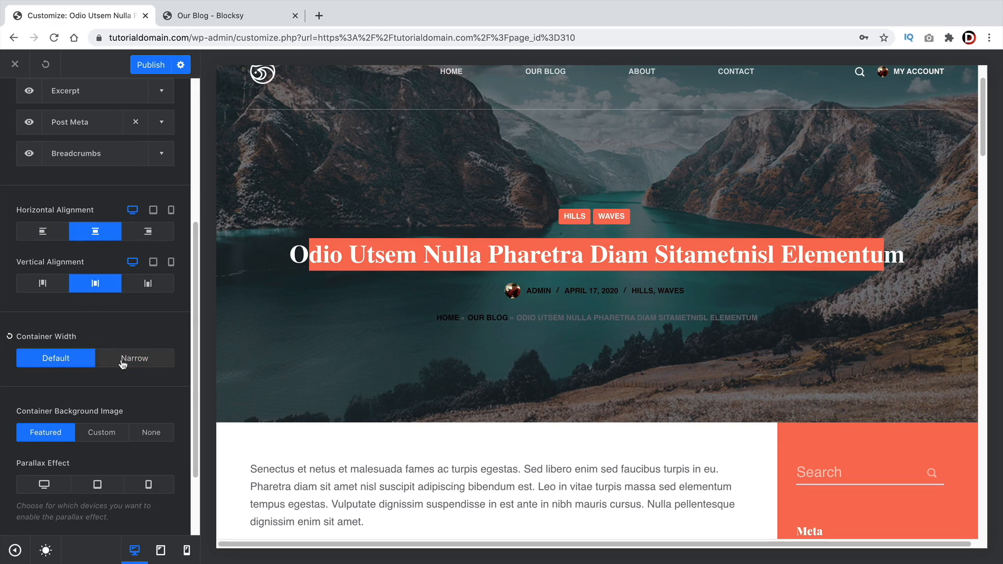
click(124, 364)
Try the Custom container background image for the post title and switch it back to Featured
scroll(118, 323, down, 3)
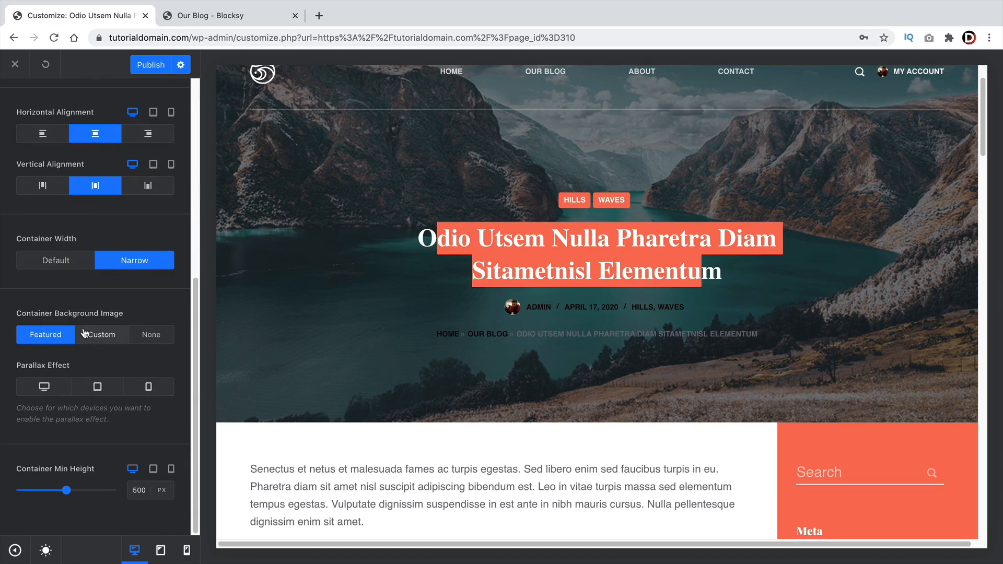
click(107, 340)
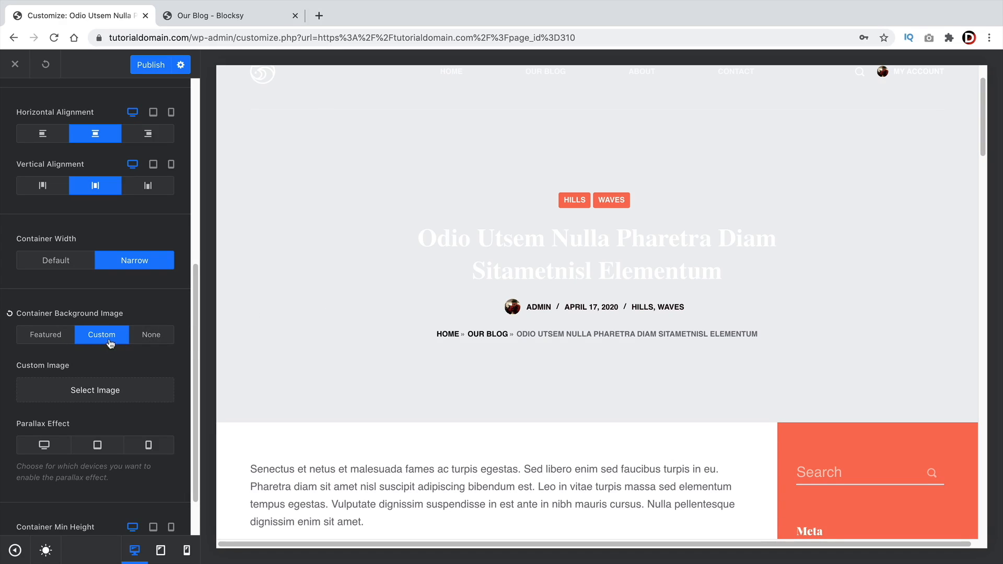
click(45, 335)
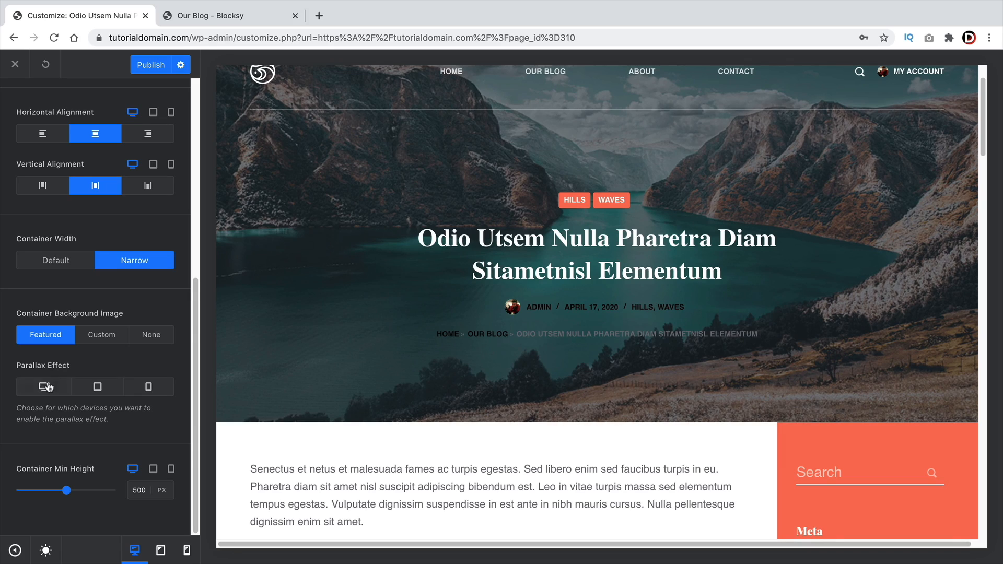
scroll(480, 188, up, 2)
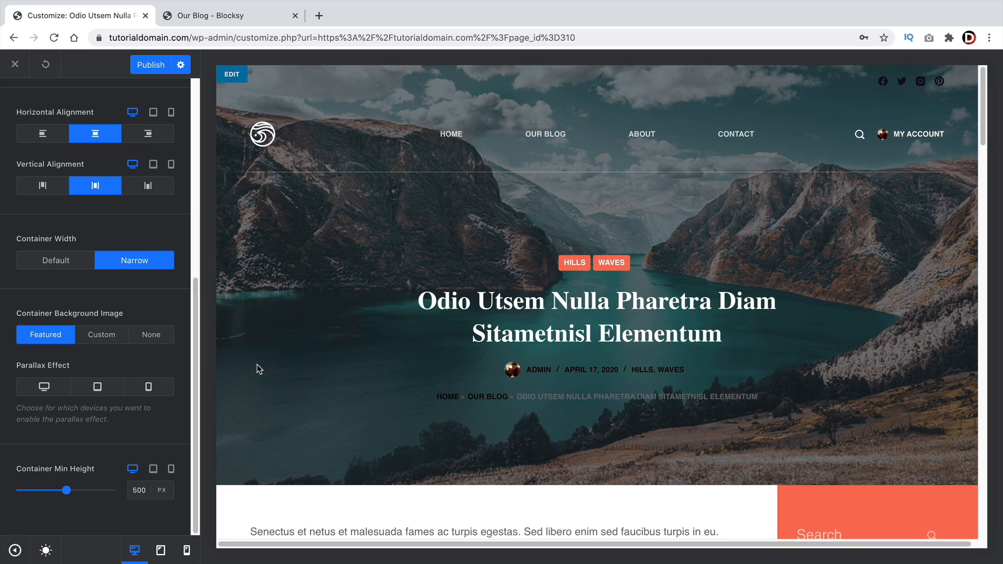
Open the post "Odio Utsem Nulla Pharetra Diam Sitametnisl Elementum" from the live blog in the post editor and show its featured image
click(230, 15)
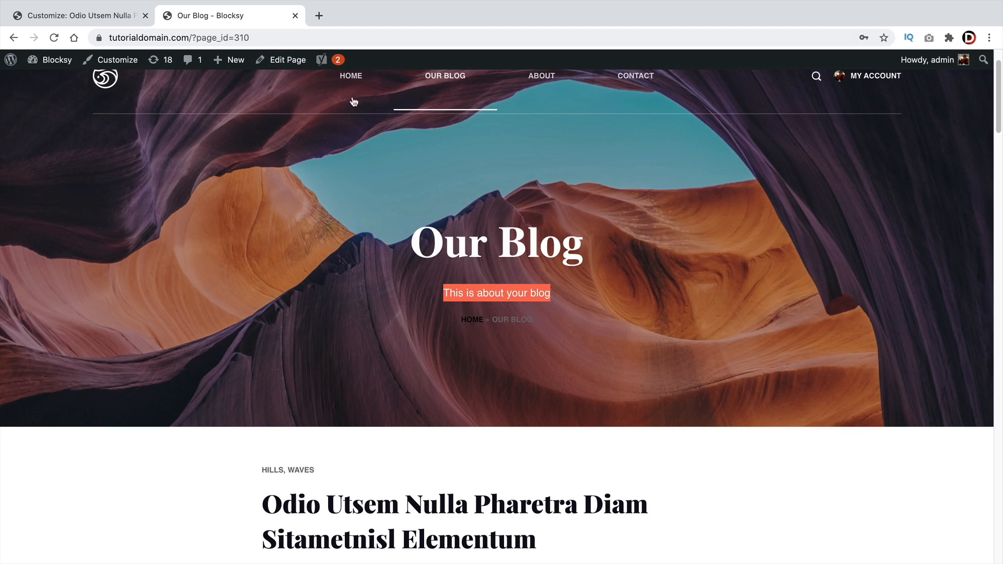
scroll(453, 104, down, 9)
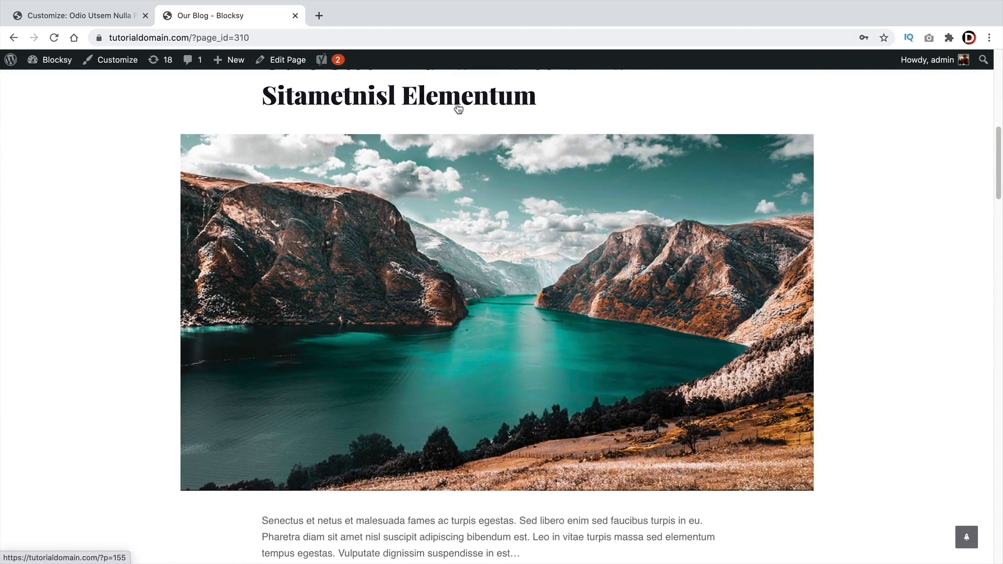
click(459, 107)
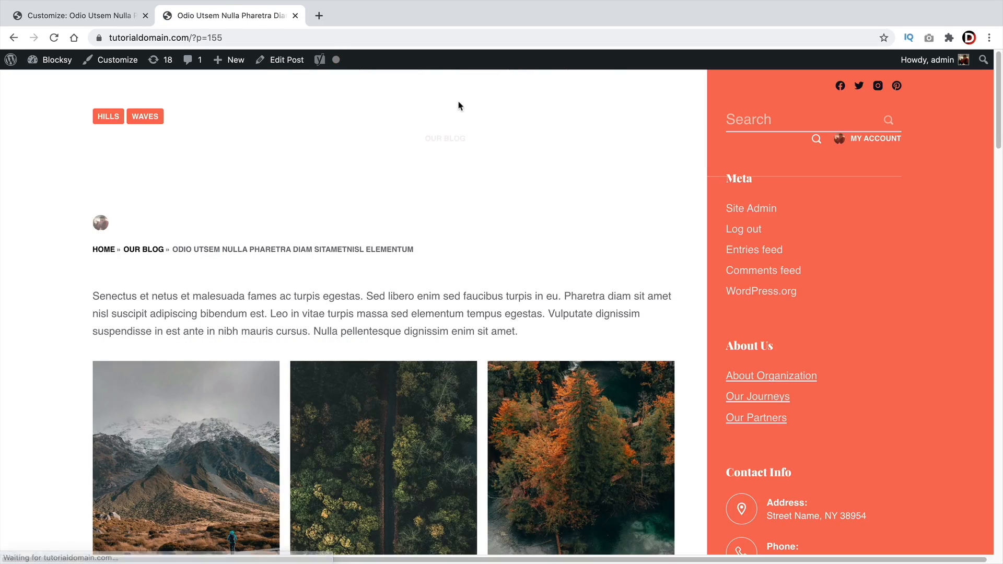
click(297, 69)
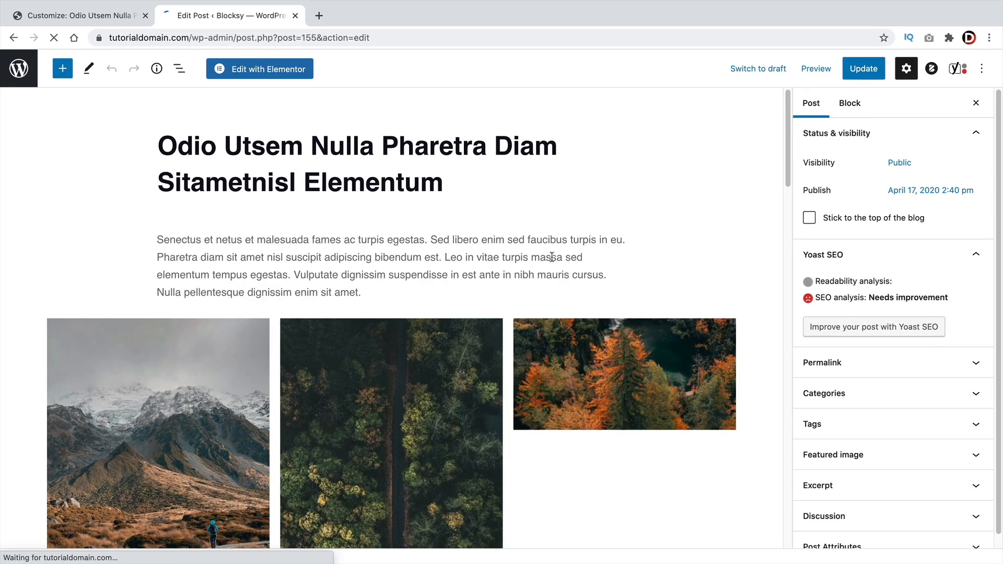
scroll(817, 351, down, 2)
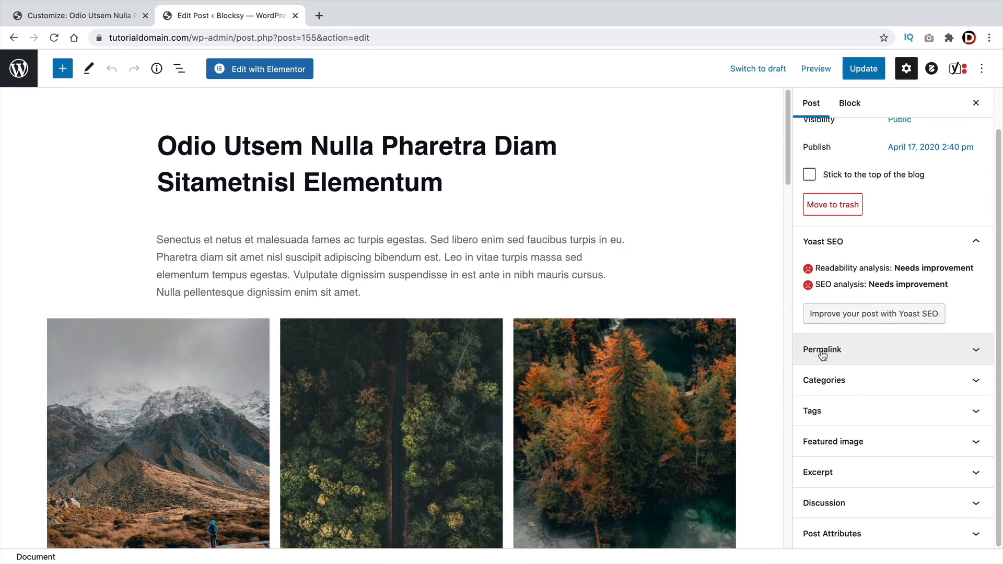
click(867, 441)
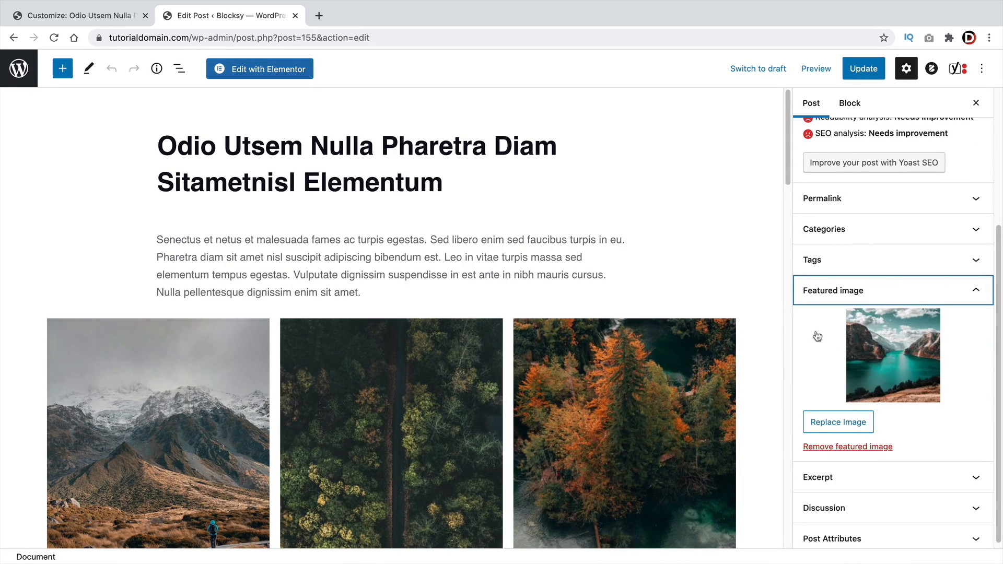
Return to the customizer and check the options of the post title's Excerpt element
click(110, 22)
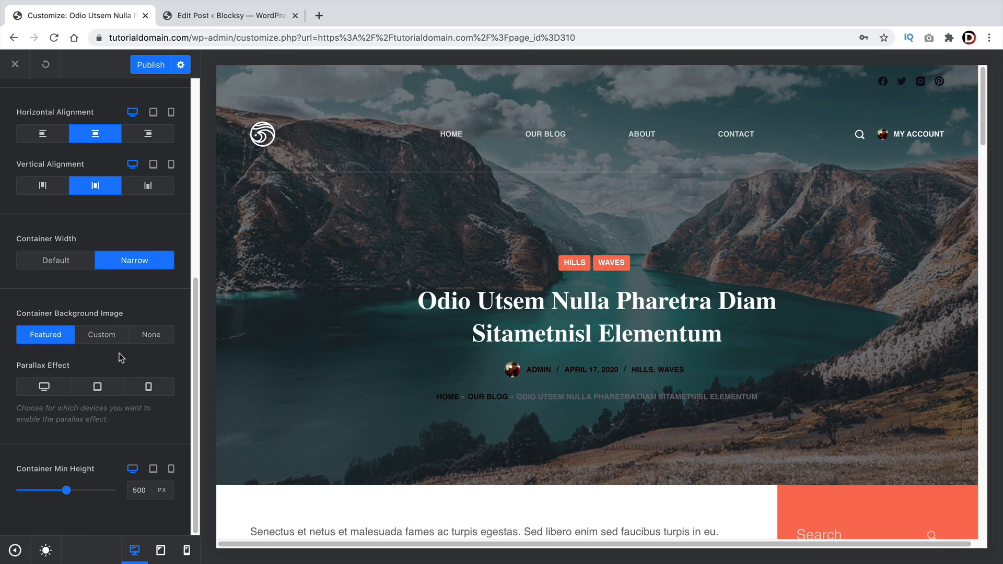
scroll(121, 398, up, 7)
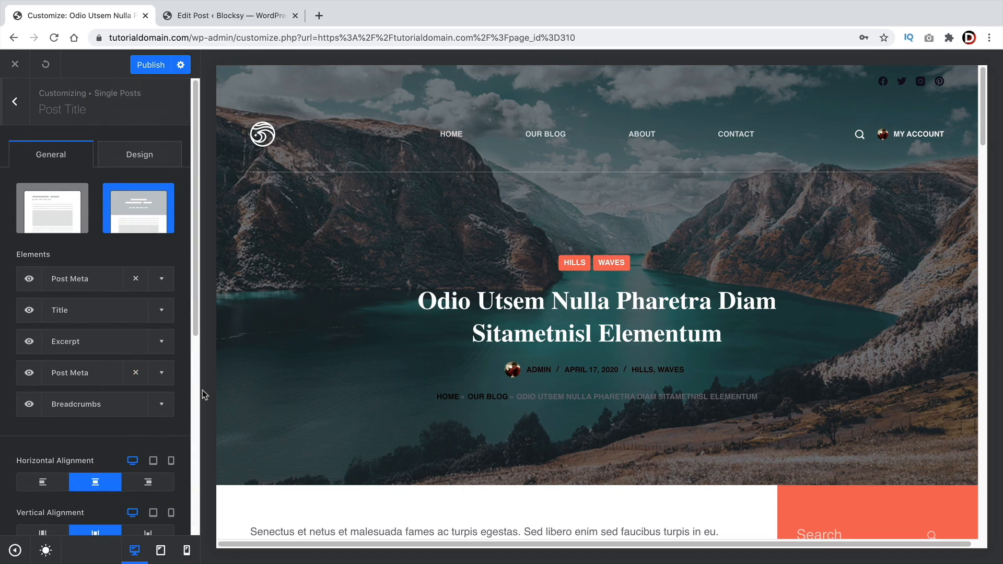
click(166, 345)
click(168, 347)
Publish the customizer changes and switch back to the post editor
click(152, 65)
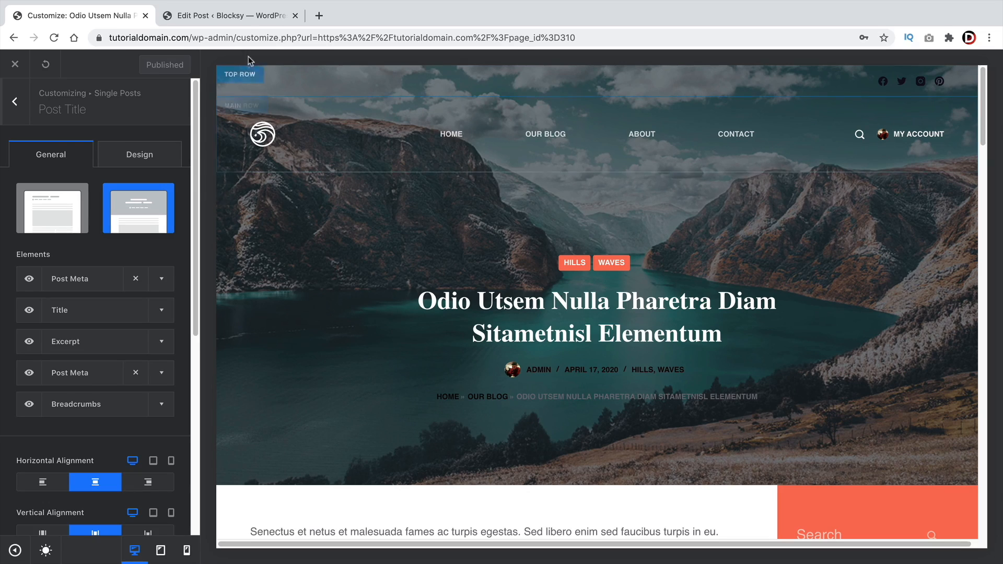
click(229, 15)
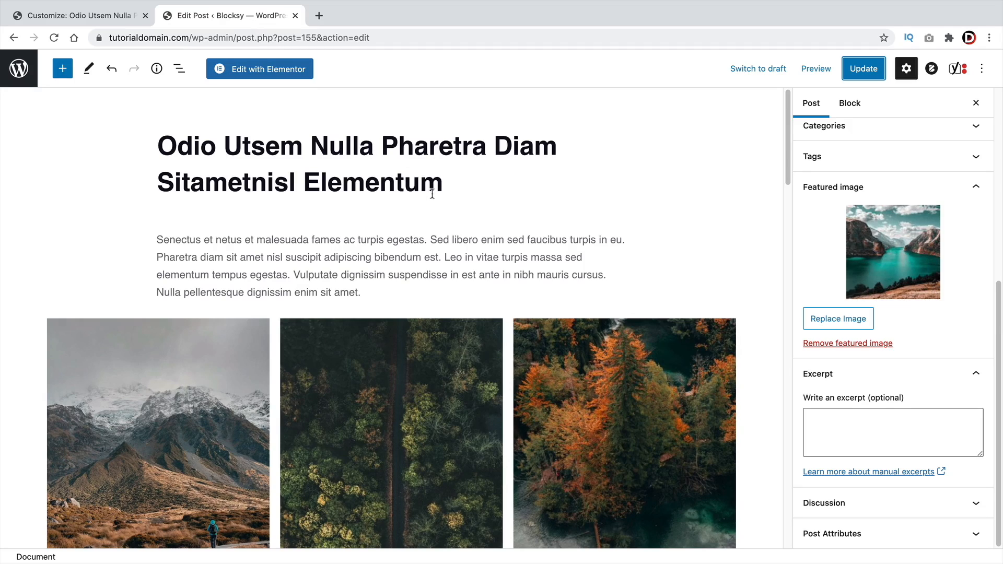
Write "this is excerpt" as the post's excerpt, correcting the misspelled word with the spelling suggestion "excerpt"
click(865, 420)
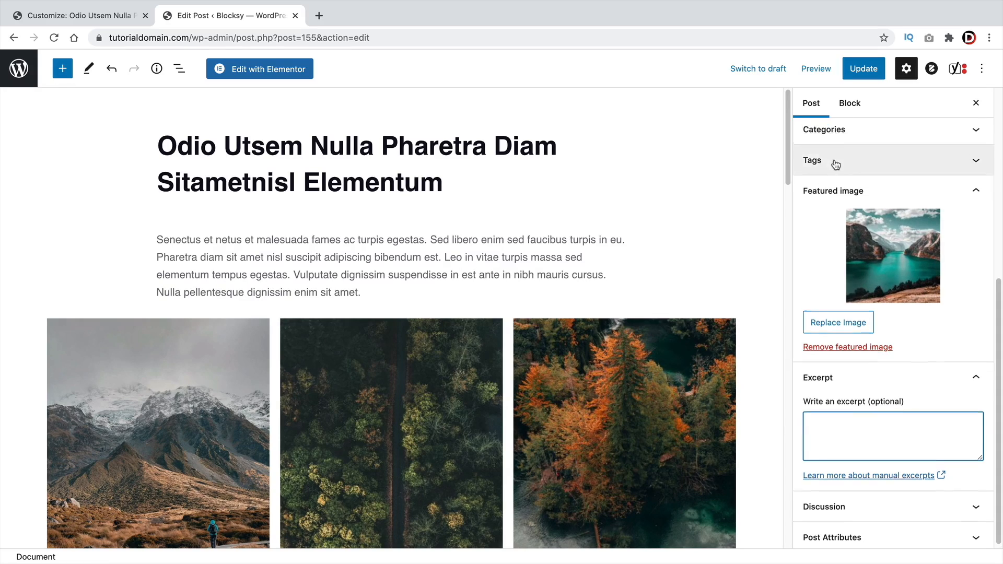
scroll(833, 163, up, 5)
click(812, 105)
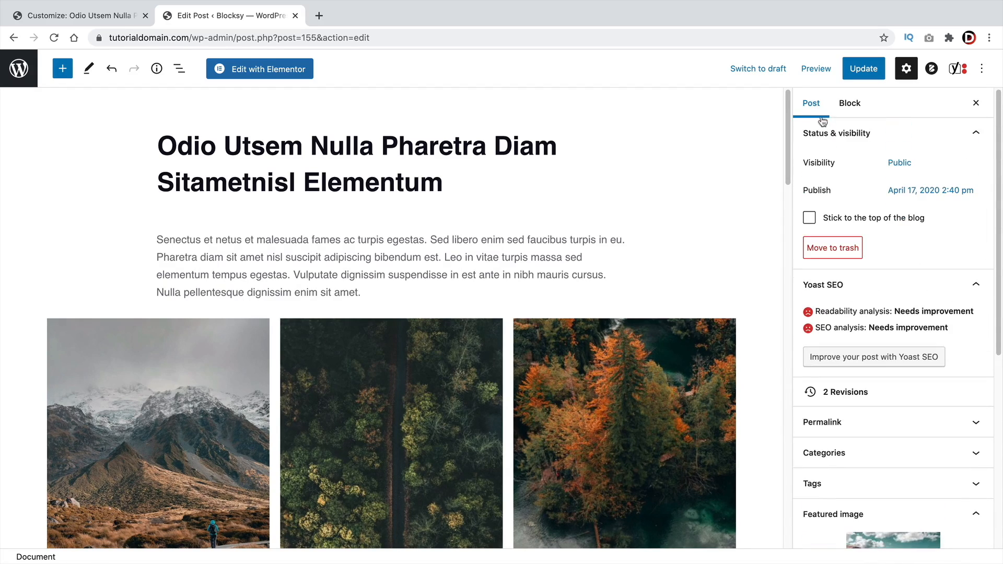
click(906, 68)
click(906, 69)
scroll(824, 229, down, 10)
click(847, 444)
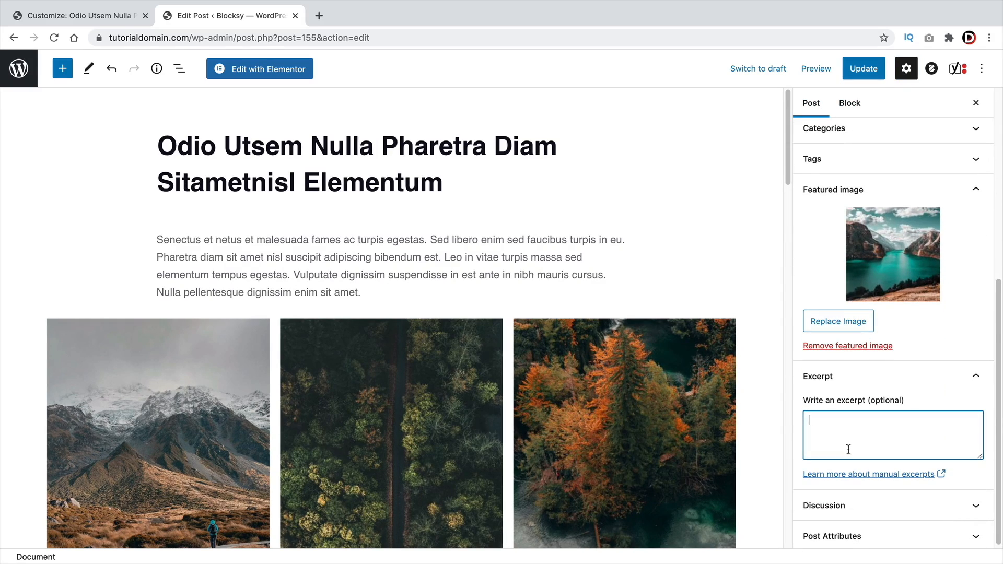
text(this is excerpt)
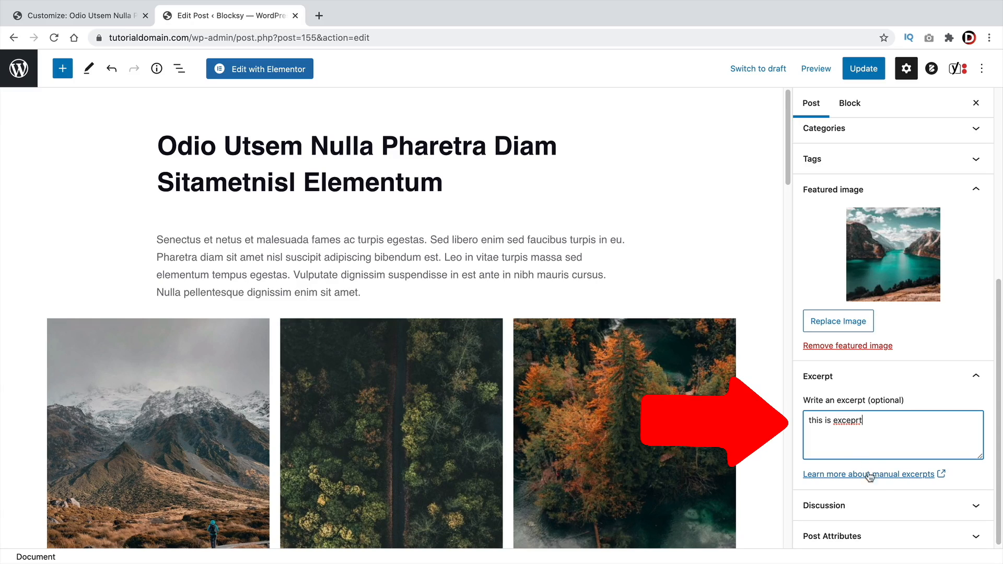
right_click(853, 423)
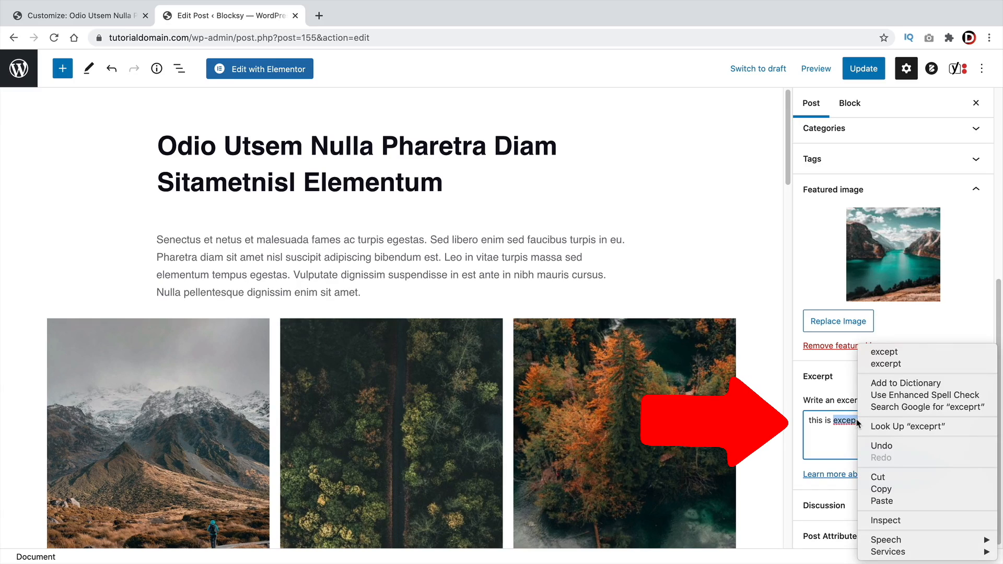
click(889, 364)
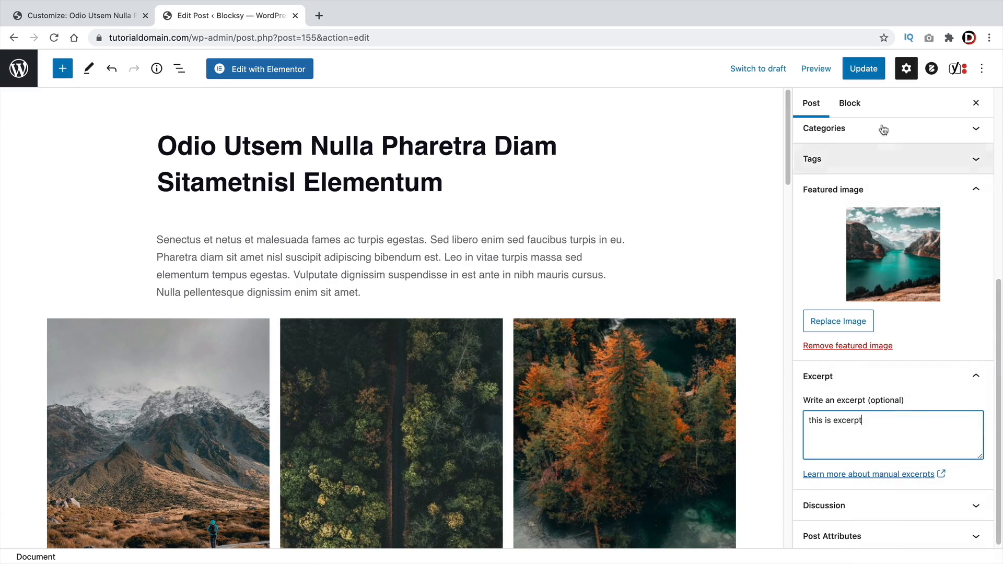
Update the post and check the excerpt beneath the title on the live post page
click(864, 68)
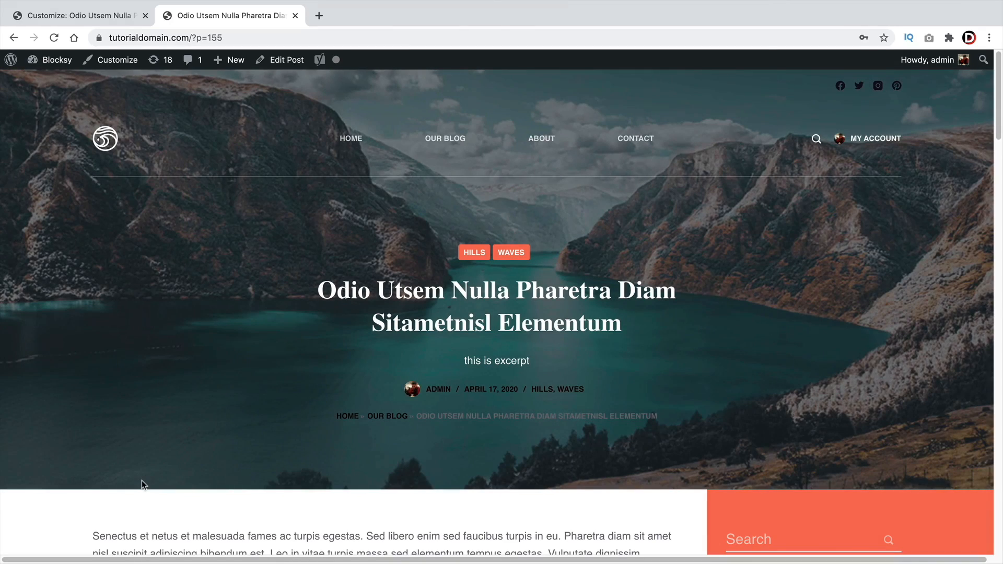
drag(541, 361, 467, 357)
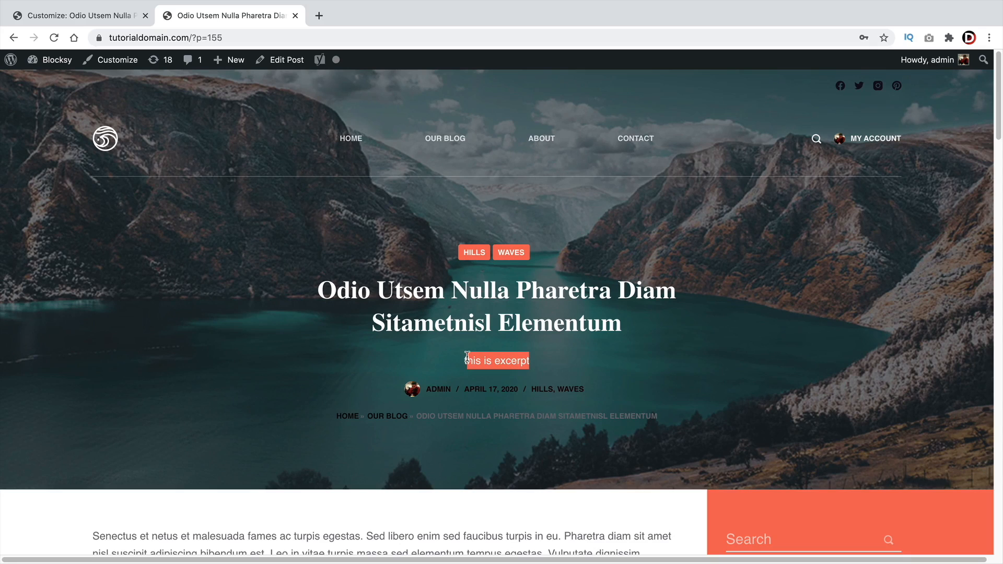
Return to the customizer and examine the post title's Breadcrumbs element, its preview, and the alignment and container settings
click(125, 16)
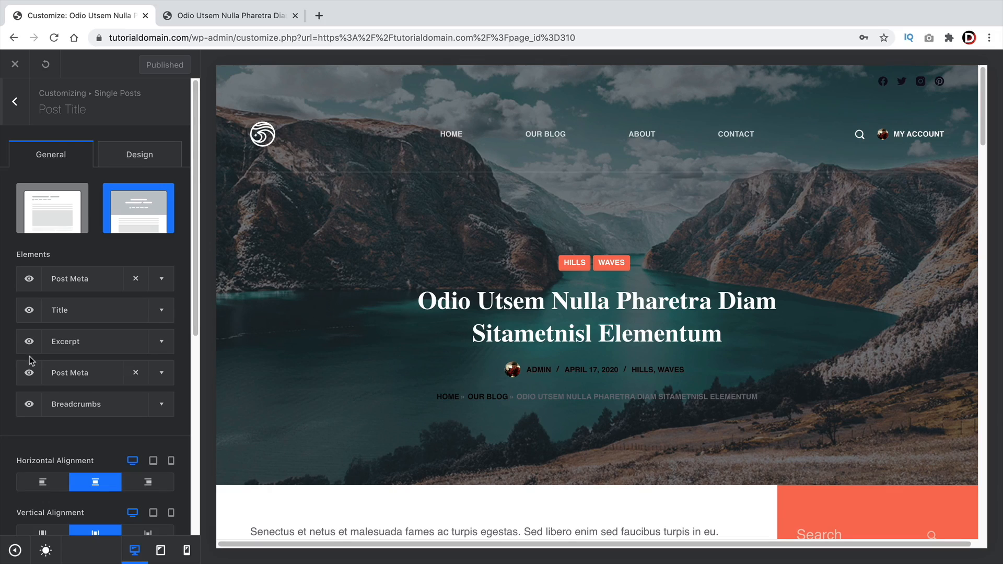
scroll(29, 357, down, 2)
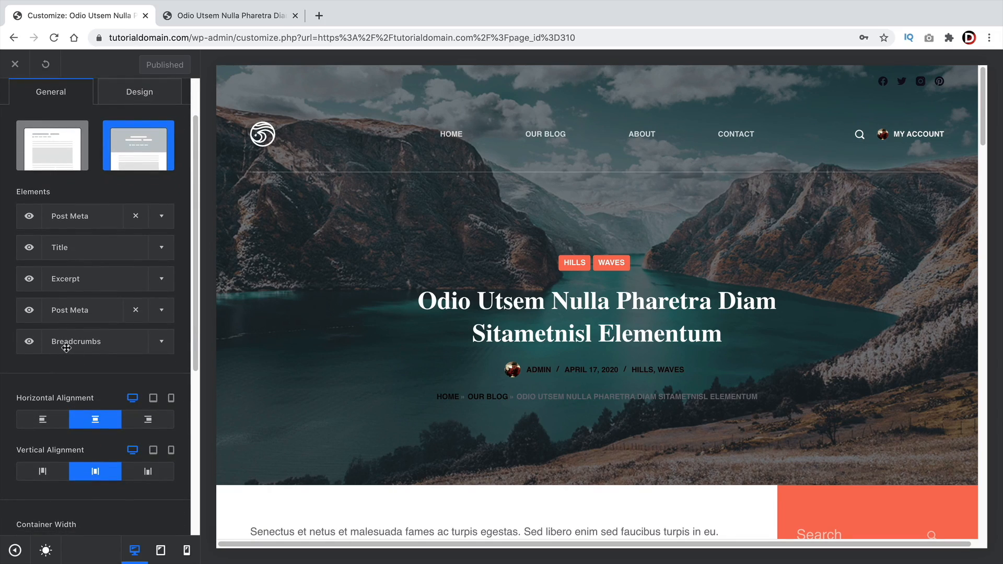
click(161, 343)
click(162, 348)
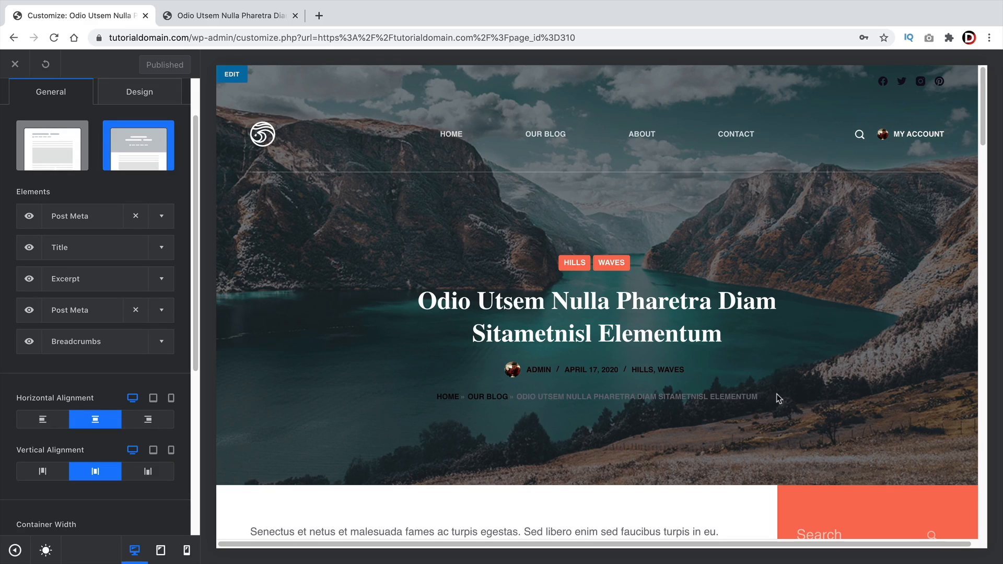
drag(778, 398, 444, 399)
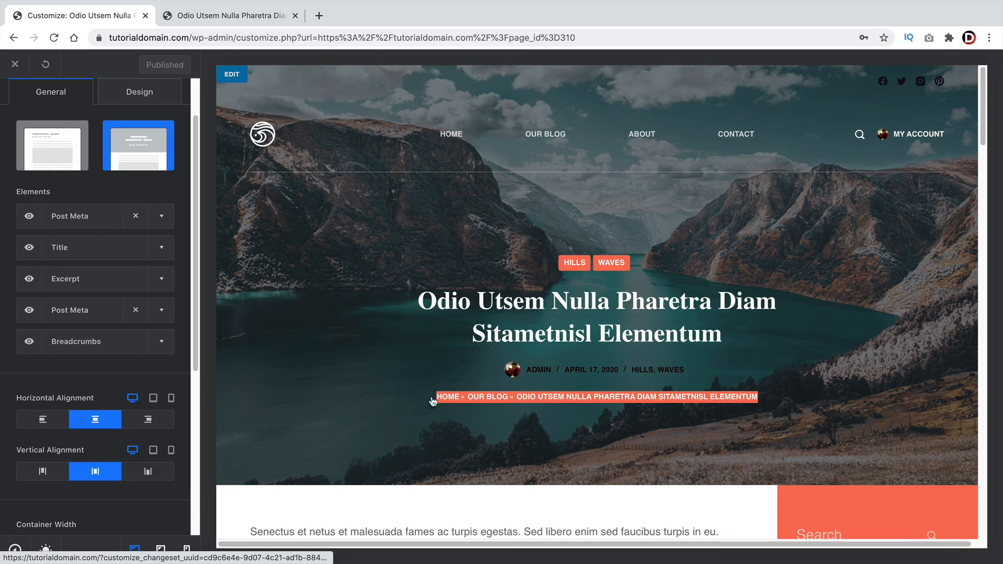
scroll(174, 366, down, 3)
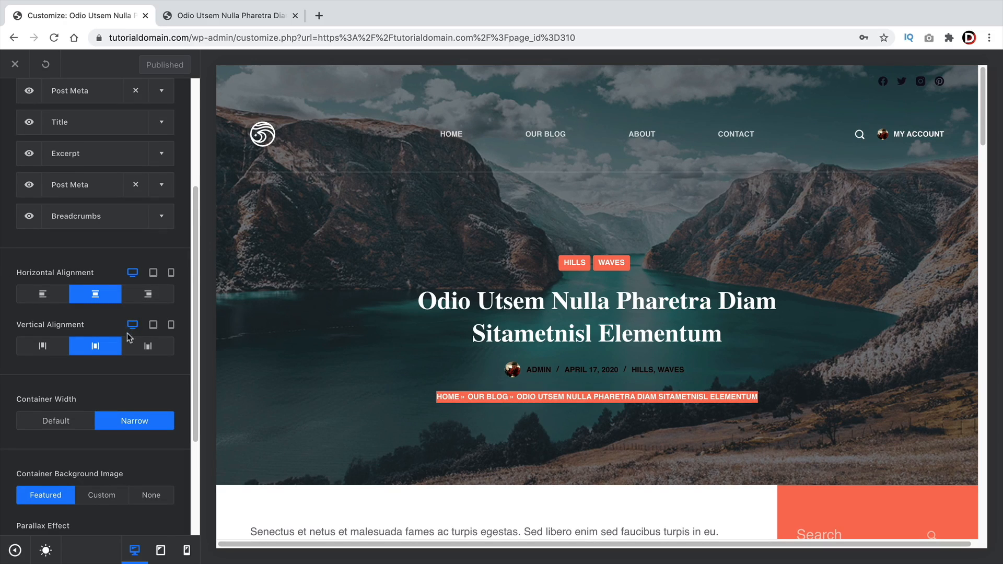
scroll(128, 340, down, 3)
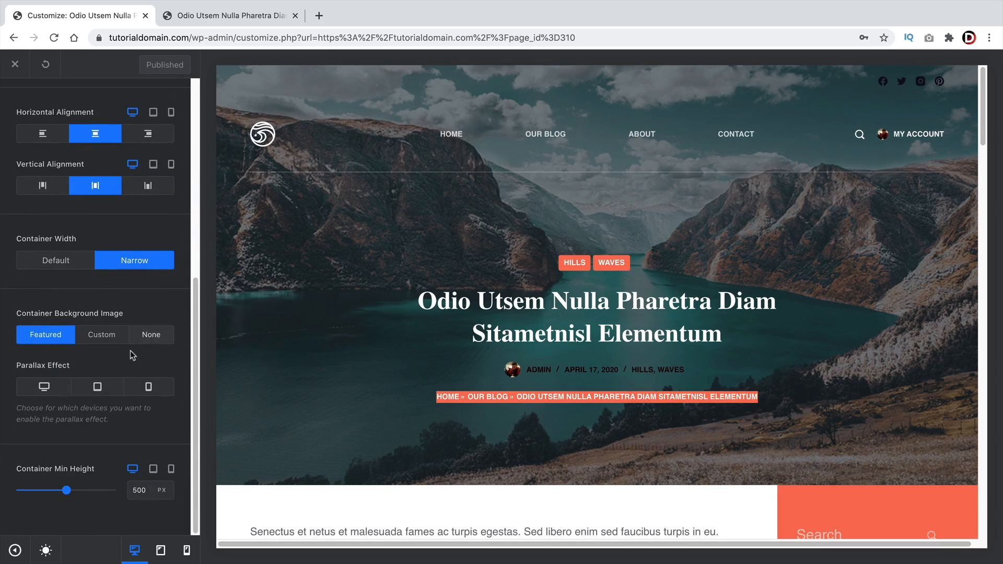
scroll(116, 361, up, 4)
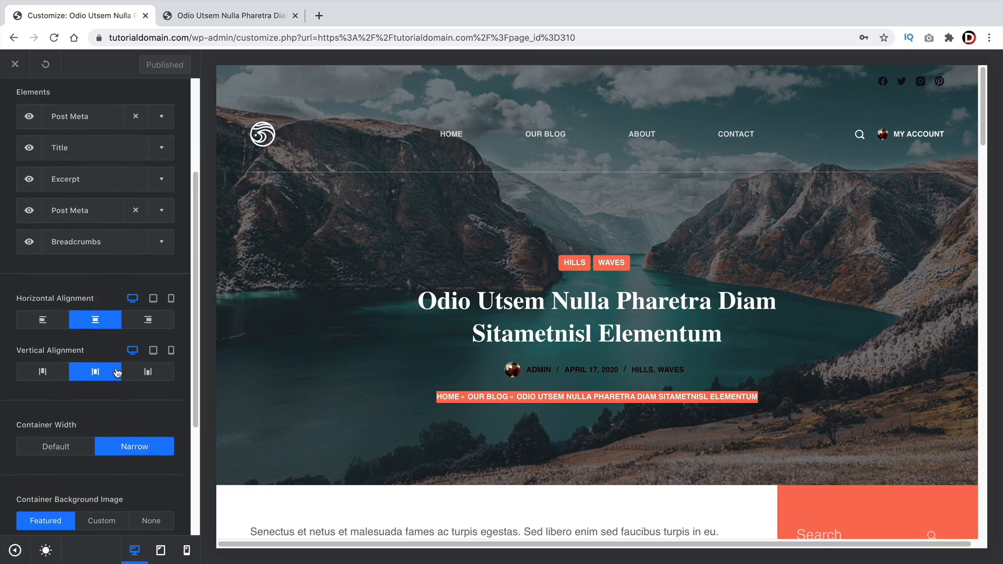
scroll(116, 368, up, 3)
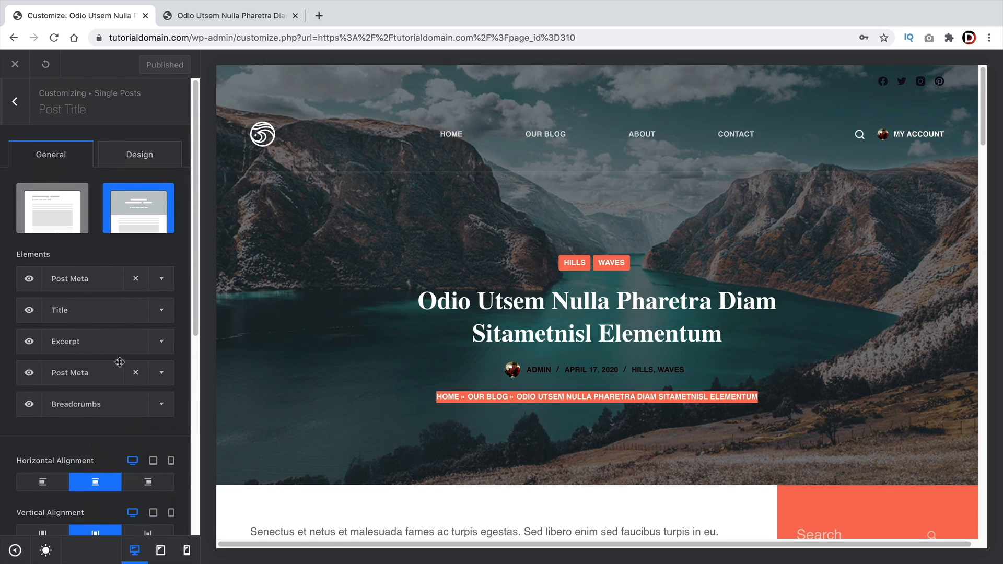
Review the post title's design options for the title, meta, excerpt and breadcrumbs fonts, overlay and container background
click(142, 155)
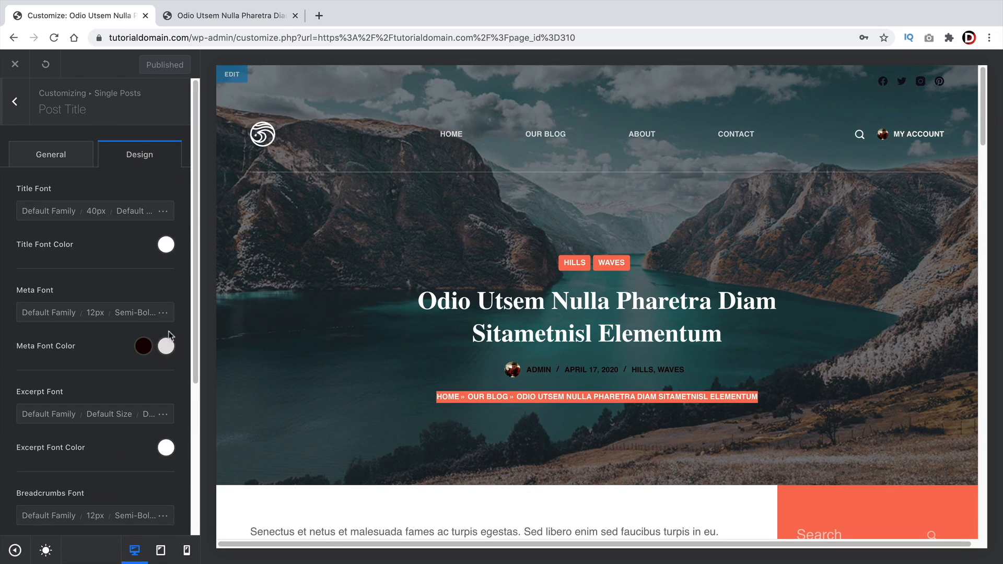
scroll(92, 331, down, 3)
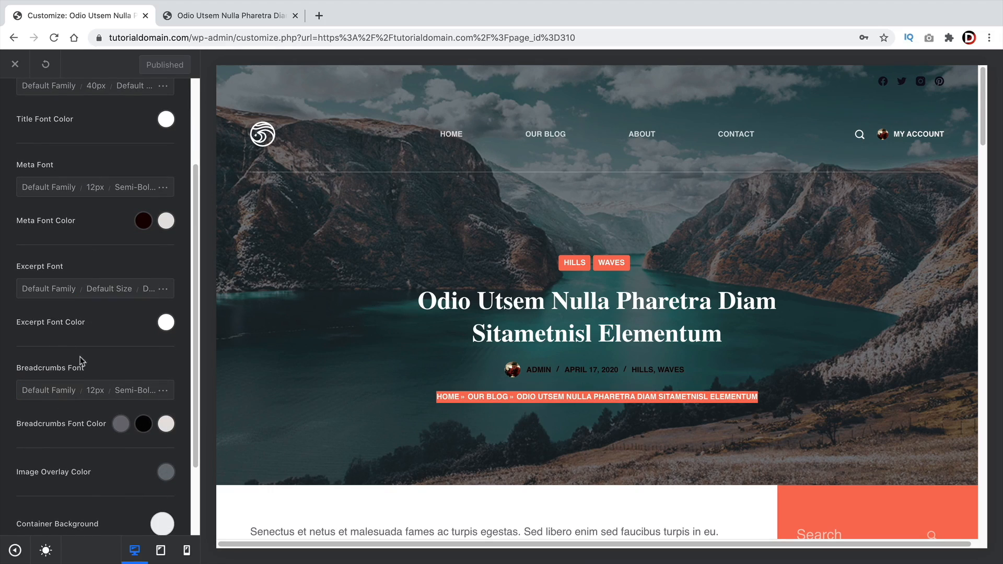
scroll(79, 383, down, 2)
scroll(79, 383, up, 5)
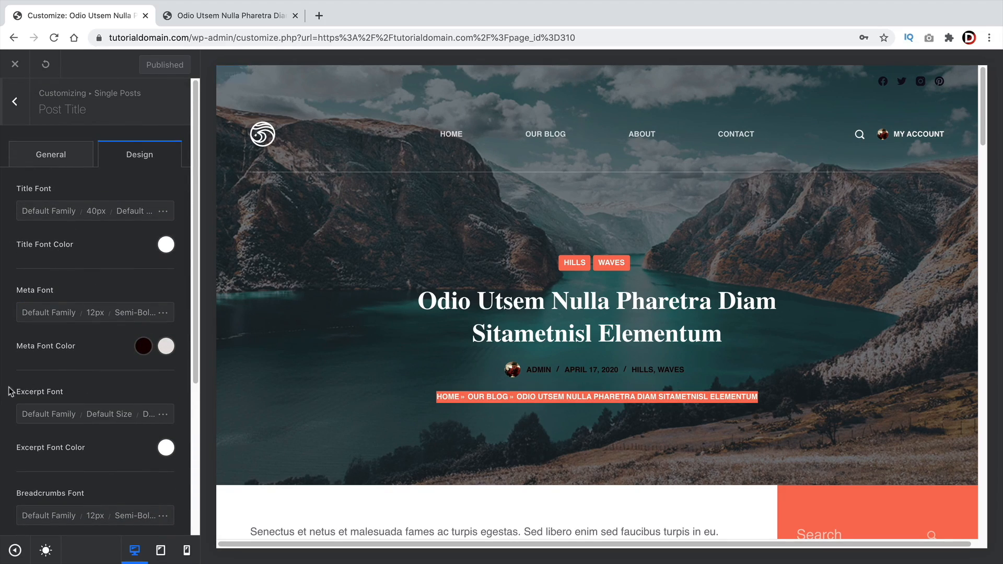
scroll(45, 375, down, 4)
scroll(45, 375, up, 4)
drag(82, 107, 38, 109)
Go back to the Single Posts settings, try the Normal Width post structure, and set it to Narrow Width
click(20, 122)
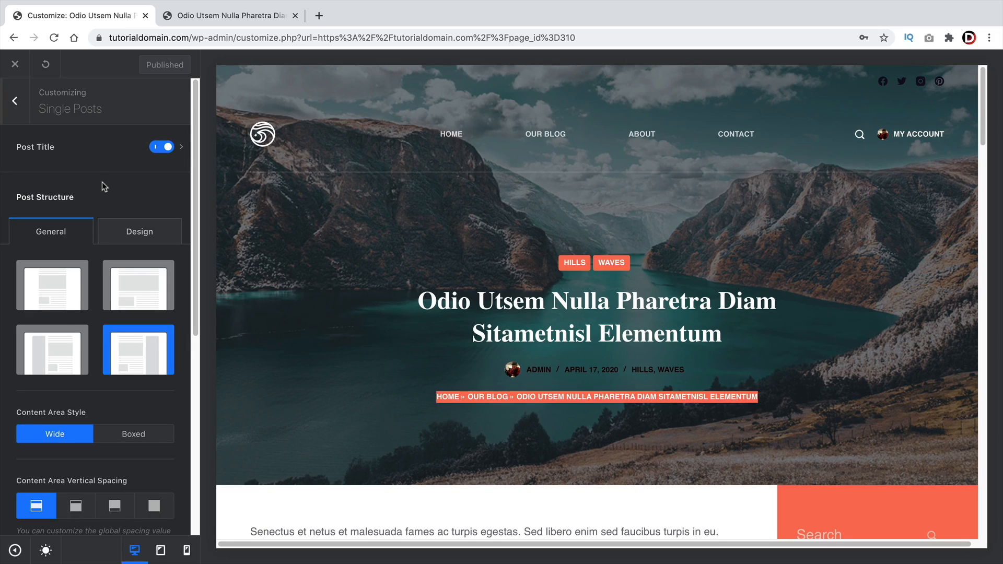
scroll(375, 334, down, 1)
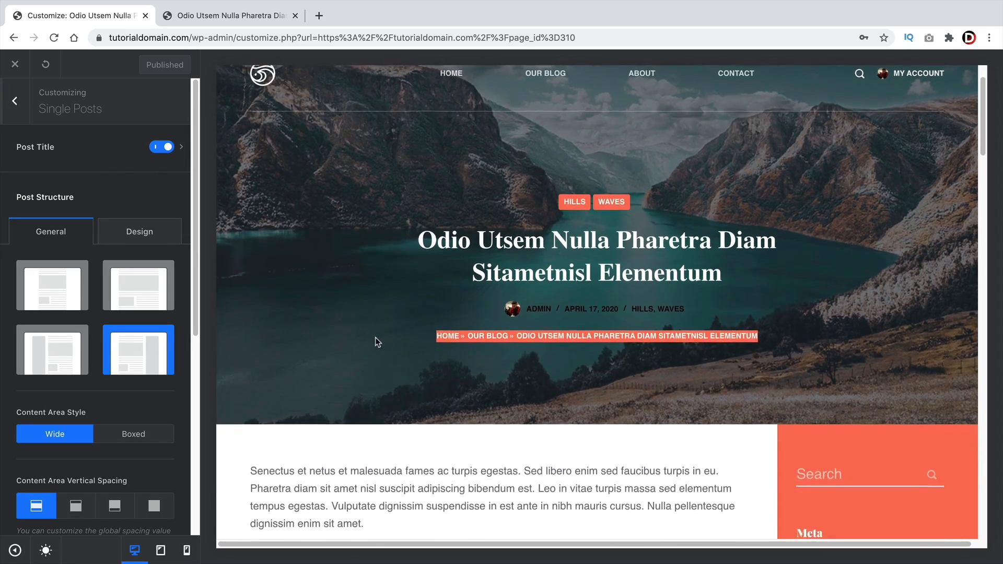
scroll(378, 334, up, 1)
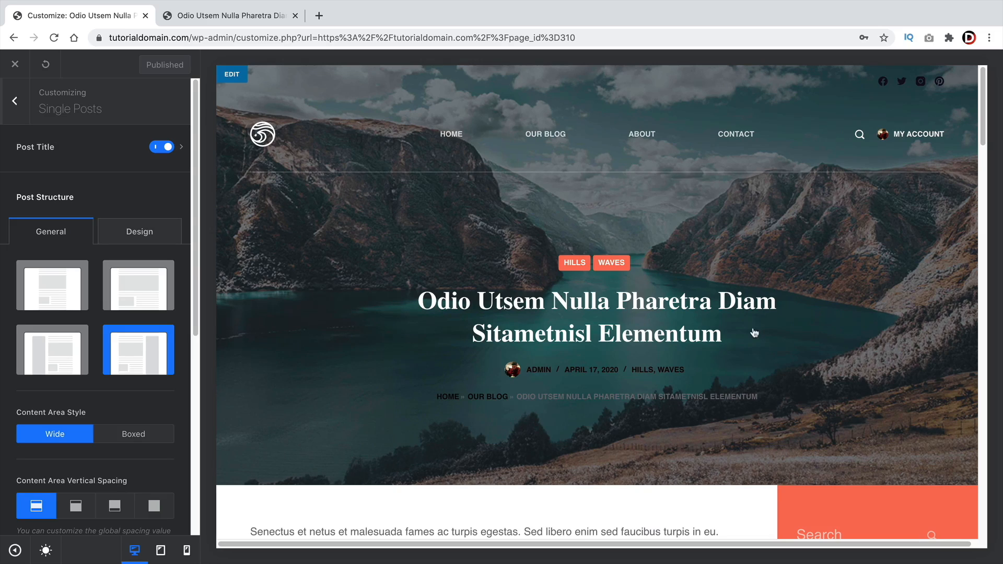
scroll(612, 310, down, 1)
scroll(612, 310, down, 2)
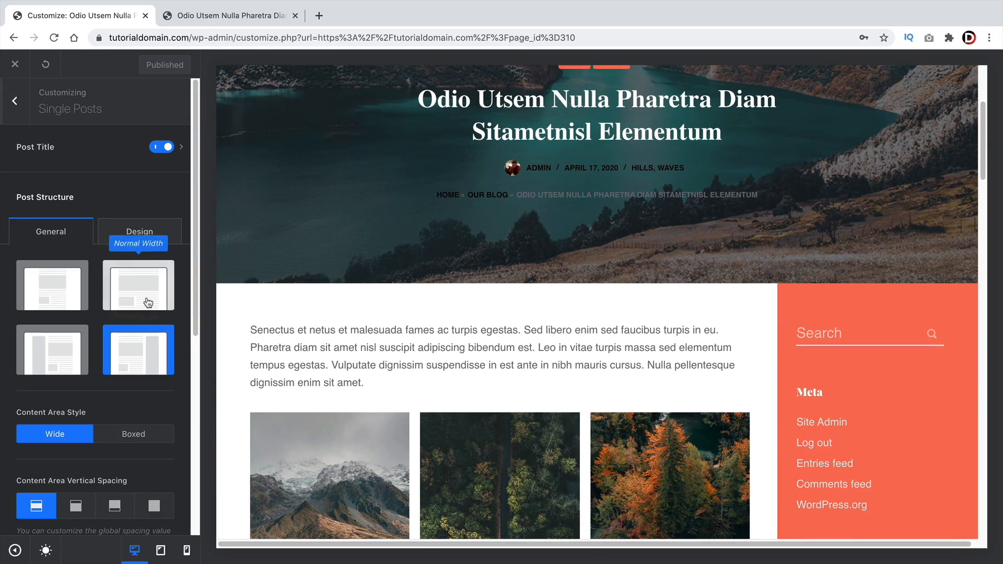
scroll(139, 282, down, 1)
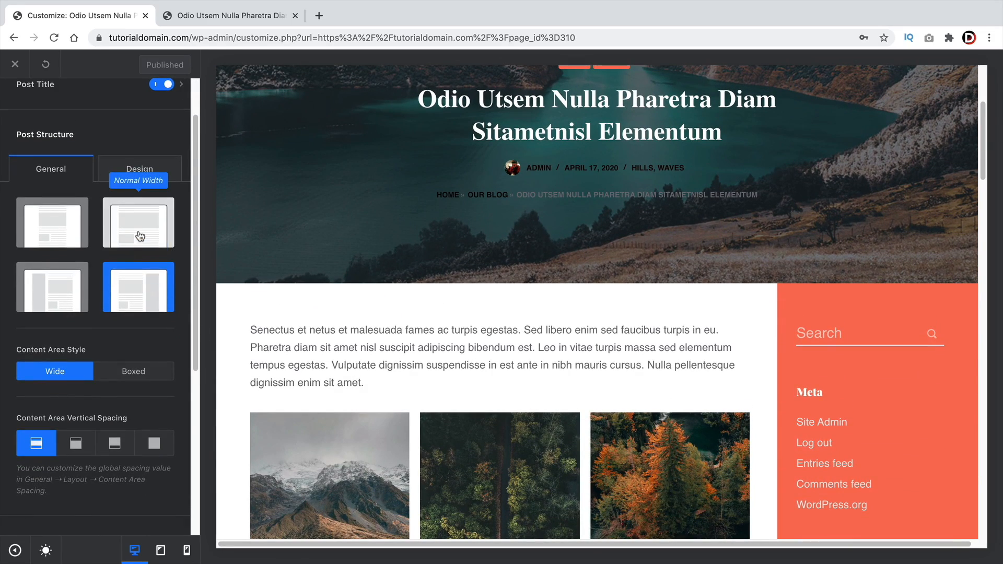
click(139, 236)
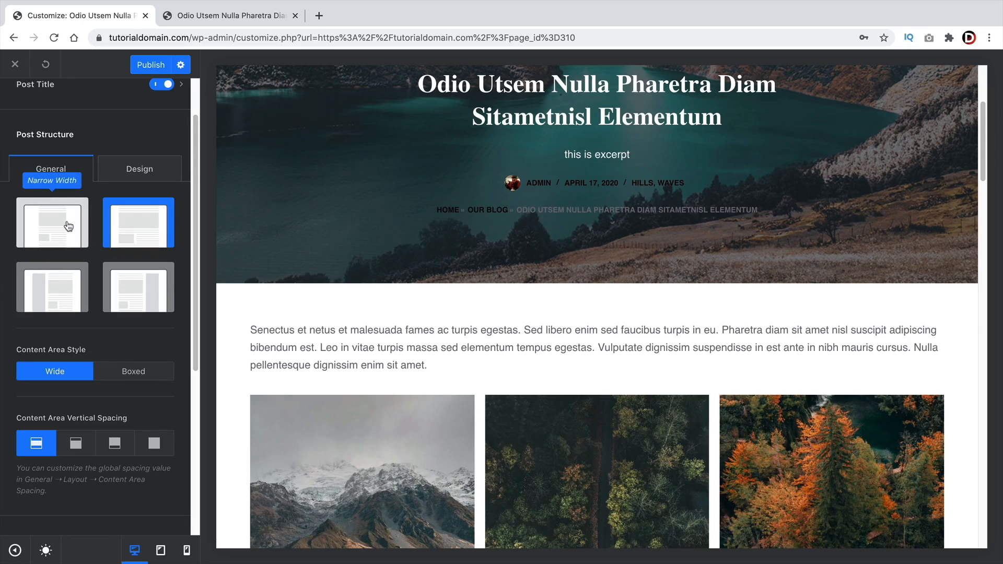
click(68, 226)
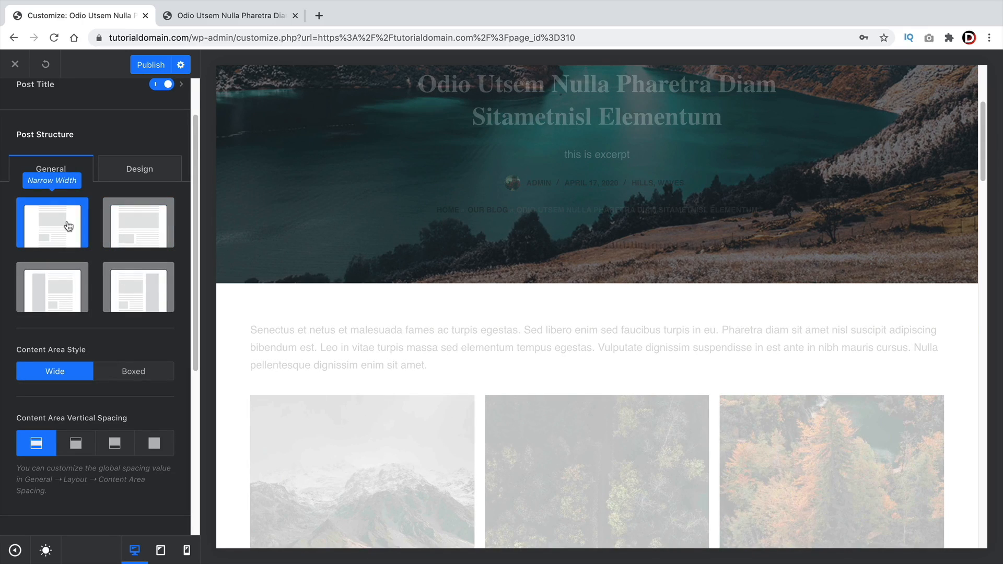
scroll(416, 376, down, 6)
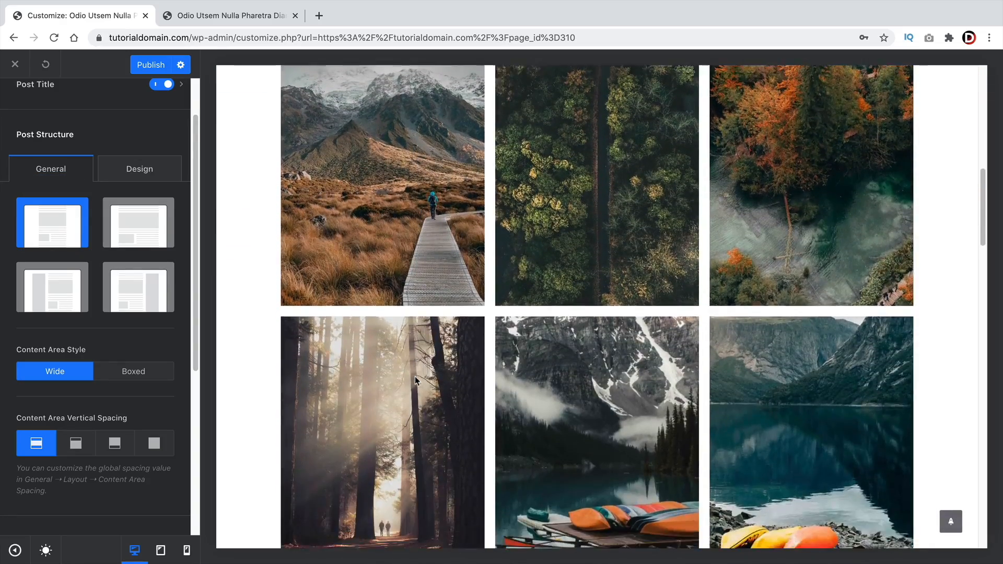
scroll(415, 376, down, 10)
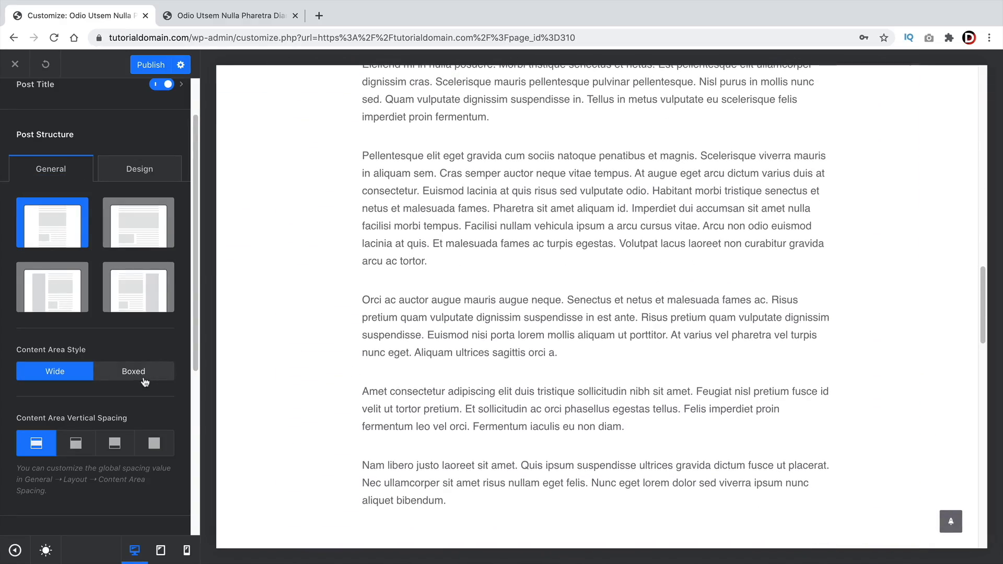
Set the single post's content area style to Boxed and check the layout throughout the post preview
click(145, 381)
scroll(113, 406, down, 2)
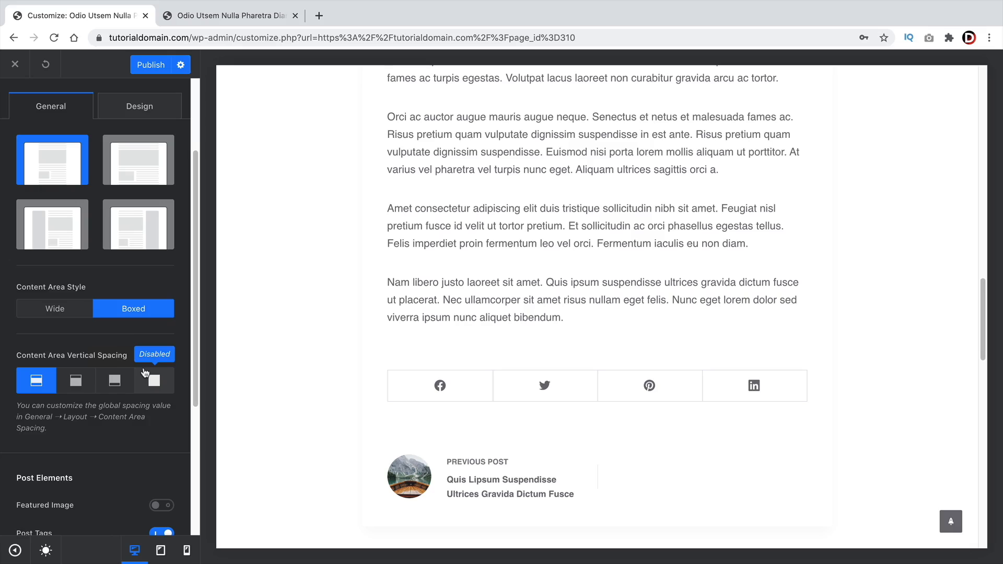
scroll(145, 372, down, 4)
scroll(300, 437, up, 1)
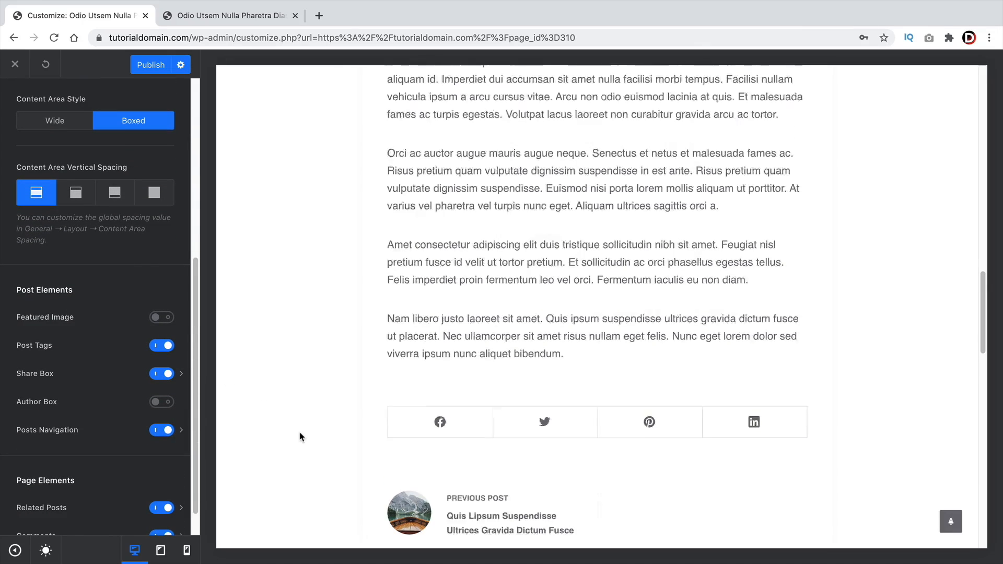
scroll(300, 437, up, 15)
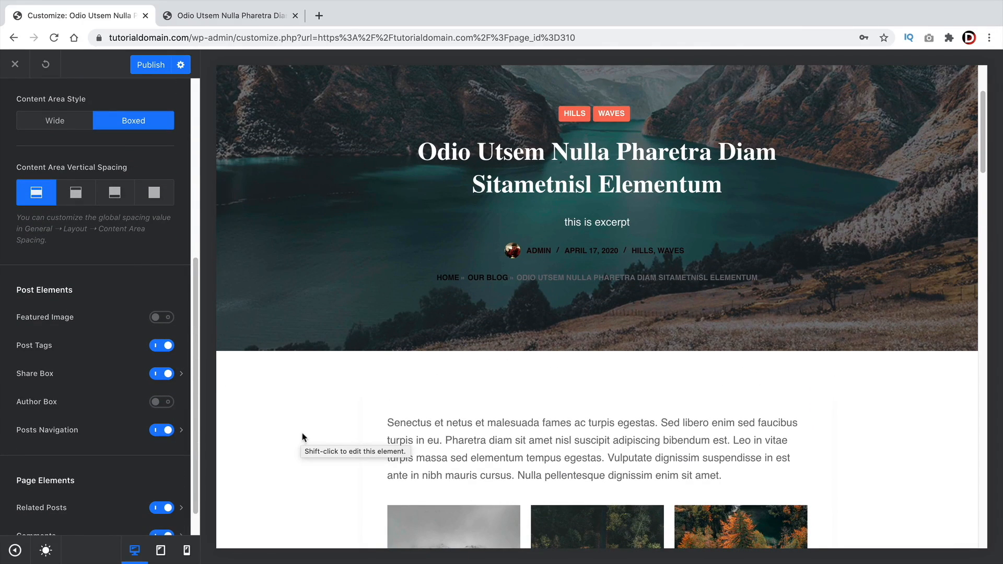
scroll(306, 437, down, 15)
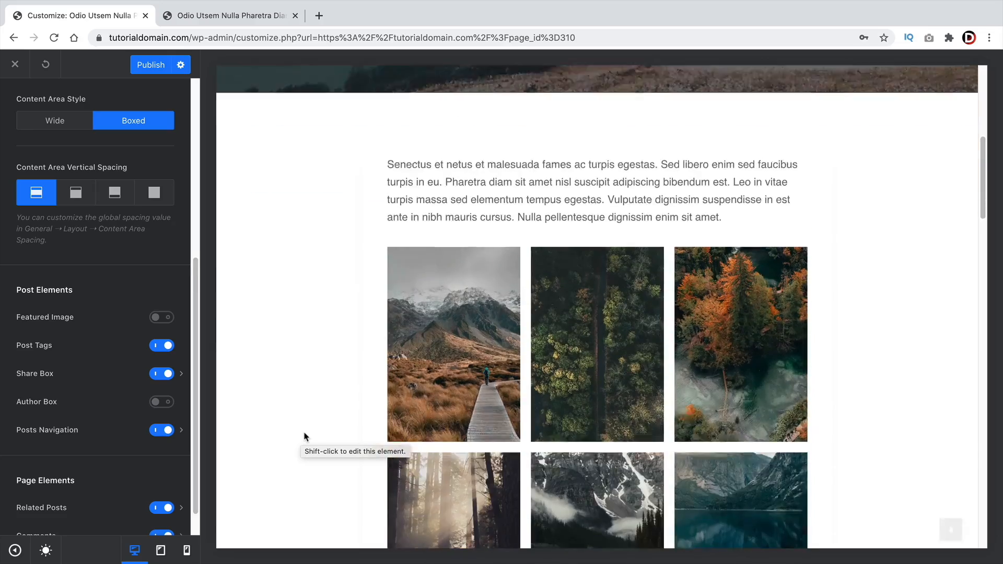
scroll(305, 436, up, 3)
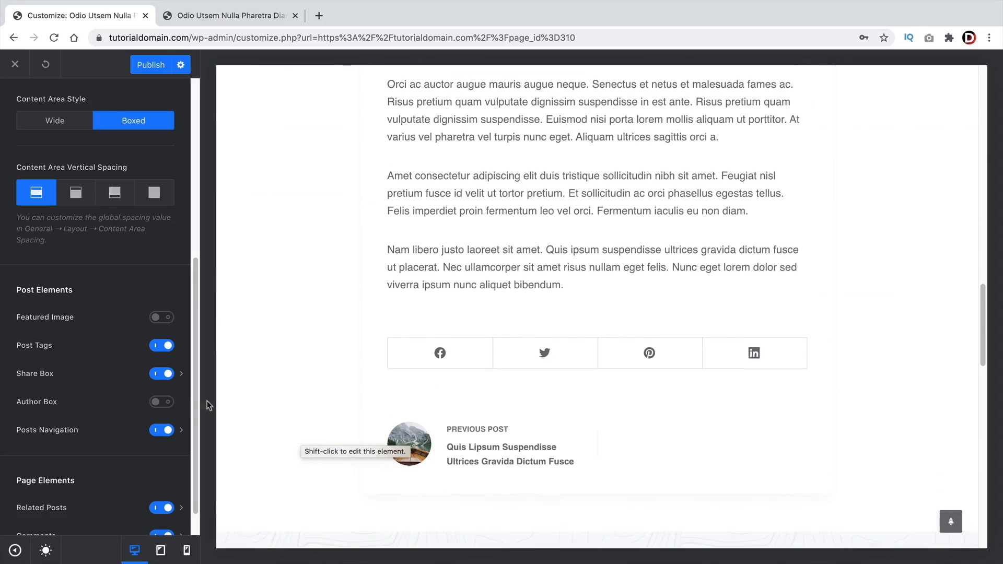
Disable the Share Box and enable the Author Box in the single post's elements
click(167, 374)
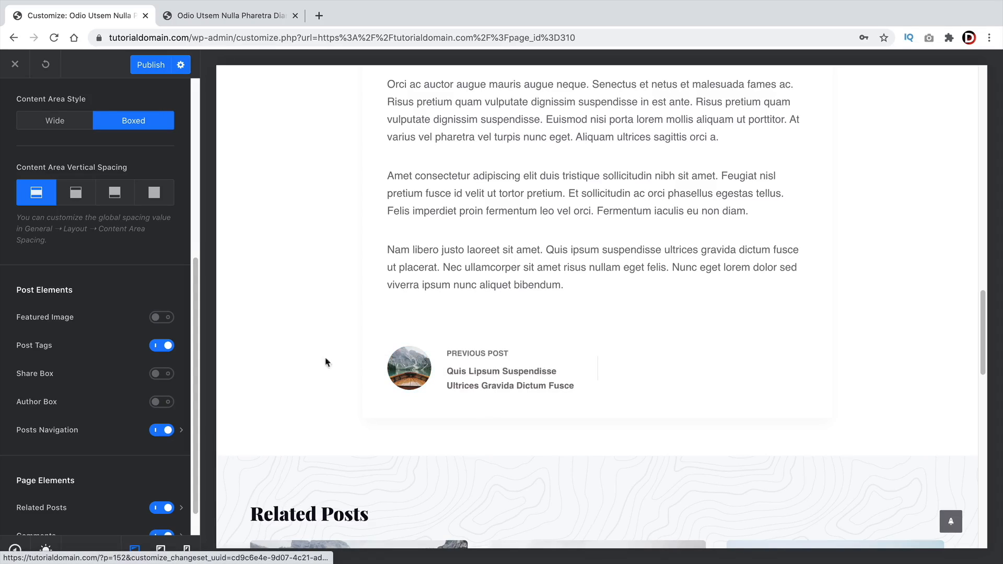
click(158, 403)
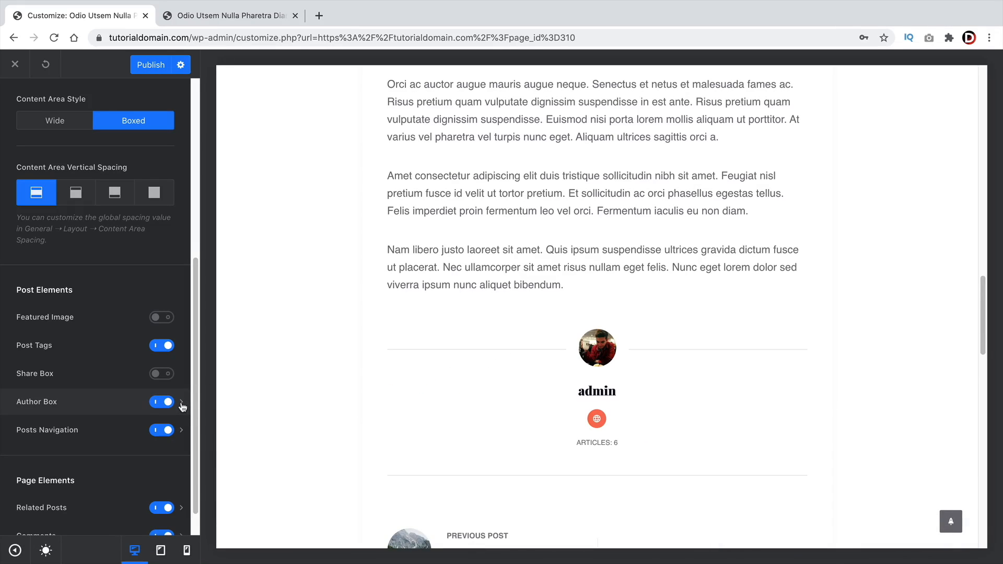
Set the Author Box's box type to the boxed card layout with the avatar beside the text
click(181, 403)
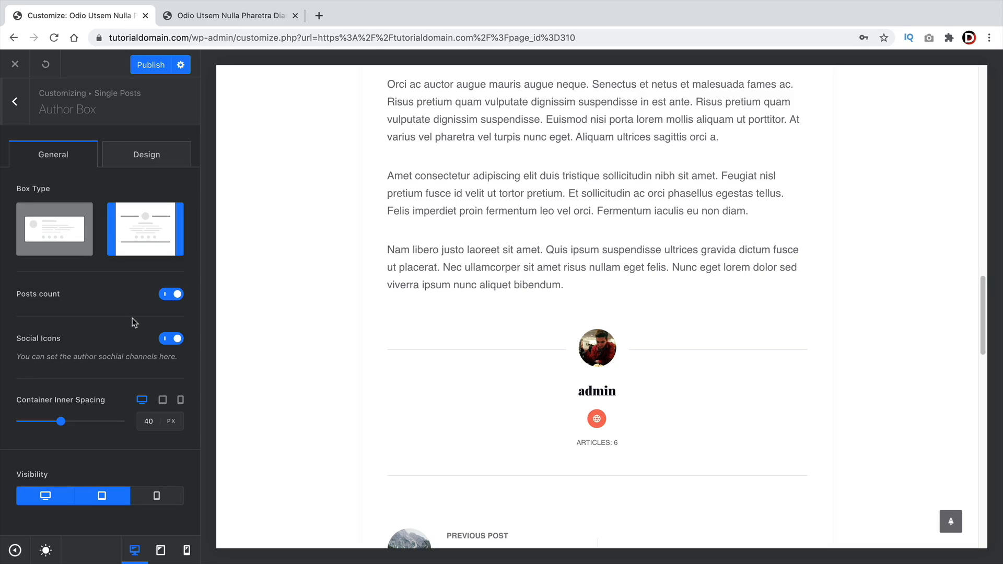
click(61, 230)
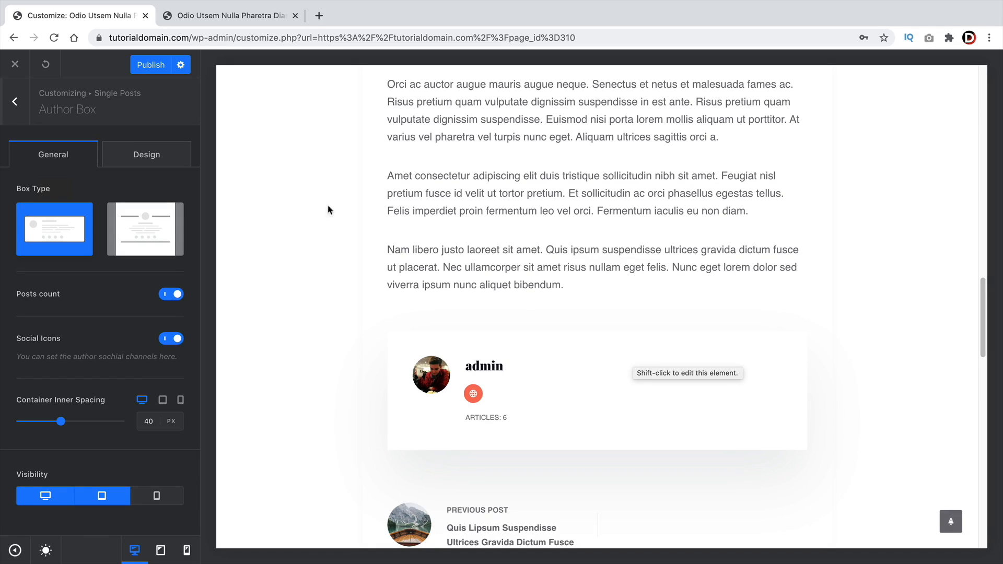
Open the admin user's profile in the WordPress dashboard and find the Biographical Info field
click(204, 19)
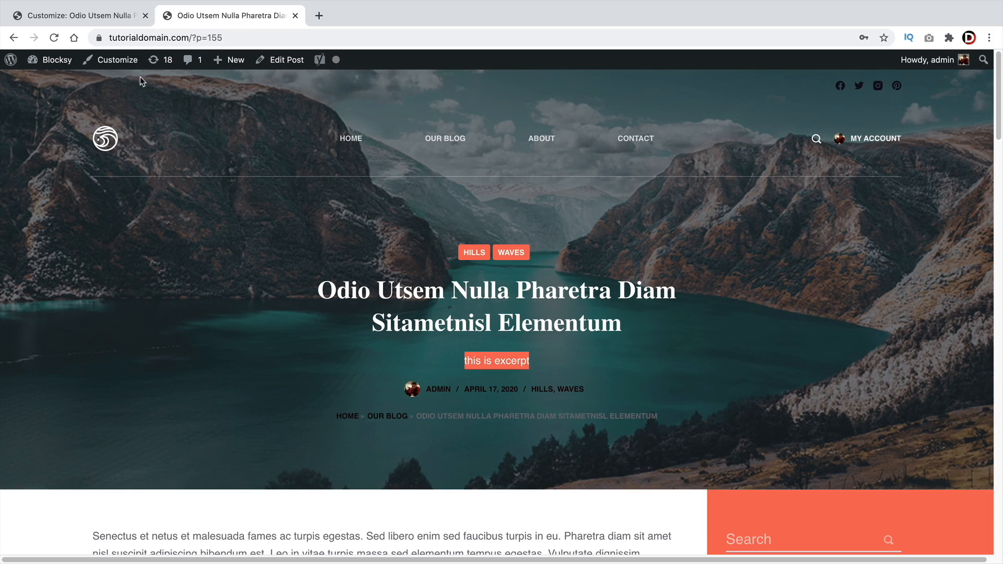
mouse_move(52, 59)
click(55, 82)
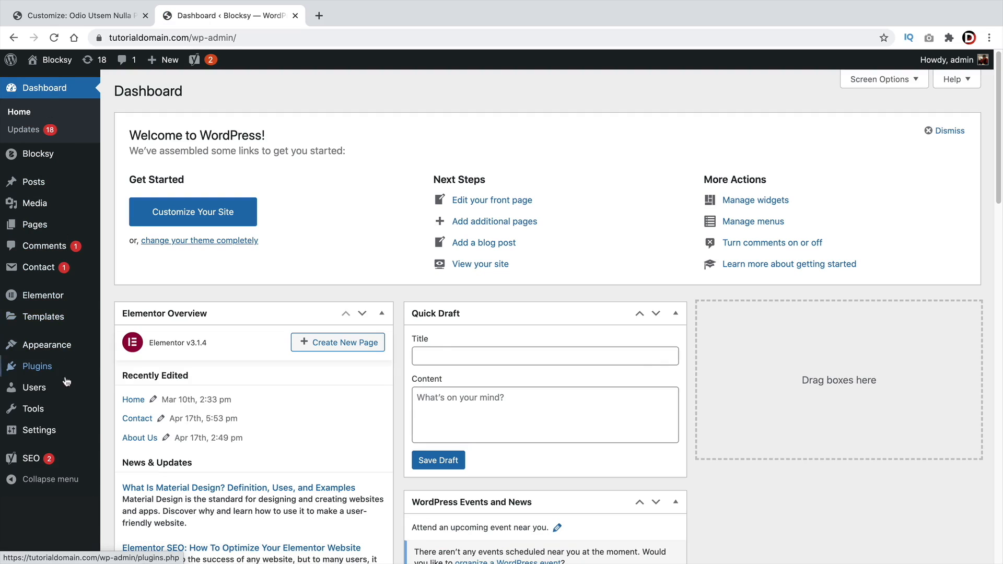
mouse_move(67, 387)
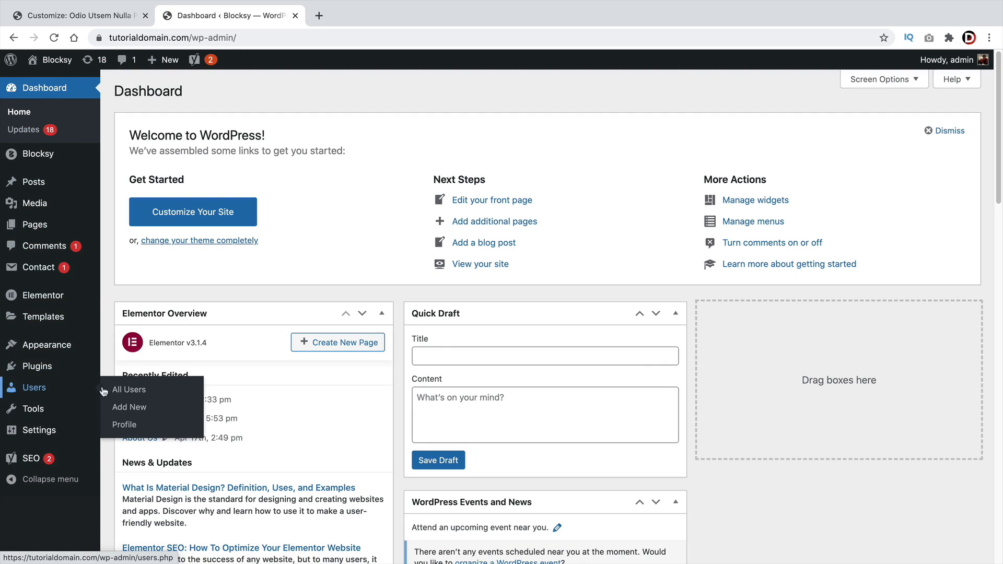
click(134, 427)
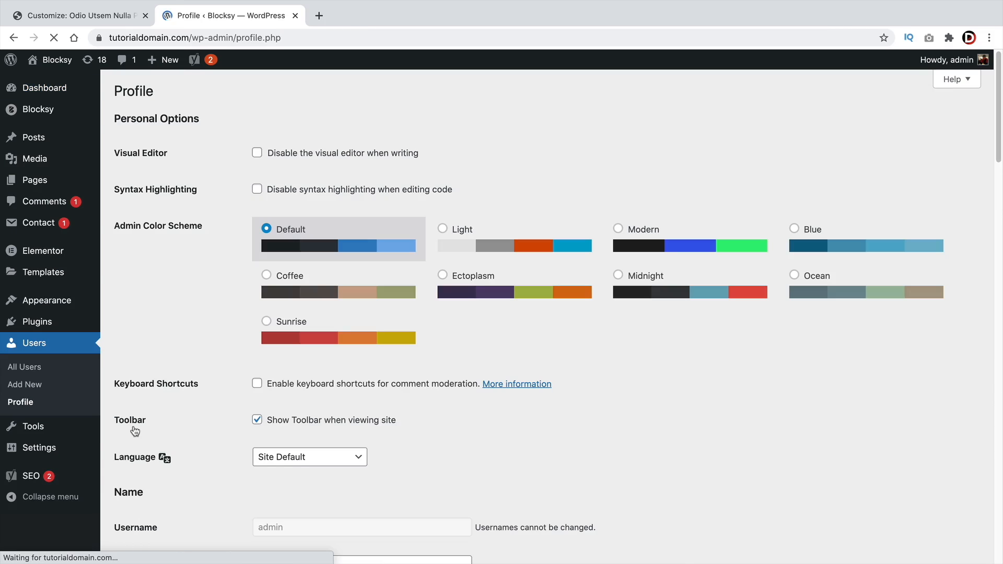
scroll(172, 418, down, 8)
scroll(345, 262, down, 15)
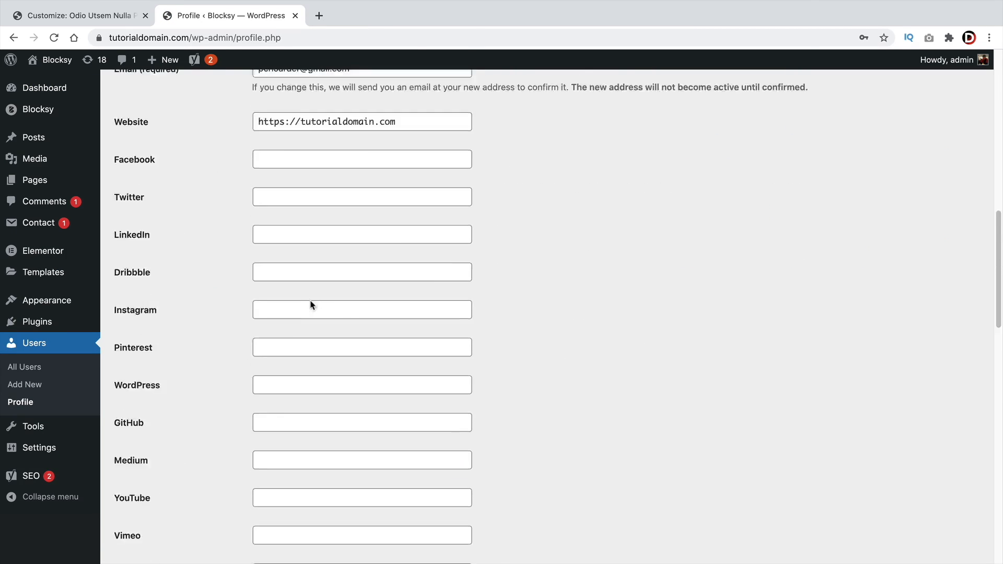
click(254, 230)
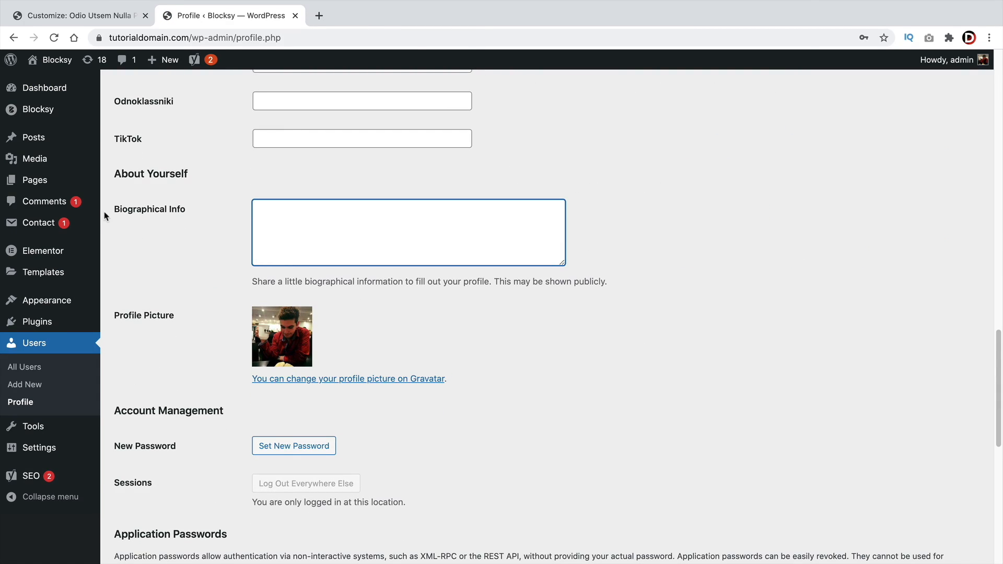
drag(112, 212, 189, 211)
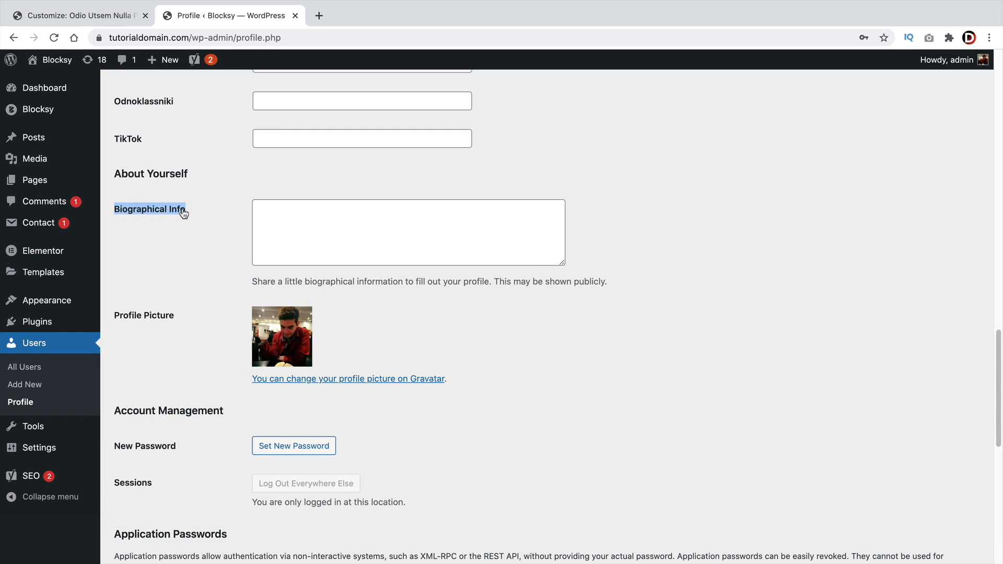
Enter "this is info" as the profile's Biographical Info and update the profile
click(99, 20)
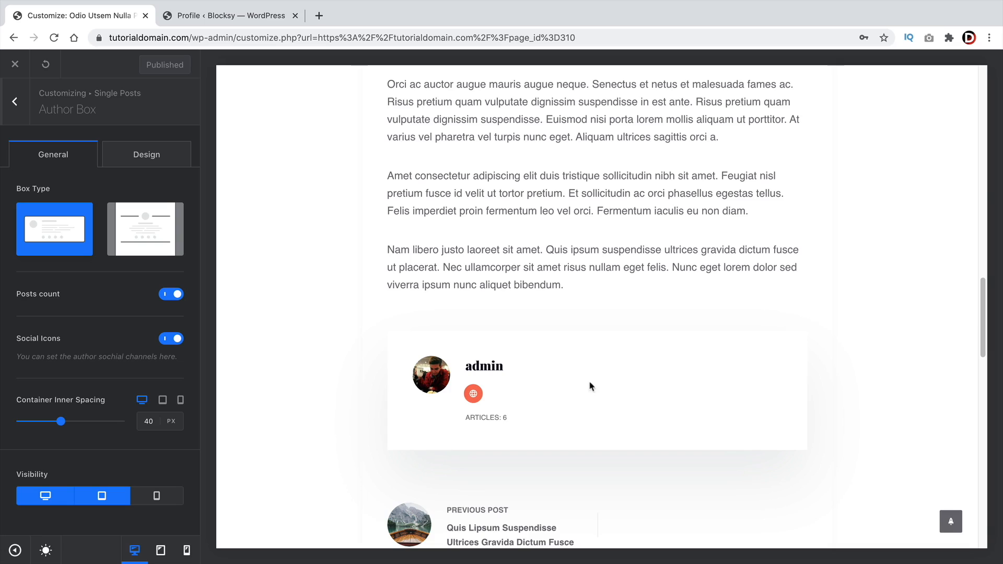
key(ctrl+Tab)
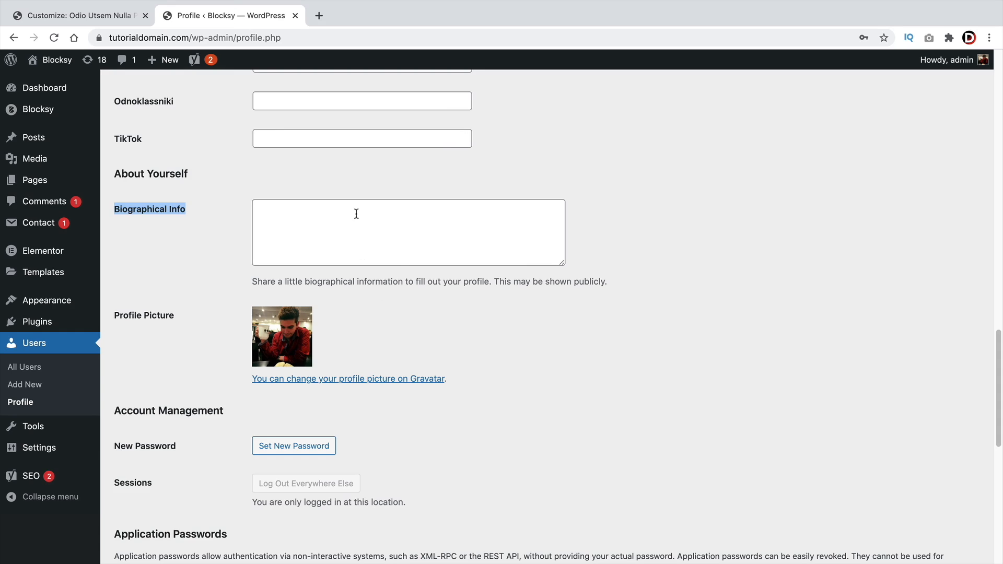
click(345, 216)
text(this is info)
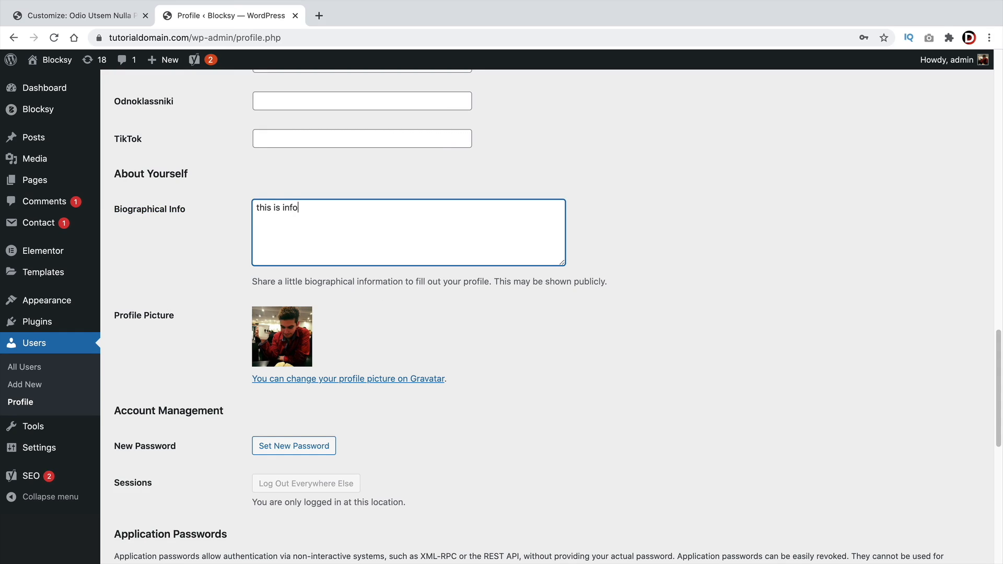
scroll(456, 546, down, 10)
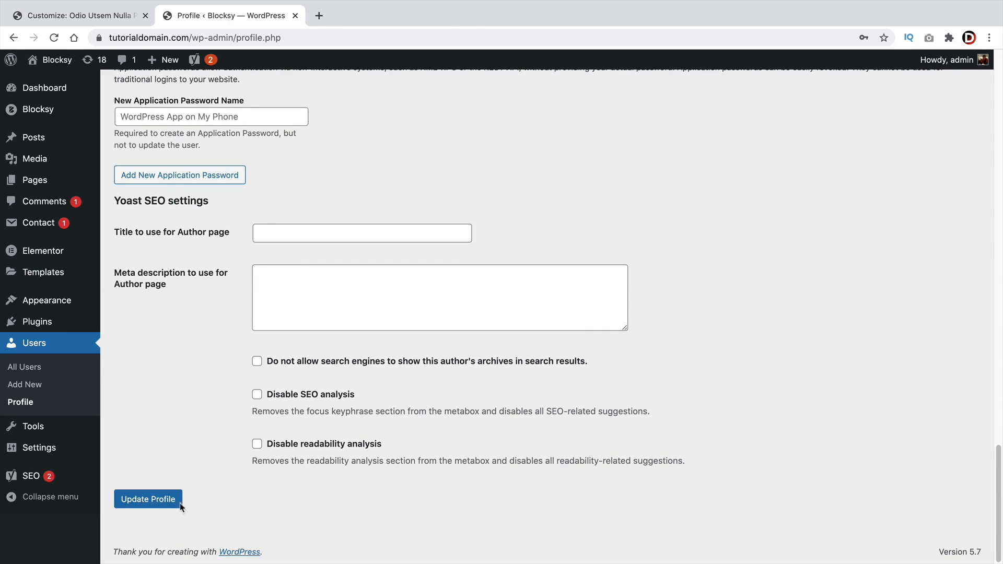
click(148, 499)
Check the author box in the post preview, and look through the profile's social network and biographical fields
click(110, 15)
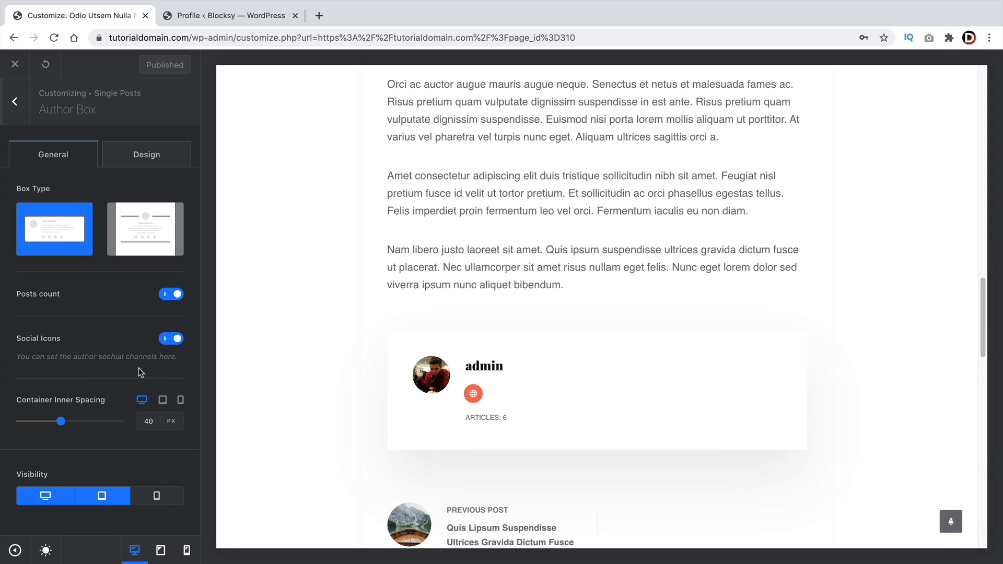
scroll(303, 384, down, 5)
scroll(264, 365, up, 3)
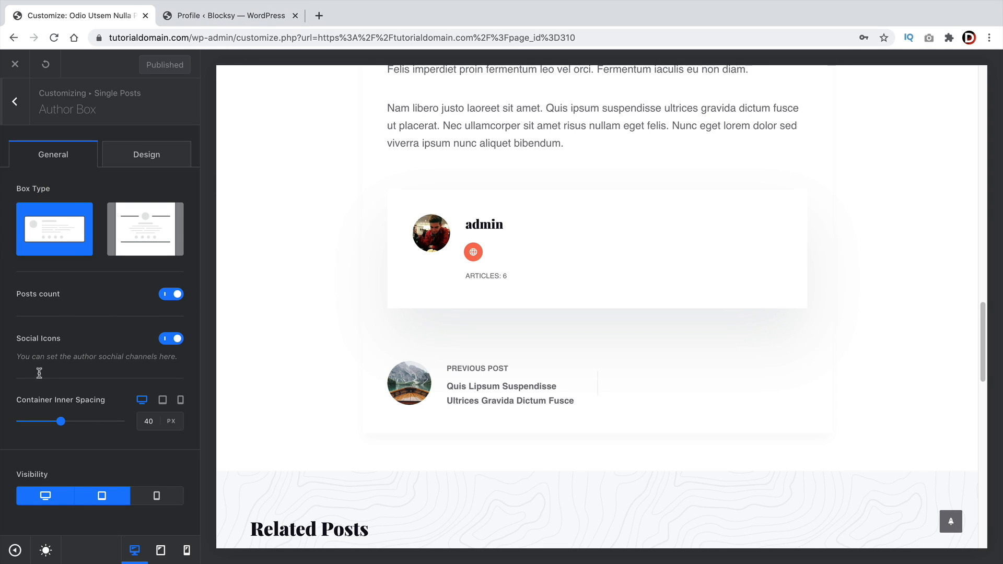
click(220, 17)
scroll(235, 282, down, 10)
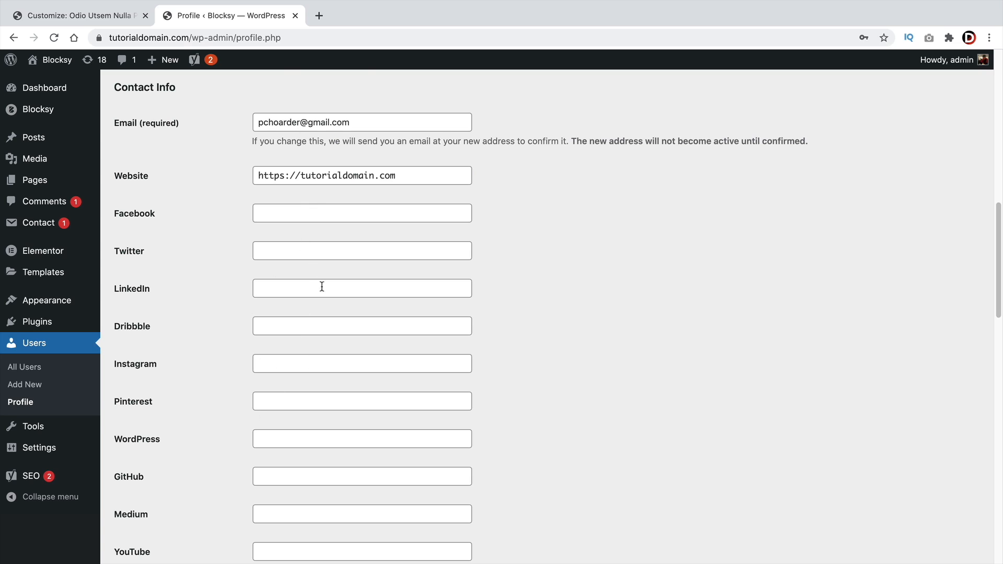
scroll(295, 360, down, 8)
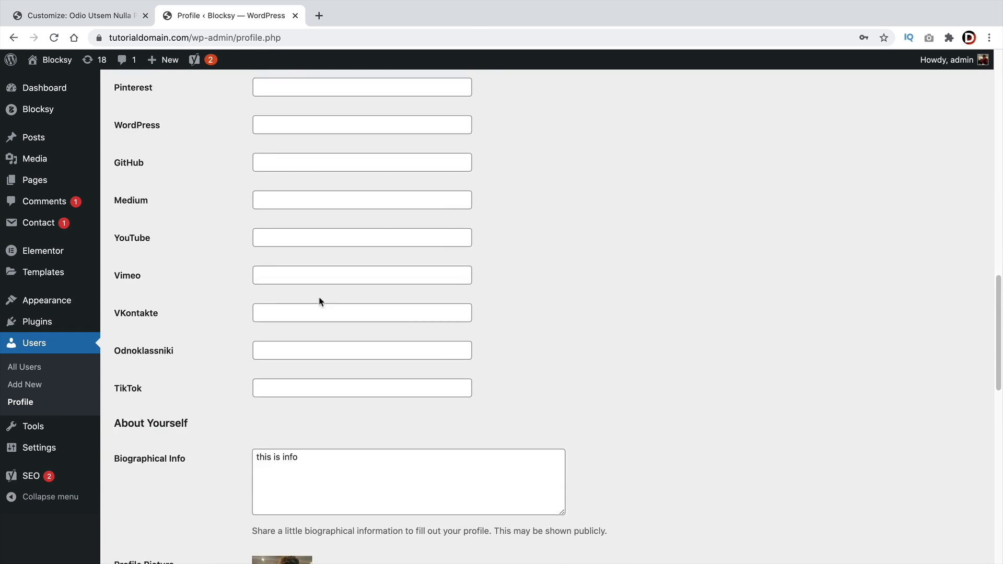
scroll(314, 277, down, 7)
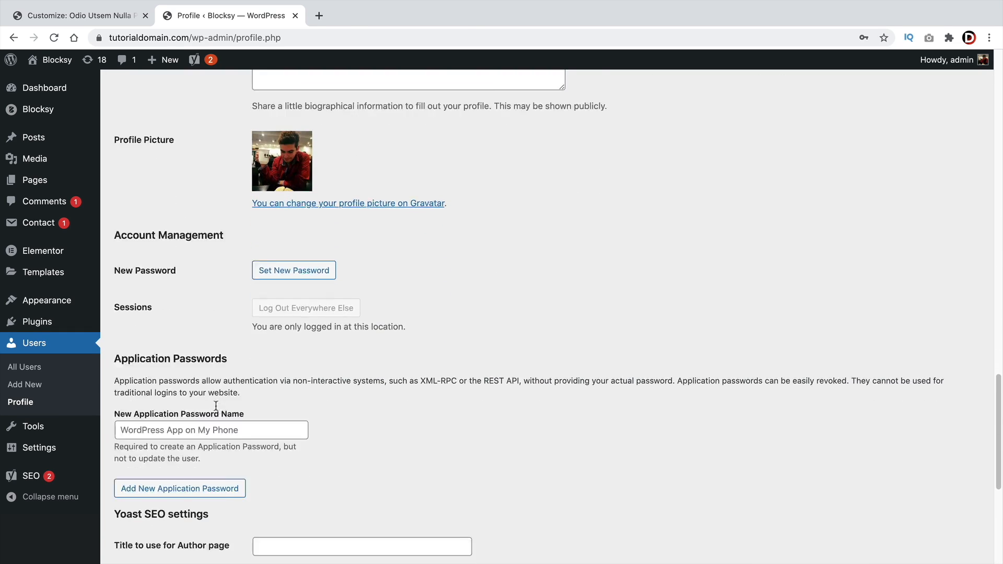
scroll(209, 397, up, 5)
Return to the customizer, look at the Author Box's design options, and go back to the Single Posts settings
click(97, 20)
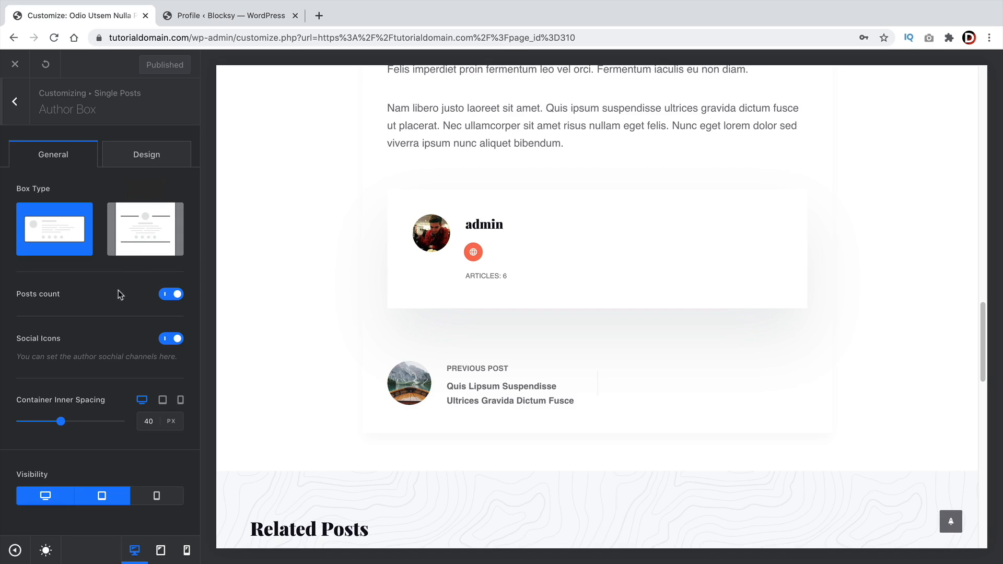
click(131, 157)
click(63, 148)
click(15, 114)
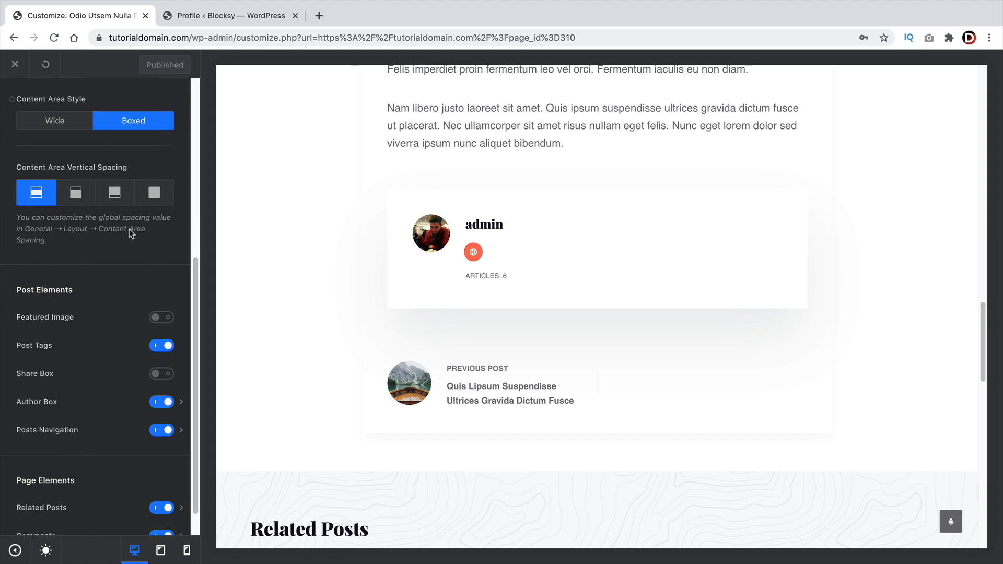
Enable the Share Box for single posts and try its floating icons layout
click(161, 377)
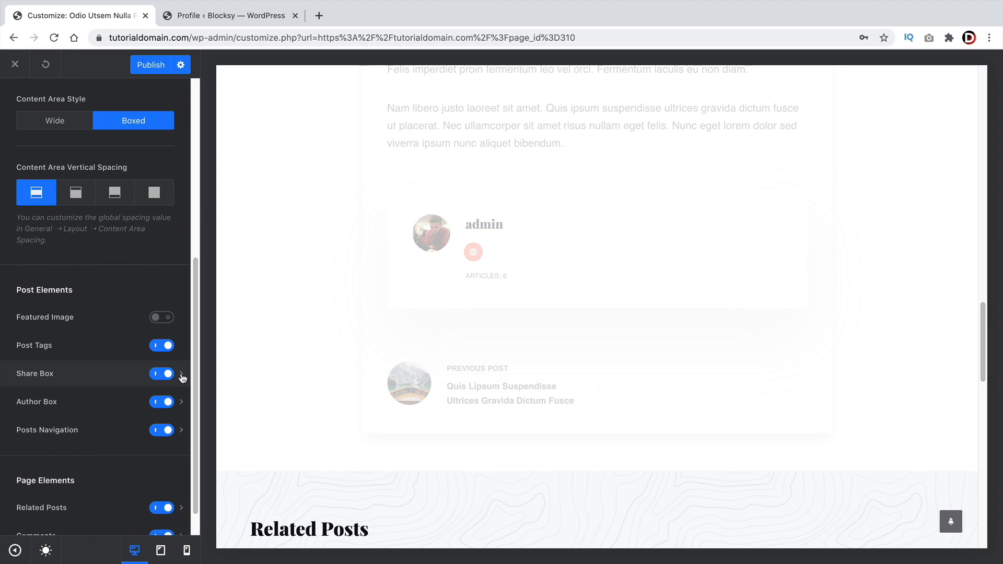
click(182, 374)
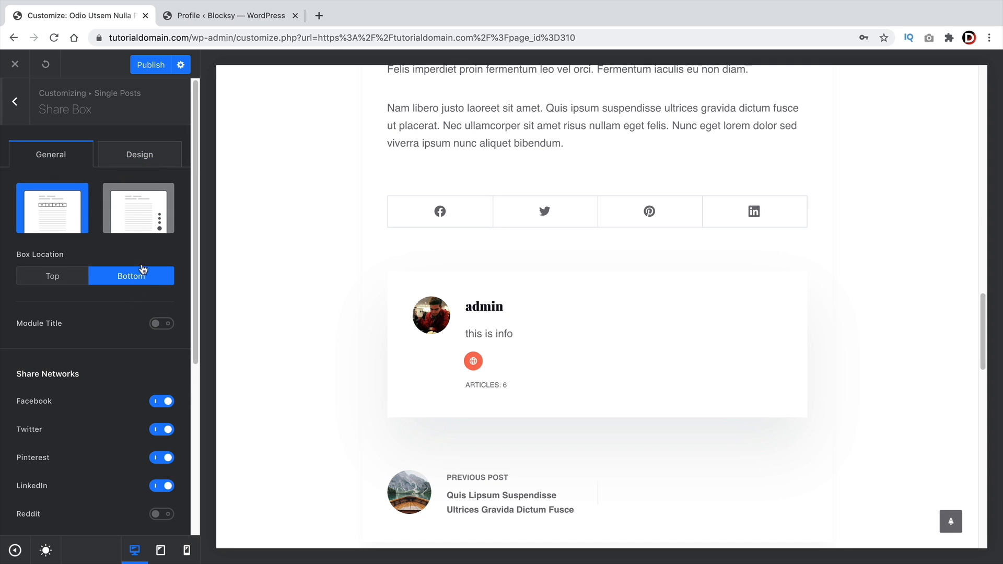
click(148, 229)
Enable Reddit, Hacker News, VKontakte and Odnoklassniki as share networks in the Share Box
scroll(146, 362, down, 3)
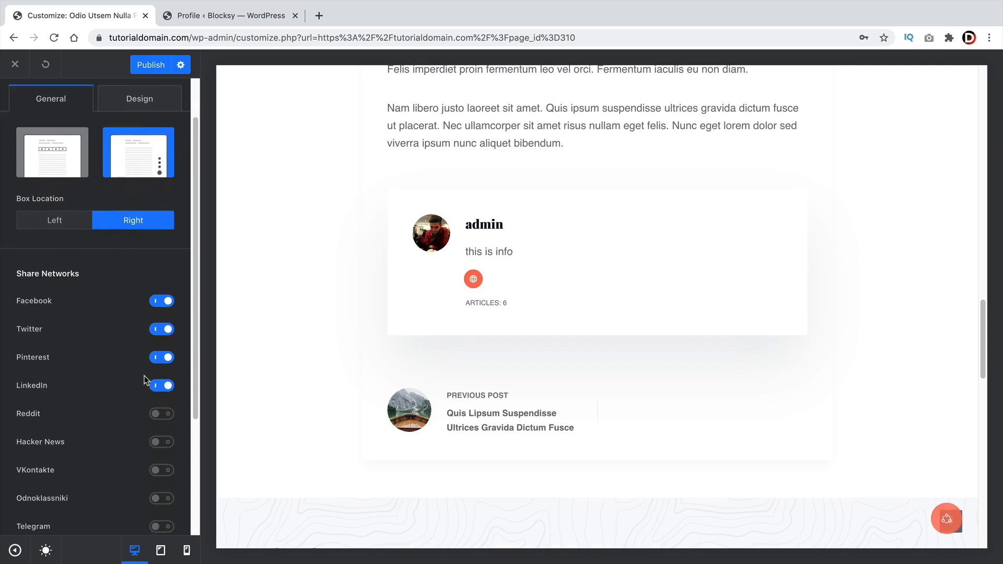
click(159, 344)
click(169, 374)
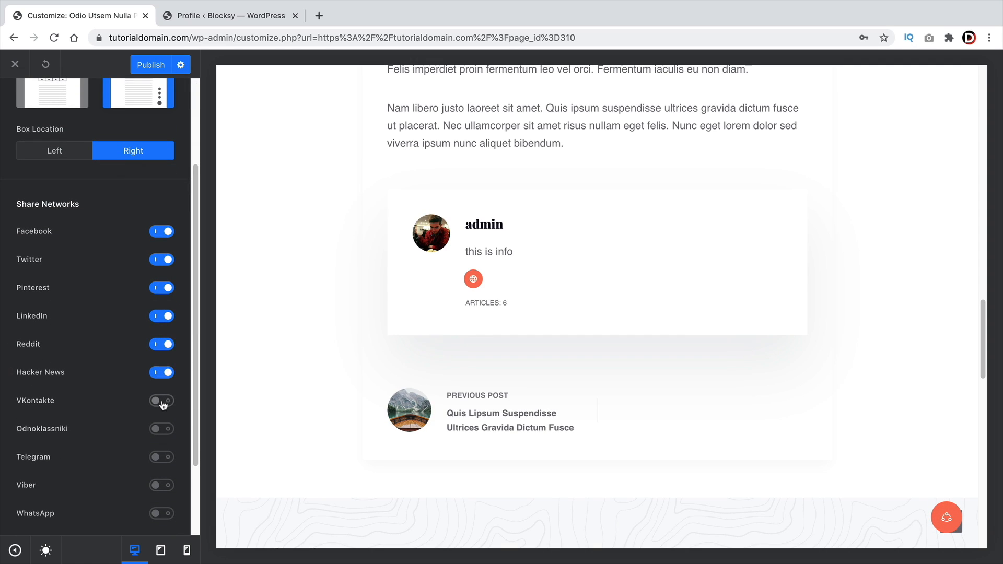
click(167, 401)
click(166, 429)
scroll(146, 418, down, 2)
scroll(127, 424, up, 5)
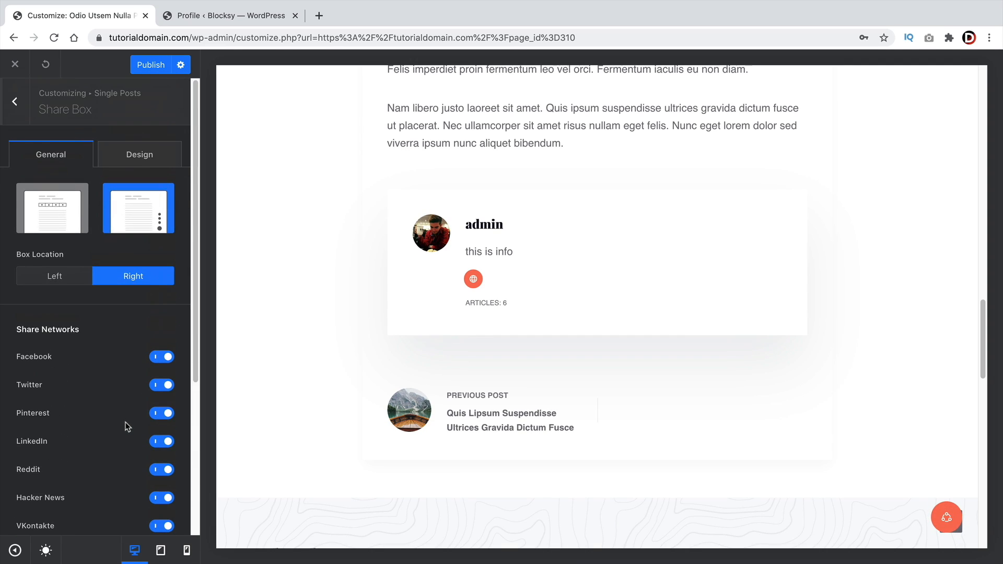
Set the Share Box to the inline row layout and enable its Module Title, and return to the Single Posts settings
click(143, 156)
click(63, 159)
click(71, 230)
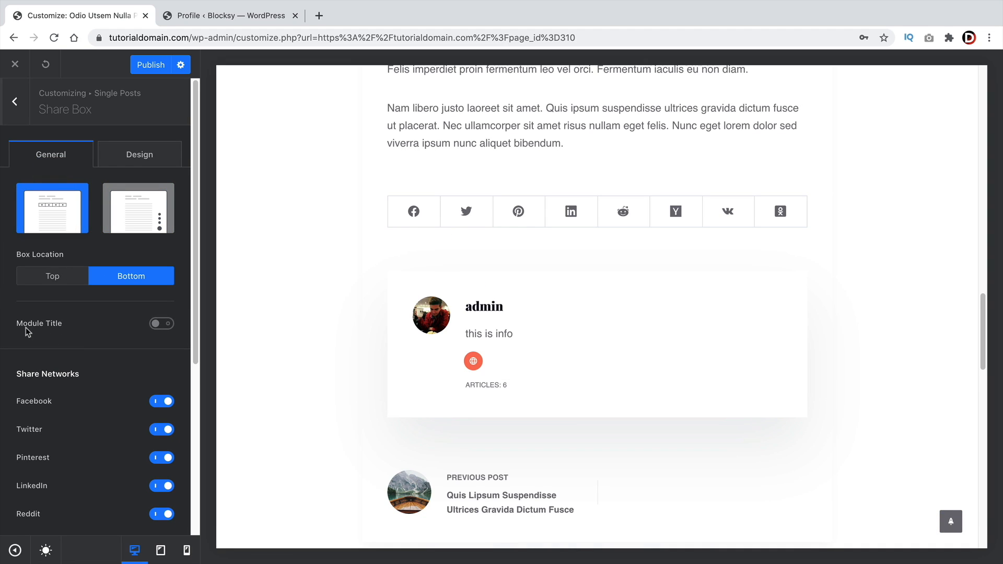
click(153, 326)
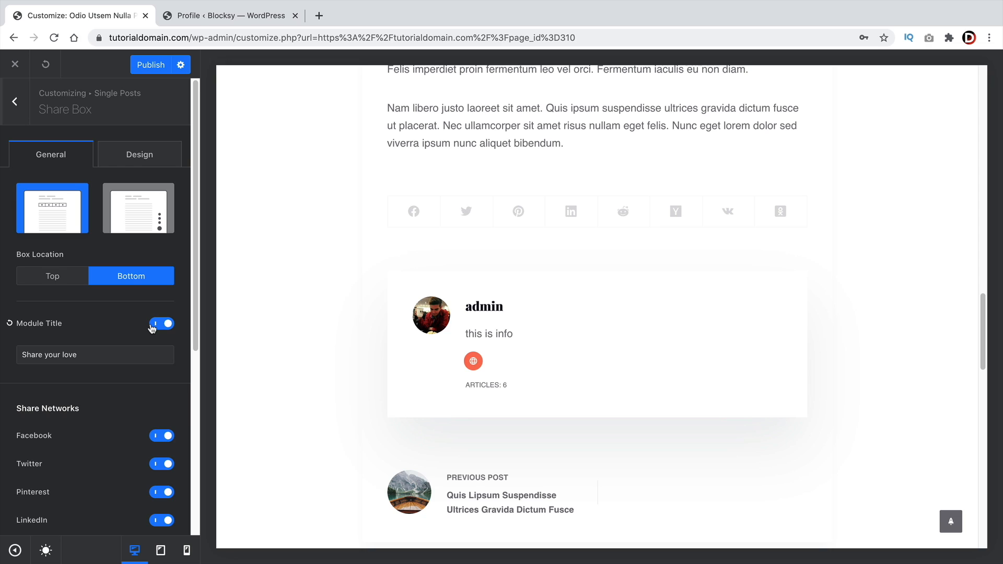
drag(461, 204, 382, 200)
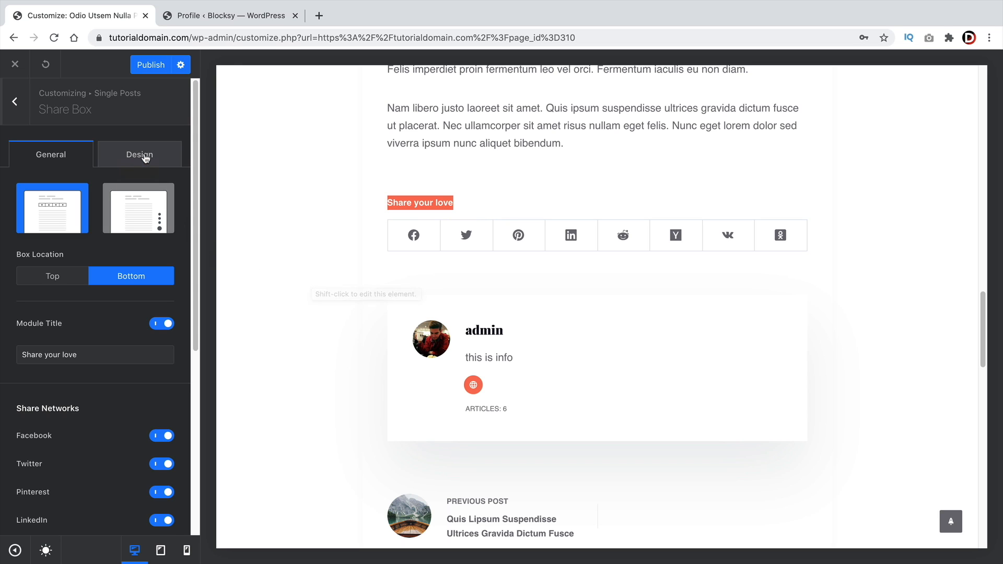
click(15, 101)
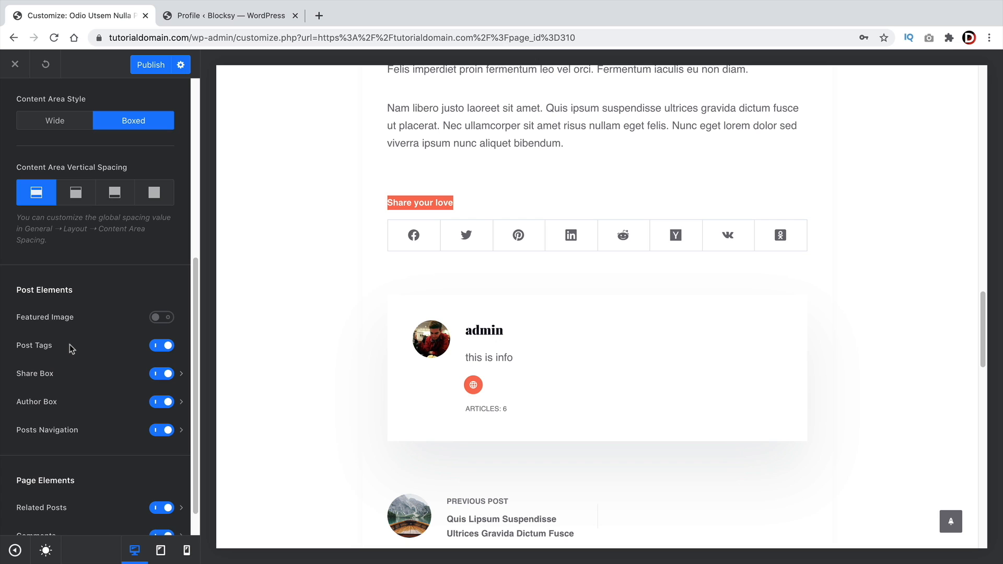
Try the post structure with a right sidebar on the single post, and set it back to Narrow Width
scroll(73, 350, up, 5)
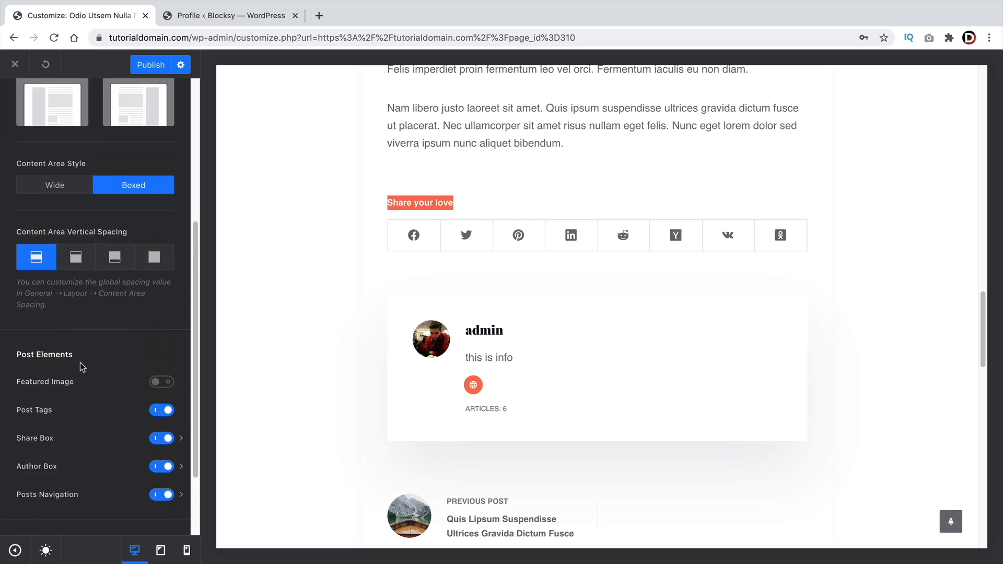
scroll(80, 363, up, 3)
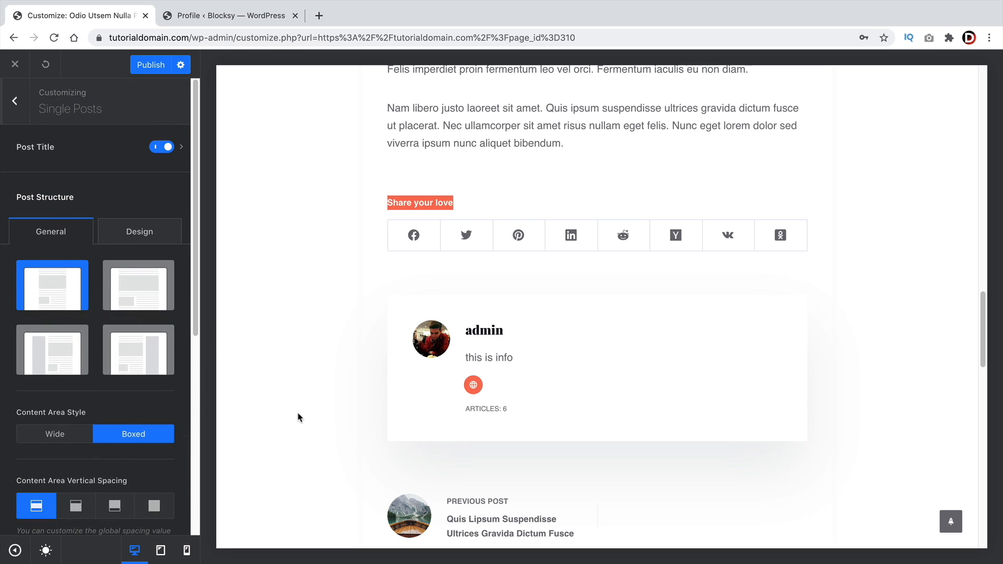
scroll(303, 434, up, 5)
scroll(309, 449, up, 10)
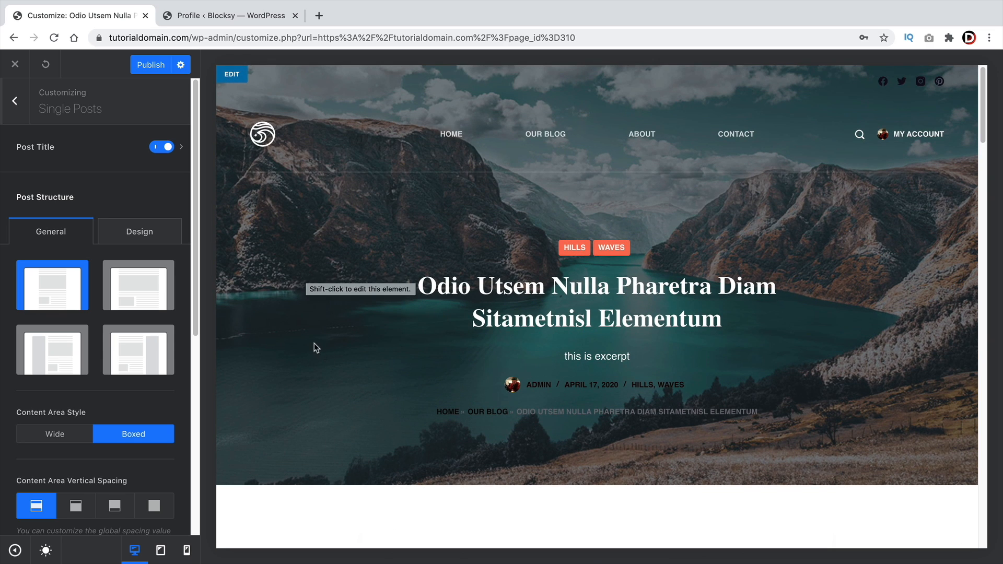
scroll(314, 345, down, 3)
scroll(312, 356, down, 2)
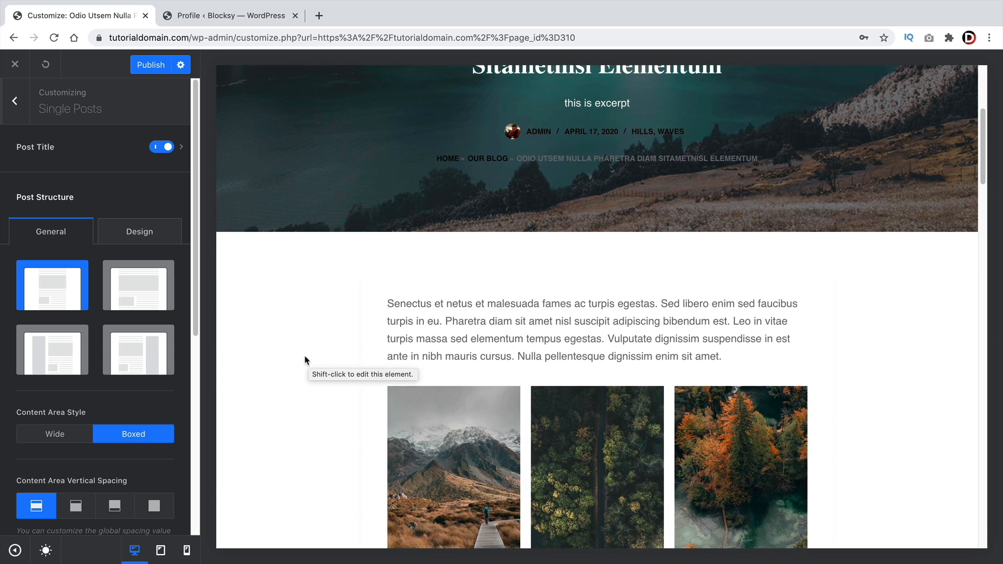
click(164, 357)
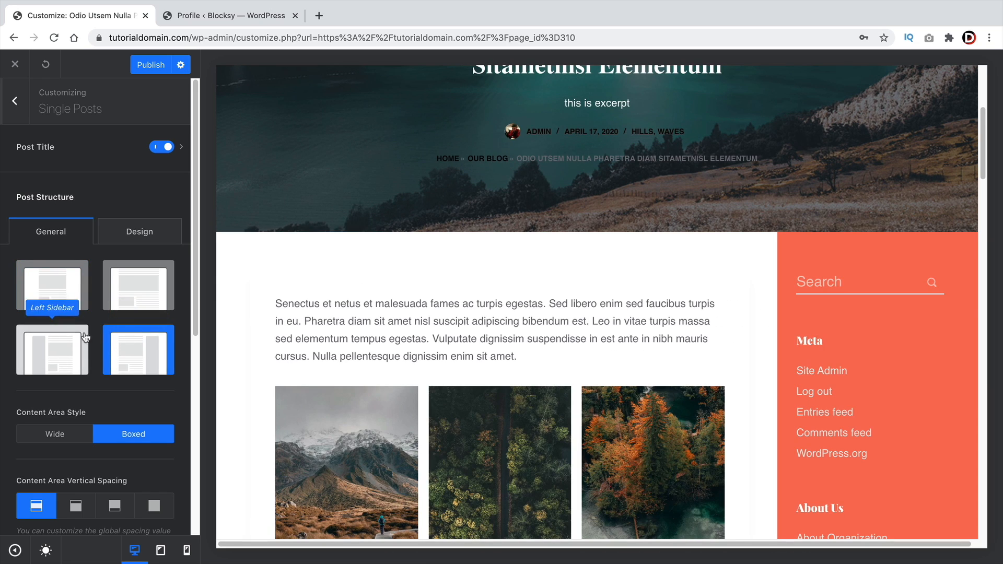
click(65, 282)
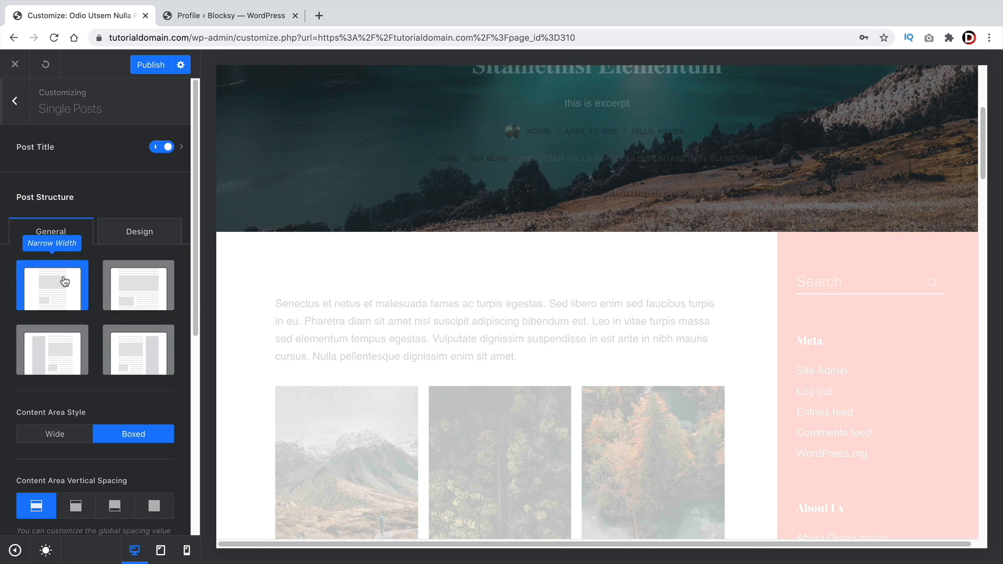
Review the narrow-width single post layout down to the author box in the preview and publish the customizer changes
scroll(336, 459, down, 10)
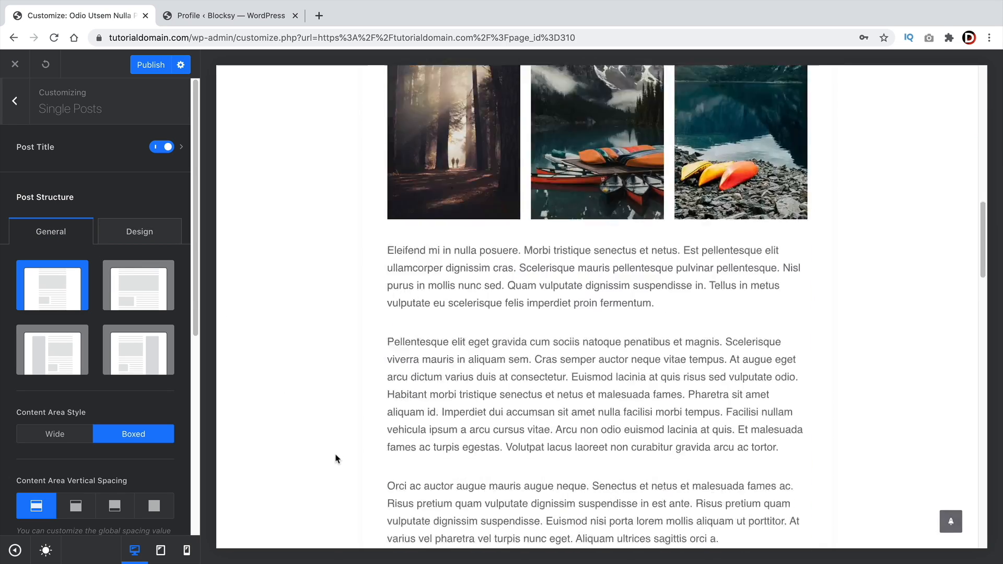
scroll(336, 460, down, 15)
scroll(336, 460, up, 3)
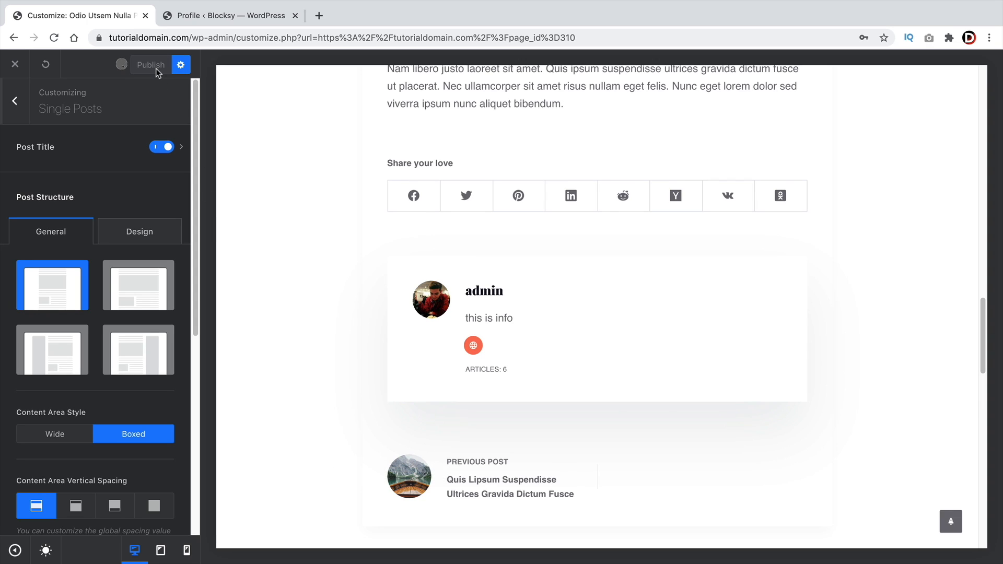
Switch to the WordPress dashboard and open the Blocksy theme's list of available extensions
click(216, 19)
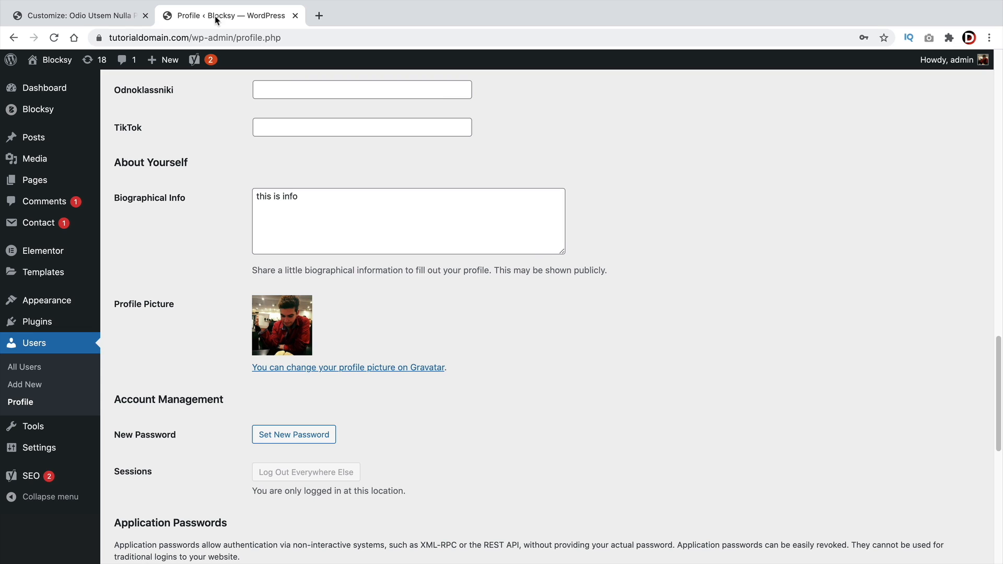
mouse_move(40, 110)
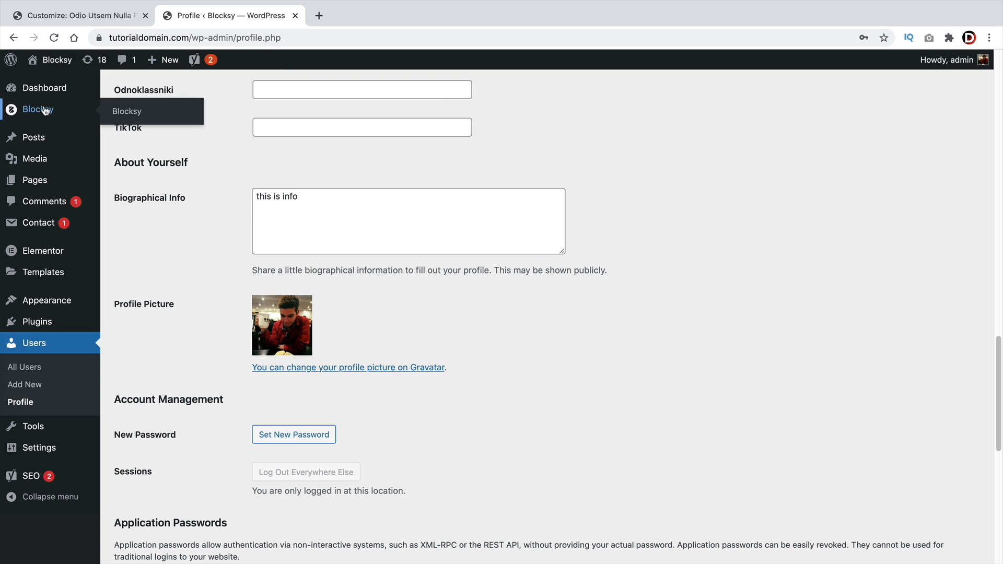
click(135, 111)
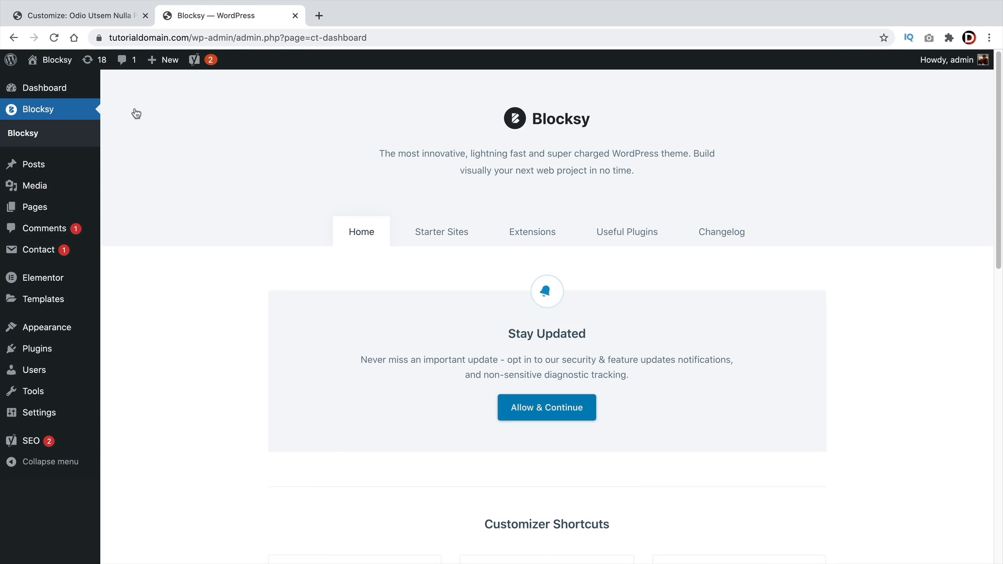
click(537, 231)
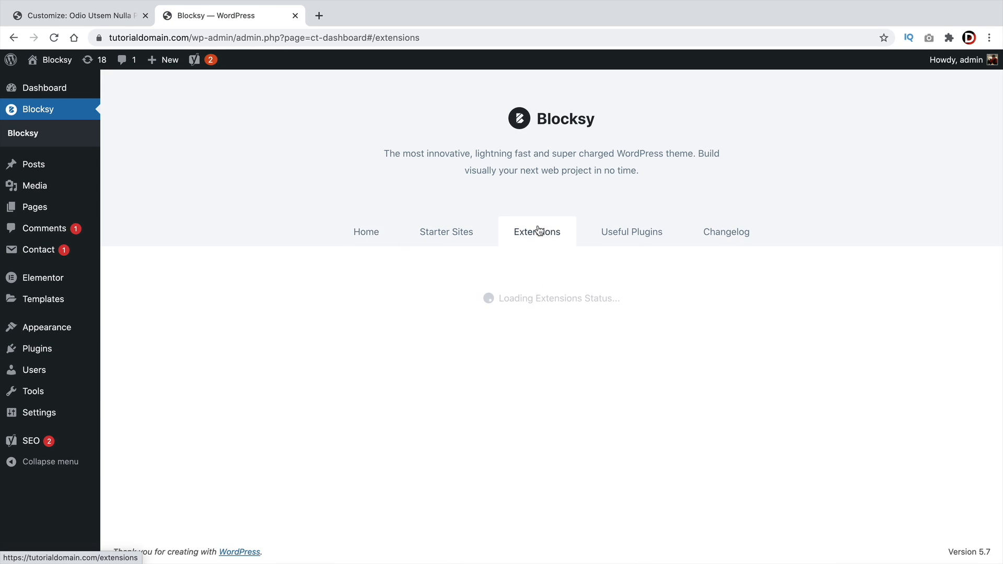
scroll(572, 238, down, 4)
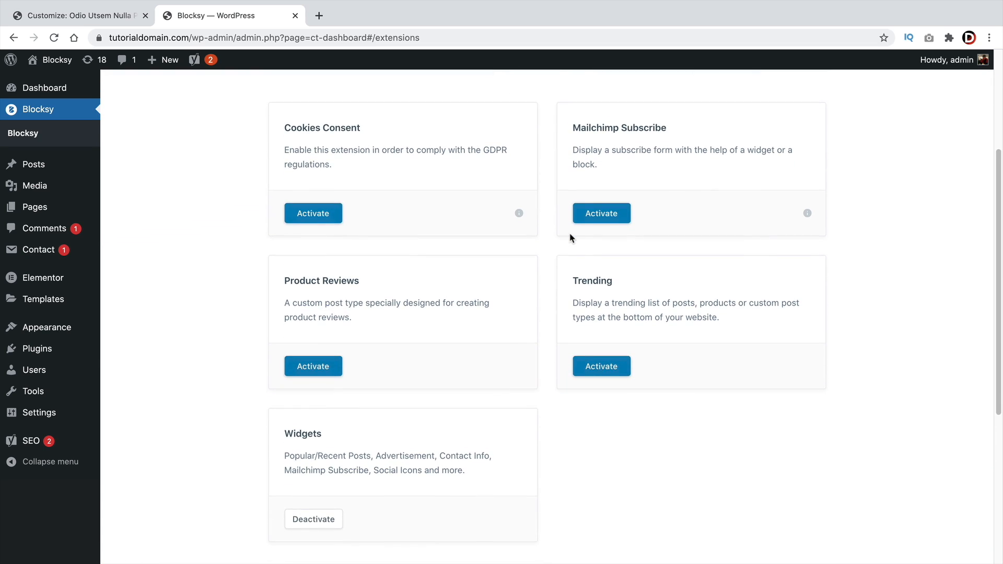
Dismiss the Mailchimp Subscribe credentials request and activate the Trending, Product Reviews and Cookies Consent extensions
click(615, 214)
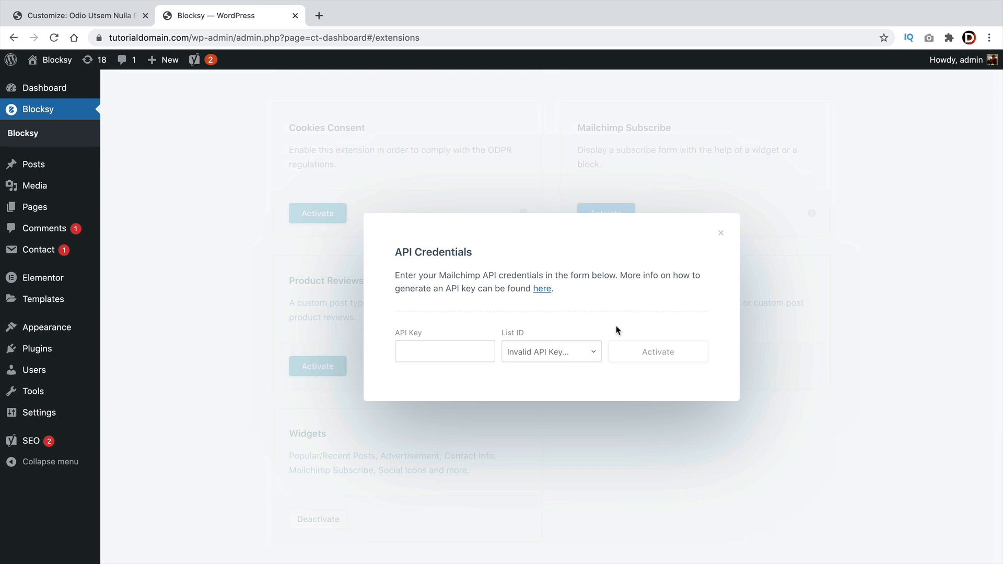
click(723, 232)
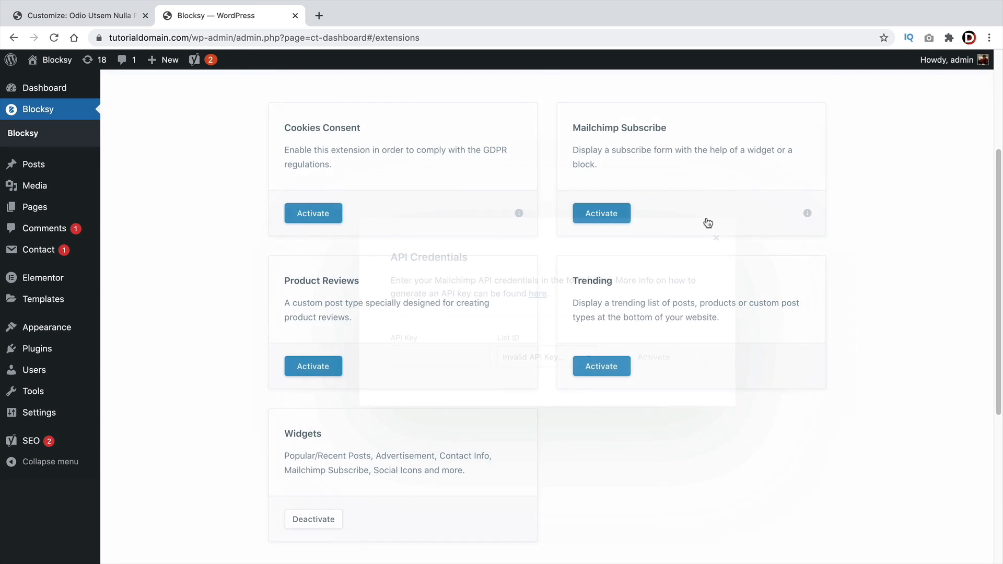
click(623, 371)
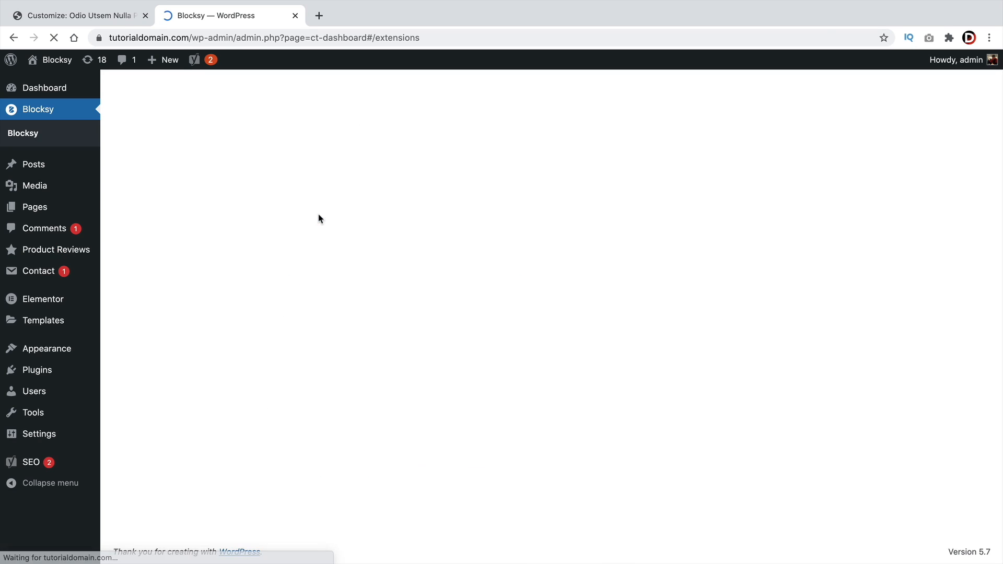
scroll(524, 327, down, 4)
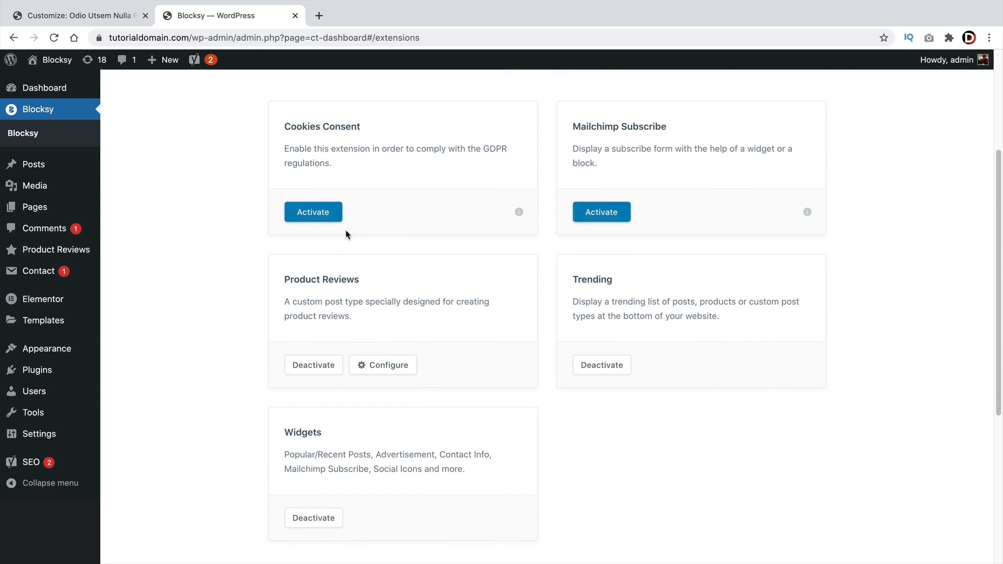
click(320, 212)
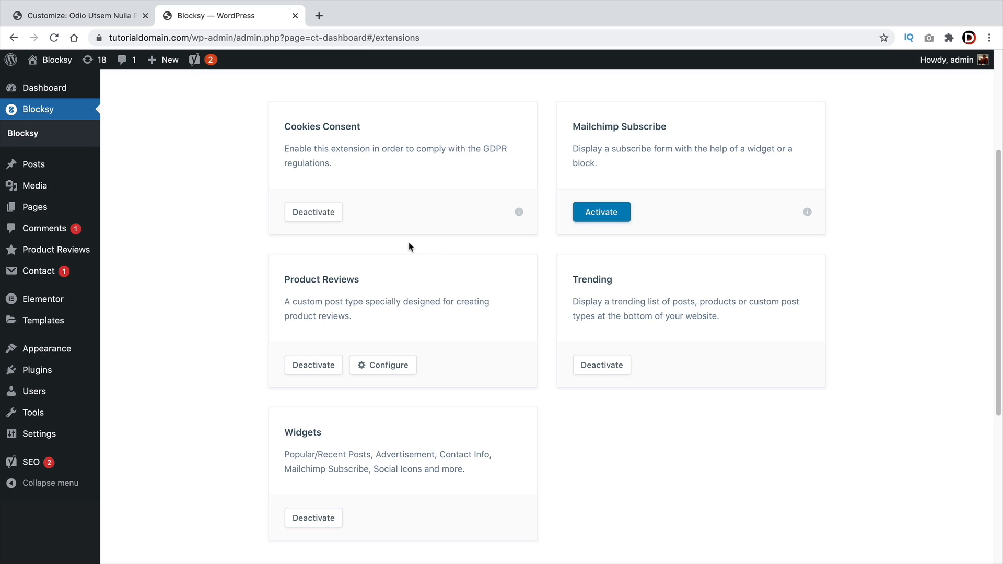
Return to the customizer, open the Our Blog page in the preview and examine the Trending now section above the footer
click(119, 20)
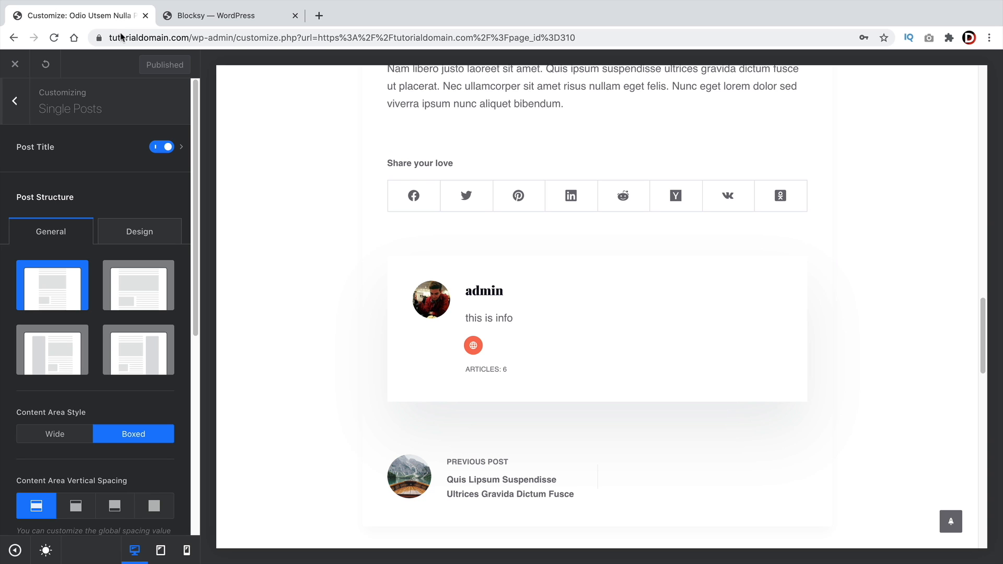
scroll(365, 409, up, 15)
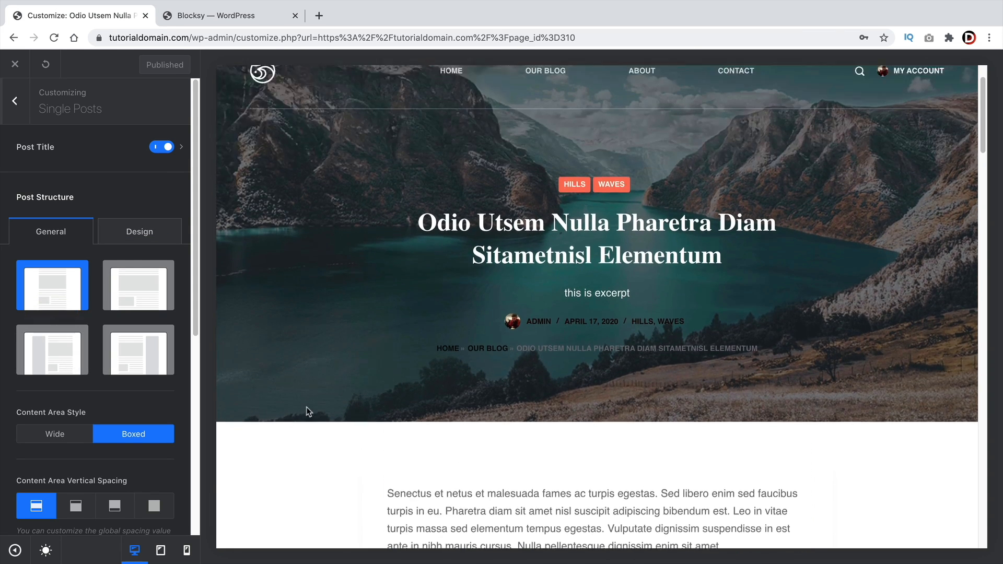
scroll(307, 406, up, 1)
click(56, 38)
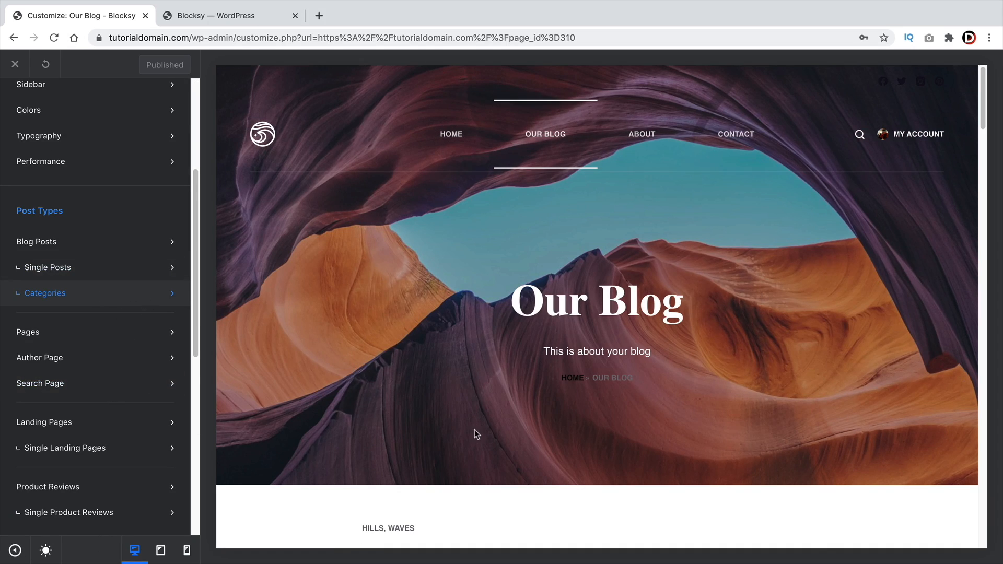
scroll(475, 430, down, 20)
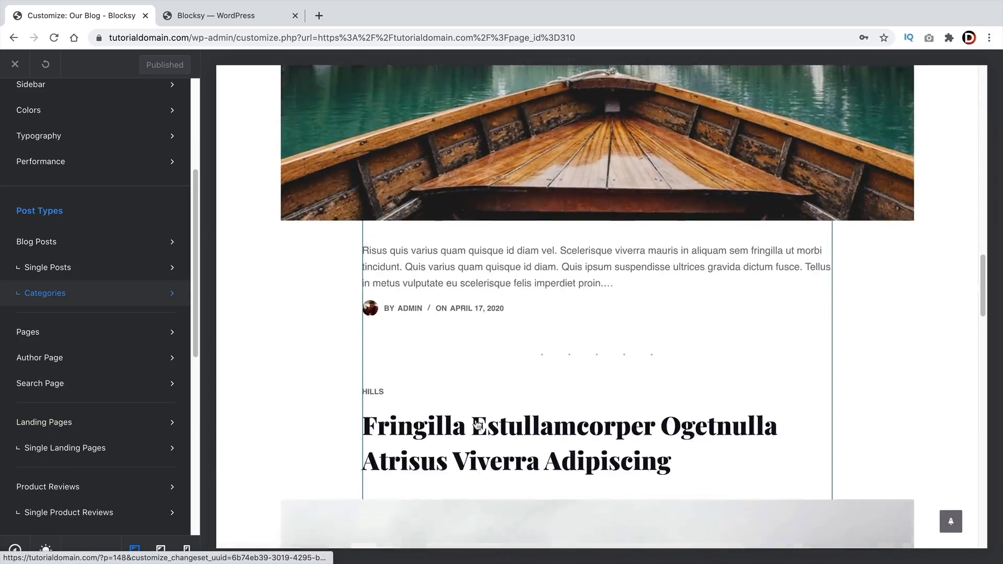
scroll(477, 425, down, 20)
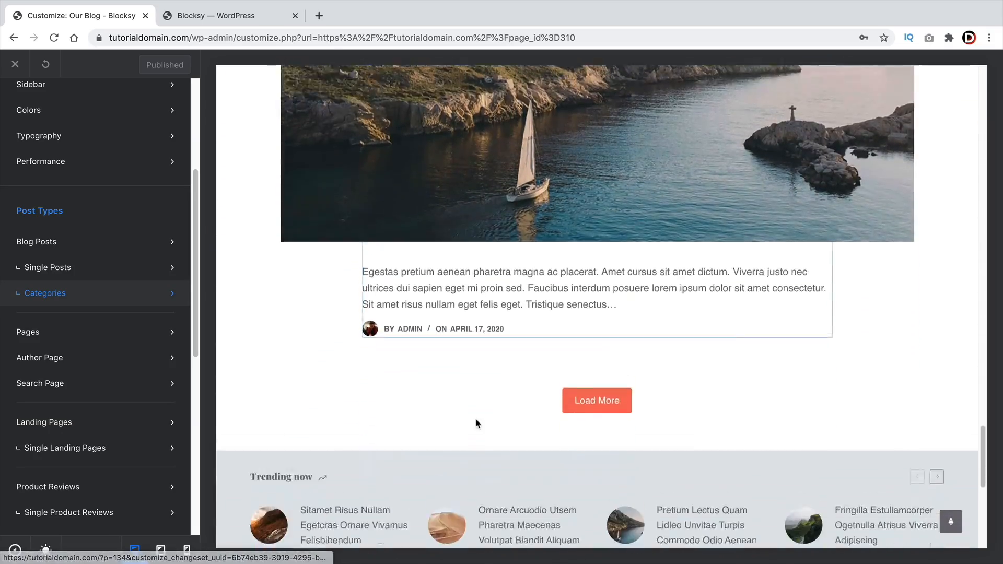
scroll(477, 424, down, 10)
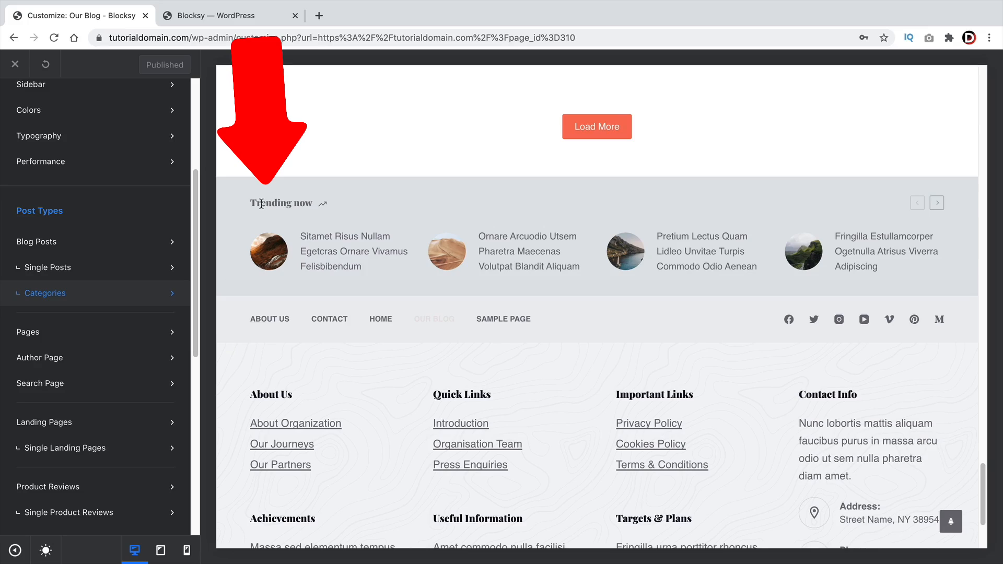
drag(262, 204, 313, 204)
Open the Trending Posts settings and examine the post type, trending period and design options
scroll(63, 385, down, 1)
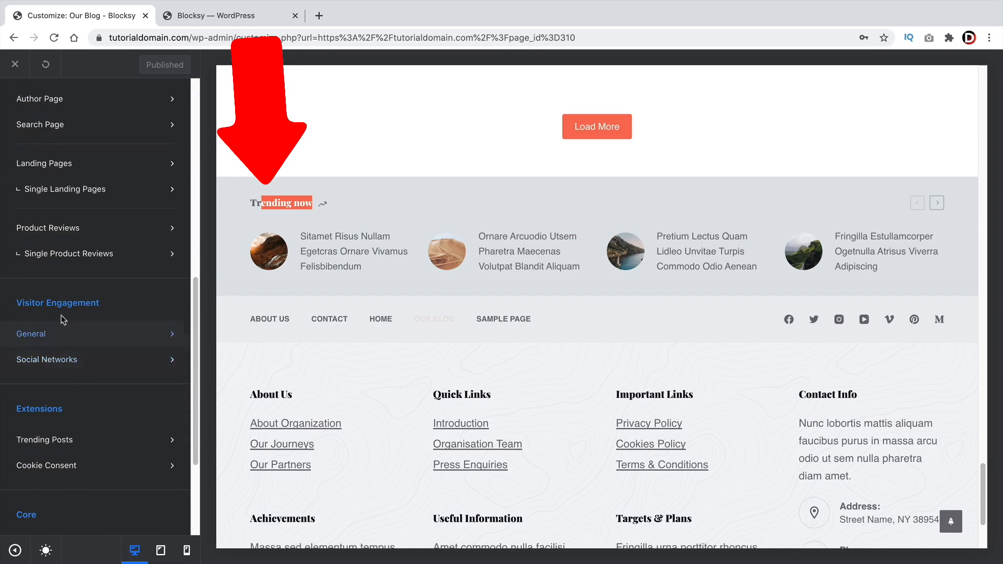
scroll(68, 418, down, 2)
click(59, 377)
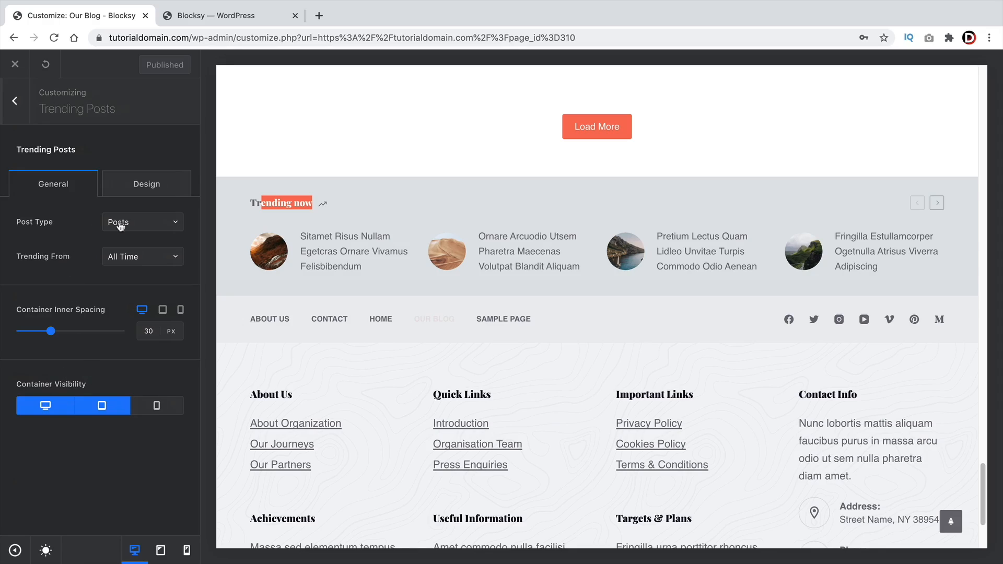
click(147, 228)
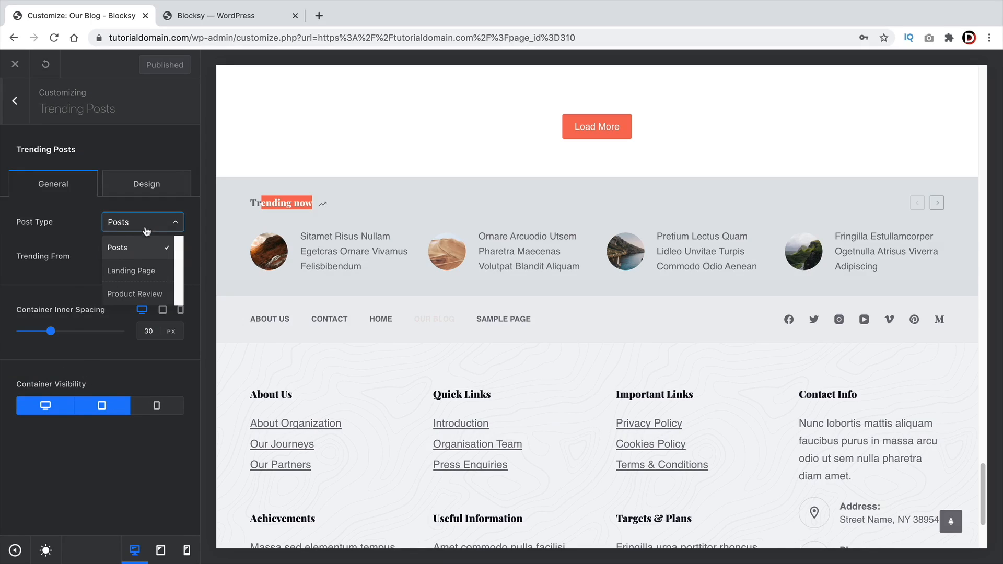
click(65, 244)
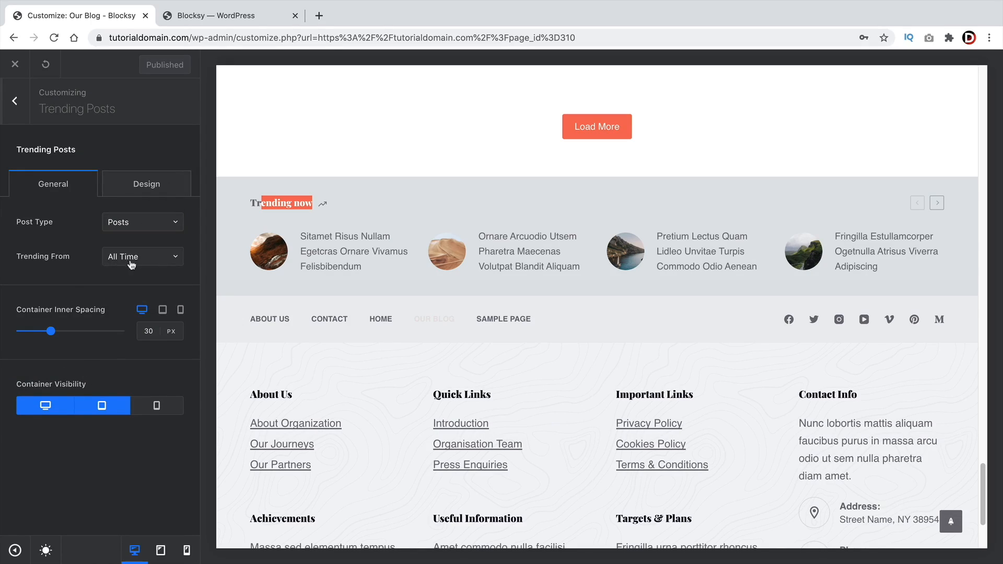
click(132, 261)
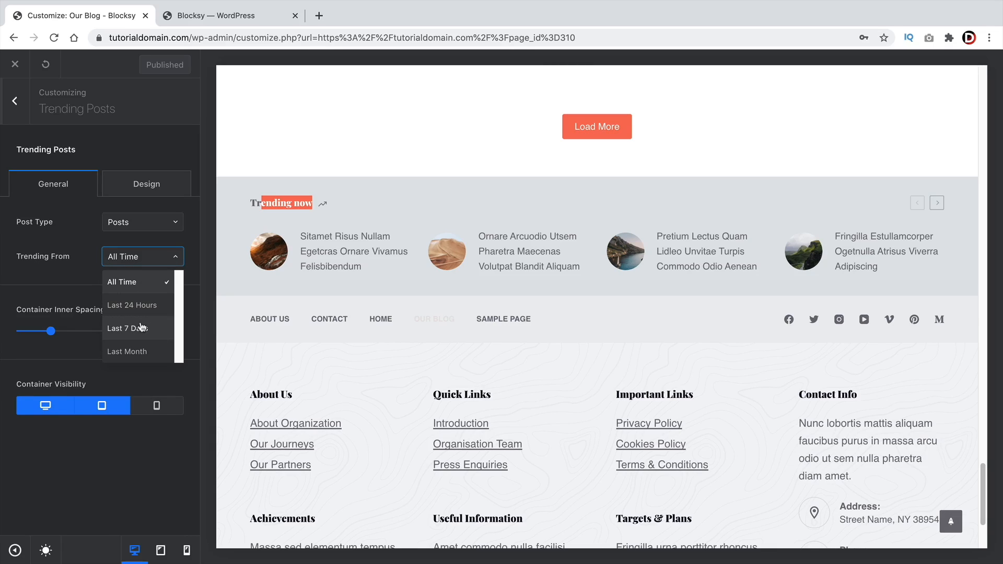
click(73, 252)
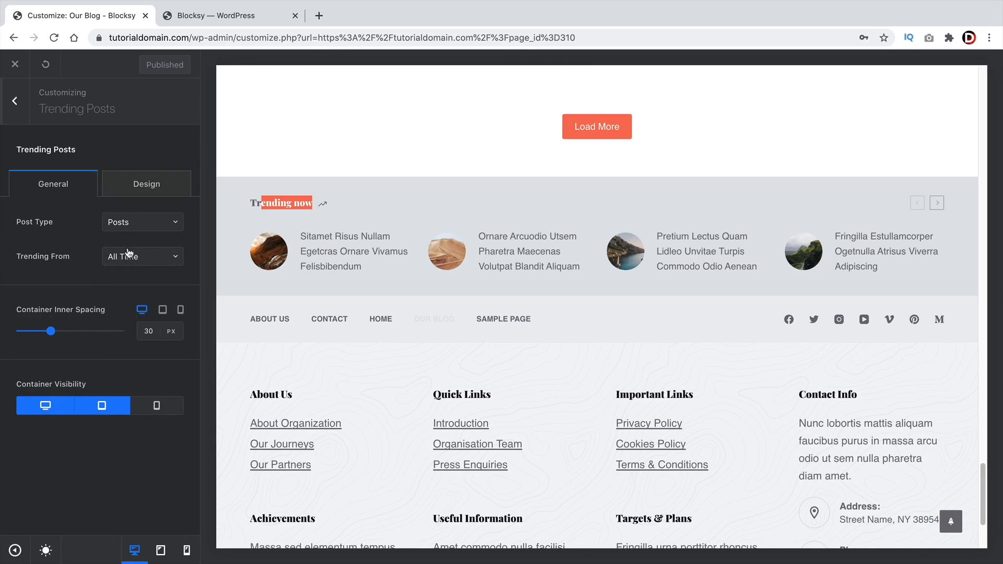
click(149, 191)
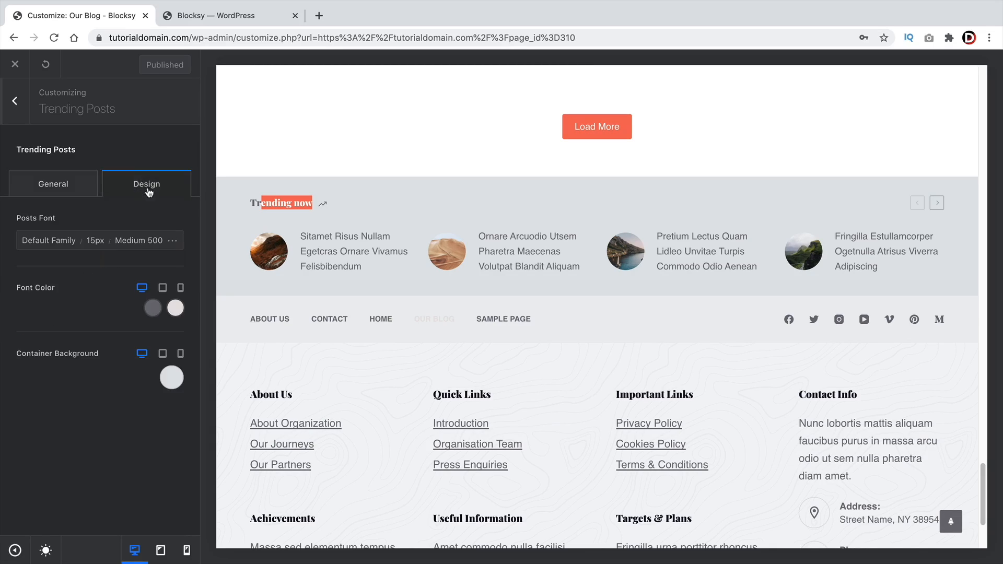
click(71, 182)
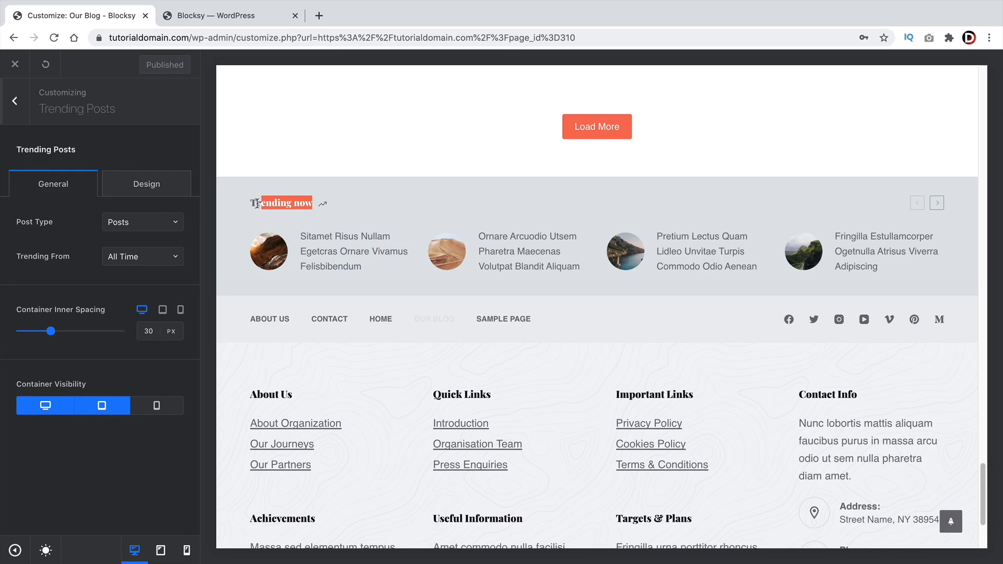
Leave the Trending Posts settings, check the Trending extension in the Blocksy extension list and return to the customizer
click(16, 101)
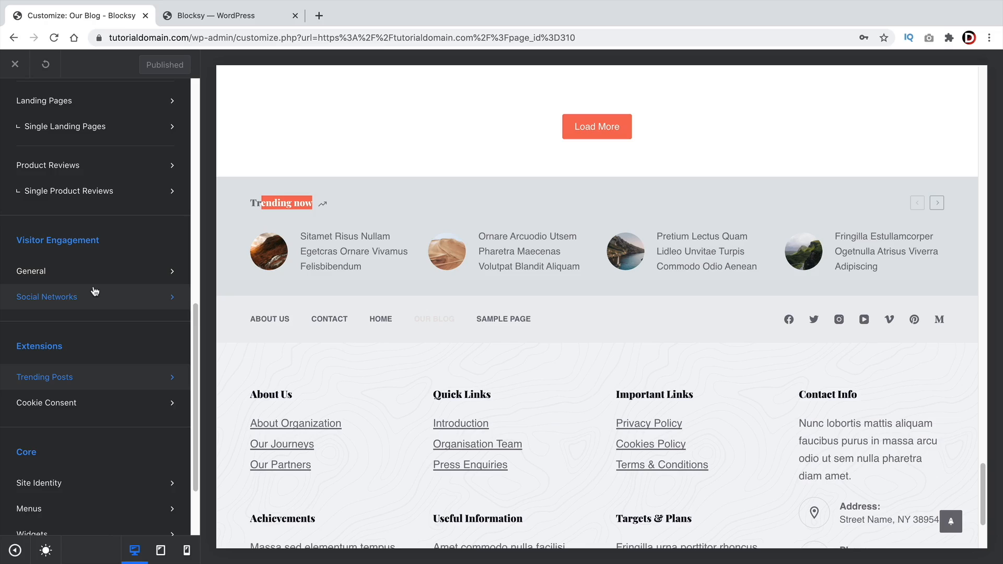
click(187, 18)
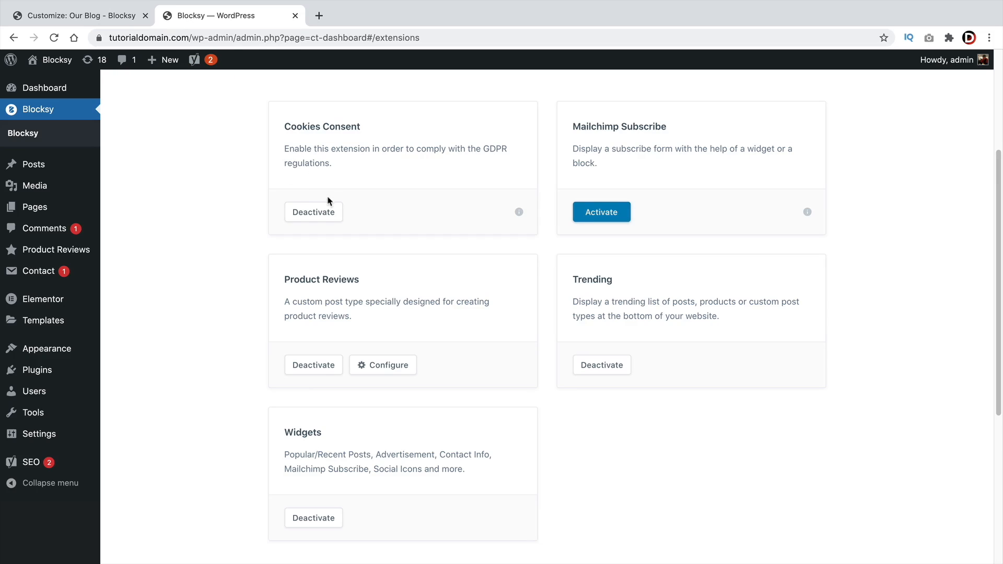
drag(618, 282, 573, 280)
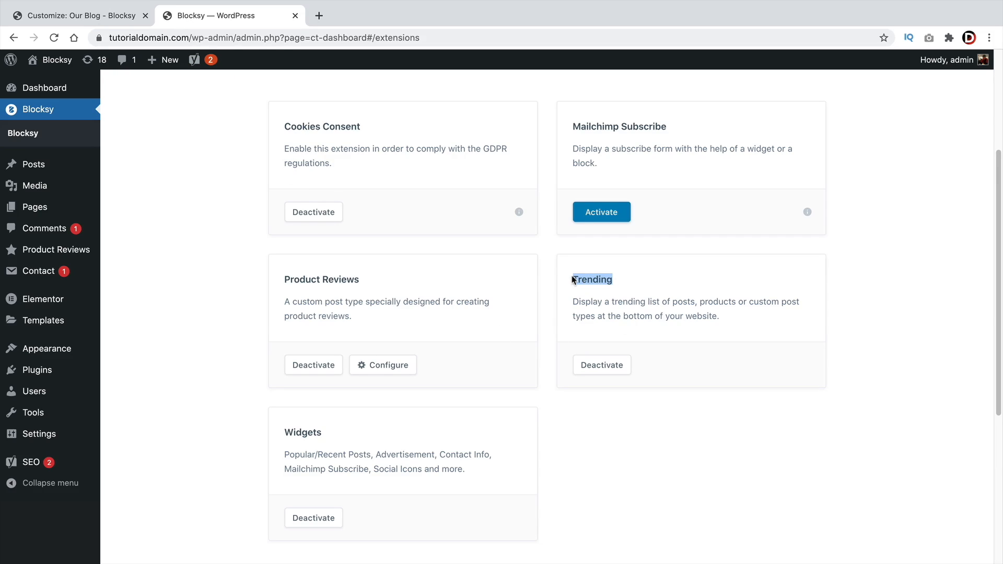
click(88, 19)
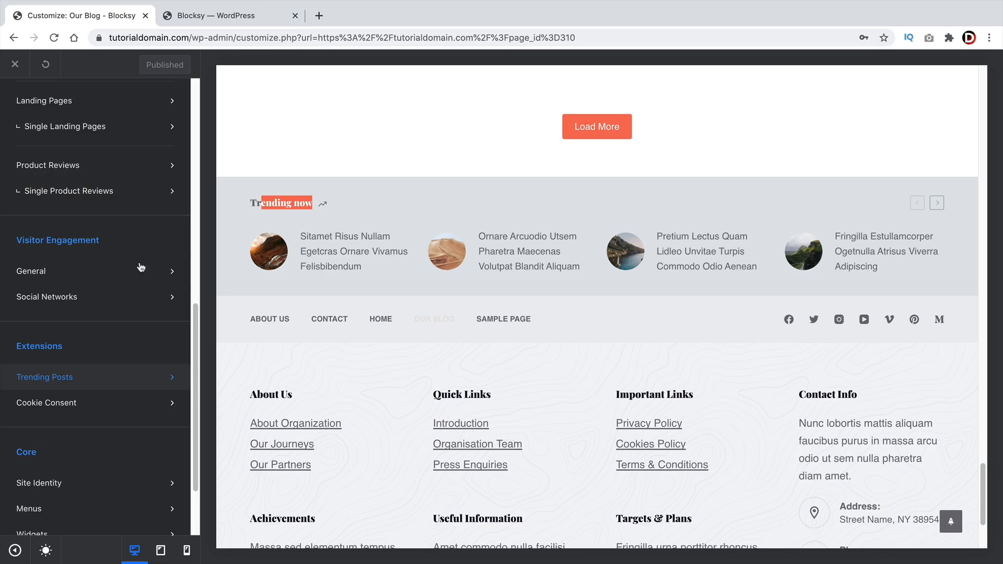
Look through the customizer's sections, from General Options and Post Types to Extensions and Core
scroll(95, 384, down, 2)
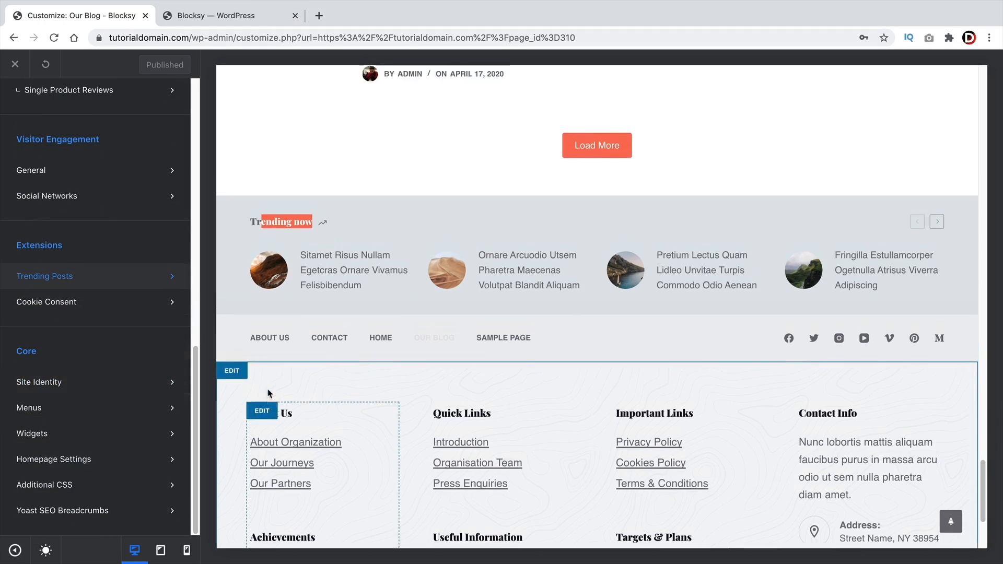
scroll(156, 376, up, 6)
scroll(148, 373, up, 5)
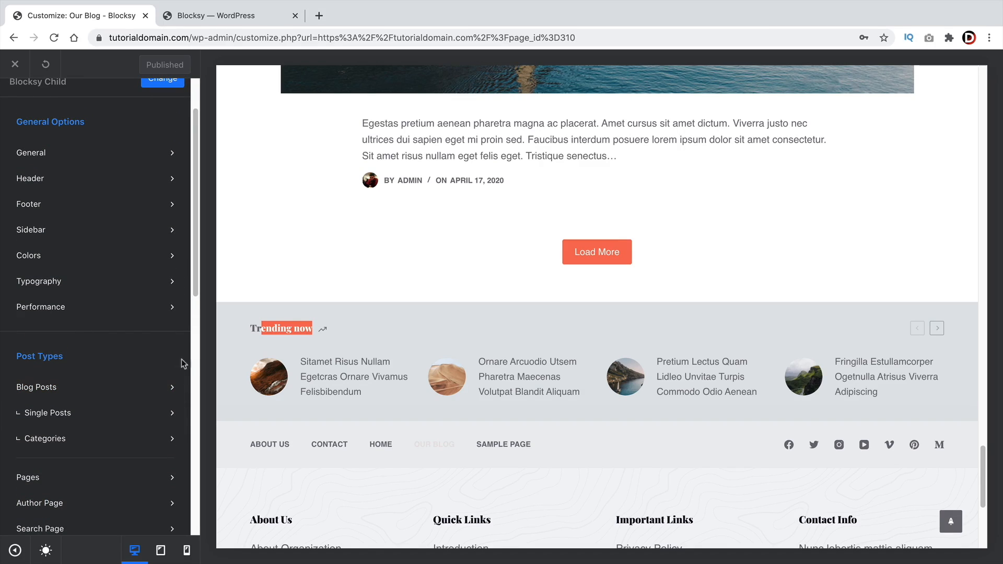
scroll(134, 349, down, 2)
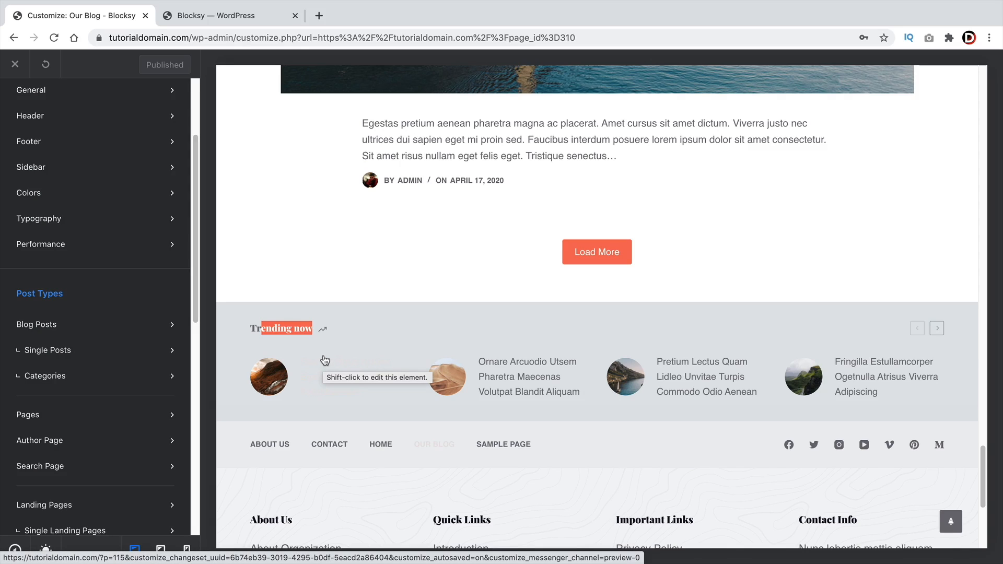
scroll(133, 347, down, 10)
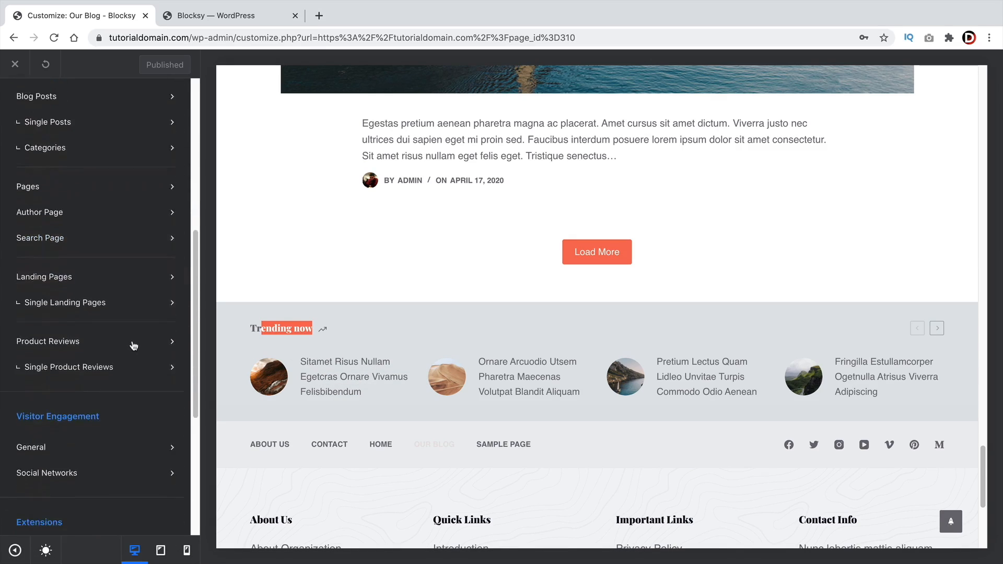
scroll(133, 337, down, 2)
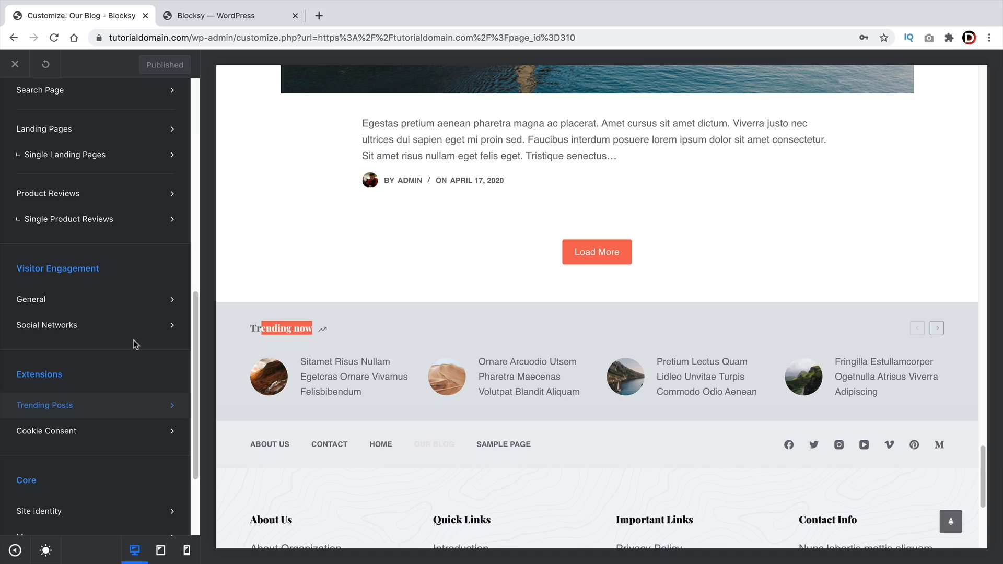
Open the Cookie Consent settings and examine the Type 1 and Type 2 notification layouts, cookie period and content options
scroll(134, 343, down, 2)
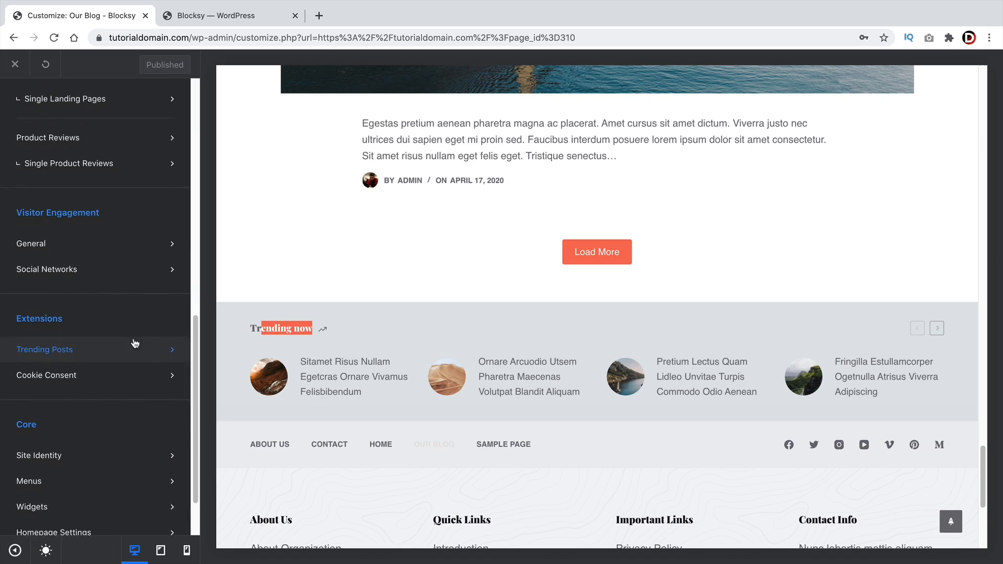
click(46, 370)
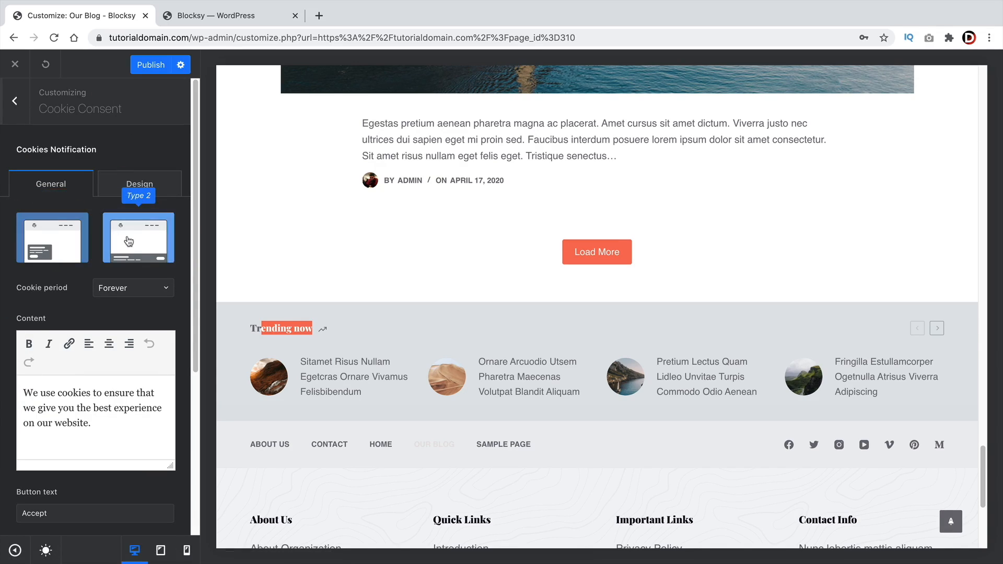
scroll(291, 392, down, 5)
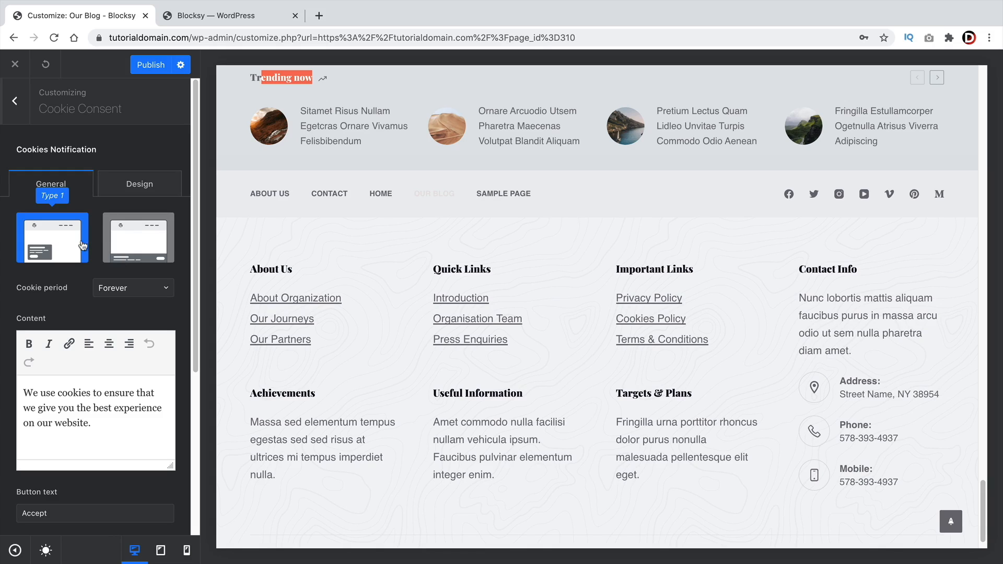
scroll(336, 366, up, 10)
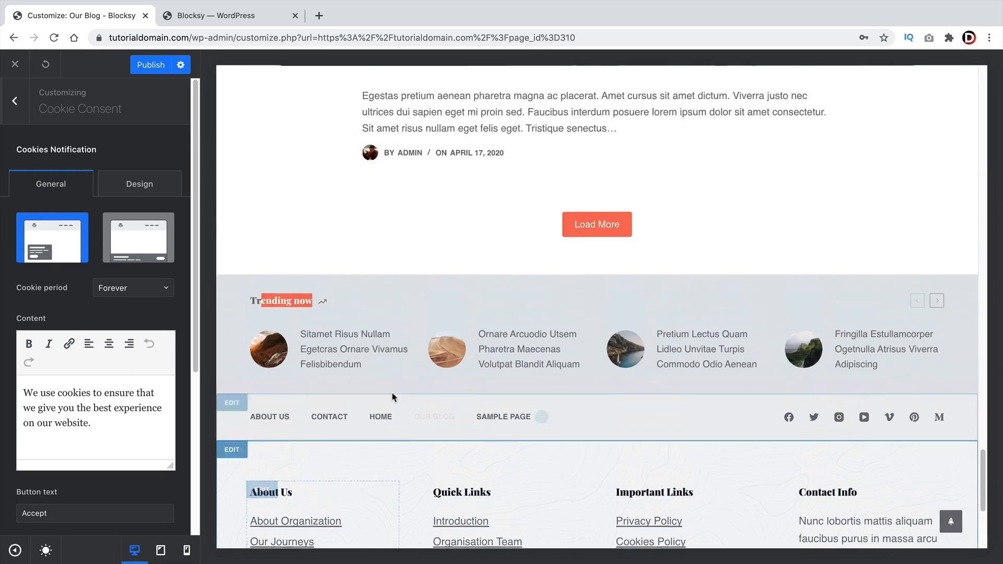
View the cookie notice on the live site's home page, read its message and accept it
click(520, 341)
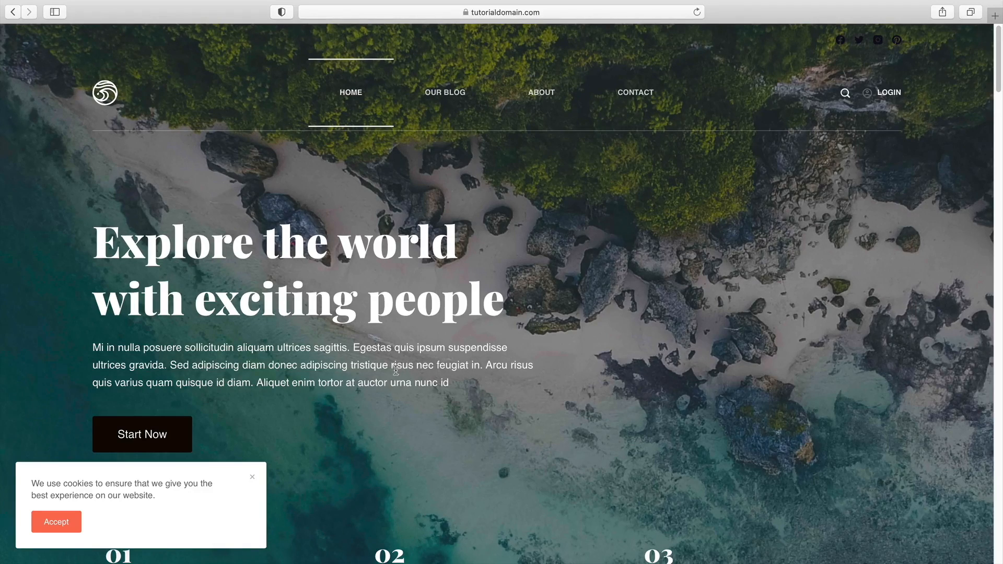
drag(156, 496, 24, 479)
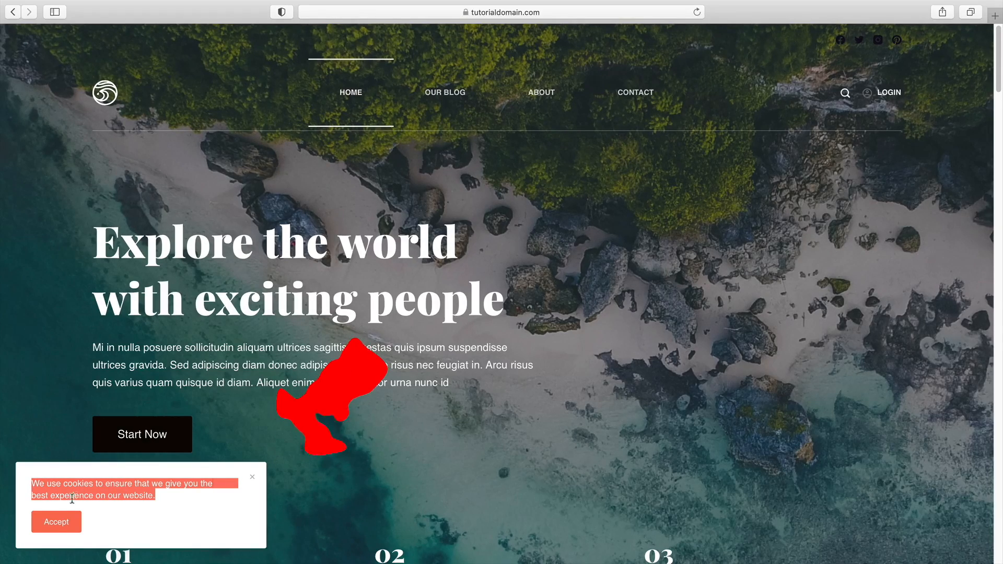
click(51, 525)
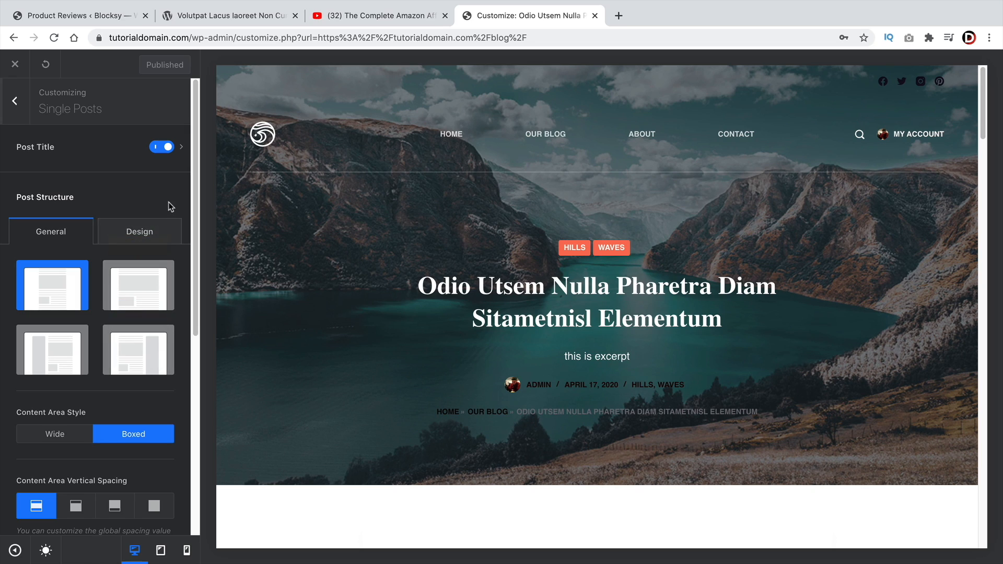
Enable the featured image for single posts, try the Thumbnail image size and set it to Medium Large
scroll(167, 199, down, 7)
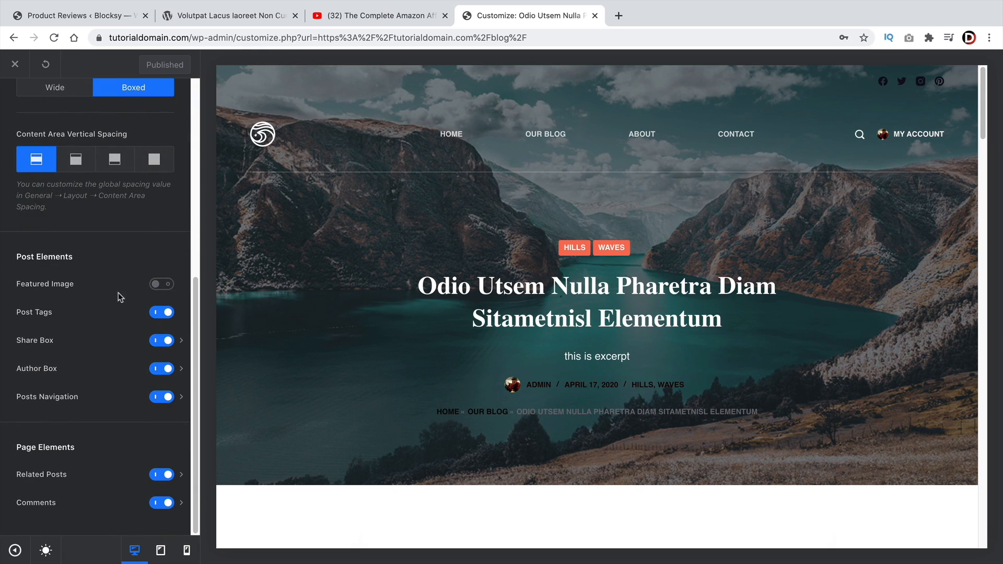
click(157, 285)
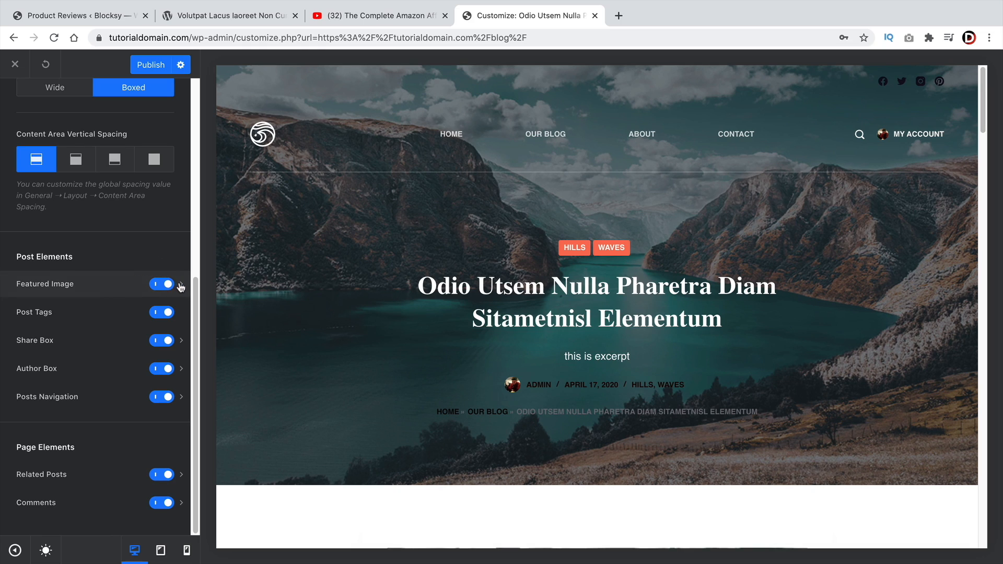
click(182, 285)
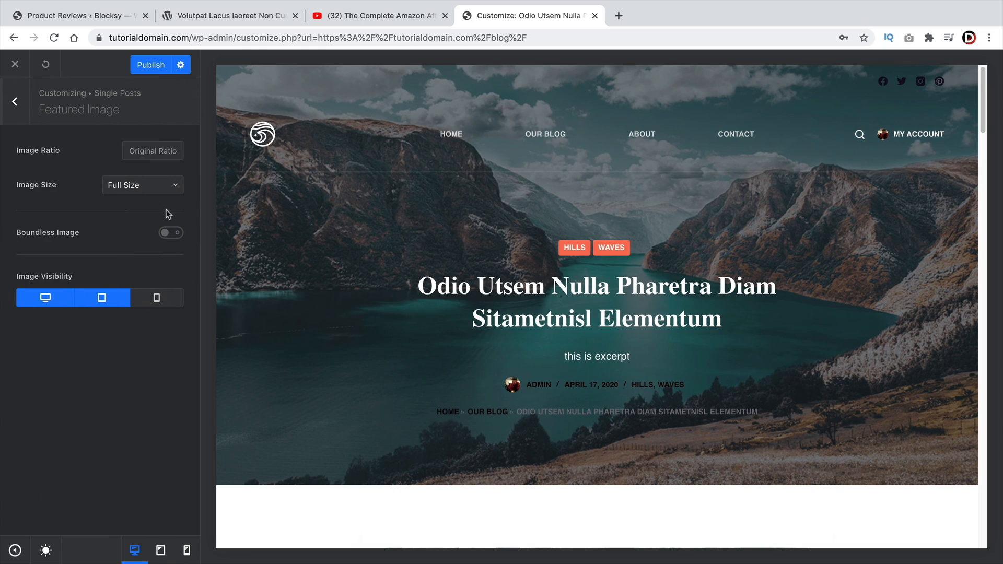
click(159, 184)
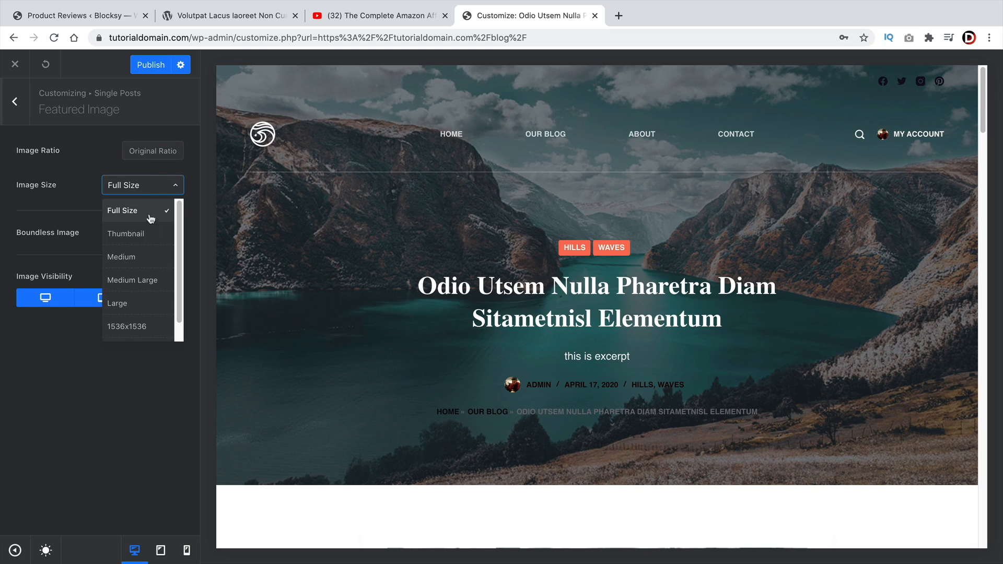
click(148, 234)
click(153, 190)
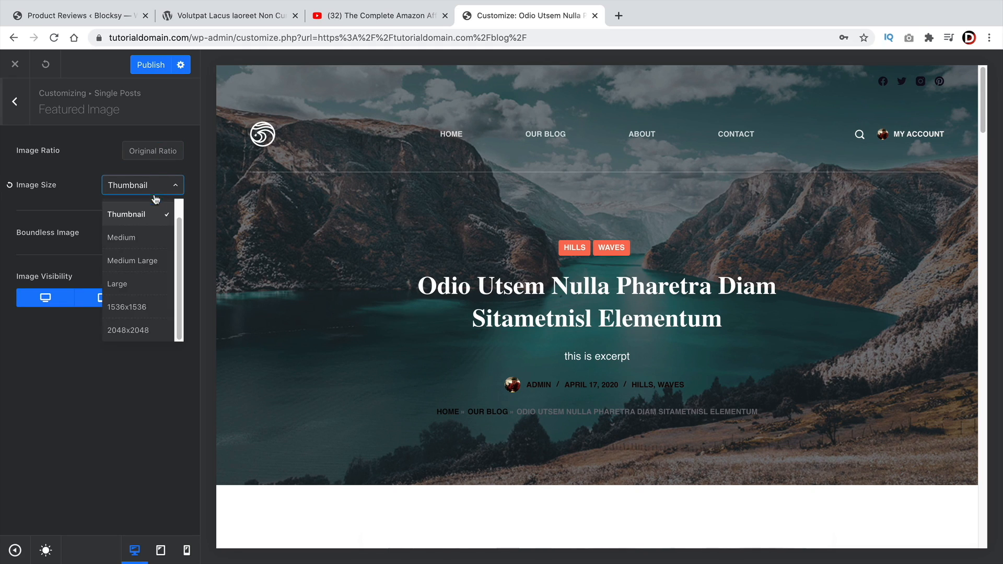
click(147, 258)
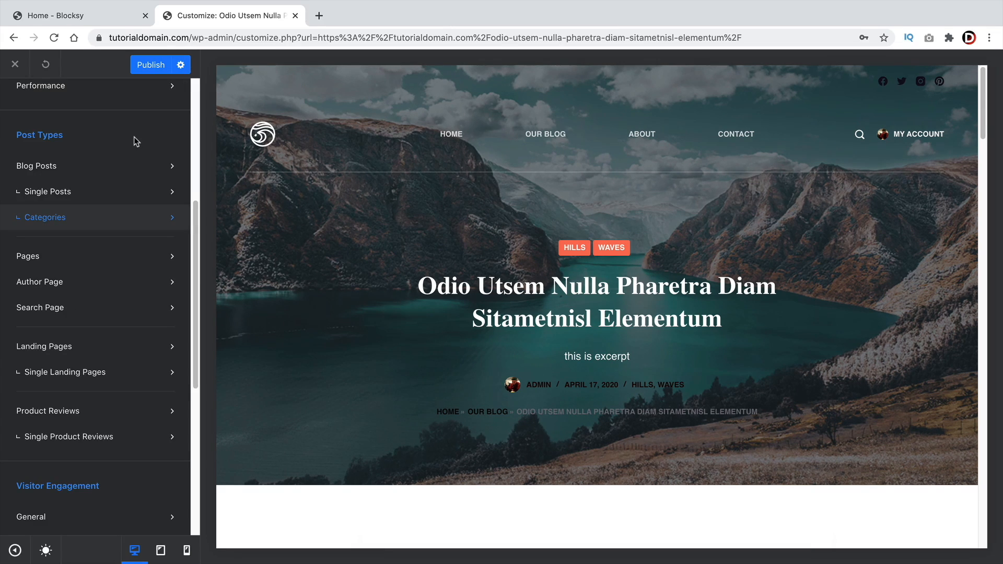
Open the Categories settings and load the Waves category archive in the preview by way of the Our Blog page
click(538, 135)
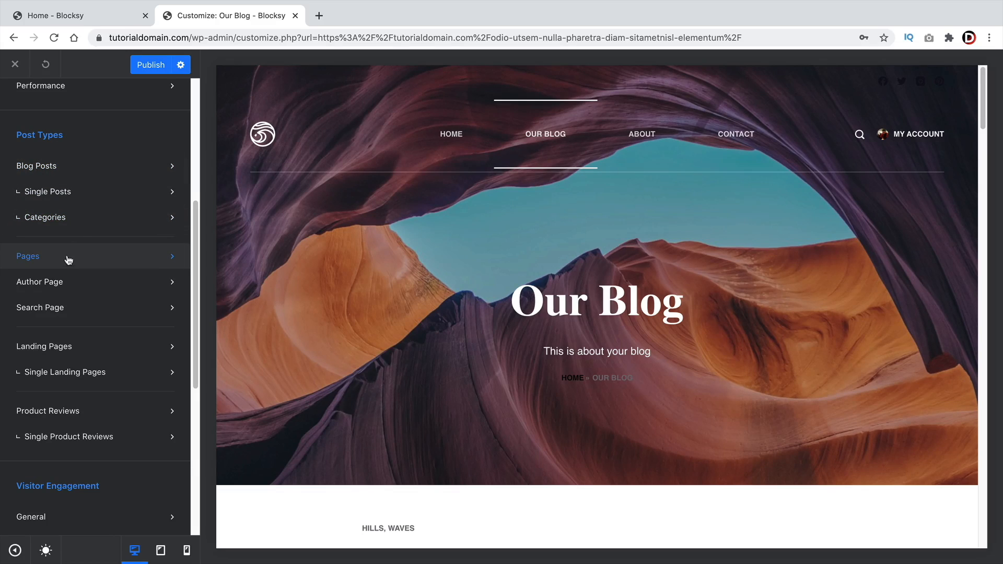
click(76, 218)
scroll(497, 319, down, 2)
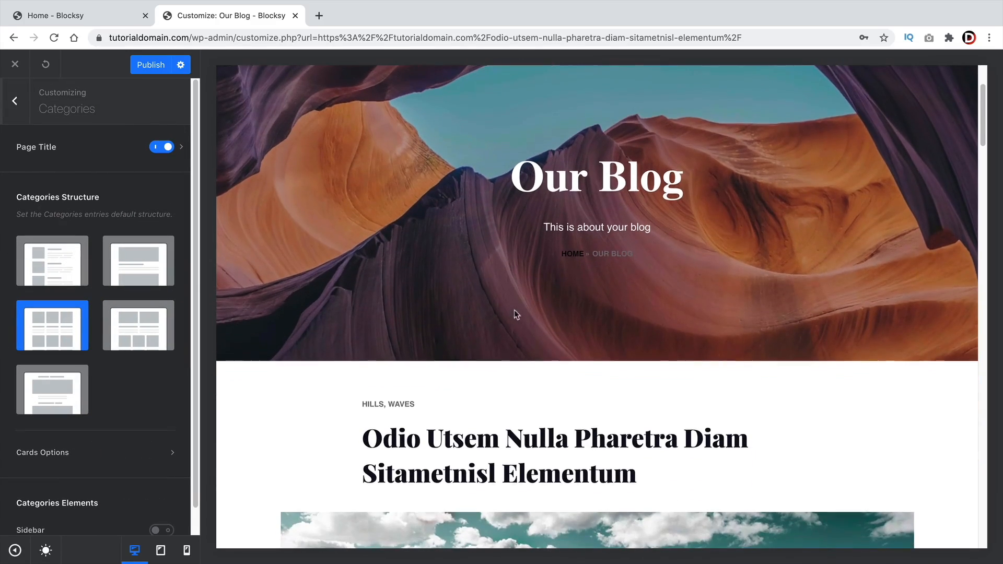
scroll(575, 299, down, 5)
scroll(426, 209, up, 4)
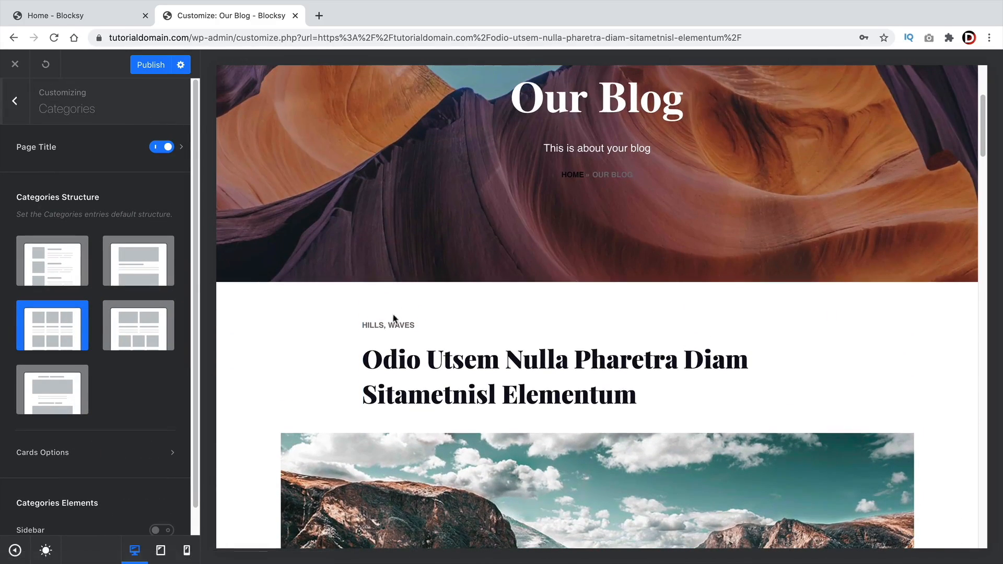
click(402, 325)
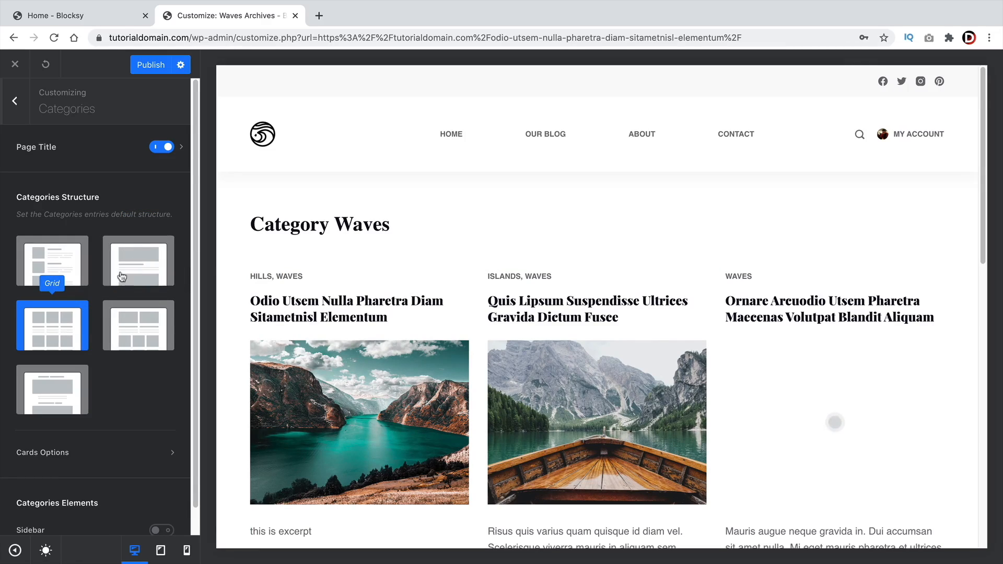
Try the Enhanced Grid categories structure, then choose the list layout with each image beside its text and check the archive
click(150, 335)
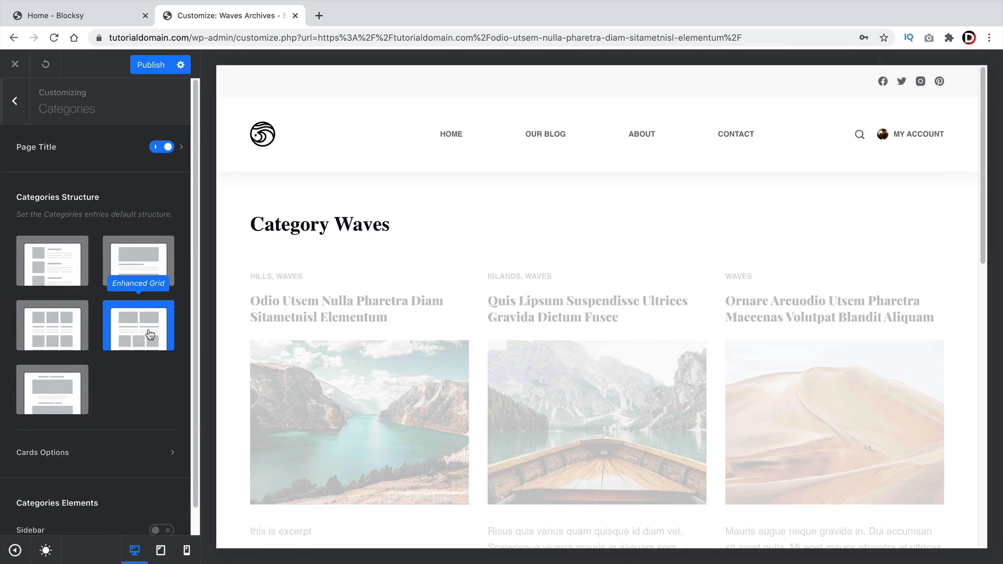
click(59, 270)
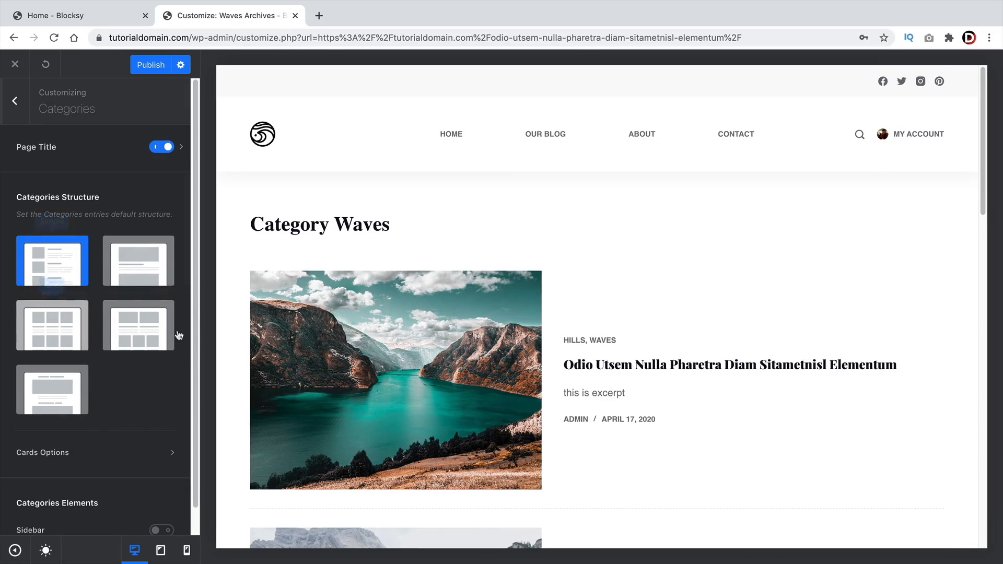
scroll(326, 325, down, 8)
scroll(326, 326, up, 8)
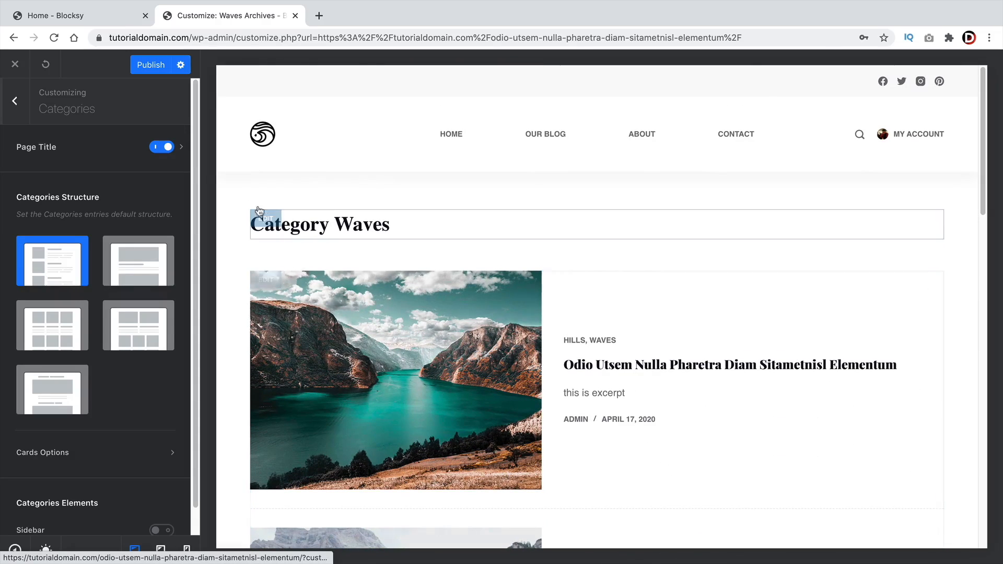
Switch the Categories page title to the Type 2 layout and look through its alignment and container options
click(176, 148)
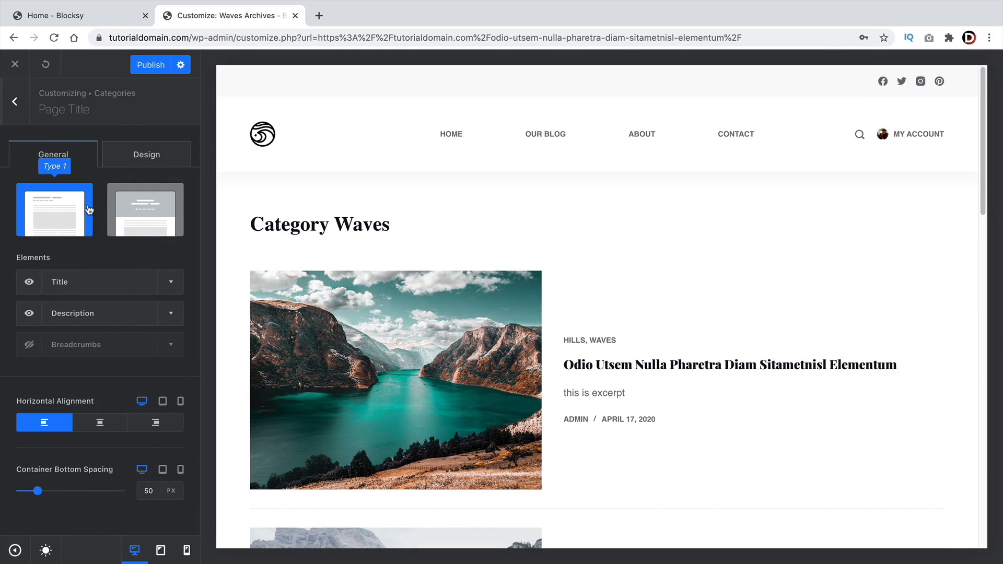
click(147, 205)
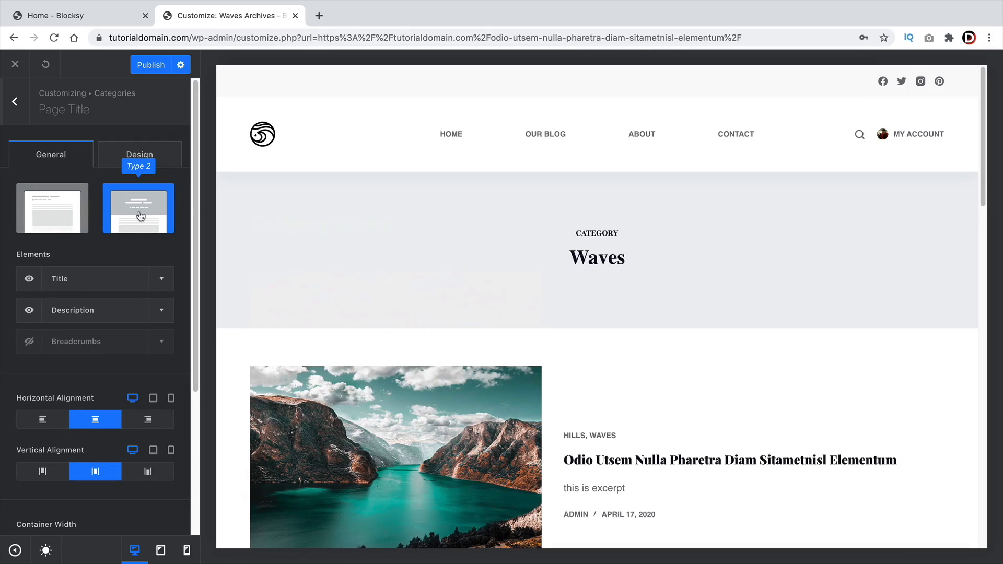
scroll(137, 277, down, 5)
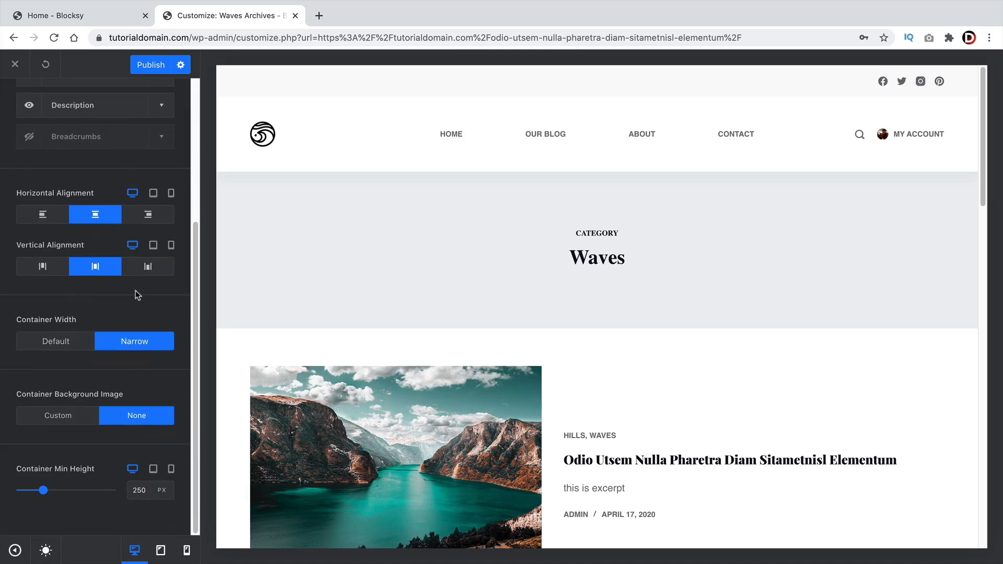
Give the Categories page title a custom container background image, using the first canyon picture in the media library
click(83, 416)
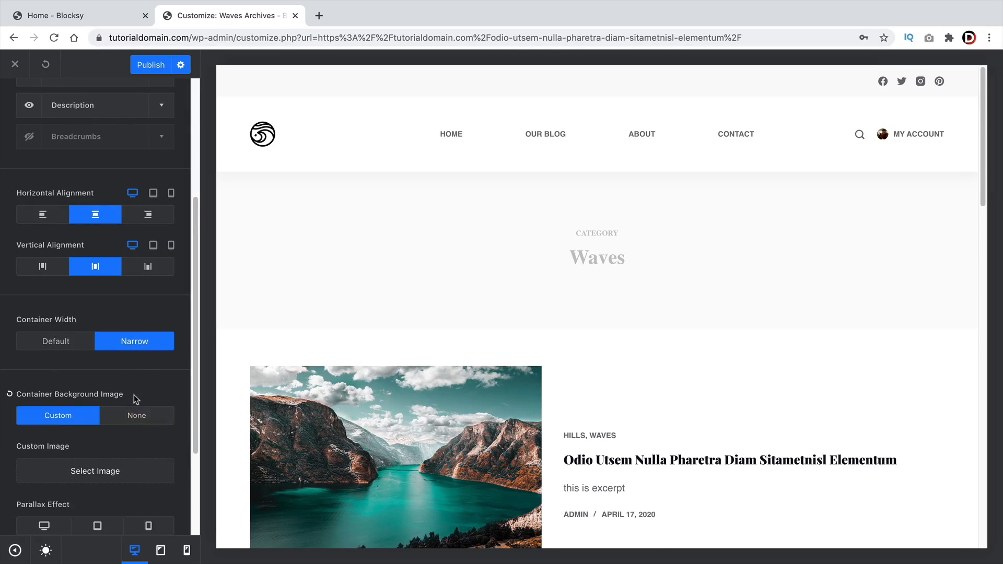
scroll(125, 376, down, 3)
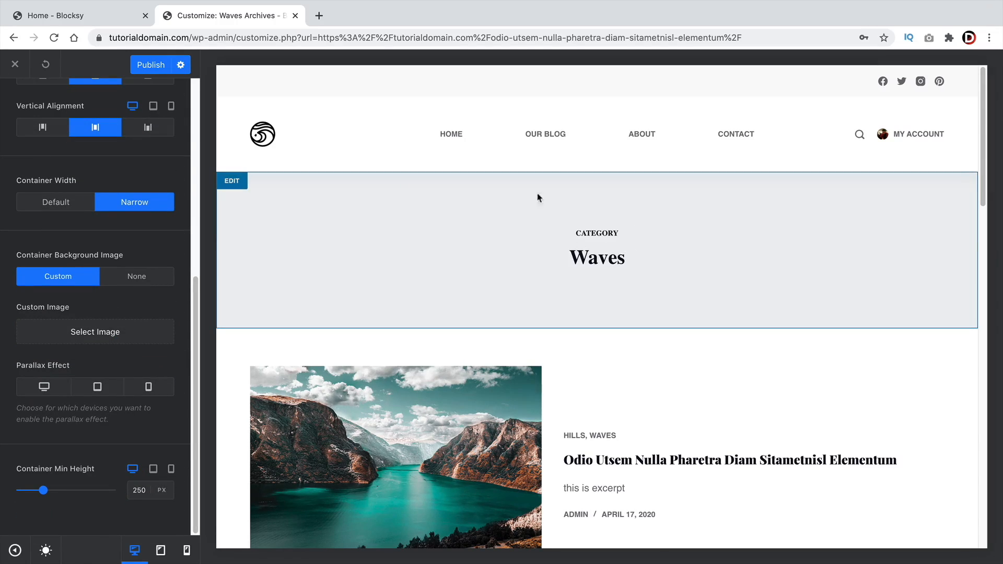
click(121, 337)
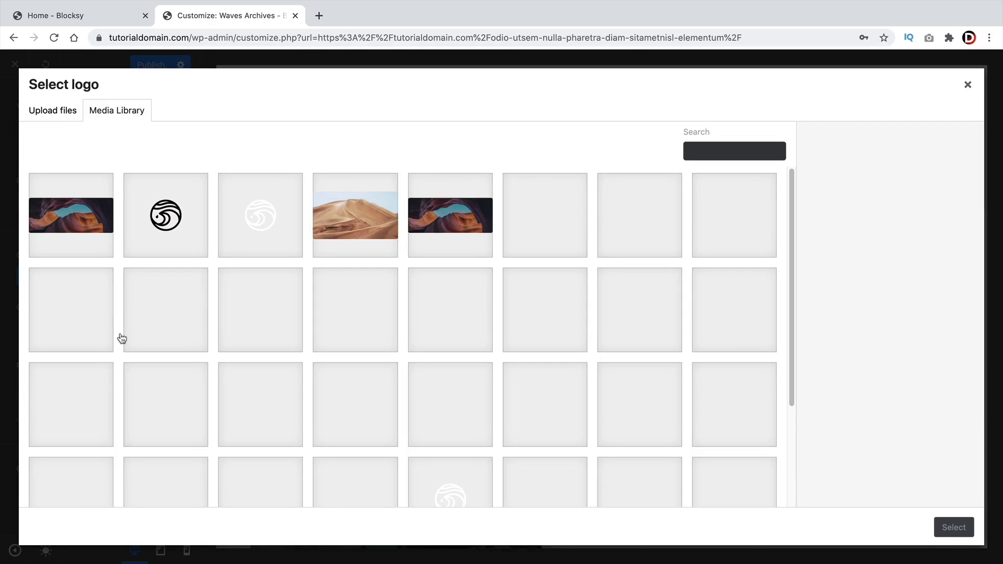
click(83, 219)
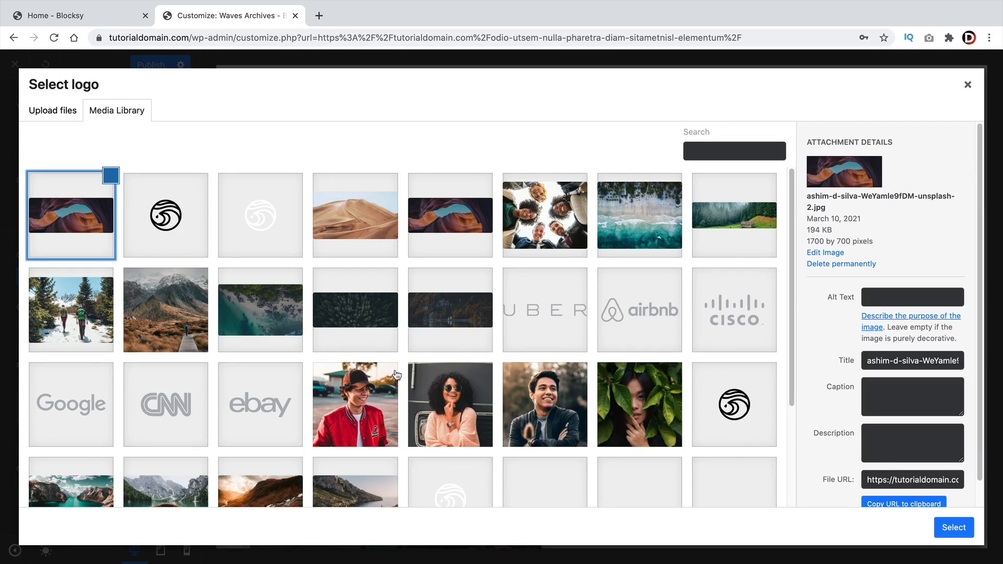
click(954, 527)
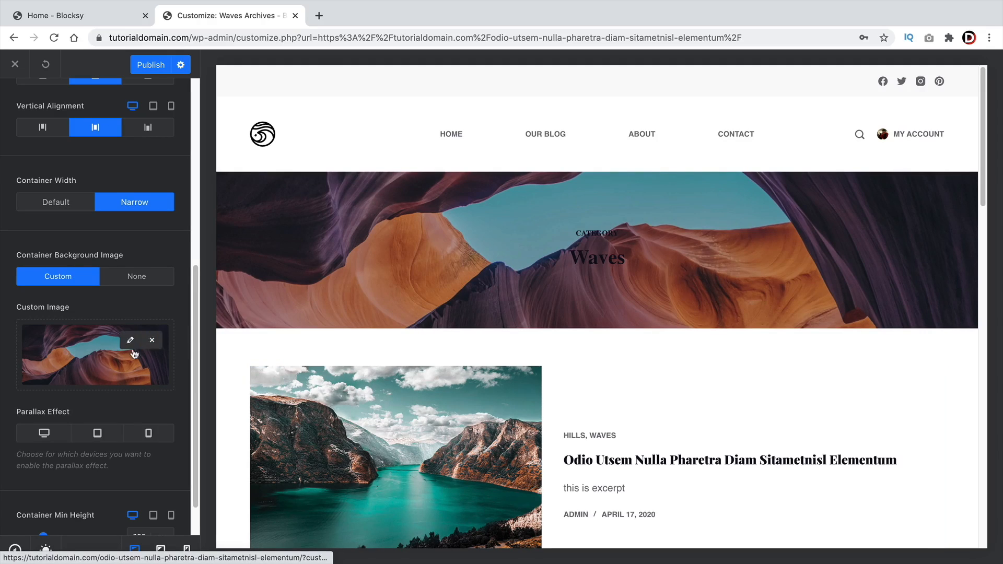
Set the Categories page title's font color to the white palette color in its design options
scroll(74, 306, up, 8)
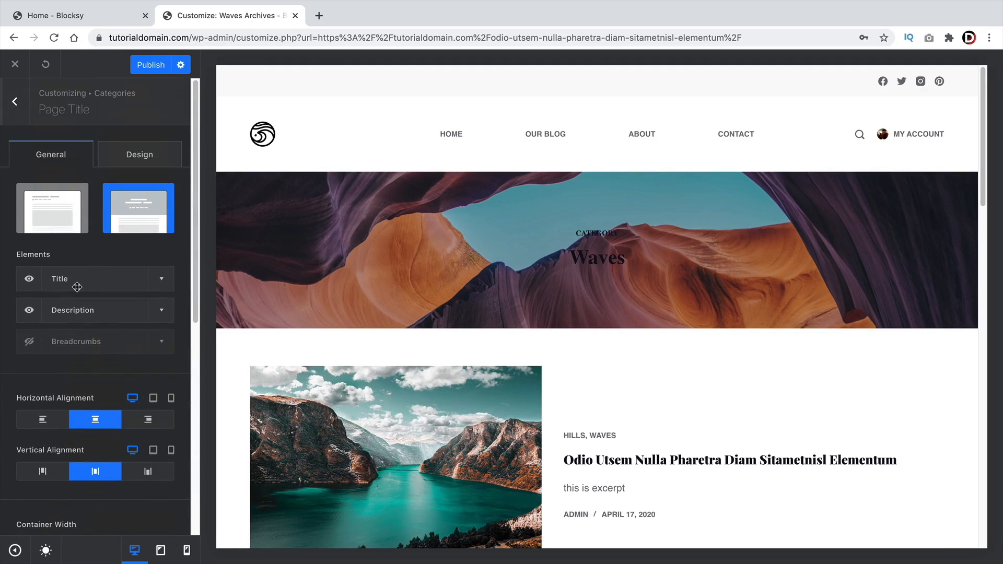
click(140, 158)
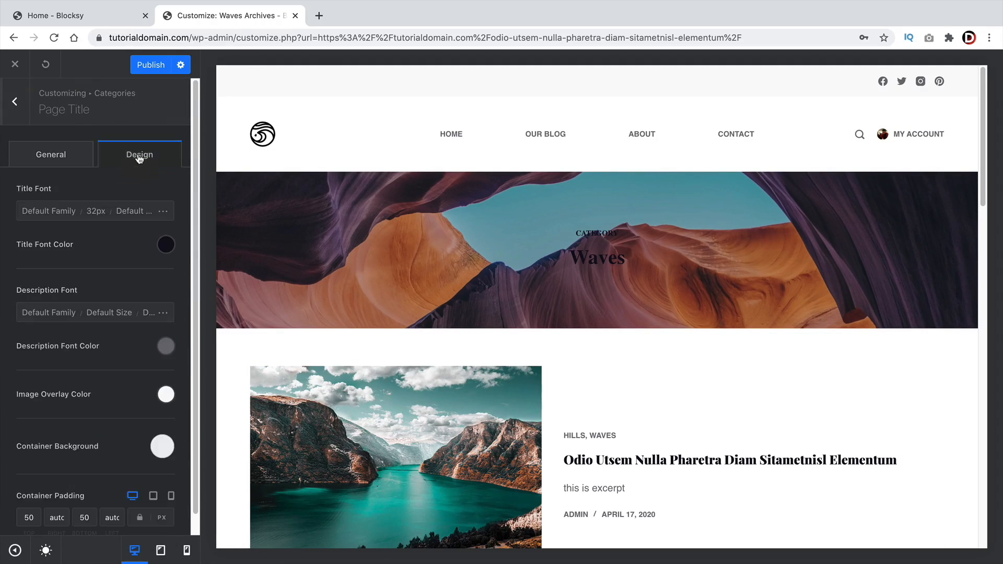
click(166, 245)
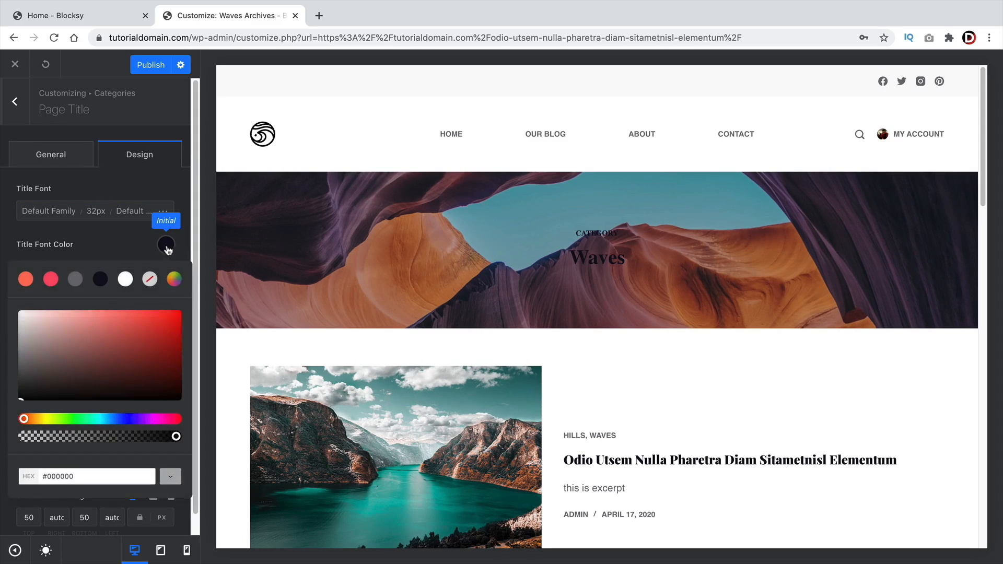
click(125, 279)
click(222, 293)
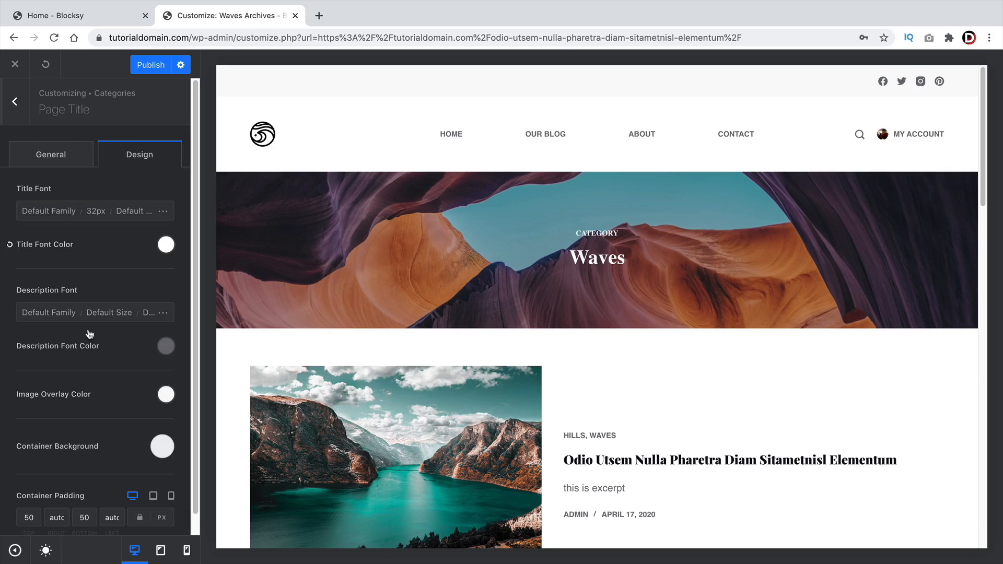
scroll(107, 326, down, 1)
Leave the Categories settings and open the Author Page settings
click(15, 102)
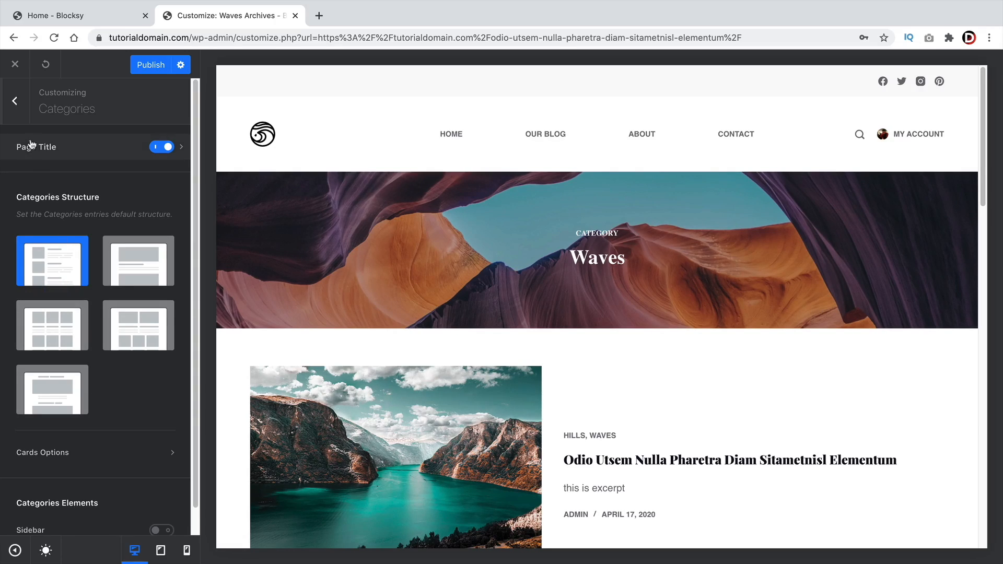
click(16, 104)
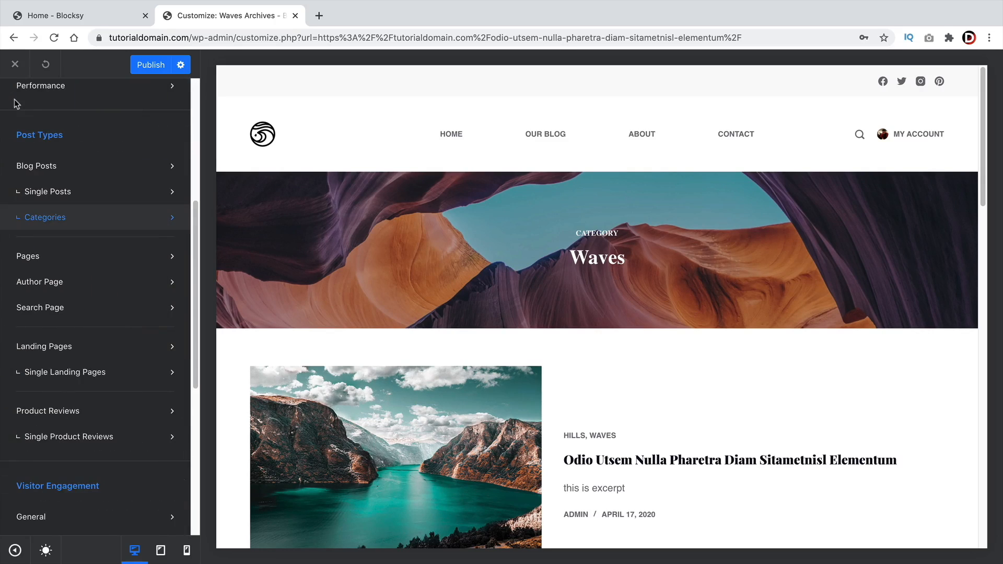
click(59, 290)
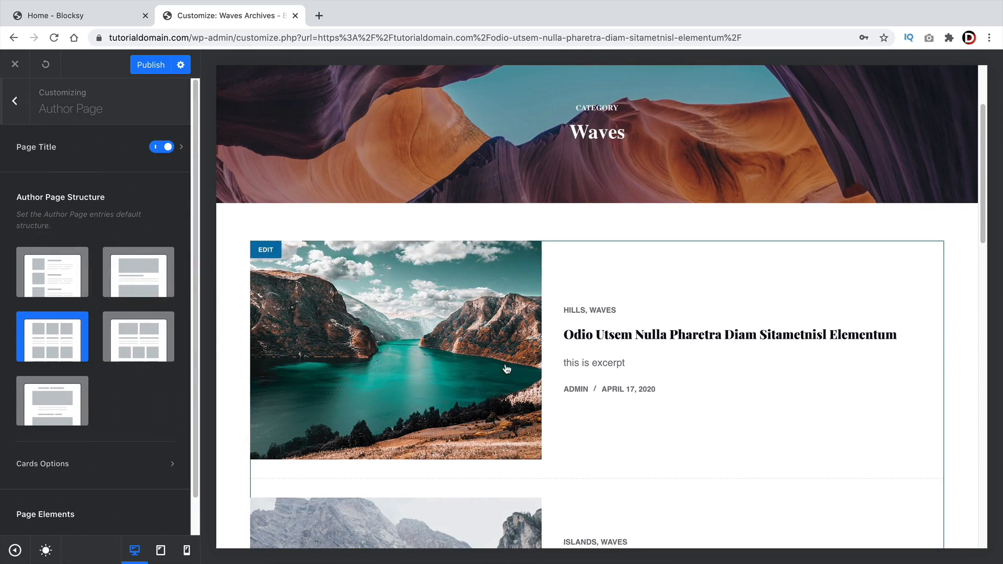
Preview the post author's archive, try the list structure, and set the Author Page structure to two large cards above three smaller ones
click(577, 389)
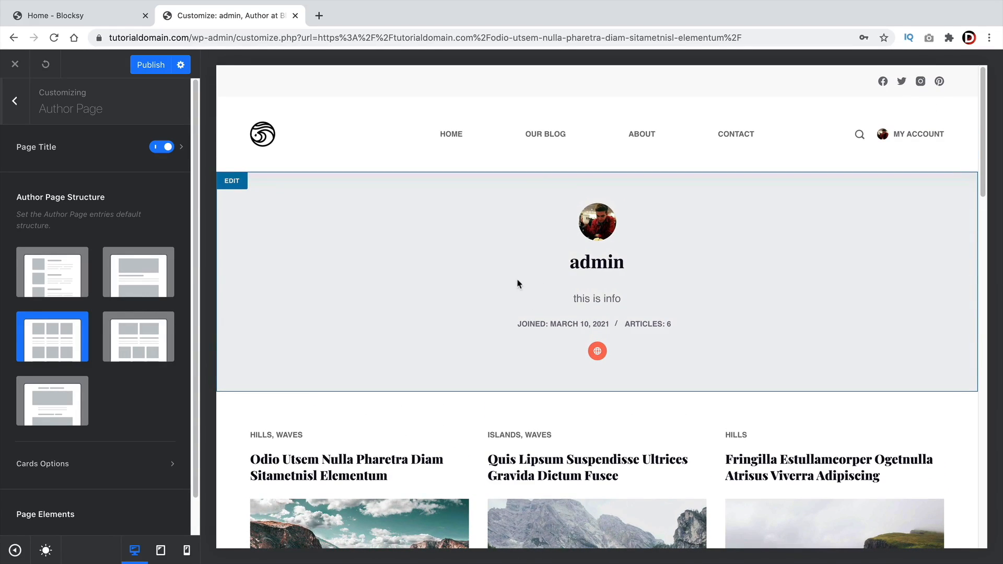
scroll(375, 330, down, 2)
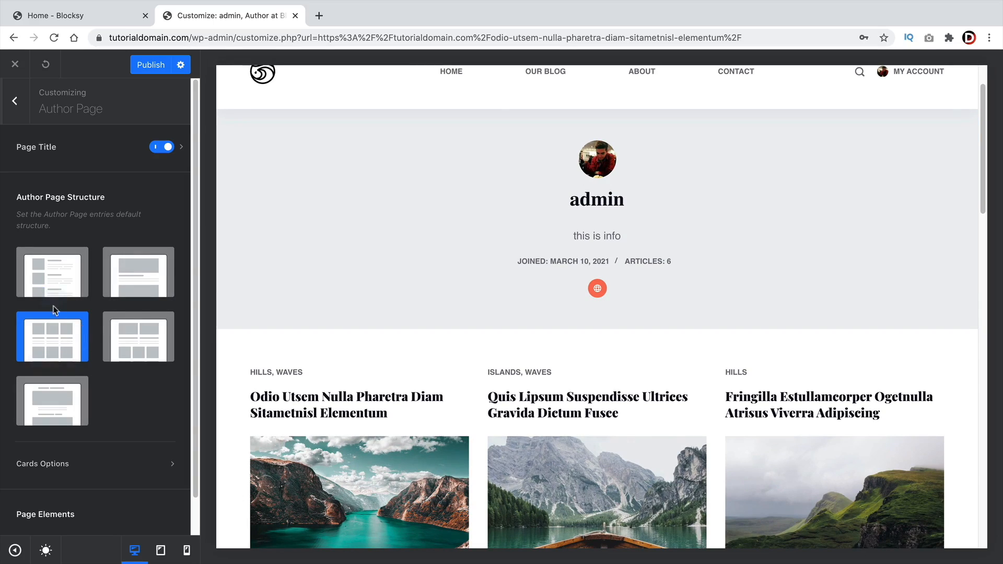
click(84, 282)
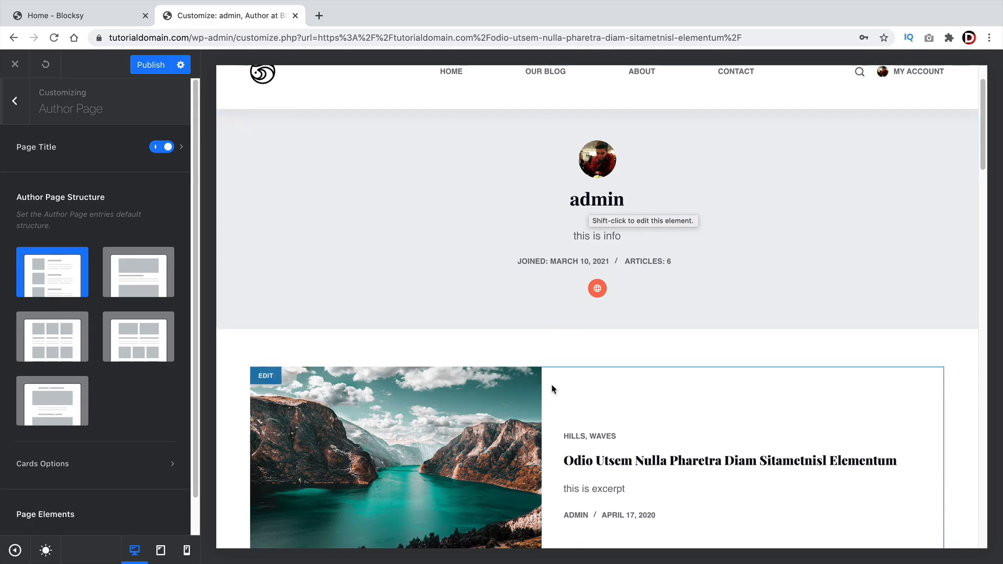
scroll(554, 390, down, 8)
scroll(570, 395, up, 9)
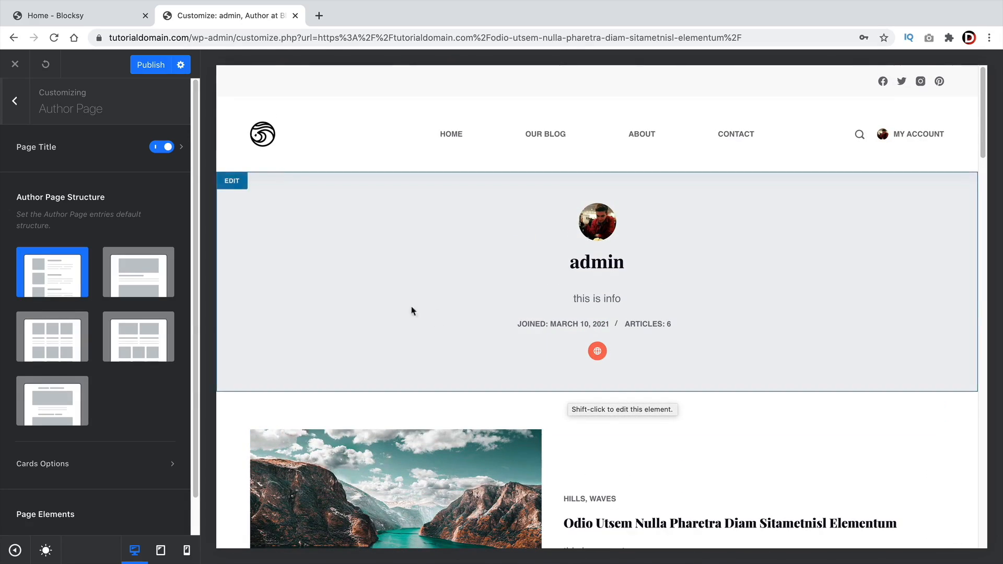
click(126, 343)
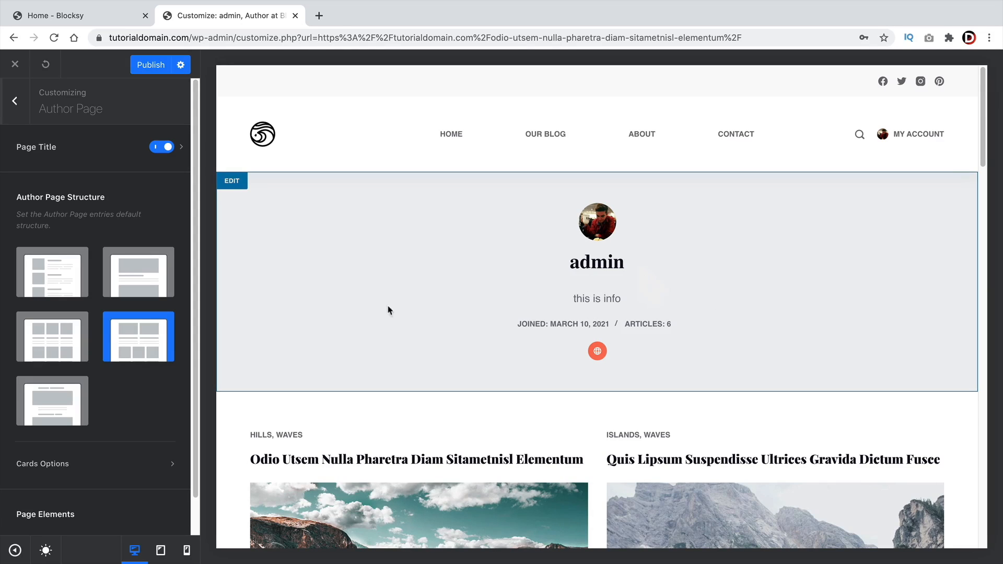
scroll(125, 313, down, 2)
scroll(104, 418, up, 2)
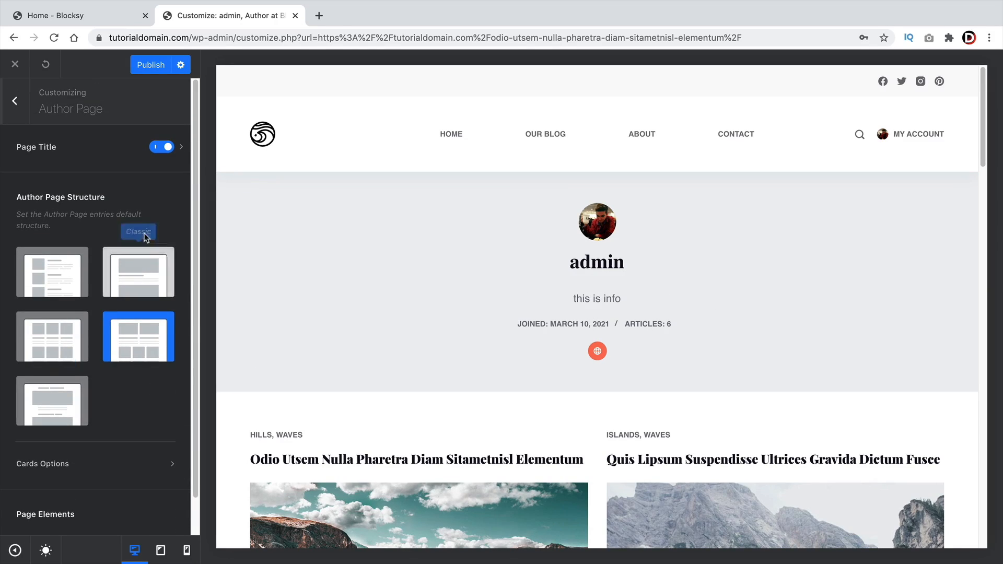
Review the Author Page's page title layouts, elements and alignment options, and return to the main customizer list
click(183, 148)
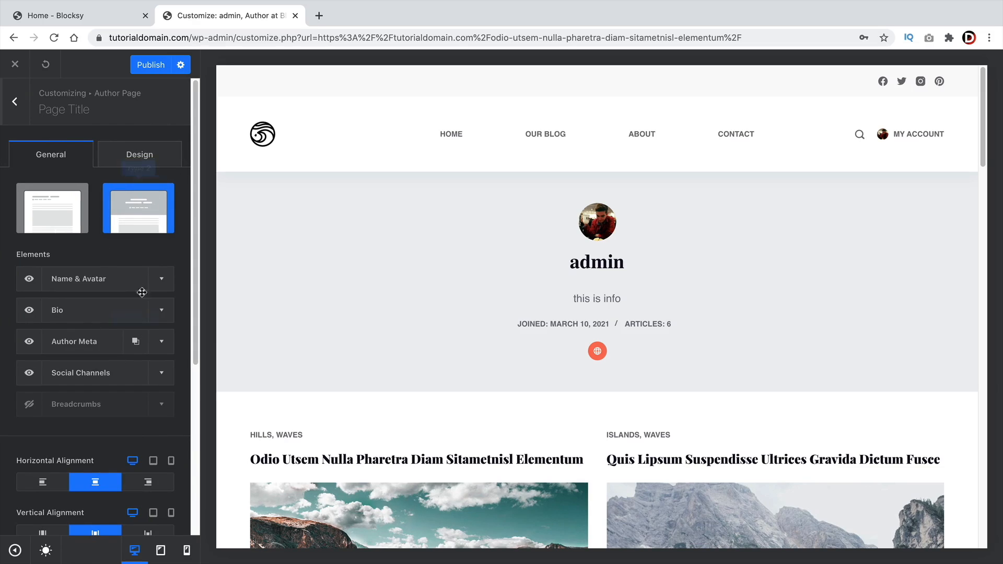
scroll(86, 439, down, 5)
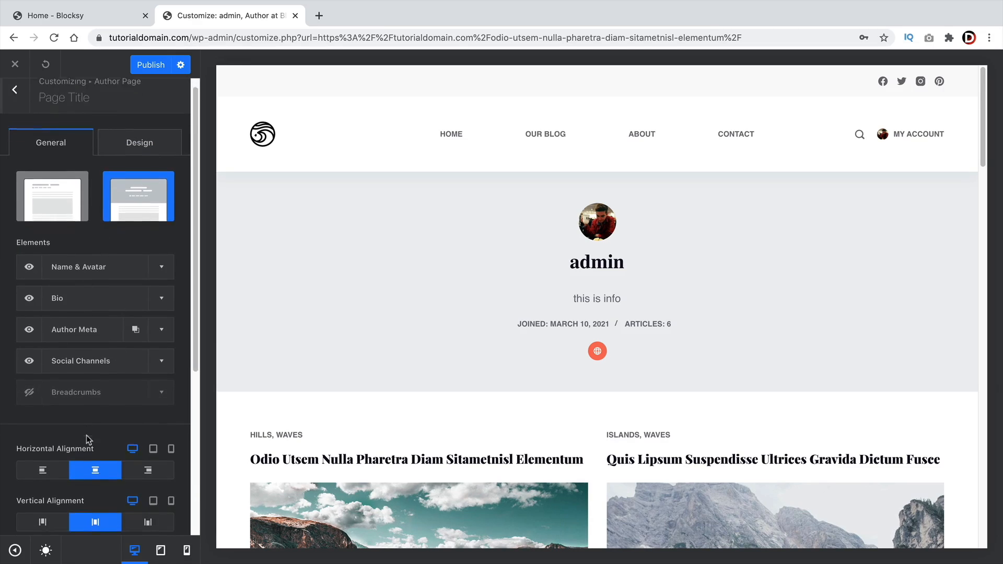
scroll(87, 435, up, 5)
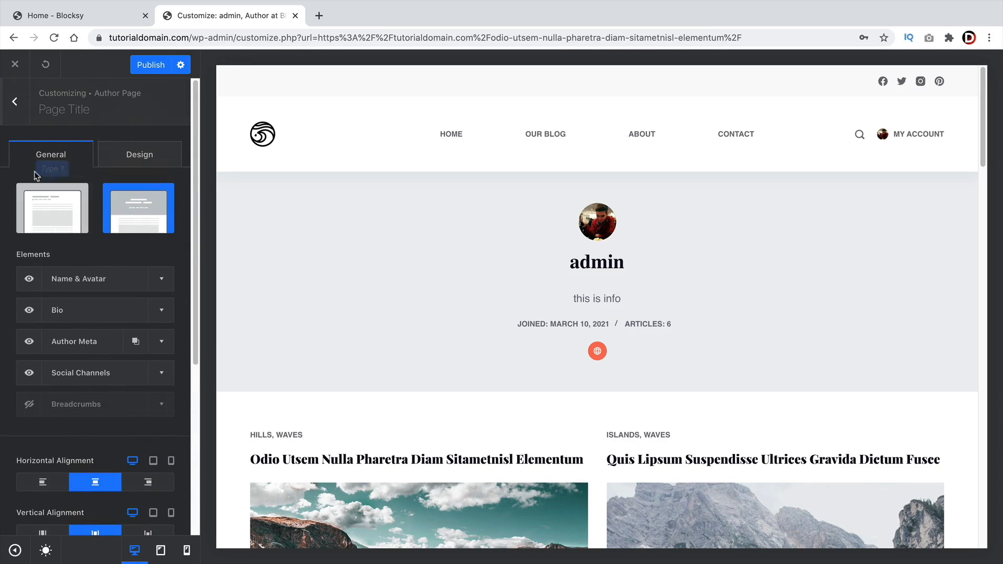
click(17, 114)
click(19, 115)
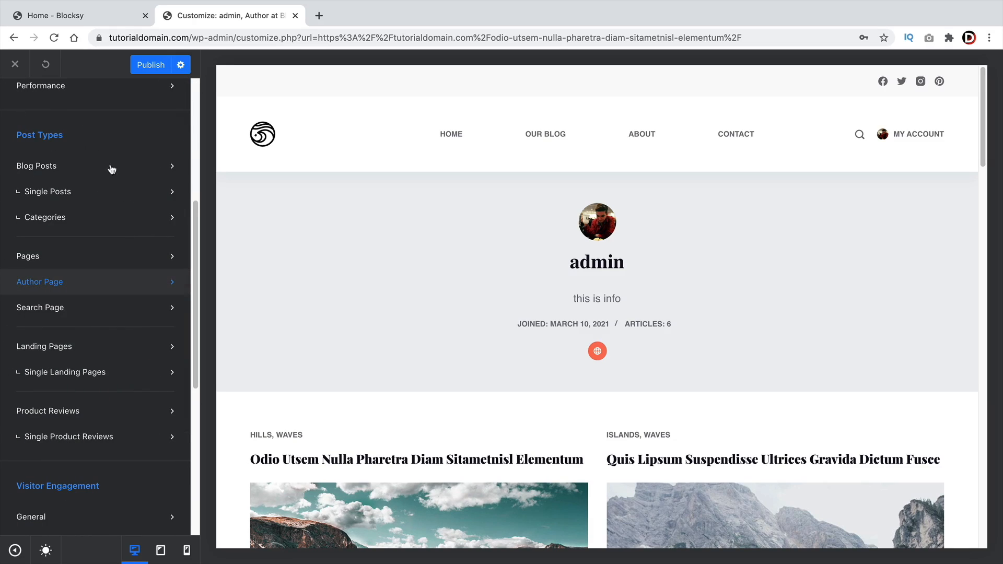
Open the Search Page settings, search the previewed site for a first name, and look over the results page
click(39, 308)
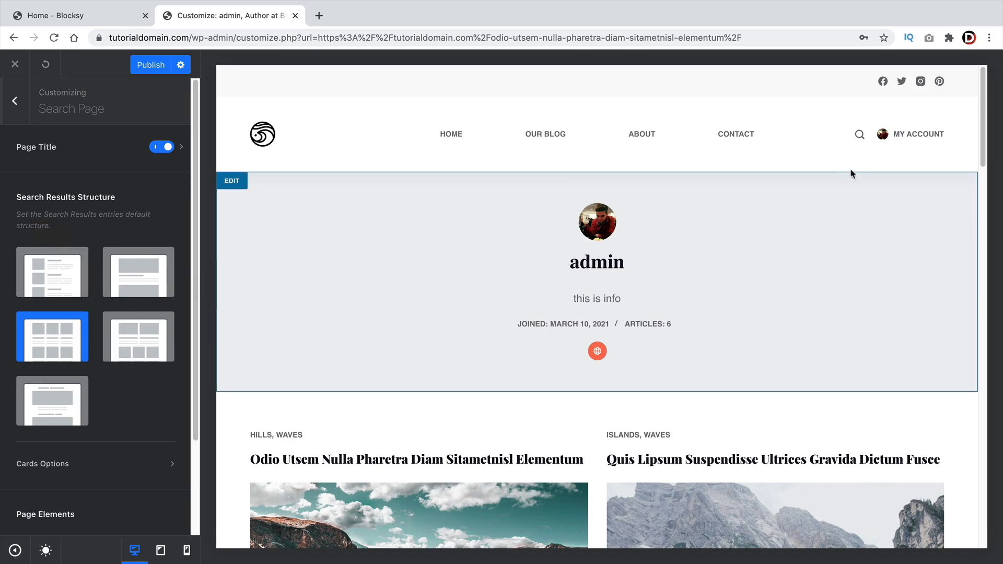
click(860, 137)
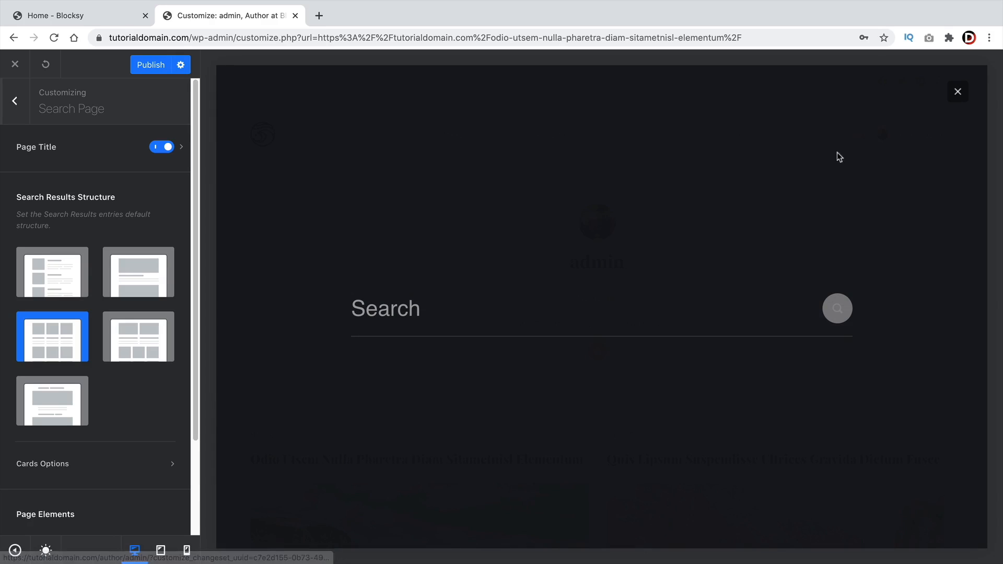
text(darrel)
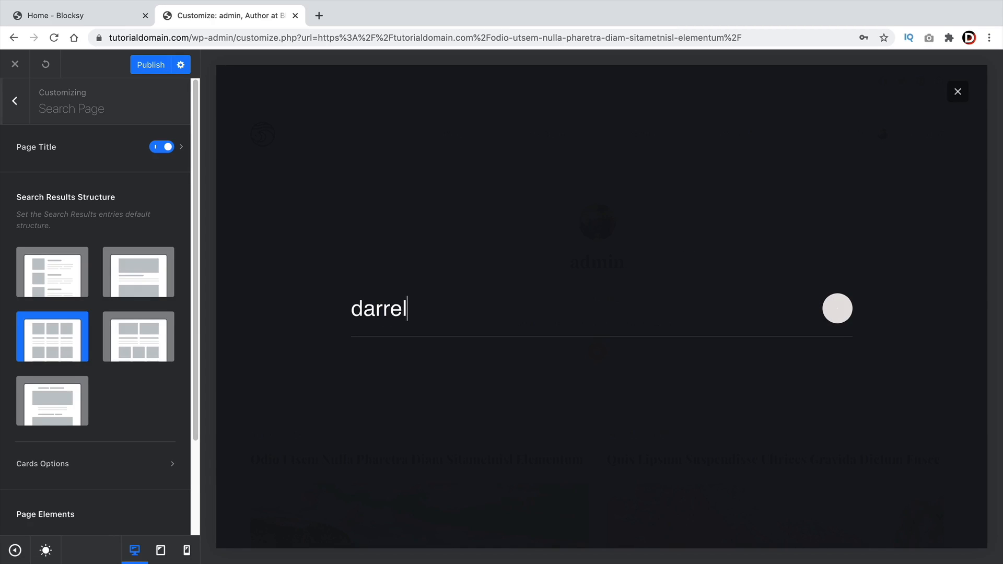
key(Return)
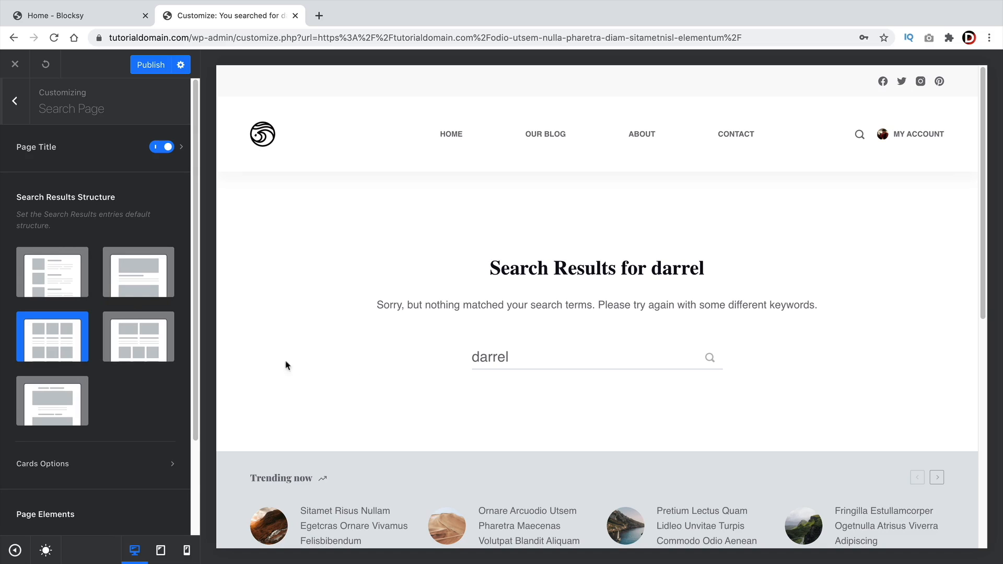
scroll(361, 387, down, 3)
scroll(350, 369, up, 3)
Make the Title and Subtitle elements visible in the Search Page's page title options, and return to the Search Page settings
click(181, 150)
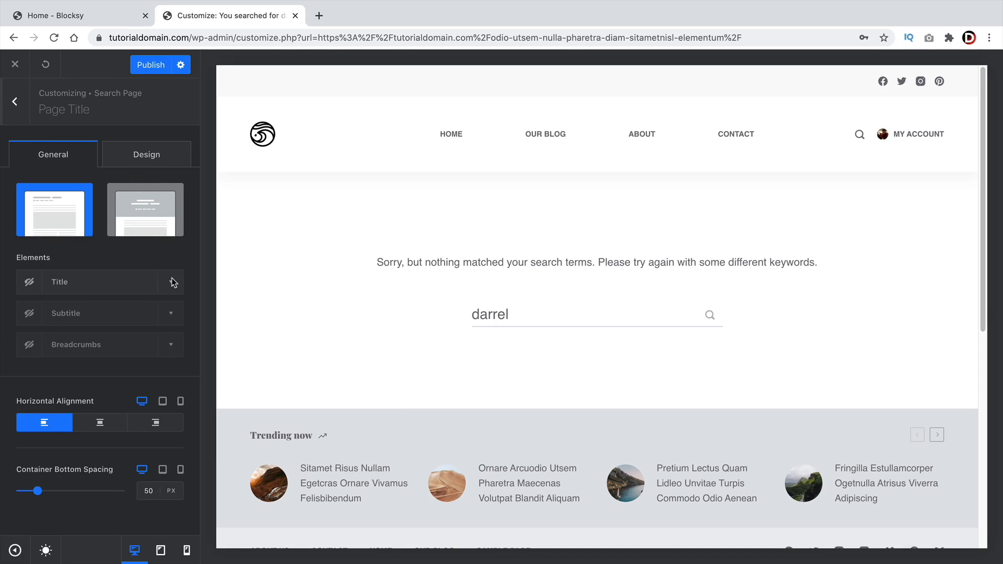
click(29, 281)
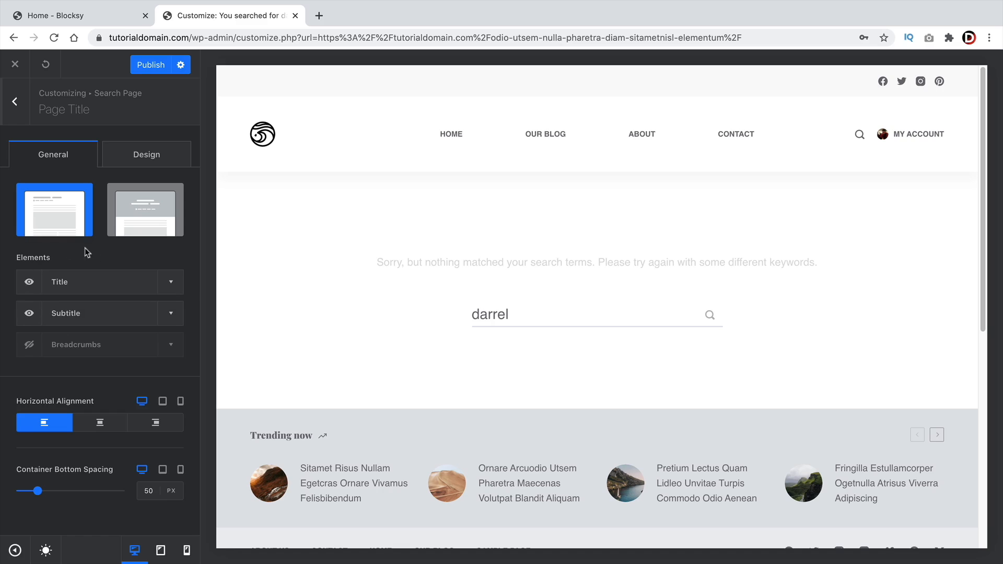
click(15, 102)
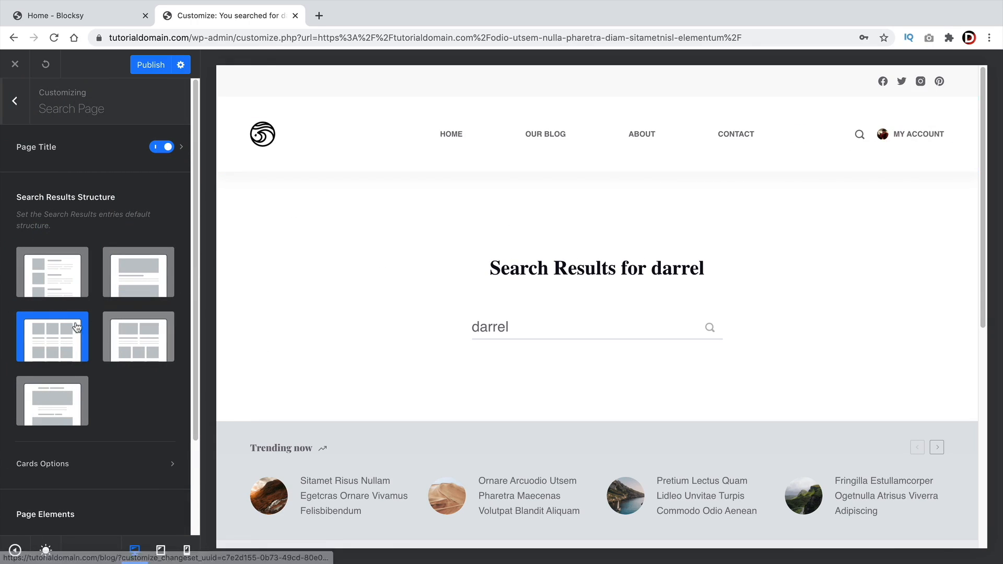
Look through the remaining Search Page options, return to the main customizer list, and publish the changes
scroll(57, 312, down, 1)
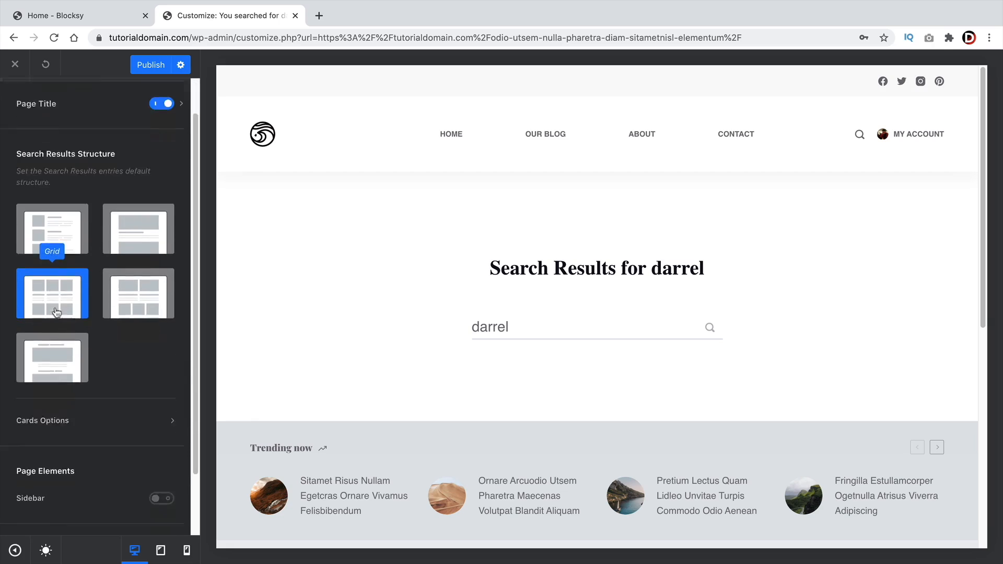
scroll(57, 313, down, 2)
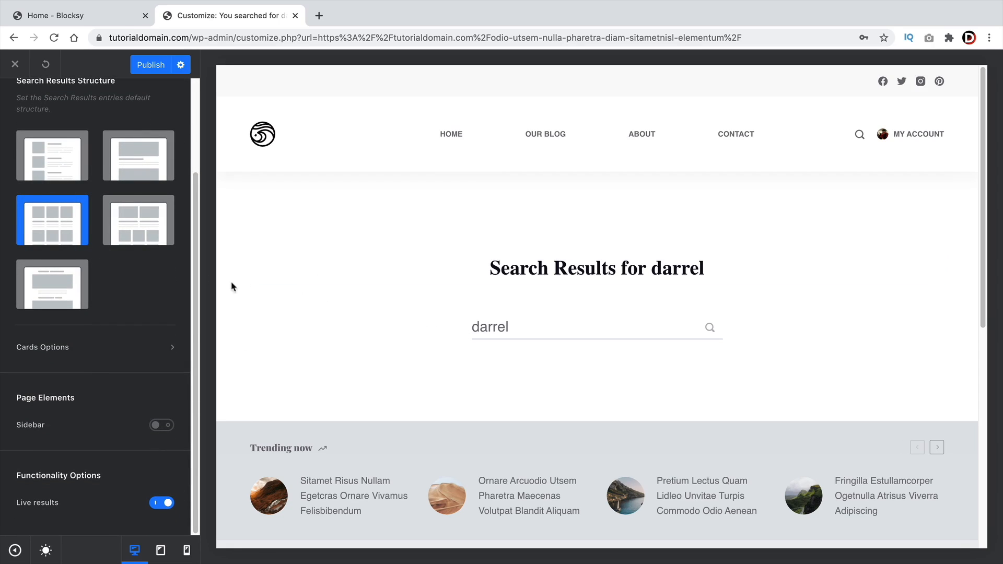
scroll(102, 306, up, 3)
click(9, 102)
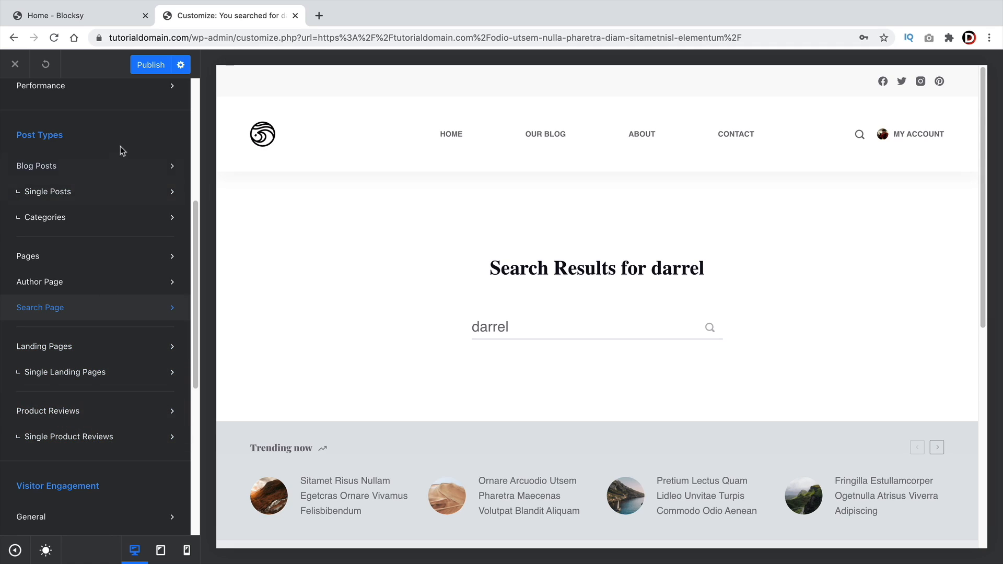
click(142, 62)
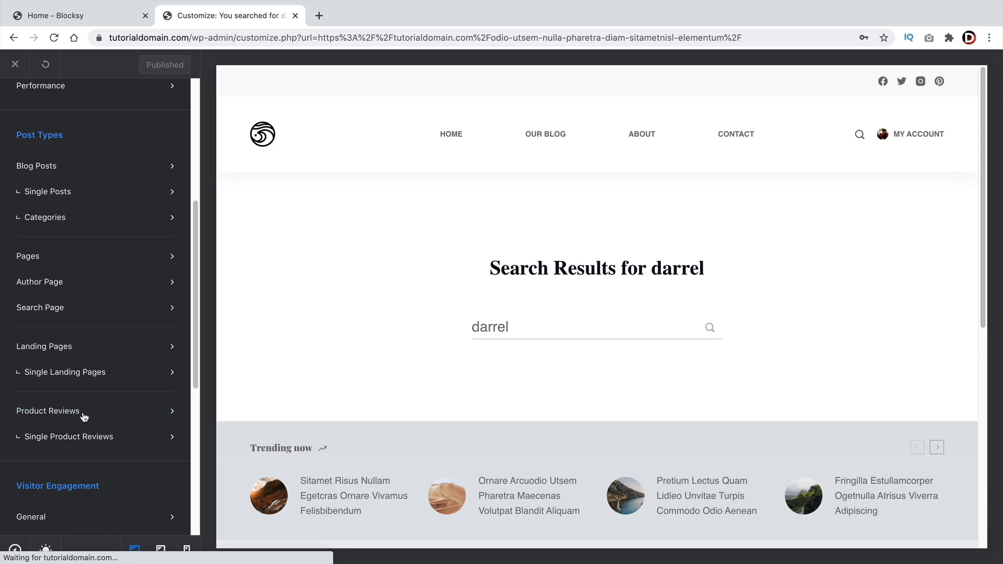
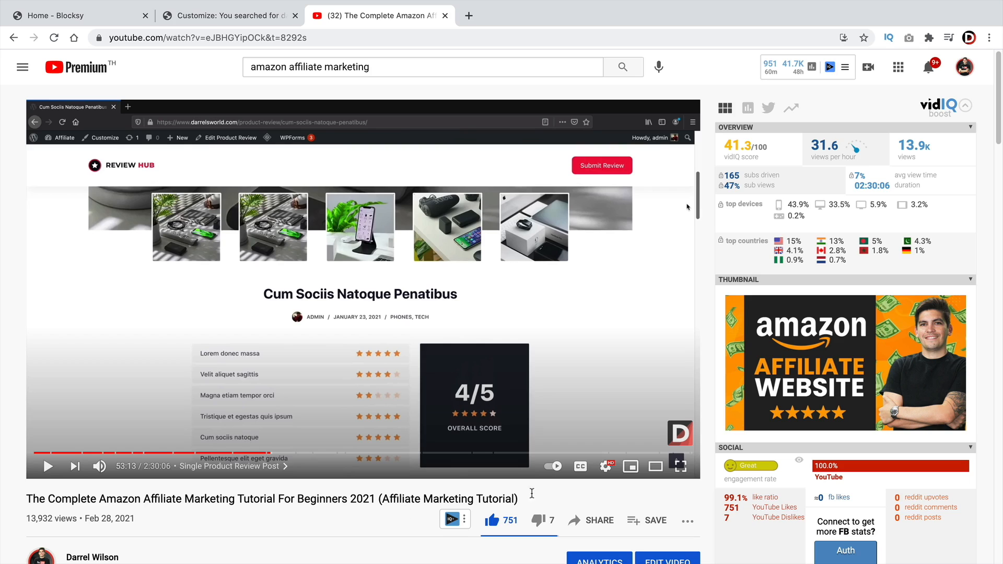
Switch from the YouTube video back to the customizer, preview the Home page, and close the customizer to reach the dashboard
click(234, 21)
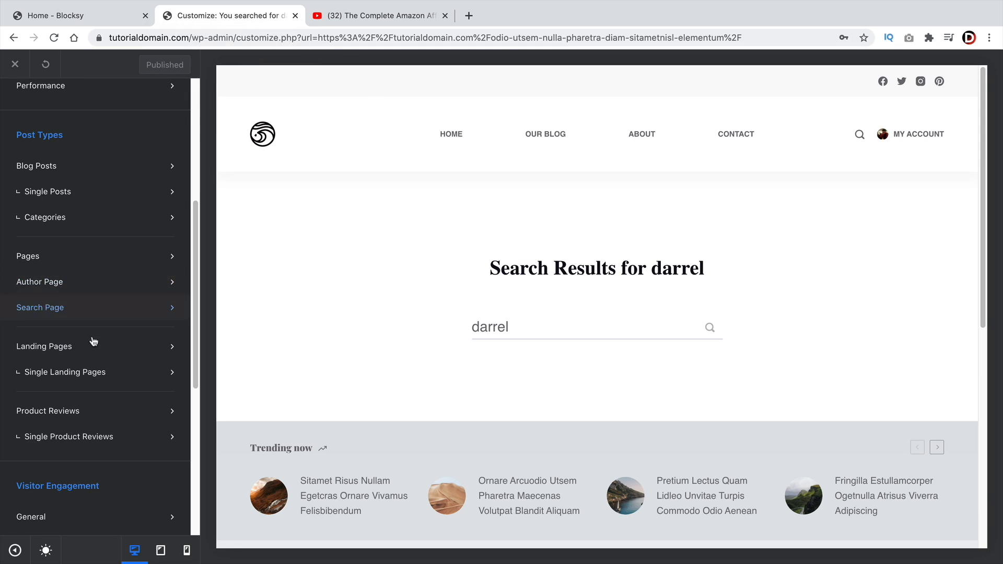
scroll(100, 344, up, 6)
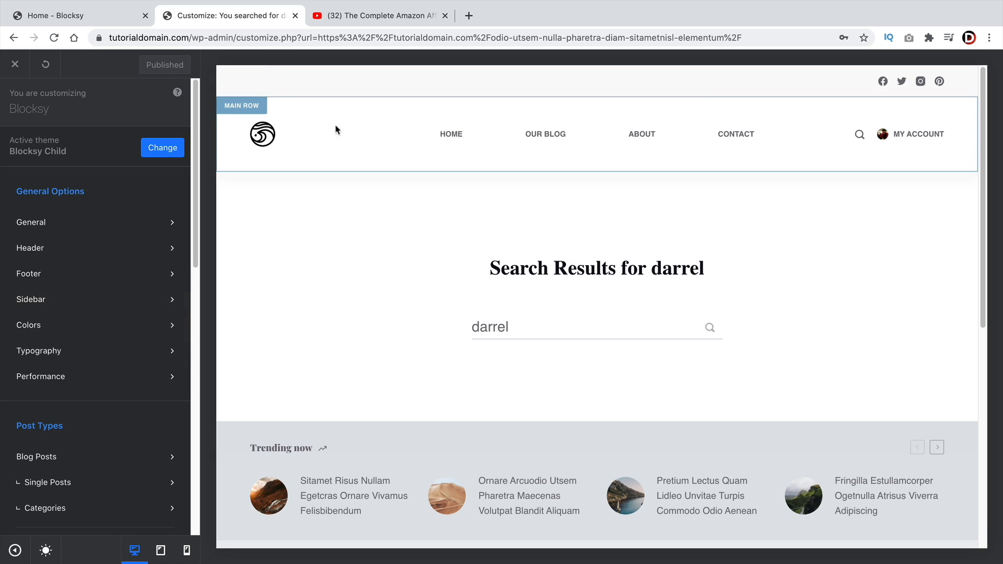
click(456, 135)
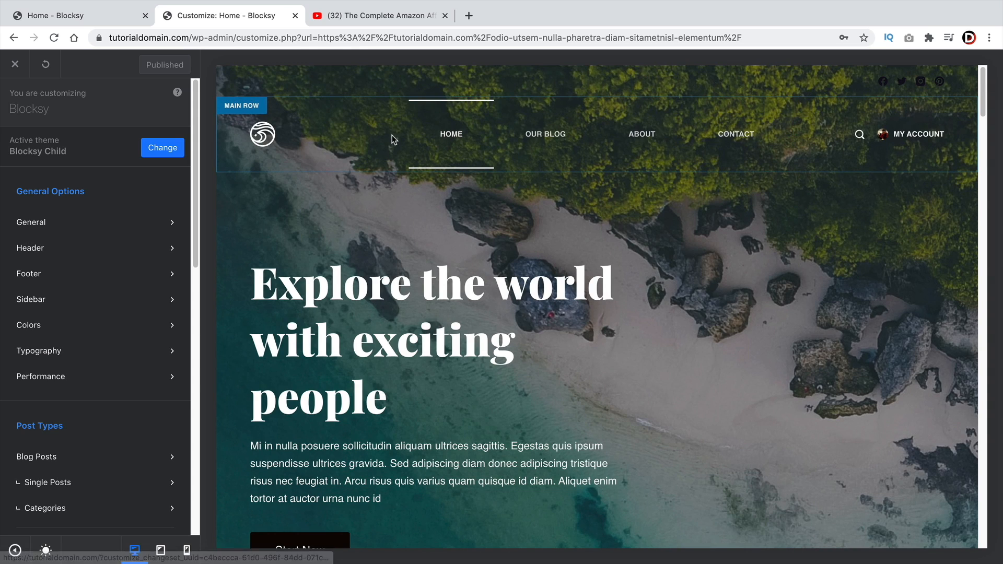
scroll(133, 339, down, 5)
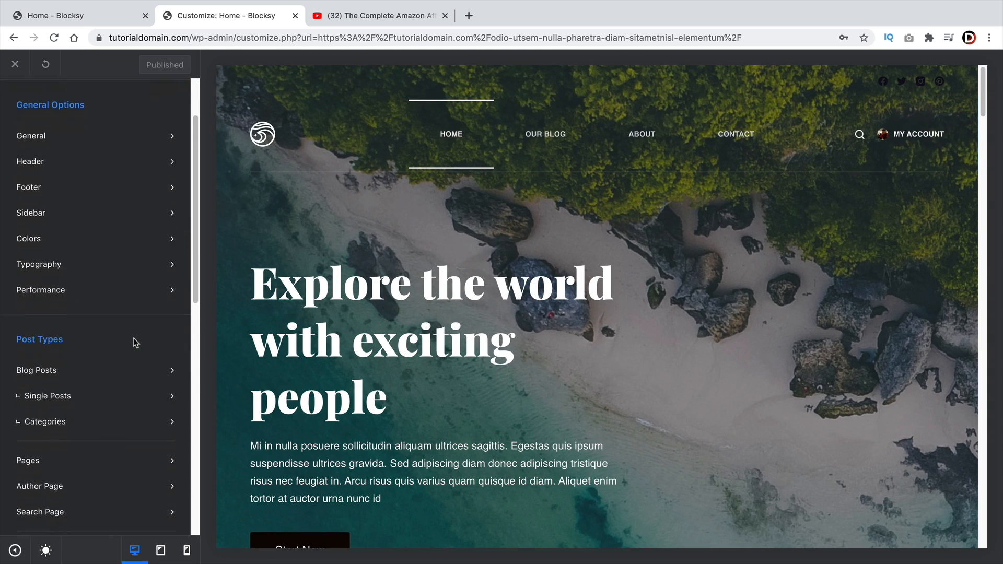
scroll(133, 334, up, 5)
click(14, 63)
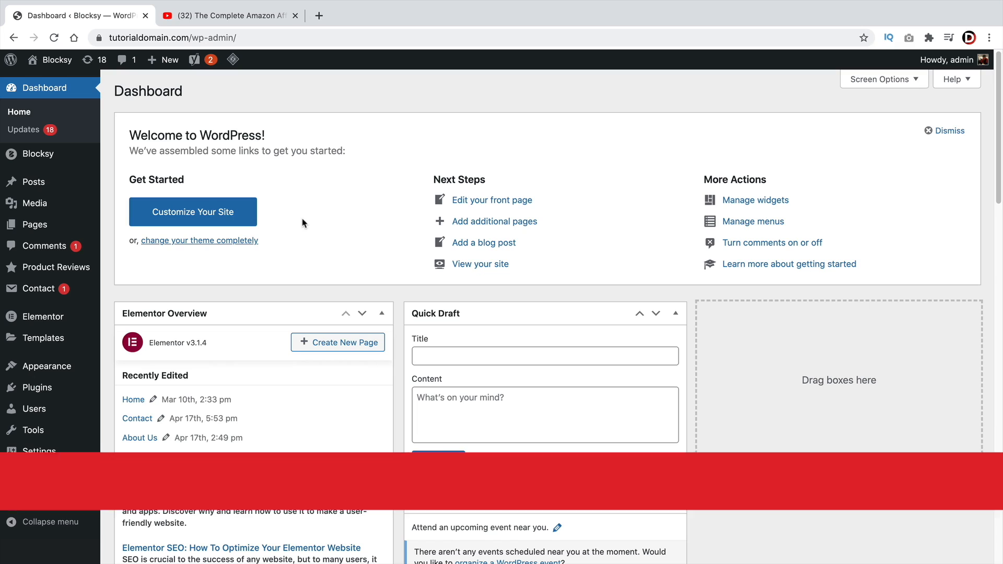
Open the list of all product reviews and start a new review
mouse_move(41, 267)
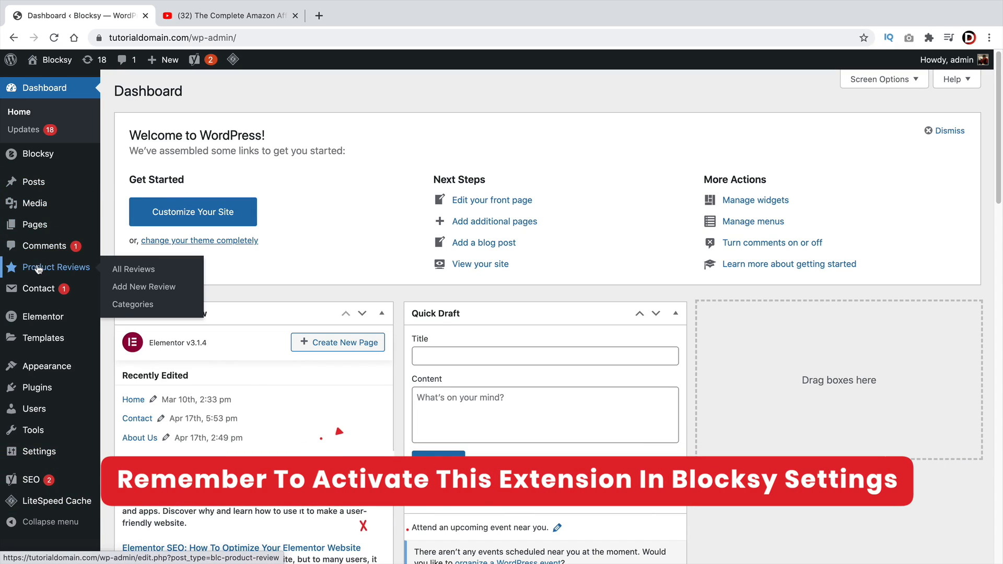
click(135, 270)
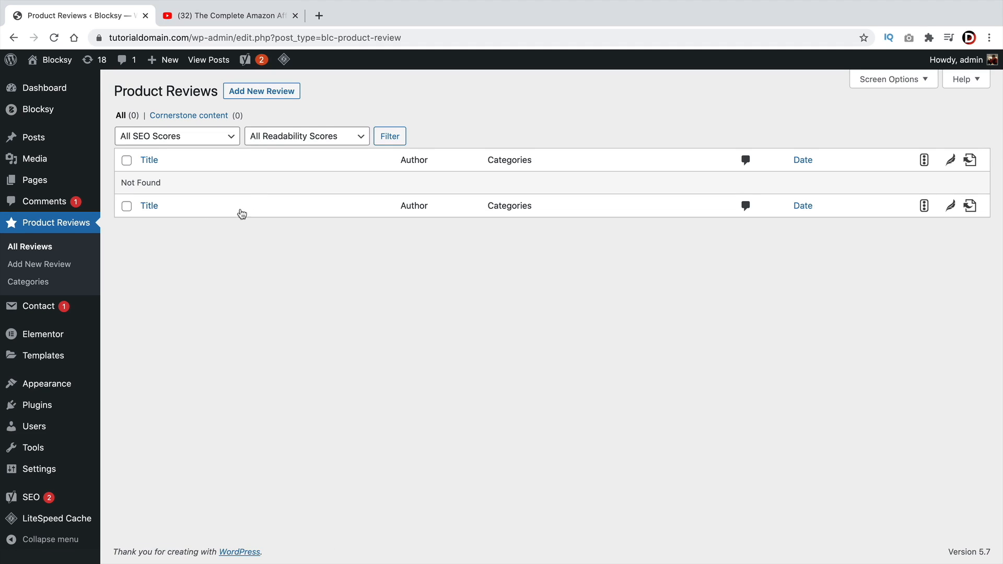
click(268, 96)
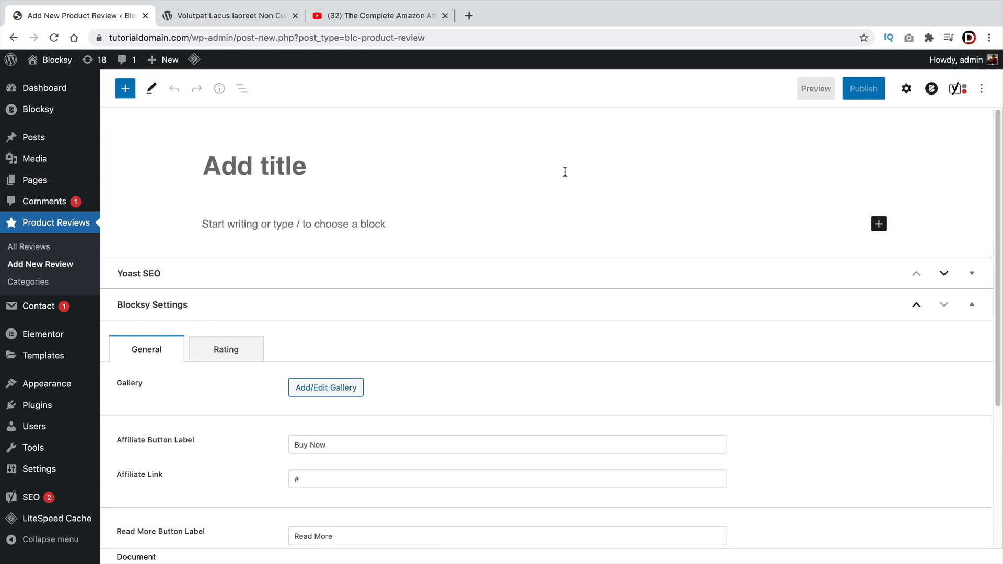
text(Drone)
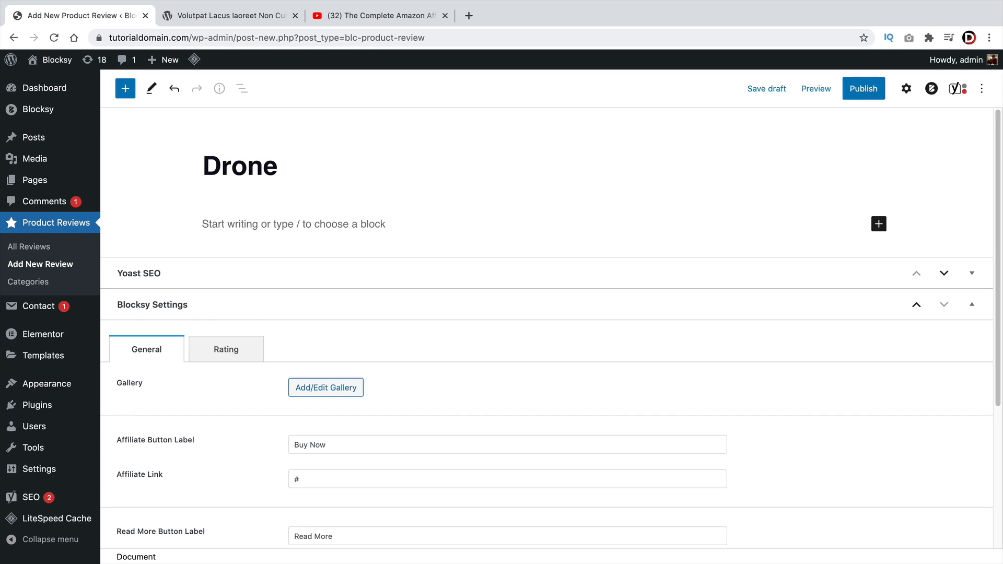
key(BackSpace)
key(BackSpace)
key(BackSpace)
key(BackSpace)
key(BackSpace)
text(Best)
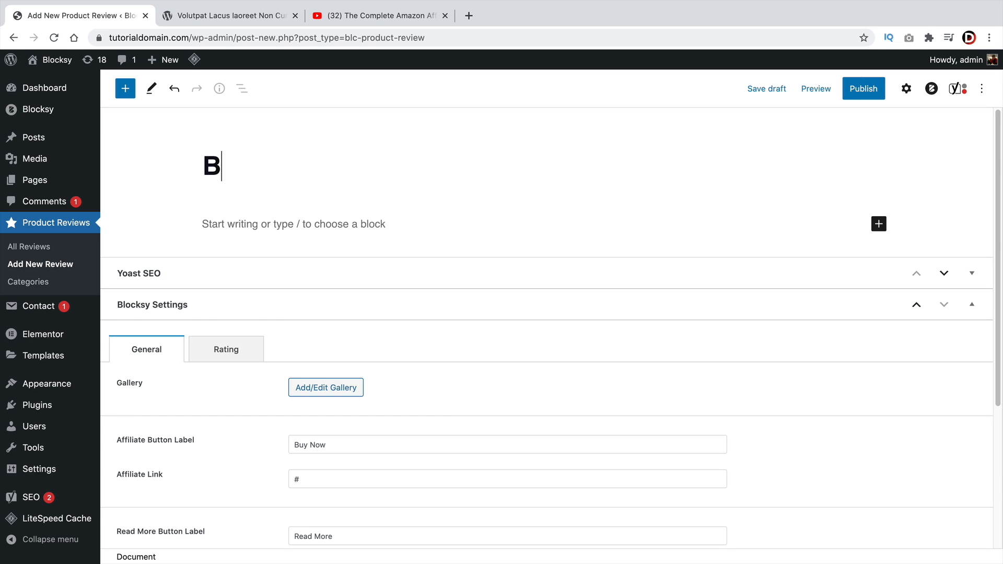
key(BackSpace)
key(BackSpace)
key(BackSpace)
key(BackSpace)
key(BackSpace)
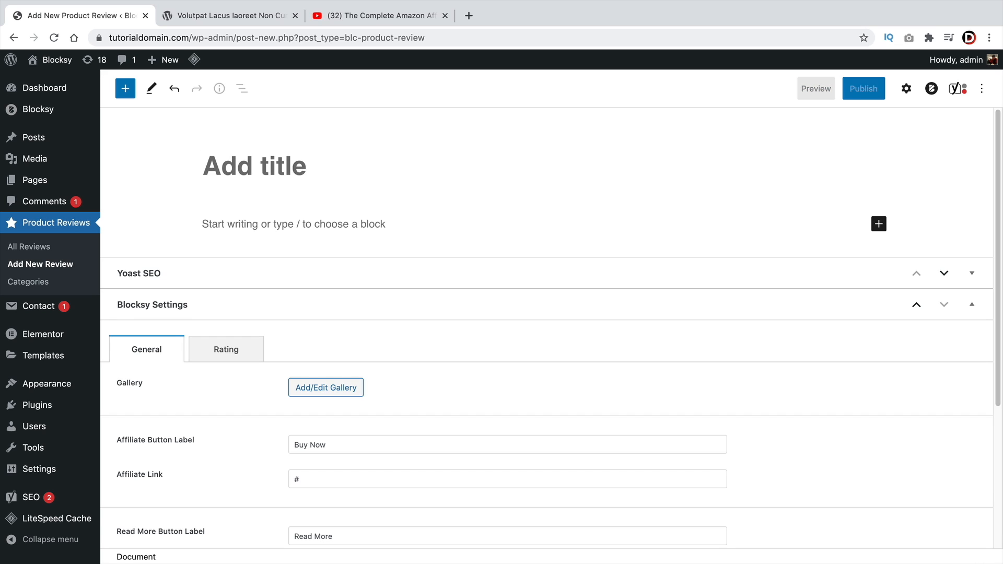
Title the new product review "Phantom Drone"
text(Phantyom)
key(BackSpace)
key(BackSpace)
key(BackSpace)
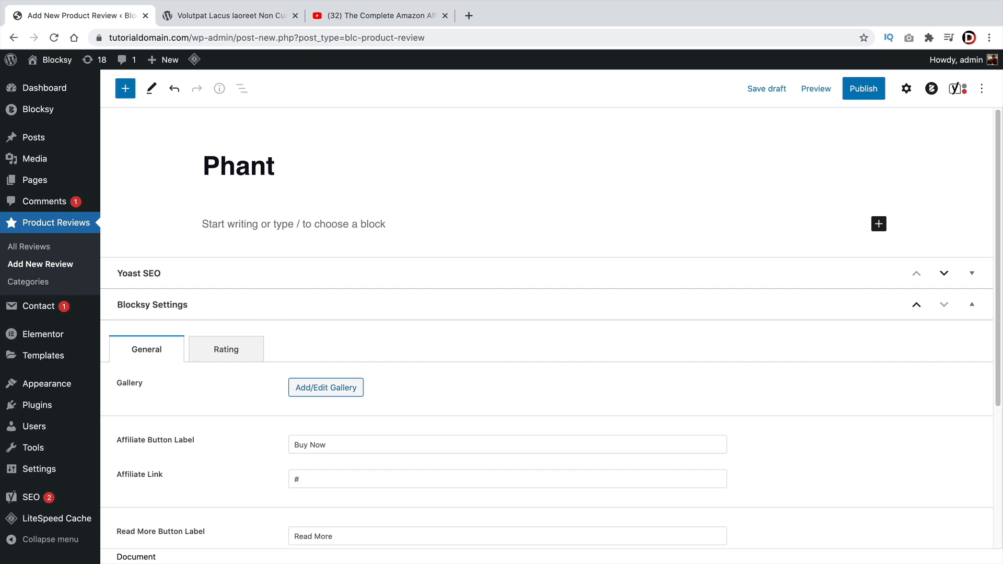
text(tom D)
text(rone)
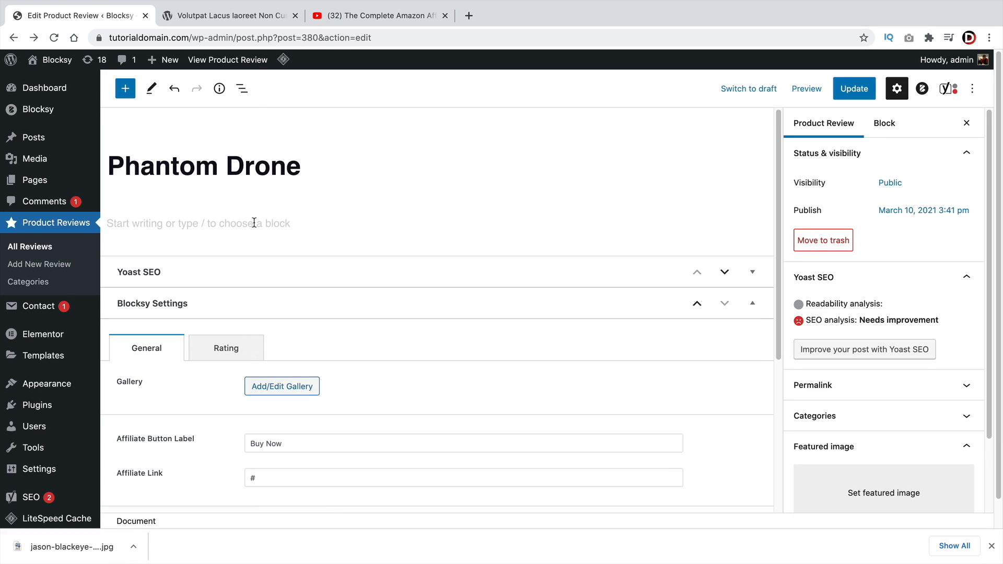
Copy the lorem ipsum paragraphs below the hand-and-drone photo on the sample drone review page
click(164, 223)
click(229, 15)
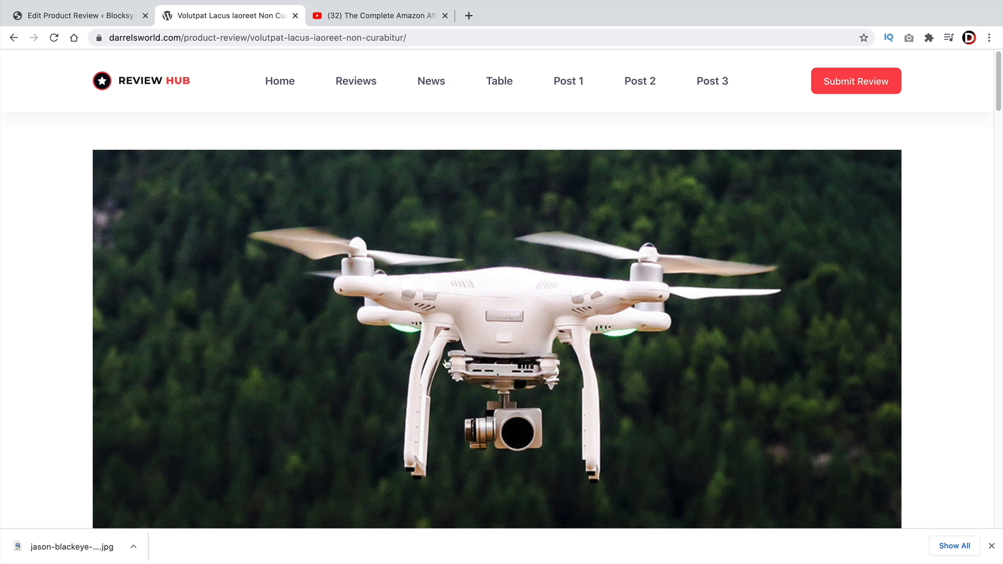
scroll(448, 362, down, 4)
click(992, 546)
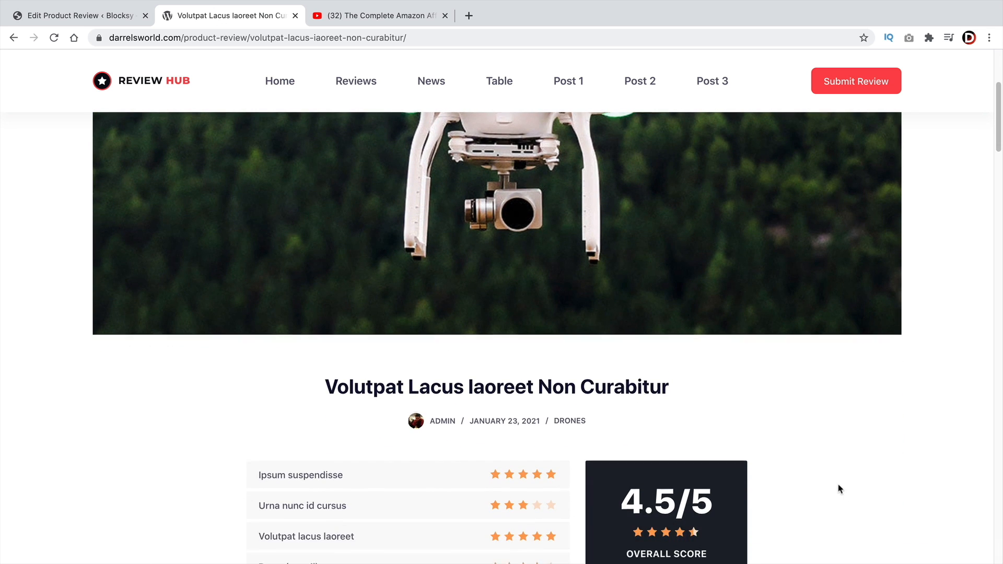
scroll(836, 484, down, 10)
scroll(679, 437, down, 10)
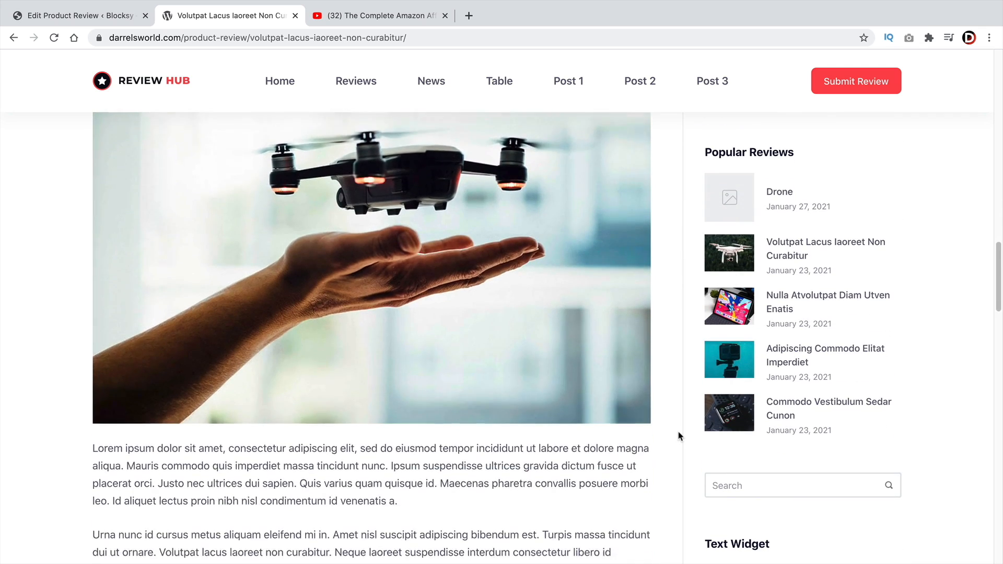
drag(97, 247, 471, 562)
right_click(475, 449)
click(489, 458)
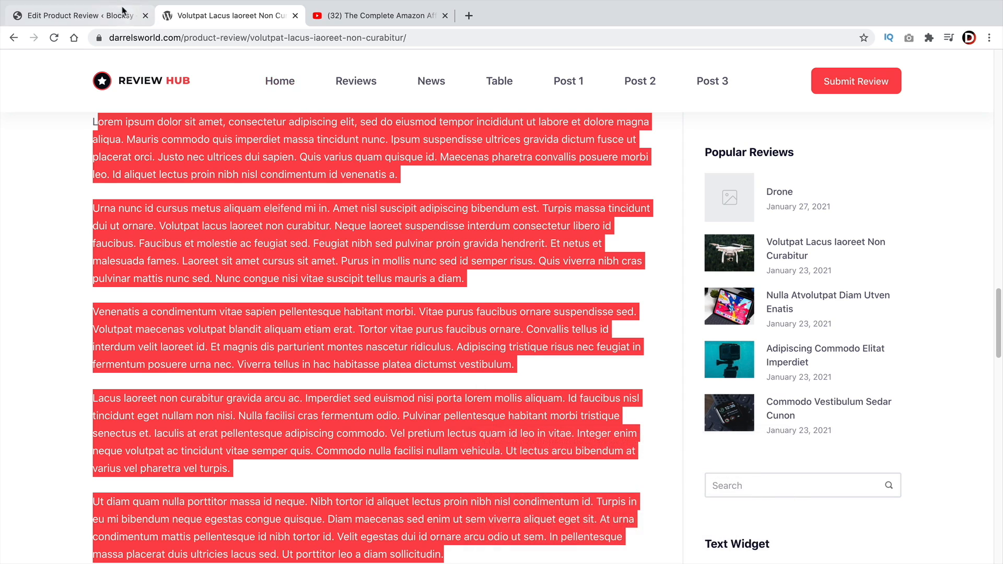
Paste the copied paragraphs into the body of the Phantom Drone review
click(124, 11)
right_click(139, 215)
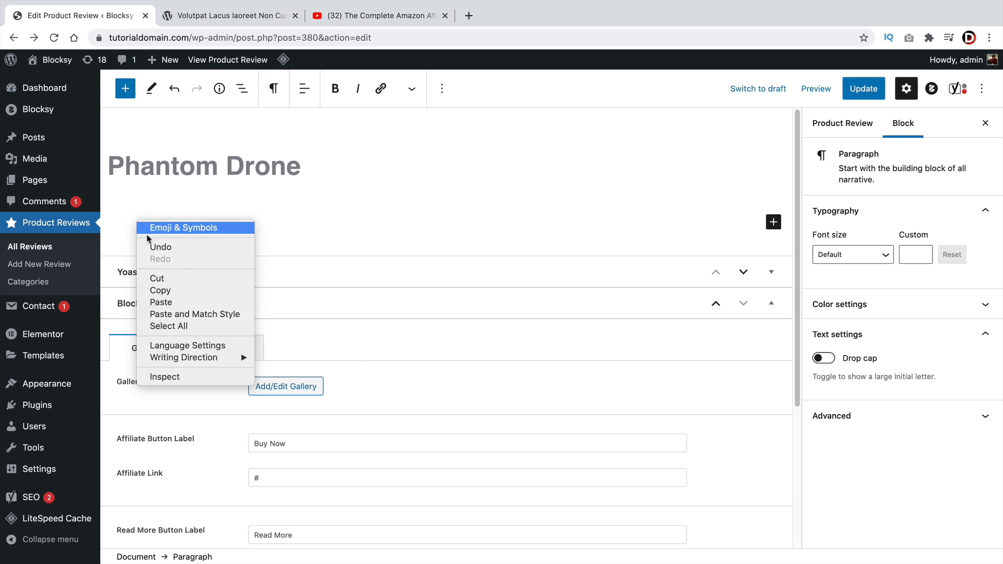
click(180, 300)
scroll(199, 275, up, 5)
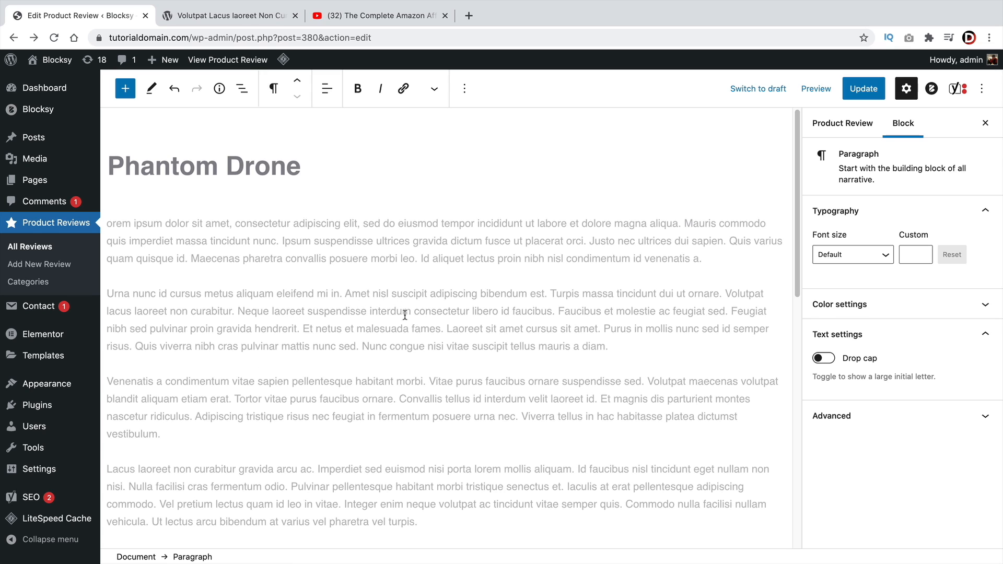
Set the white drone photo from the media library as the review's featured image
scroll(405, 315, down, 5)
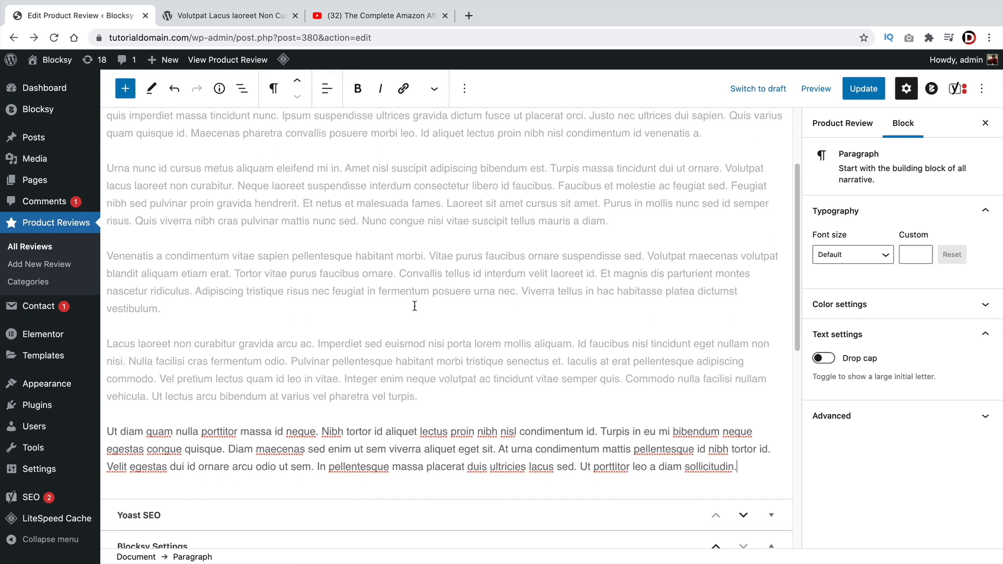
scroll(415, 305, down, 5)
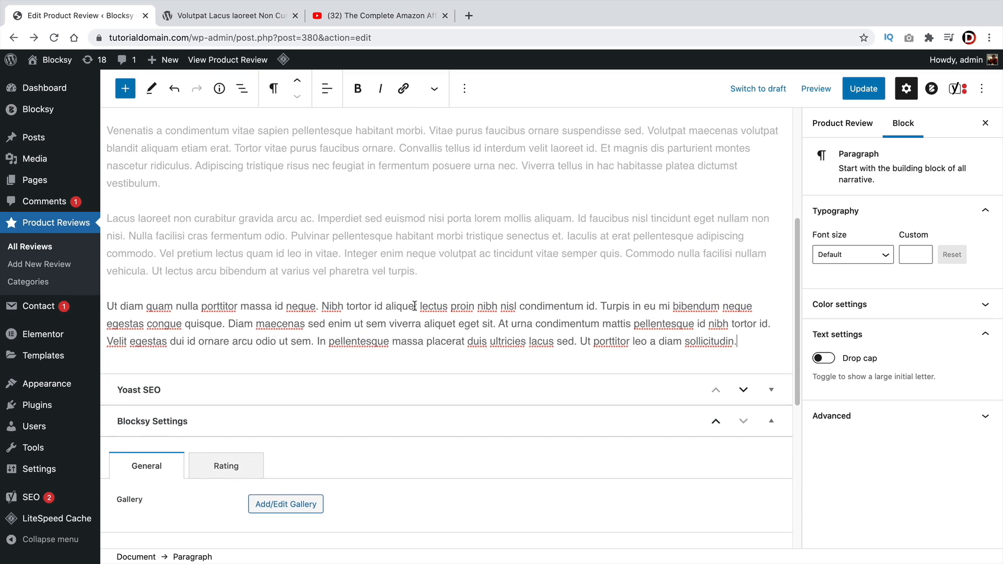
scroll(414, 306, down, 5)
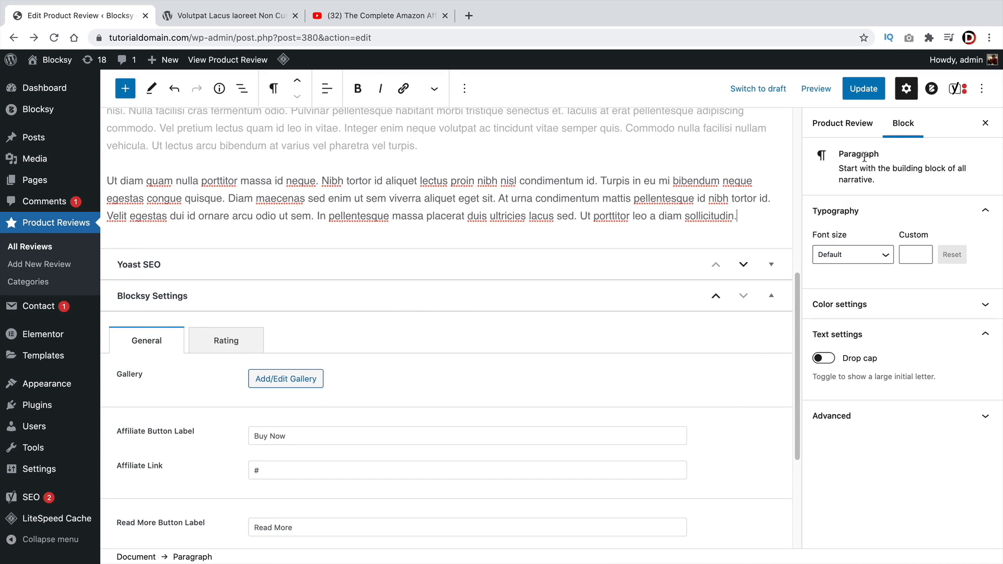
click(858, 132)
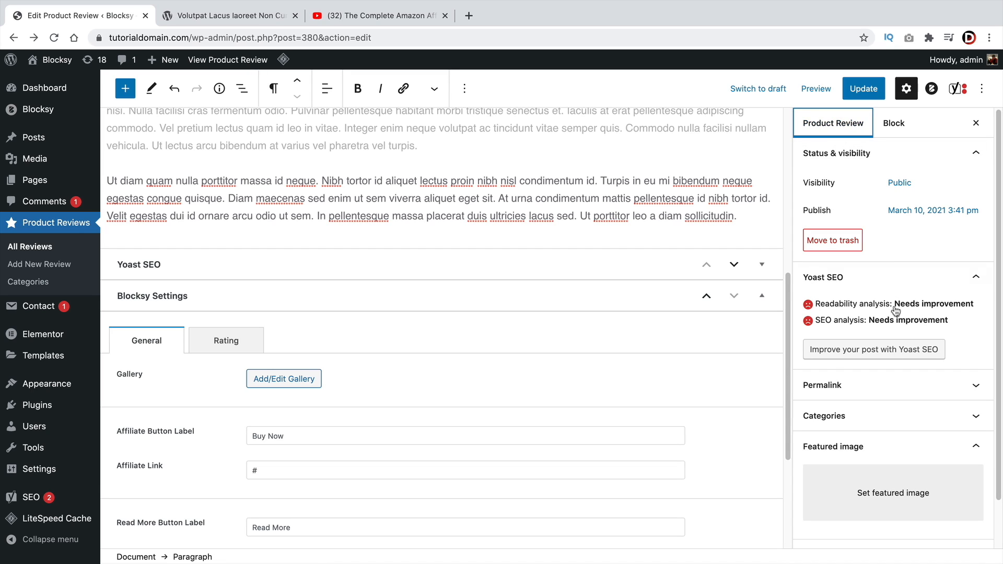
click(872, 494)
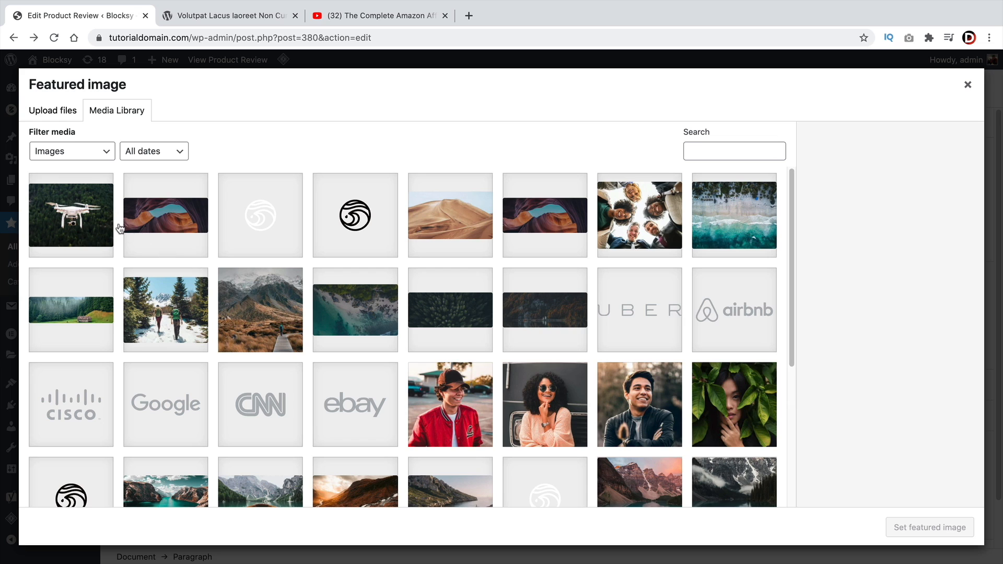
click(96, 219)
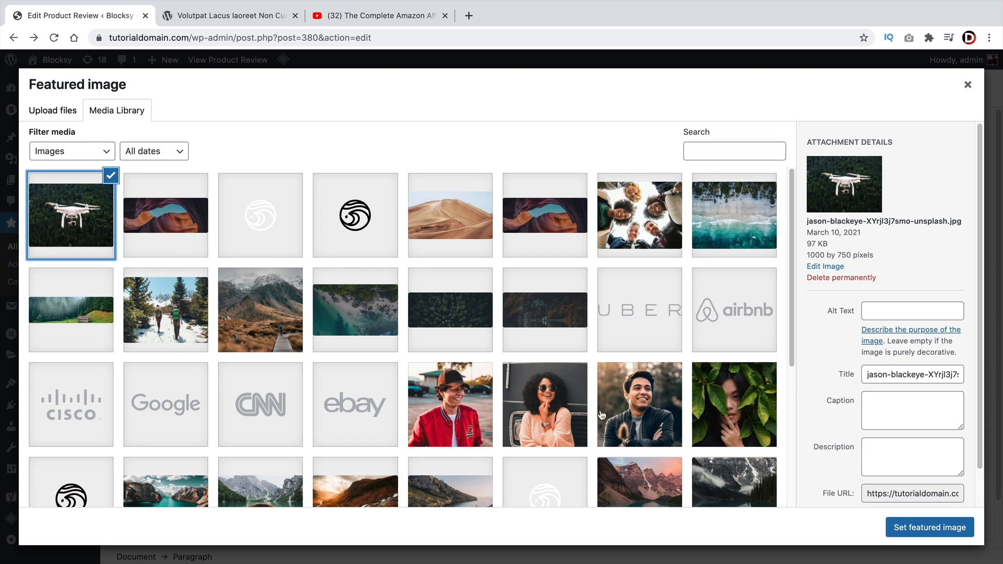
click(918, 529)
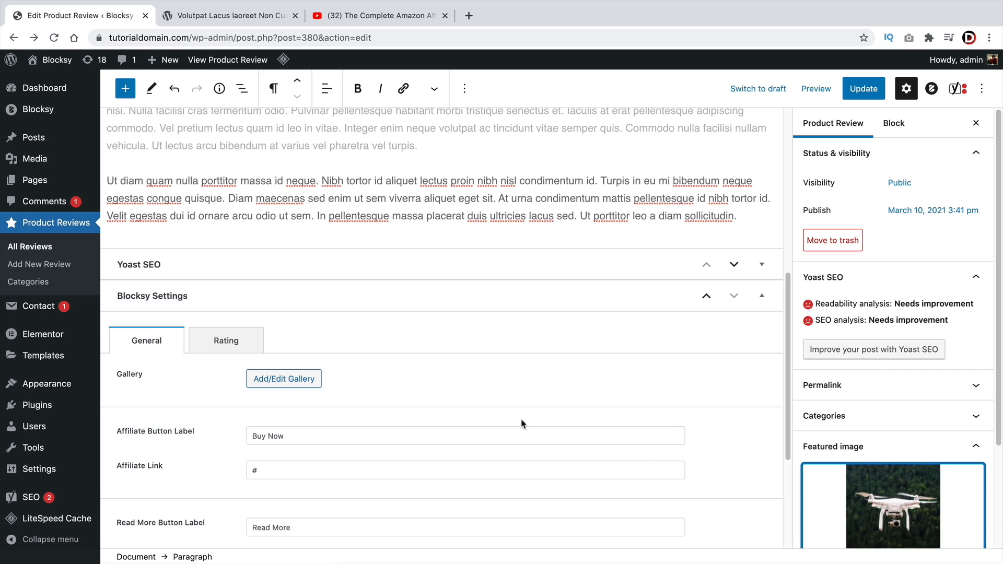
Check the header image on the sample drone review, comparing it with the Gallery option in the Phantom Drone review's Blocksy settings
scroll(522, 423, down, 3)
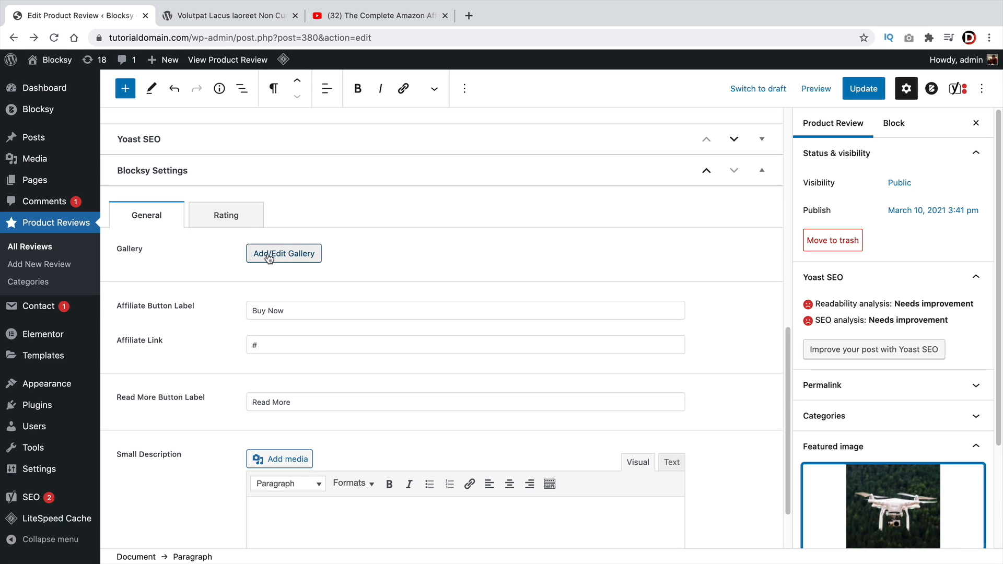
click(230, 16)
scroll(377, 352, up, 6)
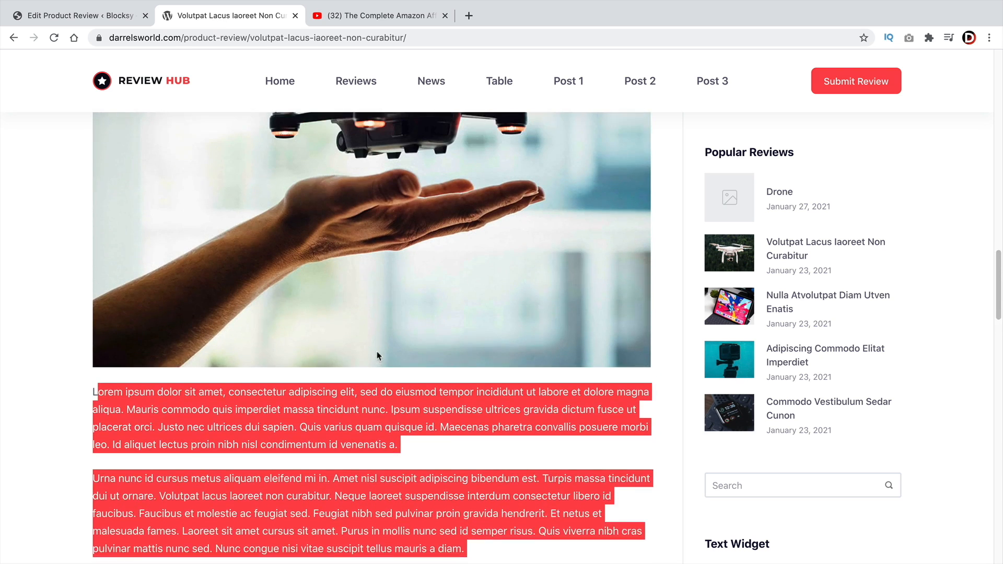
scroll(393, 420, up, 20)
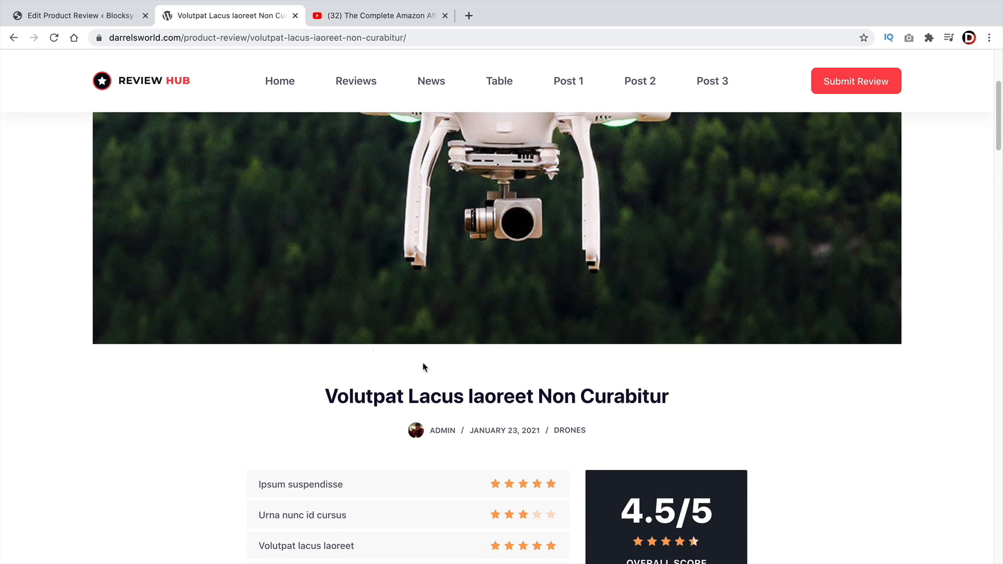
click(94, 16)
scroll(251, 354, down, 2)
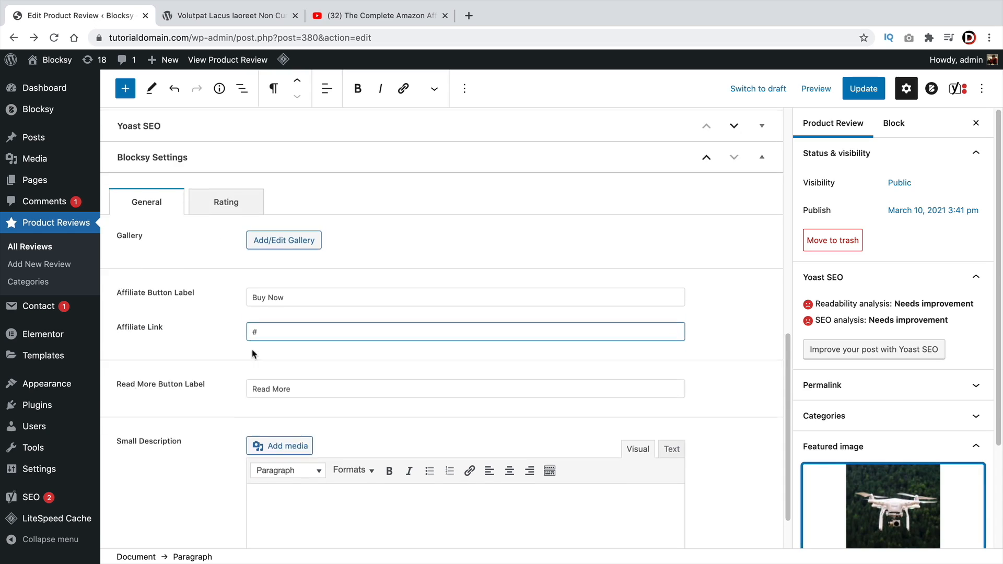
Examine the review's gallery images in its settings and compare the Phantom Drone preview with the sample review
scroll(295, 309, up, 2)
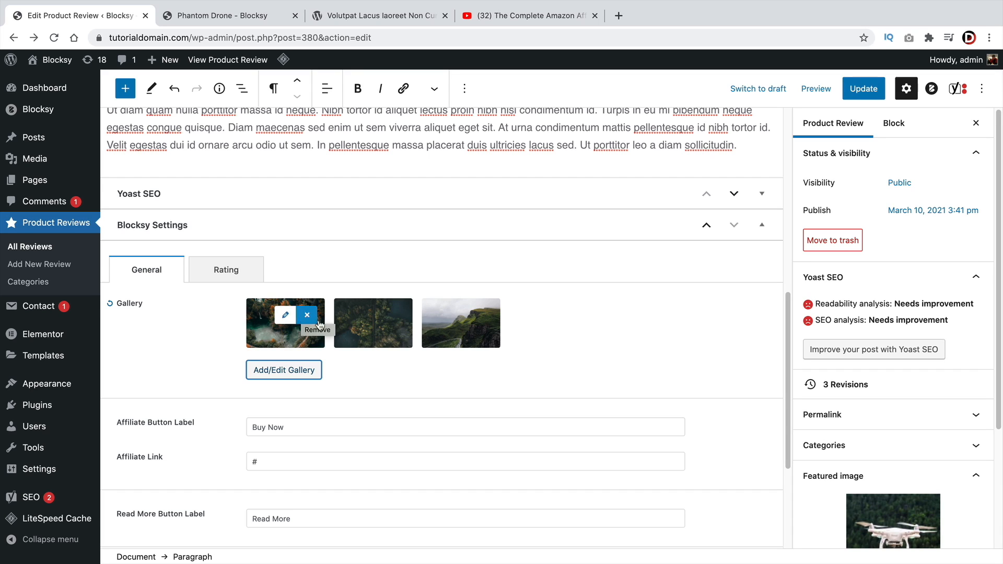
scroll(388, 327, down, 1)
scroll(388, 328, down, 1)
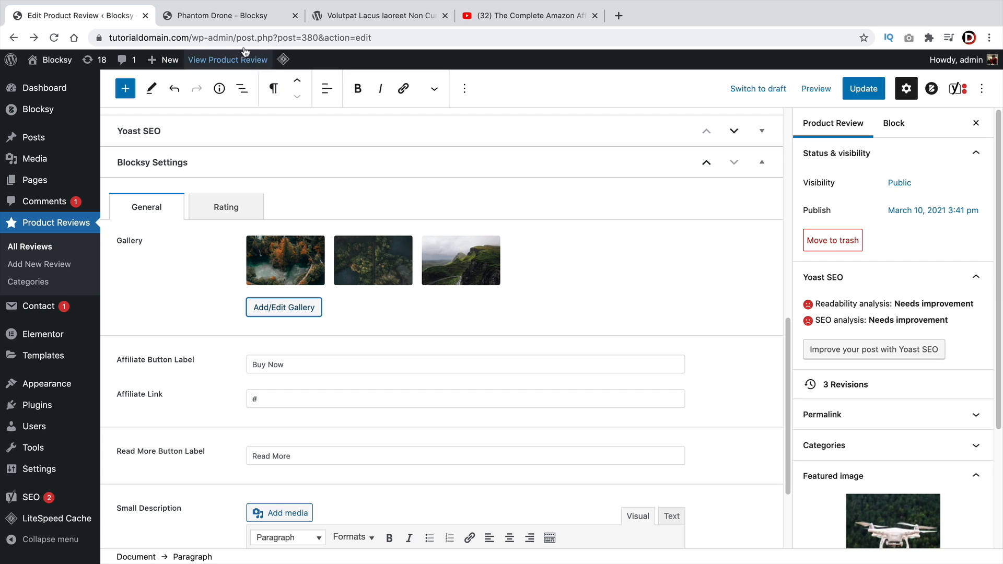
click(357, 18)
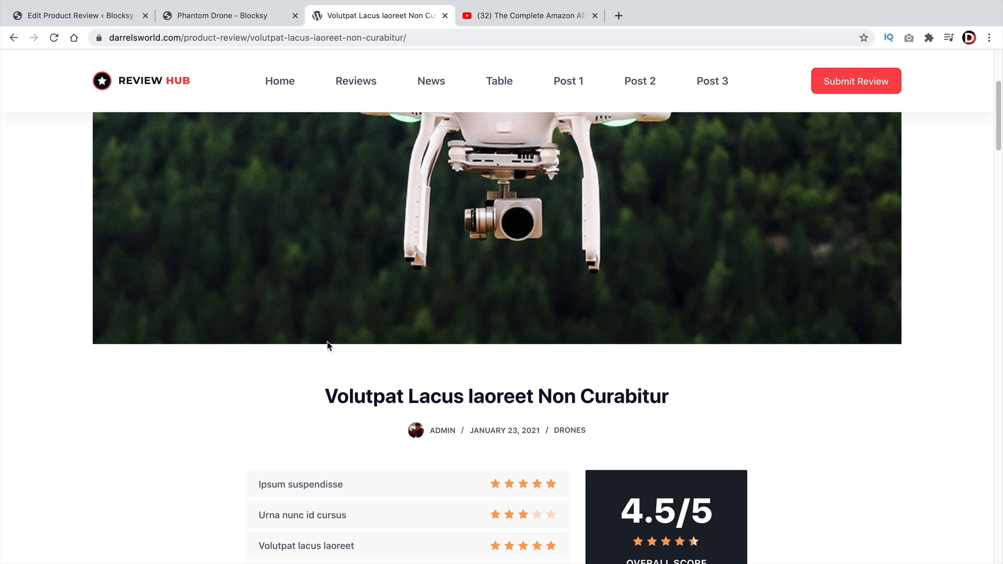
click(246, 16)
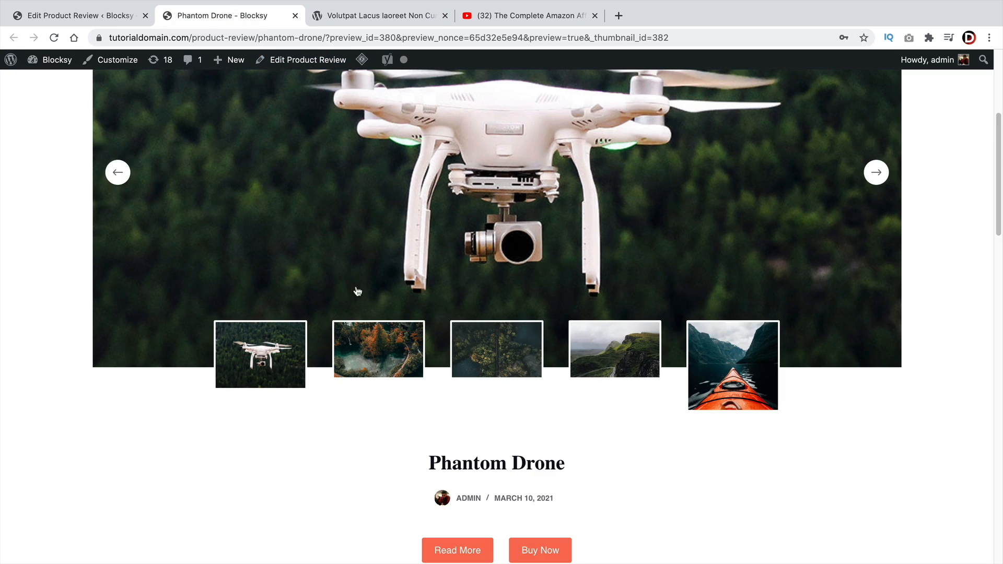
scroll(497, 322, up, 2)
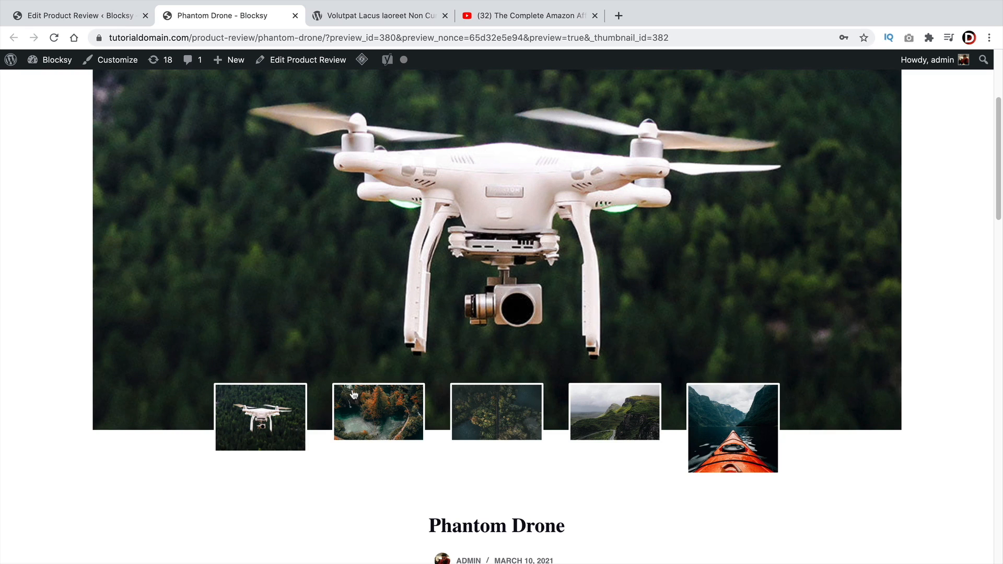
click(99, 16)
Look at the Buy Now button on the sample review, close the Phantom Drone preview, and return to the review editor
scroll(230, 253, down, 3)
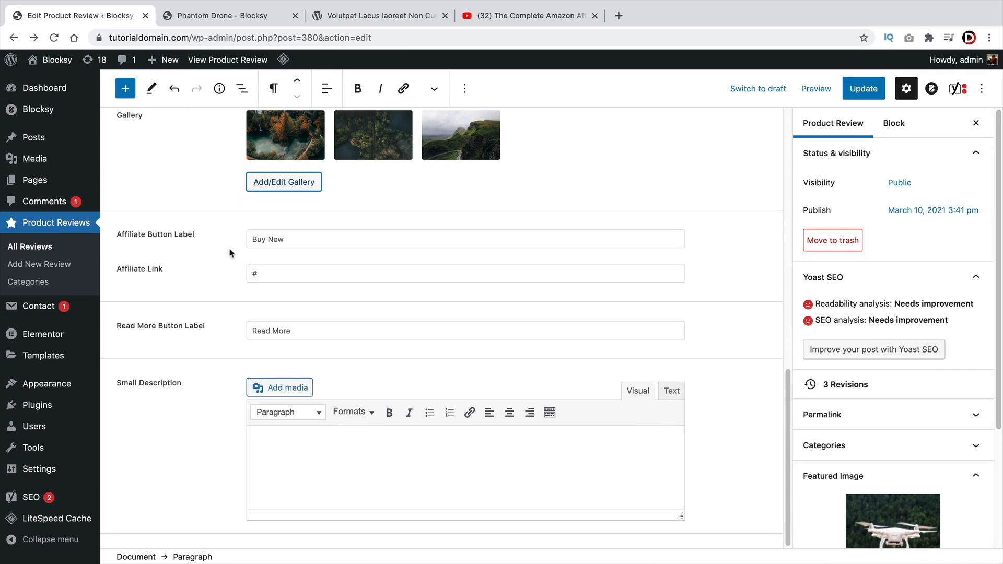
triple_click(268, 237)
click(366, 16)
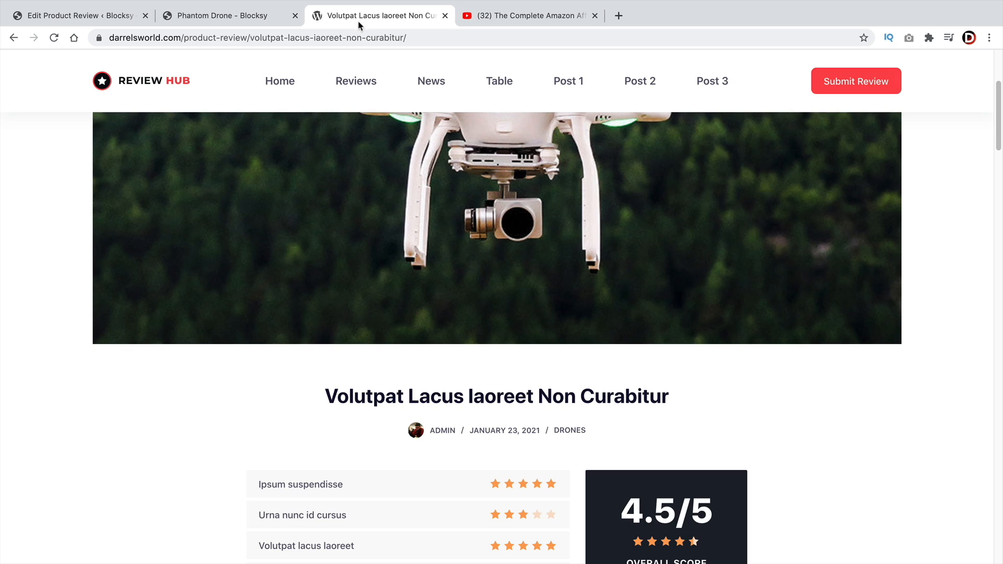
scroll(455, 281, down, 5)
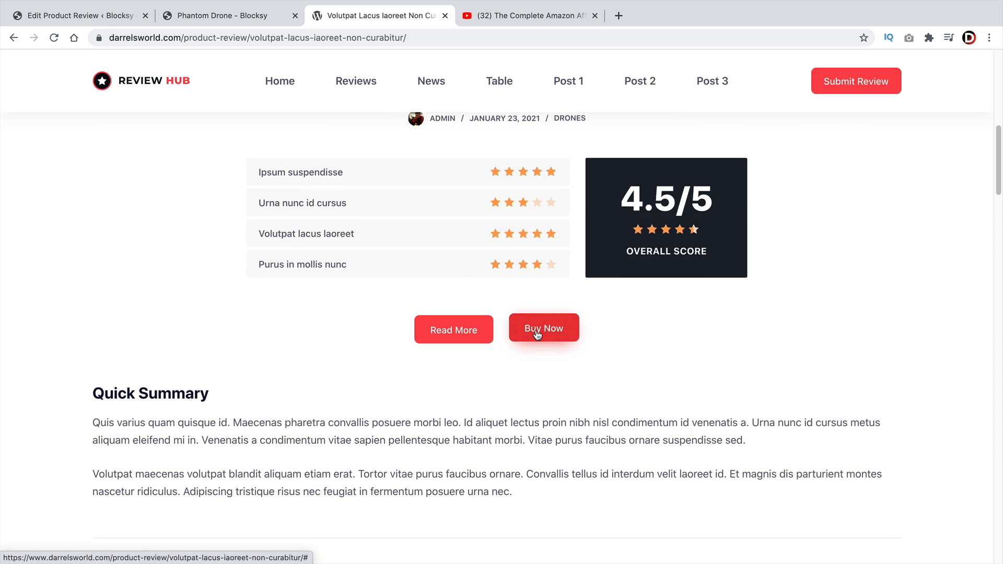
click(240, 21)
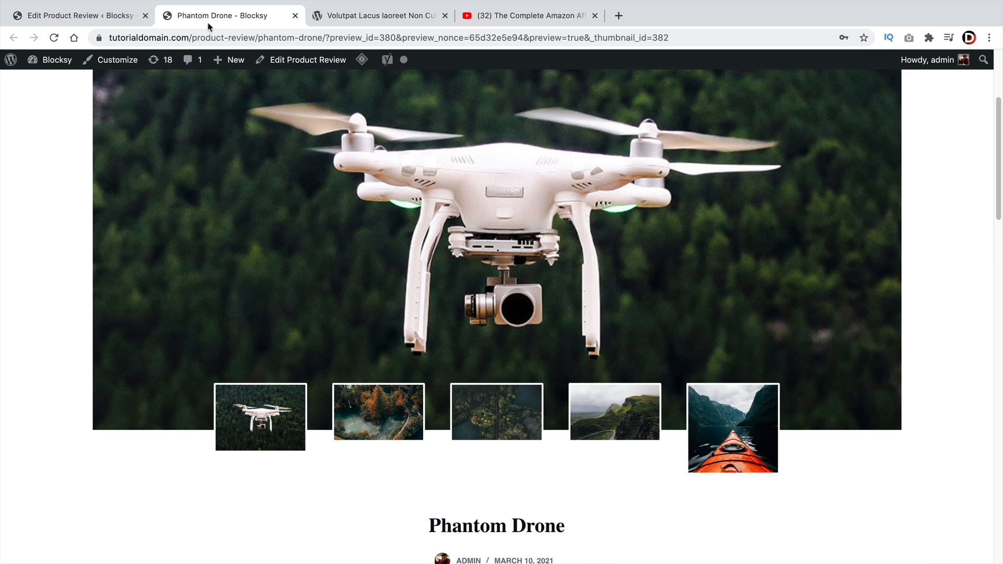
click(295, 15)
click(84, 15)
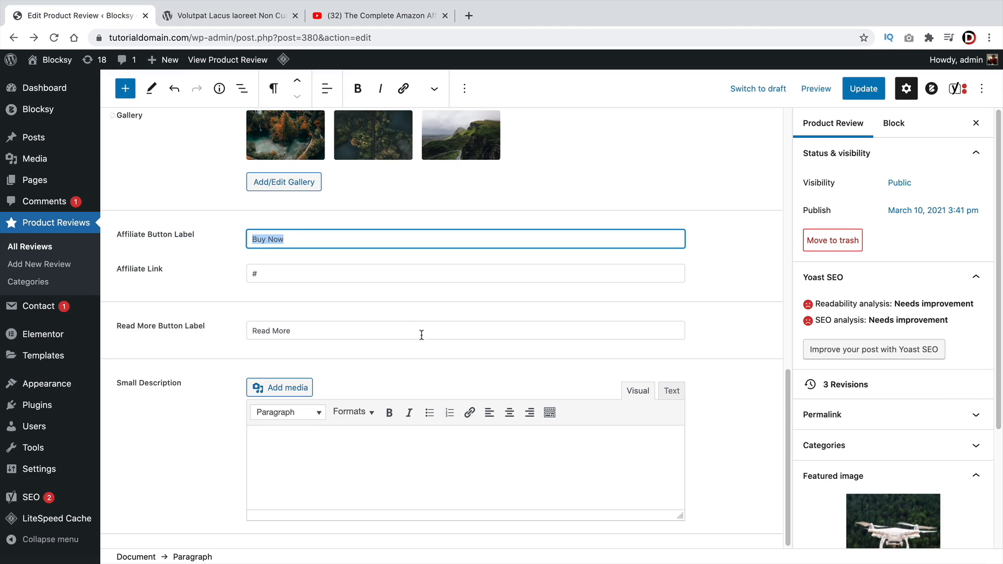
Set the affiliate link to amazon.com/affiliate-link and check the Read More button on the sample review
click(332, 273)
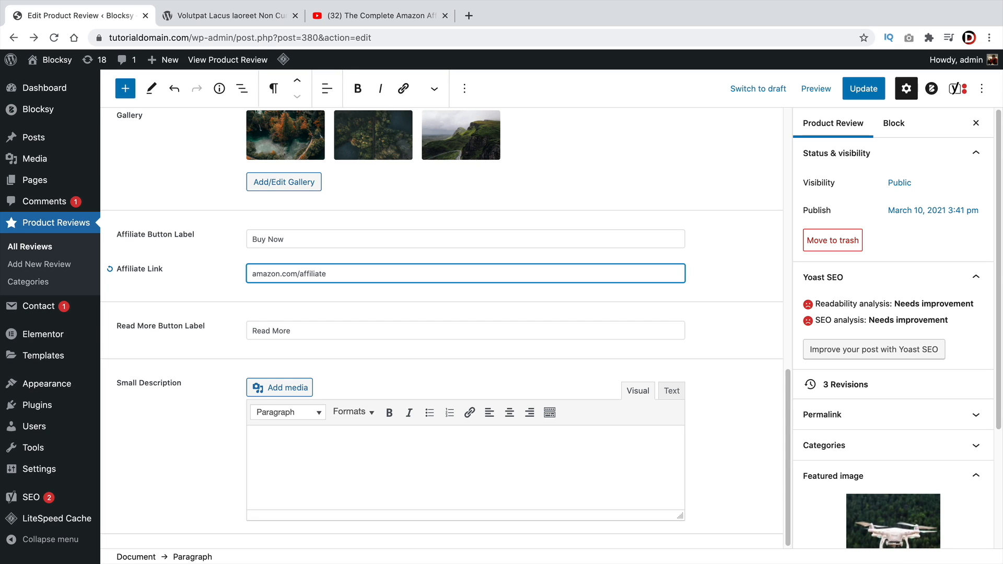
key(Tab)
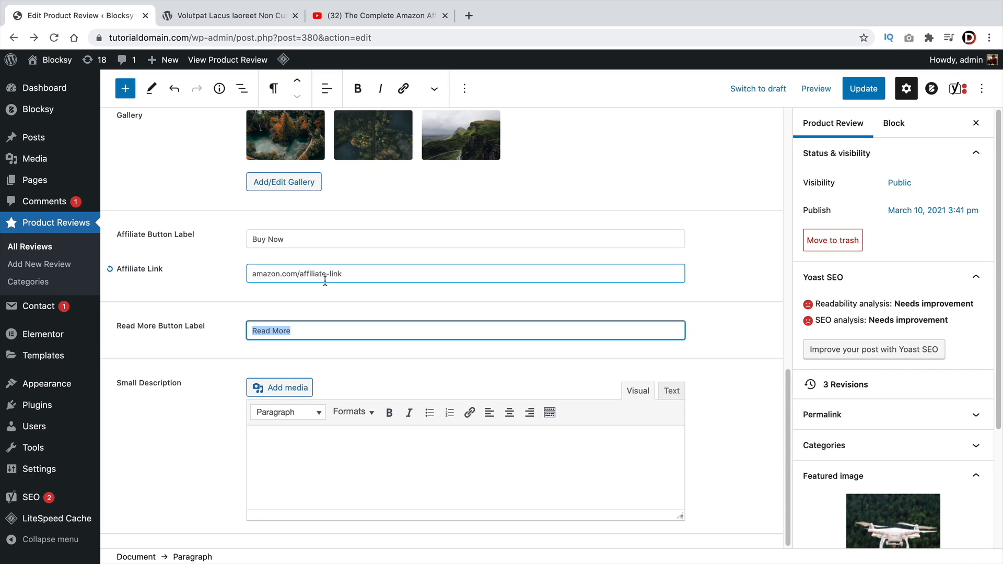
triple_click(296, 334)
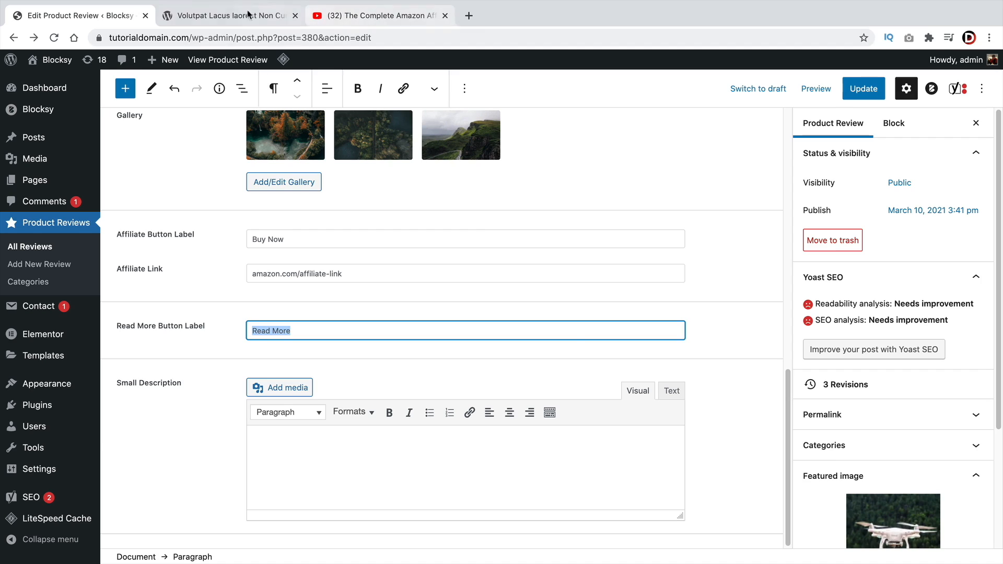
click(248, 14)
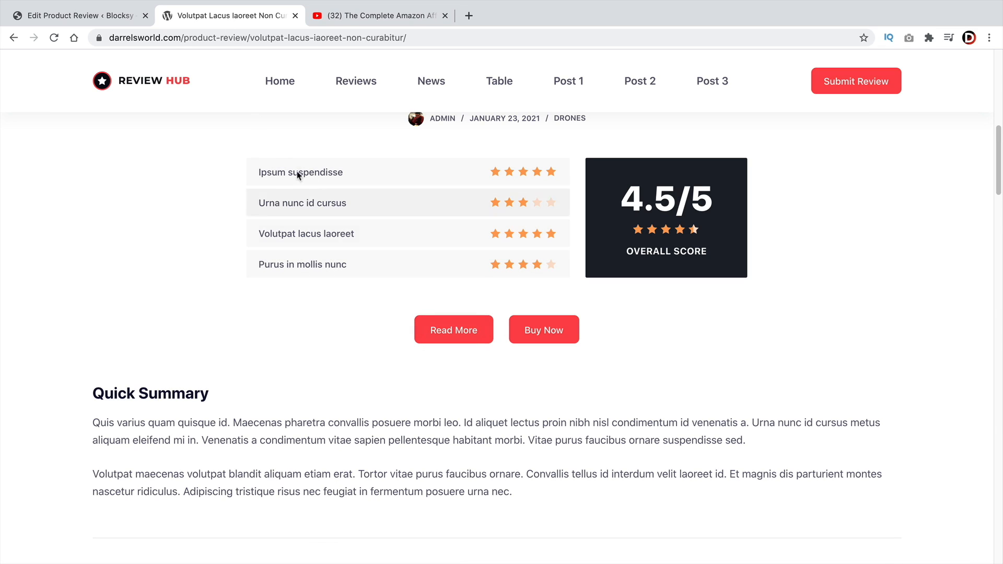
click(79, 16)
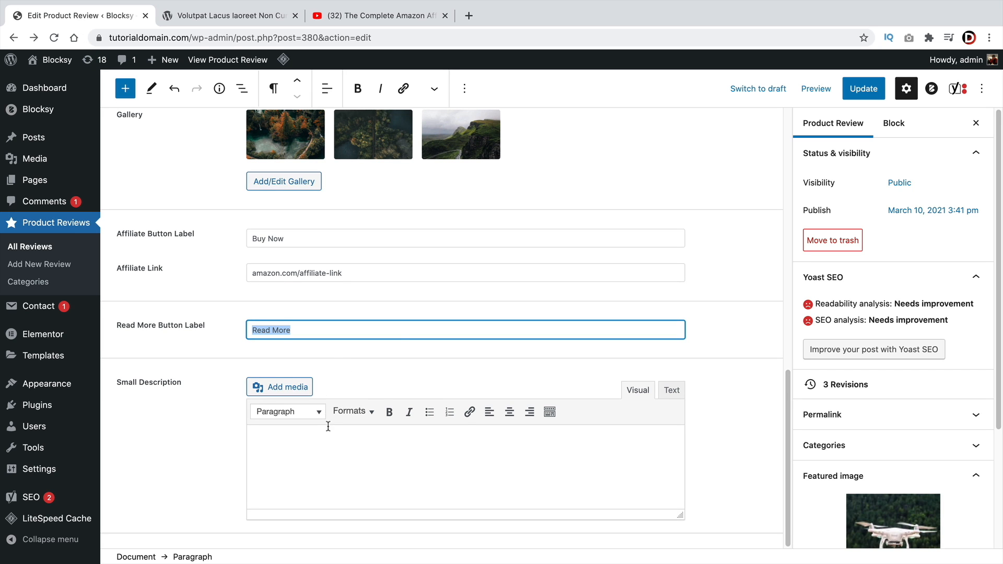
Copy the two Quick Summary paragraphs from the sample review for the Small Description
click(330, 458)
click(252, 17)
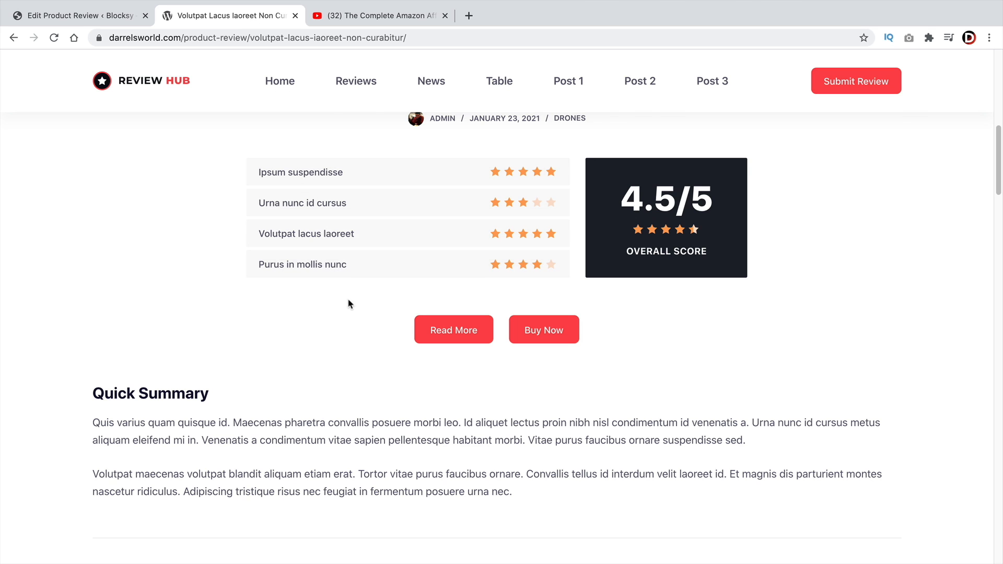
scroll(350, 305, up, 3)
scroll(354, 315, down, 5)
drag(546, 366, 130, 289)
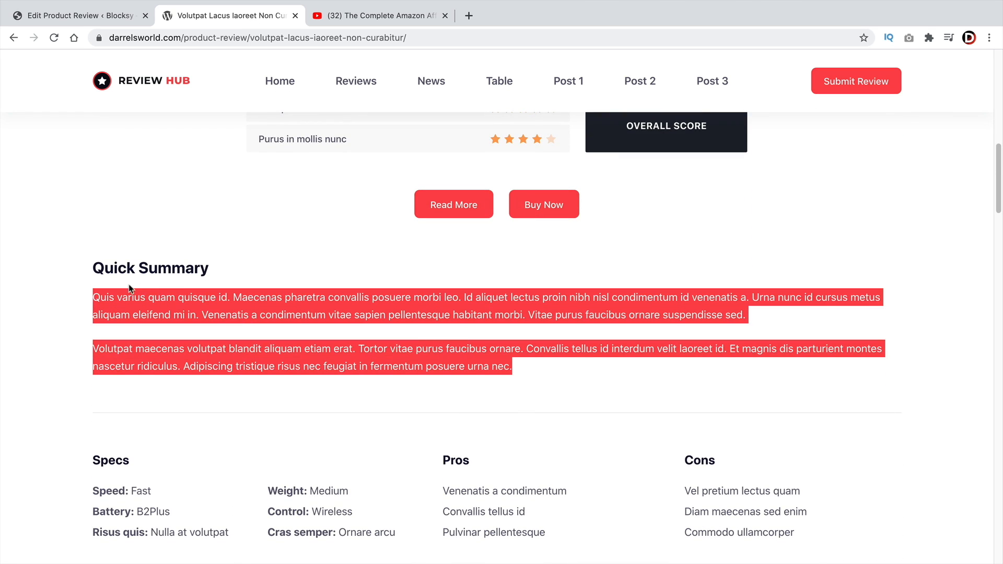
right_click(126, 300)
click(155, 320)
click(155, 321)
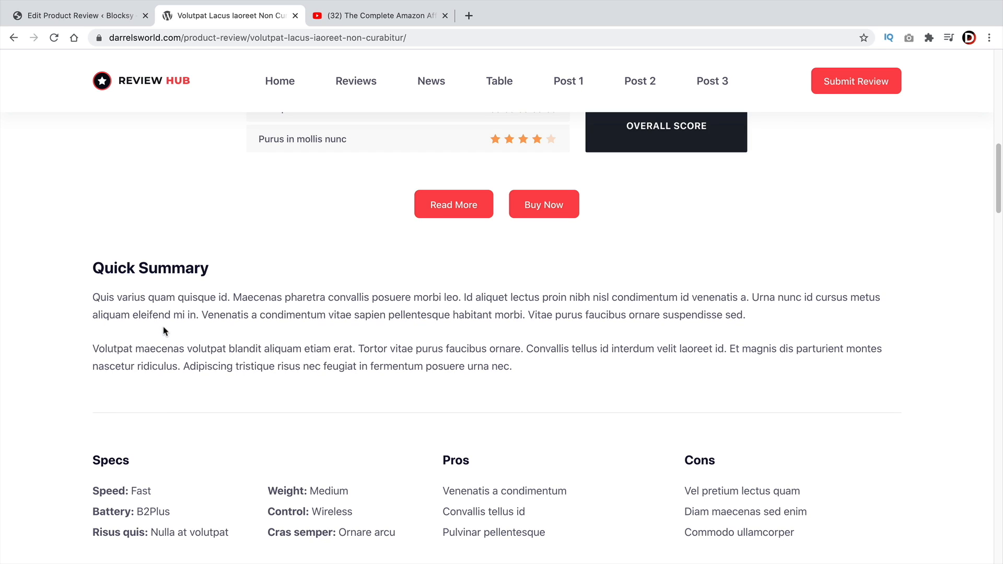
Paste the copied Quick Summary paragraphs into the Small Description of the Phantom Drone review
click(110, 19)
right_click(263, 448)
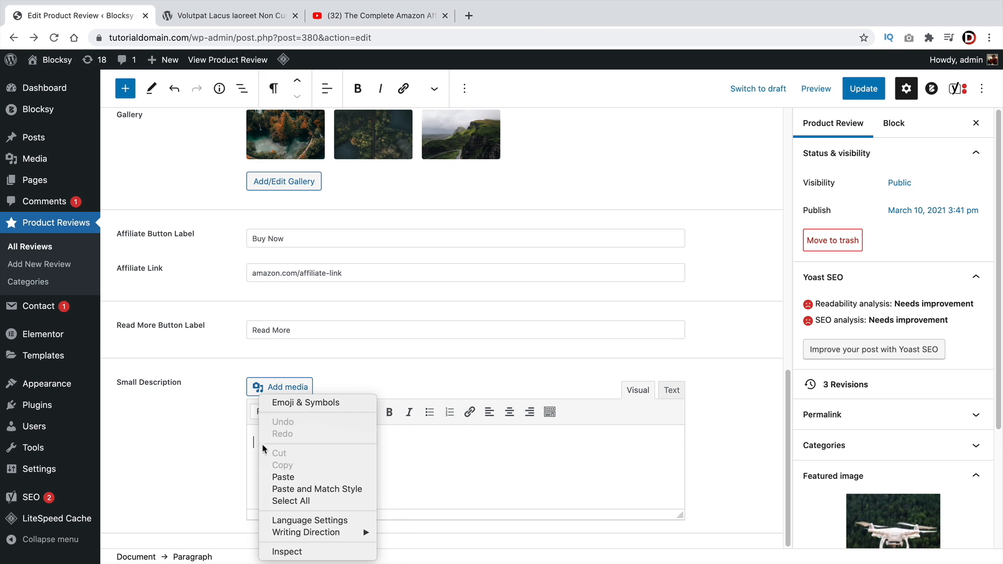
click(286, 477)
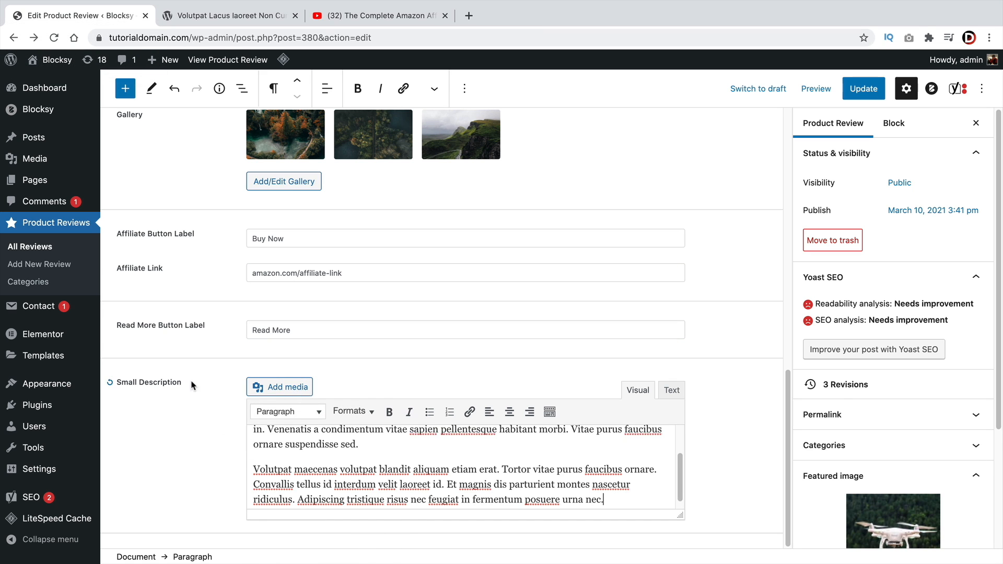
Check the Quick Summary text on the sample review and view the specs section below it
click(211, 18)
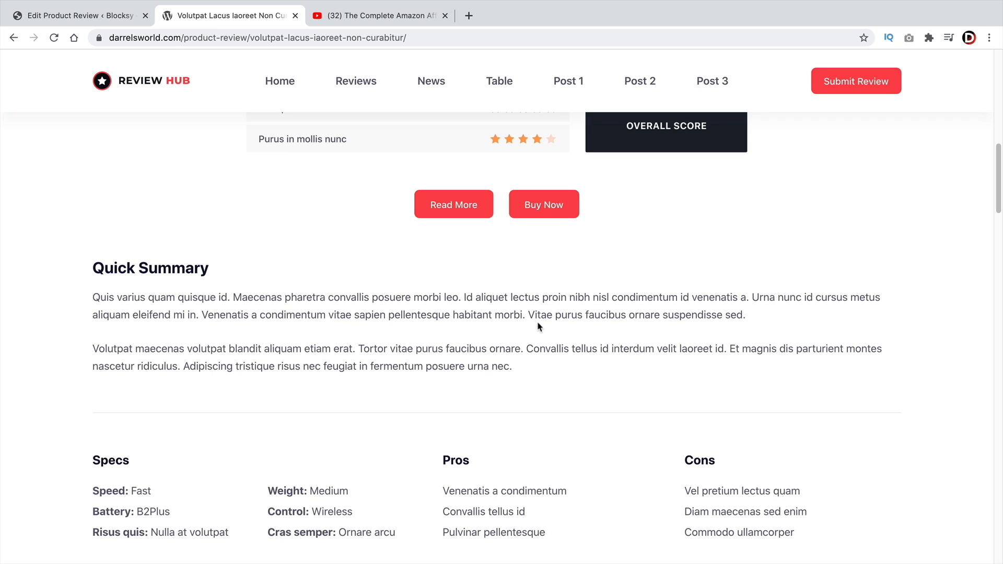
drag(553, 349, 423, 299)
scroll(303, 300, down, 3)
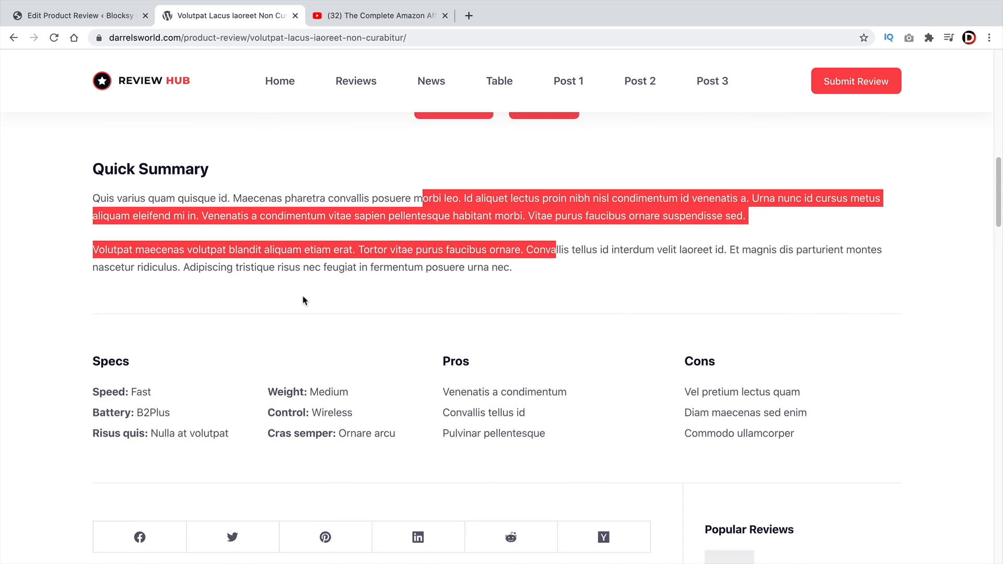
scroll(305, 300, down, 3)
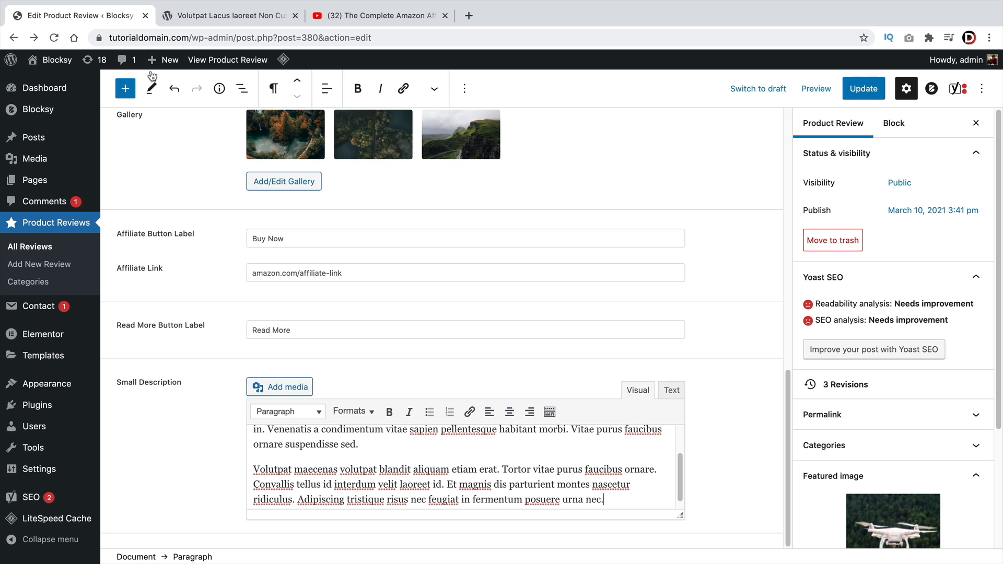
Return to the review editor and open the Rating section of the Blocksy Settings
click(111, 24)
click(332, 272)
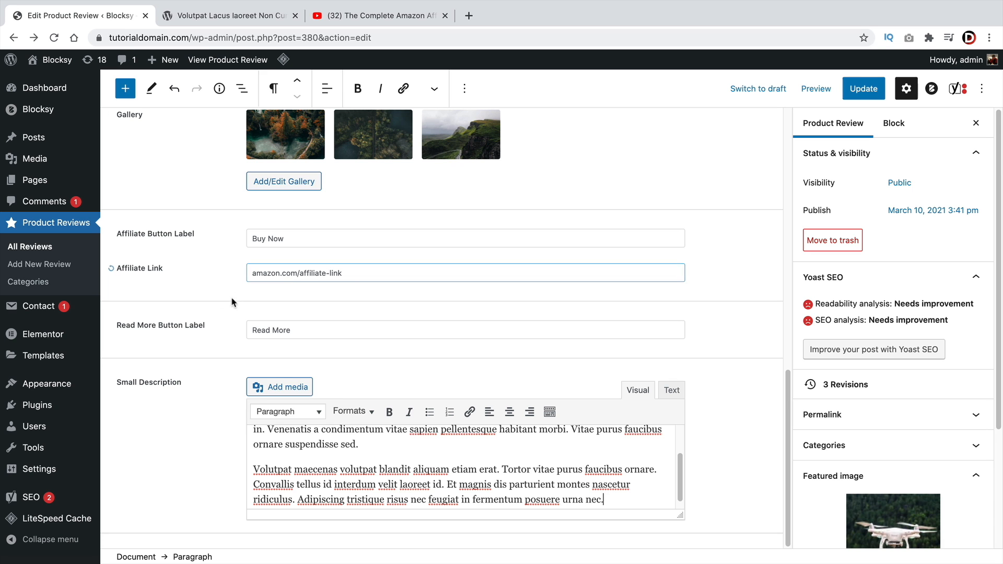
scroll(203, 351, up, 7)
scroll(219, 380, down, 5)
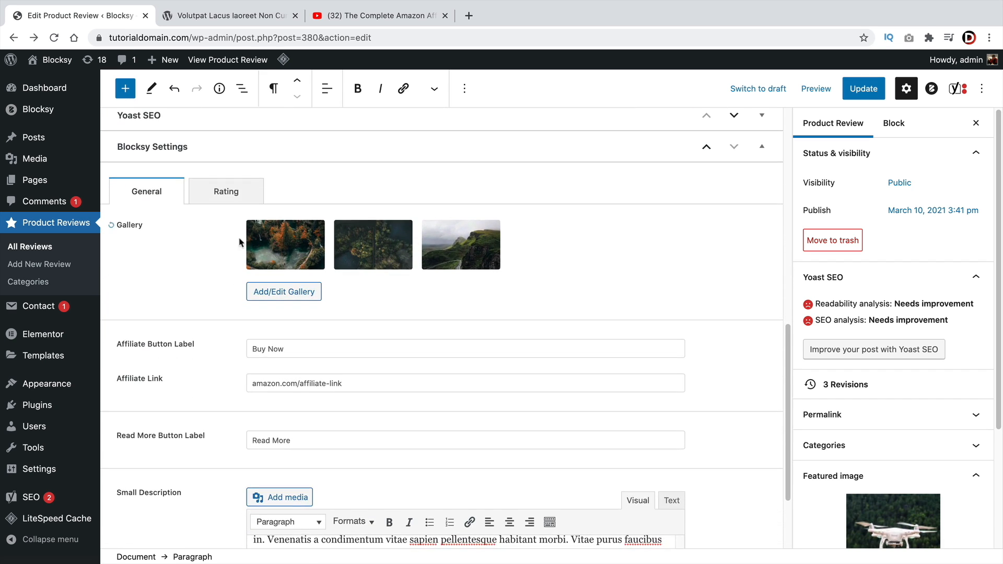
click(222, 192)
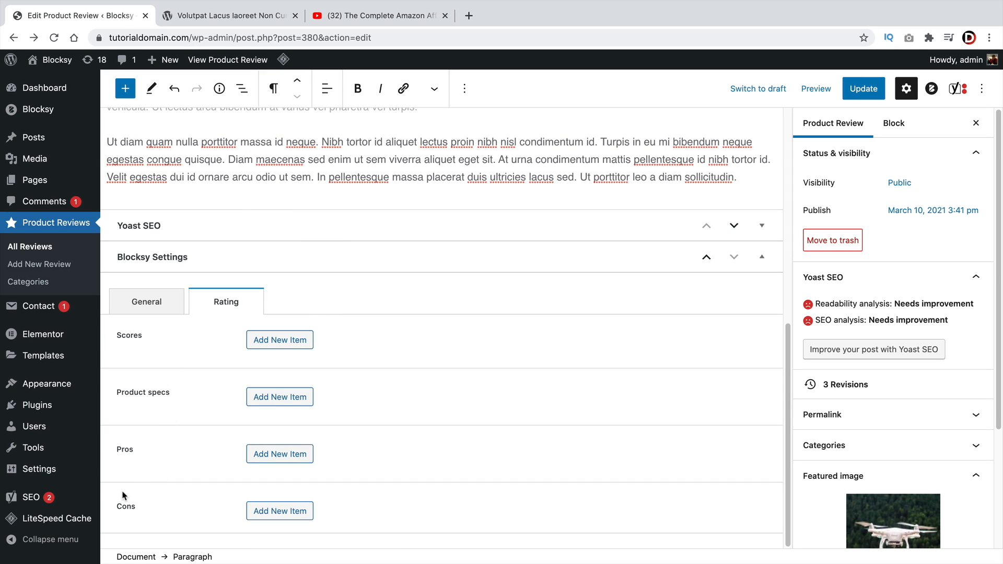
Examine the Speed, Battery and Risus quis specs on the sample review, and return to the review editor
click(242, 16)
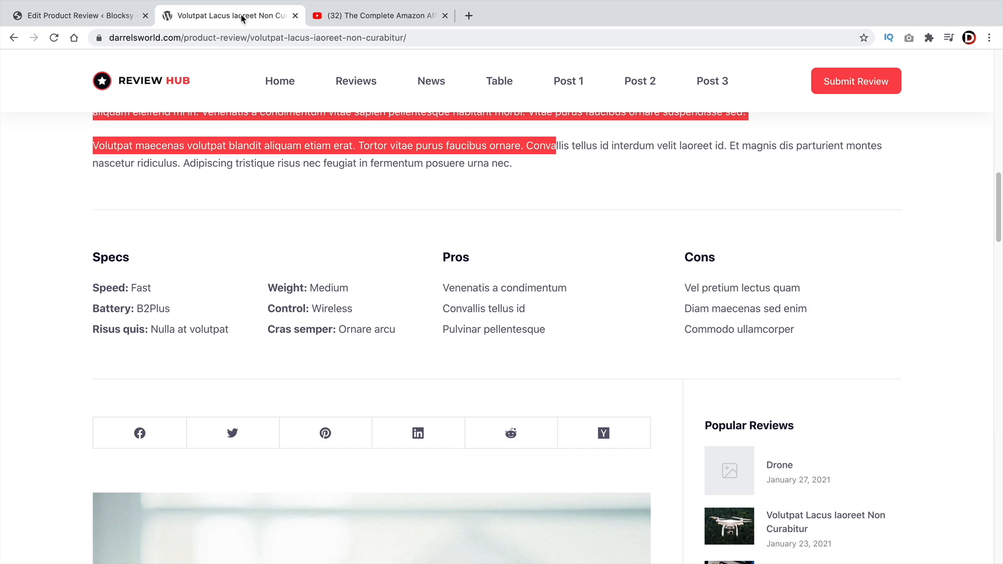
drag(397, 330, 392, 330)
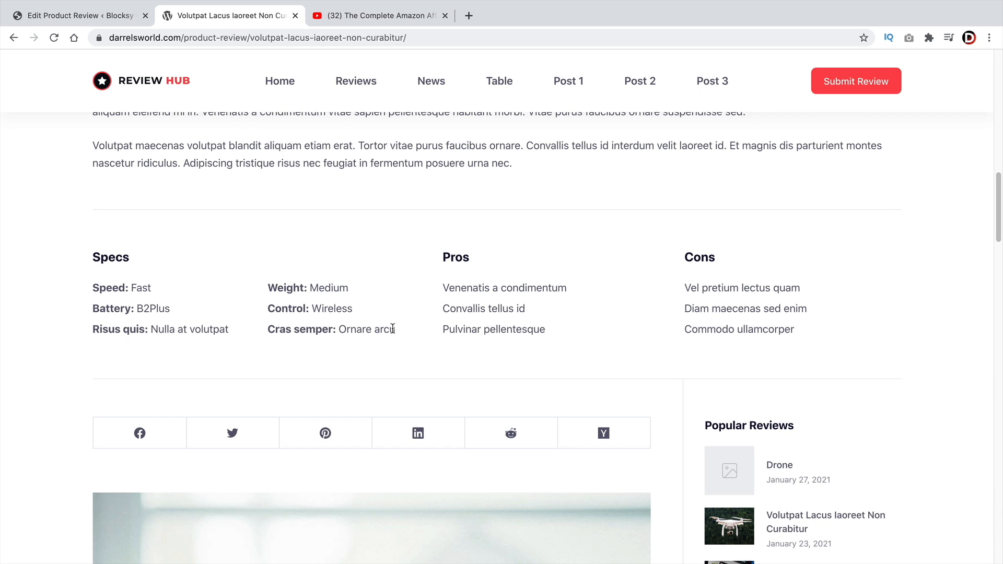
triple_click(128, 291)
triple_click(142, 308)
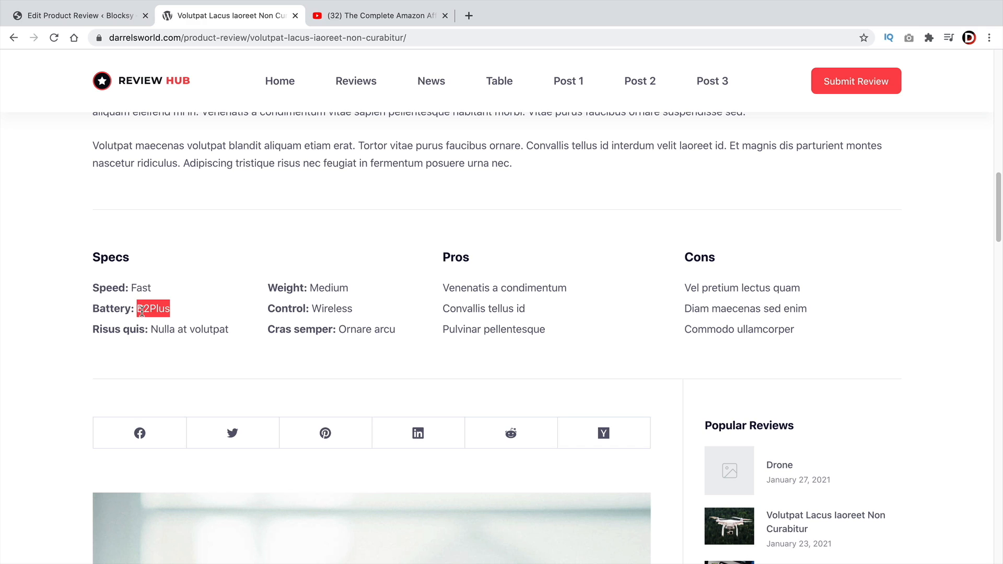
triple_click(149, 323)
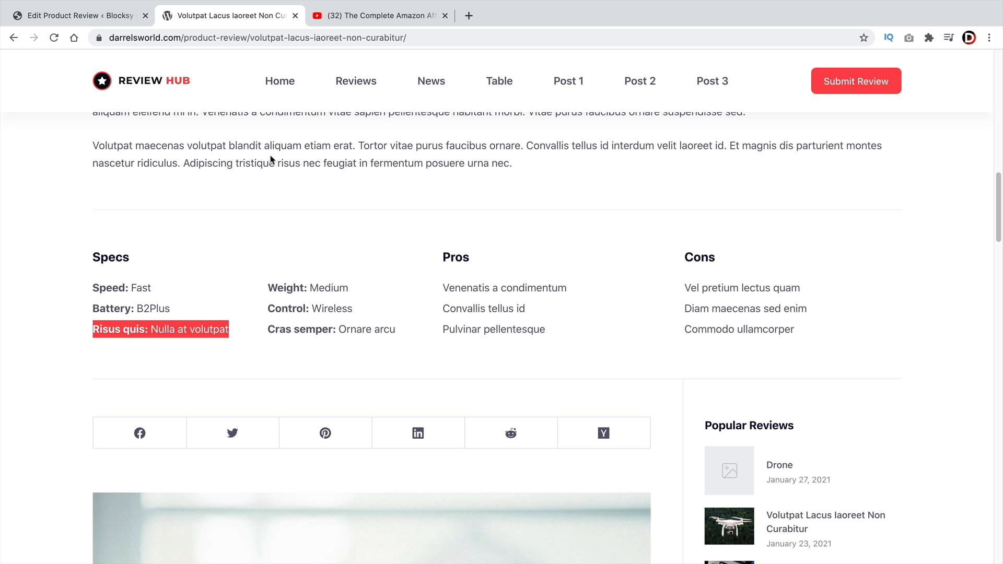
click(78, 16)
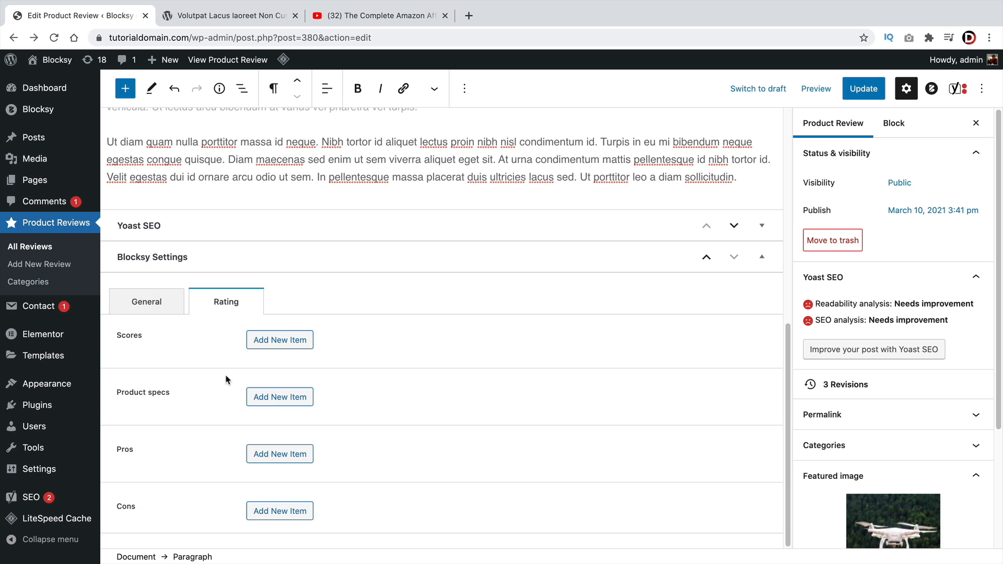
Add a product spec labelled Value with the value Cheap
click(286, 406)
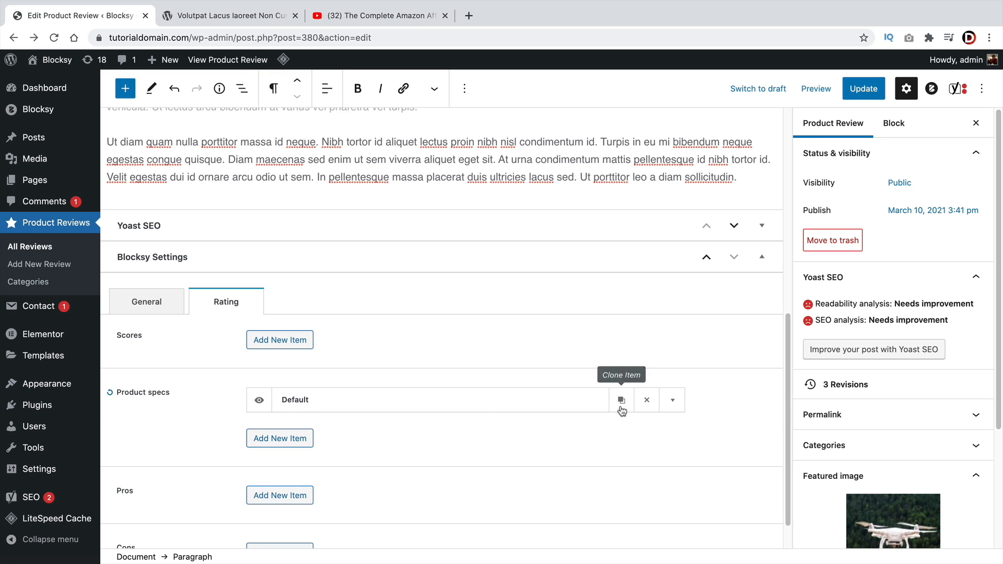
click(673, 400)
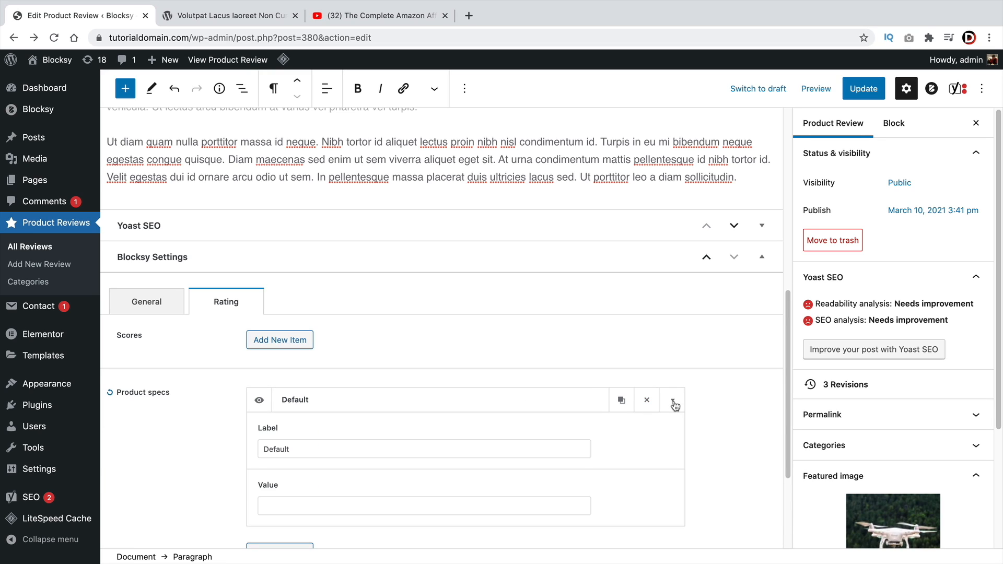
double_click(334, 444)
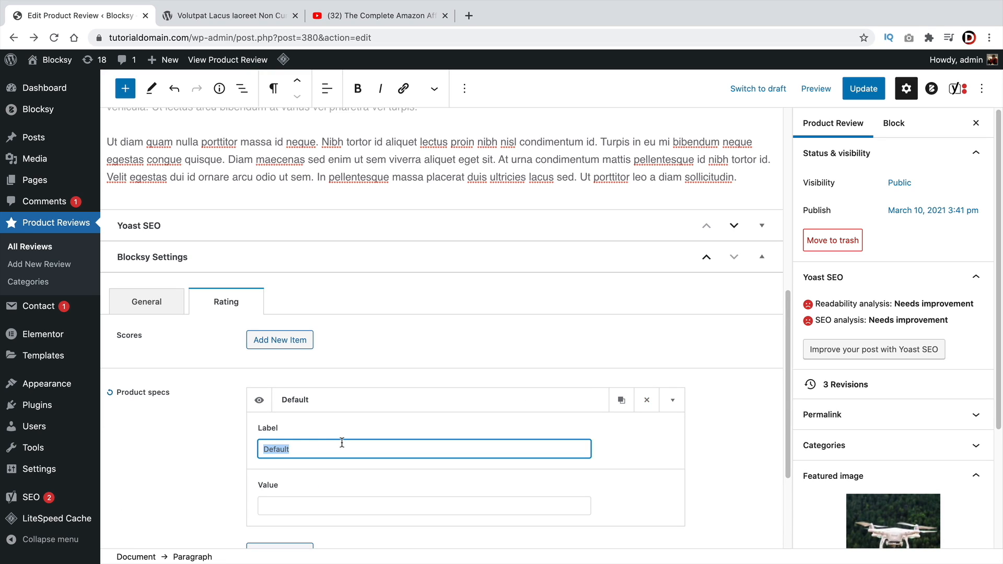
text(Value)
key(Tab)
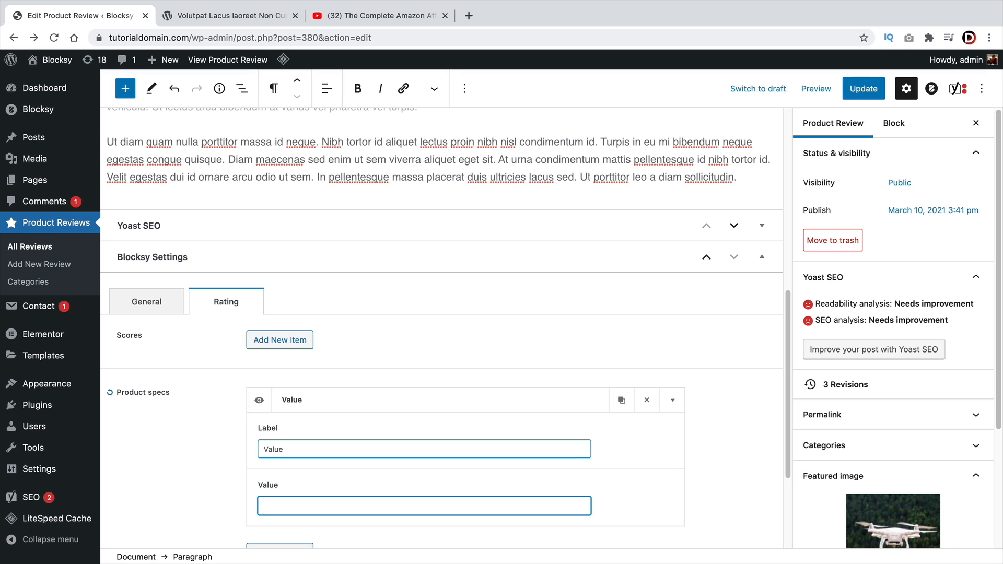
text(Cheap)
Add a second product spec labelled Top Speed with the value 60 MPH
scroll(329, 402, down, 3)
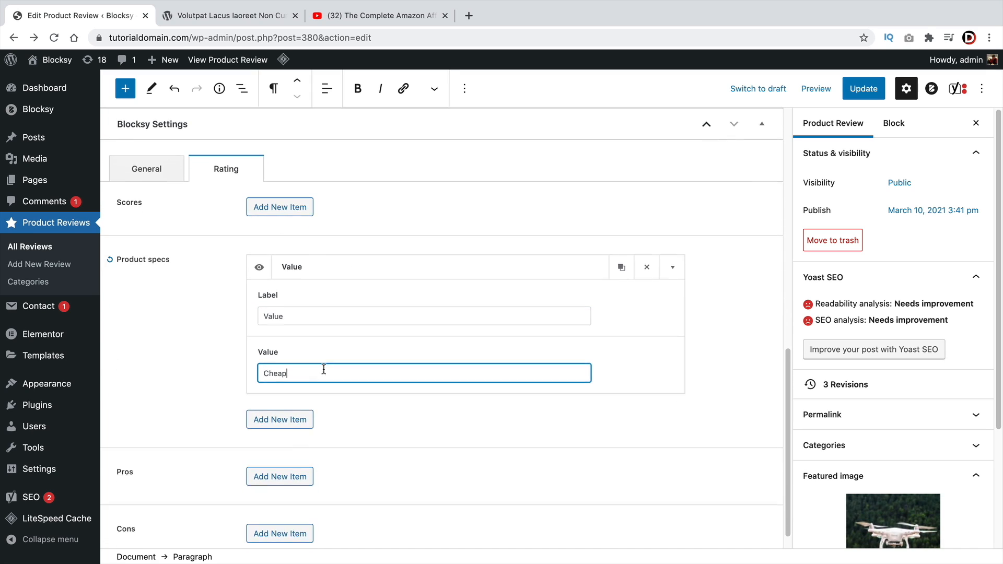
click(312, 421)
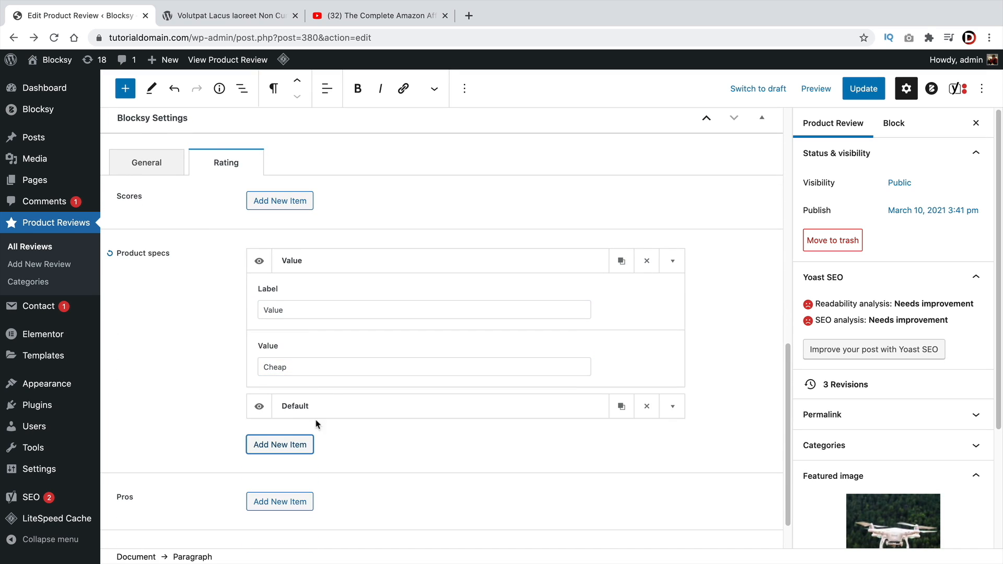
click(672, 406)
click(434, 398)
double_click(420, 345)
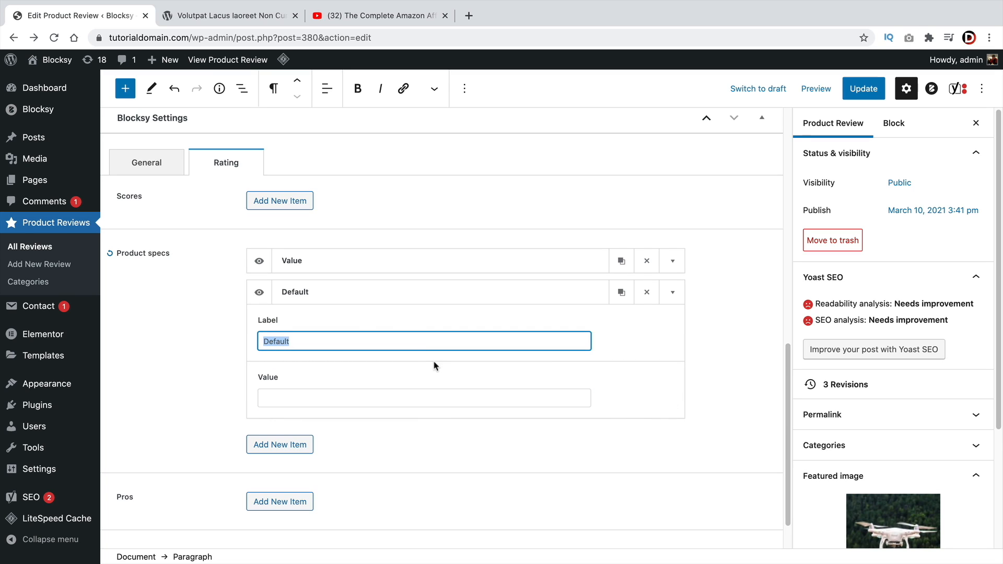
text(D)
key(Tab)
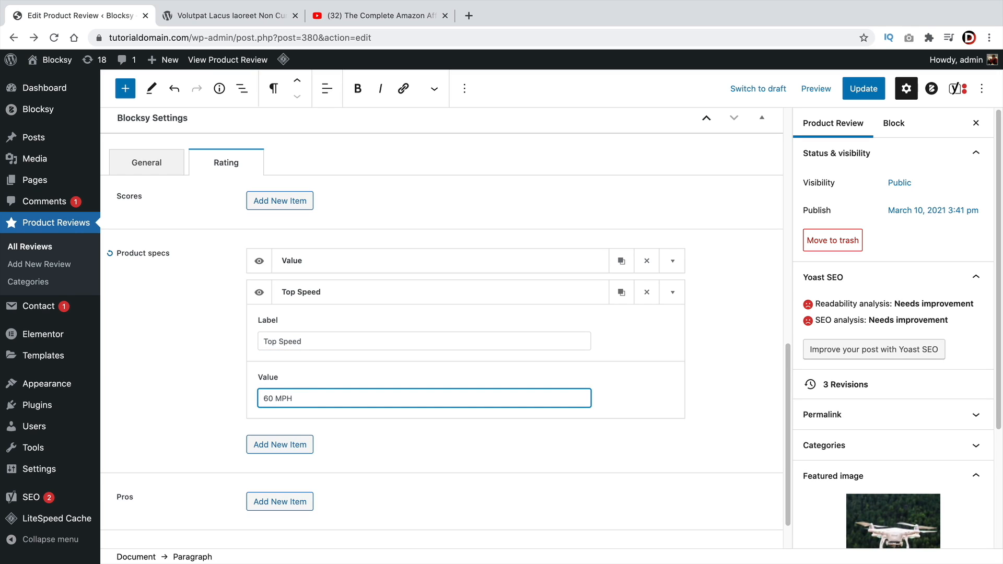
click(672, 293)
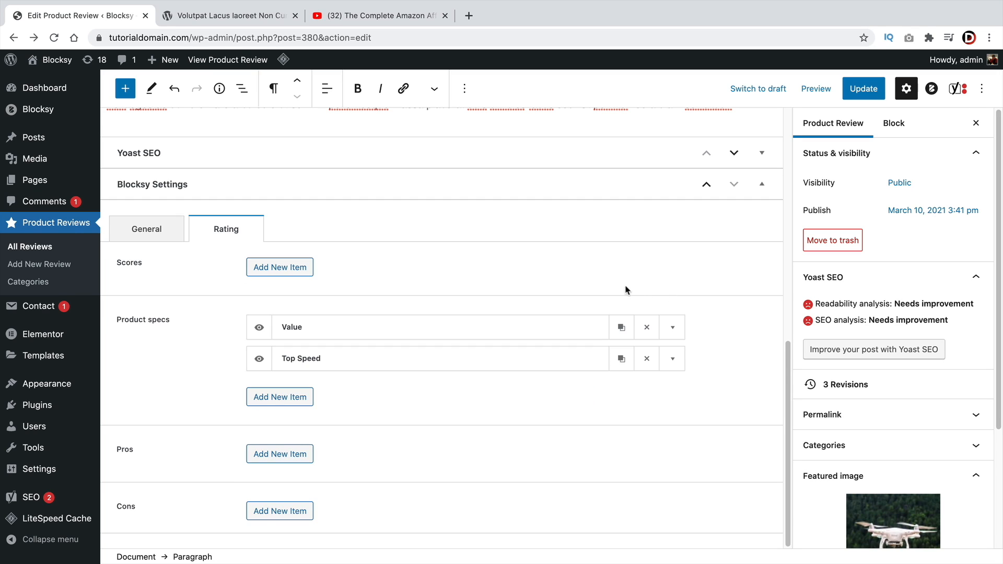
Clone the Top Speed spec once and the Value spec three times, checking the sample review's specs in between
click(619, 358)
click(621, 328)
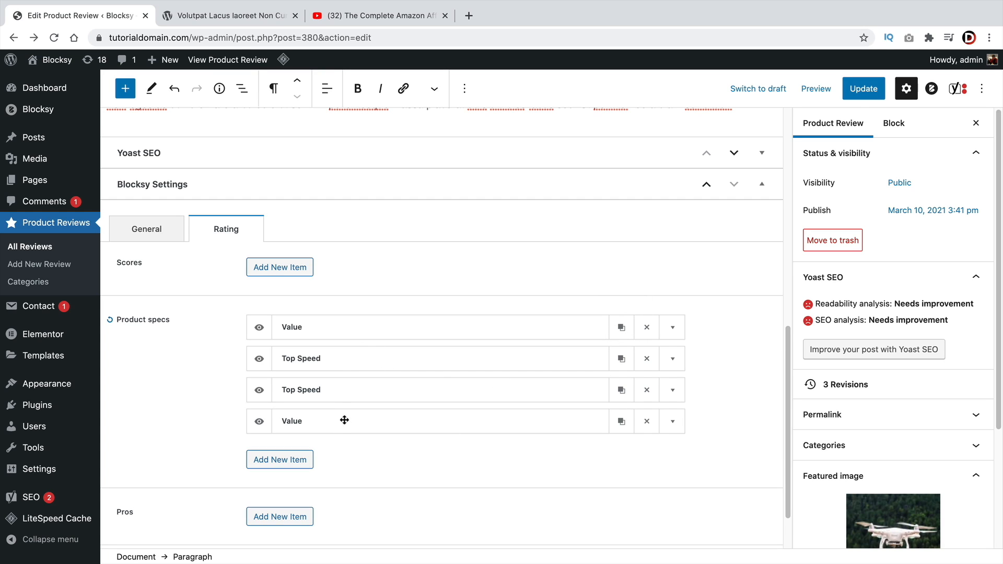
click(281, 17)
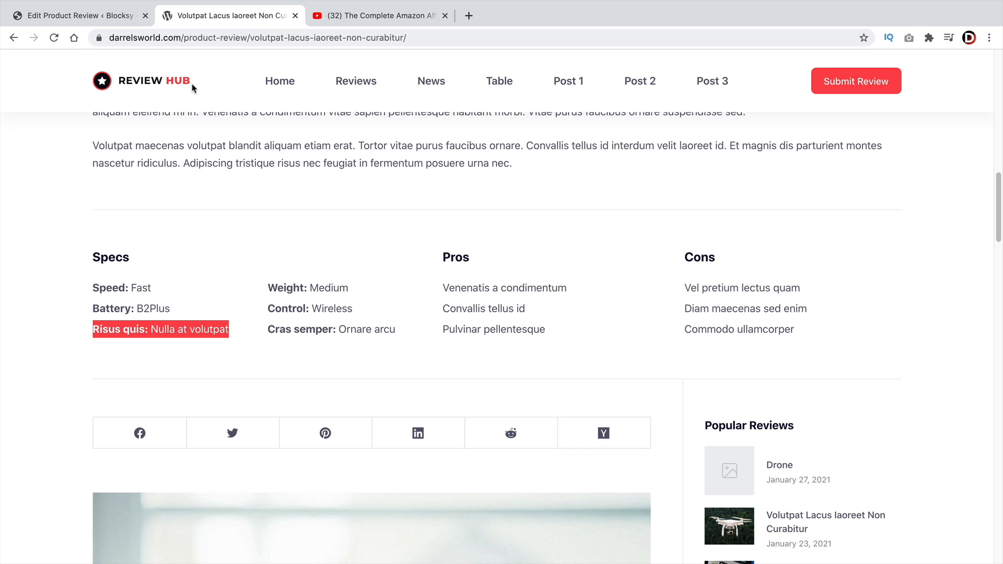
click(26, 17)
click(621, 337)
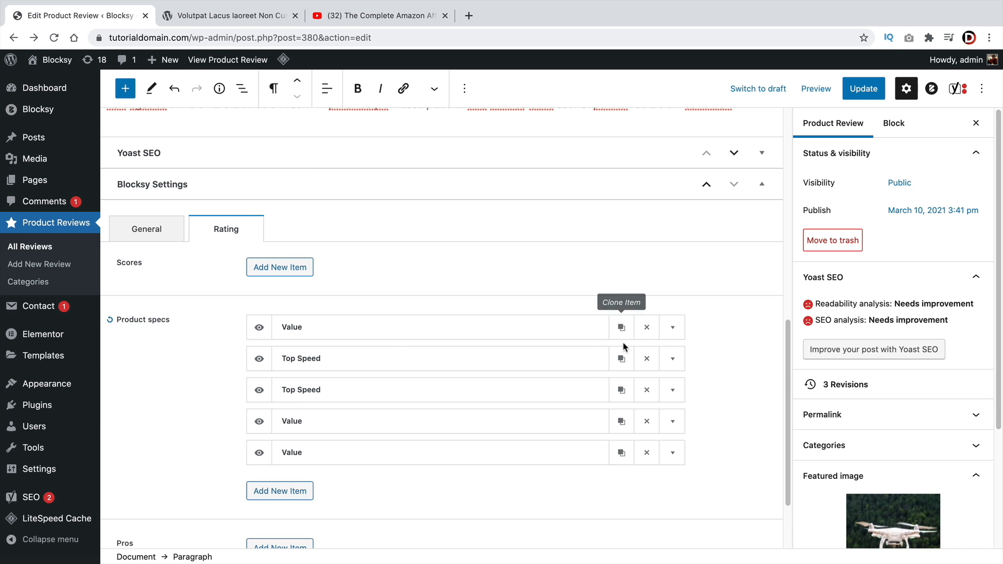
click(622, 421)
Add a first item labelled Good Price to the Pros
scroll(528, 413, down, 3)
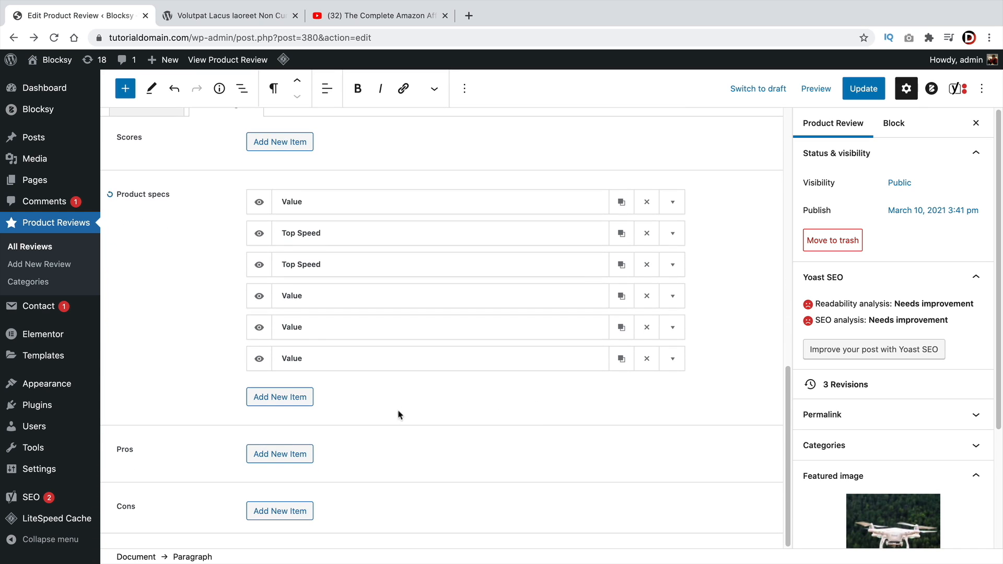
click(306, 458)
scroll(418, 434, down, 1)
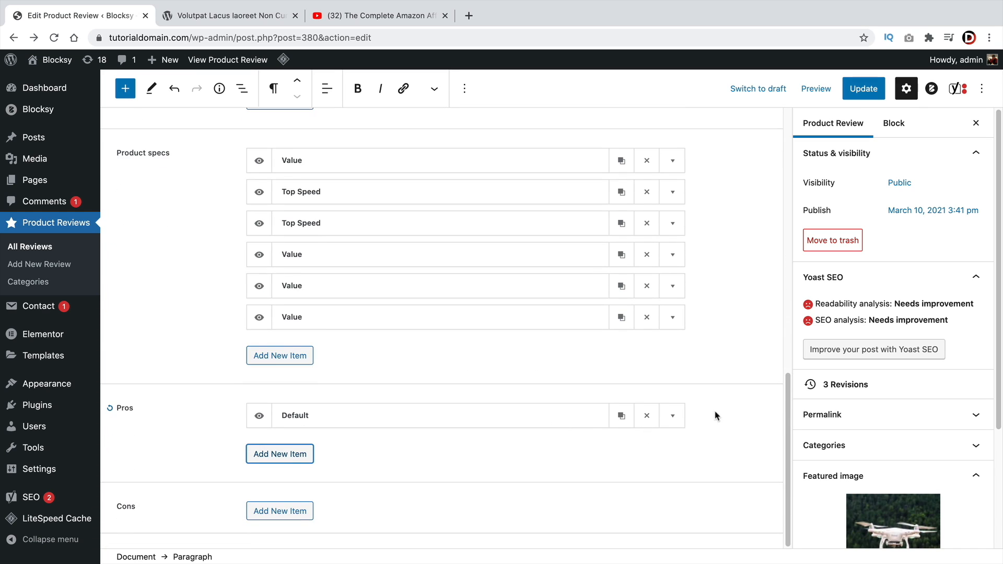
click(673, 417)
click(462, 462)
double_click(462, 462)
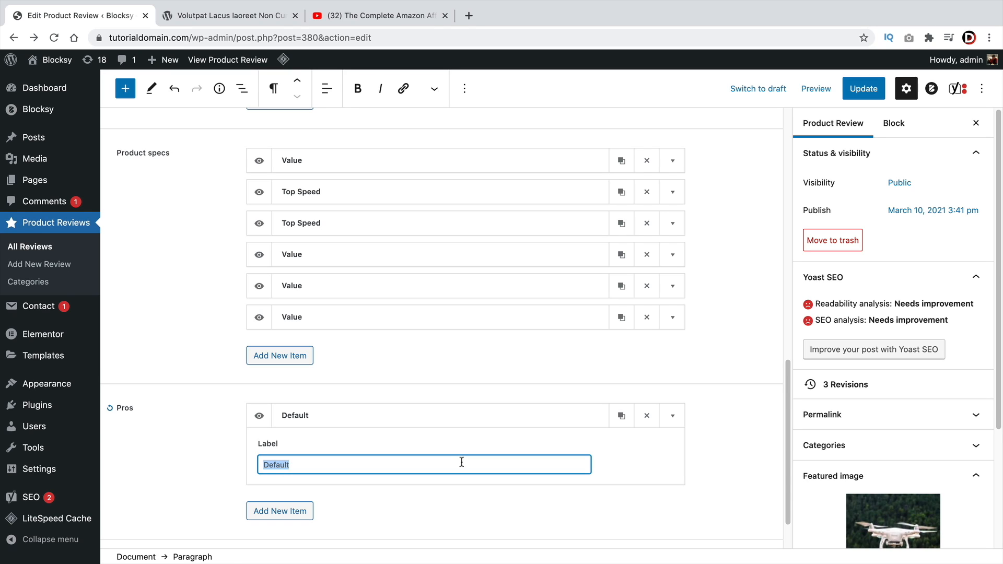
text(Good Price)
click(601, 415)
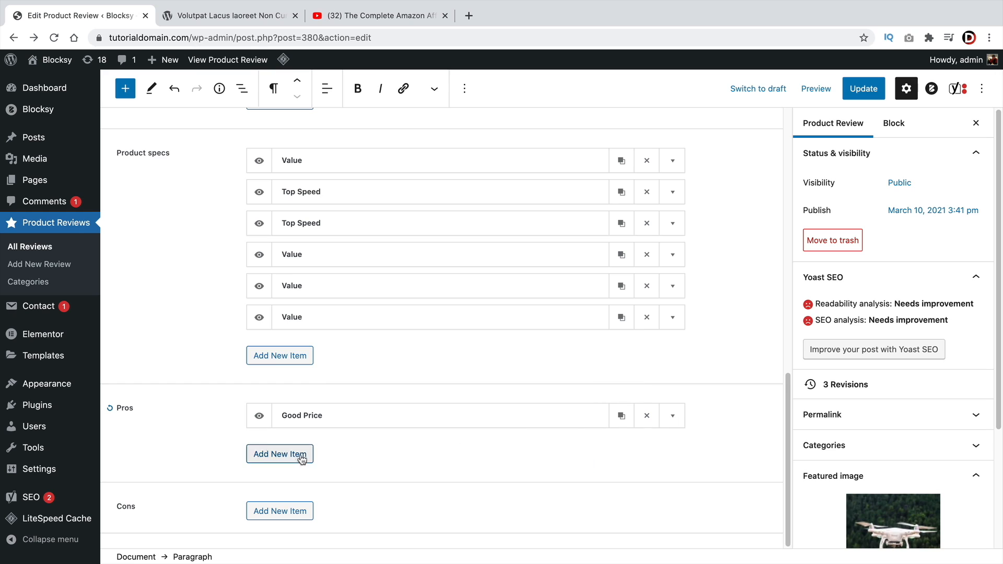
Add a second item labelled fast to the Pros
click(282, 455)
click(413, 447)
click(385, 494)
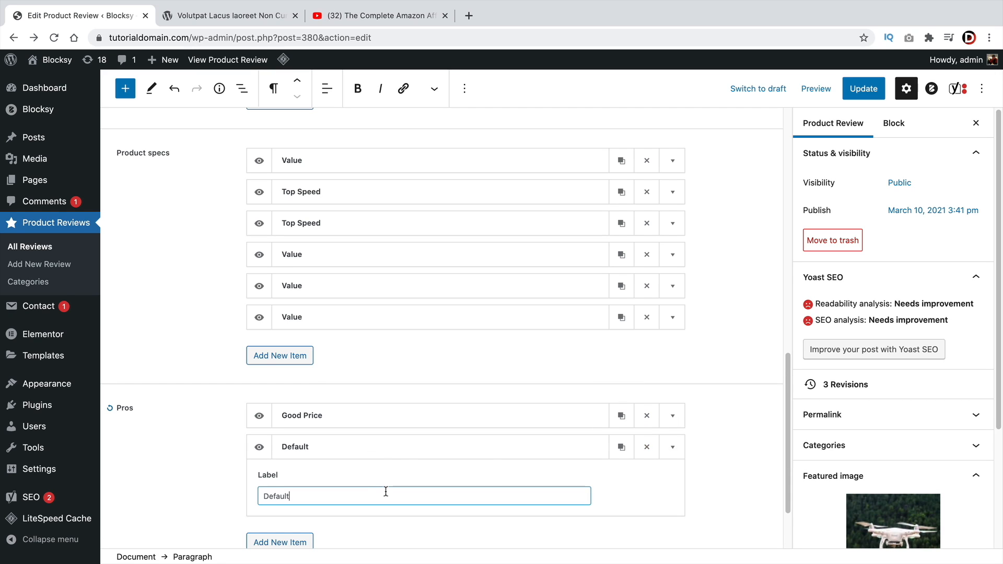
double_click(385, 494)
text(fast)
click(673, 449)
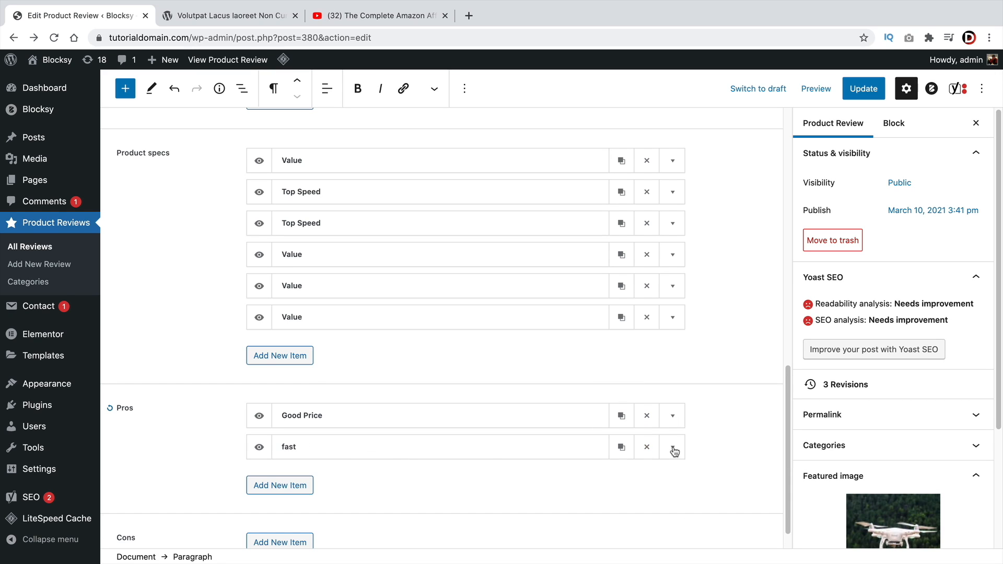
Add a third item labelled easy to find to the Pros
click(303, 488)
click(675, 480)
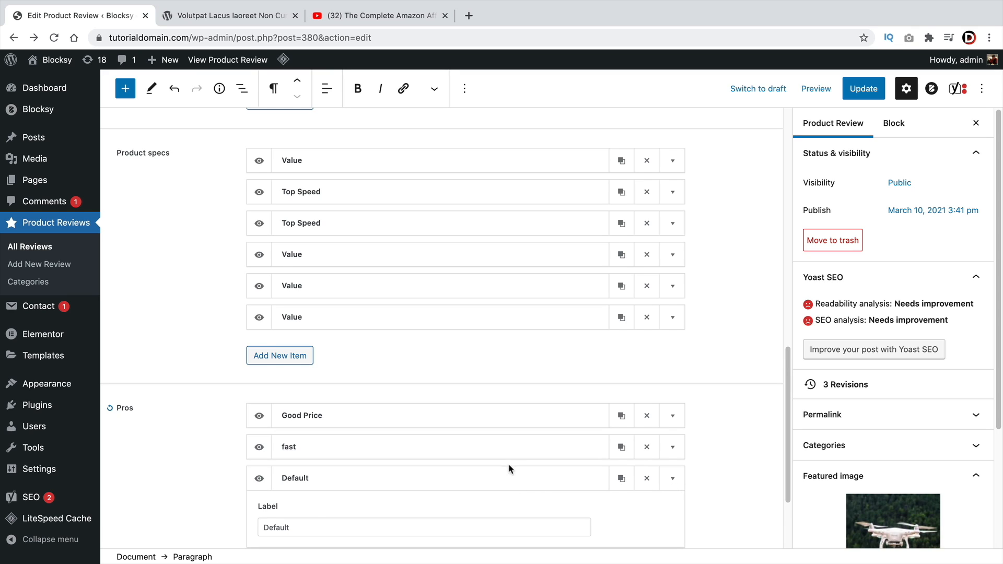
scroll(511, 470, down, 3)
double_click(356, 408)
text(easy to find)
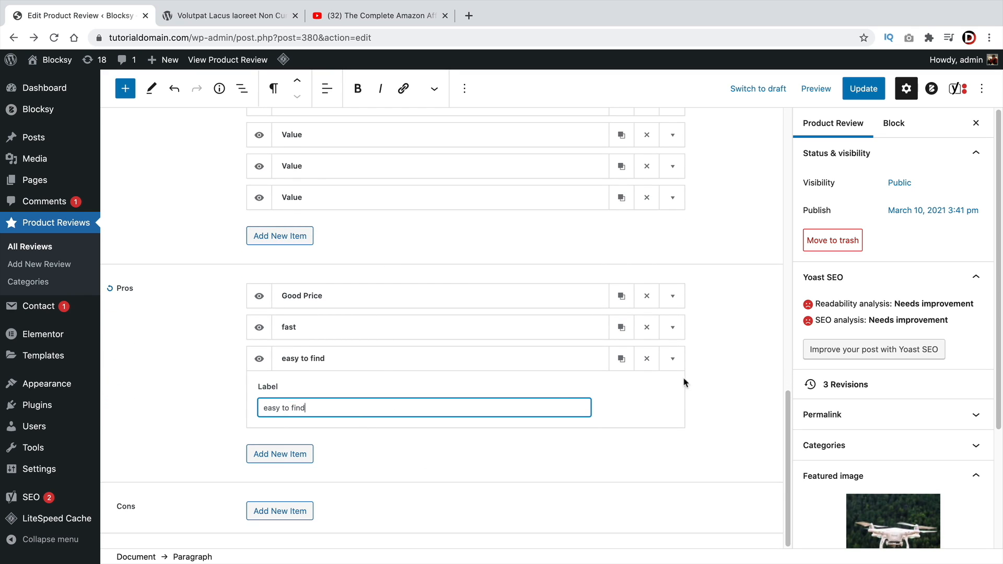
click(674, 361)
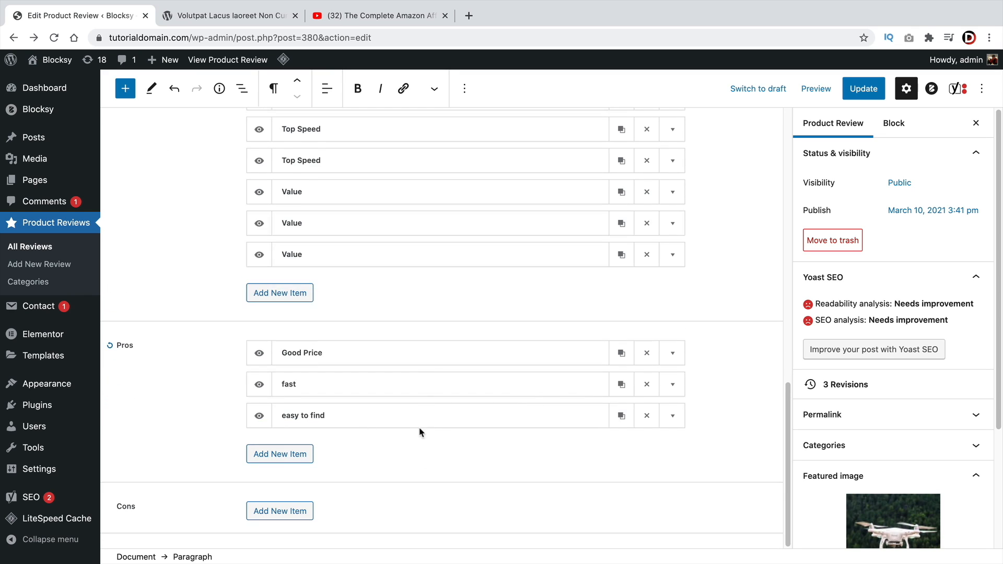
Add a first item labelled breaks easy to the Cons
click(293, 511)
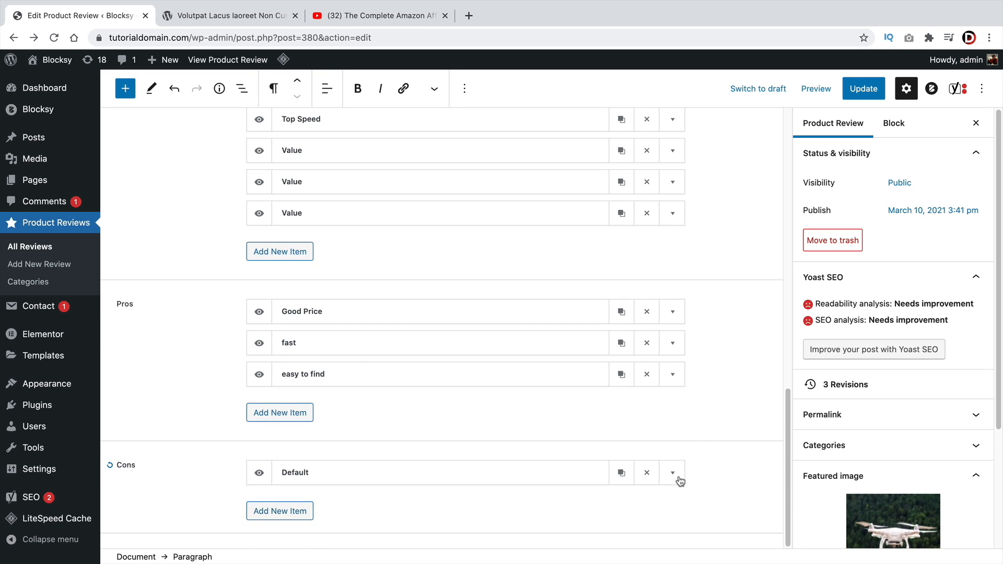
click(672, 472)
scroll(352, 484, down, 1)
double_click(349, 462)
text(breaks easy)
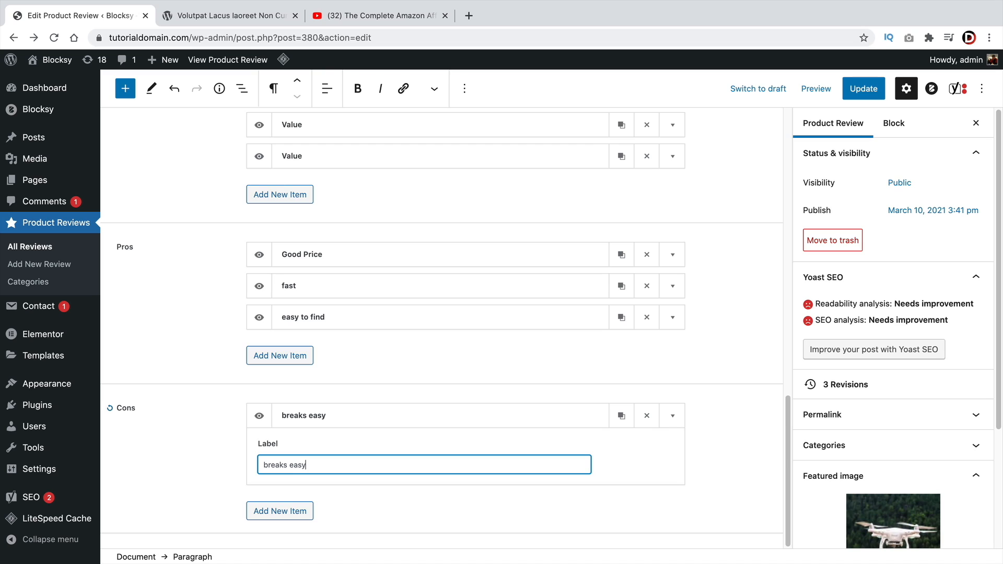
Add a second item labelled hard to get learn to the Cons
click(280, 511)
scroll(470, 486, down, 1)
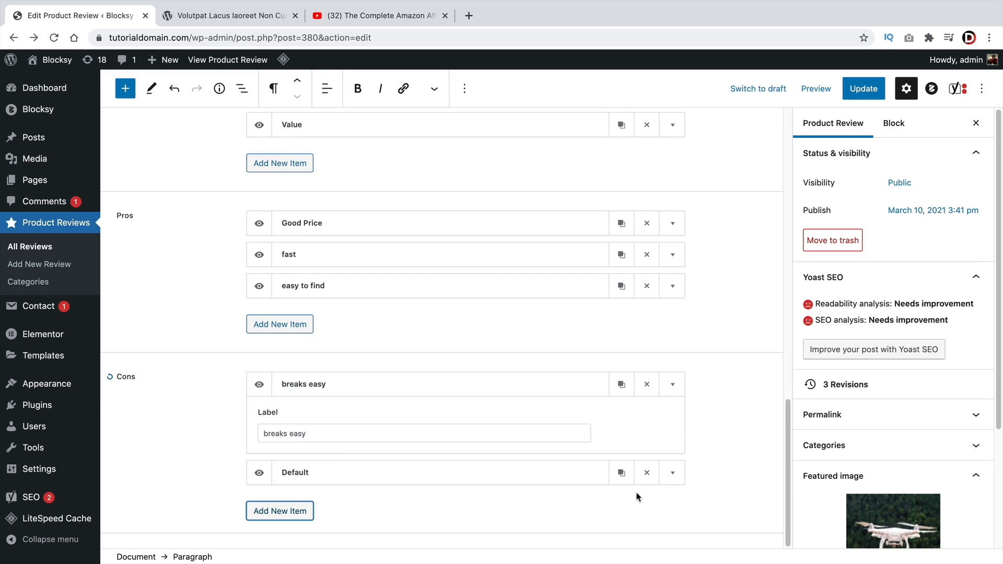
click(674, 474)
double_click(384, 465)
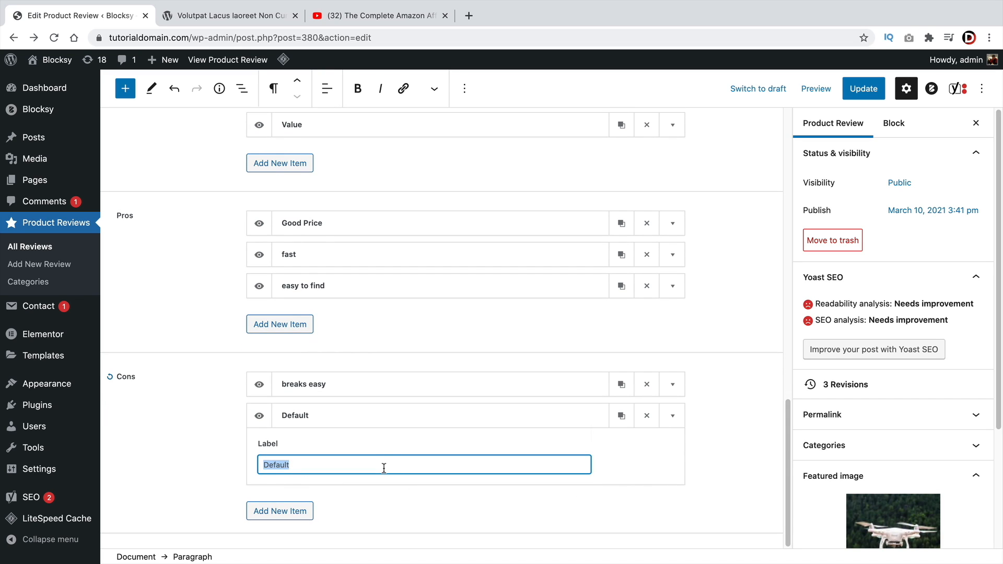
text(hard to get learn)
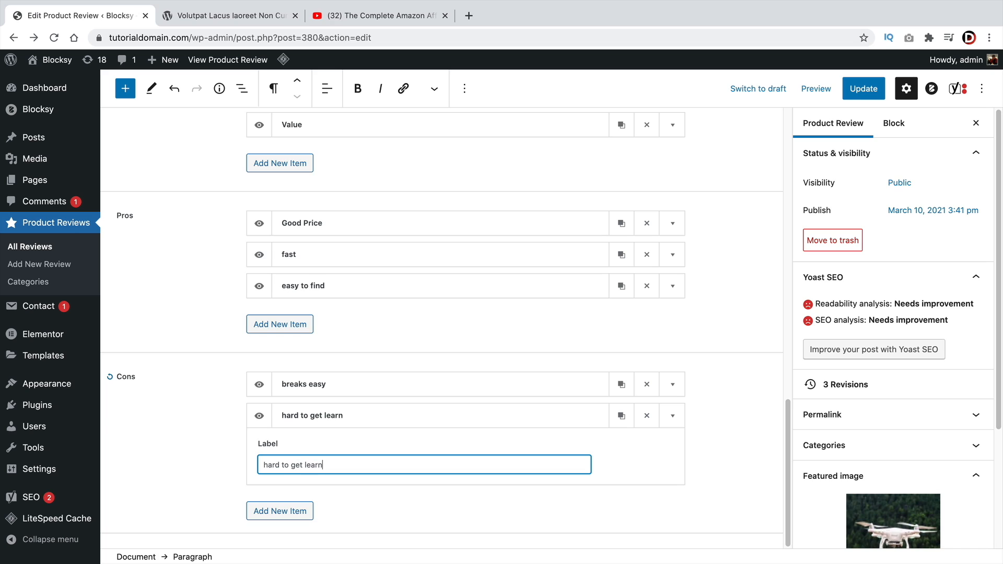
Add a third item labelled ugly to the Cons, leaving no surplus item, and update the review
click(310, 510)
scroll(331, 486, down, 1)
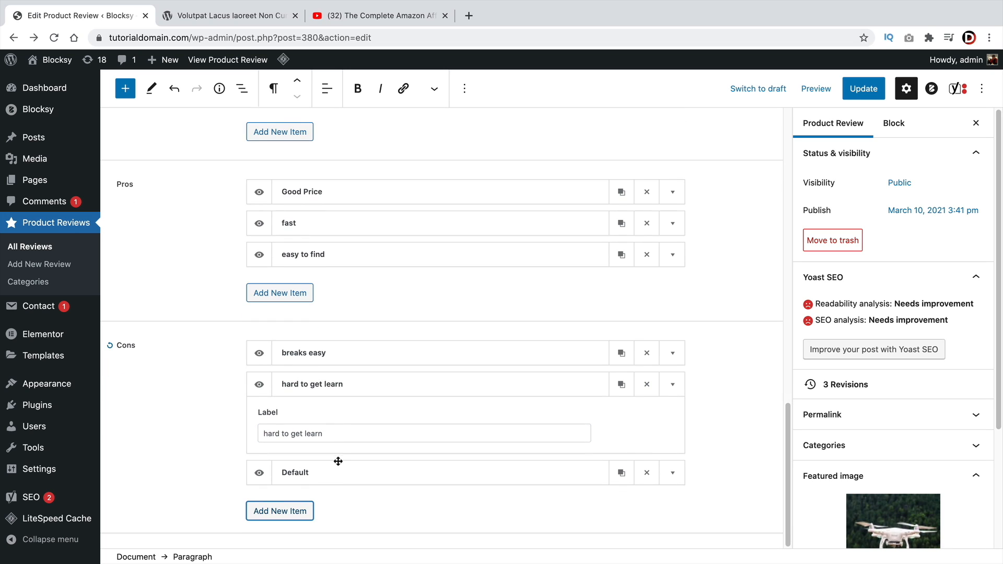
click(670, 473)
double_click(422, 464)
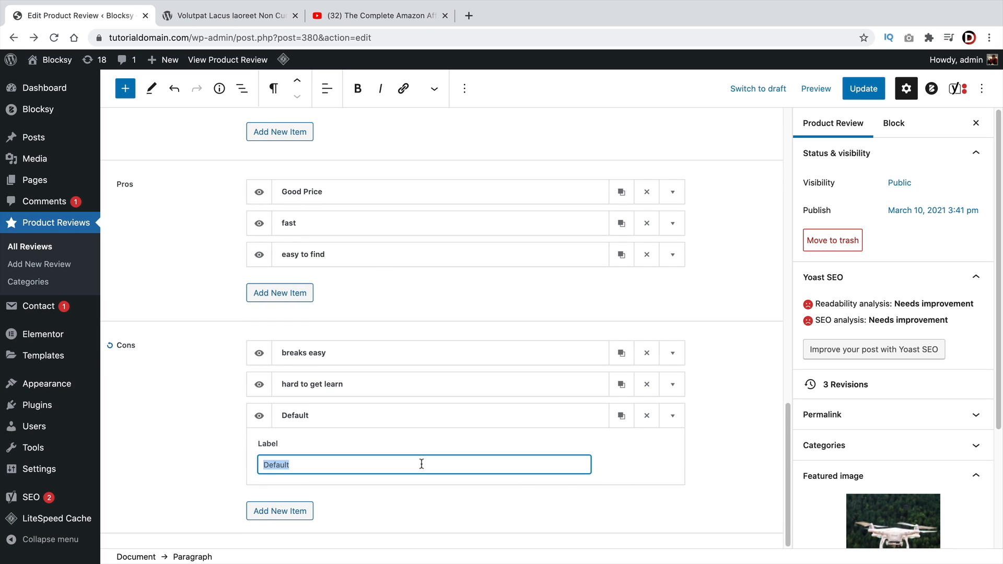
text(ugly)
click(311, 509)
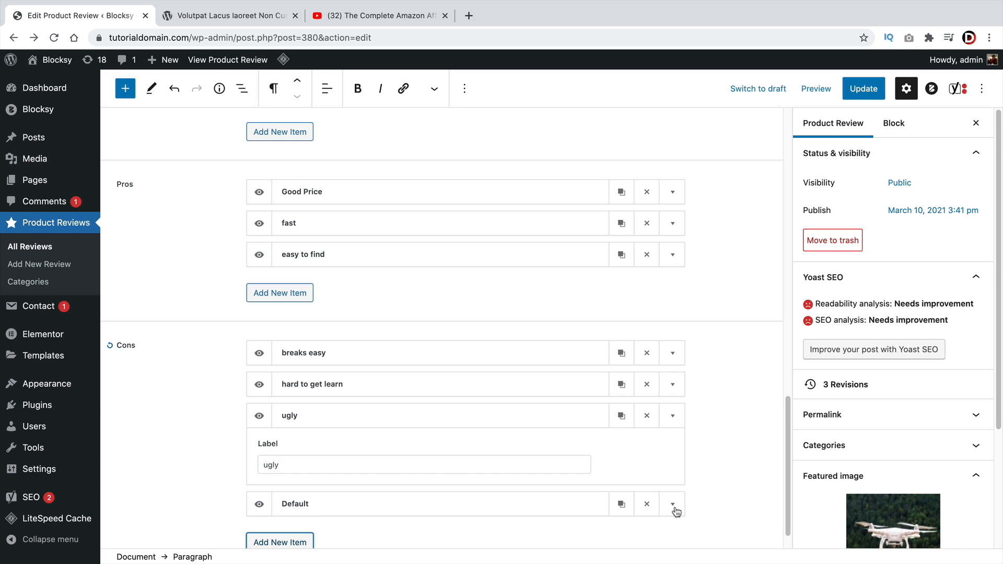
click(647, 504)
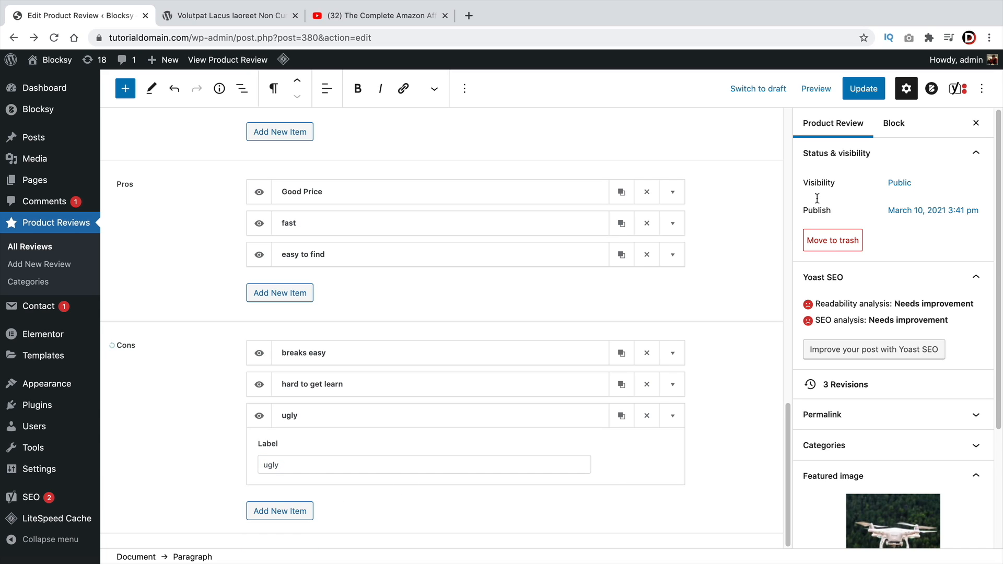
click(863, 88)
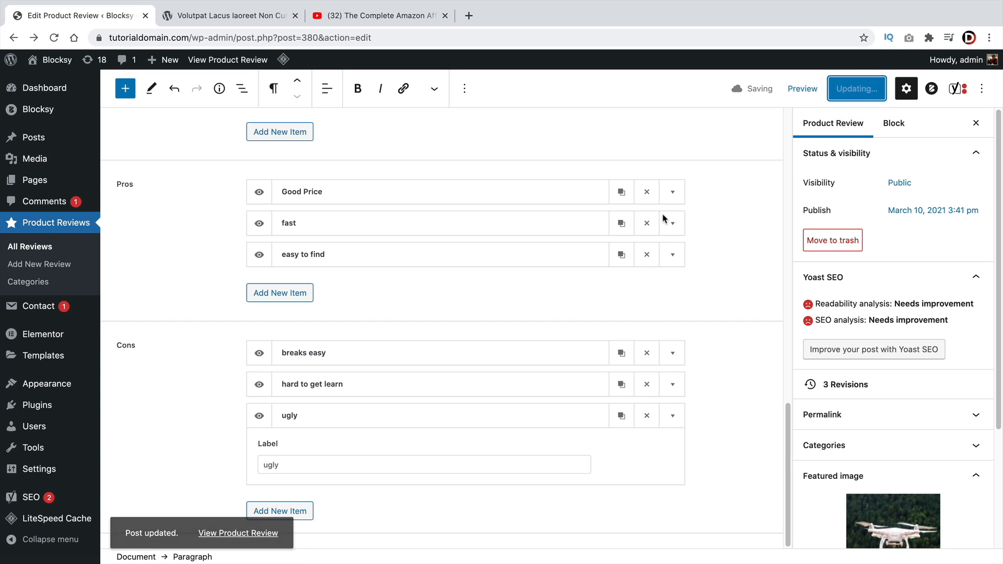
Open the published Phantom Drone review and examine its gallery, title, buttons, description, specs, pros, cons and comment section
click(248, 529)
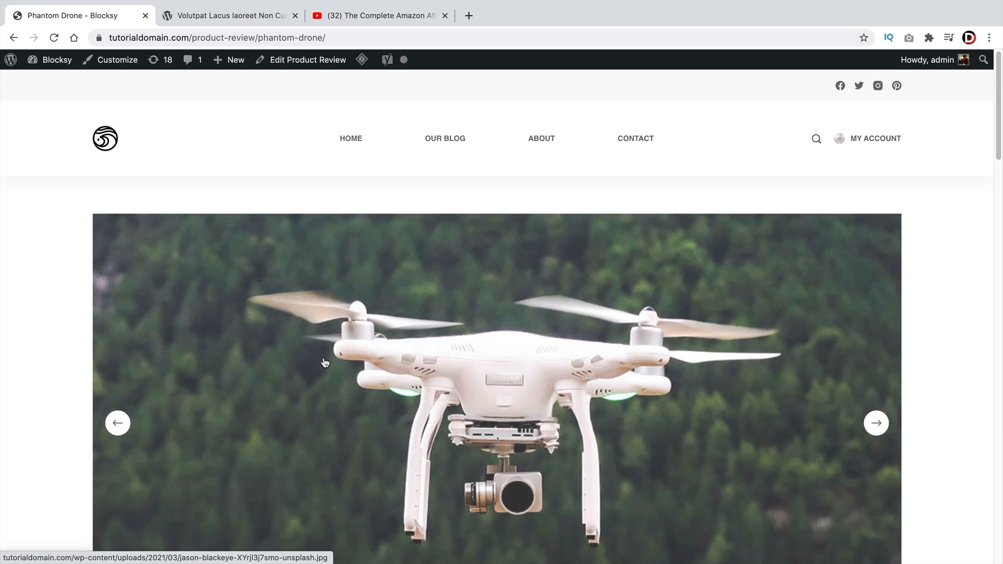
scroll(324, 362, down, 8)
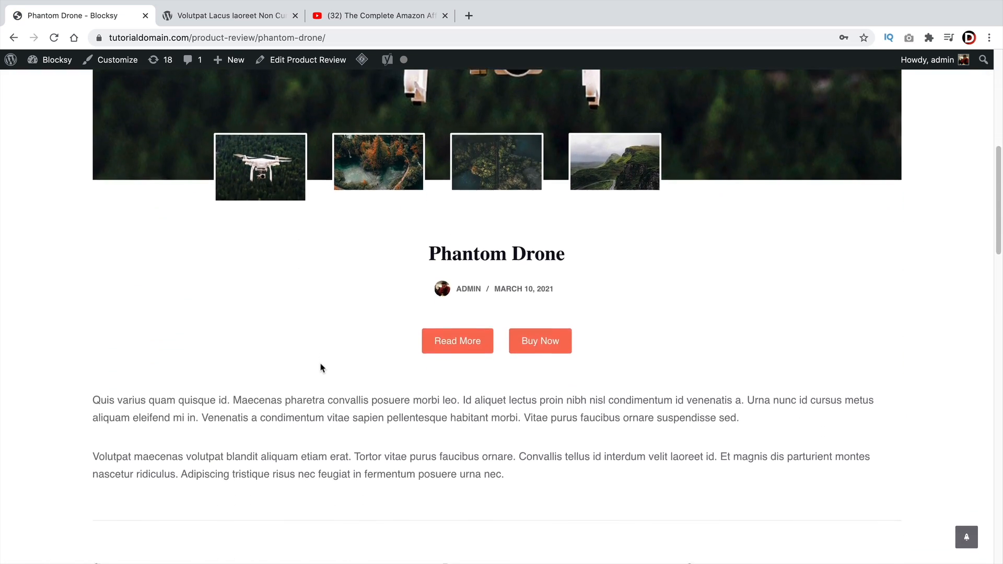
scroll(321, 368, down, 2)
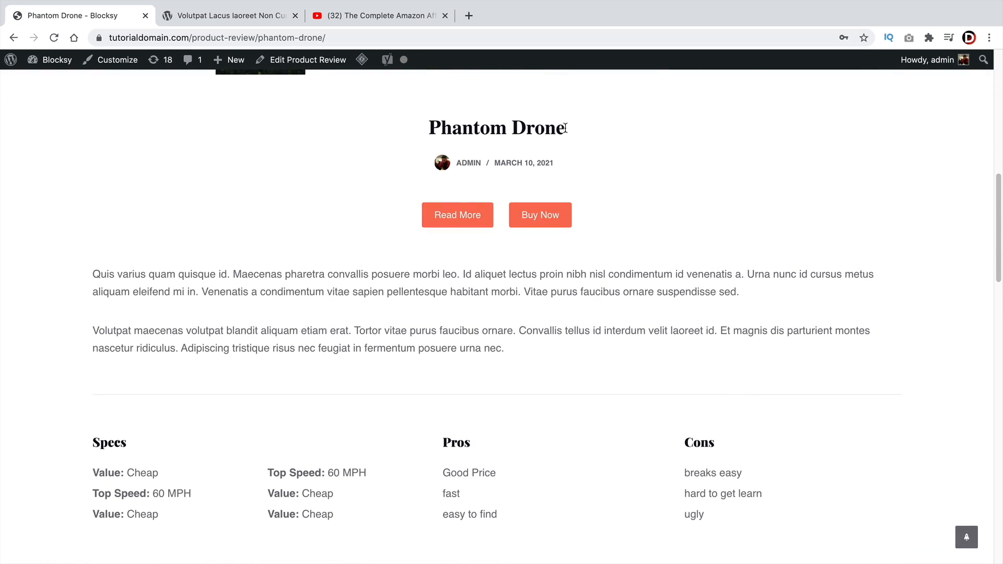
drag(565, 128, 452, 129)
scroll(453, 157, up, 3)
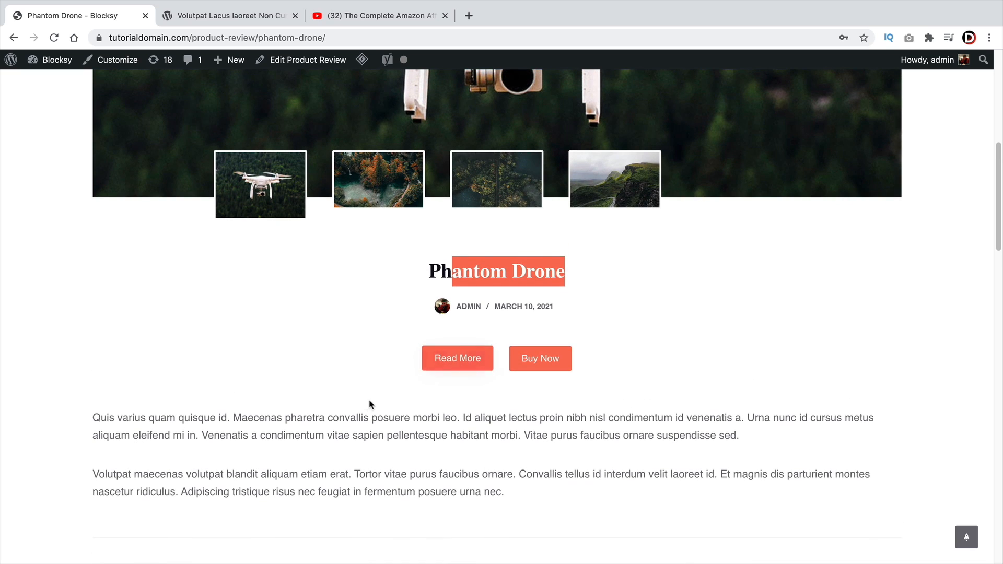
scroll(559, 365, down, 3)
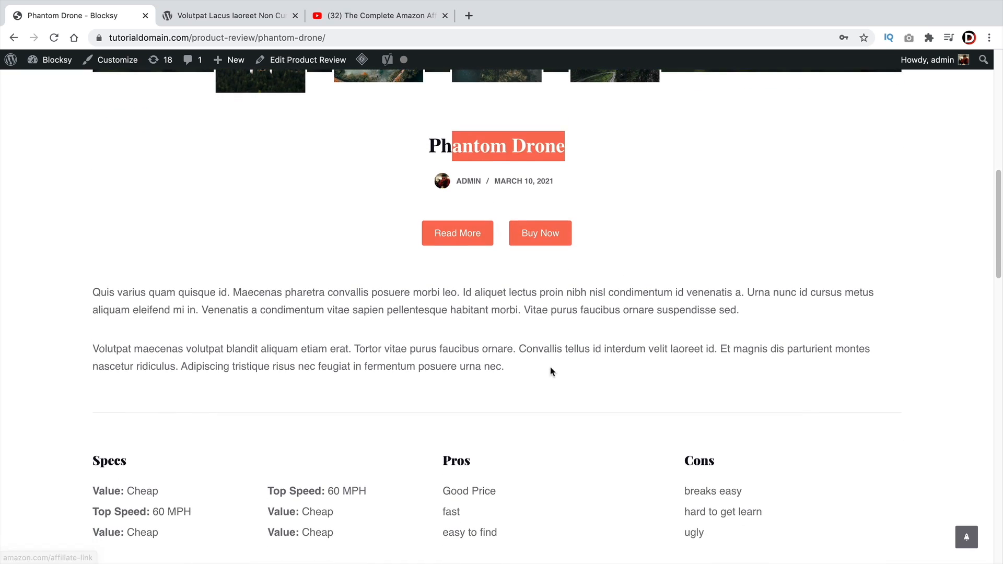
drag(551, 371, 89, 287)
scroll(156, 340, down, 4)
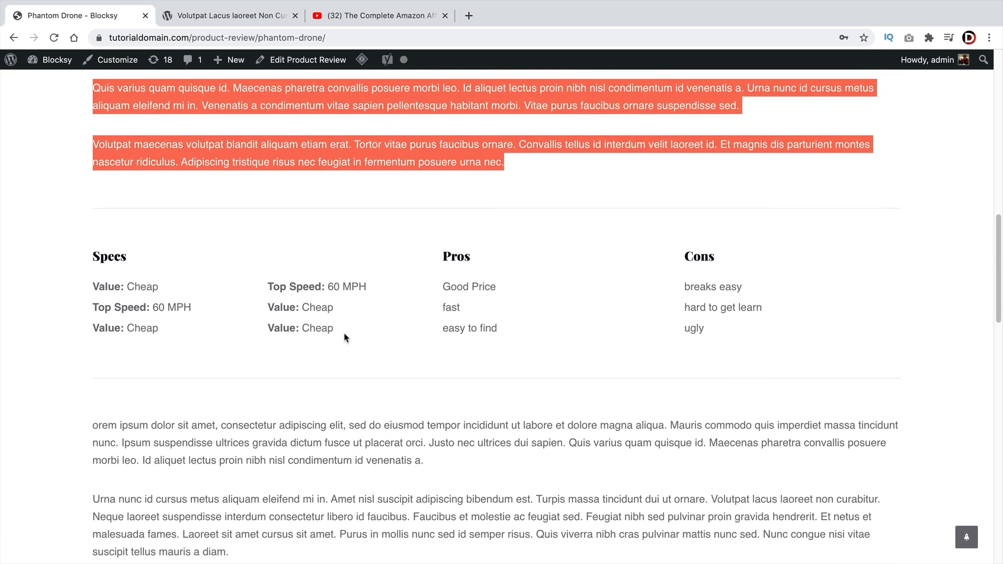
scroll(729, 333, down, 2)
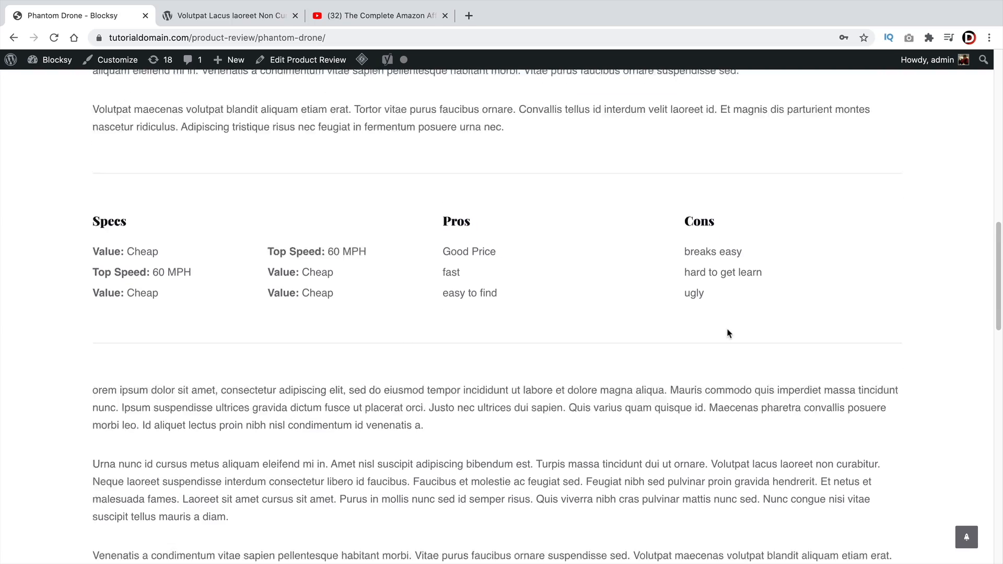
scroll(729, 333, down, 14)
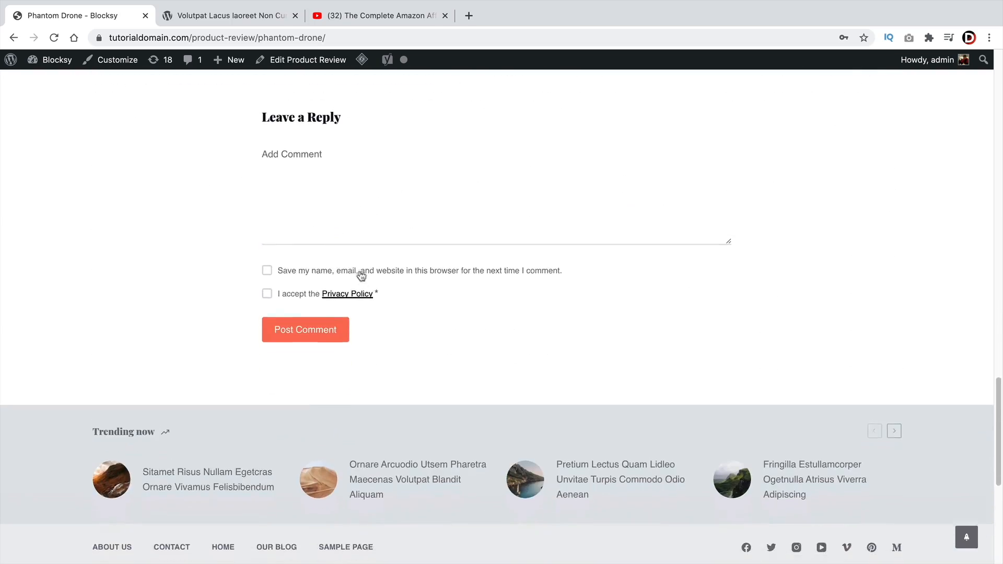
scroll(361, 275, up, 14)
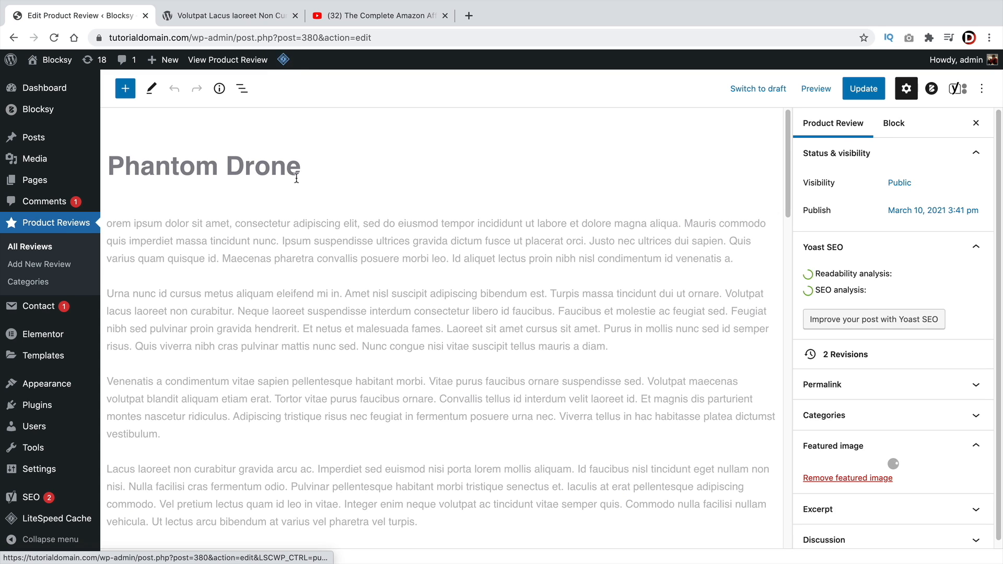
In the review's rating settings, add a score item and clone it until there are five scores
scroll(332, 359, down, 15)
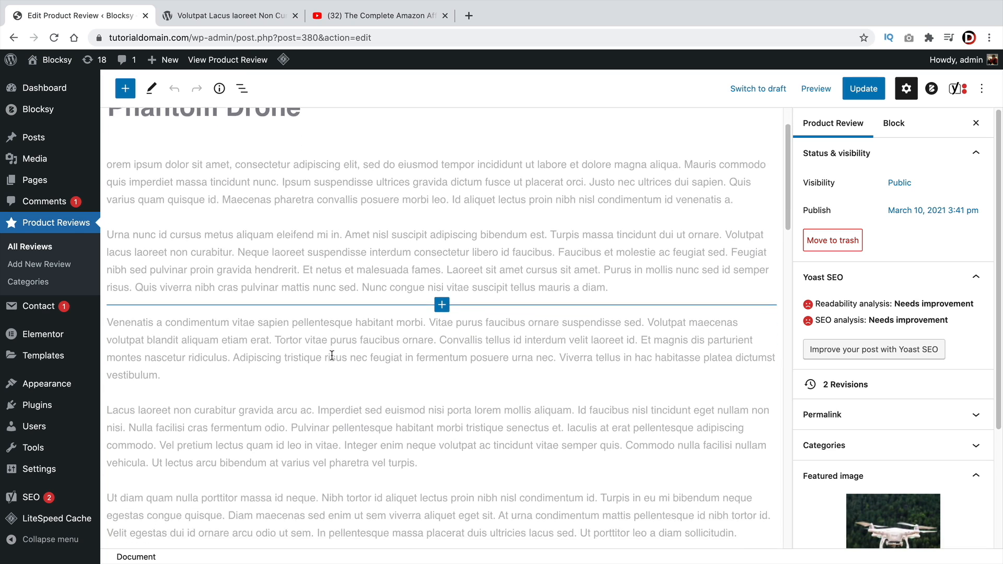
scroll(333, 367, down, 10)
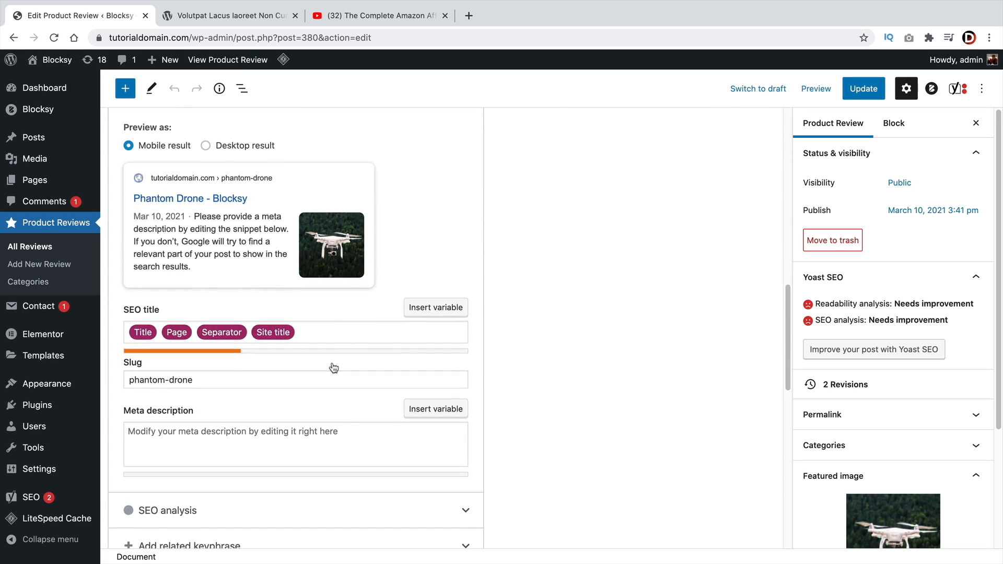
scroll(332, 365, down, 3)
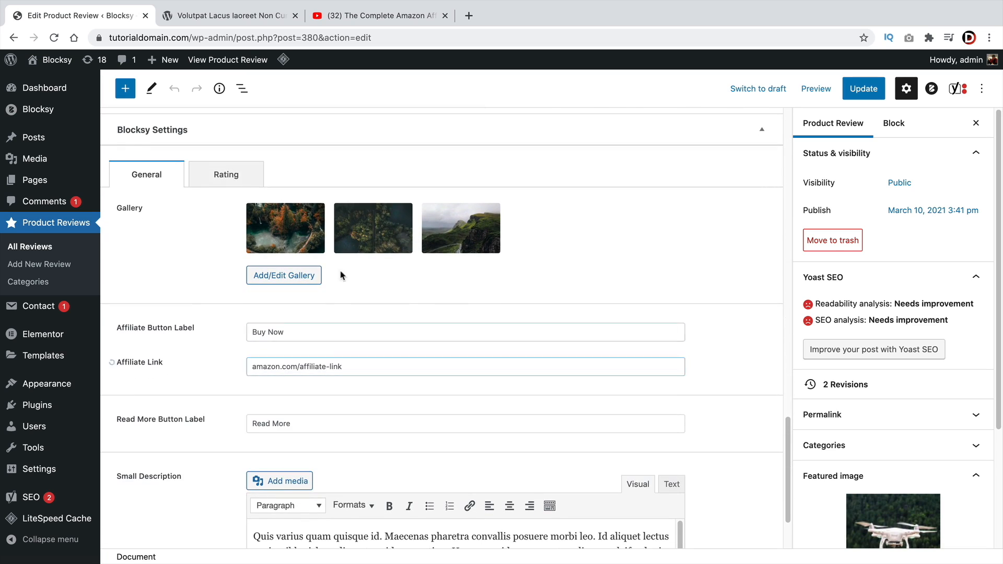
click(236, 182)
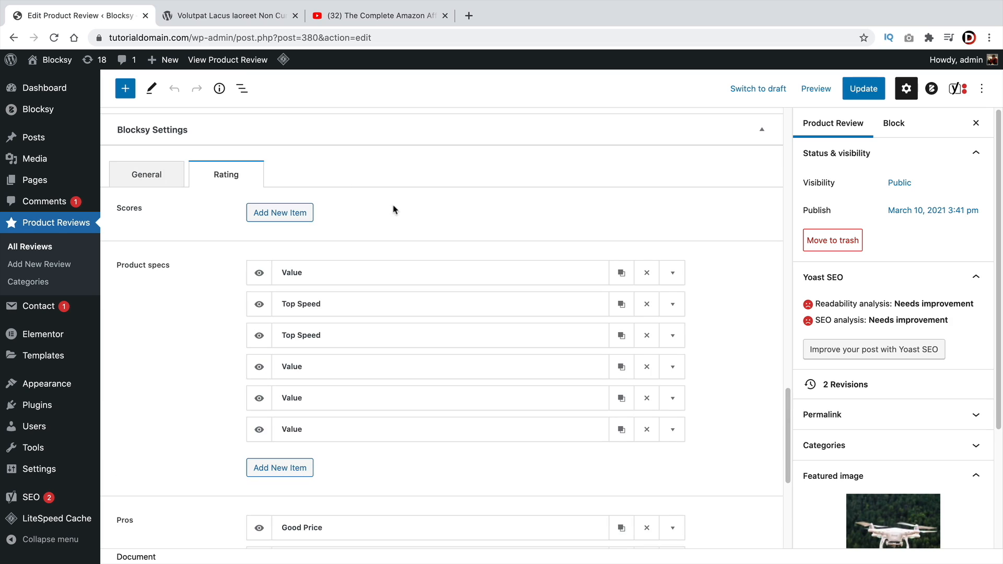
scroll(397, 211, down, 2)
click(286, 238)
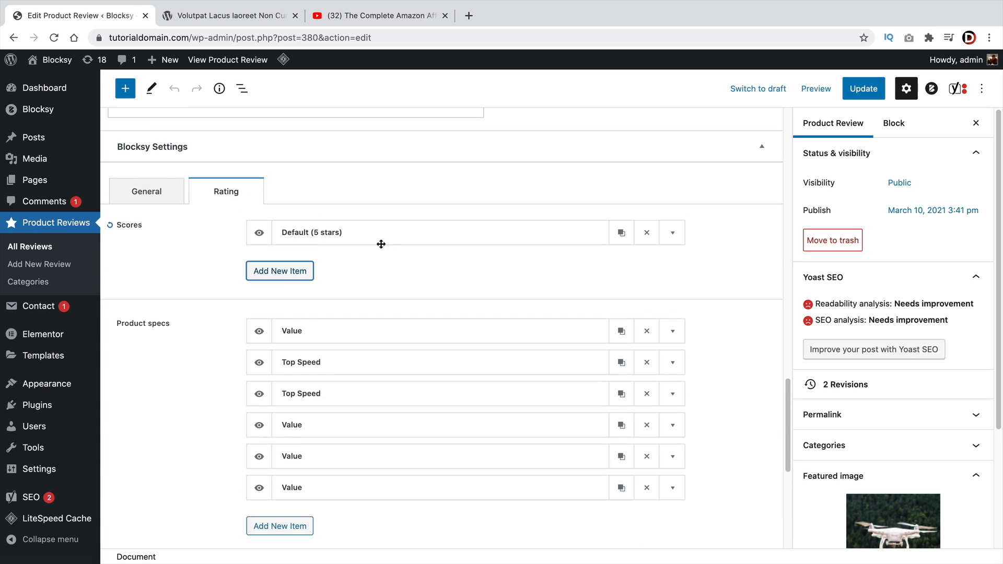
click(625, 236)
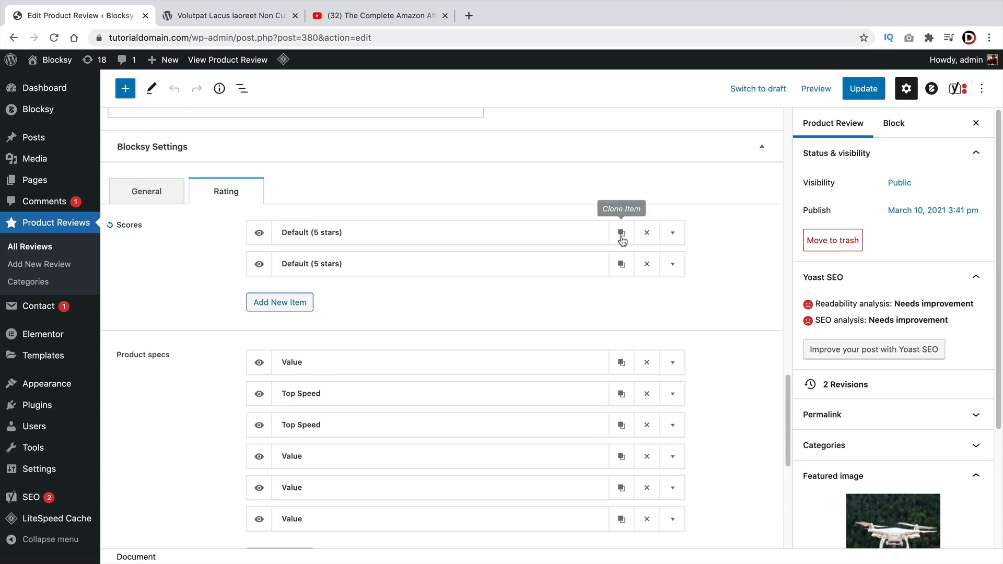
click(623, 238)
click(622, 239)
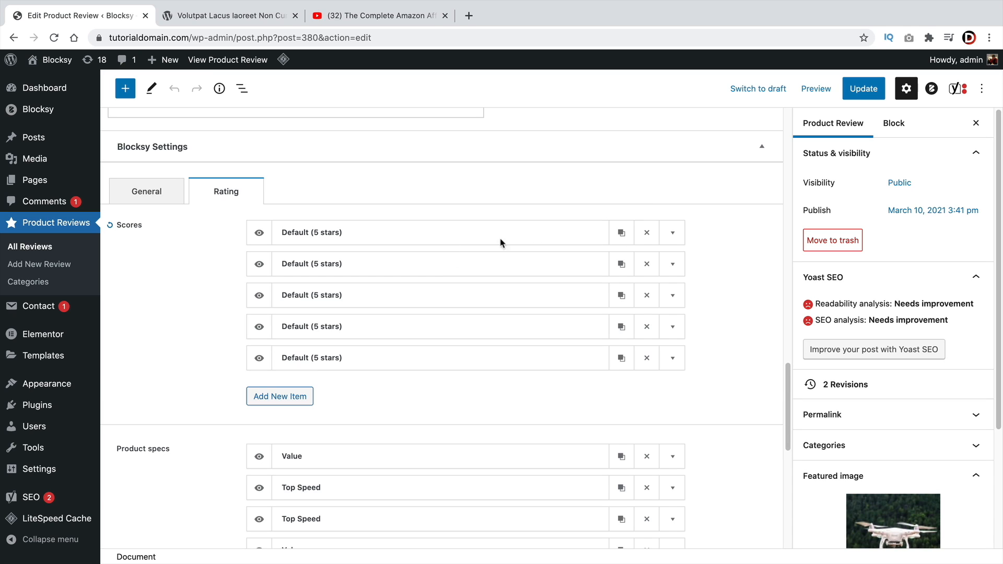
Label the first score item value and the second score item speed
click(679, 235)
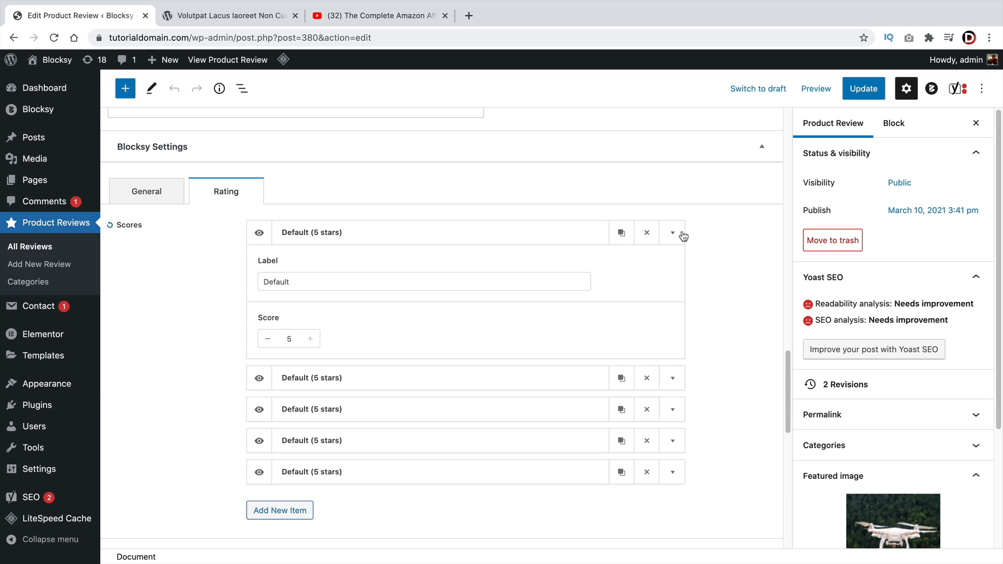
double_click(309, 280)
text(value)
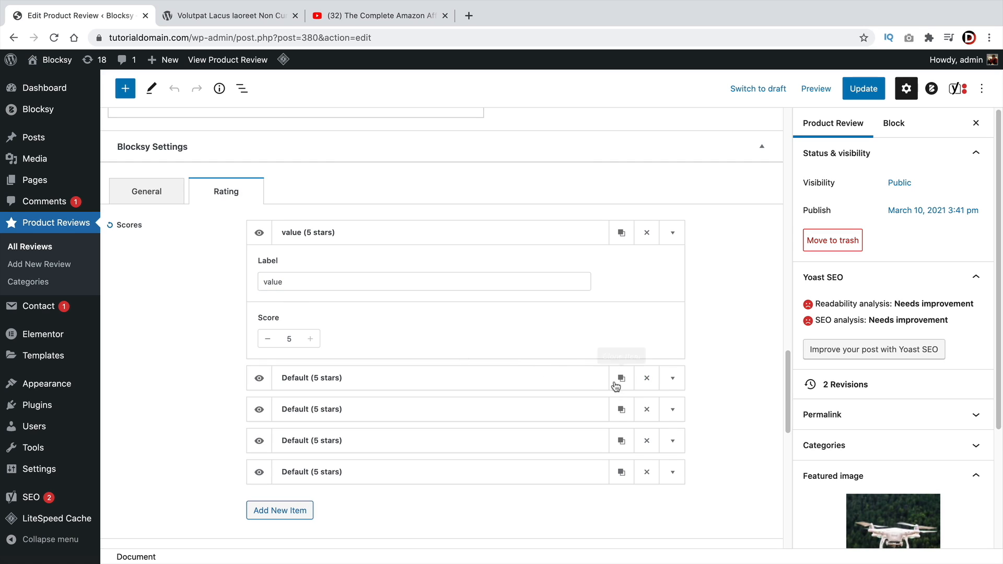
click(672, 379)
click(378, 311)
double_click(379, 312)
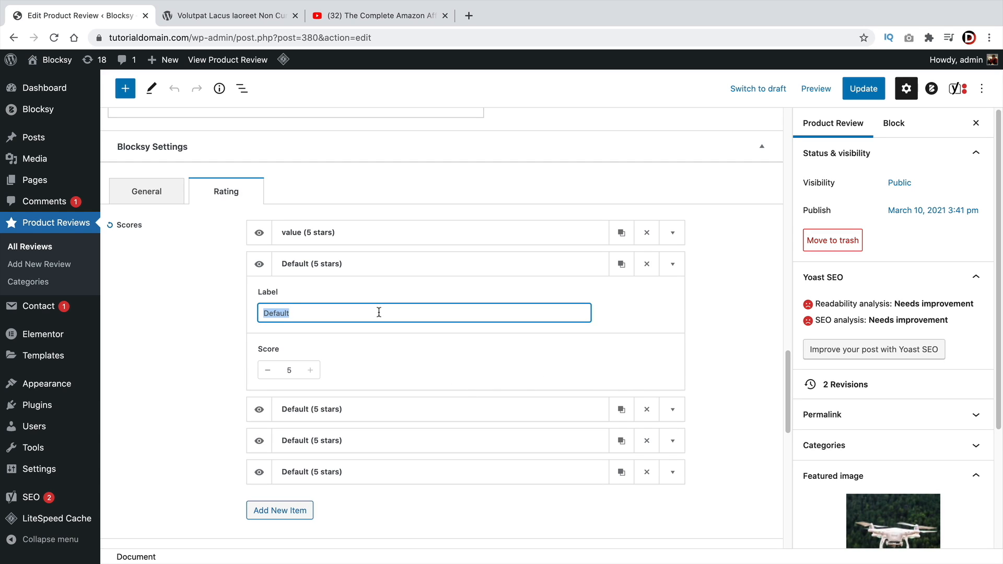
text(speed)
click(672, 272)
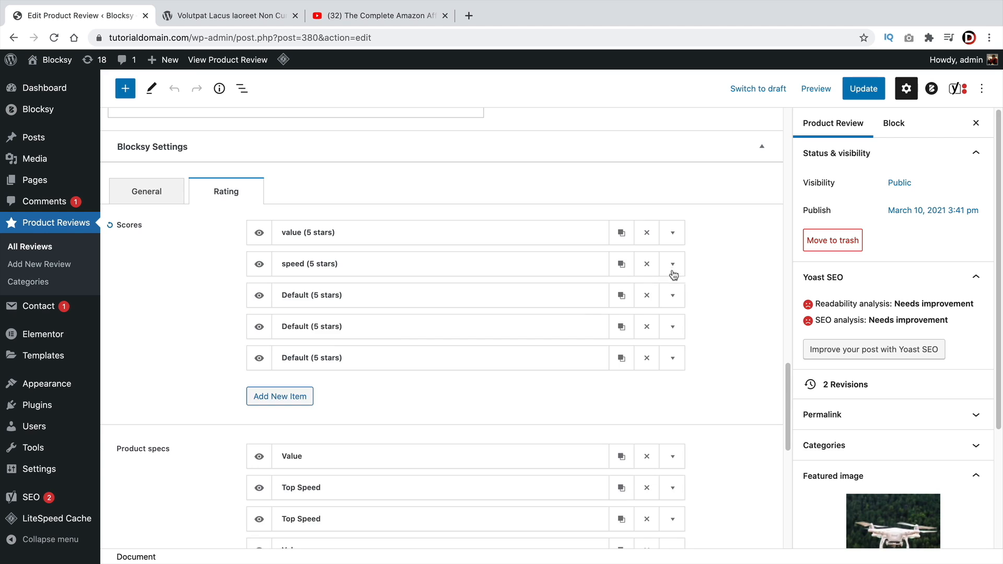
Label the third score item support and lower its score to 1
click(672, 294)
double_click(409, 350)
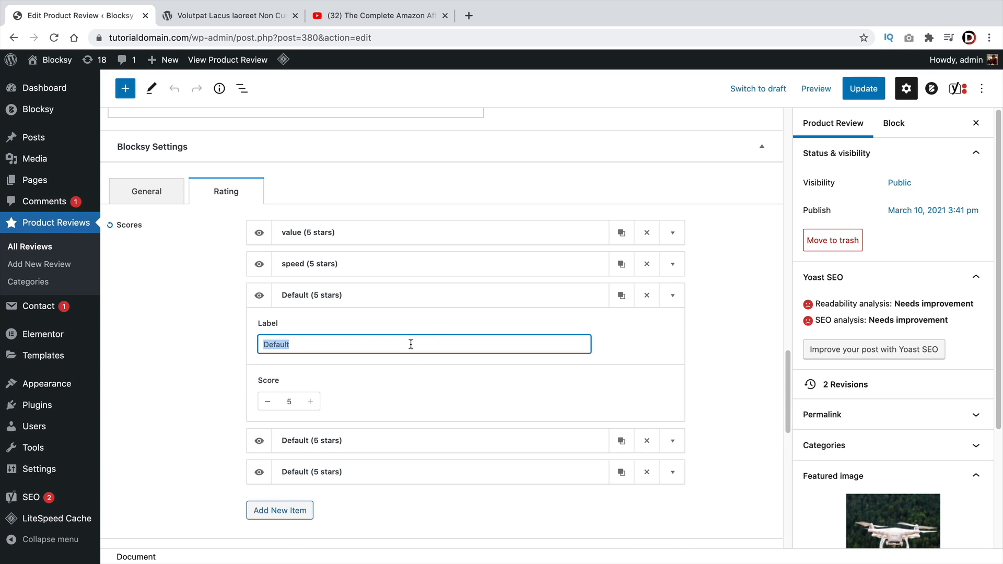
text(support)
key(Tab)
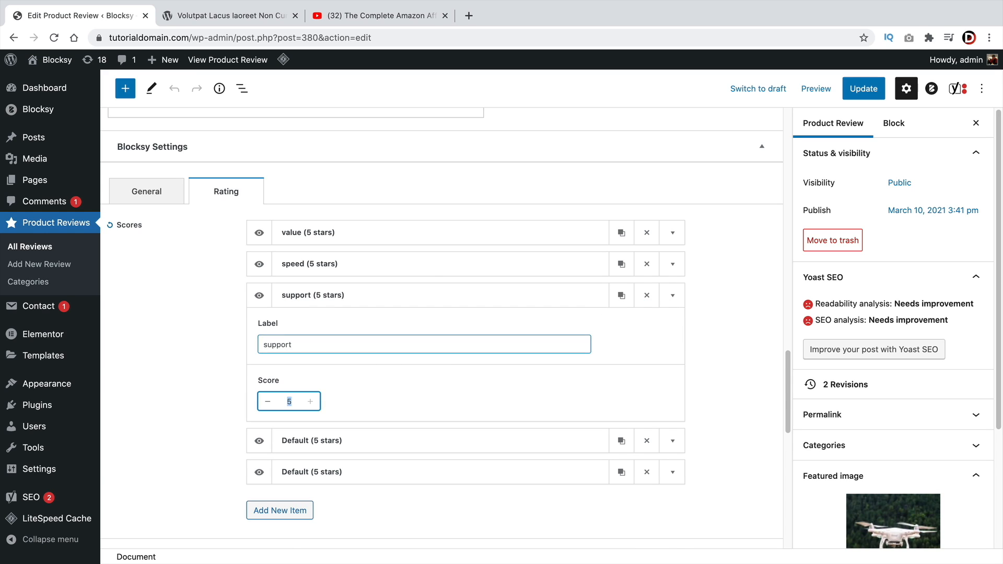
click(267, 401)
click(267, 401)
click(267, 401)
click(268, 401)
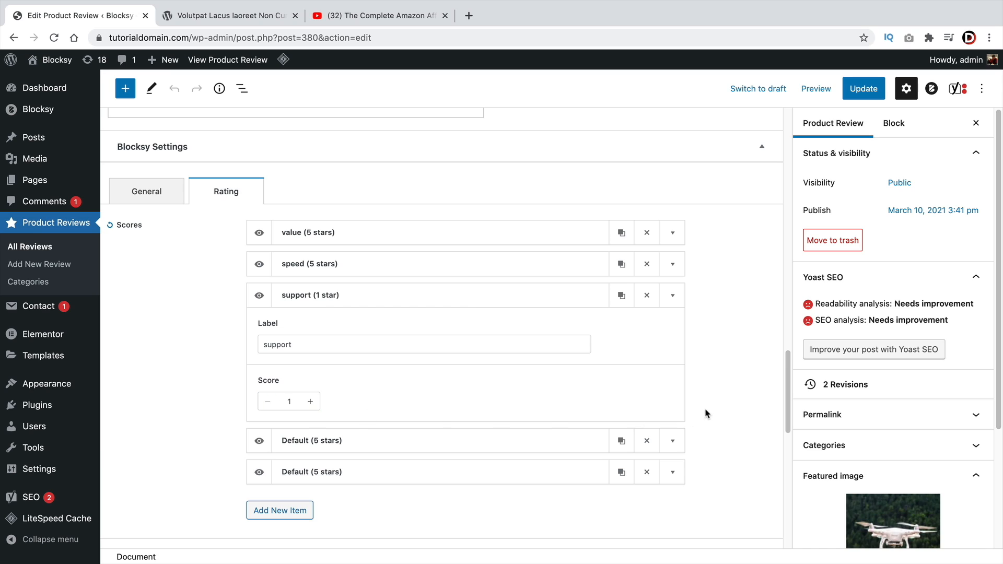
Label the fourth score item popularity
click(672, 440)
scroll(682, 443, down, 3)
click(328, 231)
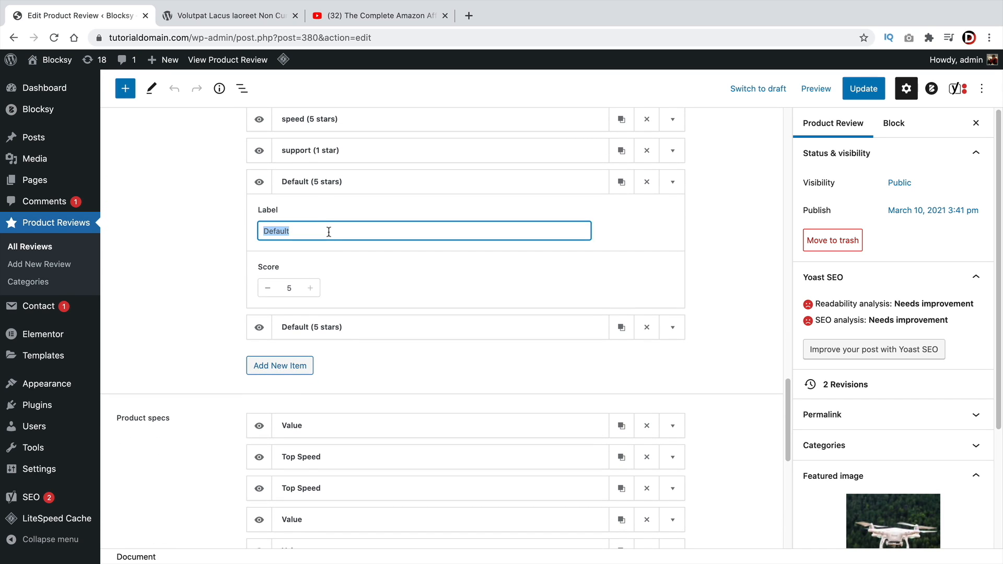
text(popularity)
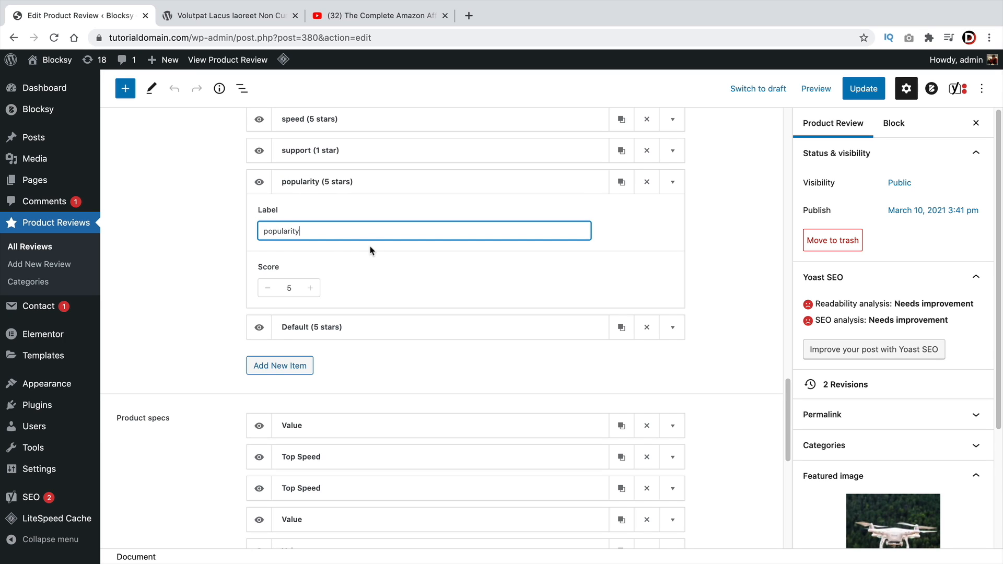
Review the five rating scores and compare them with the score section of the demo product review
click(739, 296)
scroll(724, 331, up, 3)
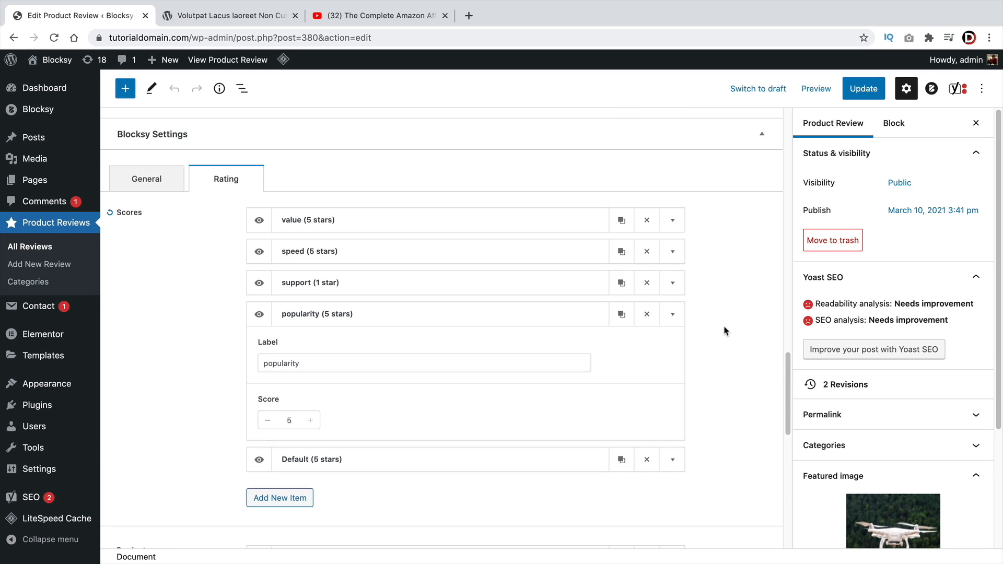
scroll(725, 364, down, 2)
scroll(724, 364, down, 4)
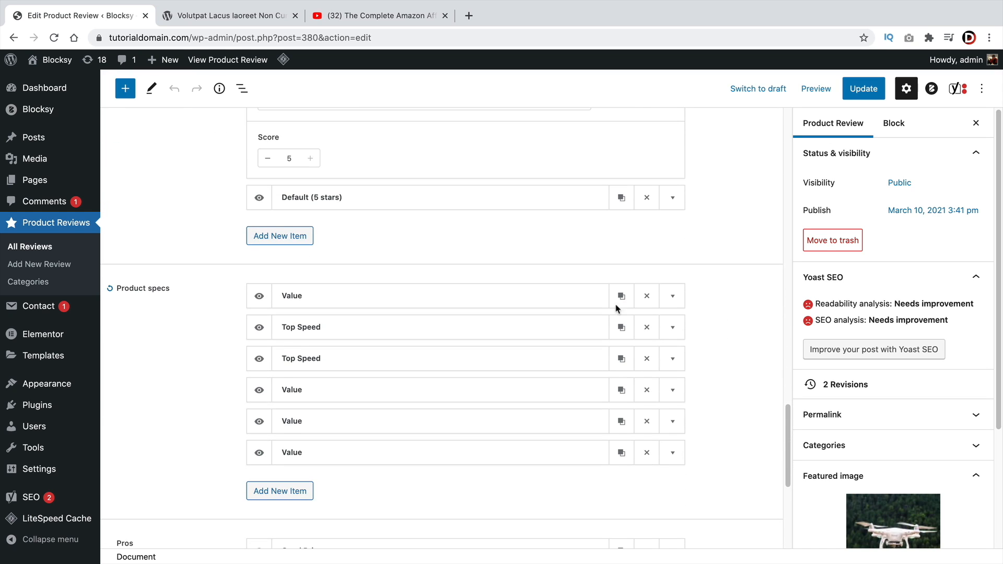
scroll(569, 325, up, 5)
click(219, 16)
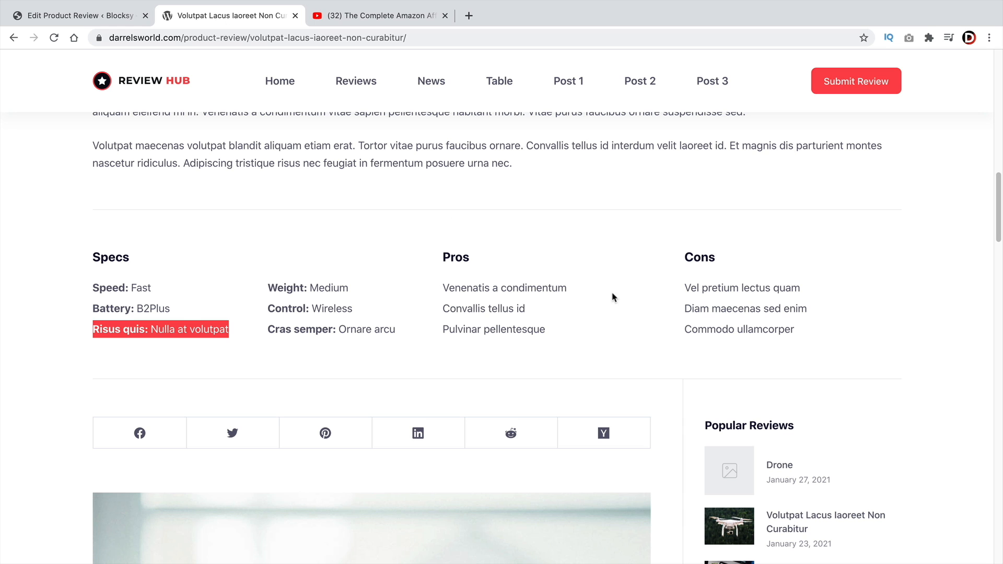
scroll(622, 304, up, 8)
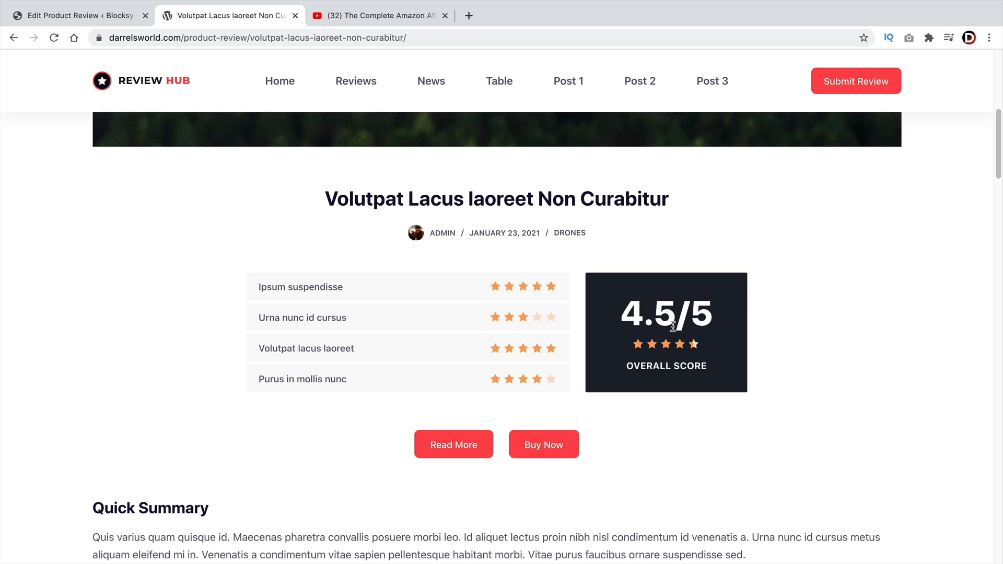
click(118, 21)
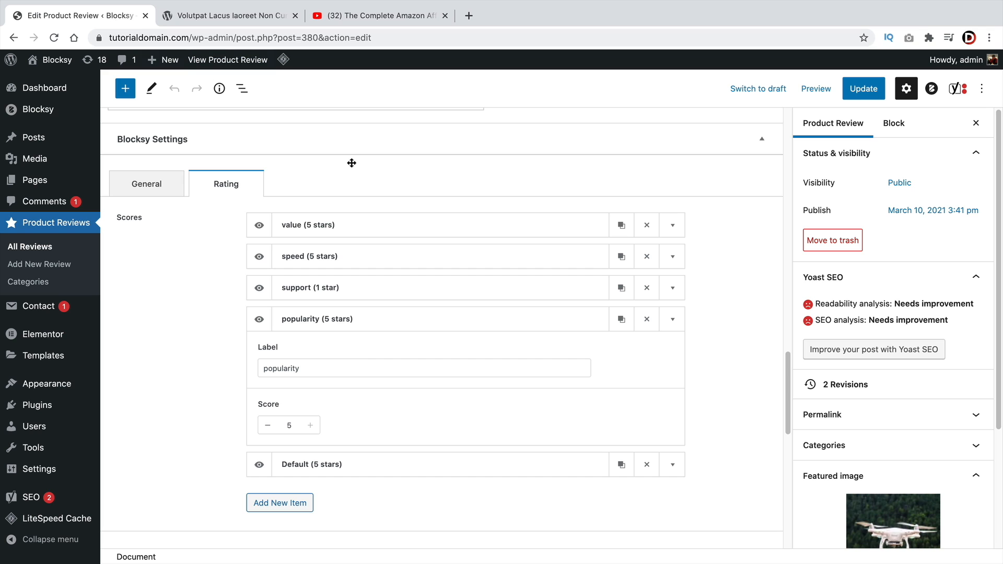
Update the Phantom Drone product review and open its live page
click(868, 92)
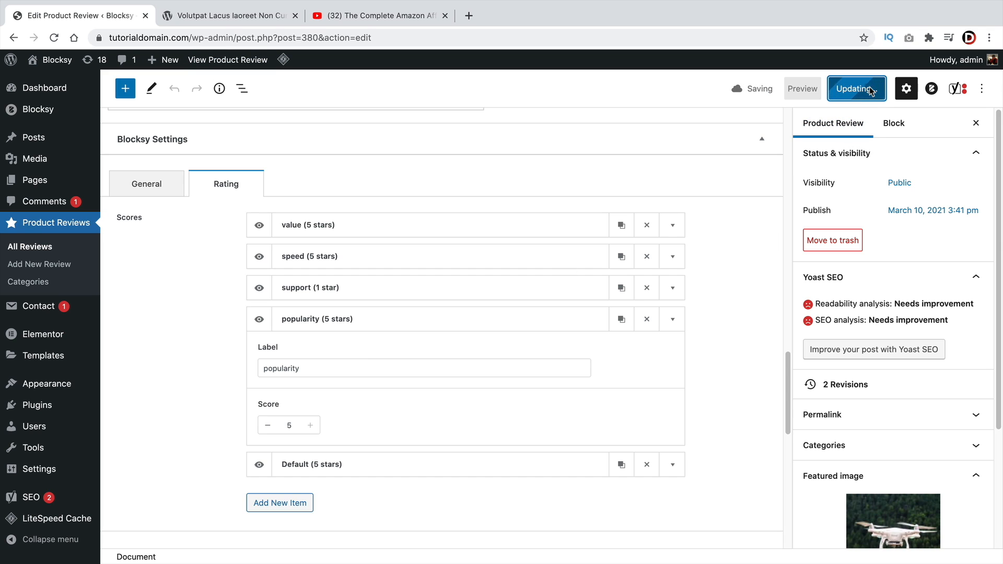
click(239, 526)
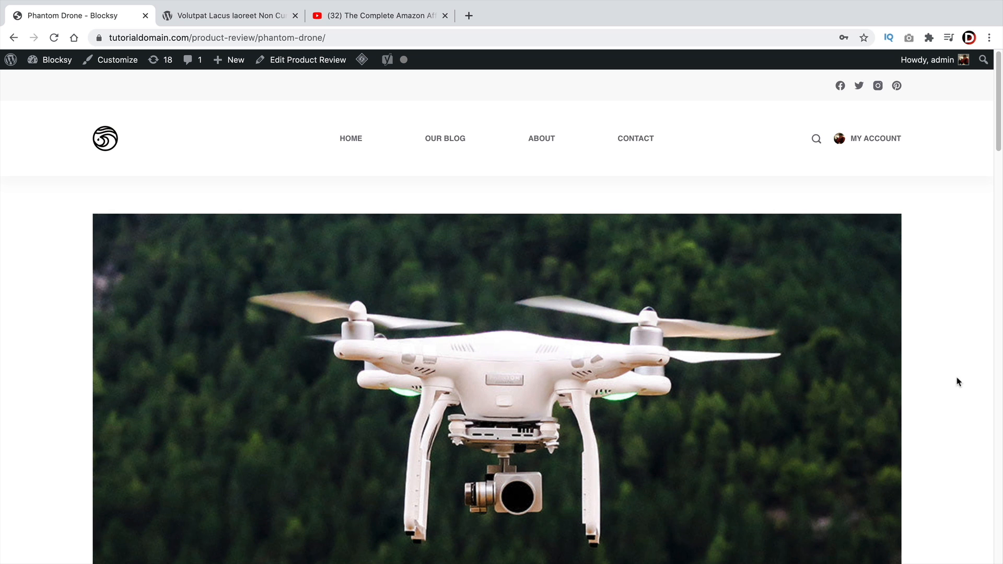
Examine the published Phantom Drone review: gallery, ratings, buttons, description, specs, pros, cons, body text and comment form
scroll(952, 367, down, 5)
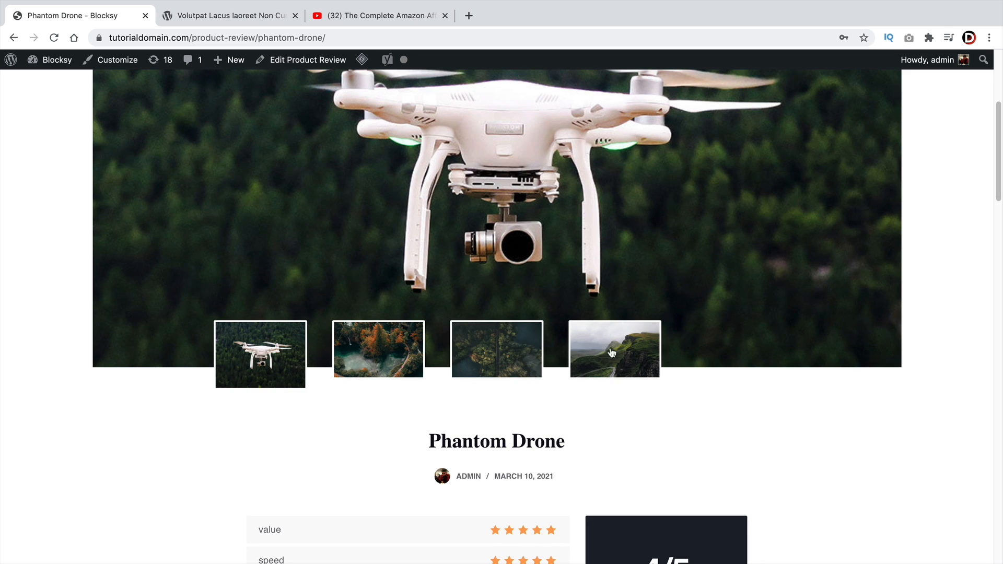
scroll(547, 359, down, 5)
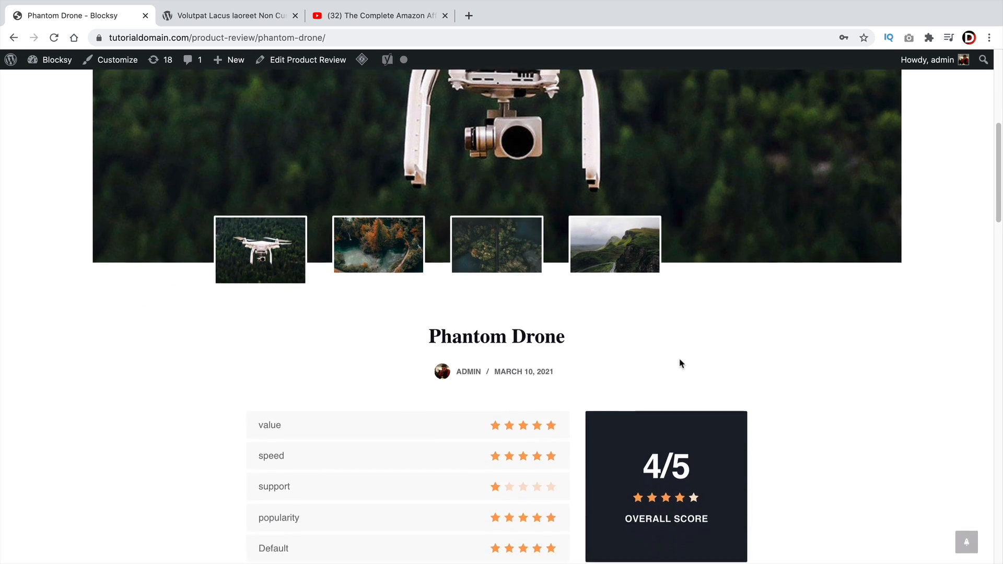
scroll(605, 345, down, 1)
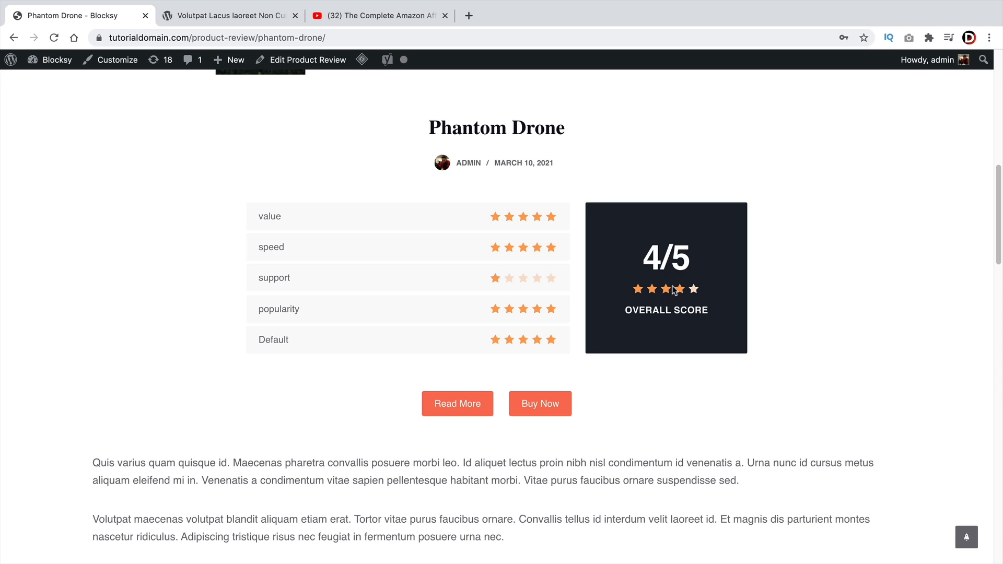
scroll(669, 294, down, 3)
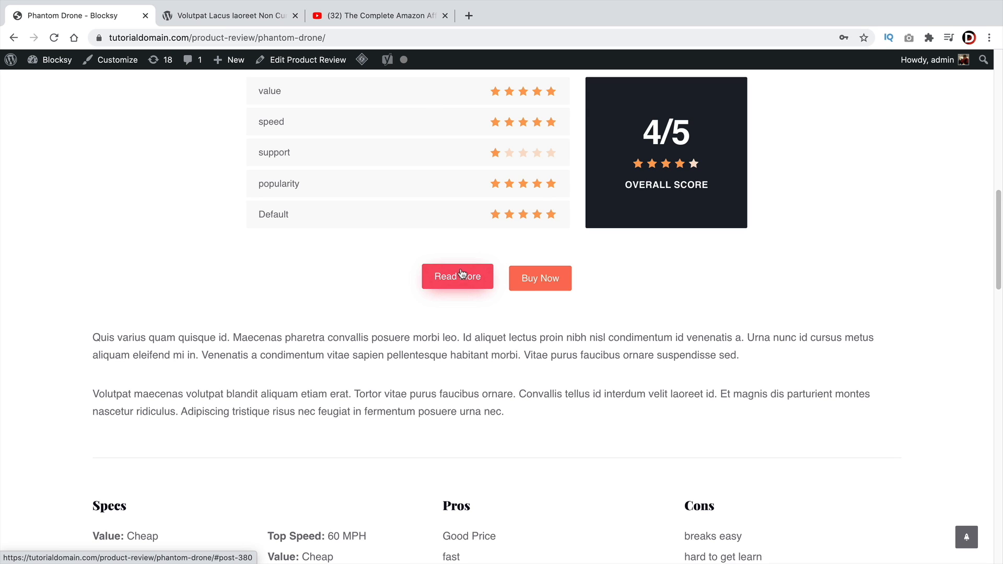
scroll(403, 336, down, 3)
drag(509, 292, 59, 217)
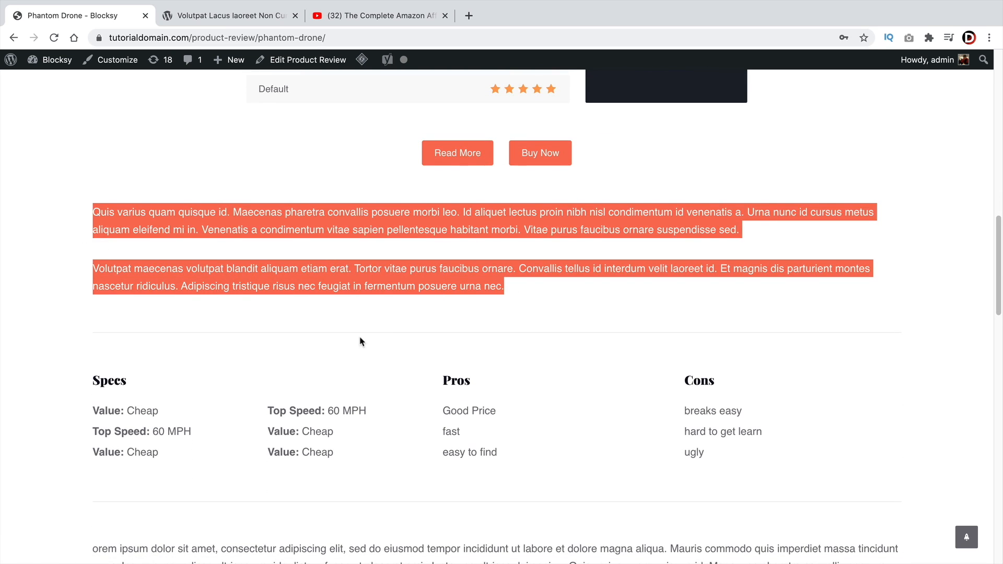
scroll(251, 293, down, 3)
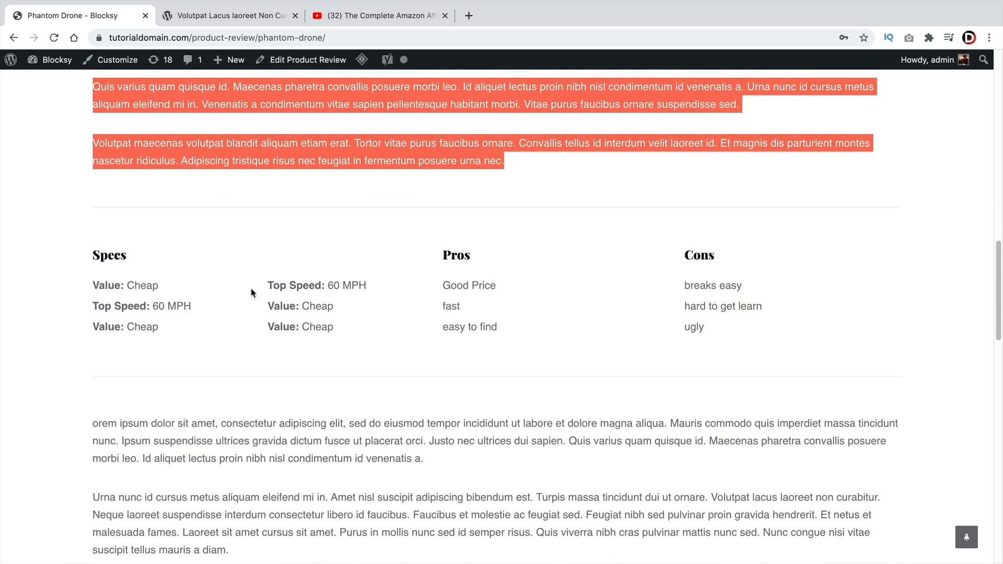
click(738, 328)
scroll(321, 338, down, 3)
scroll(376, 329, down, 5)
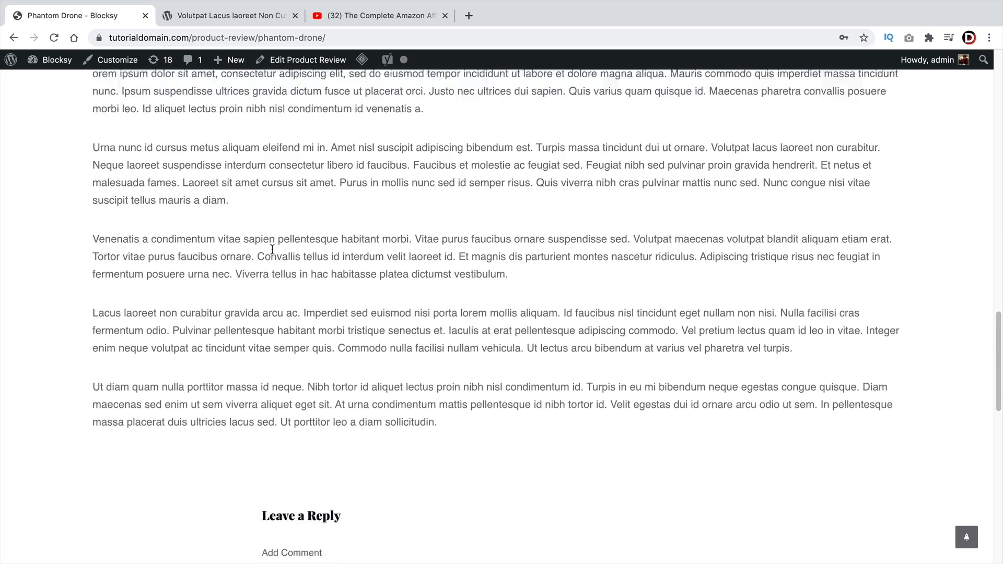
scroll(266, 209, down, 4)
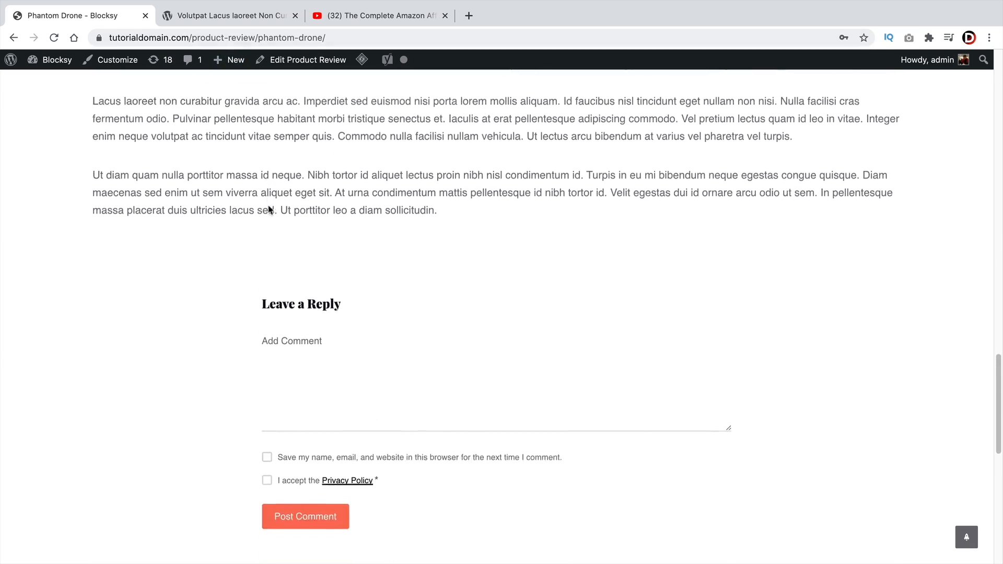
scroll(238, 220, down, 4)
scroll(224, 303, up, 17)
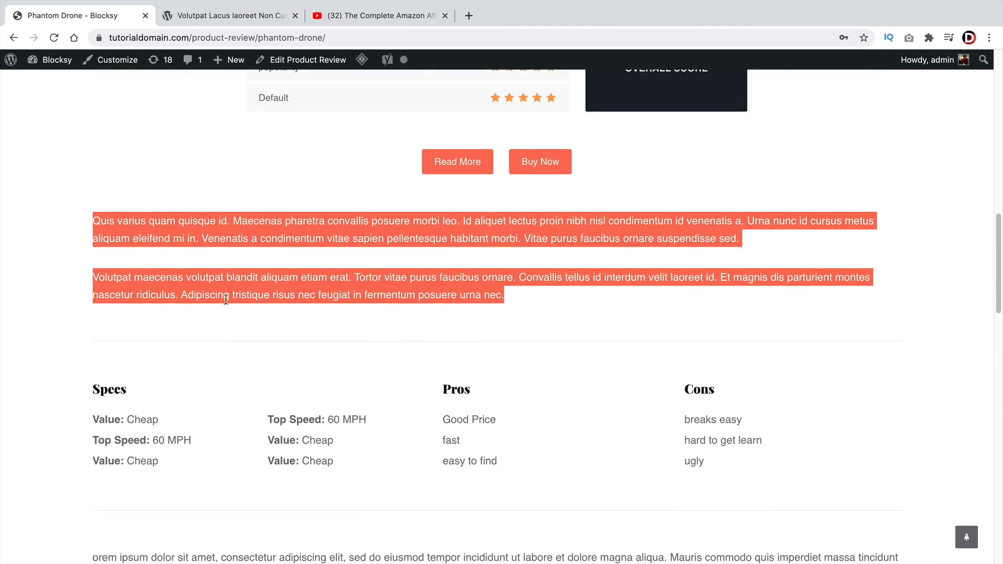
scroll(226, 303, up, 10)
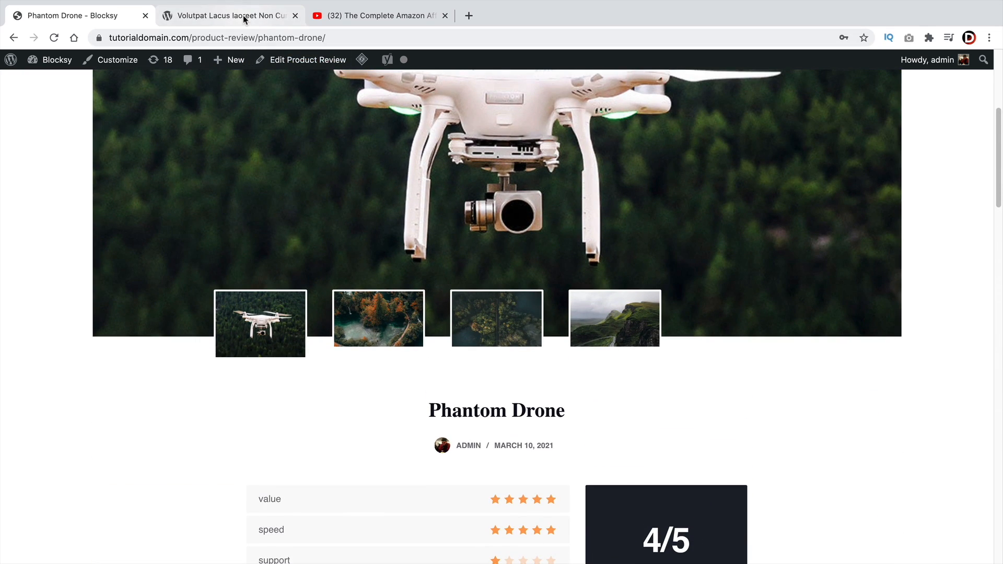
Examine the demo review's layout, including its scores, specs, share icons, popular reviews sidebar, article text and comment section
click(244, 19)
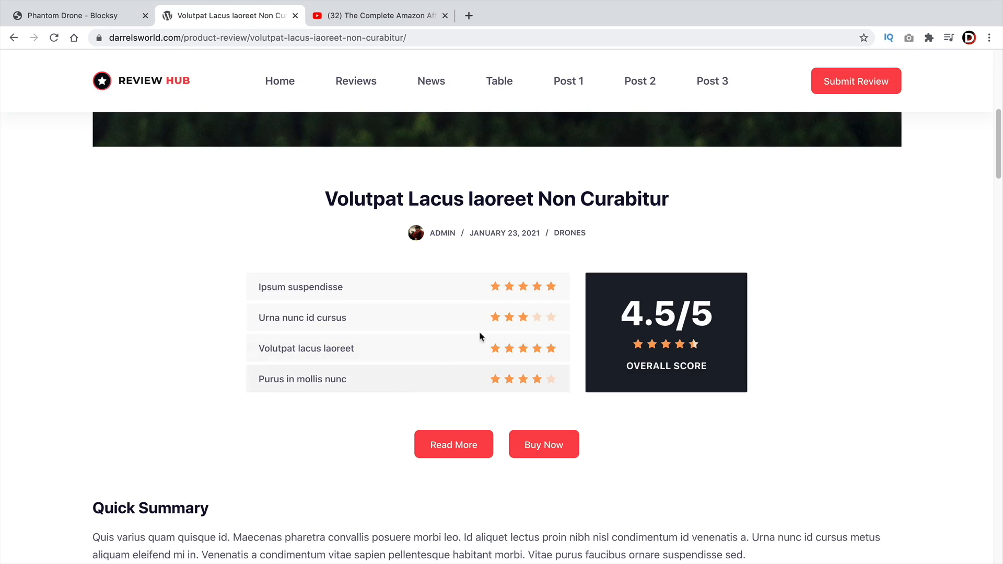
scroll(510, 287, up, 8)
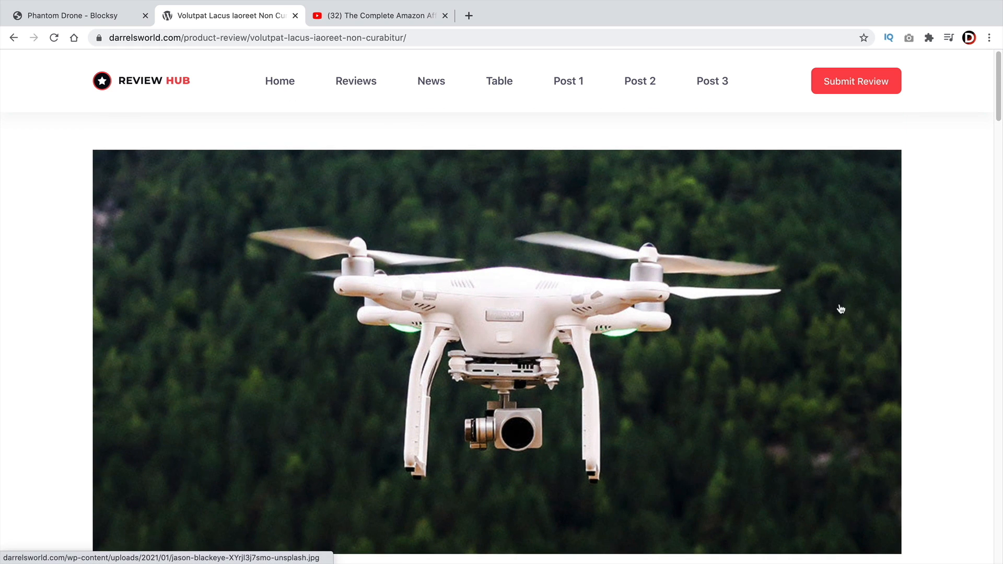
scroll(940, 331, down, 8)
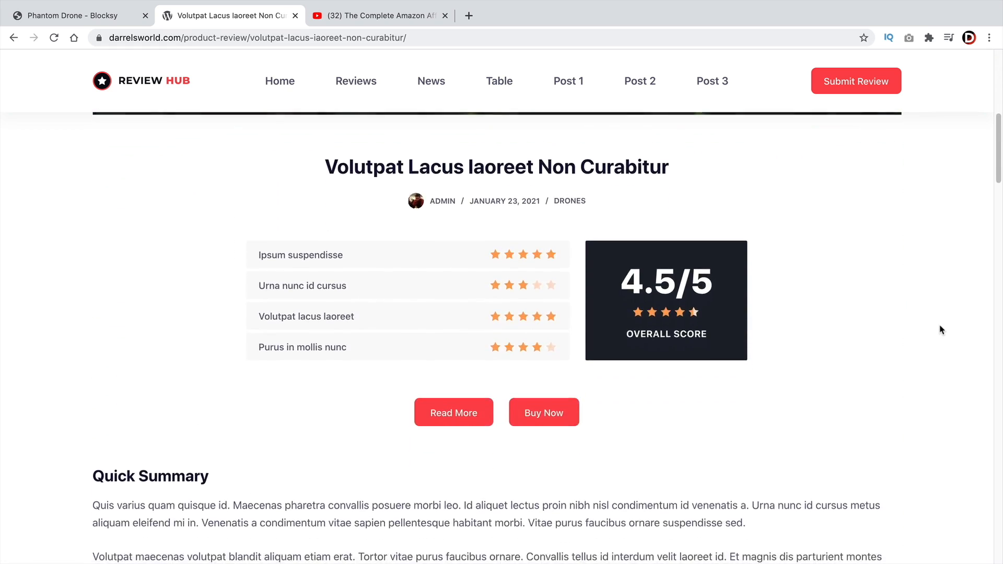
scroll(942, 330, down, 10)
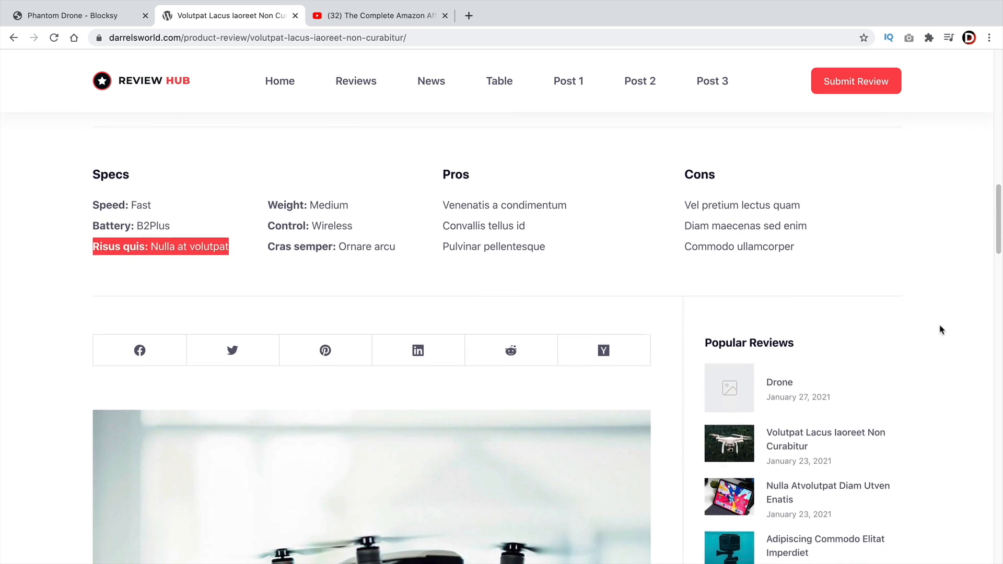
scroll(567, 430, down, 1)
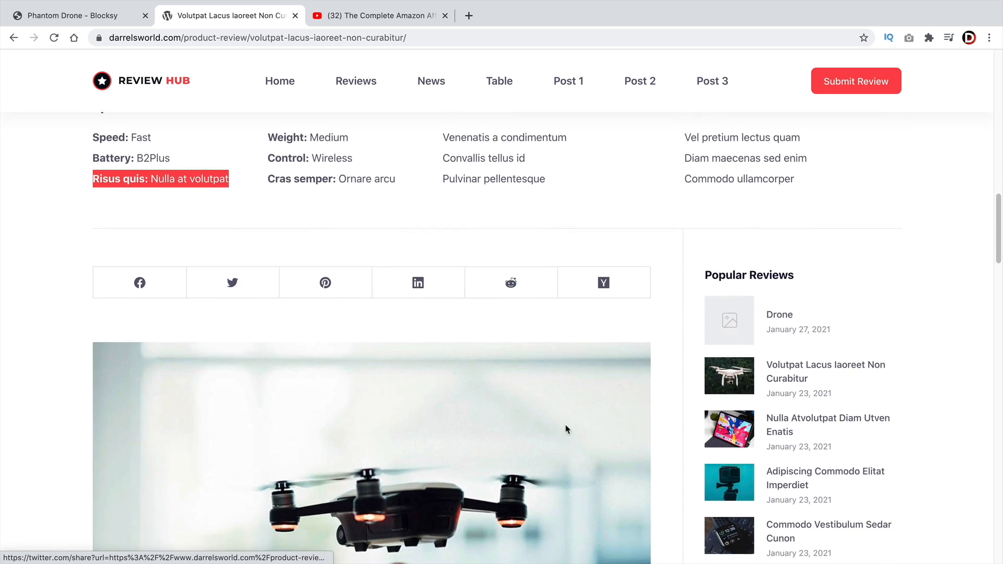
scroll(567, 429, down, 1)
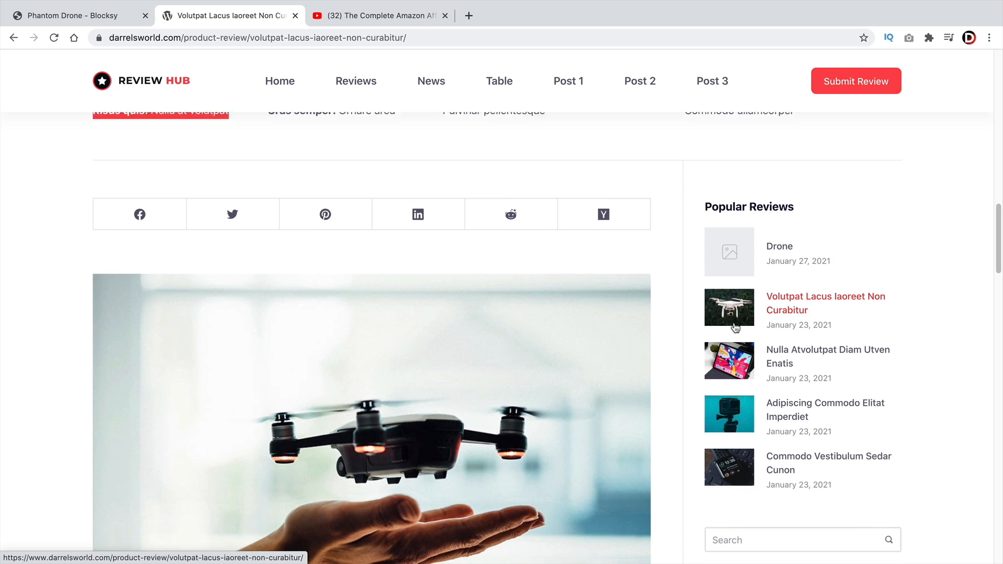
scroll(735, 328, down, 2)
scroll(742, 361, down, 1)
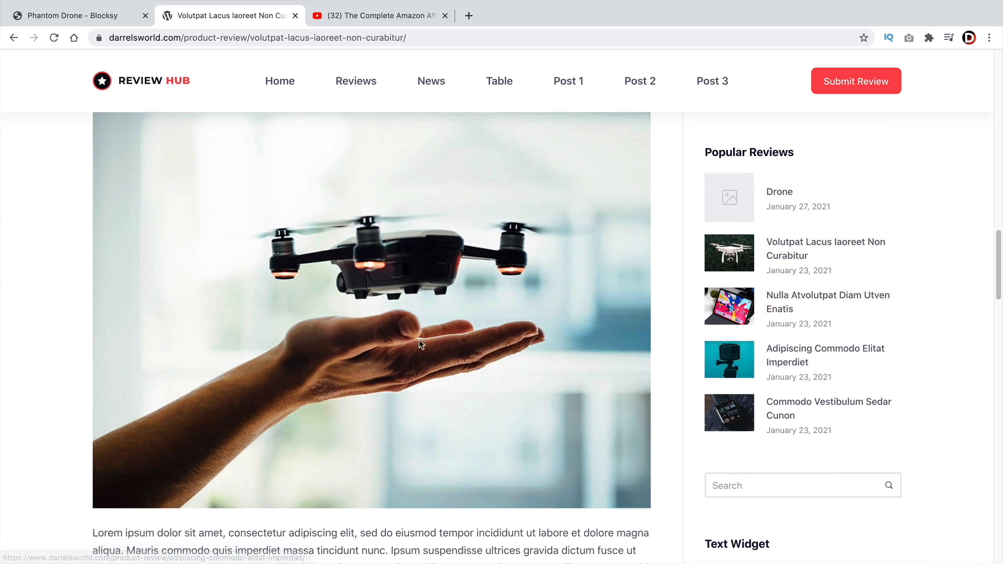
scroll(421, 344, down, 10)
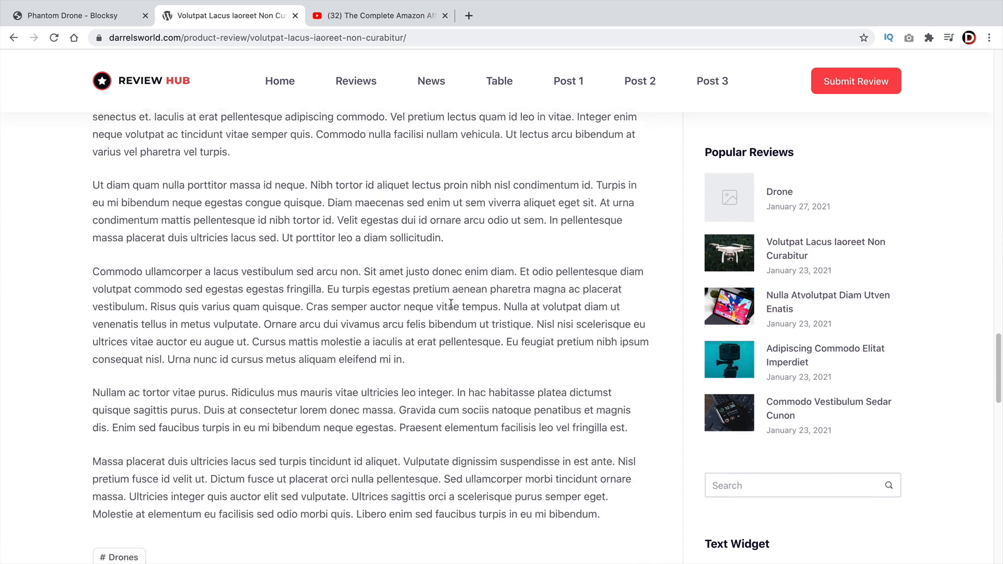
scroll(451, 306, down, 5)
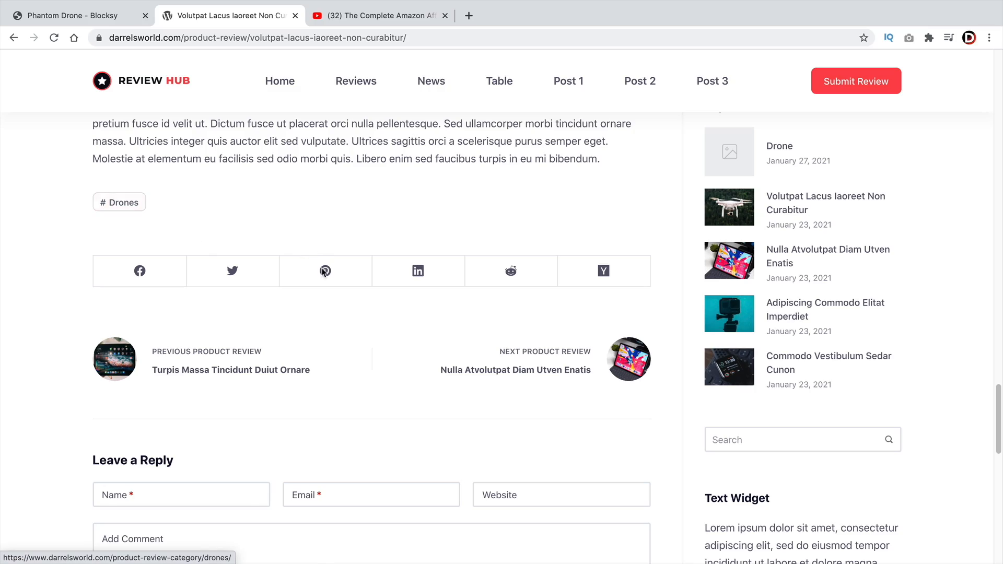
scroll(679, 401, down, 8)
scroll(653, 413, up, 15)
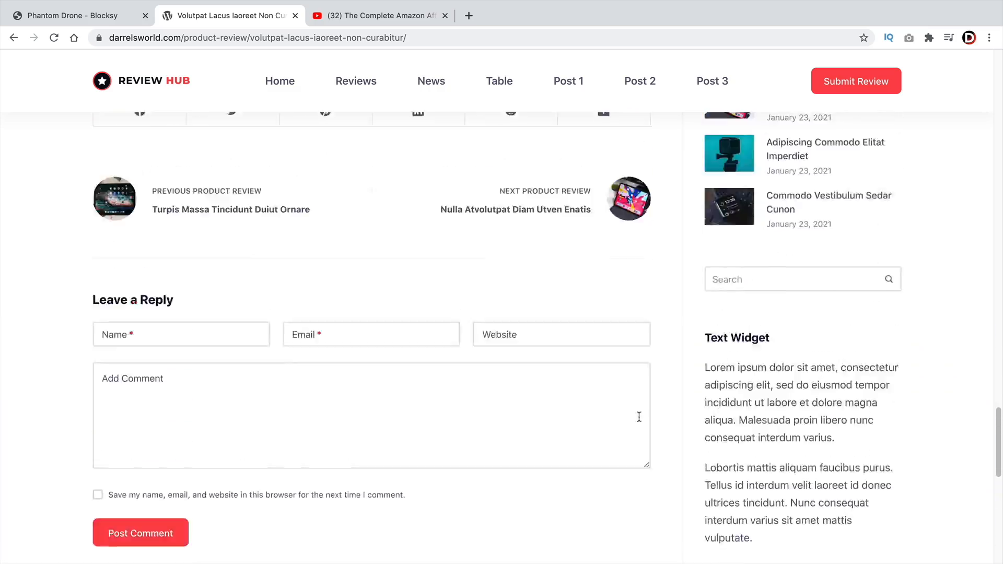
scroll(652, 429, up, 20)
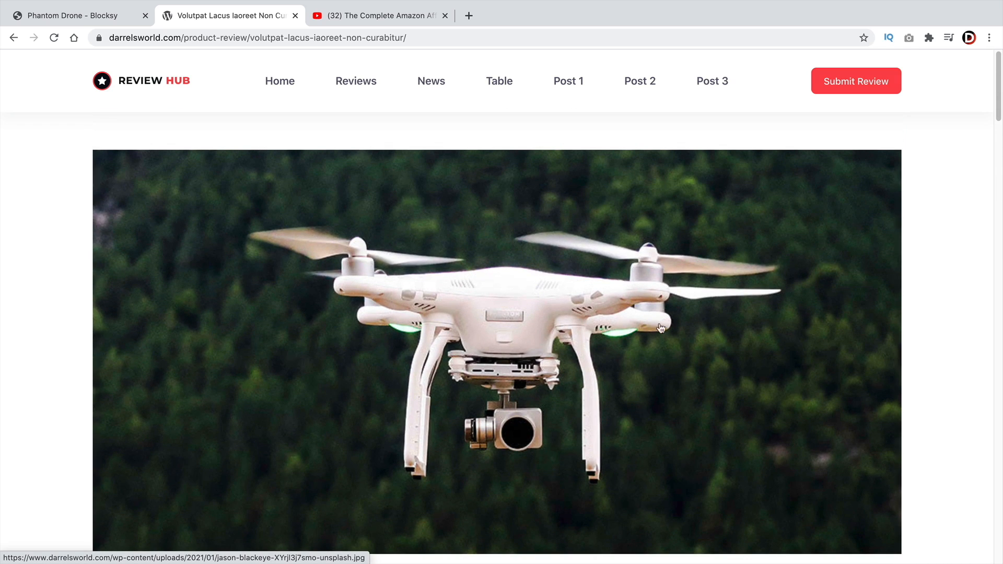
Switch to YouTube to view the Amazon affiliate marketing tutorial, and return to the Phantom Drone review page
click(379, 15)
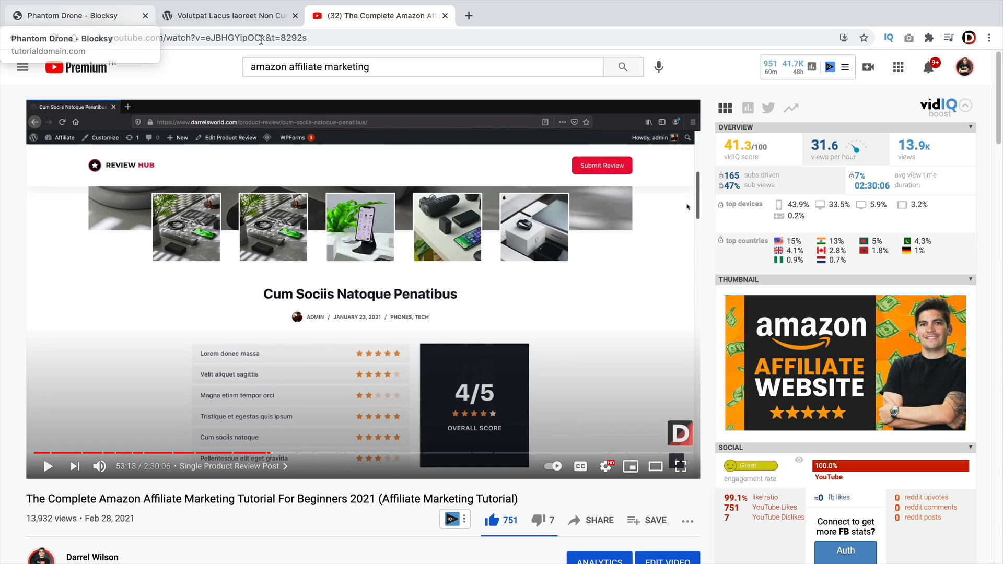
click(21, 16)
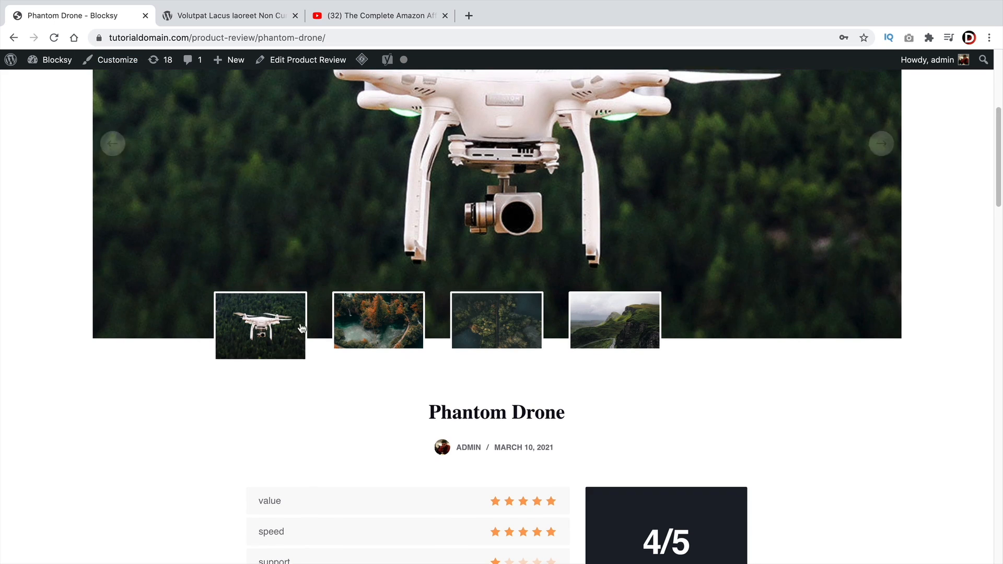
scroll(208, 154, up, 5)
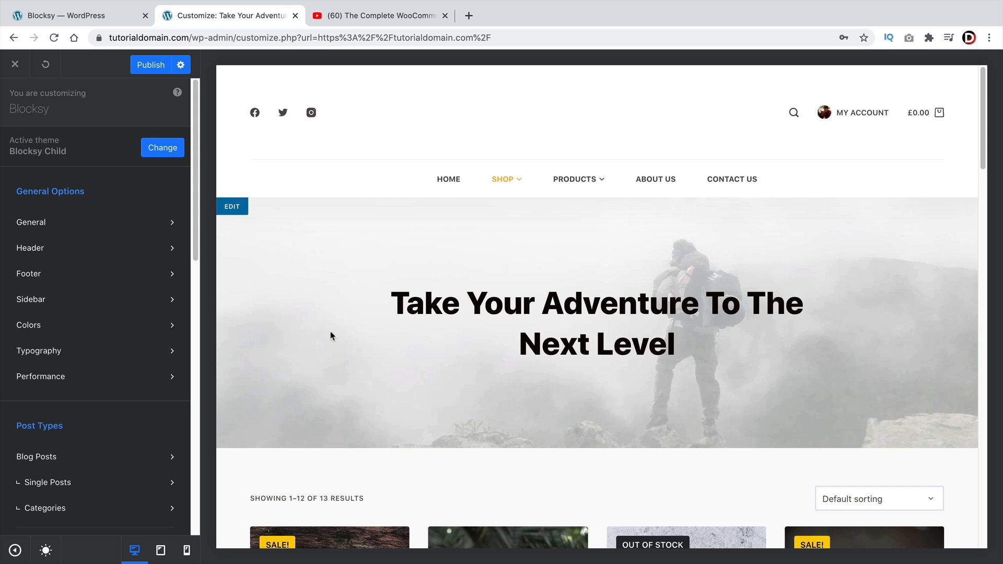
Find the WooCommerce options in the site customizer, and preview the WooCommerce tutorial on YouTube around 2:01:41 before returning to the customizer
scroll(126, 384, down, 5)
scroll(132, 382, down, 5)
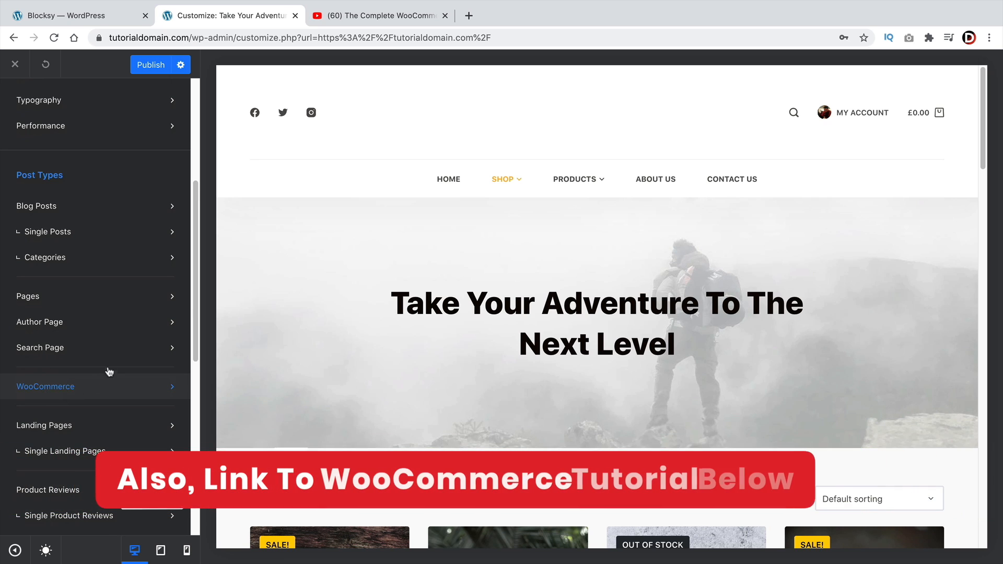
click(384, 16)
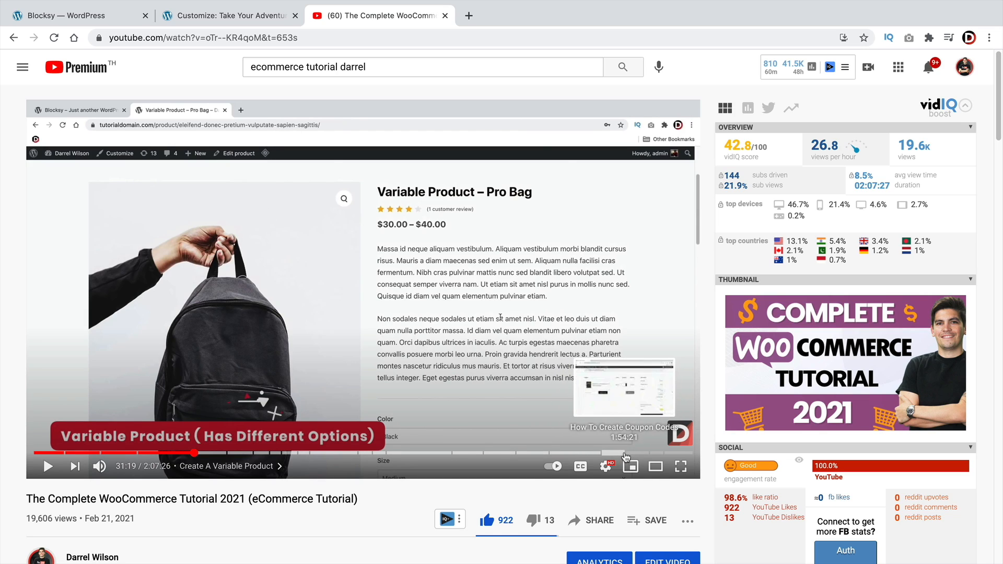
click(662, 457)
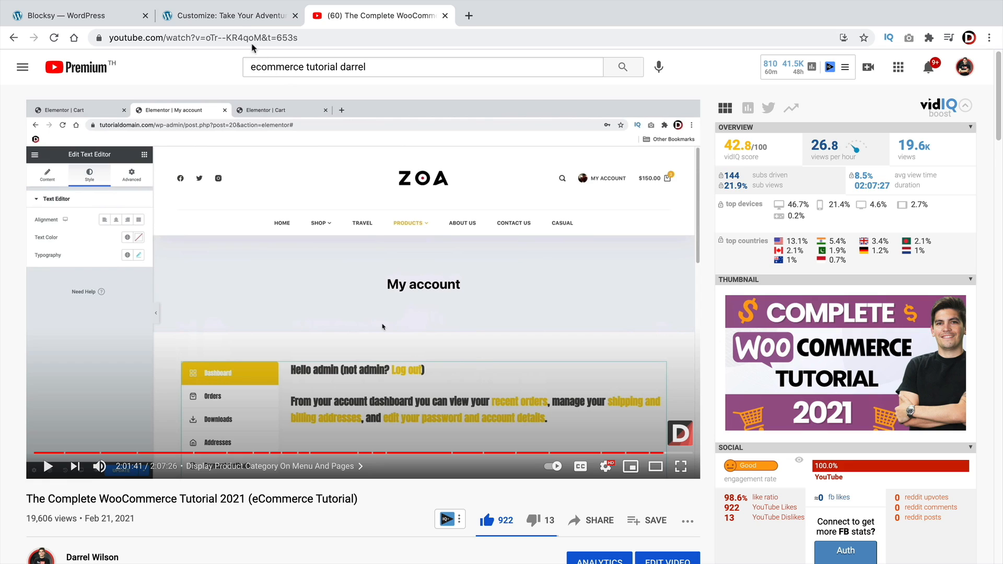
click(237, 20)
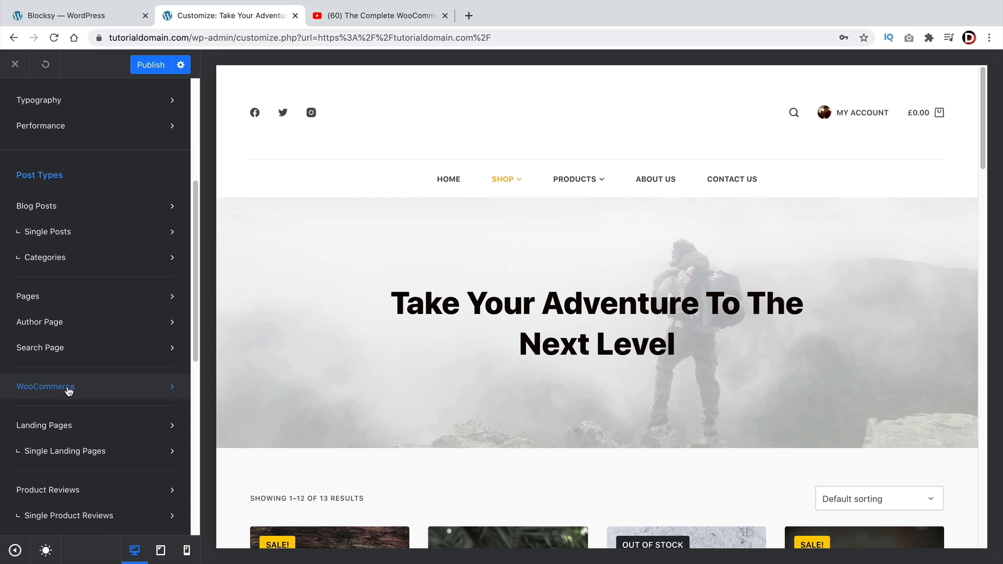
Open the general WooCommerce options and set the sale badge shape to Circle
click(172, 391)
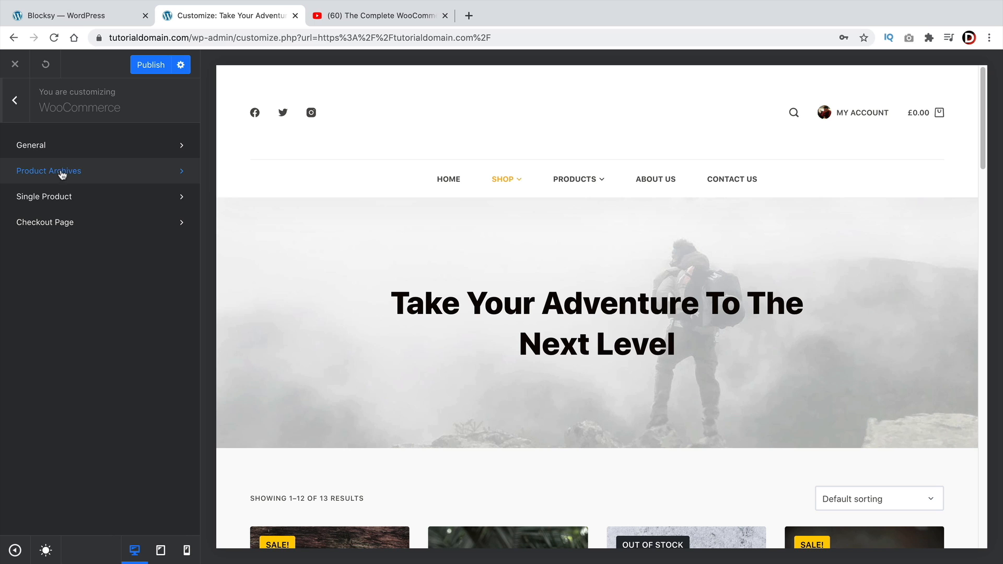
scroll(235, 298, down, 5)
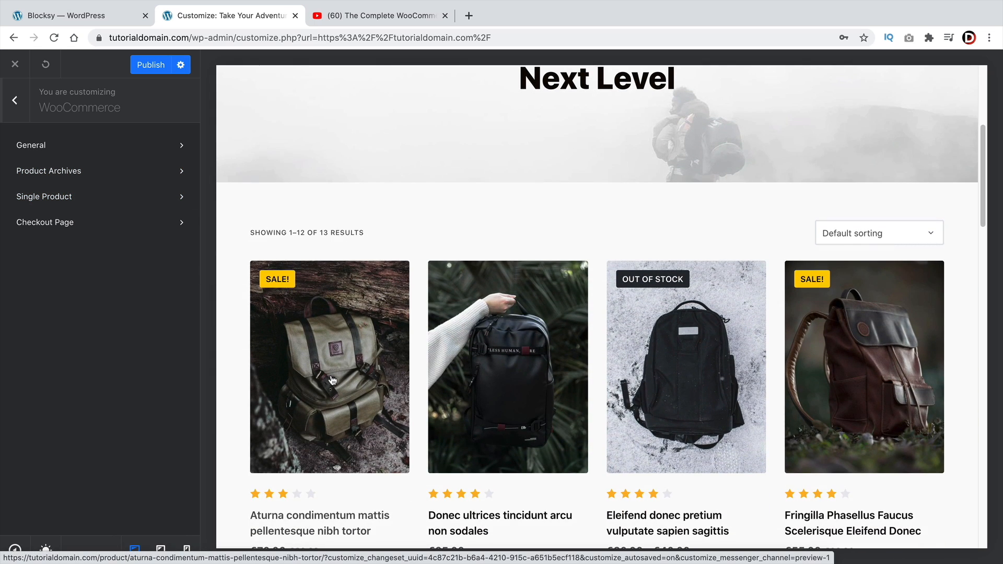
click(92, 151)
scroll(445, 364, down, 3)
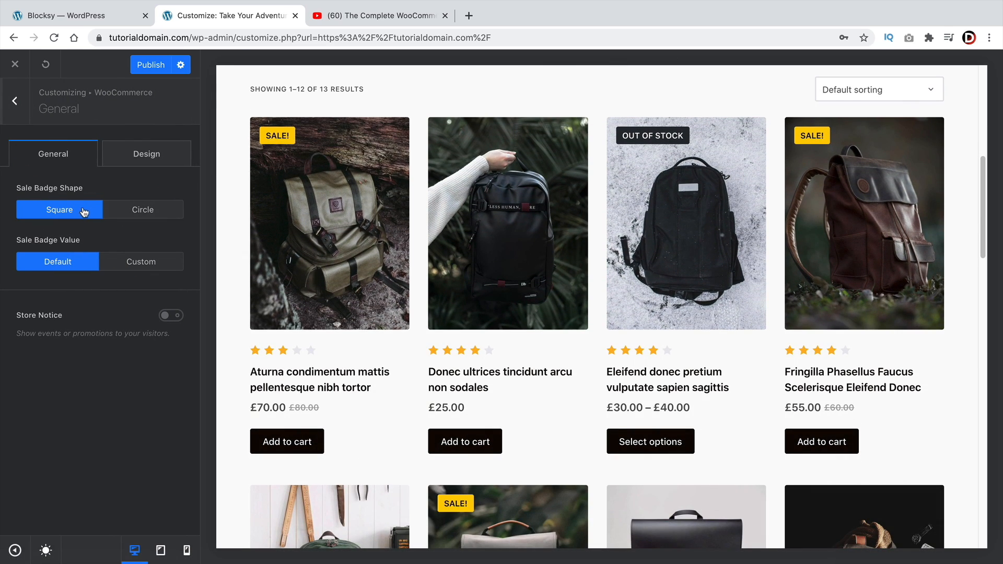
scroll(233, 220, up, 3)
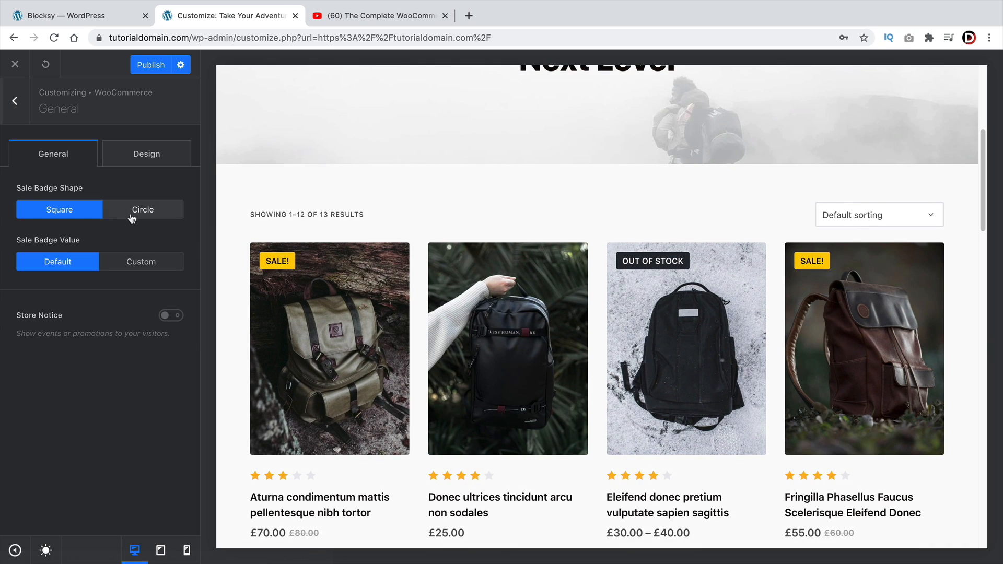
click(165, 216)
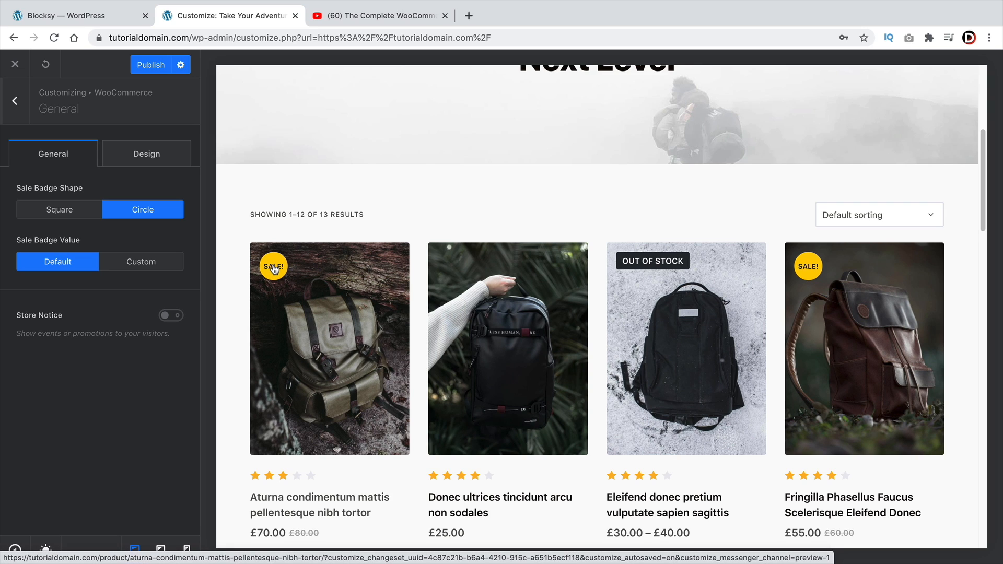
Switch the sale badge value to Custom, using the -[value]% format
click(145, 264)
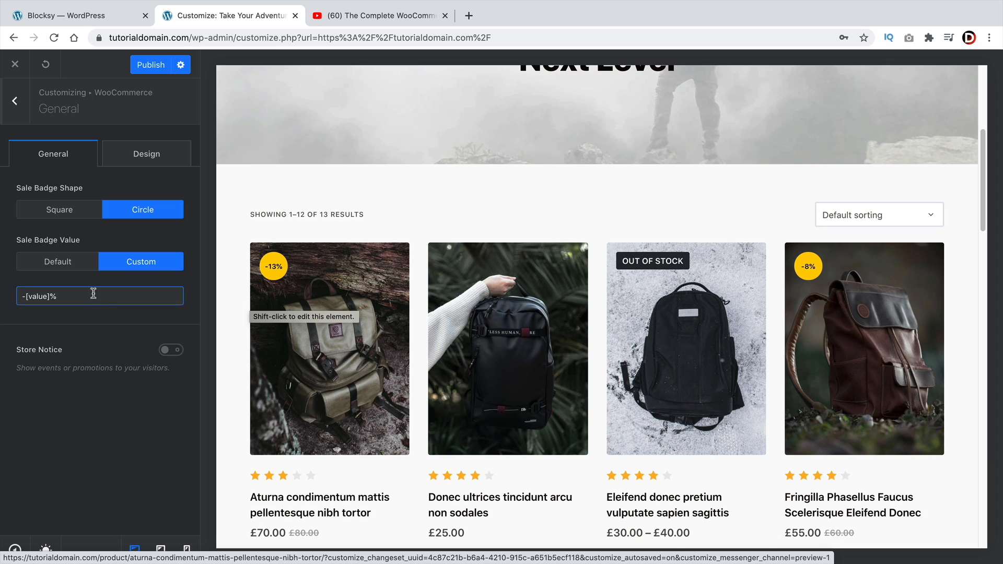
click(139, 263)
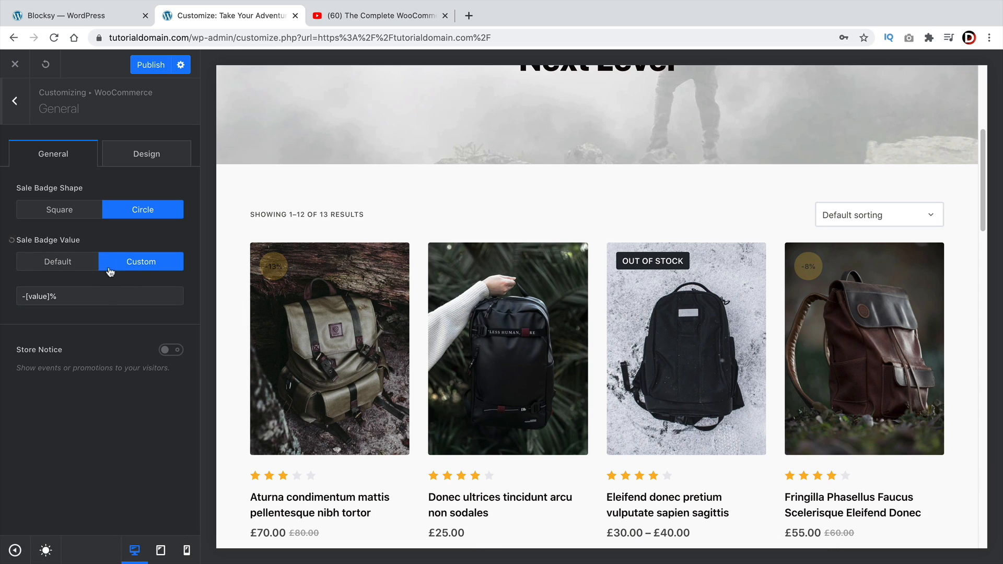
click(111, 297)
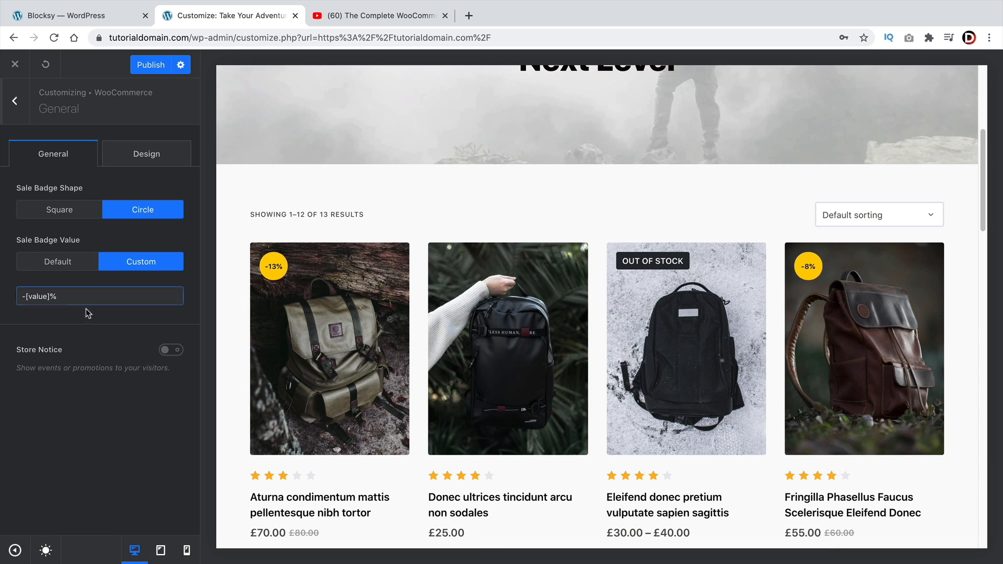
Enable the store notice and set its notice position to Top
click(170, 352)
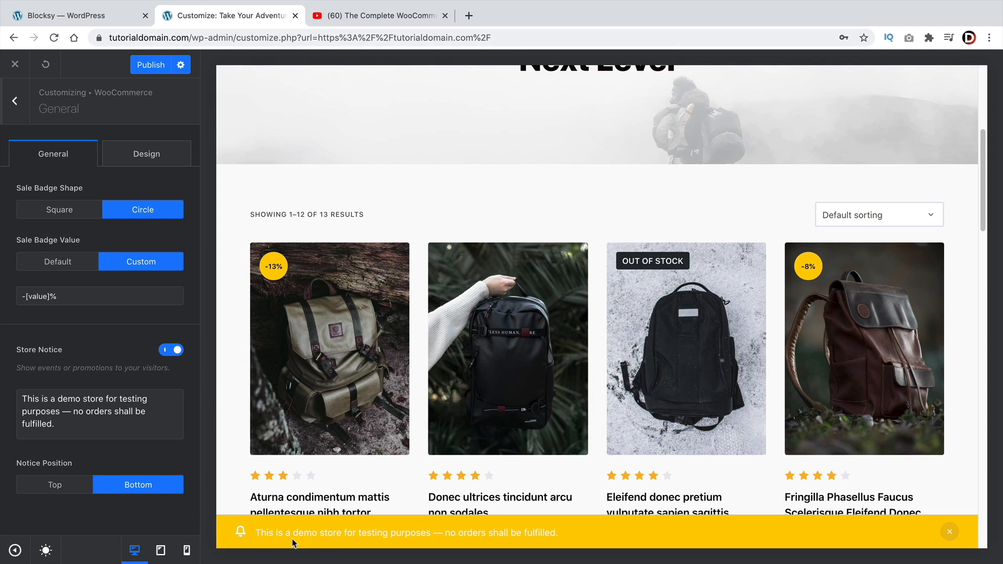
click(56, 486)
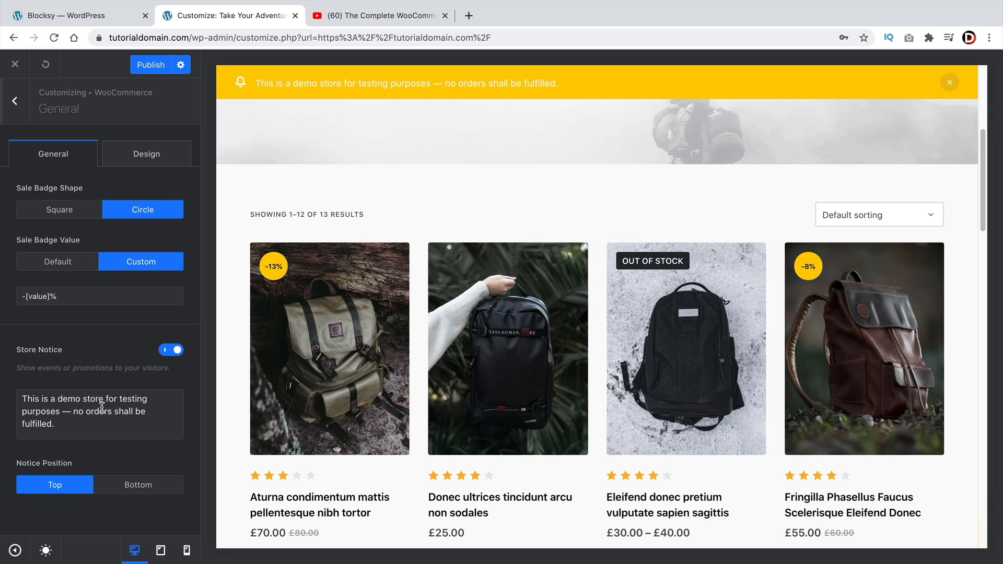
drag(102, 426, 39, 397)
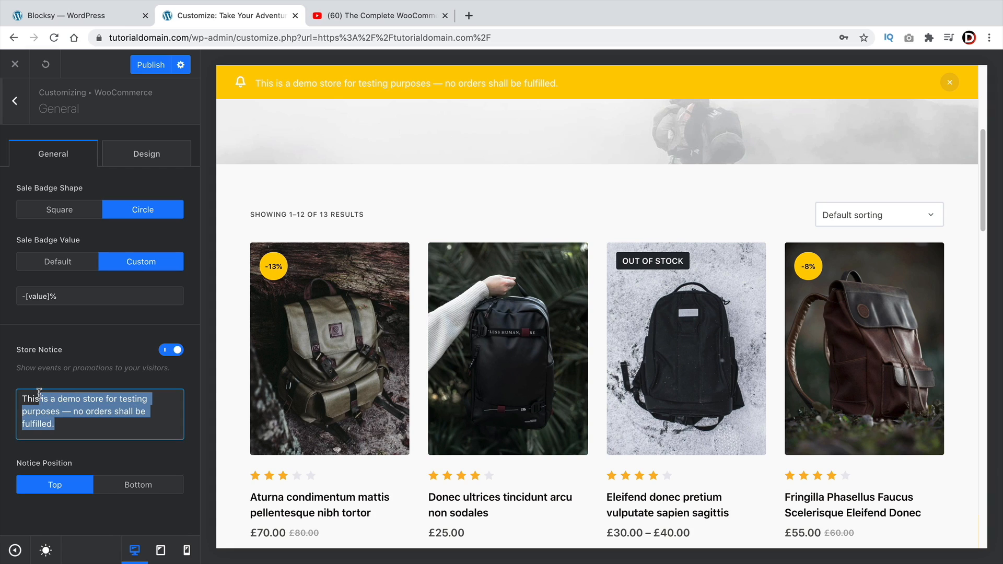
In the general WooCommerce design options, set the initial quantity main color to red #f10e0e
click(144, 163)
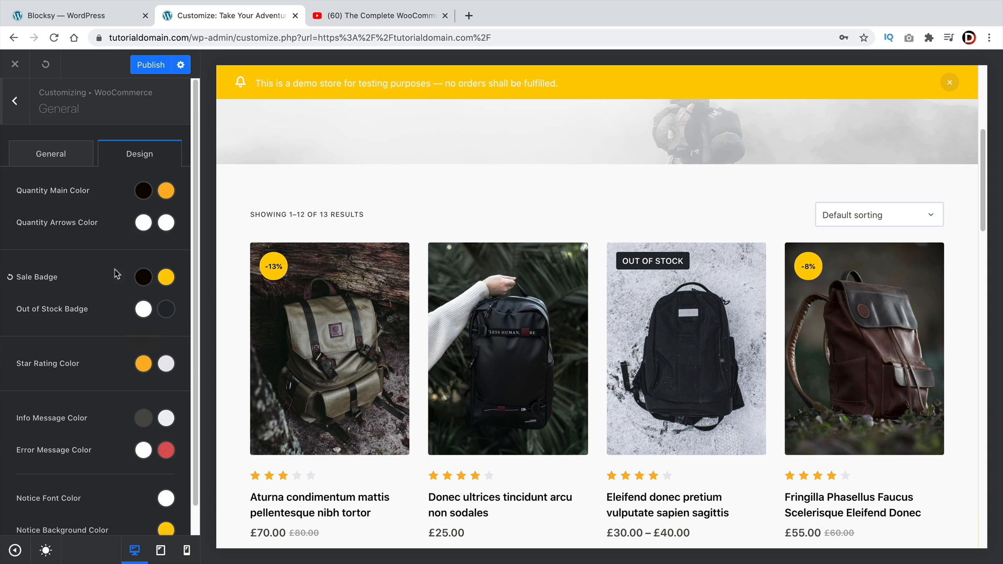
scroll(262, 385, down, 3)
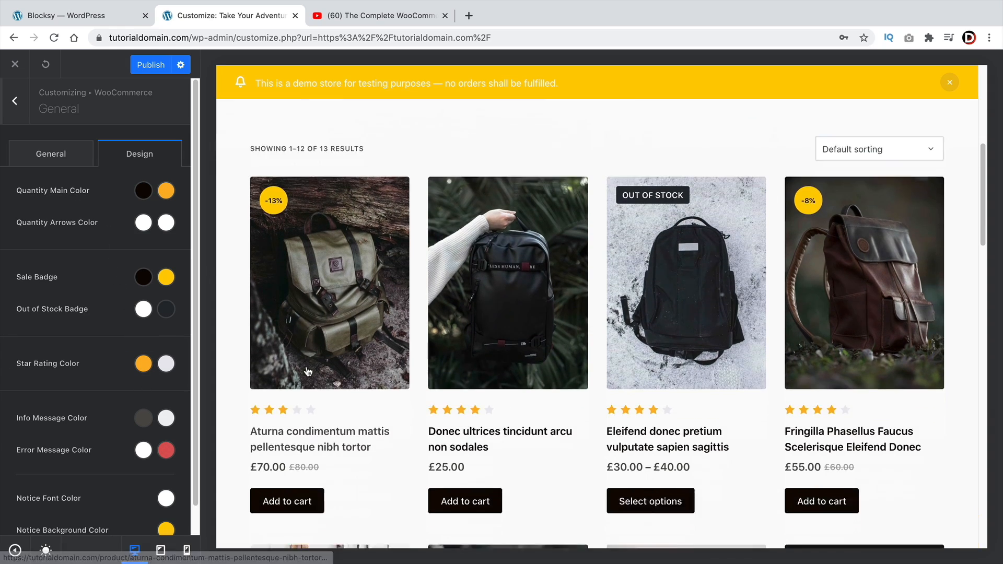
click(144, 191)
drag(159, 277, 173, 264)
Open the Ornare arcudui vivamus arcu felis bibendum product in the preview and check the color of its quantity selectors
scroll(443, 380, down, 10)
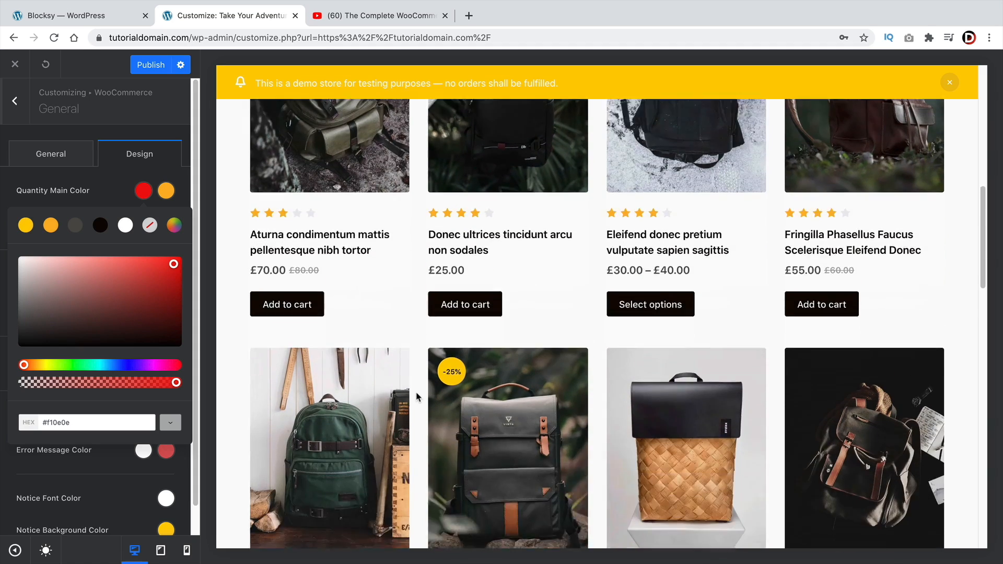
scroll(443, 380, down, 3)
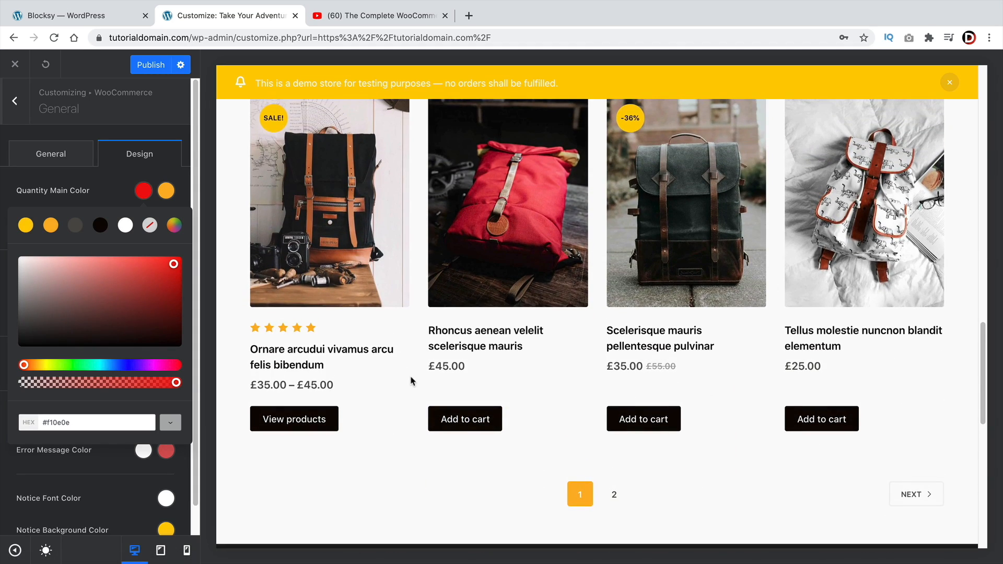
scroll(364, 405, up, 1)
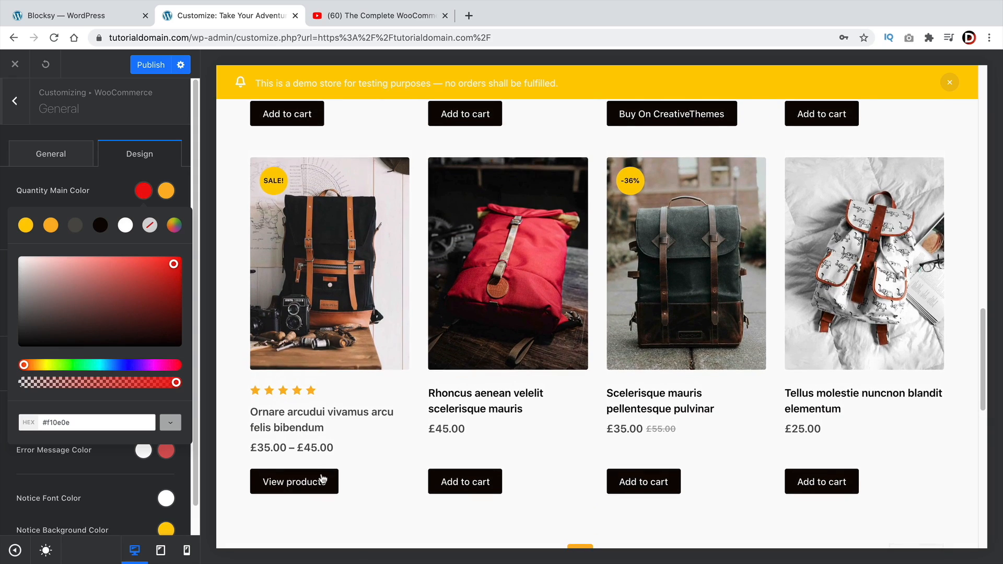
click(313, 478)
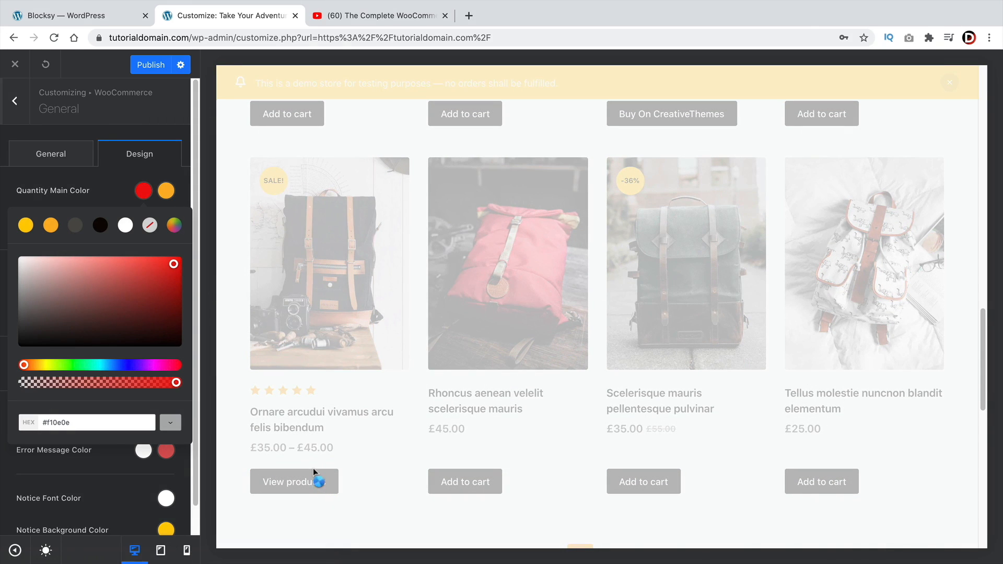
scroll(571, 432, down, 6)
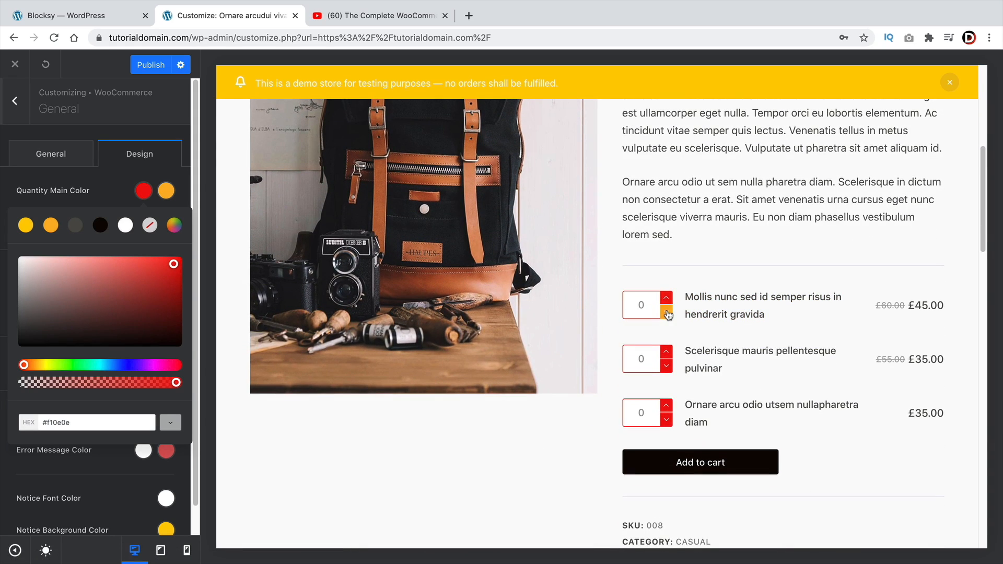
click(114, 188)
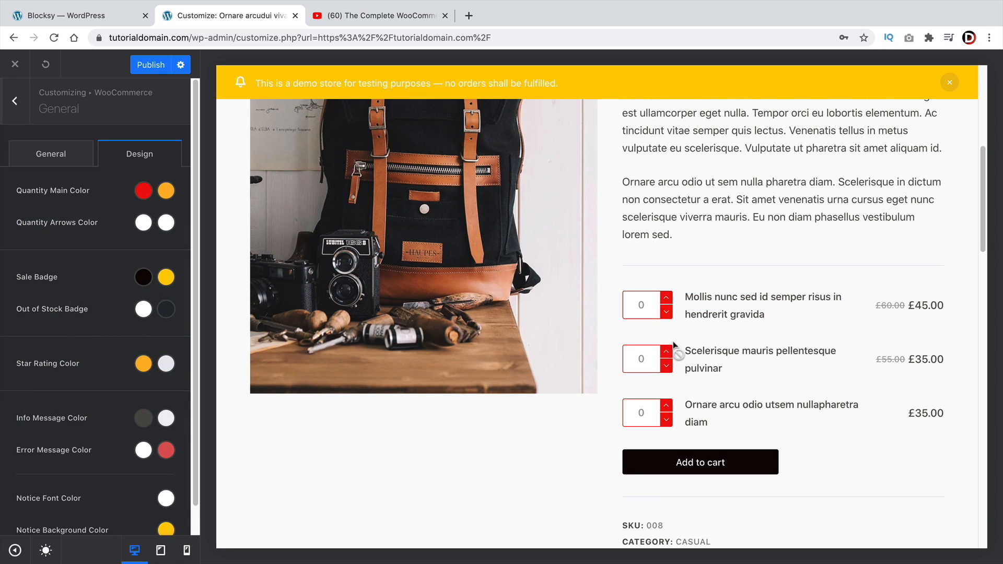
Preview the Aturna condimentum product and set the quantity arrows color to #0a0500 initially and #ffcd05 on hover
scroll(683, 386, up, 3)
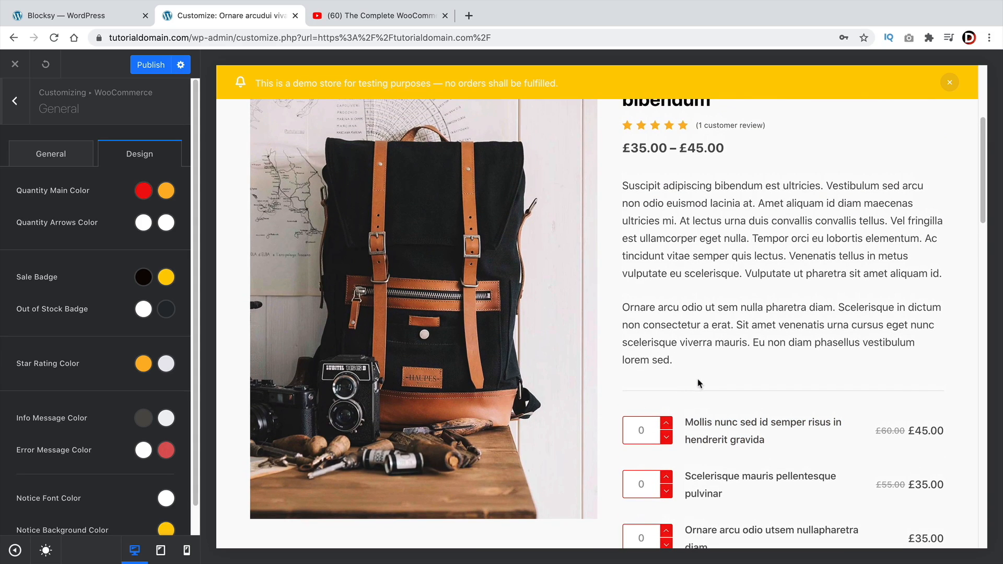
scroll(701, 390, up, 5)
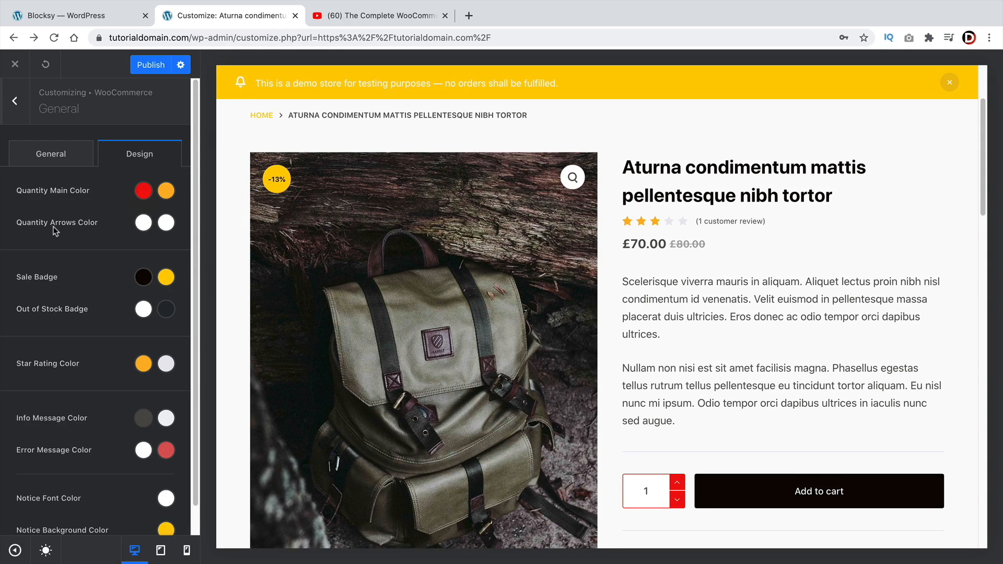
scroll(687, 376, down, 1)
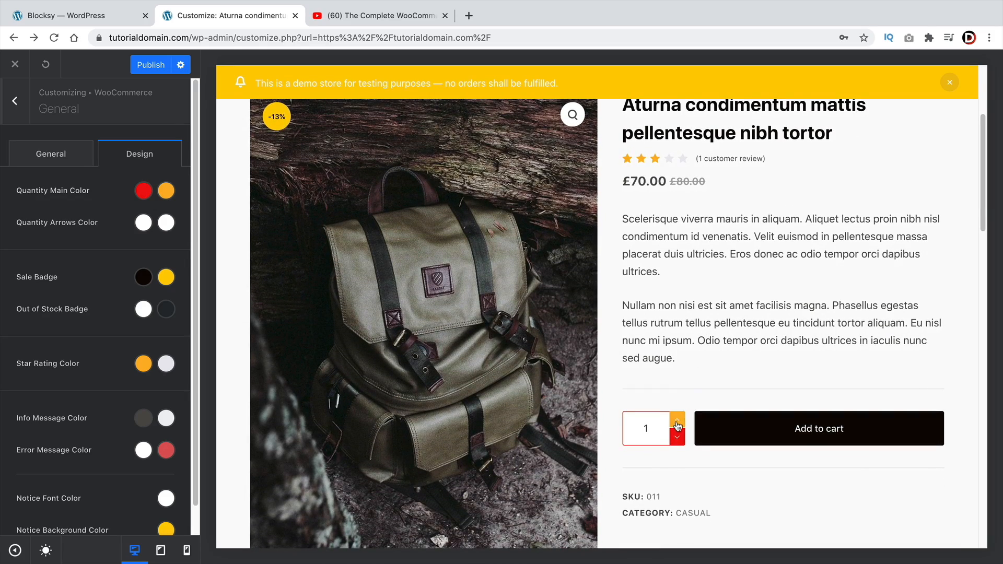
click(143, 222)
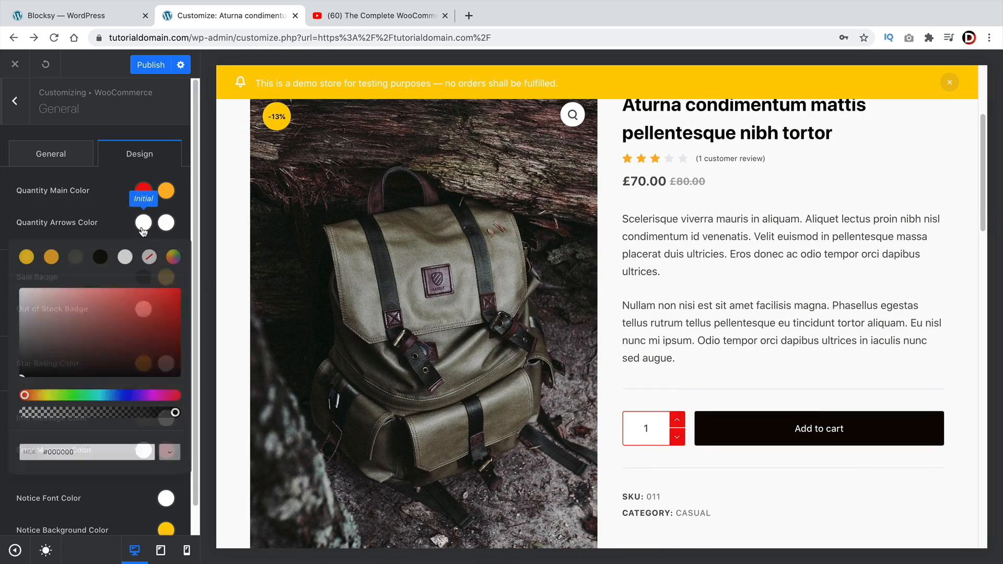
click(100, 257)
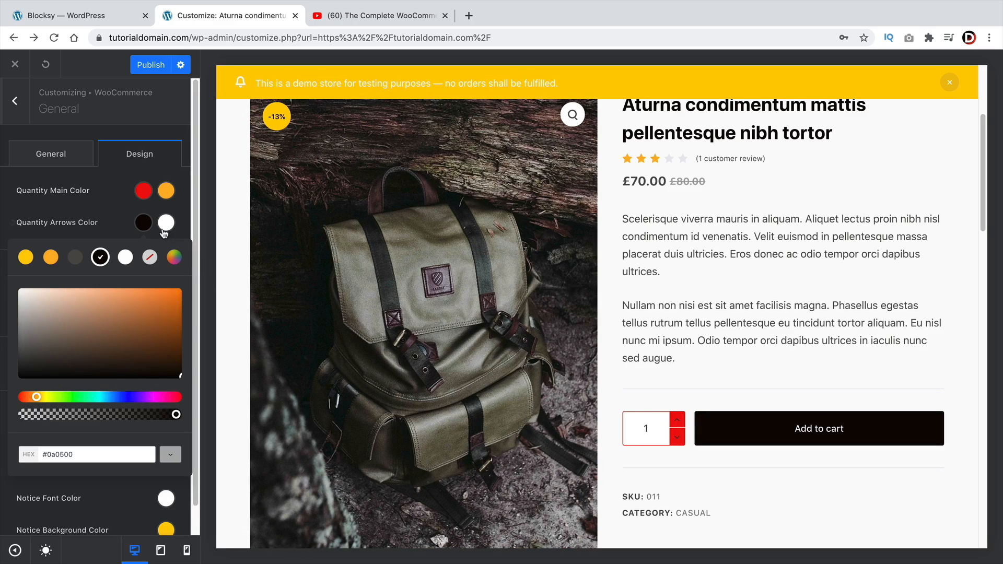
click(165, 224)
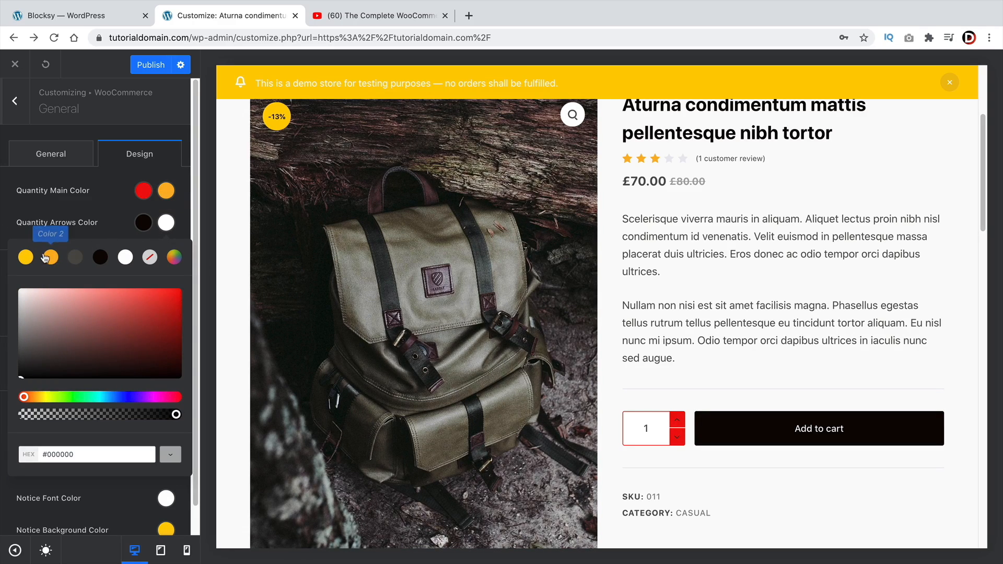
click(25, 257)
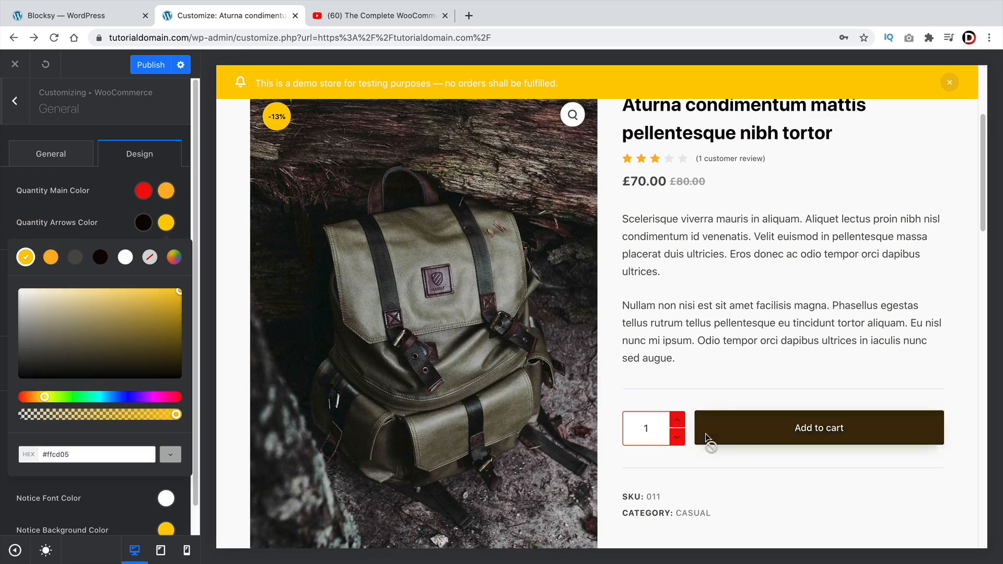
click(97, 226)
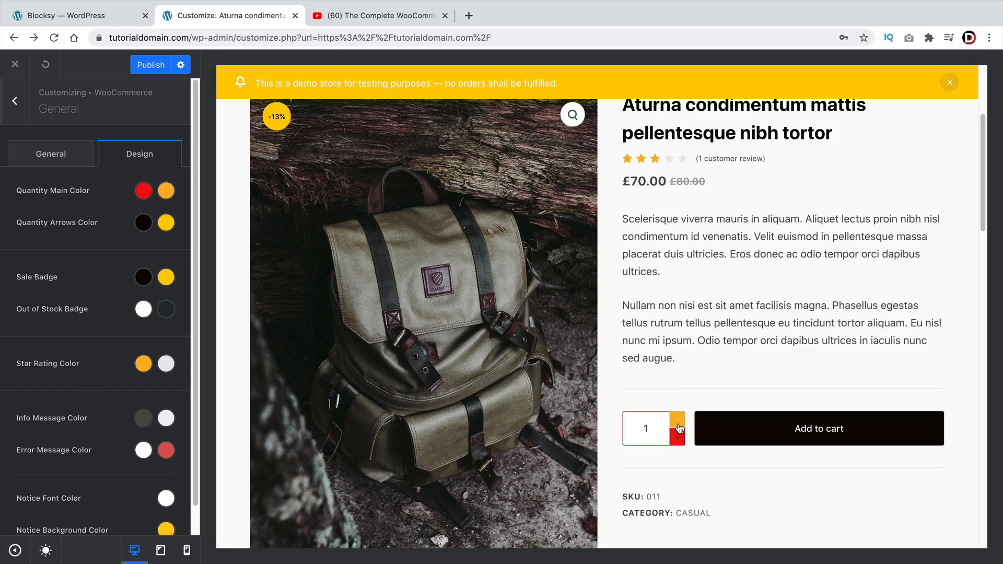
Set the sale badge background color to the white palette color
scroll(329, 334, up, 1)
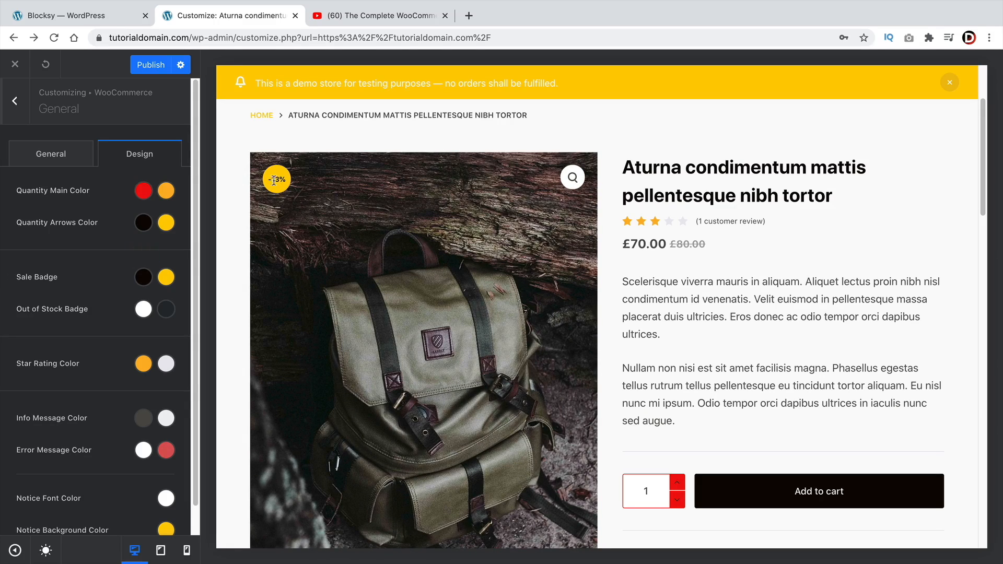
click(167, 281)
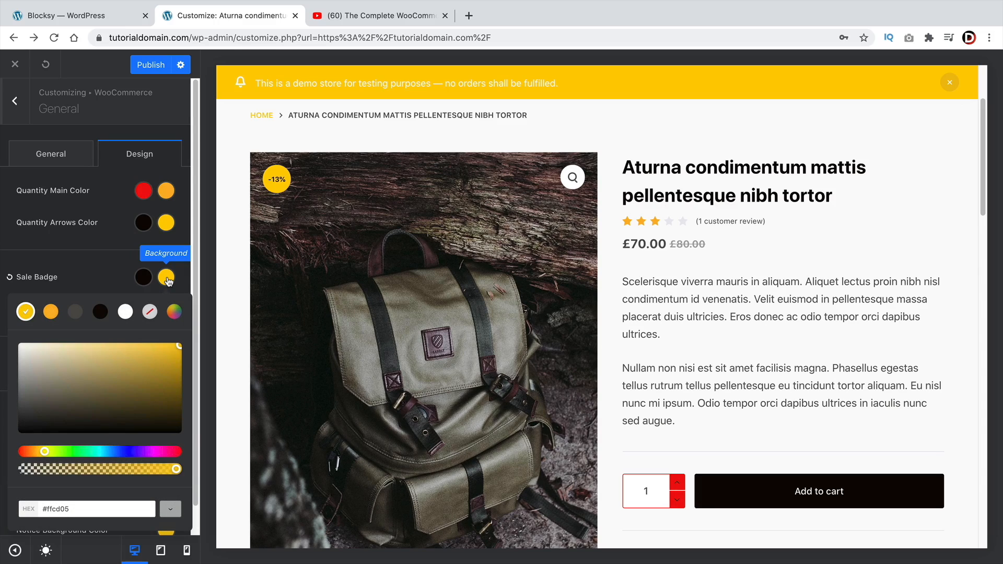
click(126, 313)
click(302, 217)
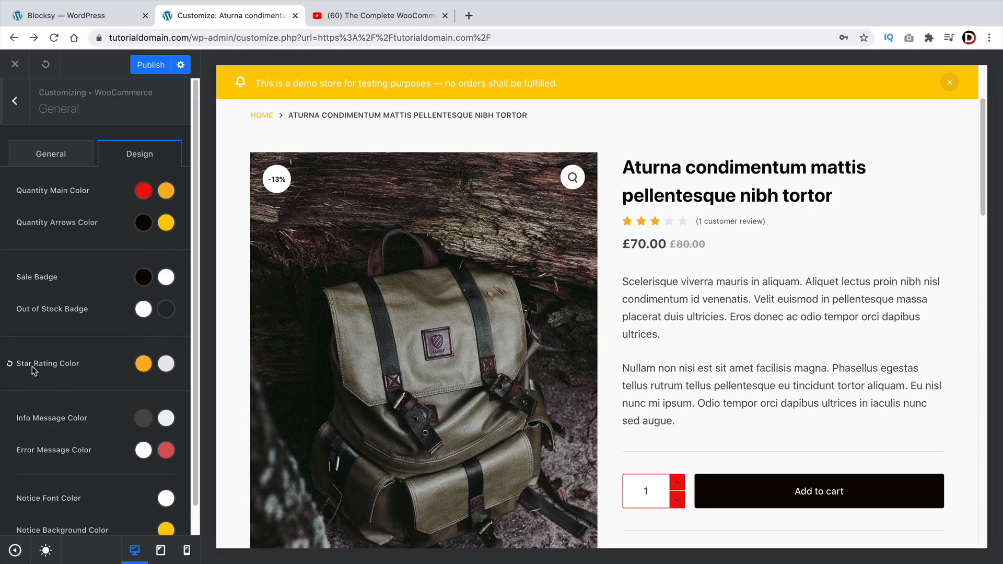
Preview the shop page's product grid and set the color of the filled rating stars to dark #3e3a30
scroll(268, 377, up, 3)
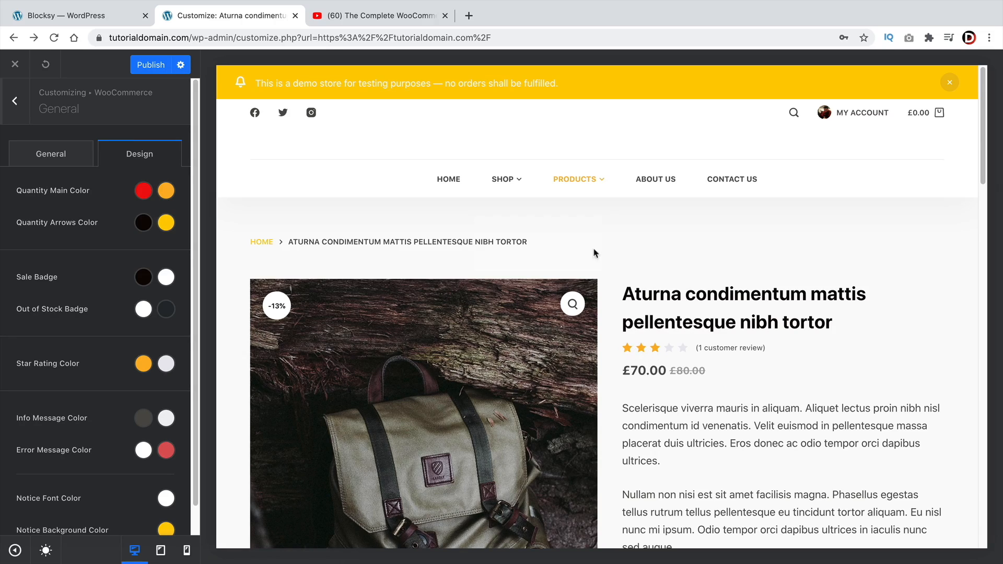
click(510, 186)
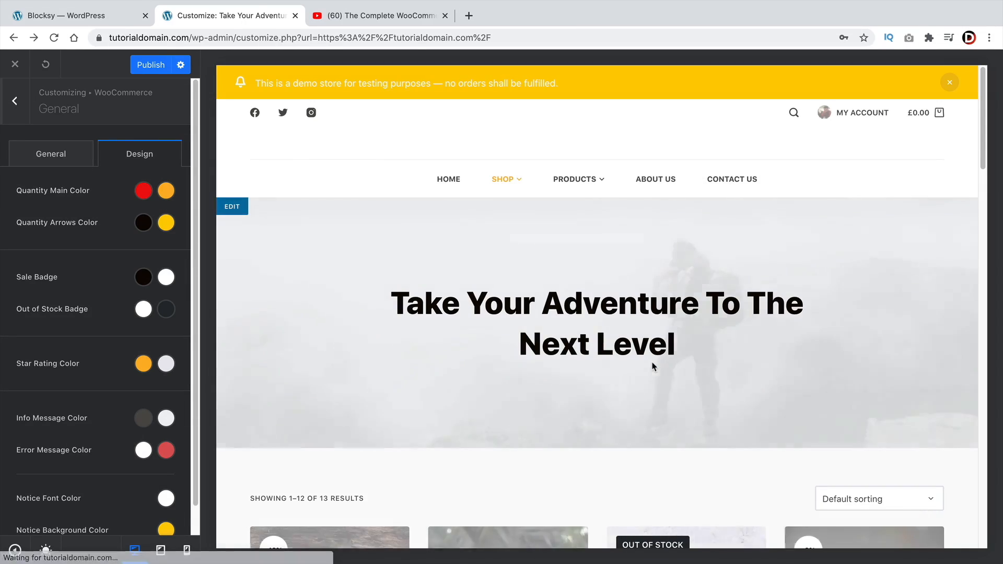
scroll(651, 387, down, 5)
scroll(651, 399, down, 2)
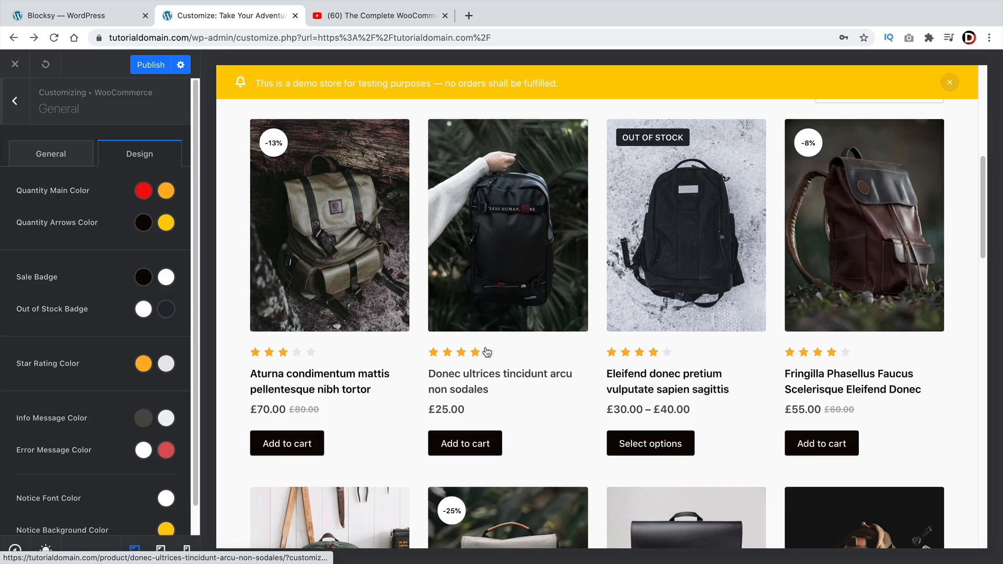
click(143, 364)
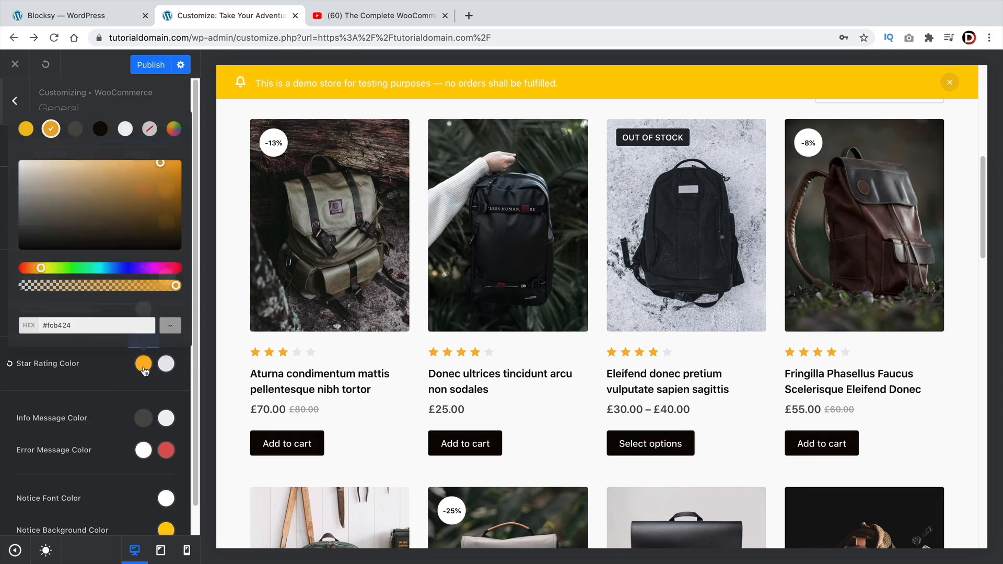
click(58, 230)
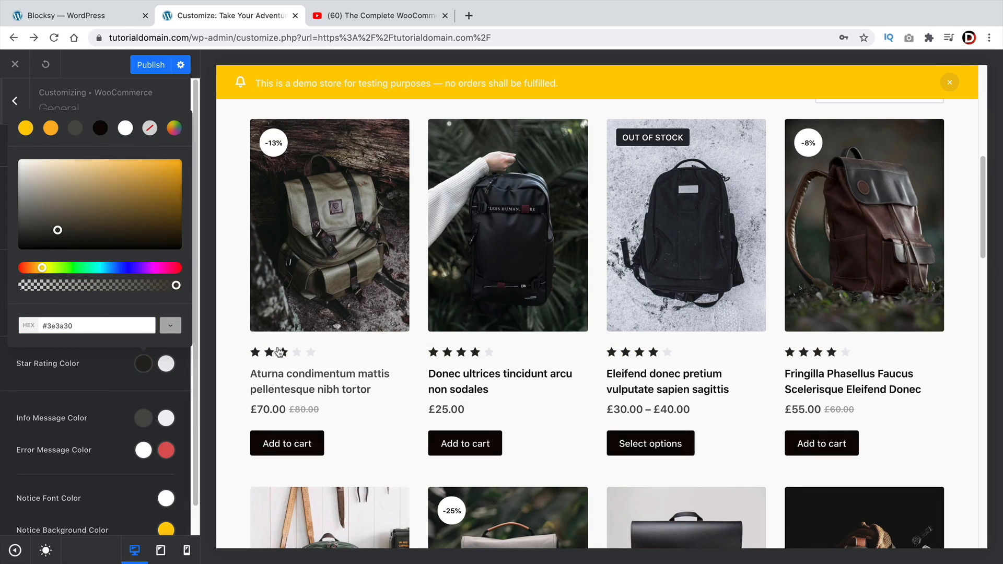
Add the Aturna condimentum product to the cart in the preview and set the info message text color to blue #210ce2
click(90, 372)
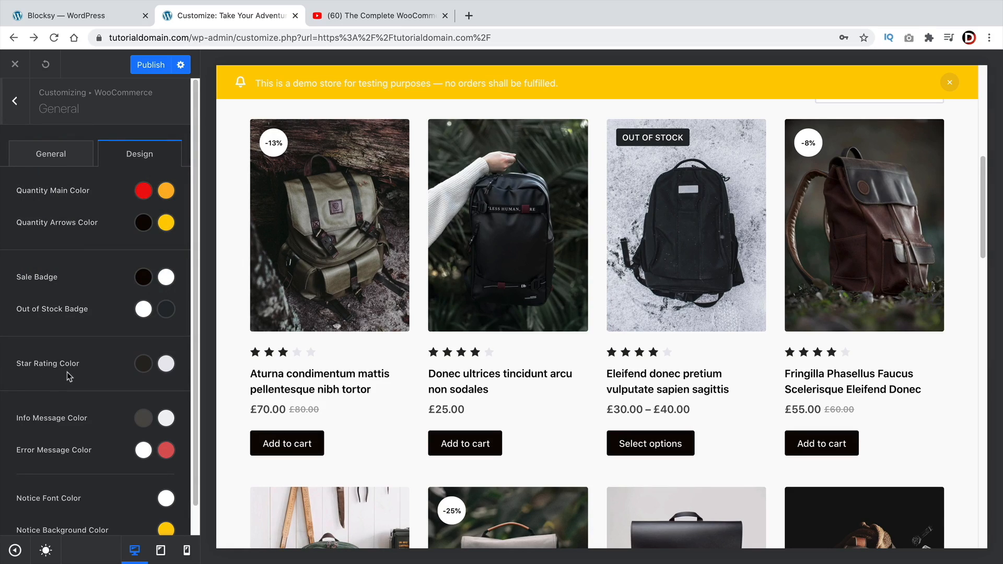
scroll(67, 372, down, 1)
scroll(49, 368, up, 1)
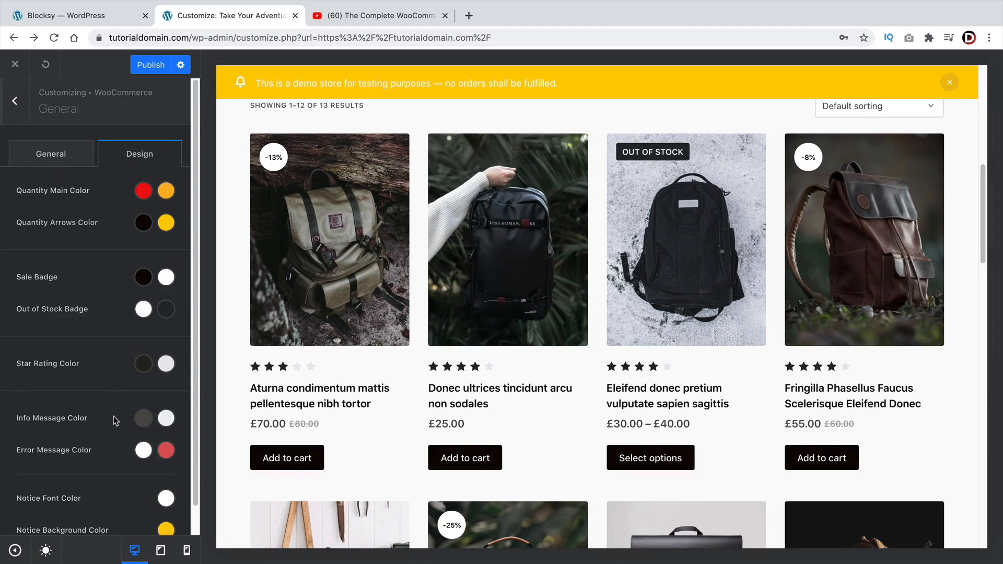
click(143, 419)
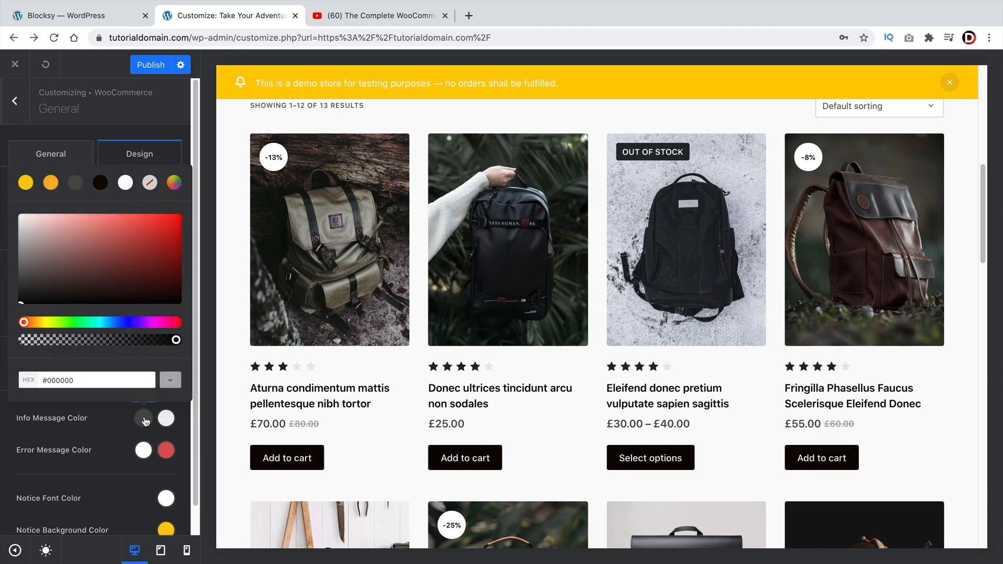
click(128, 324)
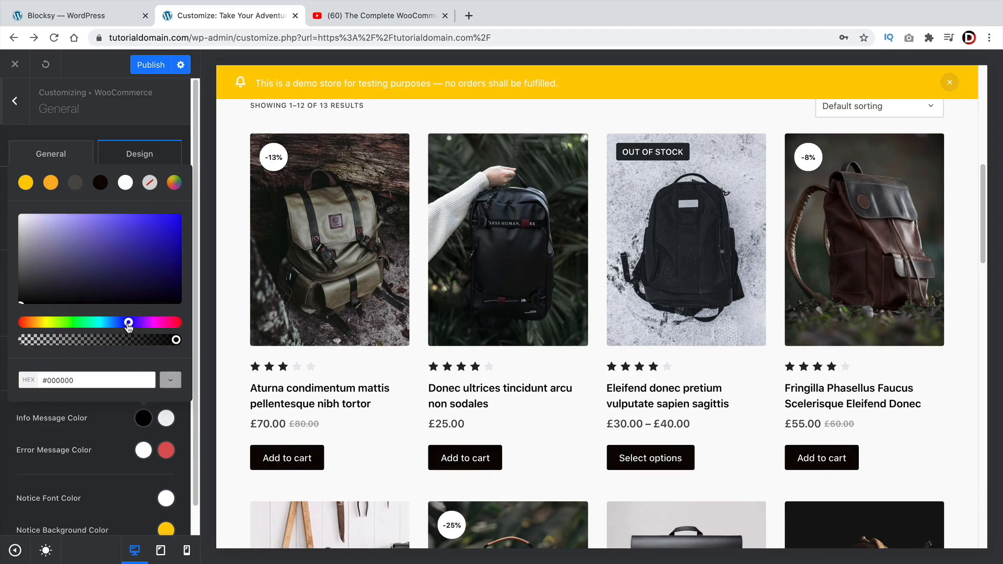
click(296, 461)
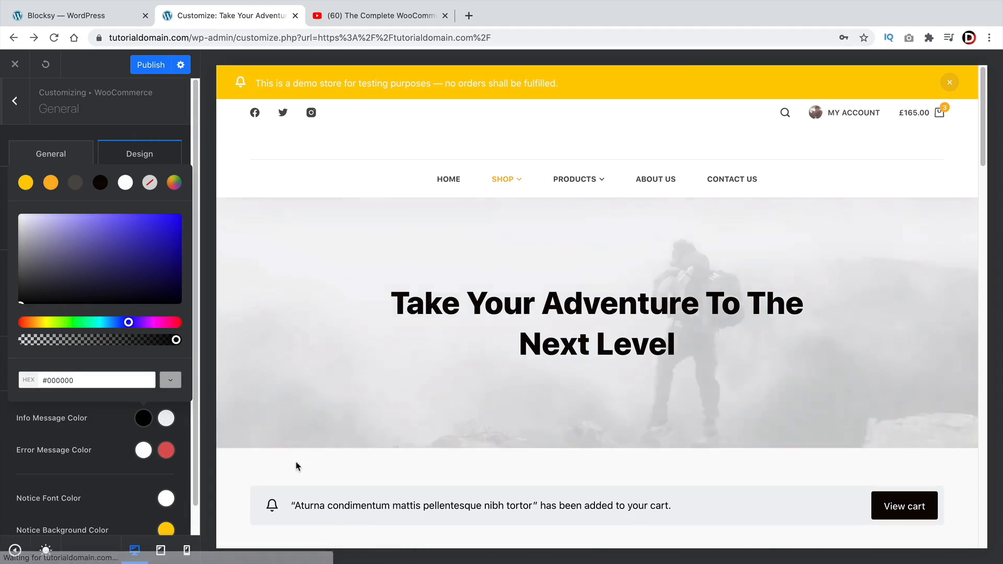
scroll(296, 465, down, 3)
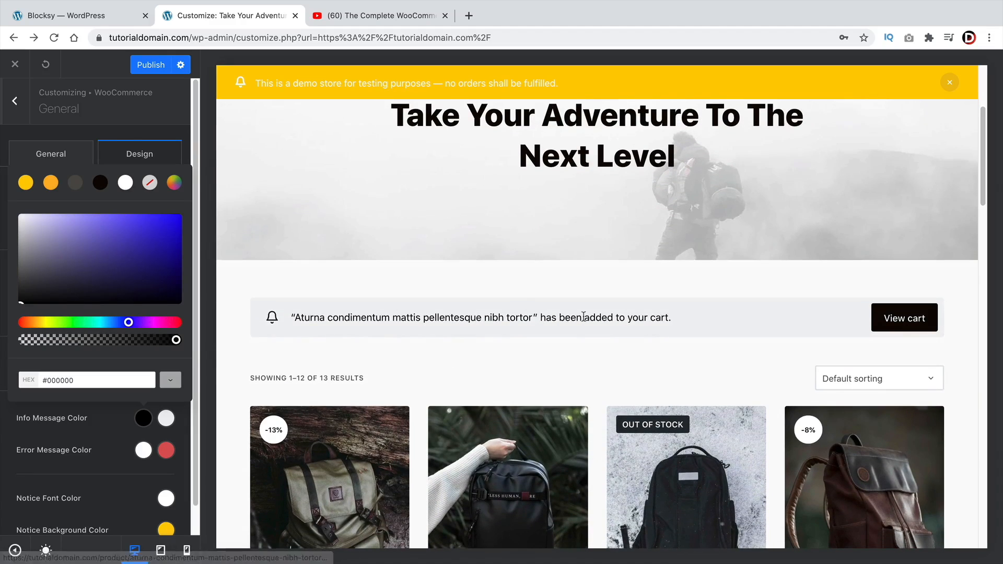
drag(672, 319, 325, 309)
drag(164, 258, 176, 228)
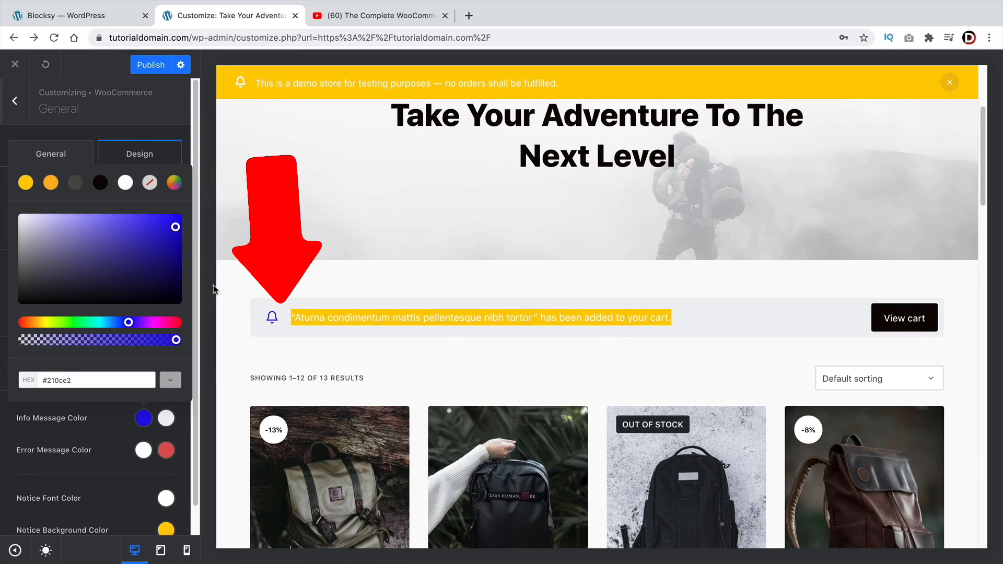
click(222, 342)
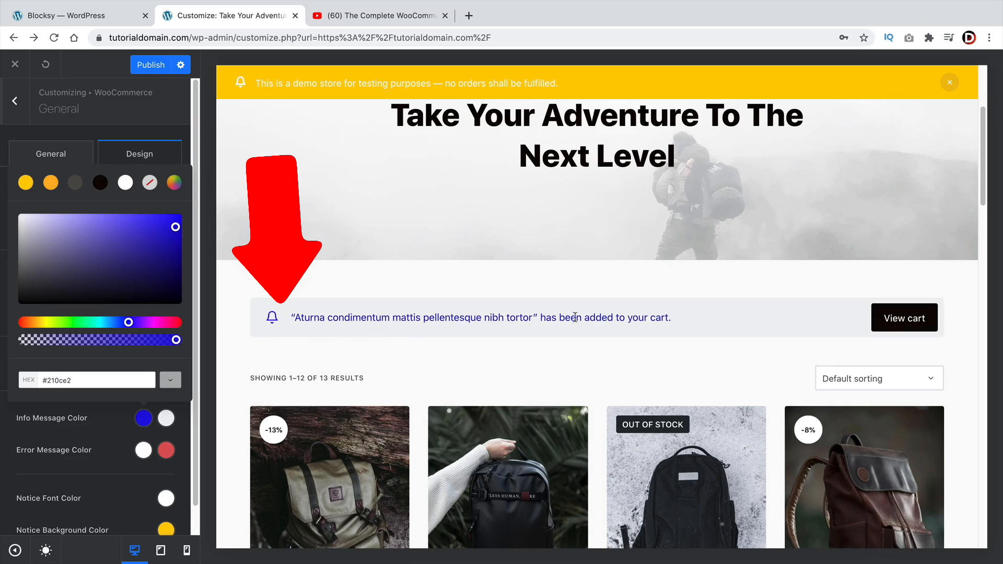
drag(670, 318, 330, 369)
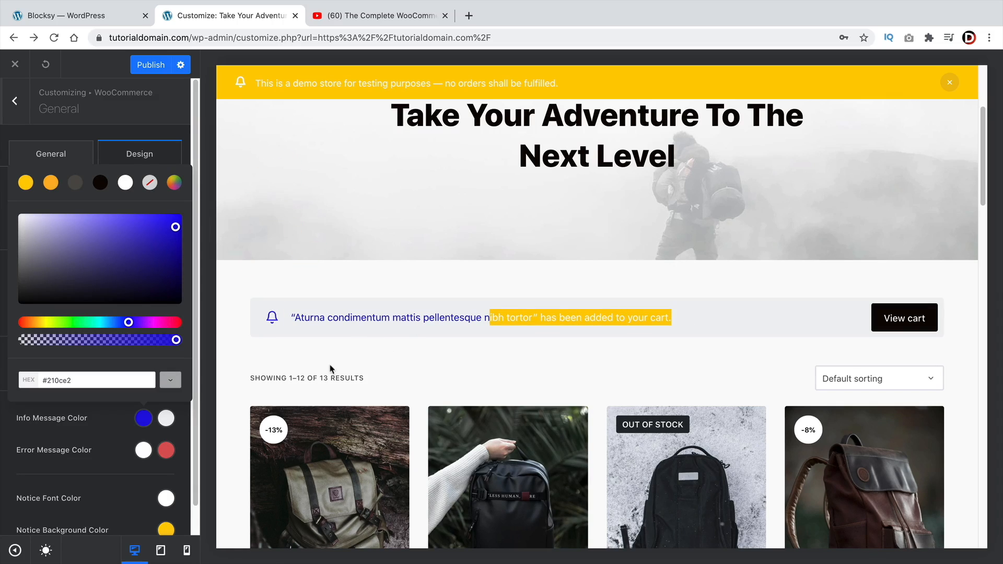
click(277, 352)
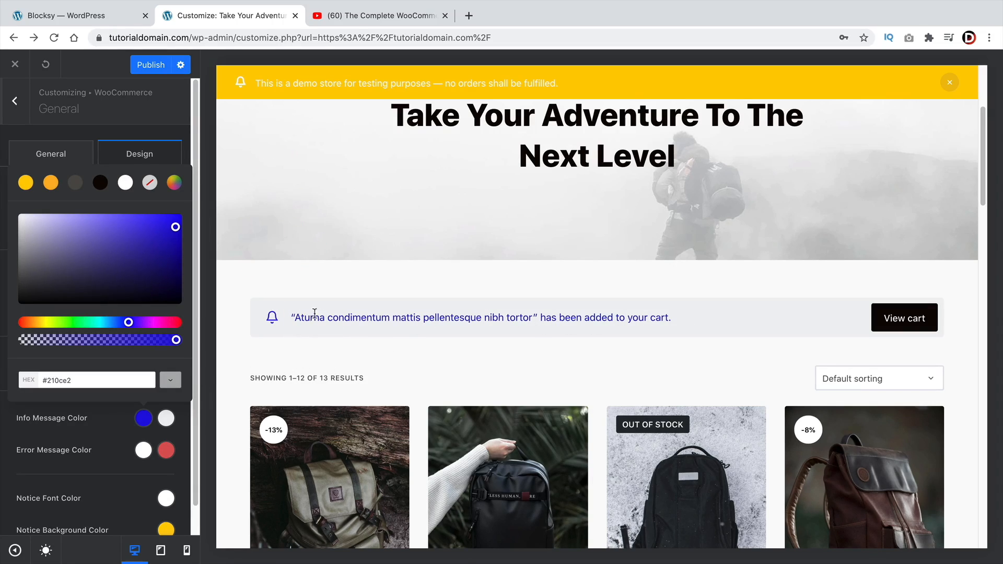
click(90, 421)
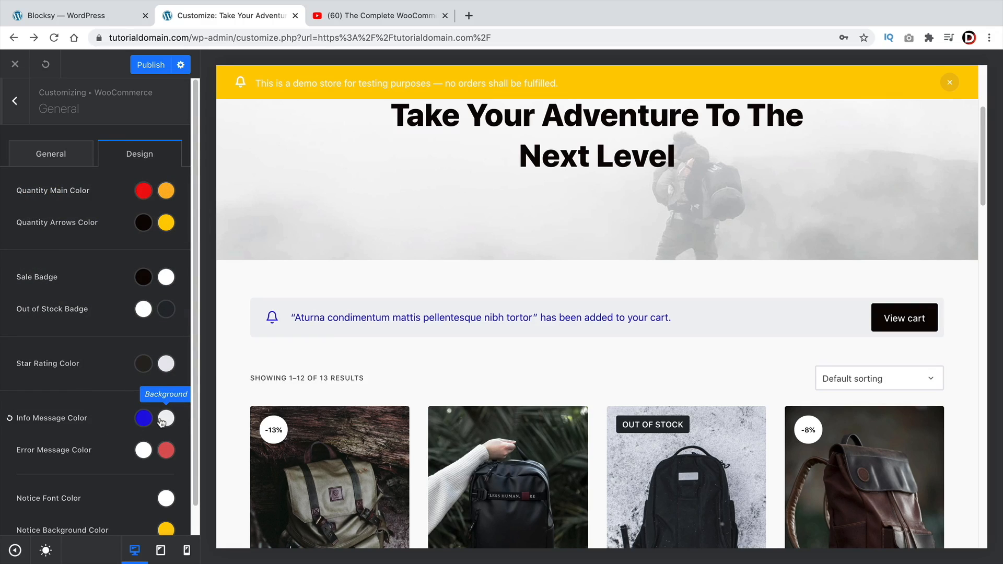
Preview the checkout page and examine how messages appear around the billing form and order summary
scroll(317, 377, down, 4)
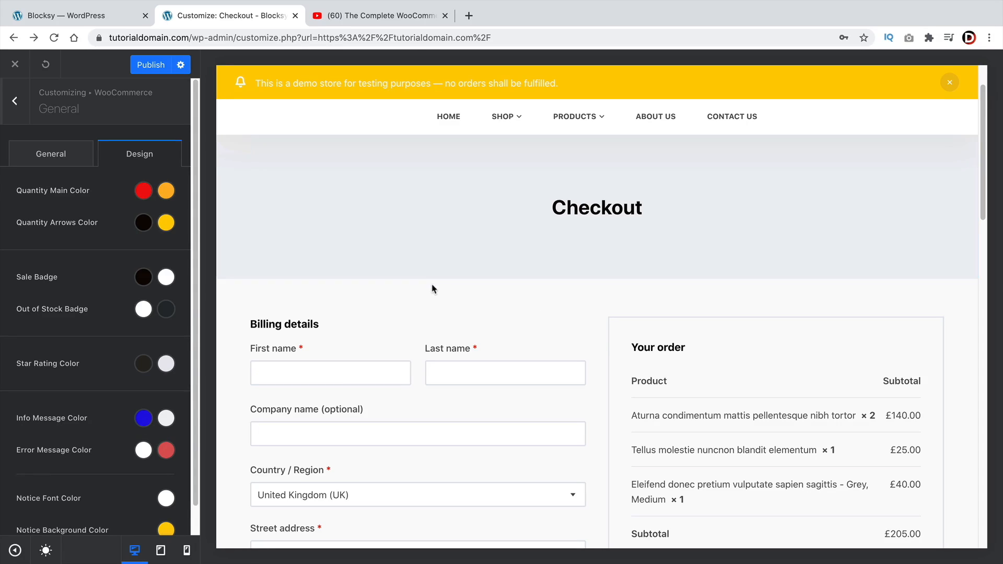
scroll(470, 293, down, 3)
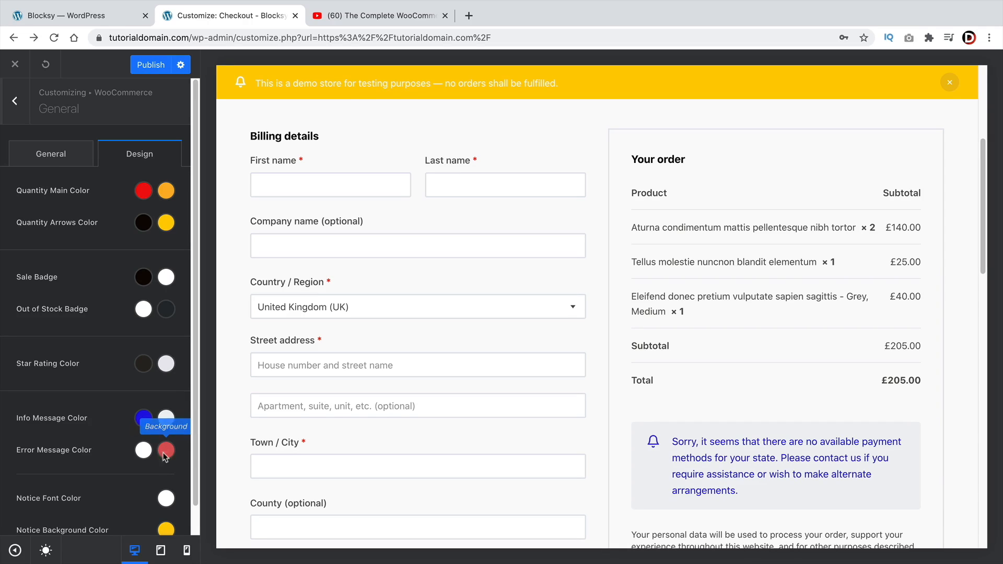
scroll(370, 470, up, 3)
scroll(369, 466, down, 1)
scroll(369, 465, down, 10)
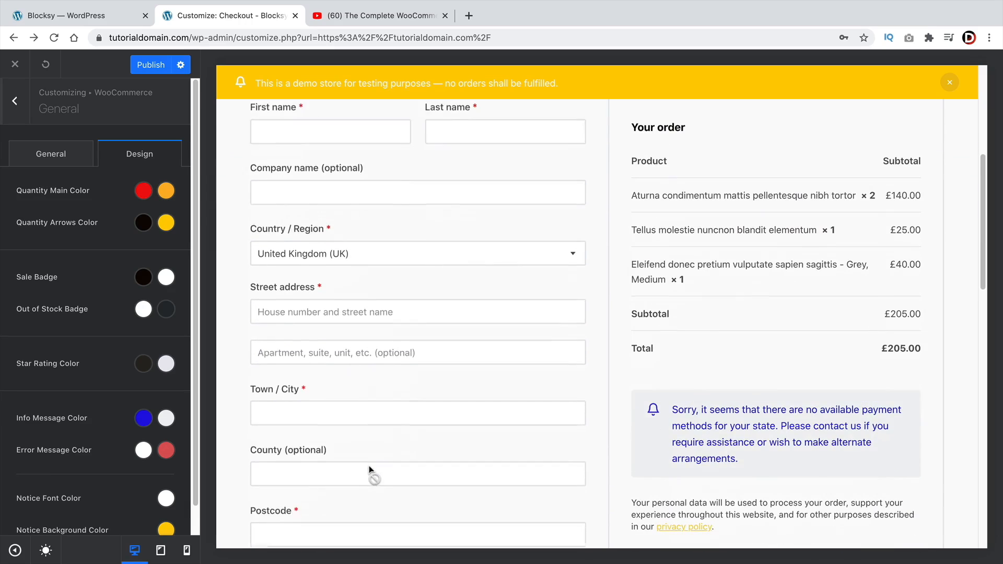
scroll(368, 455, down, 10)
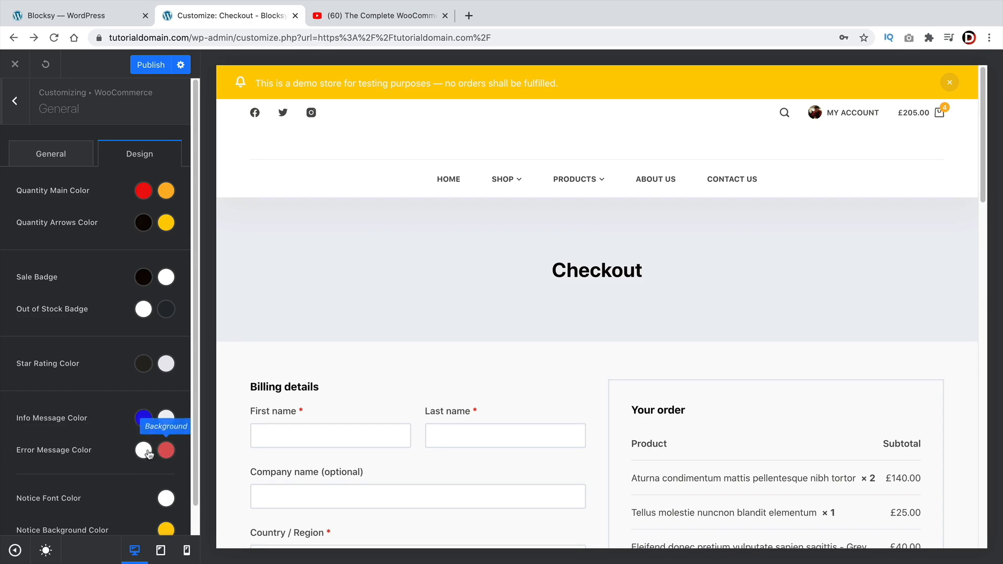
Set the store notice font color to black and check the notice text in the preview
scroll(67, 460, down, 1)
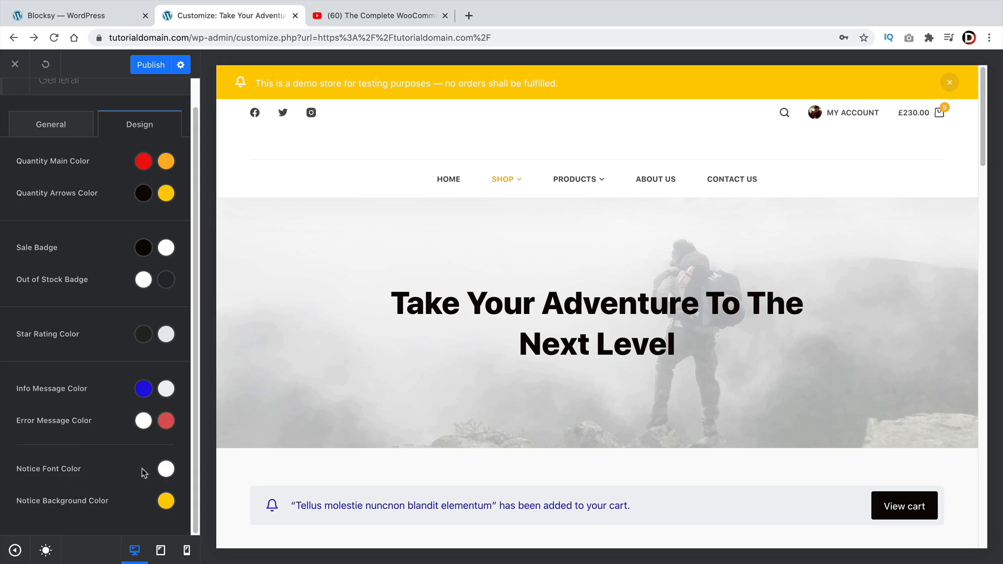
click(165, 470)
drag(94, 336, 176, 359)
click(112, 196)
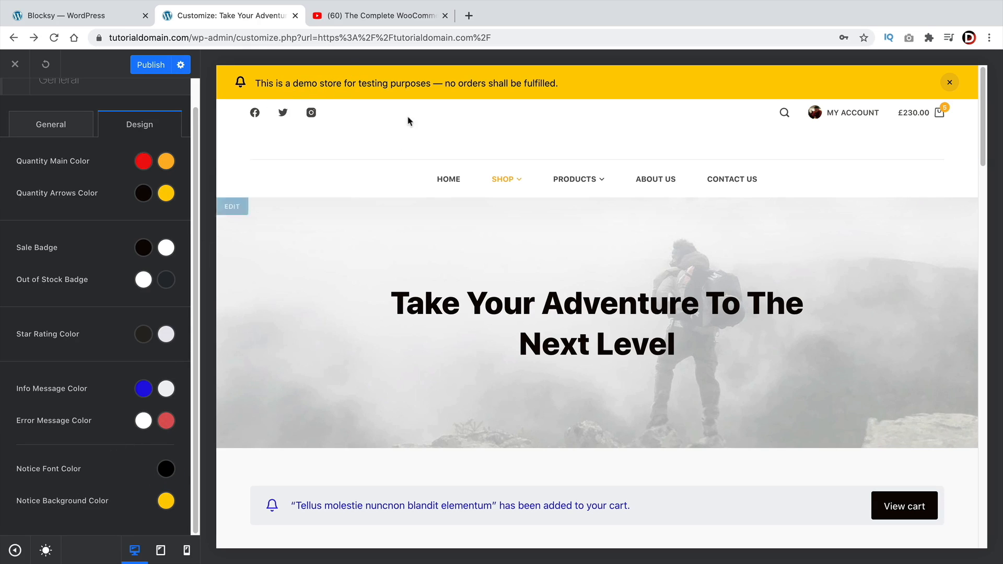
drag(312, 83, 532, 77)
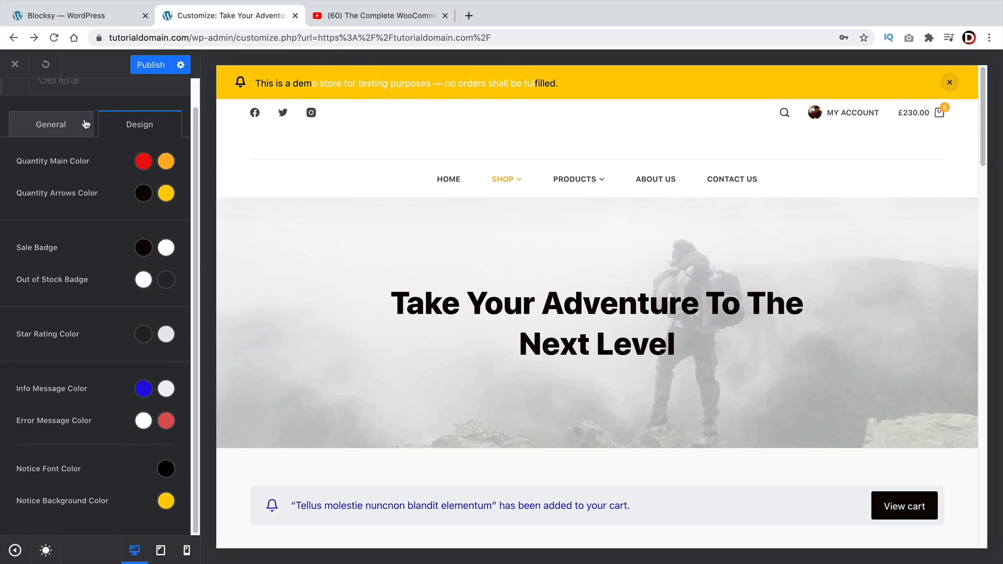
Leave the general WooCommerce options and open the Product Archives settings
scroll(128, 375, up, 1)
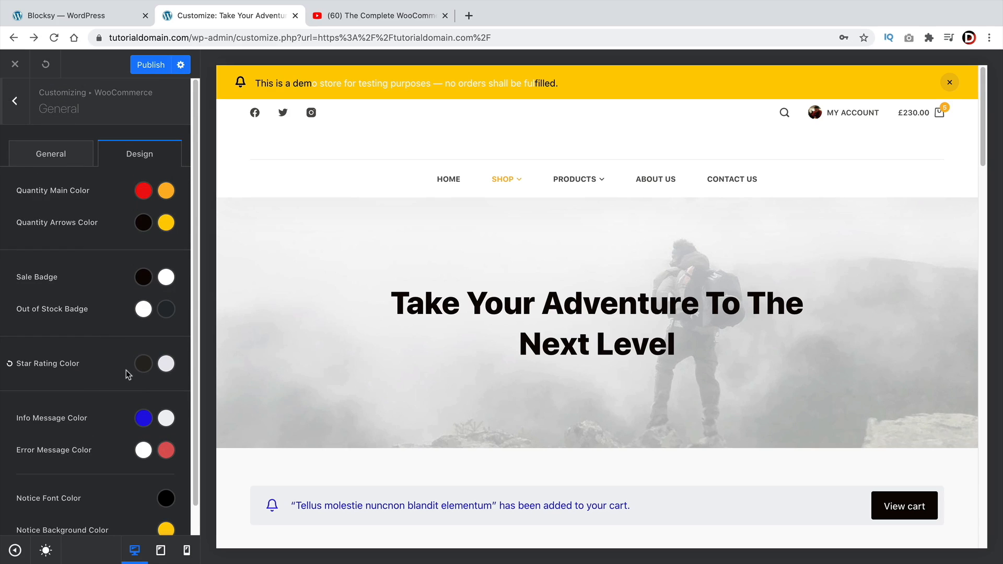
scroll(299, 387, down, 5)
scroll(301, 392, down, 4)
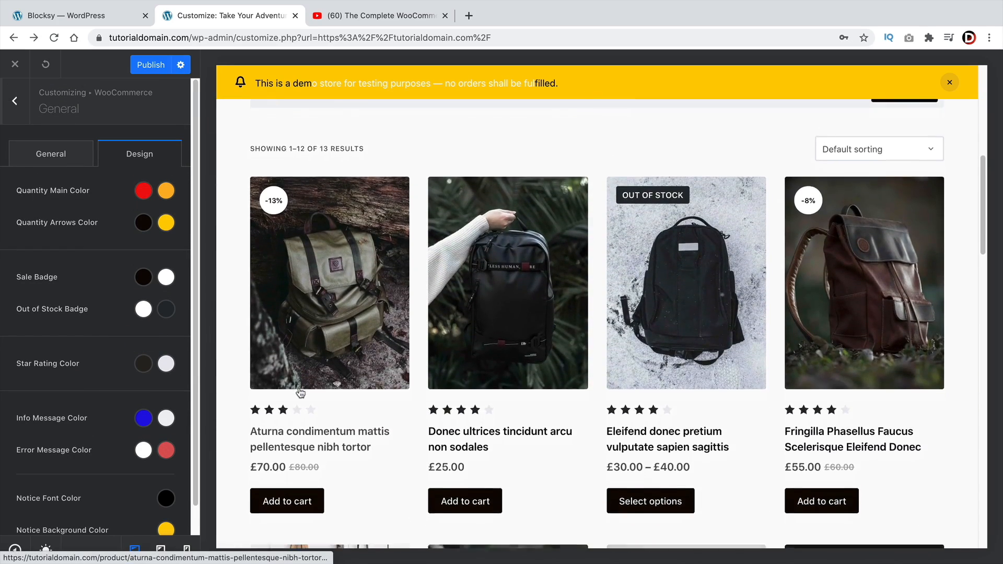
click(74, 162)
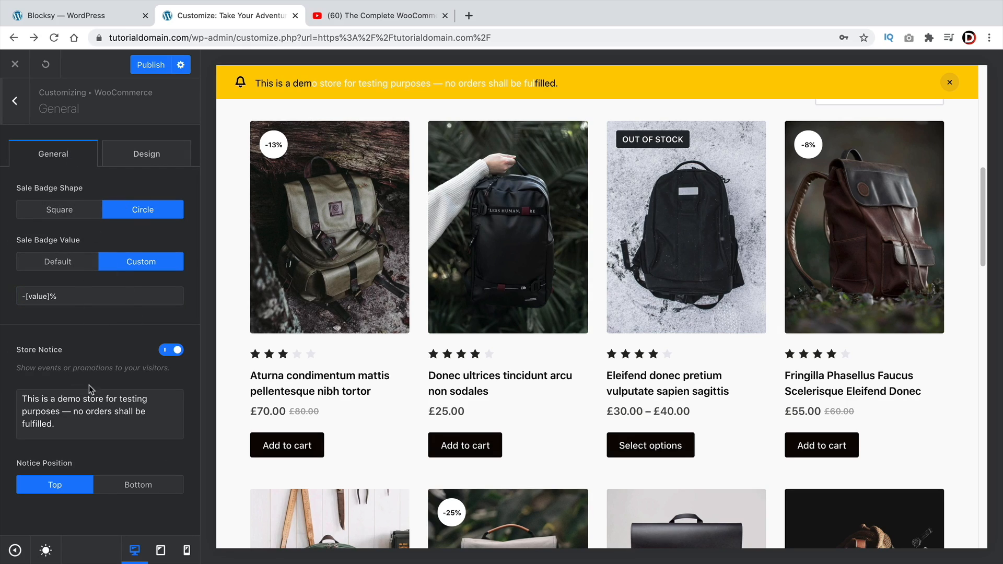
click(16, 104)
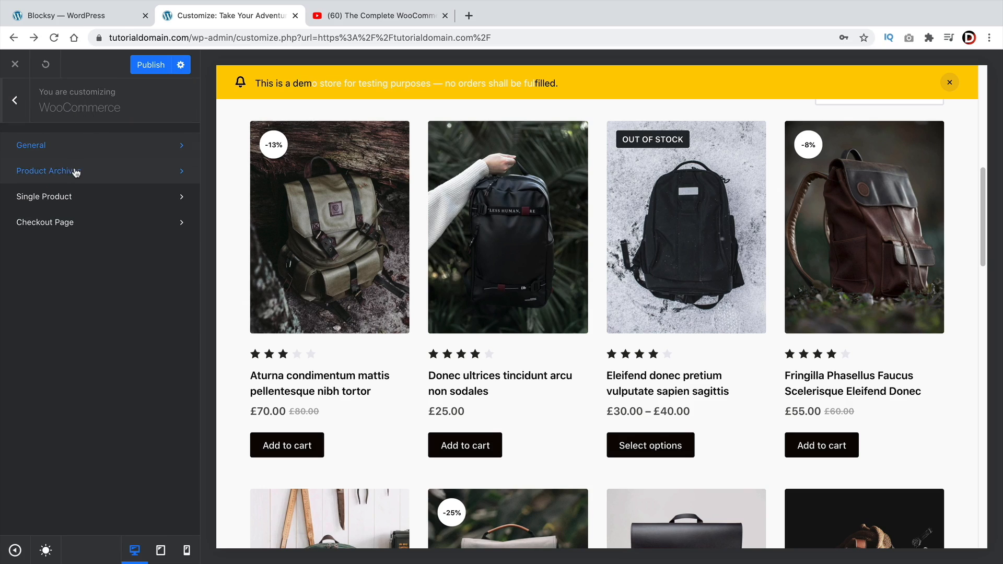
click(75, 173)
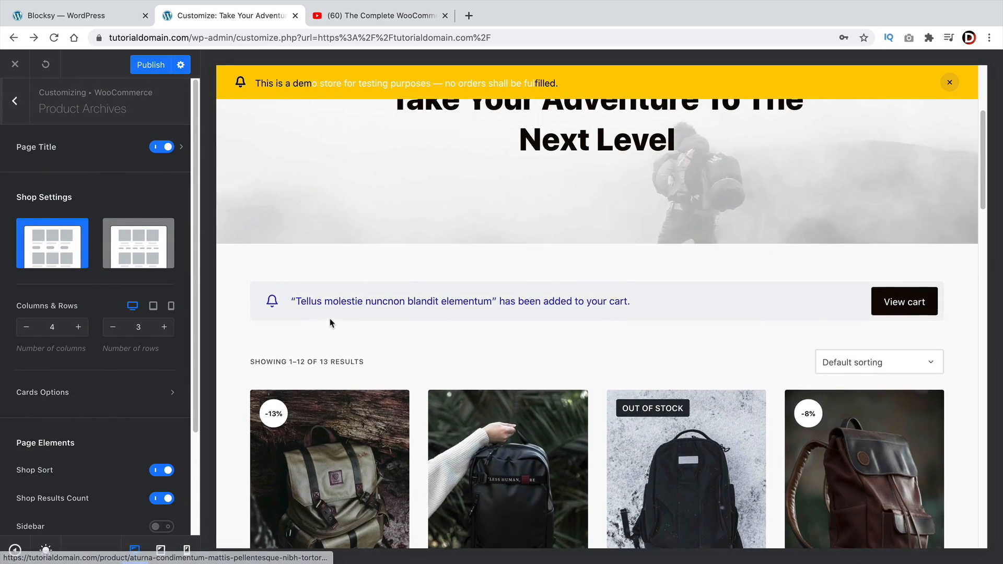
Switch the shop's product layout to the second card type and review the product grid
scroll(327, 316, up, 3)
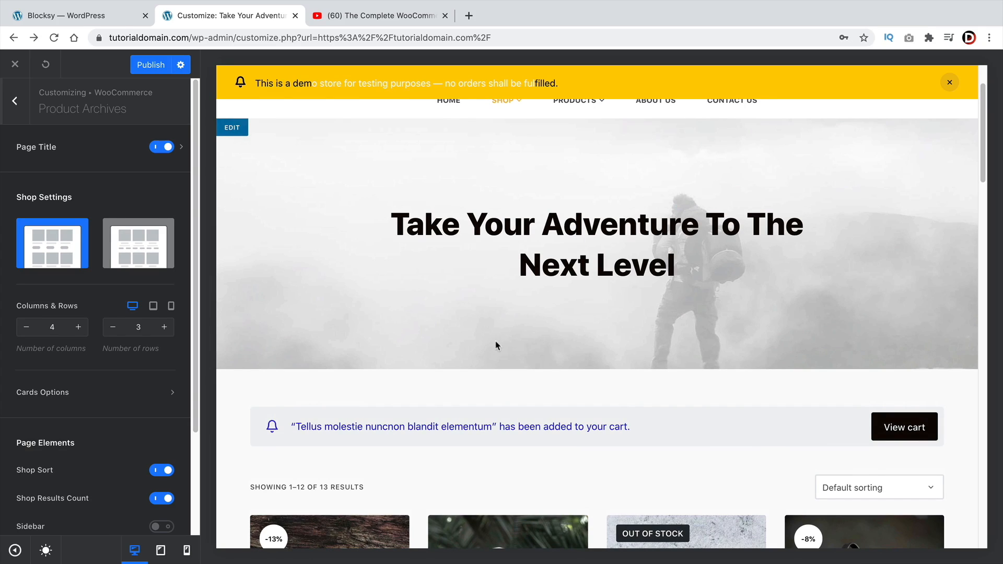
scroll(557, 312, down, 6)
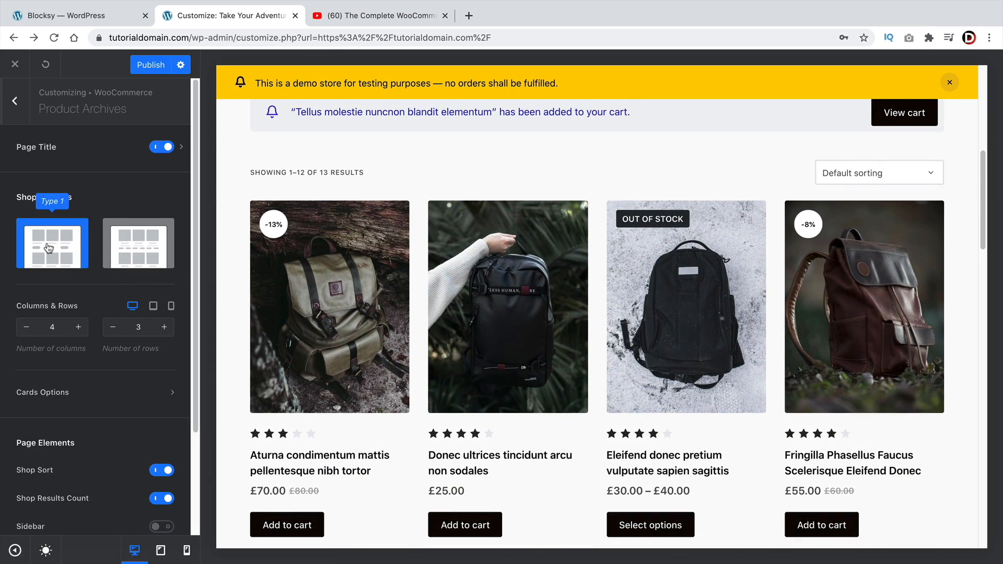
click(150, 245)
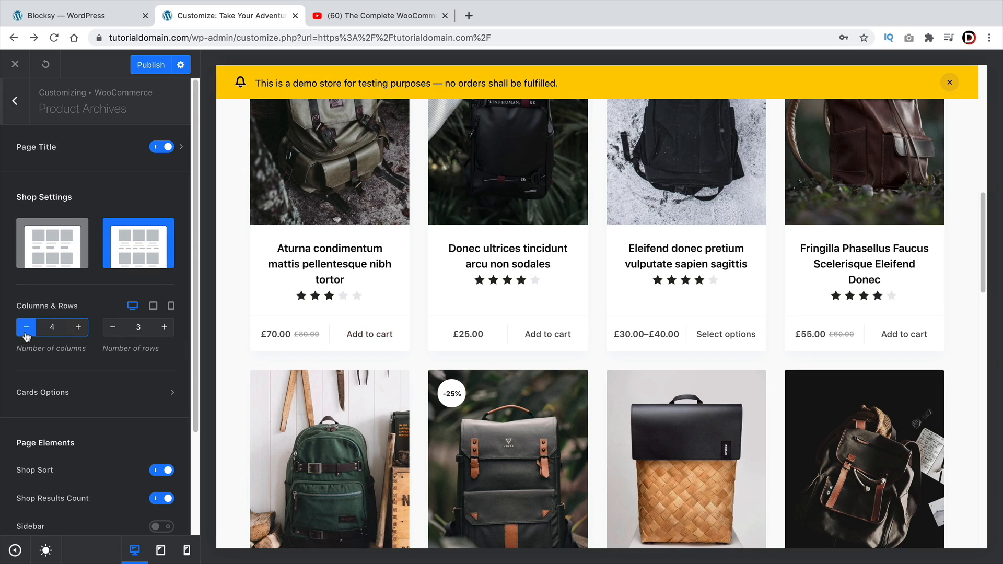
scroll(338, 240, up, 3)
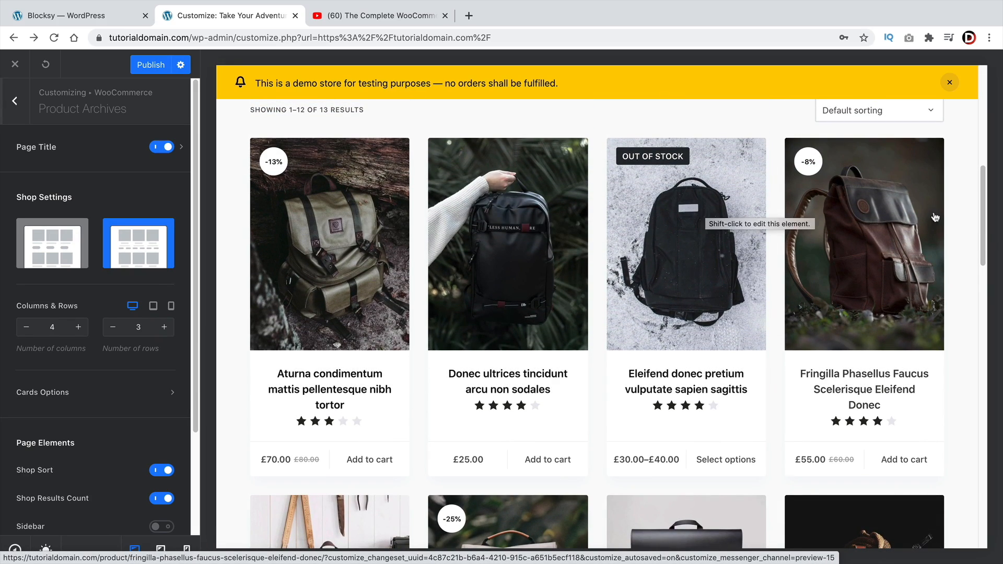
scroll(837, 269, down, 8)
scroll(862, 241, down, 4)
scroll(825, 366, up, 10)
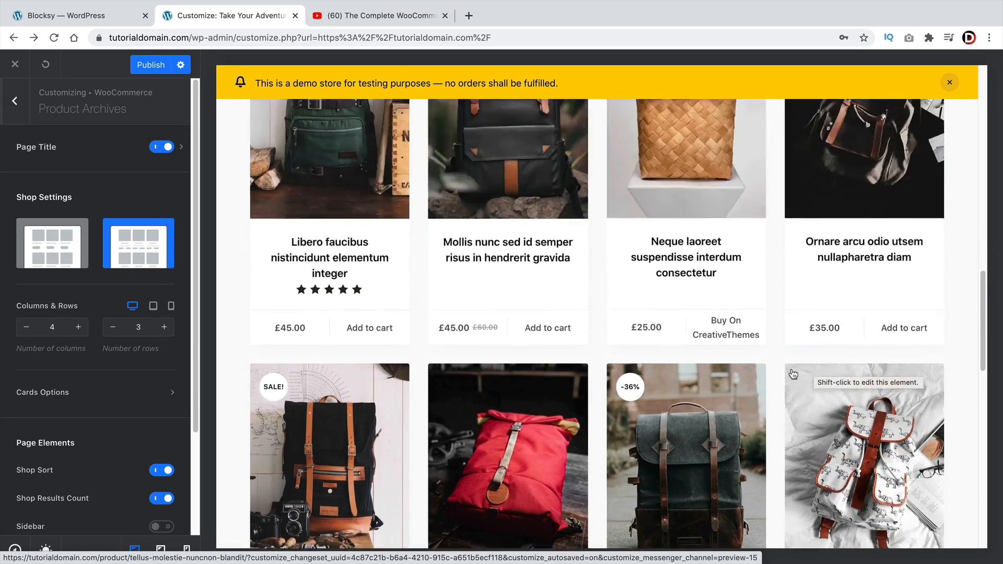
Set the shop's product grid to 3 columns and 4 rows and look over the larger cards
click(26, 327)
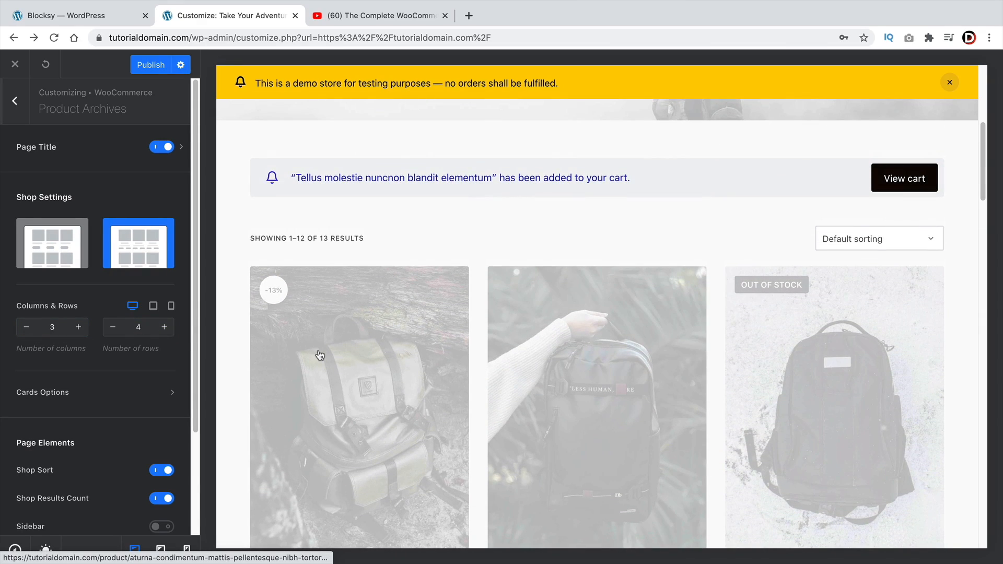
scroll(320, 356, down, 8)
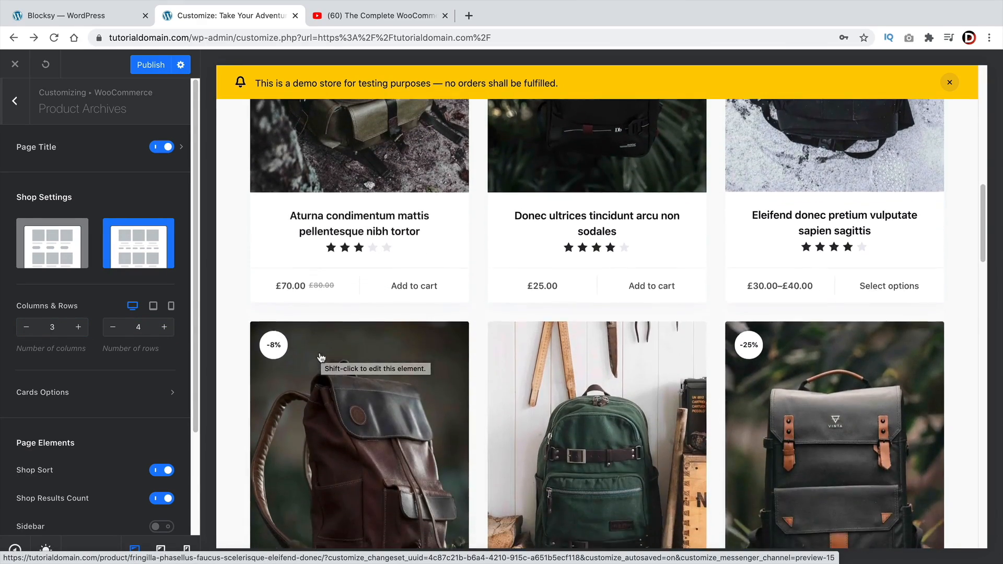
scroll(321, 357, down, 10)
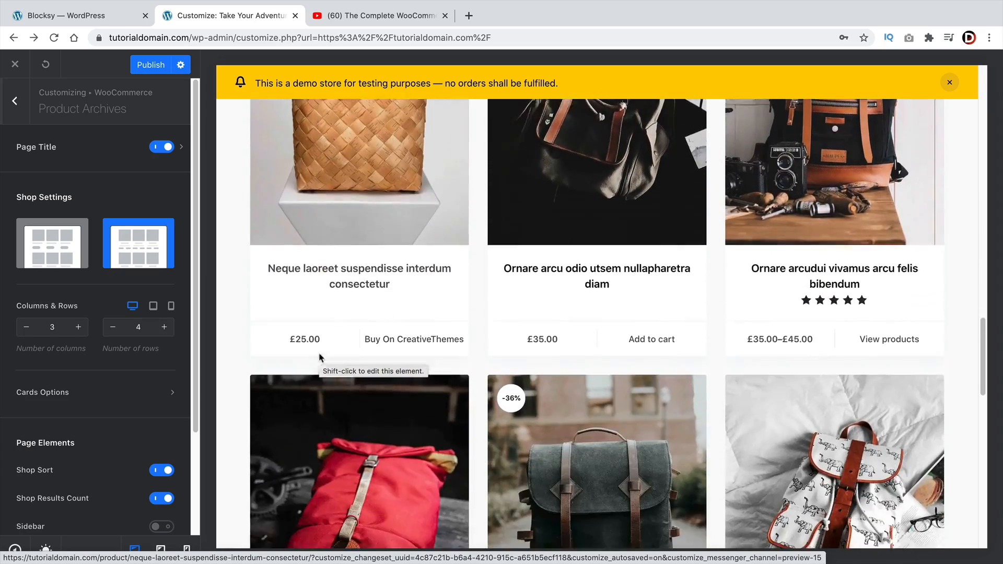
scroll(321, 357, down, 5)
scroll(320, 356, up, 12)
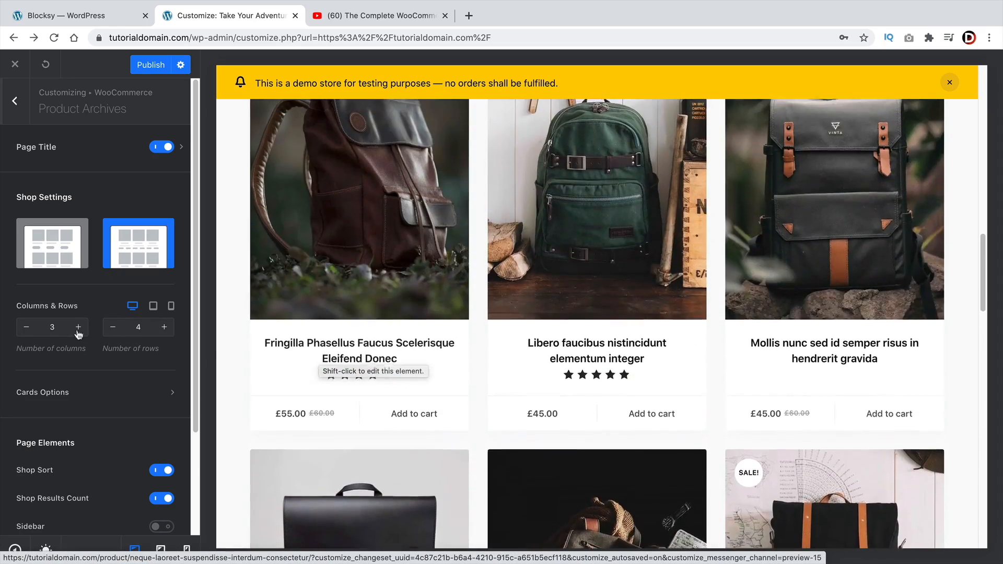
Set the number of product columns to 4 and open the product cards options
click(79, 328)
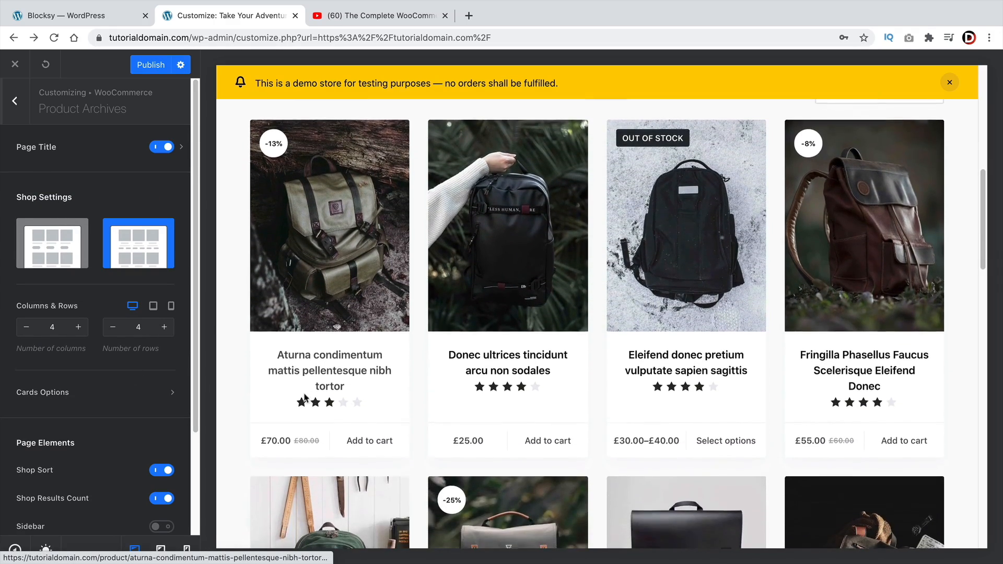
scroll(120, 289, down, 3)
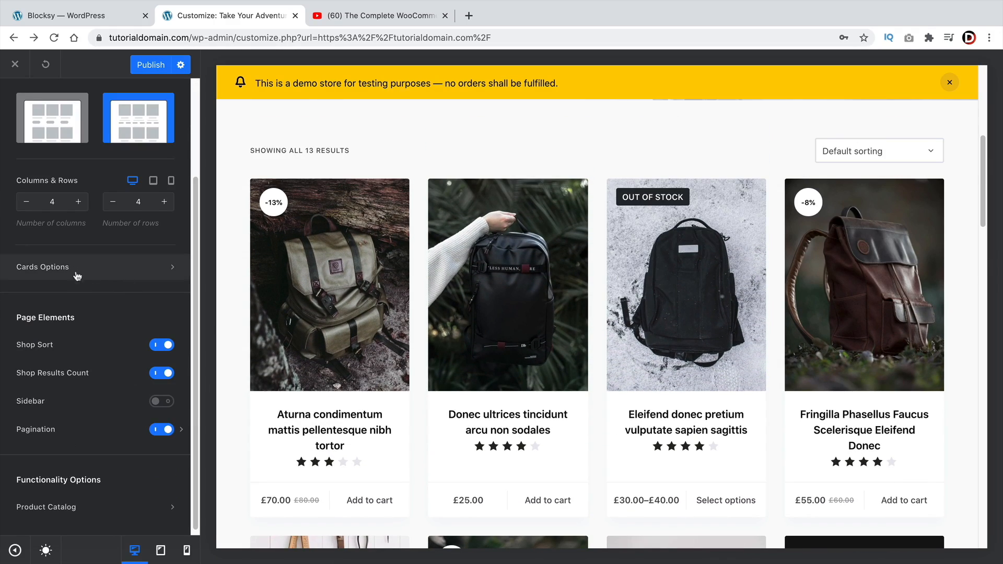
click(121, 273)
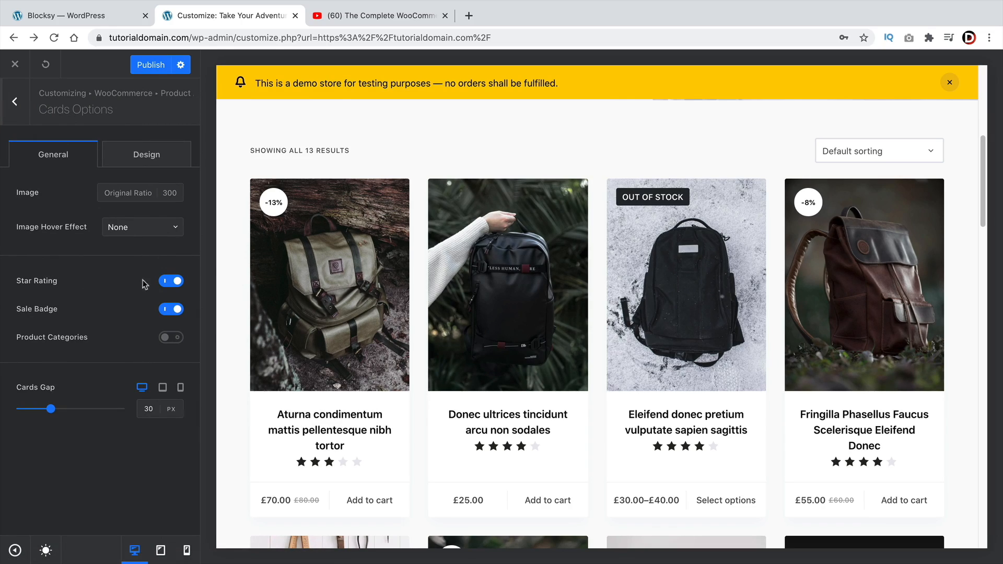
Turn off the star rating and sale badge on the product cards and turn on the product categories
click(167, 281)
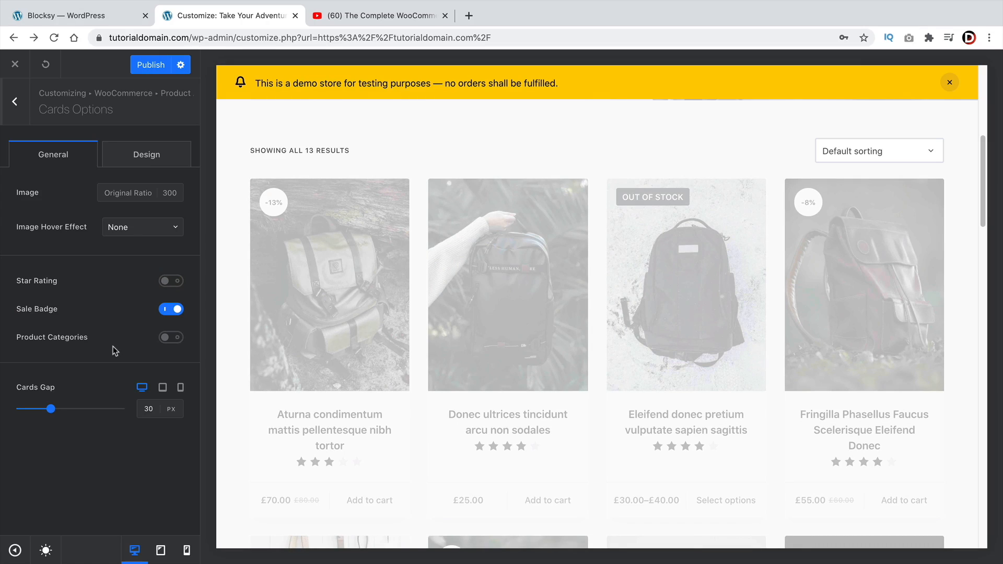
click(171, 309)
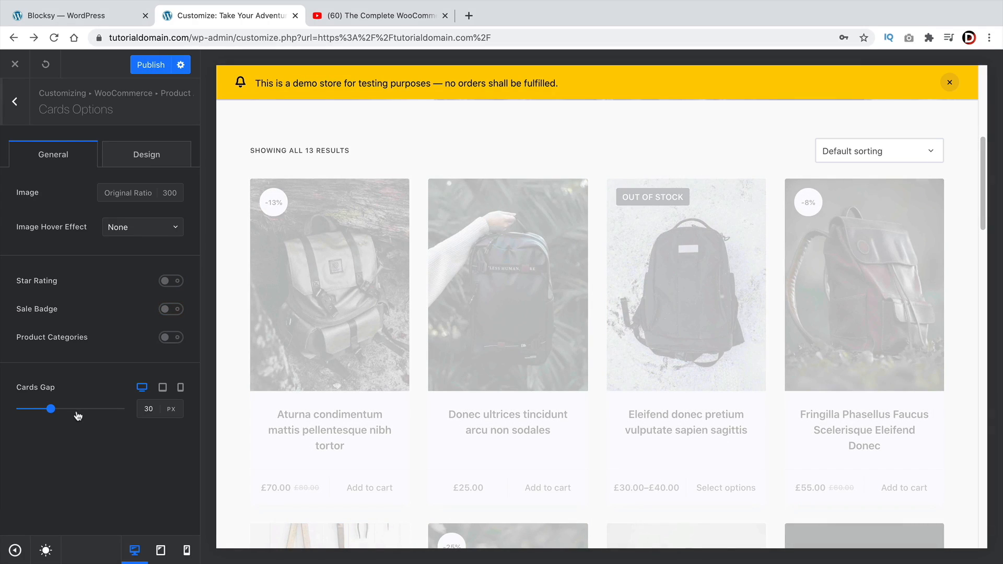
click(176, 337)
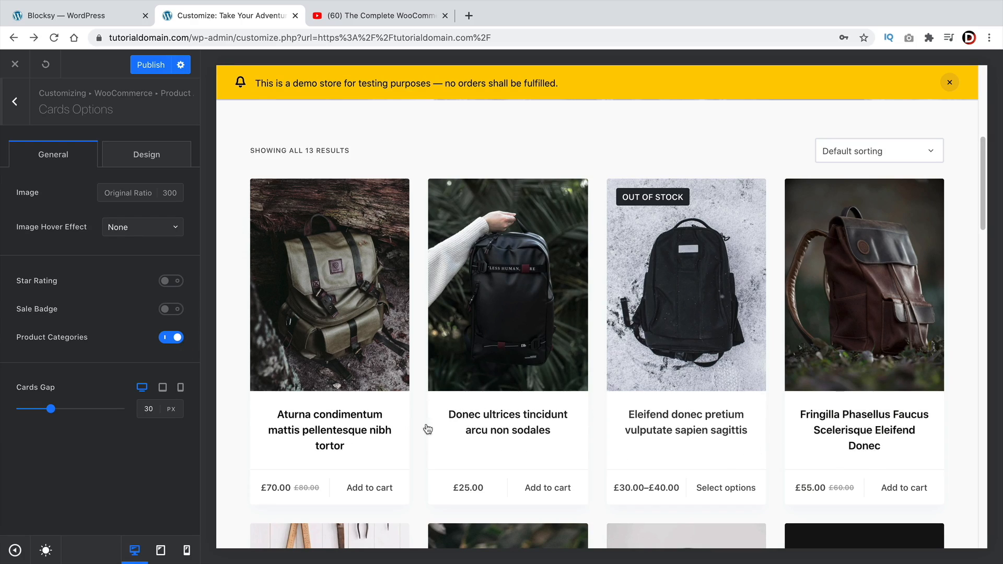
scroll(421, 433, down, 7)
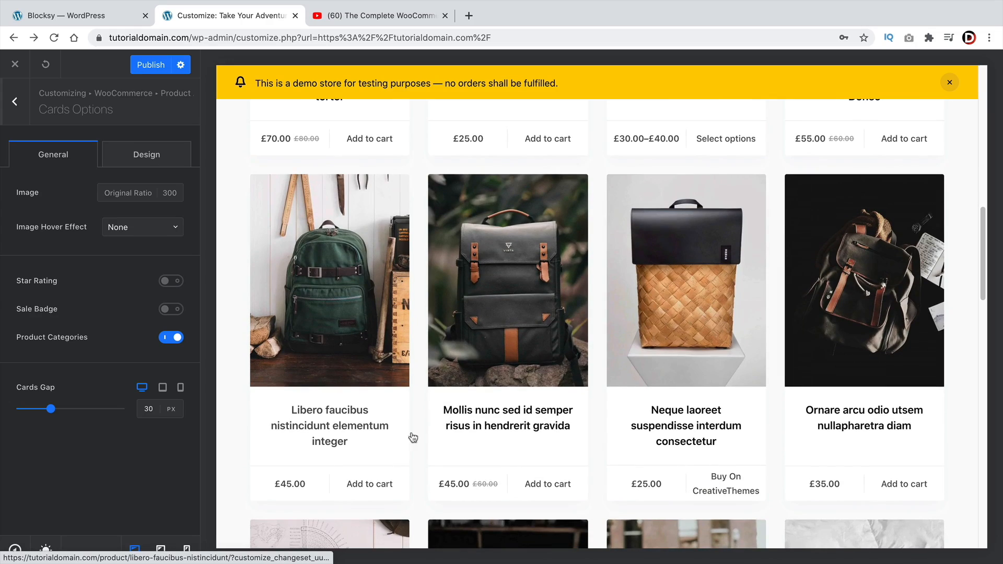
click(176, 337)
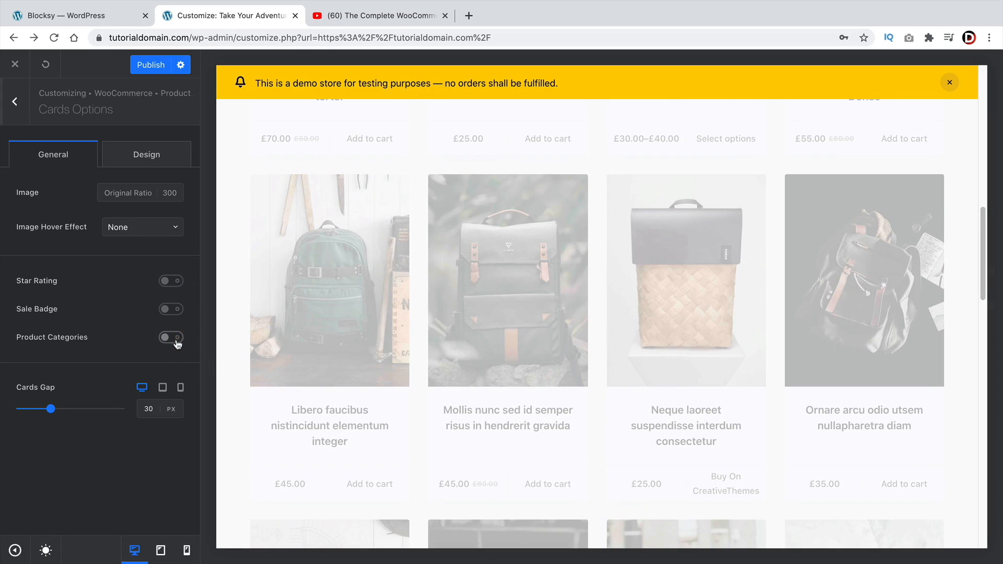
click(177, 339)
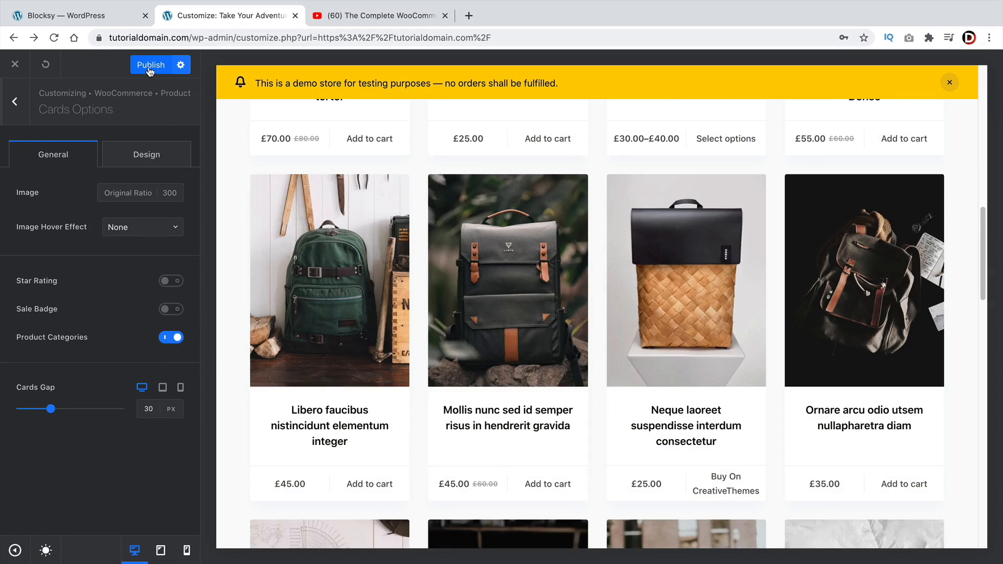
Turn the star rating and sale badge back on for the product cards and set the cards gap to 31 px
scroll(339, 312, down, 14)
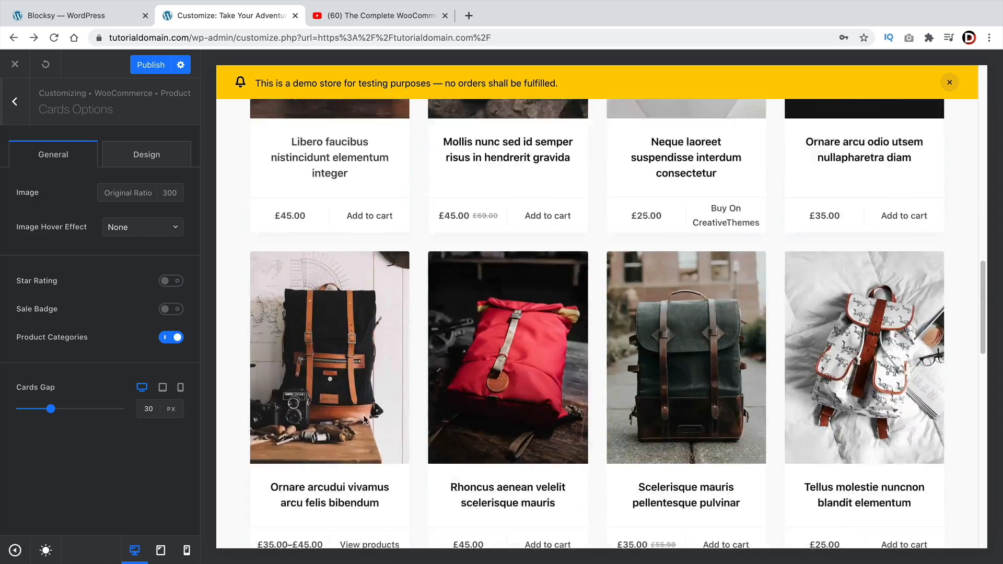
scroll(320, 316, up, 5)
scroll(319, 322, up, 2)
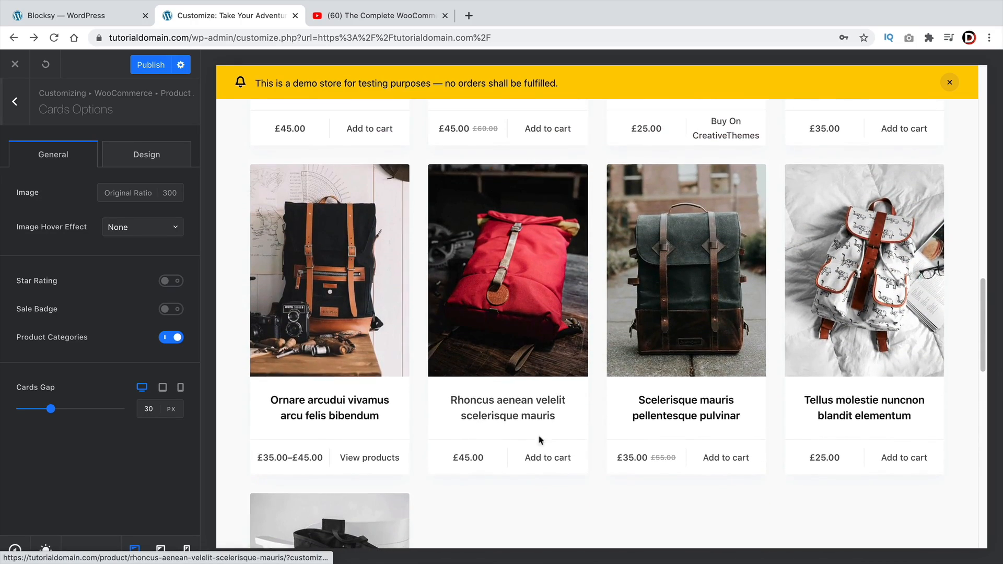
scroll(365, 293, up, 3)
scroll(378, 290, up, 2)
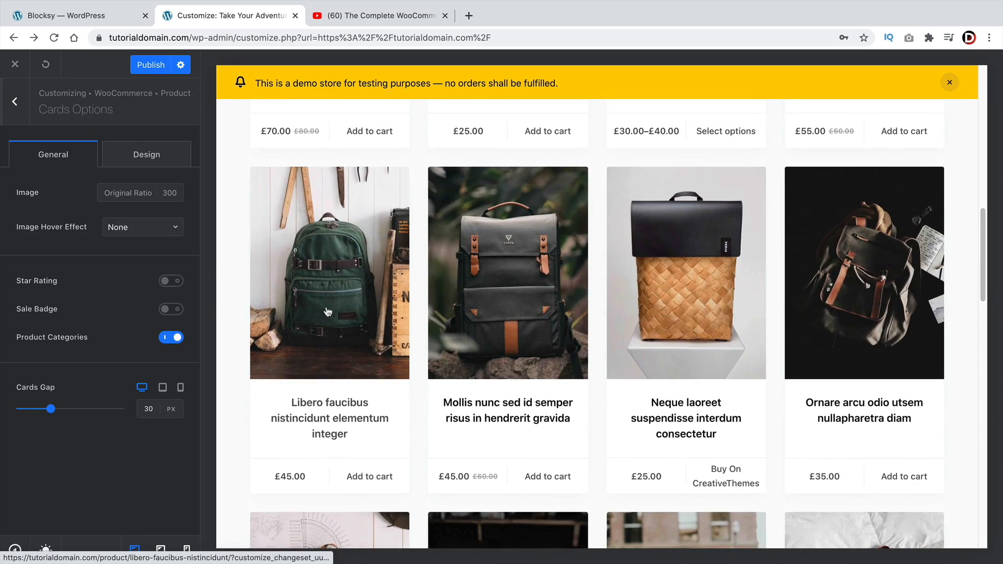
scroll(319, 337, up, 4)
scroll(316, 339, up, 2)
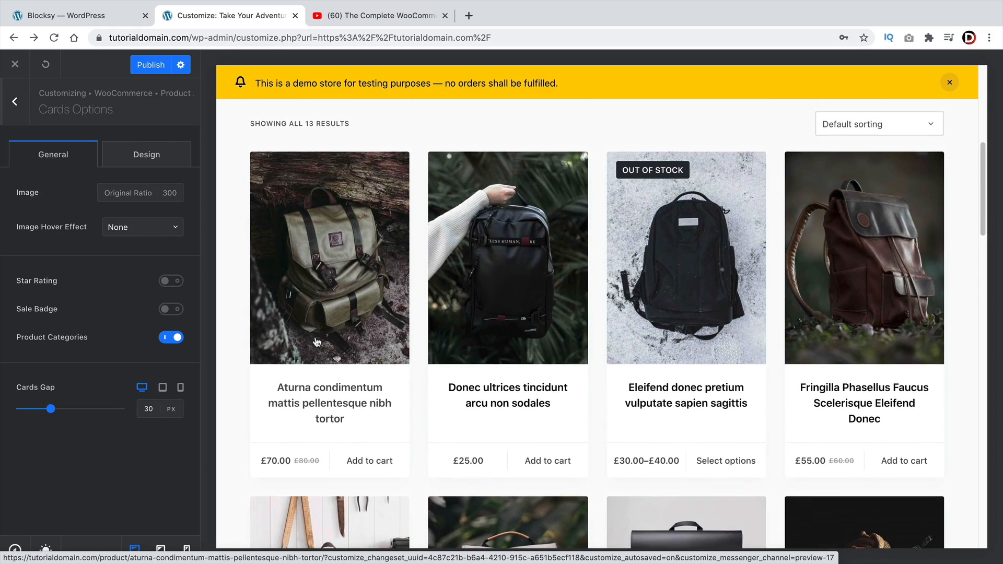
click(170, 281)
click(172, 309)
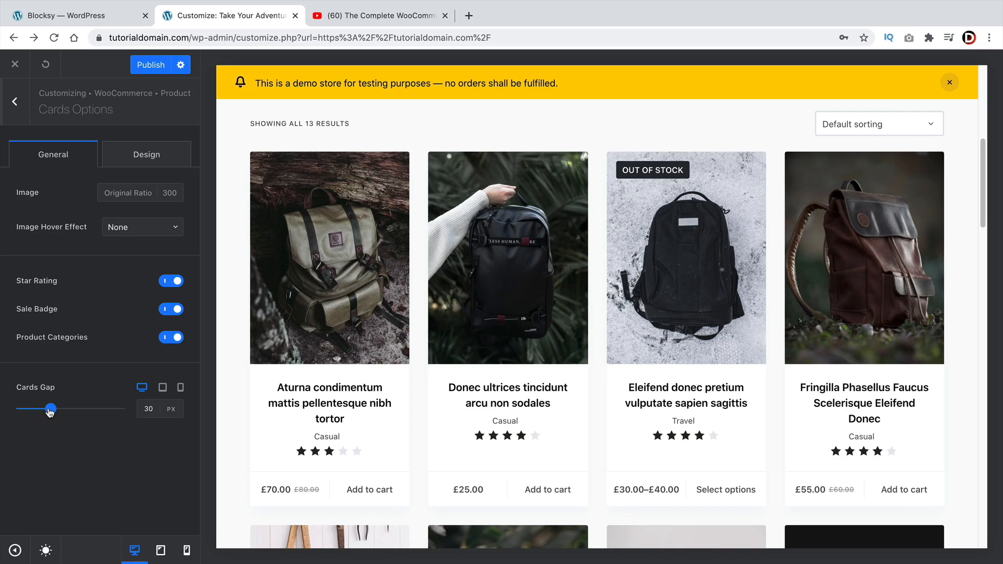
mouse_move(51, 413)
mouse_down()
mouse_move(80, 415)
mouse_move(49, 413)
mouse_up()
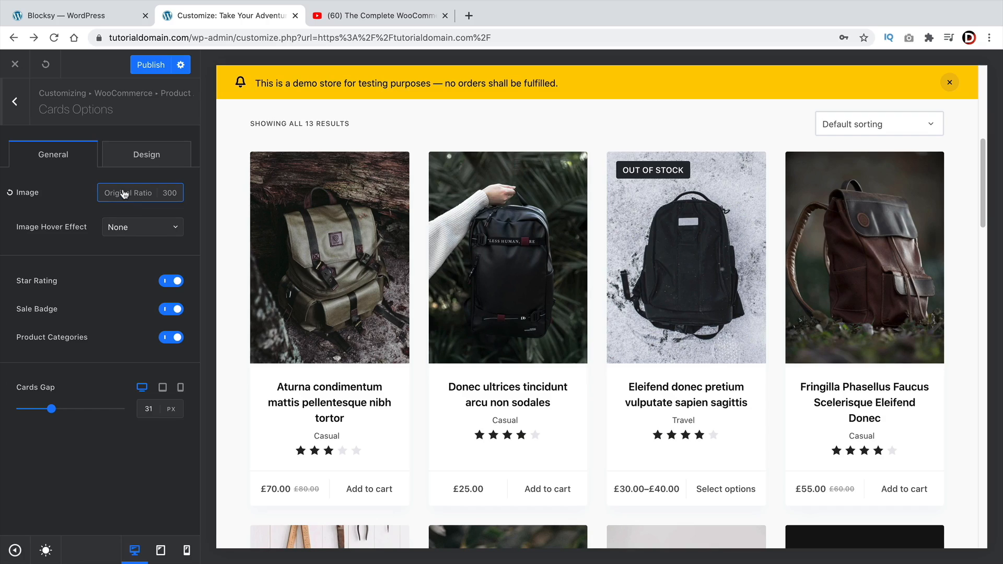
Try the Zoom and Swap Images hover effects on the product images, and set the hover effect back to None
click(149, 227)
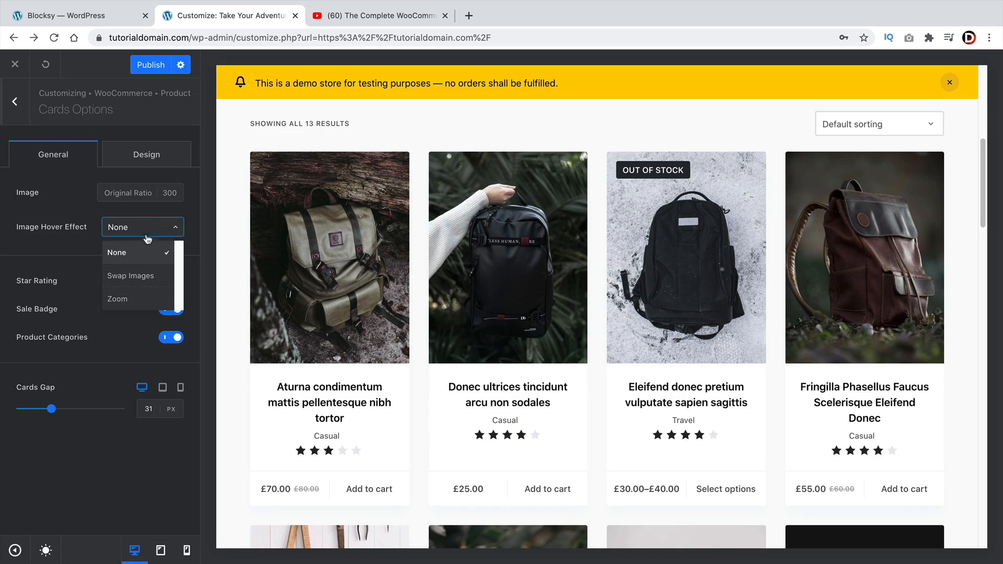
click(140, 302)
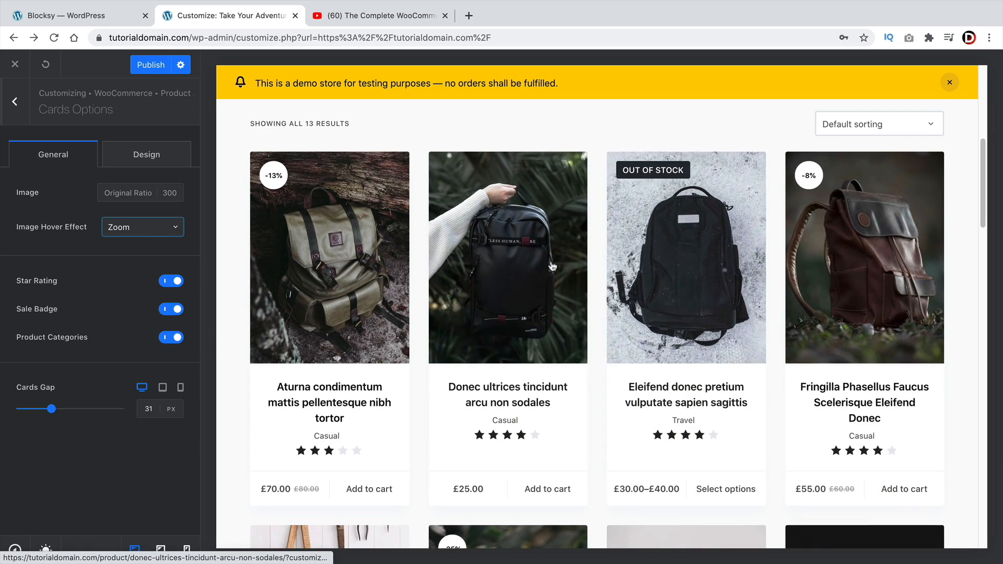
click(152, 227)
click(131, 276)
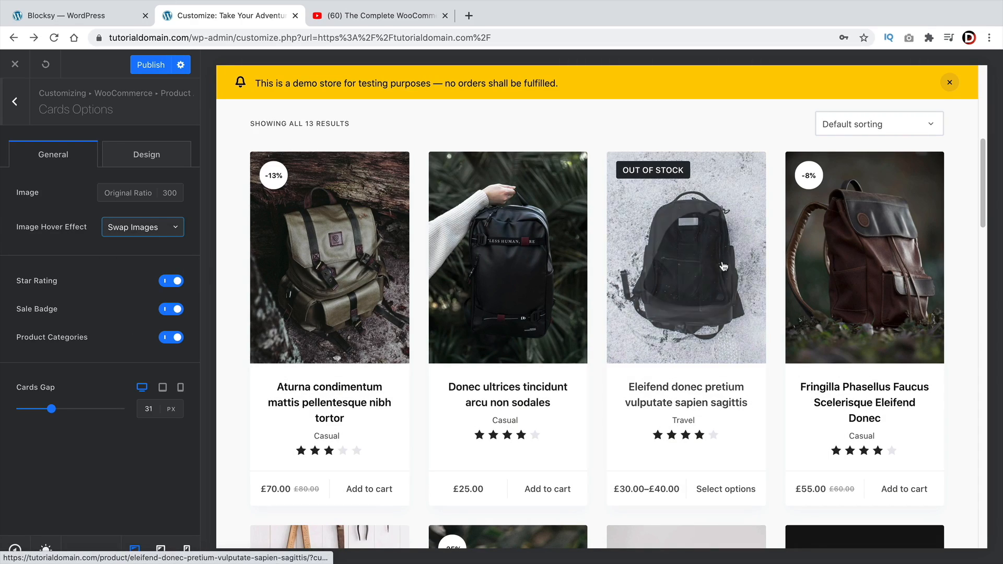
mouse_move(724, 267)
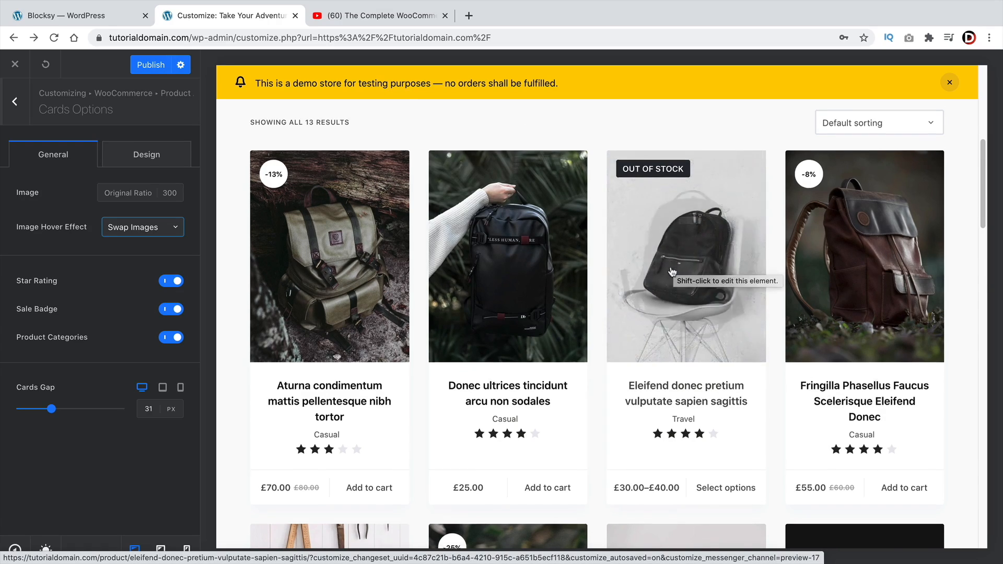
scroll(673, 272, down, 4)
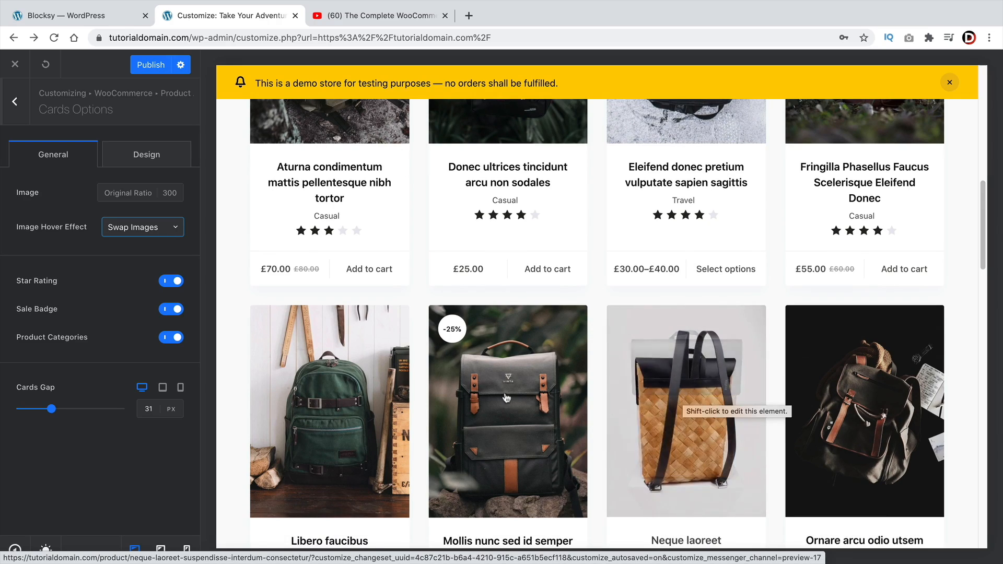
scroll(661, 381, up, 5)
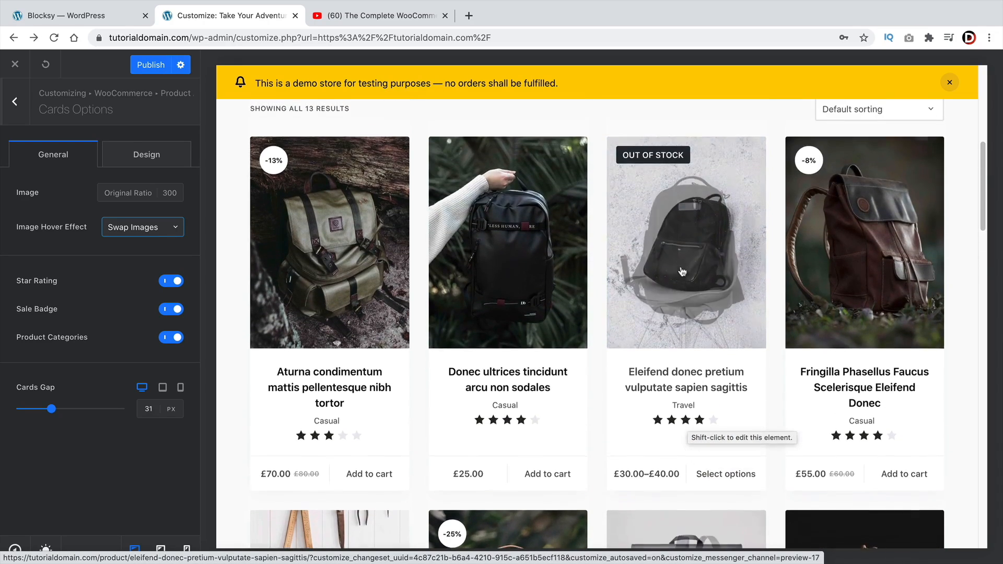
click(142, 226)
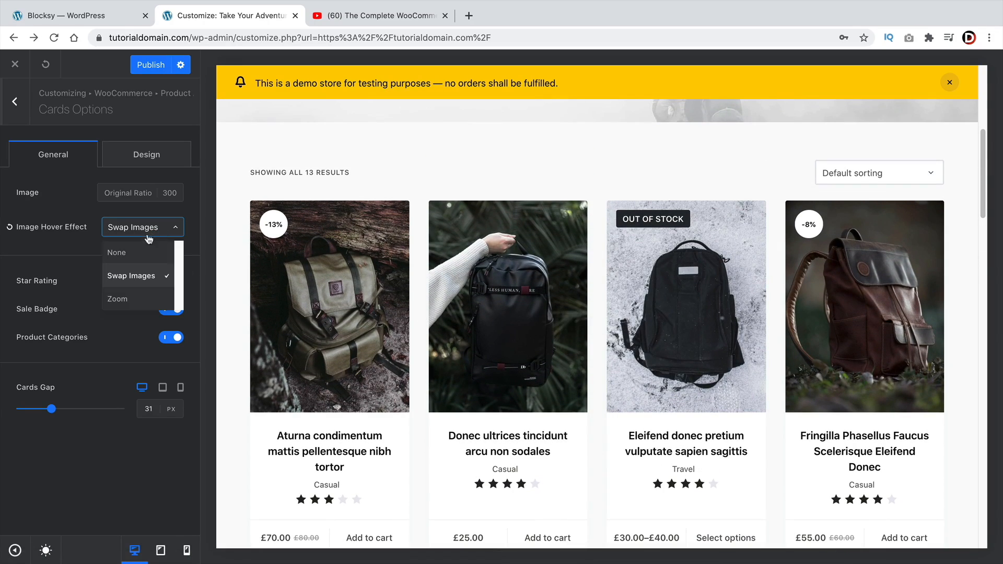
click(140, 252)
Review the product cards' design options, including the title font, colors, card shadow and border radius
click(157, 160)
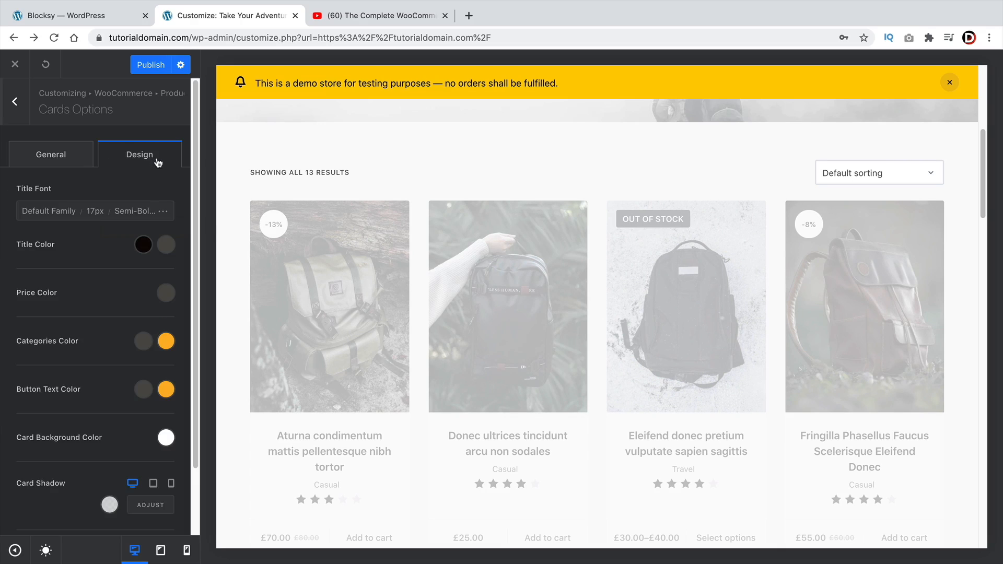
scroll(105, 311, down, 3)
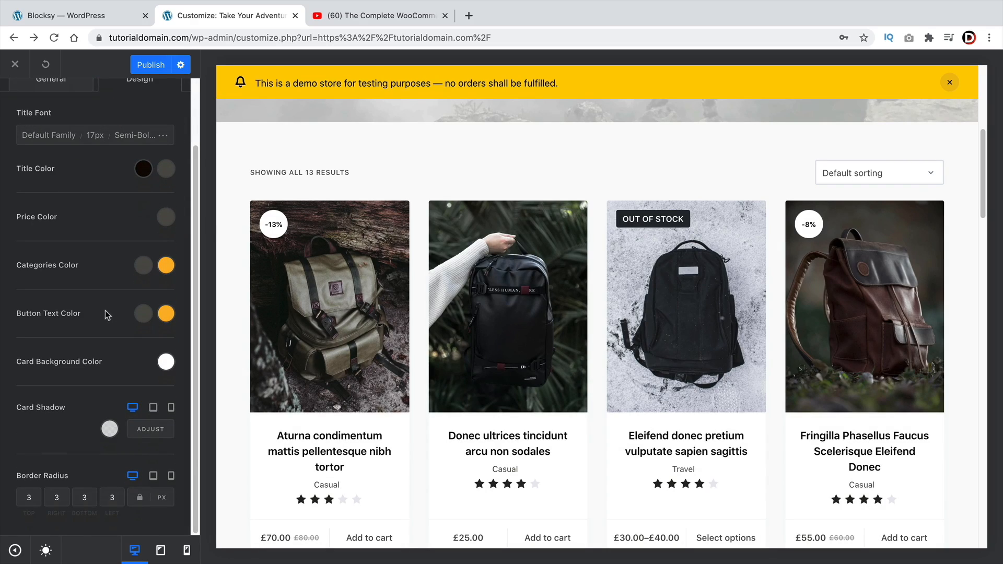
scroll(105, 312, up, 3)
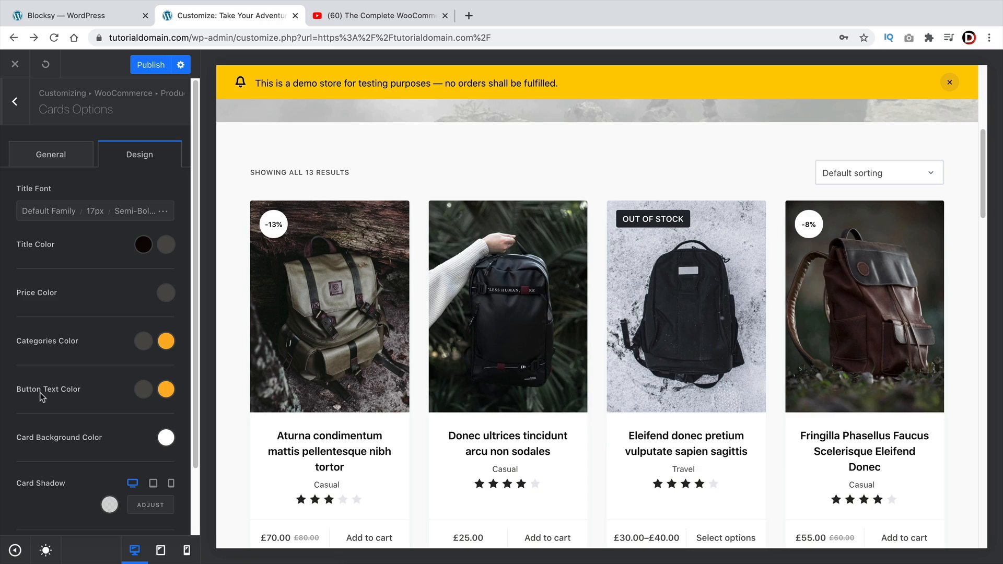
scroll(44, 387, down, 3)
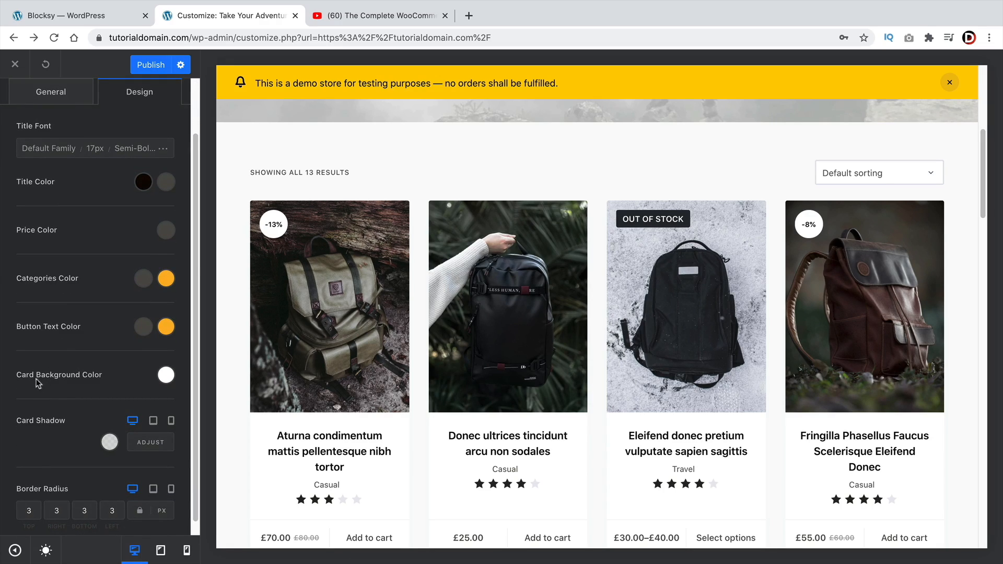
scroll(52, 384, down, 1)
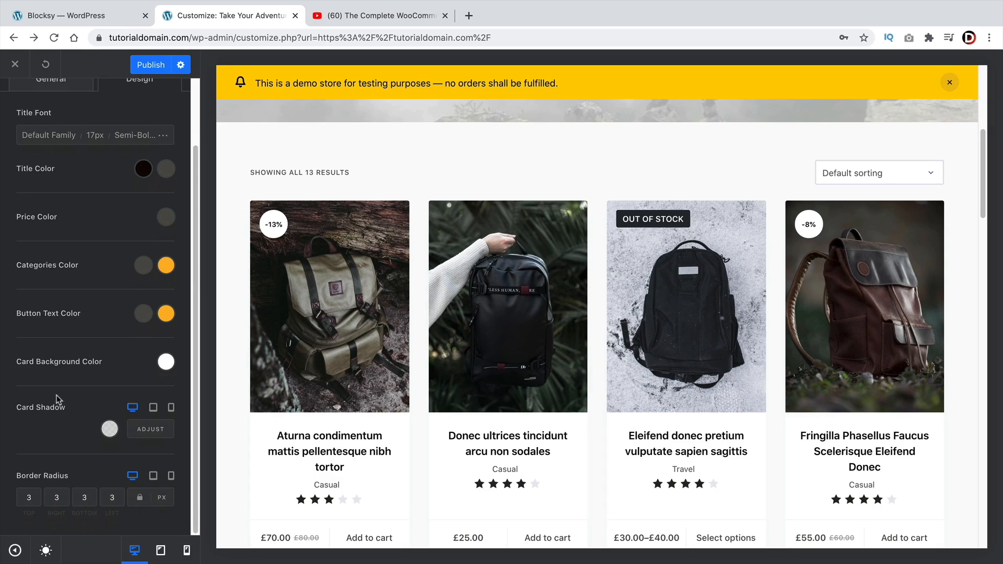
scroll(57, 402, up, 3)
click(52, 155)
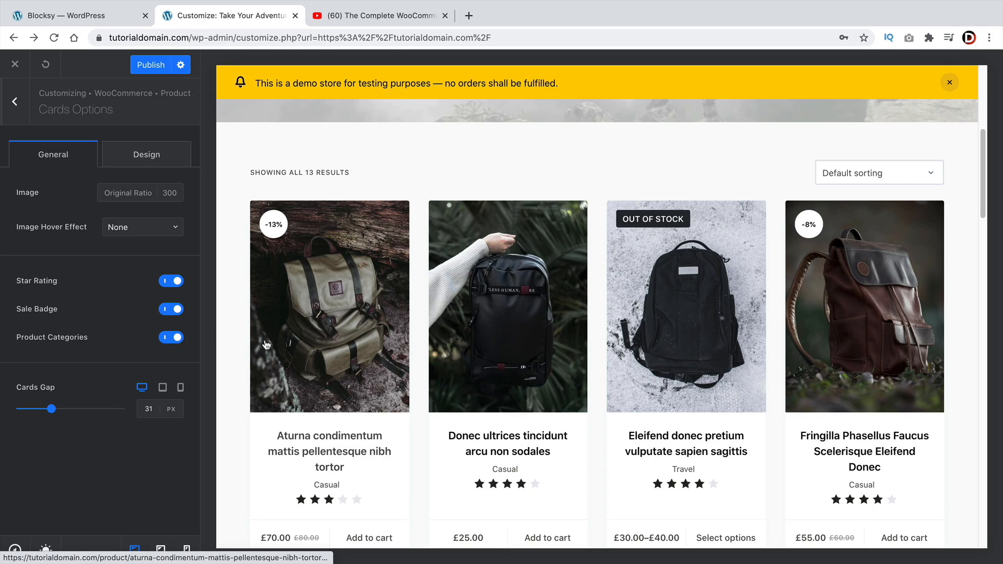
Leave the cards options, open the pagination settings and look over the end of the product grid
click(7, 105)
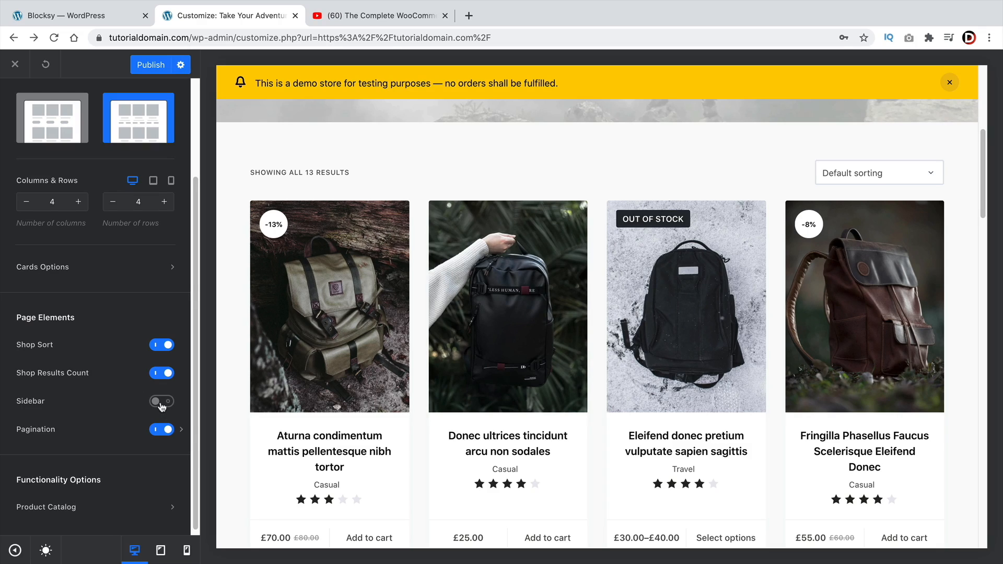
scroll(162, 402, down, 1)
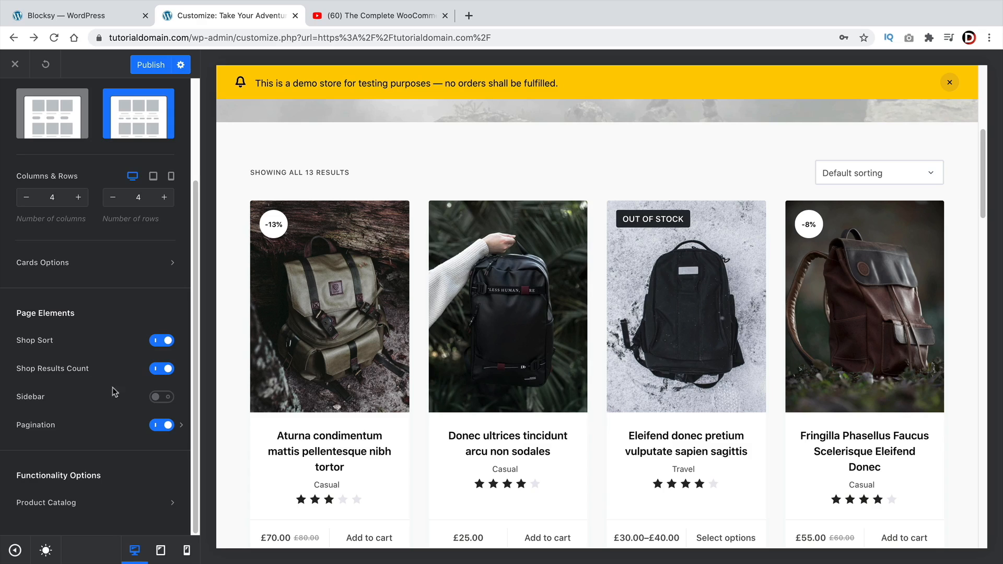
click(180, 425)
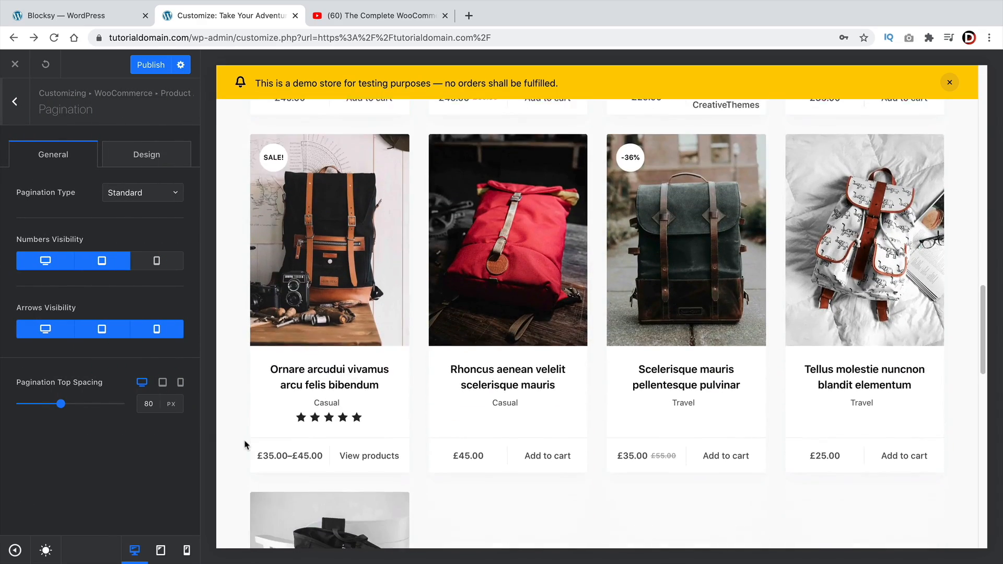
scroll(246, 445, down, 10)
scroll(252, 442, up, 4)
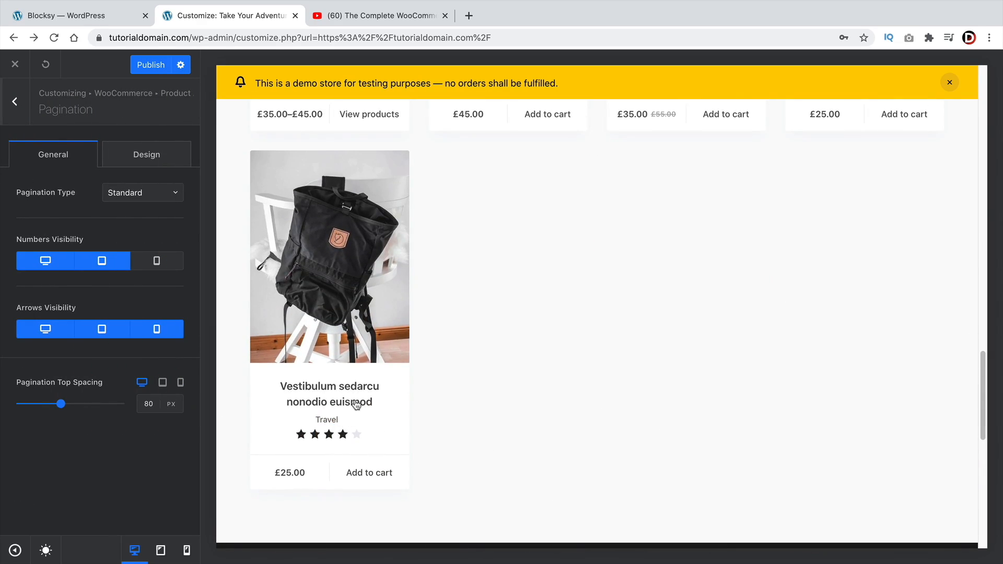
Review the pagination's color and divider design options and return to its general settings
click(141, 160)
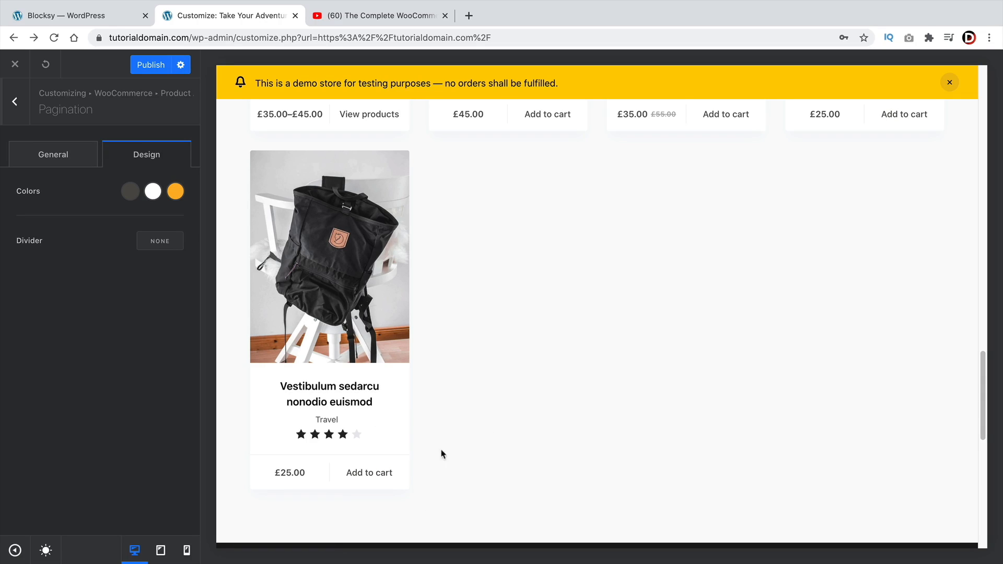
scroll(542, 502, up, 5)
click(53, 154)
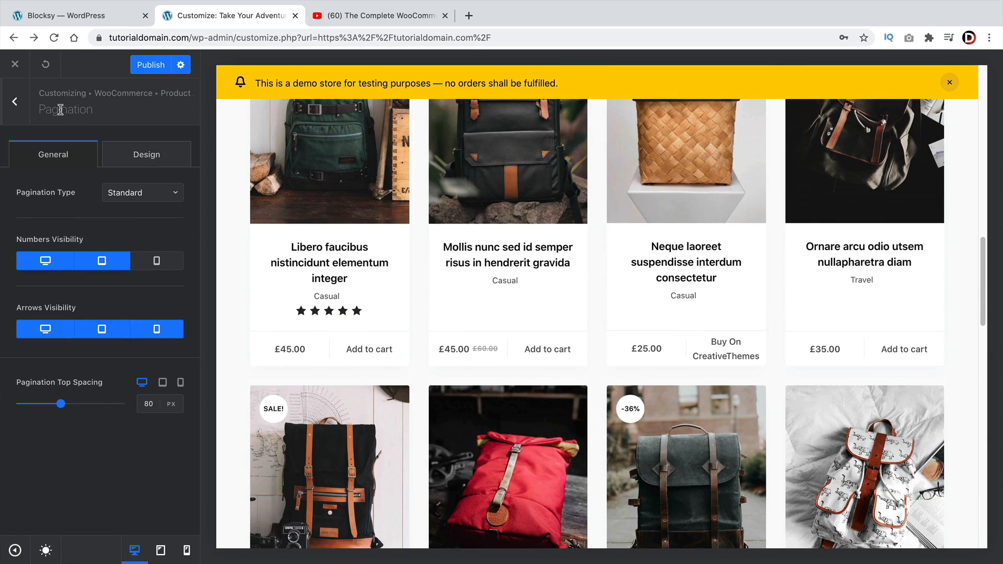
Try the Next/Prev and Load More pagination types, set the type to Infinite Scroll and look over the product grid
click(142, 197)
scroll(524, 384, down, 5)
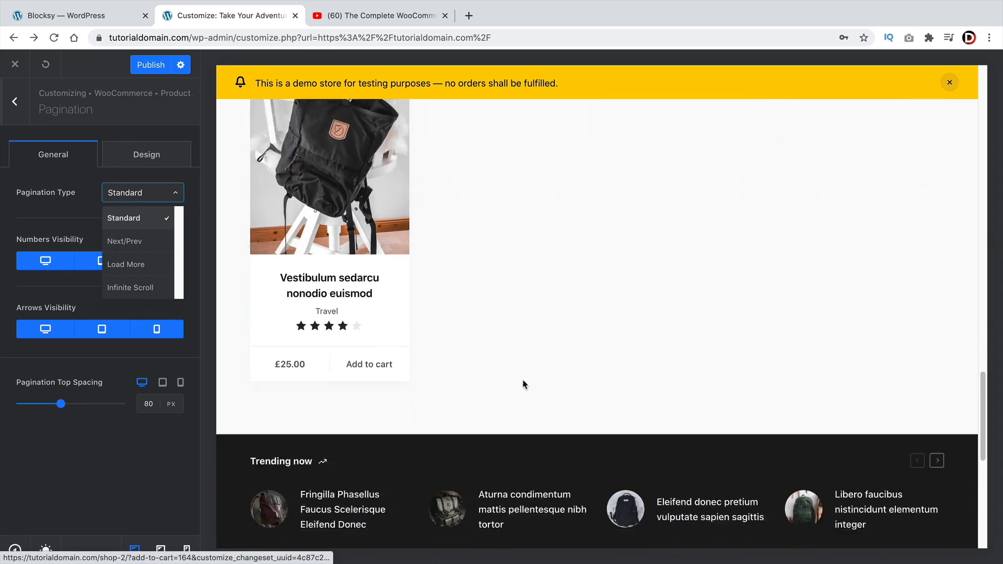
scroll(523, 355, down, 2)
scroll(559, 434, up, 3)
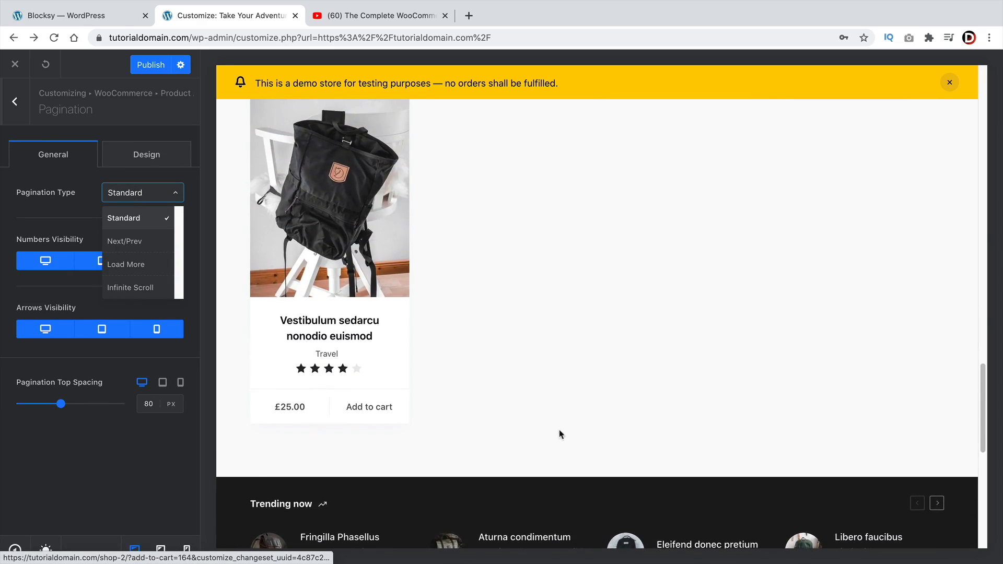
click(145, 243)
click(138, 195)
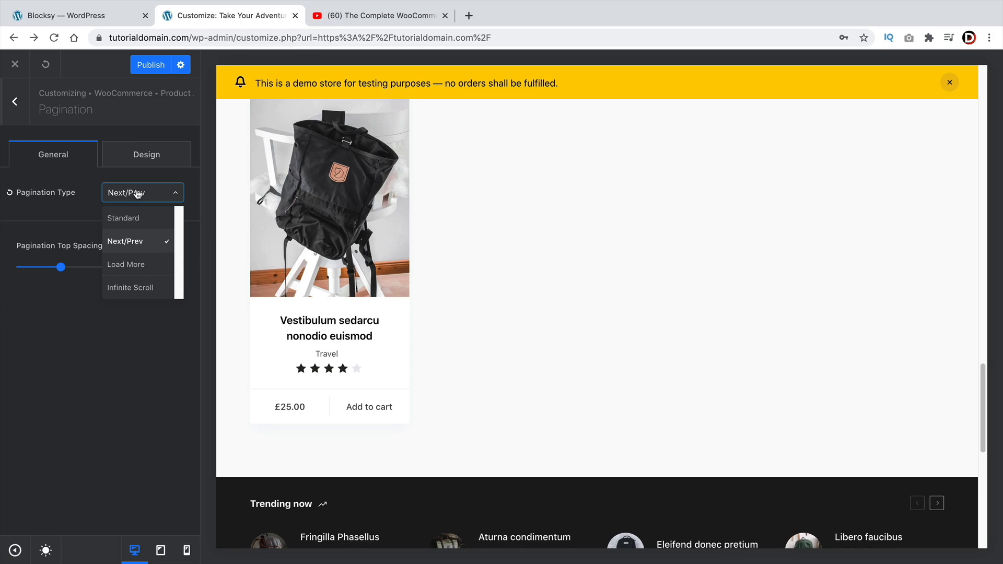
click(137, 264)
click(145, 198)
click(142, 287)
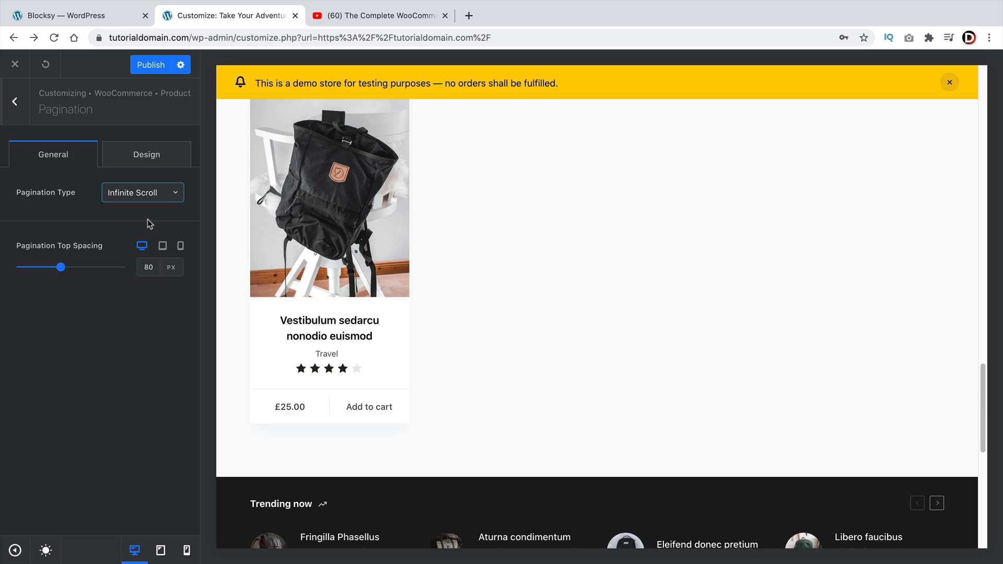
scroll(497, 285, up, 4)
scroll(738, 480, up, 12)
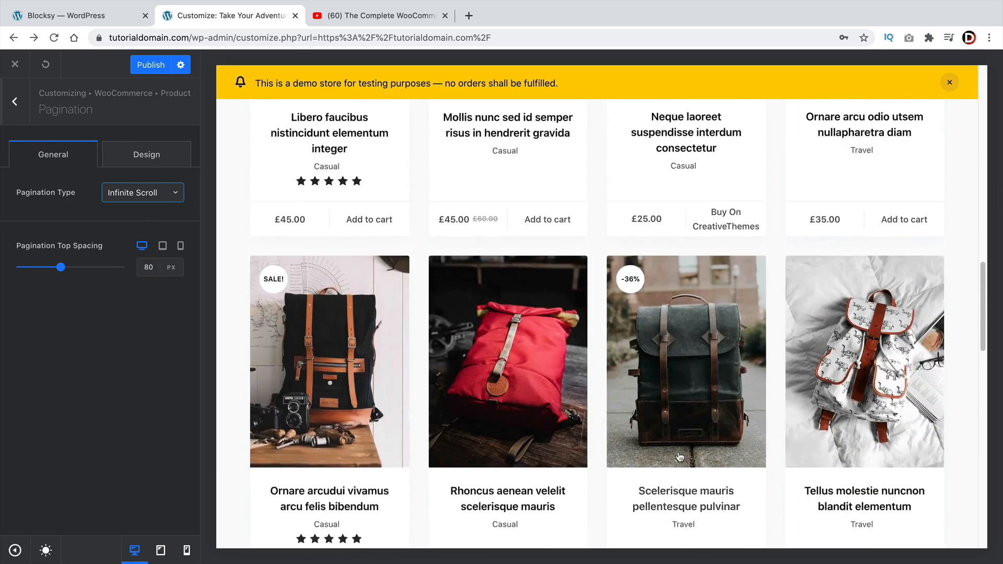
Leave the Pagination settings and open the Product Catalog settings of the product archives
scroll(565, 439, down, 7)
scroll(609, 455, down, 10)
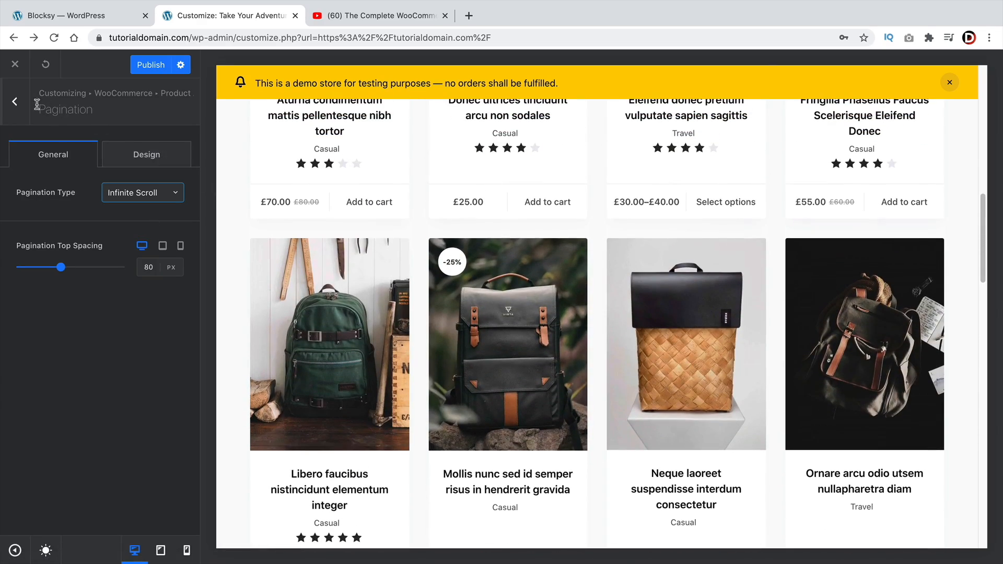
click(8, 107)
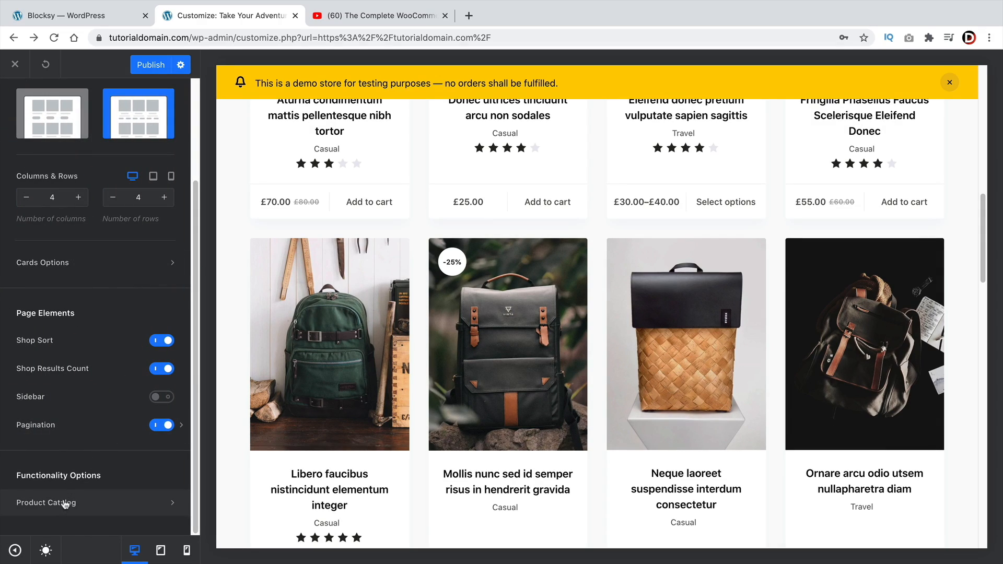
click(96, 504)
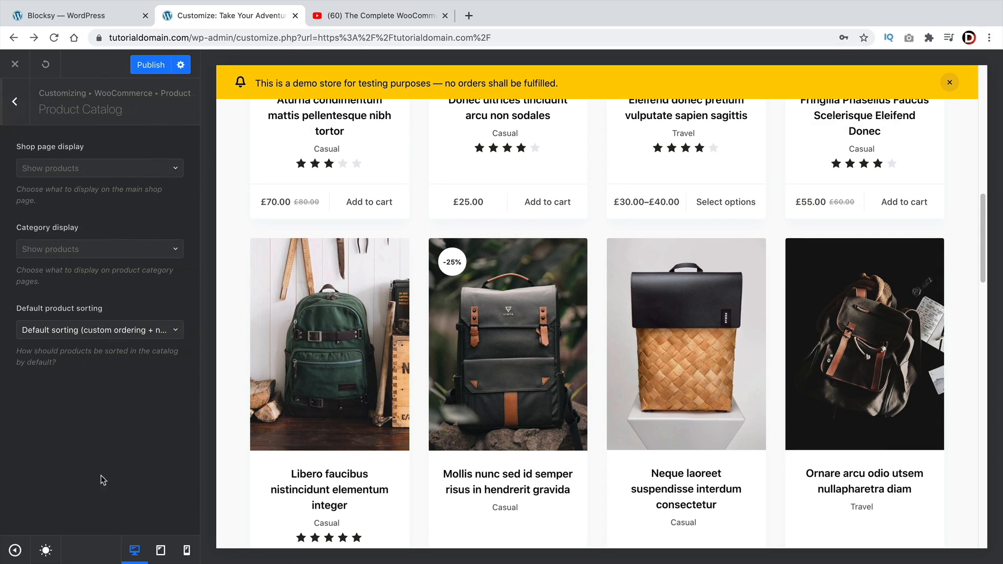
Set the shop page display to Show categories and check the category cards in the preview
scroll(433, 313, up, 10)
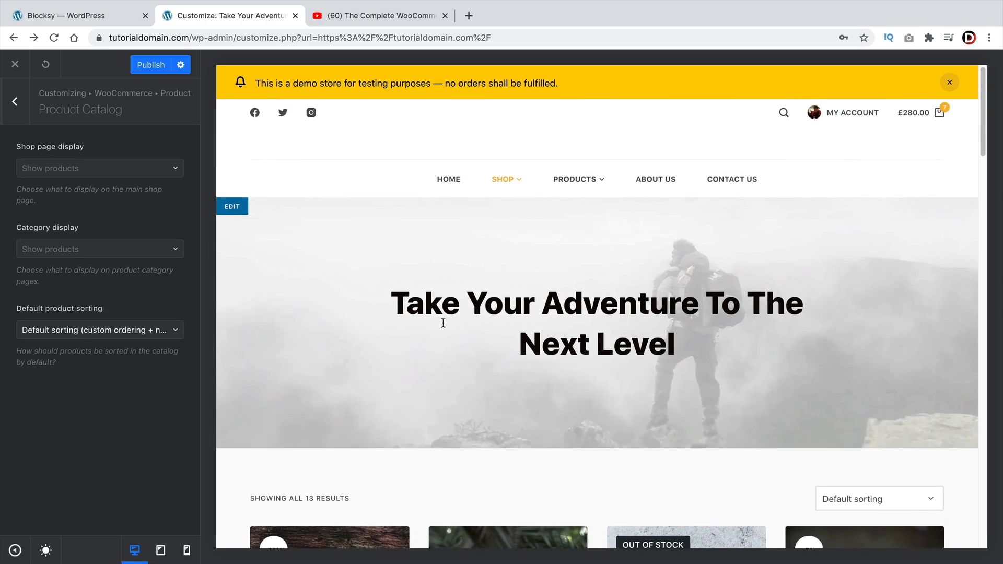
scroll(443, 323, down, 7)
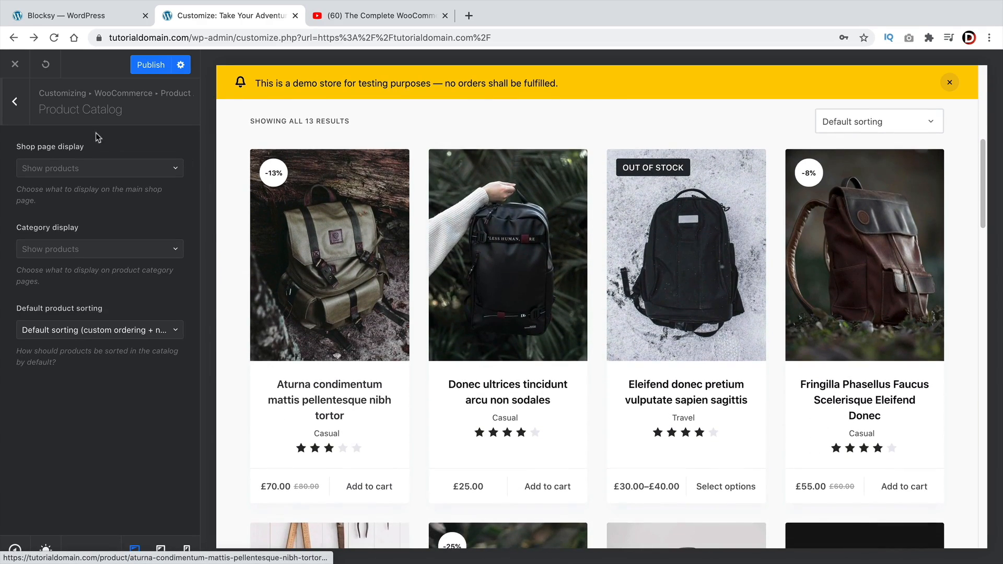
click(124, 176)
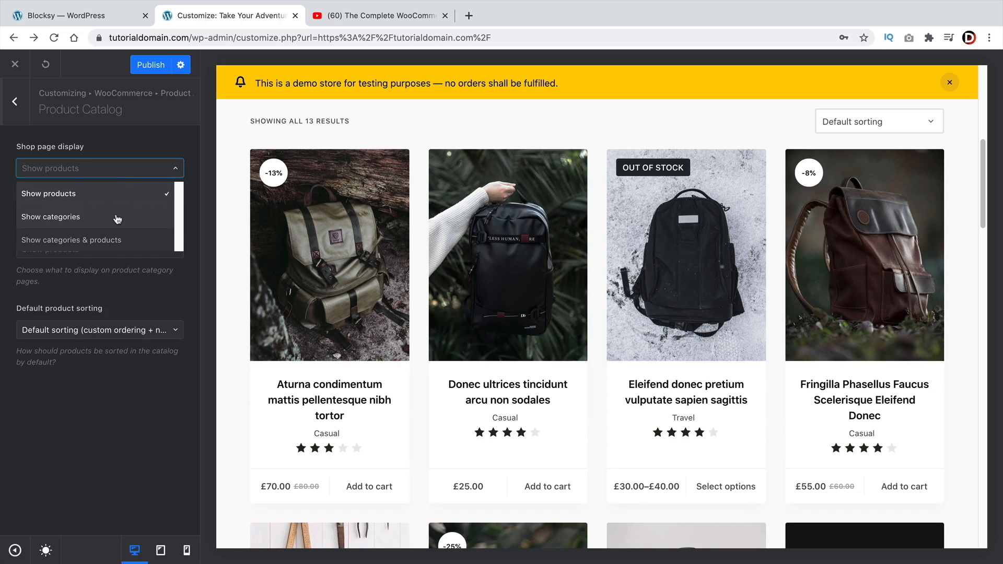
click(117, 218)
click(124, 176)
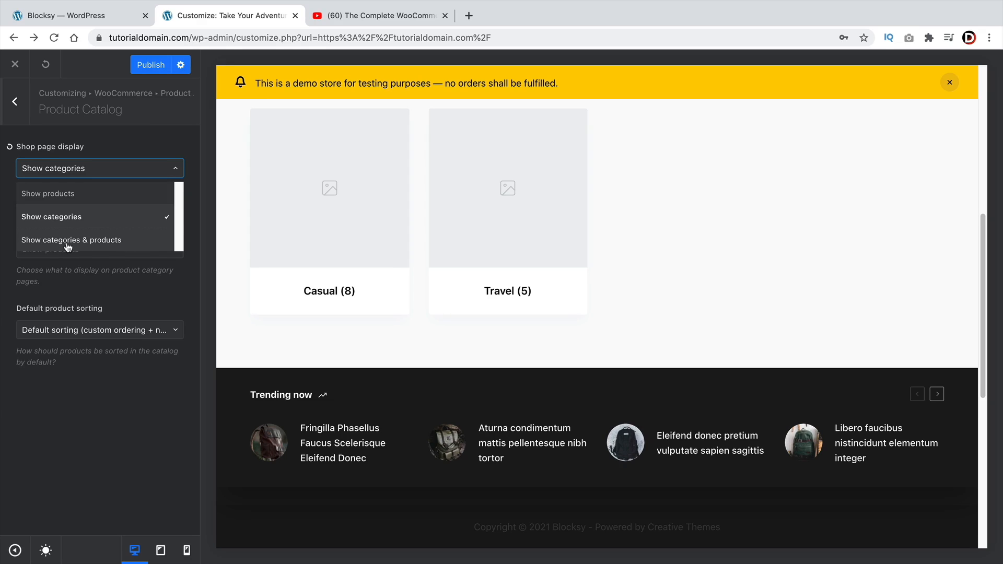
click(226, 296)
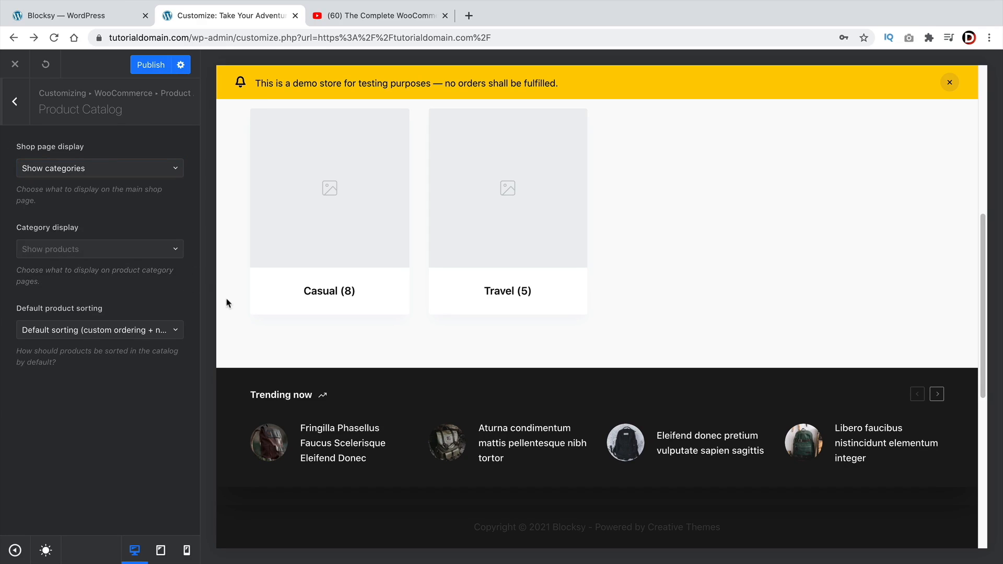
scroll(312, 375, up, 2)
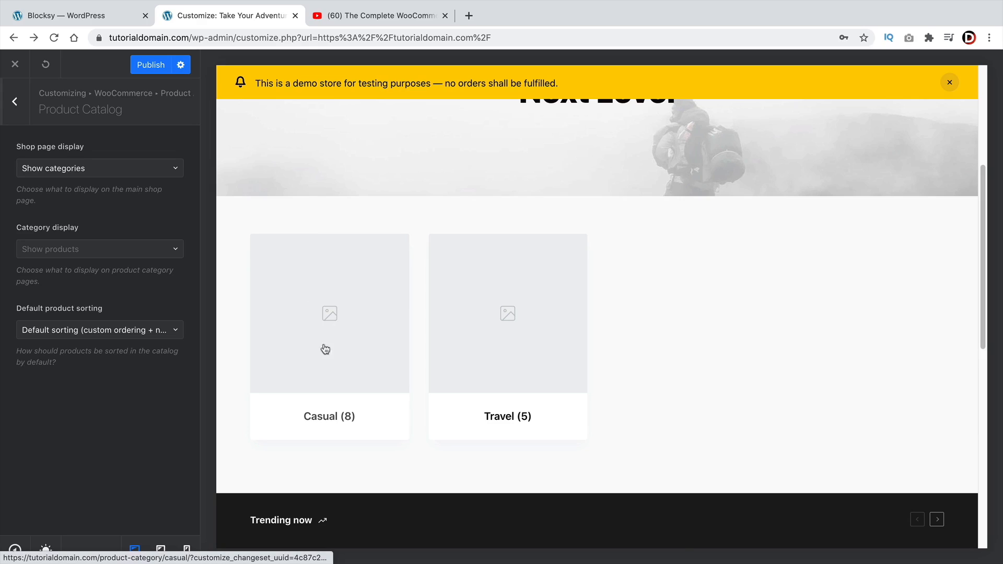
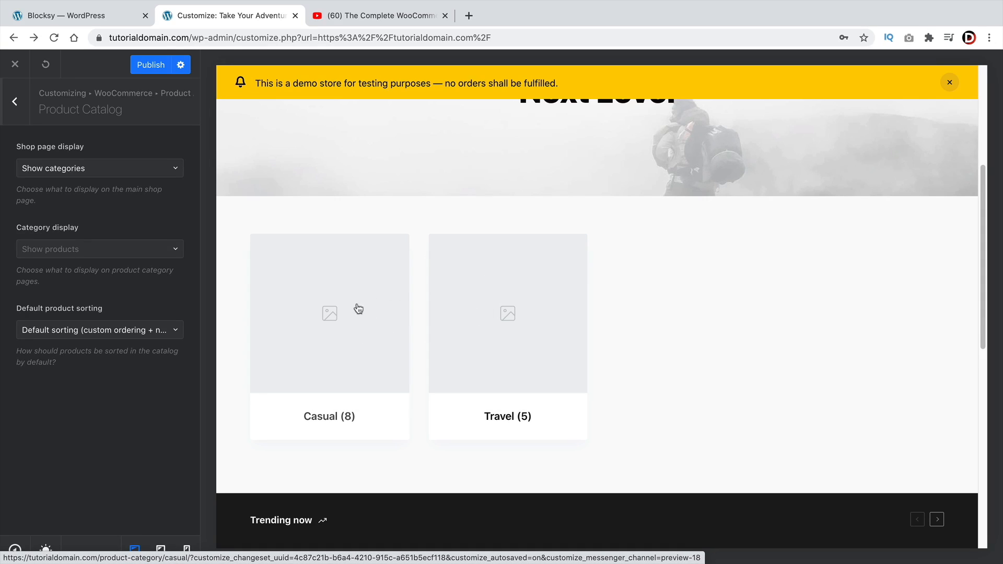
Switch to the WordPress dashboard and open the product categories to see where category images are managed
click(84, 16)
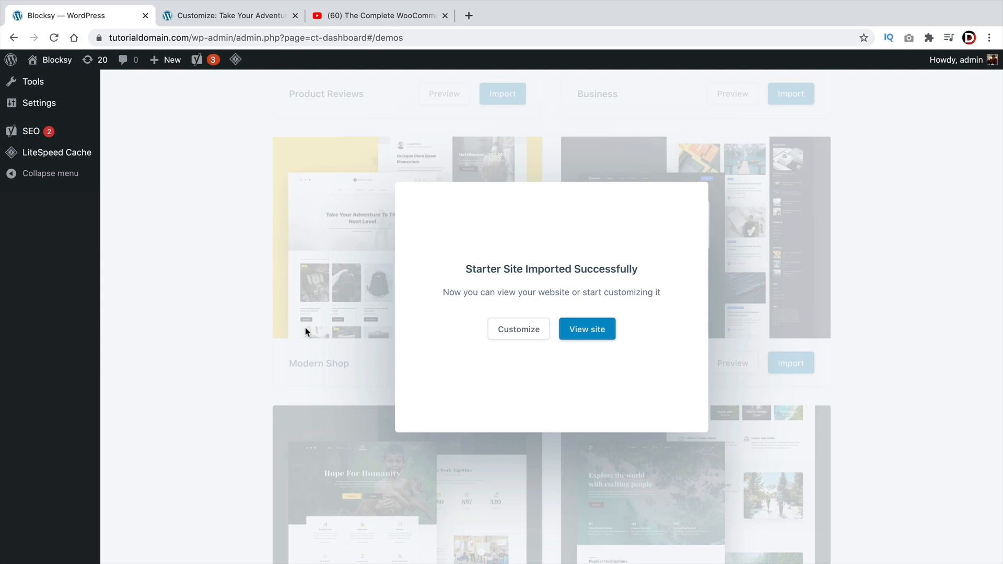
click(233, 319)
scroll(156, 361, up, 8)
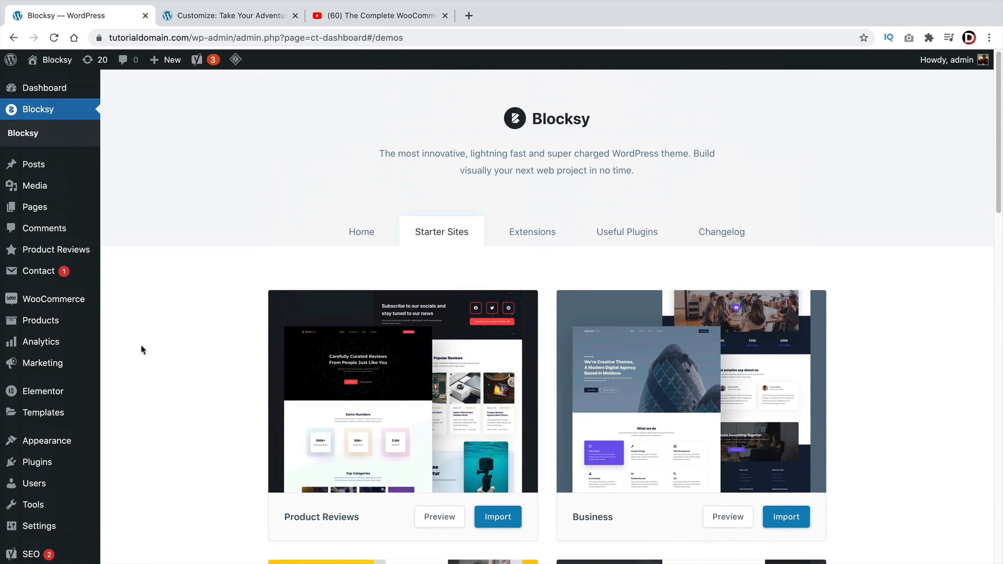
mouse_move(76, 309)
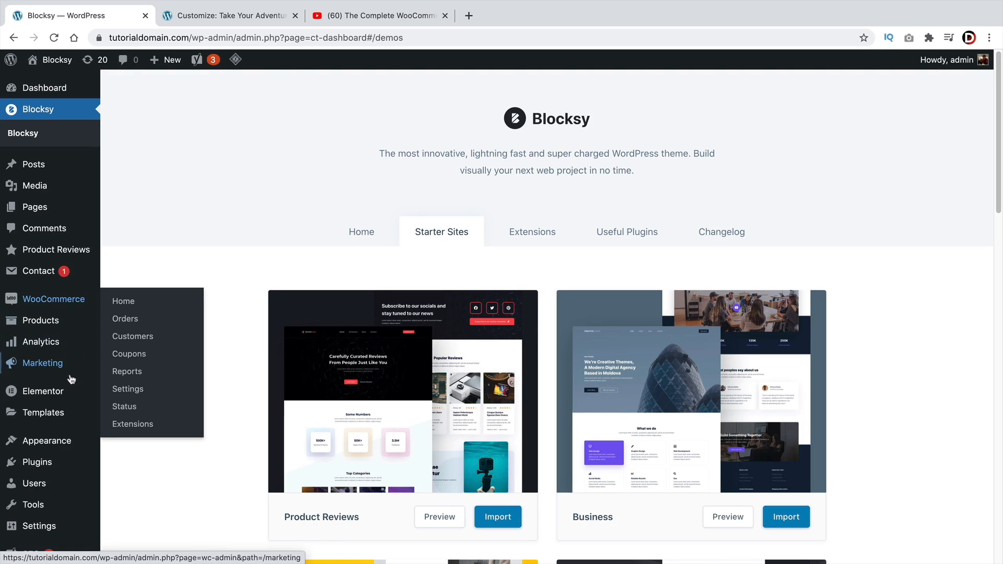
mouse_move(52, 320)
click(168, 365)
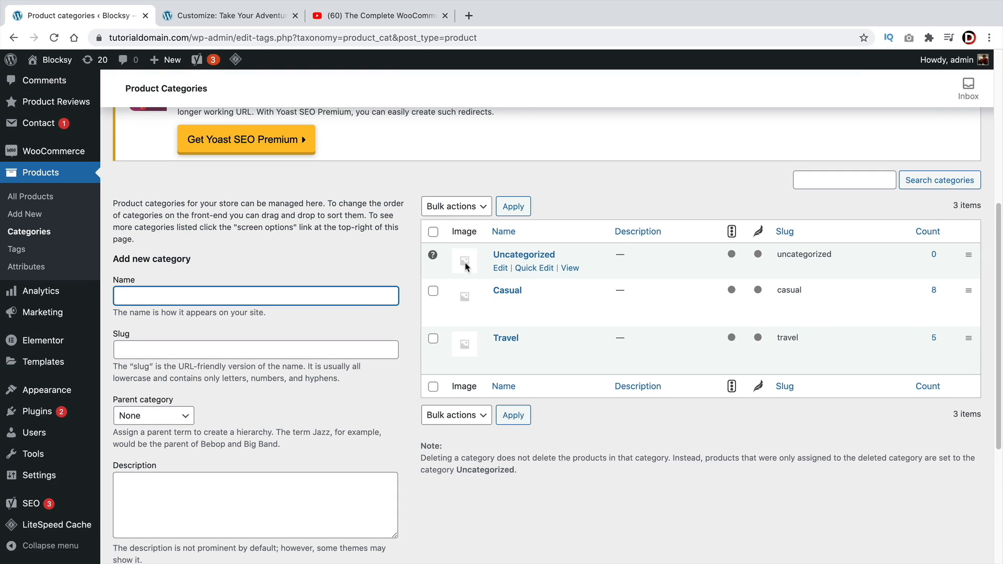
Return to the Customizer, open the product archives' Page Title settings and review the layout, alignment and background image options
click(225, 16)
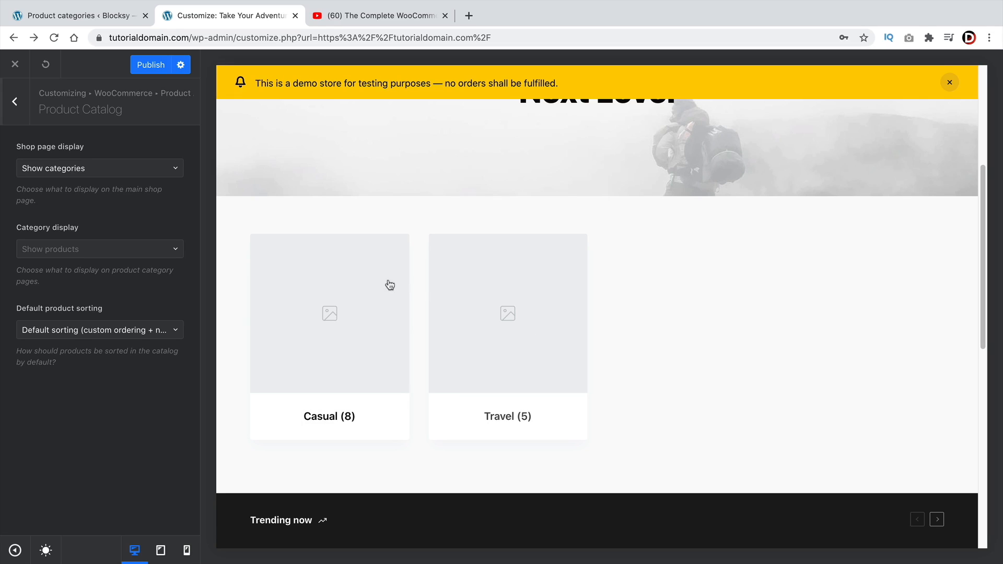
click(15, 101)
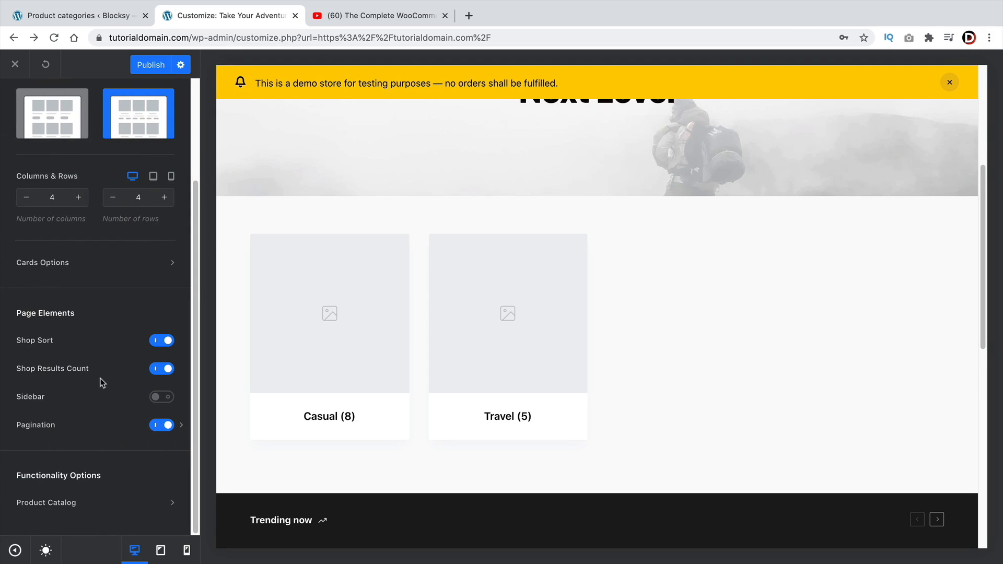
scroll(101, 377, up, 3)
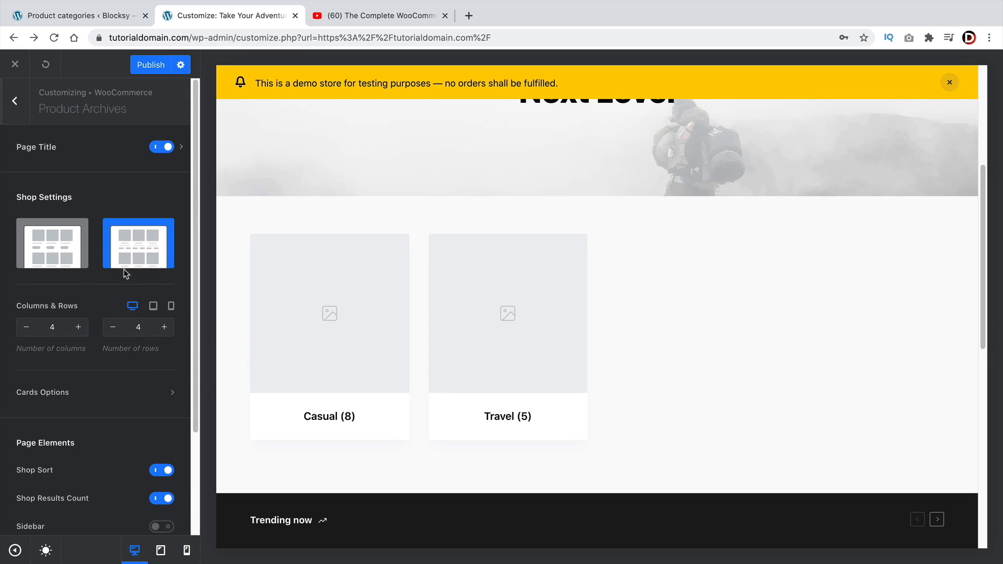
scroll(320, 385, up, 4)
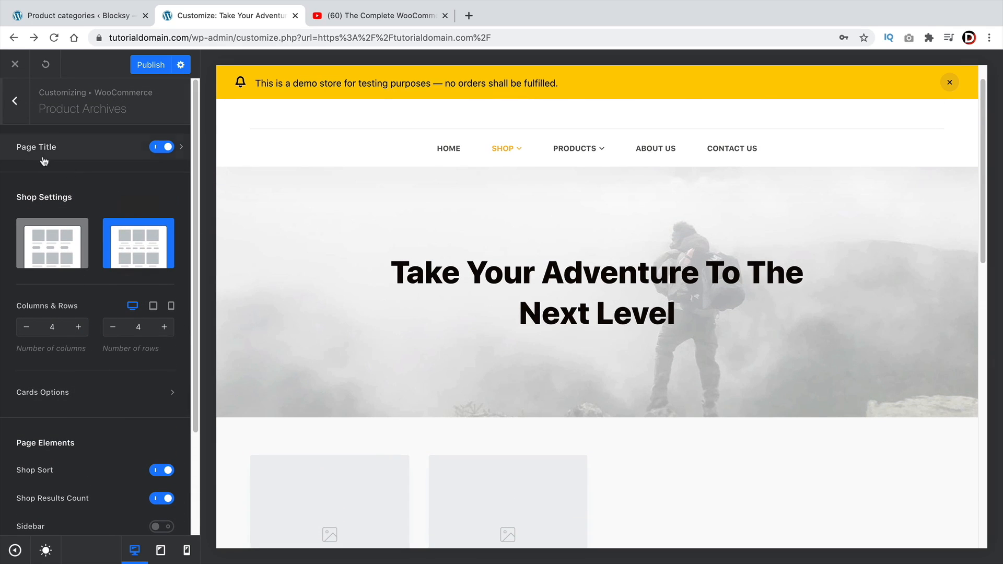
click(177, 152)
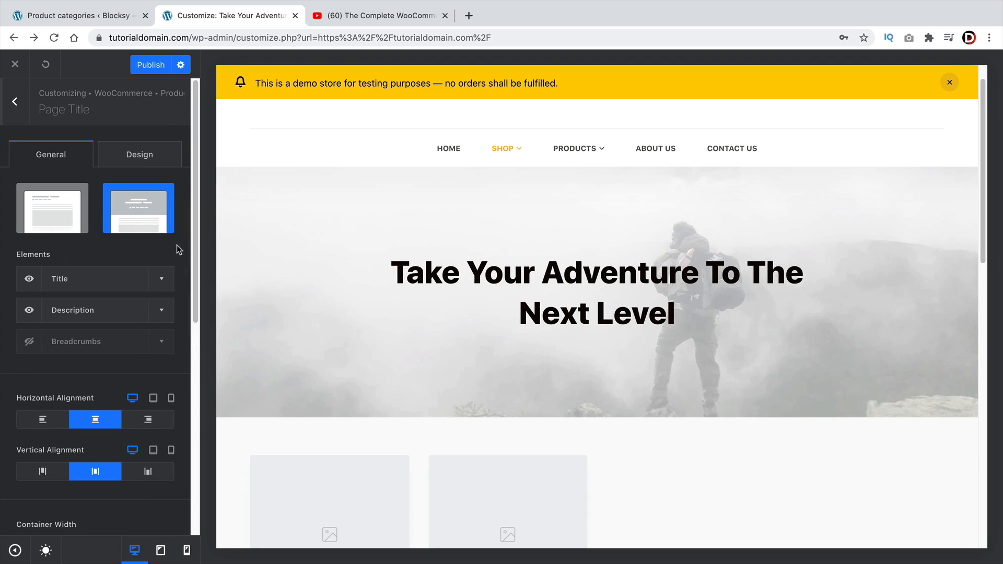
scroll(99, 343, down, 5)
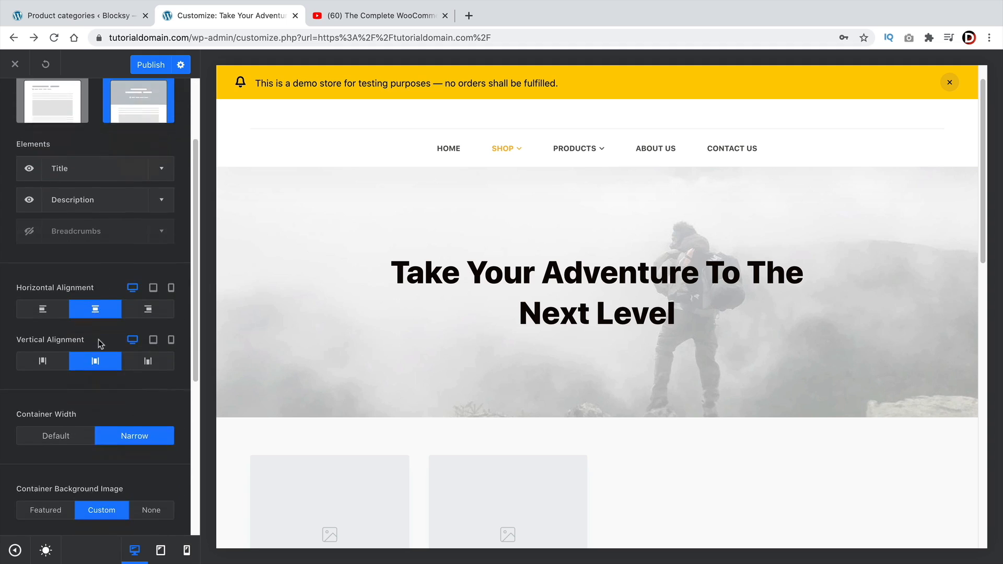
scroll(99, 343, down, 1)
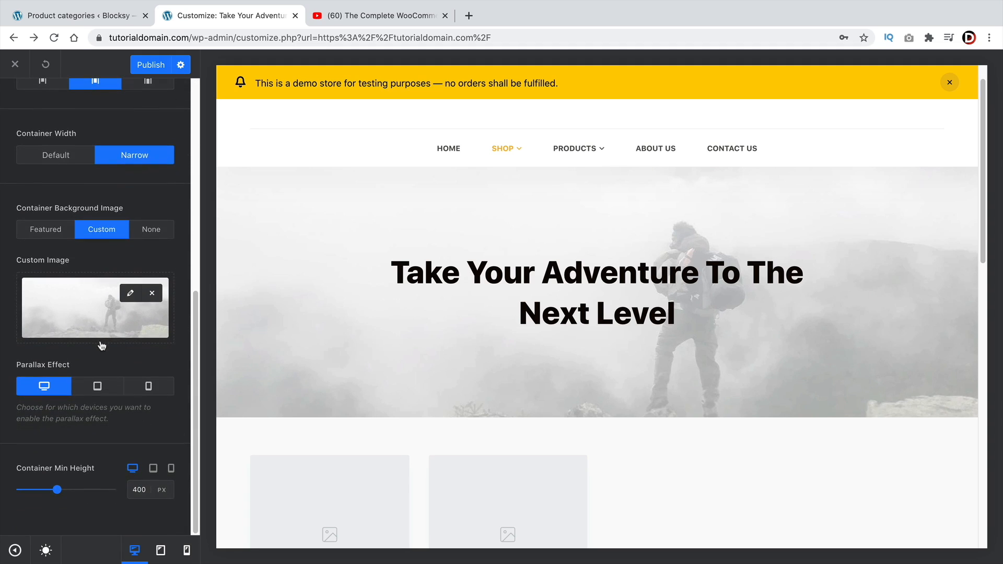
scroll(125, 433, up, 7)
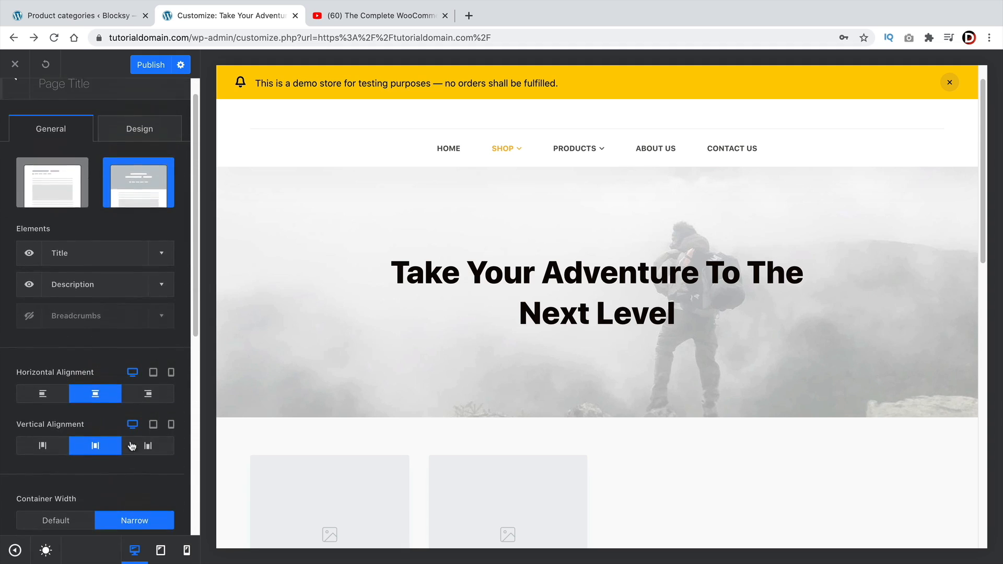
scroll(130, 437, up, 1)
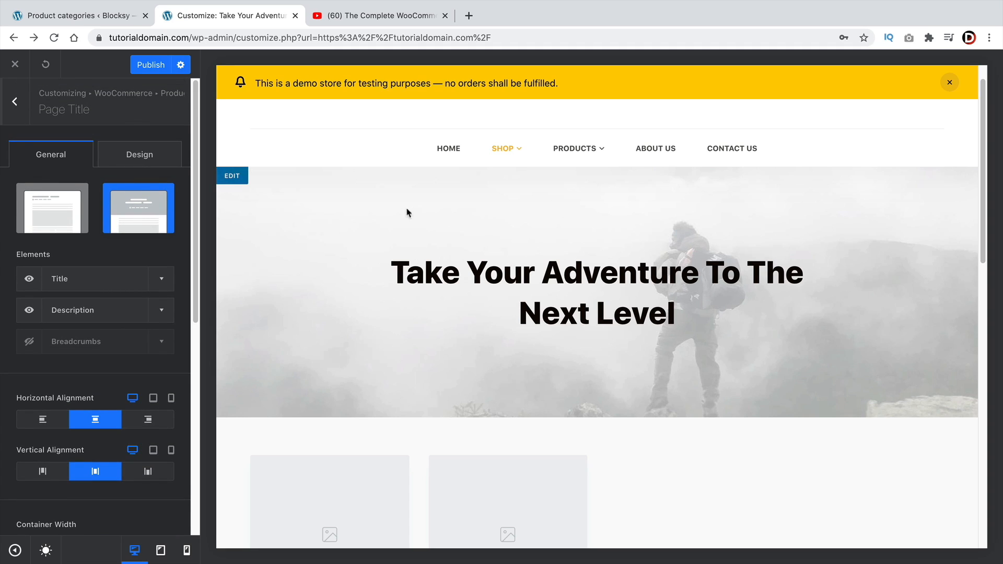
Switch to the WordPress dashboard and open the list of all pages, going to the shop entries
click(79, 15)
mouse_move(68, 134)
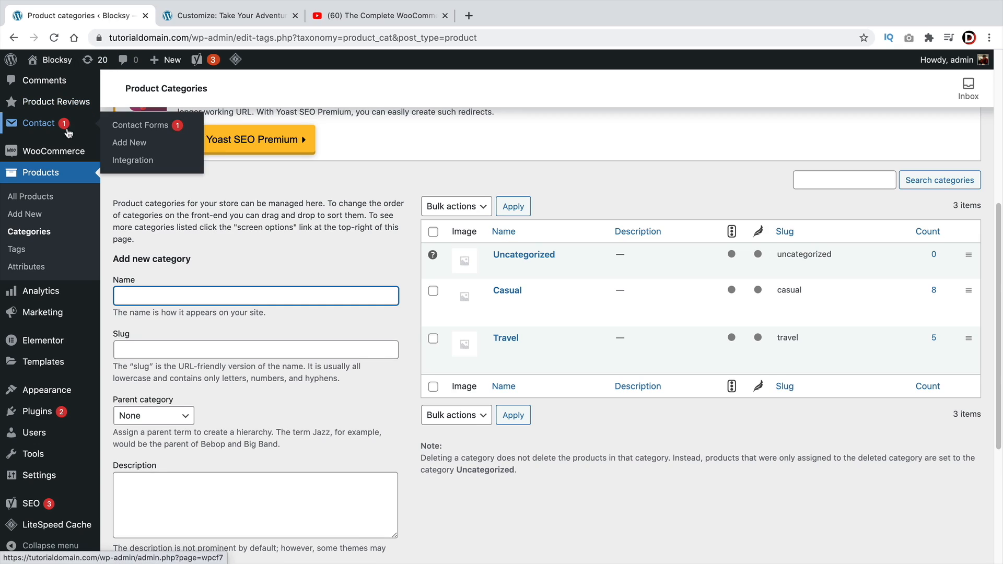
scroll(58, 470, up, 3)
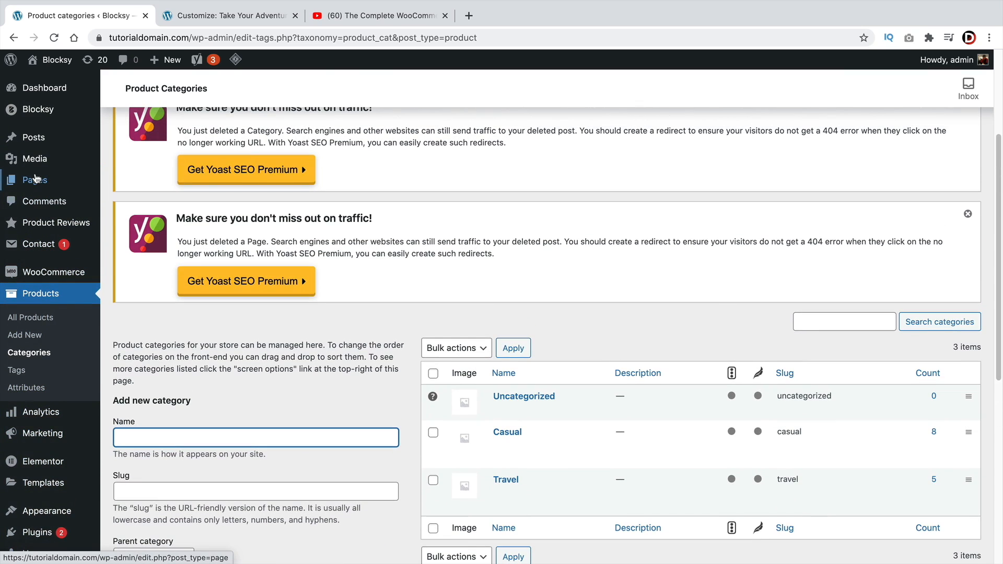
mouse_move(35, 179)
click(172, 185)
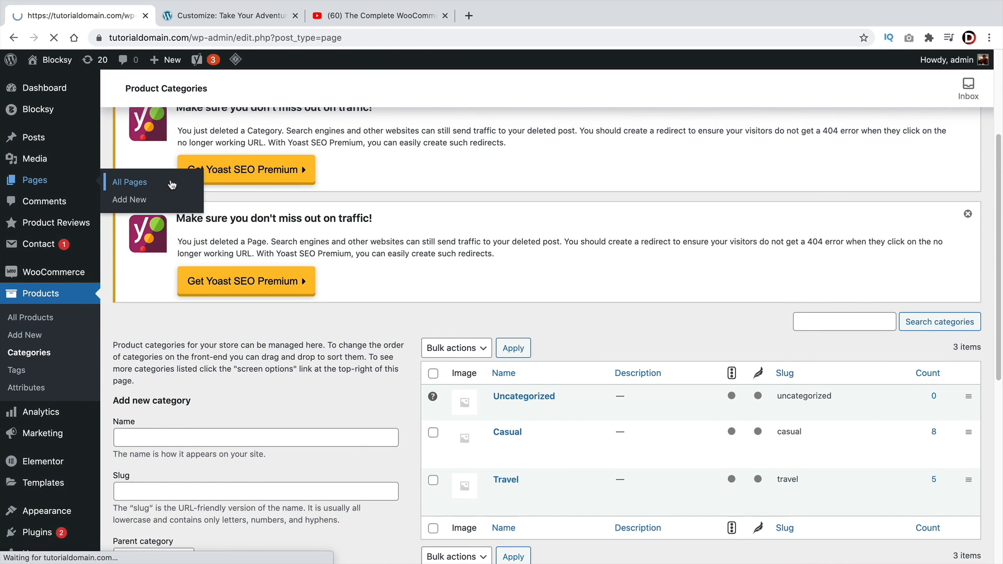
scroll(298, 431, down, 5)
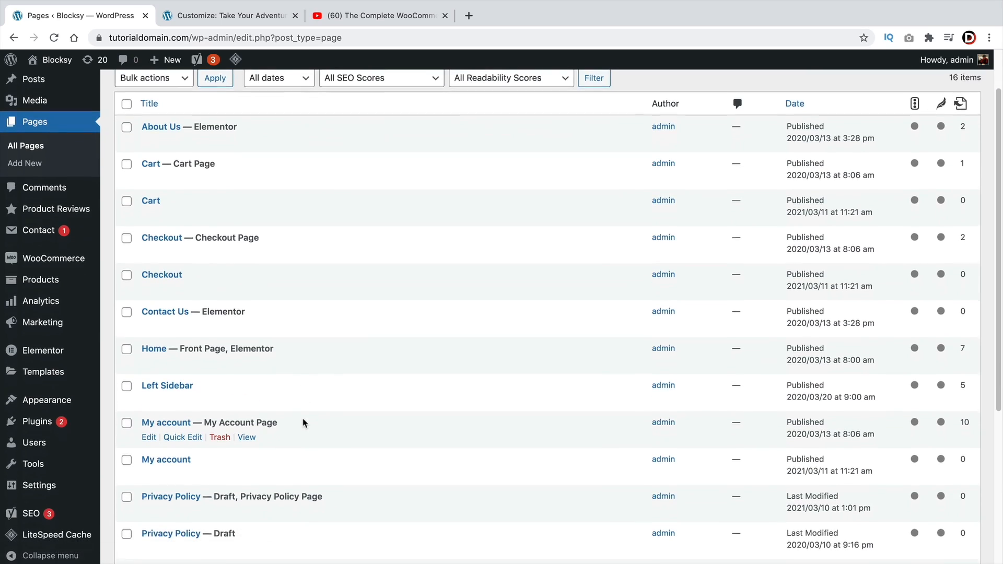
scroll(296, 442, down, 1)
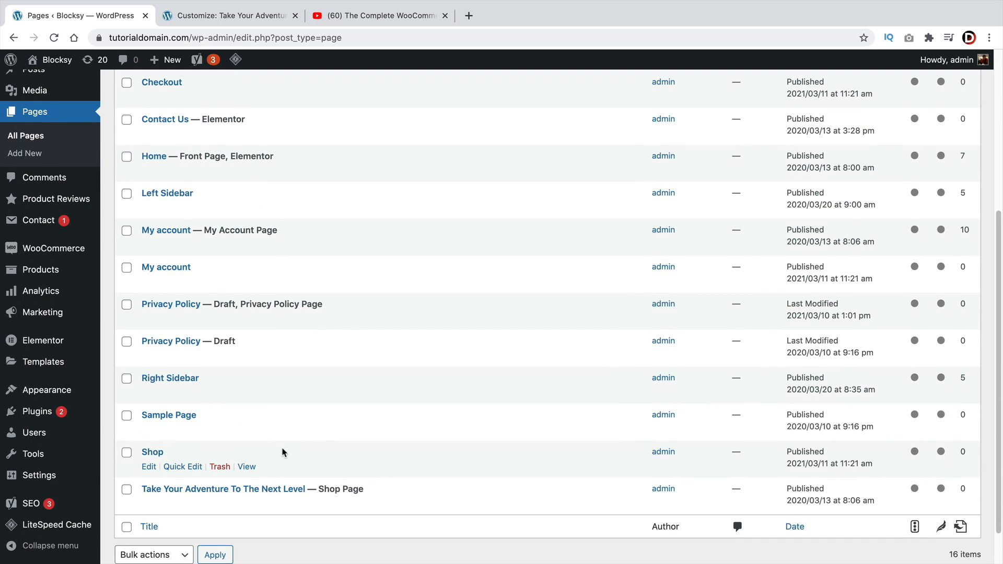
click(150, 468)
click(201, 15)
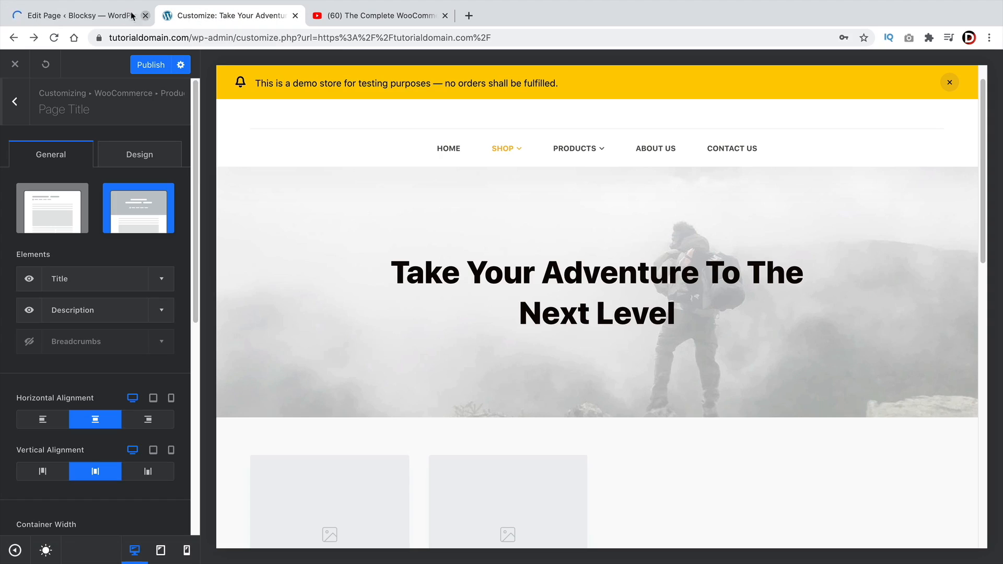
click(132, 16)
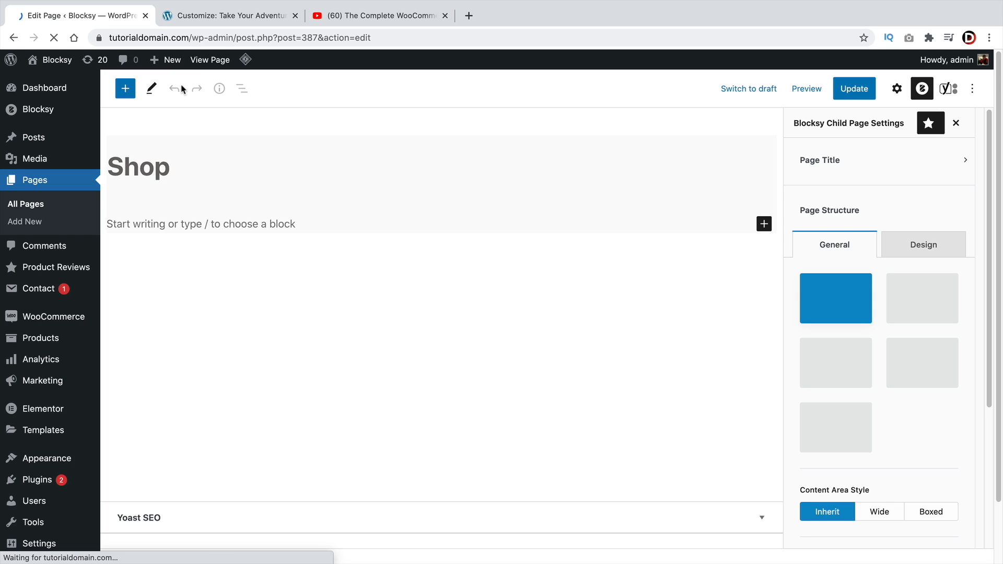
click(14, 38)
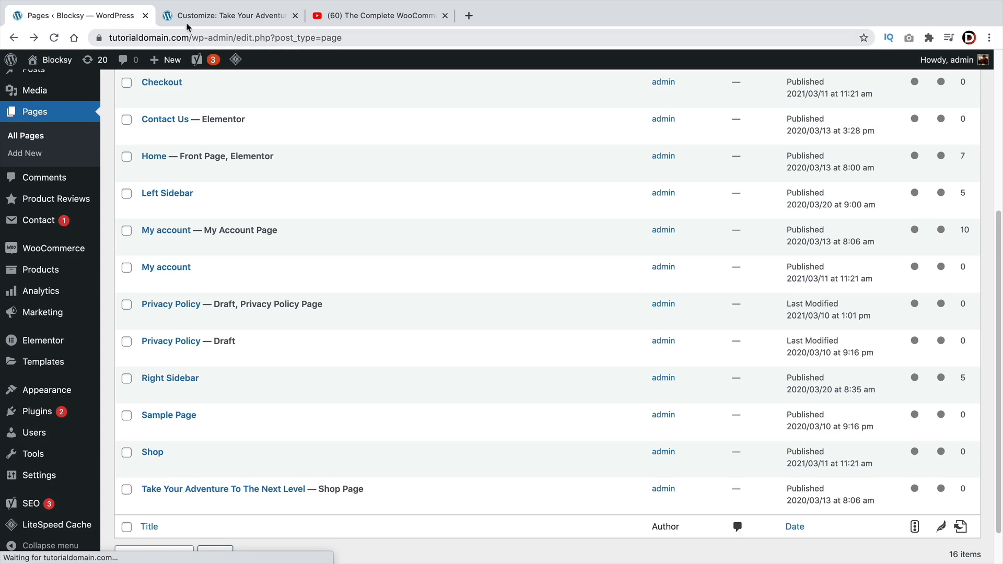
Find the page labelled Shop Page in the pages list and compare its title with the heading in the Customizer preview
click(224, 15)
click(120, 16)
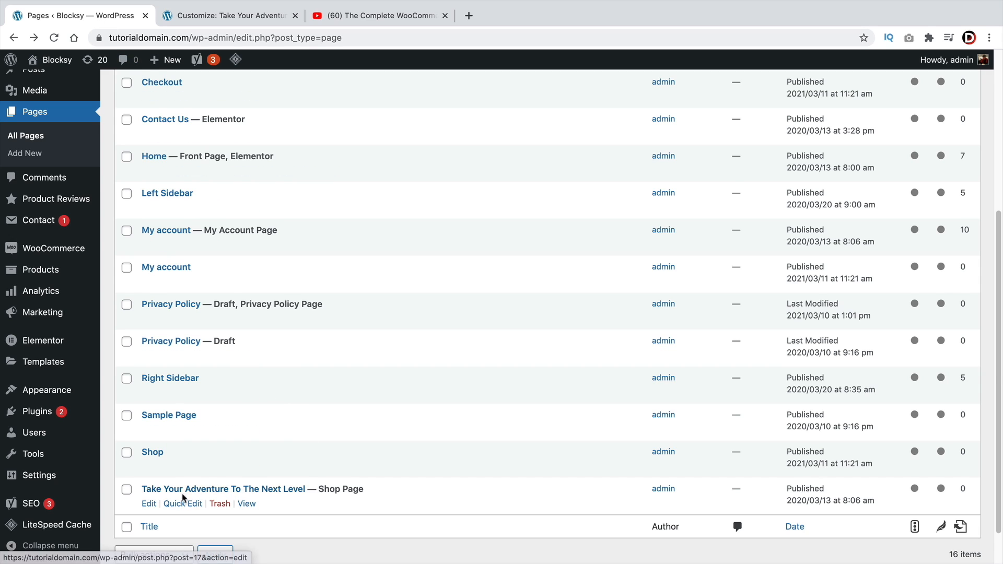
drag(317, 489, 371, 493)
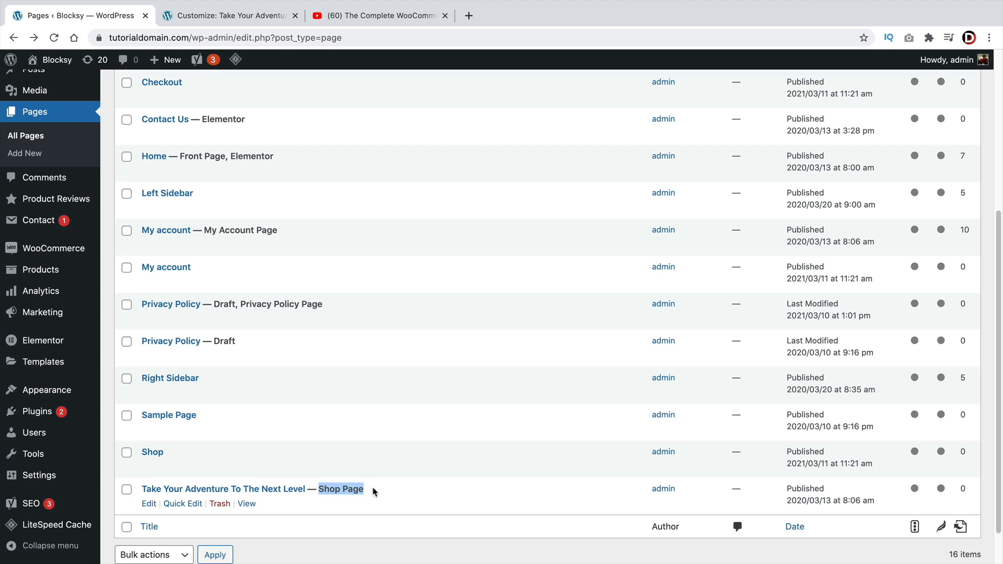
key(ctrl+Tab)
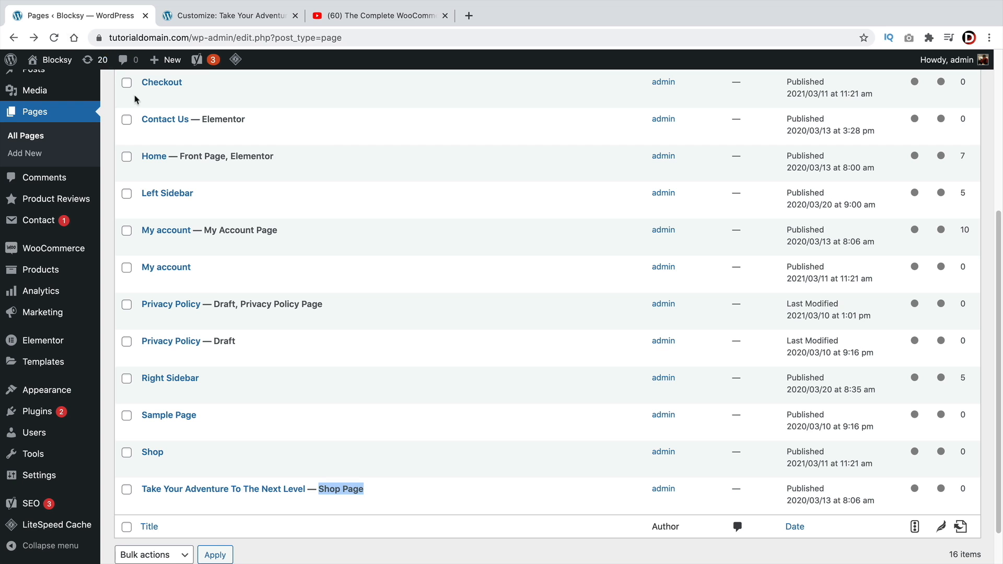
key(ctrl+shift+Tab)
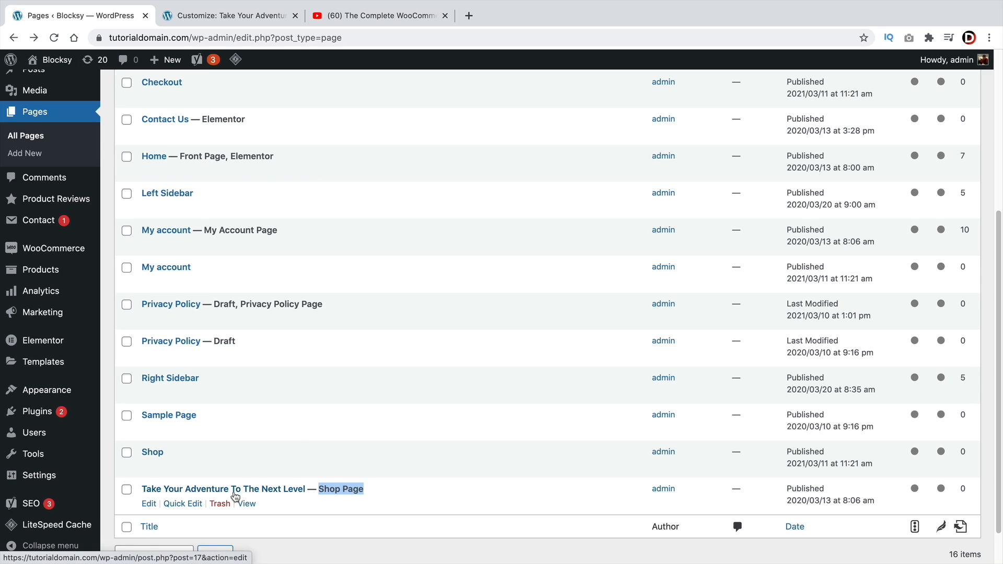
Check the heading in the Customizer preview, then open the Shop Page "Take Your Adventure To The Next Level" for editing from the pages list
click(241, 21)
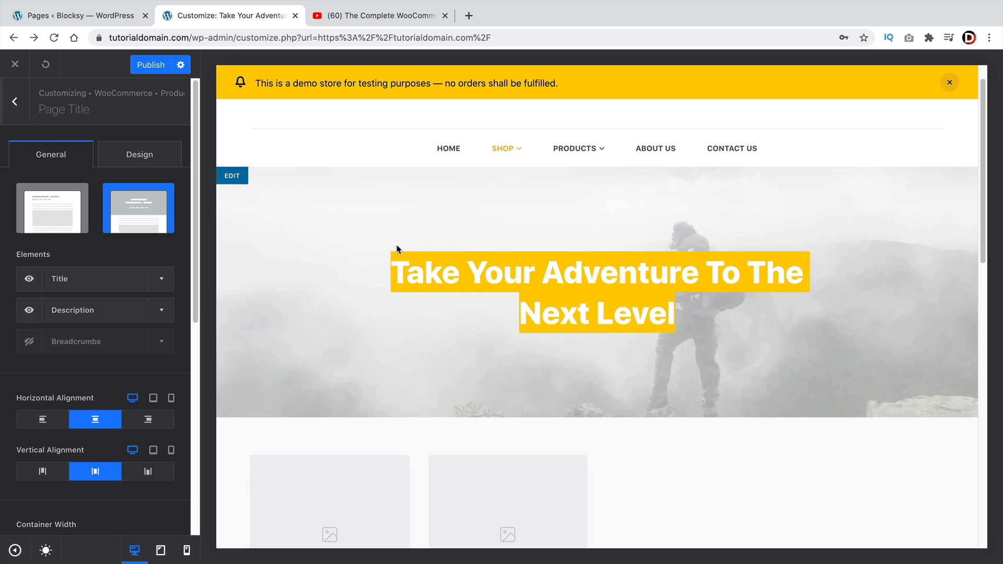
key(ctrl+shift+Tab)
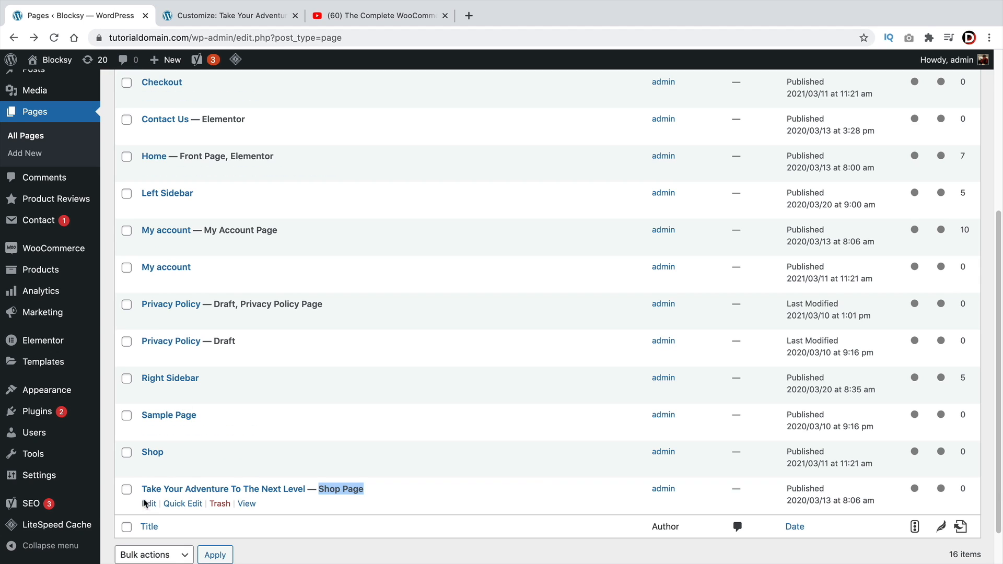
click(149, 505)
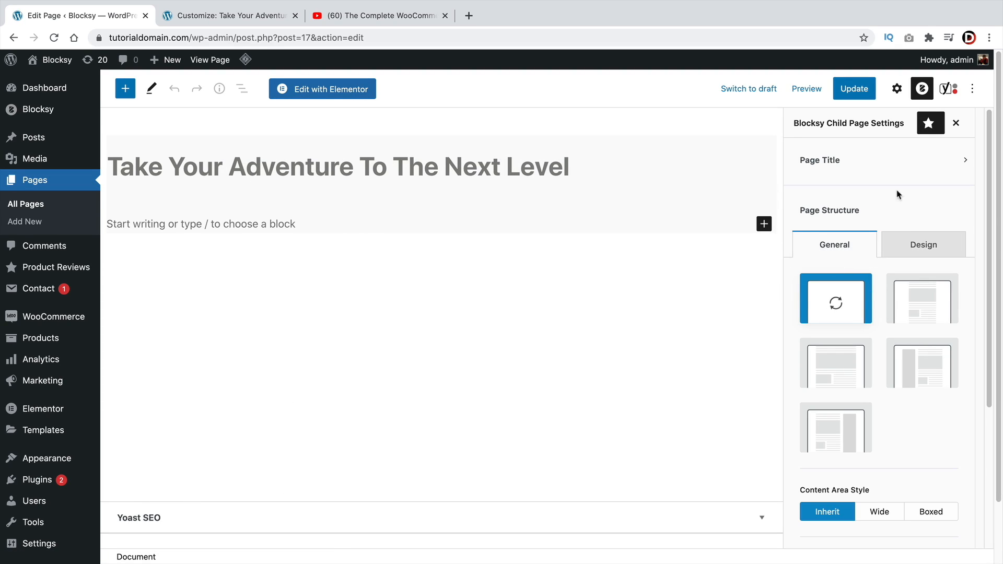
Write "This is Content" as the shop page's excerpt in the page settings and update the page
click(897, 90)
scroll(867, 370, down, 2)
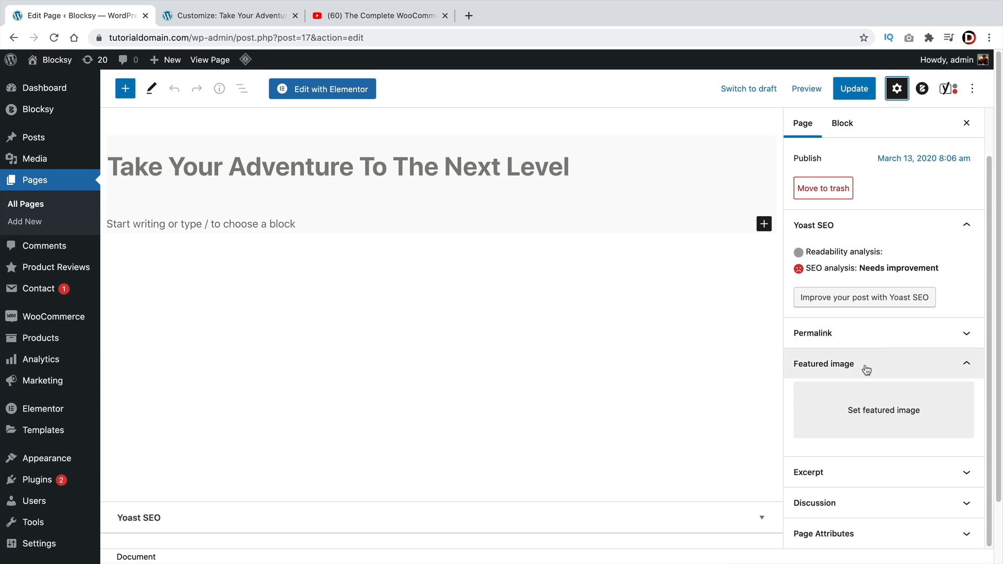
click(869, 504)
click(873, 471)
click(839, 379)
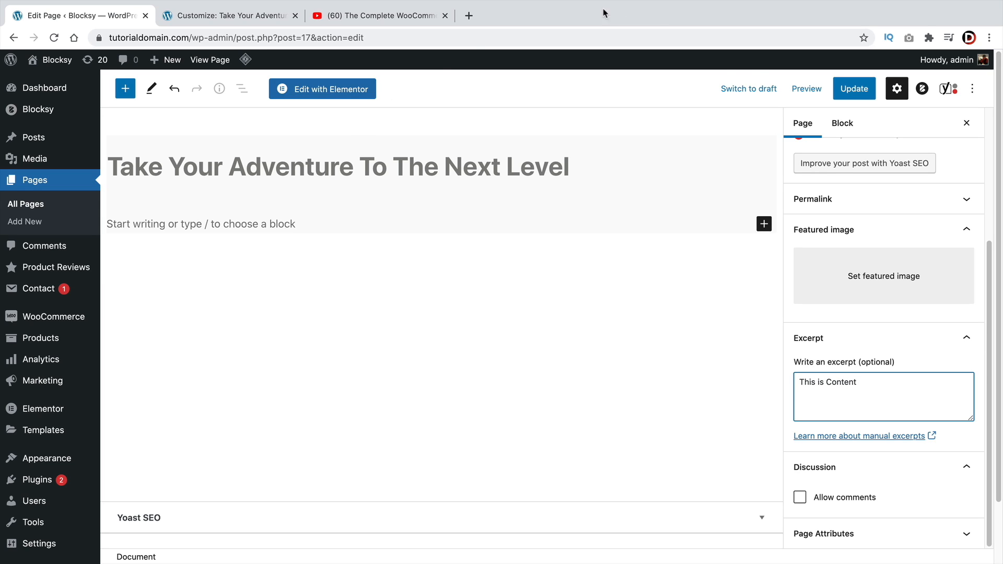
click(867, 89)
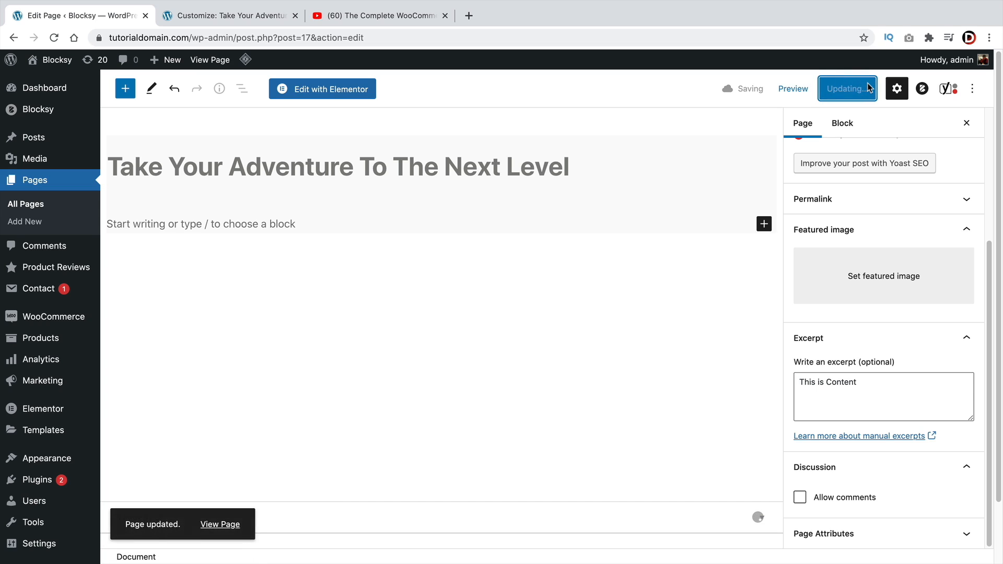
Switch to the Customizer, publish the pending changes and reload it to refresh the shop preview
click(240, 20)
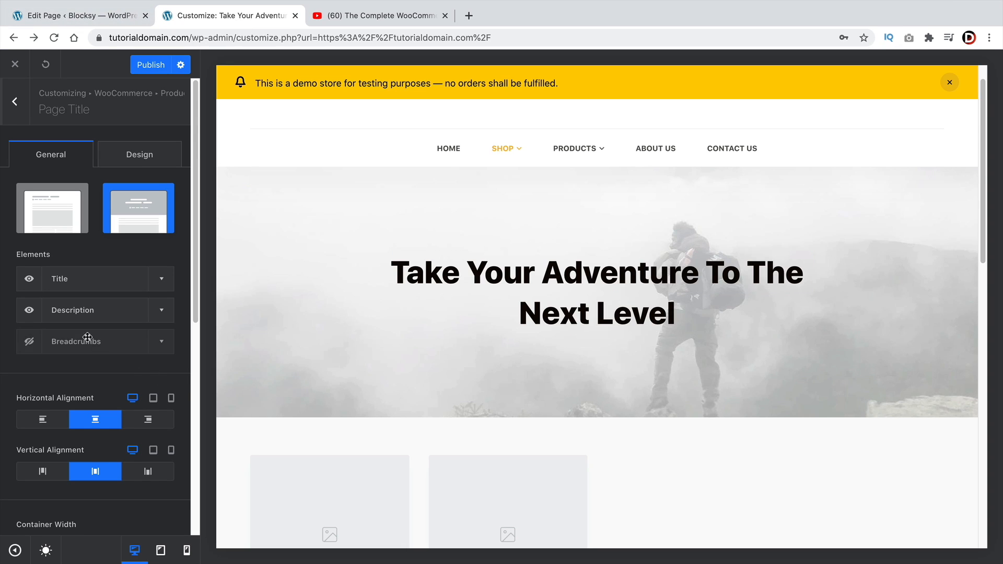
click(170, 314)
click(170, 313)
click(142, 67)
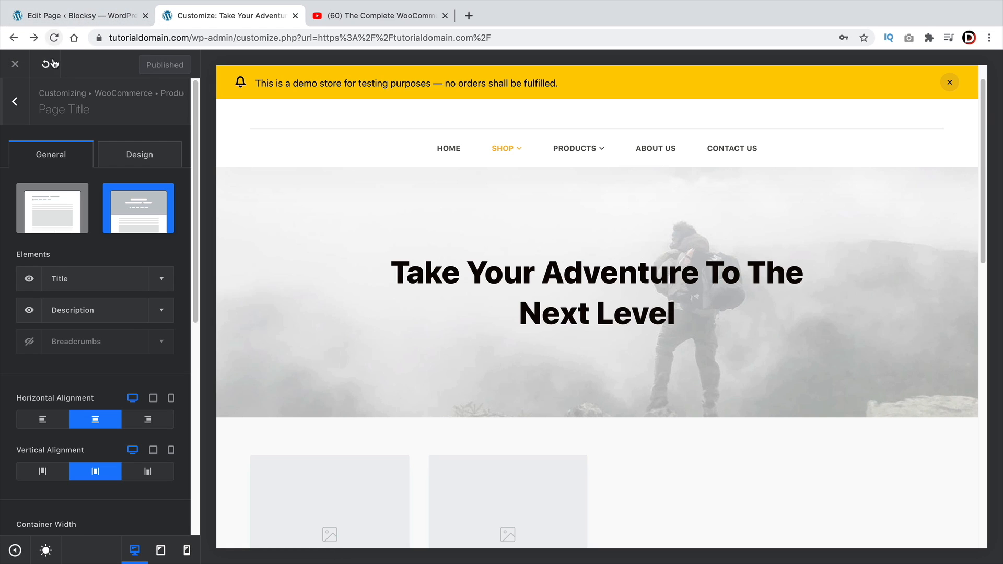
click(53, 37)
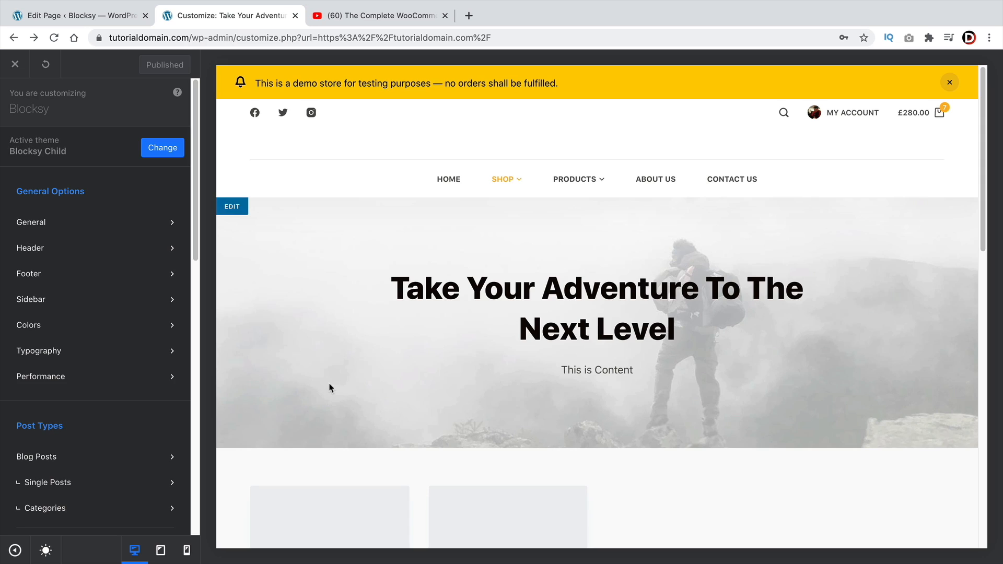
Compare the description under the shop heading in the preview with the excerpt in the page editor
drag(634, 370, 561, 368)
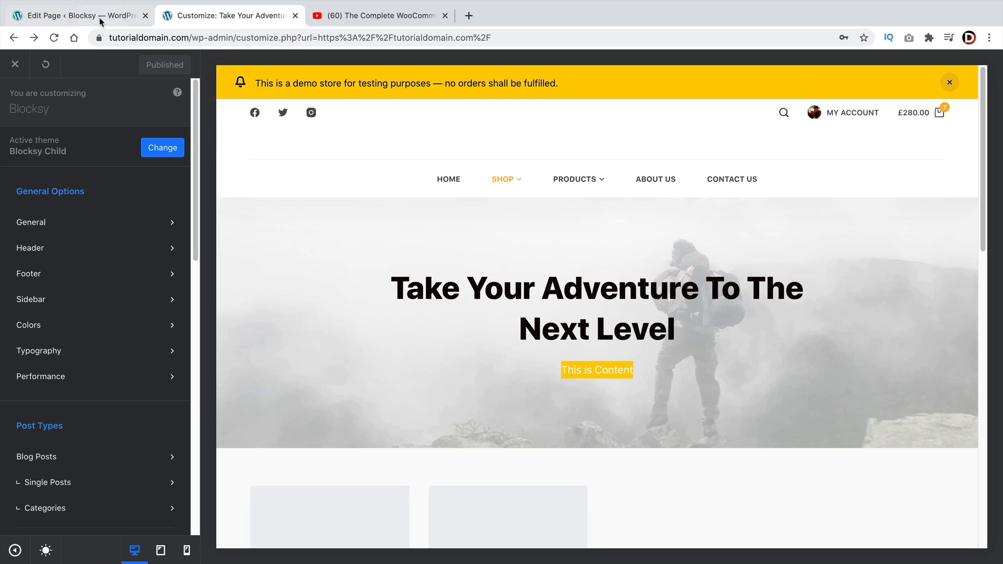
click(78, 15)
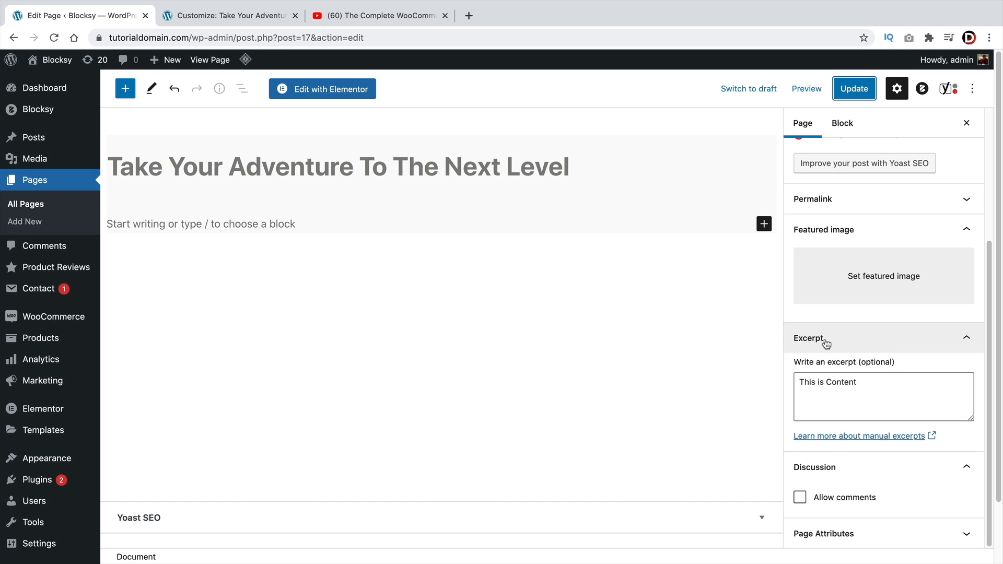
drag(876, 383, 791, 383)
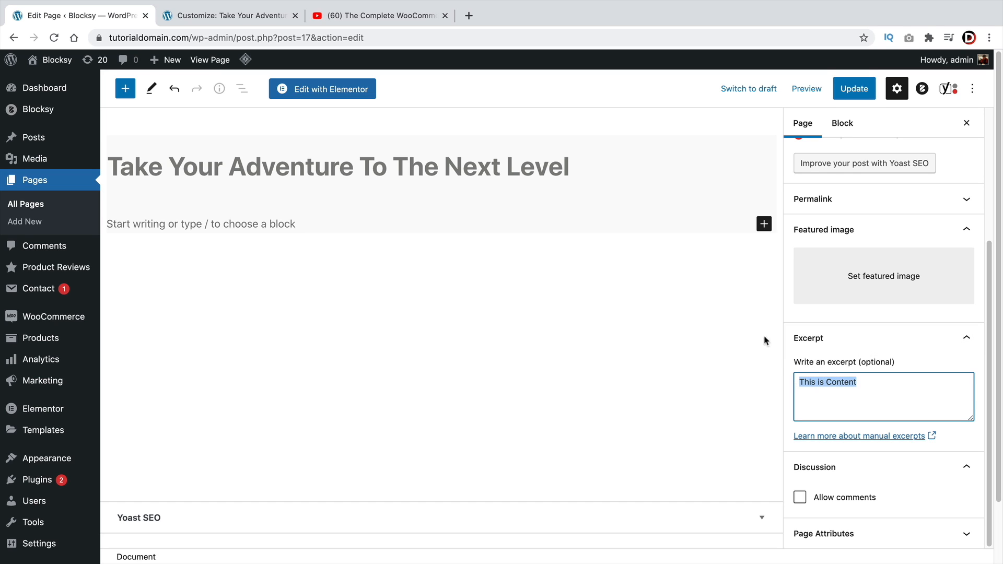
click(250, 16)
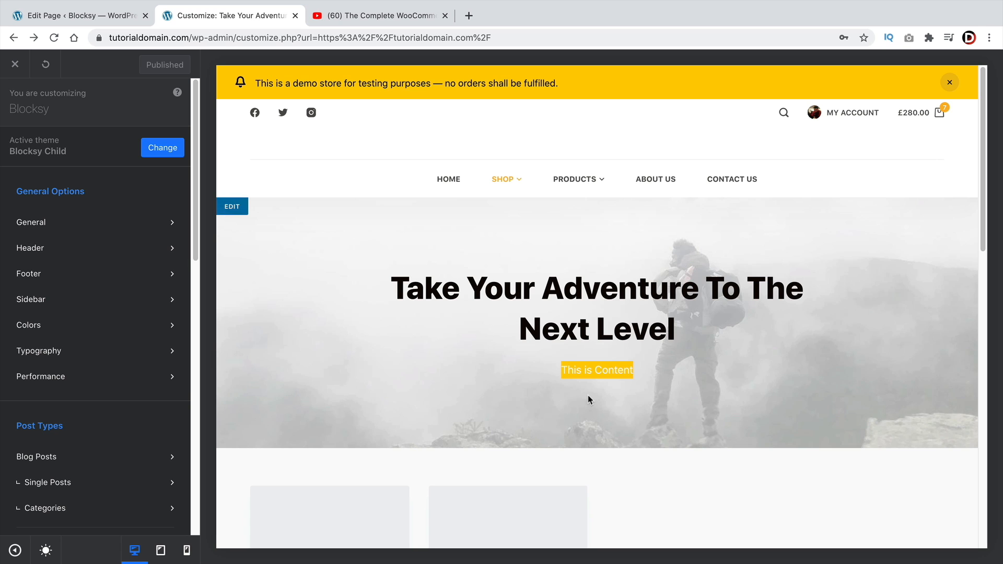
Open the WooCommerce section of the Customizer
scroll(240, 410, down, 3)
scroll(125, 425, down, 3)
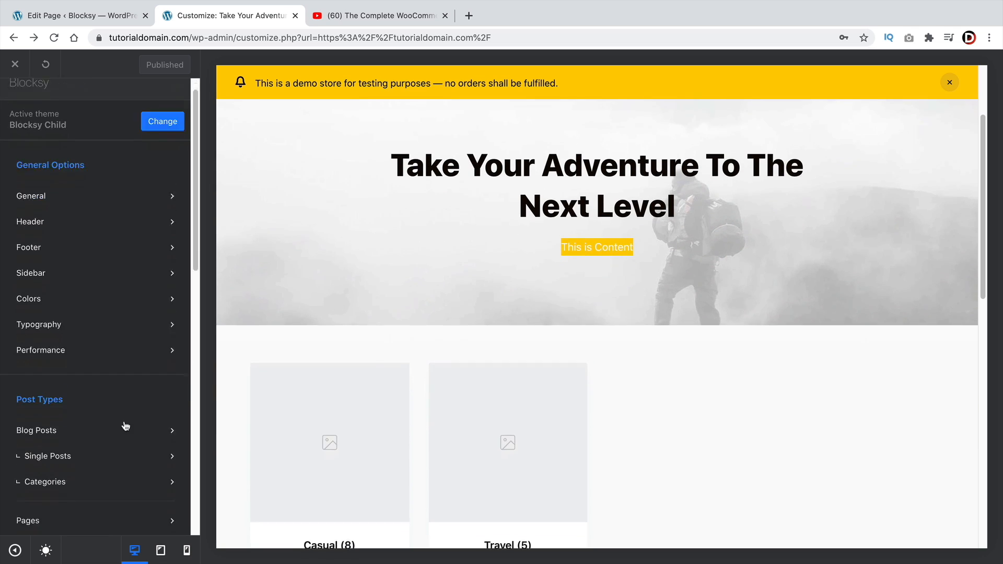
scroll(107, 418, down, 3)
click(104, 369)
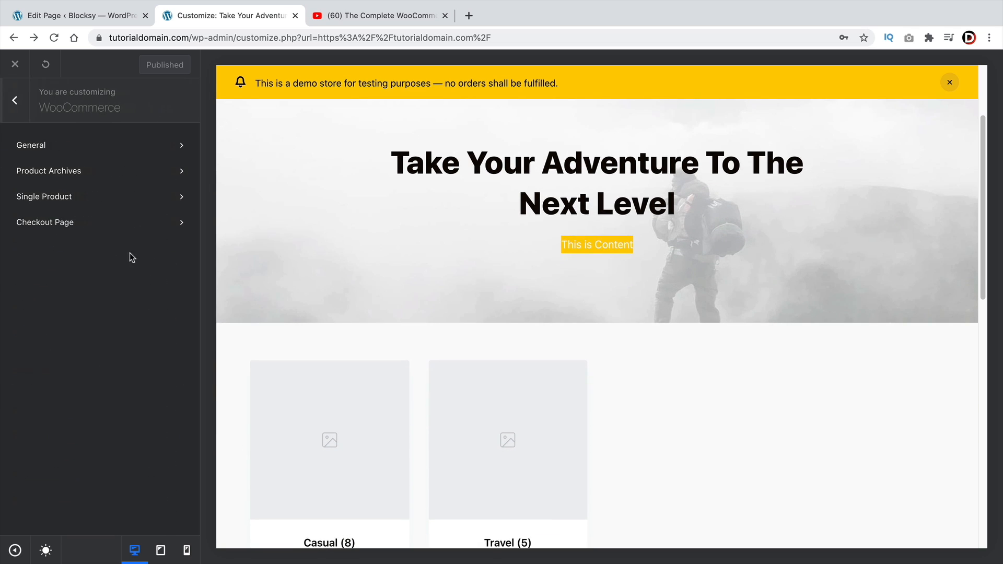
scroll(322, 312, up, 3)
Check the excerpt in the page editor once more against the title and description shown in the shop preview
click(78, 16)
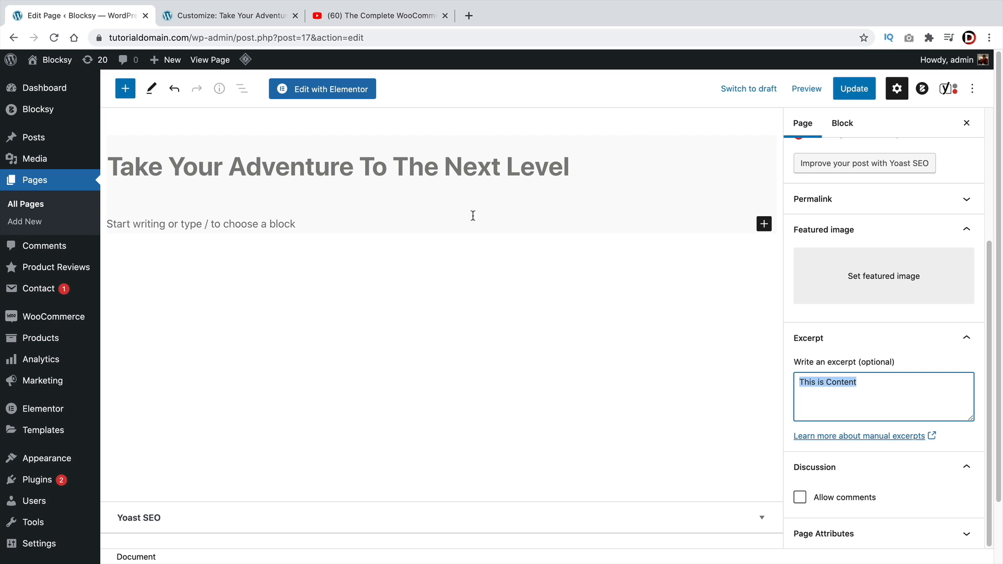
triple_click(851, 384)
click(236, 21)
drag(393, 282, 630, 337)
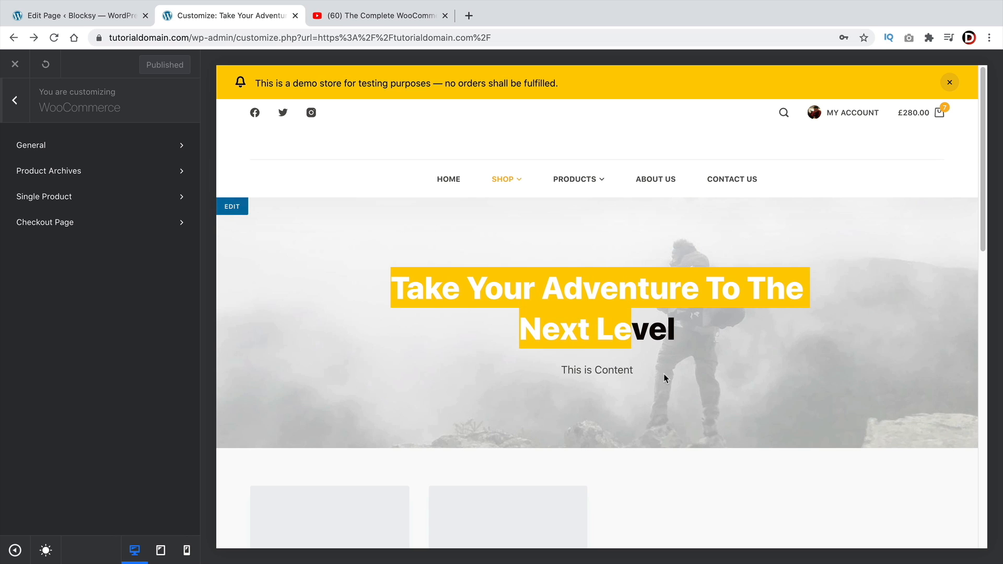
drag(665, 379, 522, 364)
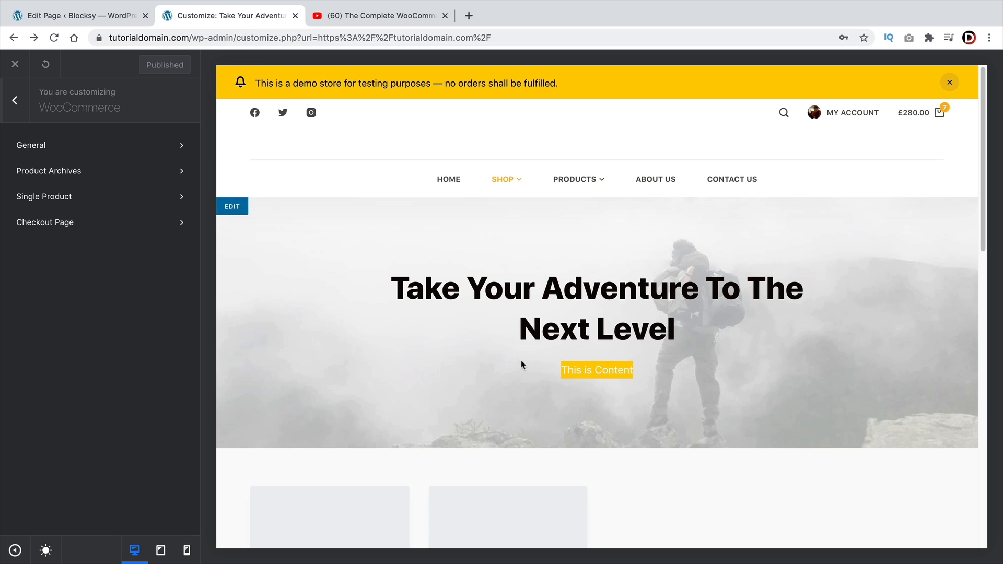
Open the Product Archives' Page Title settings and enable the parallax effect for tablets as well
click(112, 178)
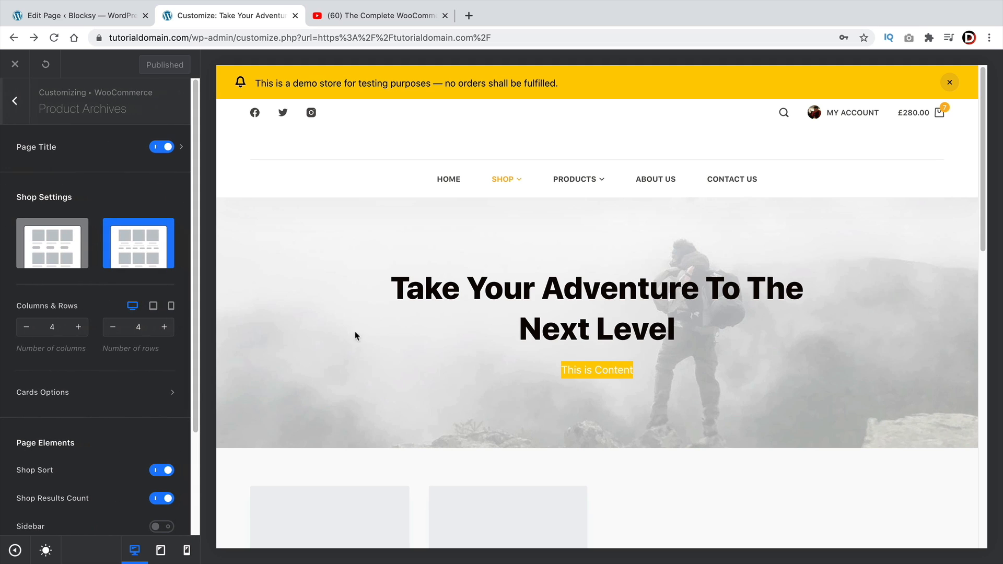
click(183, 149)
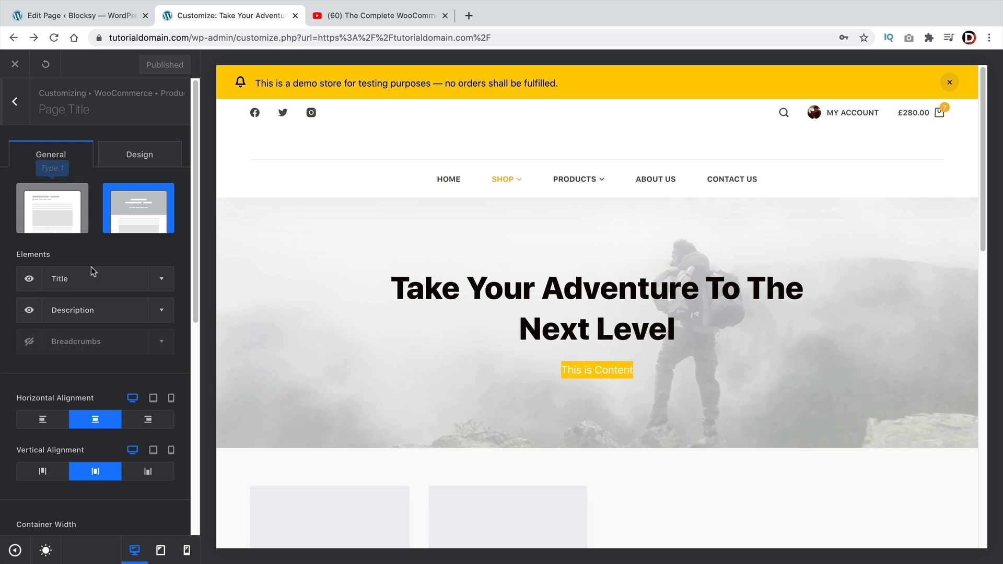
scroll(107, 302, down, 6)
scroll(107, 302, down, 2)
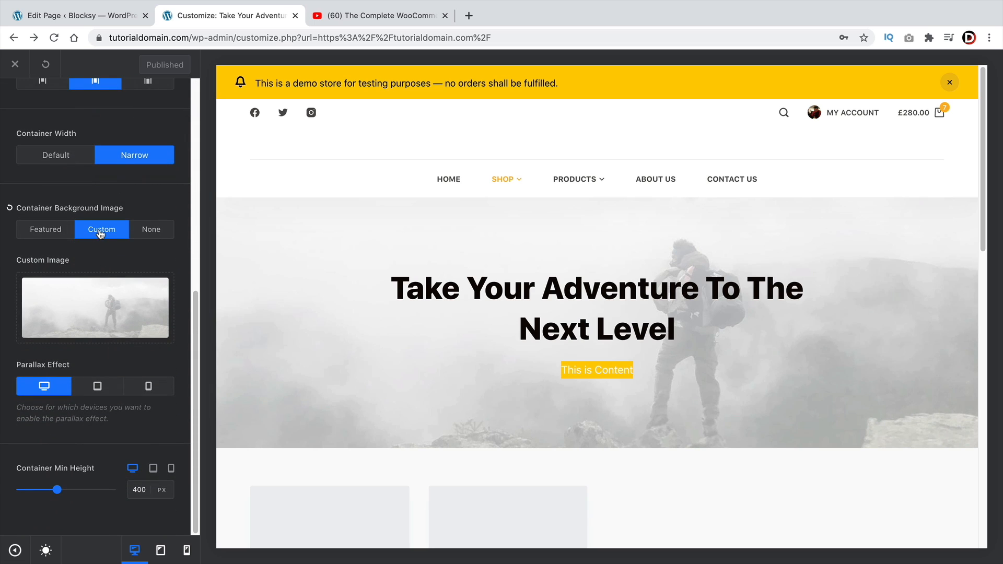
click(88, 388)
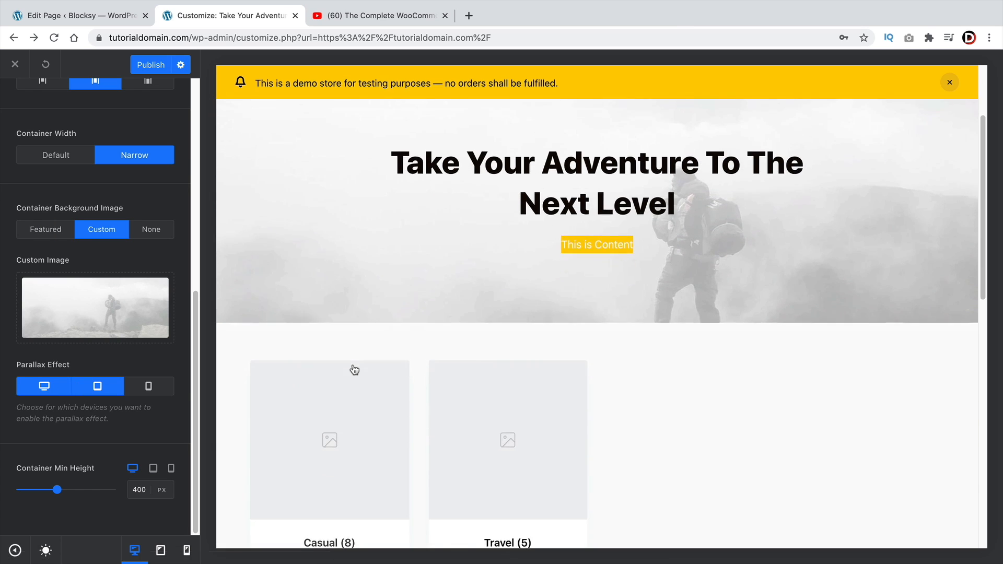
scroll(79, 302, up, 4)
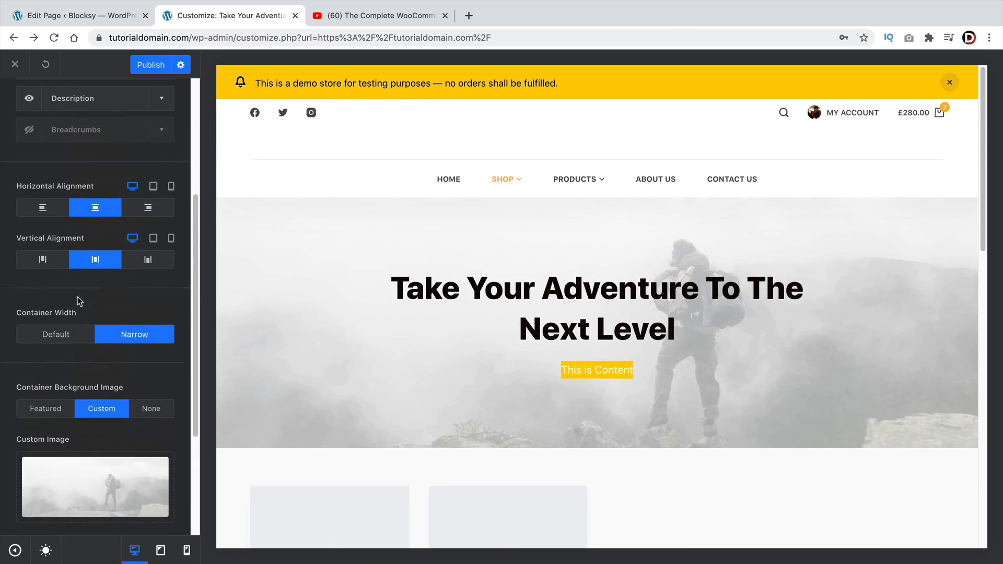
scroll(78, 301, up, 5)
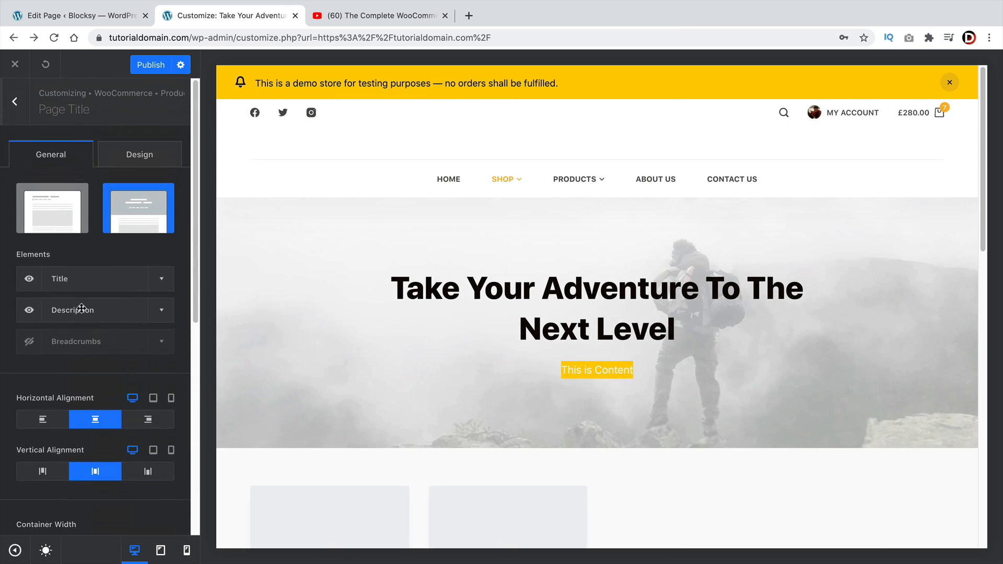
Set the Product Catalog's shop page display to Show products, publish the change and check the product grid in the preview
click(2, 108)
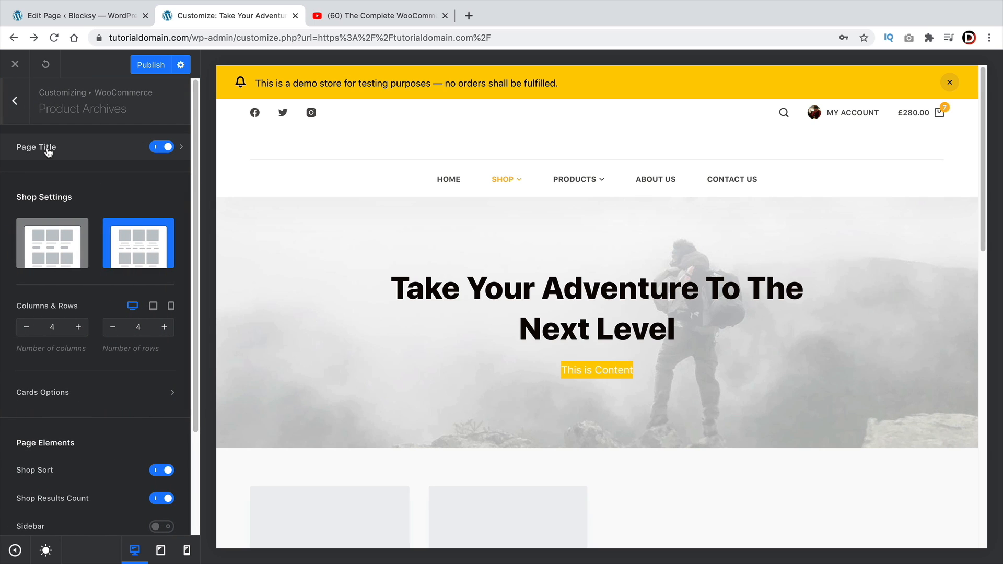
scroll(128, 397, down, 2)
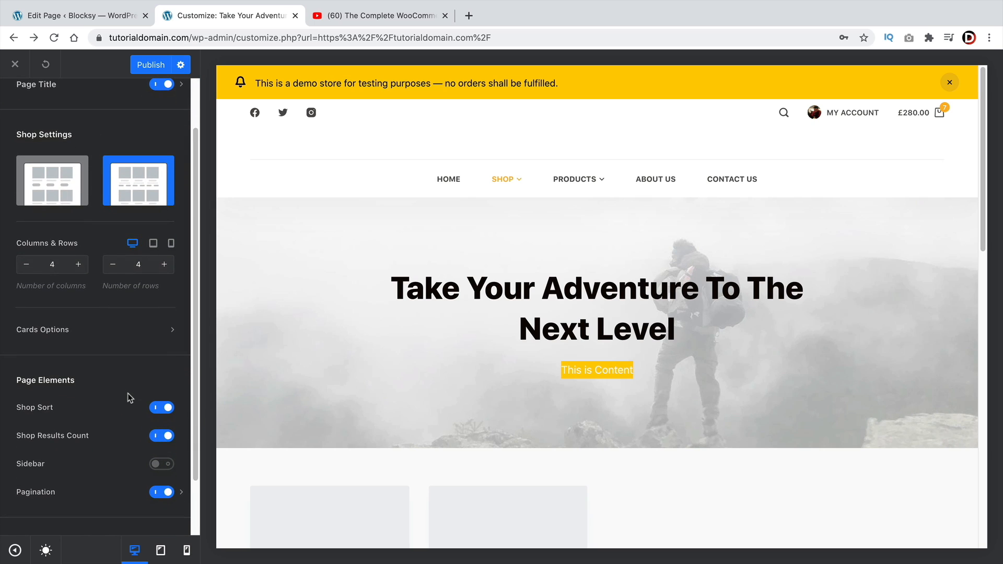
scroll(127, 393, up, 2)
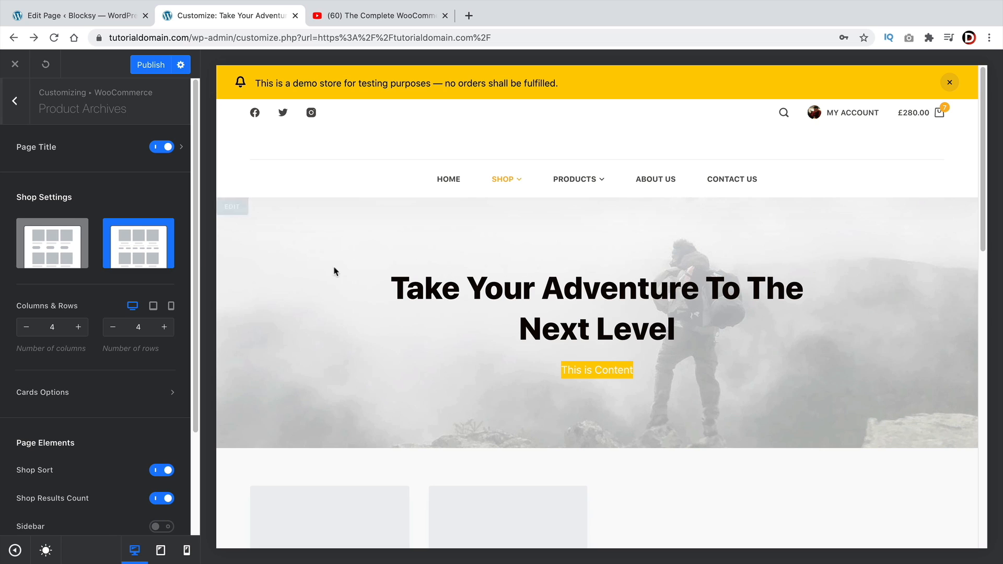
scroll(118, 375, down, 1)
scroll(118, 375, down, 3)
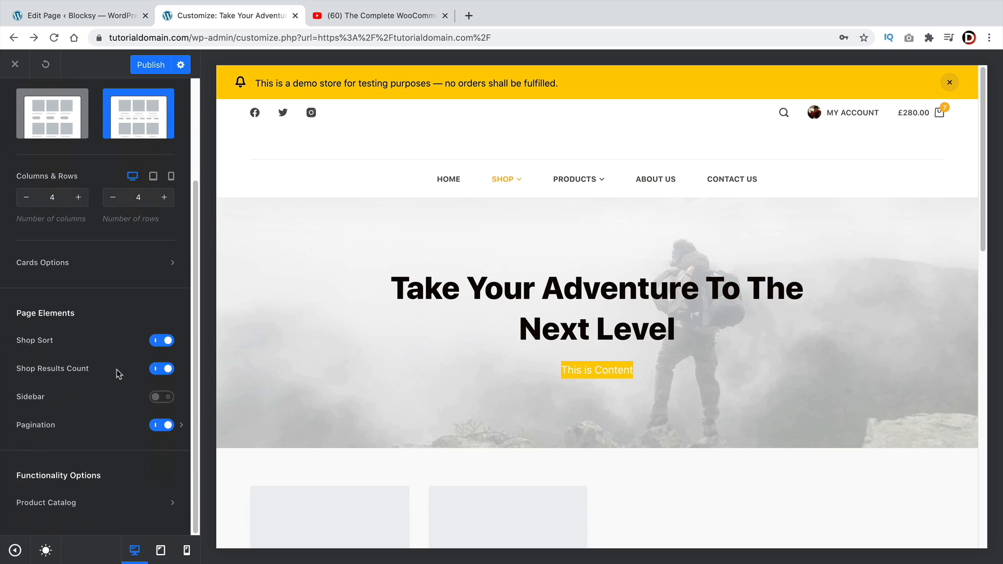
click(117, 504)
click(113, 169)
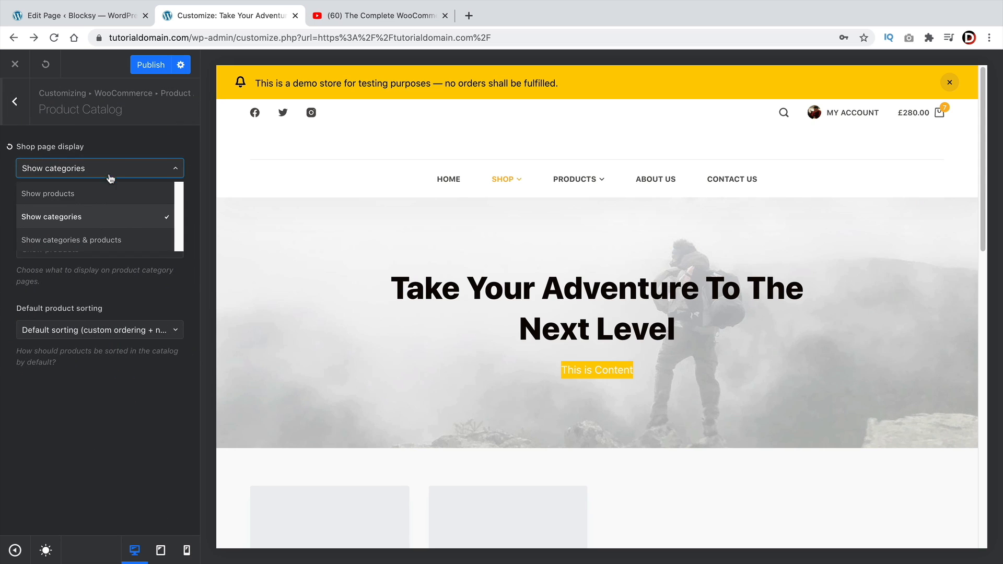
click(101, 191)
click(150, 64)
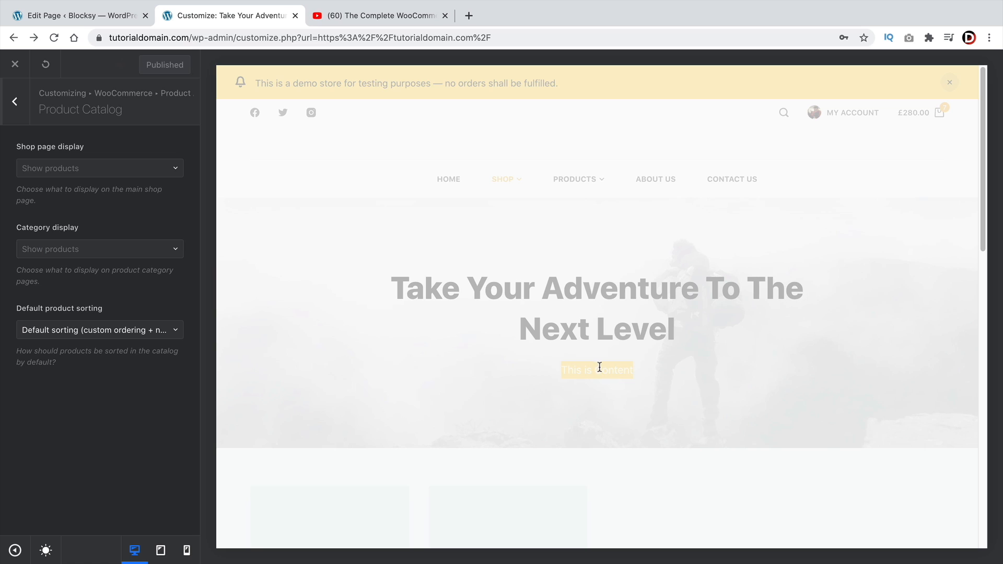
scroll(567, 366, down, 8)
scroll(550, 377, up, 2)
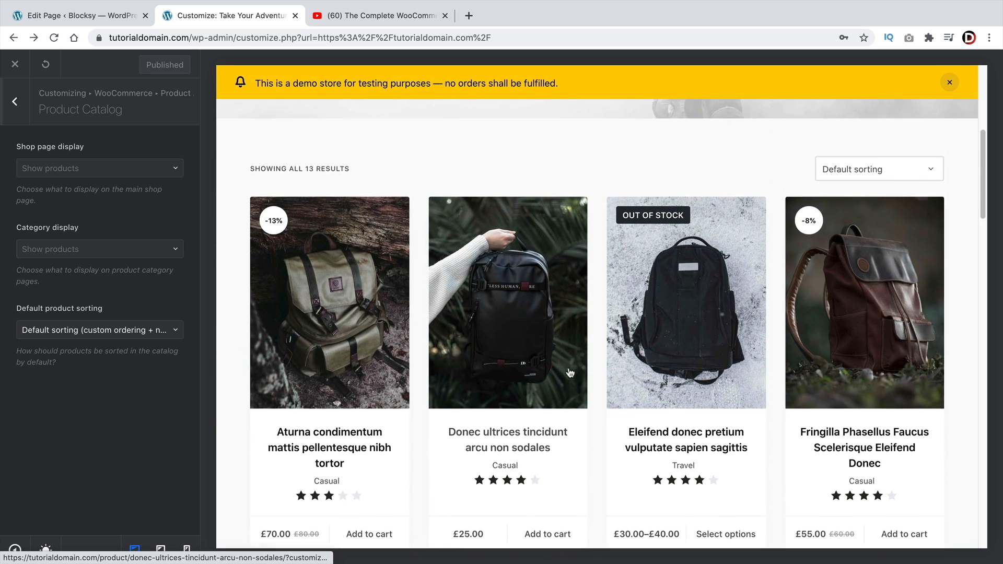
scroll(550, 377, up, 6)
Open the WooCommerce Single Product settings and load the product "Aturna condimentum mattis pellentesque nibh tortor" in the preview
click(15, 102)
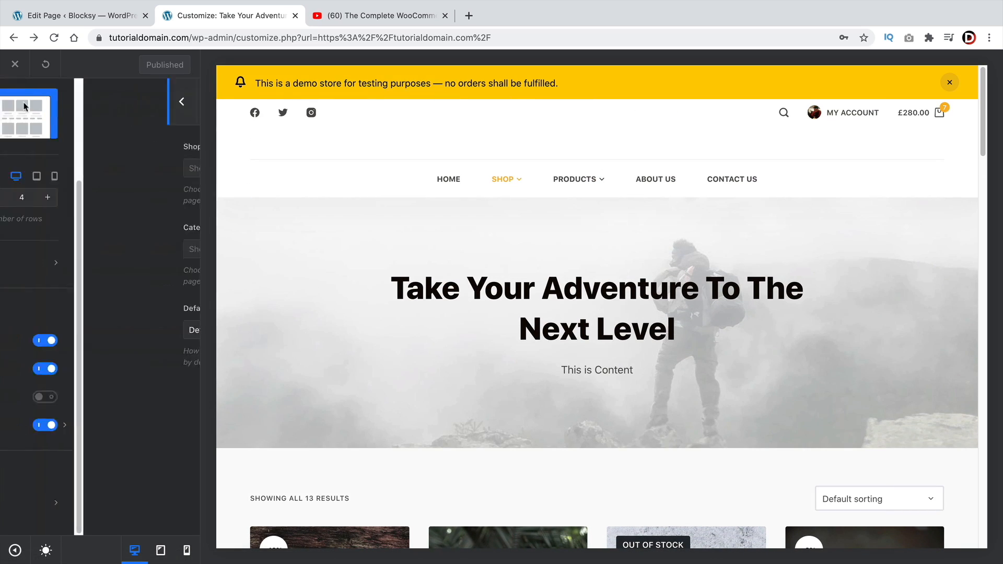
scroll(111, 292, up, 3)
click(13, 103)
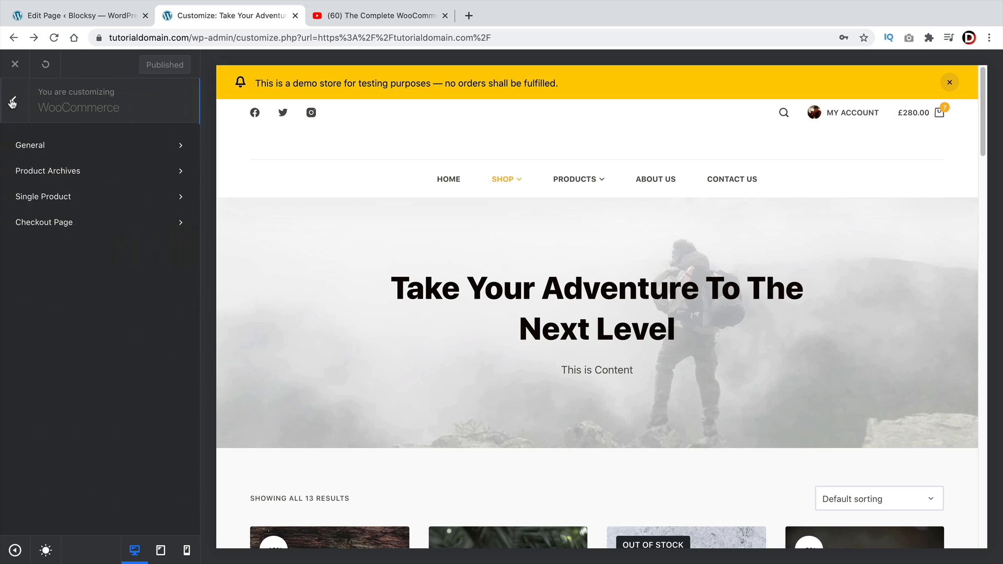
click(65, 198)
scroll(366, 314, down, 6)
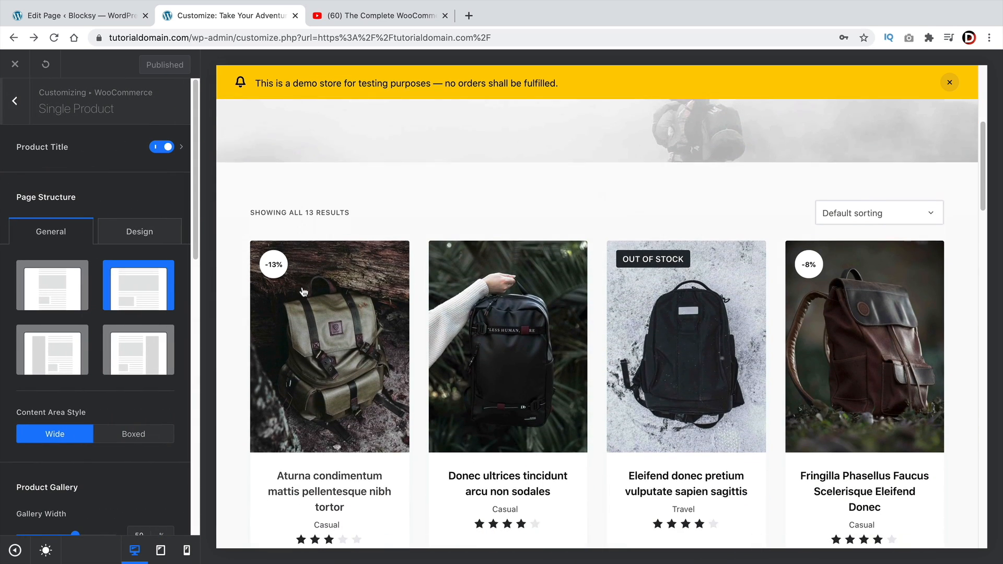
click(354, 339)
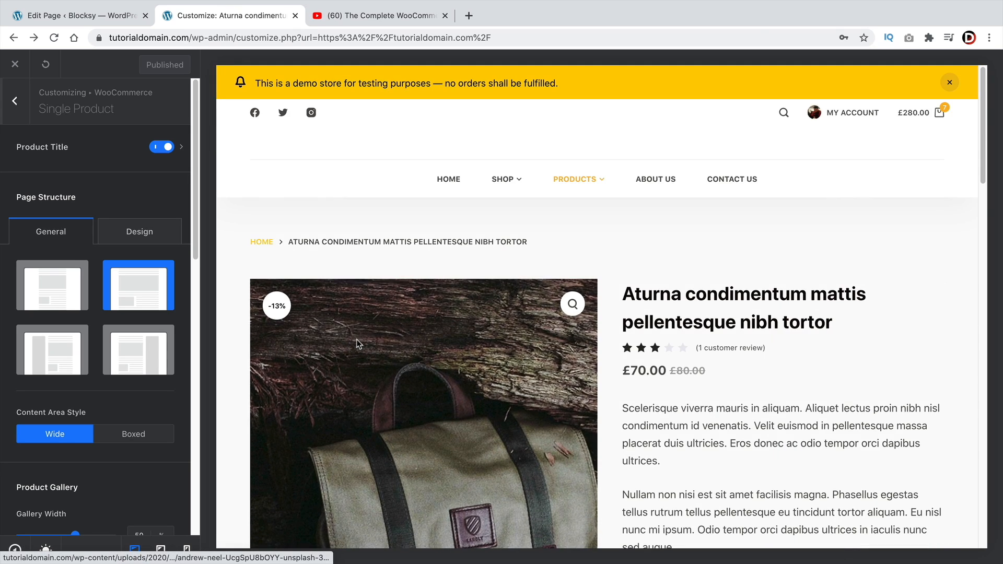
Try the Narrow Width, Right Sidebar and Left Sidebar page structures for single products and settle on Right Sidebar
scroll(732, 365, down, 3)
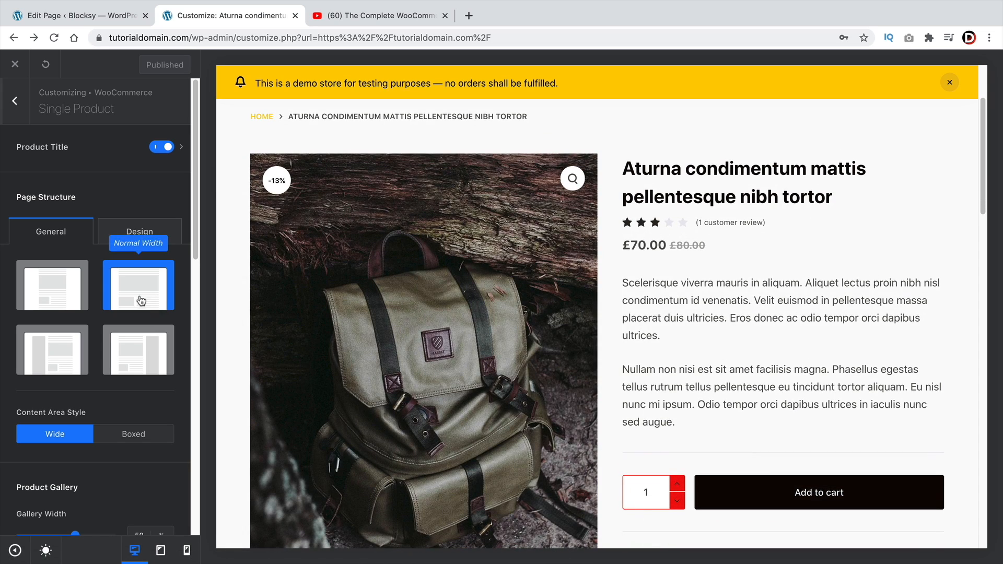
click(59, 293)
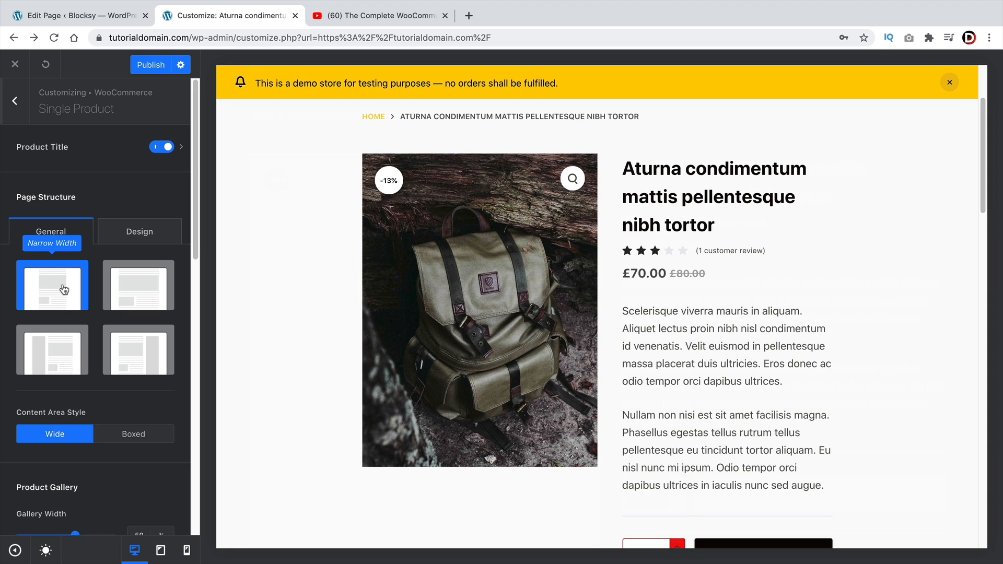
click(126, 349)
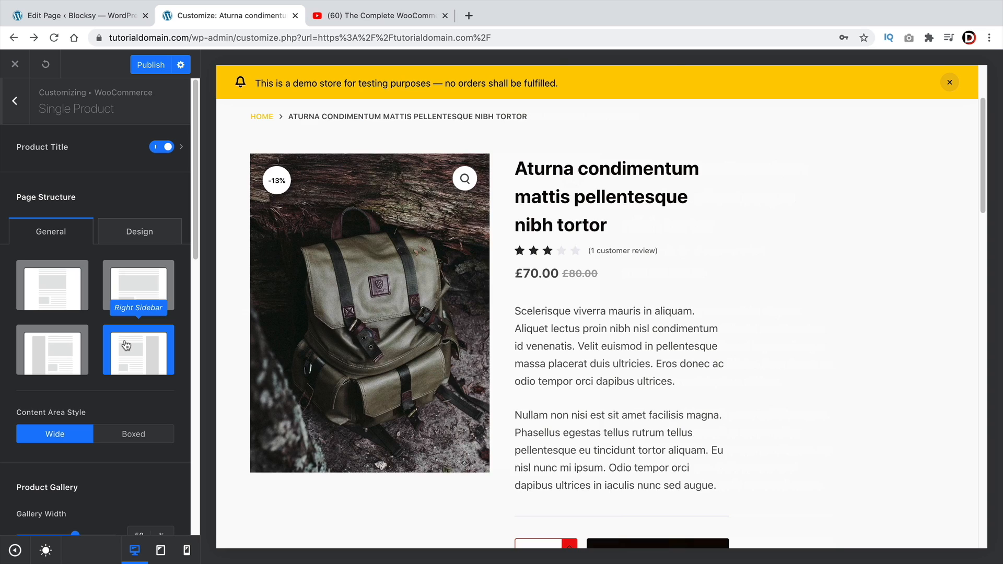
click(73, 354)
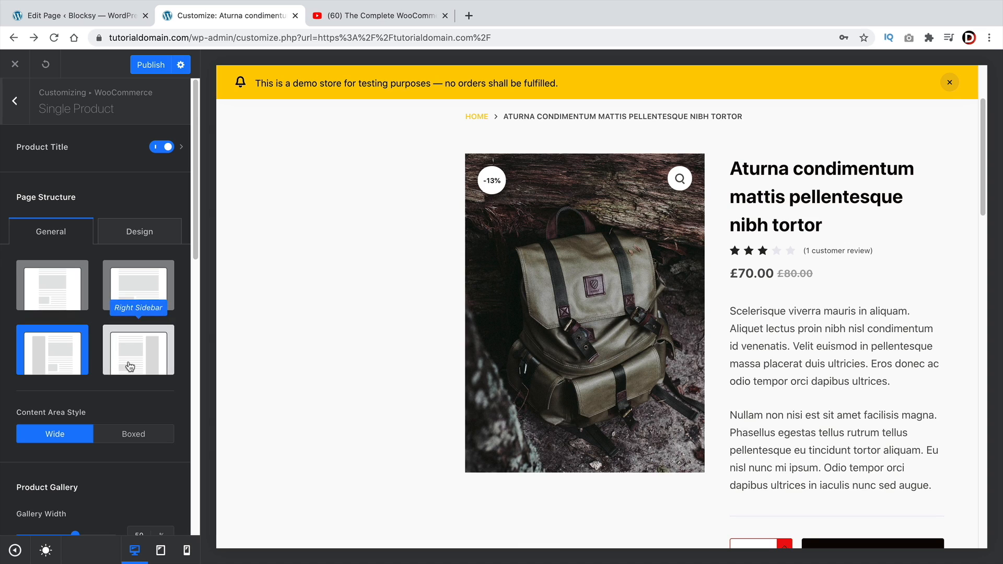
click(130, 367)
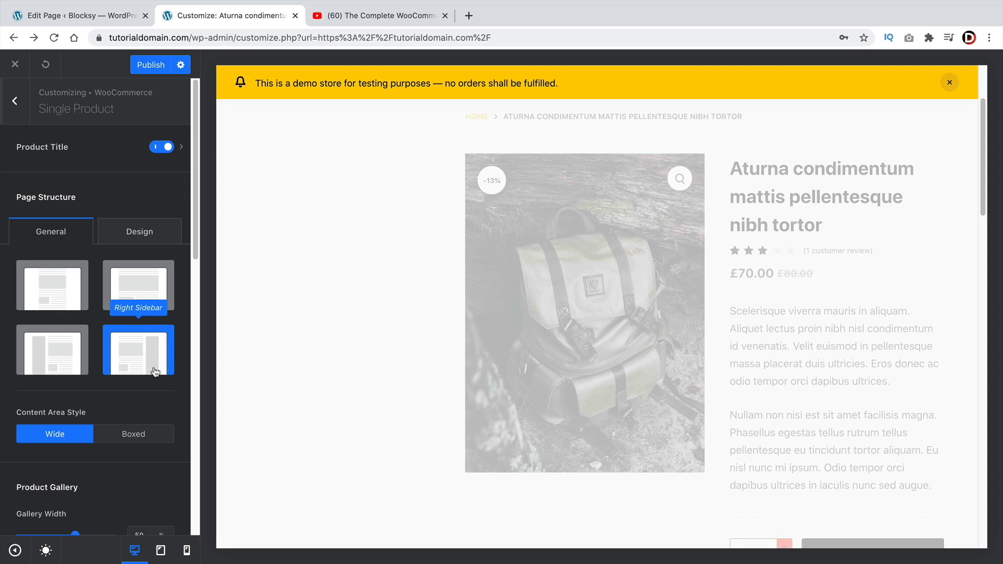
scroll(815, 335, down, 7)
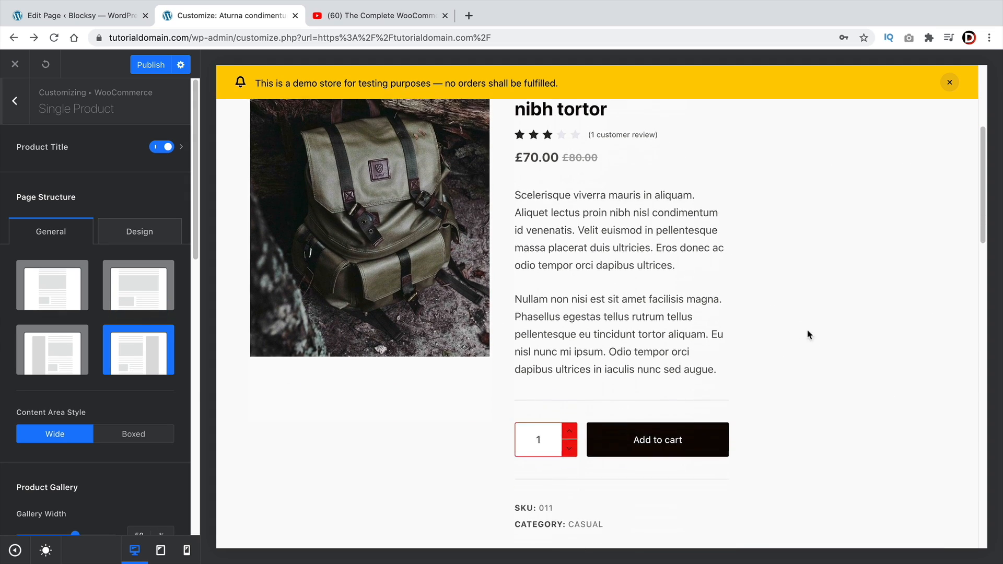
scroll(815, 420, up, 8)
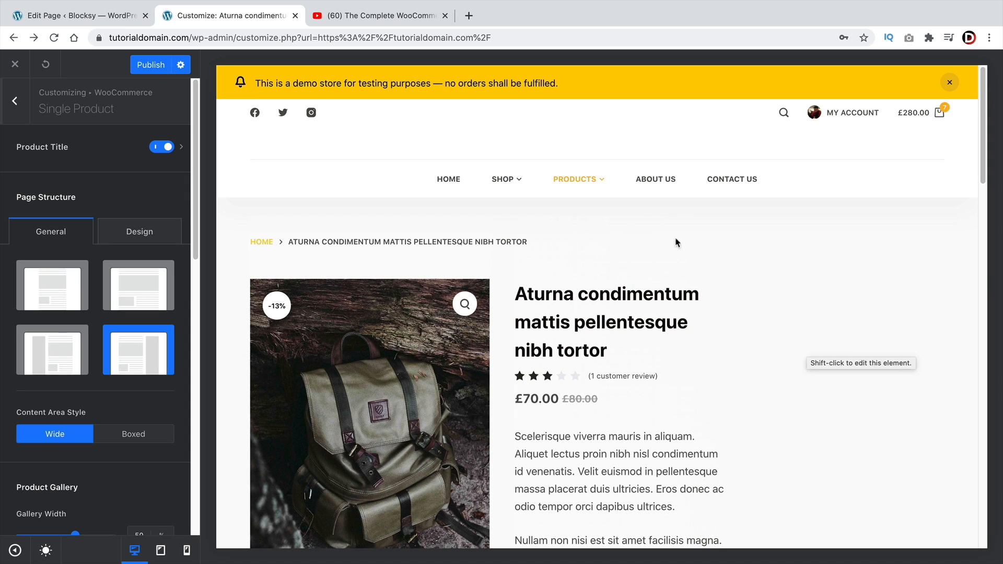
Switch to the WordPress dashboard and open the Widgets management page
click(89, 16)
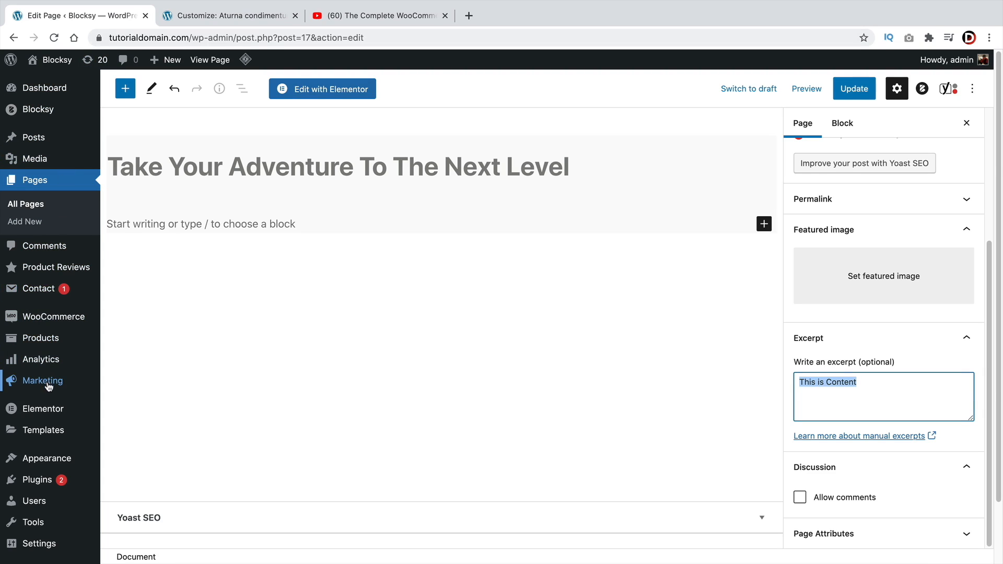
mouse_move(56, 322)
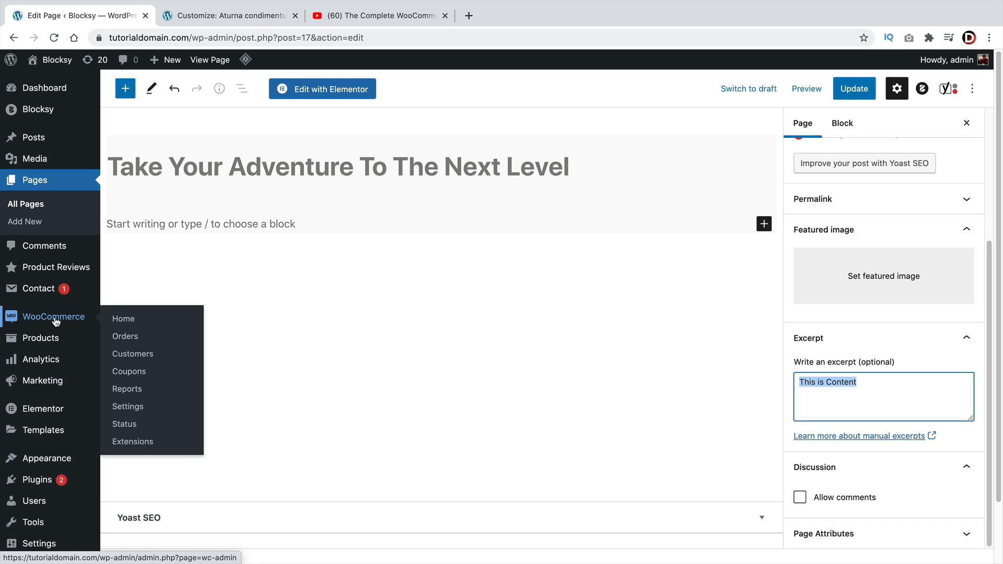
scroll(55, 365, down, 2)
mouse_move(58, 404)
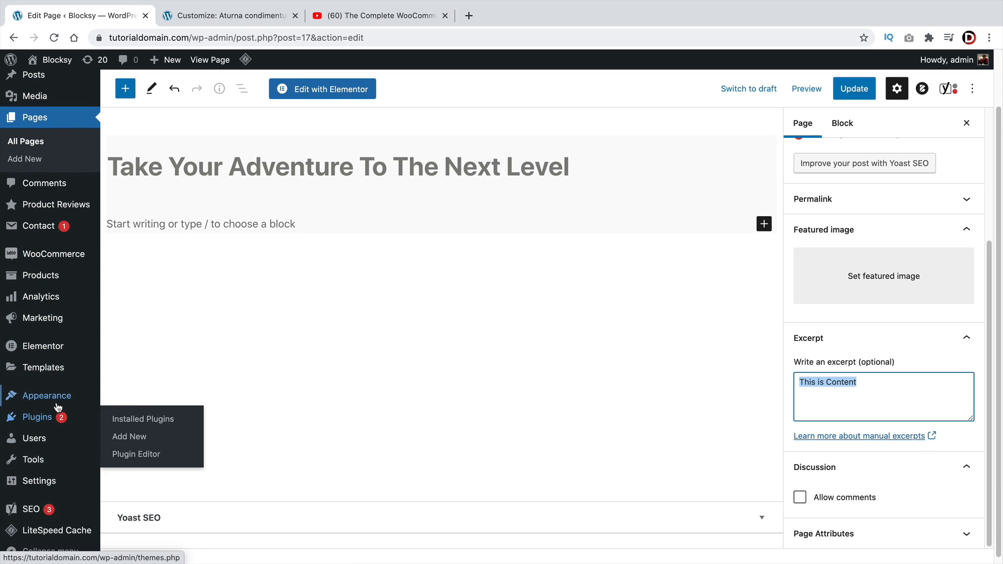
click(129, 435)
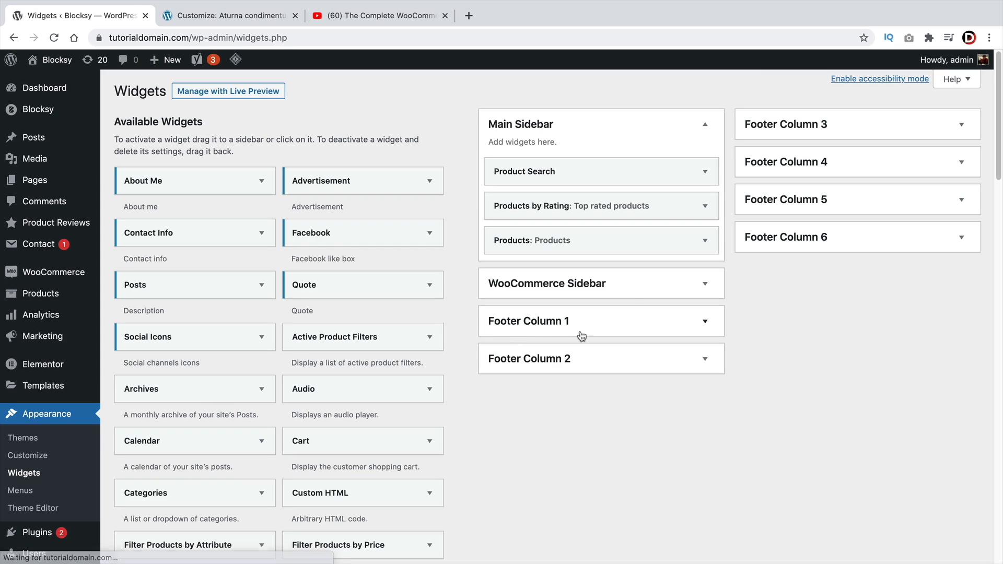
Add the Quote and Facebook widgets to the WooCommerce Sidebar, keeping their default settings
click(700, 282)
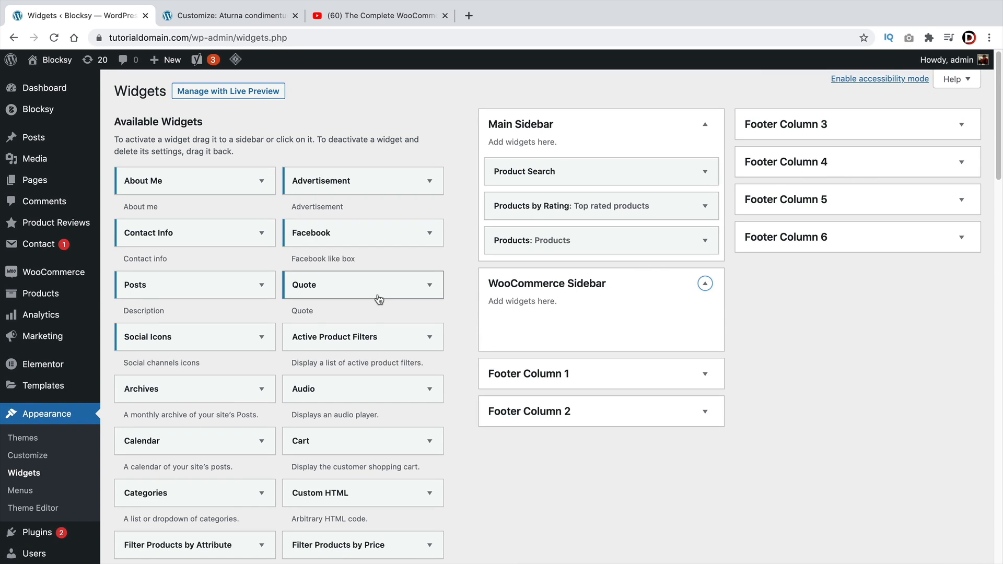
drag(377, 291, 590, 309)
drag(416, 242, 632, 345)
scroll(746, 369, down, 10)
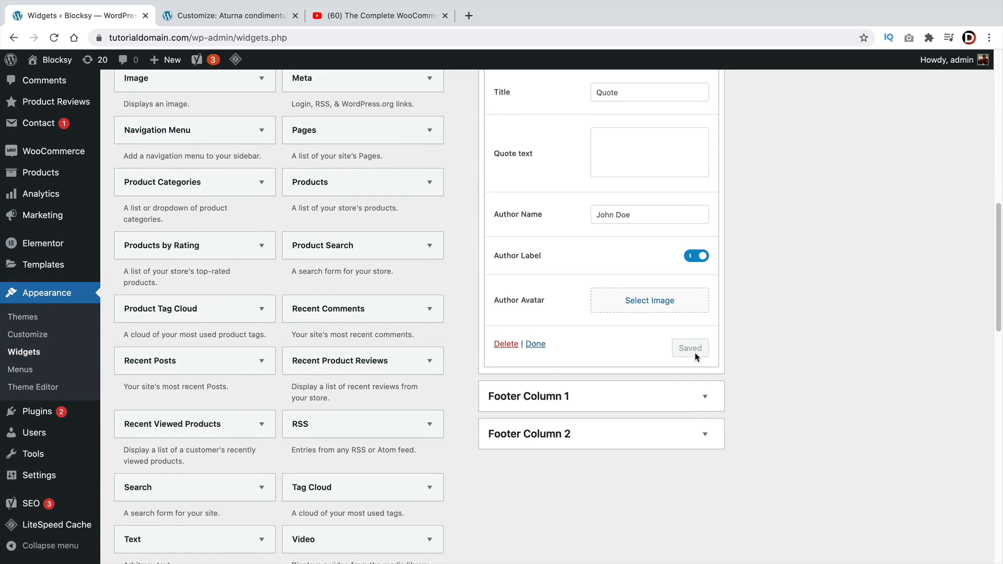
scroll(556, 355, up, 10)
scroll(544, 484, down, 7)
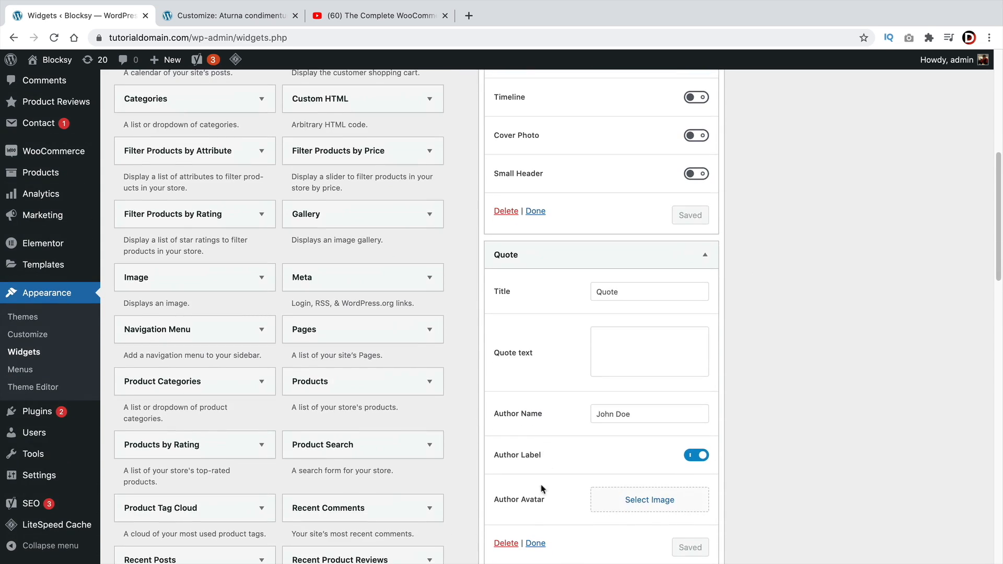
click(537, 545)
scroll(352, 381, up, 8)
Open the live site, return to the Customizer and check the sidebar widgets beside the product in the preview
mouse_move(56, 61)
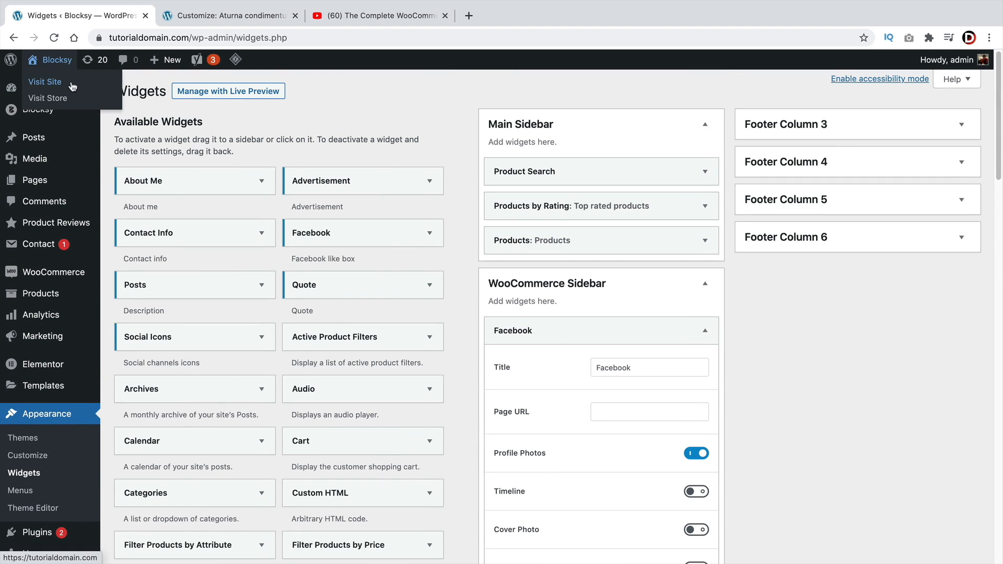
click(70, 85)
click(191, 21)
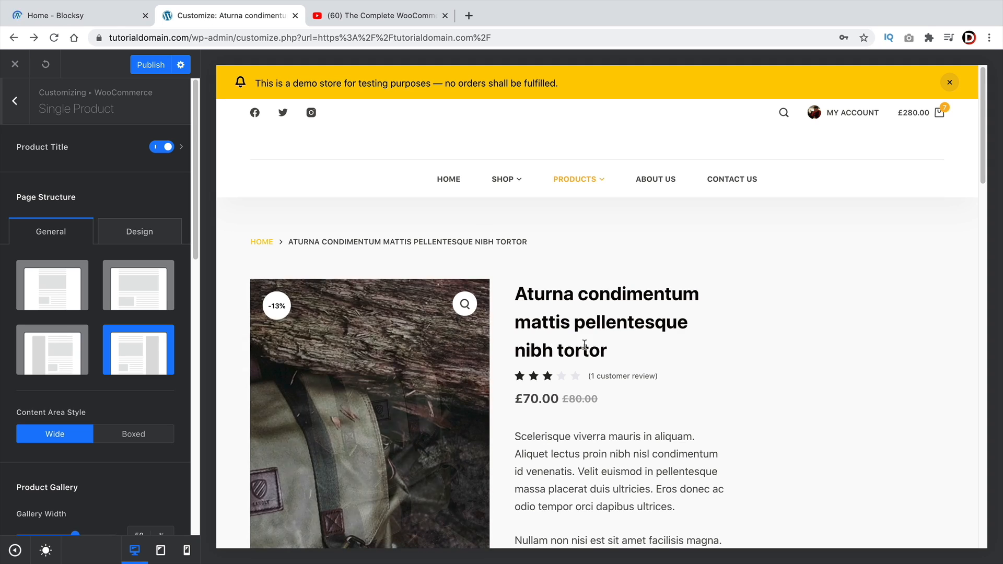
scroll(601, 347, down, 1)
scroll(600, 346, down, 1)
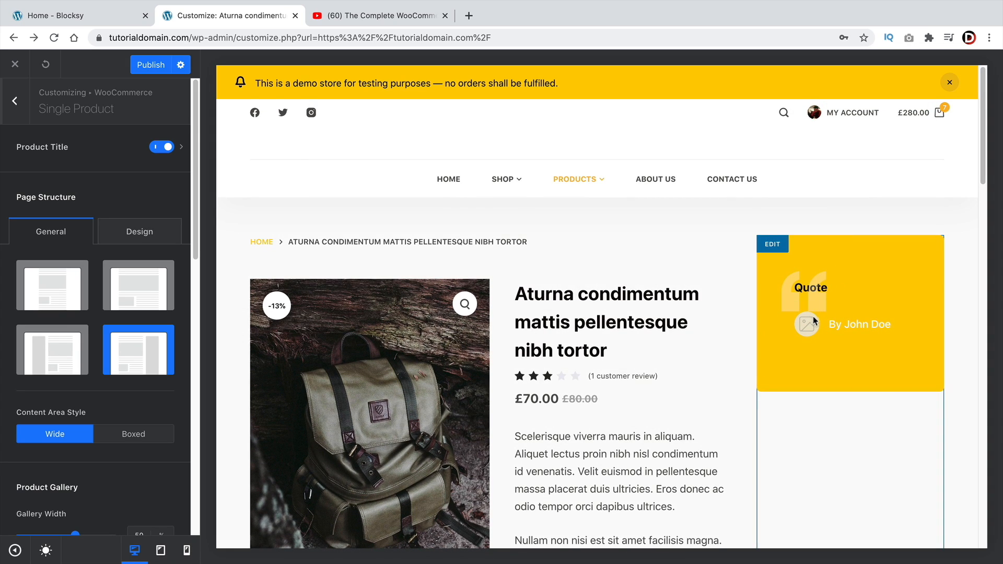
scroll(814, 320, down, 6)
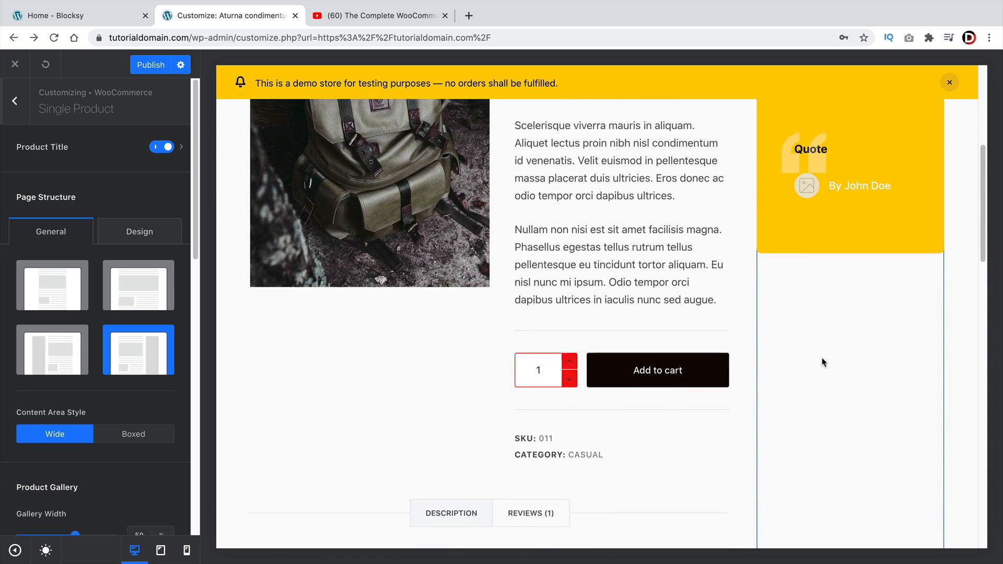
scroll(823, 362, up, 6)
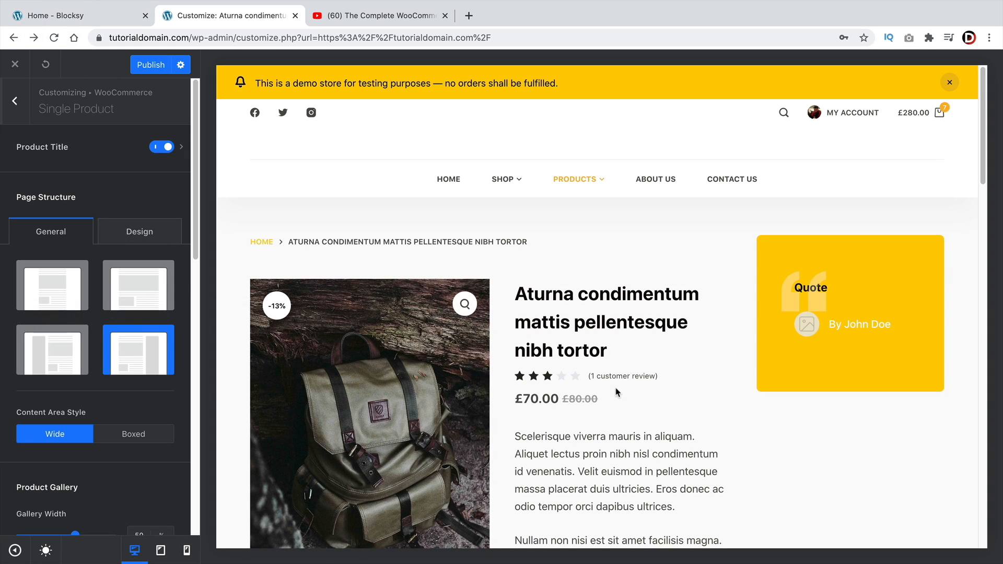
Review the Product Gallery and Product Elements settings, and turn the Sale Badge off and back on
scroll(77, 412, down, 5)
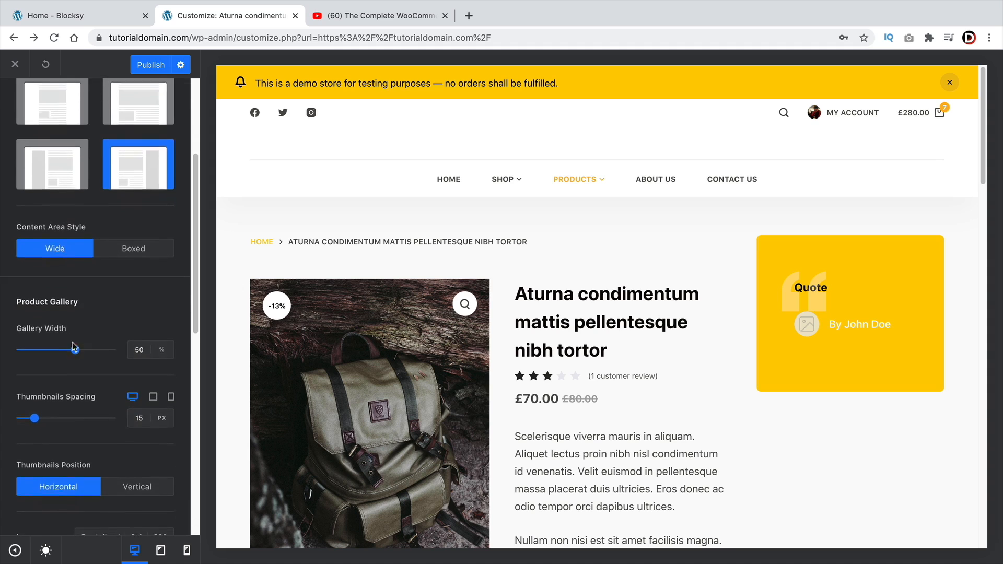
scroll(229, 353, down, 3)
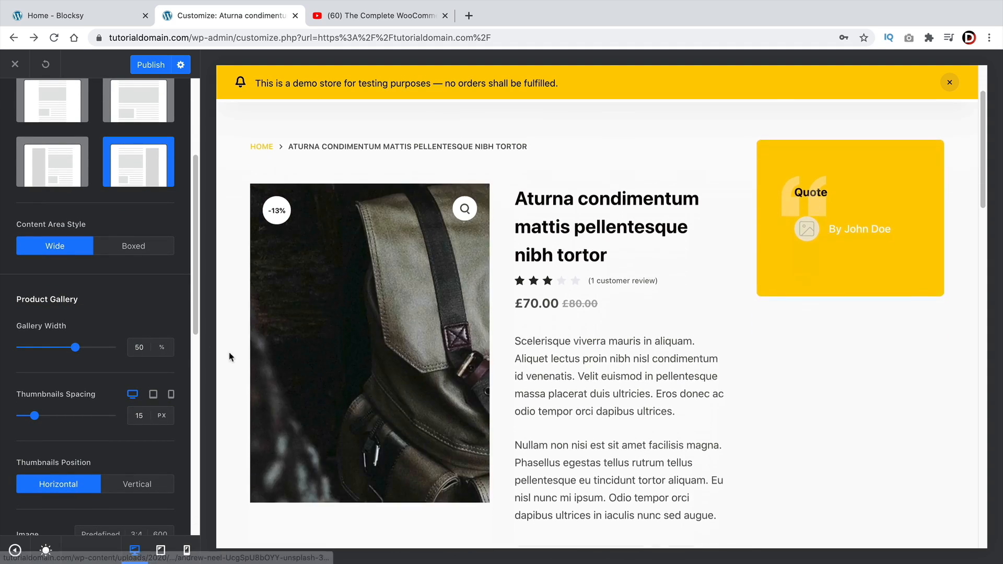
scroll(80, 354, down, 3)
scroll(76, 344, down, 4)
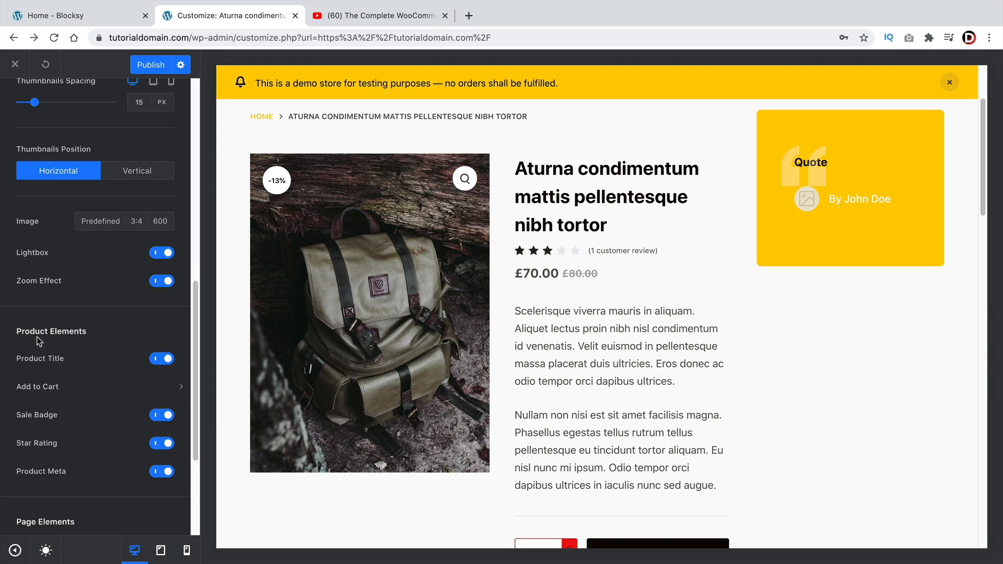
drag(21, 331, 85, 330)
click(162, 416)
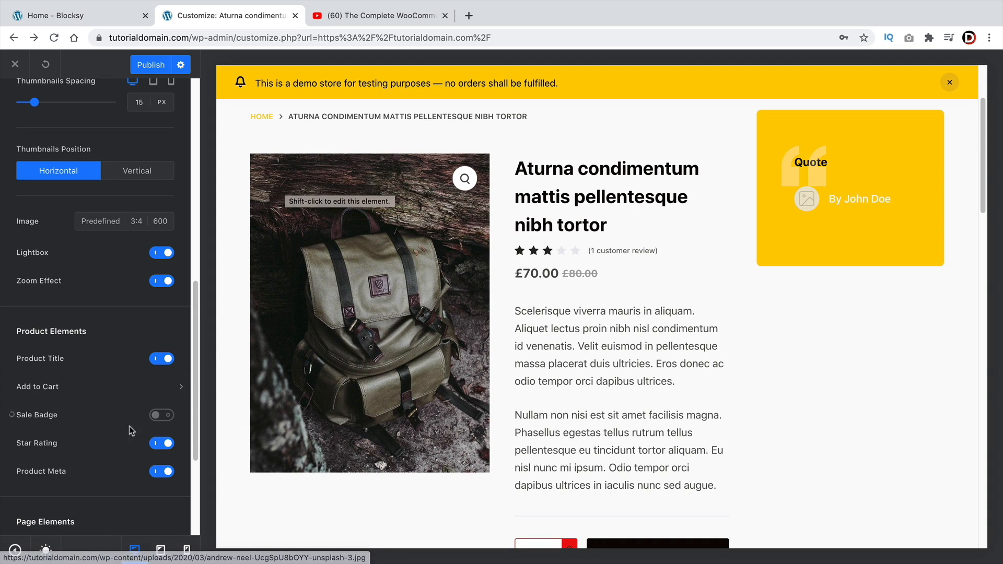
click(160, 416)
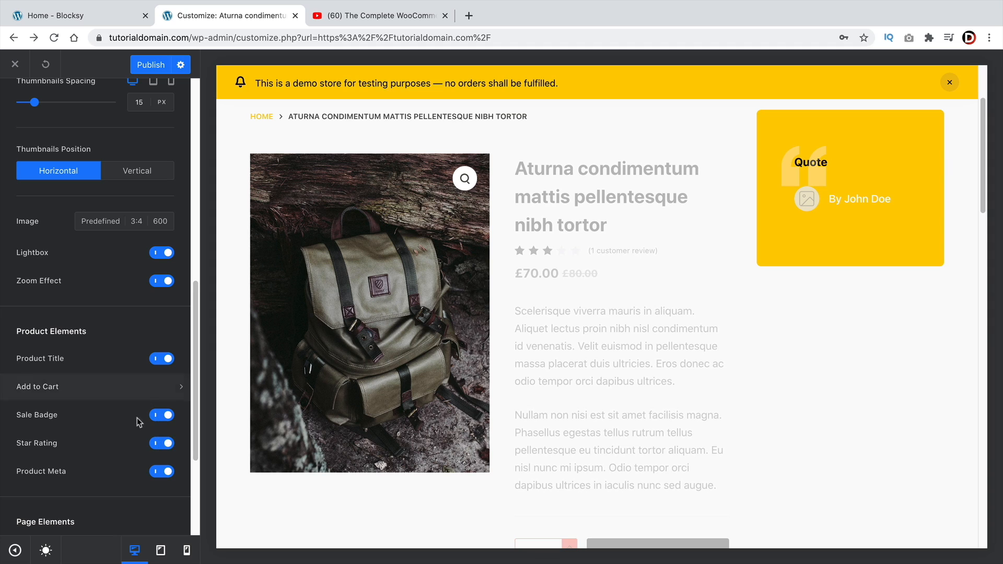
Open the product's Add to Cart settings and review the design colors for the quantity field and the cart buttons
click(180, 389)
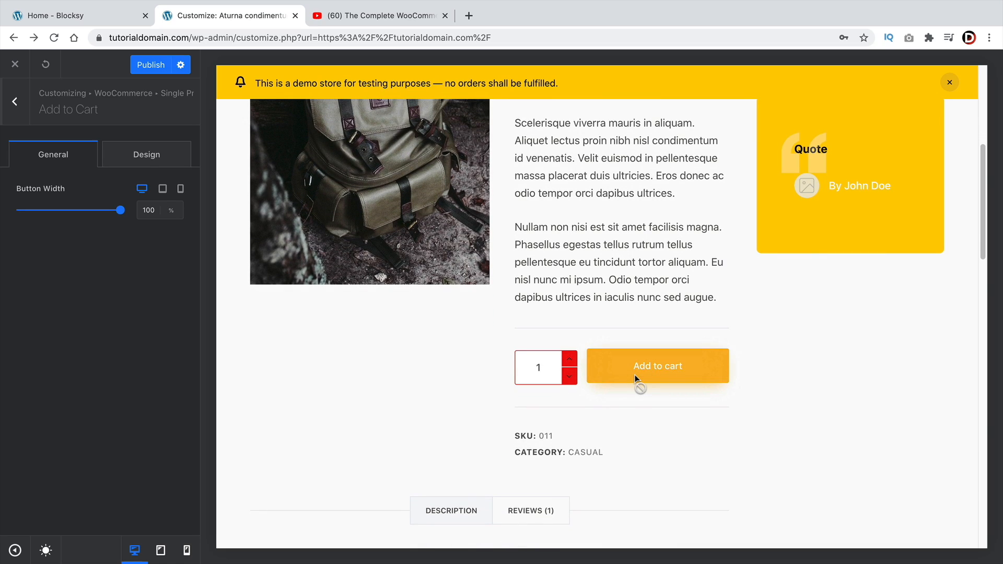
click(154, 161)
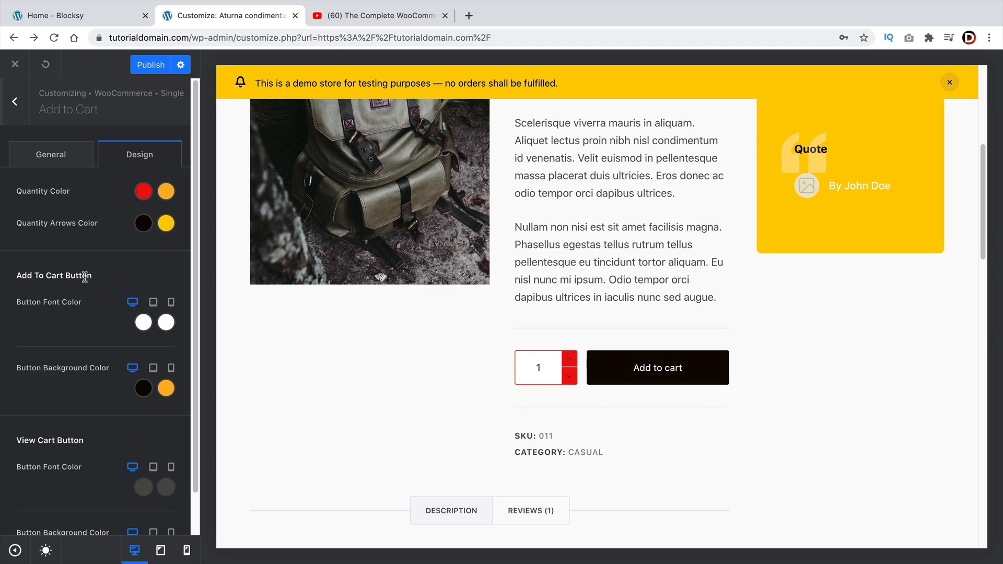
scroll(61, 357, down, 2)
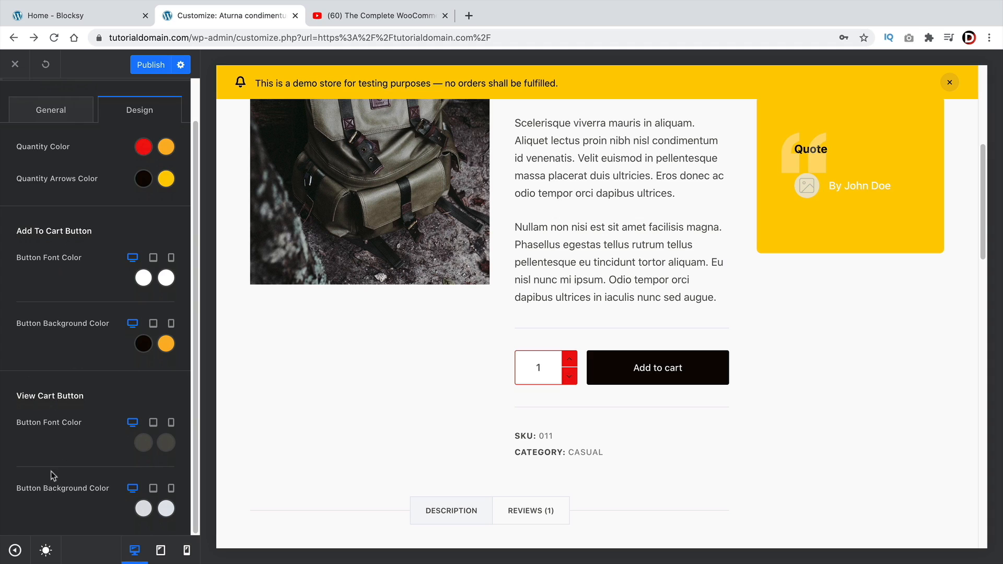
scroll(54, 389, up, 2)
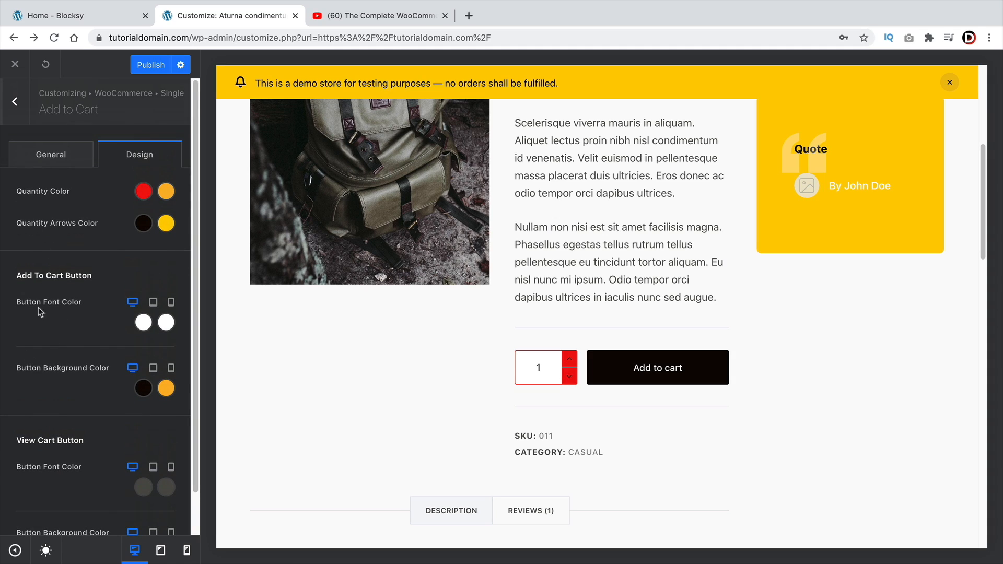
Try an Add to Cart button width of 44%, restore it to 100% and return to the Single Product settings
click(67, 166)
drag(116, 211, 40, 211)
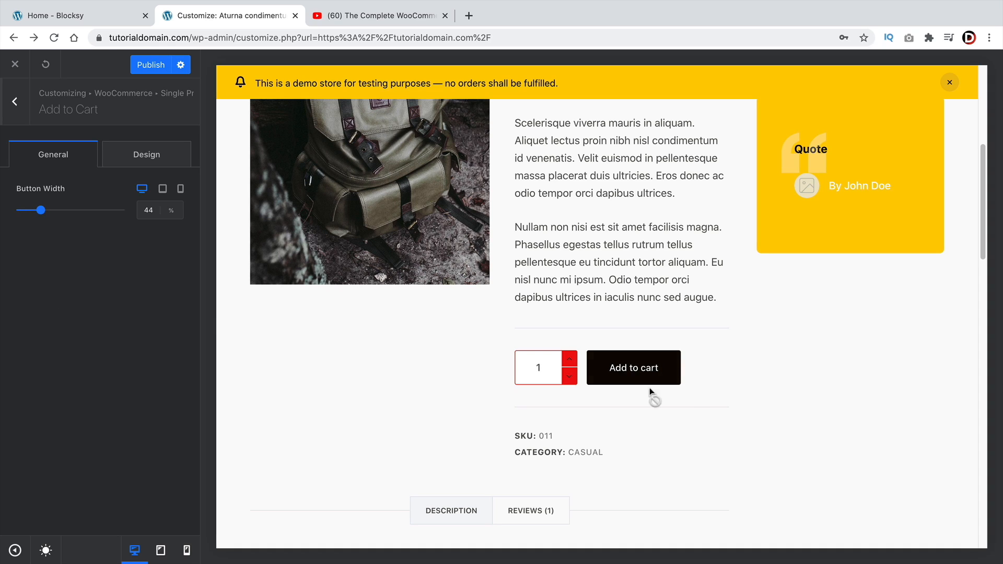
drag(116, 214, 133, 212)
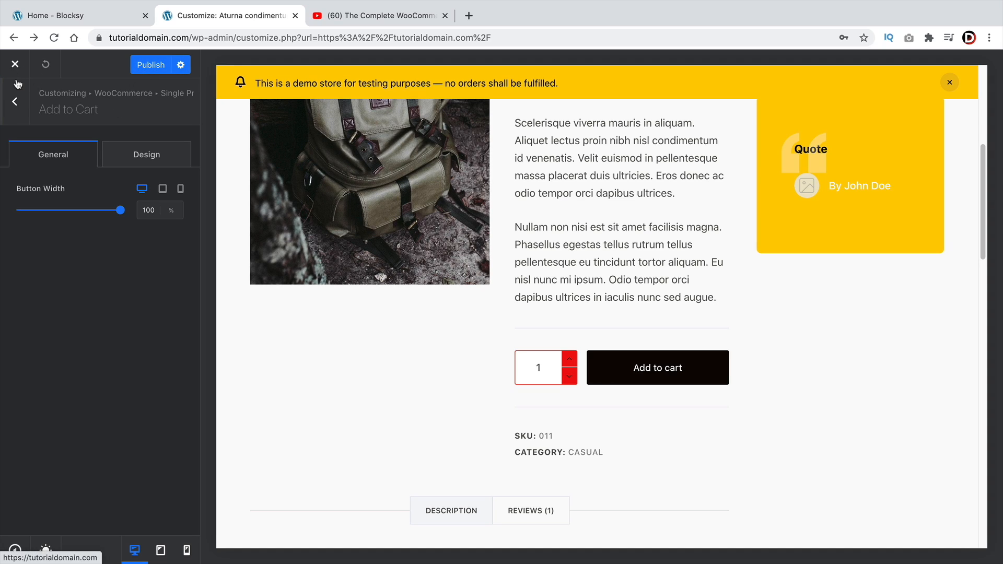
click(16, 105)
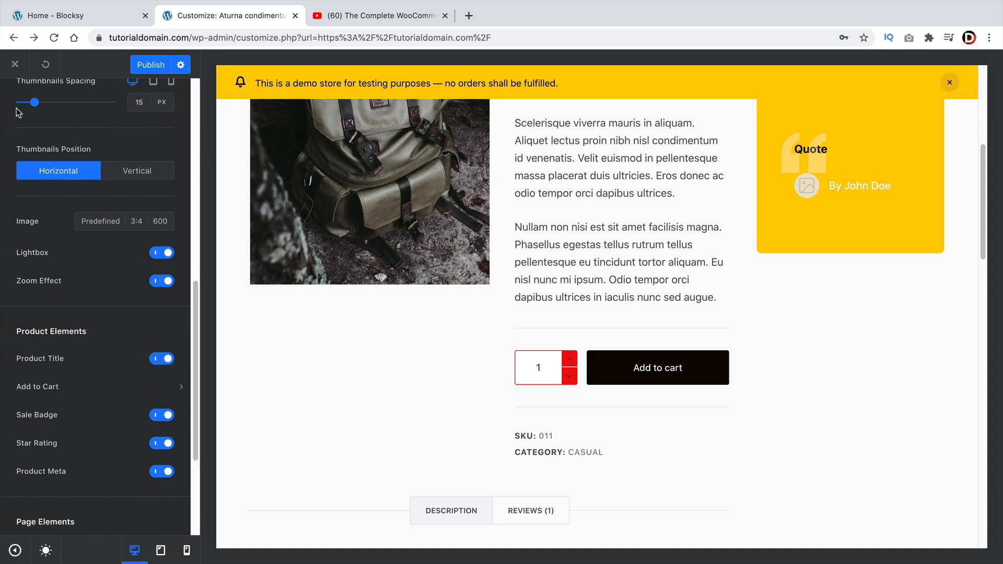
Review the product's Page Elements options and the Related & Upsells visibility settings
scroll(76, 311, up, 3)
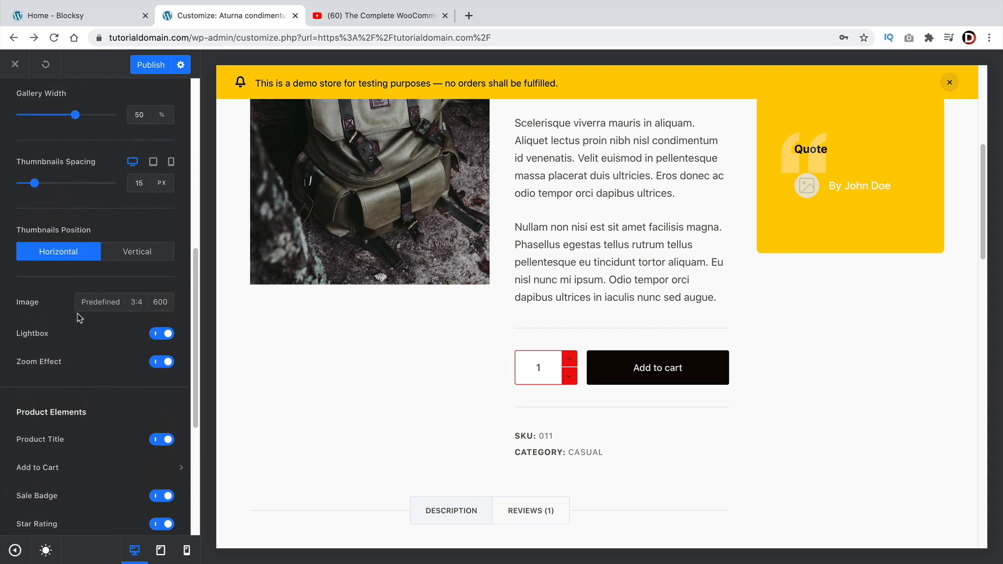
scroll(91, 347, down, 6)
scroll(83, 374, down, 1)
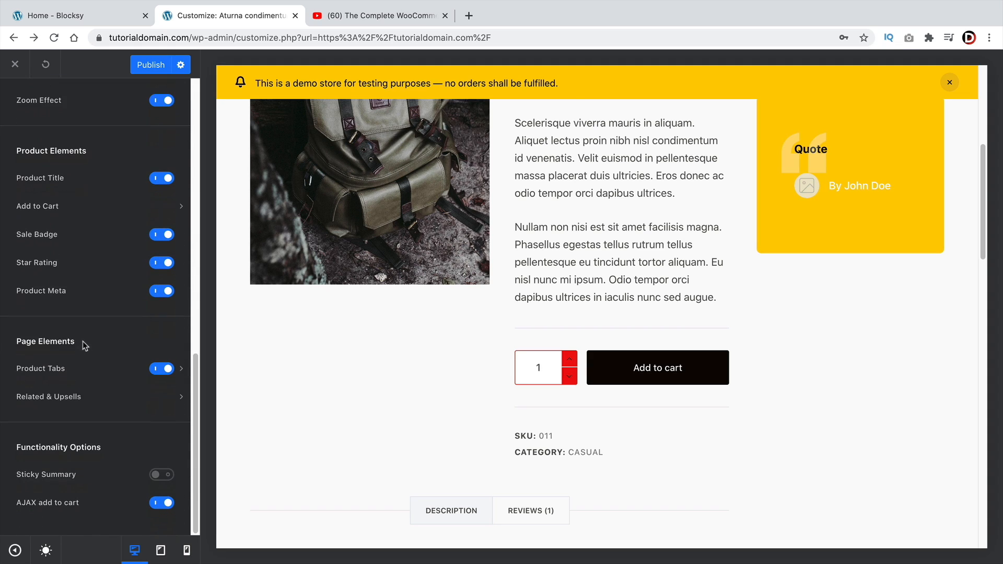
drag(27, 341, 58, 341)
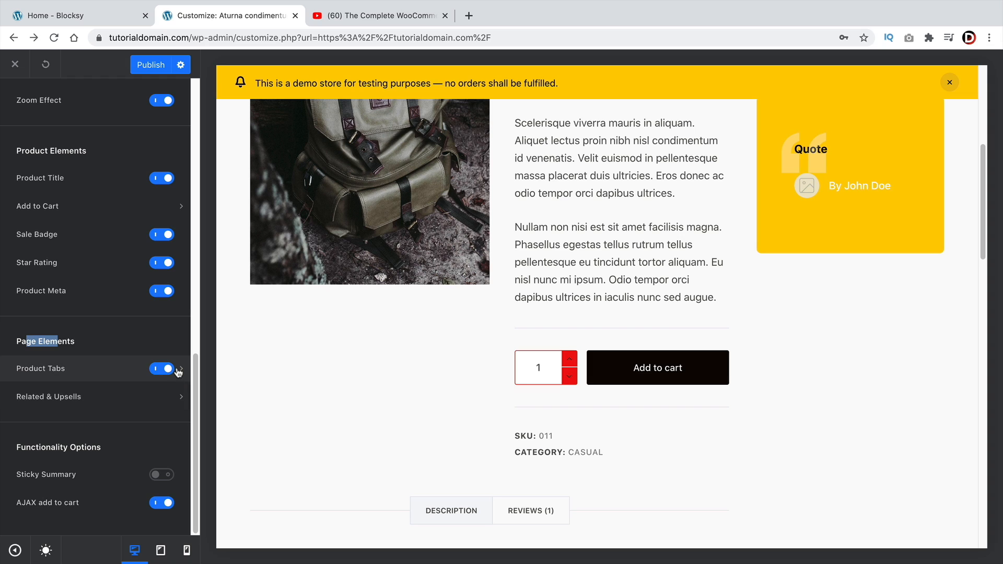
scroll(231, 381, down, 4)
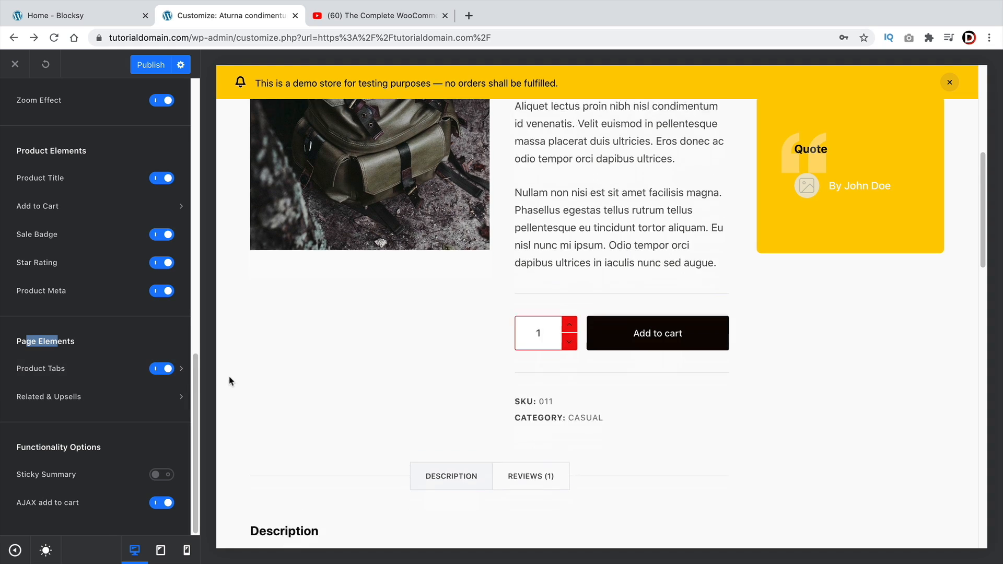
click(126, 386)
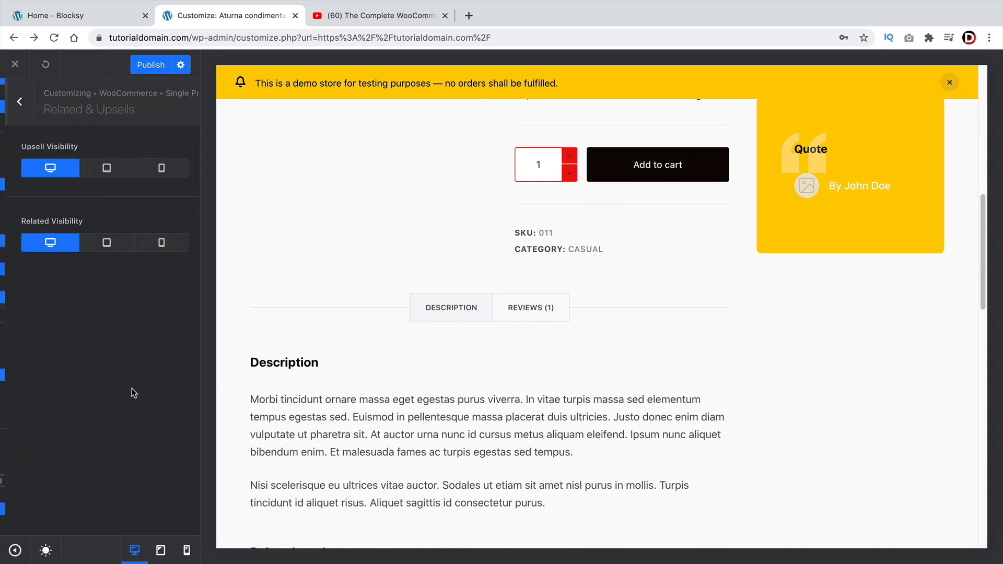
click(17, 112)
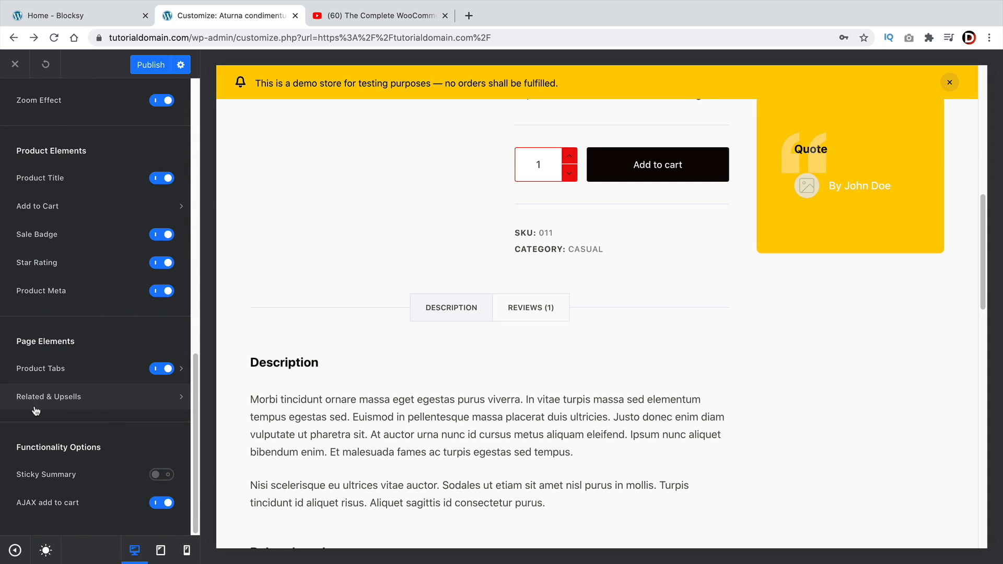
Check the related products and the product description in the preview
scroll(403, 415, down, 8)
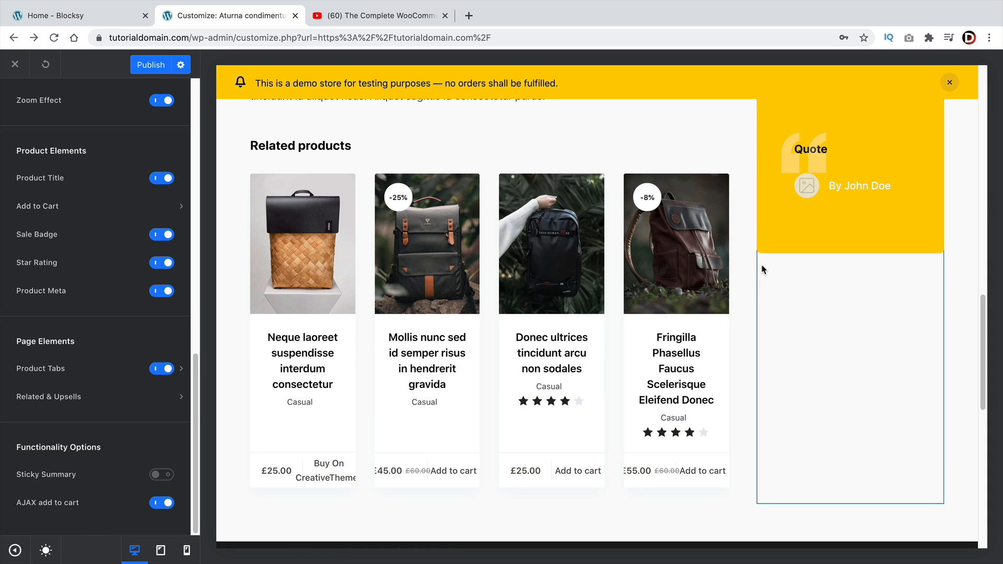
scroll(664, 280, up, 5)
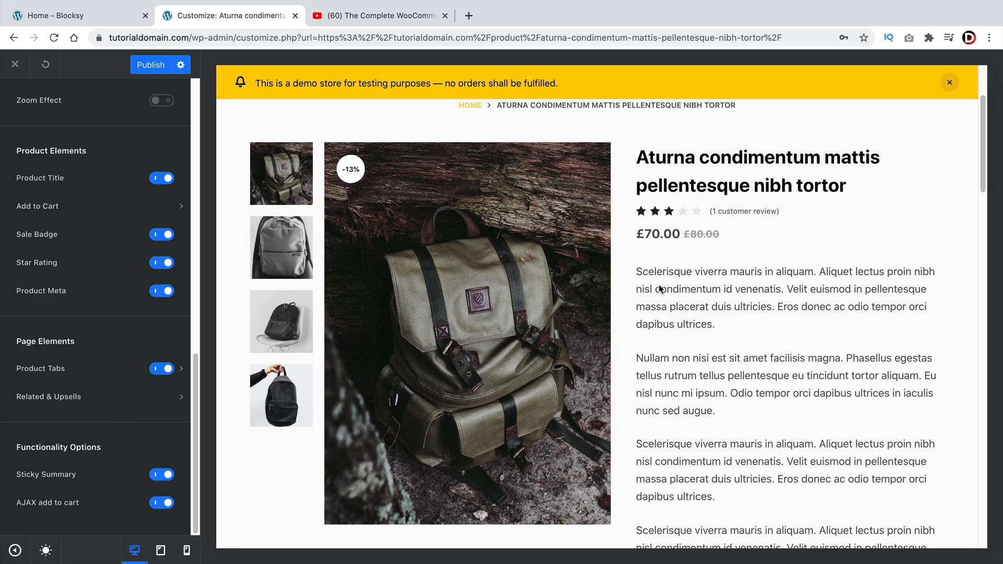
drag(654, 272, 781, 473)
click(777, 453)
Open the WooCommerce Checkout Page settings and review the Company name field choices, keeping Optional
scroll(107, 490, up, 12)
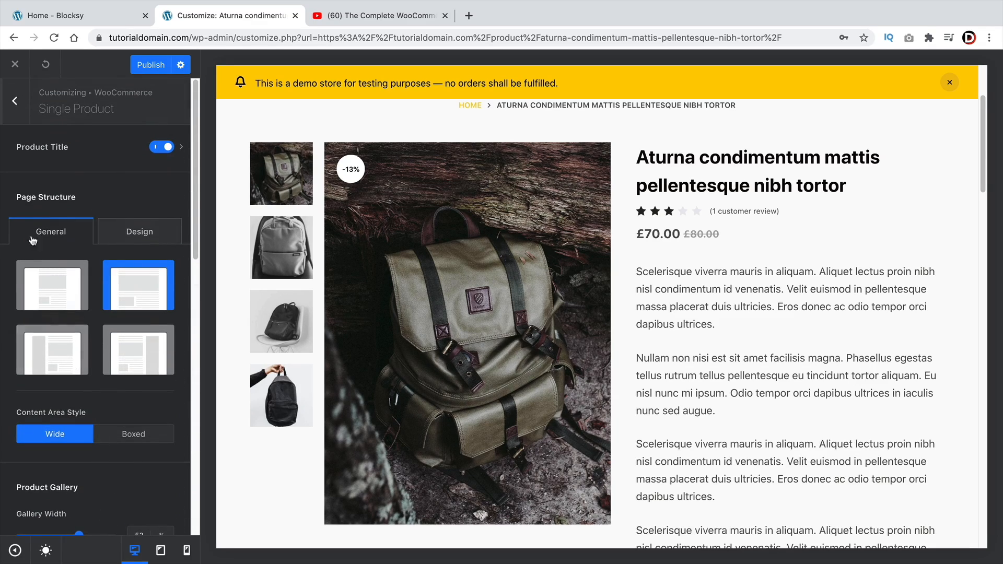
click(15, 101)
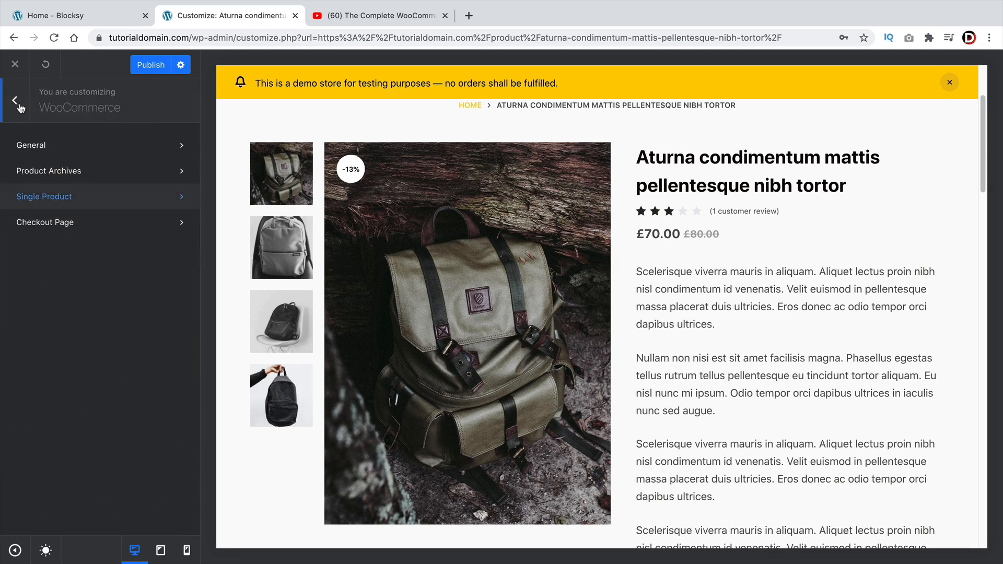
click(61, 224)
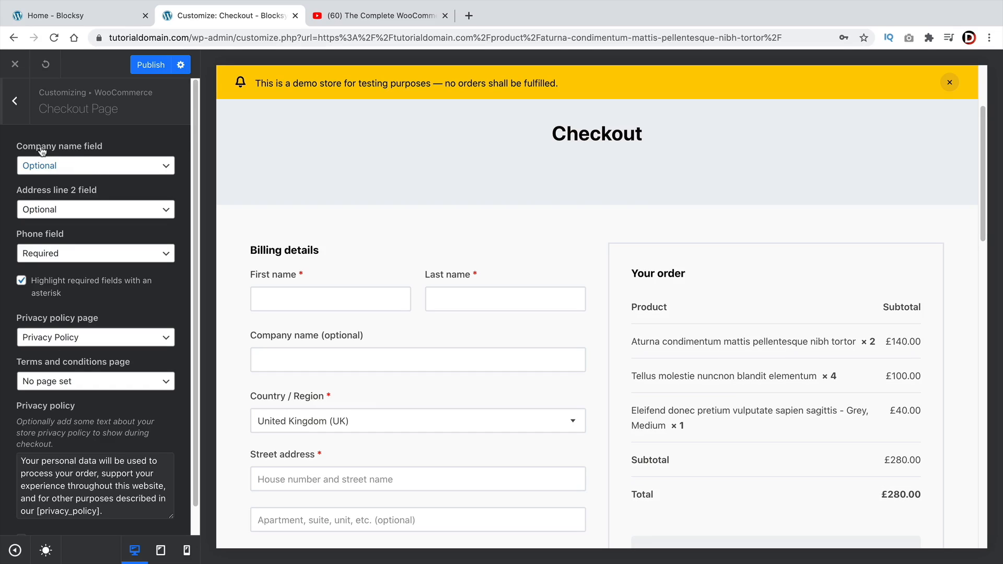
click(57, 166)
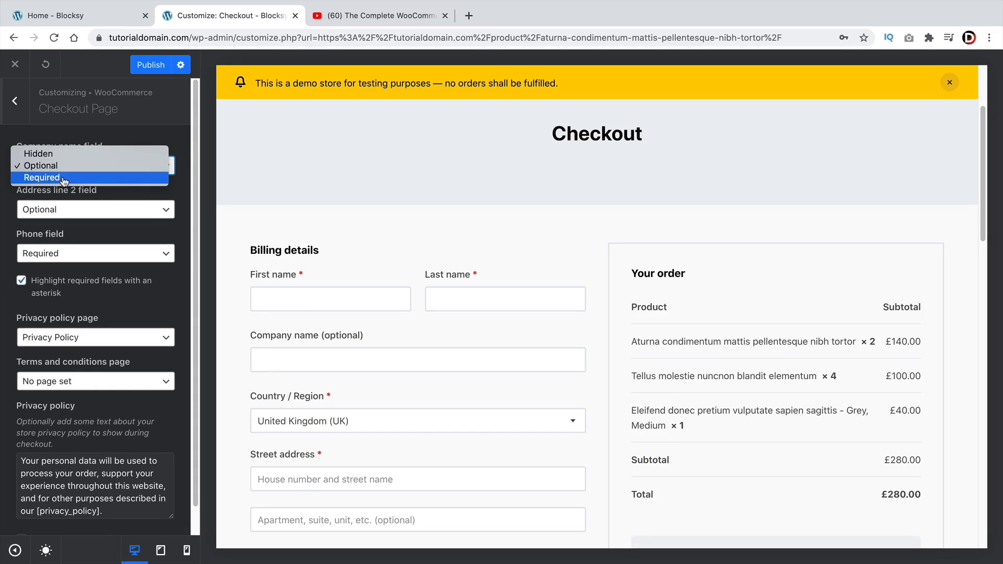
click(62, 166)
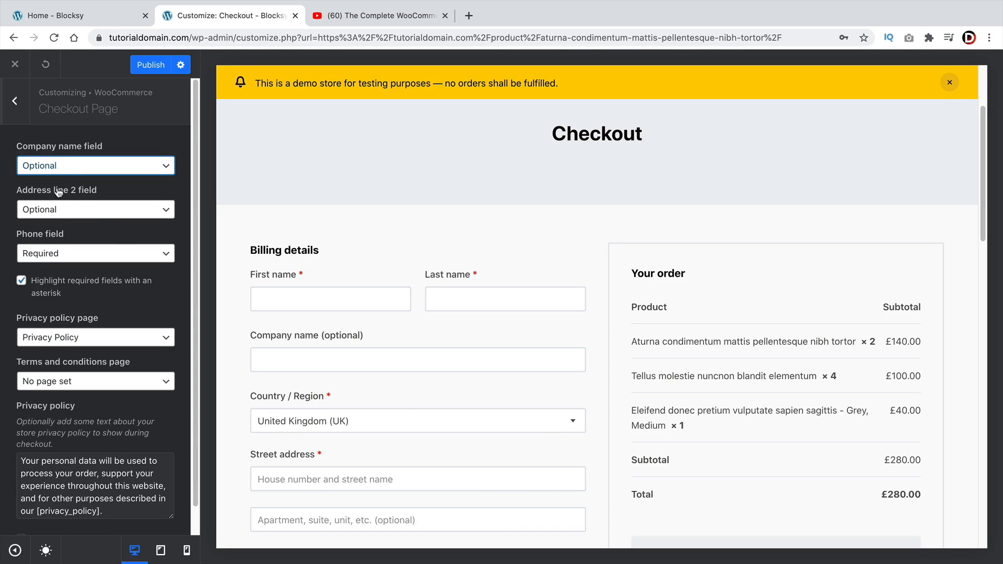
Set the checkout's Address line 2, Phone and Company name fields to Hidden
scroll(324, 348, down, 3)
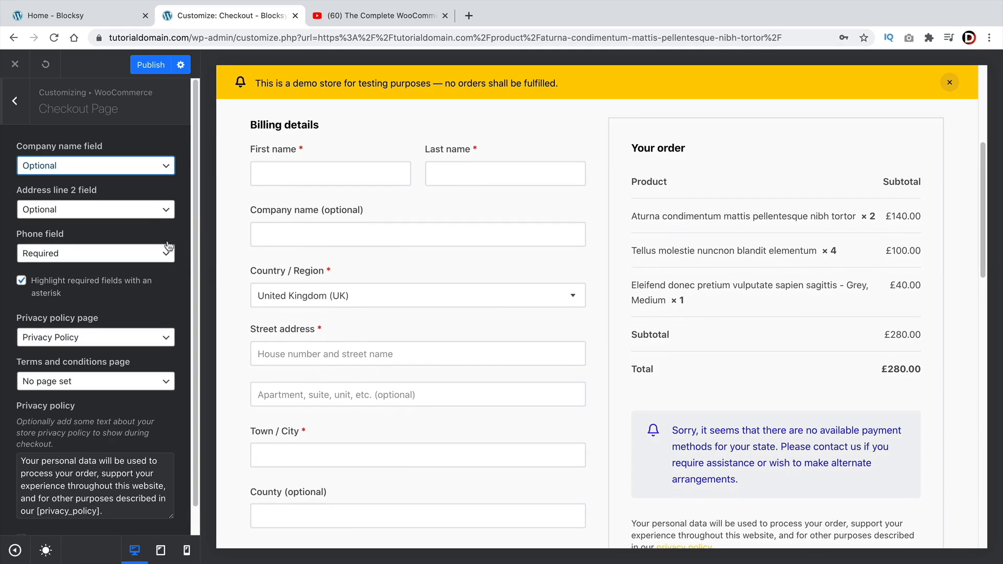
click(146, 209)
click(146, 198)
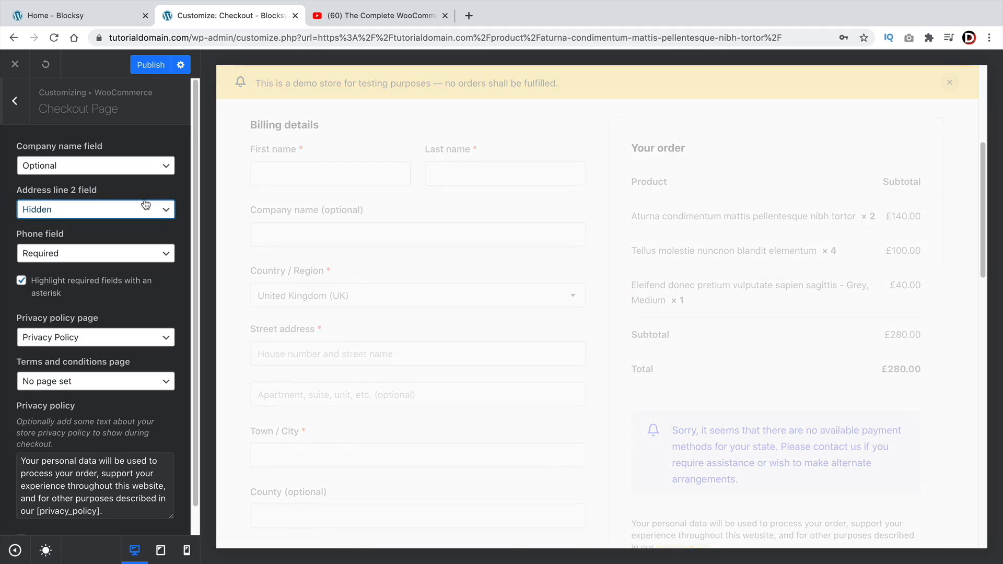
click(72, 248)
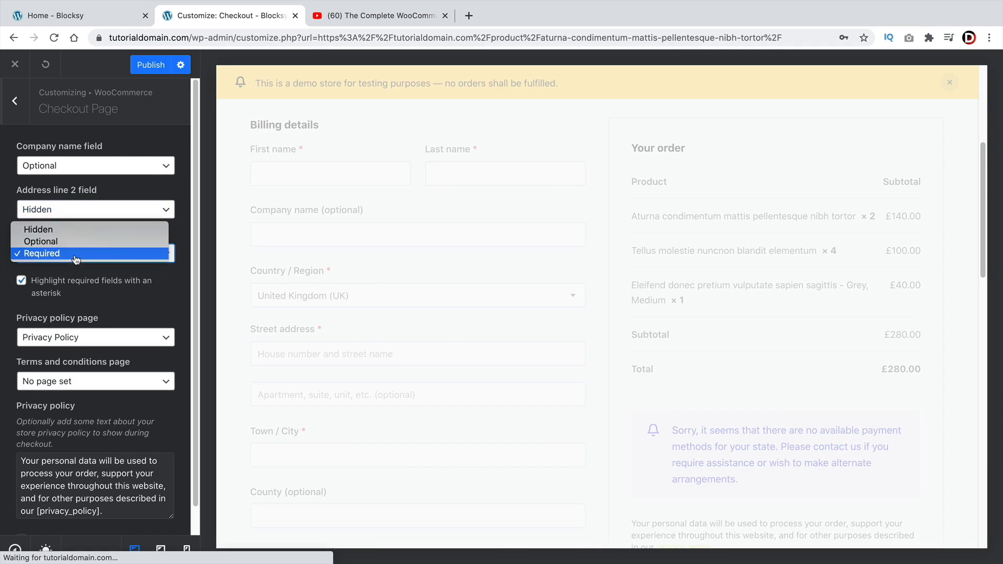
click(73, 226)
click(85, 164)
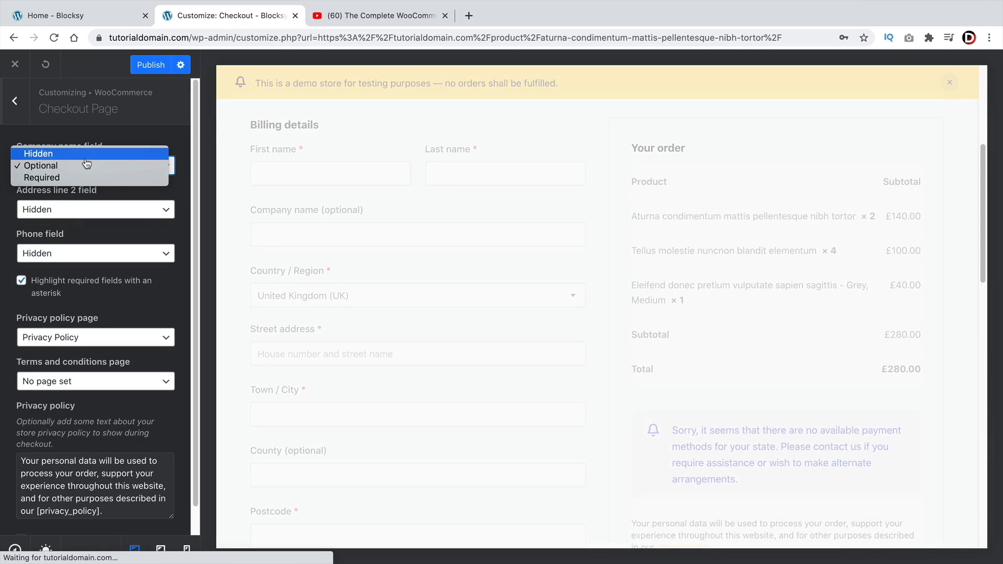
click(84, 151)
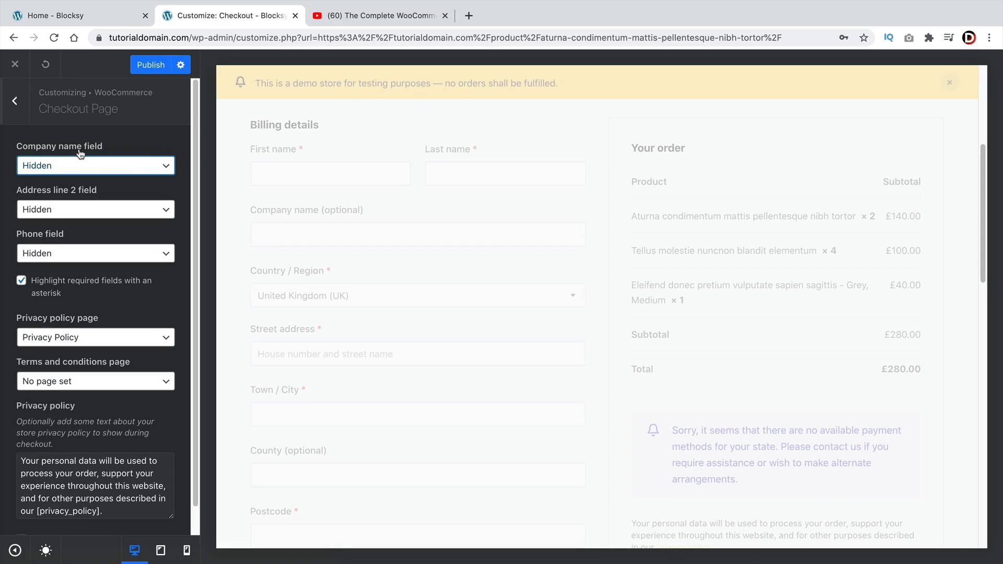
Keep Privacy Policy as the checkout's privacy policy page and enable Display Coupon Form
click(61, 341)
click(61, 343)
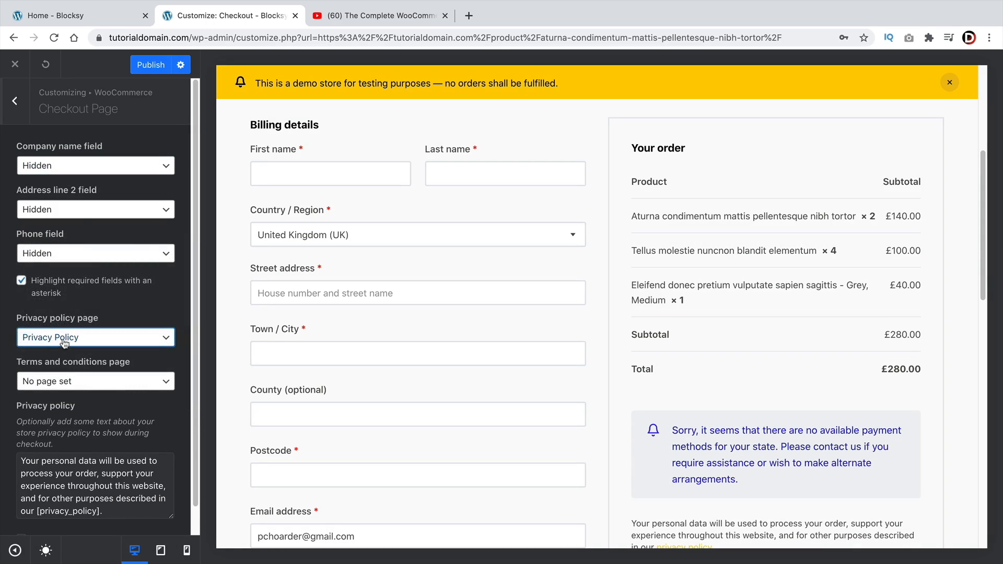
scroll(72, 385, down, 1)
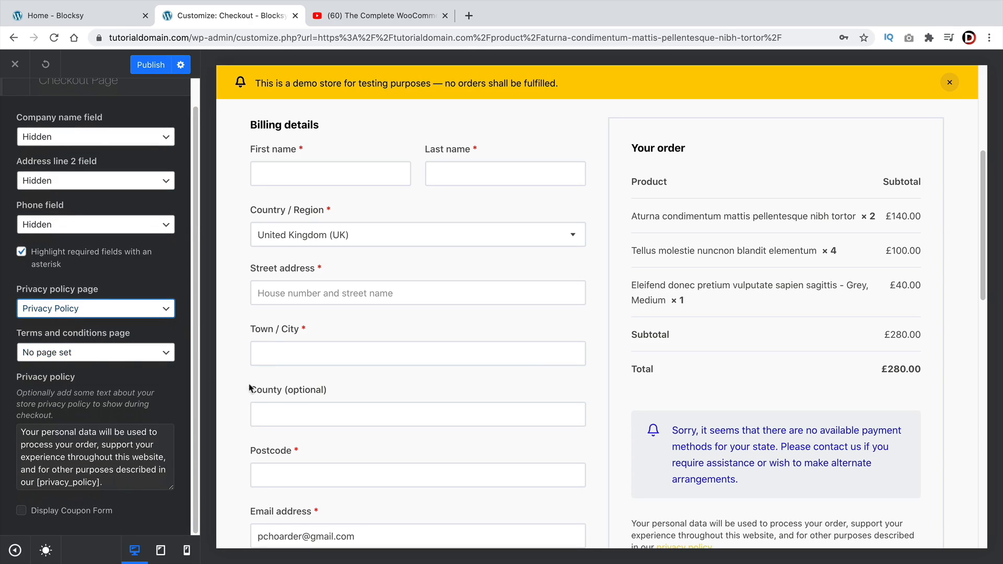
click(80, 509)
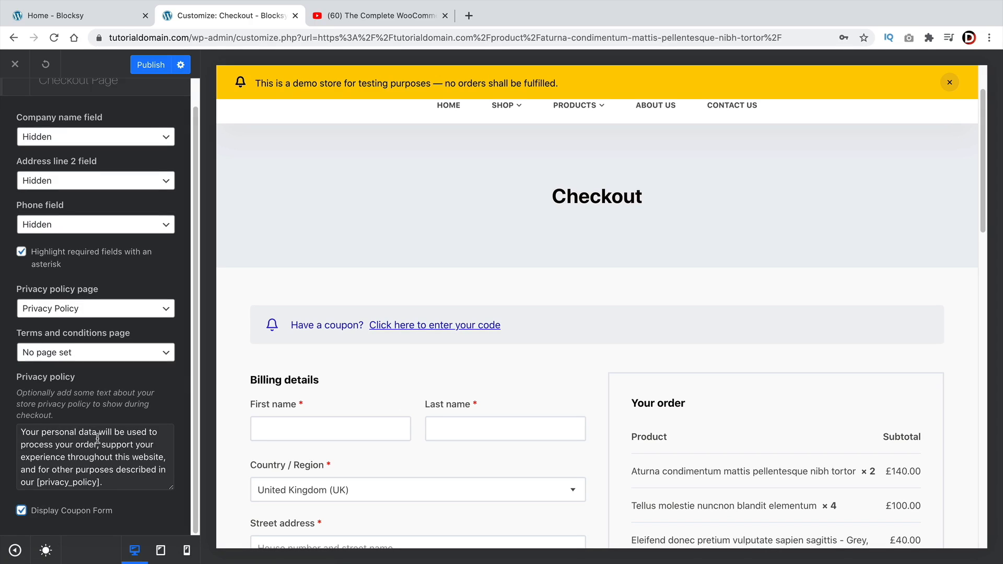
scroll(98, 438, up, 1)
scroll(73, 437, down, 1)
scroll(73, 436, up, 1)
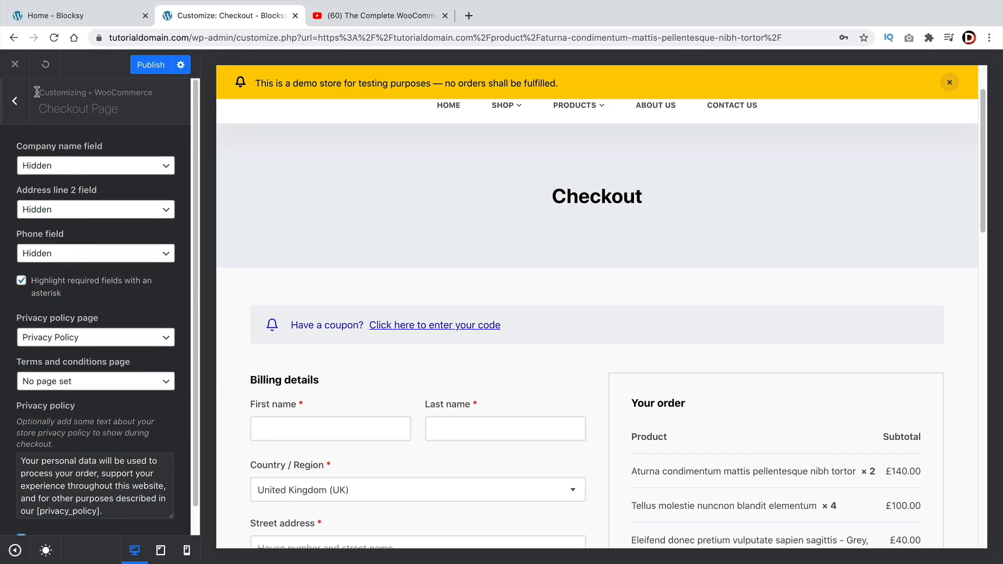
Review the WooCommerce General settings, check the header cart's contents in the preview and publish the changes
click(14, 101)
click(47, 141)
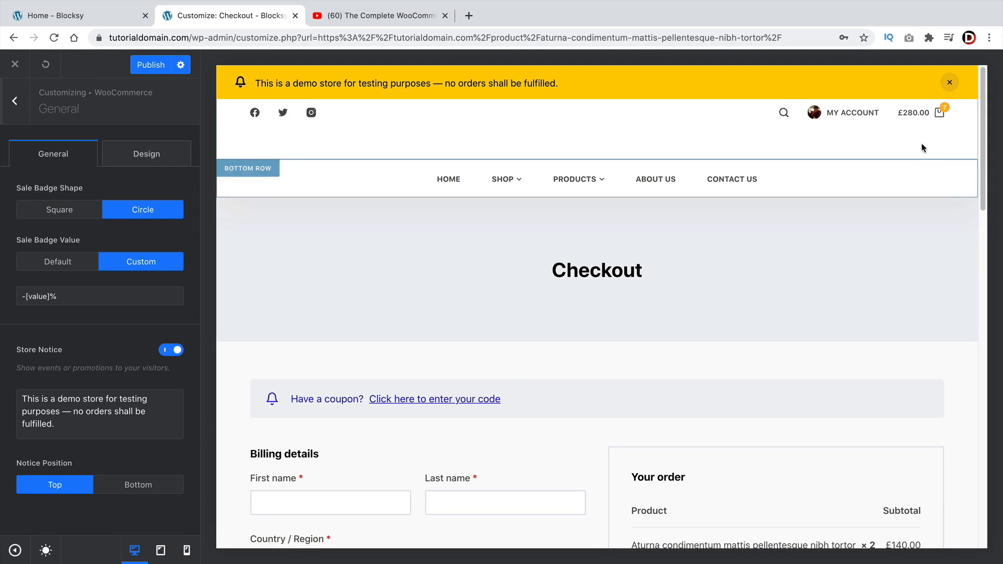
mouse_move(938, 112)
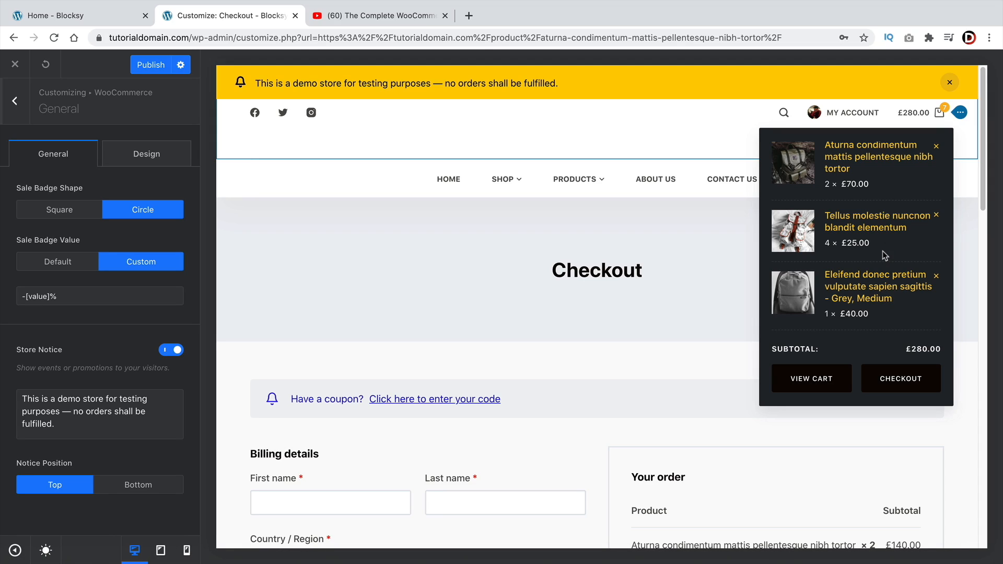
click(167, 64)
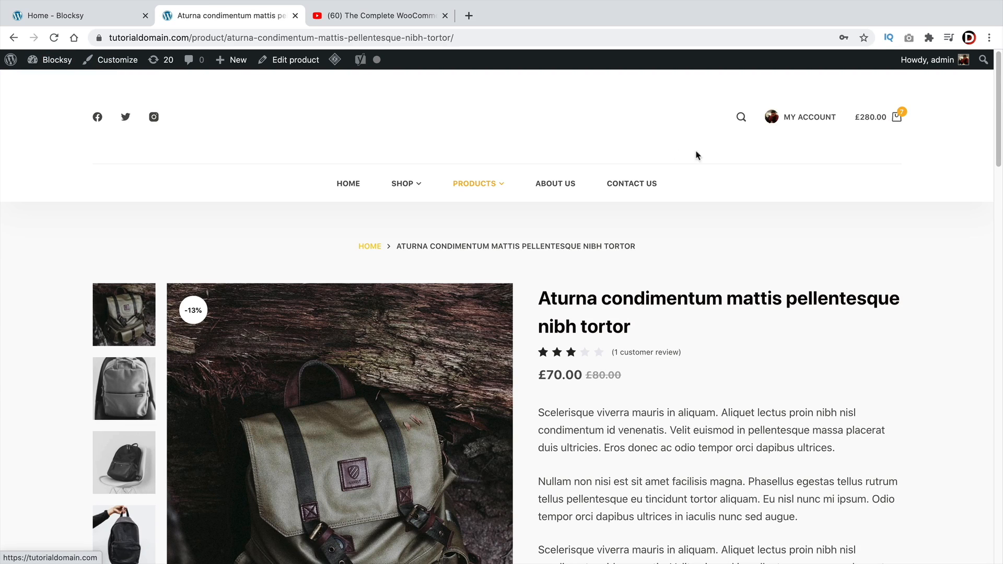
Reopen the Customizer from the live product page and review the header Cart element's general and design settings
mouse_move(870, 124)
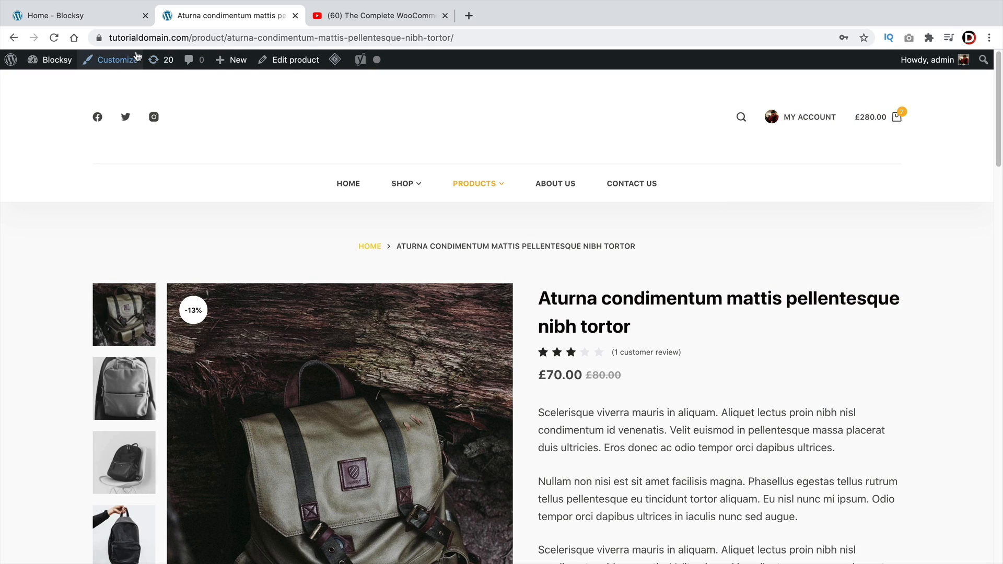
click(125, 63)
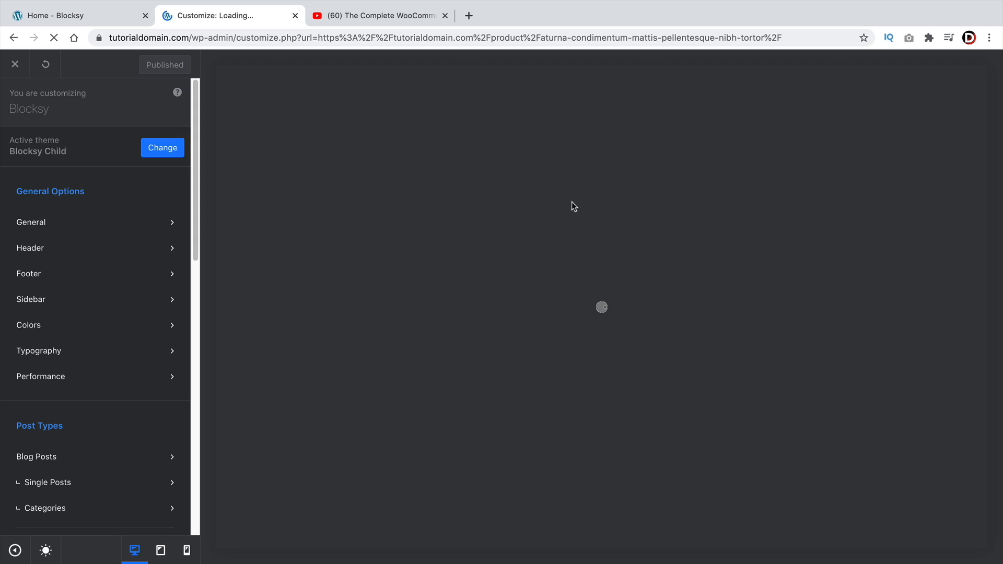
click(65, 248)
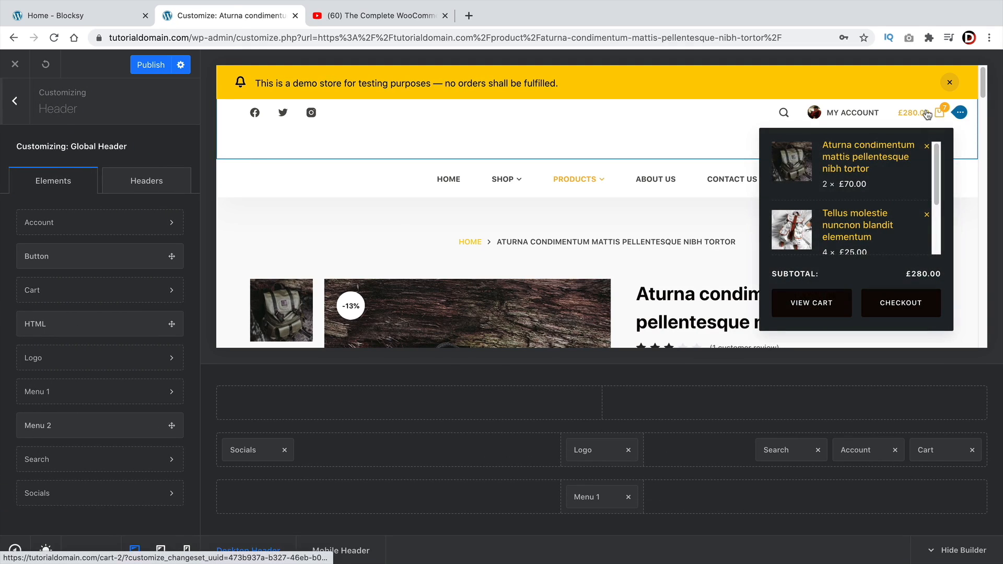
click(960, 113)
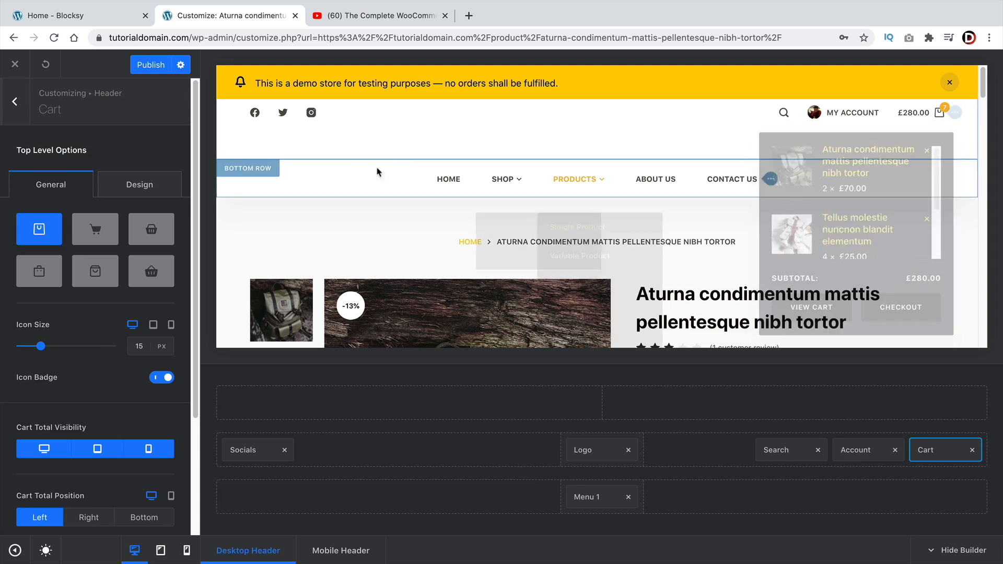
click(145, 188)
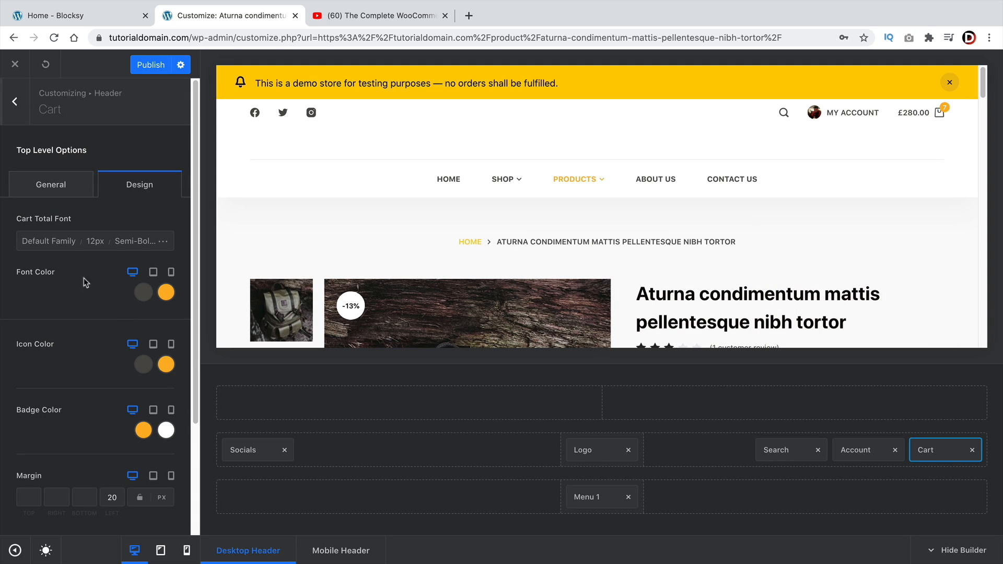
mouse_move(939, 116)
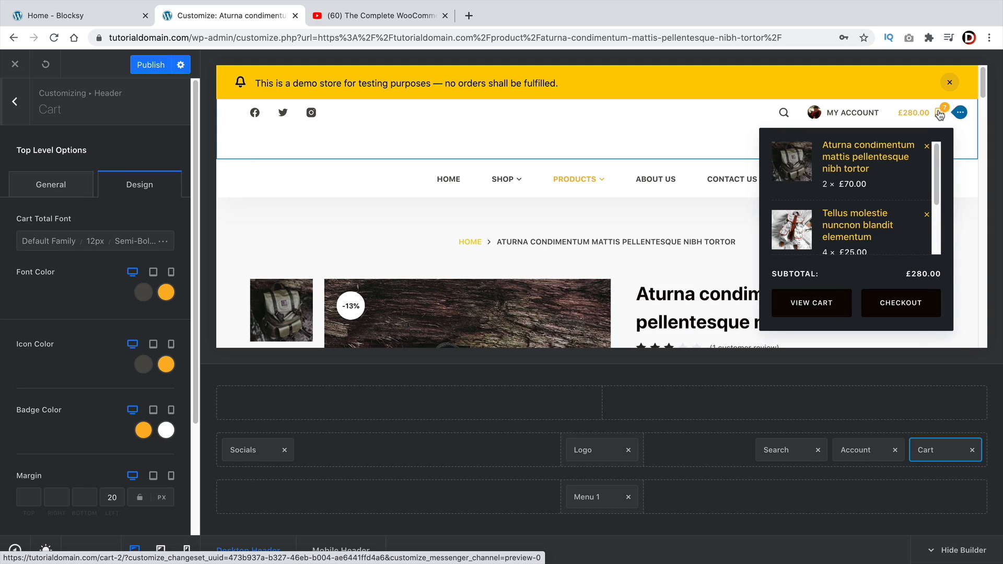
Open the header Account element and review its logged-in state settings, including account action, image and label options
click(839, 108)
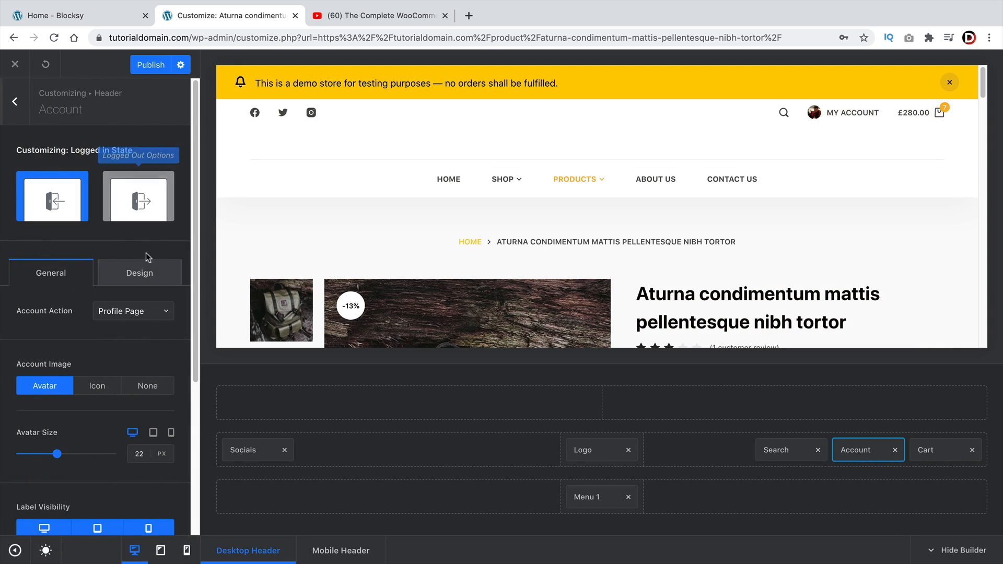
scroll(121, 331, down, 1)
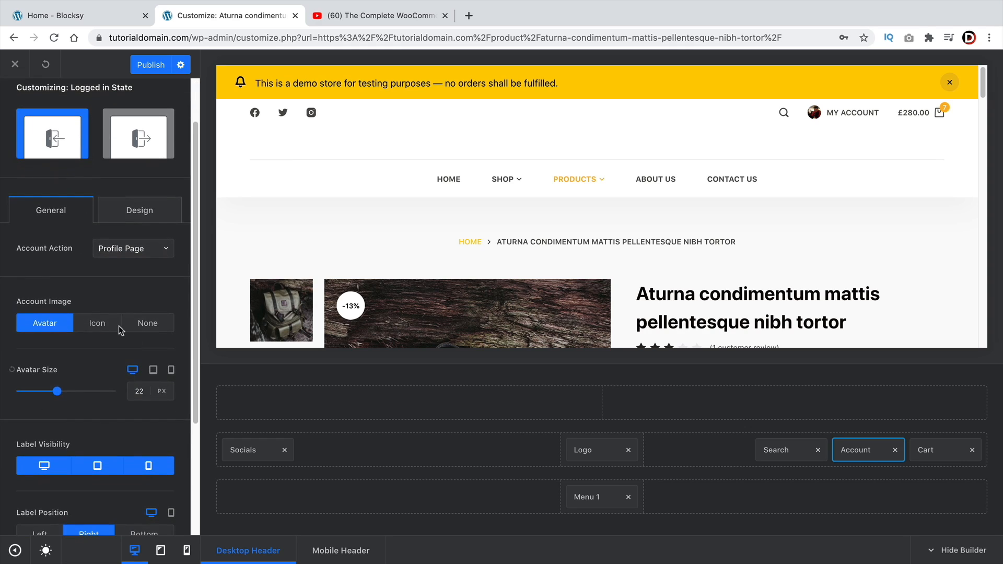
scroll(111, 408, down, 2)
scroll(108, 400, up, 3)
mouse_move(912, 115)
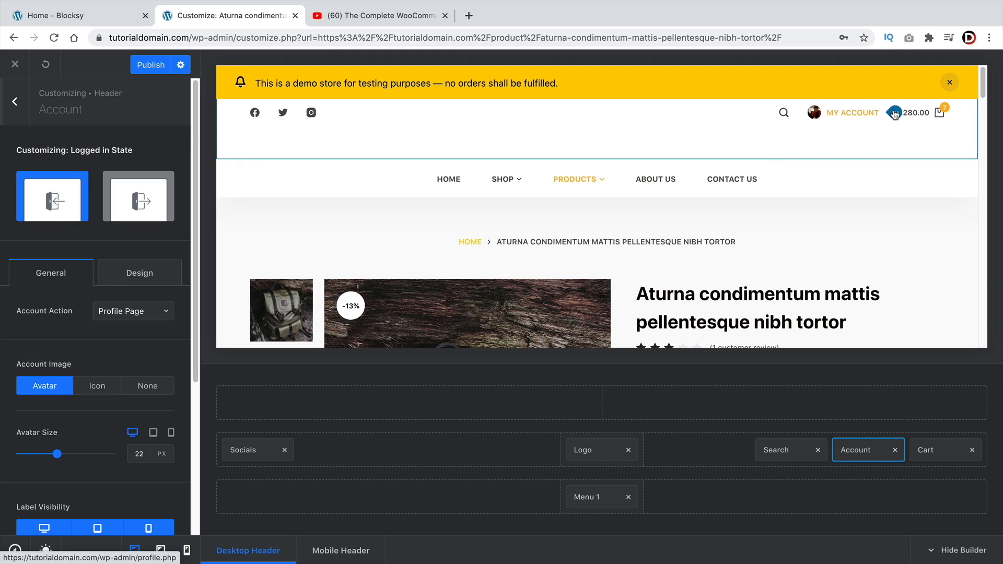
mouse_move(959, 113)
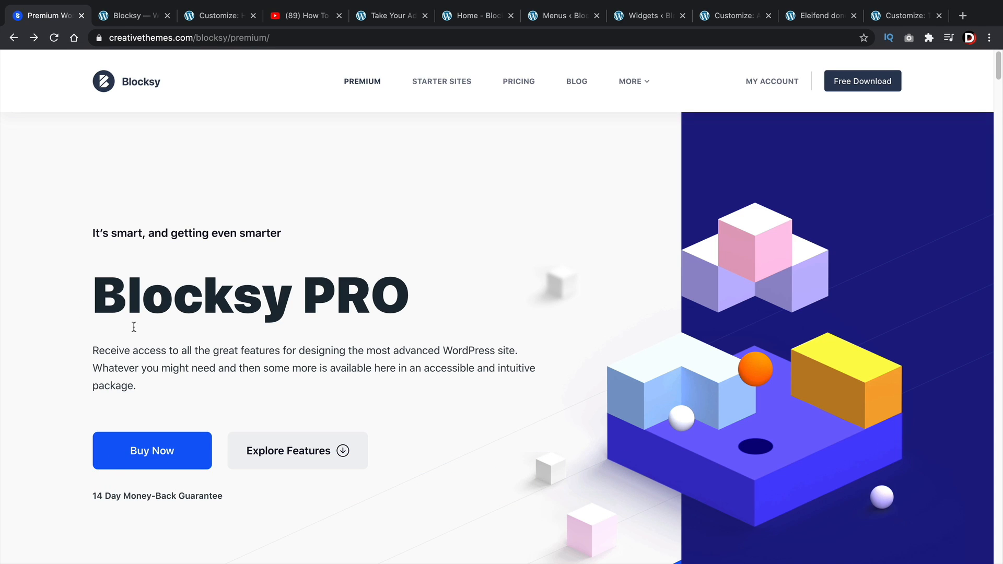
Review the Blocksy PRO page from its introduction through the features overview to the Enhanced Header Builder section
triple_click(212, 312)
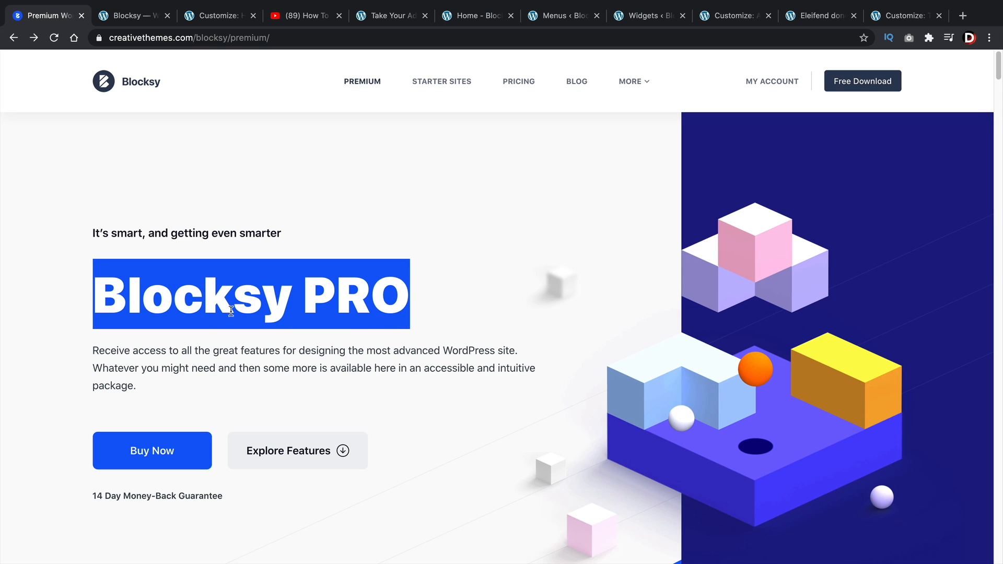
click(312, 364)
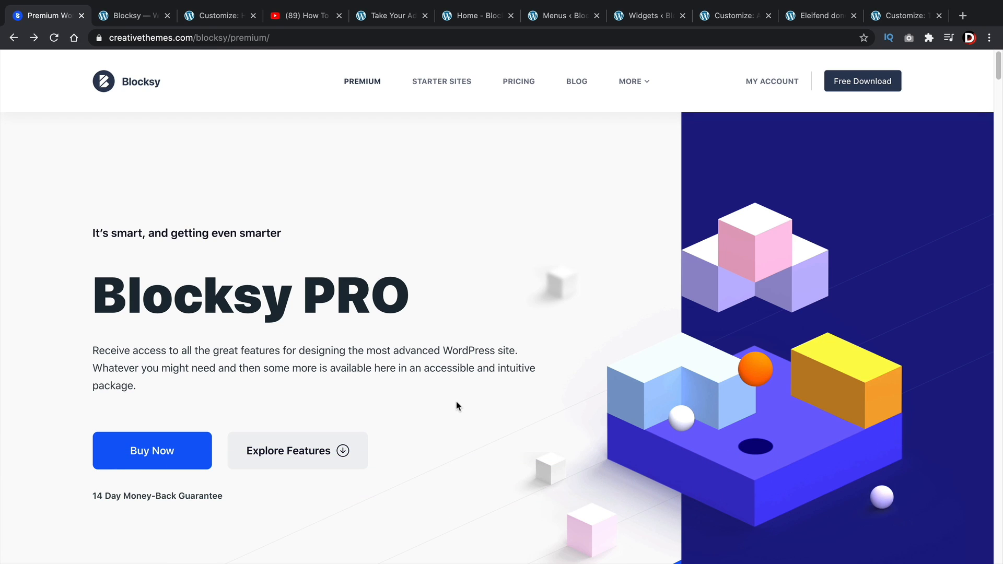
scroll(453, 399, down, 10)
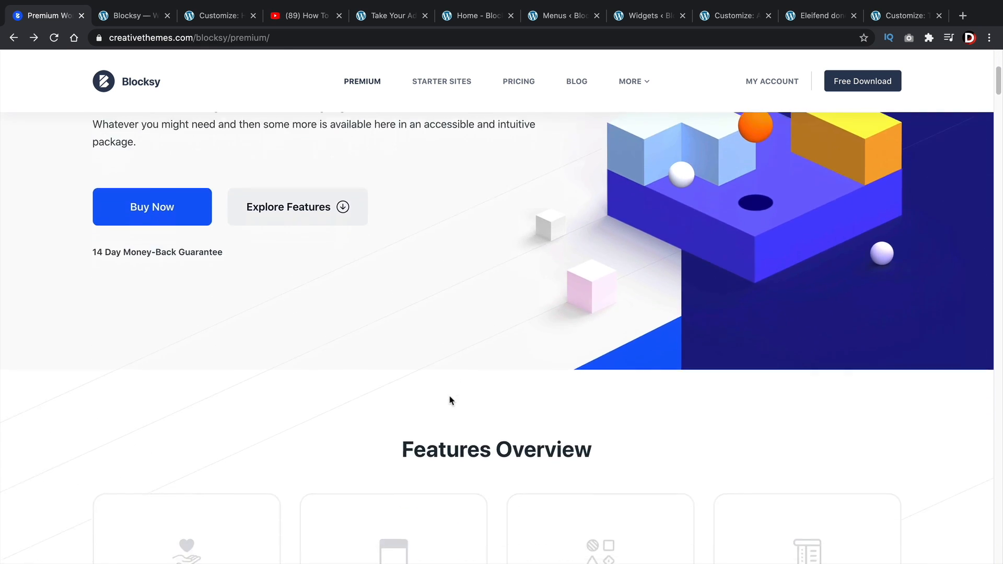
scroll(452, 401, down, 15)
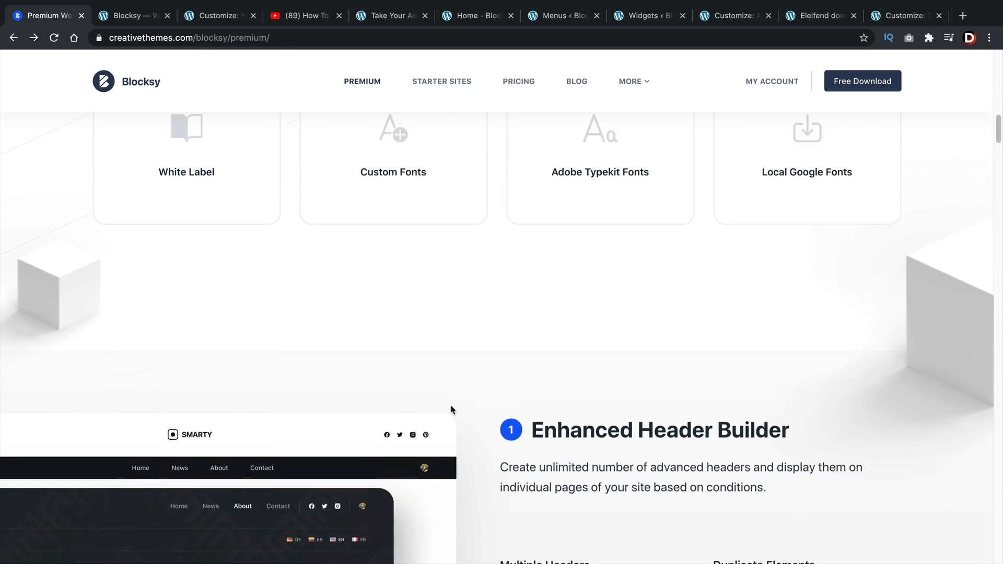
scroll(453, 410, up, 1)
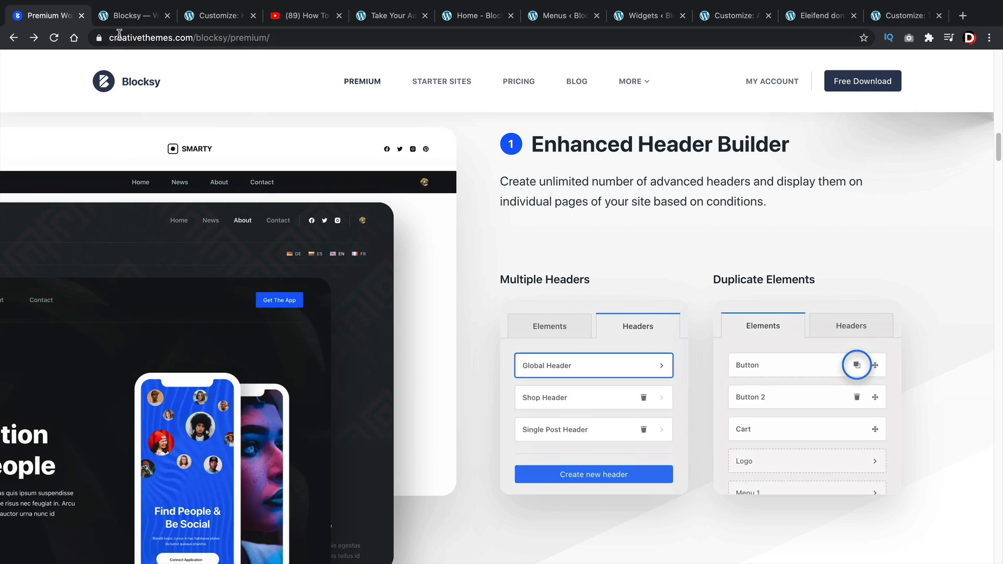
Review the Pro Extensions in the Blocksy dashboard, focusing on Adobe Typekit, Custom Fonts and Local Google Fonts
click(128, 15)
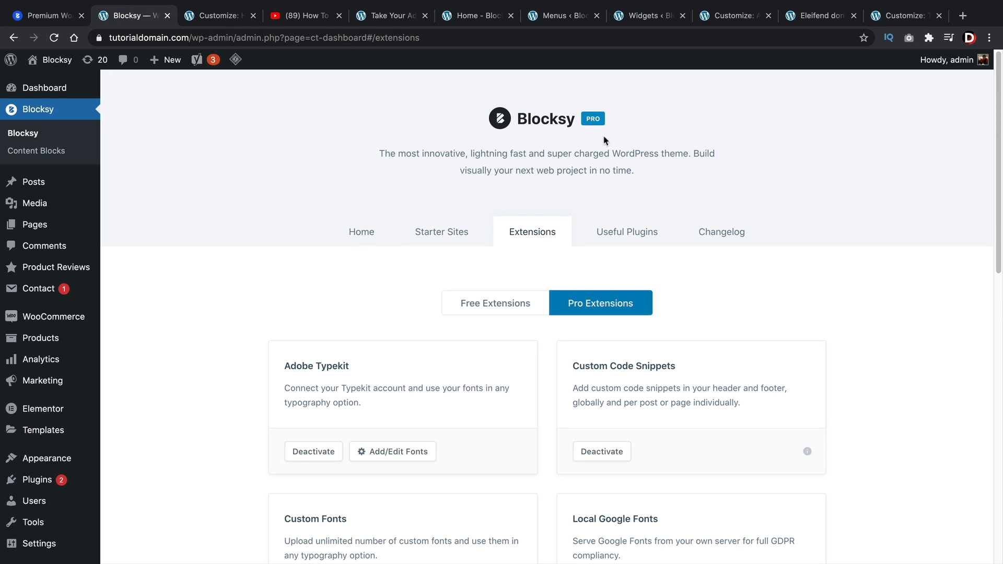
scroll(634, 320, down, 3)
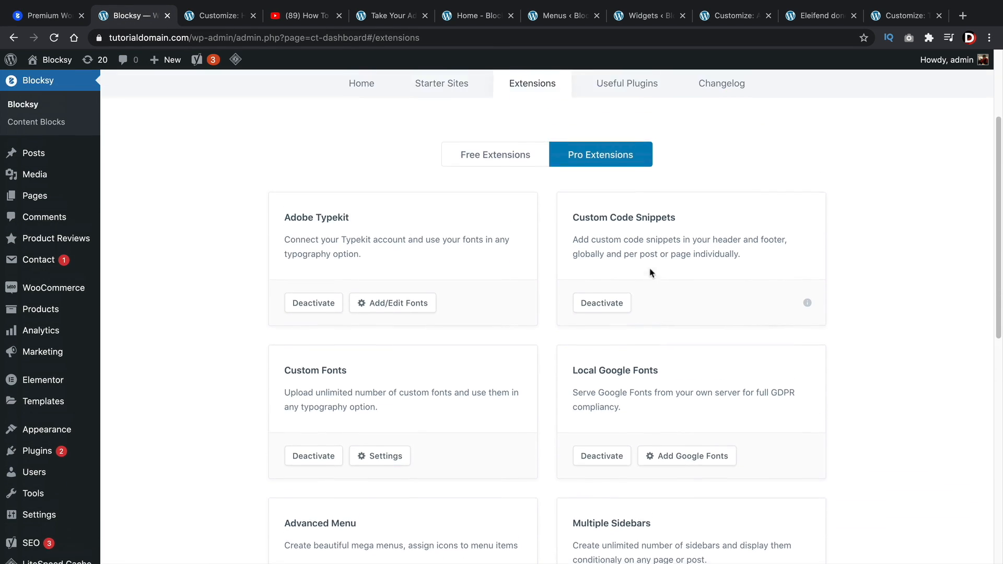
scroll(580, 314, up, 2)
scroll(578, 306, down, 4)
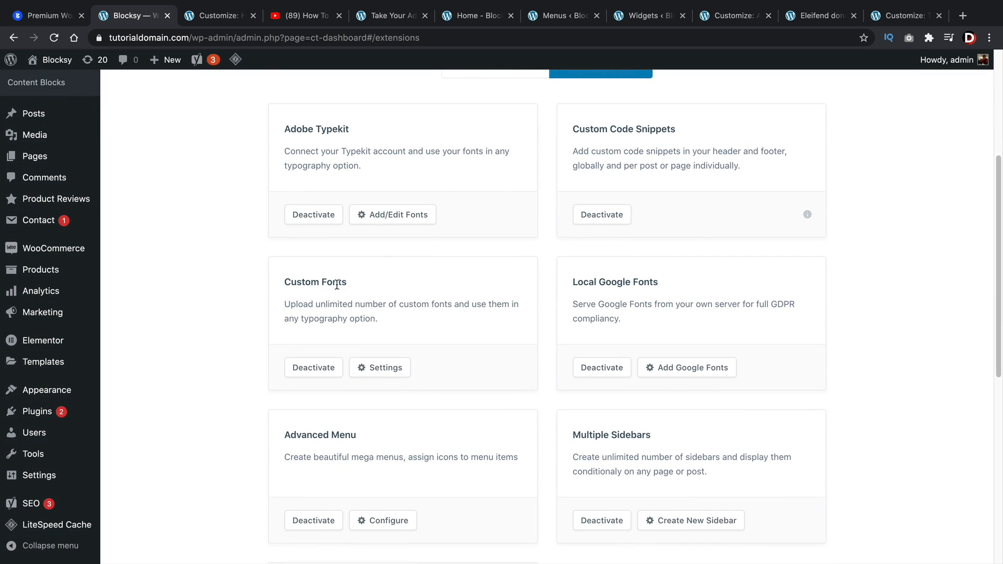
drag(672, 279, 575, 276)
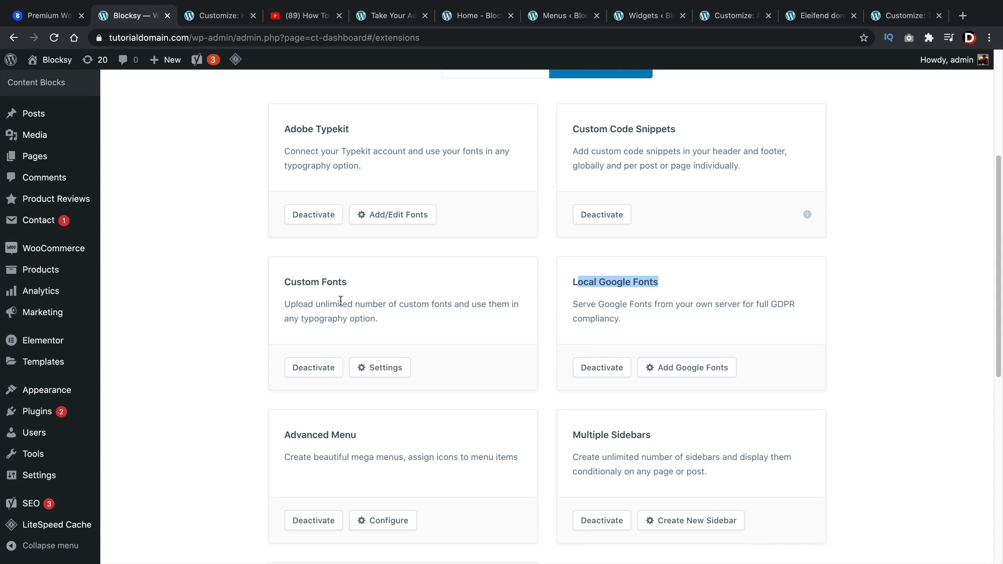
drag(290, 129, 346, 137)
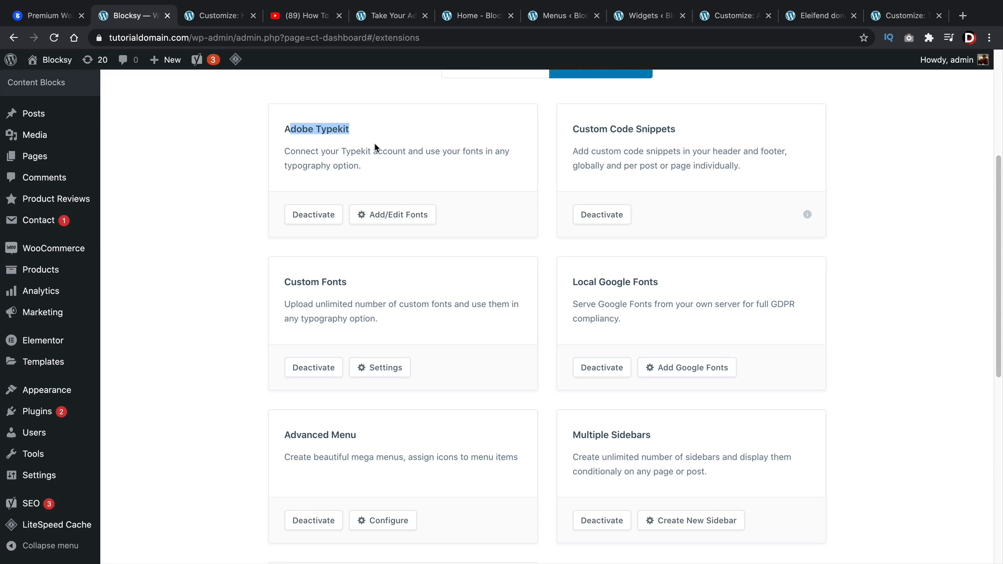
drag(296, 282, 347, 283)
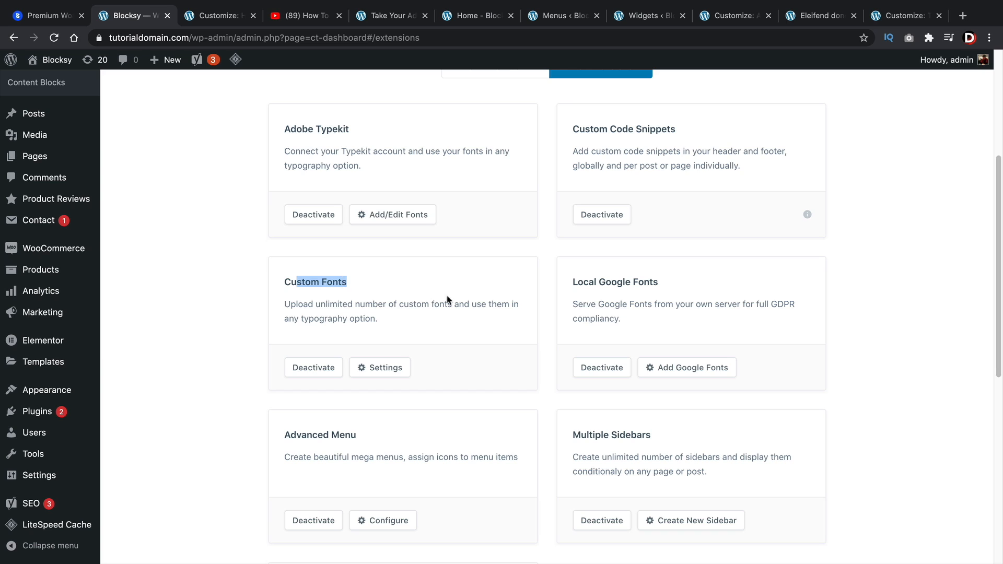
drag(579, 285, 657, 294)
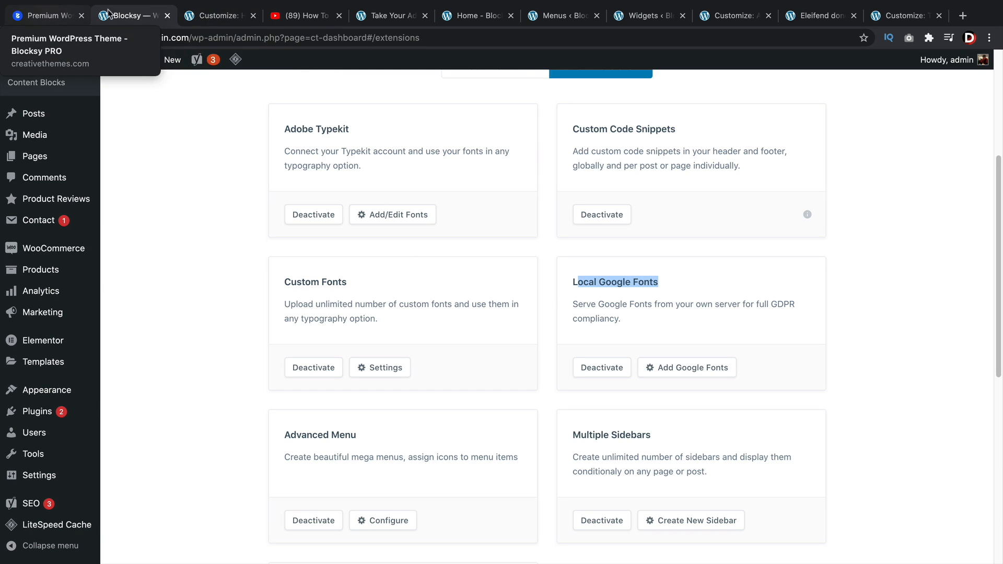
Return to the site's Customizer and look through the full list of Global Header elements
click(196, 16)
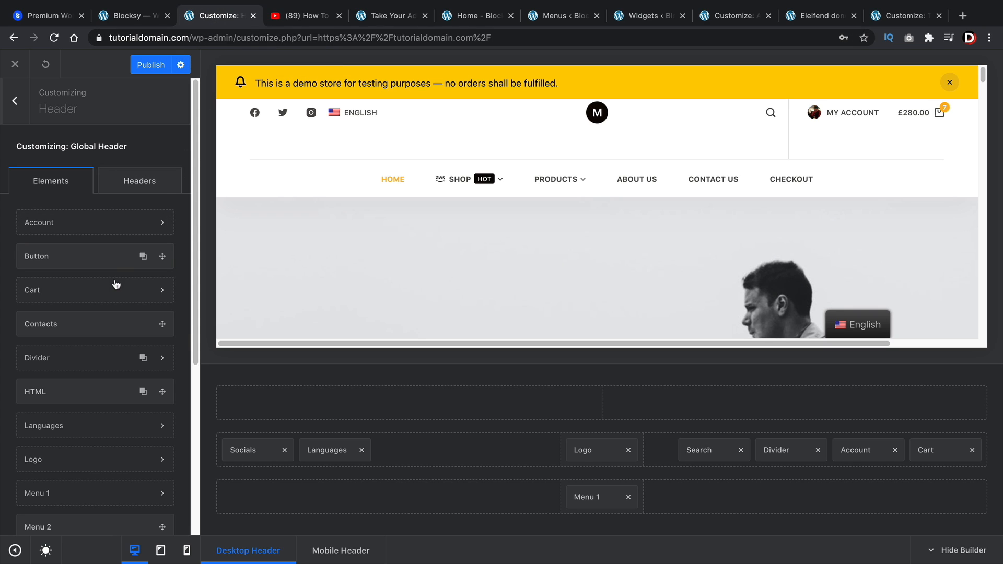
scroll(101, 284, down, 3)
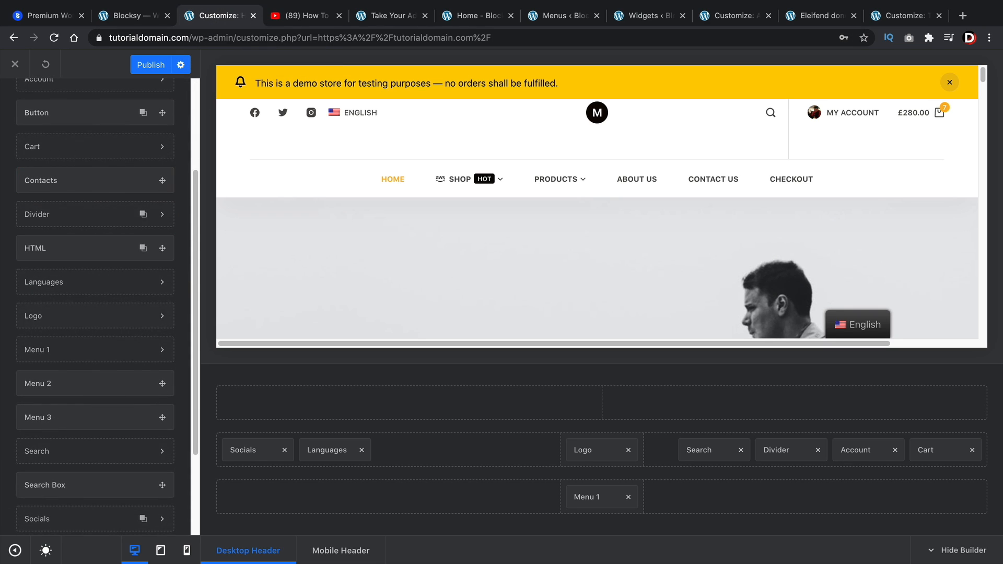
scroll(82, 234, down, 2)
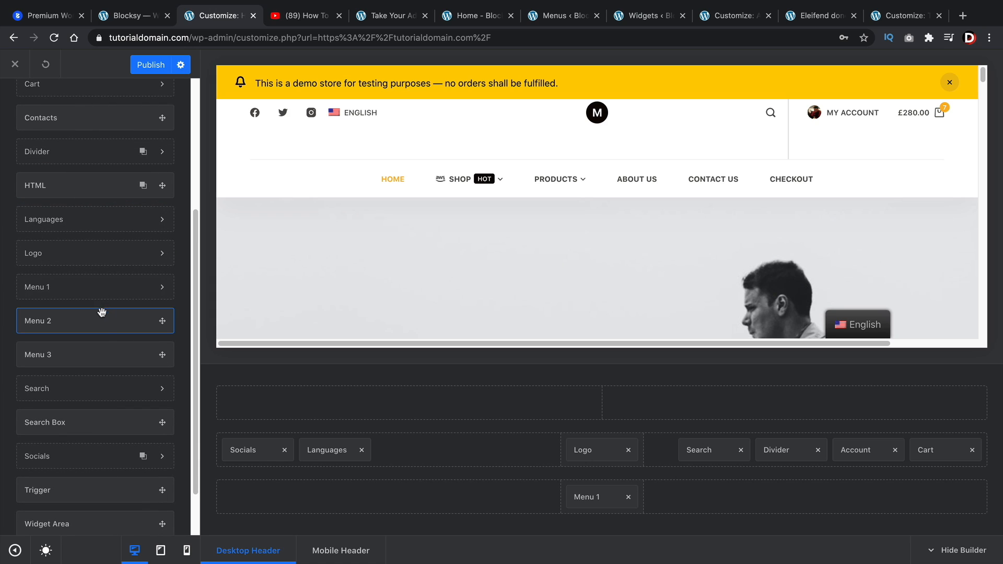
scroll(108, 319, down, 1)
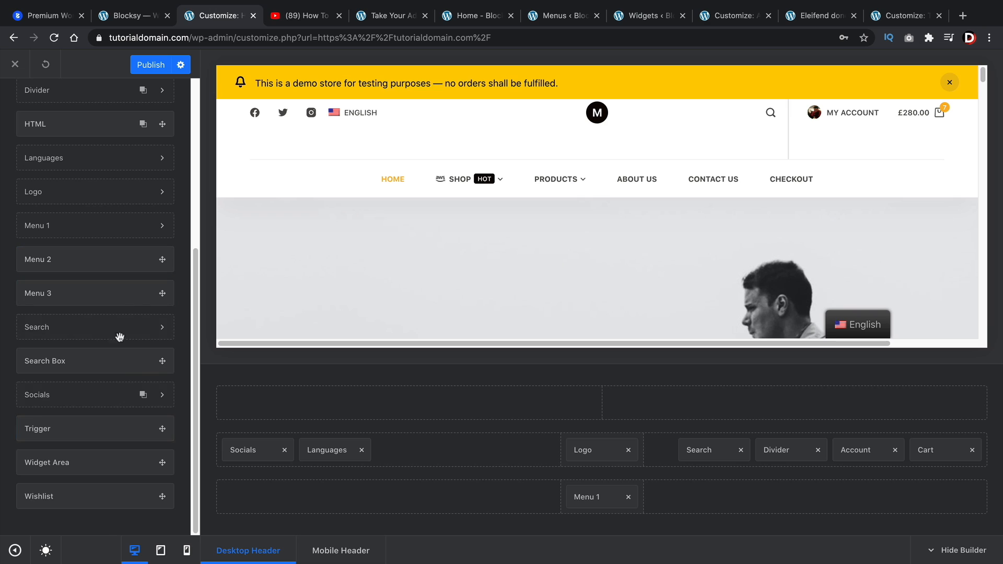
scroll(131, 366, up, 2)
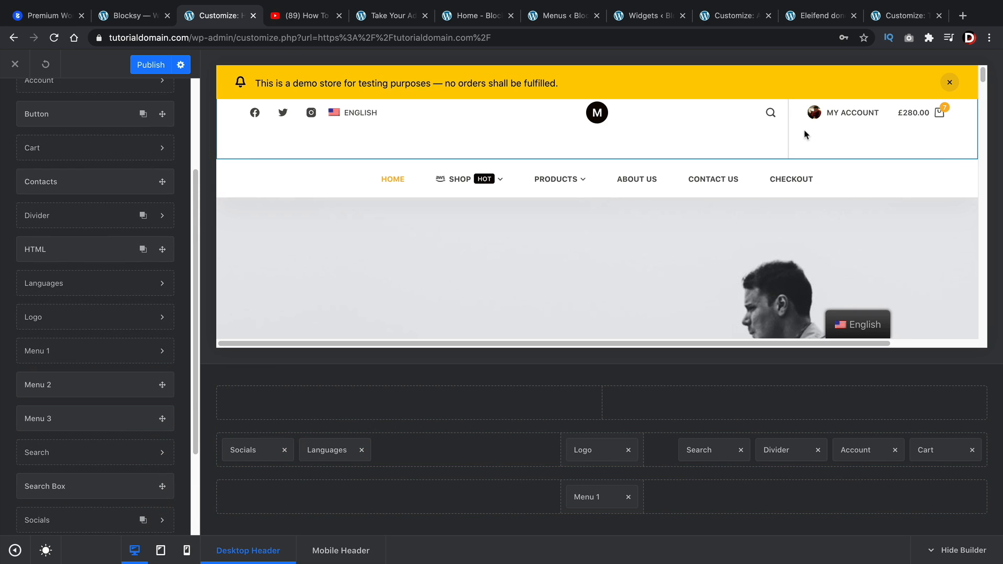
scroll(116, 278, up, 3)
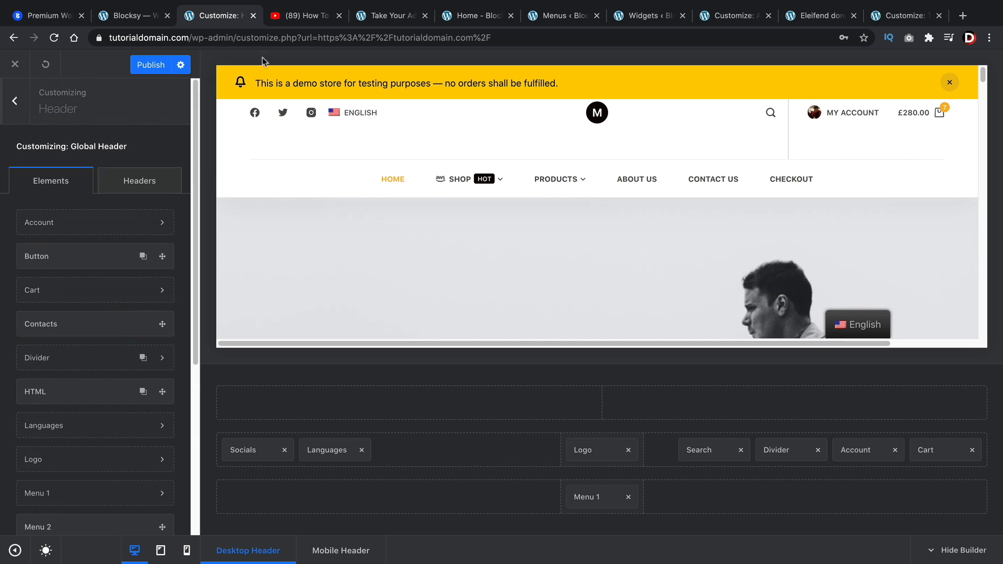
Check the open YouTube video on translating WordPress websites and view the header Languages element's general settings
click(286, 21)
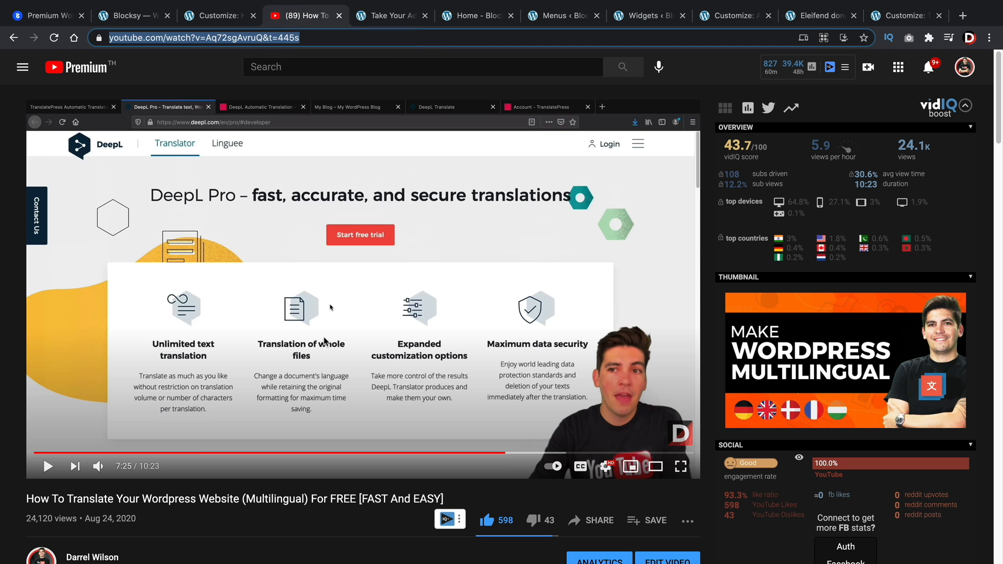
click(211, 21)
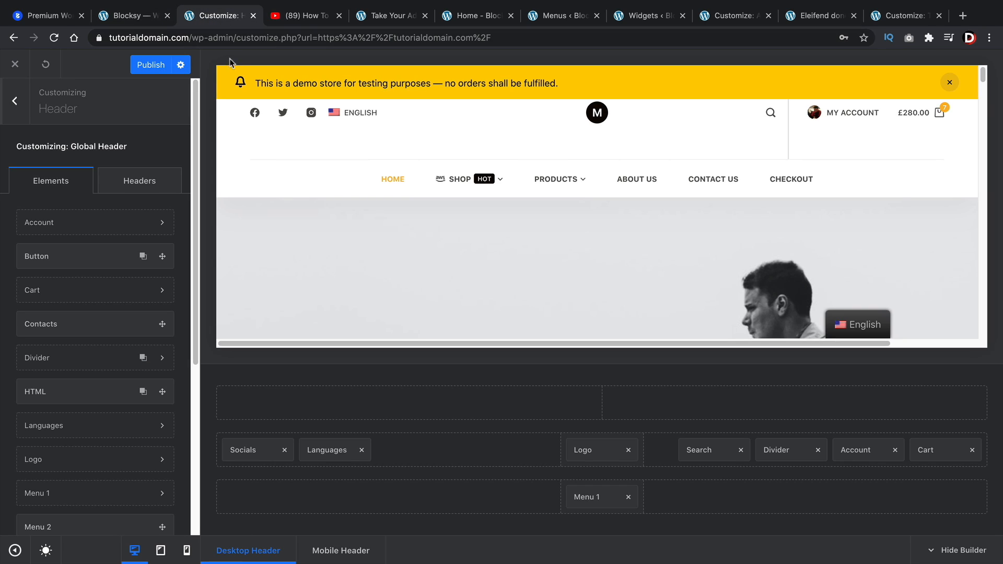
click(339, 453)
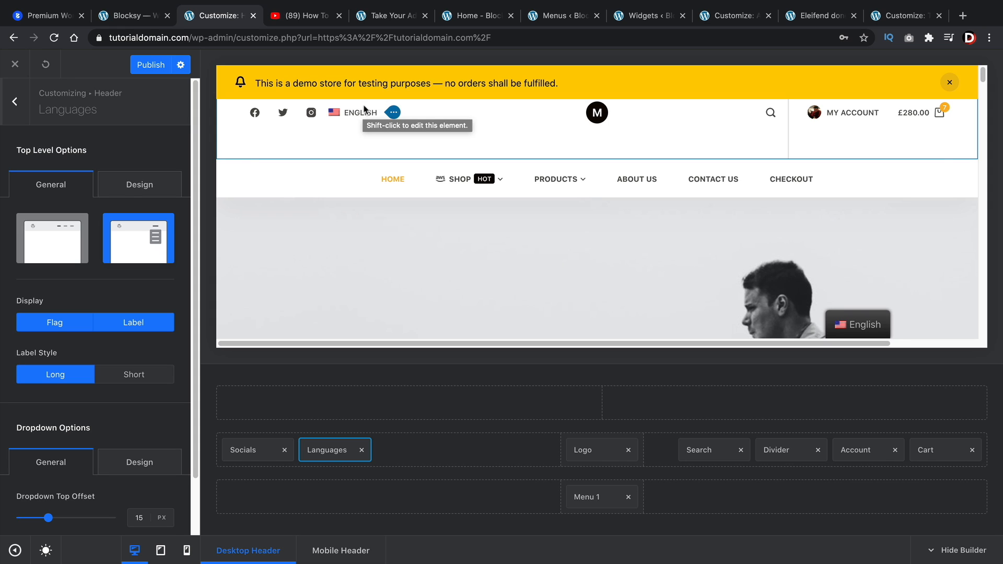
click(19, 107)
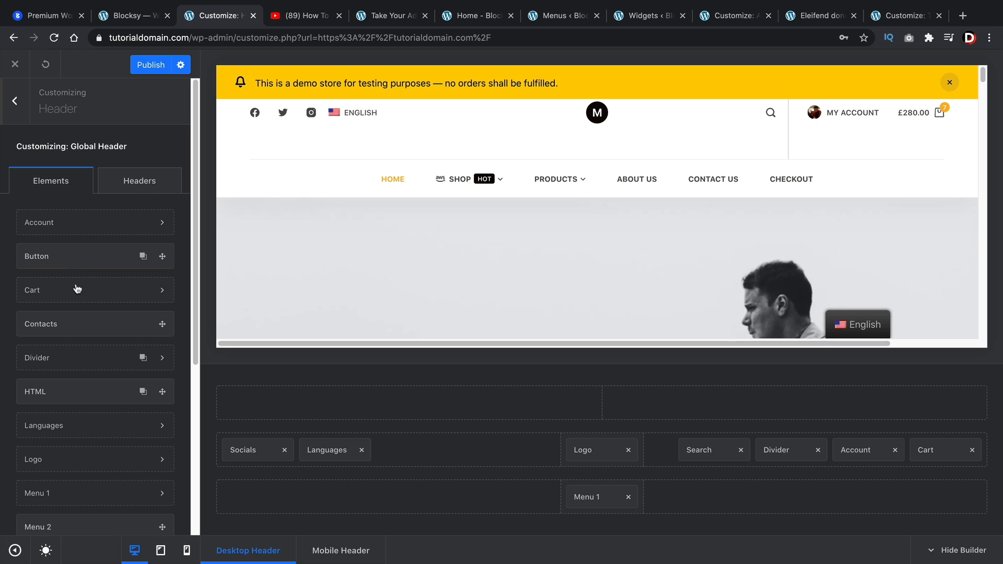
Examine the available header elements again, from Account and HTML down to Widget Area and Wishlist
scroll(86, 314, down, 3)
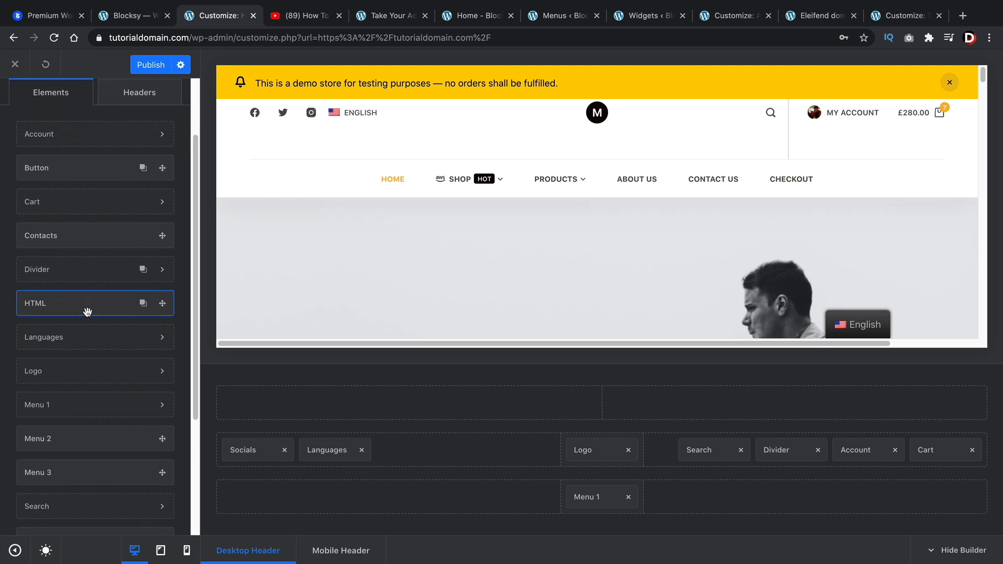
scroll(76, 390, down, 3)
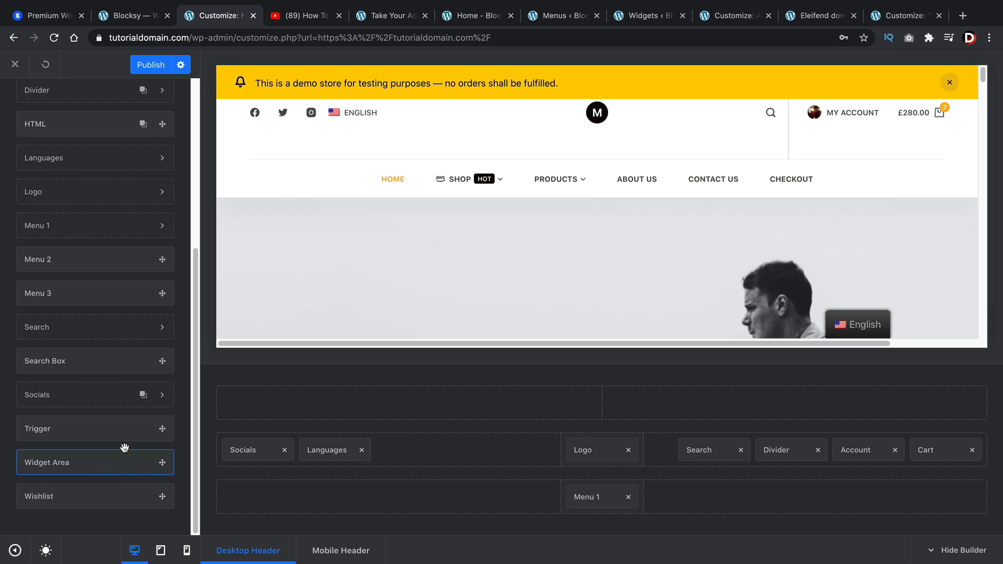
scroll(105, 416, up, 2)
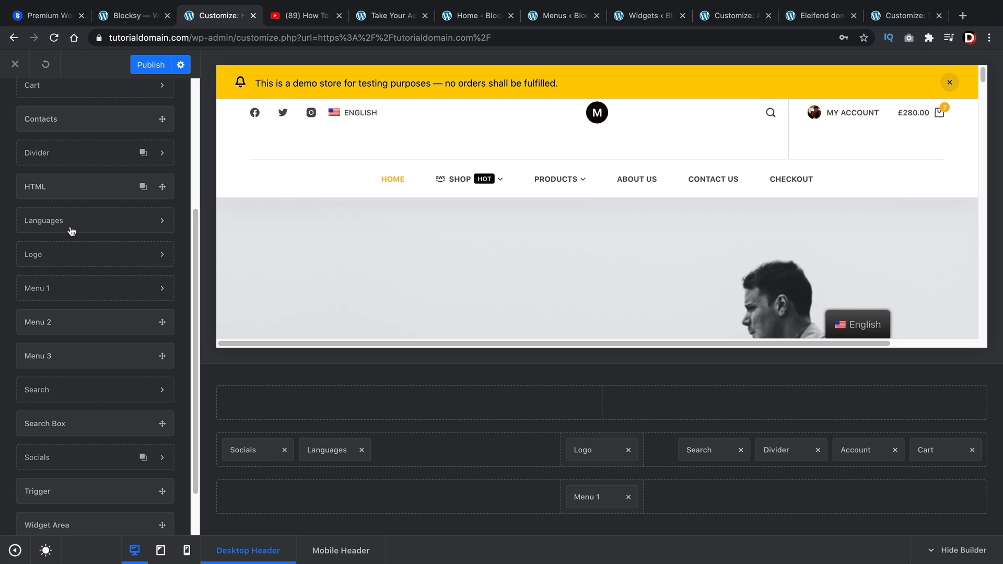
scroll(71, 244, up, 6)
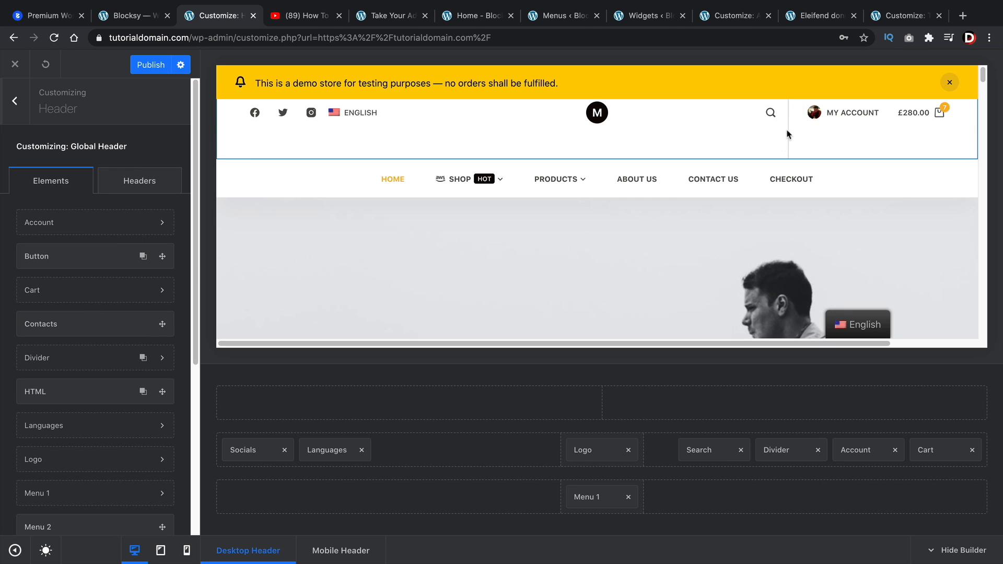
Go back to the Blocksy PRO page and compare its Enhanced Header Builder and Content Blocks (Hooks) sections
click(49, 16)
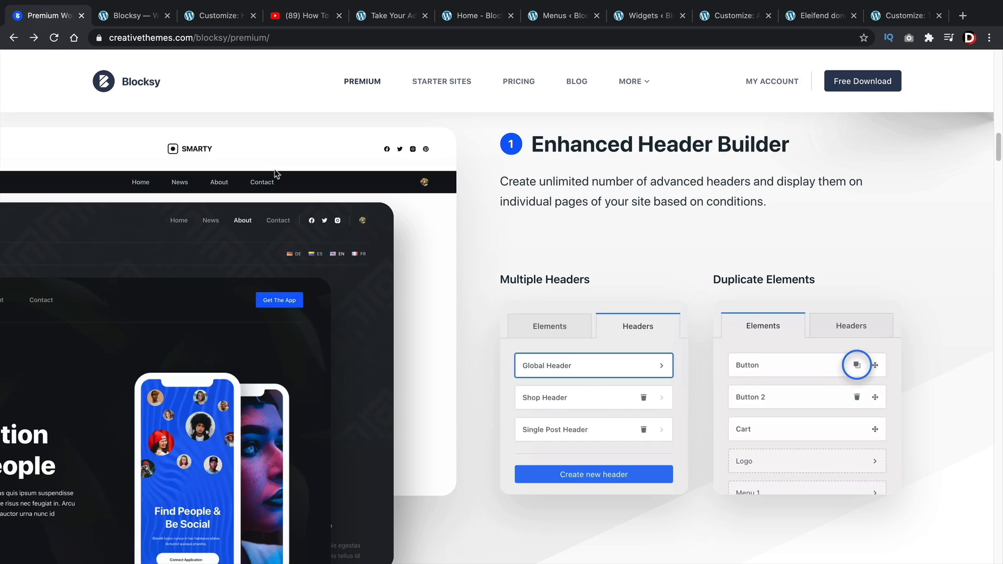
scroll(588, 355, down, 15)
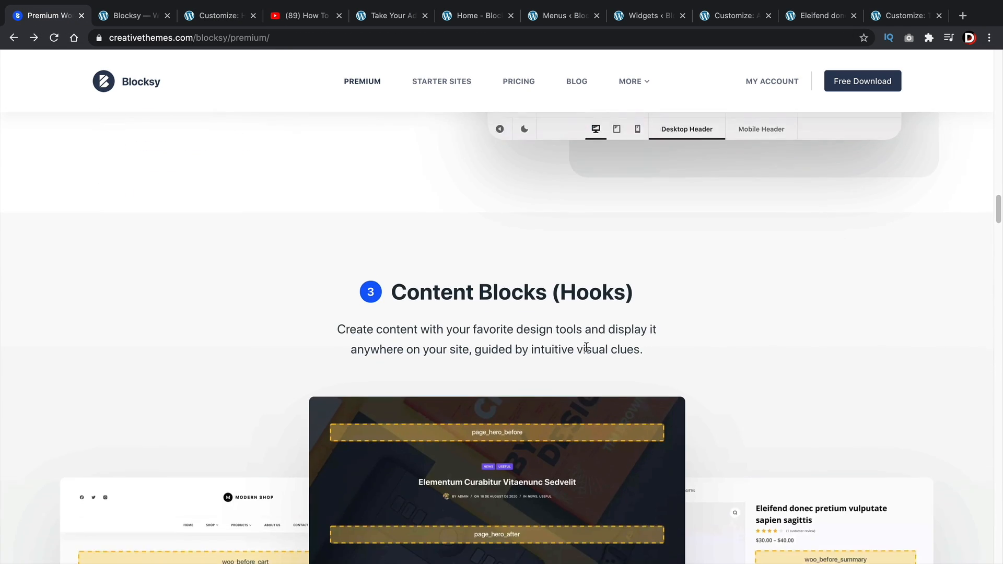
scroll(588, 352, up, 7)
scroll(400, 337, up, 8)
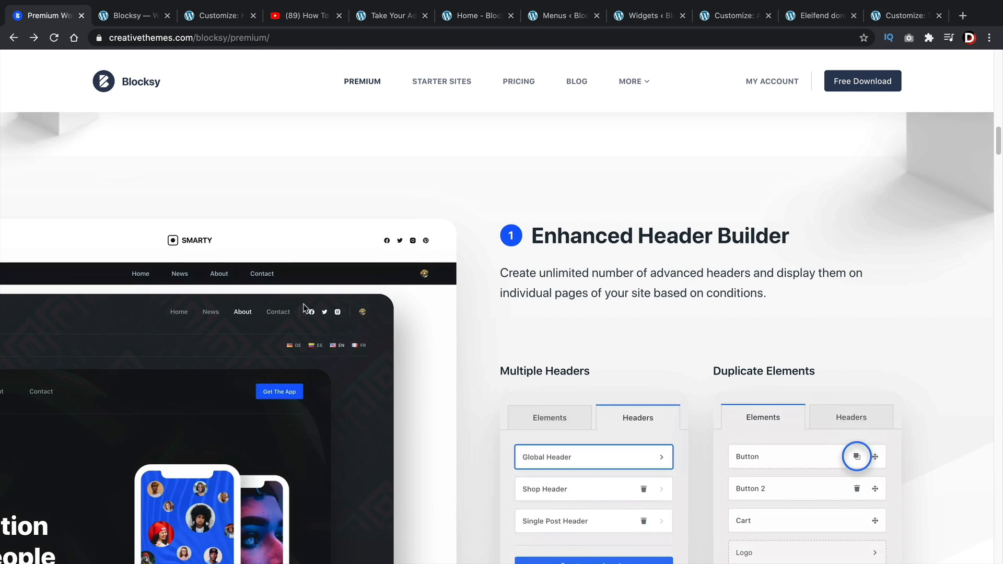
scroll(329, 335, down, 1)
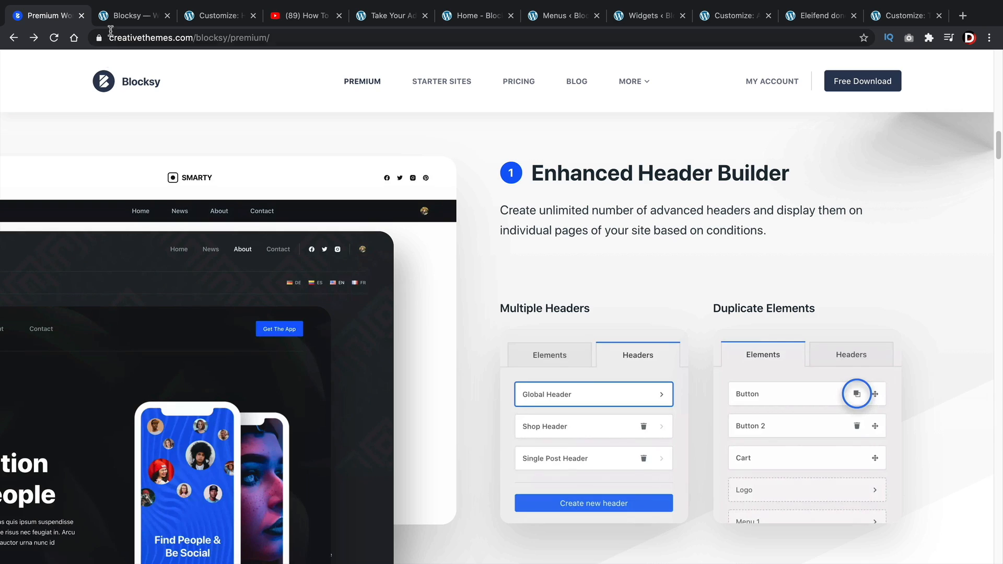
Reopen the Customizer's Global Header and check which elements can be duplicated or added
click(116, 19)
click(219, 16)
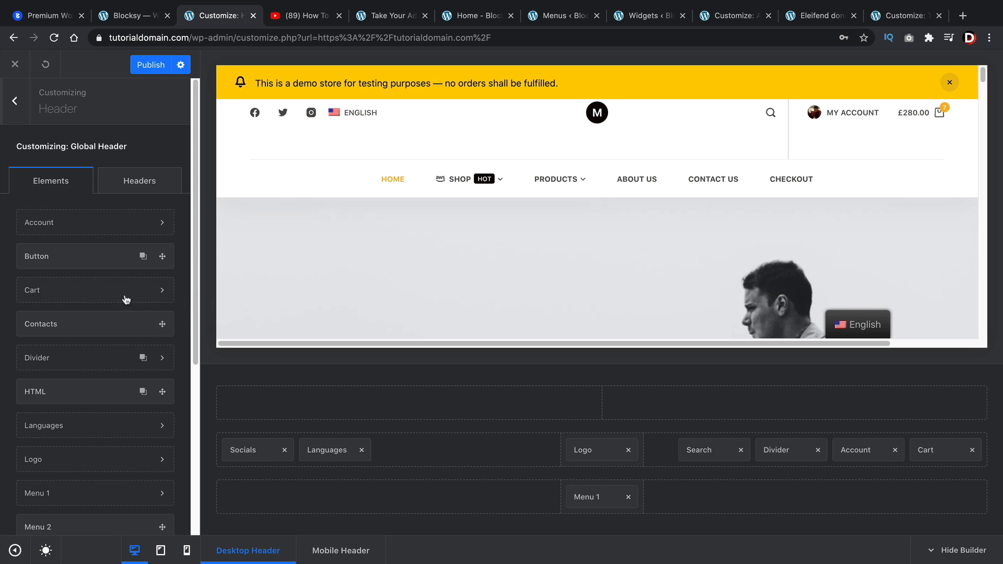
scroll(82, 416, down, 6)
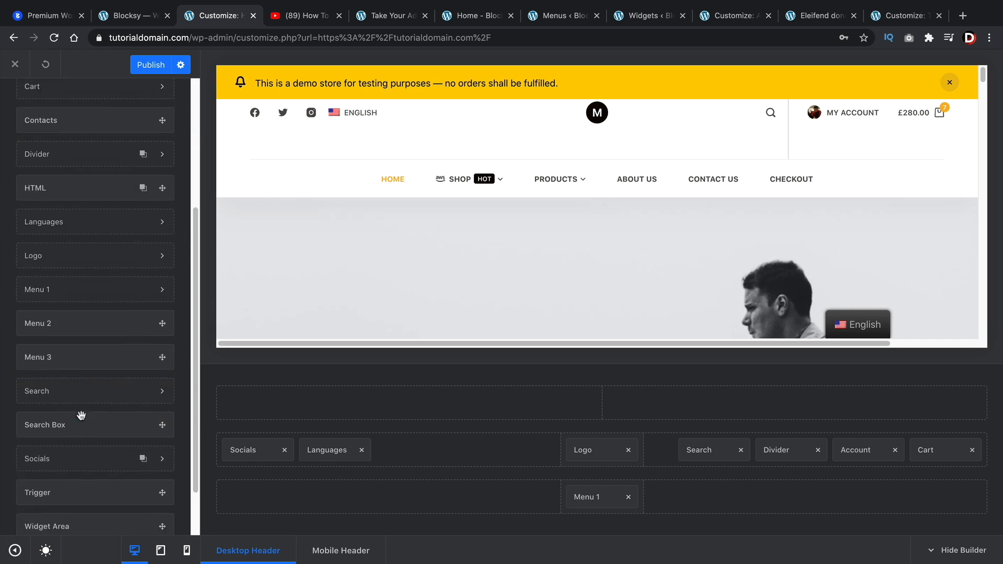
scroll(81, 412, up, 6)
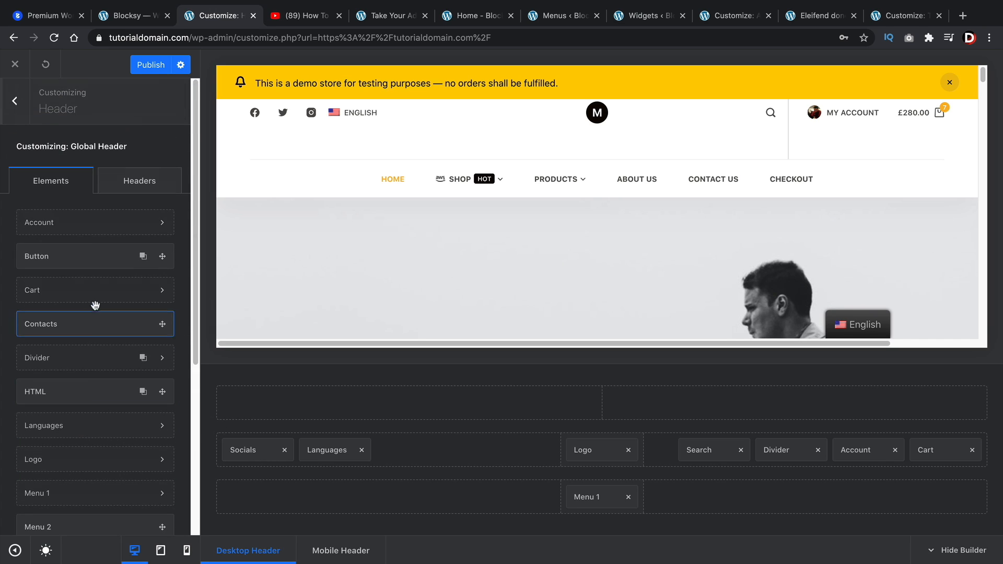
Return to the Blocksy PRO page and view the Content Blocks (Hooks) section
click(60, 18)
scroll(344, 308, down, 15)
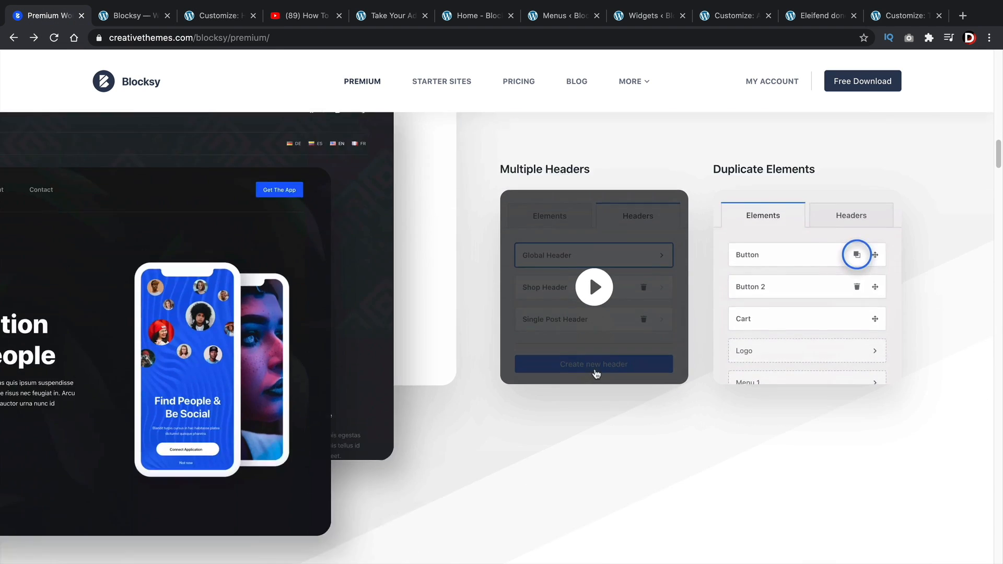
scroll(450, 353, down, 6)
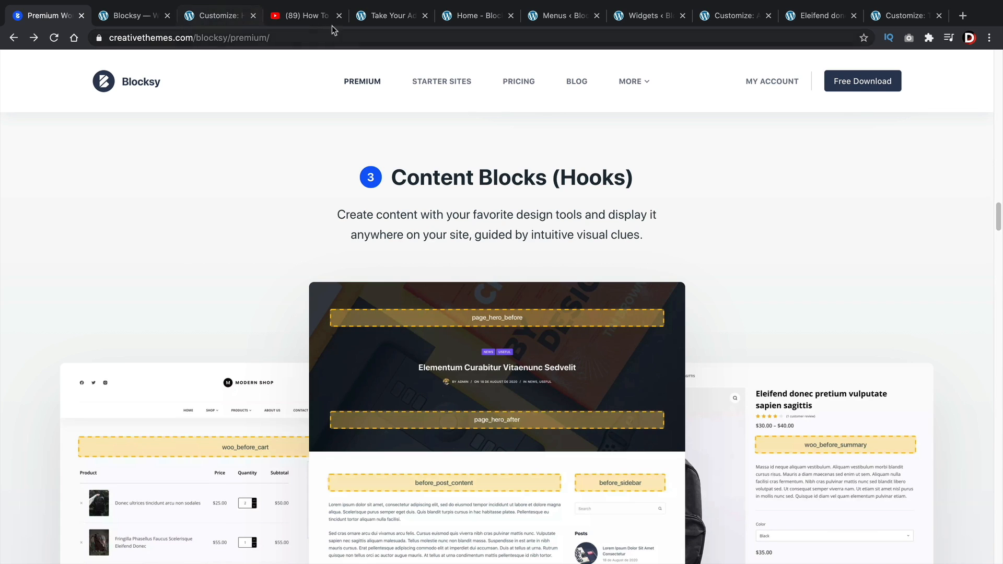
Switch to the shop page on the WordPress site and show its theme hooks
click(366, 18)
mouse_move(349, 59)
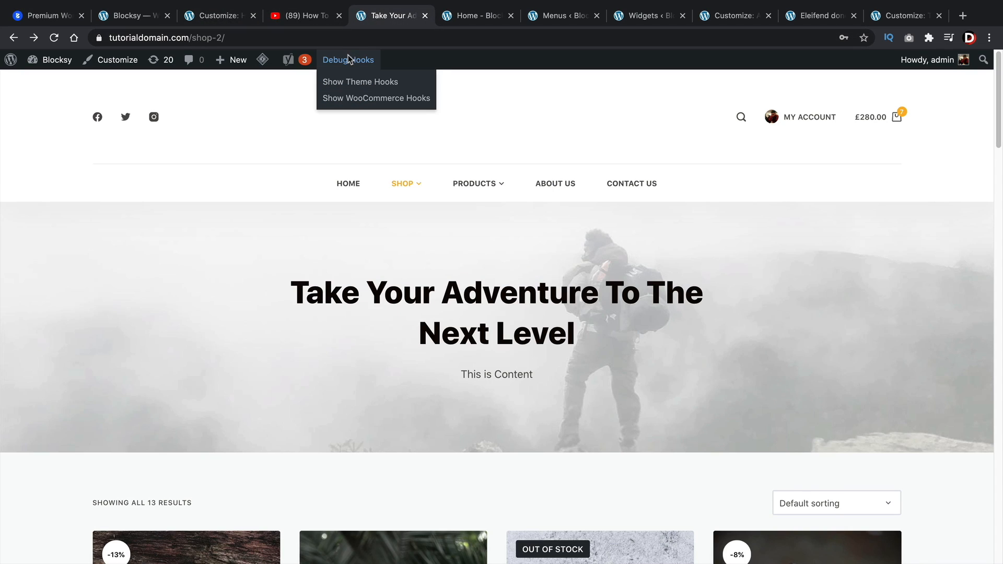
click(354, 84)
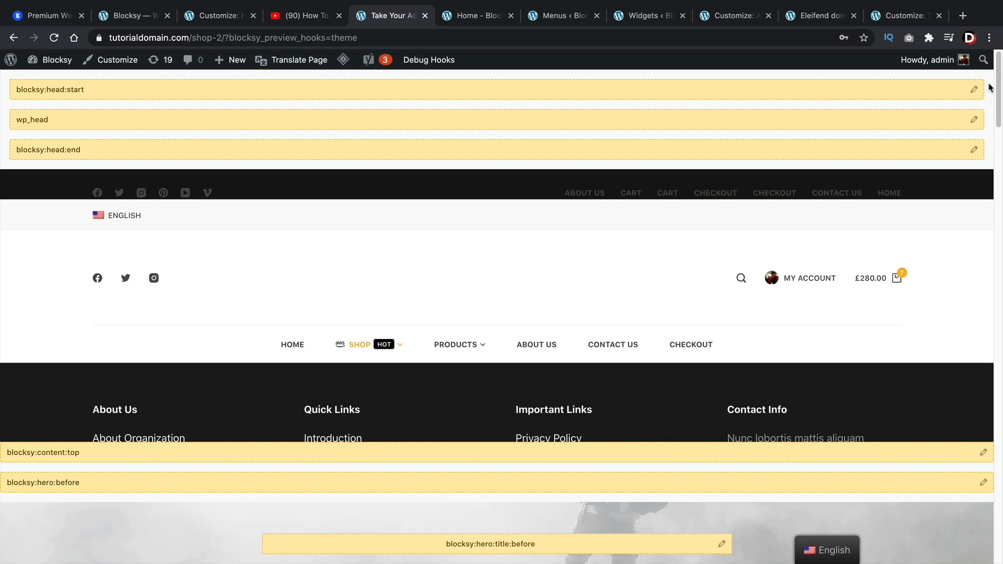
Open the content block editor for the blocksy:head:start hook, add an empty paragraph, and return to the shop page without saving
click(971, 91)
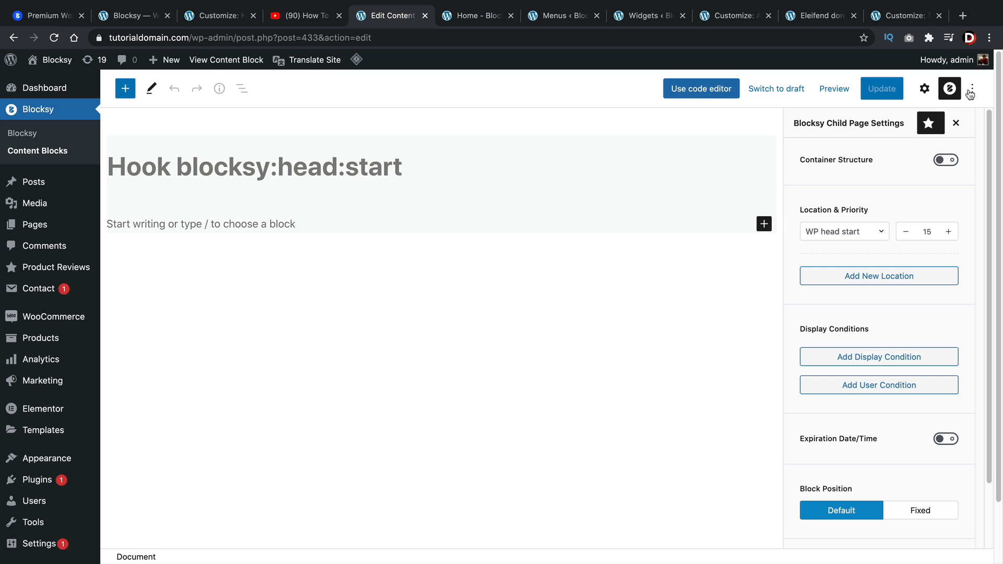
click(294, 215)
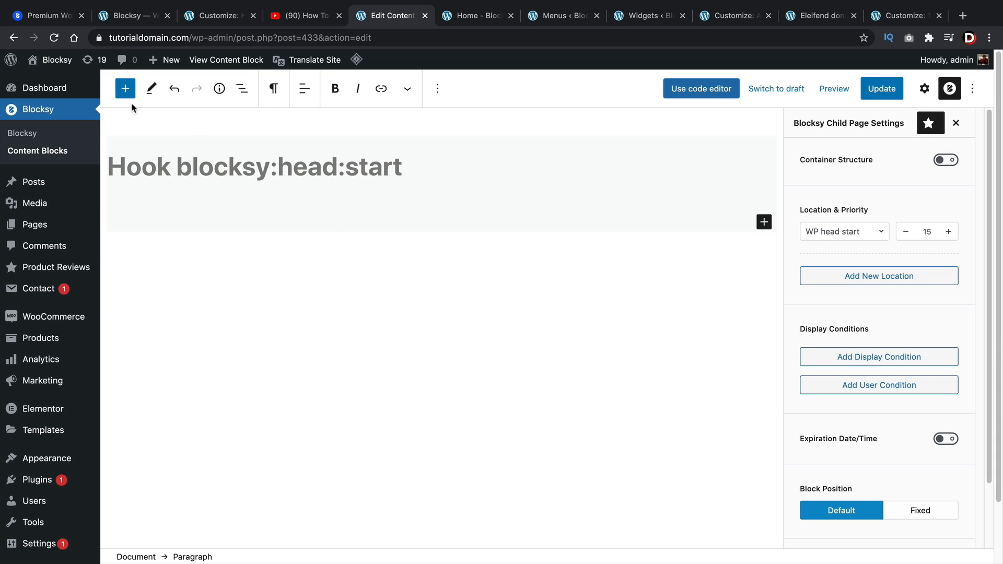
click(12, 39)
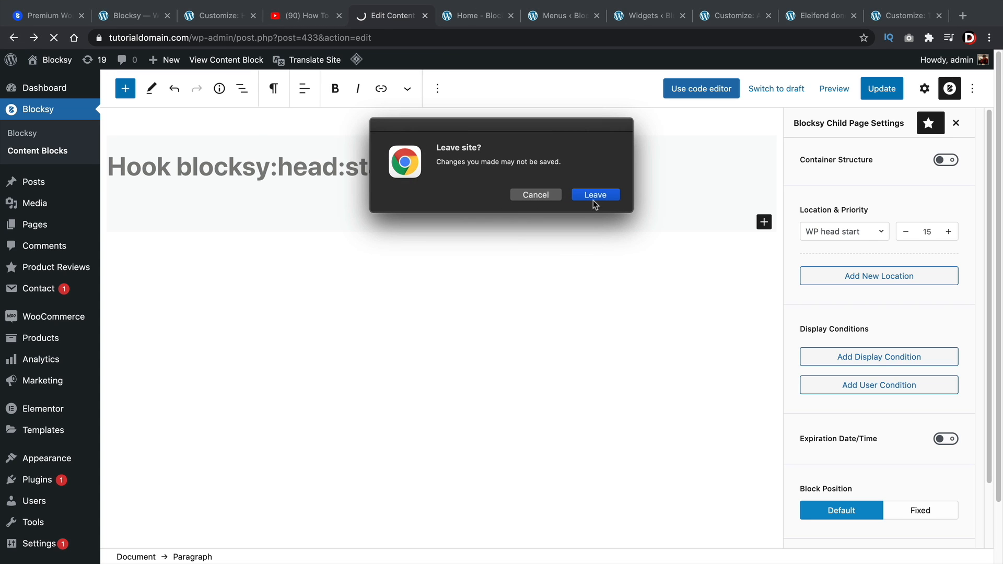
click(594, 194)
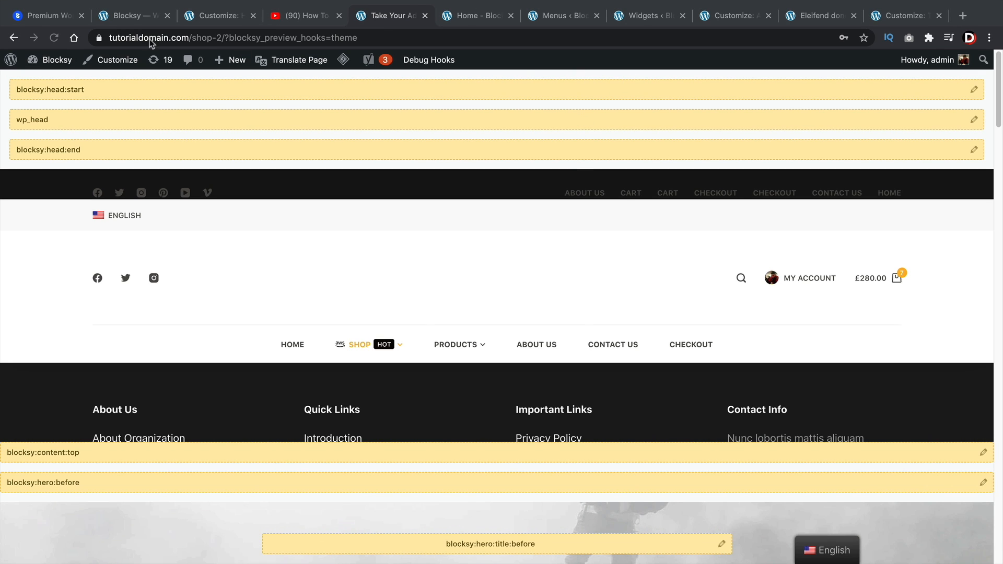
Compare the hook examples on the Blocksy PRO page with the Content Blocks entry in the WordPress dashboard
click(55, 16)
scroll(581, 375, down, 2)
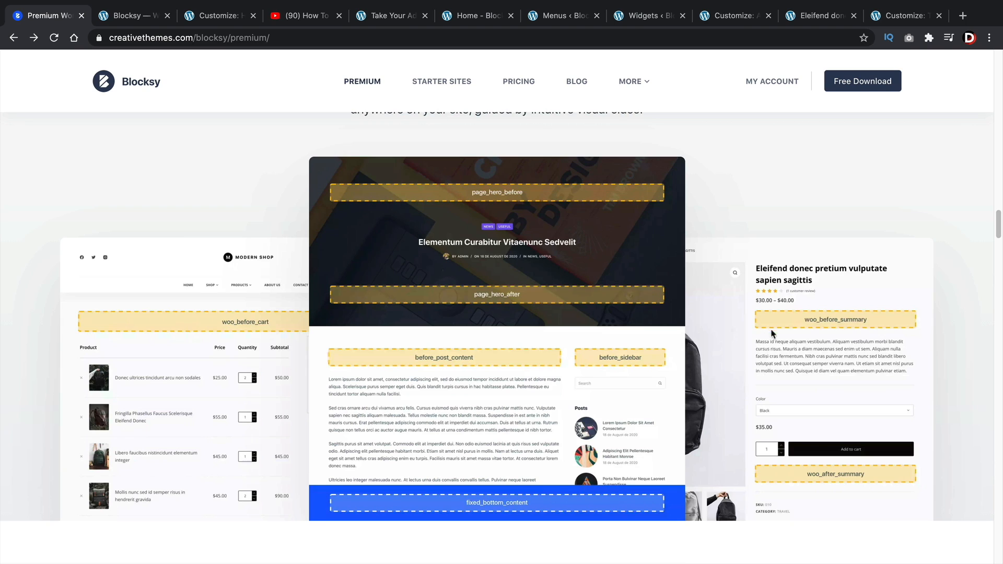
scroll(794, 332, down, 1)
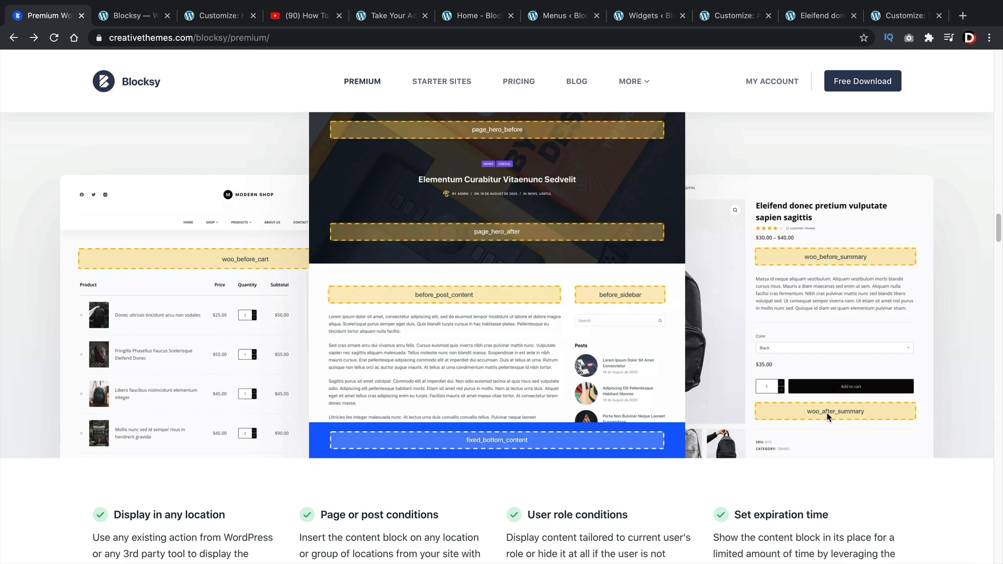
click(135, 17)
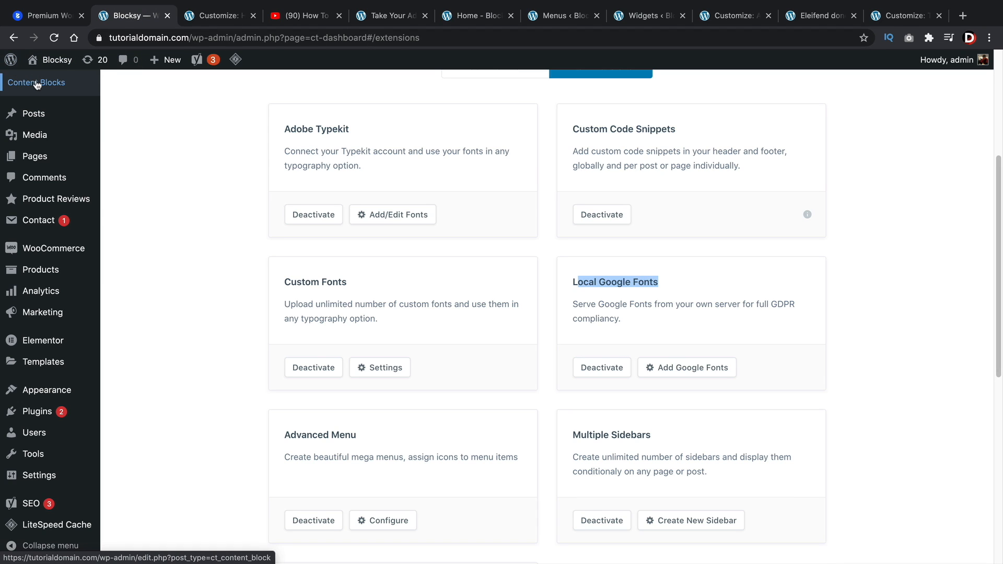
scroll(41, 121, up, 3)
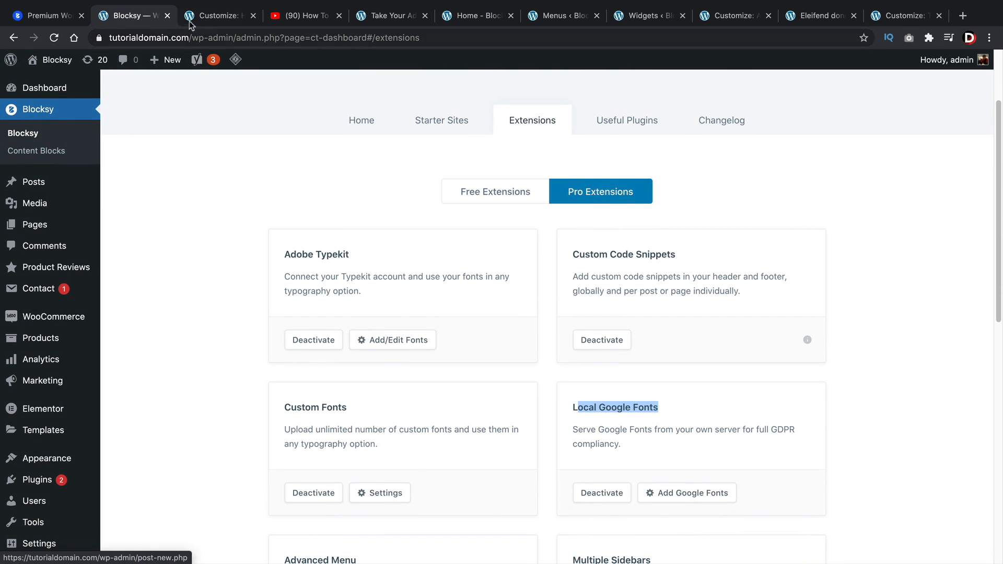
click(217, 15)
Return to the shop page and examine the available theme hook locations from the header through the products to the footer
click(368, 20)
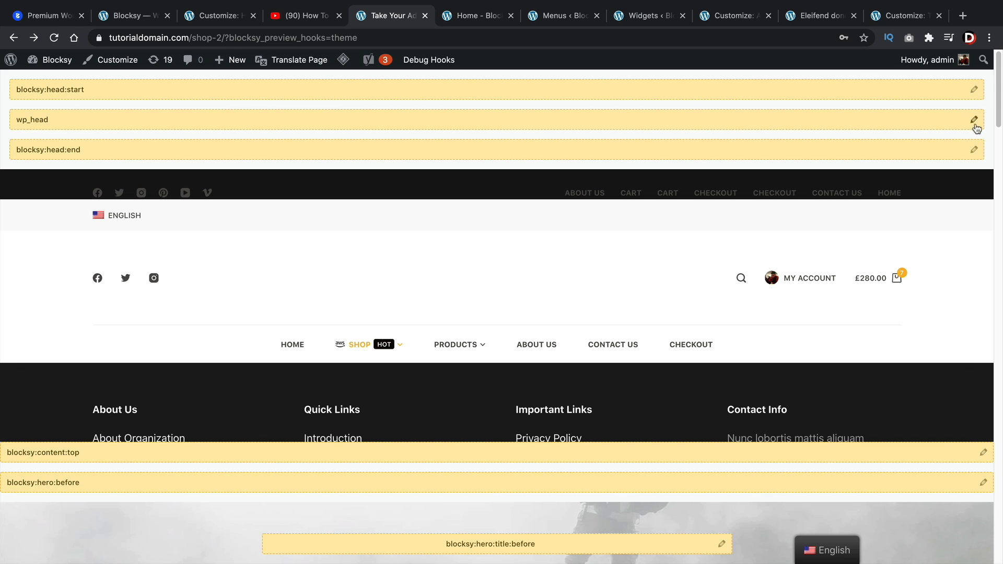
scroll(946, 155, down, 6)
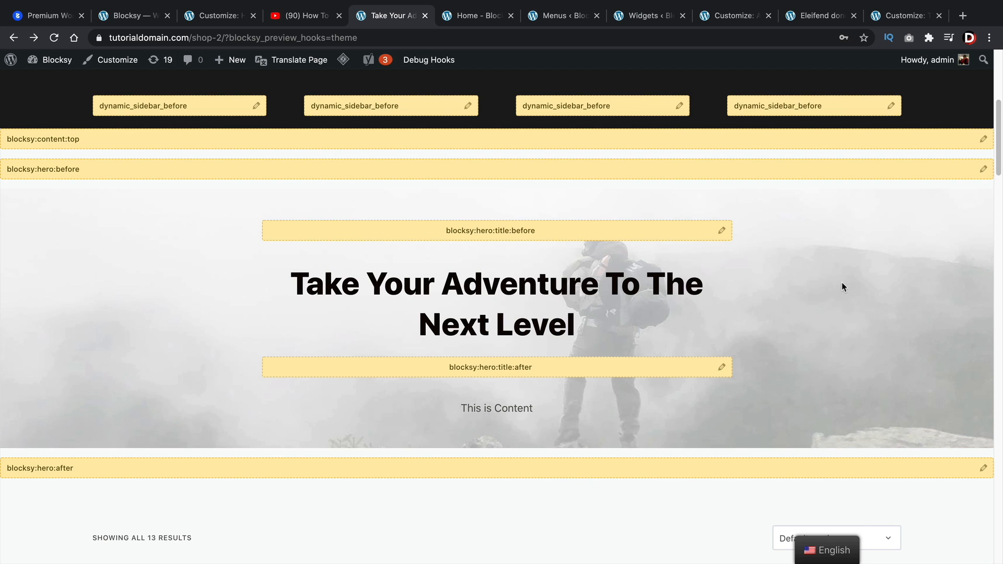
scroll(823, 299, down, 8)
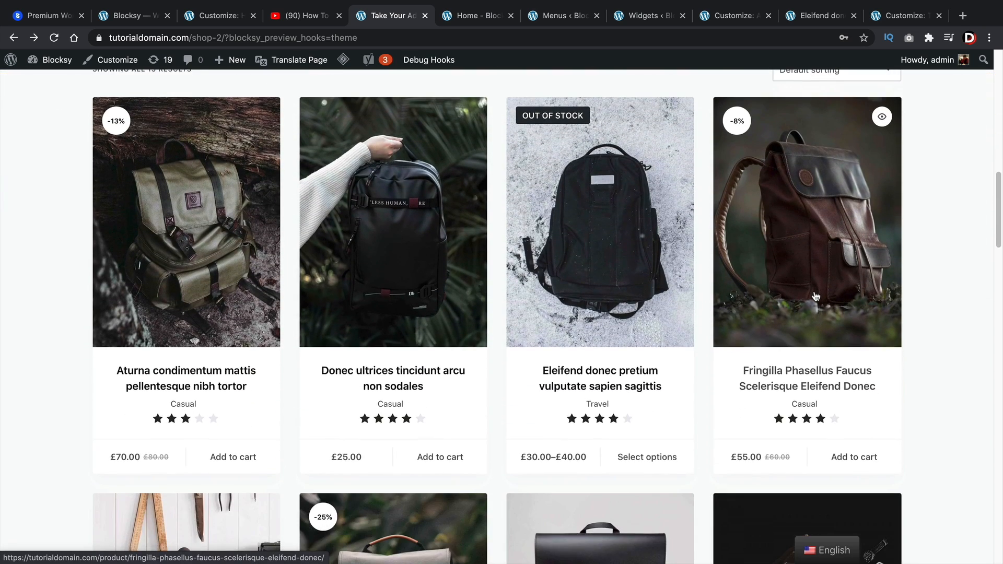
scroll(515, 247, up, 5)
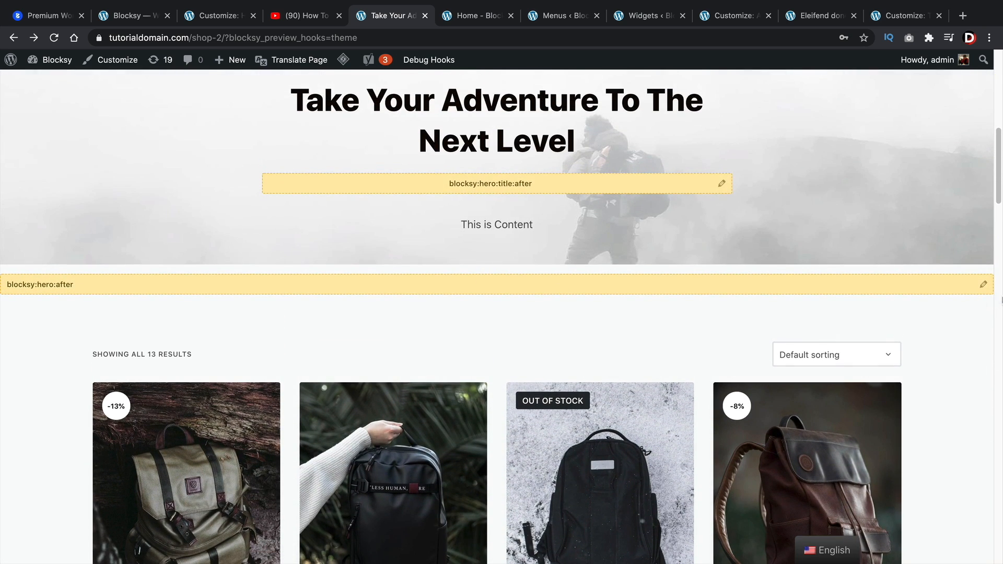
scroll(980, 342, down, 20)
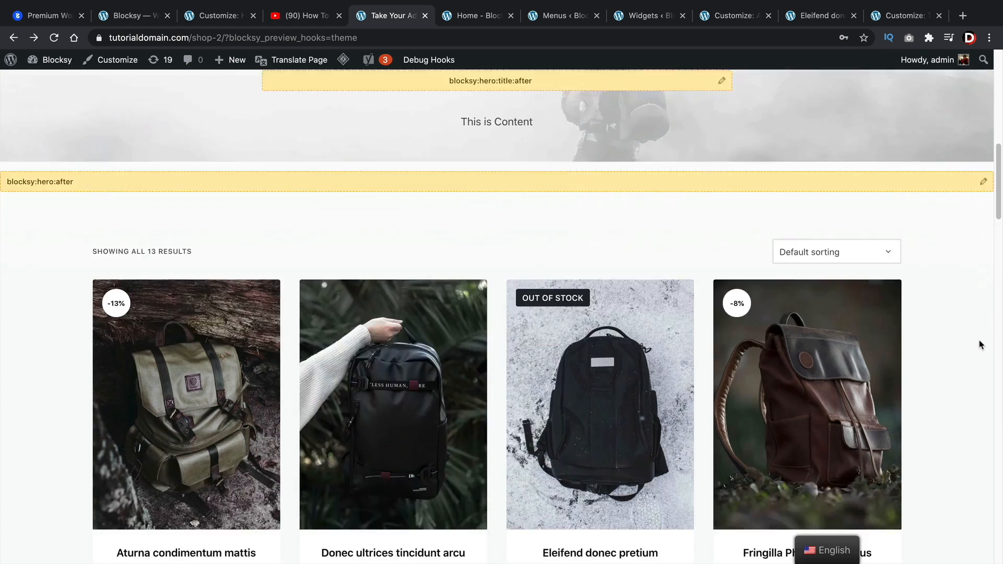
scroll(979, 340, down, 10)
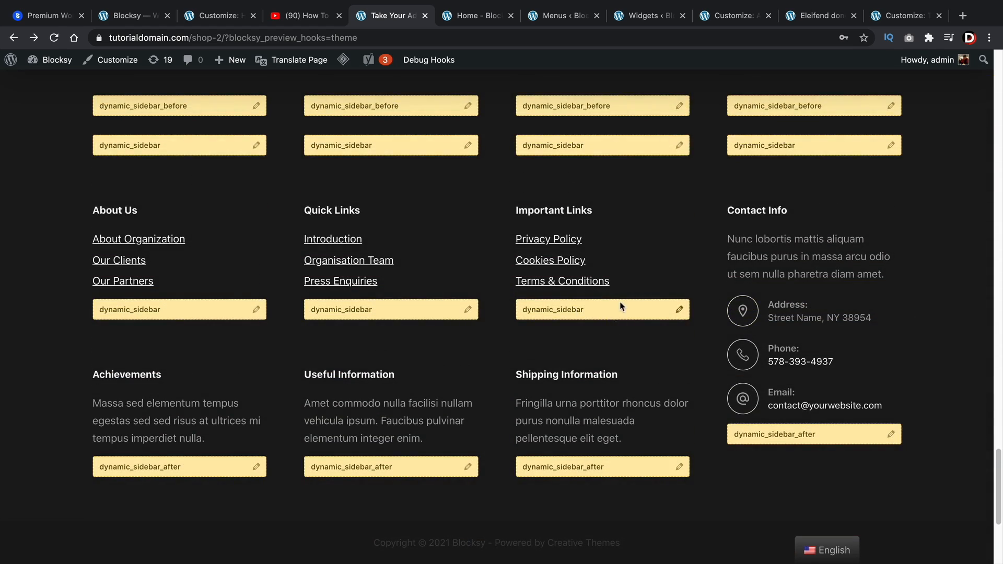
scroll(618, 241, up, 3)
scroll(619, 240, down, 4)
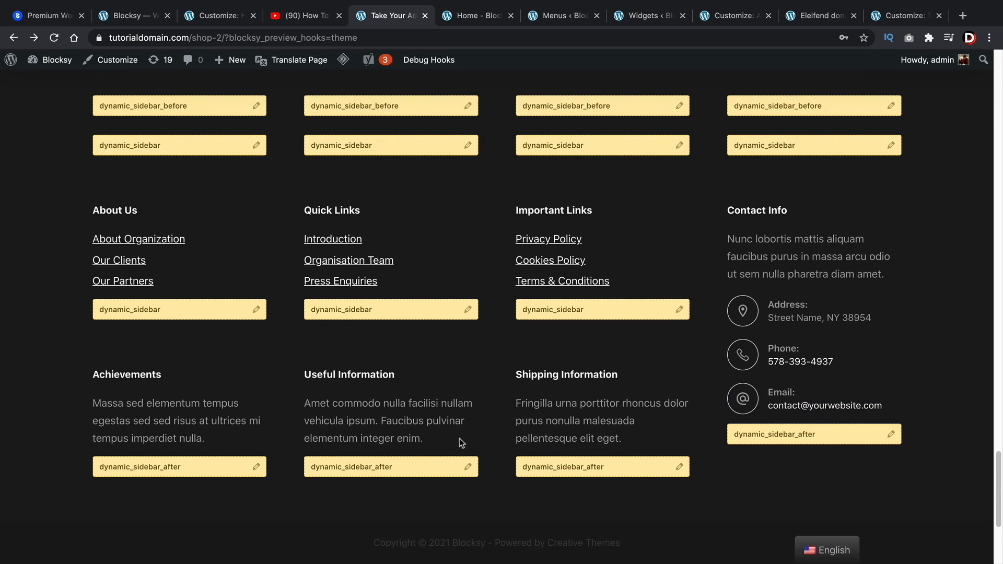
scroll(459, 438, up, 4)
scroll(460, 438, up, 8)
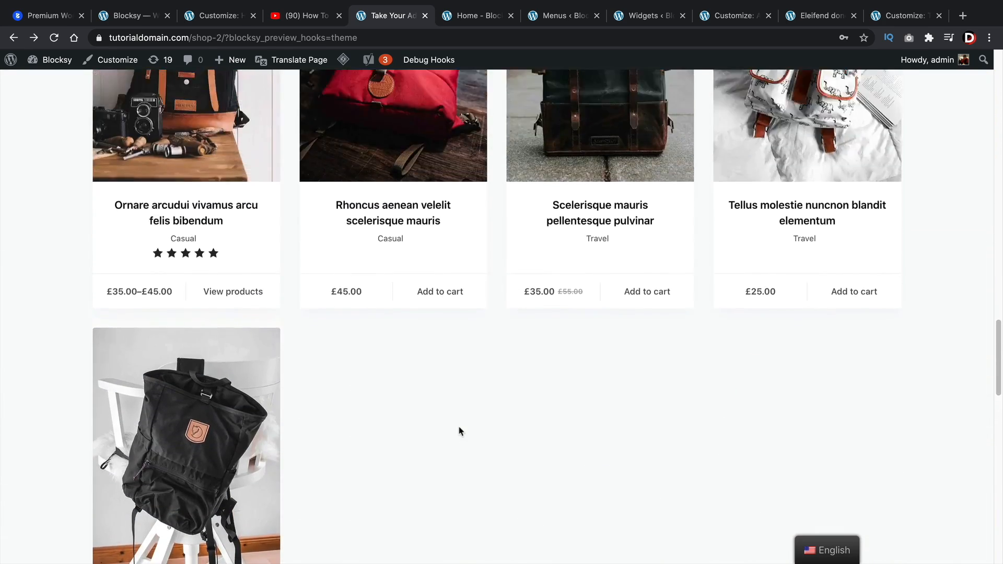
scroll(459, 431, up, 15)
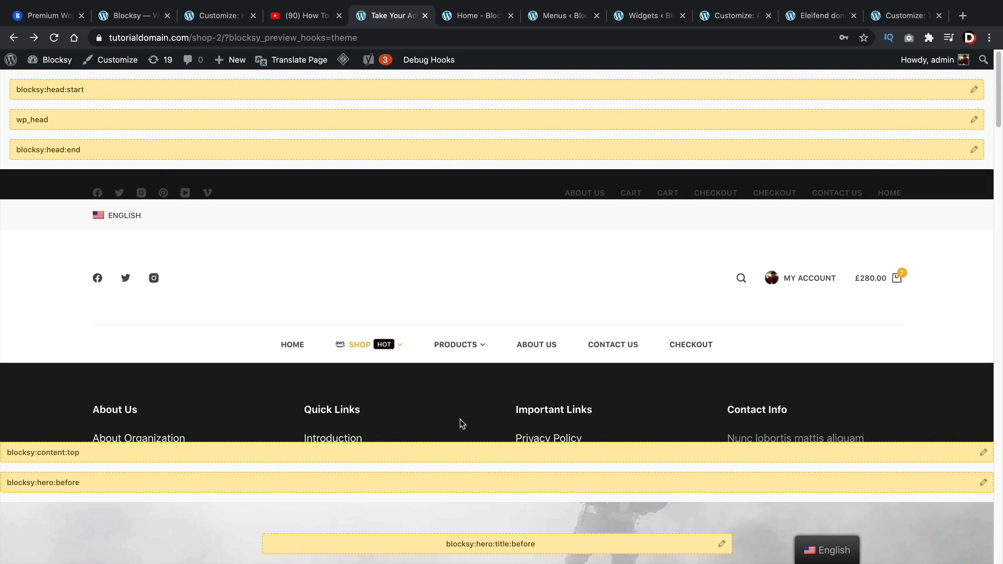
Review the Content Blocks features on the Blocksy PRO page, including custom 404 page, custom footer and user role conditions
click(64, 18)
scroll(524, 346, up, 3)
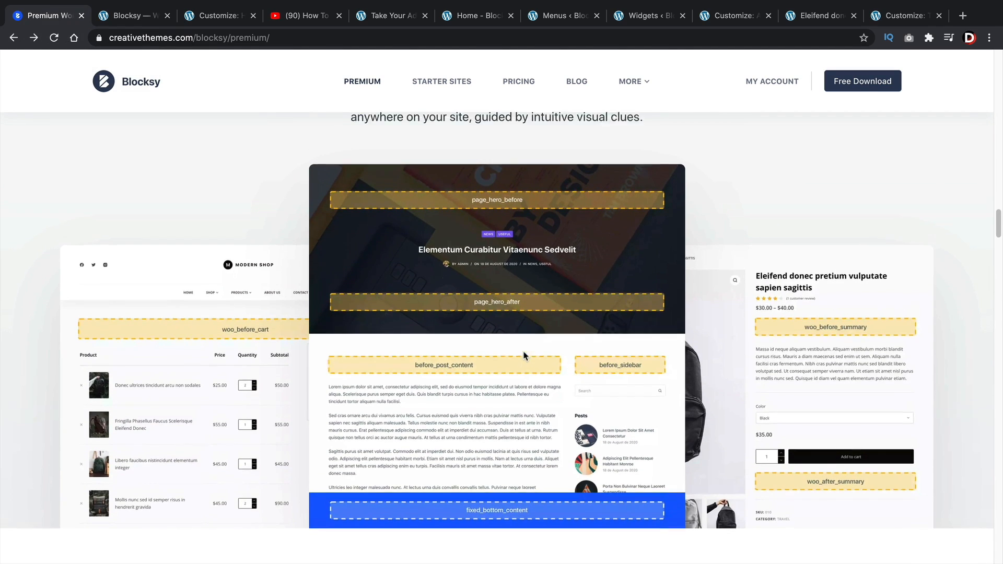
scroll(427, 398, down, 1)
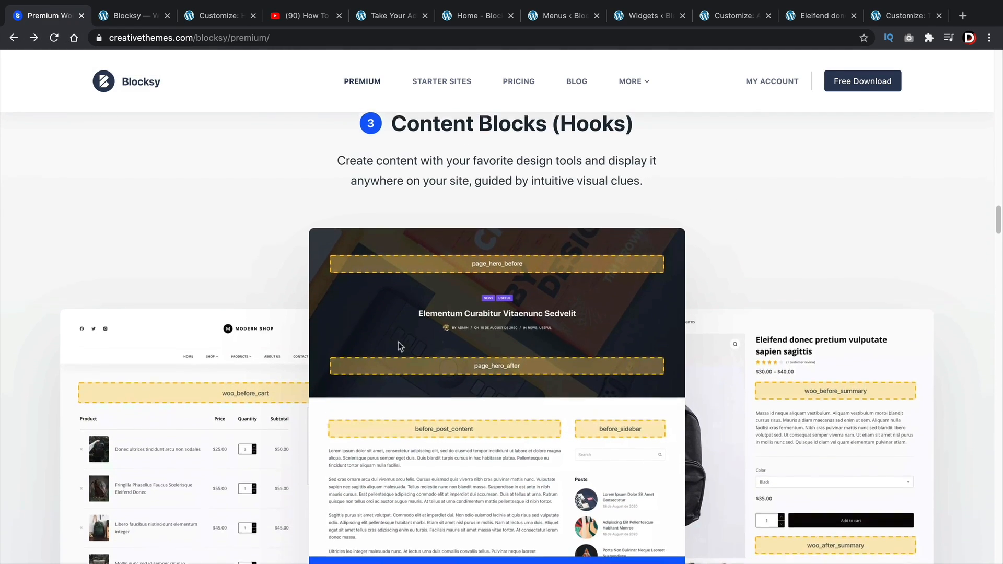
scroll(500, 415, down, 8)
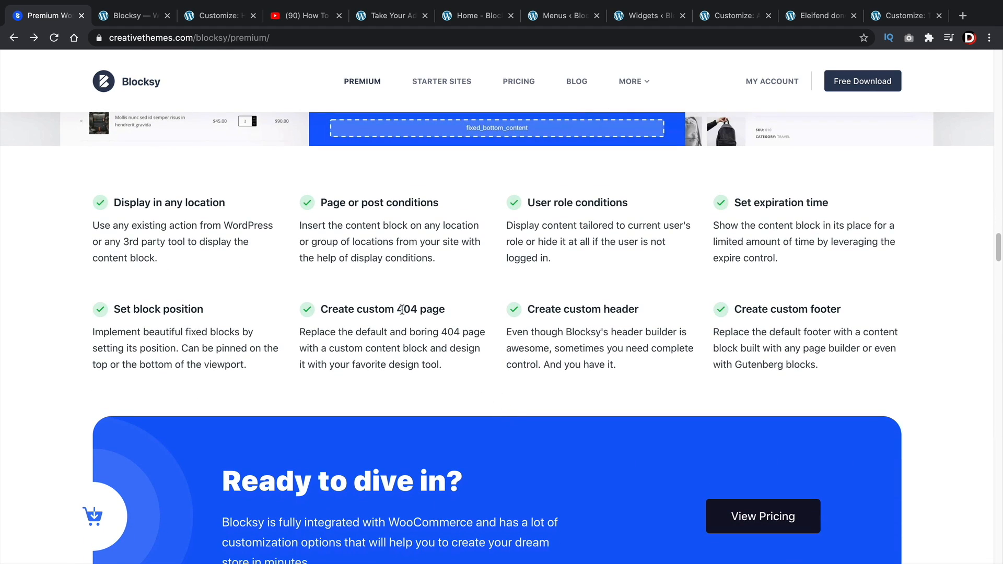
drag(438, 310, 320, 306)
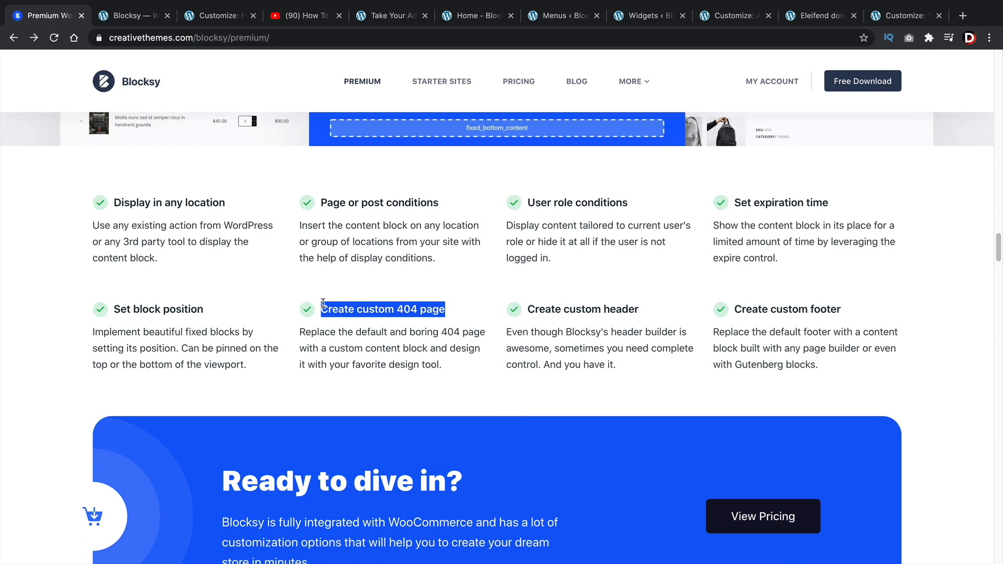
drag(844, 313, 731, 315)
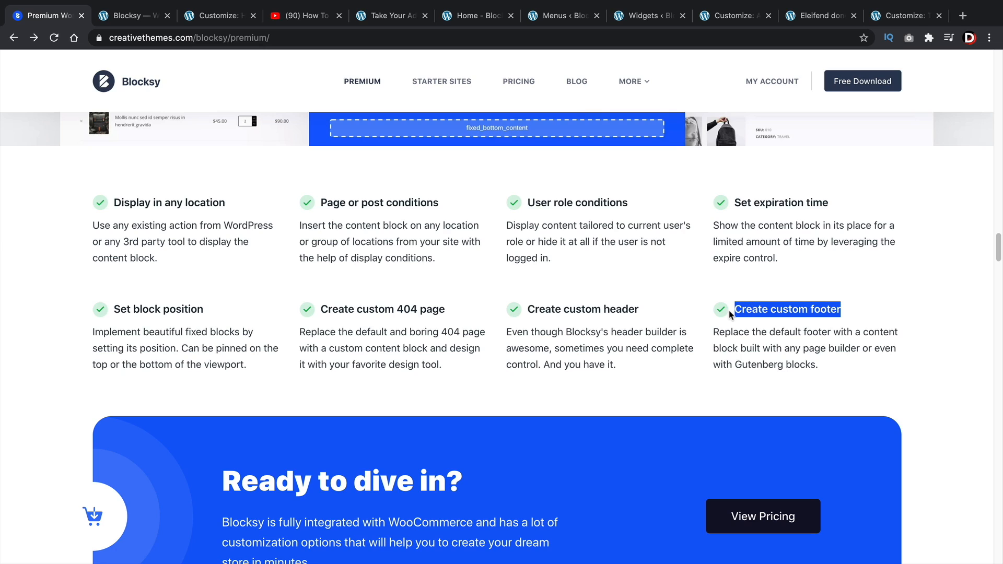
drag(647, 204, 478, 210)
click(447, 214)
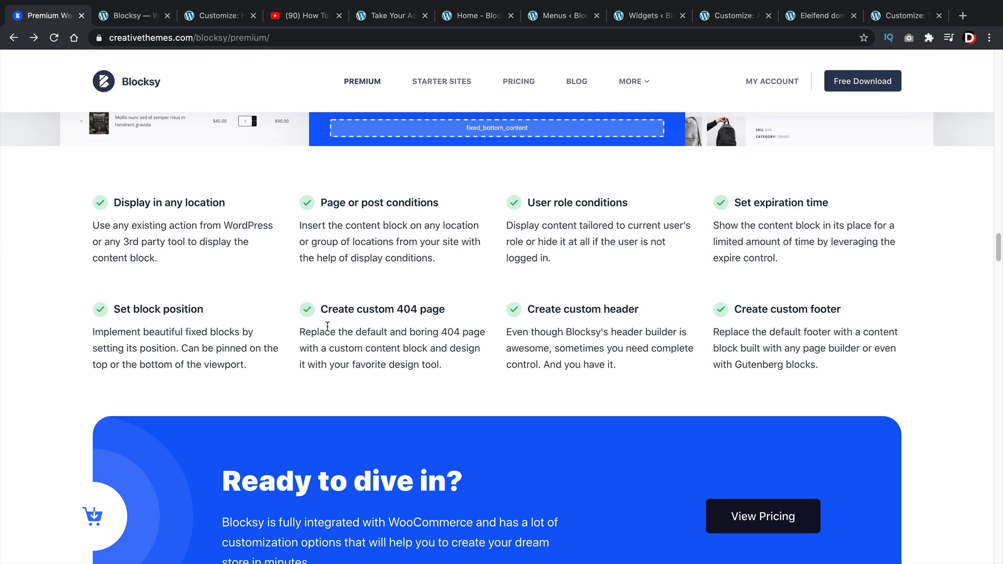
scroll(338, 306, up, 6)
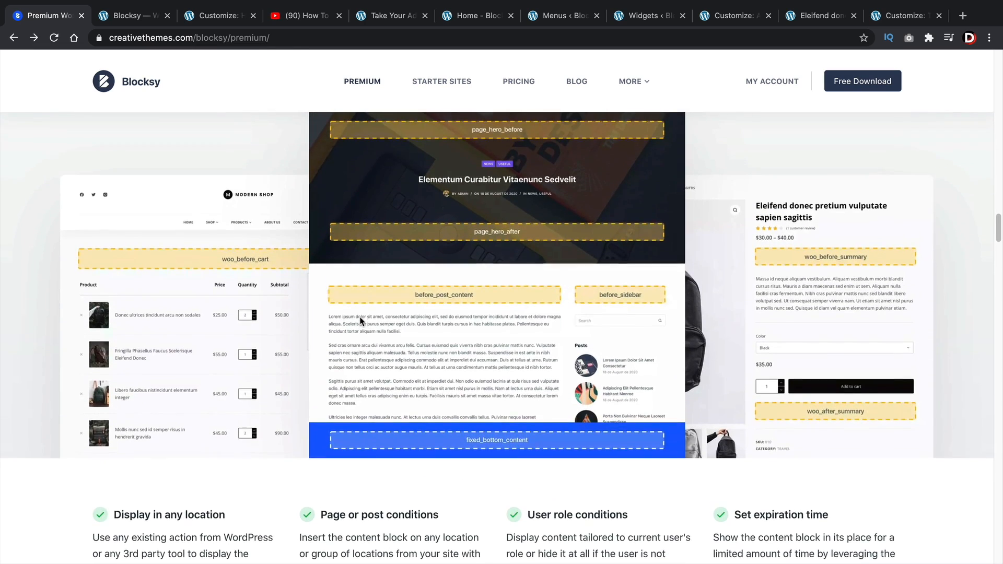
scroll(360, 321, down, 3)
scroll(360, 321, down, 1)
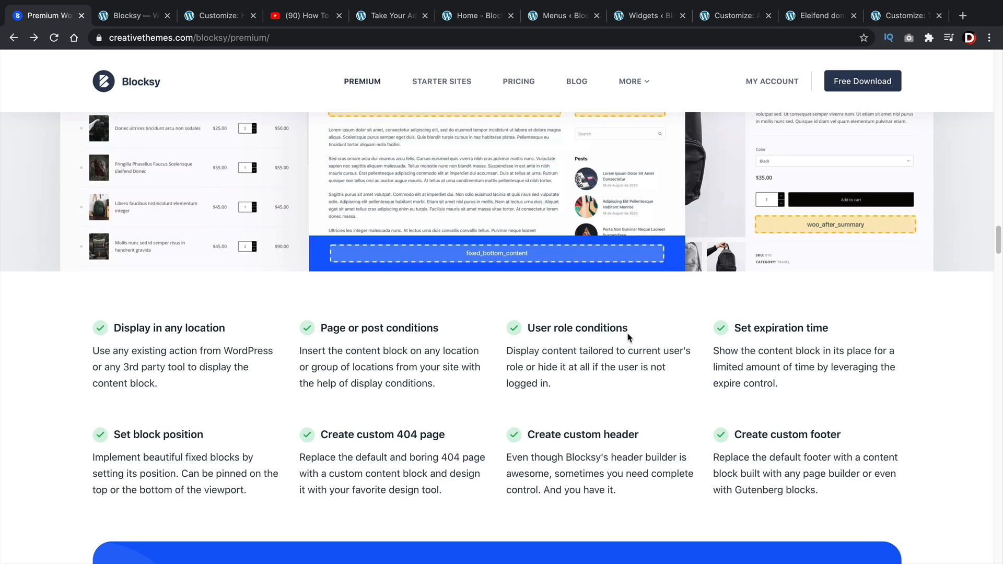
View the Advanced Menu section on the Blocksy PRO page
scroll(629, 337, down, 15)
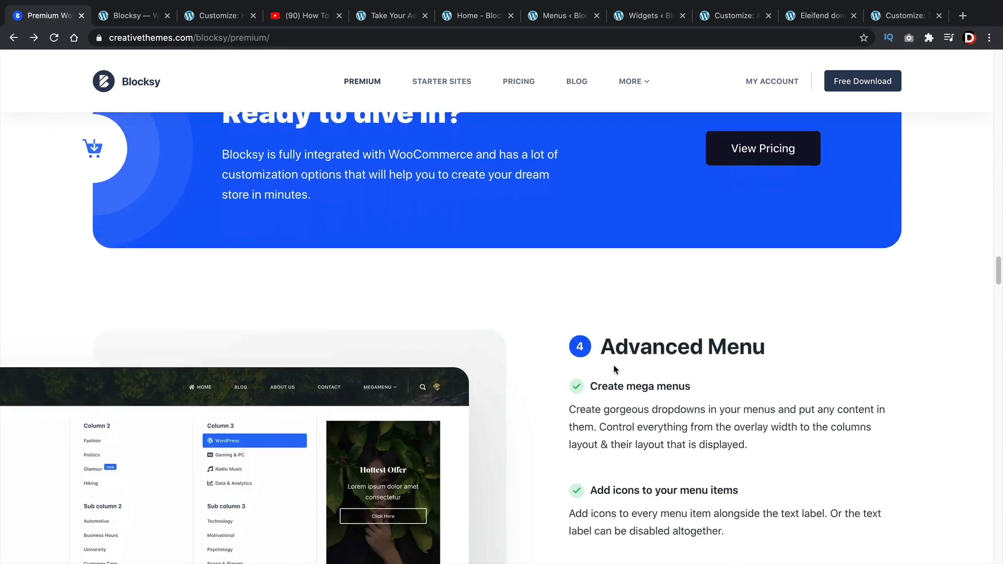
scroll(618, 361, down, 1)
scroll(620, 371, up, 1)
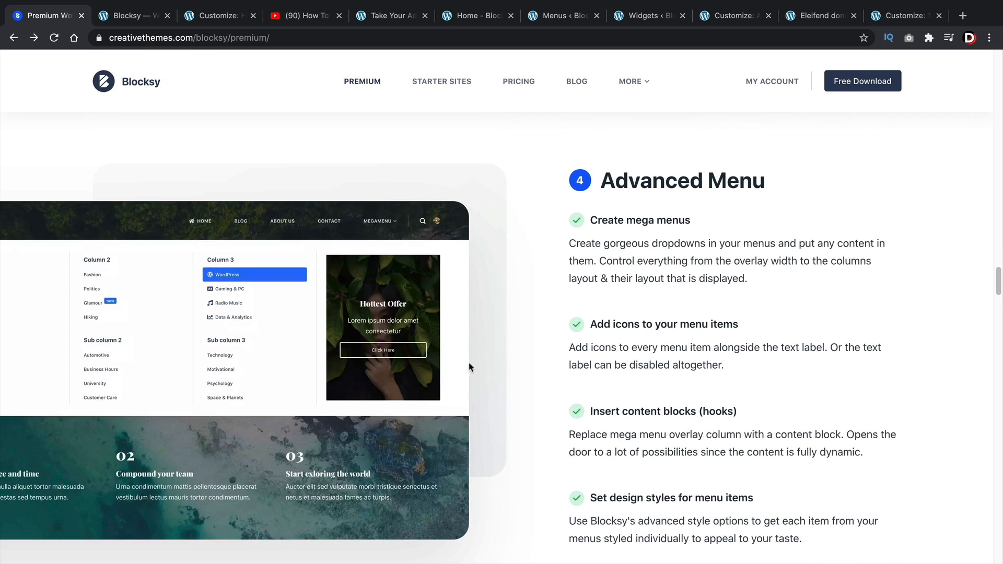
Switch to the site's home page and inspect the mega menu under the Shop menu item
click(370, 18)
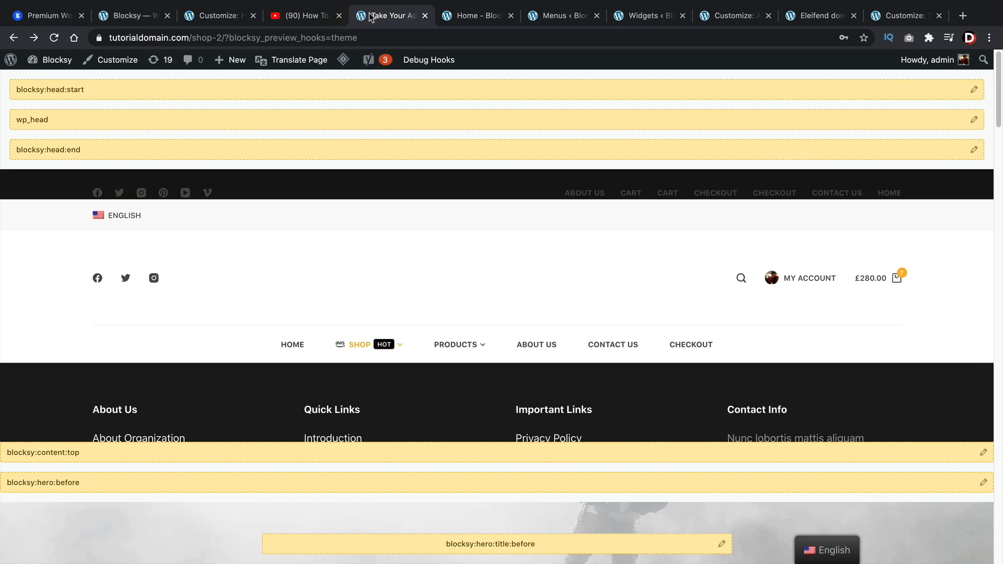
click(456, 15)
scroll(292, 189, down, 1)
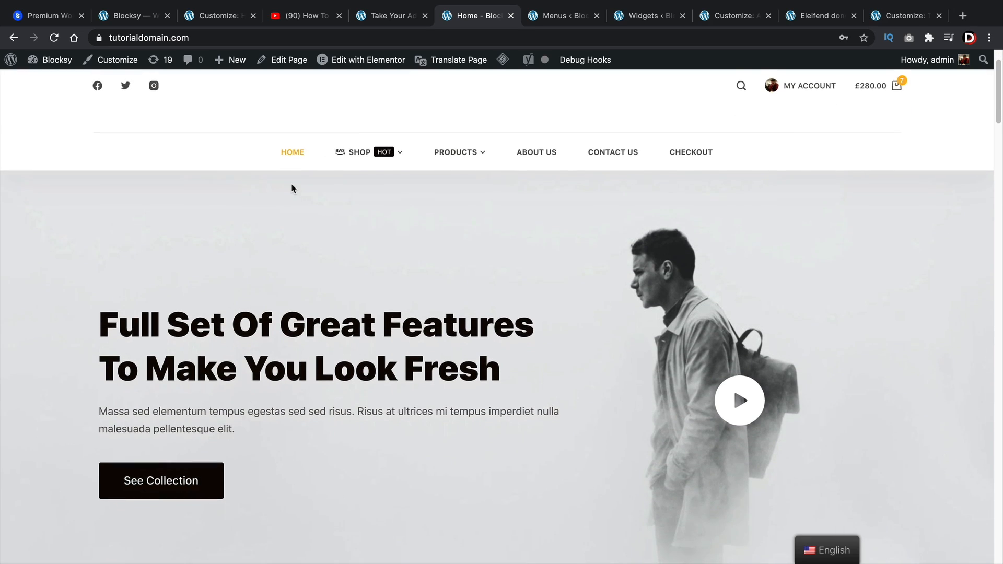
scroll(236, 234, up, 1)
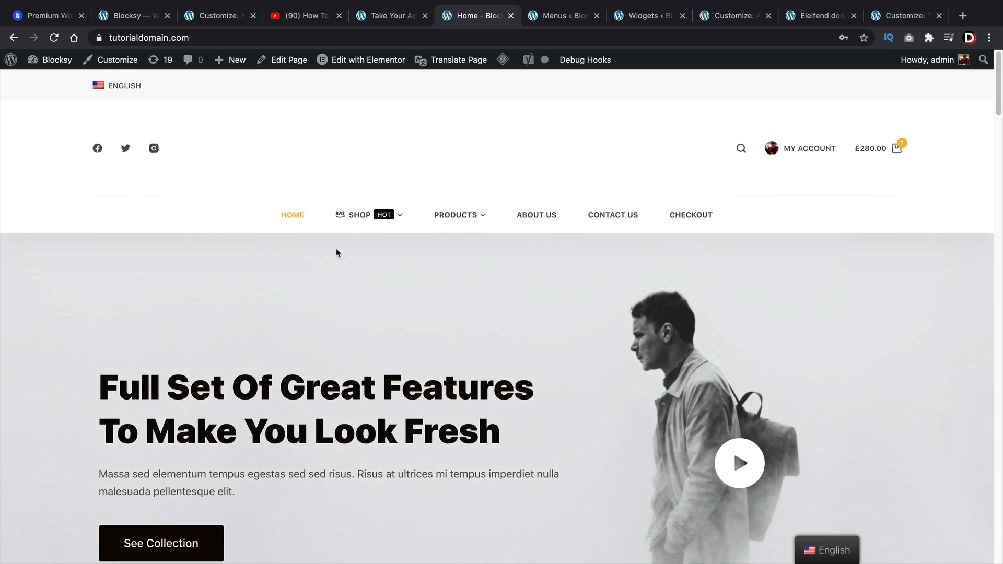
mouse_move(339, 220)
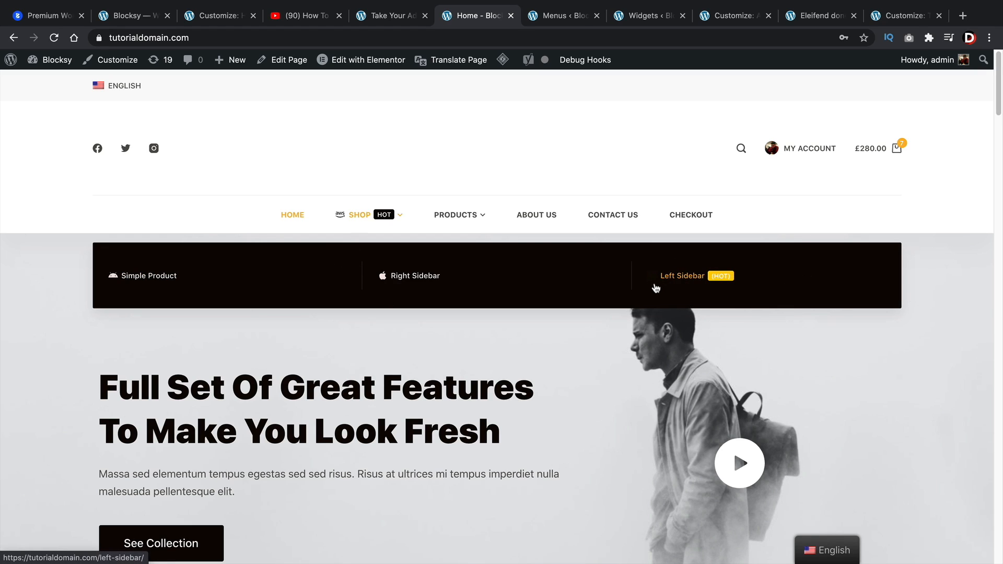
Open the Shop item's settings in the Main Menu structure and check the mega menu dropdown width options, keeping Content Width
click(51, 16)
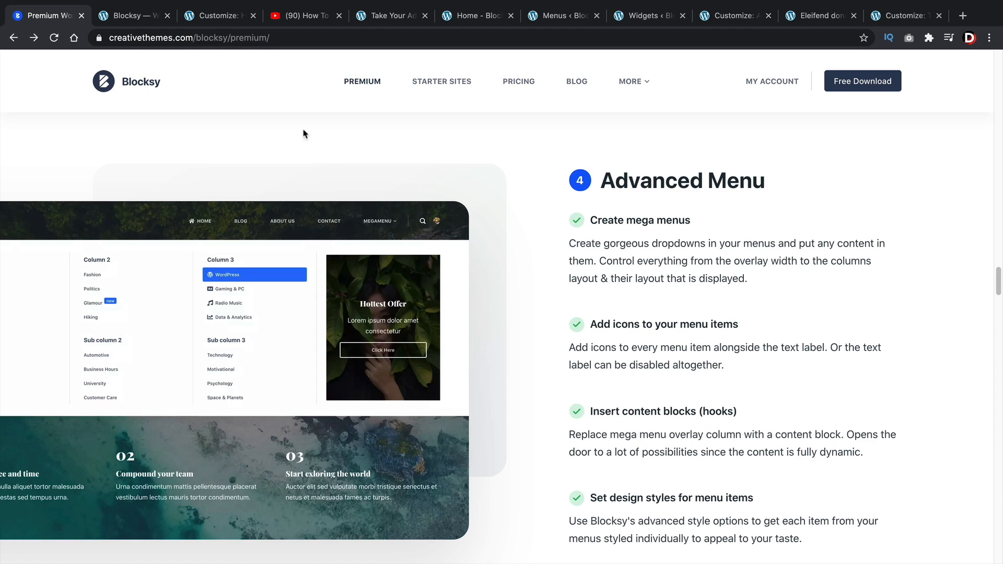
click(140, 17)
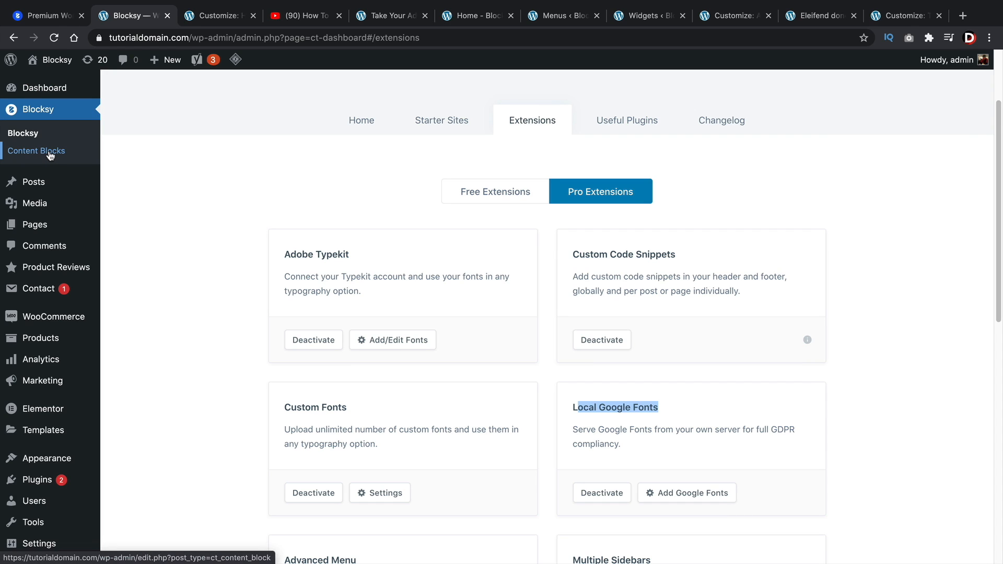
click(465, 17)
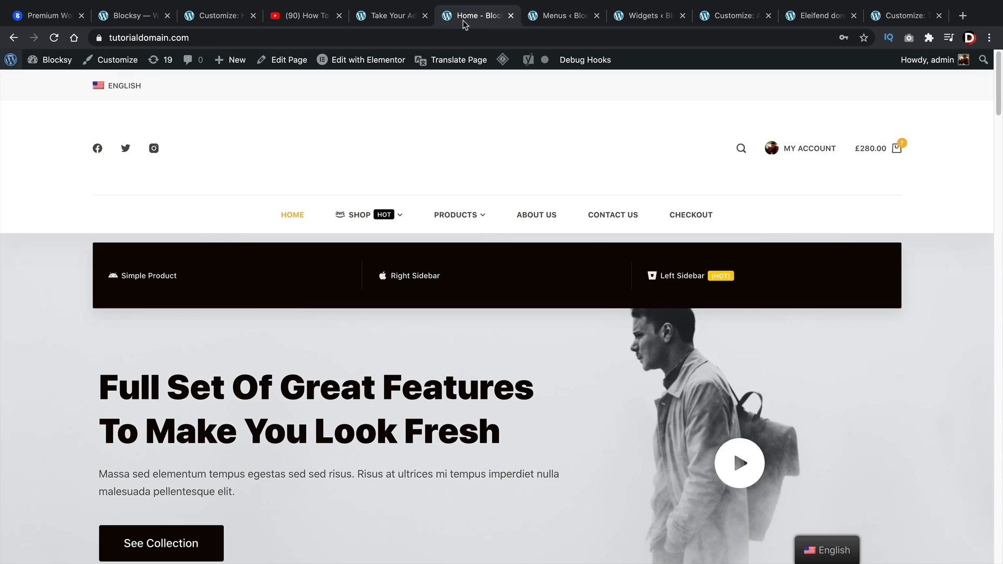
click(541, 17)
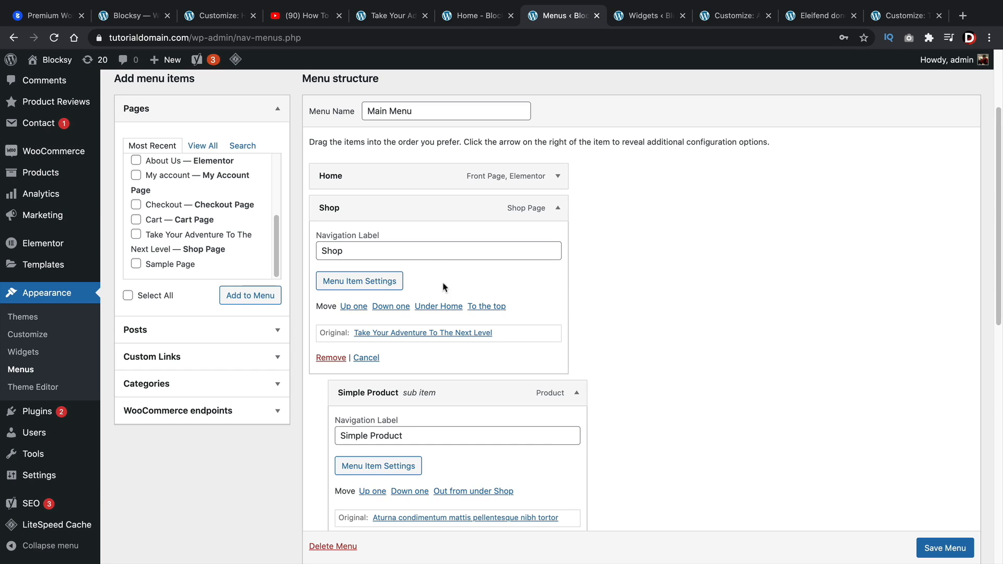
click(362, 282)
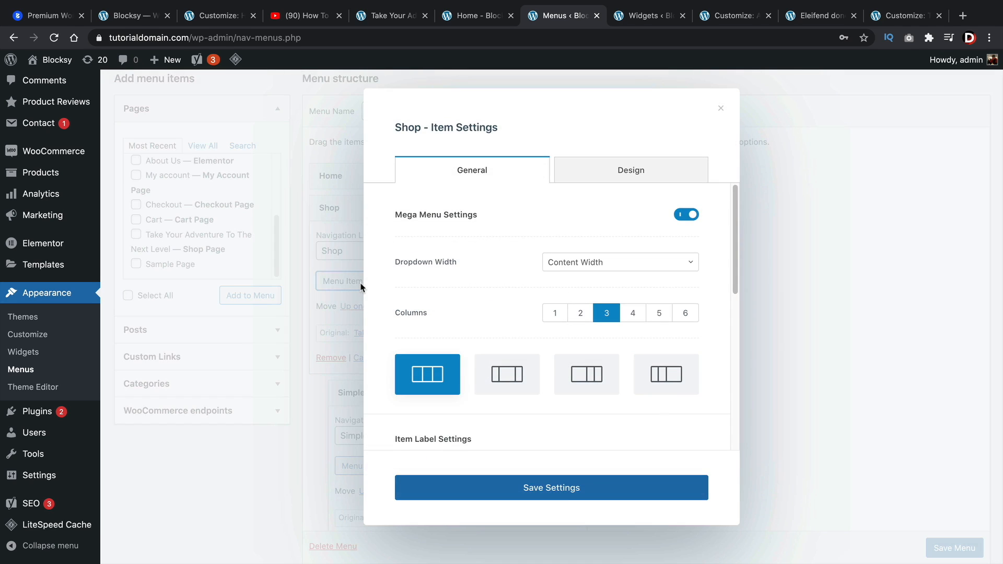
click(577, 270)
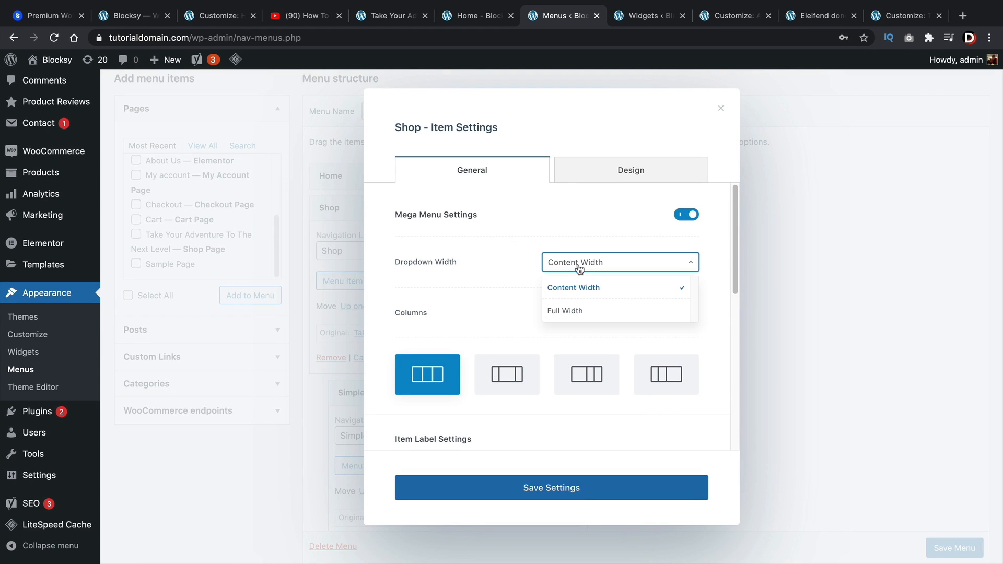
click(580, 293)
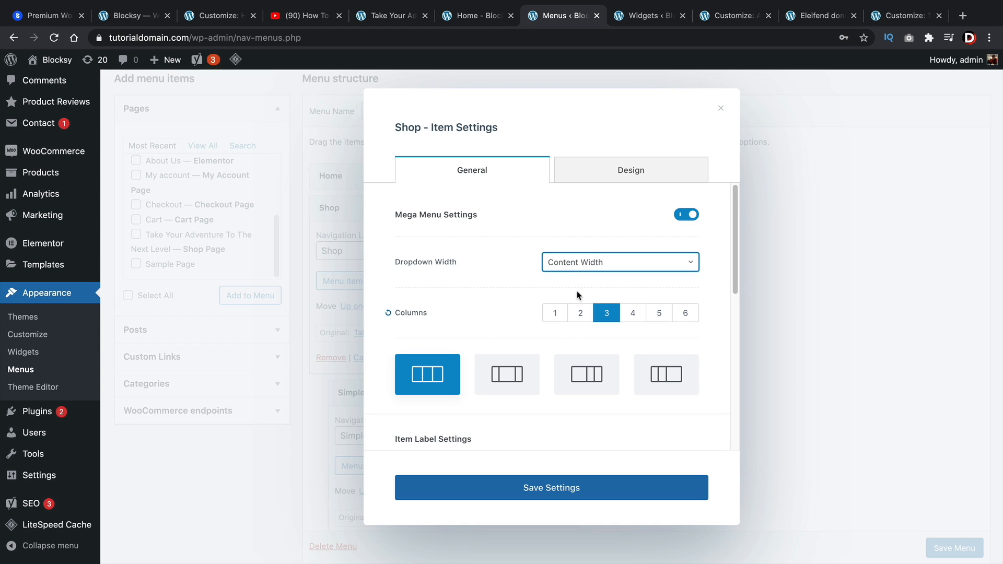
Review the Shop item's columns, icon, badge text and design color settings, close them without saving, and look over its sub items
scroll(577, 296, down, 2)
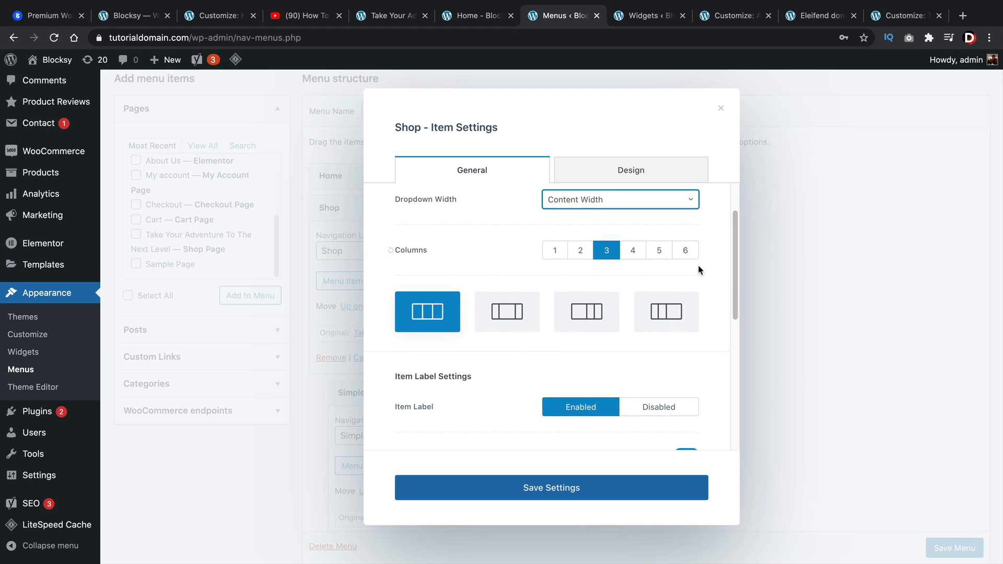
scroll(548, 270, down, 3)
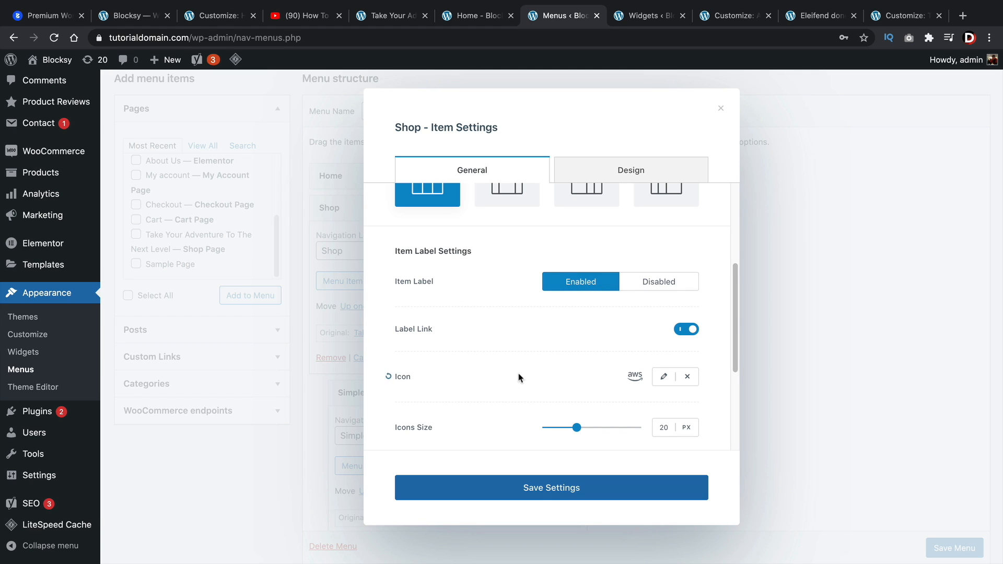
scroll(520, 377, down, 4)
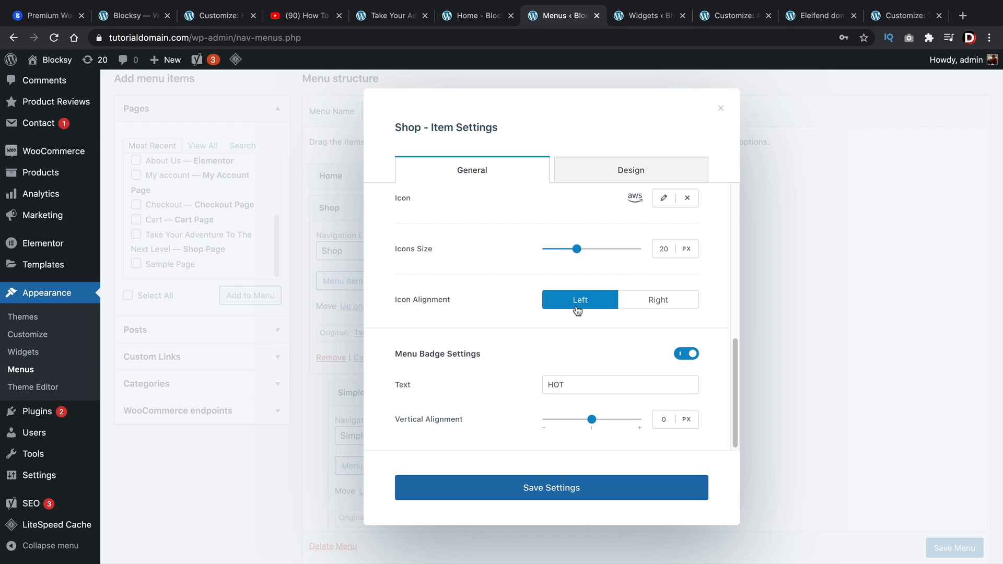
click(565, 384)
drag(564, 384, 533, 385)
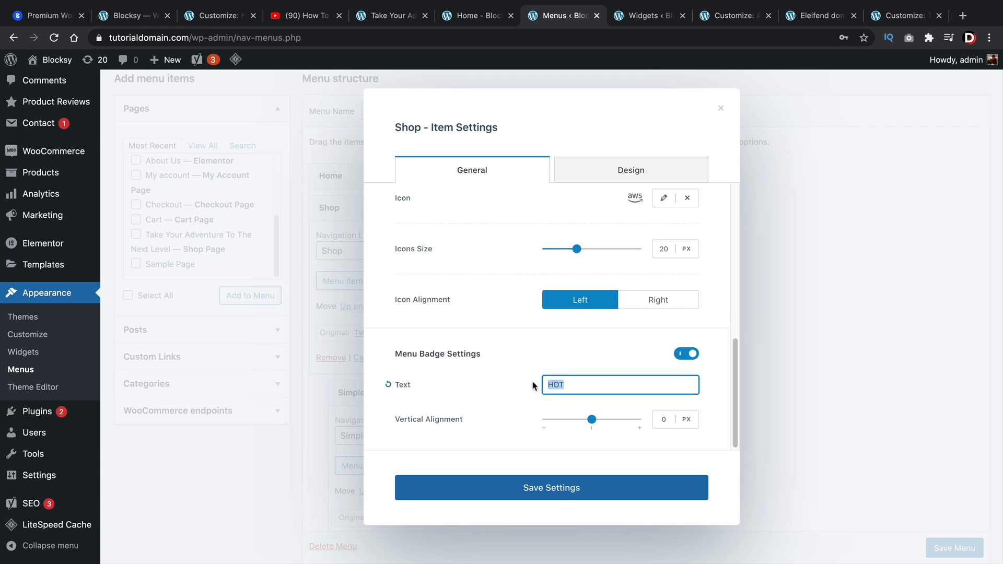
click(562, 383)
click(637, 175)
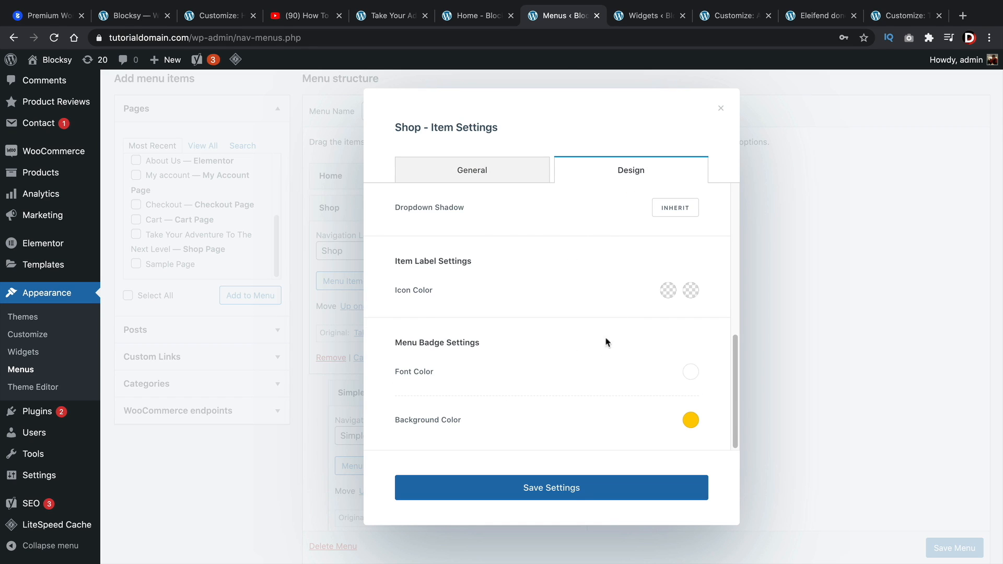
click(720, 108)
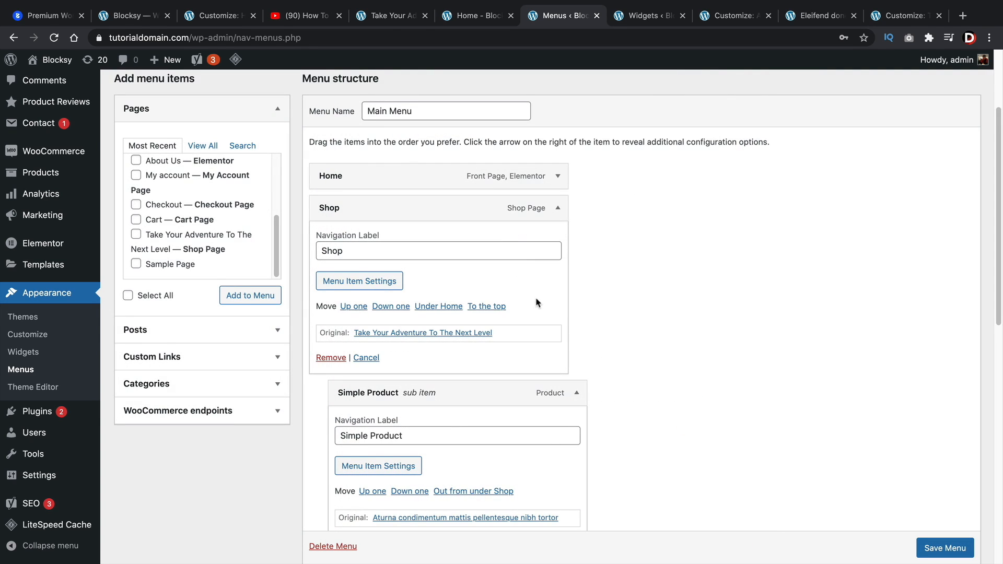
scroll(536, 302, down, 3)
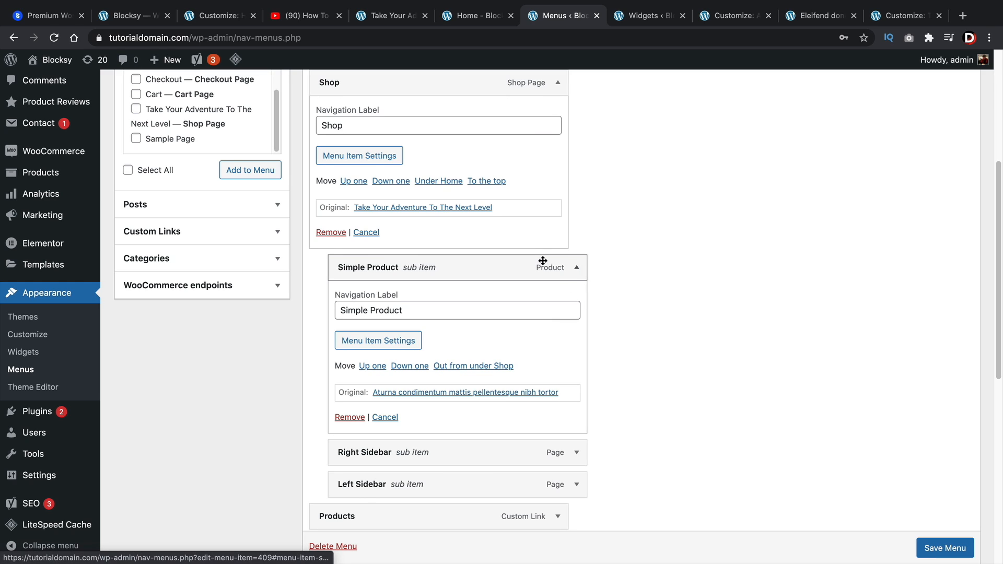
Return to the Blocksy PRO page and review the Custom Fonts, Google Local Fonts, Adobe Typekit and Custom Sidebars sections
click(473, 15)
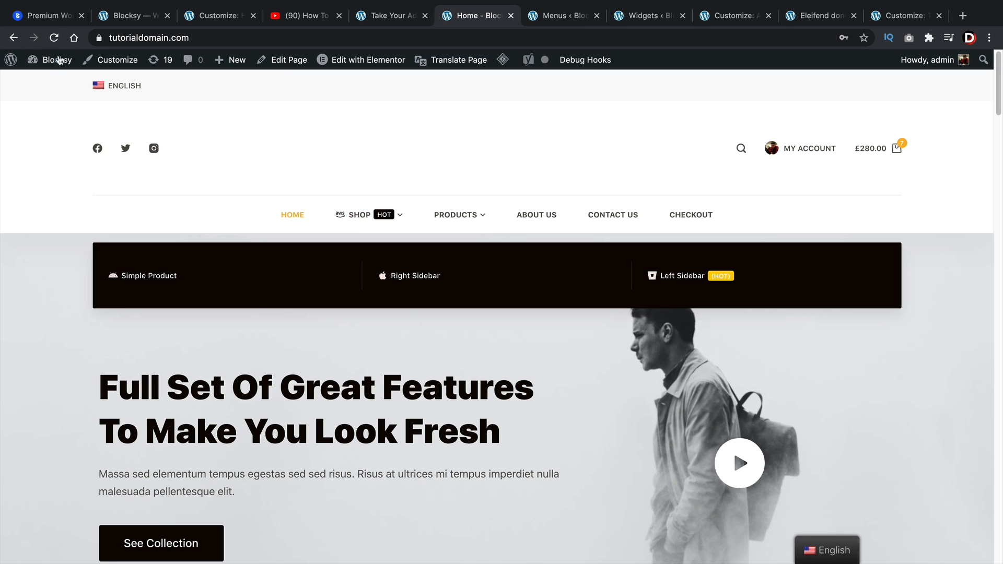
click(53, 21)
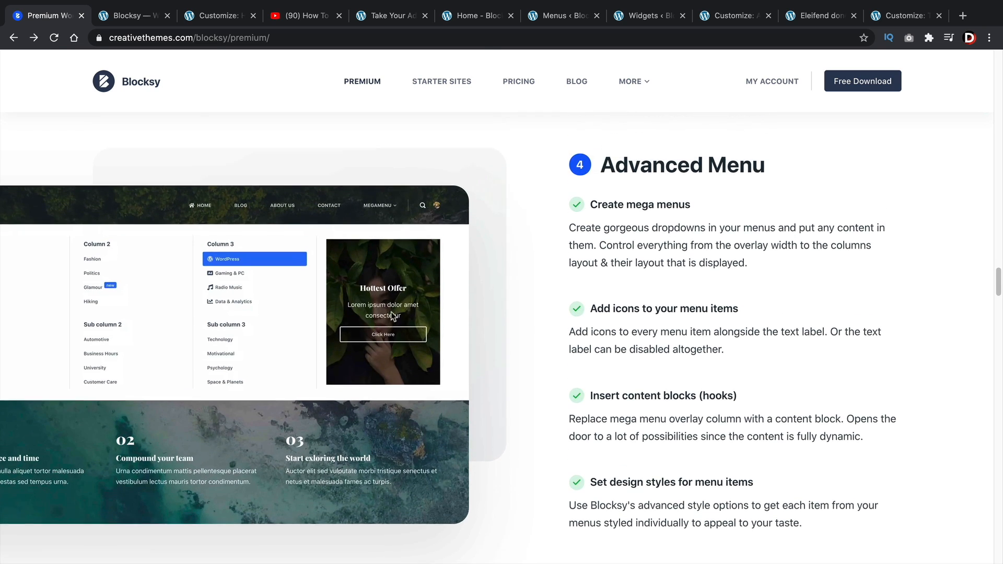
scroll(466, 297, down, 9)
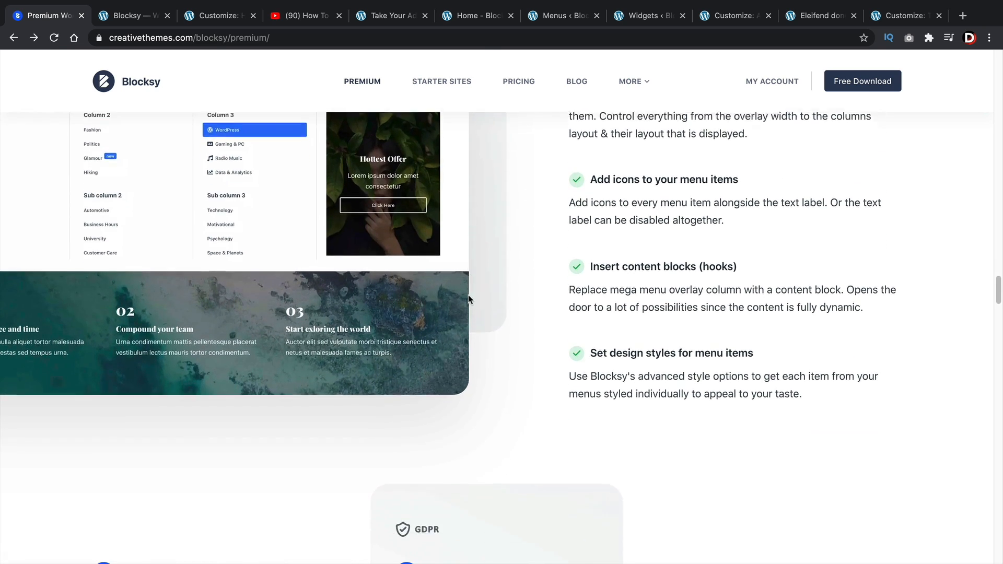
scroll(178, 280, up, 1)
drag(142, 279, 262, 285)
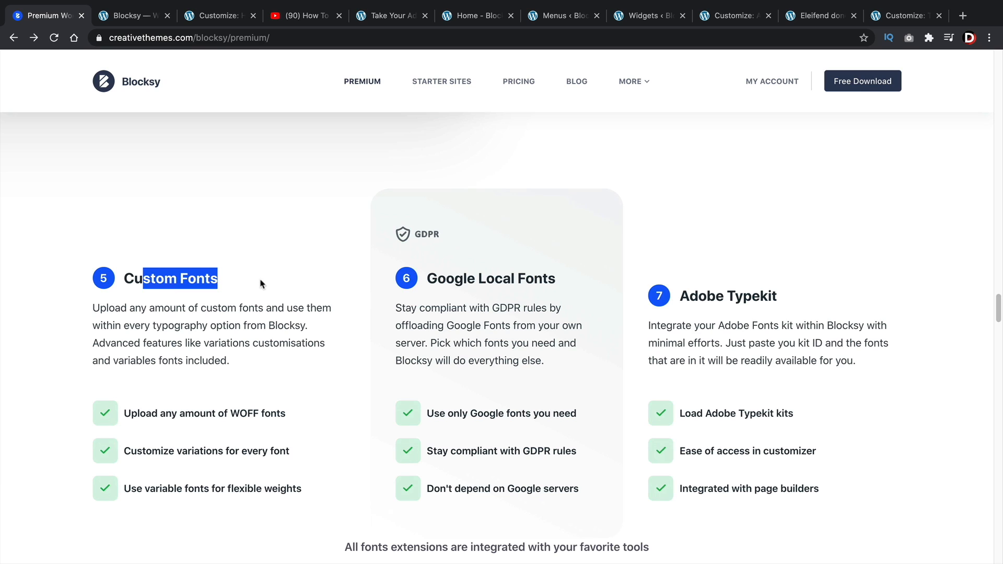
drag(494, 278, 587, 285)
drag(706, 297, 779, 297)
scroll(731, 301, down, 1)
scroll(731, 301, down, 10)
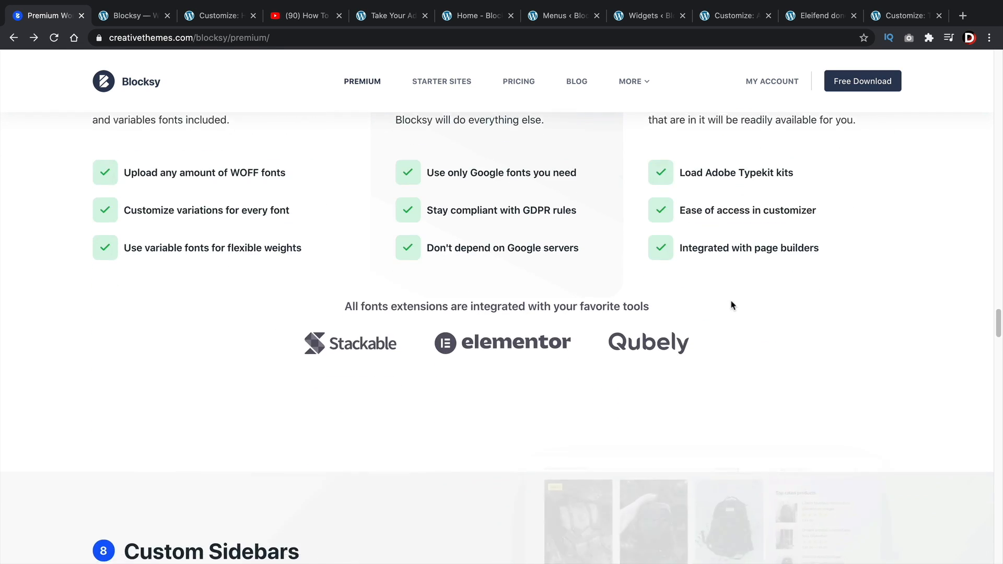
scroll(221, 283, up, 1)
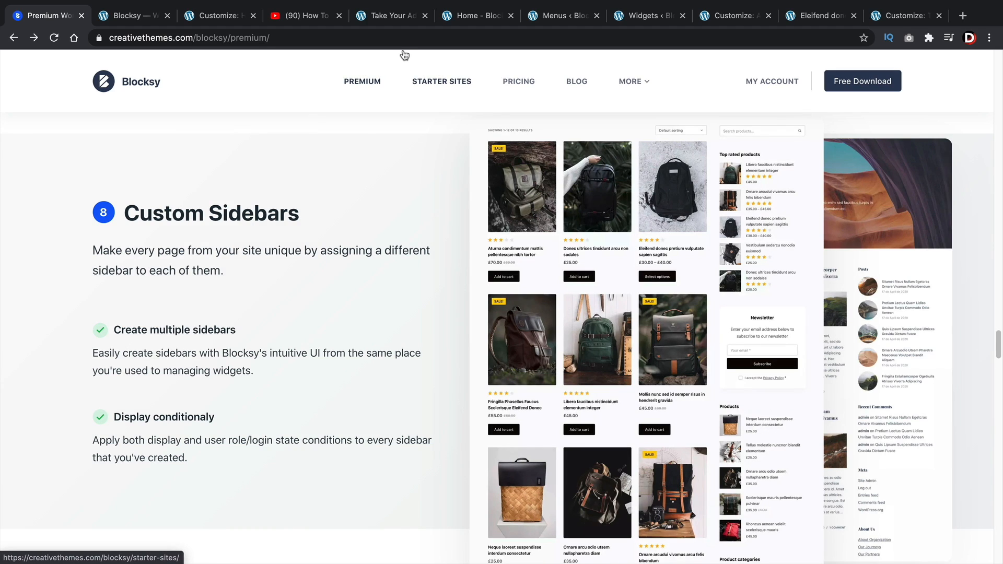
Return to the site's home page and open the Shop page from its main menu
click(469, 17)
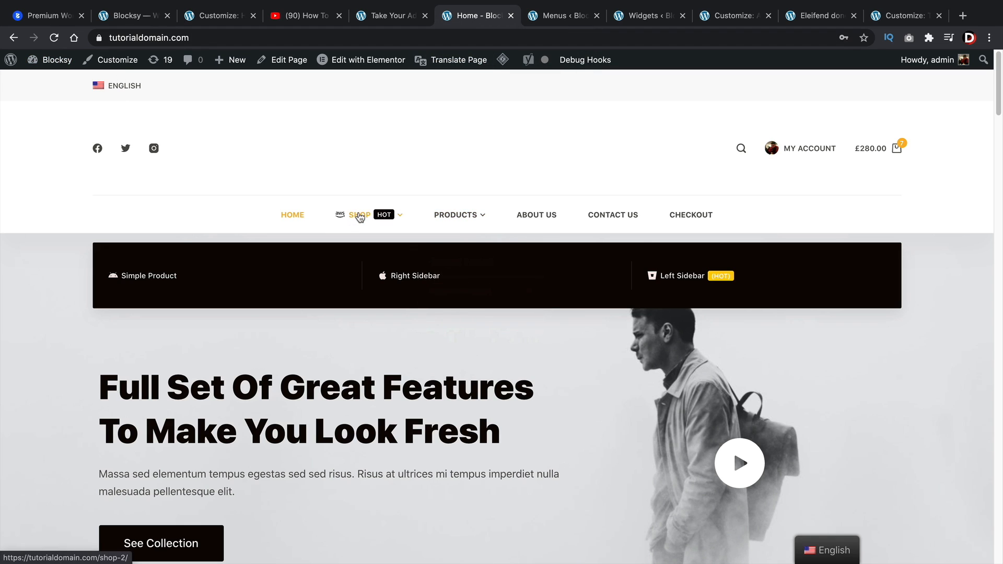
click(584, 17)
click(647, 17)
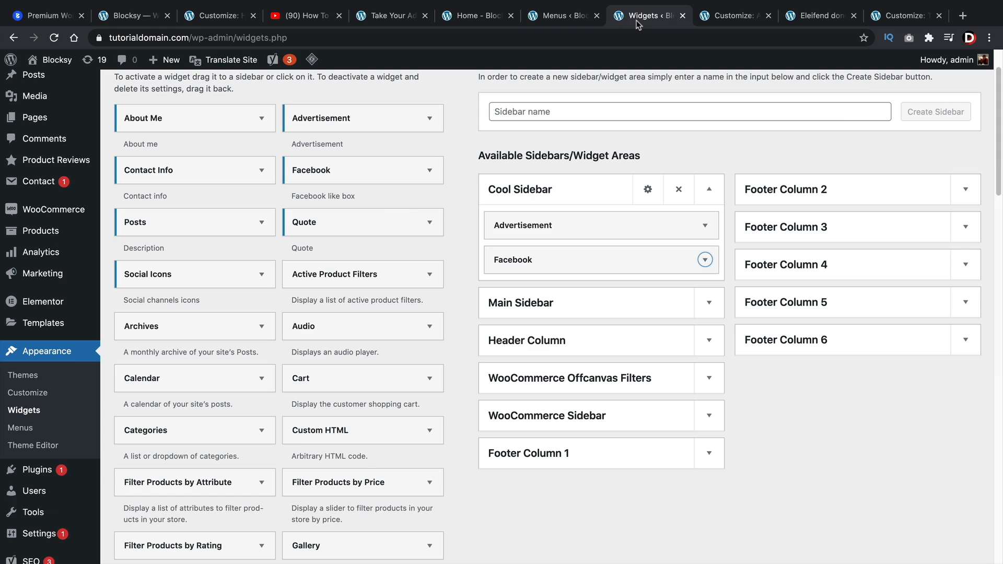
key(ctrl+Tab)
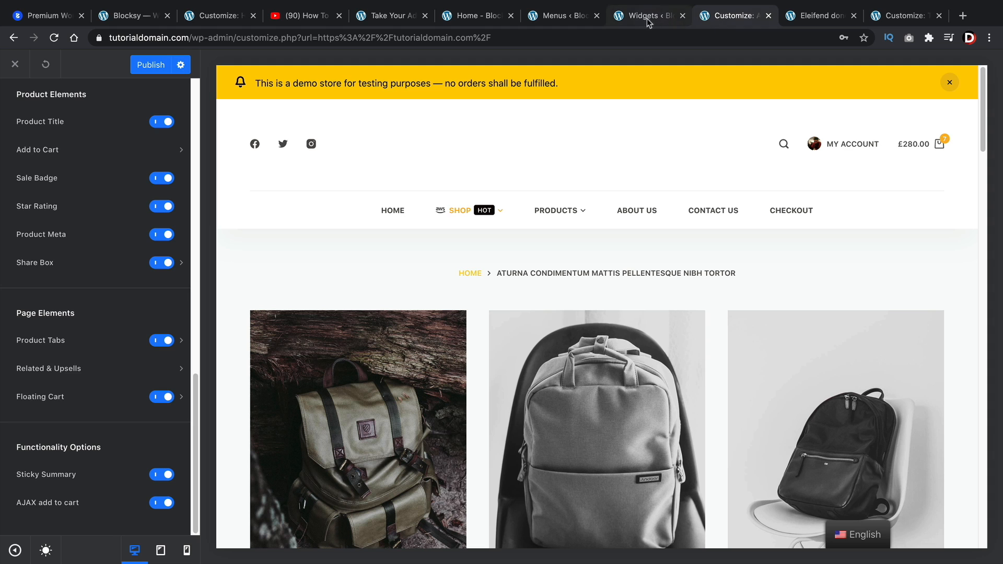
click(582, 20)
click(459, 17)
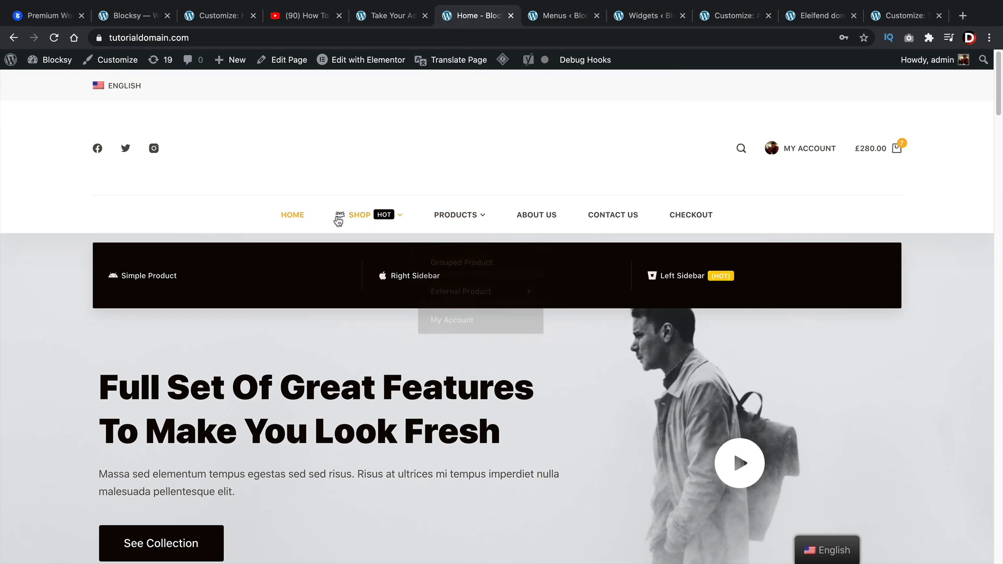
click(356, 220)
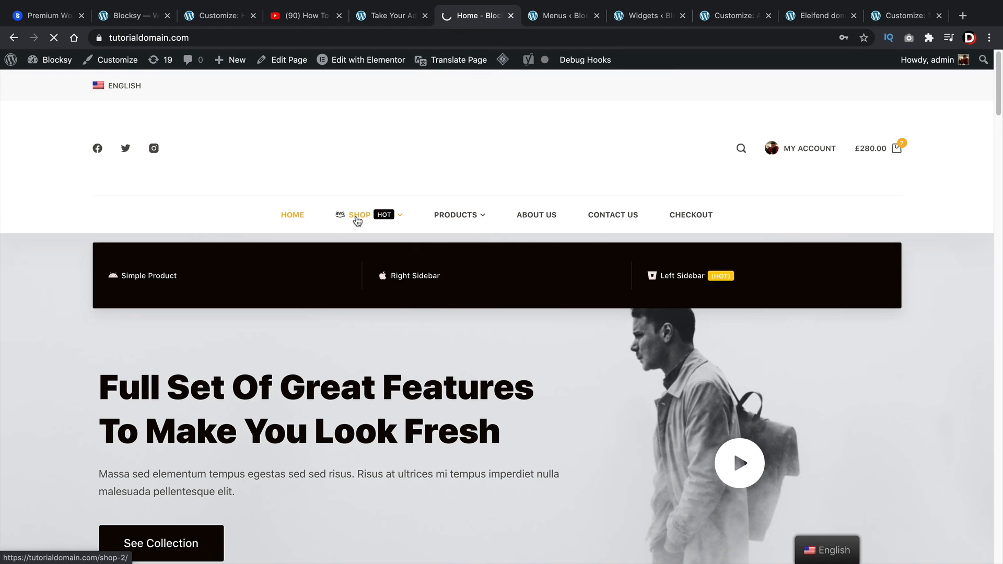
Examine the shop page's product grid and its sidebar with product search, top rated products and product list
scroll(358, 220, down, 8)
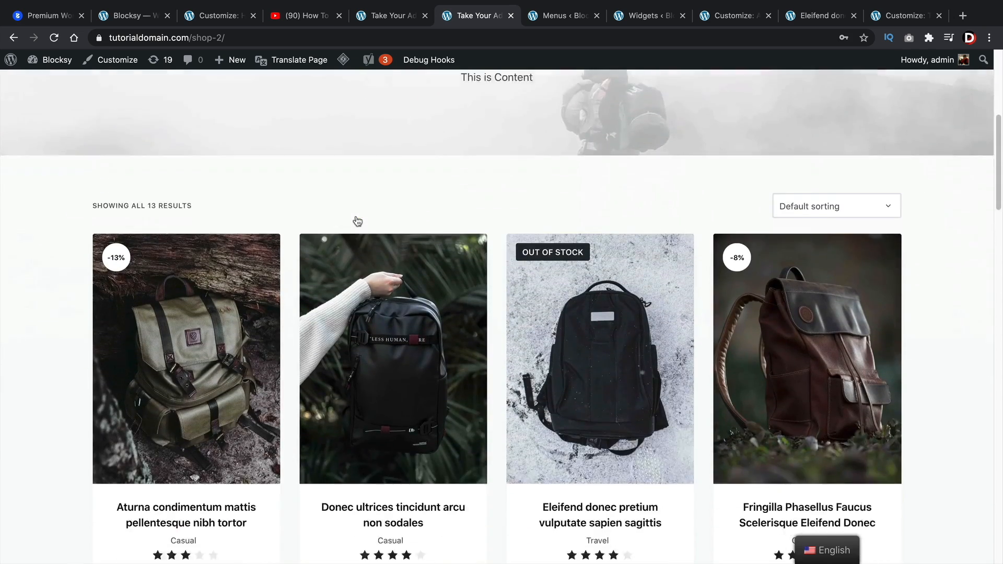
scroll(359, 220, up, 3)
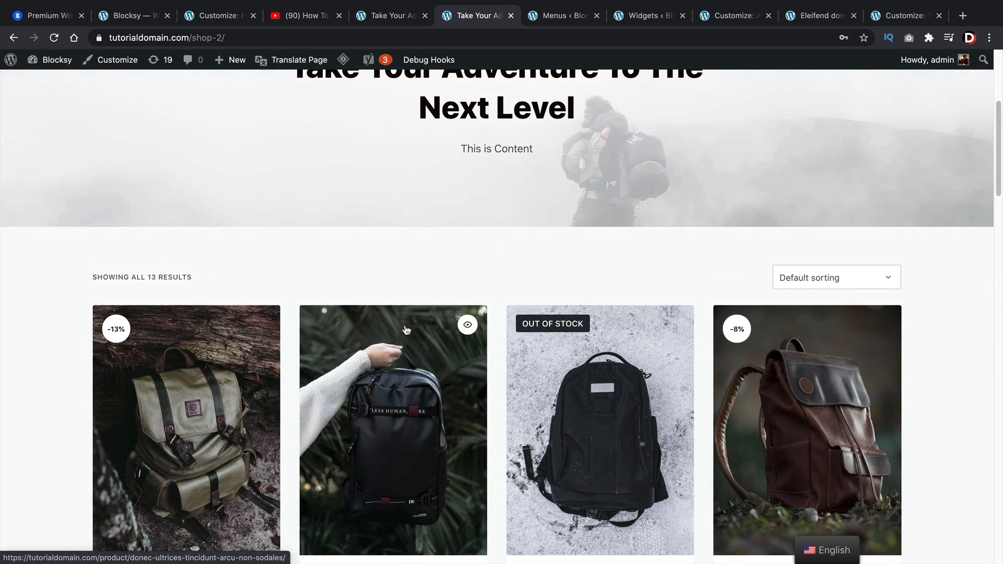
scroll(862, 366, down, 4)
scroll(876, 343, up, 6)
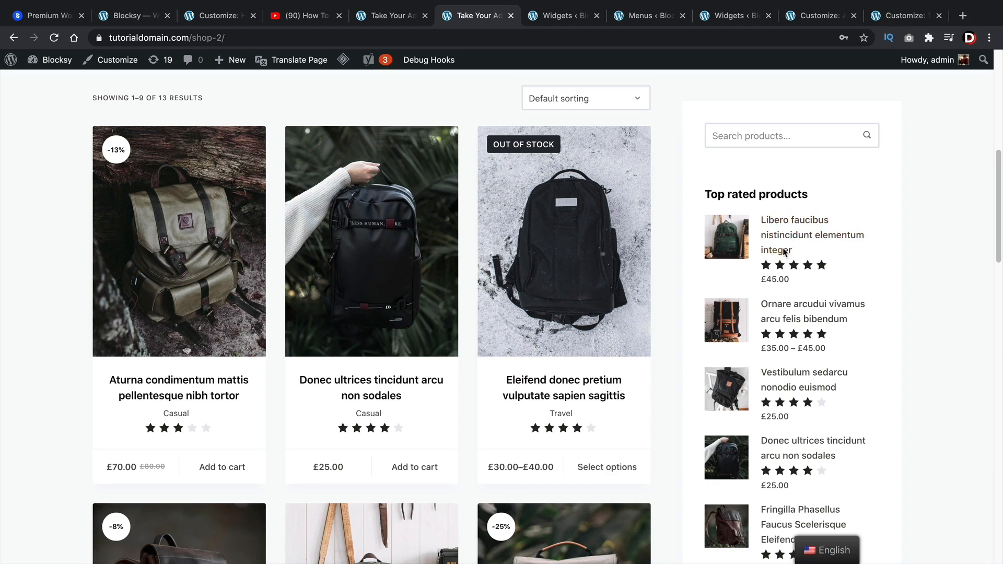
scroll(773, 277, down, 9)
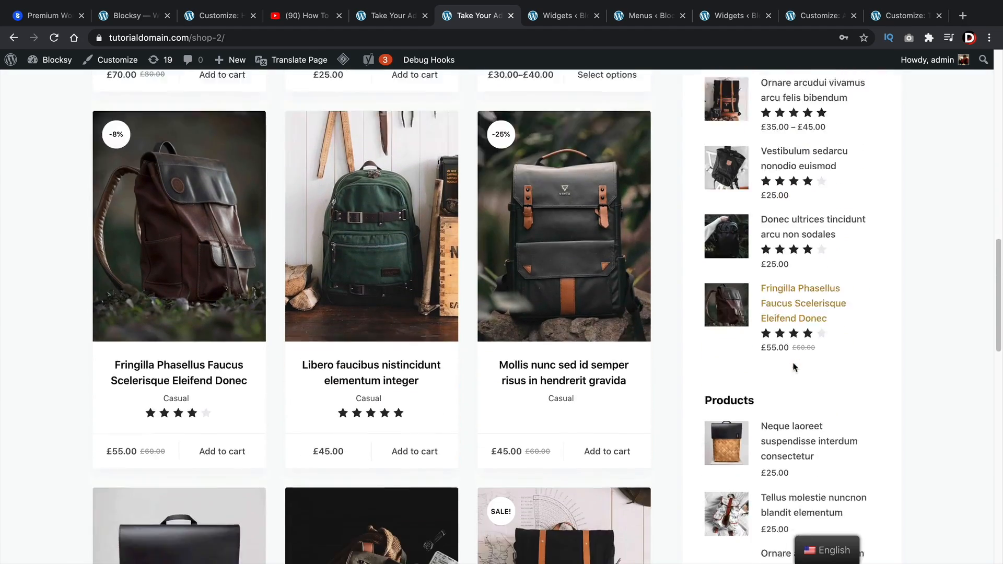
scroll(808, 407, down, 9)
scroll(771, 380, up, 5)
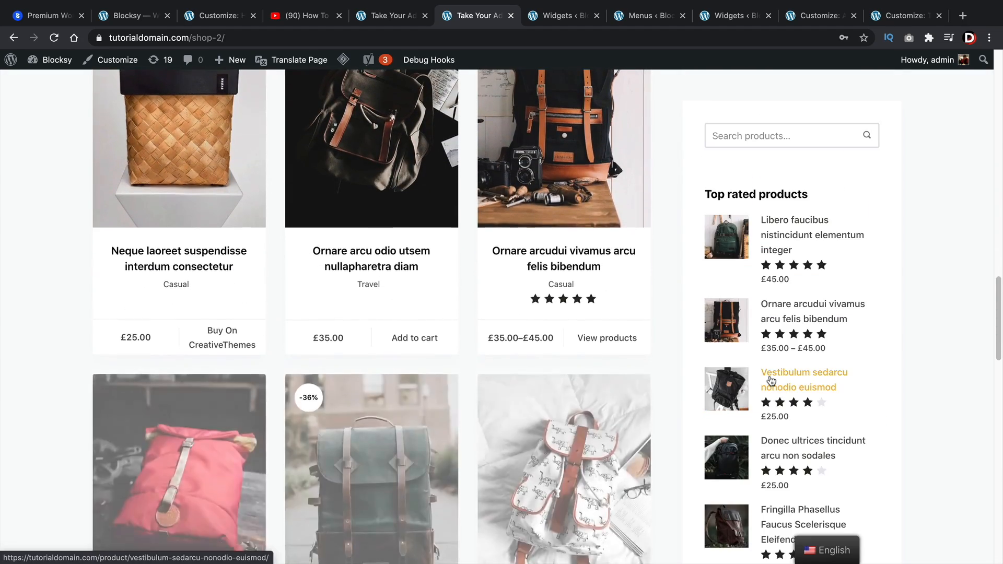
scroll(771, 380, up, 10)
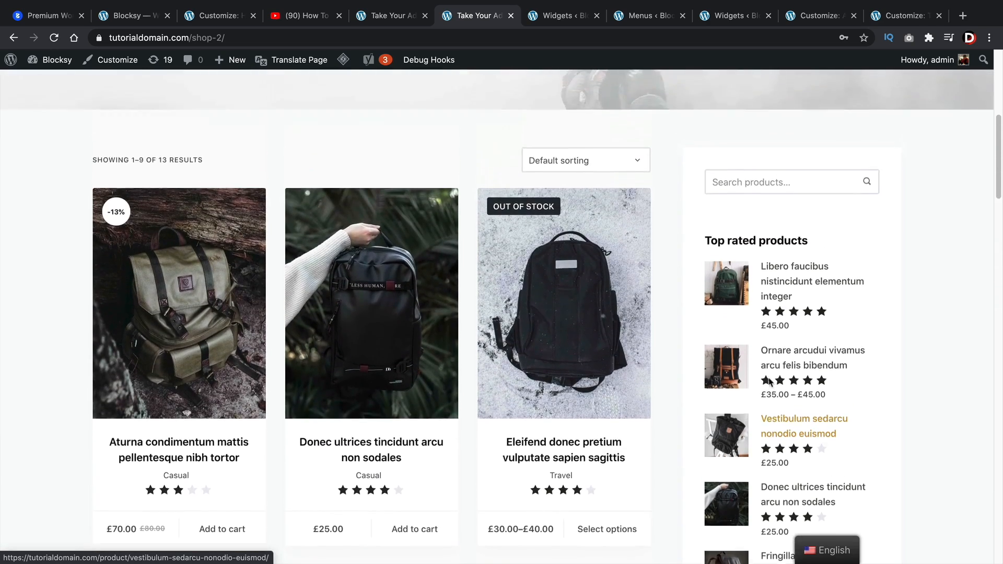
scroll(916, 359, down, 4)
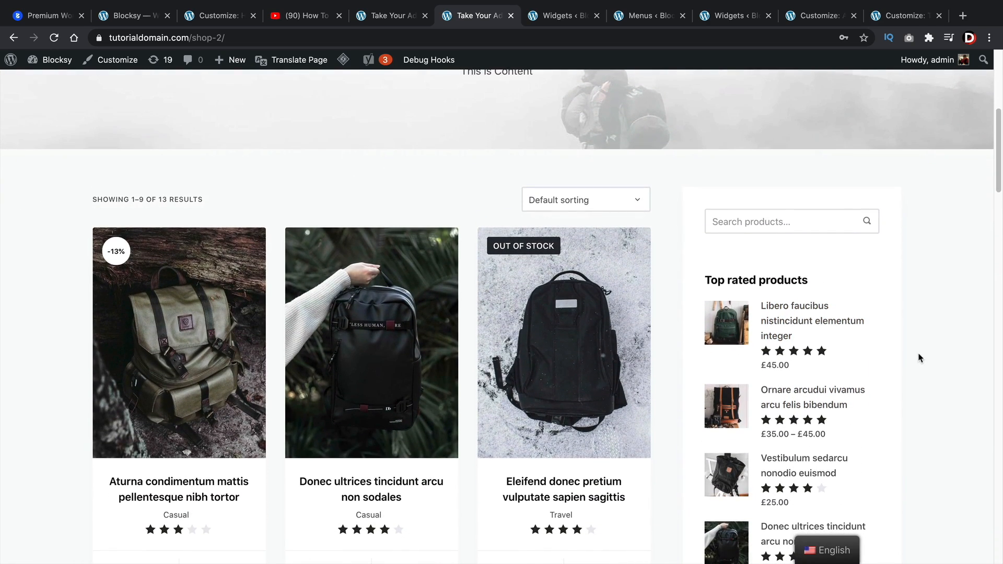
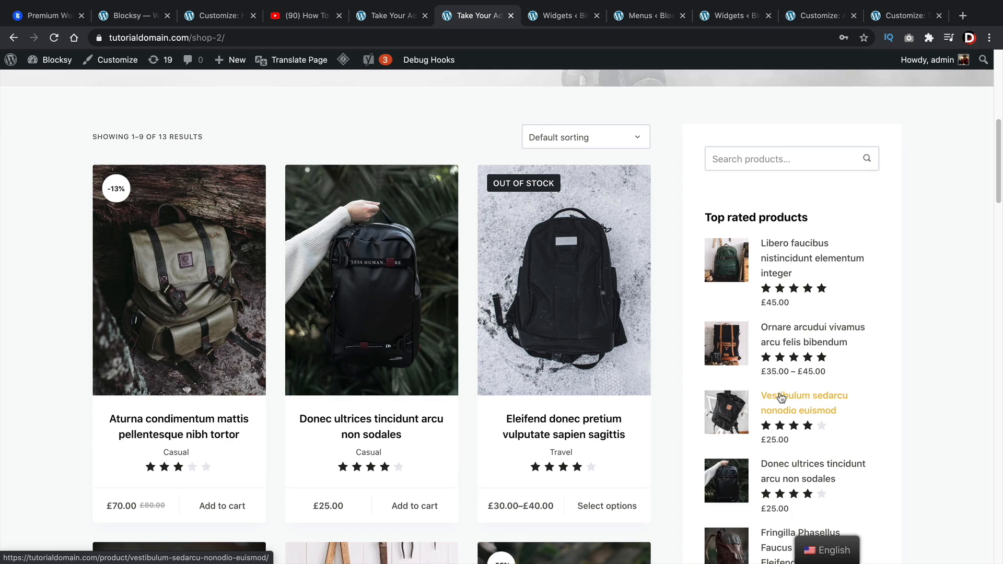
Go to the WordPress Widgets page and create a new sidebar named "Custom Sidebar"
click(549, 18)
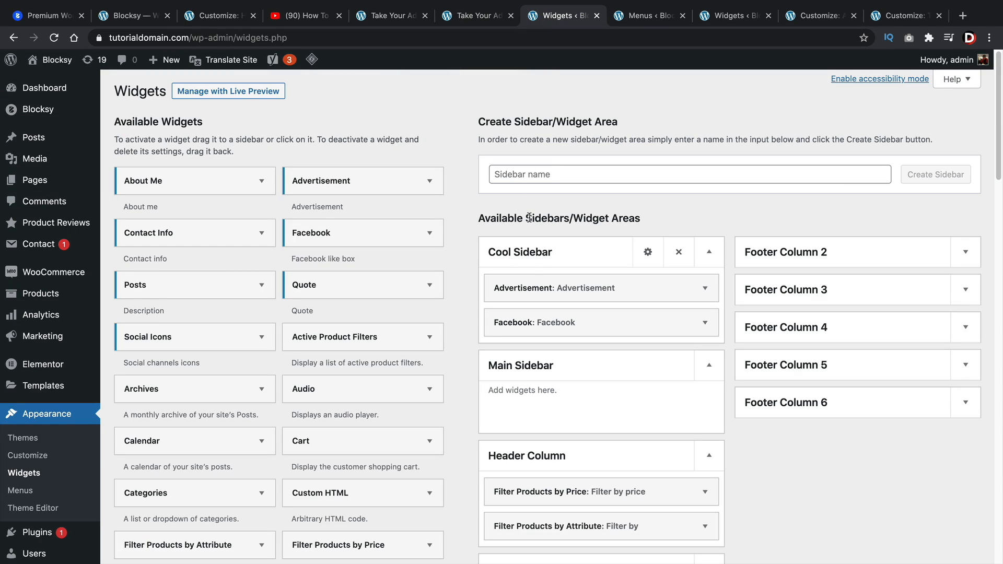
click(585, 180)
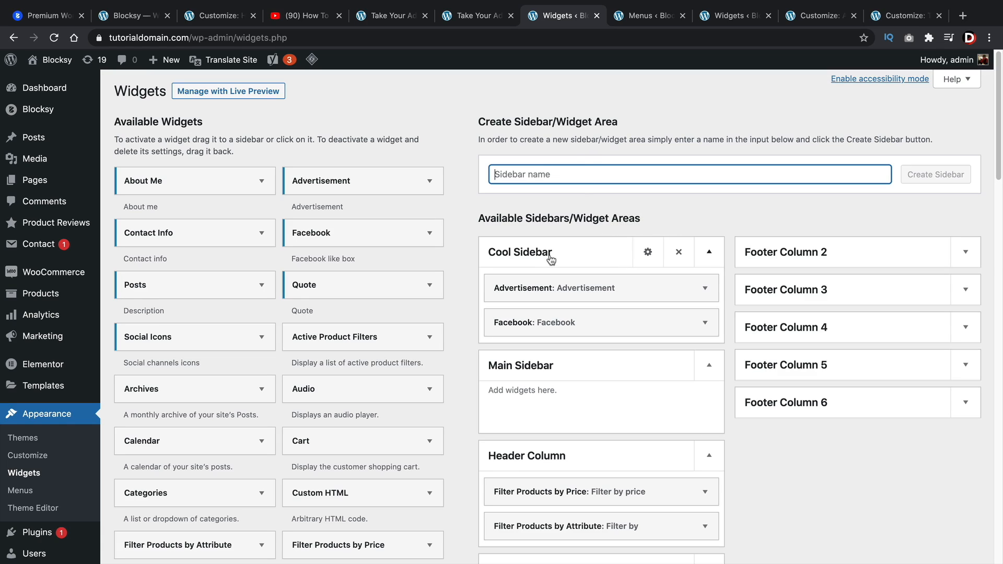
click(709, 252)
click(592, 183)
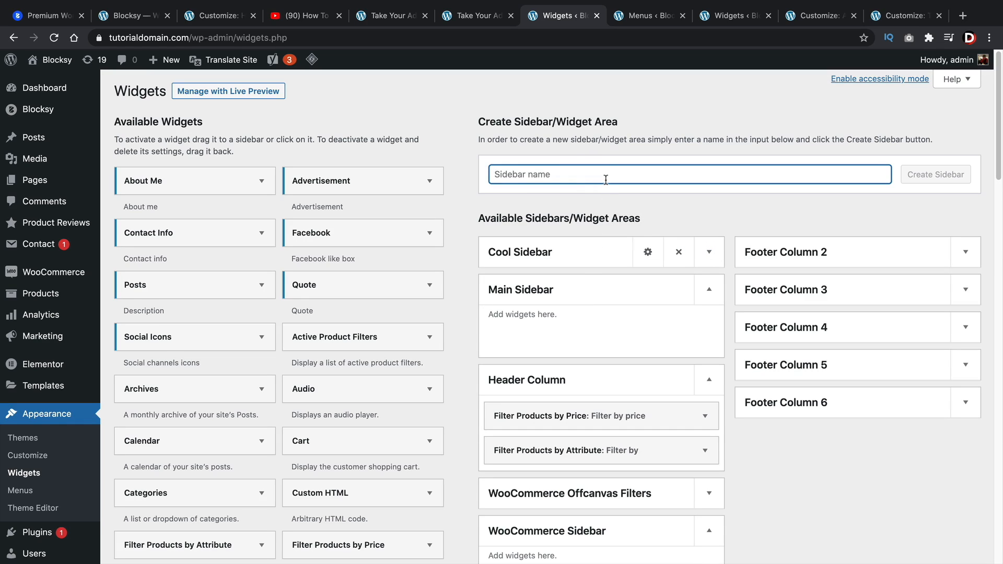
text(Custom Sidebar)
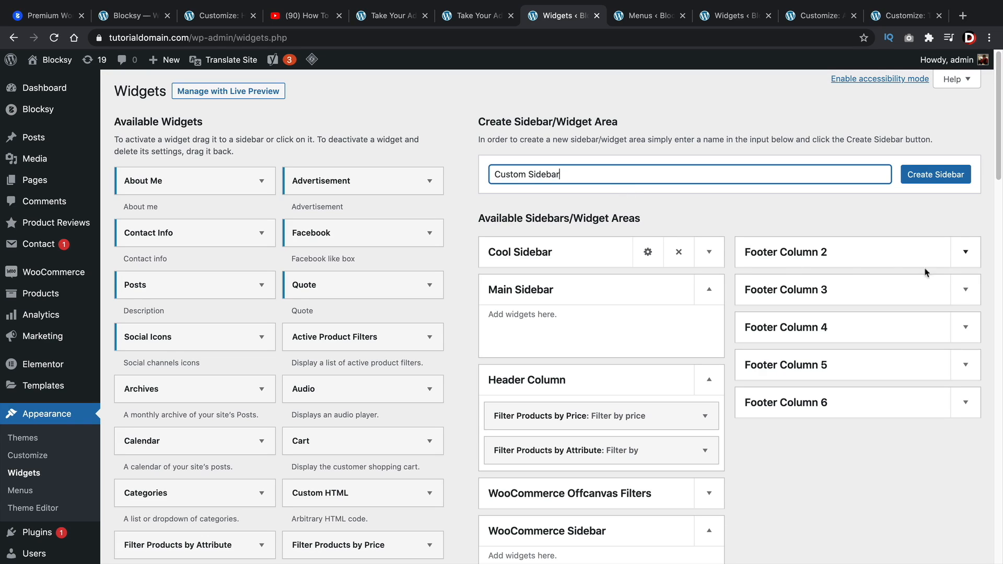
click(943, 179)
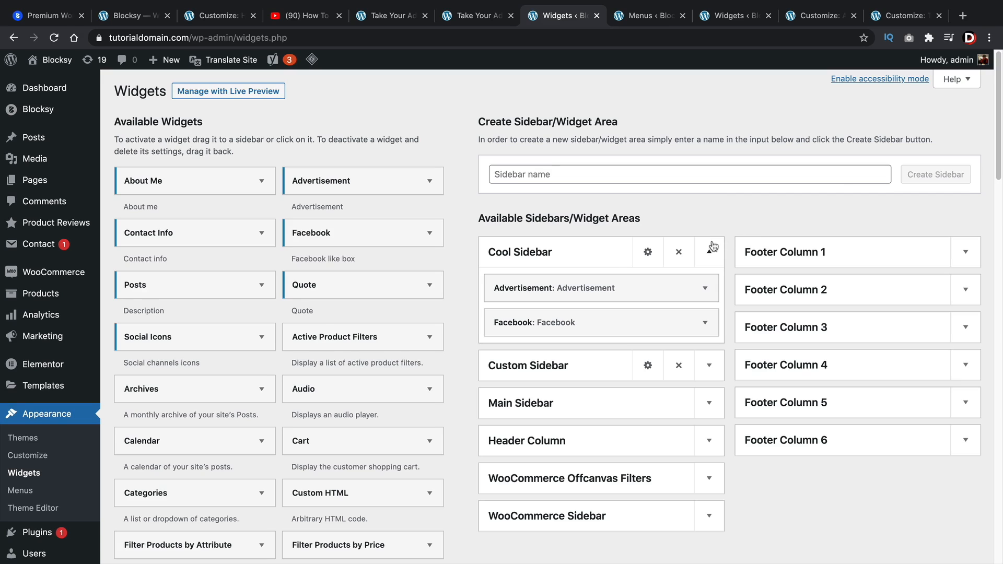
Add the Audio, About Me and Quote widgets to Custom Sidebar, placing each new one above the previous
click(709, 365)
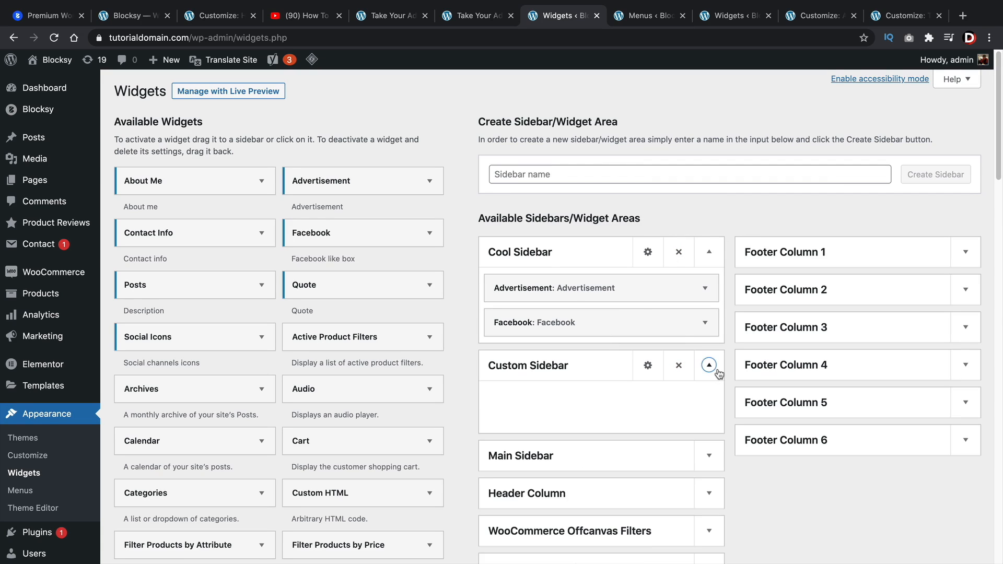
scroll(655, 348, down, 1)
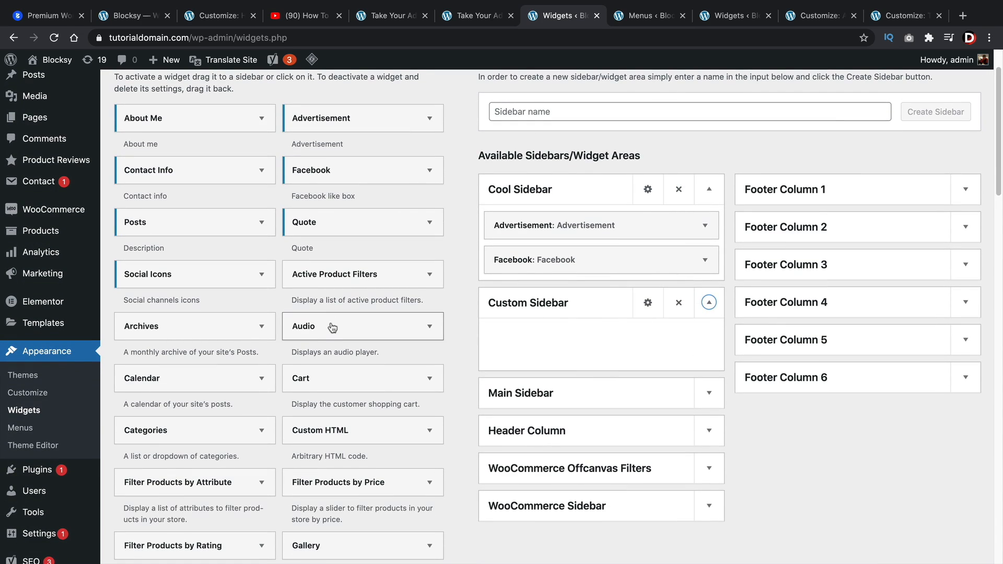
drag(333, 328, 571, 341)
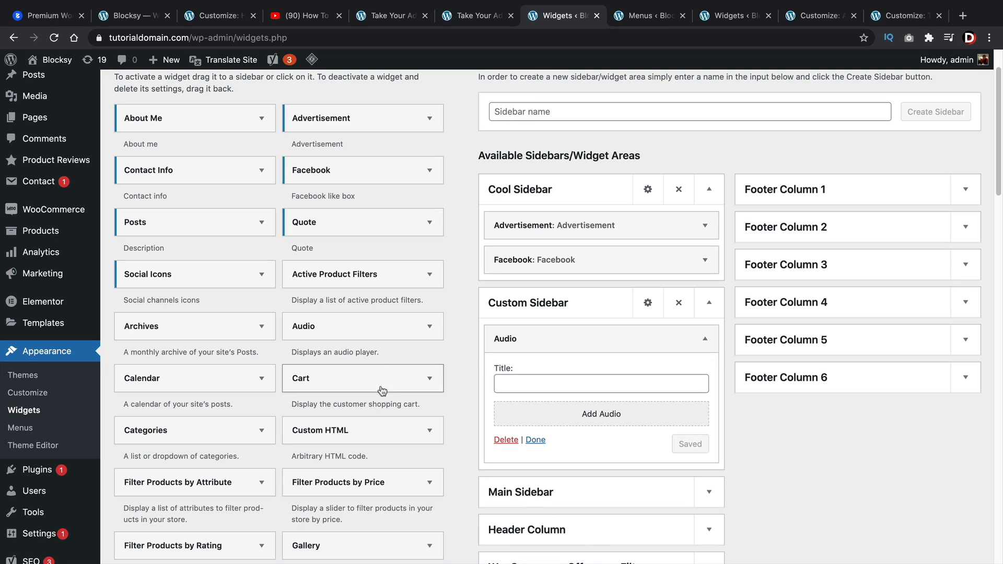
drag(173, 118, 585, 340)
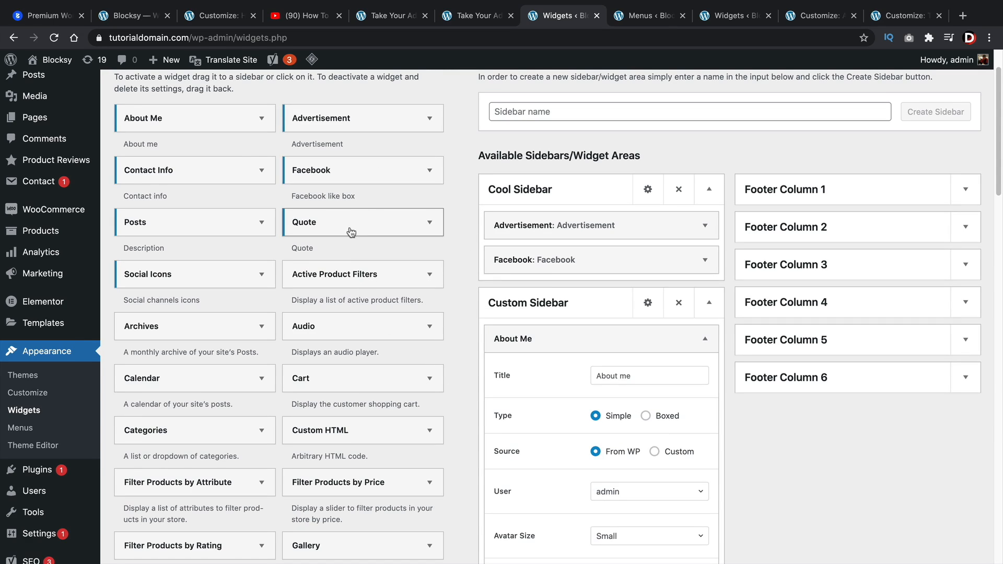
drag(350, 224, 568, 333)
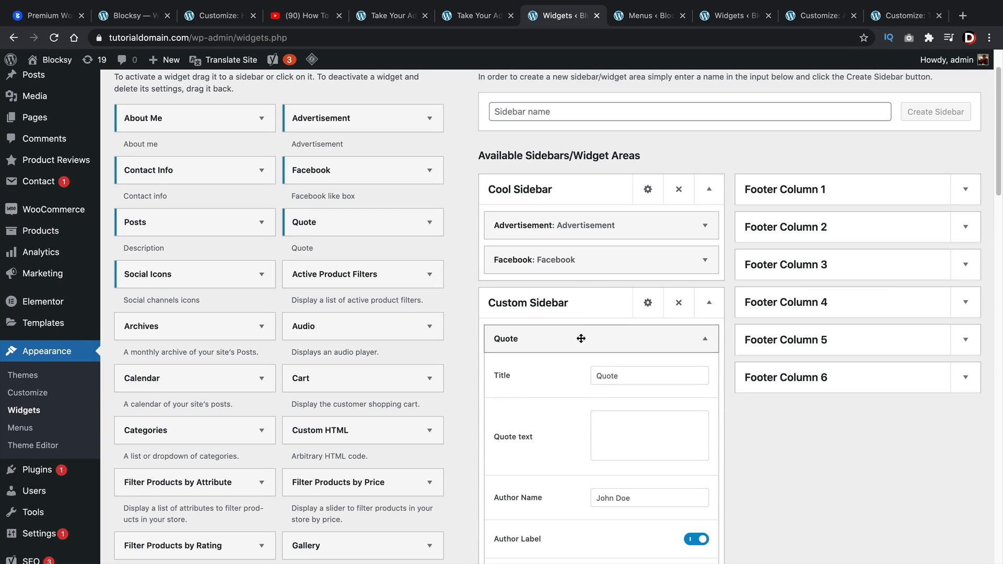
Collapse the settings of the Quote, About Me and Audio widgets in Custom Sidebar
click(709, 303)
click(709, 303)
scroll(614, 334, down, 3)
click(705, 214)
click(700, 247)
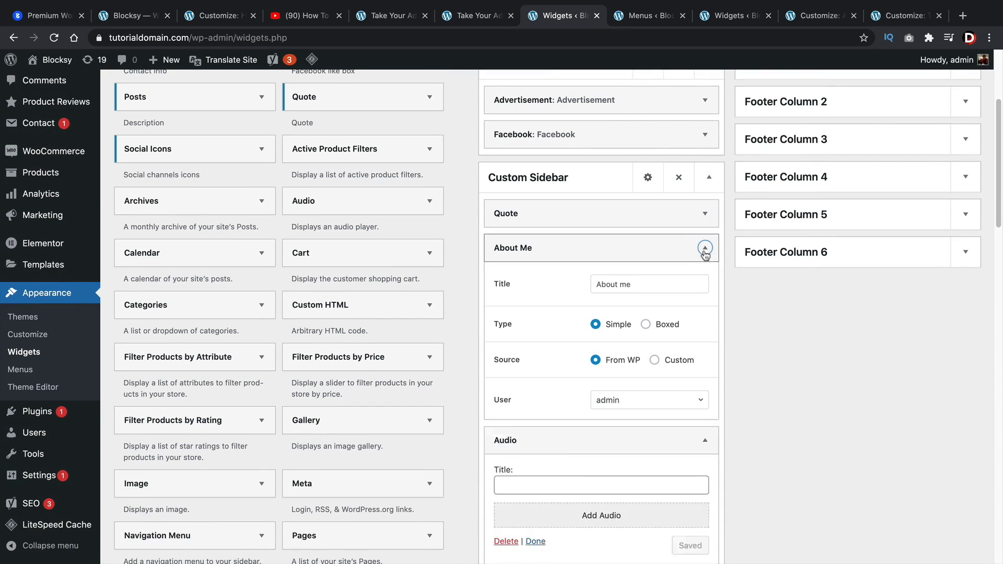
click(703, 282)
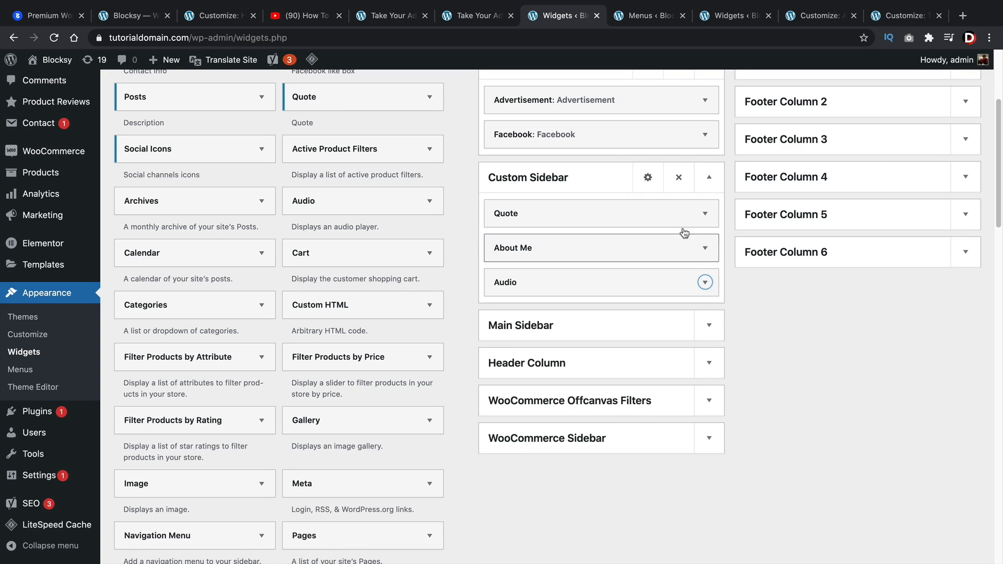
Open Custom Sidebar's display conditions, add a user condition to review its login and role options, and remove that condition
click(648, 178)
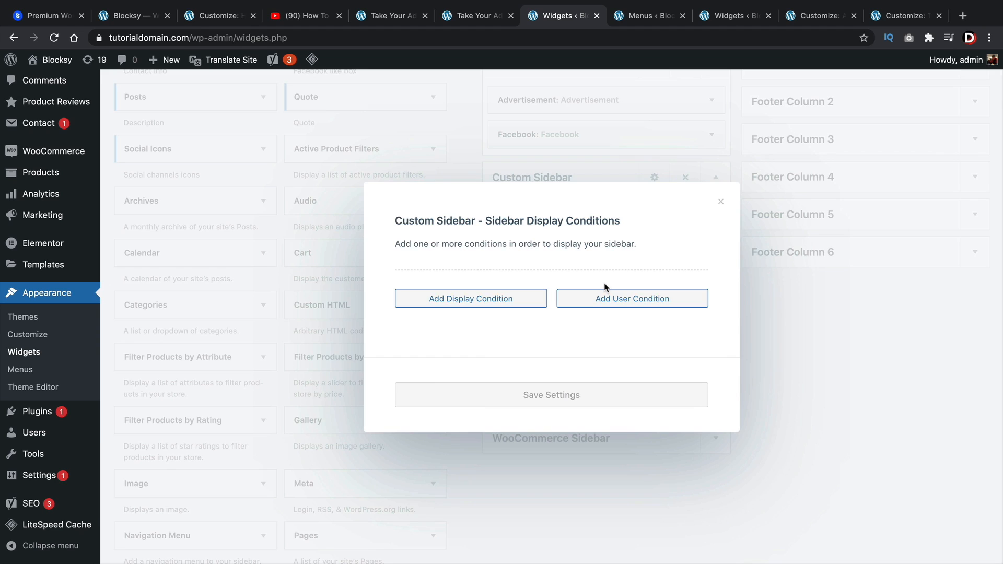
click(601, 299)
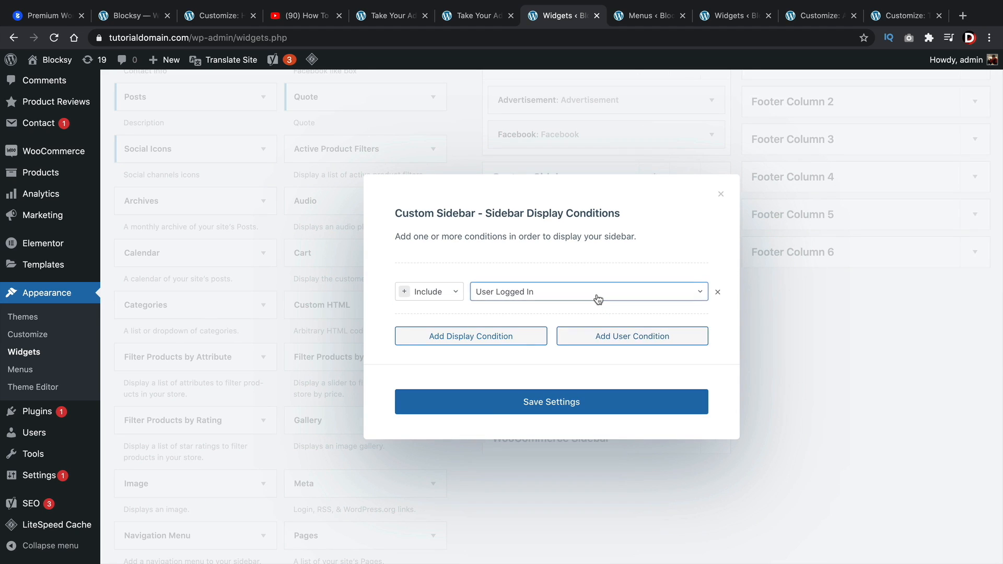
click(599, 299)
scroll(517, 373, down, 2)
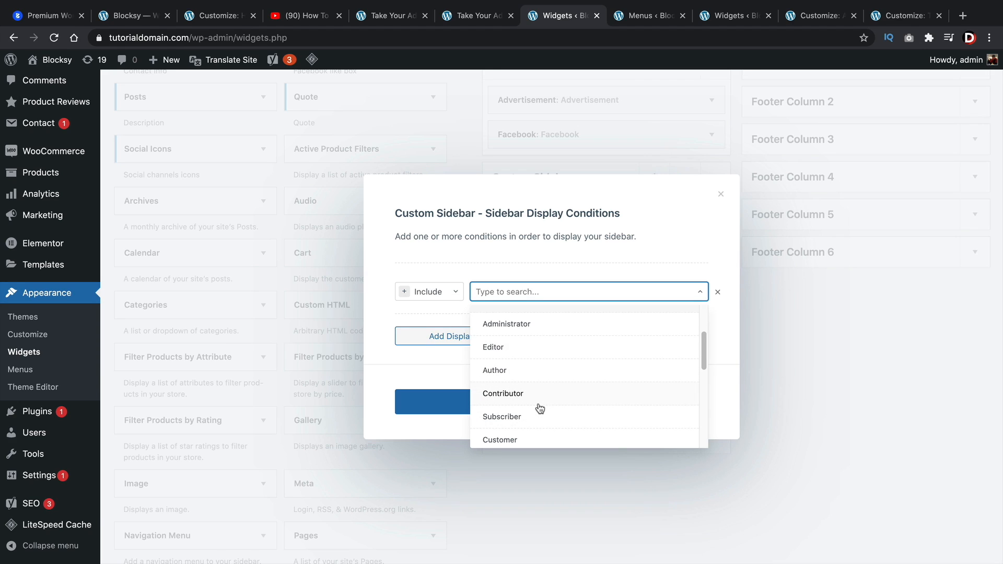
scroll(540, 409, down, 4)
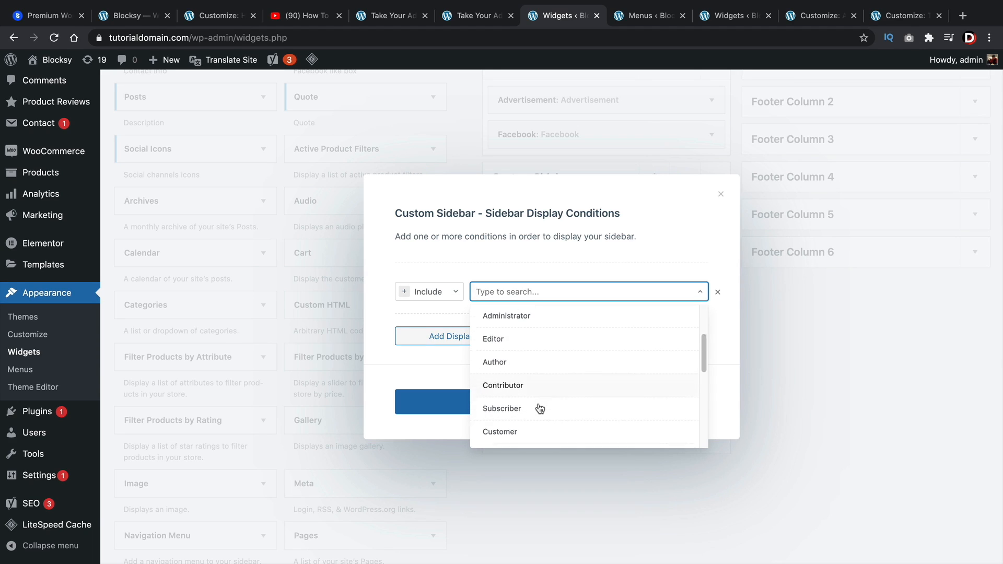
scroll(538, 391, down, 2)
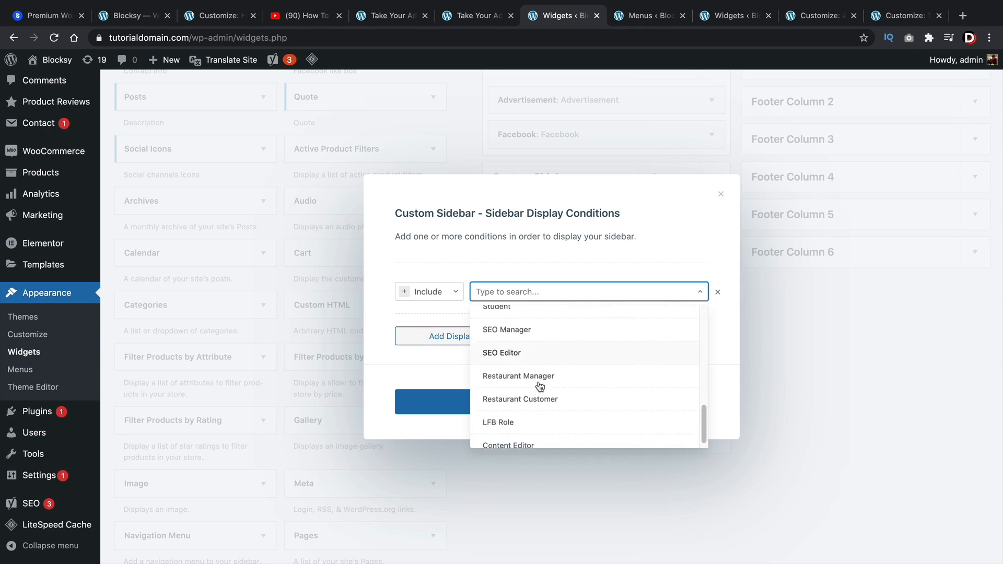
scroll(539, 390, up, 7)
scroll(539, 387, up, 2)
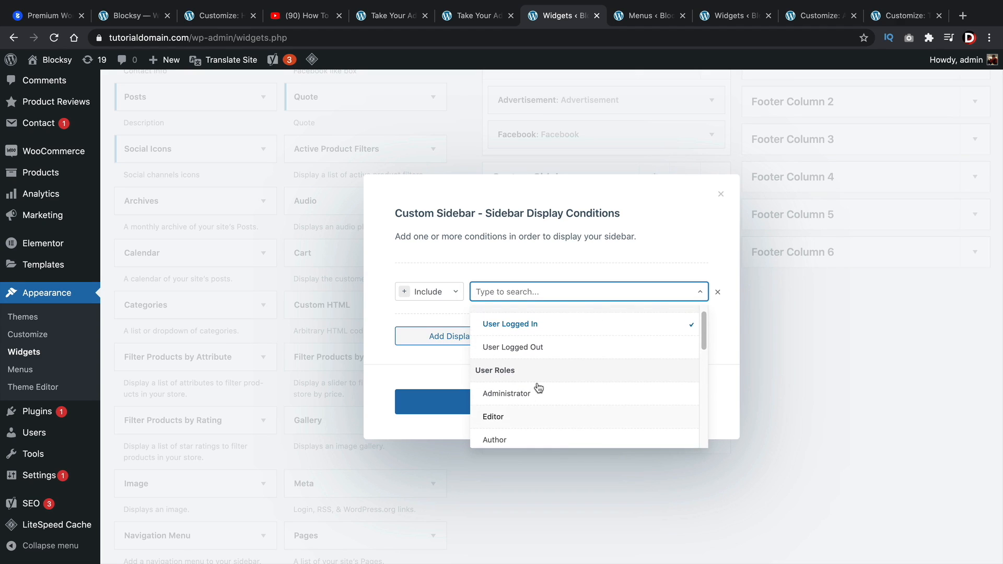
scroll(539, 388, up, 1)
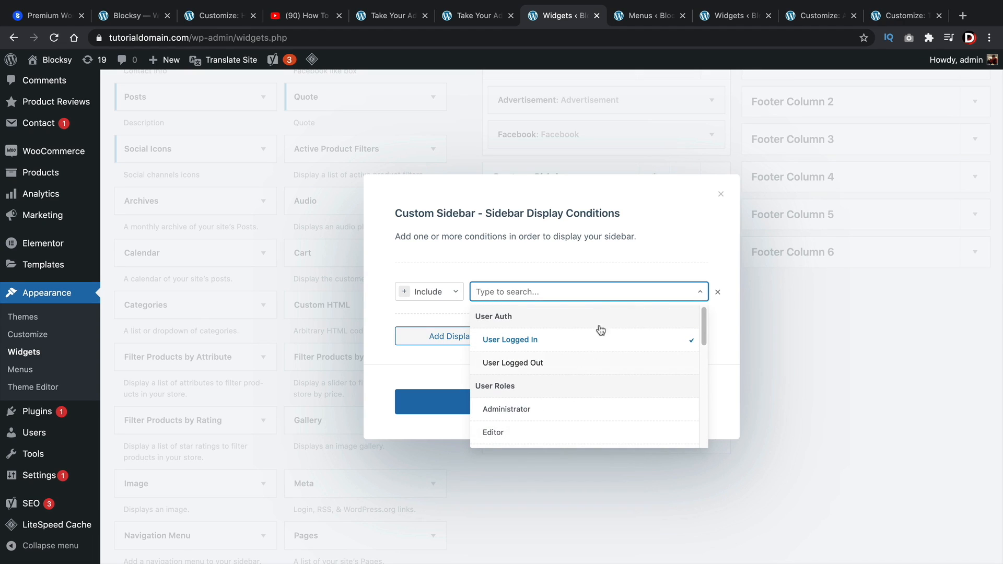
click(603, 250)
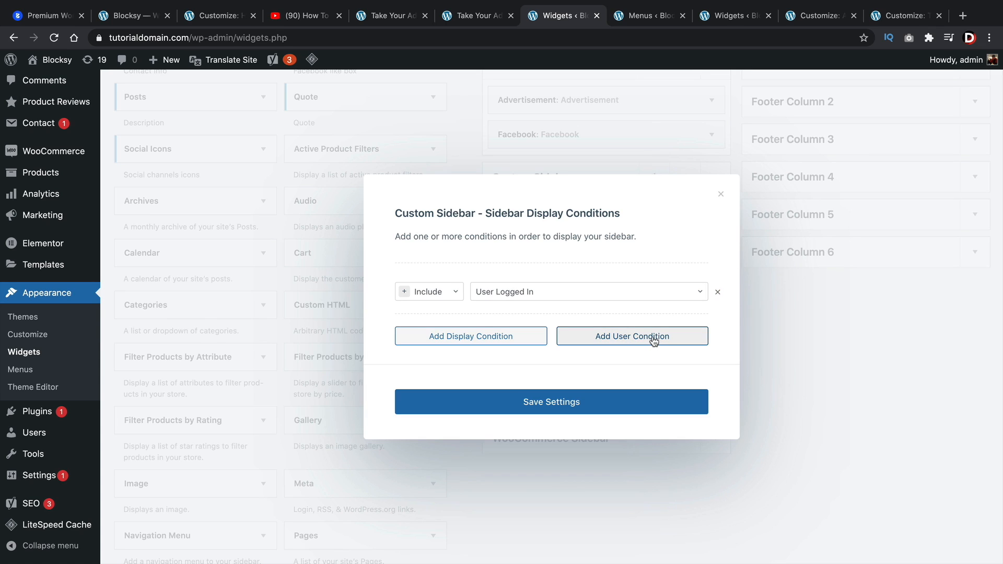
click(718, 292)
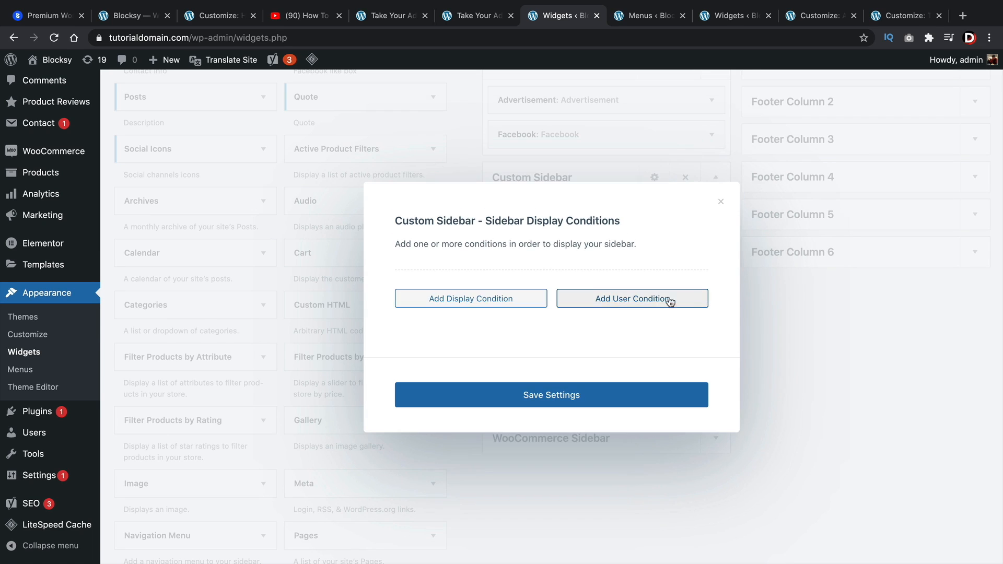
Add a display condition that includes Custom Sidebar on Product Tags and save the settings
click(519, 300)
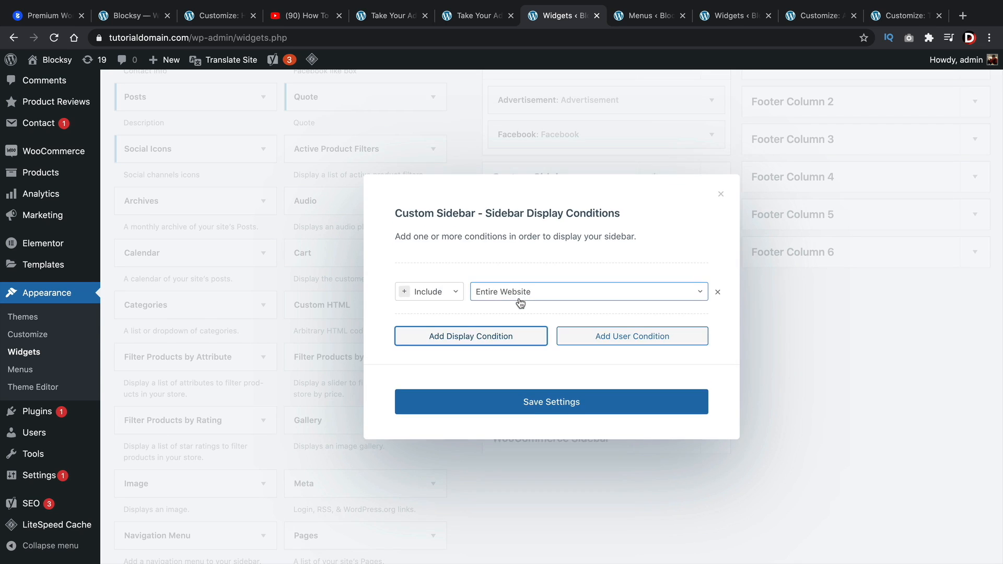
click(573, 298)
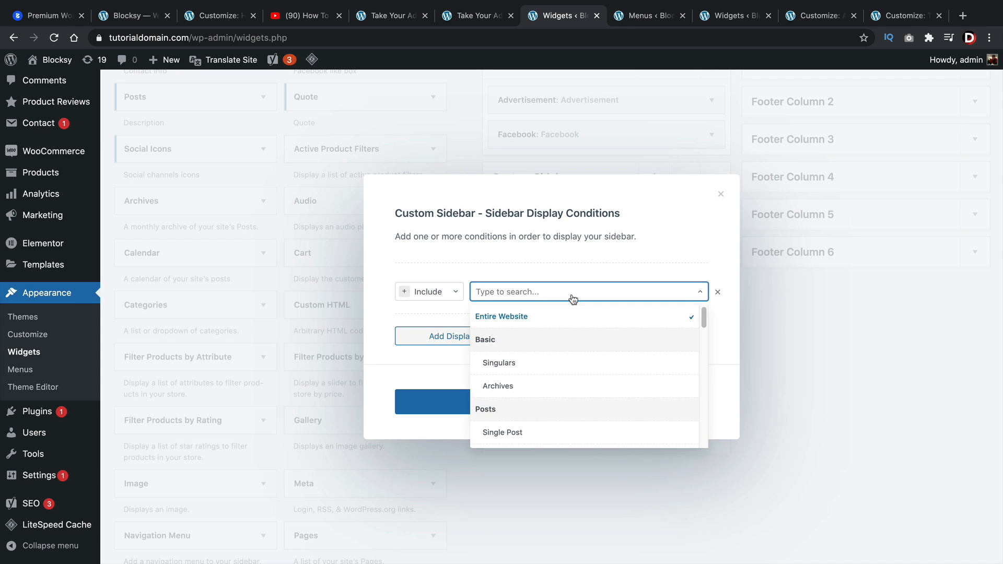
scroll(572, 354, down, 4)
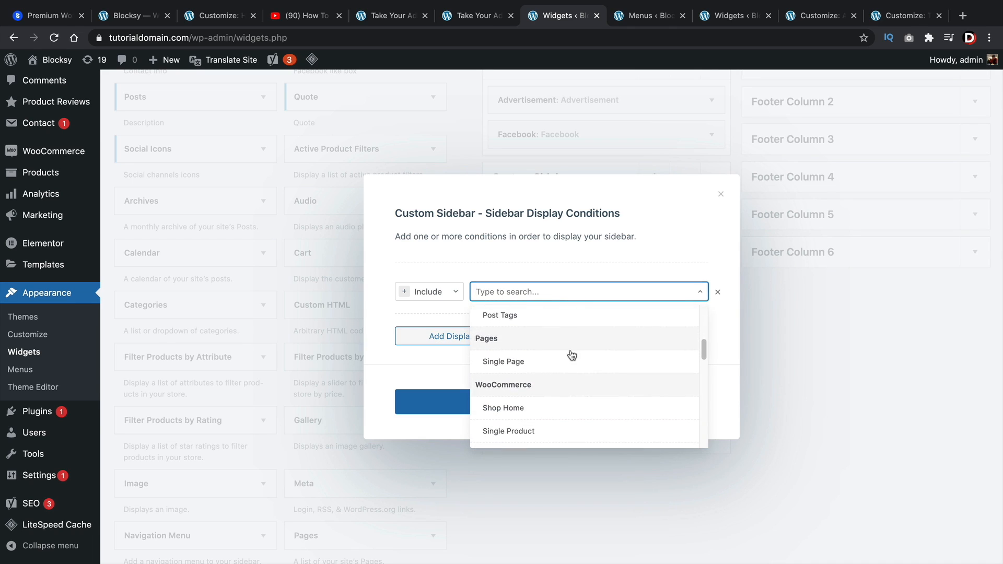
scroll(543, 365, down, 5)
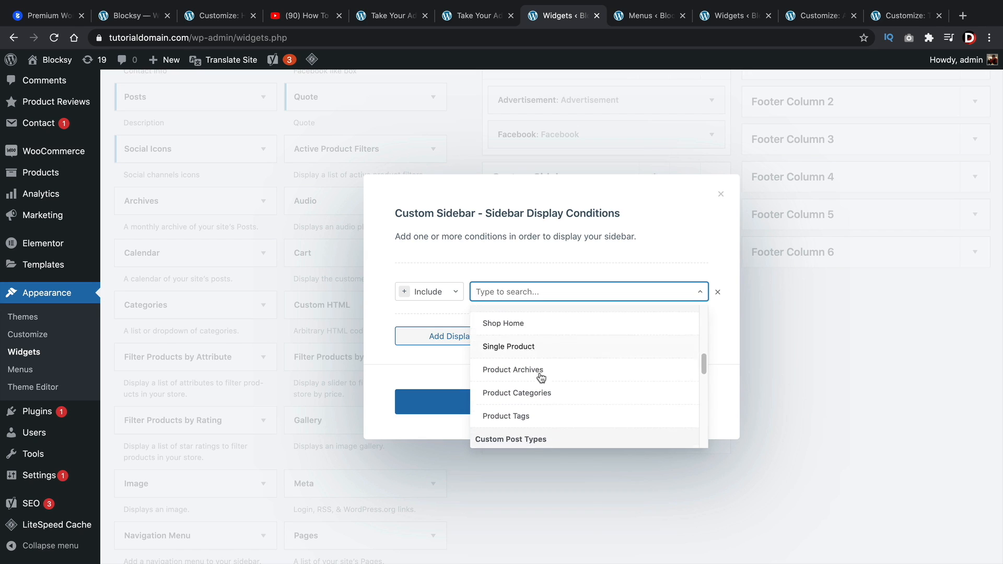
click(542, 387)
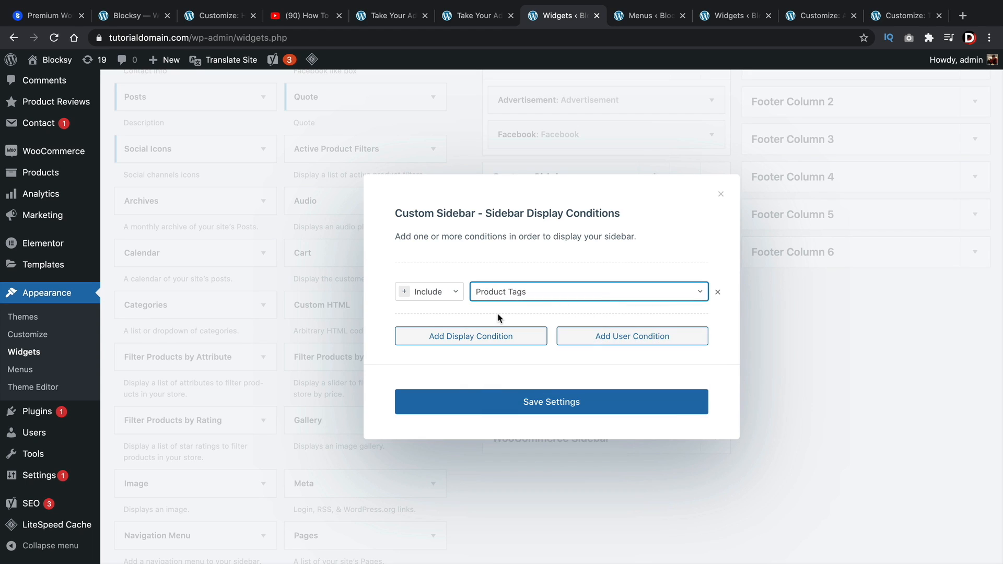
click(564, 403)
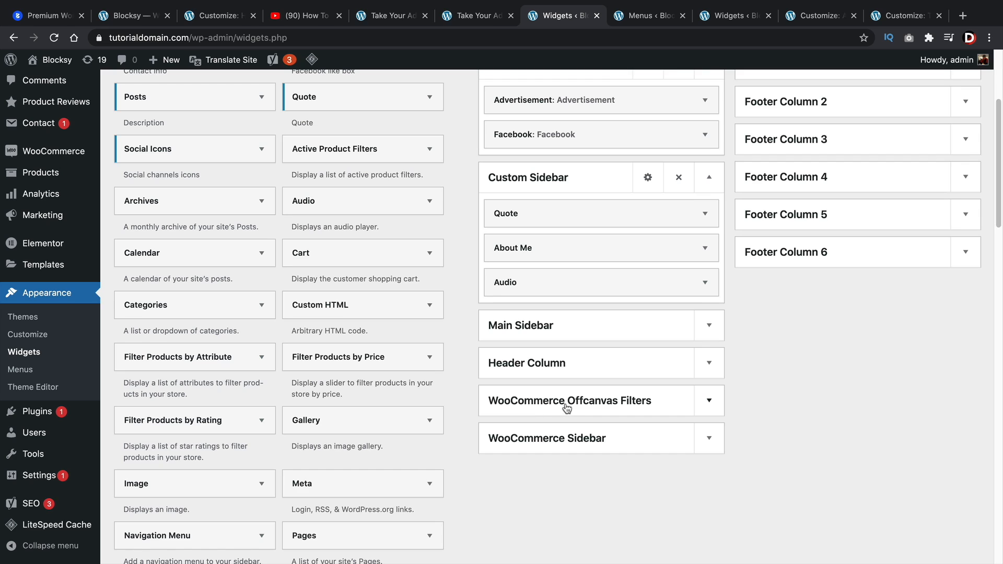
Return to the Blocksy premium page and review the White label and Custom Code Snippets sections
scroll(574, 366, up, 4)
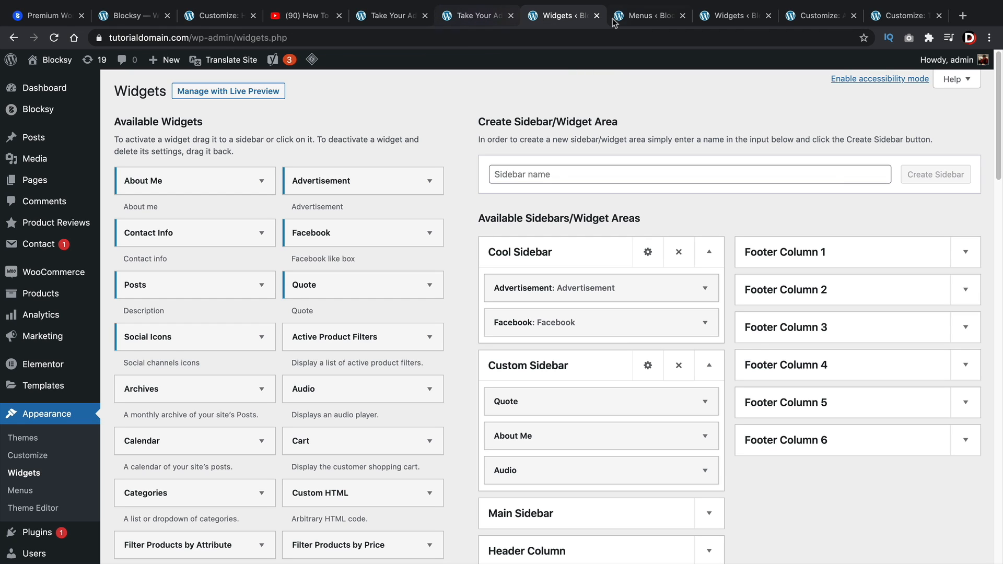
click(47, 15)
scroll(337, 236, down, 10)
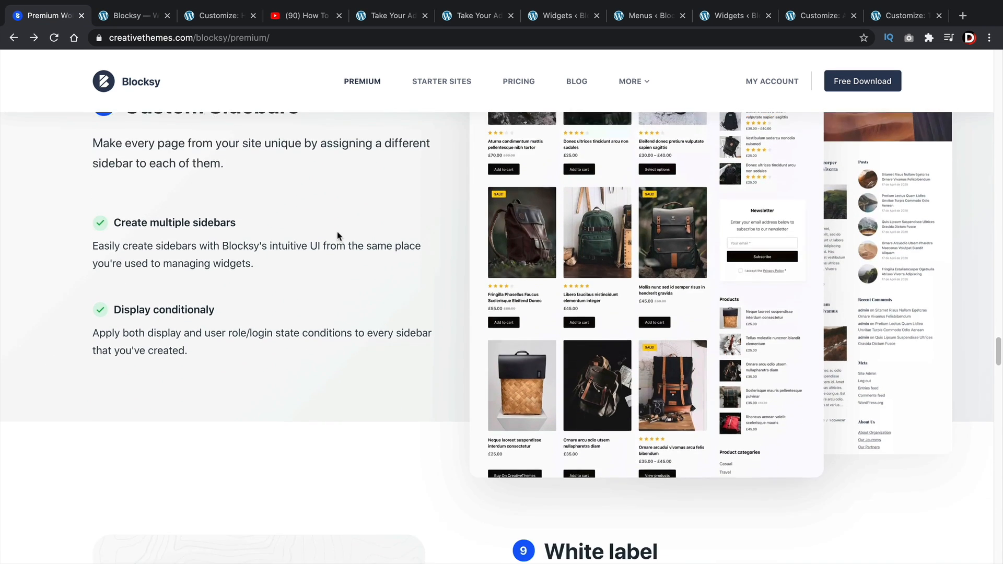
scroll(585, 188, up, 2)
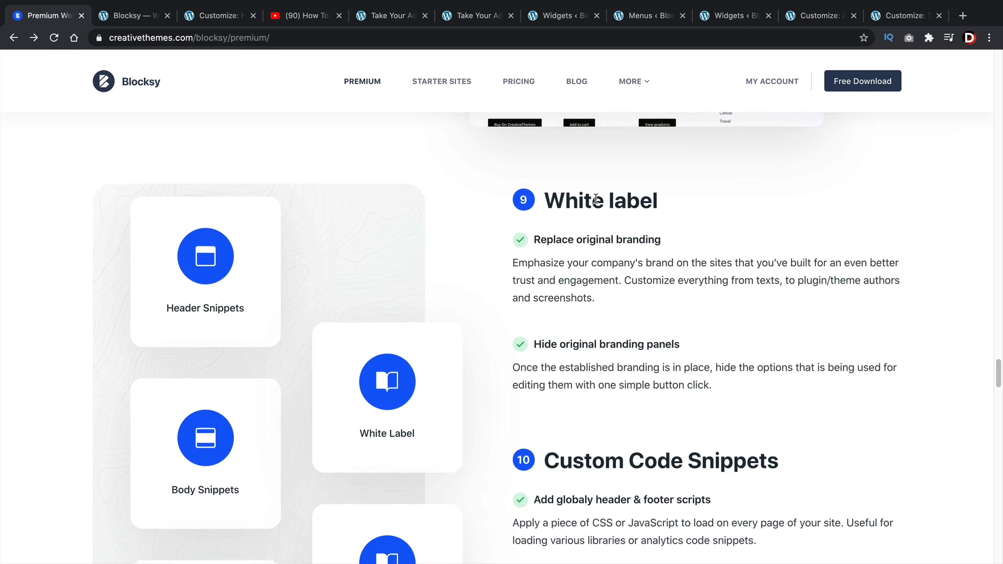
triple_click(596, 199)
drag(686, 245, 538, 243)
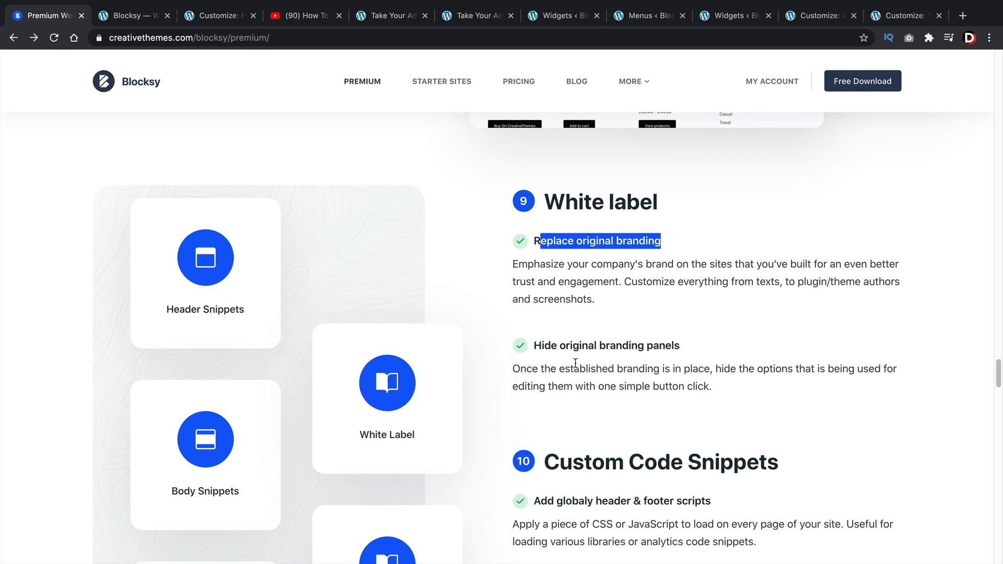
scroll(576, 362, down, 4)
triple_click(638, 274)
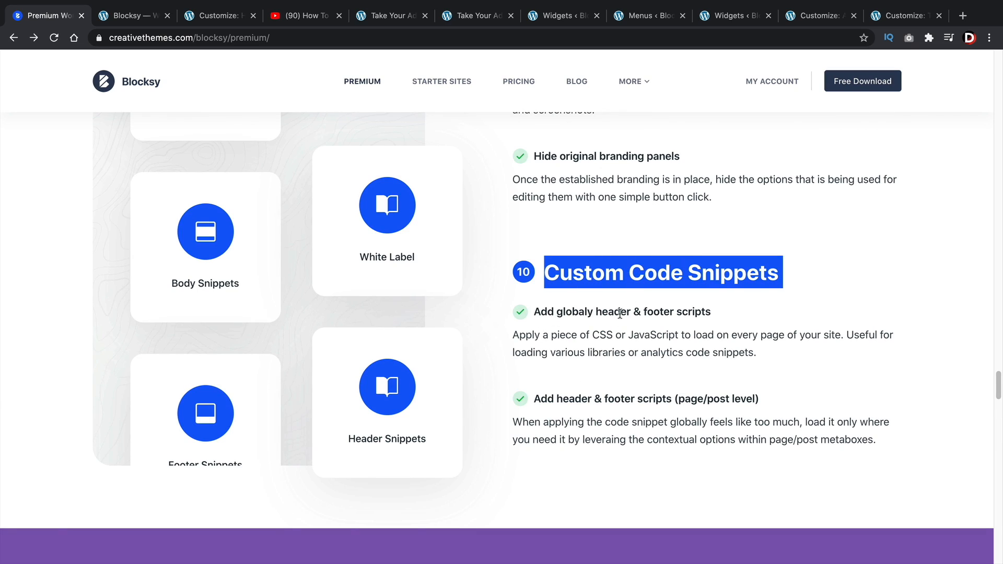
Review the WooCommerce Extra section of the Blocksy premium page
scroll(606, 392, down, 10)
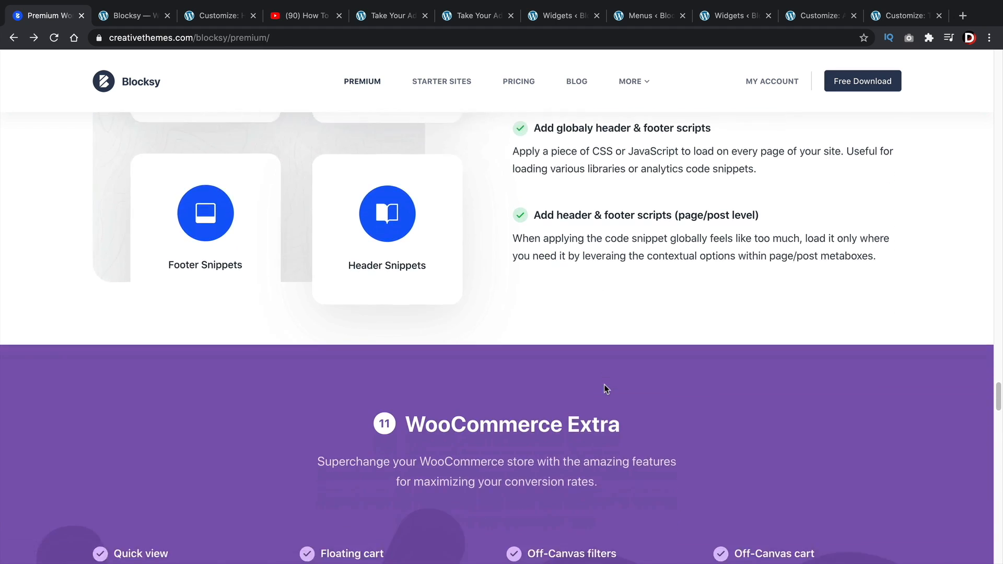
scroll(606, 376, up, 1)
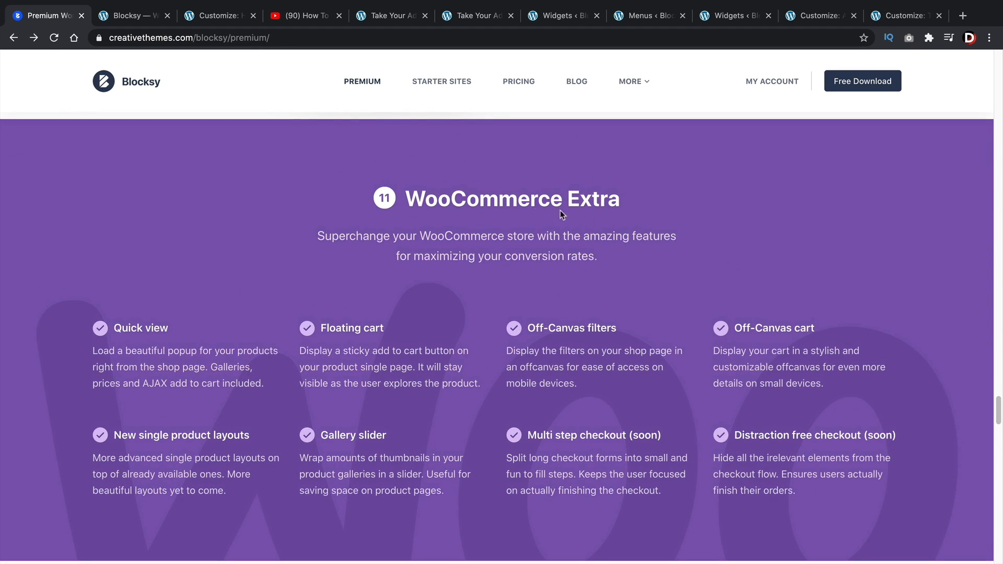
drag(426, 201, 637, 209)
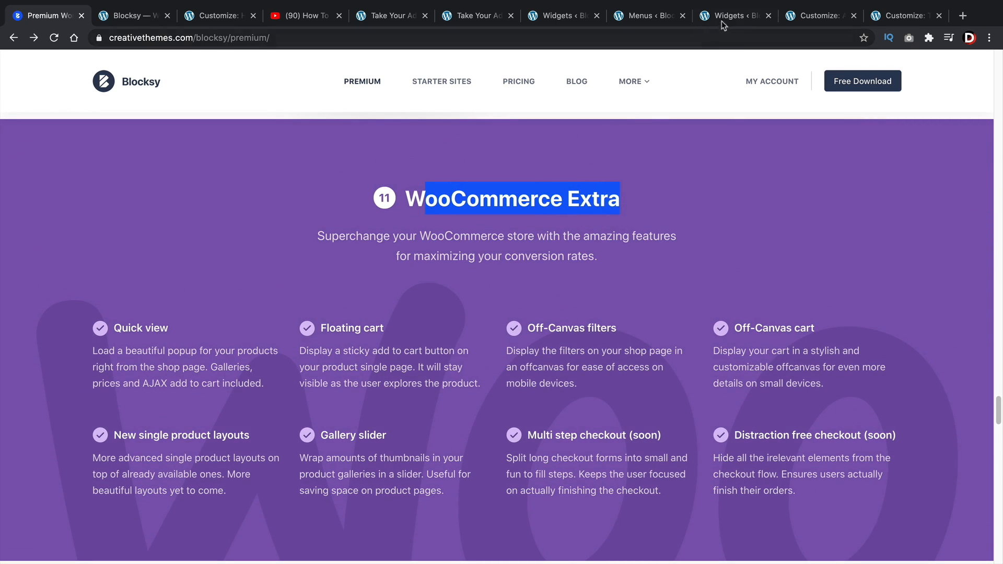
Open the store's front end and go to its Shop page
click(802, 20)
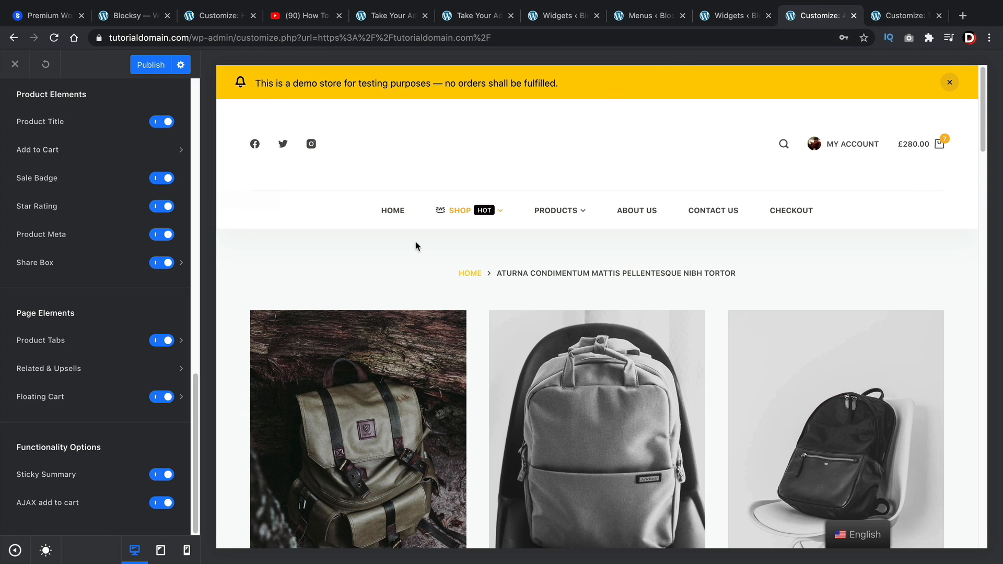
scroll(439, 246, down, 2)
scroll(307, 284, up, 3)
scroll(592, 290, down, 2)
scroll(645, 218, up, 1)
click(734, 16)
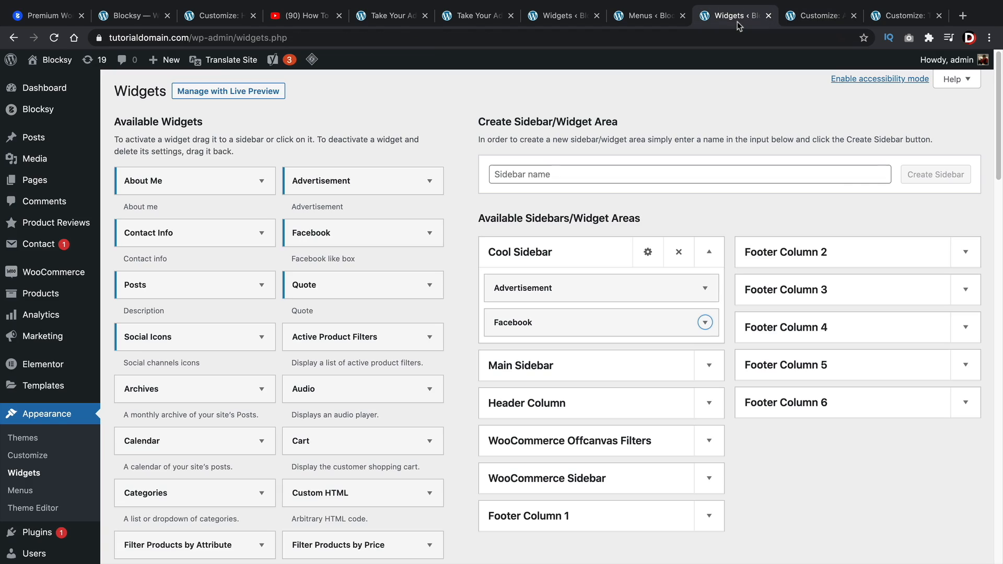
click(54, 59)
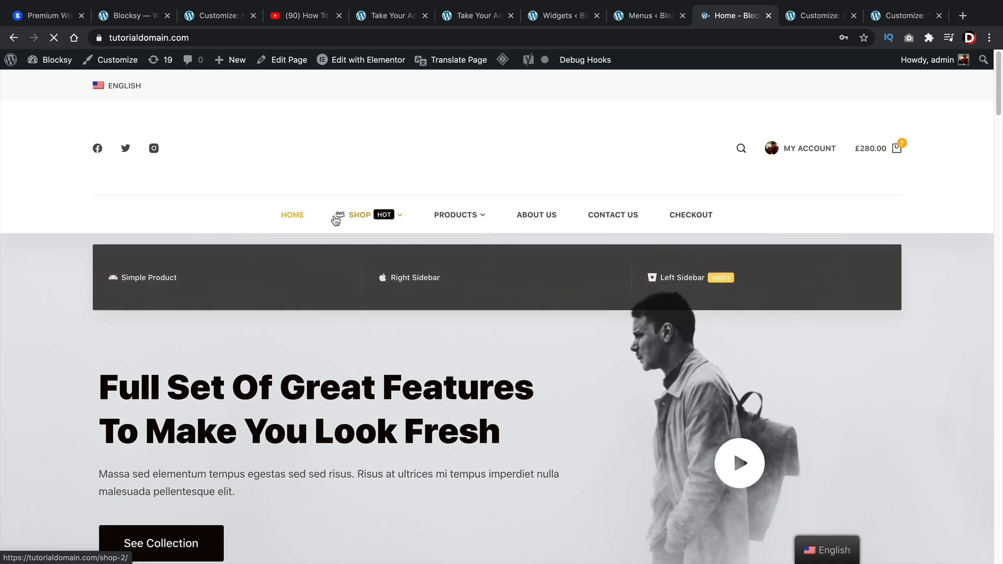
click(353, 218)
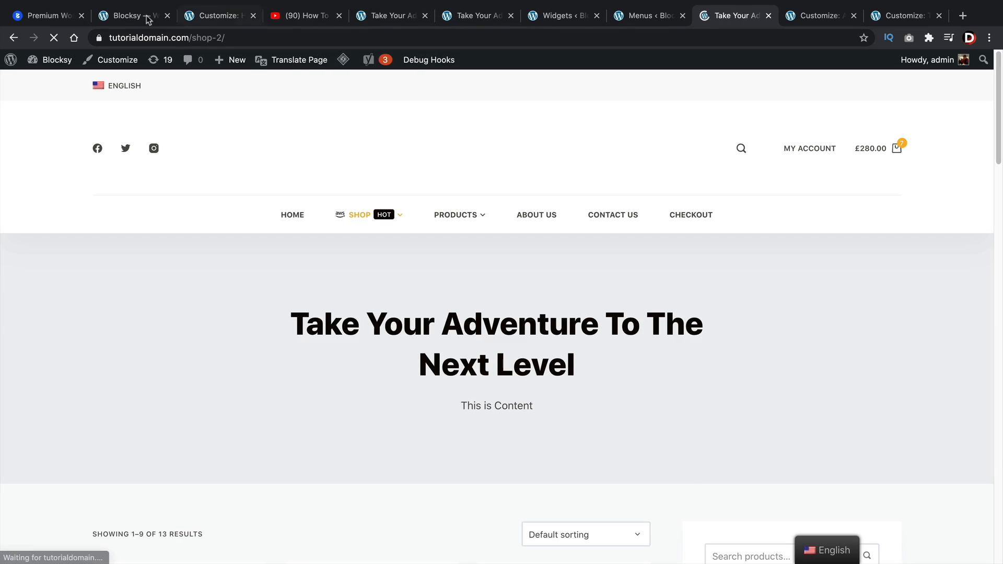
Move the Blocksy premium page tab beside the shop page's tab and return to the shop page
click(51, 14)
drag(53, 11, 648, 14)
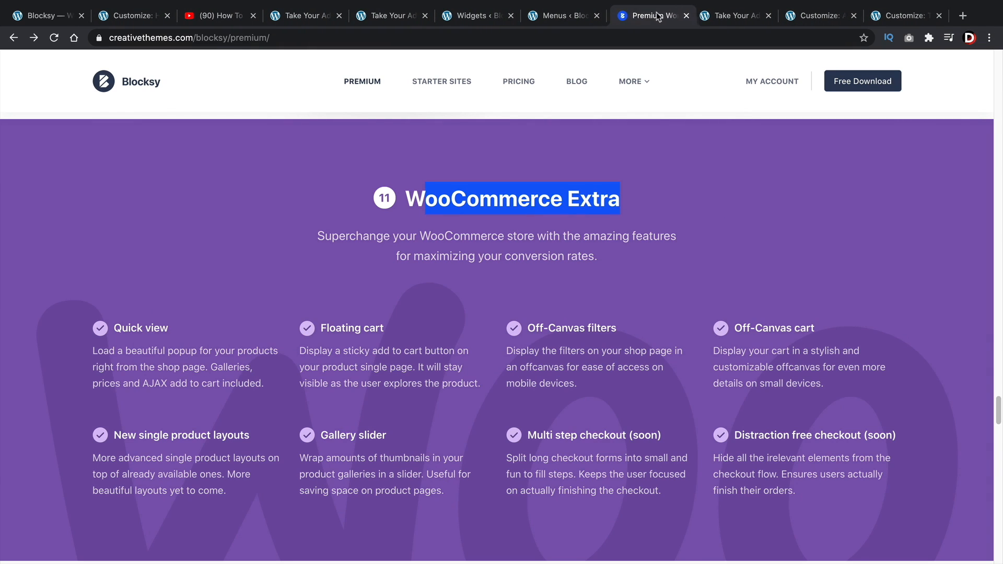
click(738, 15)
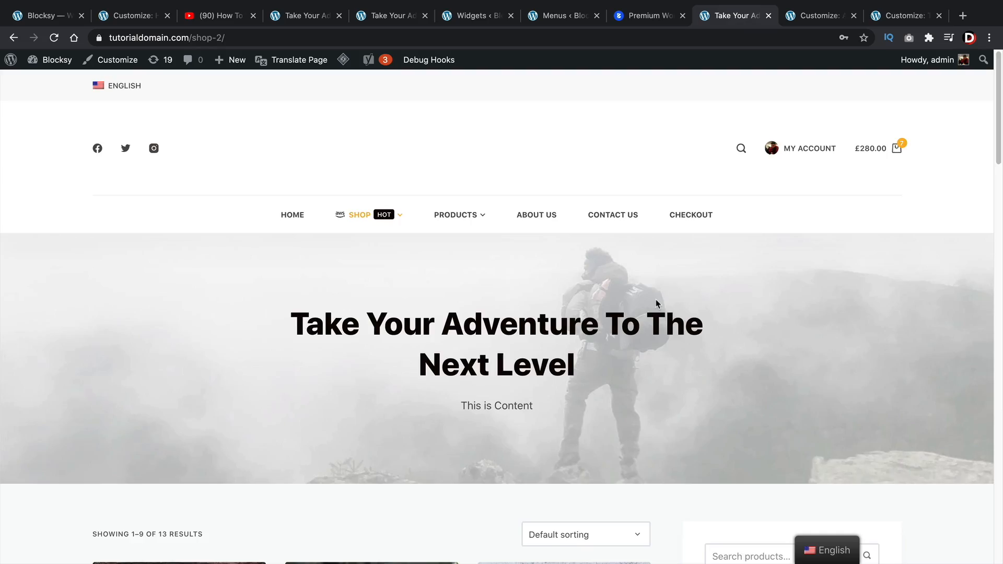
Open the quick view of the out-of-stock backpack, review its description and purchase options, and close it
scroll(657, 303, down, 6)
click(632, 243)
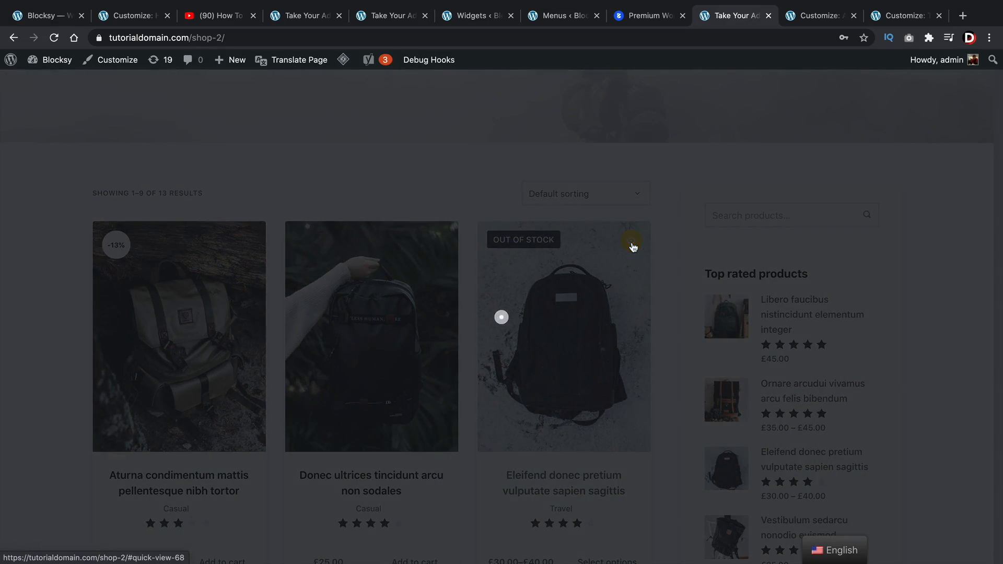
scroll(634, 249, down, 5)
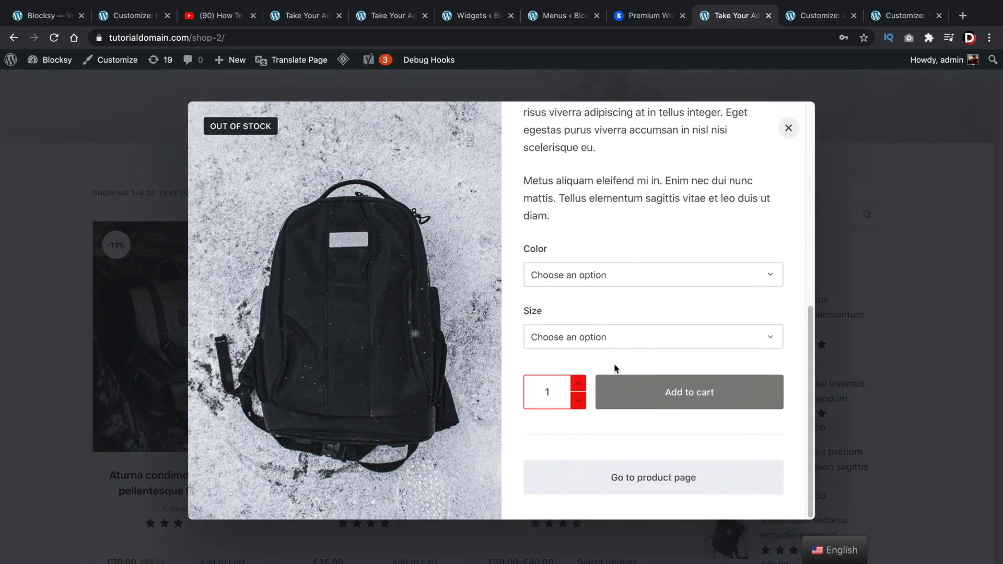
scroll(620, 363, up, 5)
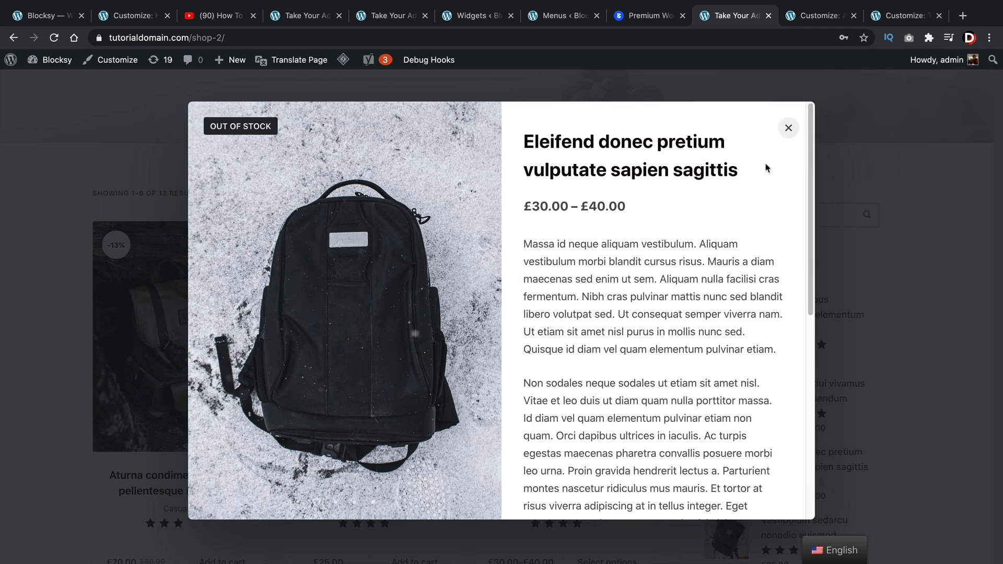
click(788, 127)
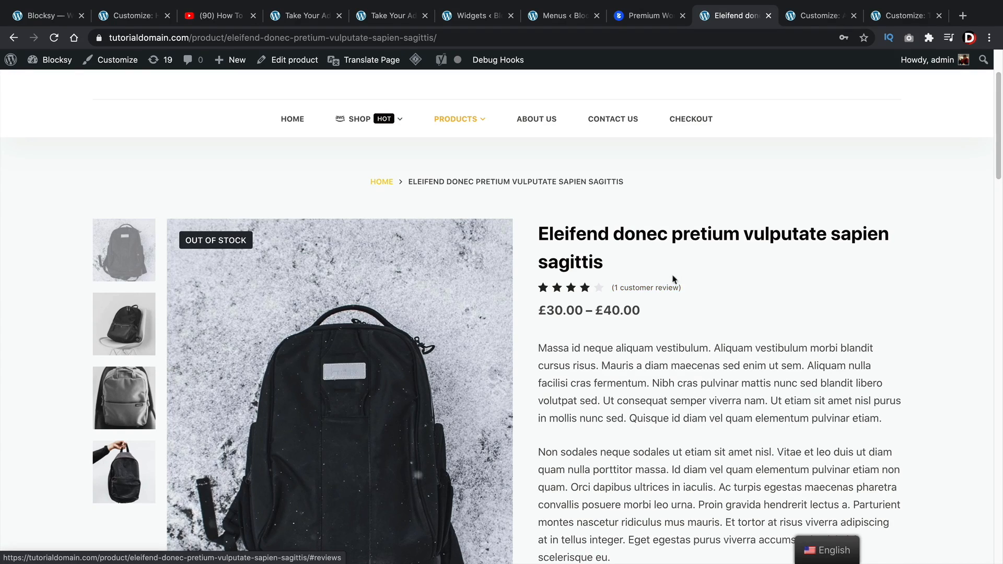
Examine the floating cart bar on the out-of-stock backpack's product page while going through its description and related products
scroll(672, 287, down, 4)
scroll(674, 269, down, 14)
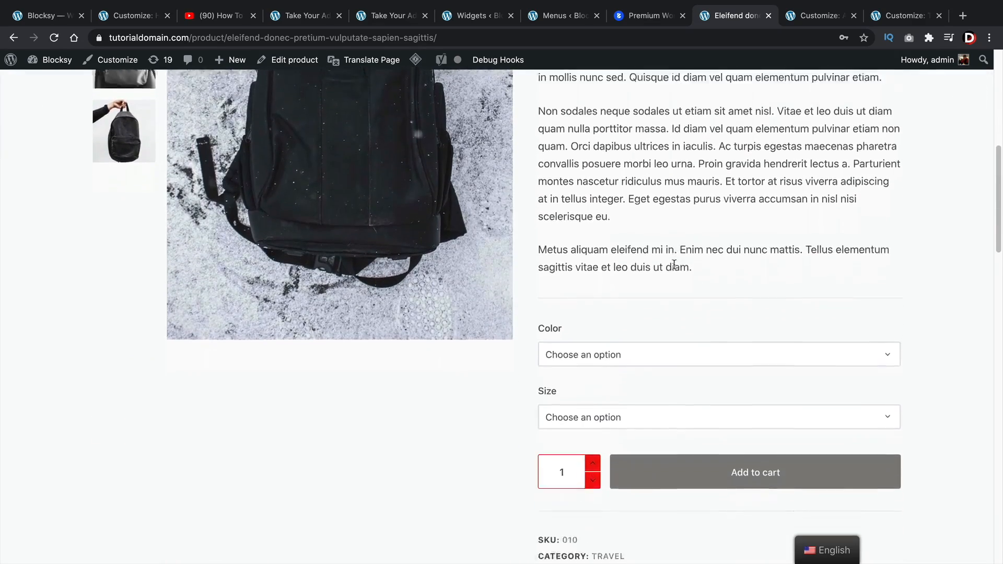
scroll(675, 269, down, 3)
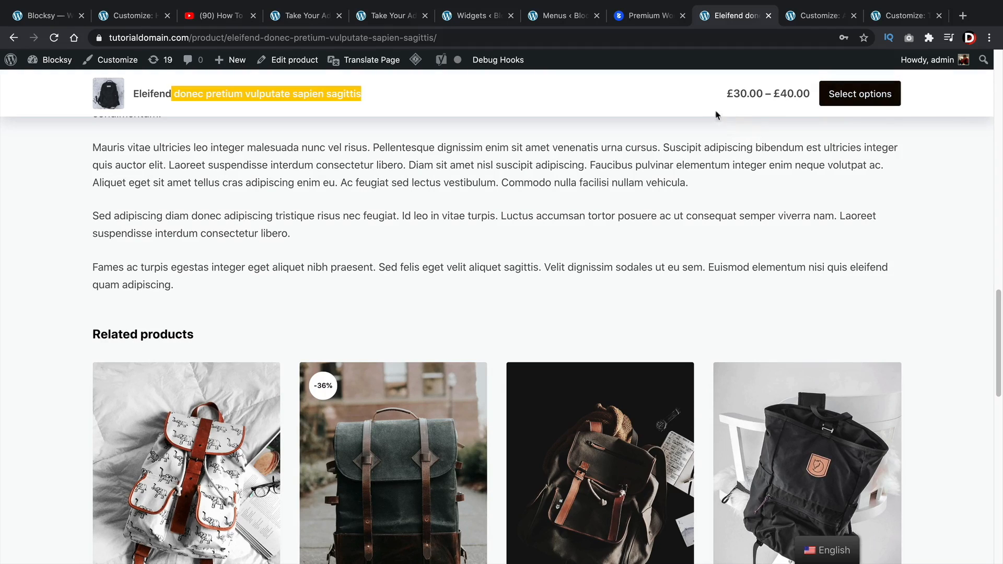
scroll(522, 292, down, 4)
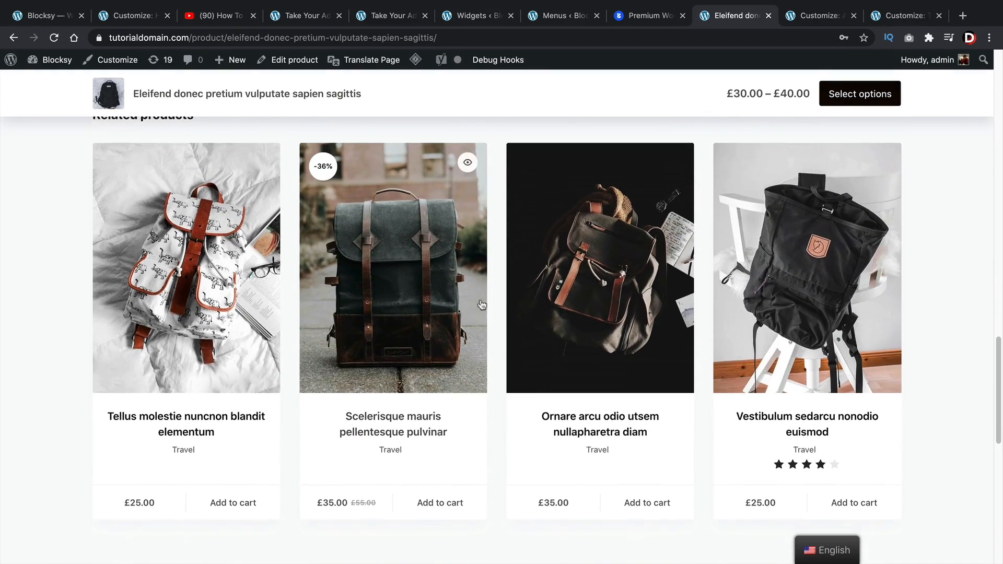
scroll(397, 272, up, 3)
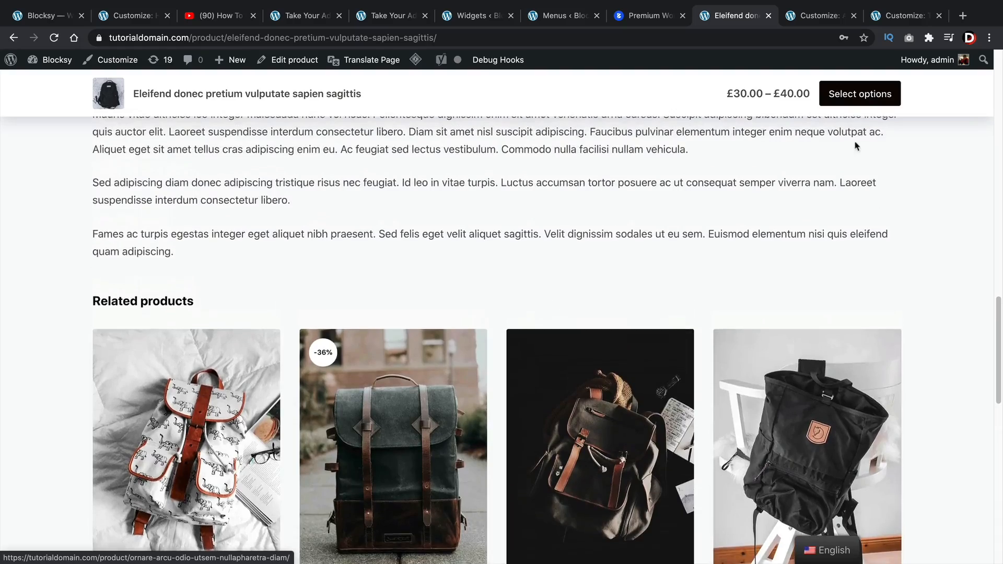
scroll(710, 261, up, 10)
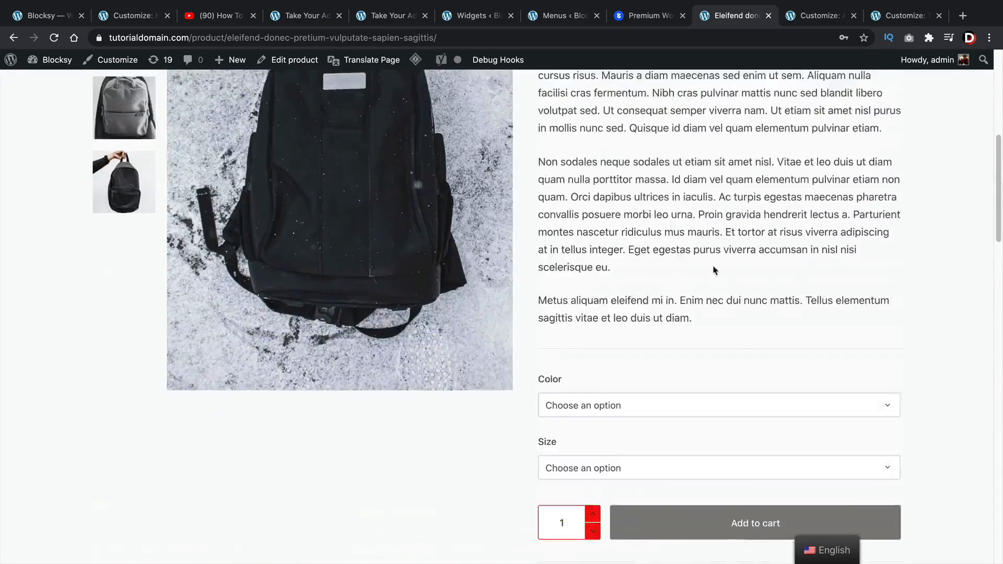
Review Floating cart and Off-Canvas filters on the premium page, and look over the shop in the Customizer's mobile header preview
click(653, 17)
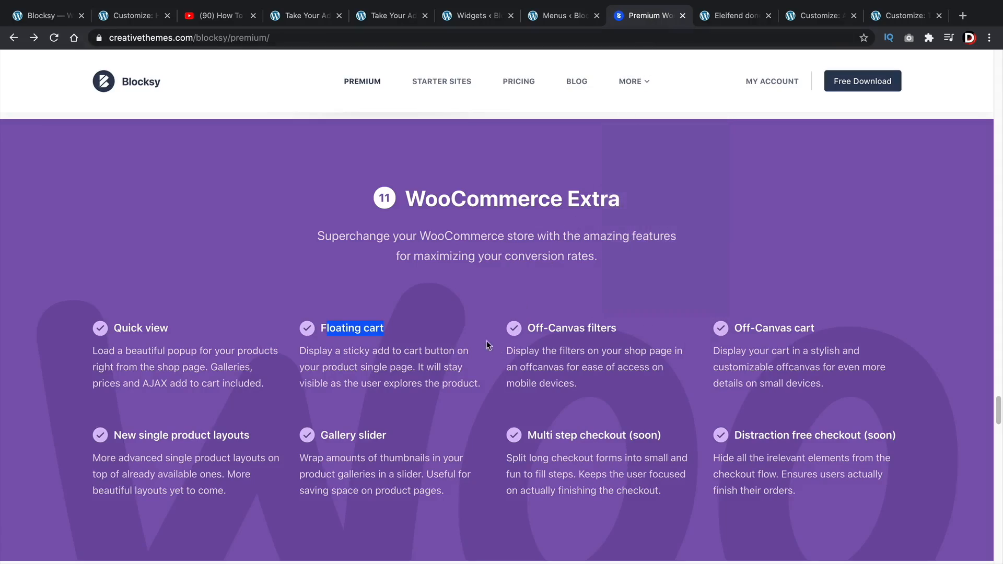
click(555, 334)
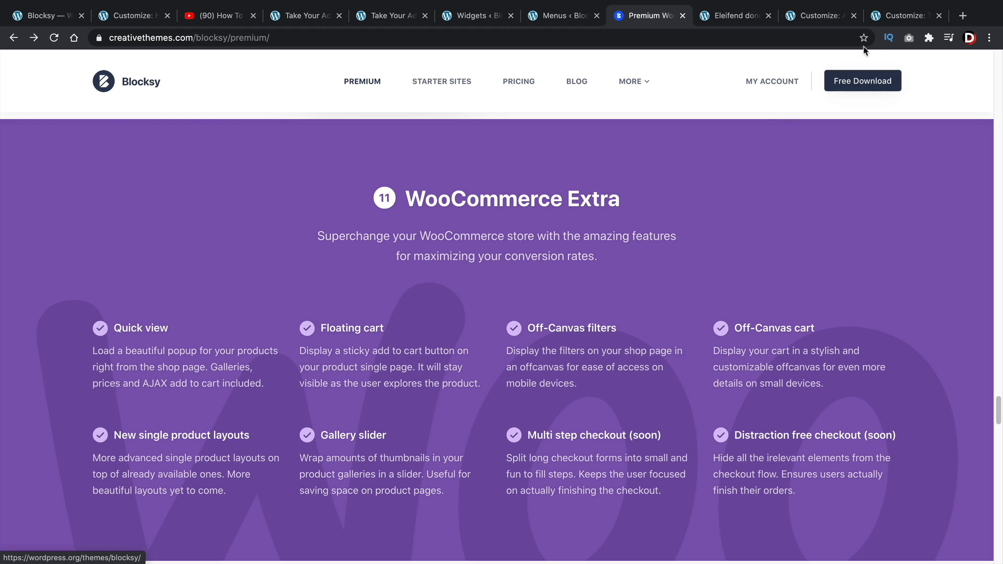
click(901, 15)
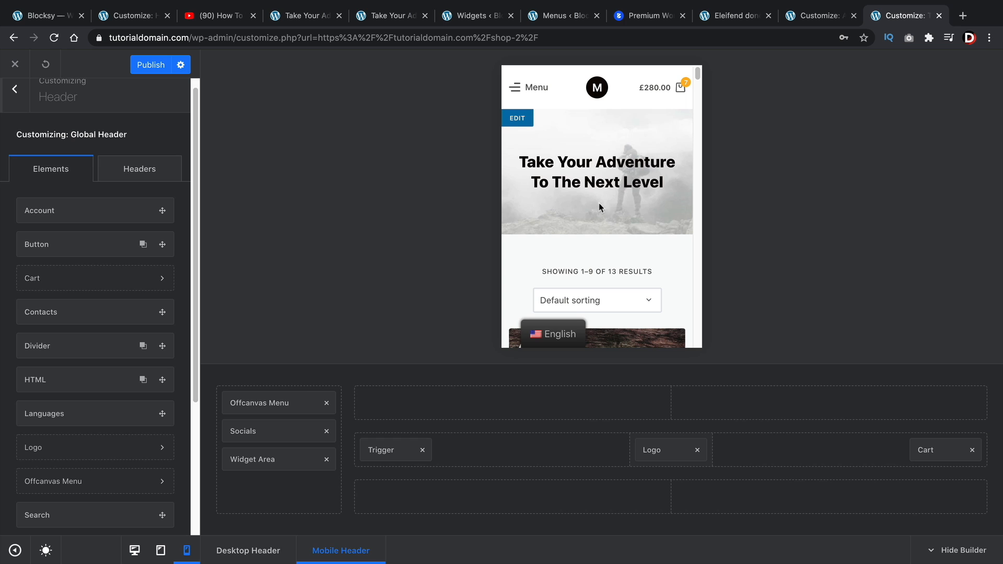
scroll(609, 204, down, 3)
scroll(614, 205, down, 5)
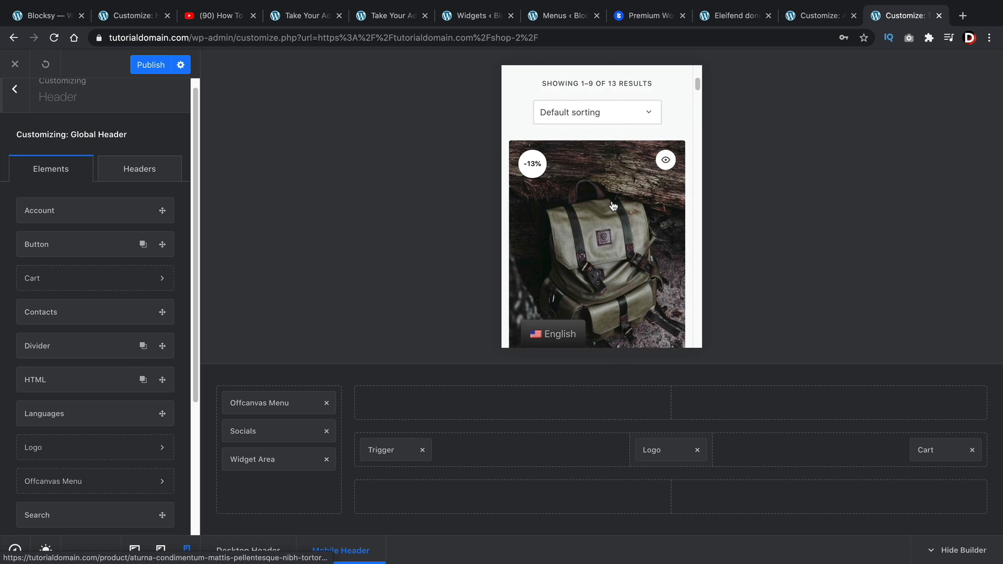
scroll(619, 203, up, 8)
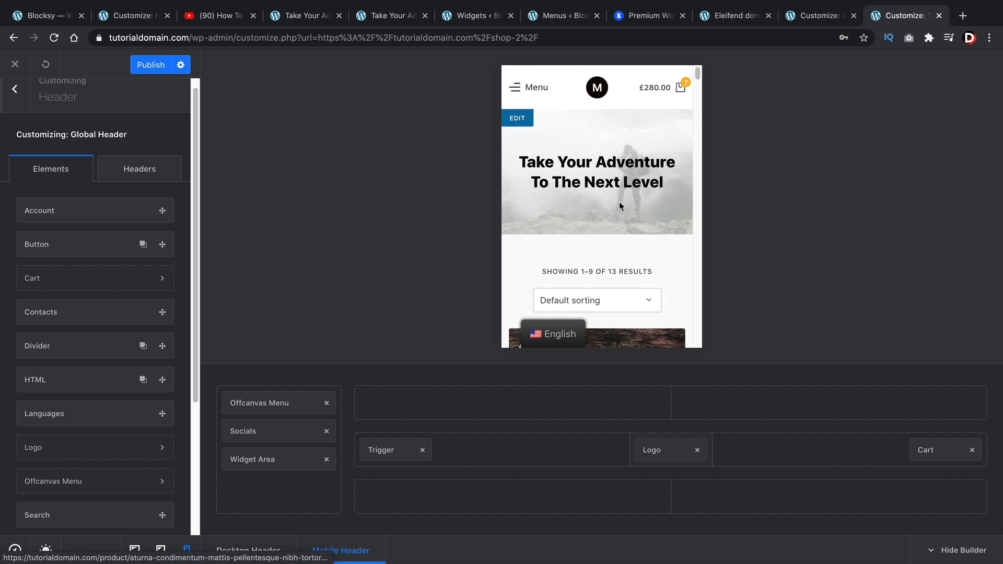
Open the off-canvas menu in the mobile shop preview and examine its Filter by price widget
click(518, 90)
scroll(558, 188, down, 3)
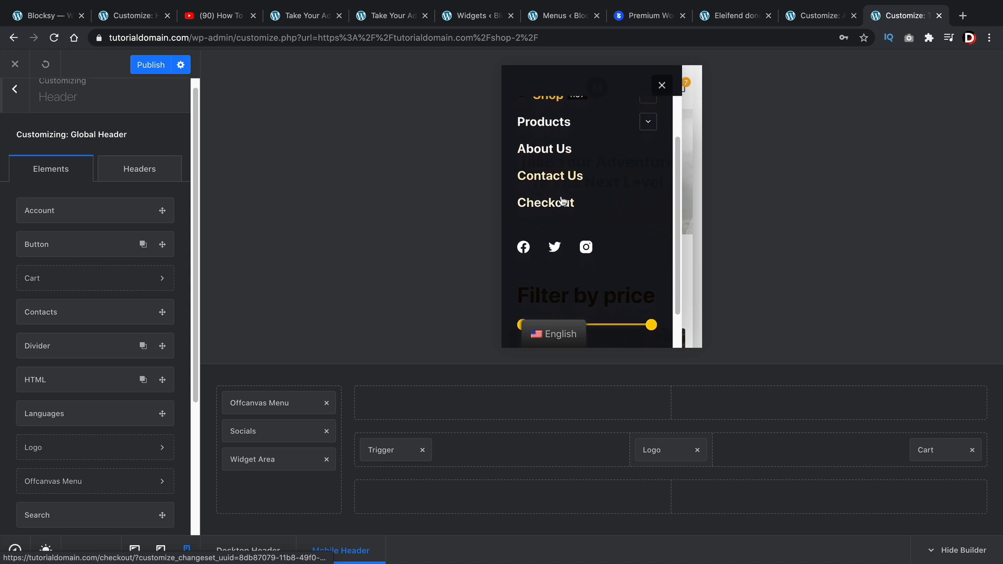
drag(530, 252, 653, 255)
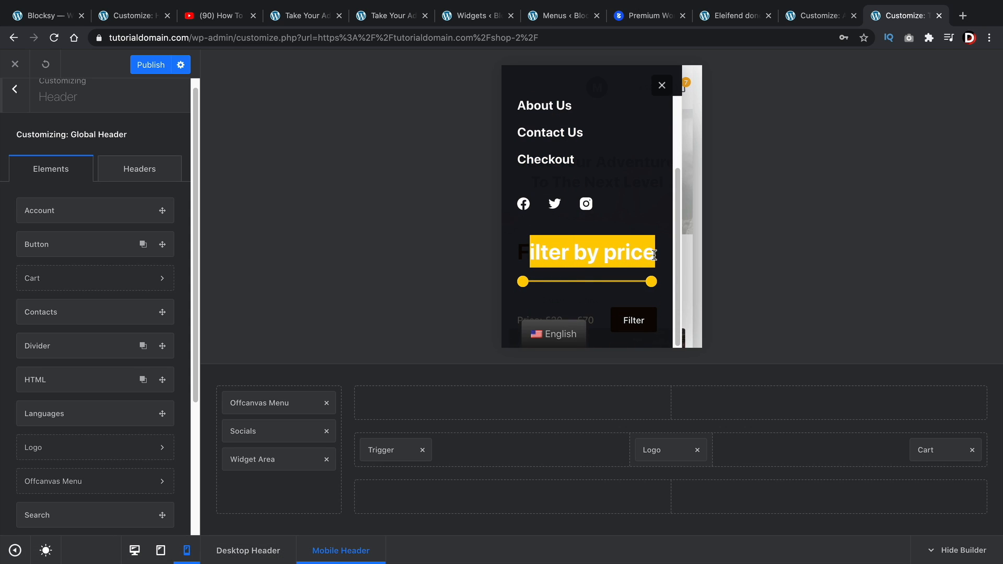
triple_click(643, 255)
scroll(627, 197, up, 3)
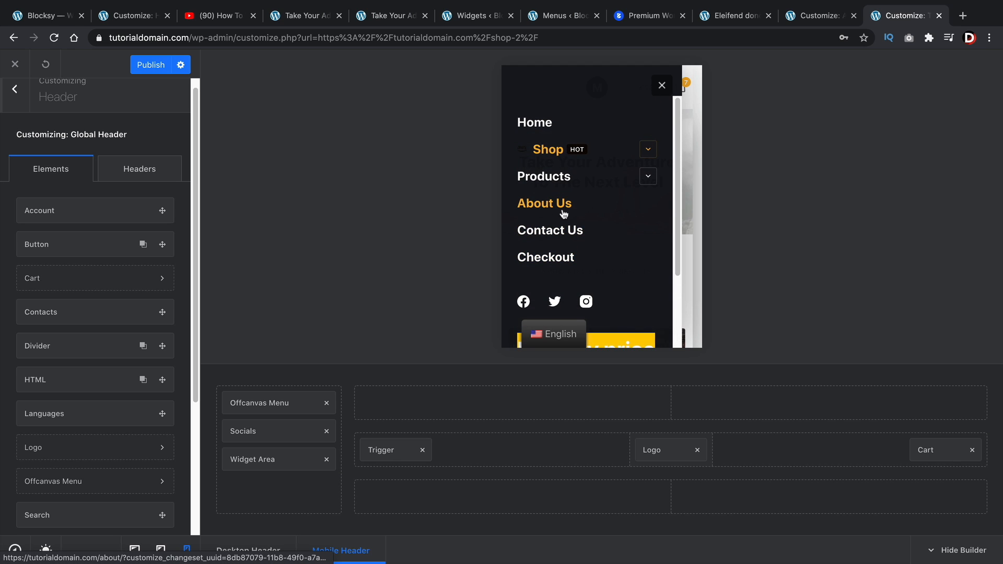
Check the off-canvas menu on the About Us page in the mobile preview and go back to the Shop page
click(560, 207)
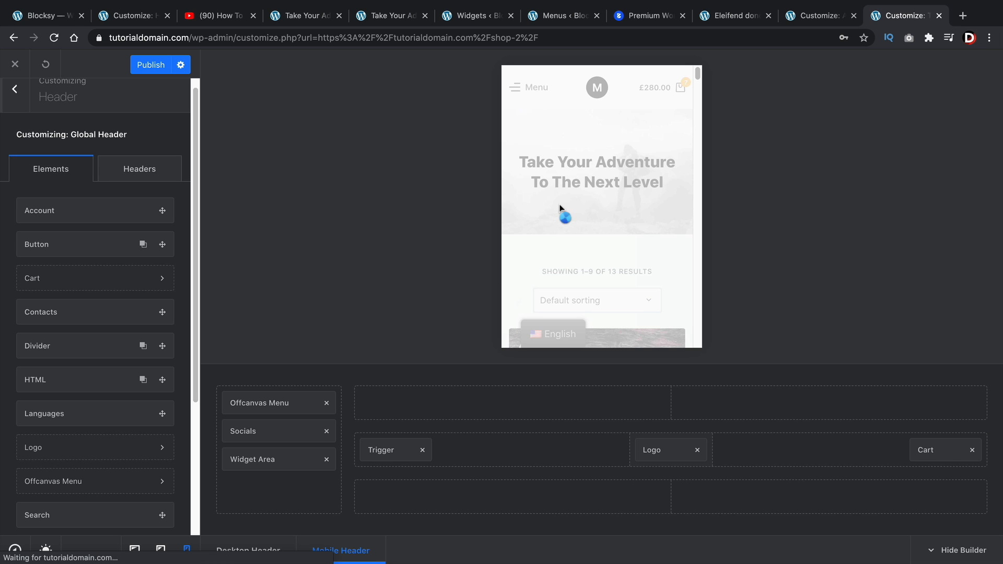
click(518, 88)
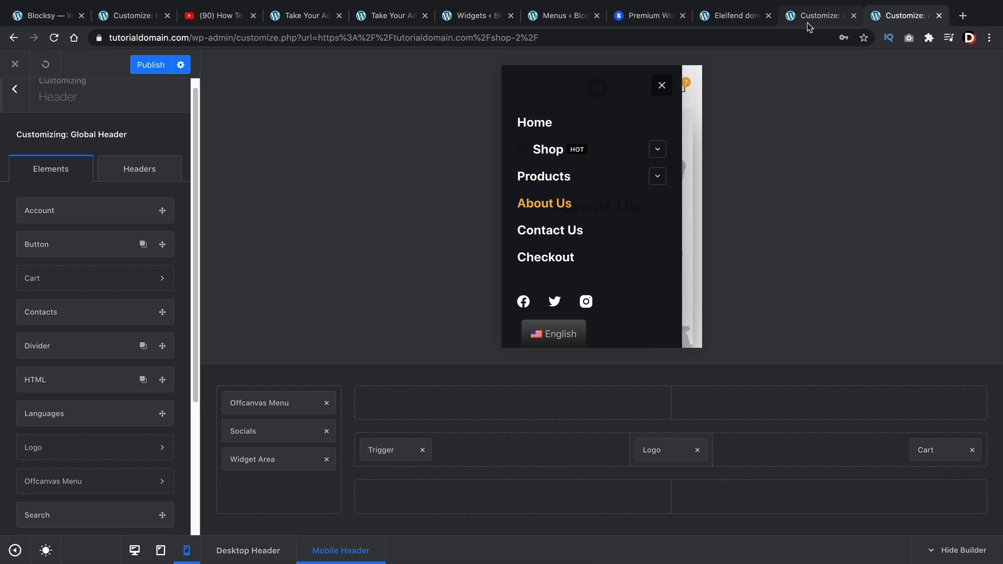
click(545, 149)
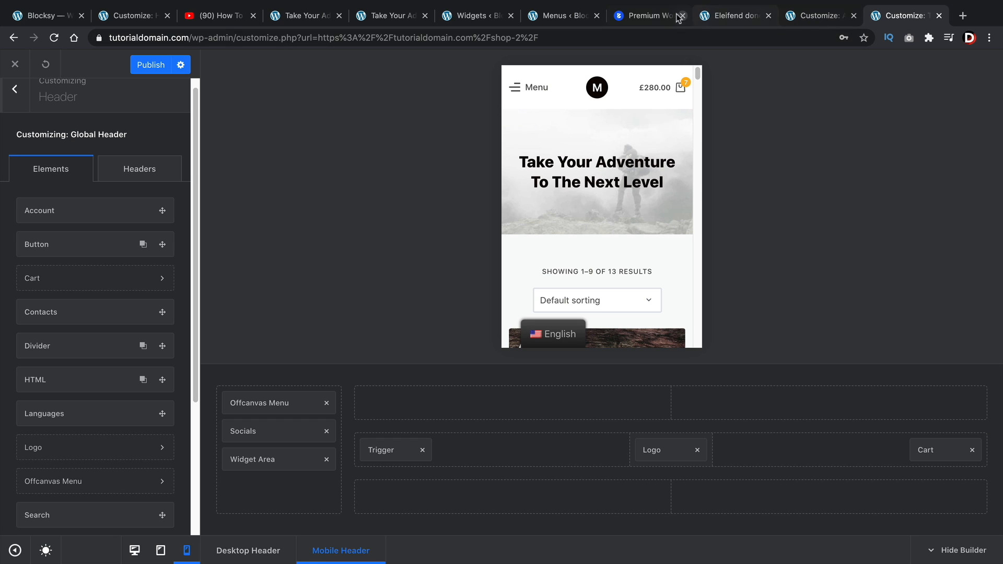
Return to the Blocksy premium page and review the New single product layouts feature under WooCommerce Extra
click(653, 15)
scroll(588, 353, down, 2)
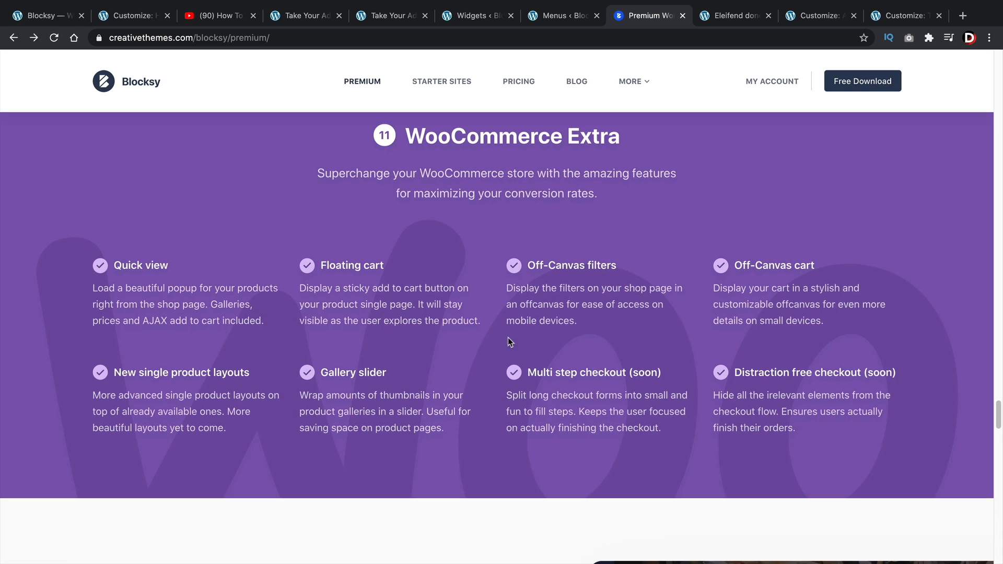
drag(240, 425, 100, 379)
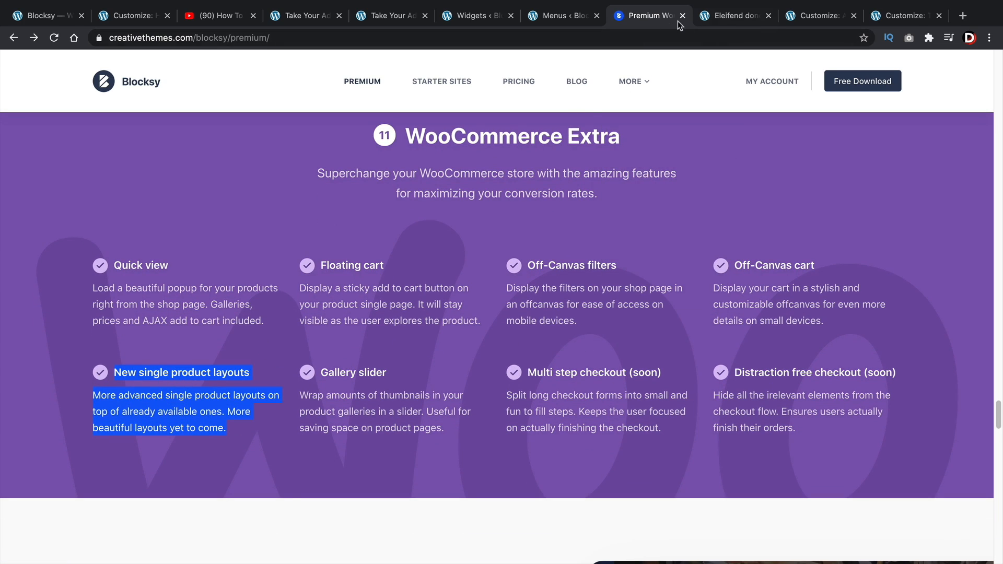
Return to the out-of-stock backpack's product page and open it in the Customizer
click(556, 14)
click(480, 17)
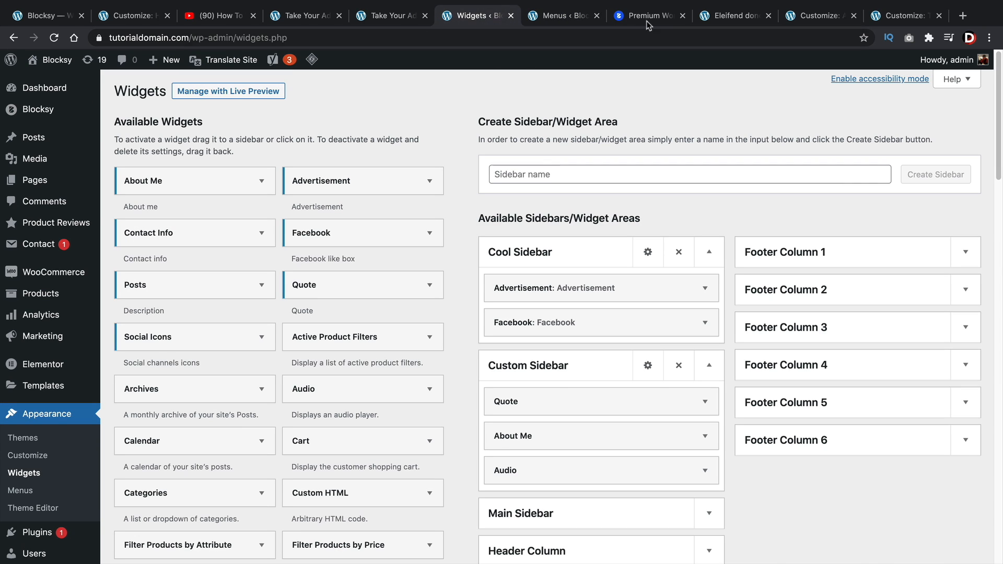
click(719, 27)
scroll(408, 267, down, 3)
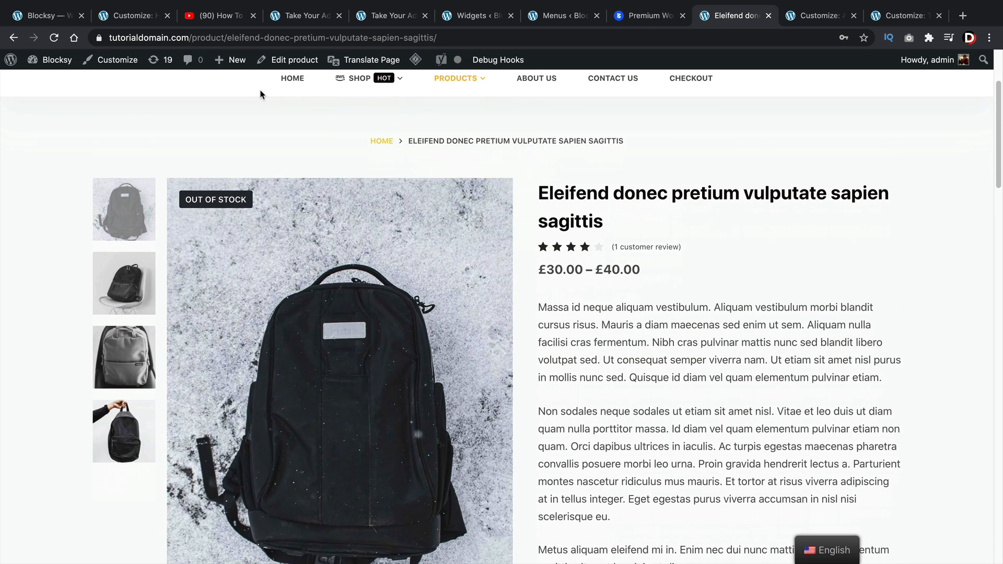
click(121, 60)
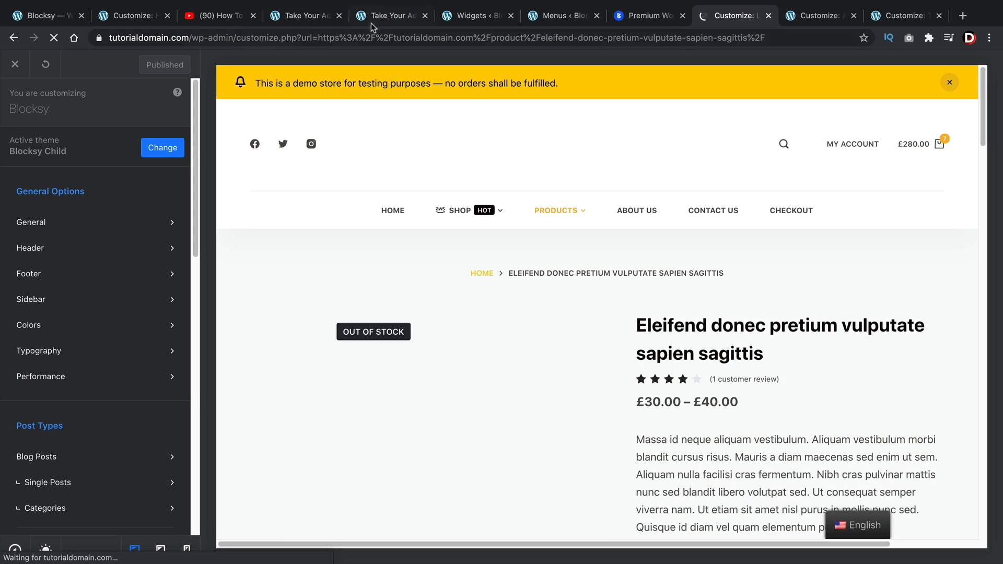
Open the WooCommerce Single Product settings in the Customizer and go to the Product Gallery layouts
scroll(388, 287, down, 1)
scroll(68, 274, down, 6)
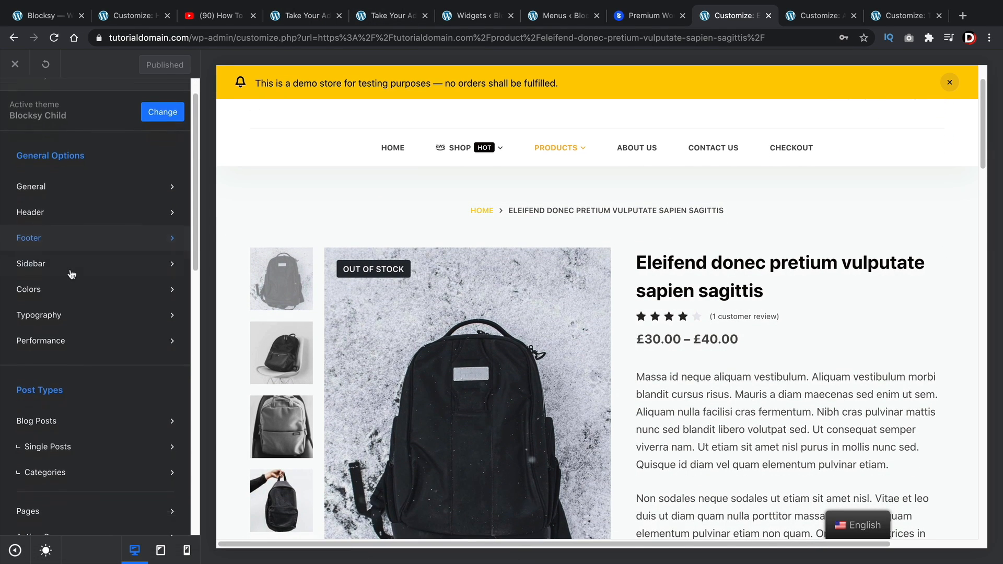
click(78, 326)
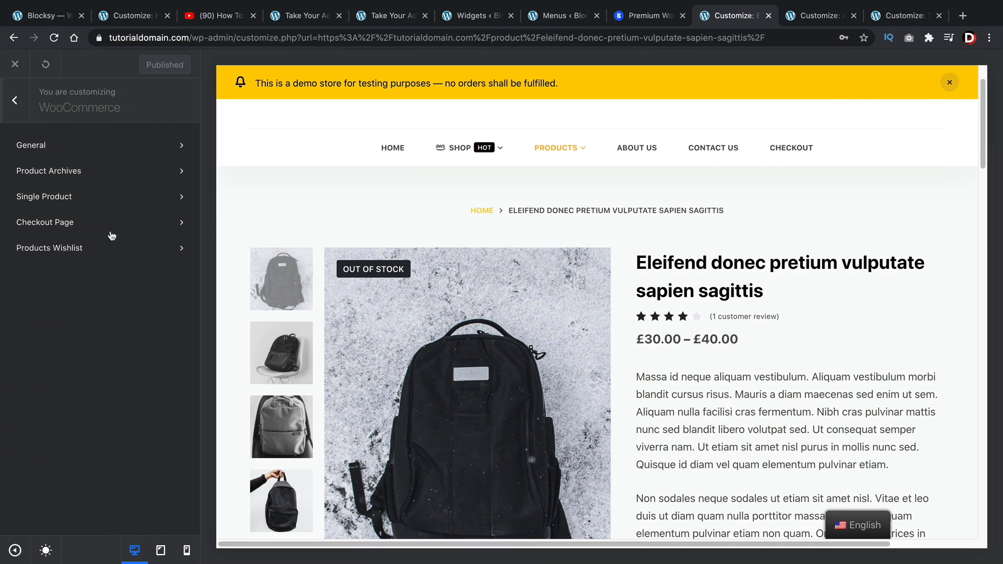
click(105, 195)
scroll(104, 209, down, 4)
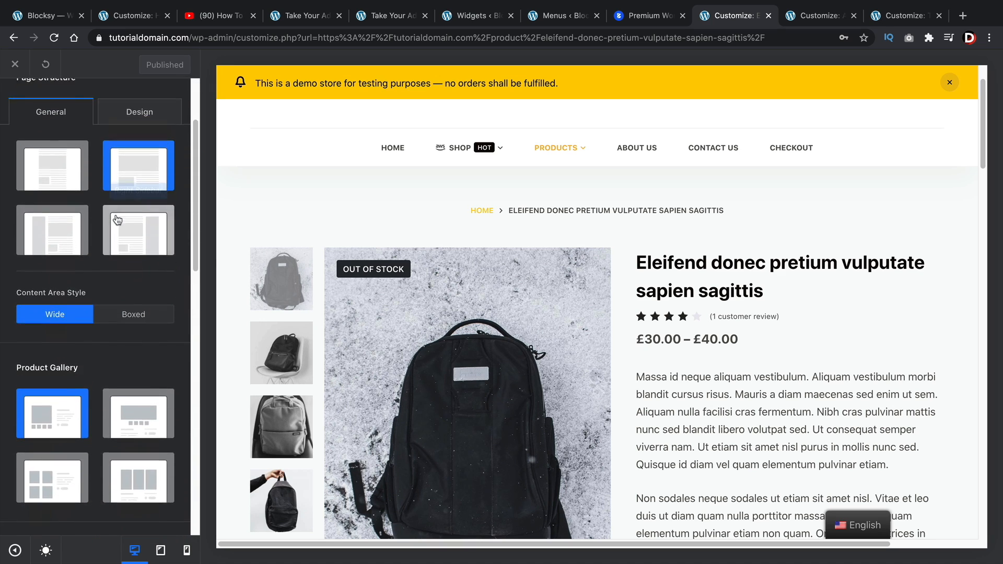
scroll(395, 228, down, 1)
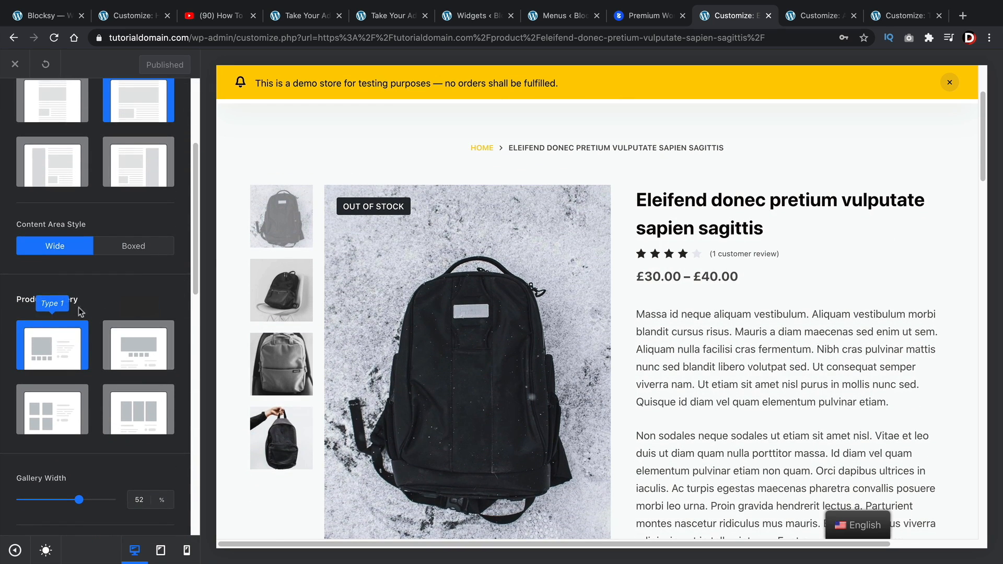
Apply the Type 2 product gallery layout and check it in the product page preview
scroll(81, 312, down, 1)
click(158, 293)
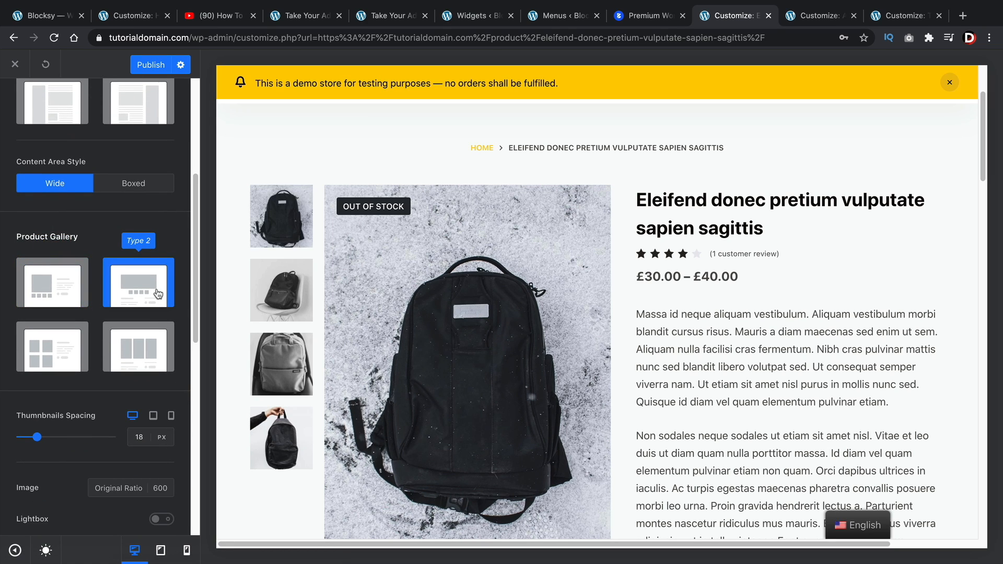
scroll(130, 296, up, 5)
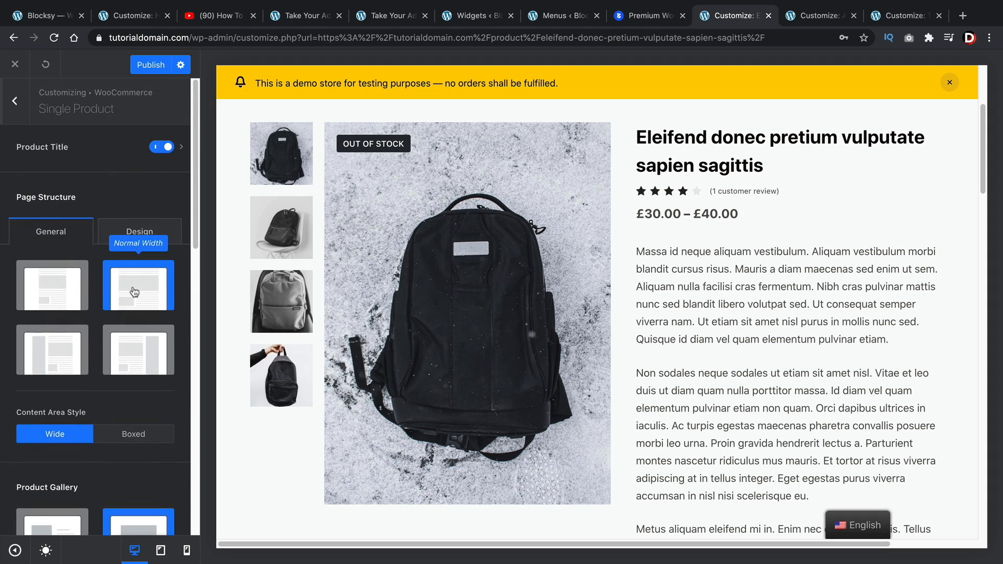
scroll(124, 241, down, 3)
scroll(339, 327, up, 3)
scroll(340, 326, down, 1)
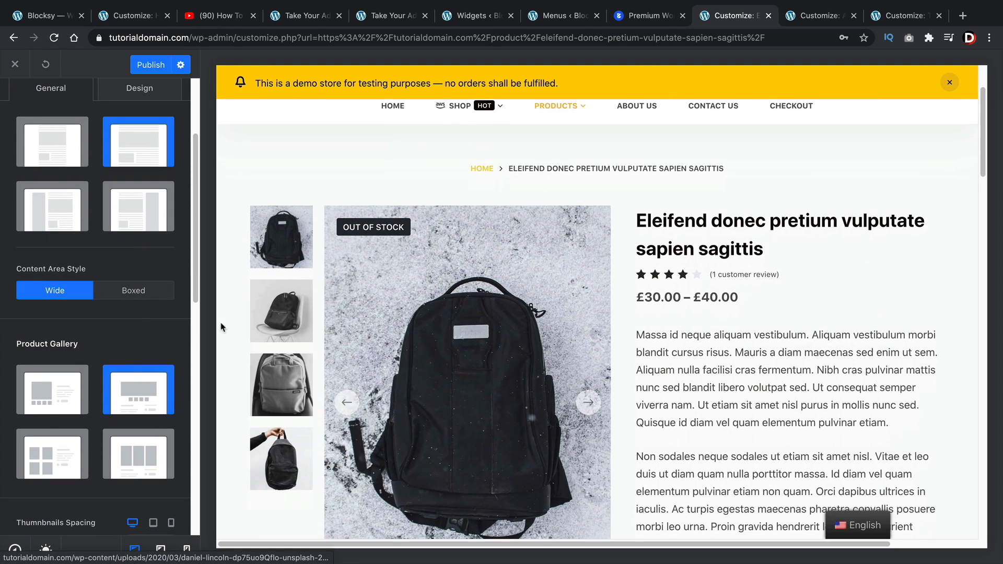
Switch the product gallery to the Type 3 grid layout and look through all its images in the preview
click(52, 452)
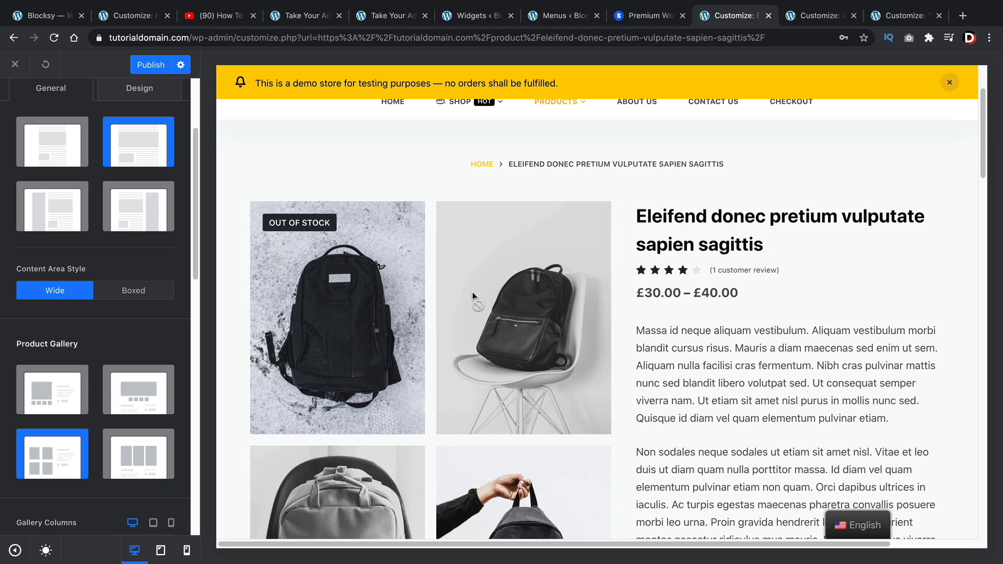
scroll(473, 293, down, 6)
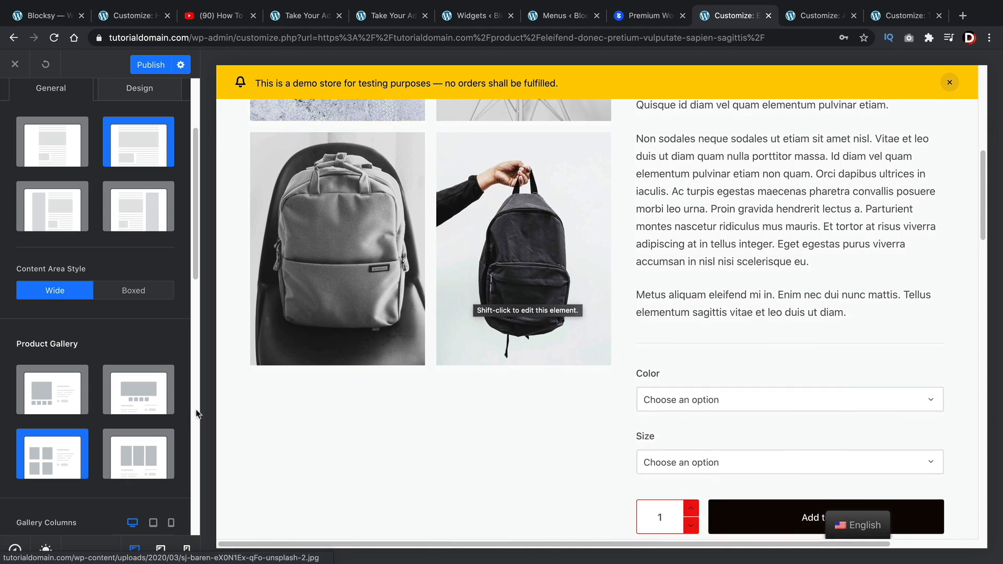
scroll(478, 357, up, 5)
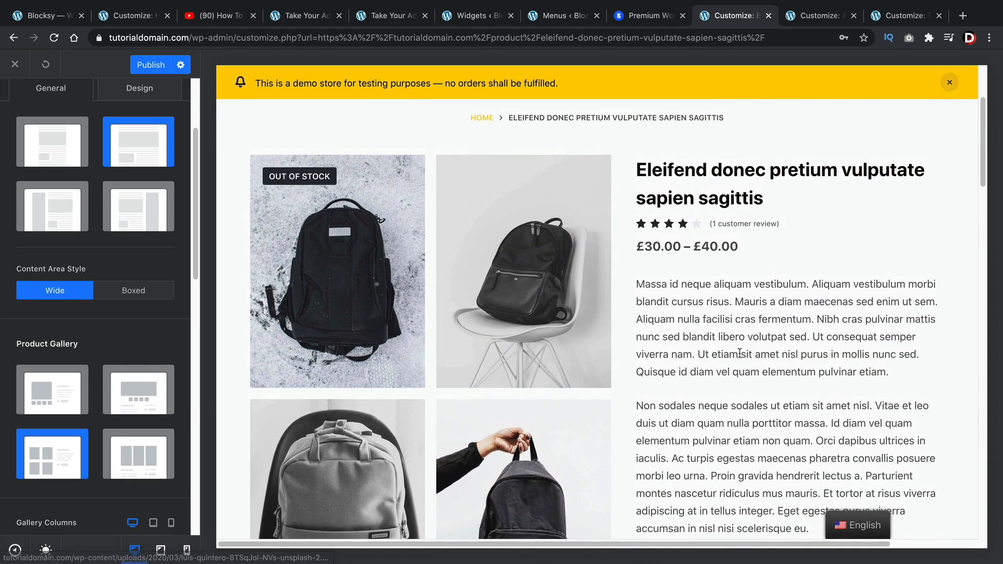
Switch the product gallery to the Type 4 layout and set its desktop number of columns to 2
click(130, 465)
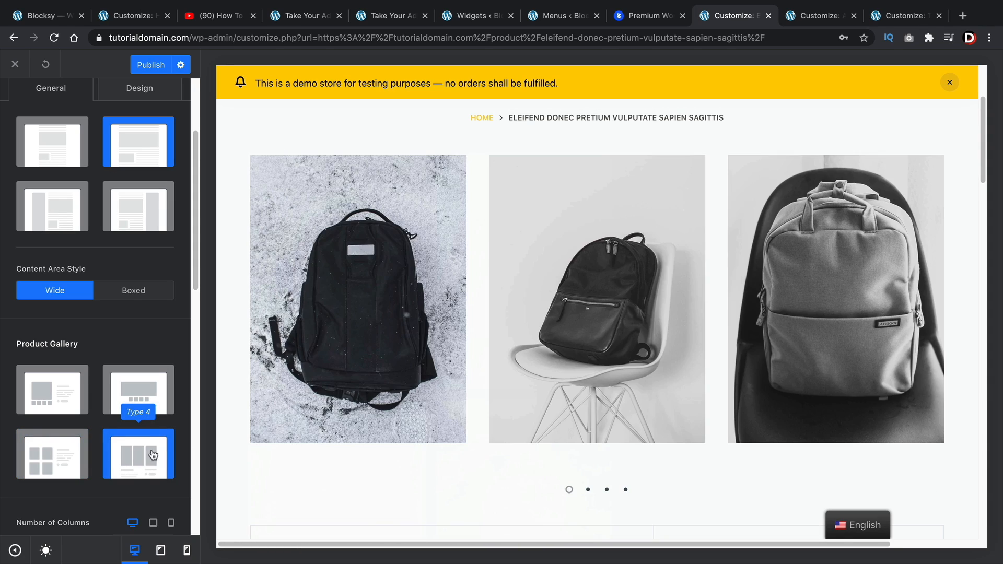
scroll(147, 428, down, 4)
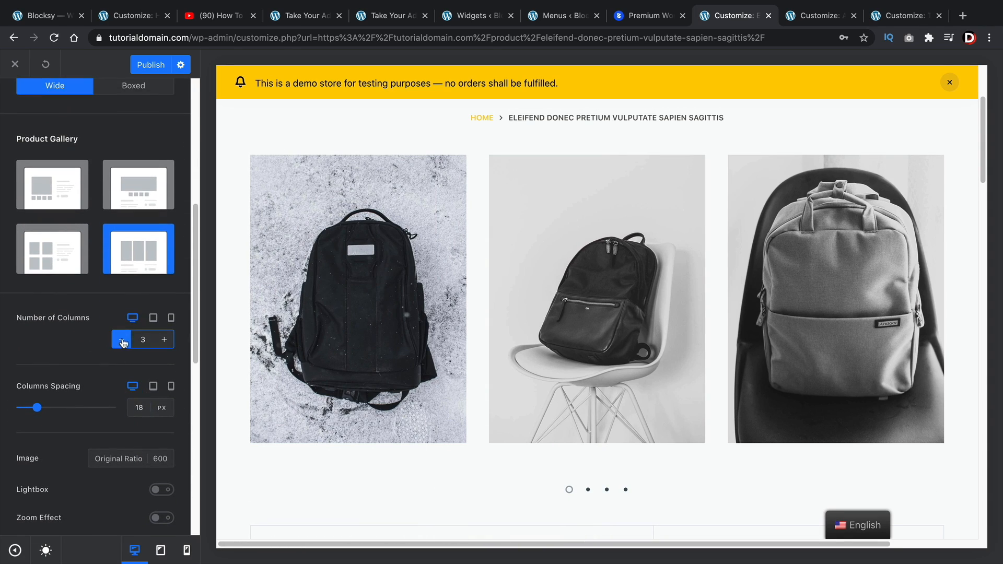
click(122, 340)
scroll(88, 375, down, 2)
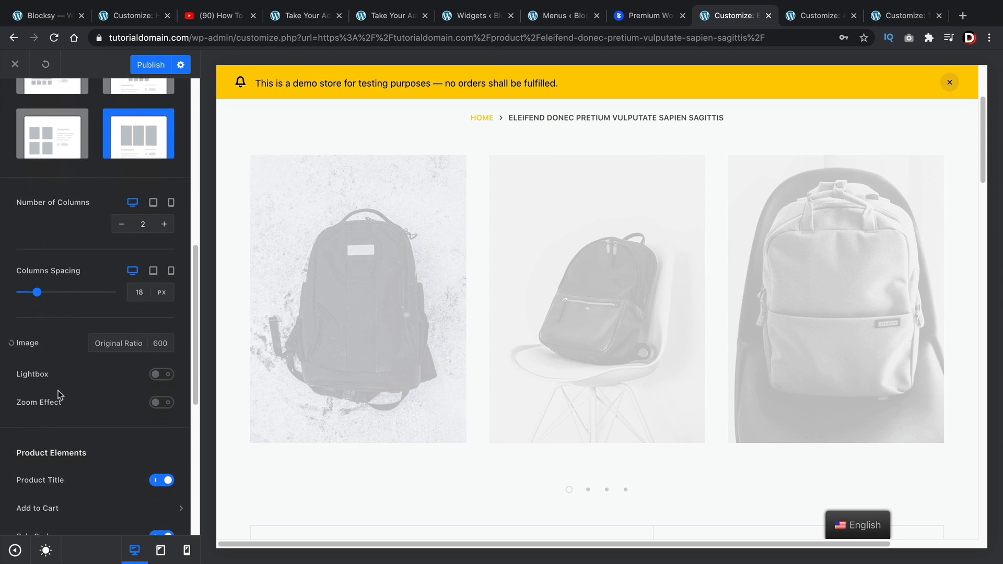
scroll(89, 358, up, 5)
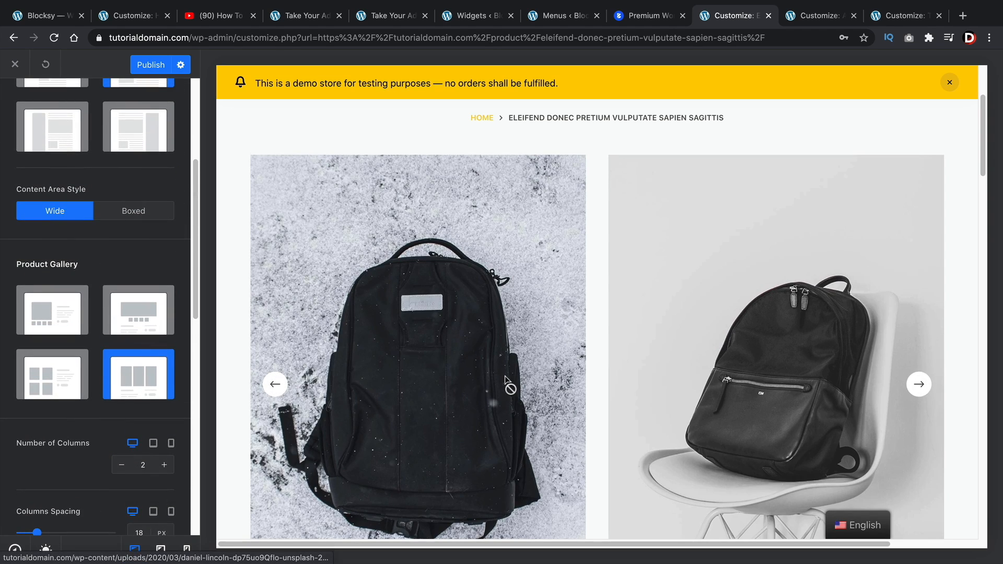
scroll(504, 383, down, 1)
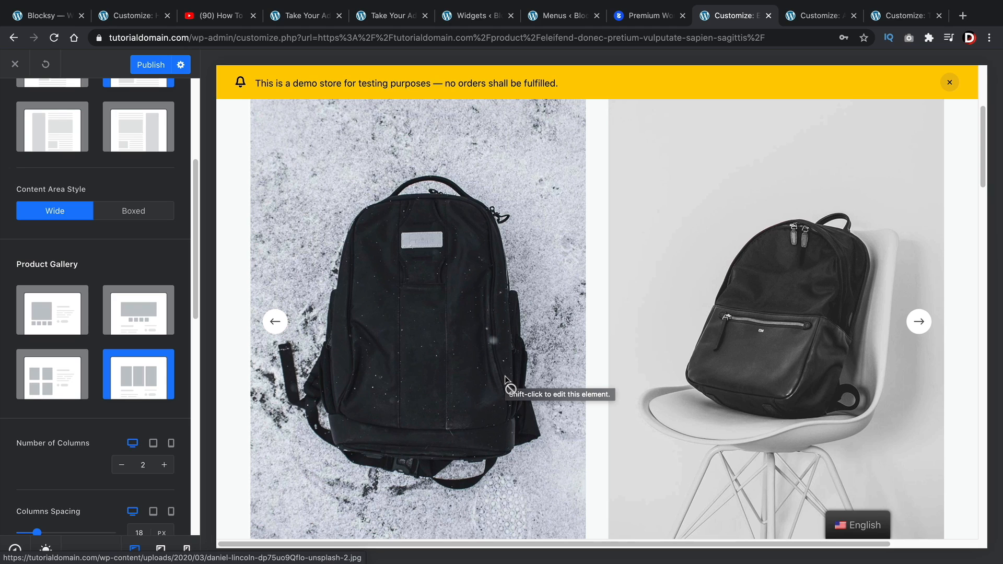
Return the product gallery to the Type 1 layout and set the gallery width to 48%
click(66, 316)
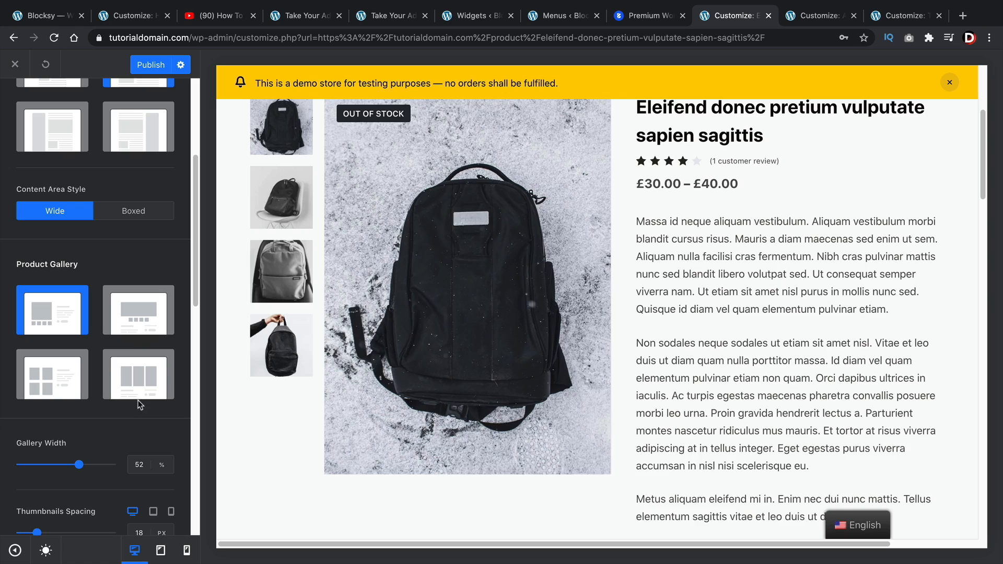
scroll(99, 441, down, 1)
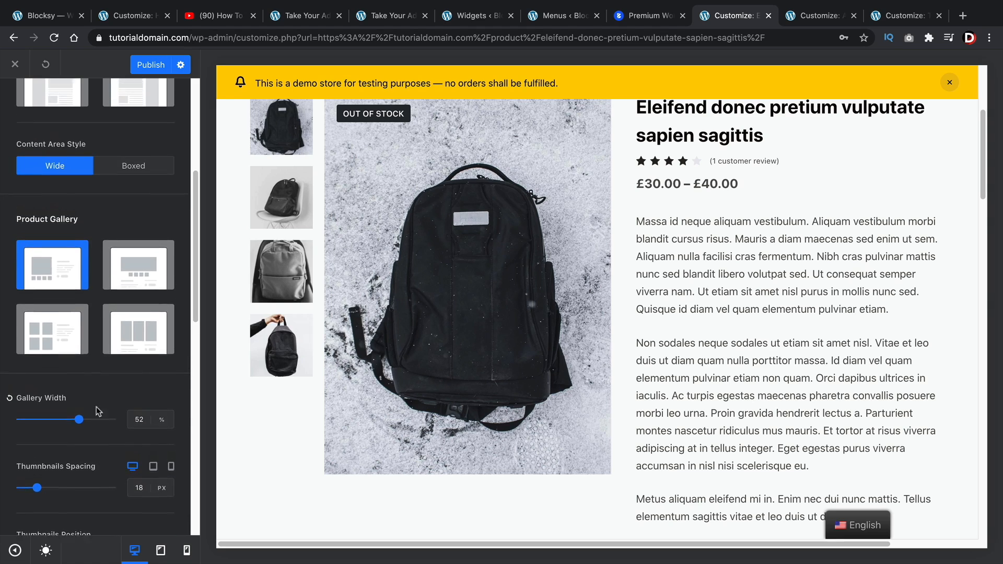
scroll(97, 412, up, 1)
drag(78, 464, 69, 467)
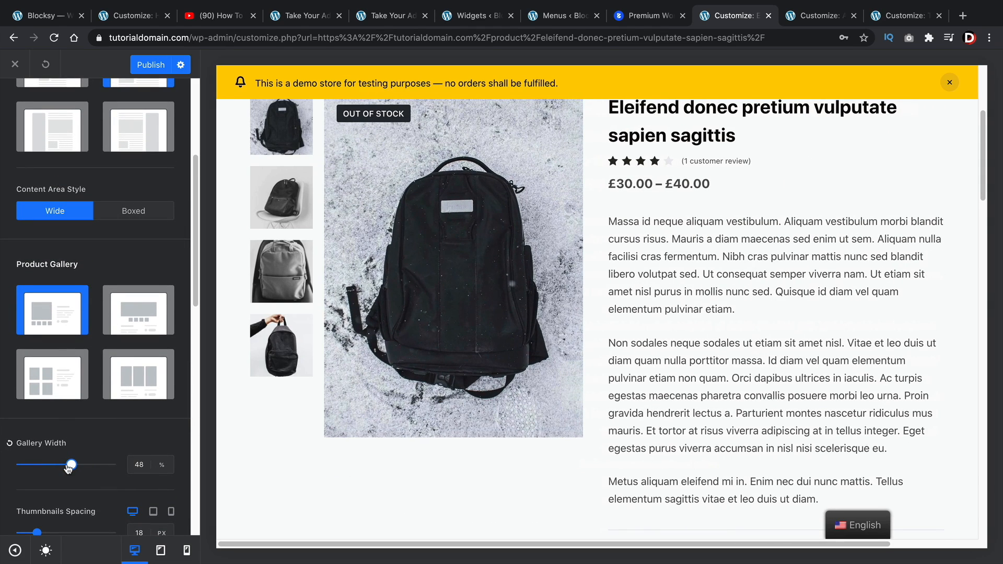
Choose the Type 3 product gallery layout and look over its column, width and spacing options
click(73, 376)
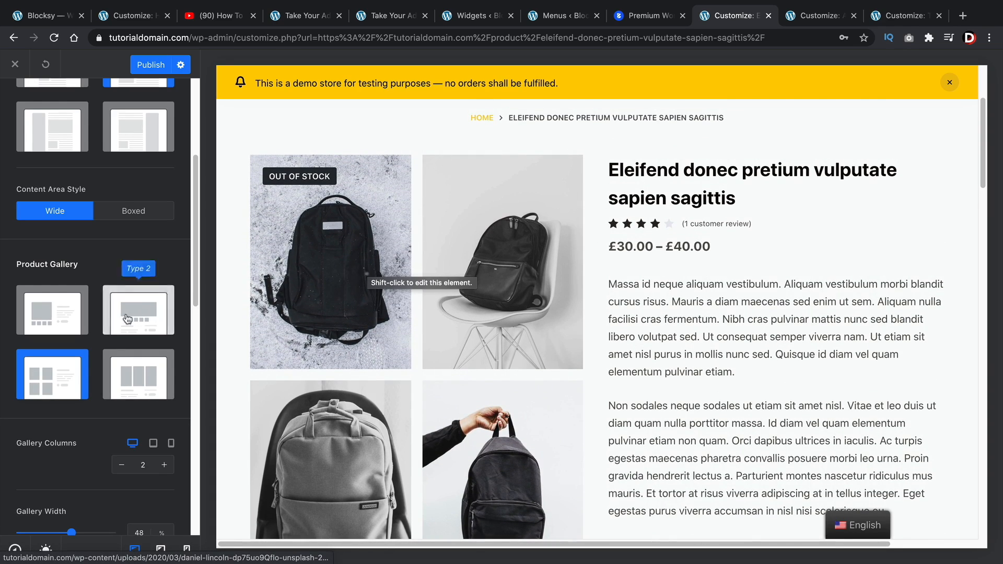
scroll(133, 309, down, 3)
scroll(129, 307, down, 1)
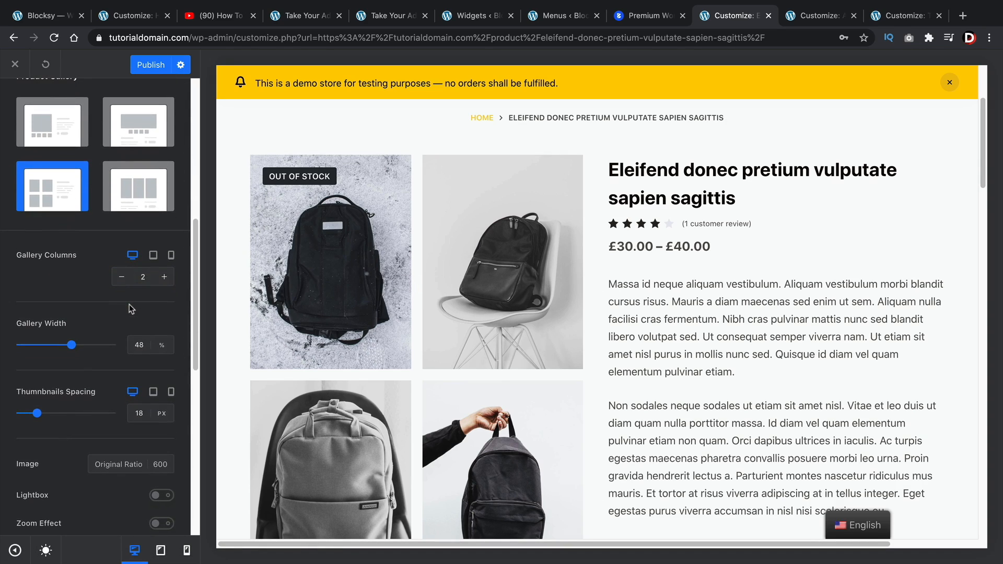
Go back to the Blocksy premium page and review the Gallery slider feature under WooCommerce Extra
click(653, 18)
click(385, 372)
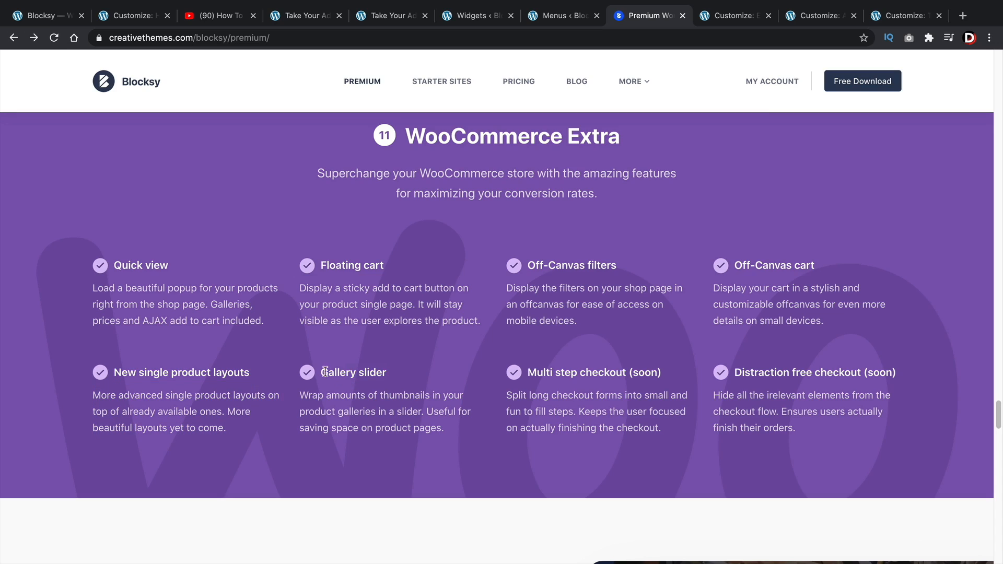
drag(326, 371, 390, 372)
click(397, 368)
Switch to the Customizer tab with the Aturna condimentum product and cycle forward through its three-column gallery slider
click(813, 21)
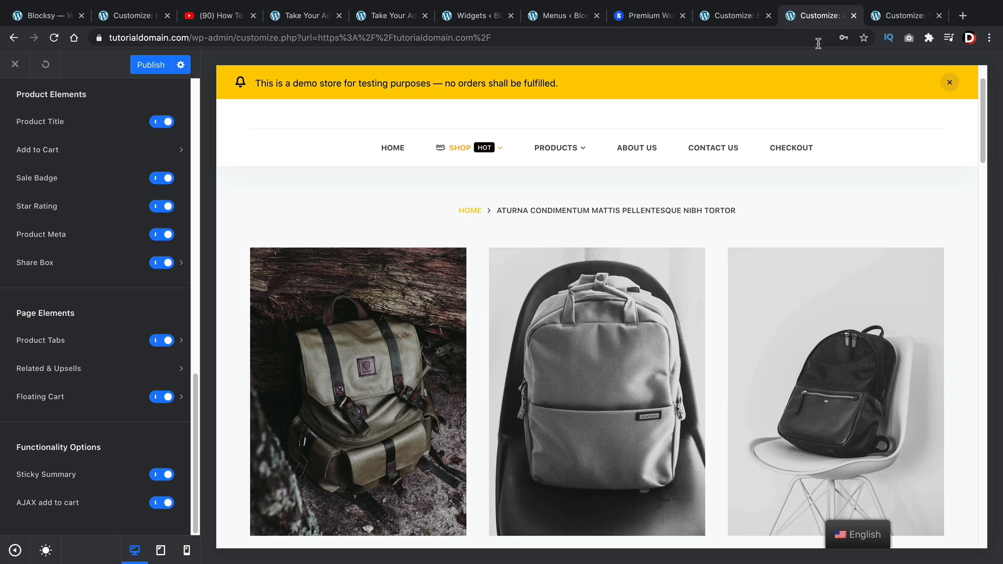
mouse_move(543, 277)
click(914, 405)
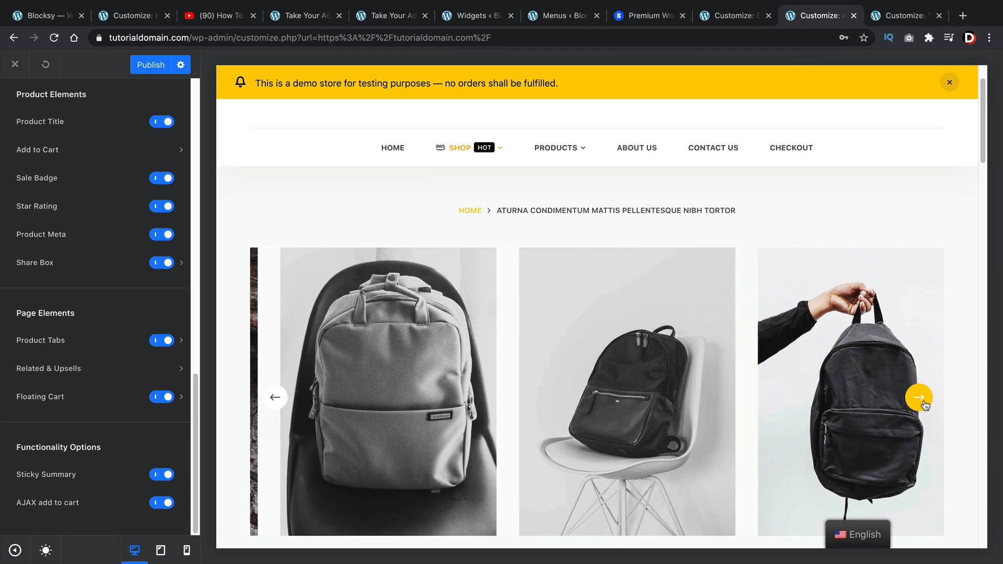
click(921, 403)
click(920, 400)
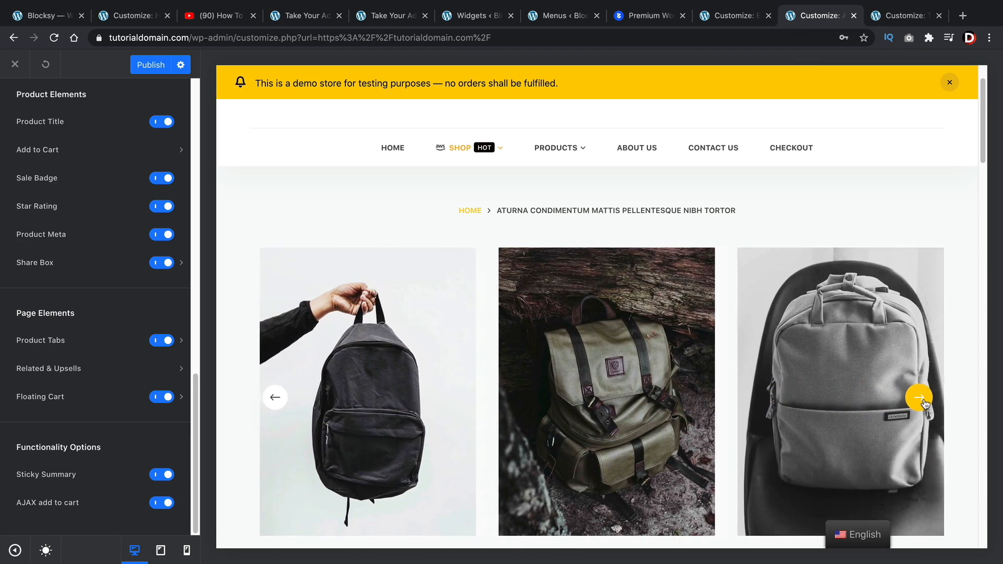
click(921, 401)
click(919, 399)
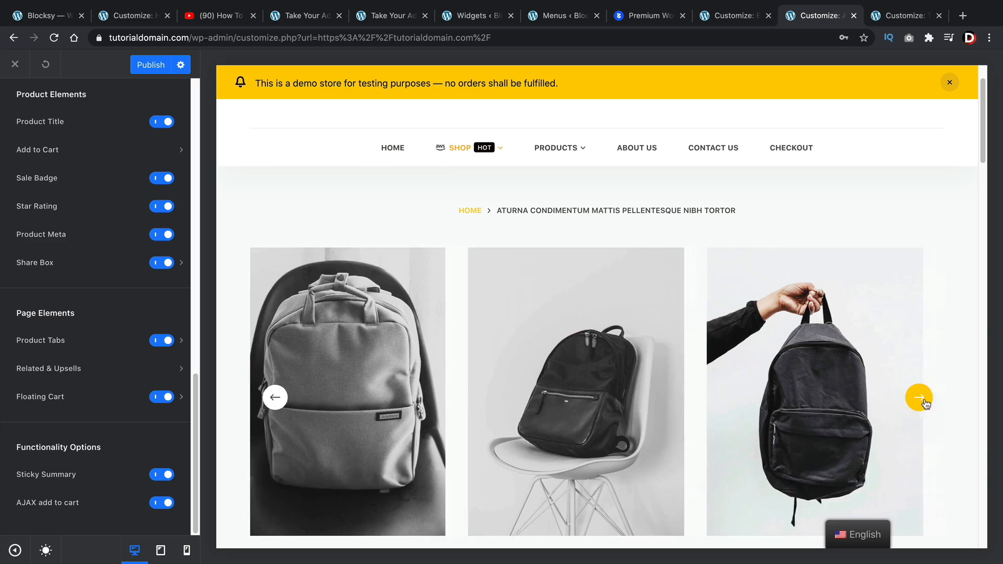
click(918, 398)
scroll(933, 372, down, 1)
click(918, 337)
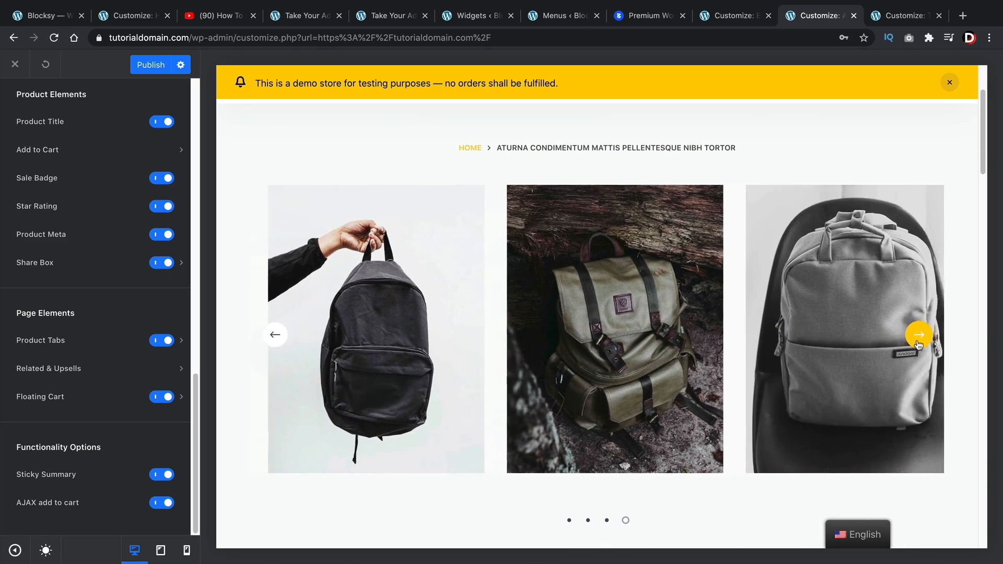
click(918, 337)
Examine the product details and floating cart below the gallery, and return to the product images
scroll(862, 345, down, 10)
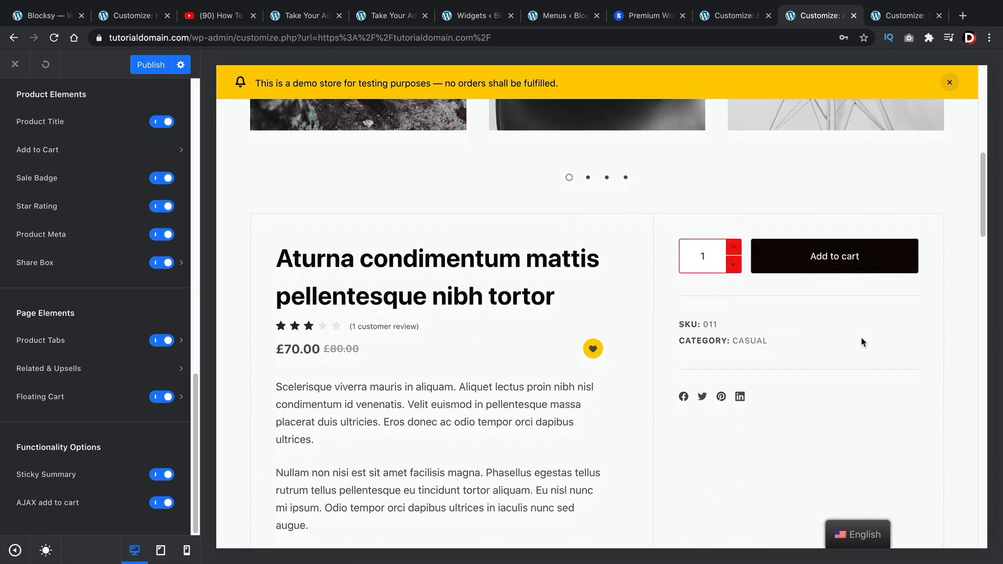
scroll(847, 345, up, 12)
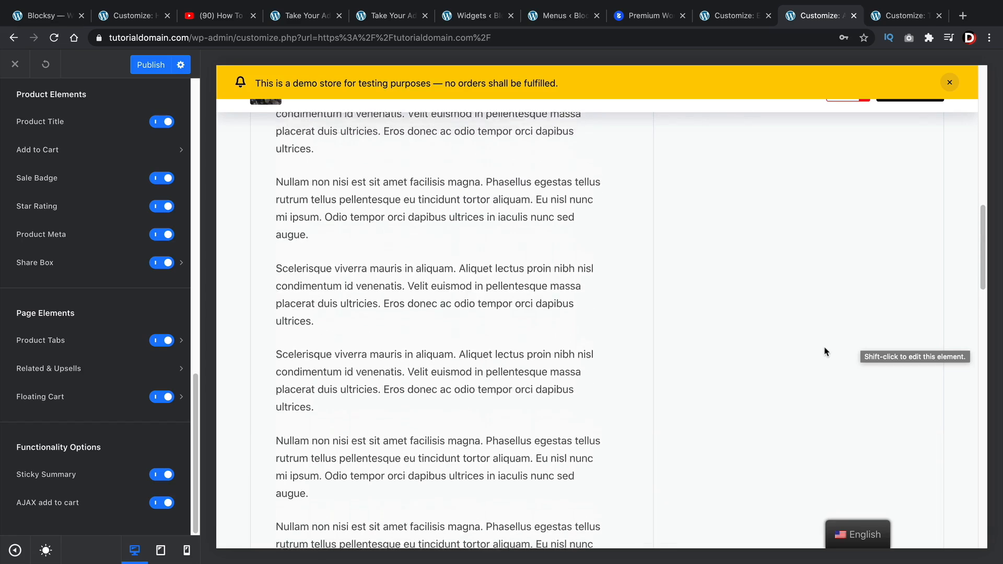
scroll(573, 293, down, 7)
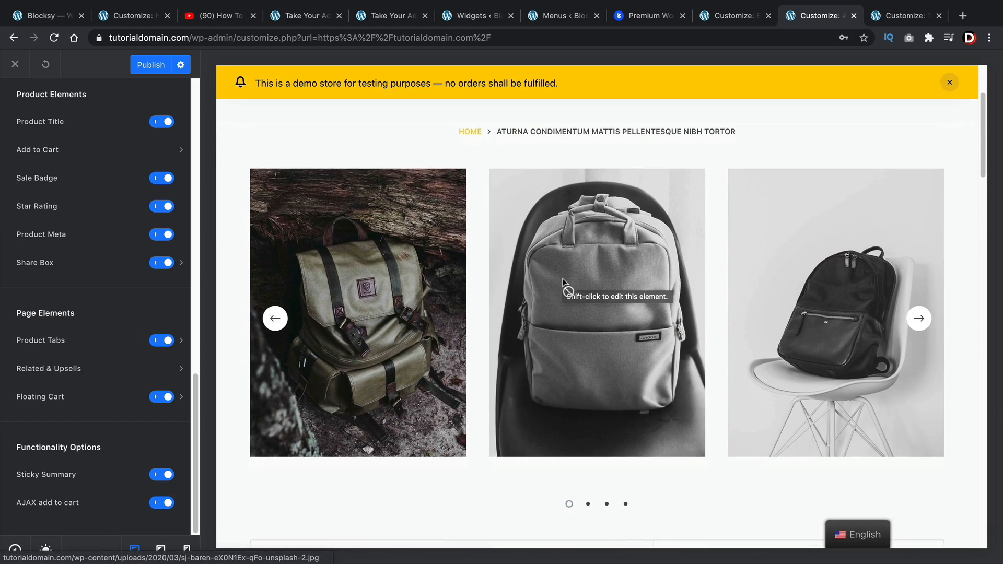
scroll(484, 375, up, 6)
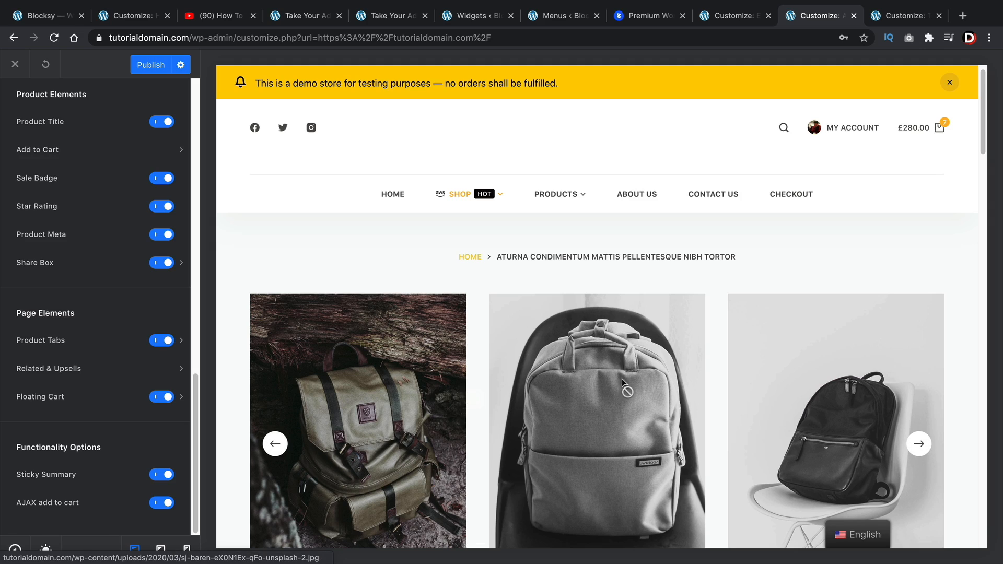
scroll(623, 375, down, 1)
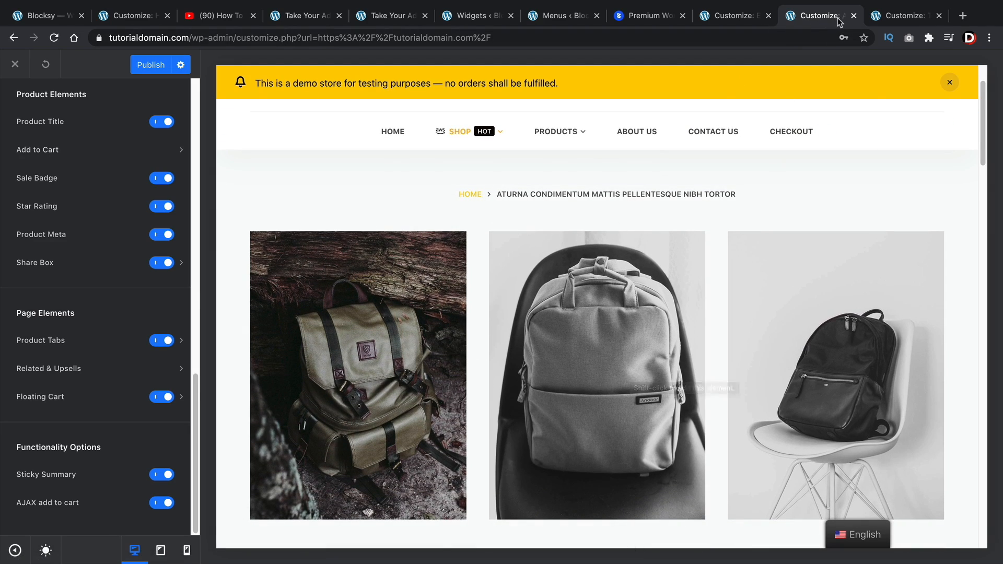
Return to the Blocksy premium page and review the Multi step checkout and Distraction free checkout features
click(642, 17)
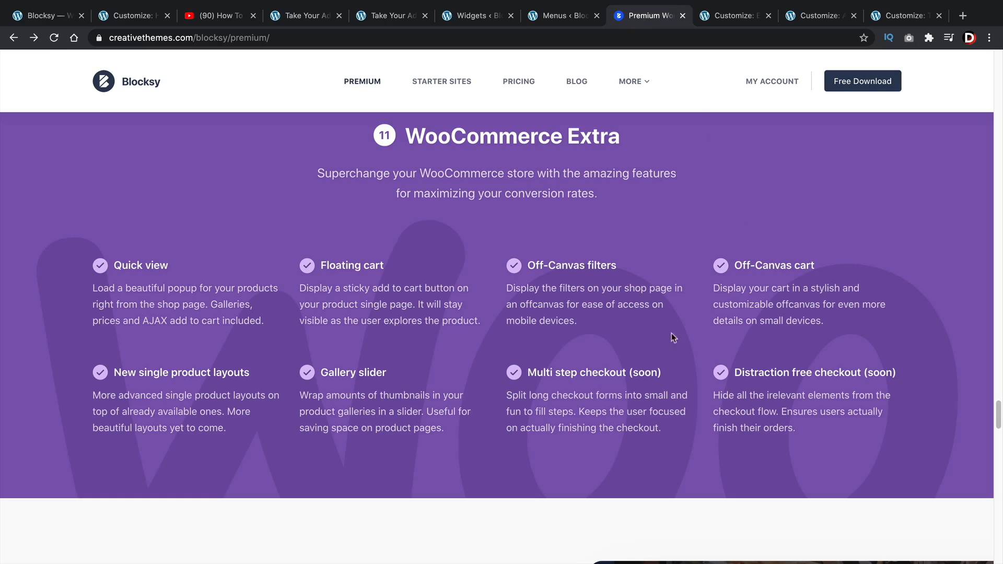
drag(511, 375, 679, 431)
drag(750, 370, 801, 439)
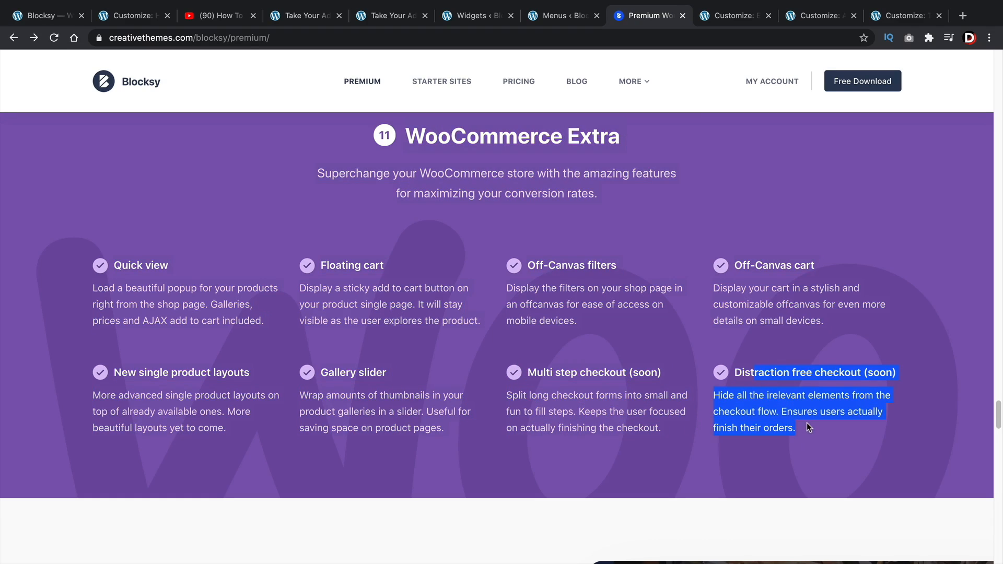
click(807, 422)
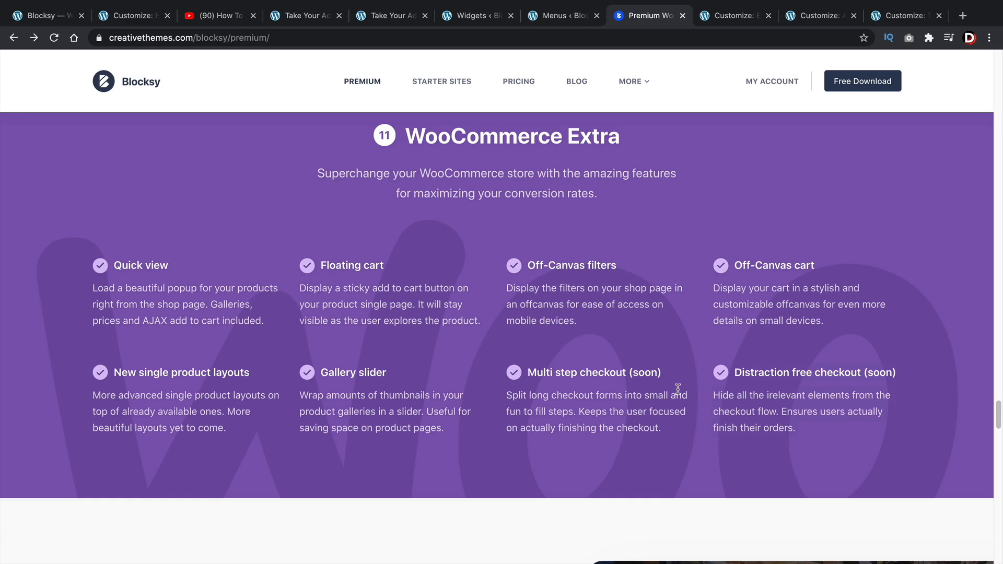
scroll(535, 382, up, 1)
drag(535, 387, 641, 387)
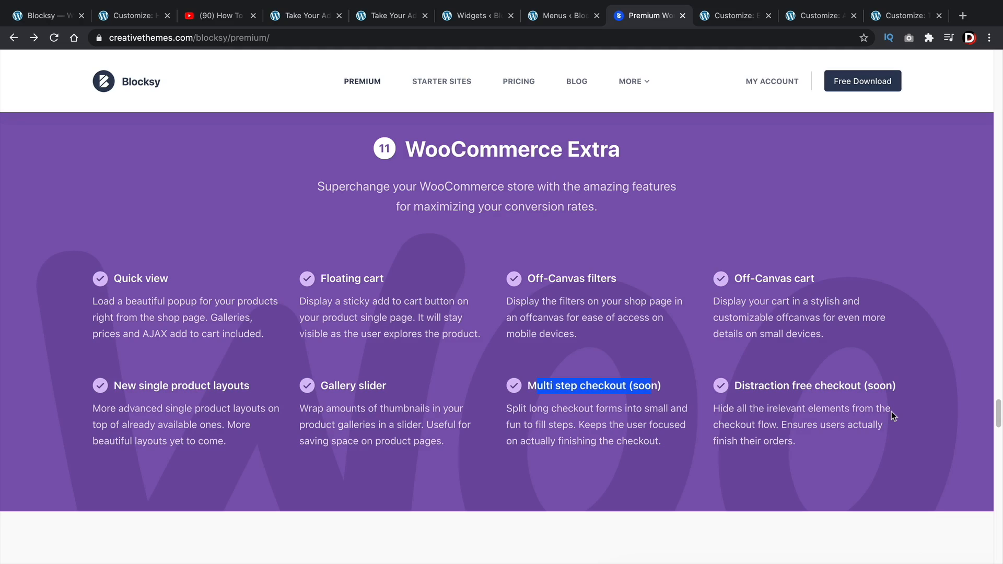
Review the Enhanced Footer Builder section on the premium page, including multiple footers and conditional display
scroll(335, 280, down, 6)
scroll(302, 256, down, 2)
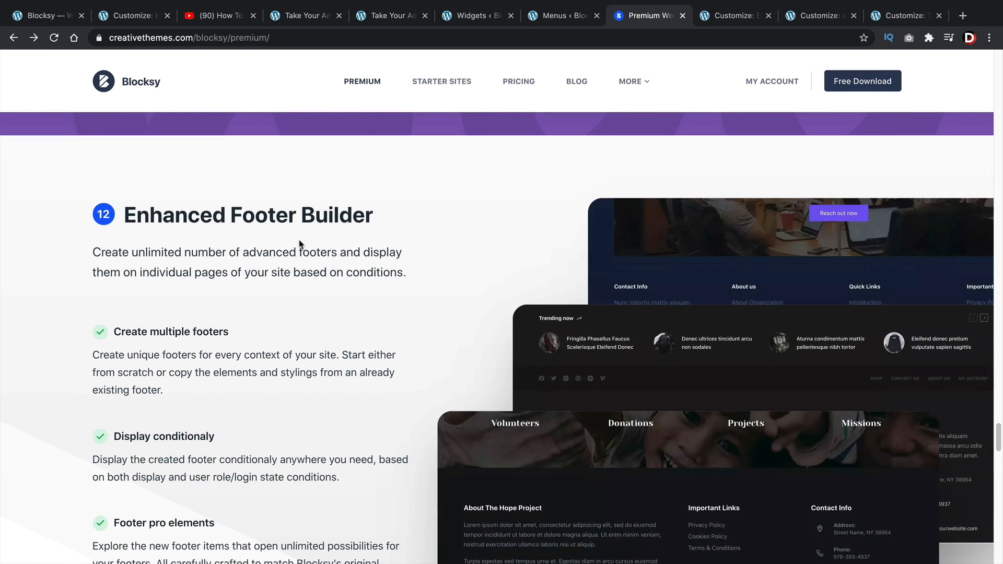
drag(152, 219, 373, 225)
scroll(267, 251, down, 1)
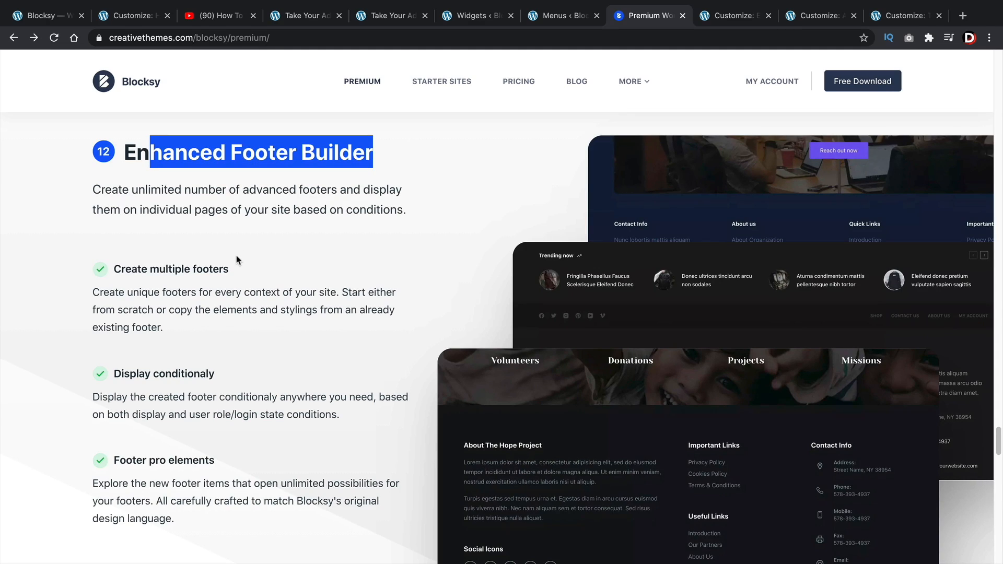
scroll(237, 260, down, 3)
scroll(177, 290, up, 1)
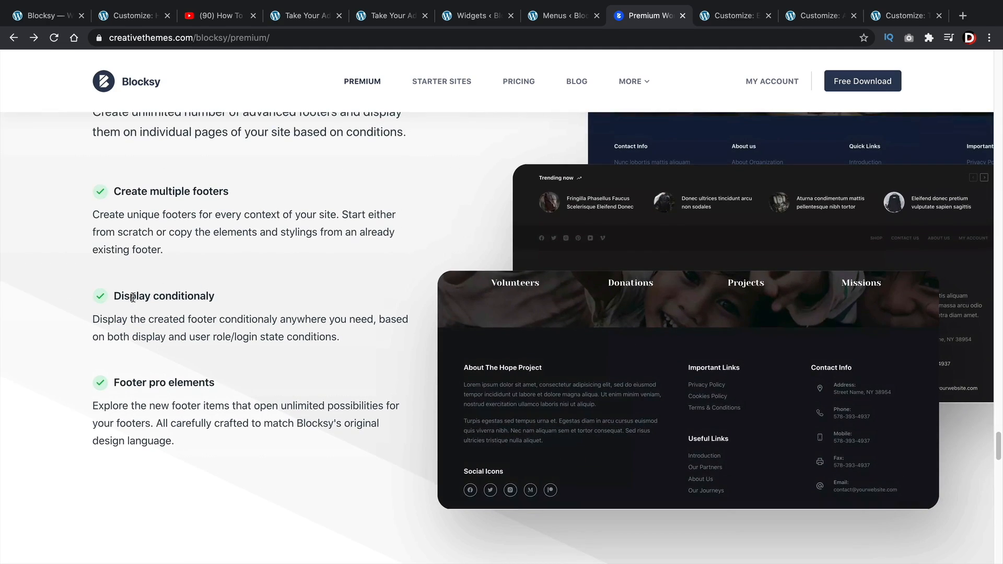
drag(133, 298, 236, 299)
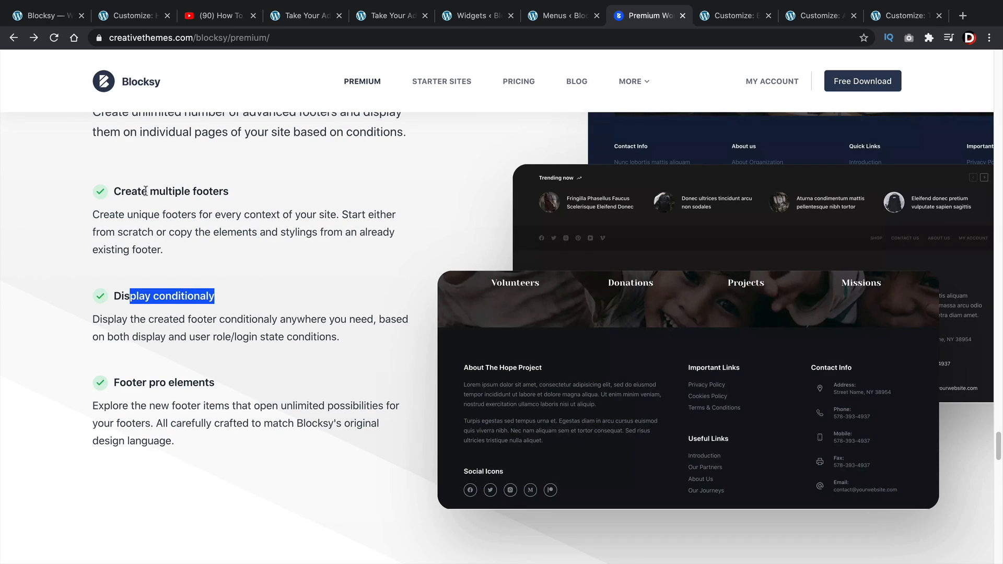
Examine the footer builder's feature descriptions for creating multiple footers and using Footer pro elements
drag(145, 191, 212, 191)
click(153, 385)
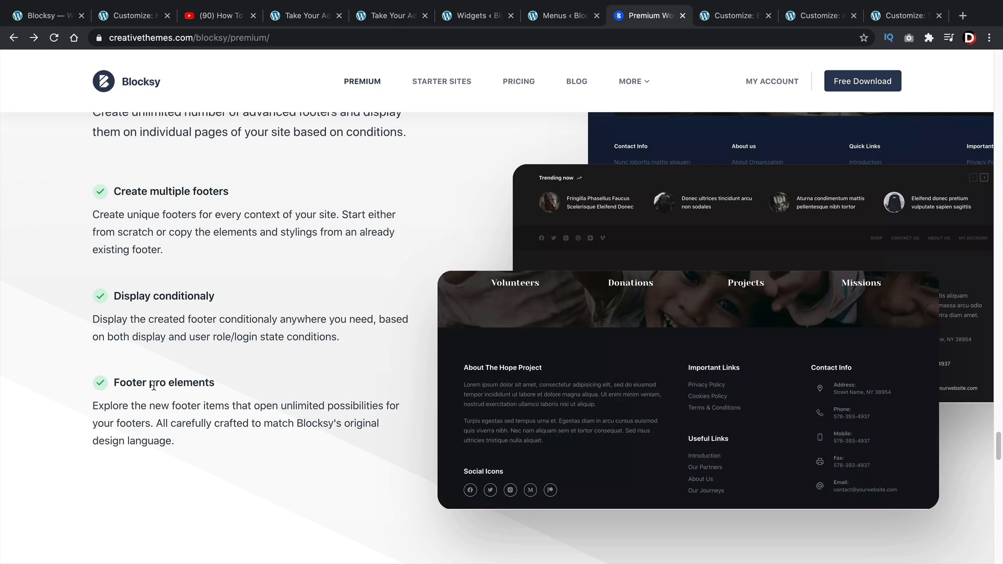
drag(156, 382, 222, 386)
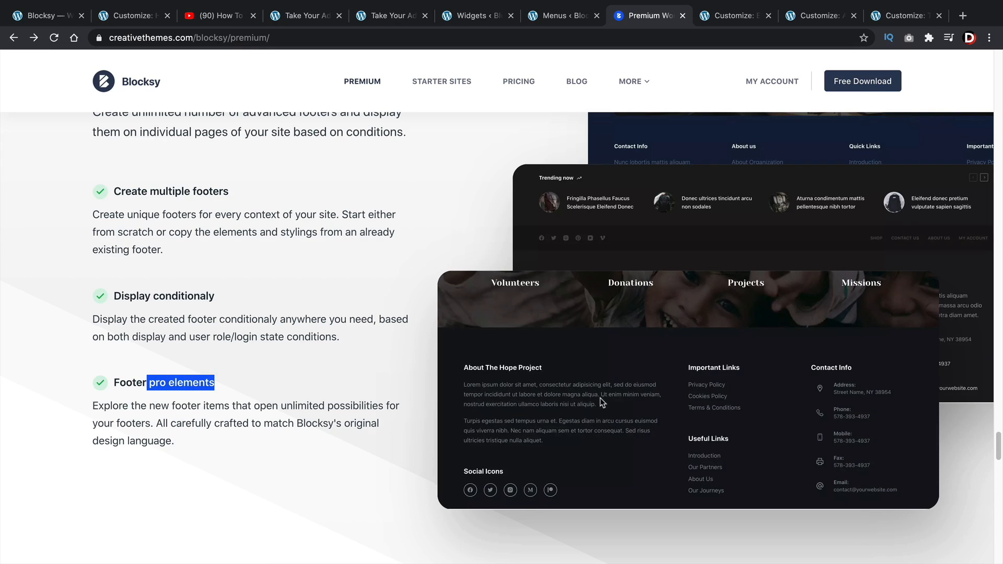
Review the upcoming features under More to come soon, including the Advanced Blogging Extension, and return to the fonts extensions section
scroll(401, 342, down, 6)
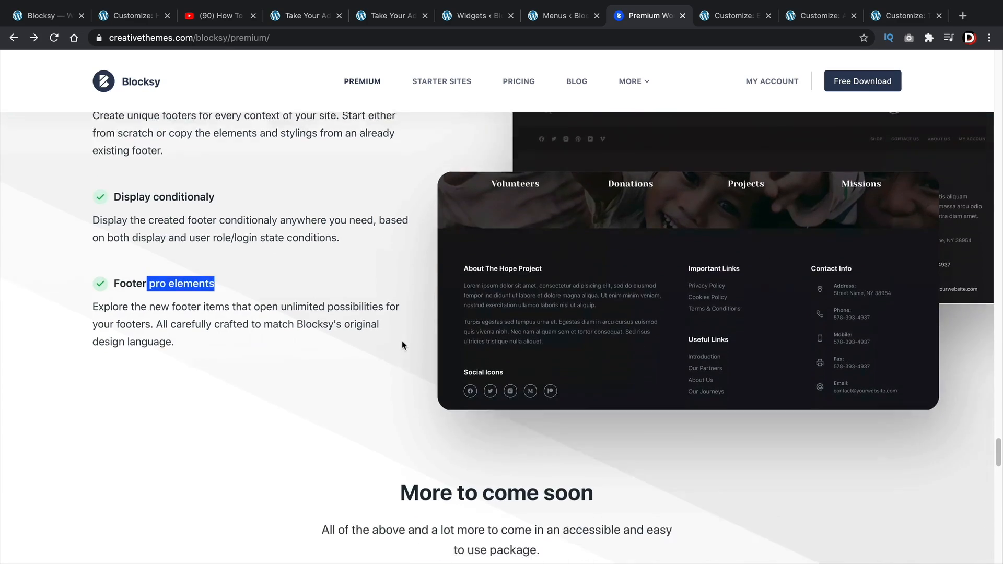
scroll(401, 342, down, 2)
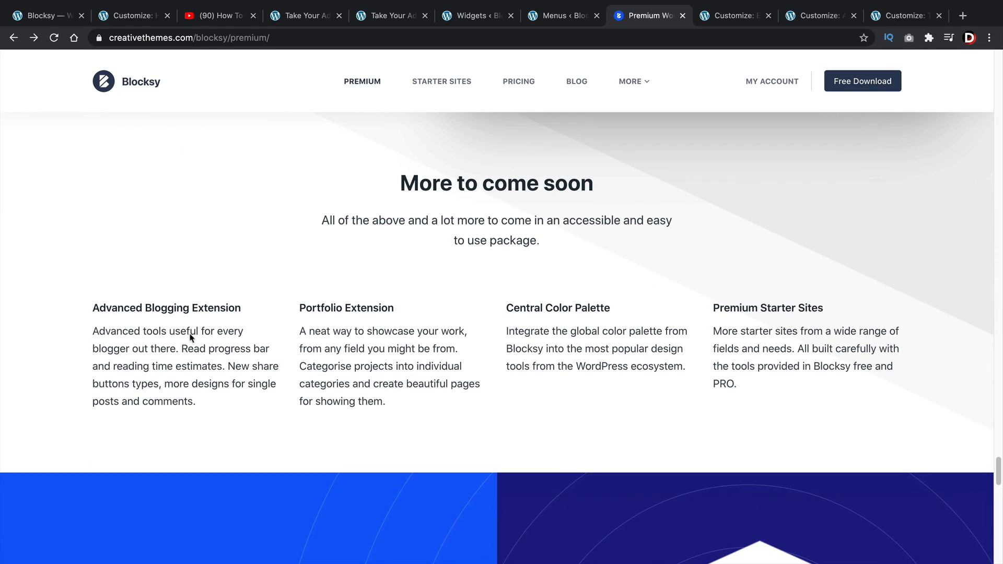
triple_click(184, 303)
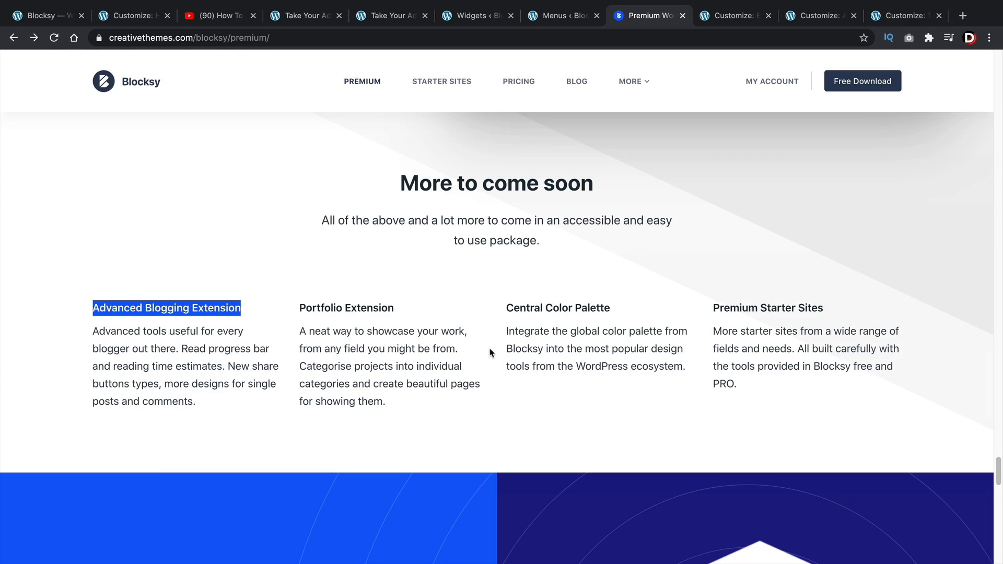
scroll(491, 353, down, 6)
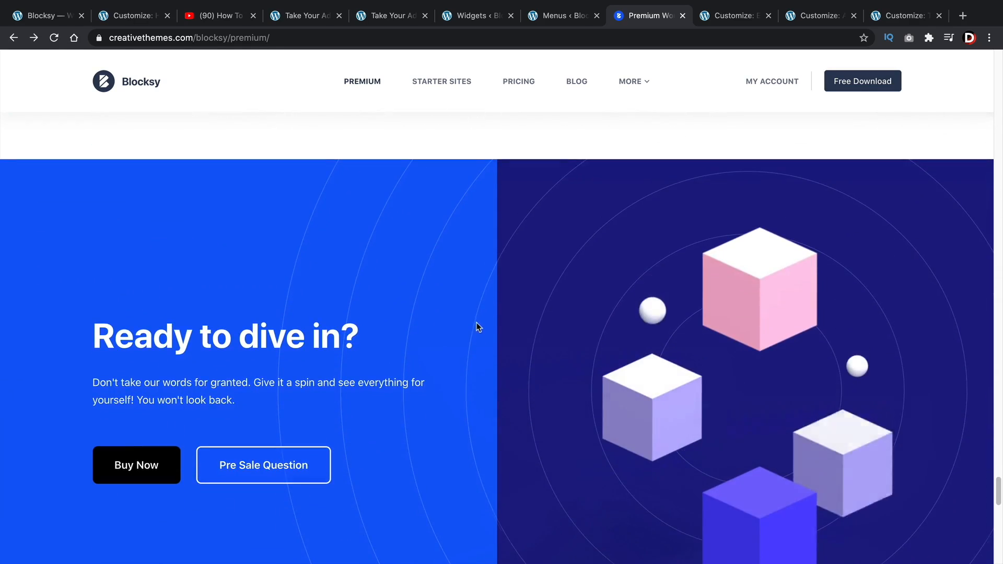
scroll(477, 324, up, 20)
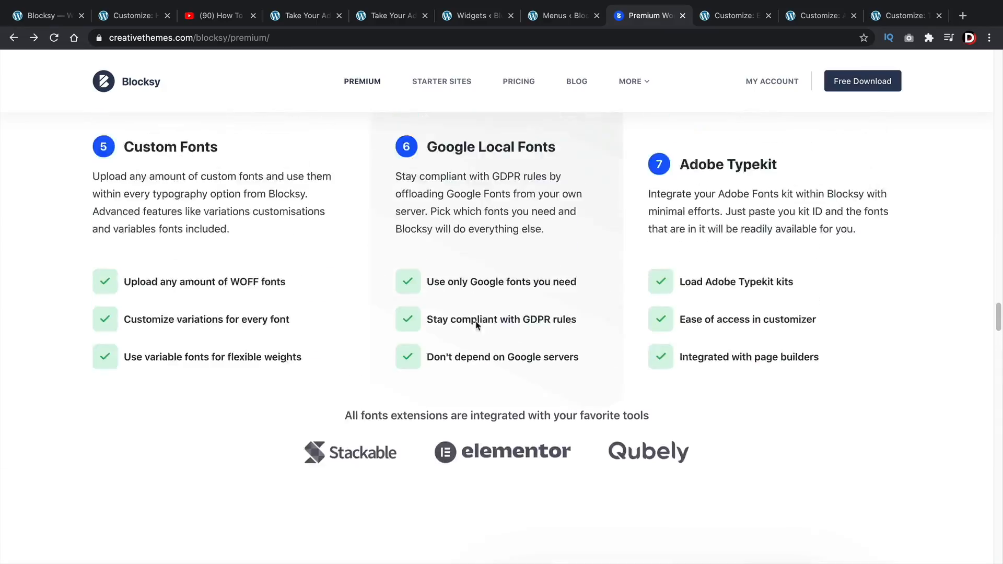